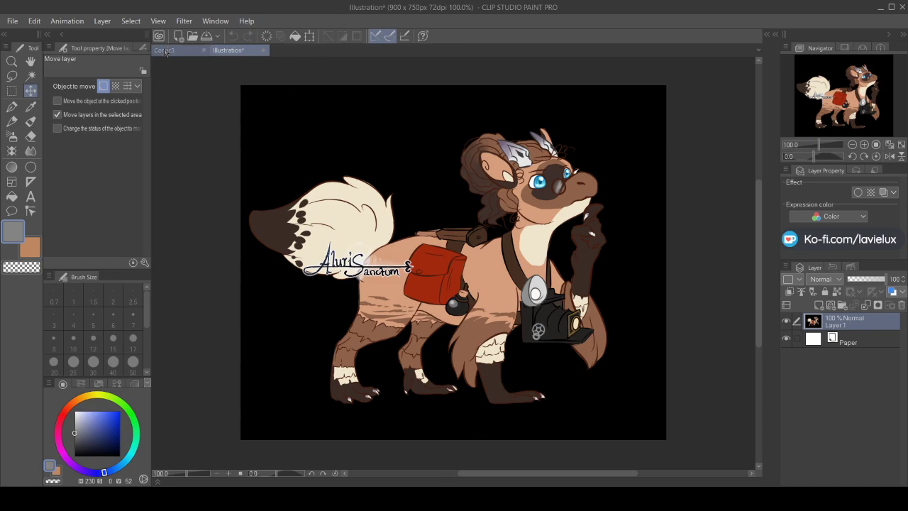
# Switch to the Comic3 canvas and set up the Thin Gouache brush at size 30 in dark red (H 354, S 67, V 26)
pyautogui.click(168, 51)
pyautogui.click(62, 419)
pyautogui.click(117, 426)
pyautogui.press('b')
pyautogui.moveTo(110, 430); pyautogui.dragTo(104, 444)
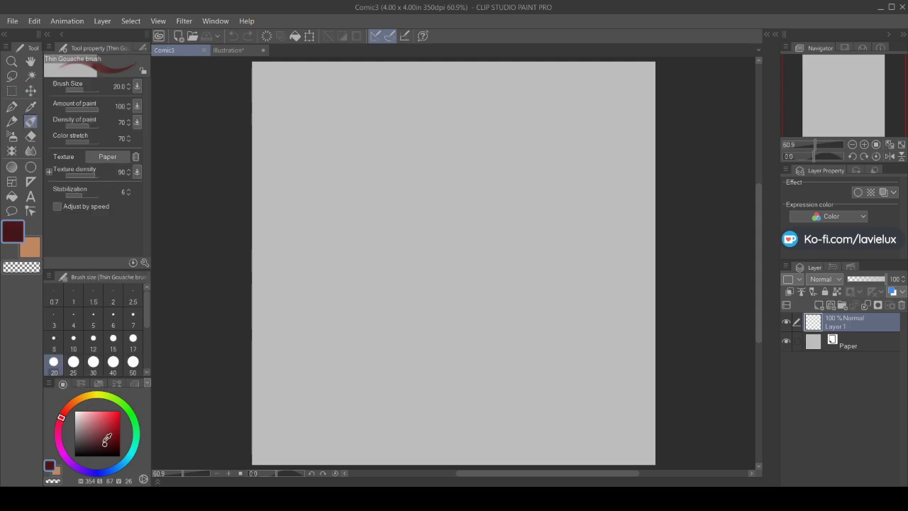
pyautogui.click(133, 363)
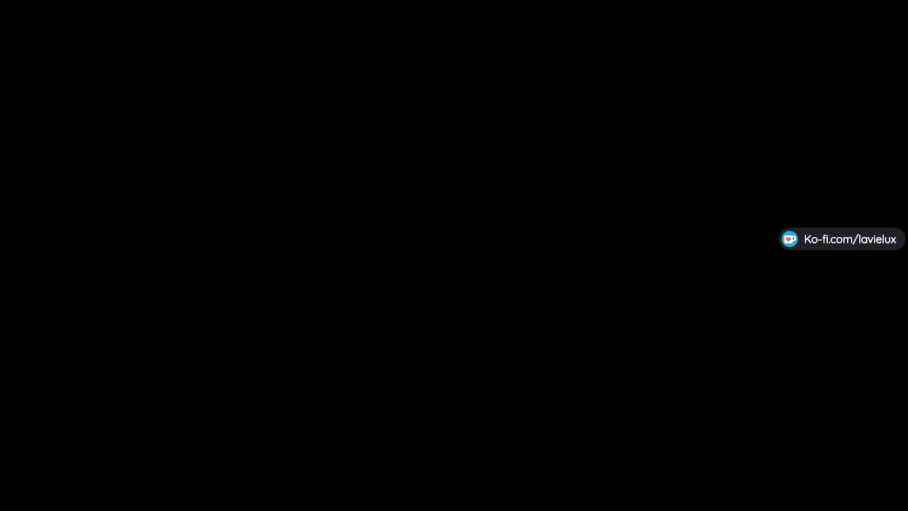
pyautogui.press('[')
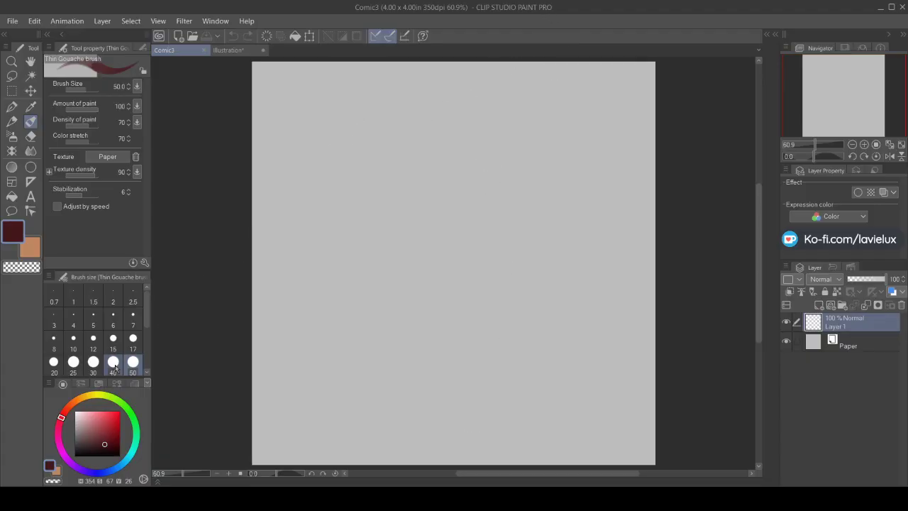
pyautogui.press('[')
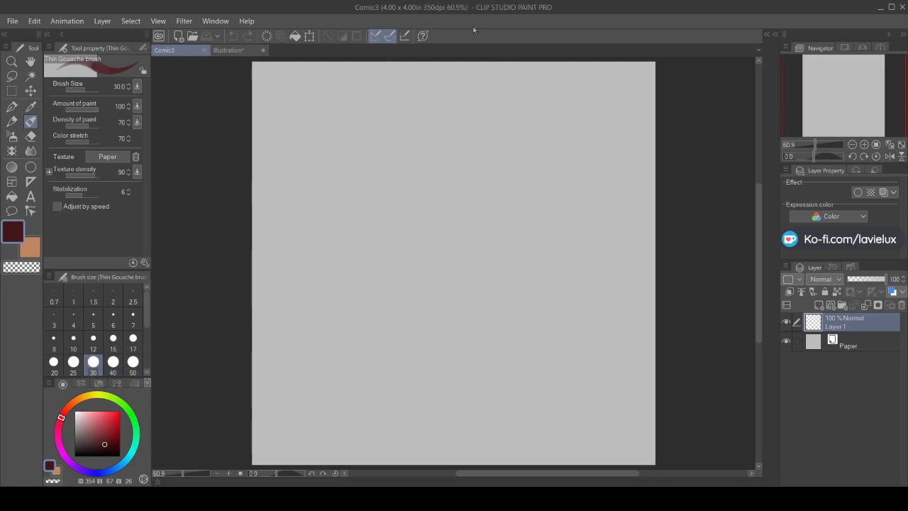
# Mark the top of the head with light strokes and sketch a large rounded shape with a pointed tip in the lower-left foreground
pyautogui.moveTo(377, 92)
pyautogui.mouseDown()
pyautogui.moveTo(338, 94)
pyautogui.moveTo(307, 112)
pyautogui.mouseUp()
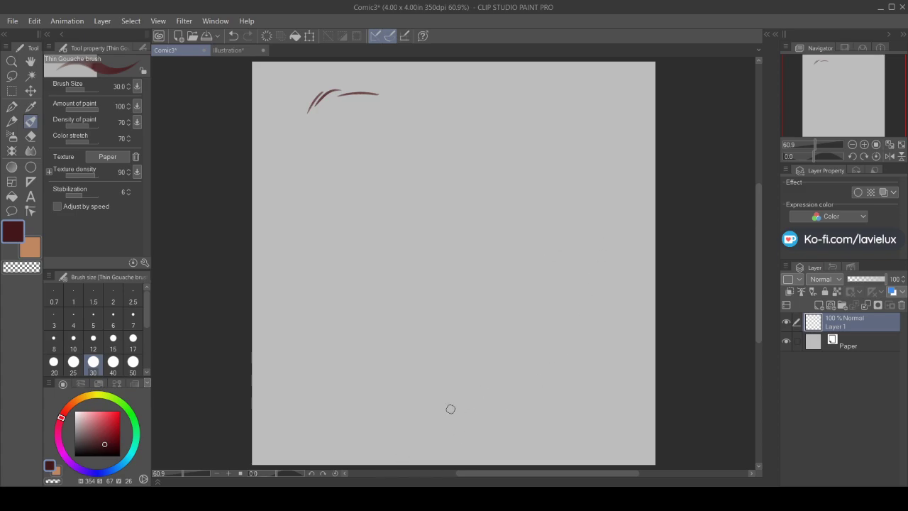
pyautogui.moveTo(269, 310)
pyautogui.mouseDown()
pyautogui.moveTo(267, 352)
pyautogui.moveTo(273, 444)
pyautogui.moveTo(409, 452)
pyautogui.mouseUp()
pyautogui.moveTo(269, 311)
pyautogui.mouseDown()
pyautogui.moveTo(425, 392)
pyautogui.moveTo(430, 411)
pyautogui.mouseUp()
pyautogui.moveTo(394, 349)
pyautogui.mouseDown()
pyautogui.moveTo(431, 385)
pyautogui.moveTo(387, 448)
pyautogui.moveTo(437, 434)
pyautogui.moveTo(400, 349)
pyautogui.moveTo(358, 326)
pyautogui.moveTo(298, 334)
pyautogui.moveTo(291, 362)
pyautogui.mouseUp()
pyautogui.moveTo(300, 330)
pyautogui.mouseDown()
pyautogui.moveTo(271, 296)
pyautogui.moveTo(261, 416)
pyautogui.mouseUp()
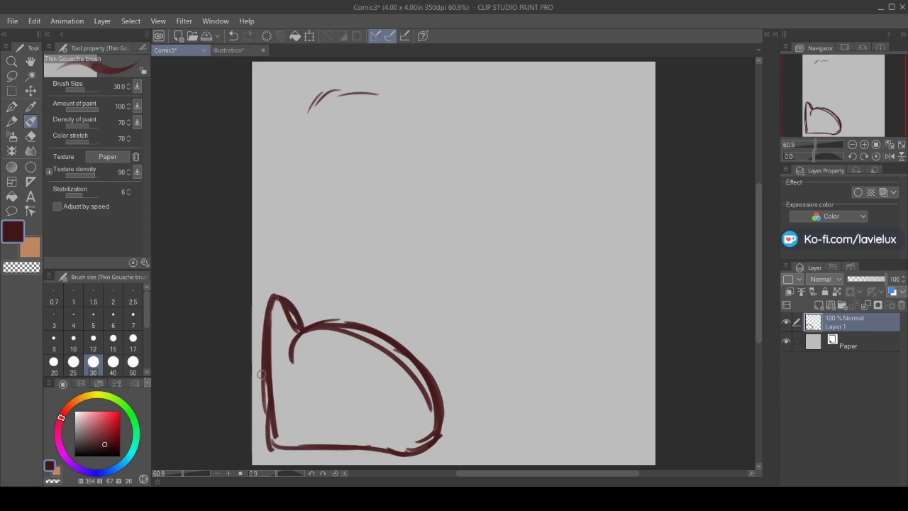
pyautogui.moveTo(398, 387); pyautogui.dragTo(435, 440)
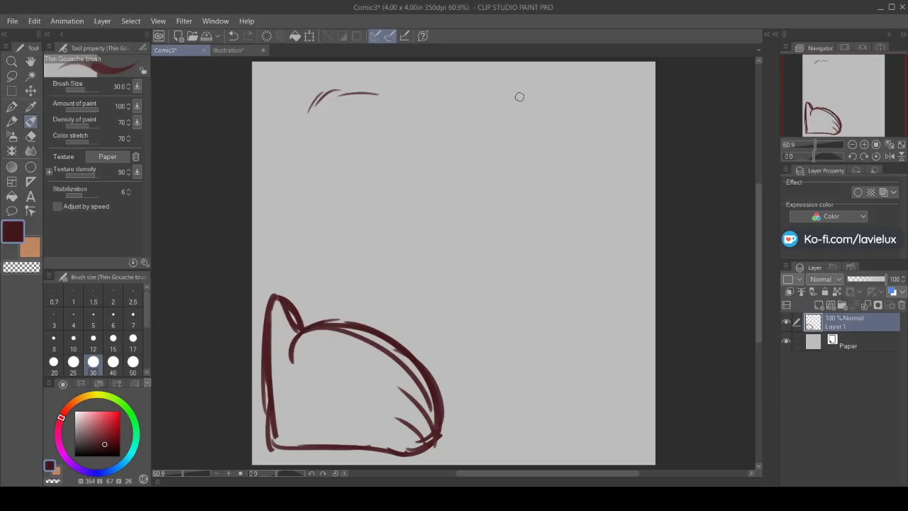
# Sketch the large boxy body block on the right half of the canvas, joining its base to the rounded foreground shape
pyautogui.moveTo(545, 81)
pyautogui.mouseDown()
pyautogui.moveTo(584, 82)
pyautogui.moveTo(618, 120)
pyautogui.moveTo(624, 110)
pyautogui.moveTo(481, 430)
pyautogui.moveTo(523, 435)
pyautogui.moveTo(430, 440)
pyautogui.mouseUp()
pyautogui.moveTo(499, 434); pyautogui.dragTo(625, 430)
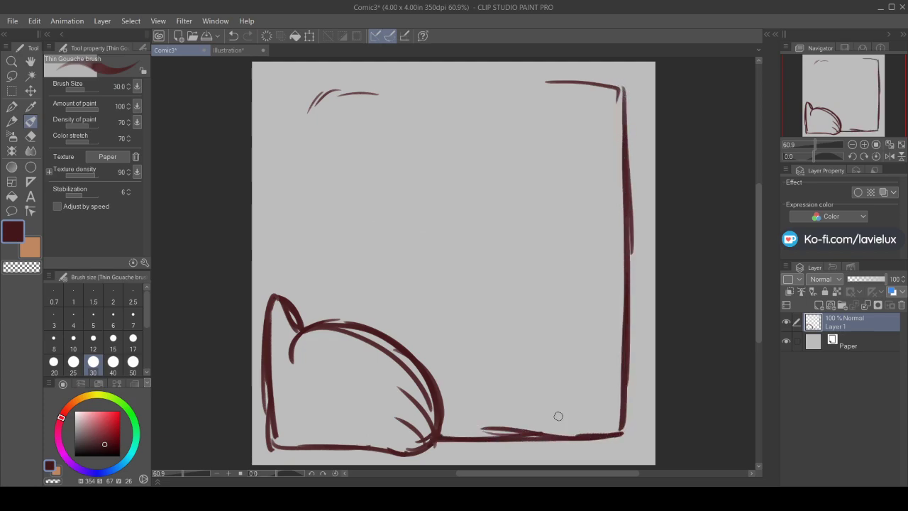
pyautogui.moveTo(625, 378)
pyautogui.mouseDown()
pyautogui.moveTo(627, 422)
pyautogui.moveTo(578, 433)
pyautogui.mouseUp()
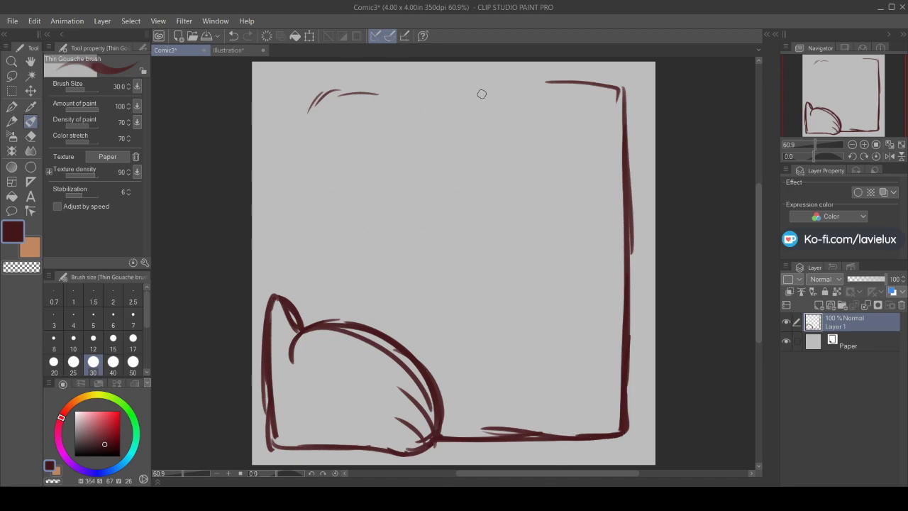
# Sketch the lower bent arm with a curled hand above the rounded shape, and thicken the diagonal line sloping down behind its peak
pyautogui.moveTo(579, 314)
pyautogui.mouseDown()
pyautogui.moveTo(601, 340)
pyautogui.moveTo(604, 370)
pyautogui.mouseUp()
pyautogui.moveTo(545, 290); pyautogui.dragTo(604, 339)
pyautogui.moveTo(526, 267); pyautogui.dragTo(539, 279)
pyautogui.moveTo(584, 315)
pyautogui.mouseDown()
pyautogui.moveTo(521, 260)
pyautogui.moveTo(465, 310)
pyautogui.mouseUp()
pyautogui.moveTo(498, 271)
pyautogui.mouseDown()
pyautogui.moveTo(425, 324)
pyautogui.moveTo(445, 331)
pyautogui.moveTo(454, 330)
pyautogui.moveTo(395, 299)
pyautogui.moveTo(413, 318)
pyautogui.moveTo(397, 271)
pyautogui.moveTo(405, 286)
pyautogui.moveTo(375, 267)
pyautogui.moveTo(402, 279)
pyautogui.moveTo(370, 273)
pyautogui.moveTo(383, 280)
pyautogui.moveTo(381, 293)
pyautogui.mouseUp()
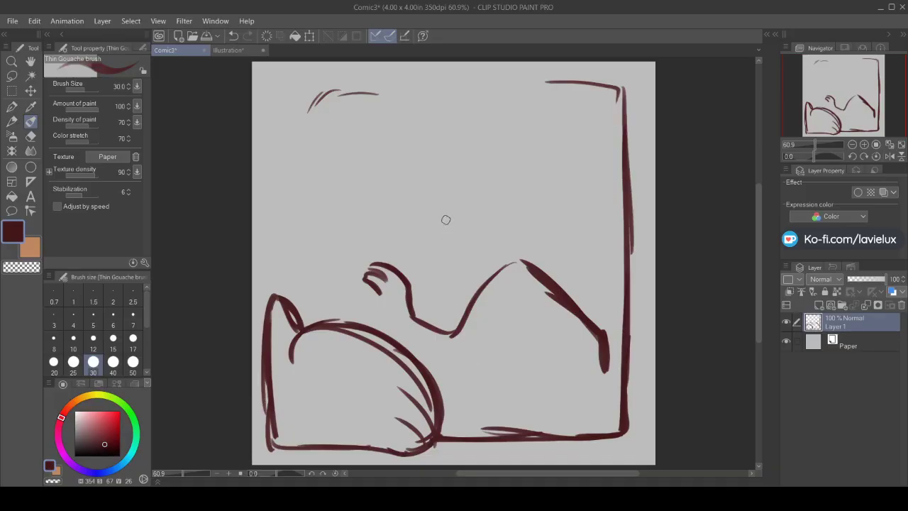
pyautogui.moveTo(371, 300)
pyautogui.mouseDown()
pyautogui.moveTo(381, 328)
pyautogui.moveTo(375, 310)
pyautogui.moveTo(396, 340)
pyautogui.moveTo(432, 368)
pyautogui.moveTo(413, 359)
pyautogui.moveTo(431, 370)
pyautogui.moveTo(419, 364)
pyautogui.moveTo(442, 413)
pyautogui.moveTo(441, 437)
pyautogui.mouseUp()
pyautogui.moveTo(429, 325)
pyautogui.mouseDown()
pyautogui.moveTo(472, 313)
pyautogui.moveTo(466, 318)
pyautogui.moveTo(523, 259)
pyautogui.moveTo(600, 328)
pyautogui.mouseUp()
pyautogui.moveTo(532, 266); pyautogui.dragTo(588, 335)
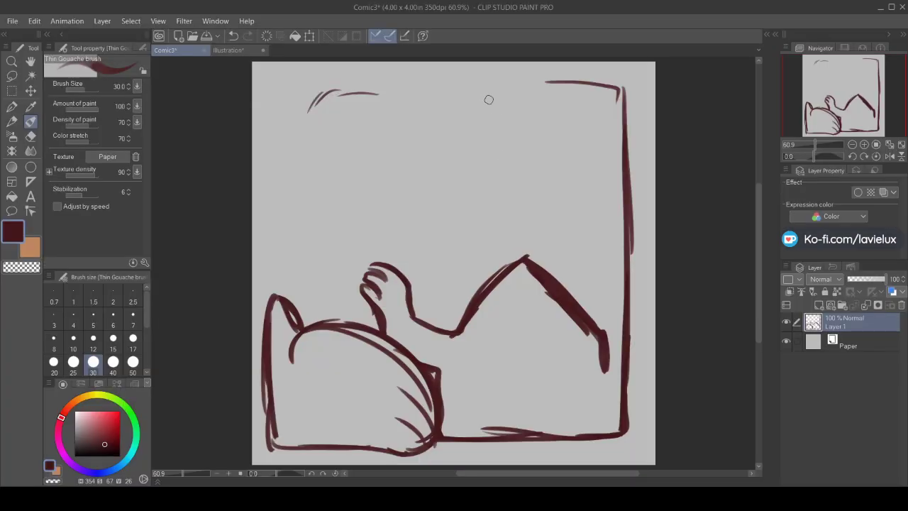
# Extend the body block's top edge and sketch the upper arm reaching forward with its hand curled above the lower one
pyautogui.moveTo(565, 88)
pyautogui.mouseDown()
pyautogui.moveTo(497, 87)
pyautogui.moveTo(525, 82)
pyautogui.moveTo(488, 94)
pyautogui.mouseUp()
pyautogui.moveTo(481, 99)
pyautogui.mouseDown()
pyautogui.moveTo(466, 191)
pyautogui.moveTo(415, 230)
pyautogui.moveTo(392, 212)
pyautogui.moveTo(378, 215)
pyautogui.moveTo(392, 209)
pyautogui.moveTo(365, 227)
pyautogui.moveTo(370, 213)
pyautogui.moveTo(363, 232)
pyautogui.moveTo(390, 224)
pyautogui.moveTo(374, 234)
pyautogui.moveTo(373, 253)
pyautogui.moveTo(382, 242)
pyautogui.moveTo(371, 262)
pyautogui.mouseUp()
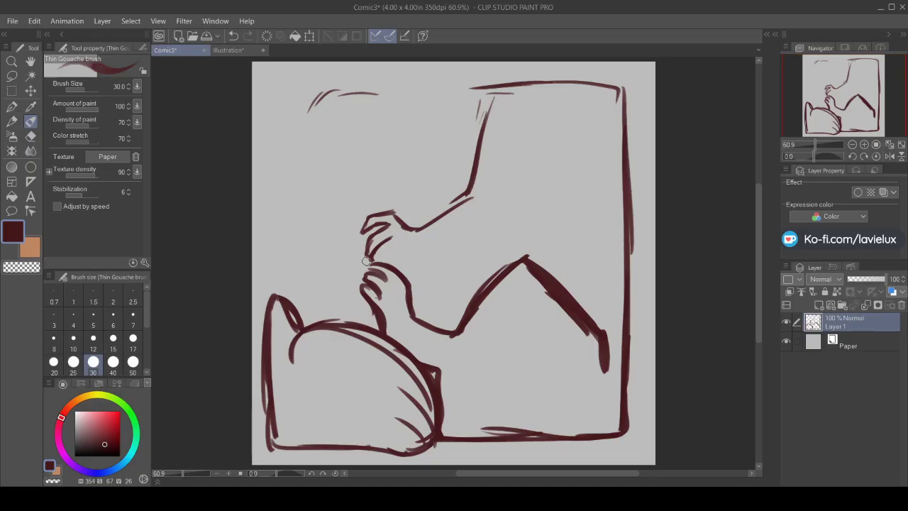
pyautogui.moveTo(369, 264)
pyautogui.mouseDown()
pyautogui.moveTo(396, 253)
pyautogui.moveTo(433, 255)
pyautogui.moveTo(436, 245)
pyautogui.moveTo(503, 227)
pyautogui.mouseUp()
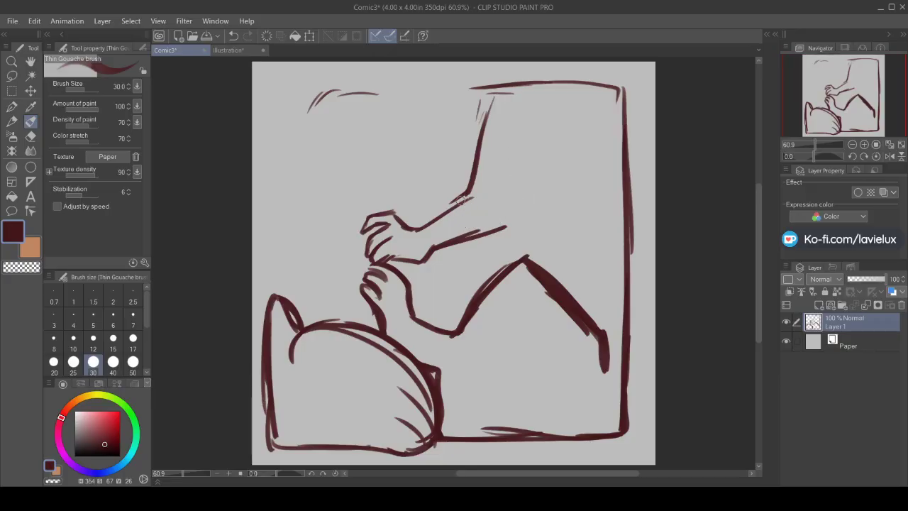
# Sketch the inner torso lines between the two arms and reinforce the outline of the rounded foreground shape
pyautogui.moveTo(471, 191)
pyautogui.mouseDown()
pyautogui.moveTo(460, 199)
pyautogui.moveTo(472, 299)
pyautogui.mouseUp()
pyautogui.moveTo(543, 169); pyautogui.dragTo(539, 186)
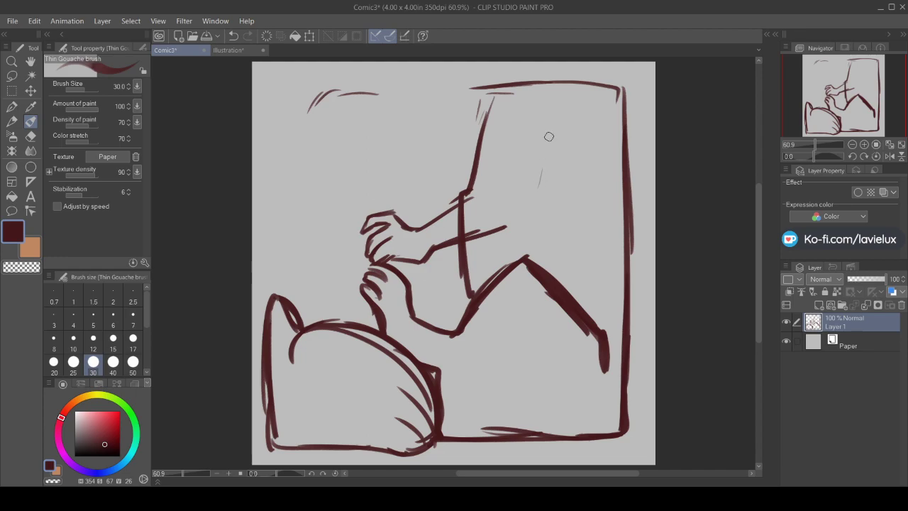
pyautogui.moveTo(540, 120); pyautogui.dragTo(529, 176)
pyautogui.moveTo(537, 140); pyautogui.dragTo(523, 211)
pyautogui.moveTo(526, 176)
pyautogui.mouseDown()
pyautogui.moveTo(532, 246)
pyautogui.moveTo(507, 237)
pyautogui.moveTo(503, 270)
pyautogui.mouseUp()
pyautogui.moveTo(511, 223); pyautogui.dragTo(500, 268)
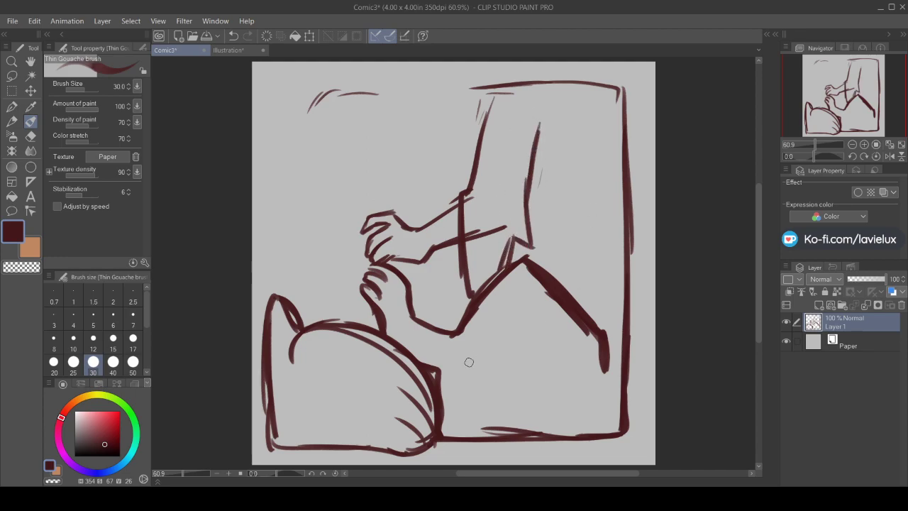
pyautogui.moveTo(434, 431)
pyautogui.mouseDown()
pyautogui.moveTo(383, 453)
pyautogui.moveTo(425, 451)
pyautogui.moveTo(283, 443)
pyautogui.moveTo(276, 434)
pyautogui.moveTo(270, 450)
pyautogui.moveTo(275, 321)
pyautogui.moveTo(262, 412)
pyautogui.moveTo(267, 292)
pyautogui.moveTo(264, 338)
pyautogui.moveTo(271, 289)
pyautogui.moveTo(304, 331)
pyautogui.moveTo(395, 334)
pyautogui.moveTo(438, 398)
pyautogui.moveTo(441, 443)
pyautogui.mouseUp()
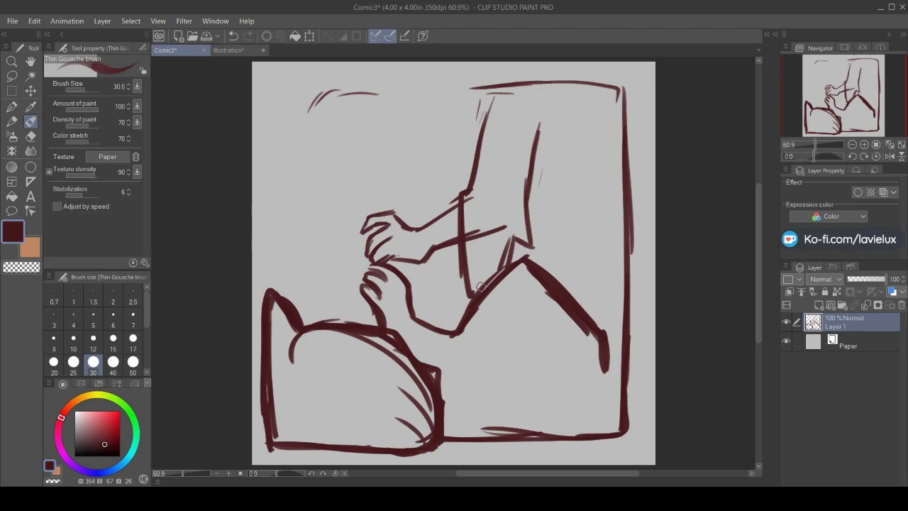
# Sketch the camera in front of the hands with a tilted body, round flash, base plate and square lens front
pyautogui.moveTo(323, 231); pyautogui.dragTo(370, 208)
pyautogui.moveTo(317, 240)
pyautogui.mouseDown()
pyautogui.moveTo(336, 288)
pyautogui.moveTo(364, 280)
pyautogui.mouseUp()
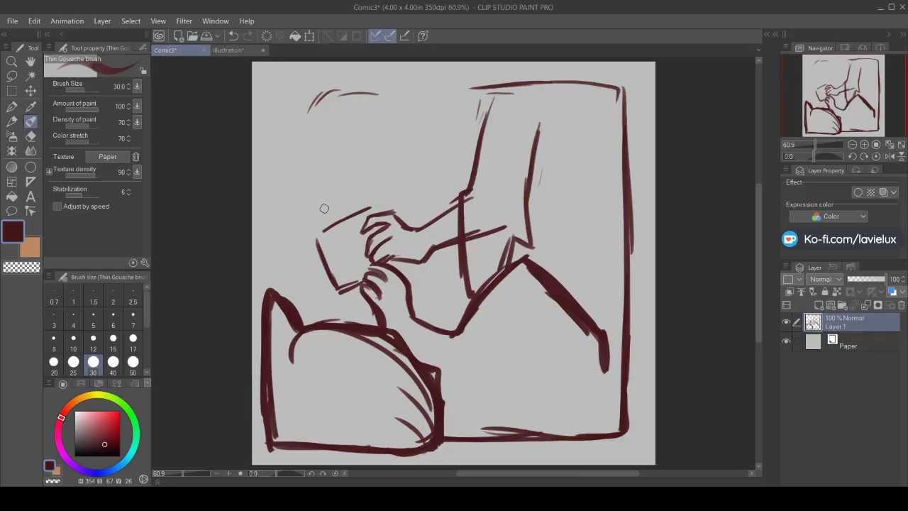
pyautogui.moveTo(351, 186)
pyautogui.mouseDown()
pyautogui.moveTo(362, 204)
pyautogui.moveTo(326, 191)
pyautogui.moveTo(337, 183)
pyautogui.moveTo(326, 217)
pyautogui.moveTo(326, 185)
pyautogui.moveTo(330, 213)
pyautogui.moveTo(321, 191)
pyautogui.moveTo(359, 206)
pyautogui.moveTo(327, 211)
pyautogui.moveTo(349, 205)
pyautogui.mouseUp()
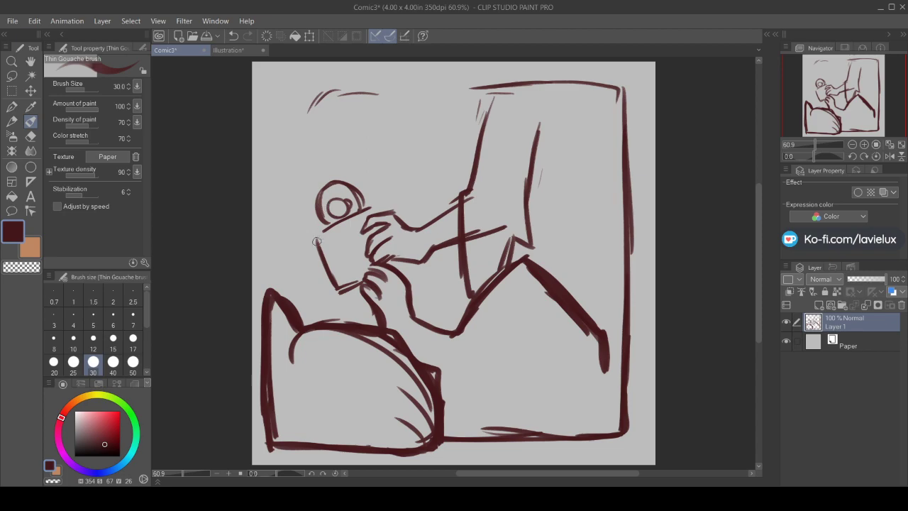
pyautogui.moveTo(362, 282); pyautogui.dragTo(319, 303)
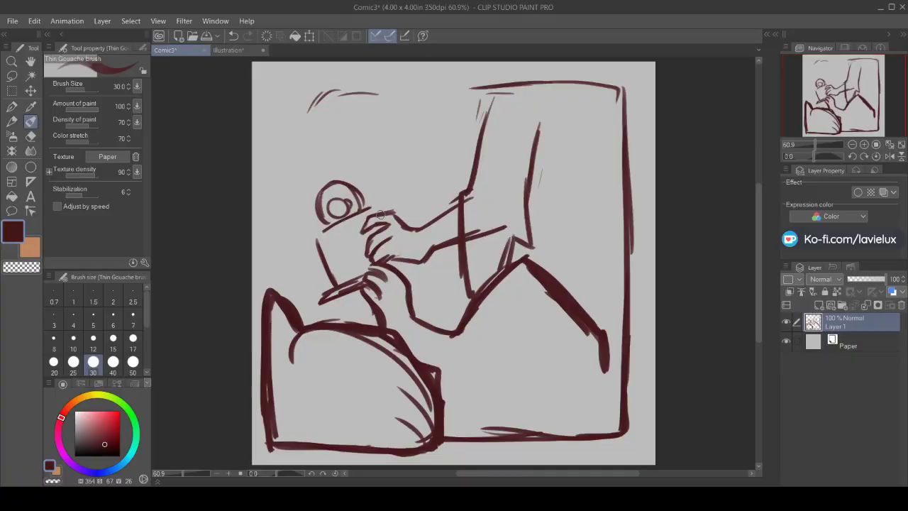
pyautogui.moveTo(322, 263)
pyautogui.mouseDown()
pyautogui.moveTo(340, 255)
pyautogui.moveTo(318, 264)
pyautogui.moveTo(328, 288)
pyautogui.mouseUp()
pyautogui.moveTo(346, 254)
pyautogui.mouseDown()
pyautogui.moveTo(349, 282)
pyautogui.moveTo(326, 291)
pyautogui.moveTo(318, 261)
pyautogui.moveTo(328, 277)
pyautogui.moveTo(342, 273)
pyautogui.mouseUp()
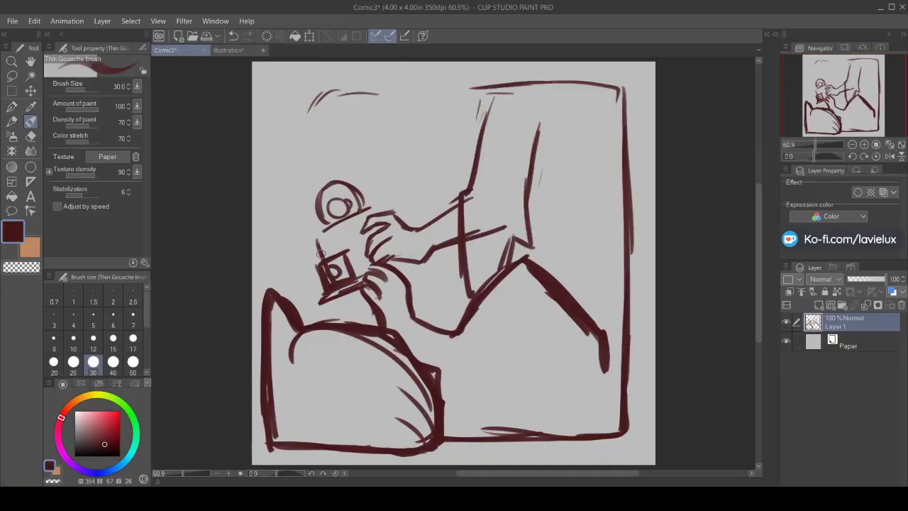
pyautogui.moveTo(331, 234)
pyautogui.mouseDown()
pyautogui.moveTo(323, 259)
pyautogui.moveTo(336, 233)
pyautogui.moveTo(358, 224)
pyautogui.moveTo(335, 246)
pyautogui.moveTo(377, 256)
pyautogui.moveTo(358, 247)
pyautogui.moveTo(358, 276)
pyautogui.mouseUp()
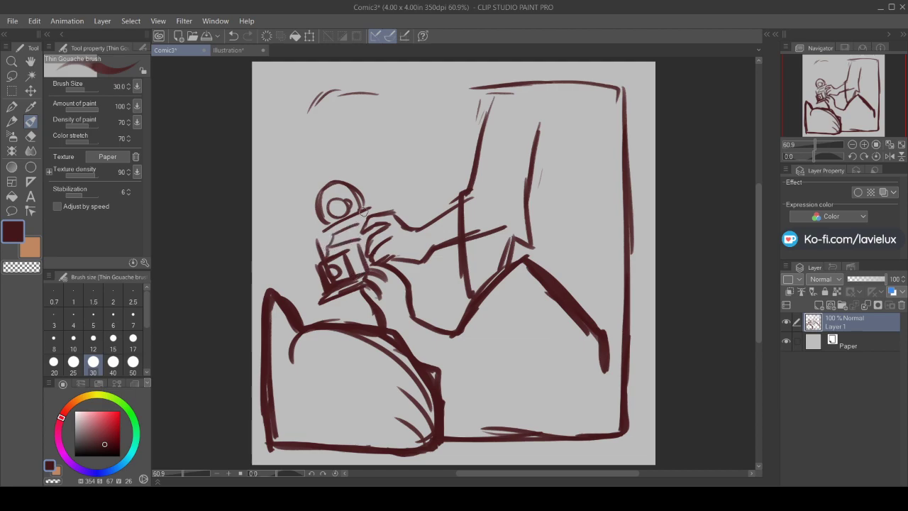
# Add the camera's corner details, fingers wrapping around its far side, and banded markings on the upper forearm
pyautogui.moveTo(369, 207); pyautogui.dragTo(391, 209)
pyautogui.moveTo(395, 260); pyautogui.dragTo(400, 273)
pyautogui.moveTo(319, 244)
pyautogui.mouseDown()
pyautogui.moveTo(309, 267)
pyautogui.moveTo(321, 296)
pyautogui.moveTo(352, 319)
pyautogui.mouseUp()
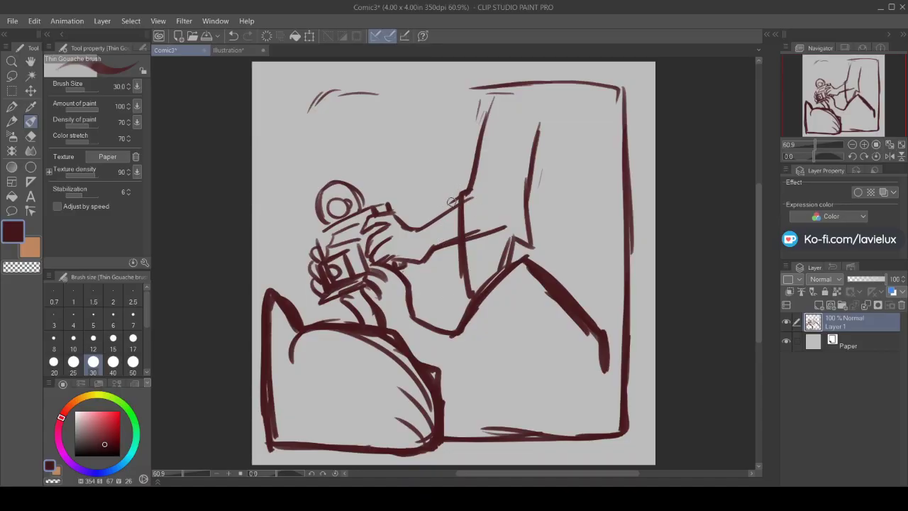
pyautogui.moveTo(438, 210)
pyautogui.mouseDown()
pyautogui.moveTo(444, 241)
pyautogui.moveTo(458, 243)
pyautogui.moveTo(432, 226)
pyautogui.moveTo(441, 244)
pyautogui.moveTo(430, 234)
pyautogui.mouseUp()
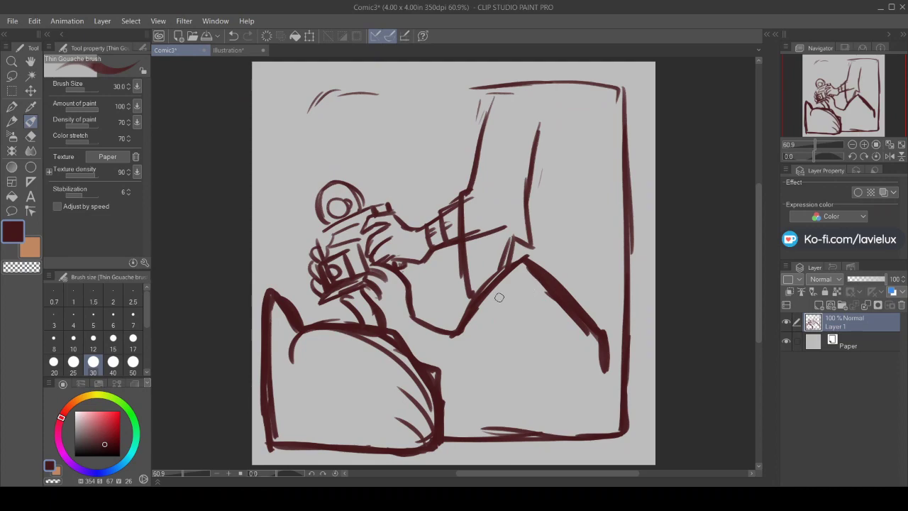
# Widen the lower arm toward the elbow and add banded markings, linking it to the edge of the rounded shape
pyautogui.moveTo(487, 299); pyautogui.dragTo(471, 340)
pyautogui.moveTo(440, 374)
pyautogui.mouseDown()
pyautogui.moveTo(452, 429)
pyautogui.moveTo(518, 441)
pyautogui.mouseUp()
pyautogui.moveTo(460, 436)
pyautogui.mouseDown()
pyautogui.moveTo(409, 450)
pyautogui.moveTo(454, 449)
pyautogui.moveTo(453, 440)
pyautogui.mouseUp()
pyautogui.moveTo(471, 329)
pyautogui.mouseDown()
pyautogui.moveTo(469, 374)
pyautogui.moveTo(440, 379)
pyautogui.moveTo(431, 334)
pyautogui.moveTo(447, 334)
pyautogui.moveTo(431, 364)
pyautogui.mouseUp()
pyautogui.moveTo(430, 330)
pyautogui.mouseDown()
pyautogui.moveTo(412, 357)
pyautogui.moveTo(402, 330)
pyautogui.moveTo(411, 334)
pyautogui.mouseUp()
pyautogui.moveTo(399, 301)
pyautogui.mouseDown()
pyautogui.moveTo(386, 321)
pyautogui.moveTo(400, 306)
pyautogui.moveTo(445, 346)
pyautogui.moveTo(418, 352)
pyautogui.moveTo(454, 345)
pyautogui.moveTo(445, 345)
pyautogui.moveTo(471, 363)
pyautogui.moveTo(474, 325)
pyautogui.mouseUp()
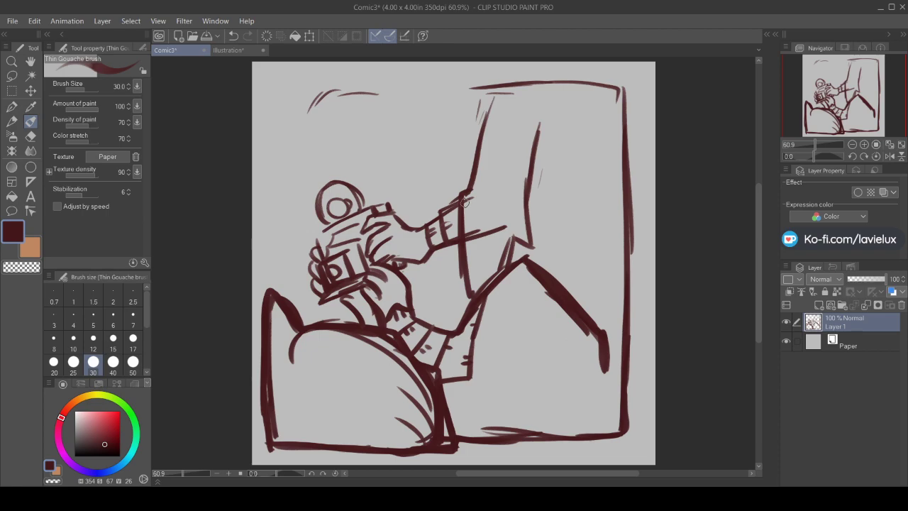
# Reinforce the top and side edges of the large body block and its slanted inner line
pyautogui.moveTo(472, 87)
pyautogui.mouseDown()
pyautogui.moveTo(610, 91)
pyautogui.moveTo(622, 245)
pyautogui.mouseUp()
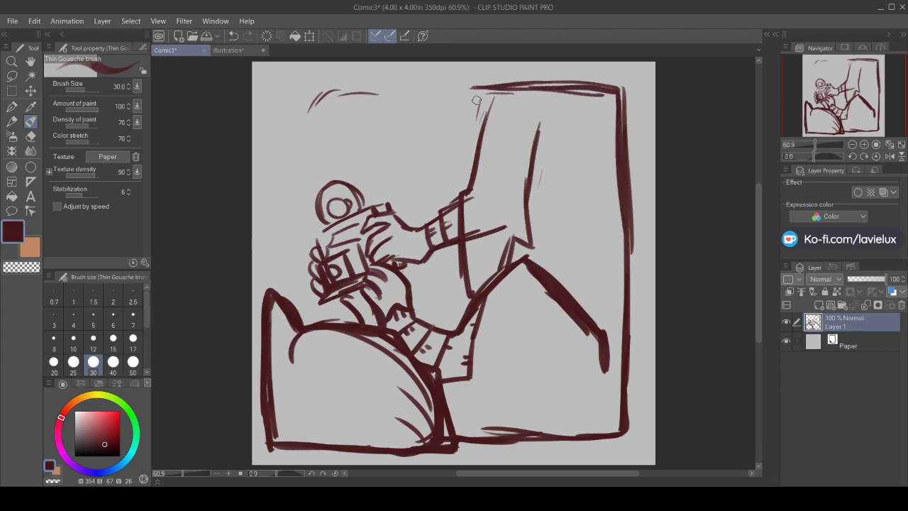
pyautogui.moveTo(499, 73)
pyautogui.mouseDown()
pyautogui.moveTo(530, 83)
pyautogui.moveTo(495, 76)
pyautogui.moveTo(484, 150)
pyautogui.moveTo(489, 83)
pyautogui.moveTo(474, 206)
pyautogui.mouseUp()
pyautogui.moveTo(537, 127); pyautogui.dragTo(528, 189)
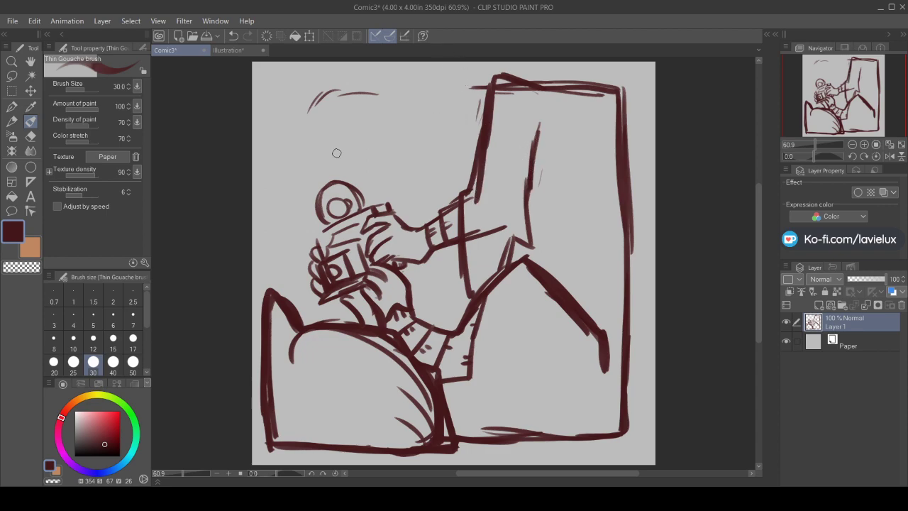
# Sketch the rounded head outline and jaw above the camera
pyautogui.moveTo(325, 134)
pyautogui.mouseDown()
pyautogui.moveTo(361, 106)
pyautogui.moveTo(325, 133)
pyautogui.moveTo(328, 177)
pyautogui.moveTo(360, 109)
pyautogui.moveTo(382, 104)
pyautogui.moveTo(422, 139)
pyautogui.moveTo(425, 180)
pyautogui.mouseUp()
pyautogui.moveTo(425, 142)
pyautogui.mouseDown()
pyautogui.moveTo(432, 199)
pyautogui.moveTo(402, 215)
pyautogui.mouseUp()
pyautogui.moveTo(317, 142); pyautogui.dragTo(325, 185)
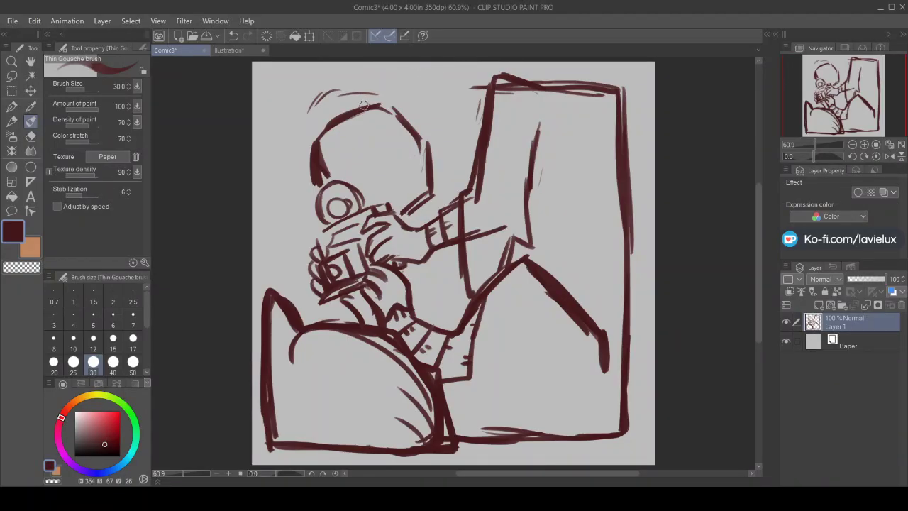
# Draw the pointed horn on top of the head and a large ear beside it with a spiral inside
pyautogui.moveTo(363, 106)
pyautogui.mouseDown()
pyautogui.moveTo(366, 88)
pyautogui.moveTo(401, 70)
pyautogui.moveTo(407, 106)
pyautogui.mouseUp()
pyautogui.moveTo(406, 73); pyautogui.dragTo(409, 106)
pyautogui.moveTo(394, 115); pyautogui.dragTo(409, 95)
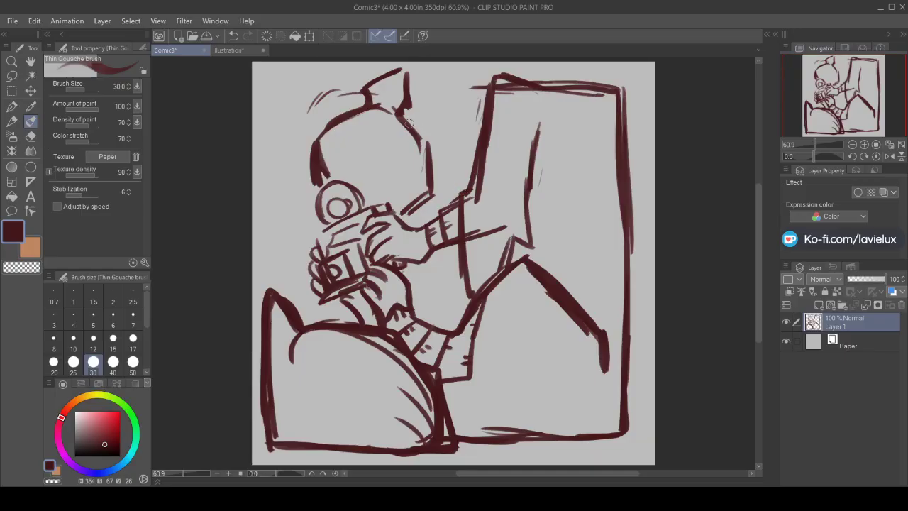
pyautogui.moveTo(408, 123)
pyautogui.mouseDown()
pyautogui.moveTo(460, 83)
pyautogui.moveTo(424, 145)
pyautogui.mouseUp()
pyautogui.moveTo(435, 89); pyautogui.dragTo(423, 141)
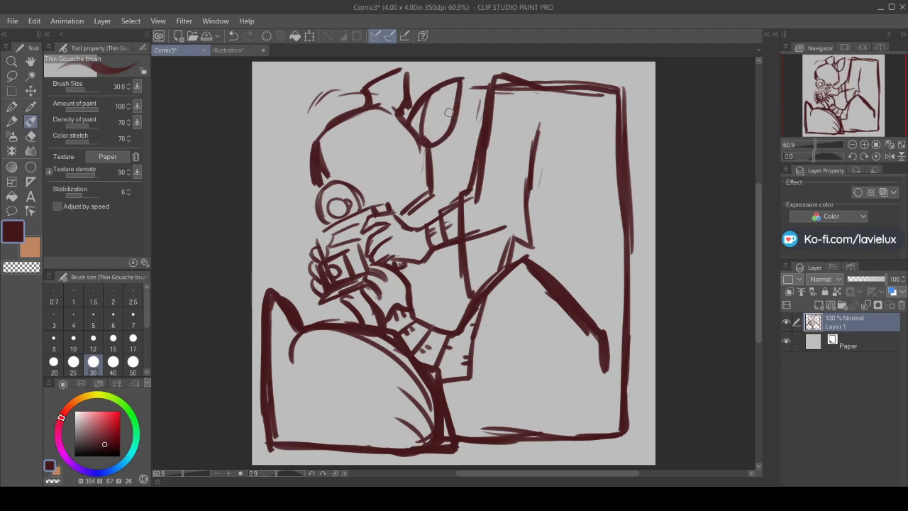
pyautogui.moveTo(453, 108); pyautogui.dragTo(445, 110)
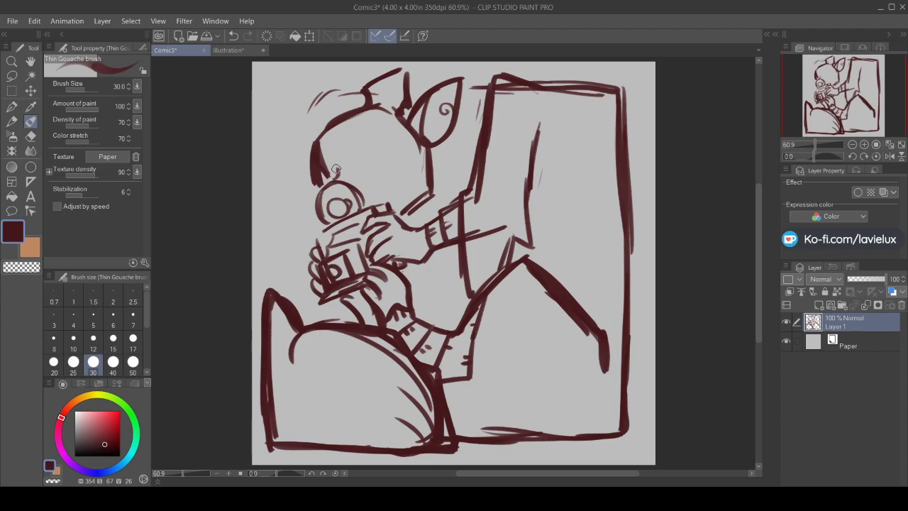
# Draw the face with brow strokes, a closed eye and mouth corner around the camera, and detail the inside of the horn
pyautogui.moveTo(312, 179)
pyautogui.mouseDown()
pyautogui.moveTo(320, 195)
pyautogui.moveTo(333, 176)
pyautogui.mouseUp()
pyautogui.moveTo(369, 152)
pyautogui.mouseDown()
pyautogui.moveTo(359, 165)
pyautogui.moveTo(394, 148)
pyautogui.moveTo(372, 174)
pyautogui.mouseUp()
pyautogui.hotkey('ctrl', 'z')
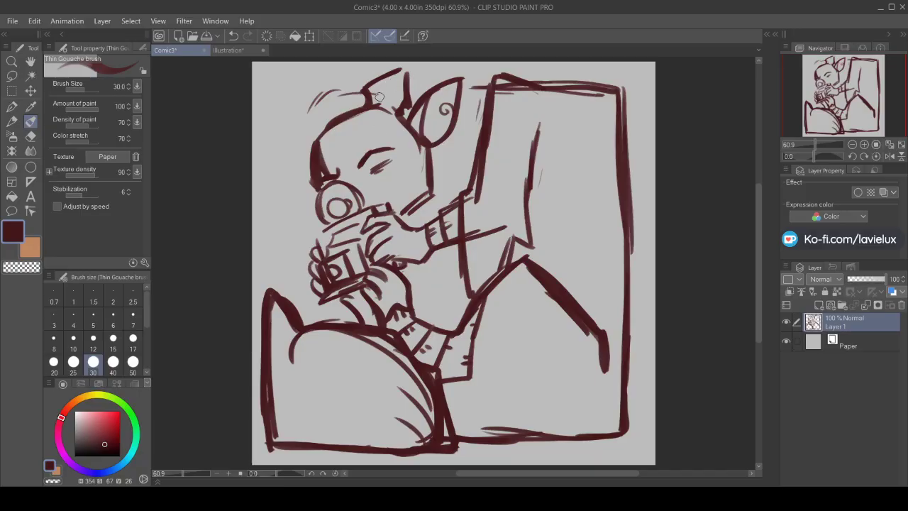
pyautogui.moveTo(399, 111)
pyautogui.mouseDown()
pyautogui.moveTo(398, 80)
pyautogui.moveTo(374, 90)
pyautogui.moveTo(368, 105)
pyautogui.moveTo(390, 91)
pyautogui.moveTo(343, 92)
pyautogui.moveTo(412, 68)
pyautogui.moveTo(407, 108)
pyautogui.moveTo(378, 105)
pyautogui.moveTo(398, 118)
pyautogui.moveTo(366, 101)
pyautogui.moveTo(396, 114)
pyautogui.moveTo(363, 122)
pyautogui.mouseUp()
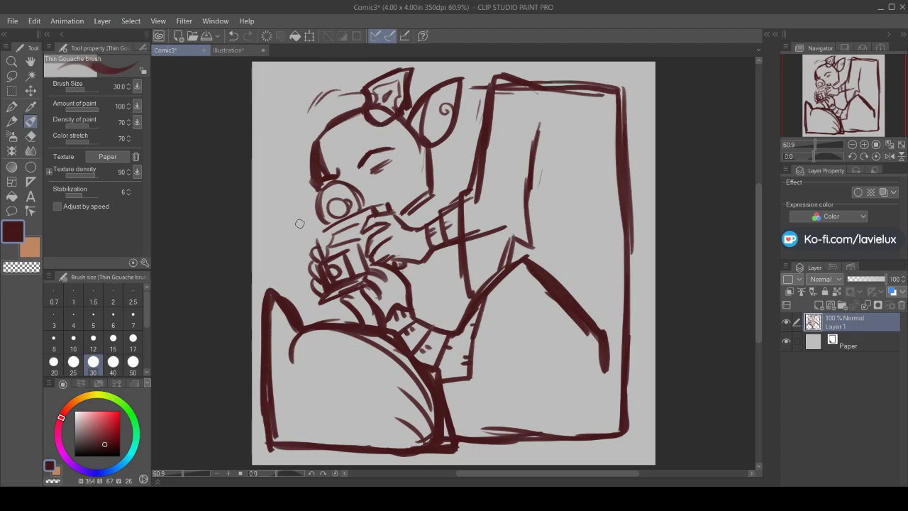
pyautogui.moveTo(311, 209)
pyautogui.mouseDown()
pyautogui.moveTo(306, 226)
pyautogui.moveTo(314, 232)
pyautogui.mouseUp()
pyautogui.moveTo(406, 218); pyautogui.dragTo(404, 223)
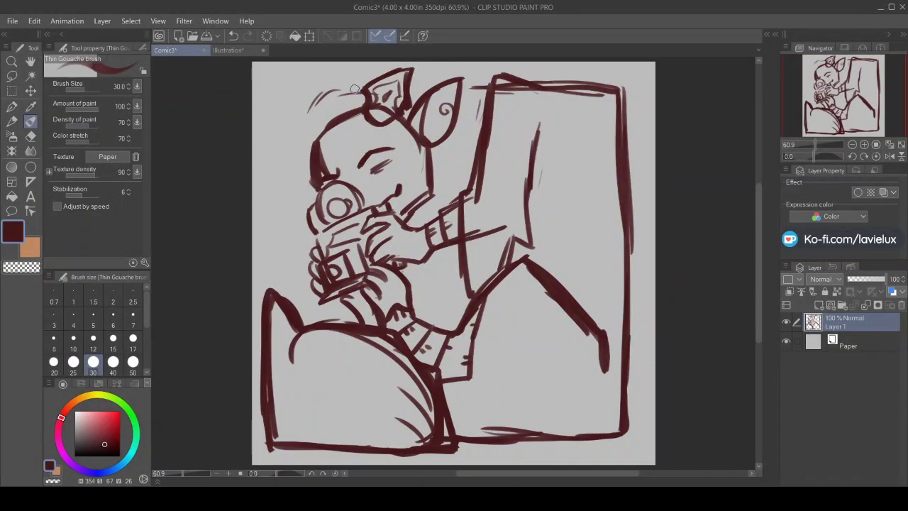
# Add curly hair across the forehead with a loose curl at the side, and sketch the second horn behind it
pyautogui.moveTo(371, 83)
pyautogui.mouseDown()
pyautogui.moveTo(318, 105)
pyautogui.moveTo(316, 139)
pyautogui.moveTo(289, 160)
pyautogui.mouseUp()
pyautogui.moveTo(331, 121)
pyautogui.mouseDown()
pyautogui.moveTo(314, 138)
pyautogui.moveTo(336, 137)
pyautogui.moveTo(334, 102)
pyautogui.moveTo(329, 112)
pyautogui.moveTo(342, 133)
pyautogui.mouseUp()
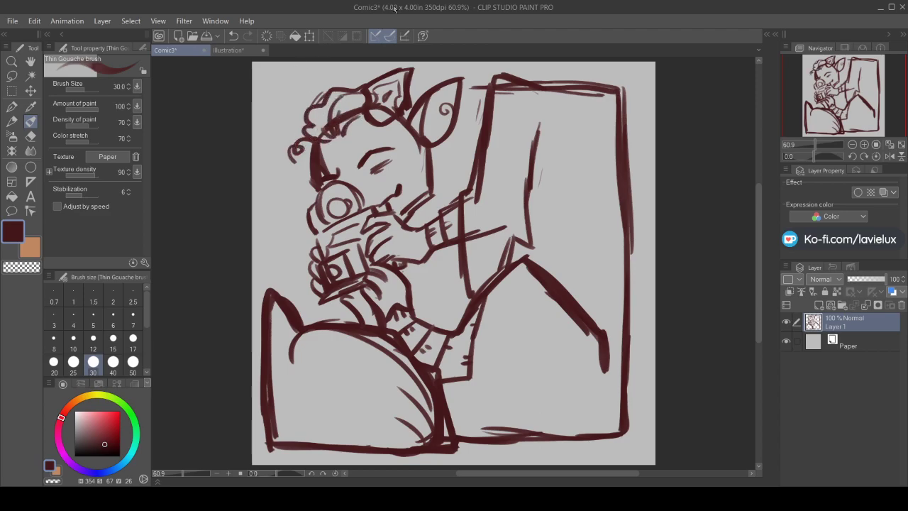
pyautogui.moveTo(298, 92)
pyautogui.mouseDown()
pyautogui.moveTo(293, 120)
pyautogui.moveTo(323, 104)
pyautogui.moveTo(318, 94)
pyautogui.moveTo(302, 111)
pyautogui.moveTo(304, 95)
pyautogui.moveTo(293, 99)
pyautogui.moveTo(322, 119)
pyautogui.mouseUp()
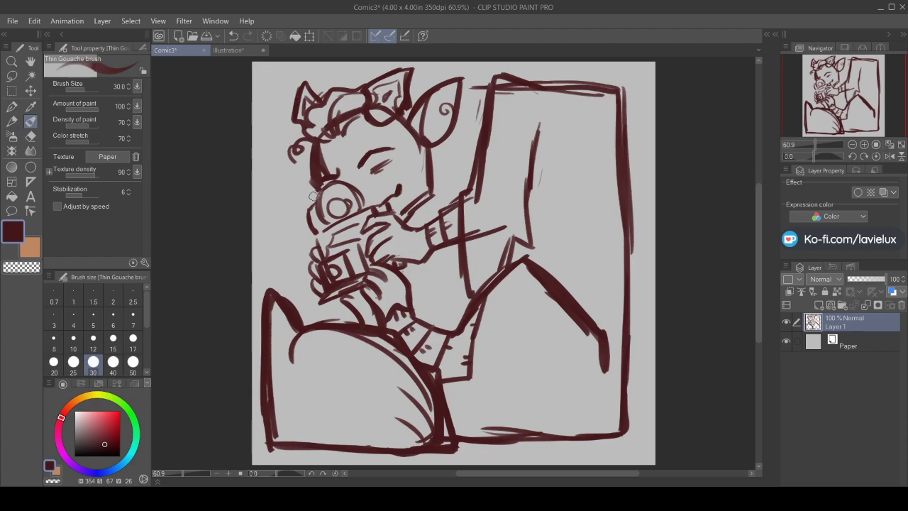
# Draw an open eye and round glasses on the face, and erase the camera with the upper hand and forearm
pyautogui.moveTo(379, 154)
pyautogui.mouseDown()
pyautogui.moveTo(375, 169)
pyautogui.moveTo(348, 135)
pyautogui.moveTo(356, 156)
pyautogui.moveTo(349, 147)
pyautogui.moveTo(332, 156)
pyautogui.moveTo(377, 173)
pyautogui.moveTo(380, 186)
pyautogui.moveTo(341, 183)
pyautogui.moveTo(314, 231)
pyautogui.mouseUp()
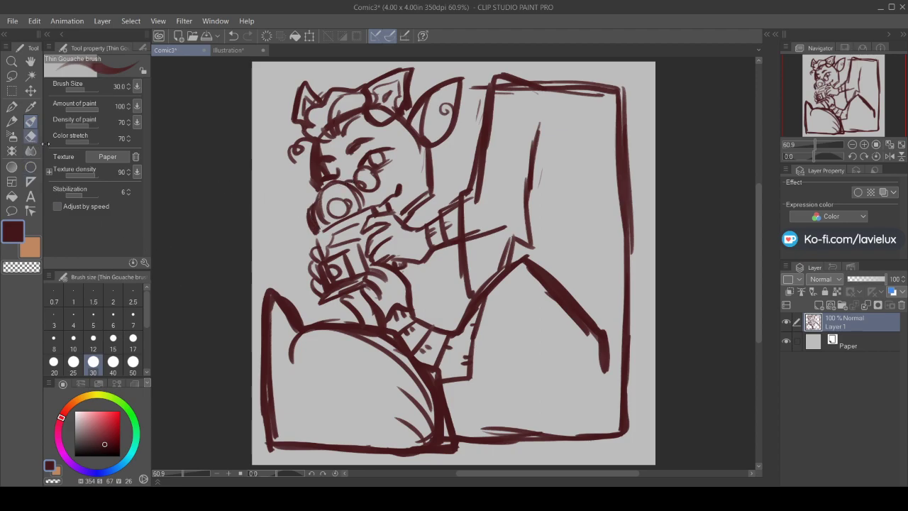
pyautogui.click(30, 136)
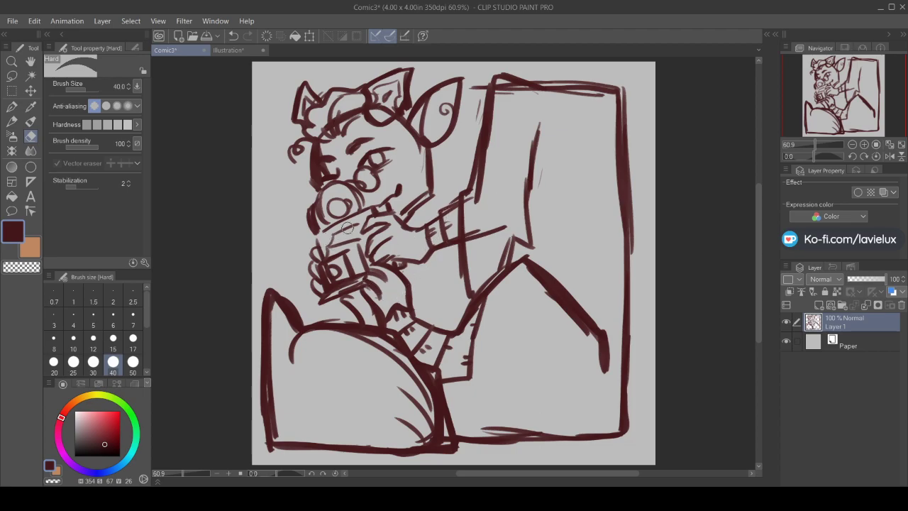
pyautogui.moveTo(334, 185)
pyautogui.mouseDown()
pyautogui.moveTo(307, 207)
pyautogui.moveTo(313, 253)
pyautogui.moveTo(342, 255)
pyautogui.moveTo(370, 223)
pyautogui.moveTo(342, 243)
pyautogui.moveTo(345, 211)
pyautogui.moveTo(357, 197)
pyautogui.moveTo(338, 184)
pyautogui.moveTo(341, 201)
pyautogui.moveTo(327, 208)
pyautogui.moveTo(426, 264)
pyautogui.moveTo(365, 257)
pyautogui.moveTo(333, 297)
pyautogui.moveTo(397, 255)
pyautogui.moveTo(457, 197)
pyautogui.moveTo(408, 228)
pyautogui.moveTo(423, 229)
pyautogui.moveTo(414, 220)
pyautogui.moveTo(376, 233)
pyautogui.mouseUp()
# Lasso the whole head with its horns and ear, move it a little lower on the canvas, and clear the selection
pyautogui.click(30, 120)
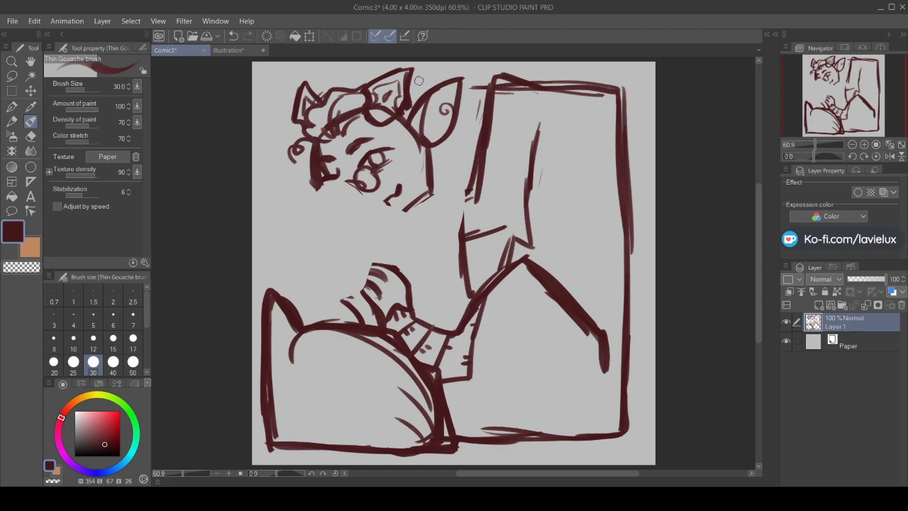
pyautogui.moveTo(320, 105); pyautogui.dragTo(317, 130)
pyautogui.click(11, 76)
pyautogui.moveTo(469, 105)
pyautogui.mouseDown()
pyautogui.moveTo(472, 63)
pyautogui.moveTo(255, 88)
pyautogui.moveTo(404, 252)
pyautogui.moveTo(440, 203)
pyautogui.mouseUp()
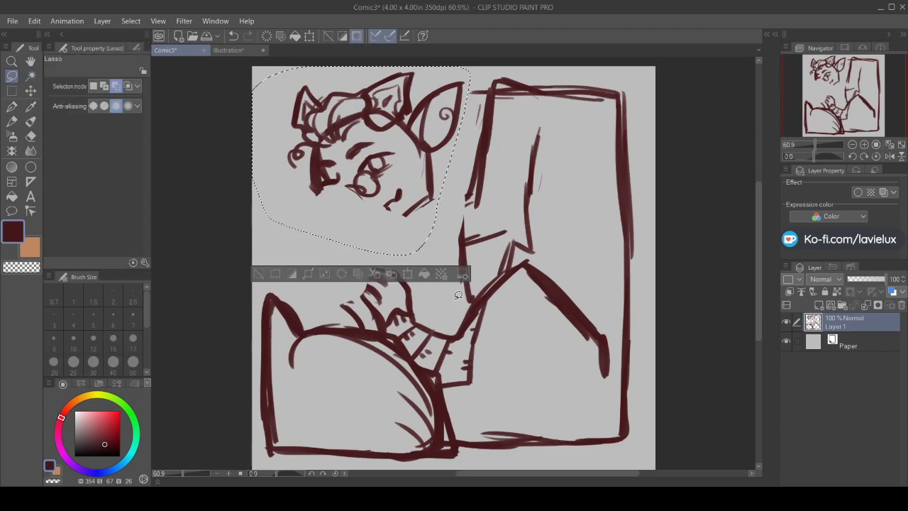
pyautogui.click(407, 276)
pyautogui.moveTo(320, 188); pyautogui.dragTo(316, 221)
pyautogui.click(323, 298)
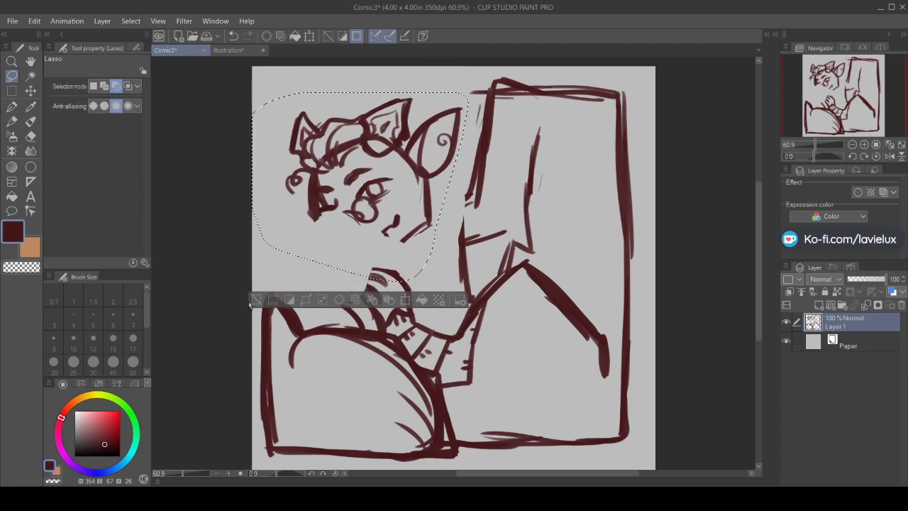
pyautogui.hotkey('ctrl', 'd')
# Draw puffs of curly hair rising behind the horns with a loose curl at the side, using the Thin Gouache brush
pyautogui.press('b')
pyautogui.moveTo(393, 74)
pyautogui.mouseDown()
pyautogui.moveTo(361, 103)
pyautogui.moveTo(359, 119)
pyautogui.moveTo(434, 77)
pyautogui.moveTo(444, 115)
pyautogui.mouseUp()
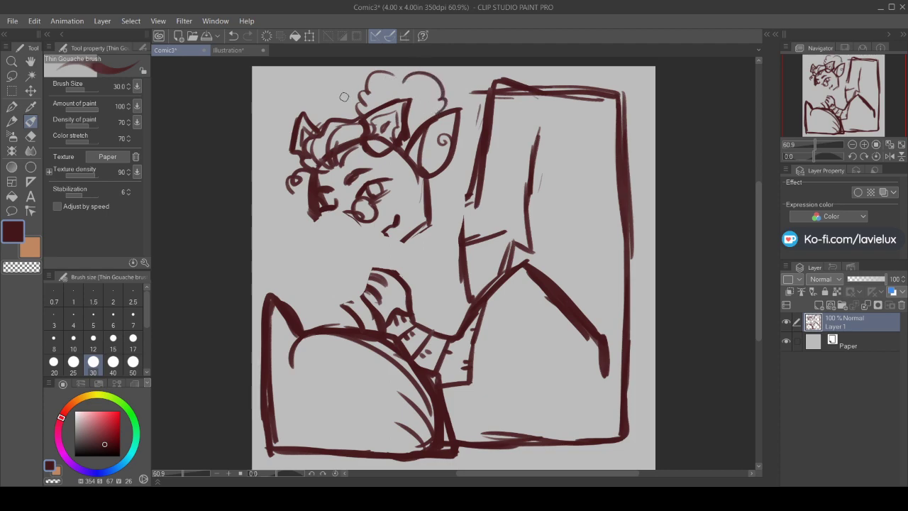
pyautogui.moveTo(357, 95)
pyautogui.mouseDown()
pyautogui.moveTo(345, 114)
pyautogui.moveTo(339, 101)
pyautogui.mouseUp()
# Draw a long snout with nostrils and a fanged mouth below the glasses, and add a zigzag tuft behind the hair
pyautogui.moveTo(338, 202)
pyautogui.mouseDown()
pyautogui.moveTo(314, 238)
pyautogui.moveTo(320, 254)
pyautogui.moveTo(354, 260)
pyautogui.moveTo(346, 269)
pyautogui.moveTo(384, 231)
pyautogui.moveTo(324, 267)
pyautogui.mouseUp()
pyautogui.moveTo(314, 202)
pyautogui.mouseDown()
pyautogui.moveTo(326, 222)
pyautogui.moveTo(329, 211)
pyautogui.moveTo(316, 221)
pyautogui.moveTo(337, 242)
pyautogui.moveTo(342, 236)
pyautogui.moveTo(325, 248)
pyautogui.moveTo(359, 256)
pyautogui.moveTo(351, 267)
pyautogui.moveTo(401, 242)
pyautogui.mouseUp()
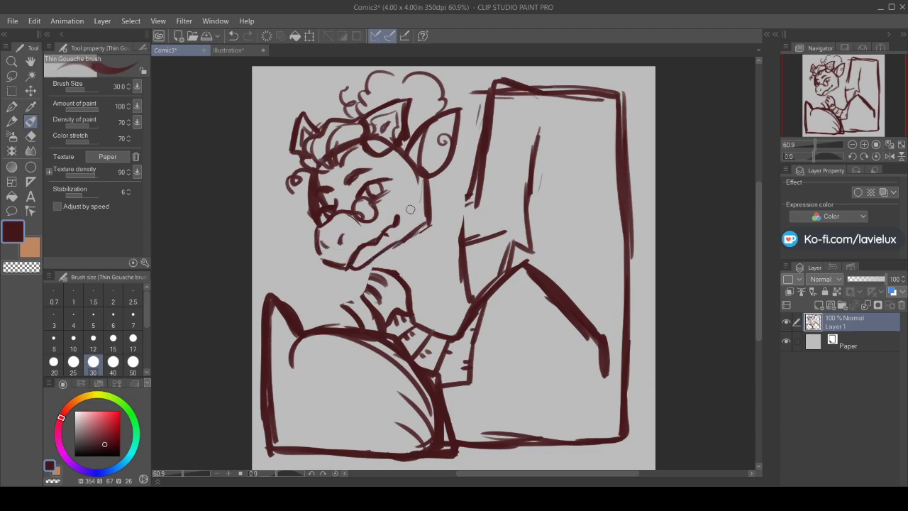
pyautogui.moveTo(446, 95)
pyautogui.mouseDown()
pyautogui.moveTo(469, 82)
pyautogui.moveTo(479, 93)
pyautogui.mouseUp()
# Erase the leftover arm lines between the head and the large tapered shape, and strengthen the chin and the fingers under it
pyautogui.press('e')
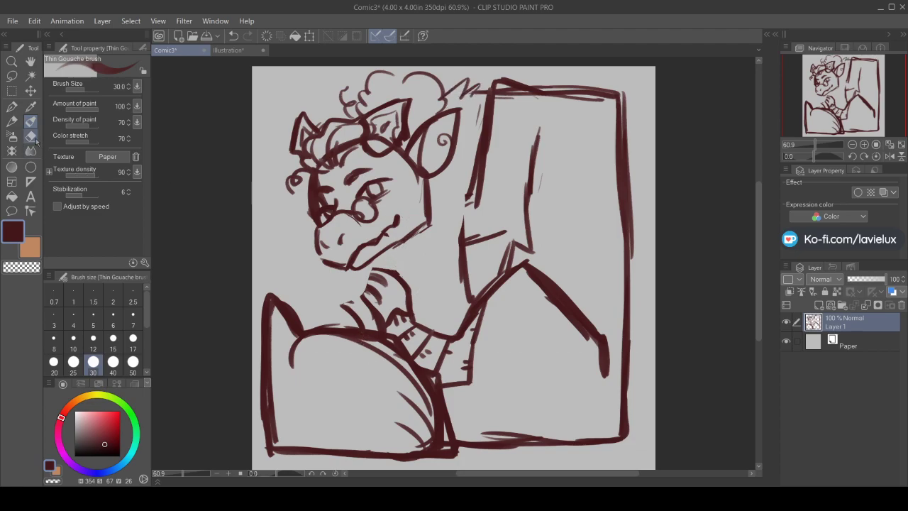
pyautogui.moveTo(506, 229)
pyautogui.mouseDown()
pyautogui.moveTo(478, 239)
pyautogui.moveTo(464, 211)
pyautogui.moveTo(478, 272)
pyautogui.moveTo(454, 305)
pyautogui.mouseUp()
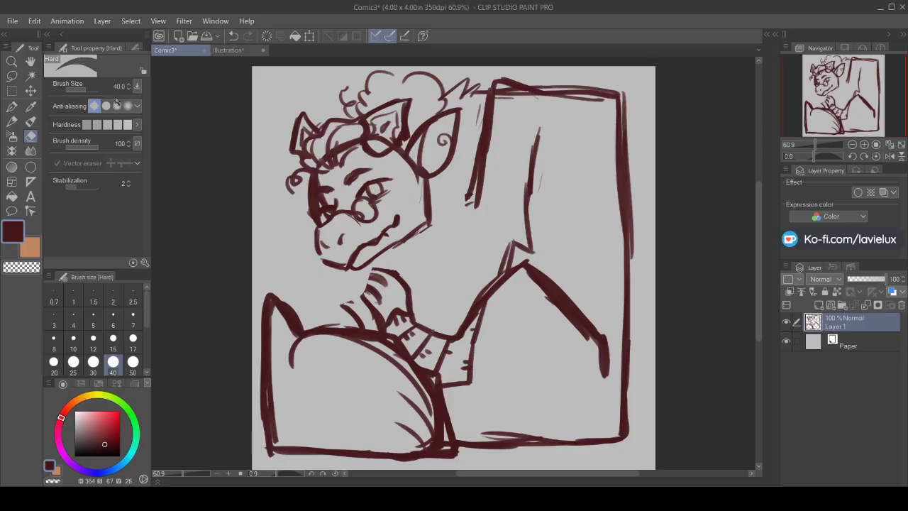
pyautogui.press('b')
pyautogui.moveTo(318, 231)
pyautogui.mouseDown()
pyautogui.moveTo(334, 217)
pyautogui.moveTo(318, 256)
pyautogui.moveTo(316, 233)
pyautogui.moveTo(318, 263)
pyautogui.moveTo(313, 252)
pyautogui.moveTo(343, 272)
pyautogui.moveTo(380, 269)
pyautogui.moveTo(358, 282)
pyautogui.moveTo(371, 293)
pyautogui.moveTo(357, 298)
pyautogui.moveTo(362, 267)
pyautogui.mouseUp()
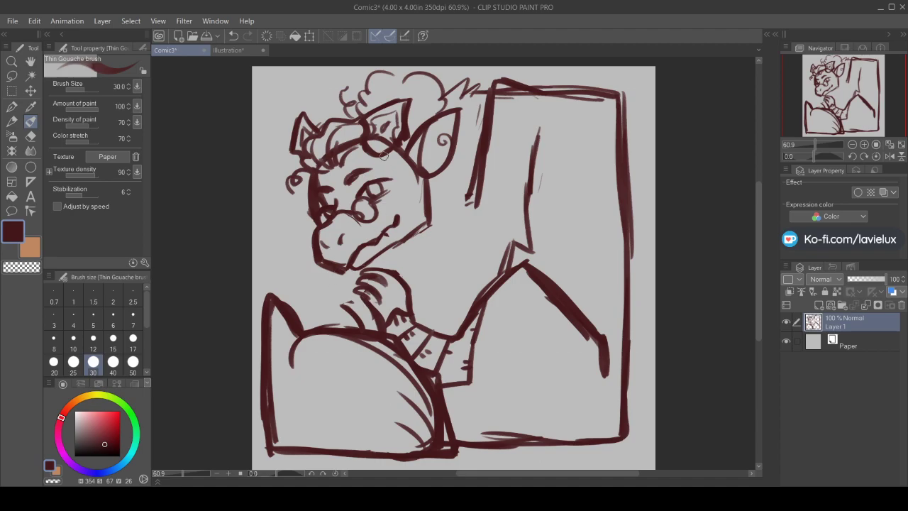
# Extend the large shape's inner edge to a bent corner at the forearm, and add crease lines above the knee and a cuff
pyautogui.moveTo(476, 180)
pyautogui.mouseDown()
pyautogui.moveTo(461, 234)
pyautogui.moveTo(443, 253)
pyautogui.moveTo(467, 285)
pyautogui.mouseUp()
pyautogui.moveTo(472, 189); pyautogui.dragTo(442, 257)
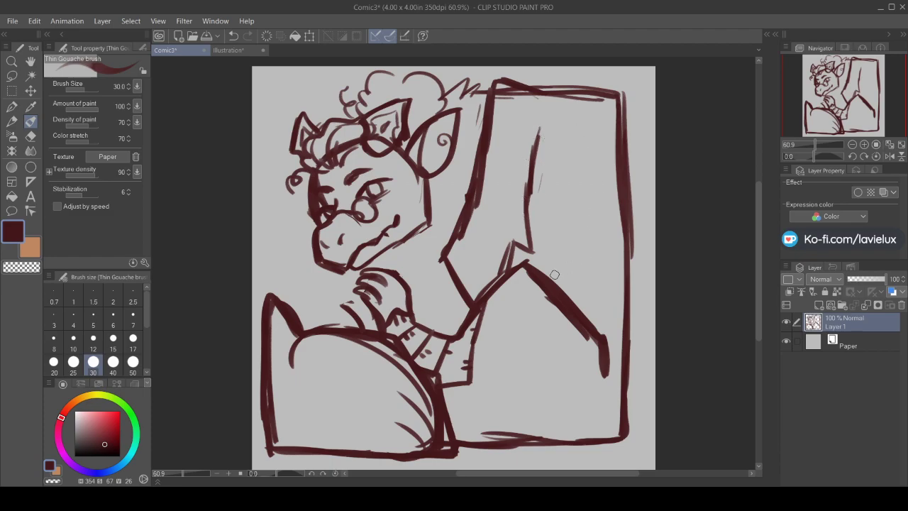
pyautogui.moveTo(592, 226); pyautogui.dragTo(542, 271)
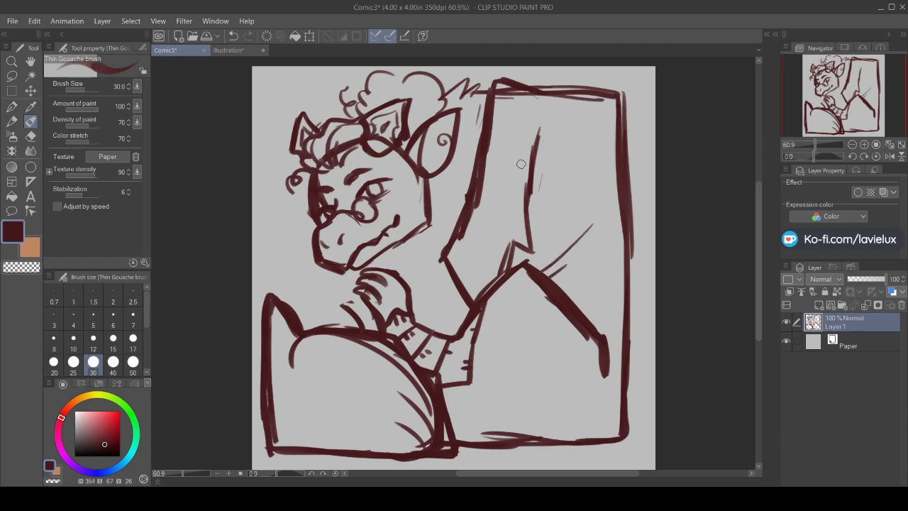
pyautogui.moveTo(443, 269)
pyautogui.mouseDown()
pyautogui.moveTo(431, 303)
pyautogui.moveTo(466, 320)
pyautogui.moveTo(454, 312)
pyautogui.mouseUp()
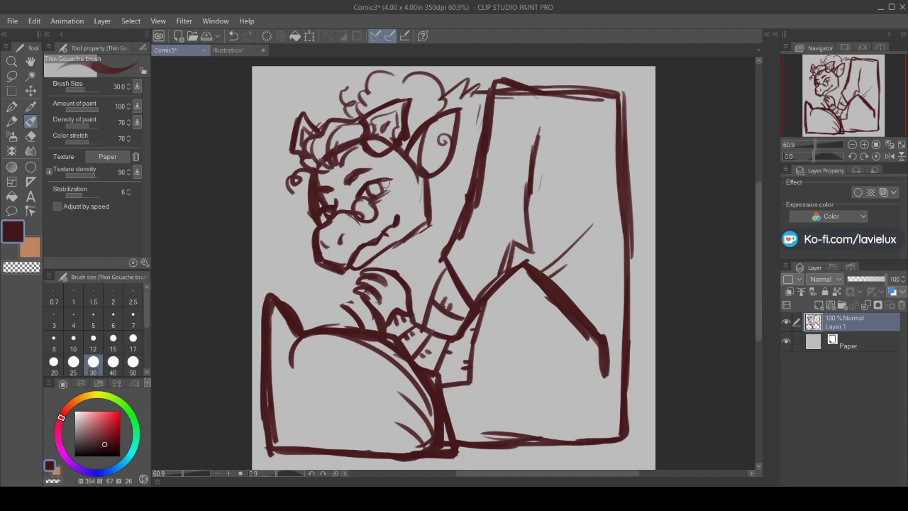
# Draw the neck line behind the jaw, and add small curls around the ear, the temple and the top hair
pyautogui.moveTo(436, 210); pyautogui.dragTo(457, 224)
pyautogui.moveTo(438, 180); pyautogui.dragTo(454, 198)
pyautogui.moveTo(376, 84)
pyautogui.mouseDown()
pyautogui.moveTo(401, 78)
pyautogui.moveTo(360, 92)
pyautogui.mouseUp()
pyautogui.moveTo(395, 145); pyautogui.dragTo(407, 194)
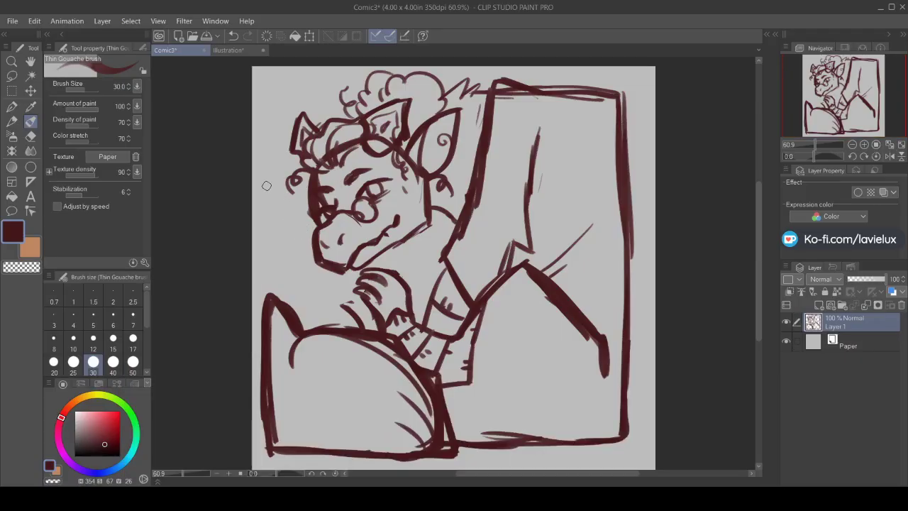
# Draw a slim slanted handheld object beside the snout, gripped by curled fingers, with a curved wrist shape below it
pyautogui.moveTo(261, 169); pyautogui.dragTo(297, 252)
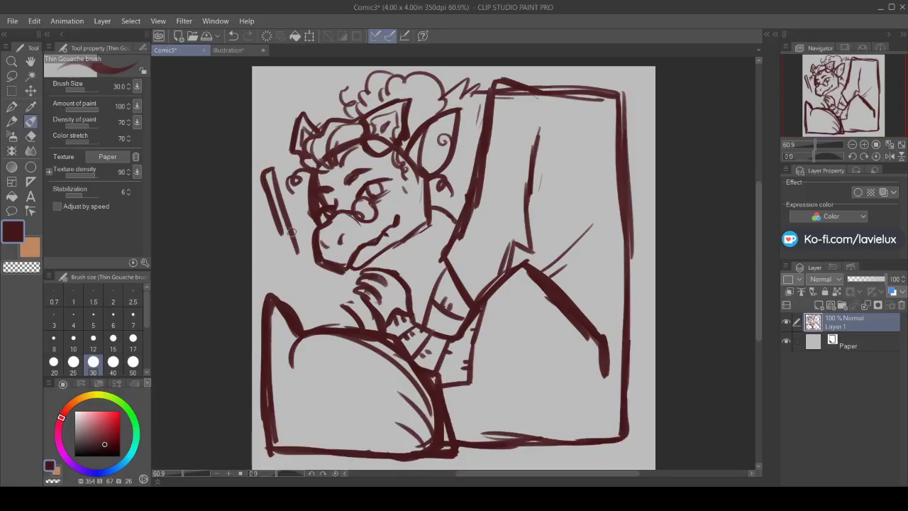
pyautogui.moveTo(269, 205); pyautogui.dragTo(312, 322)
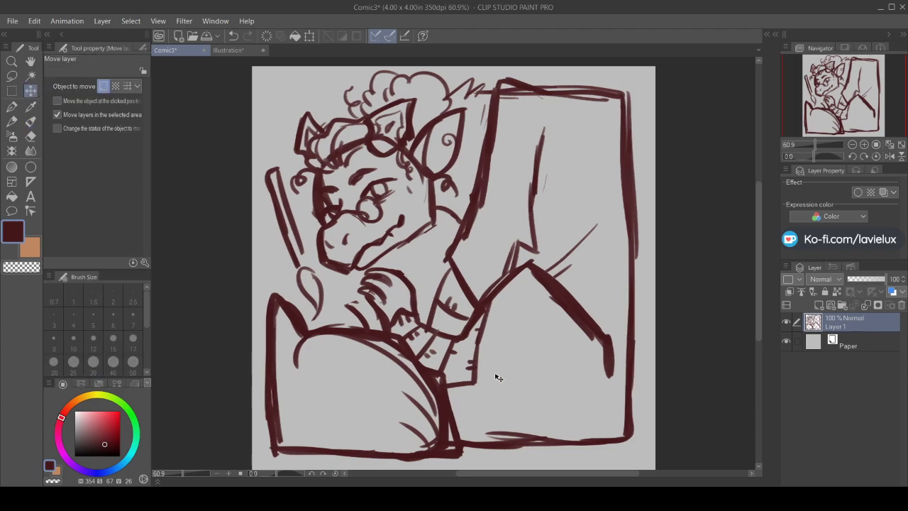
pyautogui.click(36, 124)
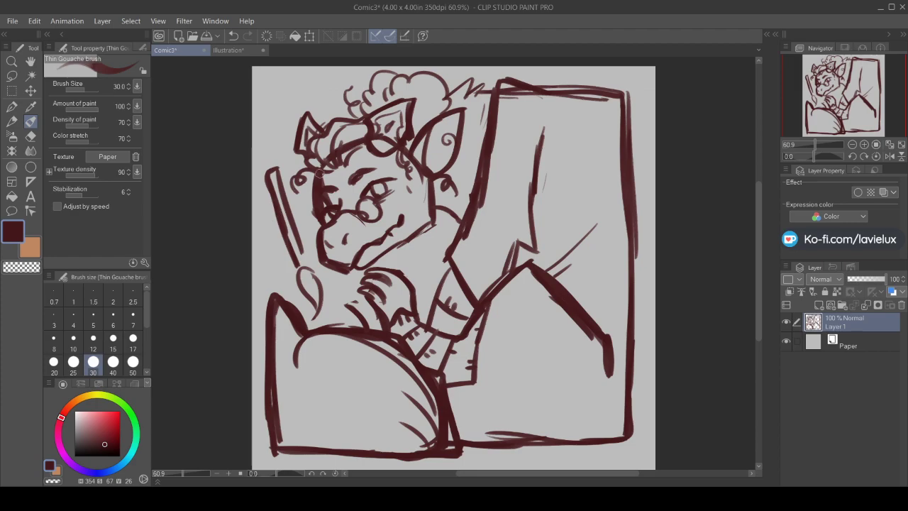
pyautogui.moveTo(273, 213)
pyautogui.mouseDown()
pyautogui.moveTo(296, 249)
pyautogui.moveTo(279, 257)
pyautogui.moveTo(271, 237)
pyautogui.moveTo(288, 257)
pyautogui.moveTo(274, 262)
pyautogui.moveTo(297, 274)
pyautogui.mouseUp()
pyautogui.moveTo(301, 217); pyautogui.dragTo(322, 226)
pyautogui.moveTo(314, 231); pyautogui.dragTo(301, 252)
pyautogui.moveTo(288, 207); pyautogui.dragTo(306, 217)
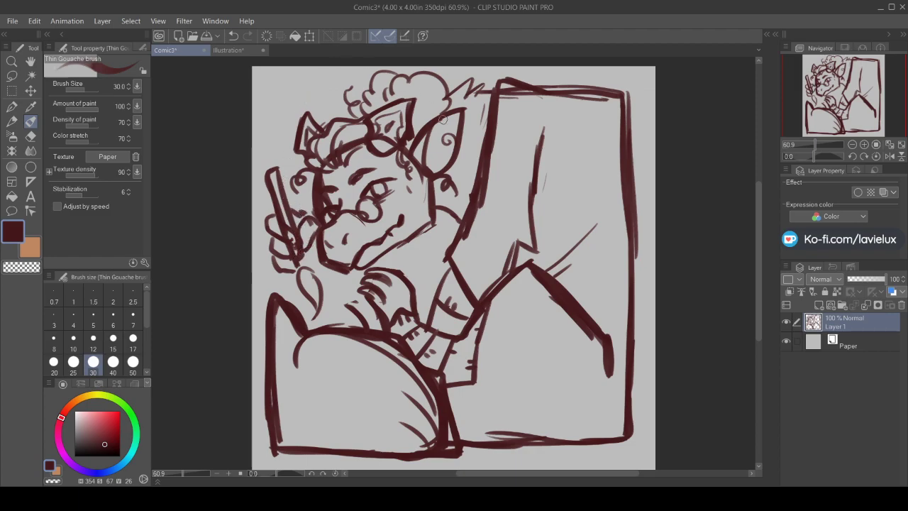
# Thicken the jaw and bent sleeve corner, and complete the resting hand with finger lines and folds around the chest and wrist
pyautogui.moveTo(355, 269)
pyautogui.mouseDown()
pyautogui.moveTo(393, 250)
pyautogui.moveTo(430, 207)
pyautogui.moveTo(424, 227)
pyautogui.moveTo(418, 235)
pyautogui.moveTo(431, 196)
pyautogui.moveTo(407, 236)
pyautogui.moveTo(423, 168)
pyautogui.moveTo(432, 212)
pyautogui.mouseUp()
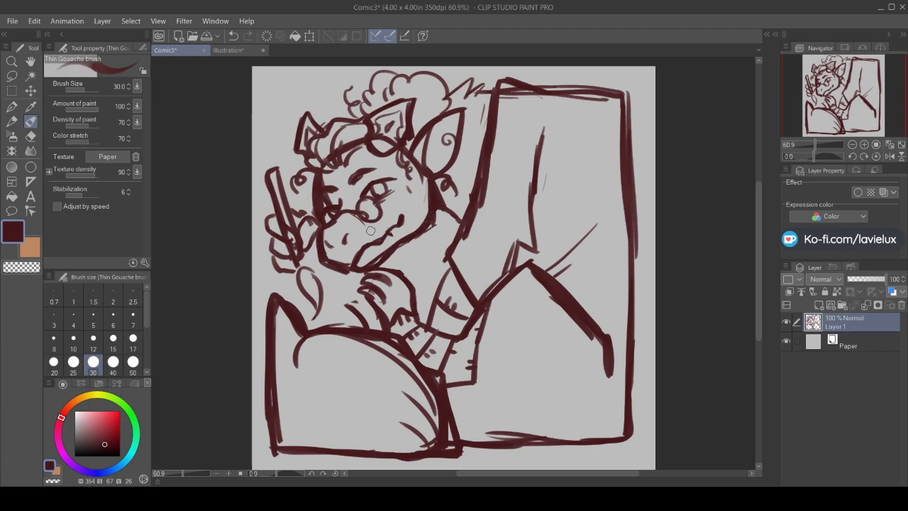
pyautogui.moveTo(445, 257); pyautogui.dragTo(485, 321)
pyautogui.moveTo(342, 307)
pyautogui.mouseDown()
pyautogui.moveTo(352, 287)
pyautogui.moveTo(355, 302)
pyautogui.moveTo(357, 284)
pyautogui.moveTo(350, 281)
pyautogui.moveTo(340, 296)
pyautogui.moveTo(349, 306)
pyautogui.moveTo(341, 306)
pyautogui.moveTo(368, 329)
pyautogui.mouseUp()
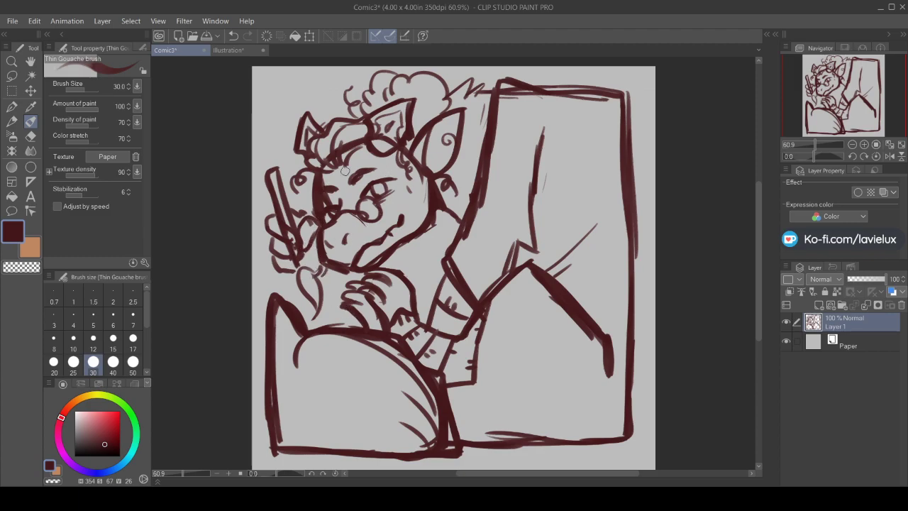
pyautogui.moveTo(388, 257)
pyautogui.mouseDown()
pyautogui.moveTo(391, 273)
pyautogui.moveTo(432, 306)
pyautogui.mouseUp()
pyautogui.moveTo(333, 275); pyautogui.dragTo(335, 287)
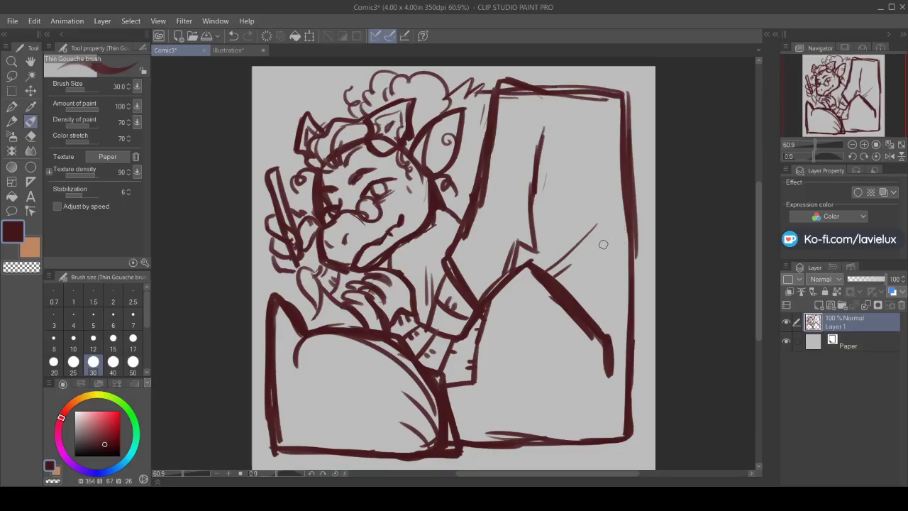
# Sketch a pointed band and a rounded, finger-like form emerging behind the slope of the raised knee
pyautogui.moveTo(624, 226); pyautogui.dragTo(548, 270)
pyautogui.moveTo(640, 258)
pyautogui.mouseDown()
pyautogui.moveTo(635, 227)
pyautogui.moveTo(641, 255)
pyautogui.mouseUp()
pyautogui.moveTo(643, 253)
pyautogui.mouseDown()
pyautogui.moveTo(572, 296)
pyautogui.moveTo(596, 313)
pyautogui.mouseUp()
pyautogui.moveTo(562, 287); pyautogui.dragTo(594, 318)
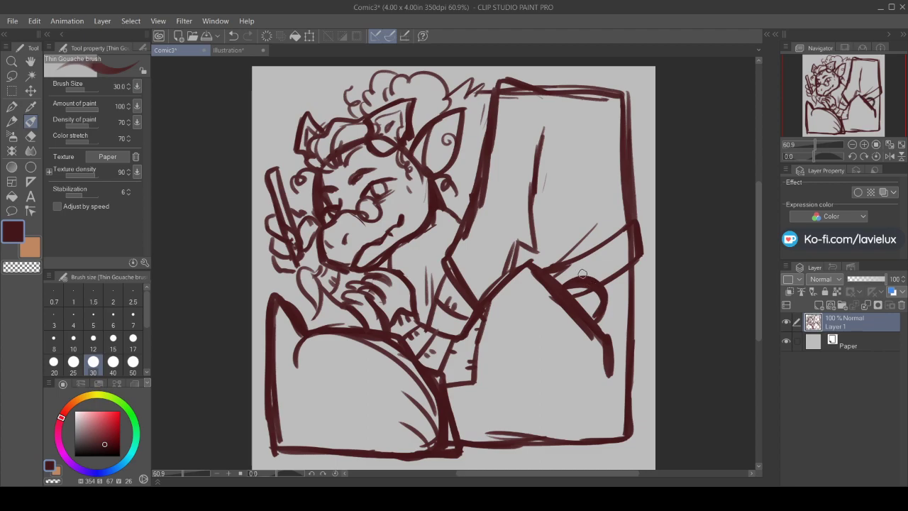
pyautogui.moveTo(584, 275)
pyautogui.mouseDown()
pyautogui.moveTo(564, 278)
pyautogui.moveTo(576, 267)
pyautogui.mouseUp()
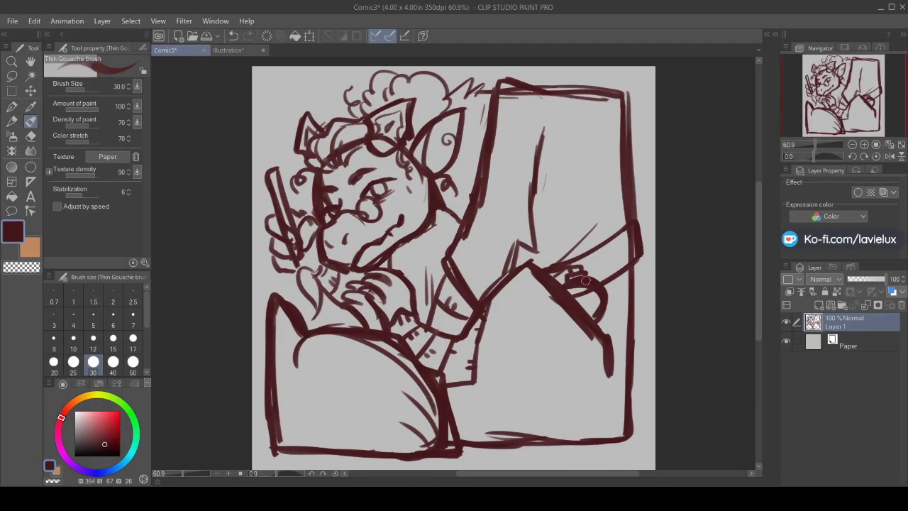
pyautogui.moveTo(592, 263); pyautogui.dragTo(559, 278)
# Darken the outline of the large upright shape, the zigzag tuft, the large ear and the back of the neck
pyautogui.moveTo(491, 101)
pyautogui.mouseDown()
pyautogui.moveTo(549, 83)
pyautogui.moveTo(611, 95)
pyautogui.moveTo(625, 143)
pyautogui.moveTo(622, 96)
pyautogui.moveTo(625, 204)
pyautogui.mouseUp()
pyautogui.moveTo(443, 97)
pyautogui.mouseDown()
pyautogui.moveTo(468, 86)
pyautogui.moveTo(489, 92)
pyautogui.mouseUp()
pyautogui.moveTo(408, 156)
pyautogui.mouseDown()
pyautogui.moveTo(424, 120)
pyautogui.moveTo(471, 113)
pyautogui.moveTo(448, 170)
pyautogui.moveTo(429, 181)
pyautogui.mouseUp()
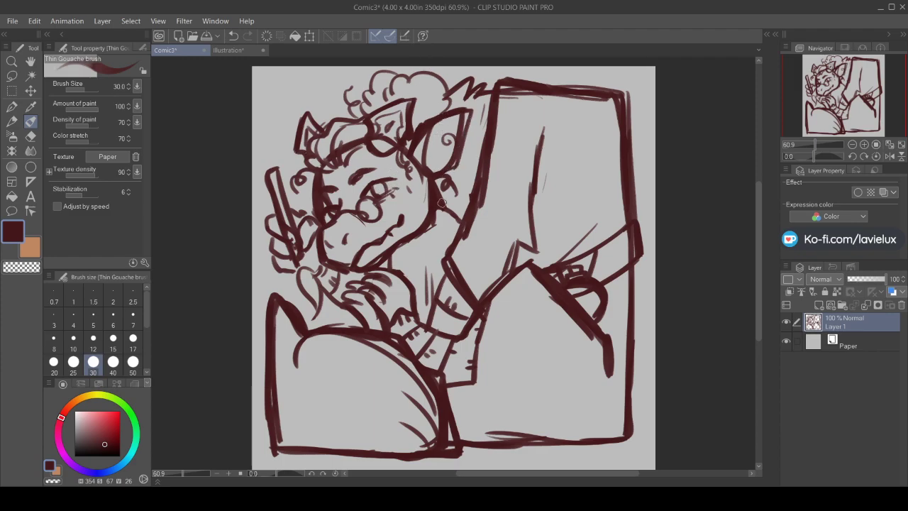
pyautogui.moveTo(431, 206); pyautogui.dragTo(459, 234)
pyautogui.moveTo(430, 189); pyautogui.dragTo(452, 217)
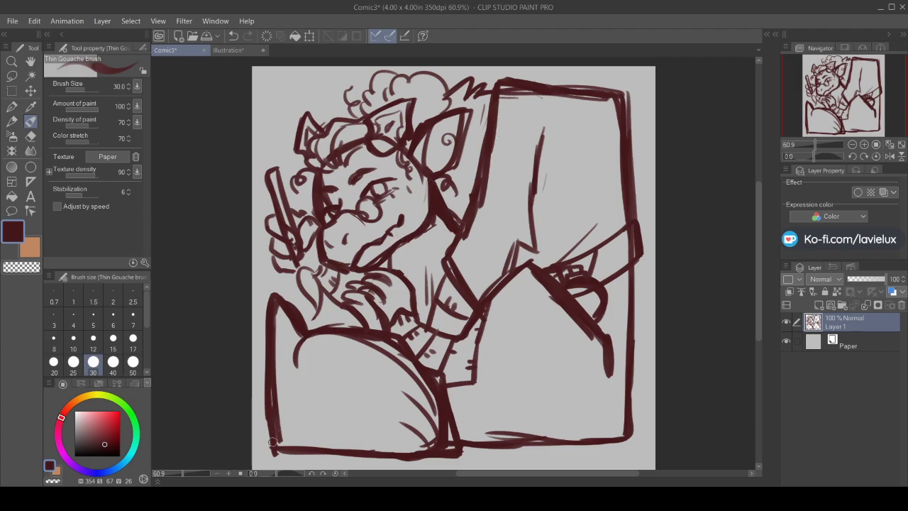
# Draw a wavy scalloped marking with two small spots on the rounded foreground form, and reinforce the cuff's outer edge
pyautogui.moveTo(315, 430)
pyautogui.mouseDown()
pyautogui.moveTo(336, 401)
pyautogui.moveTo(313, 381)
pyautogui.moveTo(314, 366)
pyautogui.moveTo(358, 361)
pyautogui.moveTo(348, 335)
pyautogui.mouseUp()
pyautogui.moveTo(362, 390); pyautogui.dragTo(354, 378)
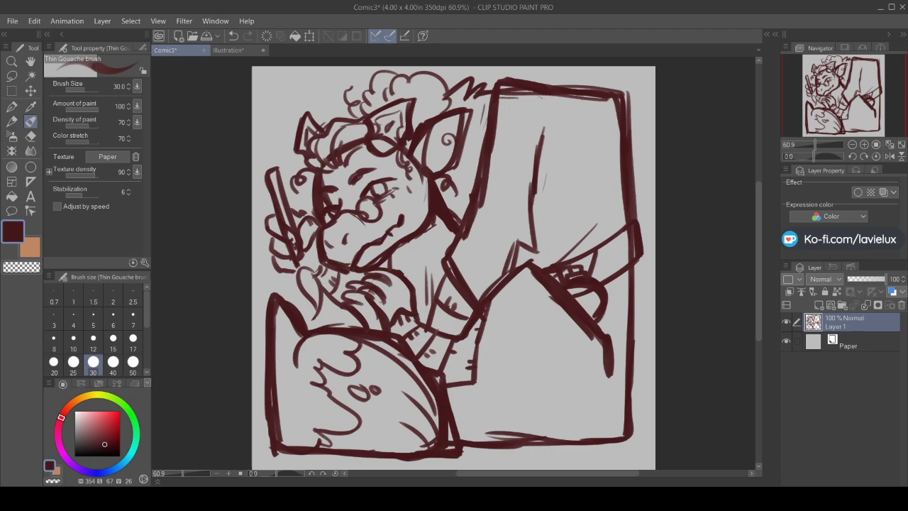
pyautogui.moveTo(483, 313); pyautogui.dragTo(474, 382)
# Add forehead curls and a small far ear, and refine the eye, the handheld object's edge and the wrist details
pyautogui.moveTo(354, 110)
pyautogui.mouseDown()
pyautogui.moveTo(312, 146)
pyautogui.moveTo(316, 162)
pyautogui.moveTo(336, 172)
pyautogui.moveTo(375, 142)
pyautogui.mouseUp()
pyautogui.moveTo(311, 159)
pyautogui.mouseDown()
pyautogui.moveTo(291, 176)
pyautogui.moveTo(311, 197)
pyautogui.moveTo(278, 157)
pyautogui.moveTo(299, 163)
pyautogui.moveTo(309, 194)
pyautogui.moveTo(311, 182)
pyautogui.mouseUp()
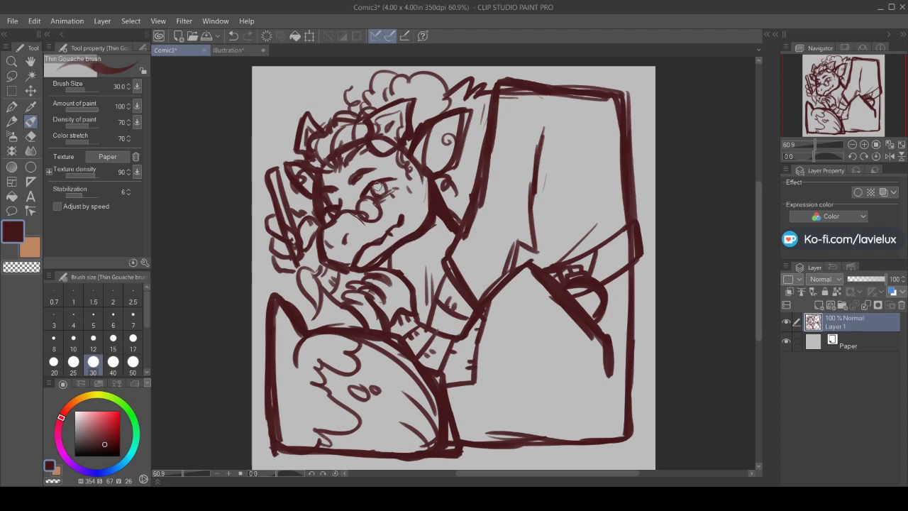
pyautogui.moveTo(365, 189)
pyautogui.mouseDown()
pyautogui.moveTo(399, 176)
pyautogui.moveTo(387, 173)
pyautogui.mouseUp()
pyautogui.moveTo(273, 165); pyautogui.dragTo(282, 226)
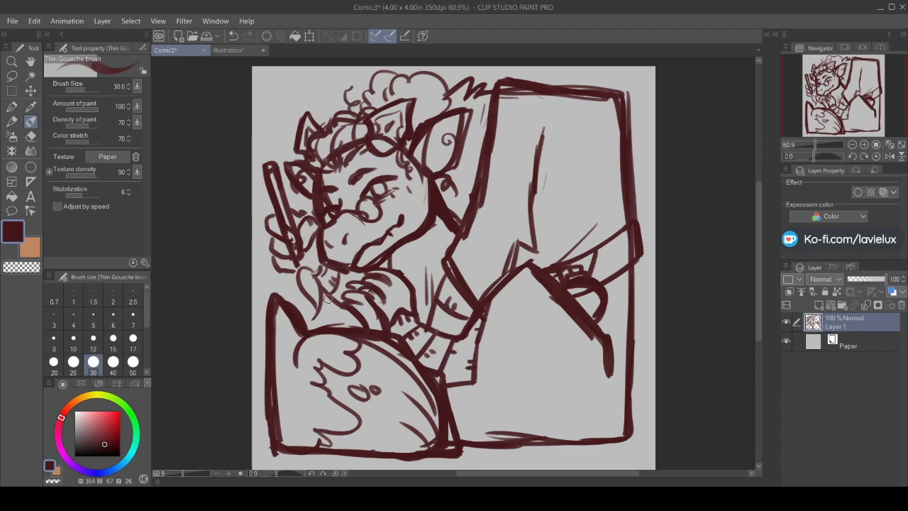
pyautogui.moveTo(328, 298)
pyautogui.mouseDown()
pyautogui.moveTo(331, 285)
pyautogui.moveTo(306, 288)
pyautogui.moveTo(339, 319)
pyautogui.moveTo(331, 308)
pyautogui.mouseUp()
pyautogui.moveTo(301, 250)
pyautogui.mouseDown()
pyautogui.moveTo(306, 266)
pyautogui.moveTo(291, 266)
pyautogui.moveTo(294, 254)
pyautogui.moveTo(292, 275)
pyautogui.mouseUp()
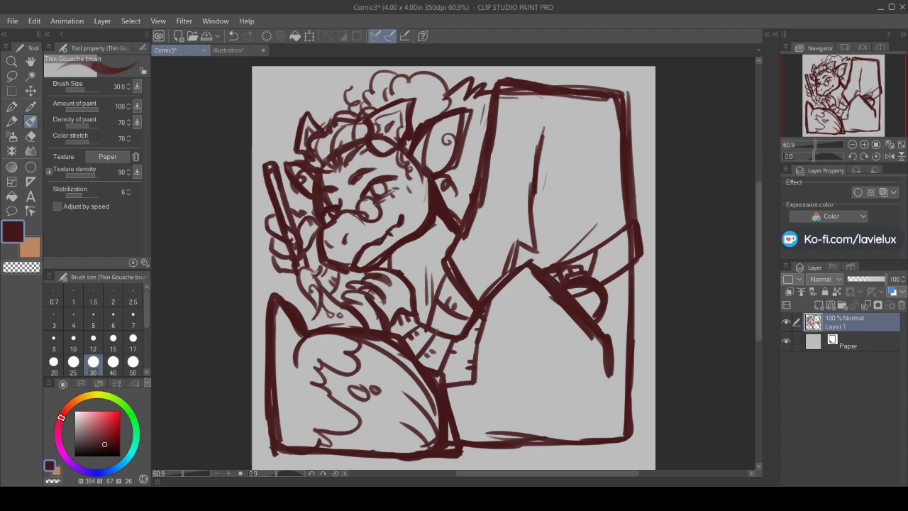
# Close the Illustration document, and darken the glasses' rims, the mouth corner and the large ear's edge on Comic3
pyautogui.click(262, 53)
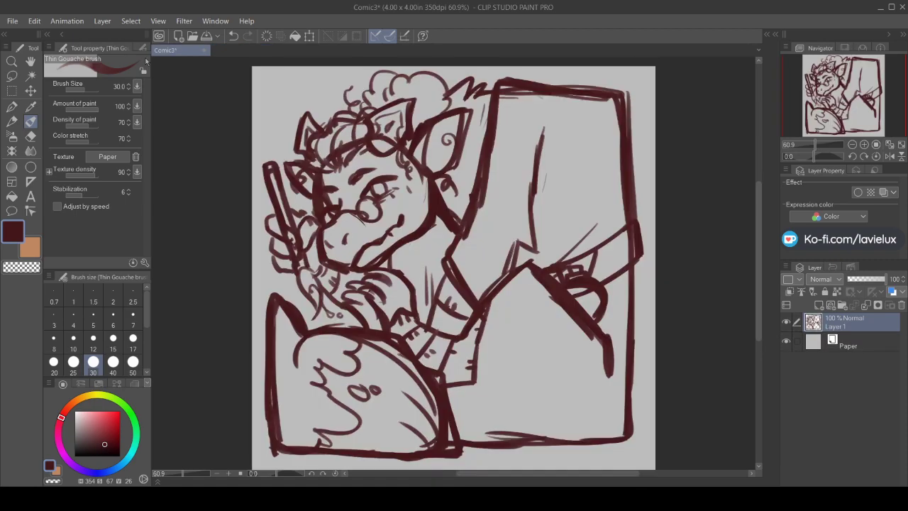
pyautogui.moveTo(381, 200)
pyautogui.mouseDown()
pyautogui.moveTo(361, 213)
pyautogui.moveTo(381, 217)
pyautogui.moveTo(335, 199)
pyautogui.moveTo(328, 215)
pyautogui.moveTo(340, 213)
pyautogui.moveTo(327, 225)
pyautogui.moveTo(339, 202)
pyautogui.mouseUp()
pyautogui.moveTo(403, 212); pyautogui.dragTo(398, 224)
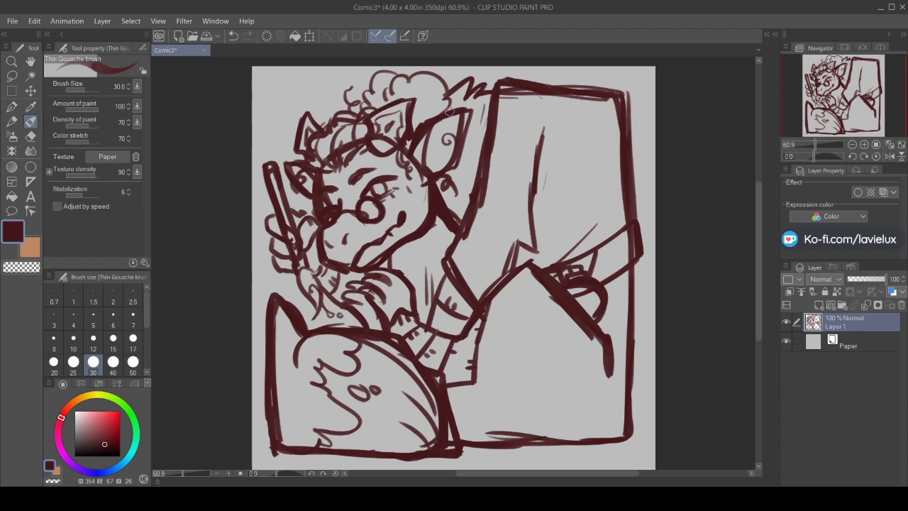
pyautogui.moveTo(462, 134)
pyautogui.mouseDown()
pyautogui.moveTo(473, 143)
pyautogui.moveTo(464, 160)
pyautogui.mouseUp()
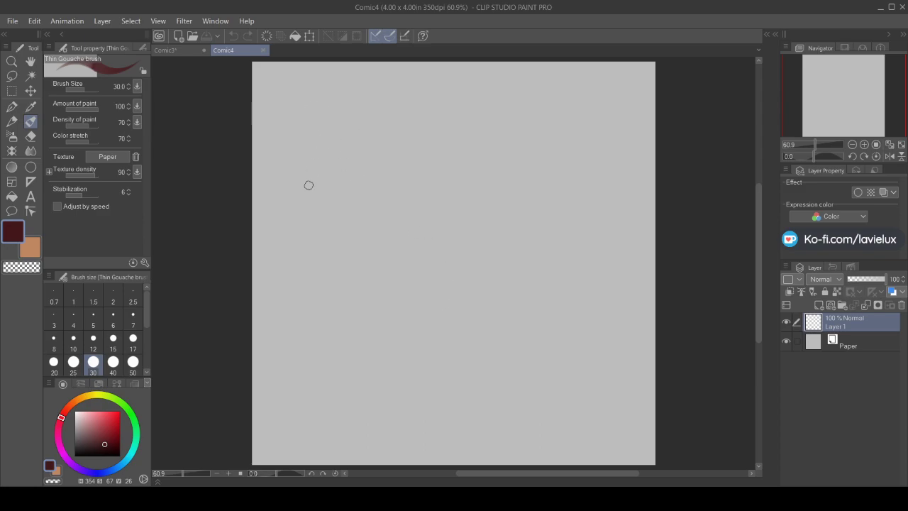
# On the blank Comic4 canvas, sketch the left and bottom edges of the panel outline with overlapping dark red strokes
pyautogui.moveTo(275, 193); pyautogui.dragTo(277, 376)
pyautogui.moveTo(266, 241); pyautogui.dragTo(277, 416)
pyautogui.moveTo(275, 340)
pyautogui.mouseDown()
pyautogui.moveTo(280, 431)
pyautogui.moveTo(347, 451)
pyautogui.mouseUp()
pyautogui.moveTo(289, 446); pyautogui.dragTo(487, 442)
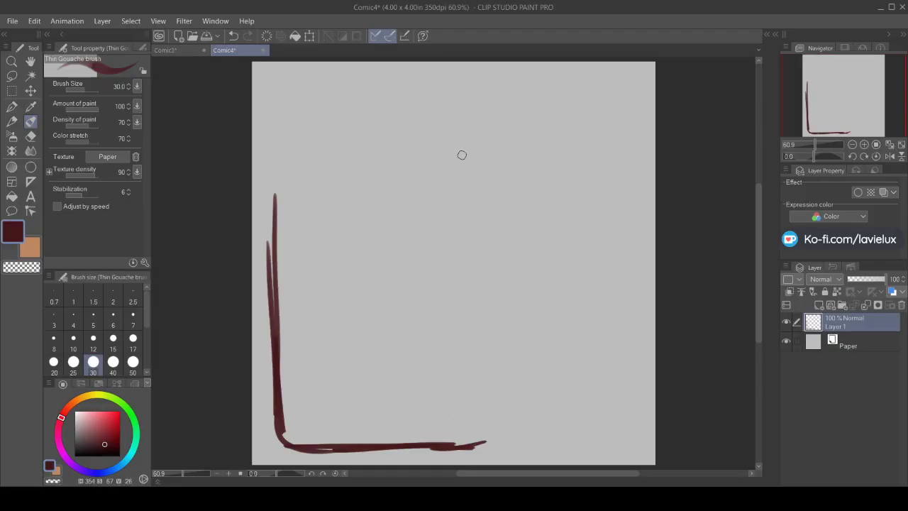
# Sketch a bumpy profile contour in the upper canvas and a curved head outline with small facial marks facing it
pyautogui.moveTo(373, 90)
pyautogui.mouseDown()
pyautogui.moveTo(401, 100)
pyautogui.moveTo(386, 93)
pyautogui.moveTo(423, 135)
pyautogui.moveTo(412, 128)
pyautogui.moveTo(435, 130)
pyautogui.moveTo(415, 130)
pyautogui.moveTo(439, 134)
pyautogui.moveTo(431, 131)
pyautogui.moveTo(446, 150)
pyautogui.moveTo(423, 174)
pyautogui.moveTo(378, 185)
pyautogui.mouseUp()
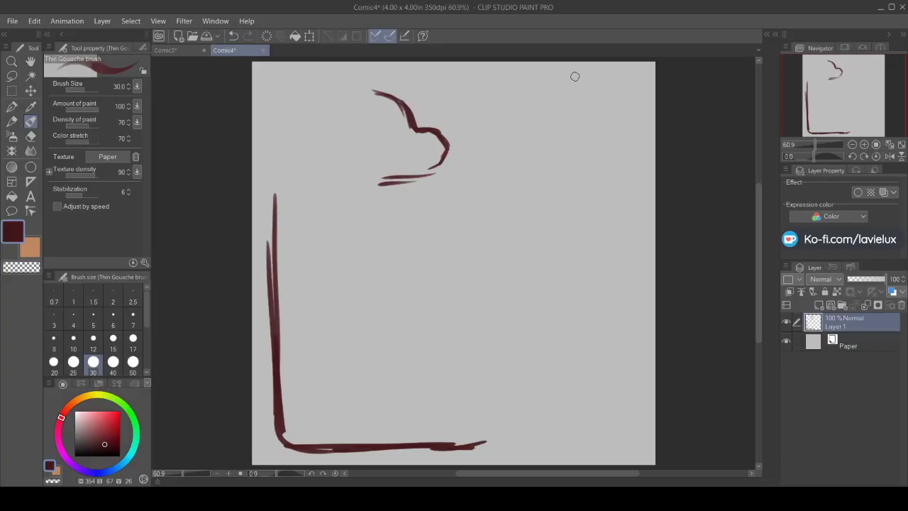
pyautogui.moveTo(524, 81)
pyautogui.mouseDown()
pyautogui.moveTo(602, 79)
pyautogui.moveTo(492, 95)
pyautogui.moveTo(475, 116)
pyautogui.moveTo(474, 147)
pyautogui.moveTo(529, 170)
pyautogui.mouseUp()
pyautogui.moveTo(530, 134)
pyautogui.mouseDown()
pyautogui.moveTo(512, 142)
pyautogui.moveTo(518, 156)
pyautogui.moveTo(527, 110)
pyautogui.mouseUp()
# Draw the panel outline's right edge and continue it along the bottom with a small step to meet the existing line
pyautogui.moveTo(625, 81); pyautogui.dragTo(638, 261)
pyautogui.moveTo(631, 142)
pyautogui.mouseDown()
pyautogui.moveTo(631, 425)
pyautogui.moveTo(518, 447)
pyautogui.moveTo(527, 448)
pyautogui.moveTo(431, 444)
pyautogui.mouseUp()
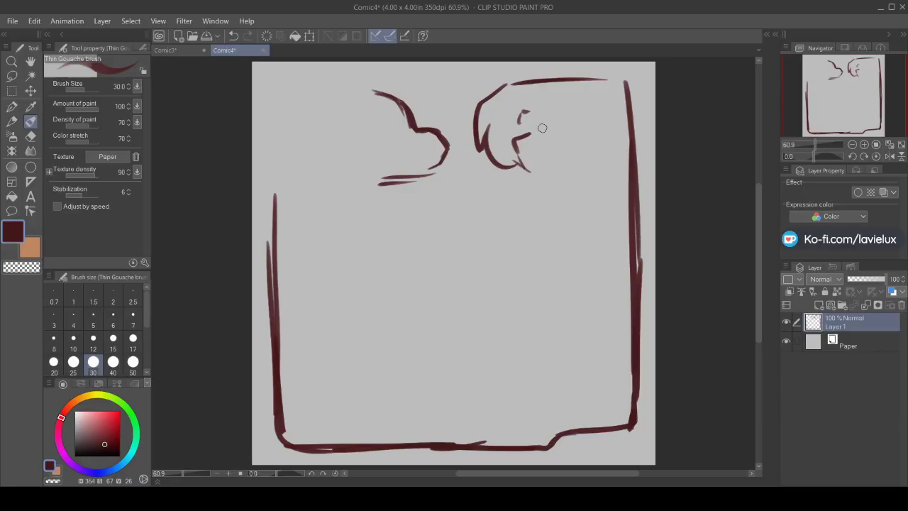
# Draw the right head's curly hair with wavy locks trailing down, and give the left head a forelock, nose and mouth lines
pyautogui.moveTo(525, 111)
pyautogui.mouseDown()
pyautogui.moveTo(538, 138)
pyautogui.moveTo(525, 111)
pyautogui.moveTo(538, 136)
pyautogui.moveTo(507, 159)
pyautogui.moveTo(489, 141)
pyautogui.moveTo(541, 177)
pyautogui.mouseUp()
pyautogui.moveTo(490, 142)
pyautogui.mouseDown()
pyautogui.moveTo(534, 174)
pyautogui.moveTo(531, 108)
pyautogui.moveTo(589, 123)
pyautogui.moveTo(603, 148)
pyautogui.moveTo(564, 162)
pyautogui.moveTo(558, 153)
pyautogui.moveTo(577, 190)
pyautogui.moveTo(559, 235)
pyautogui.moveTo(581, 253)
pyautogui.mouseUp()
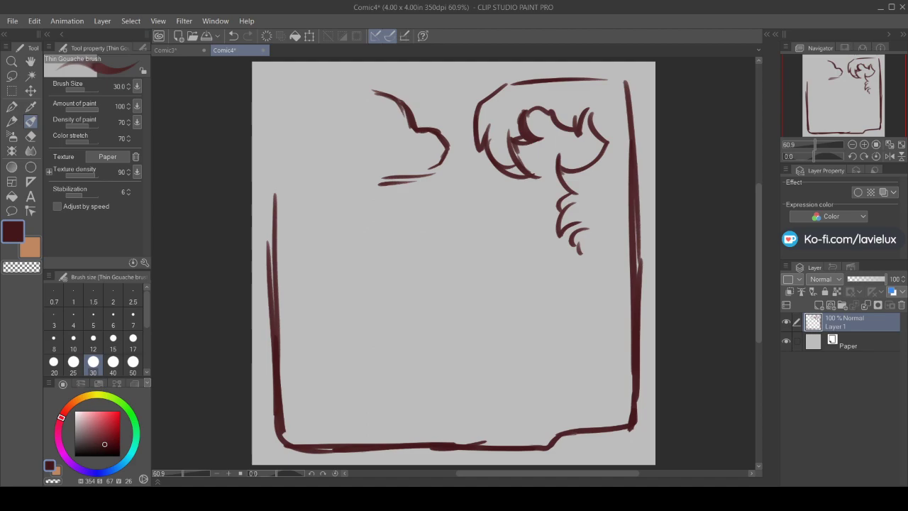
pyautogui.moveTo(390, 78)
pyautogui.mouseDown()
pyautogui.moveTo(401, 71)
pyautogui.moveTo(442, 108)
pyautogui.moveTo(437, 125)
pyautogui.moveTo(401, 143)
pyautogui.mouseUp()
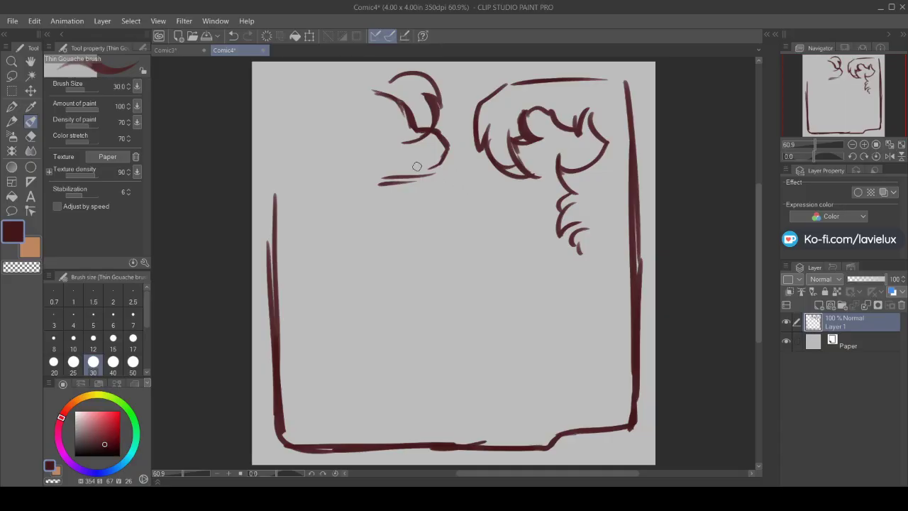
pyautogui.moveTo(421, 130)
pyautogui.mouseDown()
pyautogui.moveTo(418, 142)
pyautogui.moveTo(437, 161)
pyautogui.moveTo(392, 163)
pyautogui.moveTo(436, 154)
pyautogui.moveTo(436, 169)
pyautogui.moveTo(415, 183)
pyautogui.mouseUp()
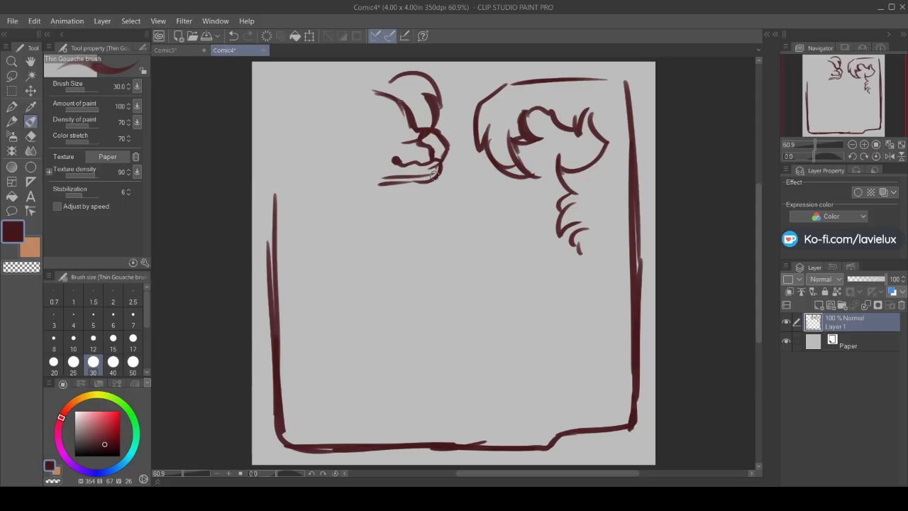
pyautogui.moveTo(433, 174)
pyautogui.mouseDown()
pyautogui.moveTo(430, 186)
pyautogui.moveTo(374, 189)
pyautogui.mouseUp()
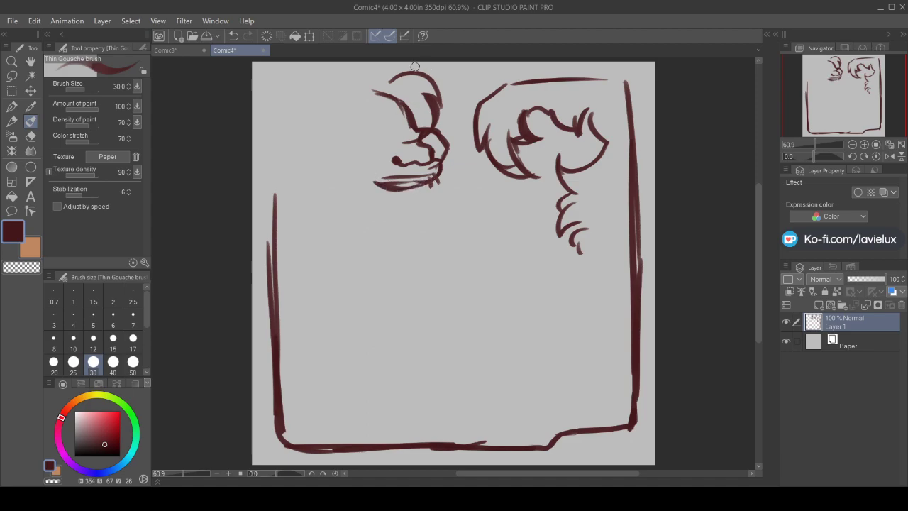
# Erase the old slanted contour inside the left head, and add short hair tufts at its forehead, cheek and jaw
pyautogui.press('e')
pyautogui.moveTo(422, 131); pyautogui.dragTo(341, 97)
pyautogui.click(30, 120)
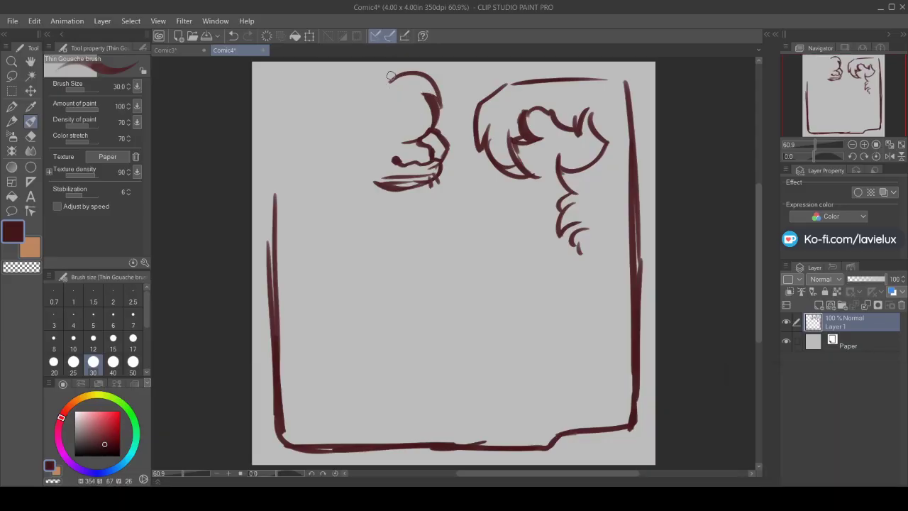
pyautogui.moveTo(390, 76); pyautogui.dragTo(384, 69)
pyautogui.moveTo(401, 117)
pyautogui.mouseDown()
pyautogui.moveTo(393, 142)
pyautogui.moveTo(370, 150)
pyautogui.moveTo(376, 172)
pyautogui.mouseUp()
pyautogui.moveTo(389, 182); pyautogui.dragTo(378, 204)
pyautogui.moveTo(384, 158); pyautogui.dragTo(372, 177)
pyautogui.moveTo(394, 180)
pyautogui.mouseDown()
pyautogui.moveTo(381, 211)
pyautogui.moveTo(415, 210)
pyautogui.moveTo(404, 212)
pyautogui.mouseUp()
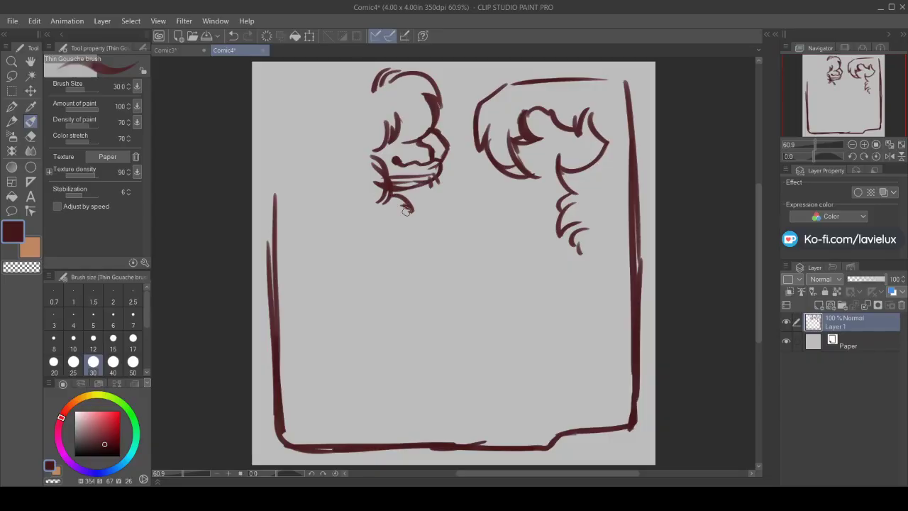
# Sketch the left head's sweeping lower curve and a rounded form with a pointed tip below the mouth
pyautogui.moveTo(327, 168)
pyautogui.mouseDown()
pyautogui.moveTo(387, 235)
pyautogui.moveTo(405, 212)
pyautogui.moveTo(388, 202)
pyautogui.moveTo(450, 227)
pyautogui.mouseUp()
pyautogui.moveTo(391, 228)
pyautogui.mouseDown()
pyautogui.moveTo(464, 231)
pyautogui.moveTo(435, 225)
pyautogui.mouseUp()
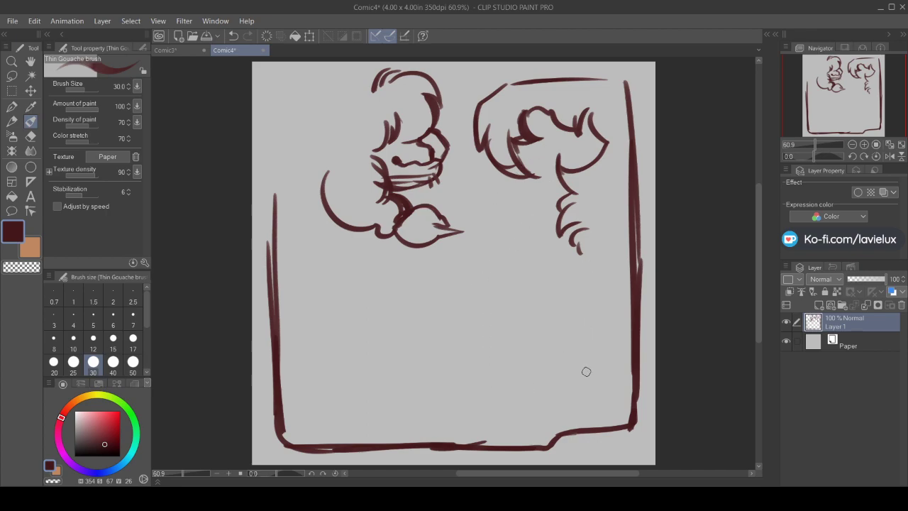
pyautogui.moveTo(416, 188); pyautogui.dragTo(405, 200)
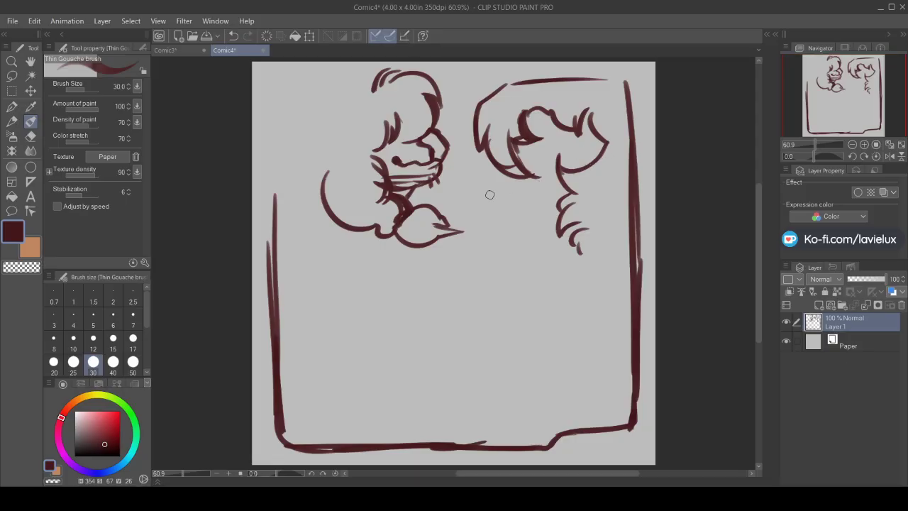
# Sketch the right figure's curved neck, shoulder and body outlines below the head, ending in short parallel arm strokes
pyautogui.moveTo(495, 183)
pyautogui.mouseDown()
pyautogui.moveTo(512, 244)
pyautogui.moveTo(494, 210)
pyautogui.moveTo(532, 231)
pyautogui.mouseUp()
pyautogui.moveTo(523, 190)
pyautogui.mouseDown()
pyautogui.moveTo(556, 244)
pyautogui.moveTo(550, 264)
pyautogui.moveTo(565, 271)
pyautogui.mouseUp()
pyautogui.moveTo(510, 245); pyautogui.dragTo(472, 304)
pyautogui.moveTo(501, 274)
pyautogui.mouseDown()
pyautogui.moveTo(463, 333)
pyautogui.moveTo(474, 360)
pyautogui.mouseUp()
pyautogui.moveTo(547, 258)
pyautogui.mouseDown()
pyautogui.moveTo(562, 274)
pyautogui.moveTo(551, 294)
pyautogui.moveTo(602, 350)
pyautogui.moveTo(590, 406)
pyautogui.mouseUp()
pyautogui.moveTo(589, 345); pyautogui.dragTo(583, 404)
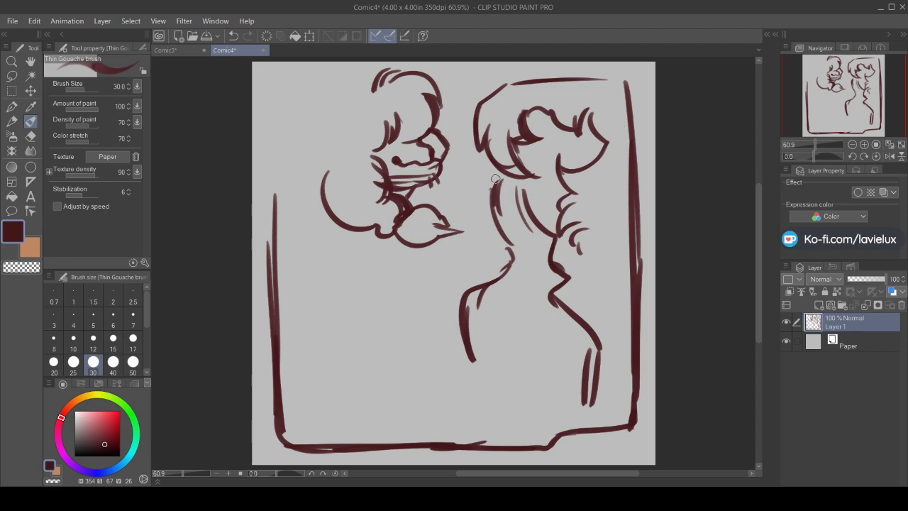
# Add short strokes under the right figure's chin, thicken its front contour and extend the wavy locks down its back
pyautogui.moveTo(531, 193)
pyautogui.mouseDown()
pyautogui.moveTo(531, 217)
pyautogui.moveTo(532, 189)
pyautogui.moveTo(514, 194)
pyautogui.moveTo(533, 192)
pyautogui.moveTo(513, 203)
pyautogui.mouseUp()
pyautogui.moveTo(518, 169)
pyautogui.mouseDown()
pyautogui.moveTo(498, 206)
pyautogui.moveTo(497, 237)
pyautogui.moveTo(510, 263)
pyautogui.moveTo(458, 320)
pyautogui.moveTo(472, 370)
pyautogui.moveTo(490, 387)
pyautogui.mouseUp()
pyautogui.moveTo(581, 245); pyautogui.dragTo(602, 254)
pyautogui.moveTo(587, 264)
pyautogui.mouseDown()
pyautogui.moveTo(606, 293)
pyautogui.moveTo(579, 288)
pyautogui.moveTo(574, 312)
pyautogui.mouseUp()
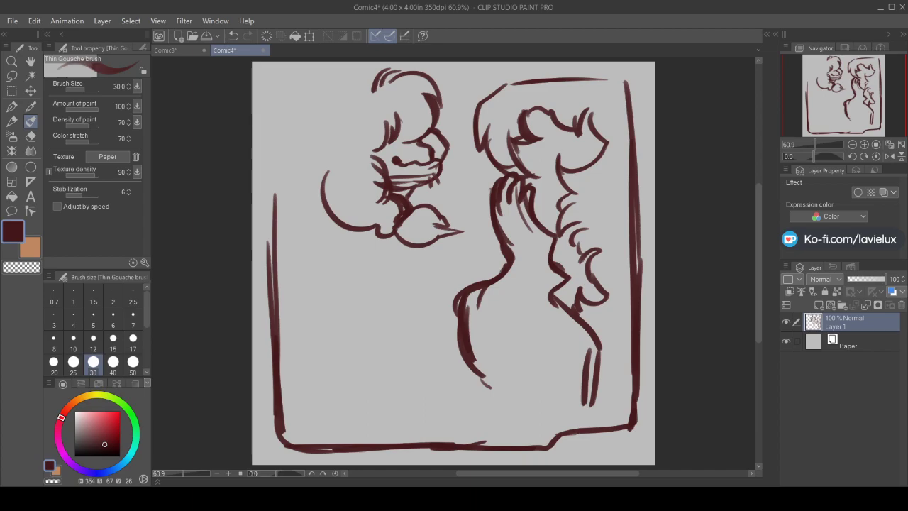
# Draw the left figure's horns, pointed ear and the hair outline behind its head
pyautogui.moveTo(369, 72)
pyautogui.mouseDown()
pyautogui.moveTo(363, 95)
pyautogui.moveTo(330, 102)
pyautogui.moveTo(328, 129)
pyautogui.moveTo(306, 163)
pyautogui.moveTo(333, 164)
pyautogui.mouseUp()
pyautogui.moveTo(323, 118)
pyautogui.mouseDown()
pyautogui.moveTo(289, 128)
pyautogui.moveTo(313, 161)
pyautogui.moveTo(332, 157)
pyautogui.mouseUp()
pyautogui.moveTo(352, 80)
pyautogui.mouseDown()
pyautogui.moveTo(329, 70)
pyautogui.moveTo(296, 85)
pyautogui.moveTo(312, 91)
pyautogui.moveTo(281, 83)
pyautogui.moveTo(312, 122)
pyautogui.mouseUp()
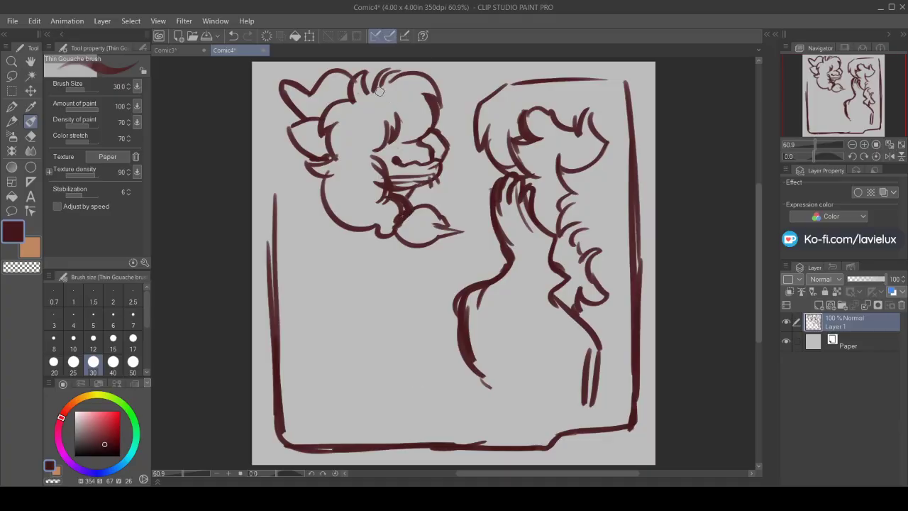
pyautogui.moveTo(277, 110)
pyautogui.mouseDown()
pyautogui.moveTo(280, 97)
pyautogui.moveTo(266, 146)
pyautogui.moveTo(271, 197)
pyautogui.mouseUp()
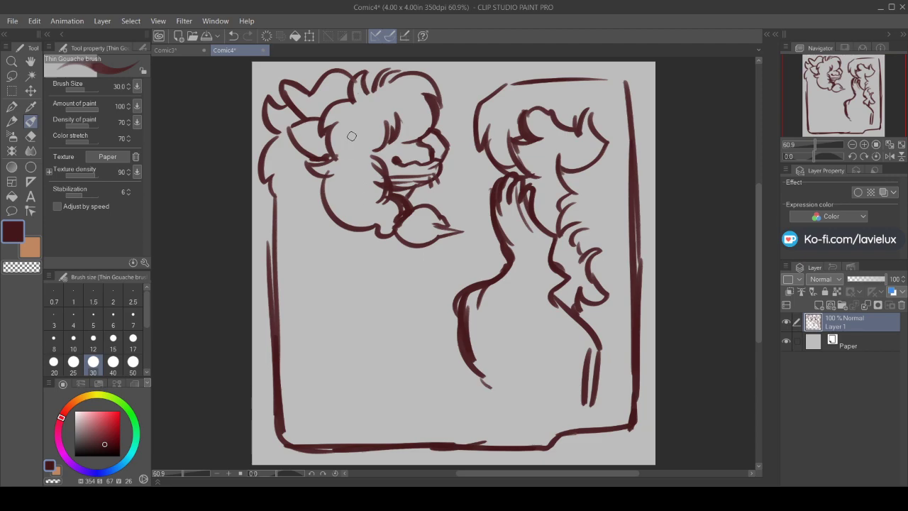
pyautogui.moveTo(357, 73); pyautogui.dragTo(354, 91)
# Sketch the left figure's shoulder, bent arm and hanging fingers, with furry tufts along the arm's outer edge
pyautogui.moveTo(484, 179)
pyautogui.mouseDown()
pyautogui.moveTo(487, 210)
pyautogui.moveTo(474, 236)
pyautogui.mouseUp()
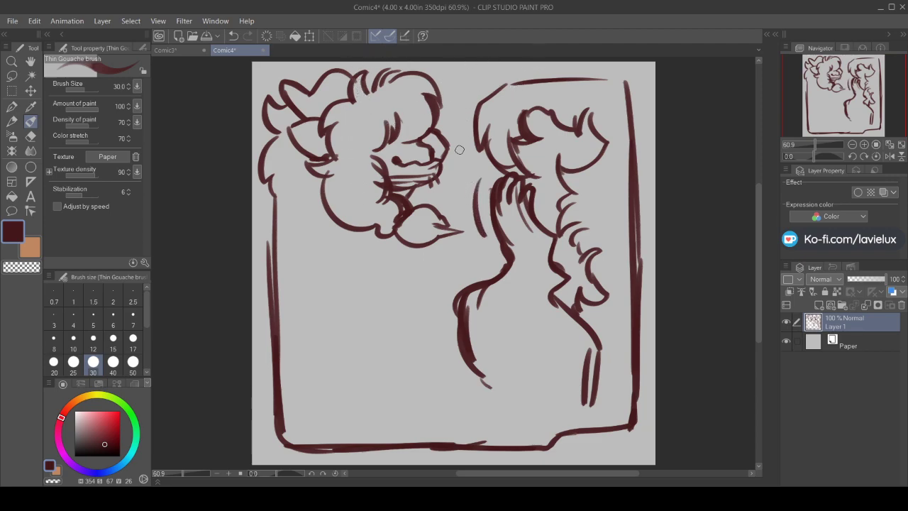
pyautogui.moveTo(323, 203); pyautogui.dragTo(273, 226)
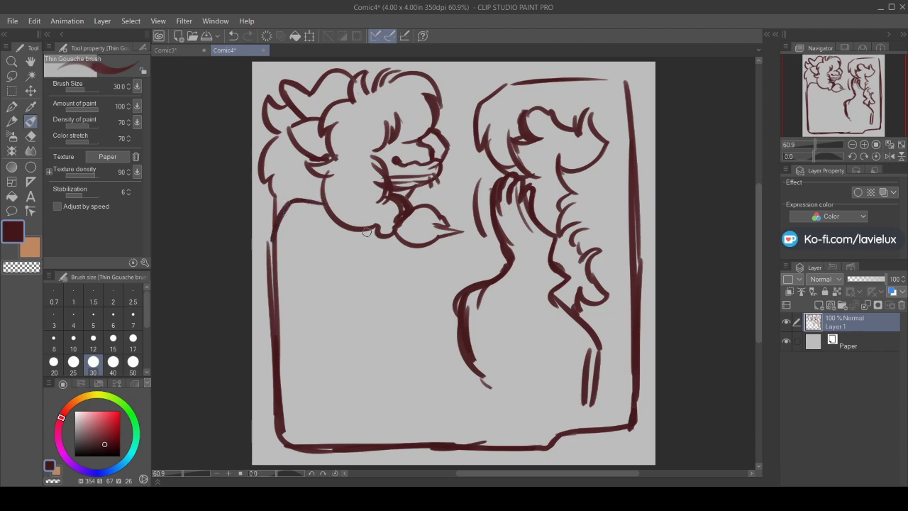
pyautogui.moveTo(378, 236)
pyautogui.mouseDown()
pyautogui.moveTo(442, 277)
pyautogui.moveTo(437, 320)
pyautogui.moveTo(353, 320)
pyautogui.moveTo(335, 331)
pyautogui.mouseUp()
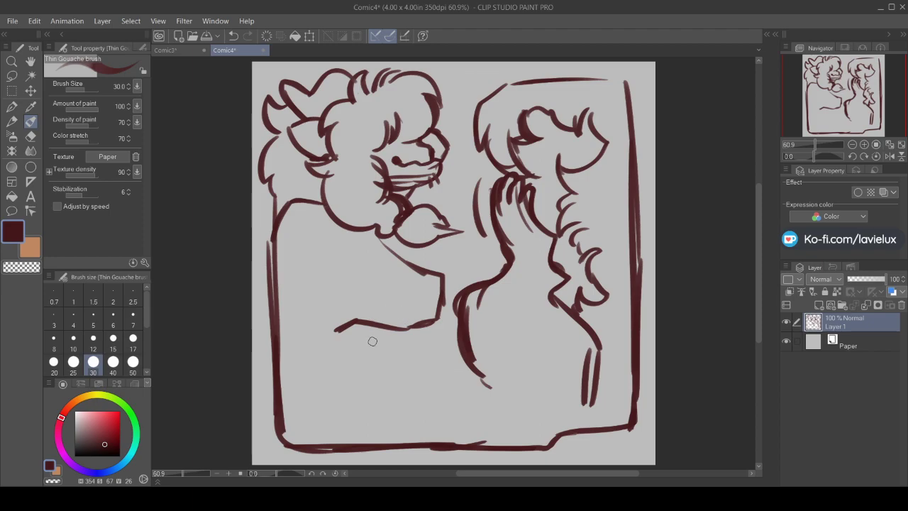
pyautogui.moveTo(375, 328)
pyautogui.mouseDown()
pyautogui.moveTo(382, 363)
pyautogui.moveTo(394, 335)
pyautogui.moveTo(390, 359)
pyautogui.moveTo(406, 364)
pyautogui.mouseUp()
pyautogui.moveTo(412, 333); pyautogui.dragTo(418, 347)
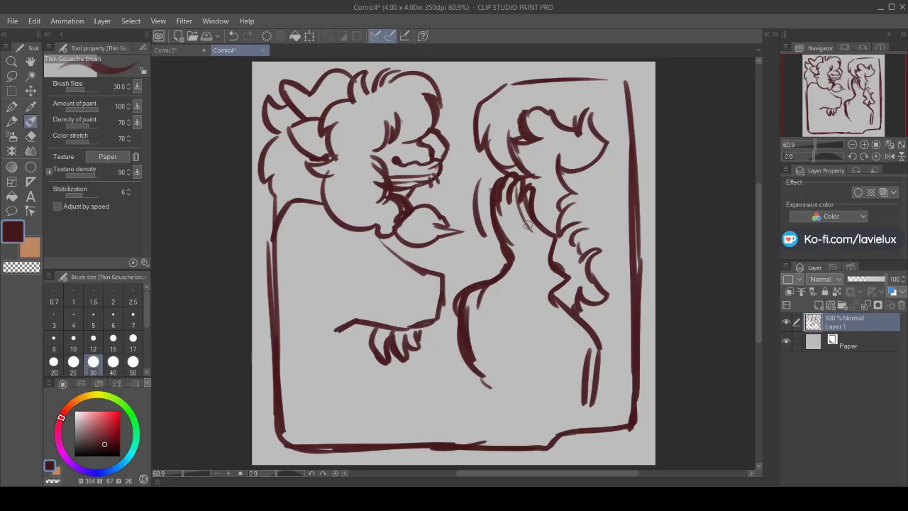
pyautogui.moveTo(411, 266)
pyautogui.mouseDown()
pyautogui.moveTo(435, 248)
pyautogui.moveTo(434, 265)
pyautogui.moveTo(456, 283)
pyautogui.moveTo(443, 295)
pyautogui.moveTo(442, 285)
pyautogui.moveTo(429, 358)
pyautogui.mouseUp()
pyautogui.moveTo(440, 326)
pyautogui.mouseDown()
pyautogui.moveTo(430, 355)
pyautogui.moveTo(436, 328)
pyautogui.mouseUp()
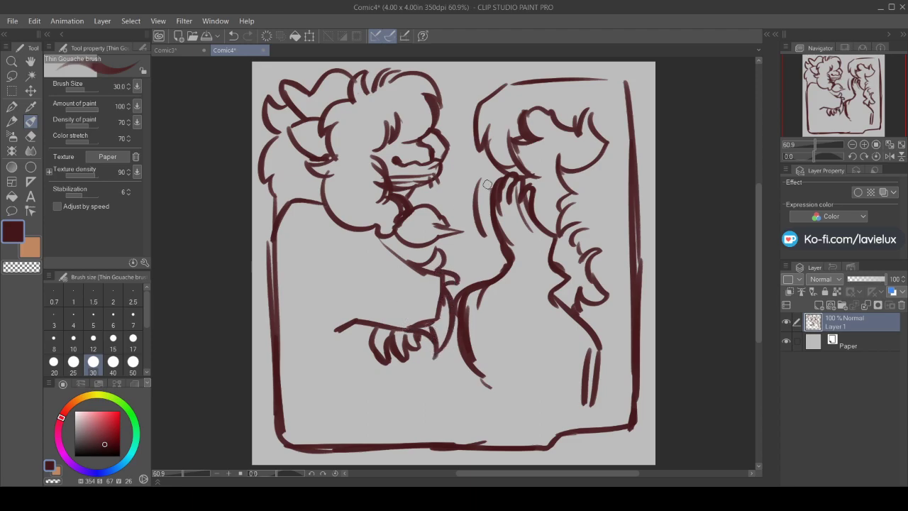
# Darken the shadow under the left figure's mouth and accent a horn, and nudge the whole sketch slightly down the canvas
pyautogui.moveTo(401, 191); pyautogui.dragTo(391, 204)
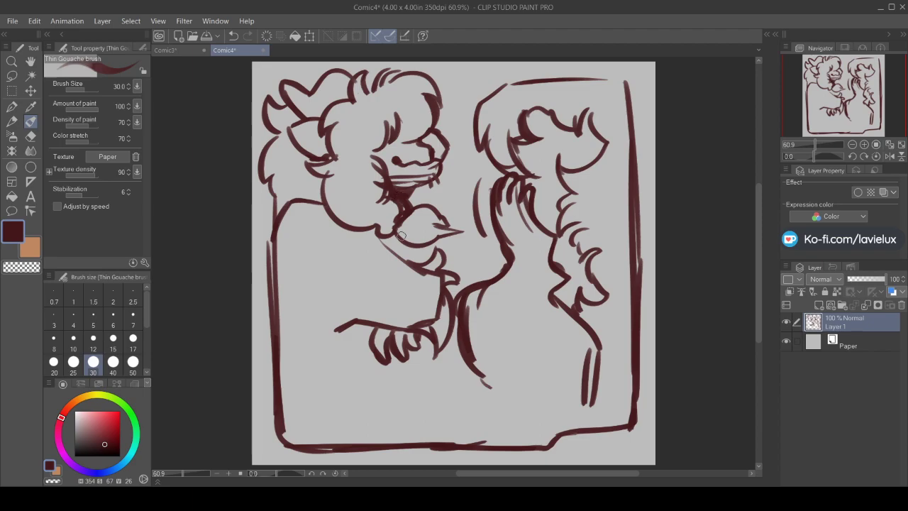
pyautogui.moveTo(293, 77); pyautogui.dragTo(312, 89)
pyautogui.press('k')
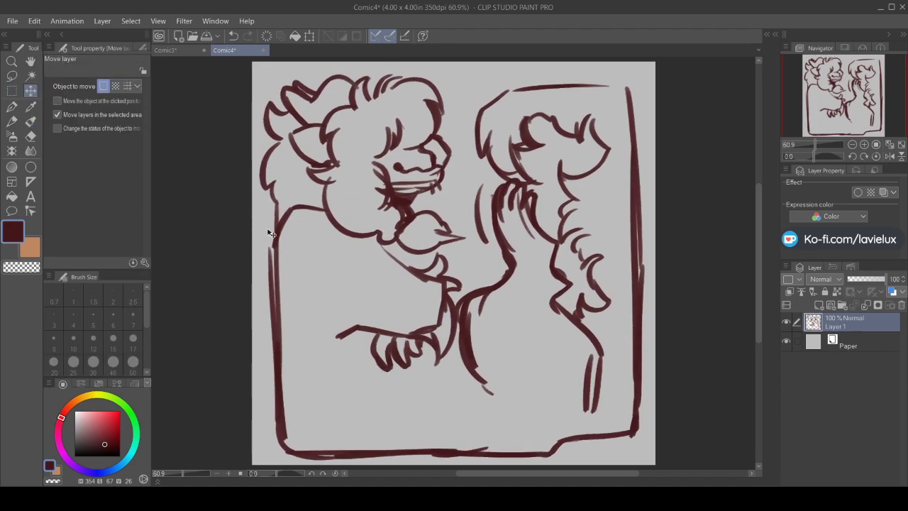
pyautogui.press('b')
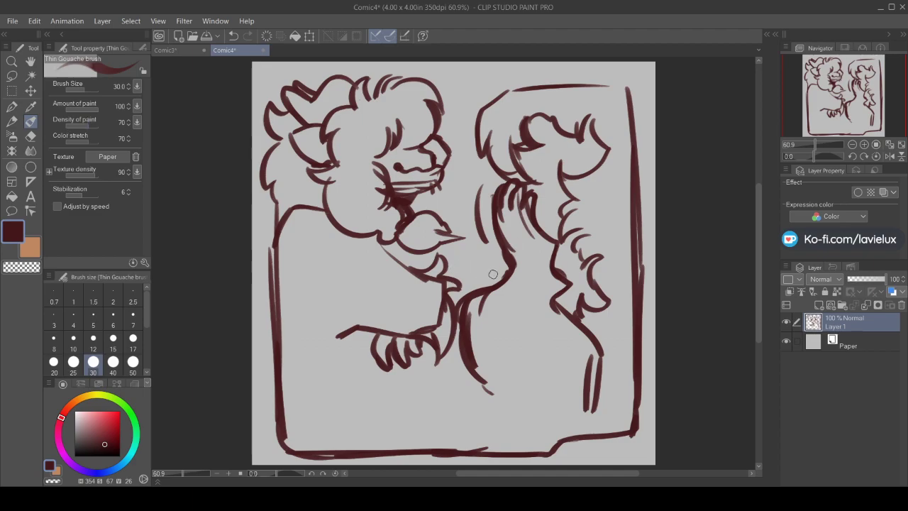
# Draw a curved band alongside the right figure's front contour, and add finger strokes and heavier lines around the pointed form between the figures
pyautogui.moveTo(475, 186)
pyautogui.mouseDown()
pyautogui.moveTo(474, 207)
pyautogui.moveTo(495, 196)
pyautogui.moveTo(492, 257)
pyautogui.moveTo(457, 295)
pyautogui.moveTo(469, 277)
pyautogui.mouseUp()
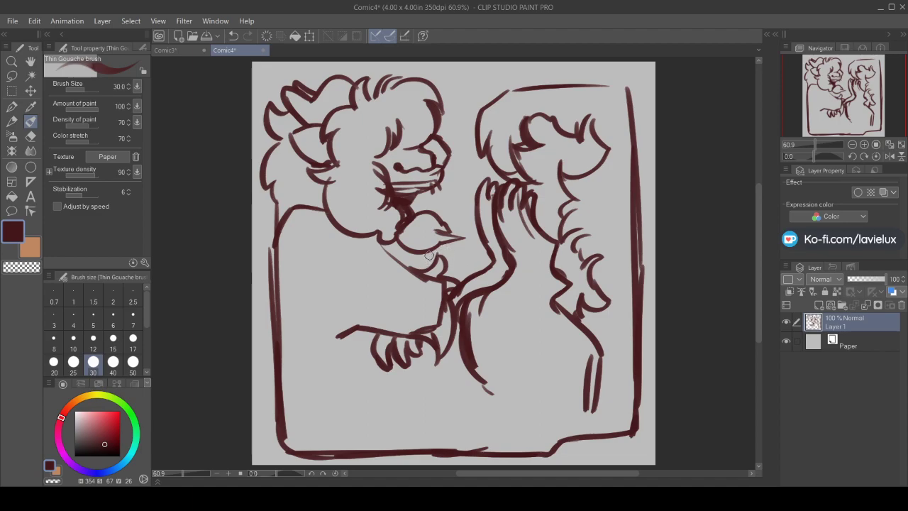
pyautogui.moveTo(451, 242)
pyautogui.mouseDown()
pyautogui.moveTo(474, 271)
pyautogui.moveTo(483, 268)
pyautogui.moveTo(451, 283)
pyautogui.moveTo(460, 281)
pyautogui.mouseUp()
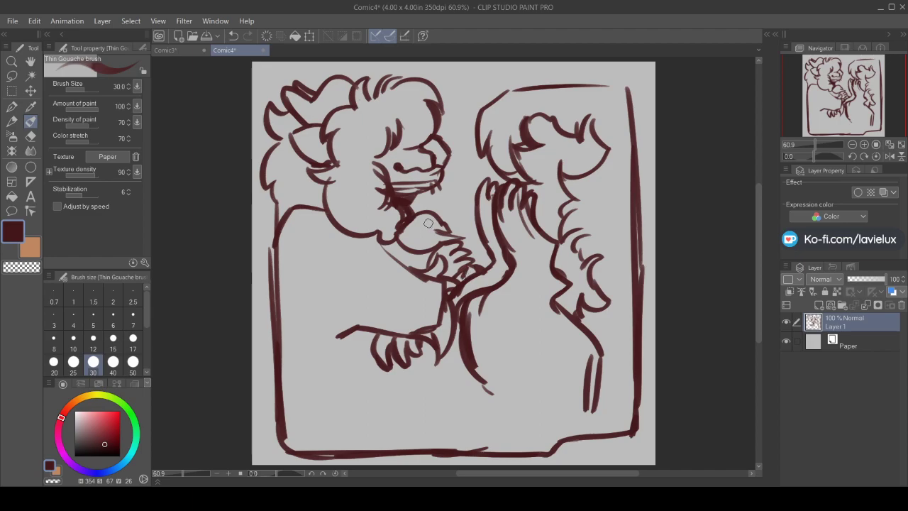
pyautogui.moveTo(379, 244); pyautogui.dragTo(408, 271)
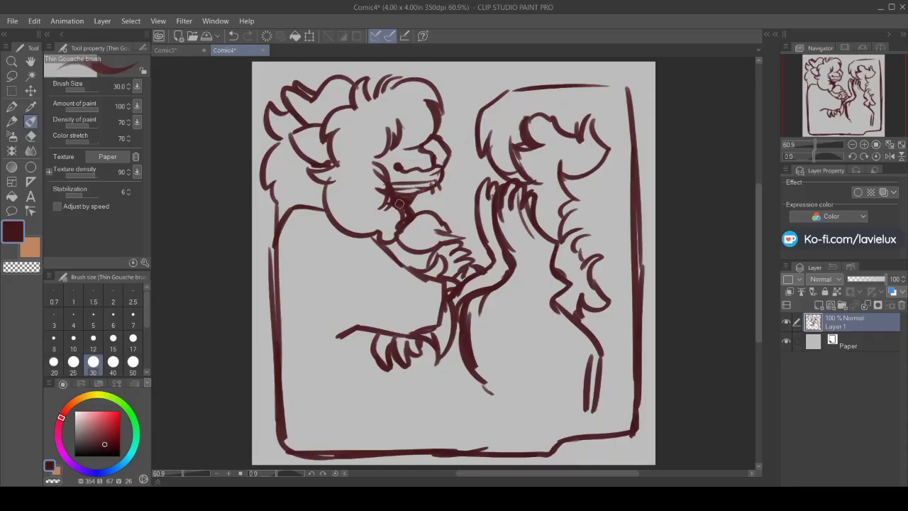
pyautogui.moveTo(404, 205)
pyautogui.mouseDown()
pyautogui.moveTo(443, 197)
pyautogui.moveTo(443, 231)
pyautogui.moveTo(407, 278)
pyautogui.moveTo(419, 251)
pyautogui.mouseUp()
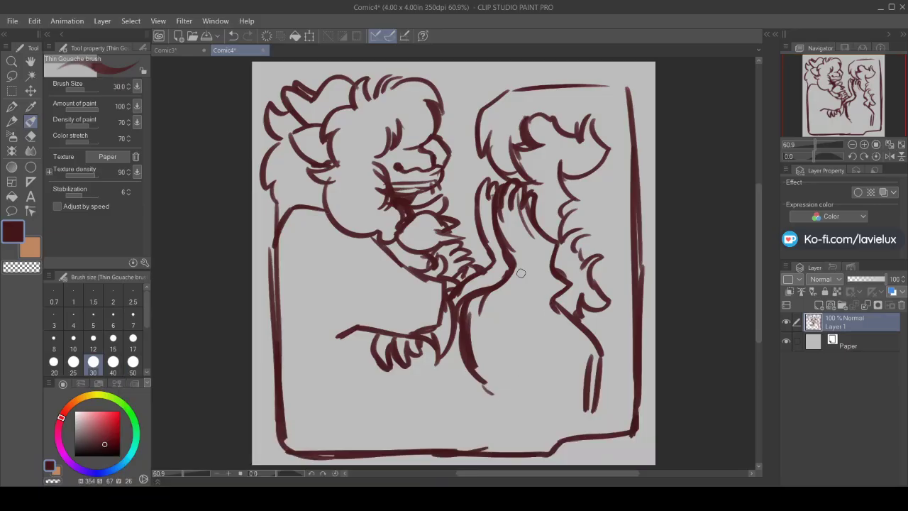
# Add jagged collar and shoulder strokes to the right figure, thicken its arm lines and darken the marks beneath its chin
pyautogui.moveTo(461, 328); pyautogui.dragTo(456, 301)
pyautogui.moveTo(500, 272)
pyautogui.mouseDown()
pyautogui.moveTo(477, 287)
pyautogui.moveTo(490, 302)
pyautogui.moveTo(509, 313)
pyautogui.moveTo(551, 284)
pyautogui.moveTo(562, 312)
pyautogui.moveTo(589, 320)
pyautogui.moveTo(582, 331)
pyautogui.mouseUp()
pyautogui.moveTo(604, 410)
pyautogui.mouseDown()
pyautogui.moveTo(604, 330)
pyautogui.moveTo(588, 330)
pyautogui.moveTo(606, 320)
pyautogui.moveTo(581, 328)
pyautogui.mouseUp()
pyautogui.moveTo(537, 190); pyautogui.dragTo(525, 210)
pyautogui.moveTo(522, 184)
pyautogui.mouseDown()
pyautogui.moveTo(513, 174)
pyautogui.moveTo(518, 190)
pyautogui.moveTo(495, 196)
pyautogui.mouseUp()
pyautogui.moveTo(486, 174)
pyautogui.mouseDown()
pyautogui.moveTo(478, 185)
pyautogui.moveTo(493, 186)
pyautogui.mouseUp()
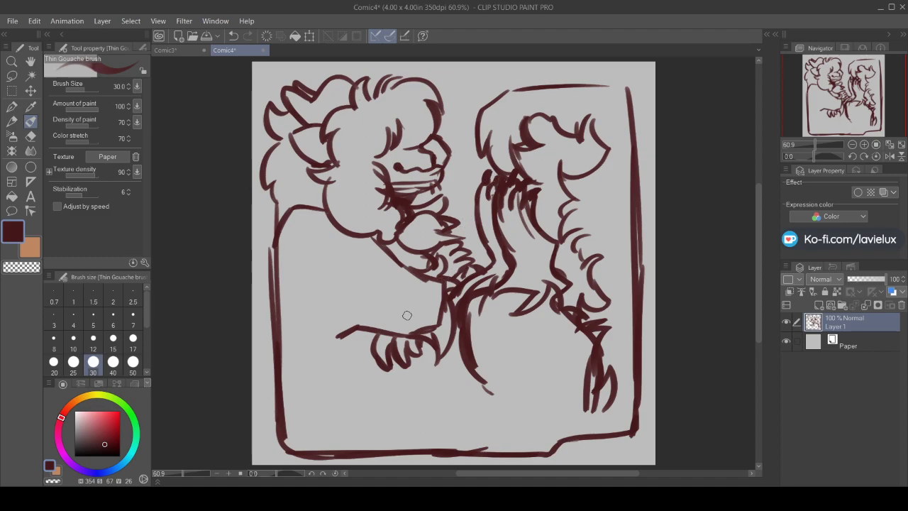
# Sharpen the left figure's fingertips, and draw its tied hair as two rounded sections hanging behind the shoulder
pyautogui.moveTo(381, 359)
pyautogui.mouseDown()
pyautogui.moveTo(392, 375)
pyautogui.moveTo(425, 369)
pyautogui.mouseUp()
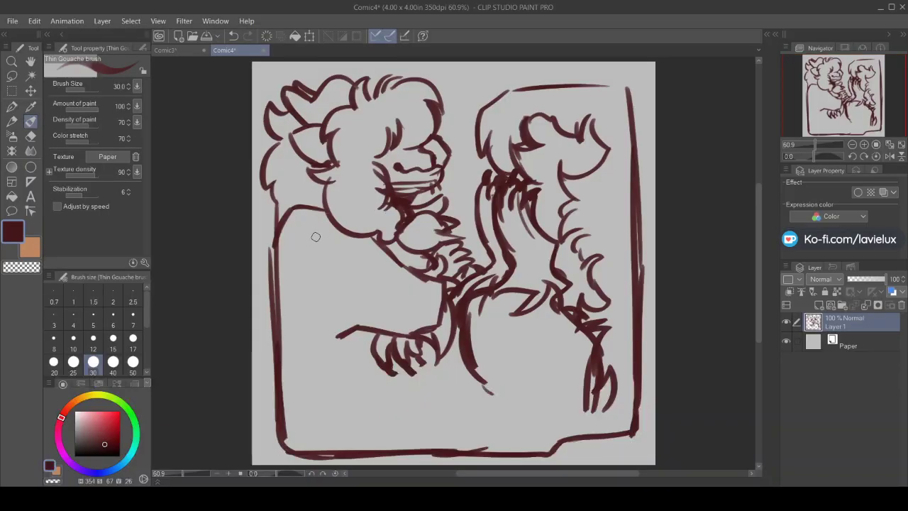
pyautogui.moveTo(342, 227); pyautogui.dragTo(328, 262)
pyautogui.moveTo(292, 152)
pyautogui.mouseDown()
pyautogui.moveTo(277, 213)
pyautogui.moveTo(289, 270)
pyautogui.moveTo(321, 260)
pyautogui.moveTo(301, 265)
pyautogui.moveTo(297, 304)
pyautogui.moveTo(342, 281)
pyautogui.moveTo(321, 323)
pyautogui.mouseUp()
pyautogui.moveTo(305, 288)
pyautogui.mouseDown()
pyautogui.moveTo(315, 321)
pyautogui.moveTo(324, 312)
pyautogui.mouseUp()
pyautogui.moveTo(401, 217); pyautogui.dragTo(390, 247)
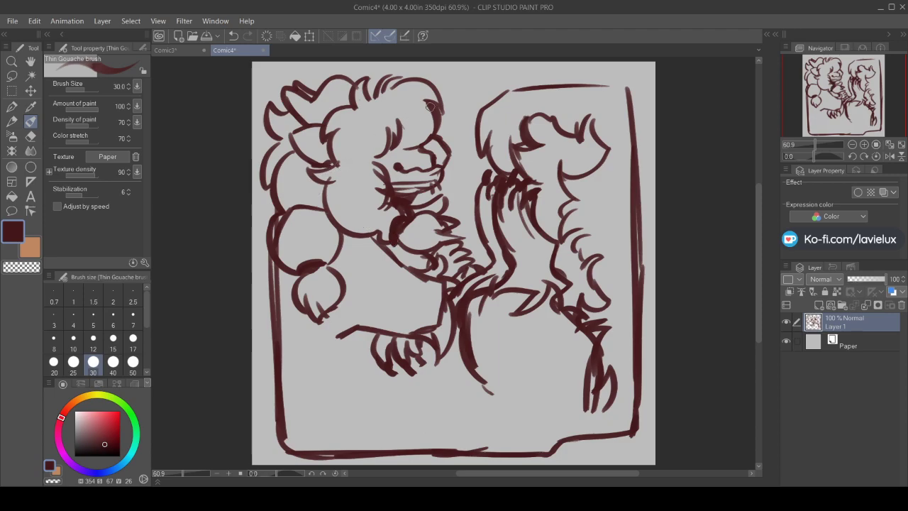
# Thicken the left figure's forelock and crown with extra curved hair strokes, and add a spiral inside its ear
pyautogui.moveTo(430, 112)
pyautogui.mouseDown()
pyautogui.moveTo(430, 146)
pyautogui.moveTo(394, 150)
pyautogui.mouseUp()
pyautogui.moveTo(389, 85)
pyautogui.mouseDown()
pyautogui.moveTo(449, 101)
pyautogui.moveTo(443, 126)
pyautogui.mouseUp()
pyautogui.moveTo(423, 82)
pyautogui.mouseDown()
pyautogui.moveTo(449, 105)
pyautogui.moveTo(458, 132)
pyautogui.moveTo(418, 85)
pyautogui.moveTo(385, 71)
pyautogui.mouseUp()
pyautogui.moveTo(373, 89)
pyautogui.mouseDown()
pyautogui.moveTo(392, 72)
pyautogui.moveTo(369, 106)
pyautogui.mouseUp()
pyautogui.moveTo(363, 95); pyautogui.dragTo(351, 111)
pyautogui.moveTo(365, 77); pyautogui.dragTo(308, 148)
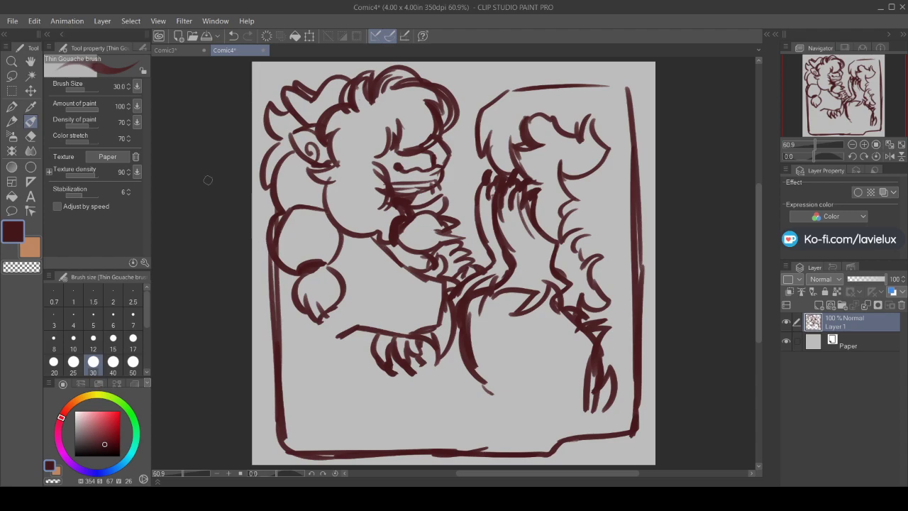
# Lasso the upper part of the right head, rotate it slightly clockwise, move it up and deselect it
pyautogui.click(12, 75)
pyautogui.moveTo(606, 147)
pyautogui.mouseDown()
pyautogui.moveTo(644, 149)
pyautogui.moveTo(645, 98)
pyautogui.moveTo(604, 68)
pyautogui.moveTo(503, 91)
pyautogui.moveTo(481, 105)
pyautogui.moveTo(468, 161)
pyautogui.moveTo(550, 183)
pyautogui.moveTo(555, 142)
pyautogui.moveTo(605, 147)
pyautogui.mouseUp()
pyautogui.click(600, 203)
pyautogui.moveTo(448, 146); pyautogui.dragTo(436, 117)
pyautogui.moveTo(496, 132); pyautogui.dragTo(494, 124)
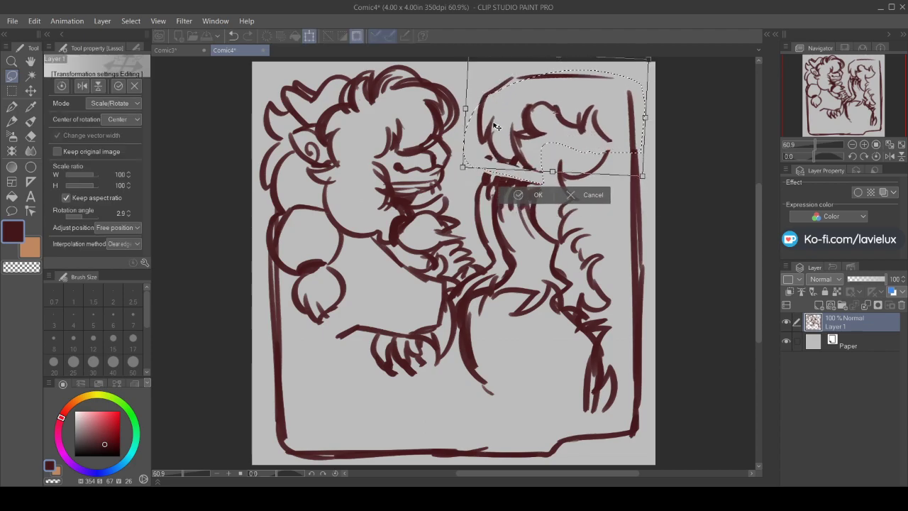
pyautogui.click(522, 192)
pyautogui.hotkey('ctrl', 'd')
pyautogui.press('b')
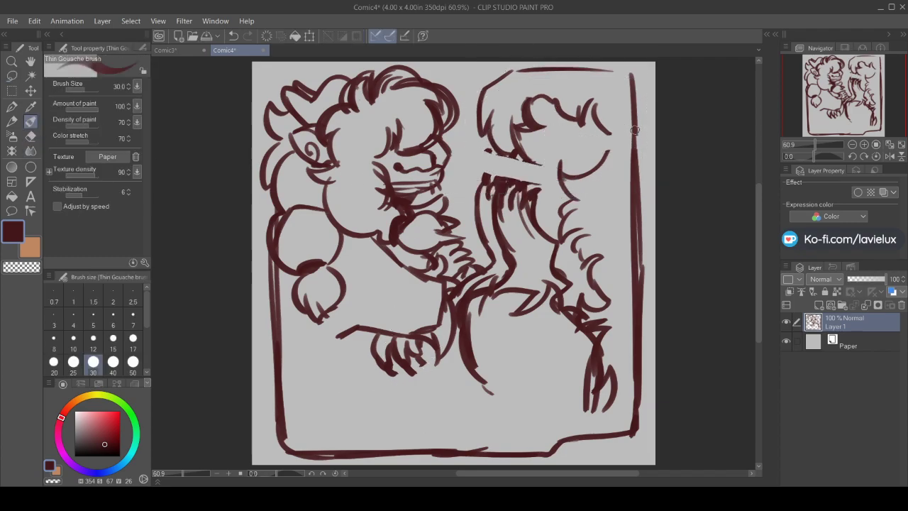
# Repair the raised head's hair tip and chin lines, erasing the stray mark beside it, and thicken the panel outline's lower left edge
pyautogui.moveTo(612, 132)
pyautogui.mouseDown()
pyautogui.moveTo(576, 146)
pyautogui.moveTo(614, 152)
pyautogui.mouseUp()
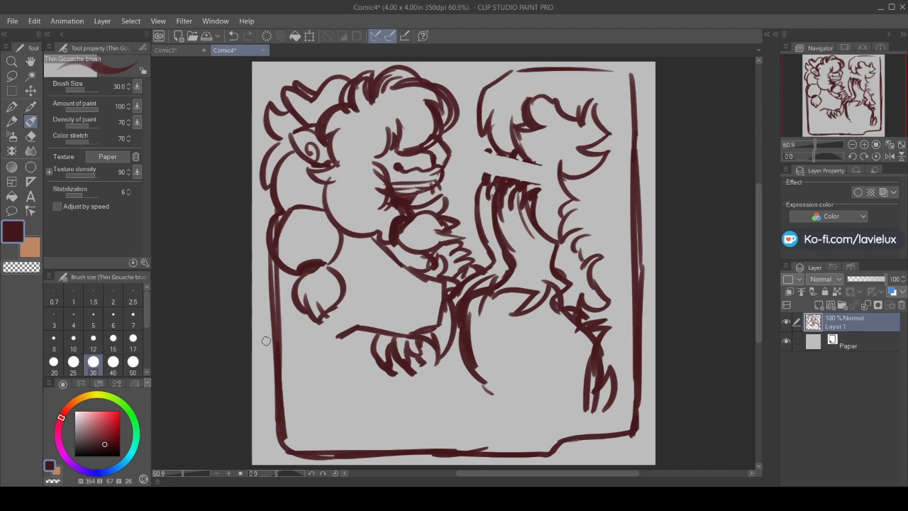
pyautogui.moveTo(269, 325)
pyautogui.mouseDown()
pyautogui.moveTo(271, 426)
pyautogui.moveTo(284, 451)
pyautogui.mouseUp()
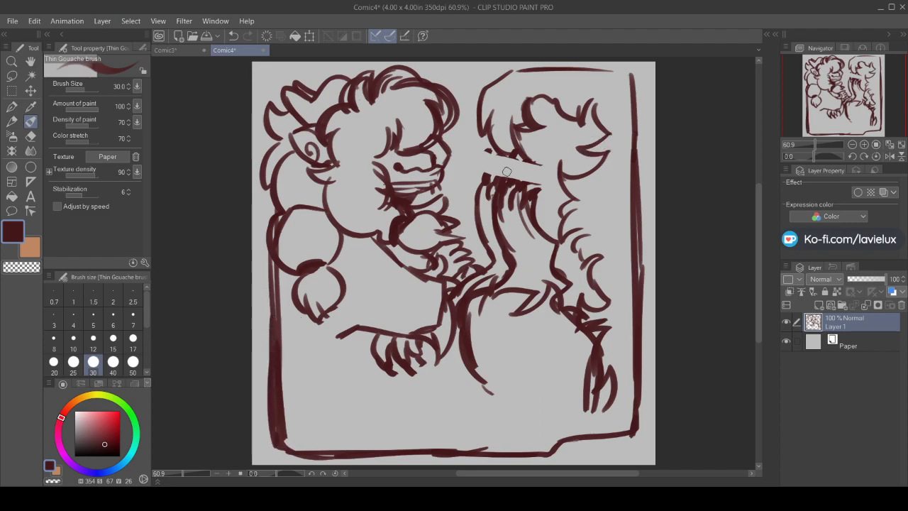
pyautogui.moveTo(508, 152)
pyautogui.mouseDown()
pyautogui.moveTo(543, 165)
pyautogui.moveTo(526, 169)
pyautogui.moveTo(515, 199)
pyautogui.moveTo(504, 178)
pyautogui.moveTo(498, 193)
pyautogui.moveTo(493, 183)
pyautogui.mouseUp()
pyautogui.press('e')
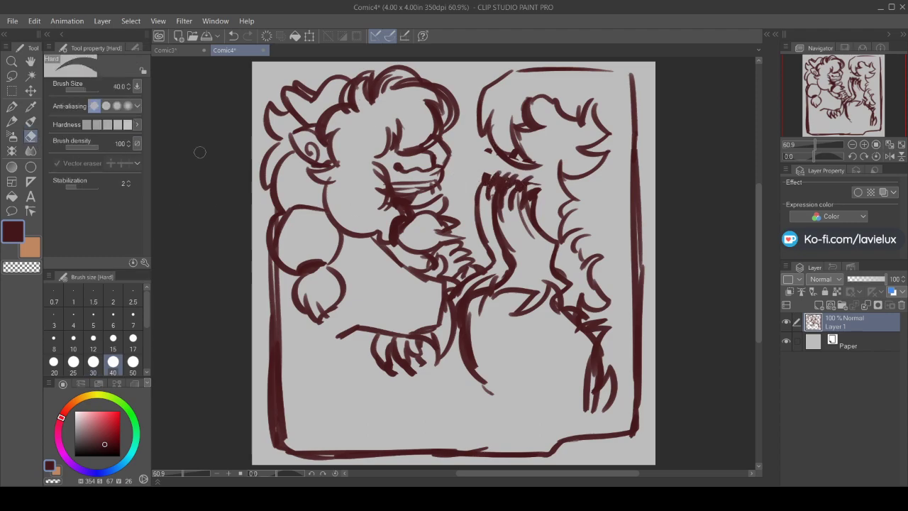
pyautogui.click(31, 121)
# Draw a rounded contour between the figures, curved strands over the left figure's tied hair and jaw, and short strokes beneath its arm
pyautogui.moveTo(465, 186)
pyautogui.mouseDown()
pyautogui.moveTo(448, 215)
pyautogui.moveTo(478, 225)
pyautogui.moveTo(464, 252)
pyautogui.mouseUp()
pyautogui.moveTo(297, 159)
pyautogui.mouseDown()
pyautogui.moveTo(298, 221)
pyautogui.moveTo(321, 258)
pyautogui.mouseUp()
pyautogui.moveTo(345, 156)
pyautogui.mouseDown()
pyautogui.moveTo(353, 232)
pyautogui.moveTo(389, 234)
pyautogui.mouseUp()
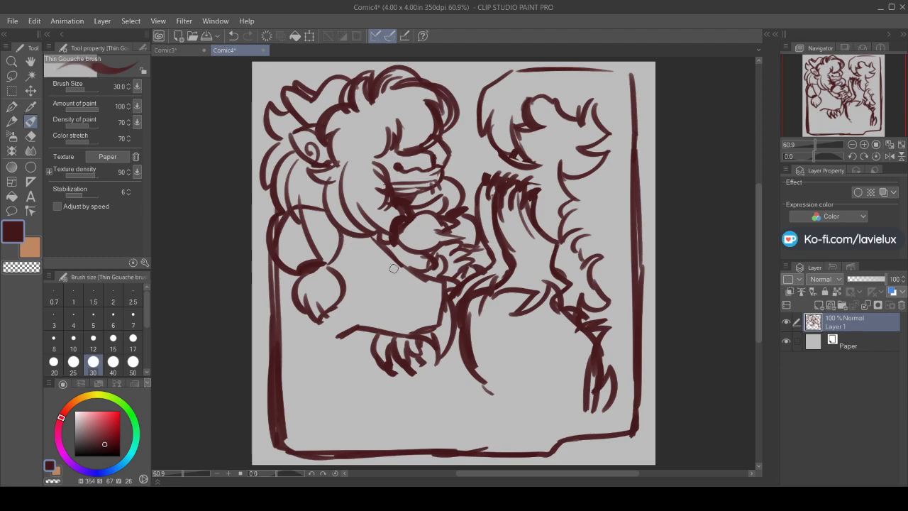
pyautogui.moveTo(348, 334); pyautogui.dragTo(332, 368)
pyautogui.moveTo(352, 349); pyautogui.dragTo(341, 372)
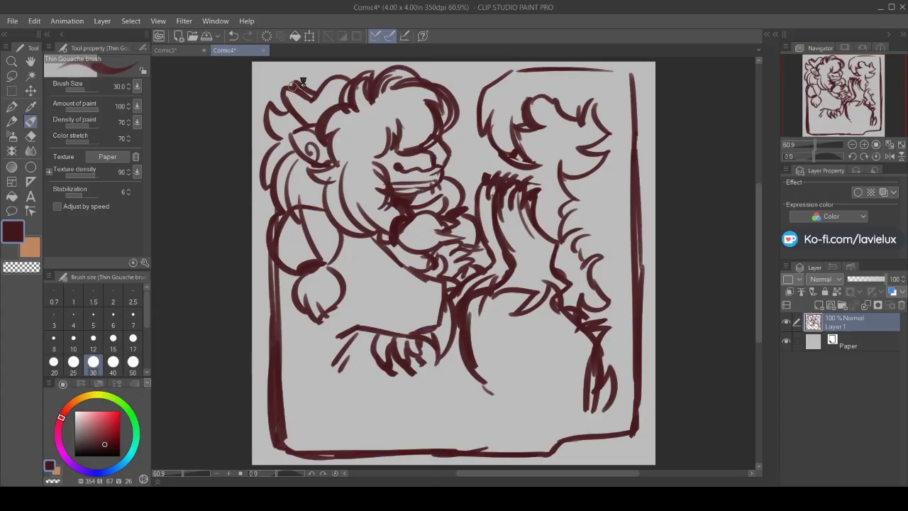
# Darken the left figure's horn tip and crown hair, and extend its outer hair strands down over the panel's left border
pyautogui.moveTo(291, 84); pyautogui.dragTo(322, 98)
pyautogui.moveTo(353, 71)
pyautogui.mouseDown()
pyautogui.moveTo(344, 80)
pyautogui.moveTo(353, 78)
pyautogui.mouseUp()
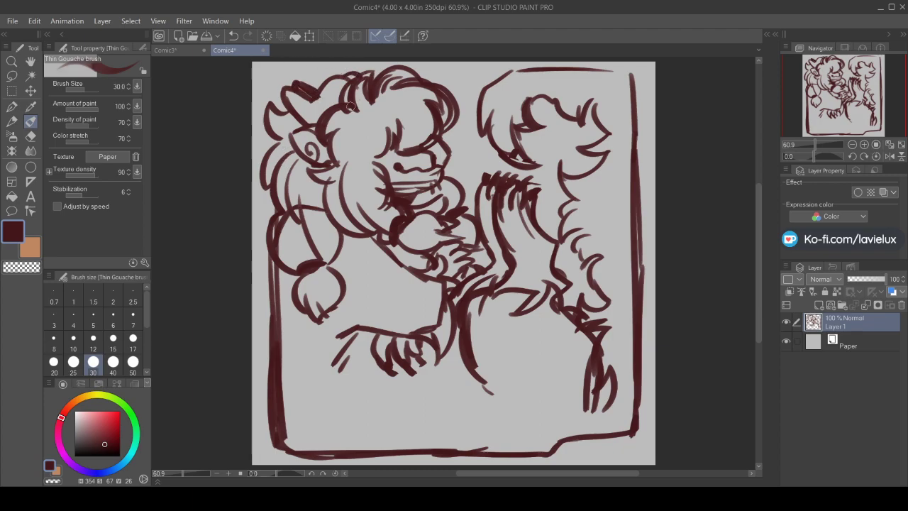
pyautogui.moveTo(268, 189)
pyautogui.mouseDown()
pyautogui.moveTo(271, 247)
pyautogui.moveTo(258, 270)
pyautogui.moveTo(273, 287)
pyautogui.moveTo(284, 272)
pyautogui.moveTo(264, 295)
pyautogui.moveTo(266, 365)
pyautogui.moveTo(287, 387)
pyautogui.mouseUp()
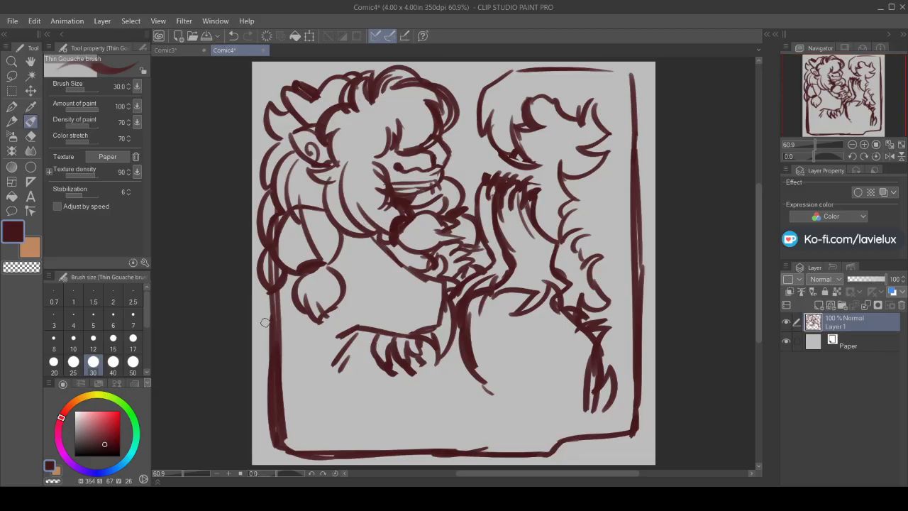
# Draw the left figure's jagged lower hair edge and outer strand, and two long vertical lines from the fringe to the panel base
pyautogui.moveTo(397, 251)
pyautogui.mouseDown()
pyautogui.moveTo(382, 272)
pyautogui.moveTo(401, 307)
pyautogui.moveTo(378, 297)
pyautogui.moveTo(350, 332)
pyautogui.moveTo(347, 362)
pyautogui.moveTo(329, 390)
pyautogui.moveTo(322, 373)
pyautogui.moveTo(278, 390)
pyautogui.mouseUp()
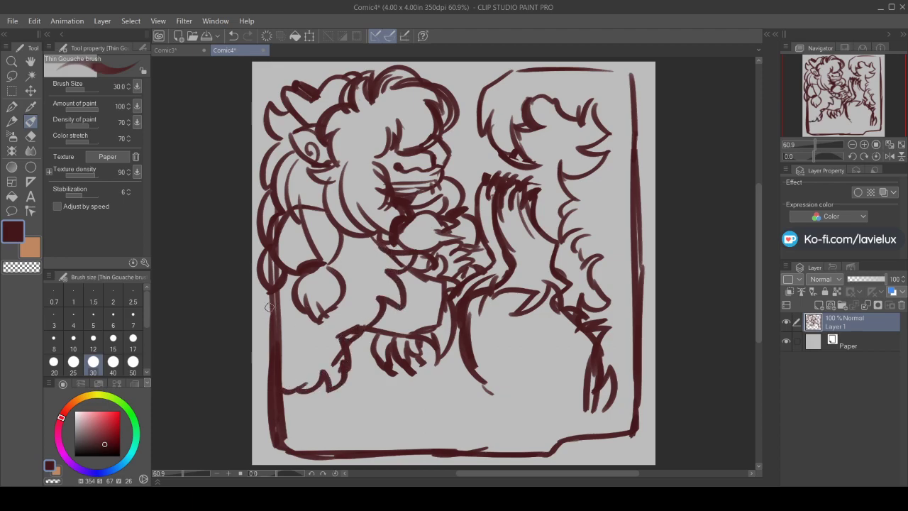
pyautogui.moveTo(264, 288); pyautogui.dragTo(276, 381)
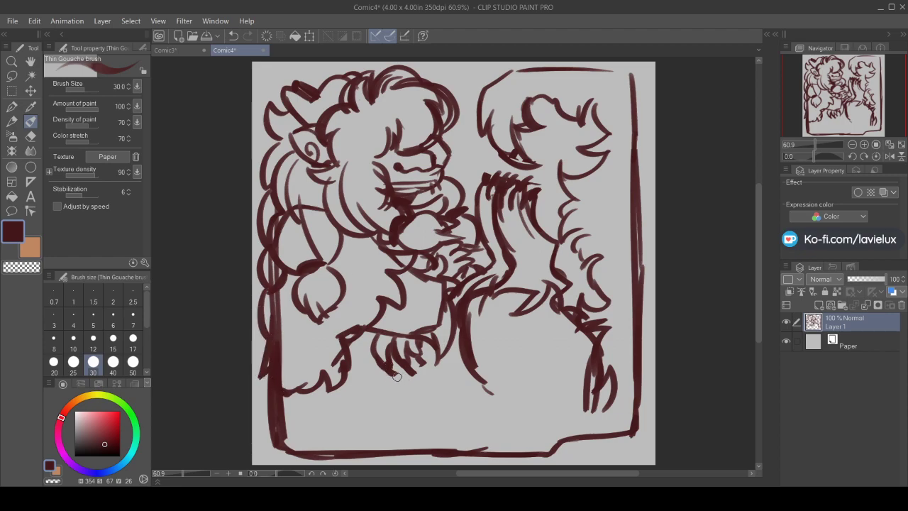
pyautogui.moveTo(406, 377)
pyautogui.mouseDown()
pyautogui.moveTo(409, 440)
pyautogui.moveTo(437, 448)
pyautogui.mouseUp()
pyautogui.moveTo(434, 358); pyautogui.dragTo(442, 448)
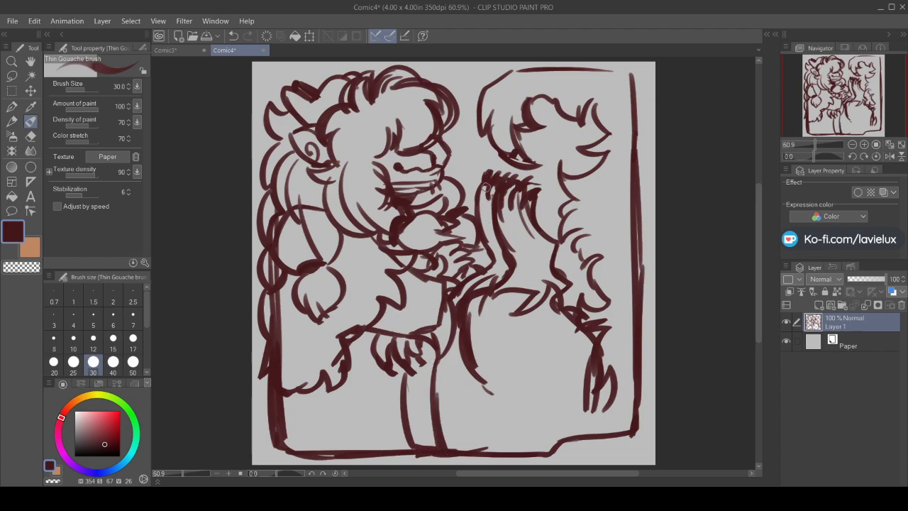
# Draw a small egg-shaped creature with a curled antenna and simple face at the panel's lower right, and erase the lines beside it
pyautogui.moveTo(570, 403)
pyautogui.mouseDown()
pyautogui.moveTo(522, 437)
pyautogui.moveTo(532, 455)
pyautogui.moveTo(589, 447)
pyautogui.moveTo(547, 370)
pyautogui.moveTo(552, 414)
pyautogui.moveTo(540, 413)
pyautogui.mouseUp()
pyautogui.moveTo(538, 423); pyautogui.dragTo(545, 426)
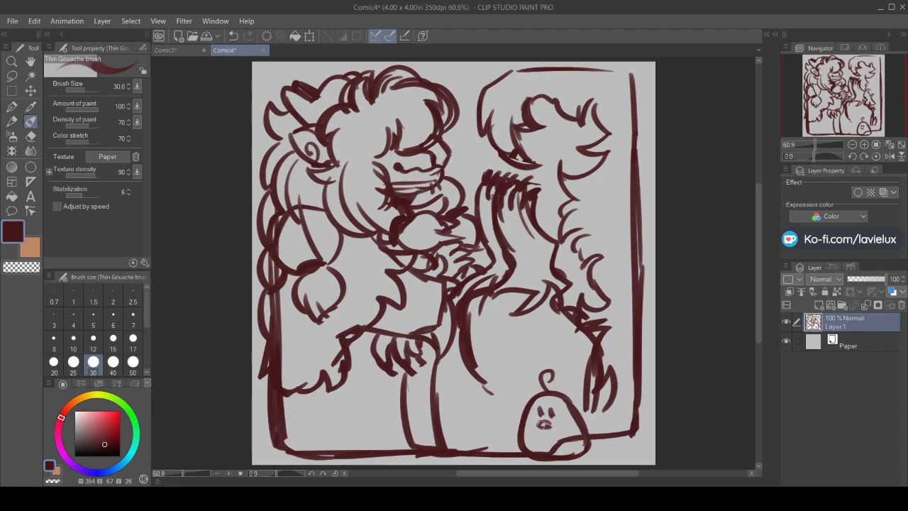
pyautogui.click(30, 136)
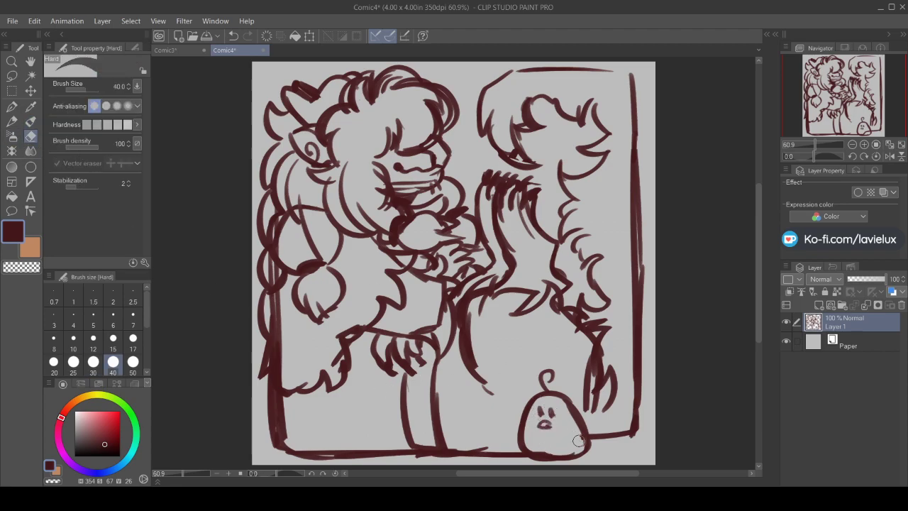
pyautogui.moveTo(622, 429)
pyautogui.mouseDown()
pyautogui.moveTo(592, 433)
pyautogui.moveTo(610, 439)
pyautogui.moveTo(588, 403)
pyautogui.moveTo(610, 392)
pyautogui.mouseUp()
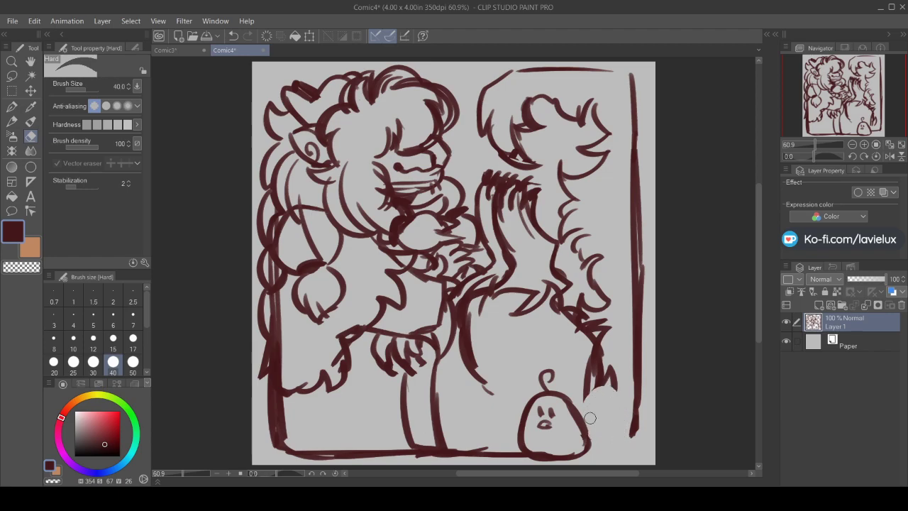
# Draw a second egg-shaped creature with antenna and face behind the first, thicken both outlines, and tidy the adjoining panel border
pyautogui.click(30, 120)
pyautogui.moveTo(567, 413)
pyautogui.mouseDown()
pyautogui.moveTo(593, 388)
pyautogui.moveTo(573, 413)
pyautogui.moveTo(613, 393)
pyautogui.moveTo(599, 390)
pyautogui.moveTo(623, 423)
pyautogui.moveTo(609, 391)
pyautogui.moveTo(612, 446)
pyautogui.moveTo(626, 428)
pyautogui.moveTo(588, 448)
pyautogui.mouseUp()
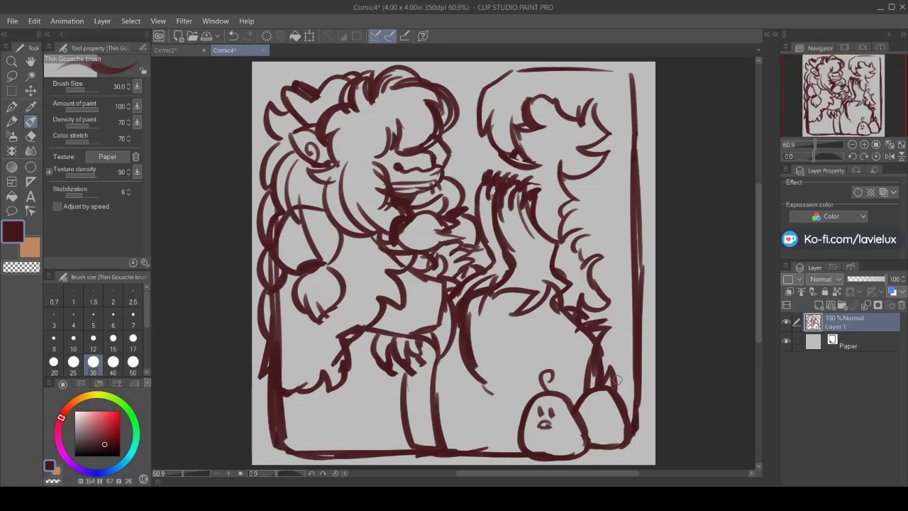
pyautogui.moveTo(603, 384)
pyautogui.mouseDown()
pyautogui.moveTo(616, 368)
pyautogui.moveTo(605, 378)
pyautogui.mouseUp()
pyautogui.moveTo(598, 402); pyautogui.dragTo(605, 416)
pyautogui.moveTo(540, 418); pyautogui.dragTo(557, 425)
pyautogui.moveTo(526, 458)
pyautogui.mouseDown()
pyautogui.moveTo(583, 444)
pyautogui.moveTo(627, 450)
pyautogui.moveTo(642, 387)
pyautogui.mouseUp()
pyautogui.press('e')
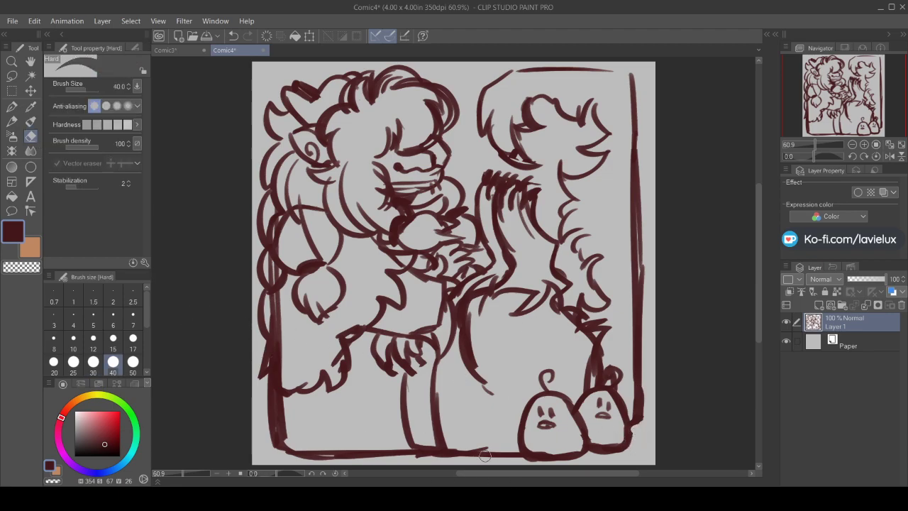
# Reinforce the left figure's nose and chin lines, and add short hair strokes across its cheek
pyautogui.click(30, 120)
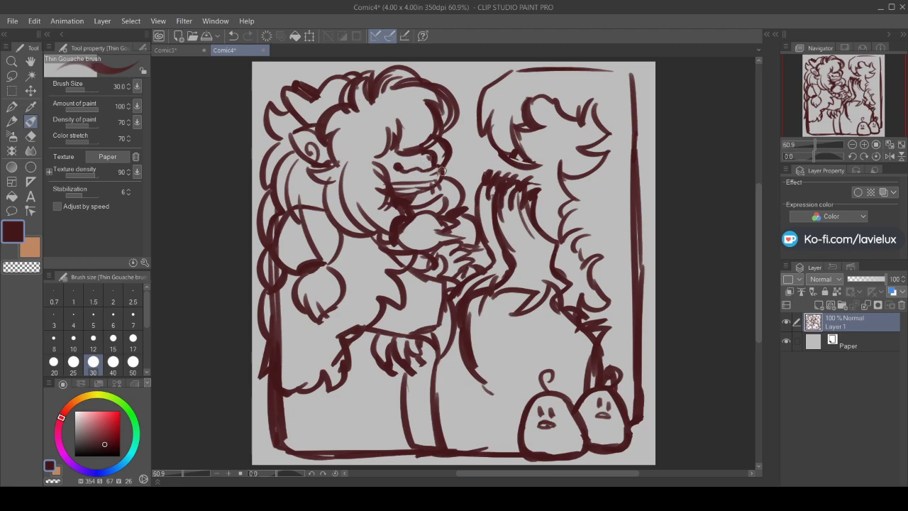
pyautogui.moveTo(406, 196); pyautogui.dragTo(434, 187)
pyautogui.moveTo(360, 140); pyautogui.dragTo(352, 174)
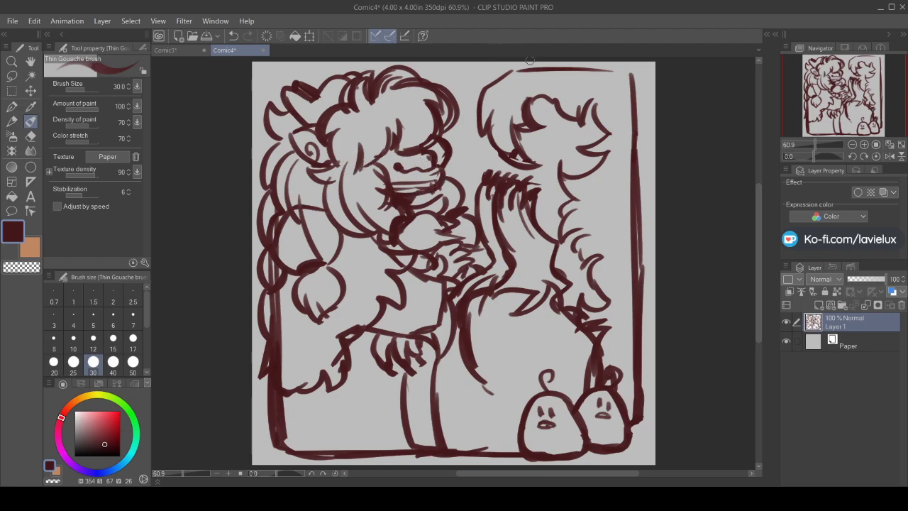
# Close the panel outline's upper right corner, and erase the left border and stray lines running through the left figure's hair
pyautogui.moveTo(511, 69)
pyautogui.mouseDown()
pyautogui.moveTo(626, 70)
pyautogui.moveTo(635, 112)
pyautogui.mouseUp()
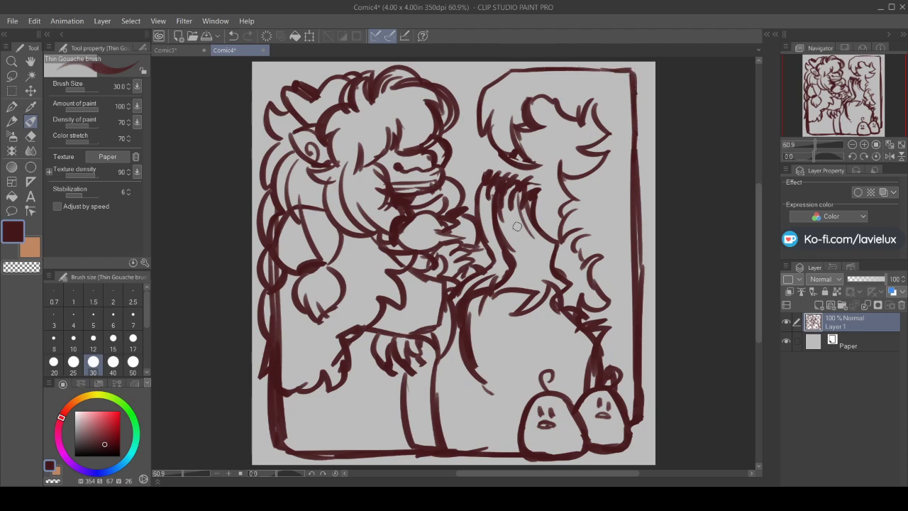
pyautogui.click(30, 136)
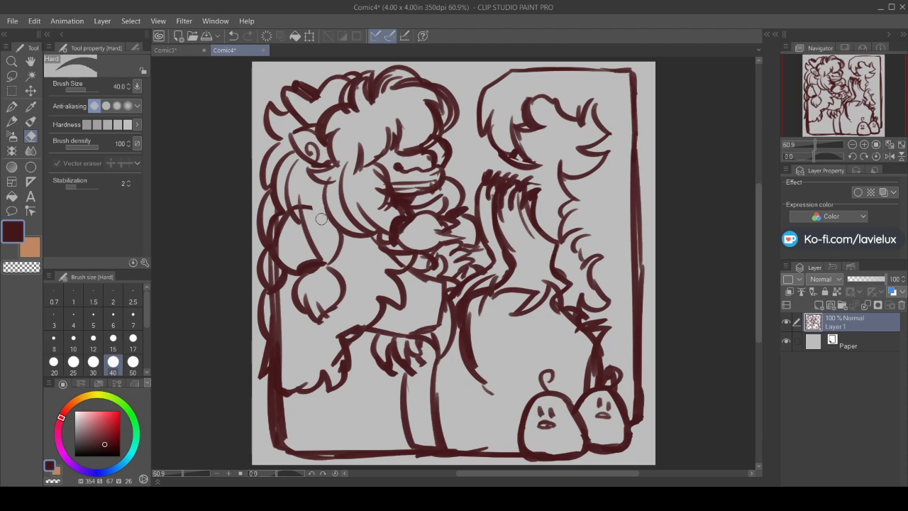
pyautogui.moveTo(275, 239)
pyautogui.mouseDown()
pyautogui.moveTo(290, 263)
pyautogui.moveTo(268, 265)
pyautogui.moveTo(271, 314)
pyautogui.moveTo(276, 294)
pyautogui.moveTo(282, 300)
pyautogui.moveTo(285, 377)
pyautogui.moveTo(281, 329)
pyautogui.moveTo(281, 369)
pyautogui.mouseUp()
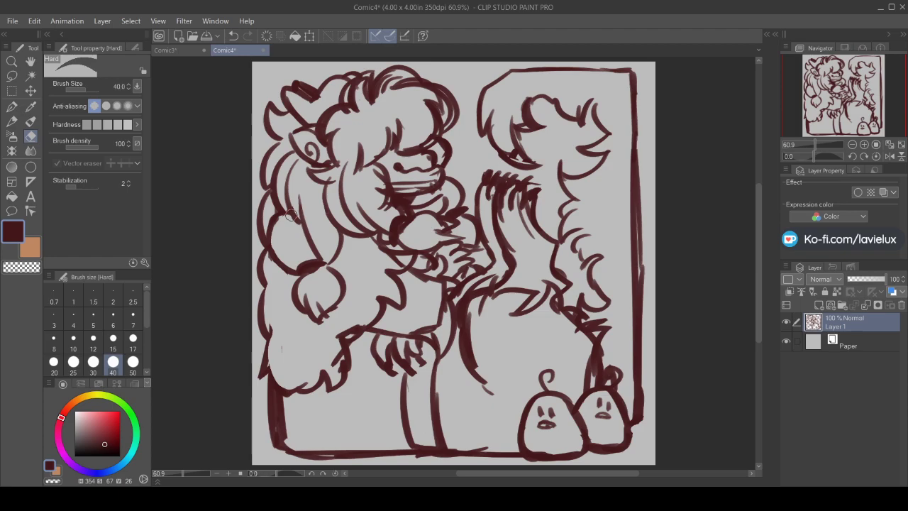
# Draw a fuller rounded contour around the right figure's lower body, curving down to the small creatures, with short accent strokes beneath
pyautogui.click(30, 123)
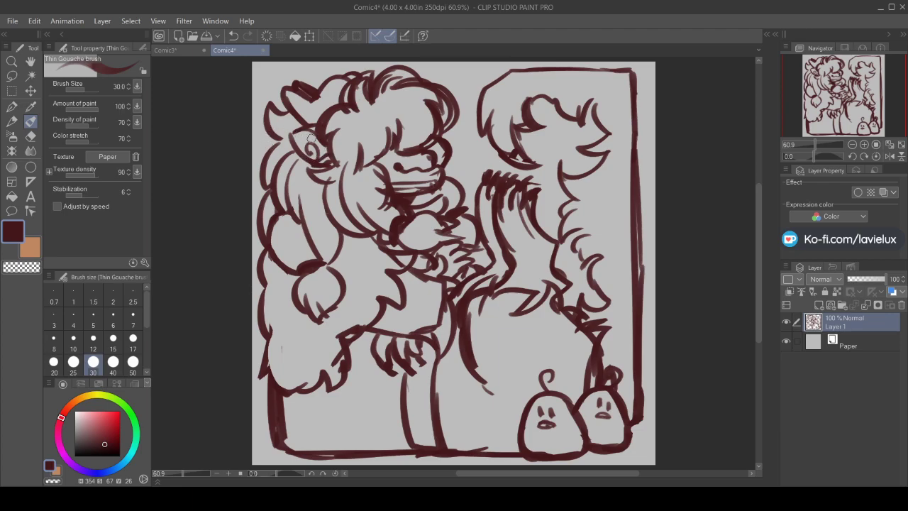
pyautogui.moveTo(461, 323); pyautogui.dragTo(474, 391)
pyautogui.moveTo(453, 345); pyautogui.dragTo(506, 408)
pyautogui.moveTo(461, 389); pyautogui.dragTo(524, 413)
pyautogui.moveTo(454, 400); pyautogui.dragTo(484, 423)
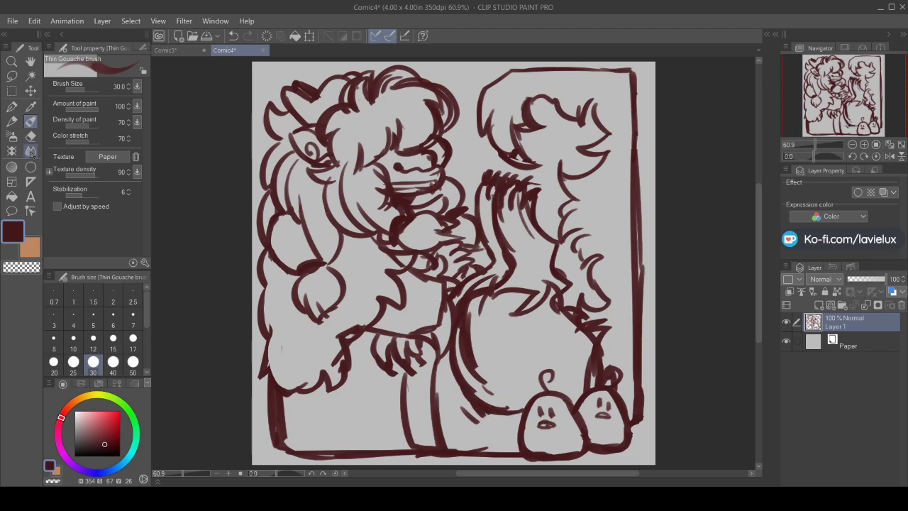
# Erase the old inner curve of the right figure's lower body and the vertical line beneath the left figure's hands
pyautogui.click(30, 136)
pyautogui.moveTo(466, 309)
pyautogui.mouseDown()
pyautogui.moveTo(471, 374)
pyautogui.moveTo(469, 321)
pyautogui.moveTo(496, 378)
pyautogui.mouseUp()
pyautogui.moveTo(416, 280)
pyautogui.mouseDown()
pyautogui.moveTo(447, 287)
pyautogui.moveTo(440, 313)
pyautogui.moveTo(422, 327)
pyautogui.mouseUp()
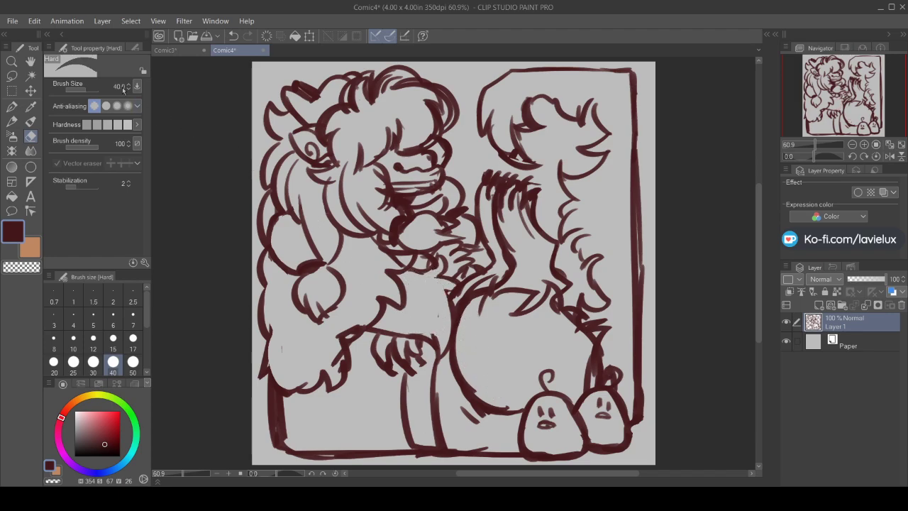
# Touch up the tip of the left figure's hanging fringe, and erase the two vertical lines beneath it
pyautogui.click(31, 122)
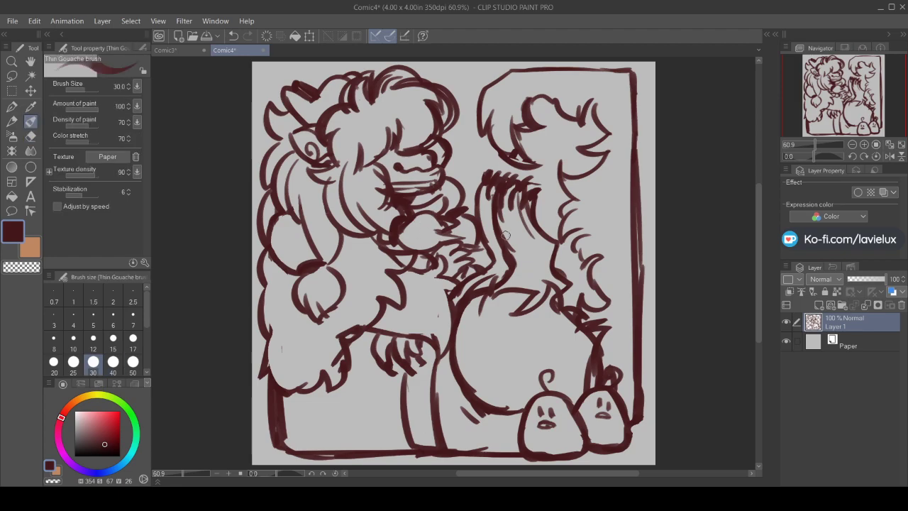
pyautogui.moveTo(413, 371); pyautogui.dragTo(410, 379)
pyautogui.click(31, 135)
pyautogui.moveTo(436, 362)
pyautogui.mouseDown()
pyautogui.moveTo(444, 436)
pyautogui.moveTo(397, 438)
pyautogui.moveTo(457, 442)
pyautogui.moveTo(402, 431)
pyautogui.moveTo(400, 381)
pyautogui.moveTo(396, 422)
pyautogui.mouseUp()
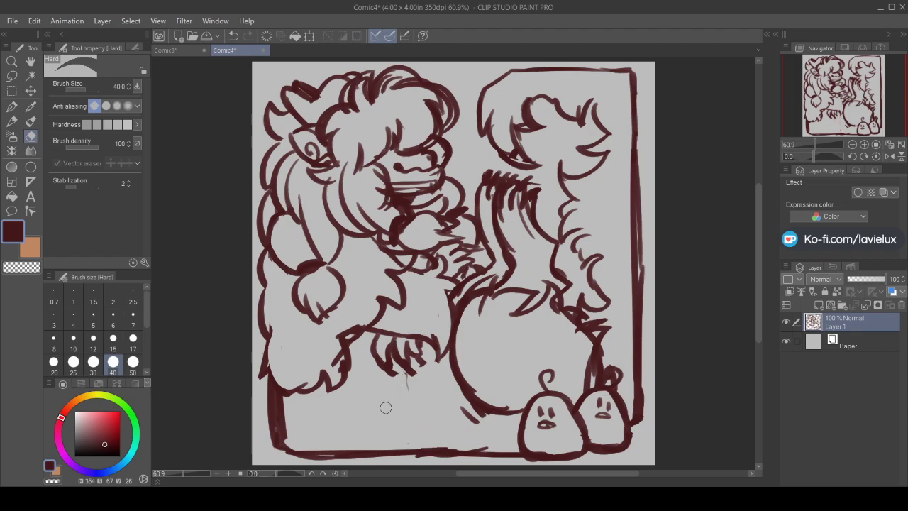
# Start a creature's head on the blank Comic5 canvas with a curved brow, a tall pointed horn and the snout's profile
pyautogui.click(30, 120)
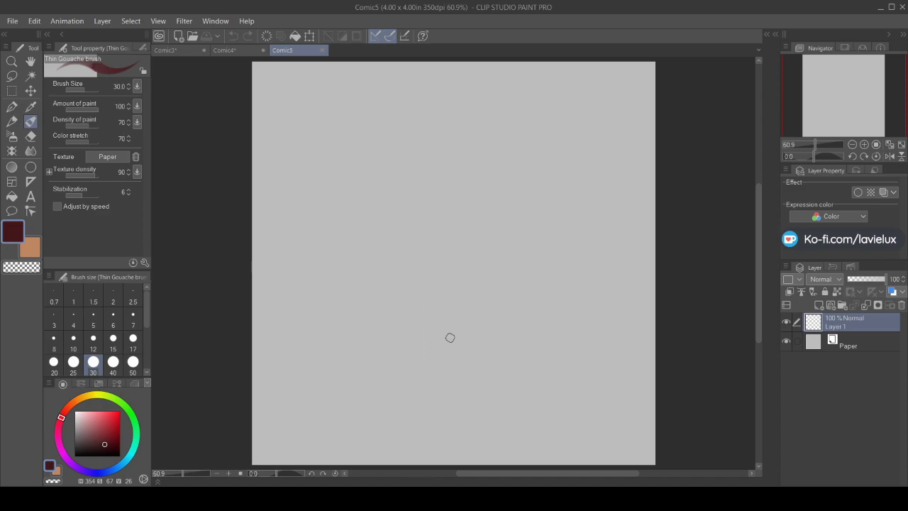
pyautogui.moveTo(398, 329)
pyautogui.mouseDown()
pyautogui.moveTo(361, 333)
pyautogui.moveTo(336, 370)
pyautogui.mouseUp()
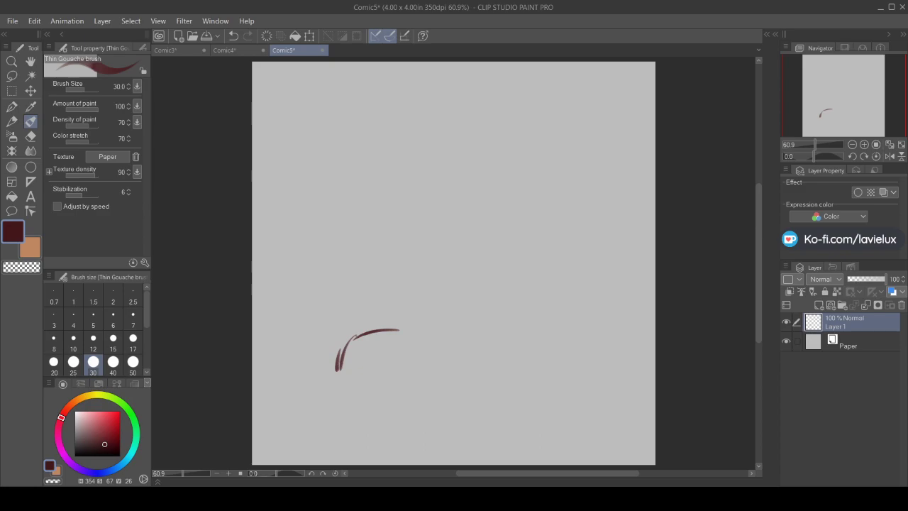
pyautogui.moveTo(328, 273)
pyautogui.mouseDown()
pyautogui.moveTo(329, 330)
pyautogui.moveTo(340, 338)
pyautogui.moveTo(291, 409)
pyautogui.mouseUp()
pyautogui.moveTo(319, 373); pyautogui.dragTo(295, 415)
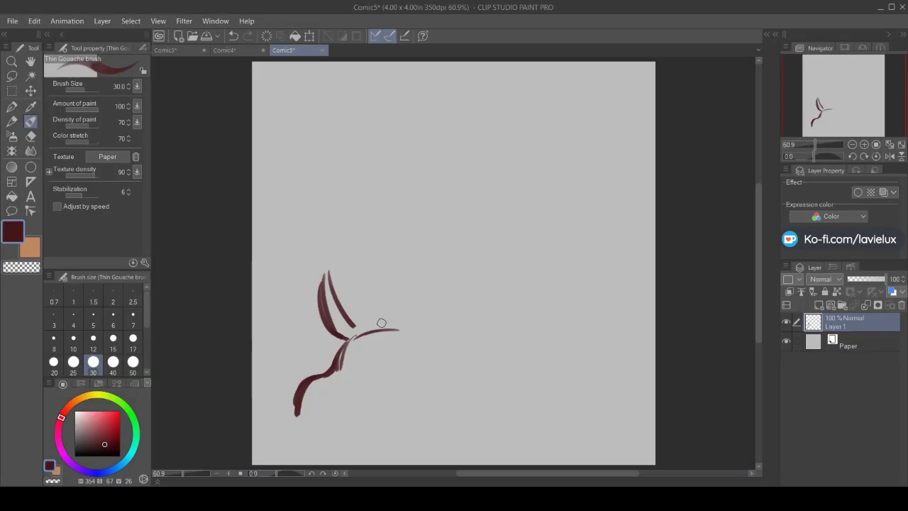
# Draw the creature's mouth line up to the cheek, a small nostril and a half-closed eye with crossing lash strokes
pyautogui.moveTo(298, 414)
pyautogui.mouseDown()
pyautogui.moveTo(319, 416)
pyautogui.moveTo(369, 392)
pyautogui.mouseUp()
pyautogui.moveTo(311, 395); pyautogui.dragTo(321, 391)
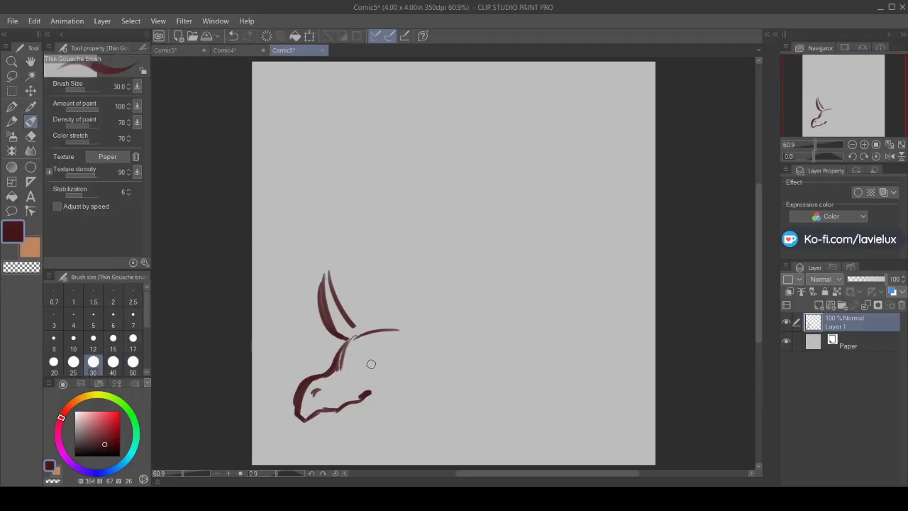
pyautogui.moveTo(369, 364); pyautogui.dragTo(345, 374)
pyautogui.moveTo(350, 362)
pyautogui.mouseDown()
pyautogui.moveTo(366, 359)
pyautogui.moveTo(354, 378)
pyautogui.mouseUp()
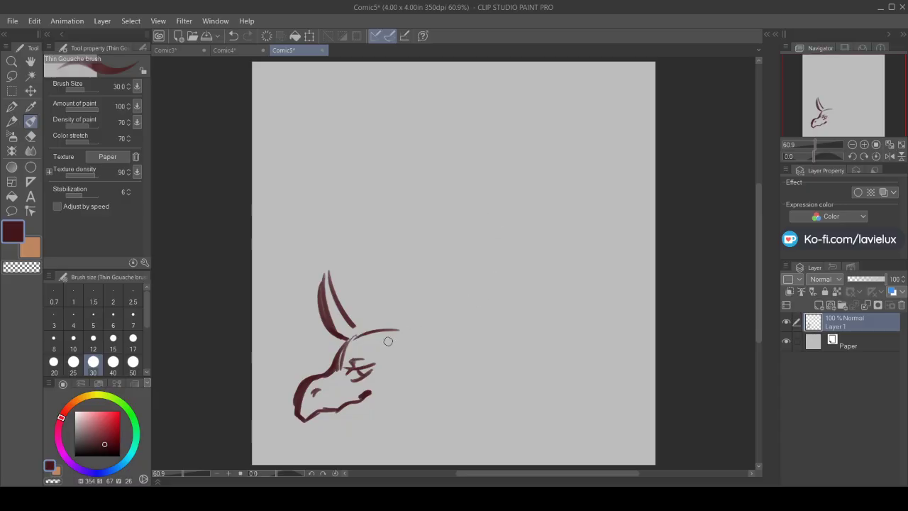
# Draw the creature's pointed ear behind the brow, with an inner curl and a jagged fur edge sweeping down to the cheek
pyautogui.moveTo(394, 345)
pyautogui.mouseDown()
pyautogui.moveTo(414, 325)
pyautogui.moveTo(440, 318)
pyautogui.moveTo(455, 294)
pyautogui.mouseUp()
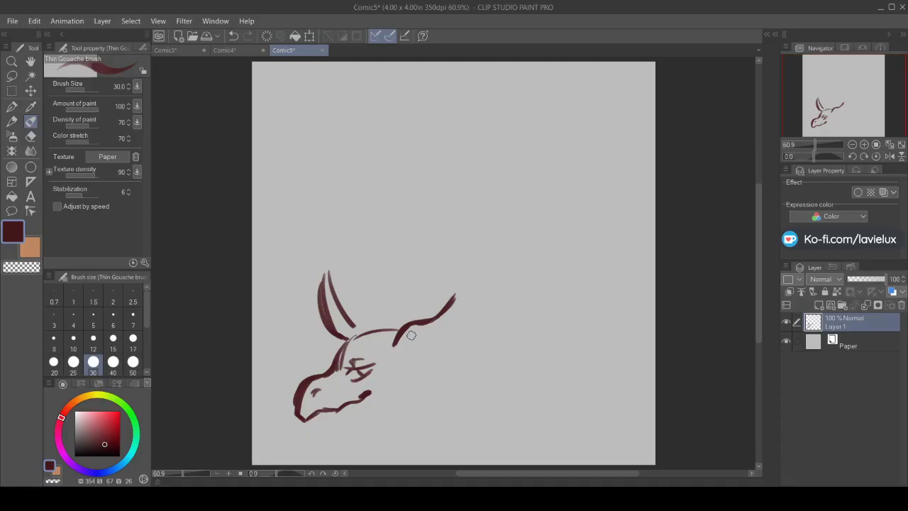
pyautogui.moveTo(426, 323)
pyautogui.mouseDown()
pyautogui.moveTo(423, 351)
pyautogui.moveTo(406, 361)
pyautogui.mouseUp()
pyautogui.moveTo(457, 293)
pyautogui.mouseDown()
pyautogui.moveTo(446, 324)
pyautogui.moveTo(469, 319)
pyautogui.moveTo(451, 338)
pyautogui.mouseUp()
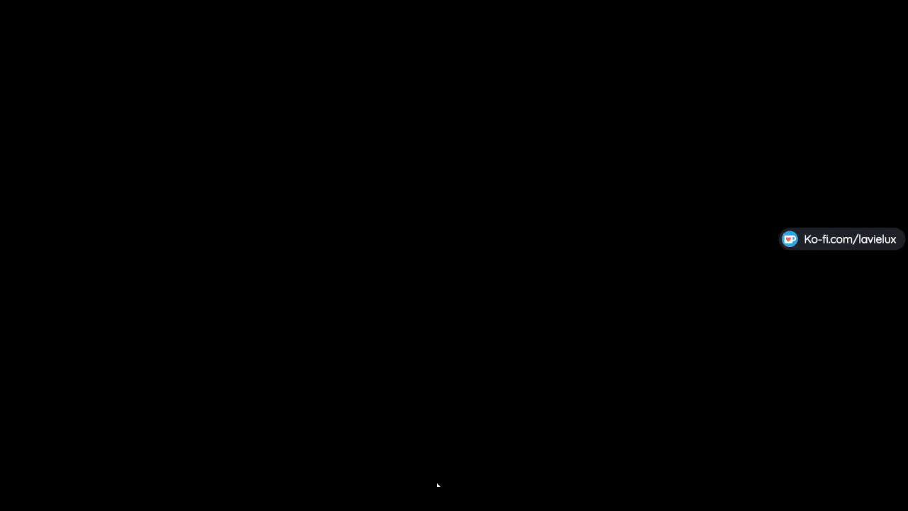
pyautogui.moveTo(446, 334)
pyautogui.mouseDown()
pyautogui.moveTo(451, 357)
pyautogui.moveTo(440, 330)
pyautogui.mouseUp()
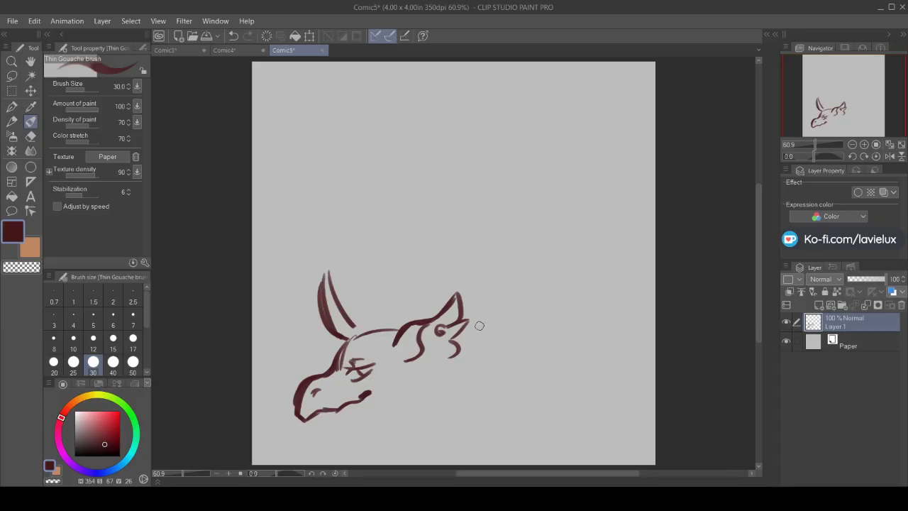
pyautogui.moveTo(456, 342)
pyautogui.mouseDown()
pyautogui.moveTo(460, 366)
pyautogui.moveTo(441, 368)
pyautogui.moveTo(441, 380)
pyautogui.moveTo(420, 371)
pyautogui.moveTo(432, 376)
pyautogui.moveTo(402, 375)
pyautogui.mouseUp()
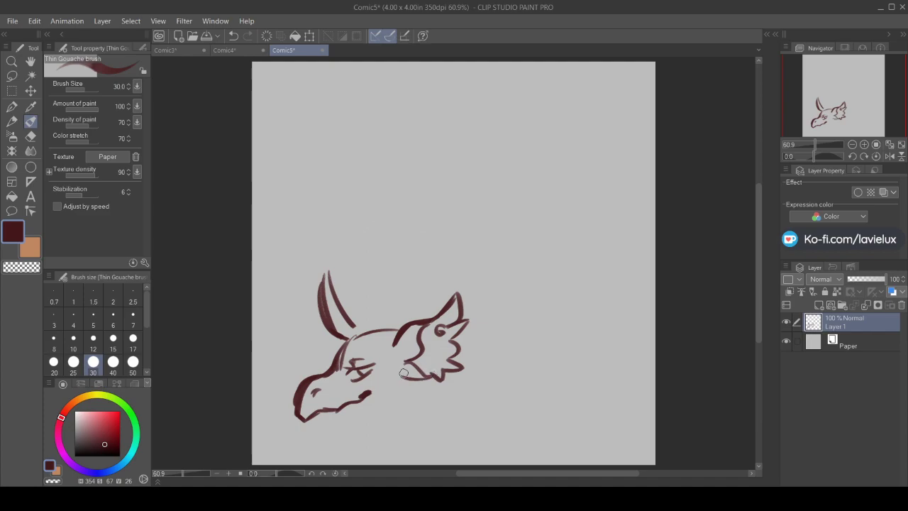
# Draw the creature's lower jaw beneath the mouth, and darken its upper eyelid with a longer stroke
pyautogui.moveTo(305, 419)
pyautogui.mouseDown()
pyautogui.moveTo(320, 429)
pyautogui.moveTo(311, 422)
pyautogui.moveTo(368, 422)
pyautogui.mouseUp()
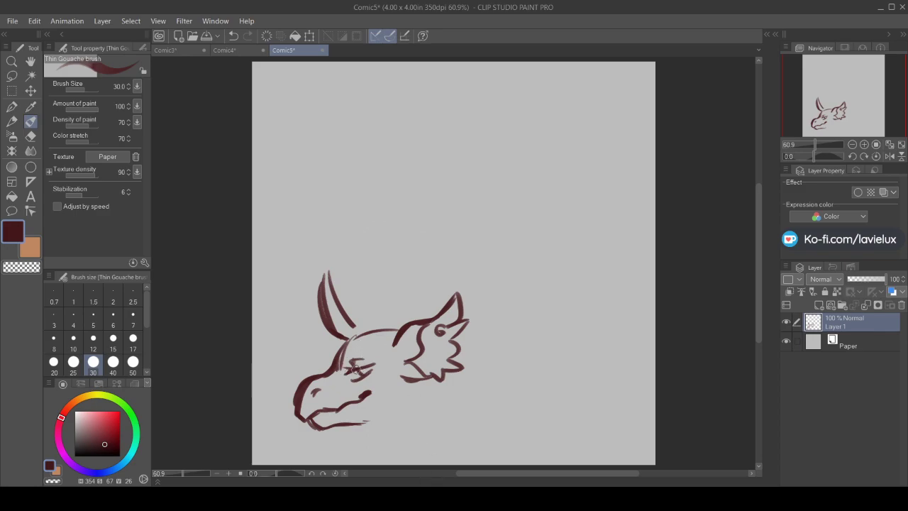
pyautogui.moveTo(344, 372); pyautogui.dragTo(381, 359)
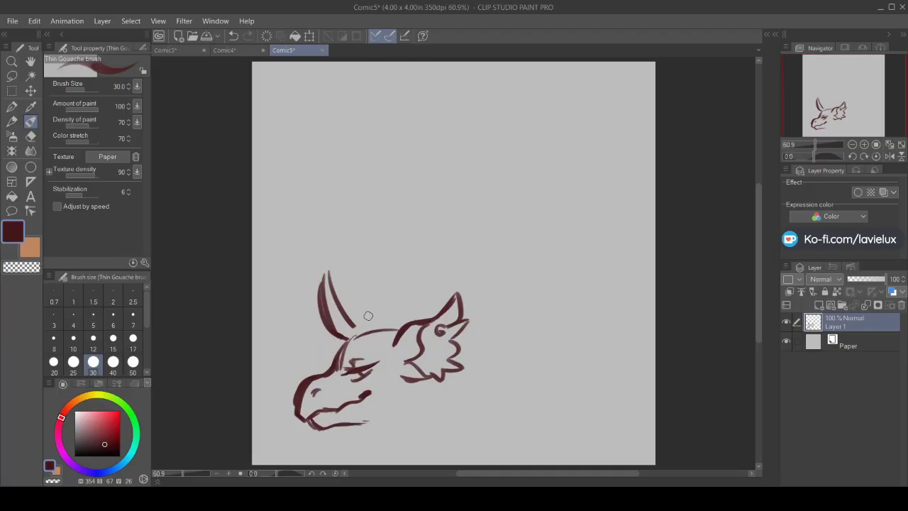
# Draw wavy hair over the creature's crown and around its eye, add a small second horn, and thicken the tall horn
pyautogui.moveTo(370, 315)
pyautogui.mouseDown()
pyautogui.moveTo(302, 360)
pyautogui.moveTo(323, 357)
pyautogui.moveTo(318, 376)
pyautogui.moveTo(332, 402)
pyautogui.mouseUp()
pyautogui.moveTo(374, 328)
pyautogui.mouseDown()
pyautogui.moveTo(339, 373)
pyautogui.moveTo(341, 362)
pyautogui.moveTo(334, 399)
pyautogui.mouseUp()
pyautogui.moveTo(375, 329)
pyautogui.mouseDown()
pyautogui.moveTo(381, 379)
pyautogui.moveTo(391, 328)
pyautogui.moveTo(406, 369)
pyautogui.moveTo(396, 402)
pyautogui.mouseUp()
pyautogui.moveTo(395, 323)
pyautogui.mouseDown()
pyautogui.moveTo(373, 306)
pyautogui.moveTo(348, 321)
pyautogui.mouseUp()
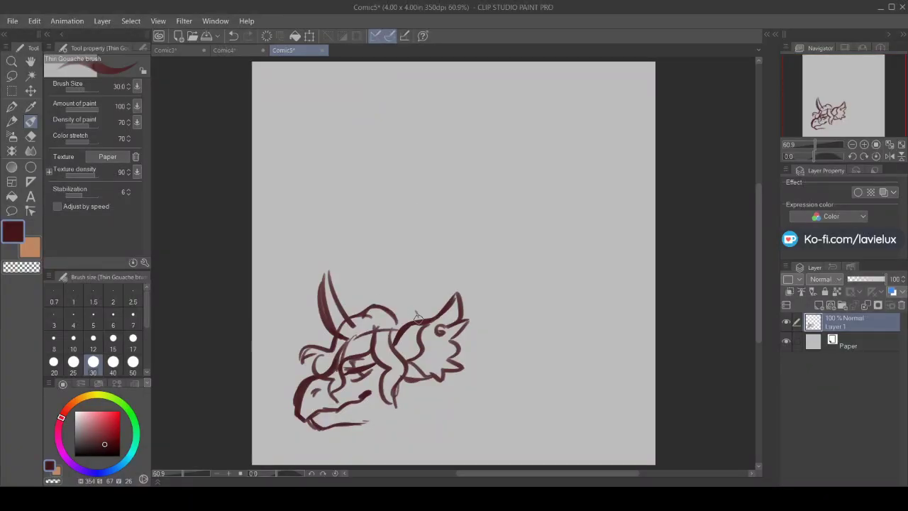
pyautogui.moveTo(417, 317)
pyautogui.mouseDown()
pyautogui.moveTo(393, 309)
pyautogui.moveTo(422, 320)
pyautogui.moveTo(390, 286)
pyautogui.moveTo(406, 289)
pyautogui.moveTo(420, 318)
pyautogui.moveTo(347, 311)
pyautogui.moveTo(330, 346)
pyautogui.moveTo(303, 362)
pyautogui.moveTo(327, 376)
pyautogui.mouseUp()
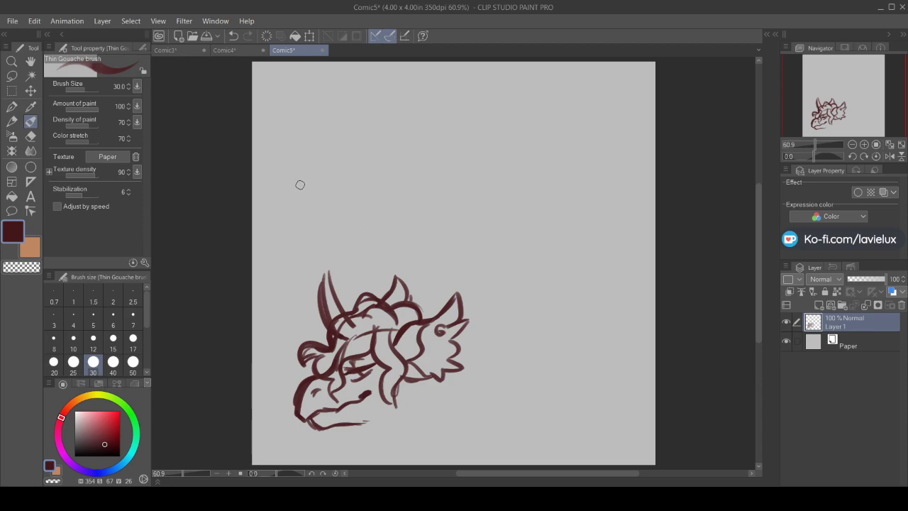
pyautogui.moveTo(331, 282)
pyautogui.mouseDown()
pyautogui.moveTo(345, 312)
pyautogui.moveTo(324, 271)
pyautogui.moveTo(318, 321)
pyautogui.mouseUp()
pyautogui.moveTo(323, 266); pyautogui.dragTo(328, 326)
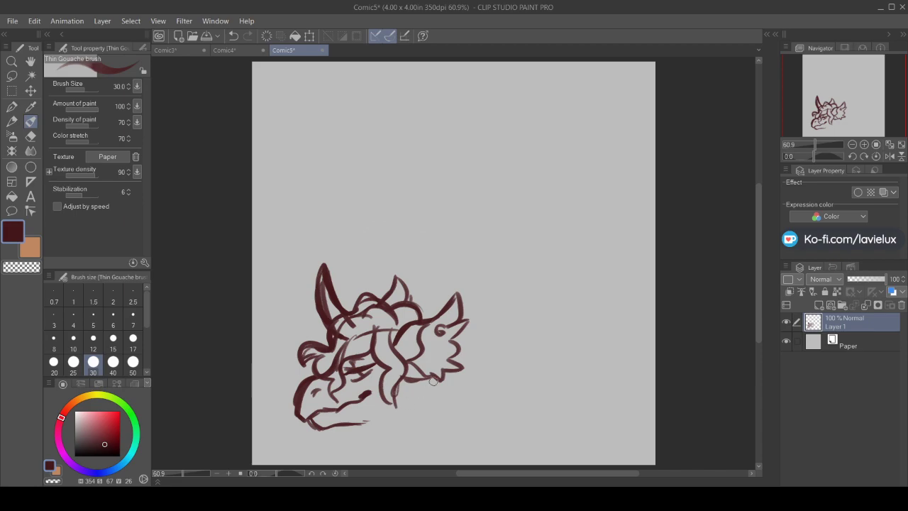
# Draw thick panel border lines along the canvas's right side, with partial edges along the top and bottom
pyautogui.moveTo(621, 437); pyautogui.dragTo(553, 444)
pyautogui.moveTo(628, 87); pyautogui.dragTo(637, 313)
pyautogui.moveTo(636, 217)
pyautogui.mouseDown()
pyautogui.moveTo(636, 420)
pyautogui.moveTo(608, 446)
pyautogui.moveTo(584, 449)
pyautogui.mouseUp()
pyautogui.moveTo(622, 86); pyautogui.dragTo(495, 83)
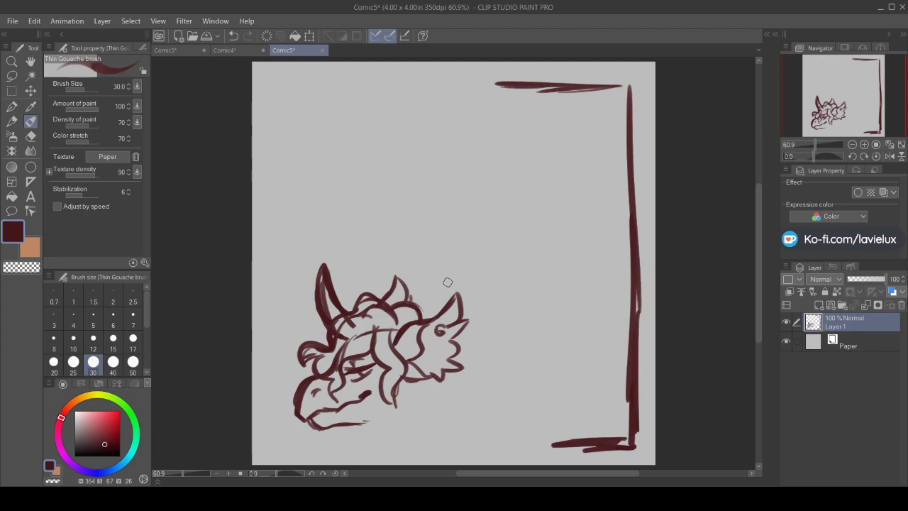
# Draw a back line rising behind the crown, extend the lower jaw, and outline a forearm resting beneath the chin
pyautogui.moveTo(480, 275)
pyautogui.mouseDown()
pyautogui.moveTo(445, 279)
pyautogui.moveTo(417, 306)
pyautogui.mouseUp()
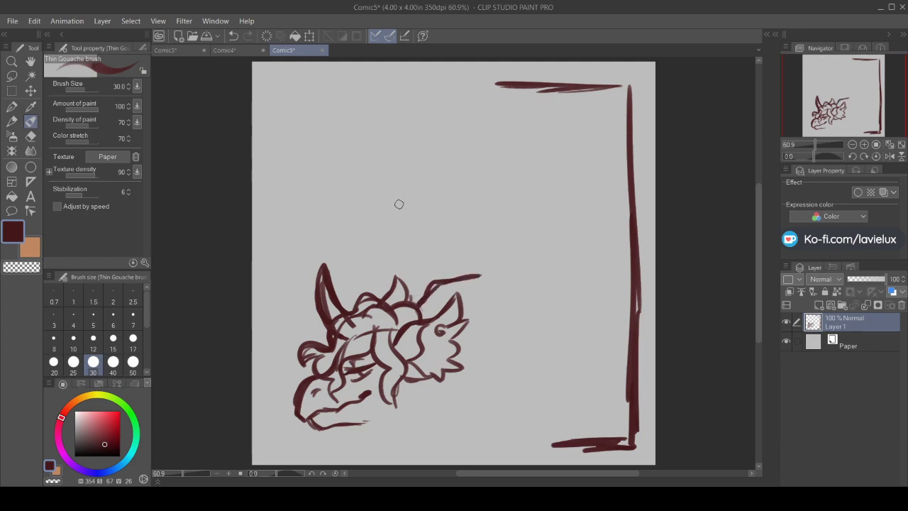
pyautogui.moveTo(349, 424)
pyautogui.mouseDown()
pyautogui.moveTo(392, 416)
pyautogui.moveTo(417, 392)
pyautogui.mouseUp()
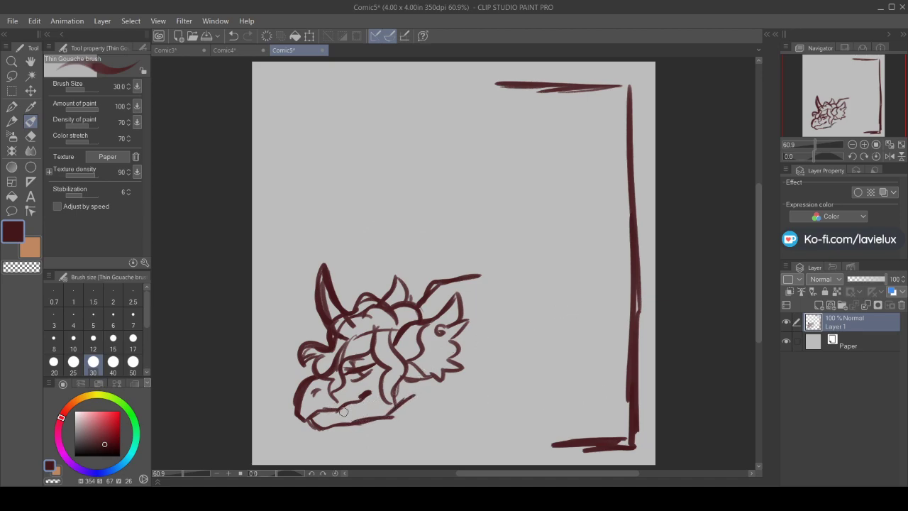
pyautogui.moveTo(540, 342)
pyautogui.mouseDown()
pyautogui.moveTo(489, 347)
pyautogui.moveTo(470, 386)
pyautogui.mouseUp()
pyautogui.moveTo(495, 347)
pyautogui.mouseDown()
pyautogui.moveTo(426, 407)
pyautogui.moveTo(448, 415)
pyautogui.moveTo(341, 419)
pyautogui.moveTo(376, 422)
pyautogui.moveTo(349, 413)
pyautogui.moveTo(332, 419)
pyautogui.moveTo(315, 446)
pyautogui.moveTo(508, 449)
pyautogui.mouseUp()
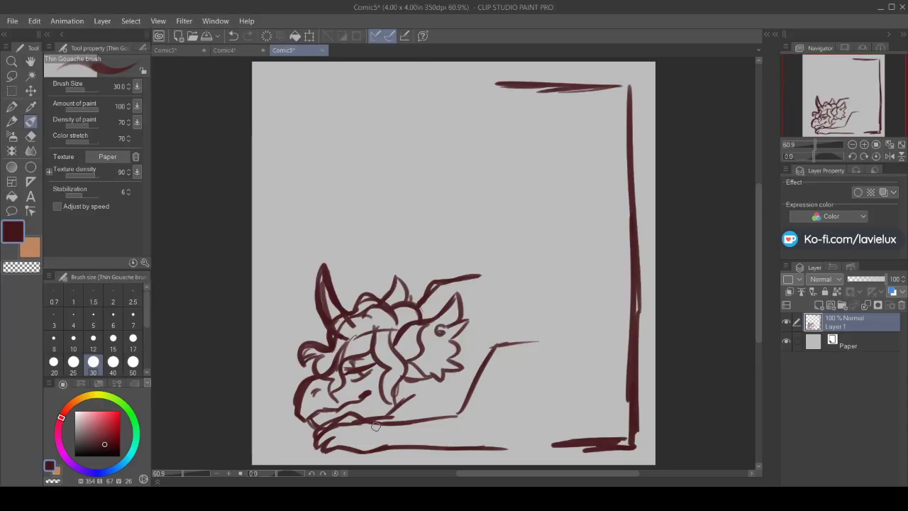
# Add curled fur and clawed fingers to the resting forearm, with fur strokes on the cheek and a wavy lock before the snout
pyautogui.moveTo(362, 435)
pyautogui.mouseDown()
pyautogui.moveTo(383, 448)
pyautogui.moveTo(379, 440)
pyautogui.moveTo(407, 441)
pyautogui.moveTo(419, 426)
pyautogui.moveTo(430, 440)
pyautogui.mouseUp()
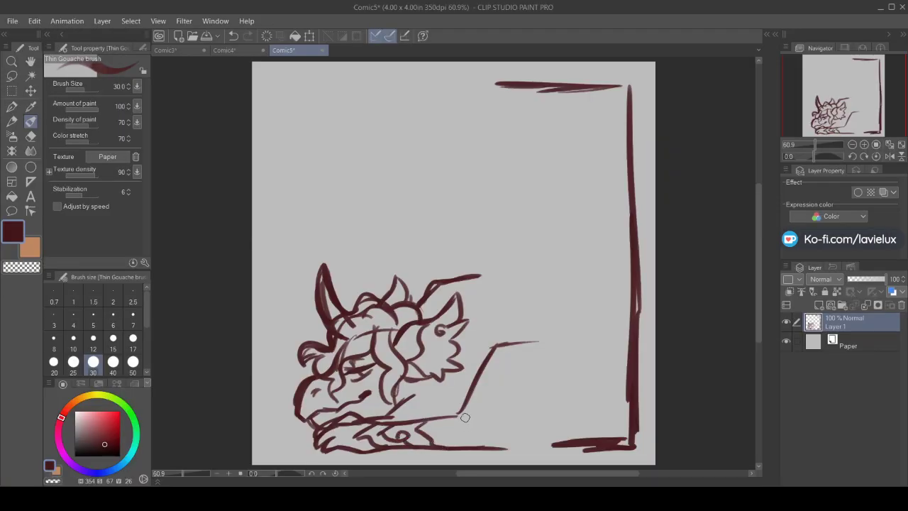
pyautogui.moveTo(323, 443)
pyautogui.mouseDown()
pyautogui.moveTo(316, 457)
pyautogui.moveTo(307, 451)
pyautogui.mouseUp()
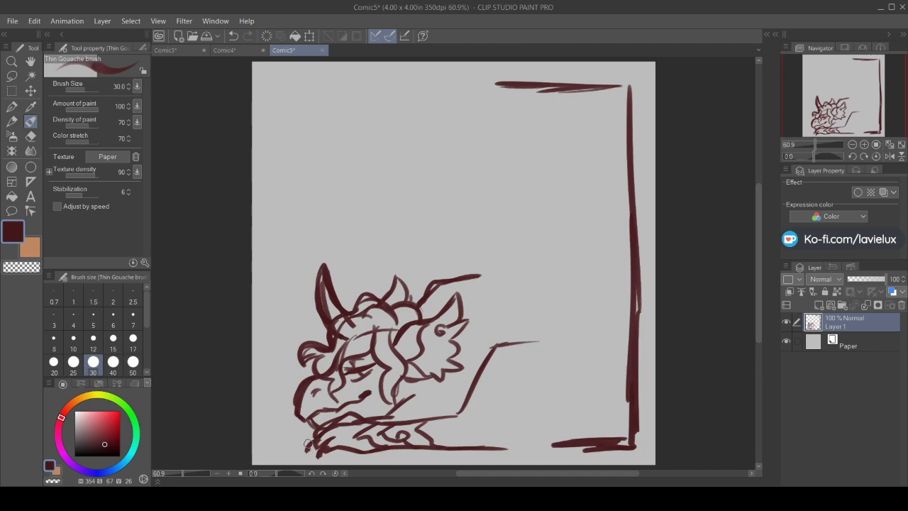
pyautogui.moveTo(336, 411)
pyautogui.mouseDown()
pyautogui.moveTo(291, 446)
pyautogui.moveTo(307, 436)
pyautogui.mouseUp()
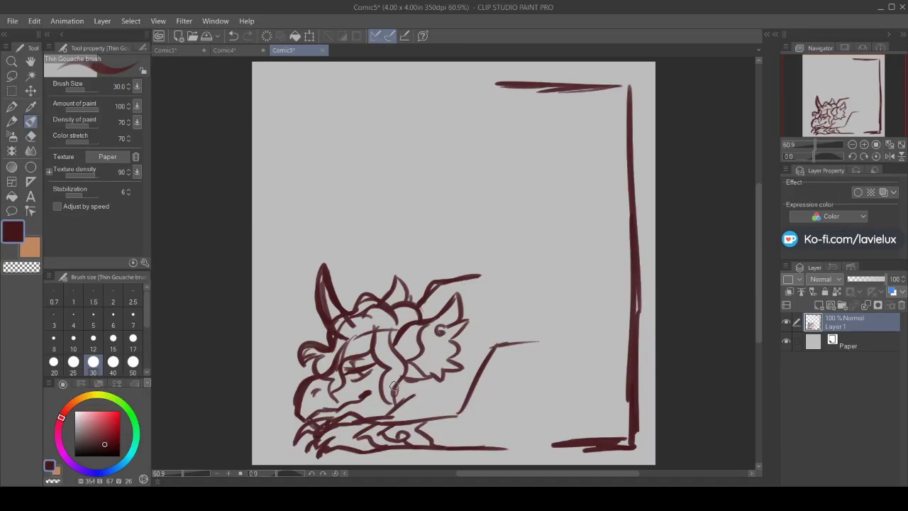
pyautogui.moveTo(383, 383)
pyautogui.mouseDown()
pyautogui.moveTo(416, 388)
pyautogui.moveTo(390, 376)
pyautogui.moveTo(402, 394)
pyautogui.moveTo(362, 409)
pyautogui.moveTo(391, 416)
pyautogui.mouseUp()
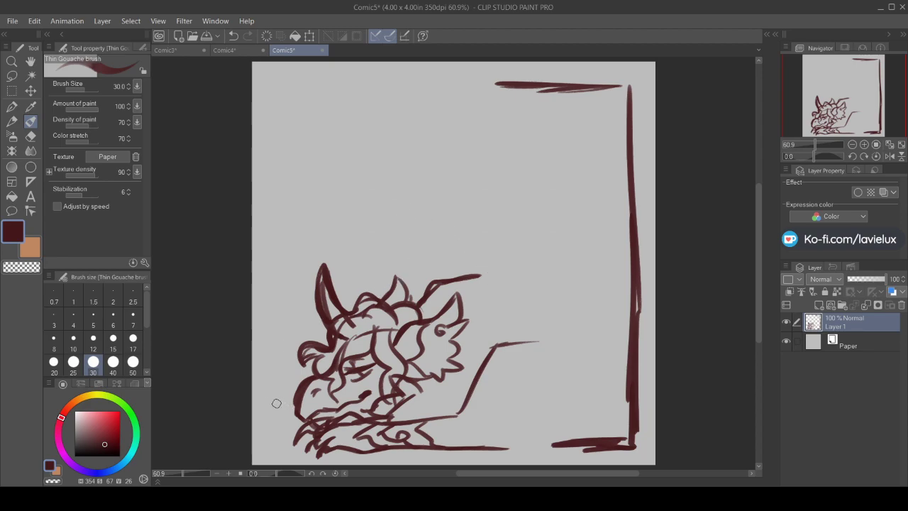
pyautogui.moveTo(277, 403)
pyautogui.mouseDown()
pyautogui.moveTo(262, 434)
pyautogui.moveTo(274, 433)
pyautogui.moveTo(267, 450)
pyautogui.moveTo(292, 429)
pyautogui.mouseUp()
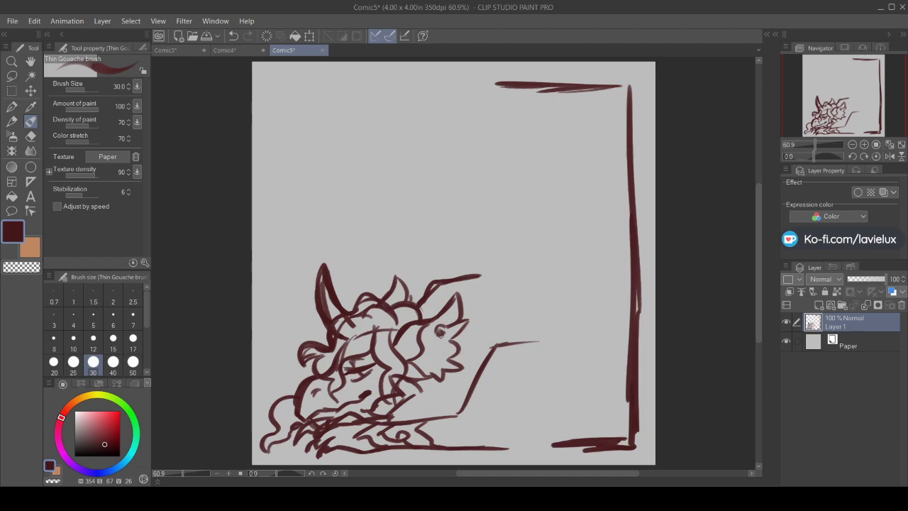
# Add pointed tufts to the back line, fur strokes below the ear, and curved accents above the bent outline behind it
pyautogui.moveTo(497, 272)
pyautogui.mouseDown()
pyautogui.moveTo(475, 245)
pyautogui.moveTo(457, 275)
pyautogui.moveTo(463, 283)
pyautogui.moveTo(427, 316)
pyautogui.mouseUp()
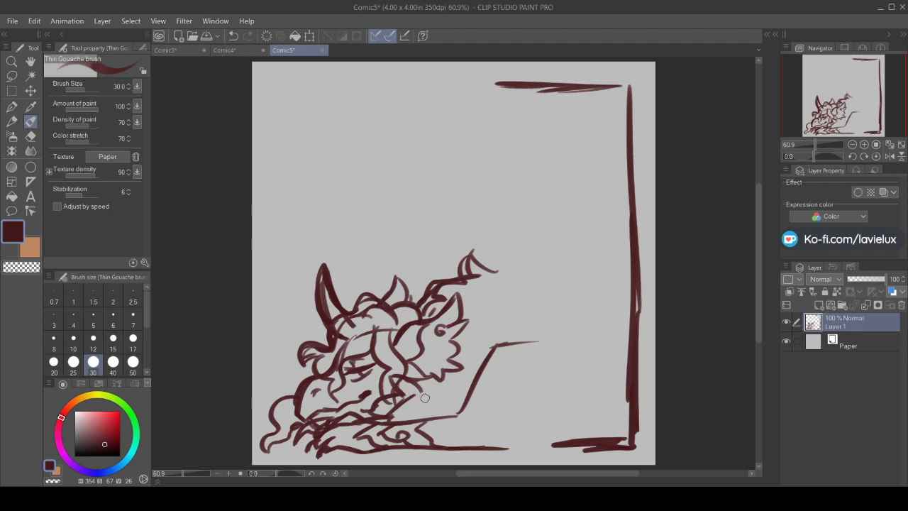
pyautogui.moveTo(442, 389)
pyautogui.mouseDown()
pyautogui.moveTo(411, 410)
pyautogui.moveTo(446, 408)
pyautogui.mouseUp()
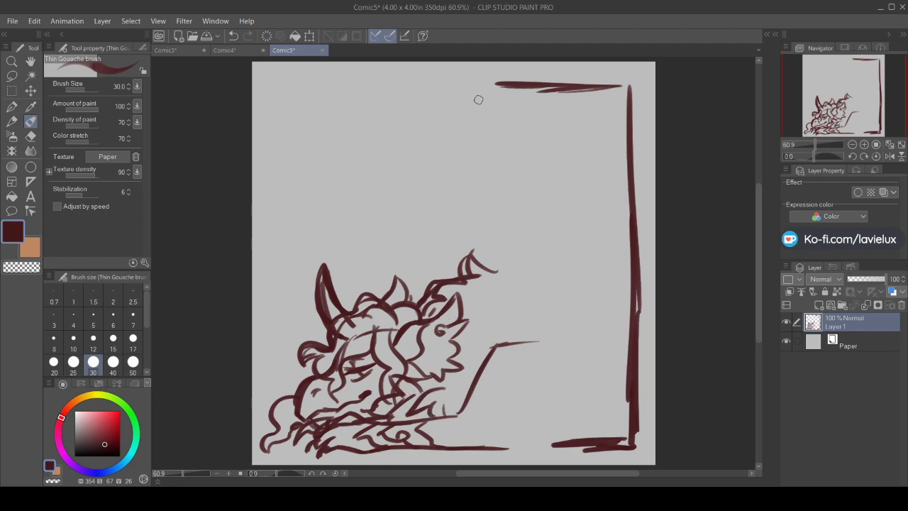
pyautogui.moveTo(525, 286)
pyautogui.mouseDown()
pyautogui.moveTo(523, 332)
pyautogui.moveTo(494, 343)
pyautogui.mouseUp()
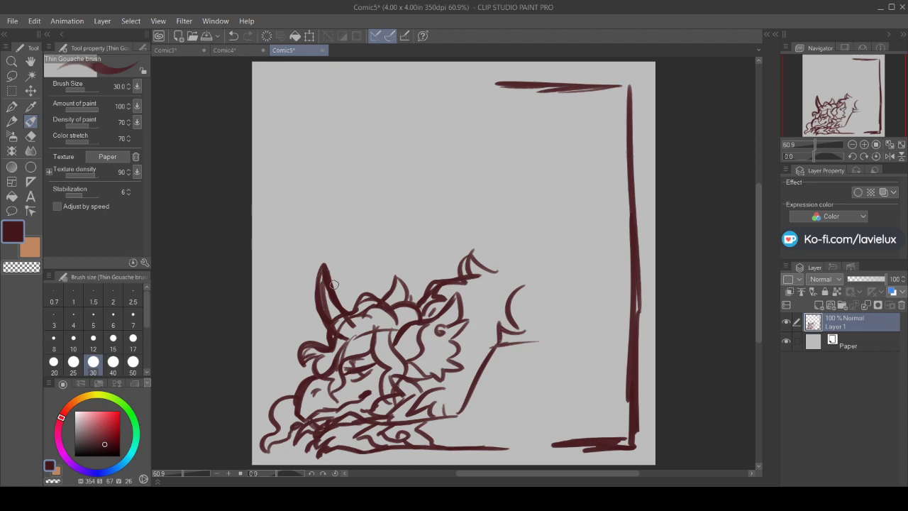
# Draw a raised forearm and paw beside the tall horn, with a rounded palm and curled fingers
pyautogui.moveTo(280, 286); pyautogui.dragTo(296, 258)
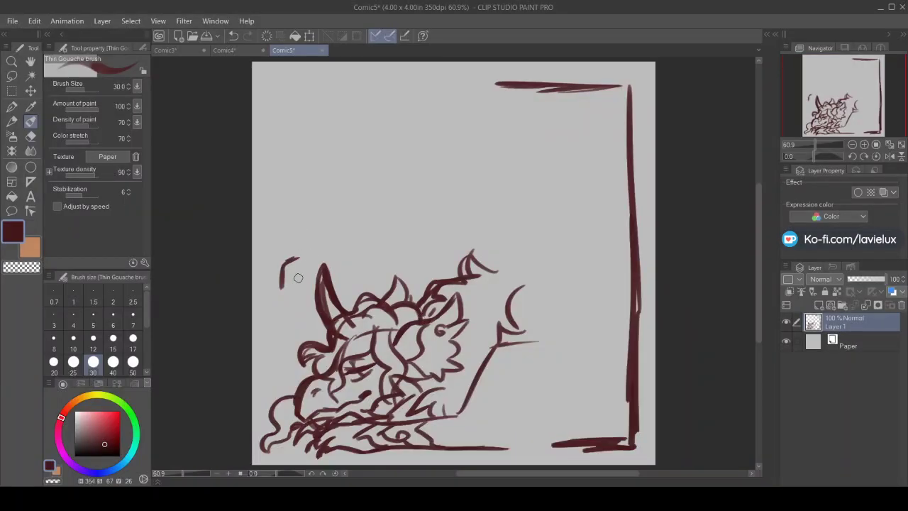
pyautogui.moveTo(284, 263)
pyautogui.mouseDown()
pyautogui.moveTo(273, 287)
pyautogui.moveTo(292, 296)
pyautogui.moveTo(313, 287)
pyautogui.moveTo(318, 264)
pyautogui.moveTo(301, 243)
pyautogui.moveTo(297, 260)
pyautogui.mouseUp()
pyautogui.moveTo(282, 293)
pyautogui.mouseDown()
pyautogui.moveTo(293, 317)
pyautogui.moveTo(291, 386)
pyautogui.mouseUp()
pyautogui.moveTo(293, 331); pyautogui.dragTo(293, 384)
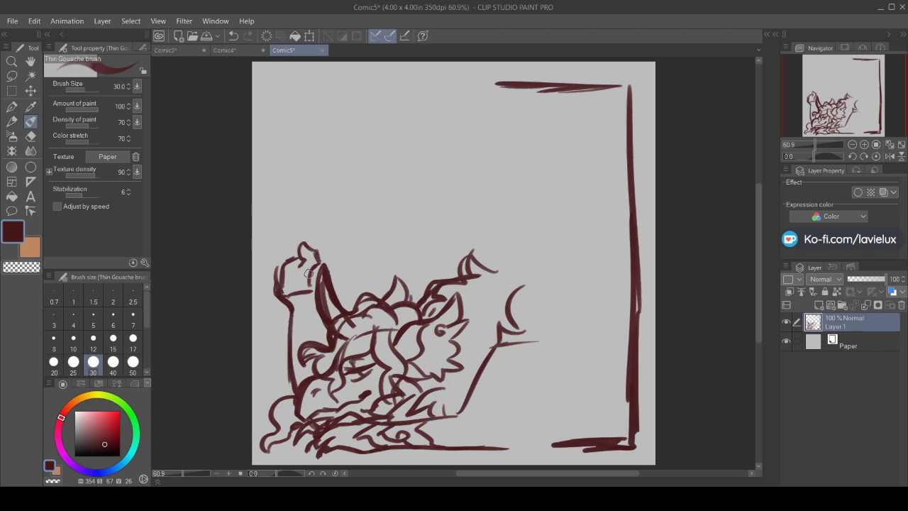
pyautogui.moveTo(298, 247); pyautogui.dragTo(296, 239)
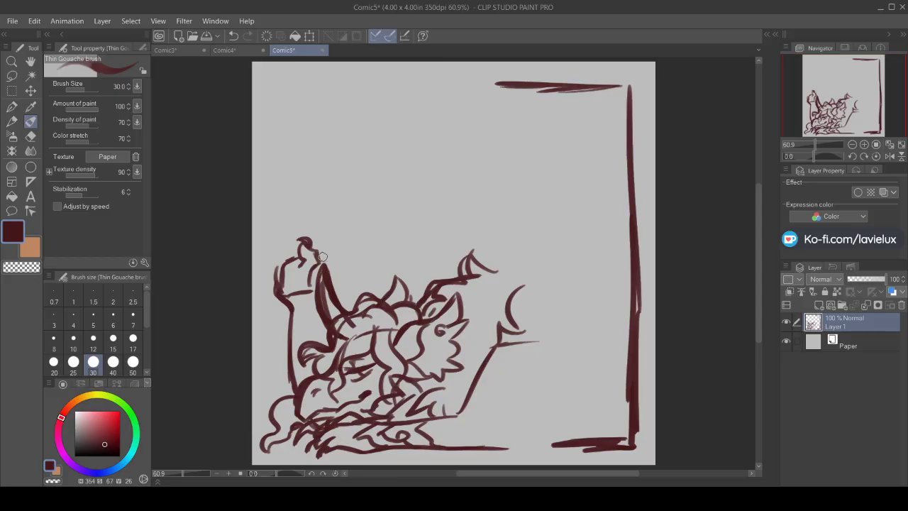
pyautogui.moveTo(328, 268)
pyautogui.mouseDown()
pyautogui.moveTo(322, 232)
pyautogui.moveTo(327, 247)
pyautogui.moveTo(296, 229)
pyautogui.moveTo(295, 251)
pyautogui.moveTo(280, 234)
pyautogui.moveTo(292, 235)
pyautogui.moveTo(279, 236)
pyautogui.moveTo(307, 226)
pyautogui.moveTo(303, 219)
pyautogui.moveTo(311, 226)
pyautogui.moveTo(284, 217)
pyautogui.moveTo(293, 222)
pyautogui.moveTo(283, 227)
pyautogui.moveTo(279, 218)
pyautogui.moveTo(287, 238)
pyautogui.moveTo(284, 246)
pyautogui.moveTo(268, 233)
pyautogui.moveTo(280, 252)
pyautogui.mouseUp()
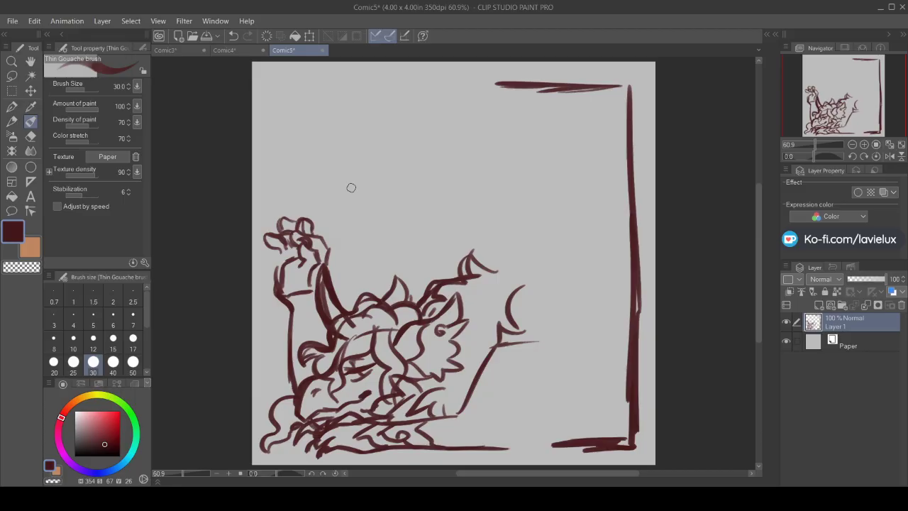
# Add claws to the raised paw, thicken its forearm line, and draw wavy fur along the arm's inner edge
pyautogui.moveTo(279, 256); pyautogui.dragTo(253, 277)
pyautogui.moveTo(271, 230)
pyautogui.mouseDown()
pyautogui.moveTo(284, 213)
pyautogui.moveTo(312, 235)
pyautogui.moveTo(285, 282)
pyautogui.moveTo(302, 284)
pyautogui.moveTo(289, 388)
pyautogui.mouseUp()
pyautogui.moveTo(291, 344); pyautogui.dragTo(282, 395)
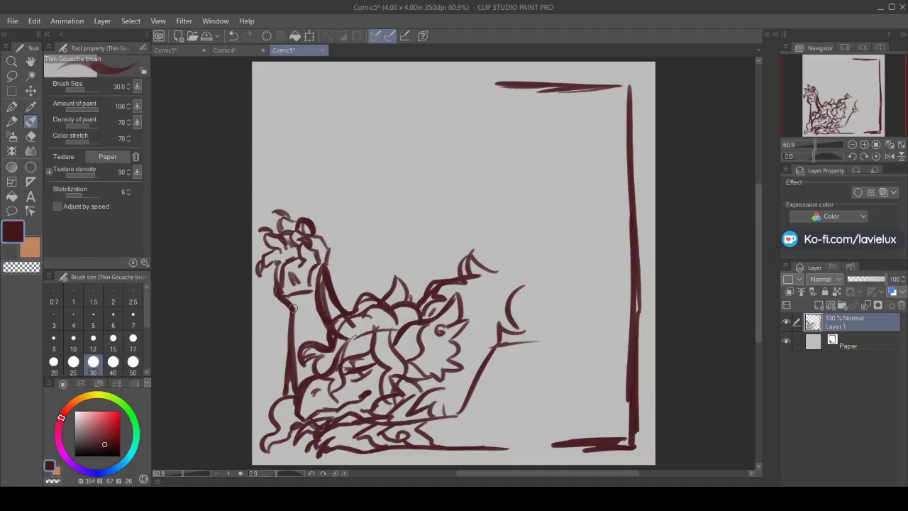
pyautogui.moveTo(311, 291)
pyautogui.mouseDown()
pyautogui.moveTo(295, 326)
pyautogui.moveTo(317, 337)
pyautogui.moveTo(321, 320)
pyautogui.moveTo(289, 371)
pyautogui.moveTo(288, 356)
pyautogui.moveTo(269, 371)
pyautogui.mouseUp()
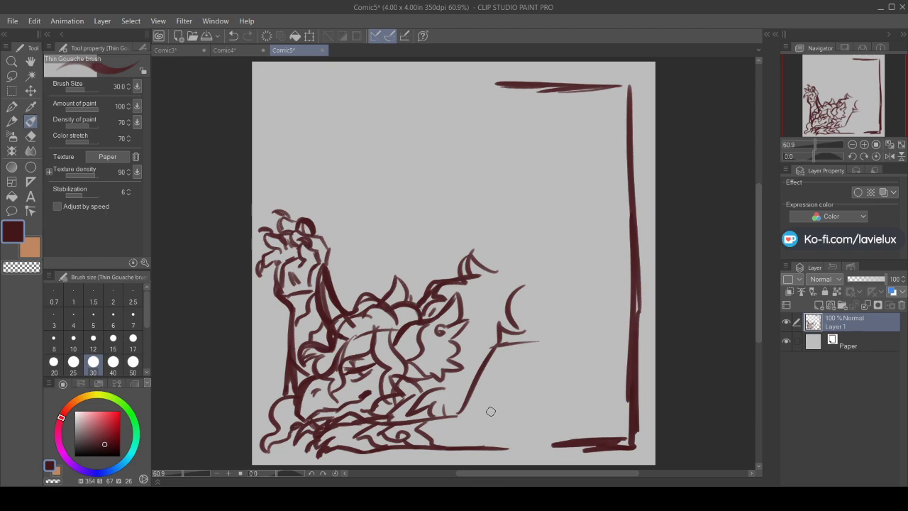
# Draw the body's tufted curve along the panel's base, and a long wavy shape flowing across the panel's top
pyautogui.moveTo(467, 397)
pyautogui.mouseDown()
pyautogui.moveTo(448, 427)
pyautogui.moveTo(505, 455)
pyautogui.moveTo(534, 457)
pyautogui.moveTo(550, 446)
pyautogui.moveTo(538, 443)
pyautogui.moveTo(551, 416)
pyautogui.moveTo(528, 425)
pyautogui.moveTo(564, 409)
pyautogui.mouseUp()
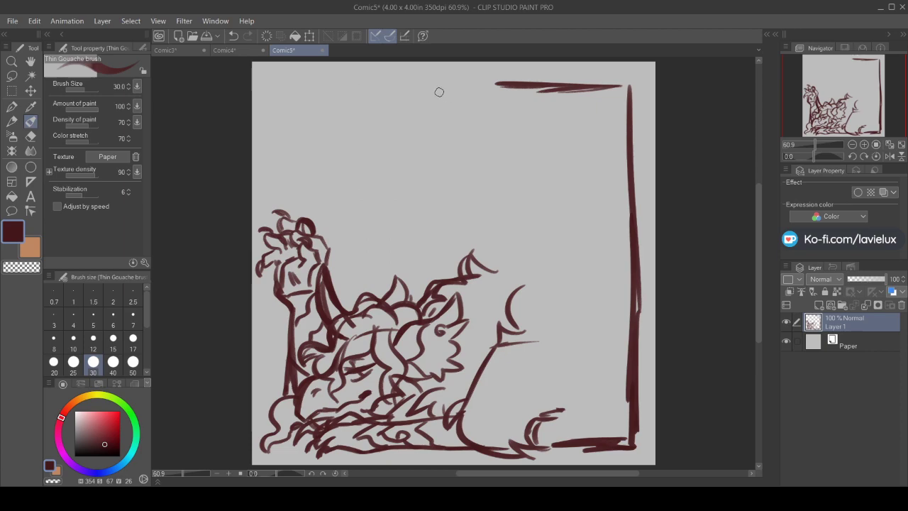
pyautogui.moveTo(501, 84)
pyautogui.mouseDown()
pyautogui.moveTo(362, 86)
pyautogui.moveTo(361, 74)
pyautogui.moveTo(279, 115)
pyautogui.moveTo(273, 132)
pyautogui.moveTo(327, 185)
pyautogui.moveTo(347, 235)
pyautogui.mouseUp()
pyautogui.moveTo(314, 112)
pyautogui.mouseDown()
pyautogui.moveTo(312, 150)
pyautogui.moveTo(352, 189)
pyautogui.moveTo(349, 225)
pyautogui.moveTo(336, 212)
pyautogui.moveTo(347, 233)
pyautogui.moveTo(383, 222)
pyautogui.mouseUp()
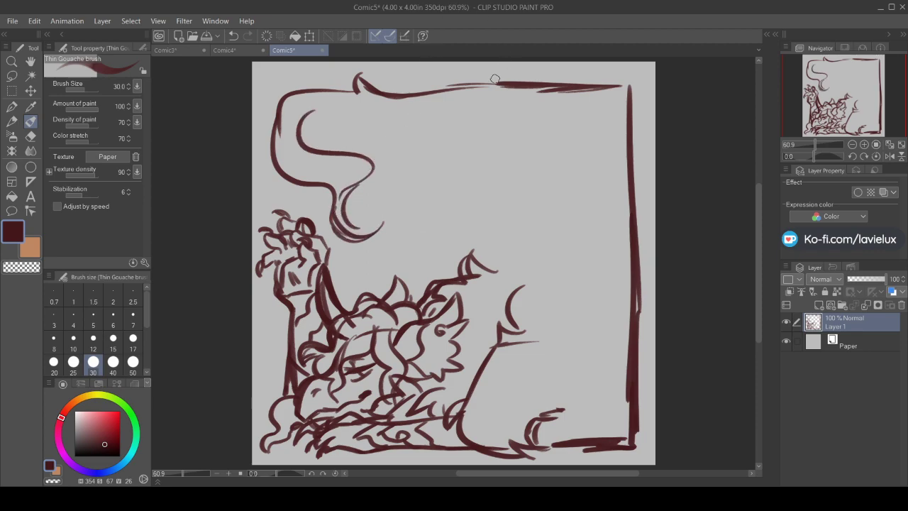
pyautogui.moveTo(299, 139)
pyautogui.mouseDown()
pyautogui.moveTo(399, 149)
pyautogui.moveTo(468, 121)
pyautogui.moveTo(564, 121)
pyautogui.moveTo(548, 115)
pyautogui.moveTo(504, 134)
pyautogui.mouseUp()
pyautogui.moveTo(559, 121)
pyautogui.mouseDown()
pyautogui.moveTo(535, 139)
pyautogui.moveTo(467, 150)
pyautogui.mouseUp()
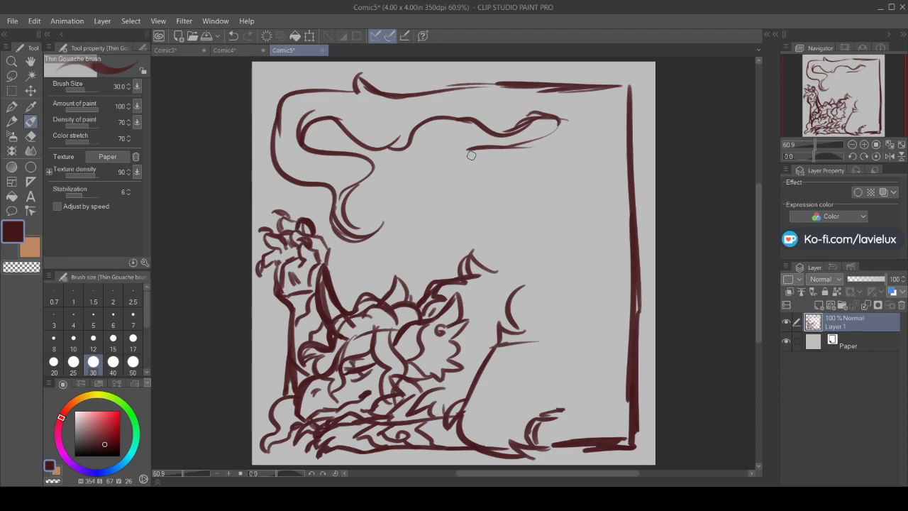
# Draw two upright outlines joining the wavy shape to the creature's back with a tuft, and round off the hanging curl
pyautogui.moveTo(487, 273)
pyautogui.mouseDown()
pyautogui.moveTo(503, 251)
pyautogui.moveTo(508, 203)
pyautogui.mouseUp()
pyautogui.moveTo(467, 151)
pyautogui.mouseDown()
pyautogui.moveTo(446, 237)
pyautogui.moveTo(451, 229)
pyautogui.moveTo(431, 220)
pyautogui.moveTo(454, 230)
pyautogui.mouseUp()
pyautogui.moveTo(434, 253)
pyautogui.mouseDown()
pyautogui.moveTo(442, 278)
pyautogui.moveTo(408, 274)
pyautogui.moveTo(402, 281)
pyautogui.mouseUp()
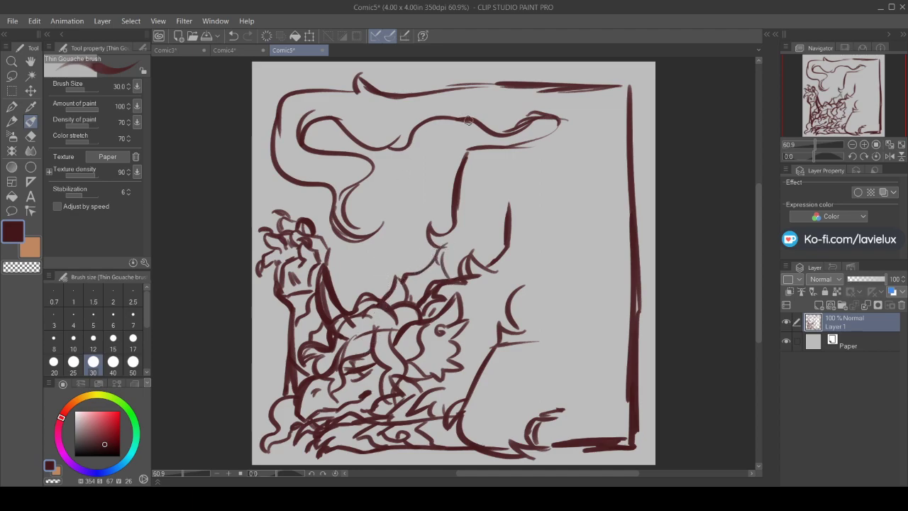
pyautogui.moveTo(344, 208)
pyautogui.mouseDown()
pyautogui.moveTo(387, 183)
pyautogui.moveTo(346, 230)
pyautogui.mouseUp()
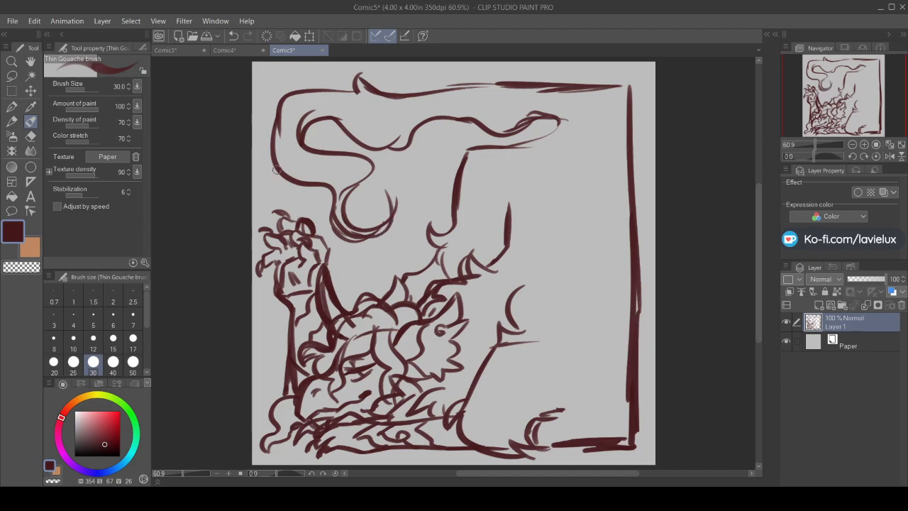
# Draw a pointed, curved form in the panel's upper right corner, and a wavy tufted line above its lower border
pyautogui.moveTo(511, 194)
pyautogui.mouseDown()
pyautogui.moveTo(529, 177)
pyautogui.moveTo(513, 190)
pyautogui.mouseUp()
pyautogui.moveTo(623, 90)
pyautogui.mouseDown()
pyautogui.moveTo(619, 147)
pyautogui.moveTo(604, 165)
pyautogui.moveTo(548, 133)
pyautogui.moveTo(590, 141)
pyautogui.mouseUp()
pyautogui.moveTo(550, 119); pyautogui.dragTo(601, 189)
pyautogui.moveTo(629, 139); pyautogui.dragTo(601, 191)
pyautogui.moveTo(560, 416)
pyautogui.mouseDown()
pyautogui.moveTo(594, 418)
pyautogui.moveTo(580, 396)
pyautogui.moveTo(610, 389)
pyautogui.mouseUp()
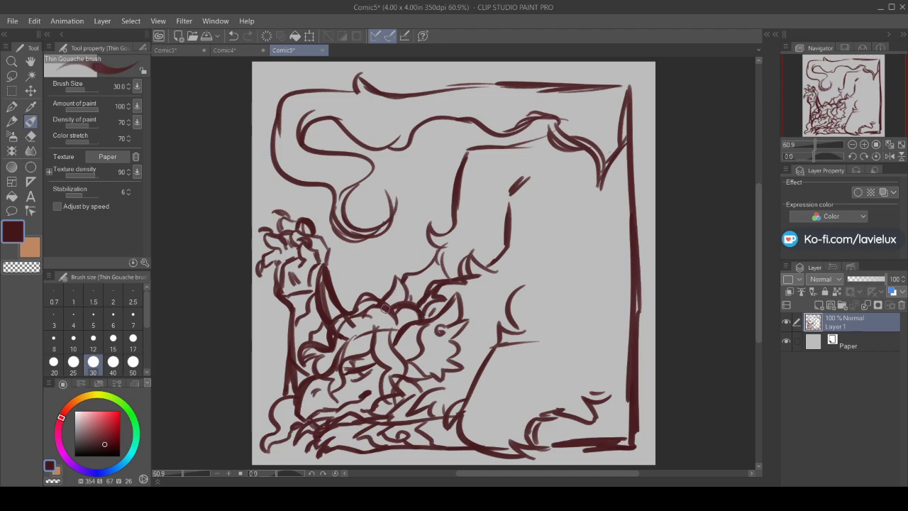
# Thicken the tall horn with a second curve, add fur around the ear and cheek, and strengthen the upright outline above the back
pyautogui.moveTo(340, 262)
pyautogui.mouseDown()
pyautogui.moveTo(321, 286)
pyautogui.moveTo(328, 277)
pyautogui.moveTo(324, 311)
pyautogui.moveTo(331, 266)
pyautogui.moveTo(344, 312)
pyautogui.mouseUp()
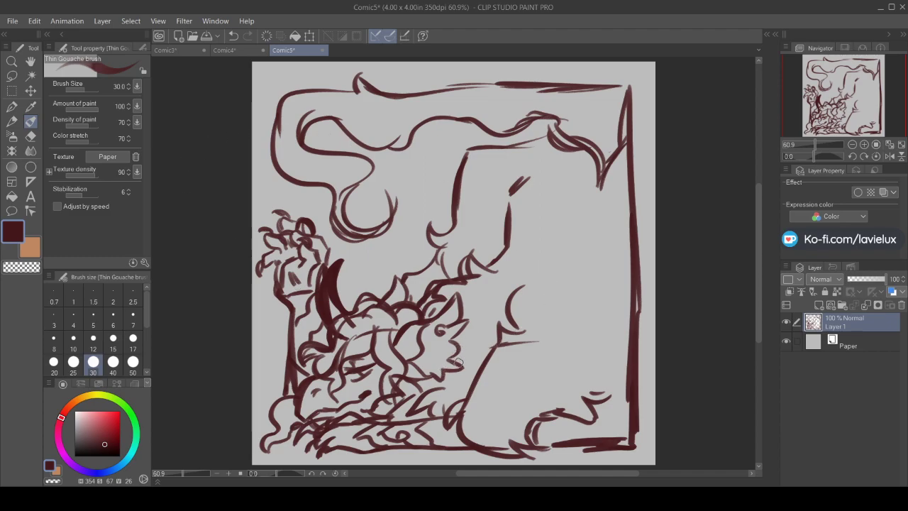
pyautogui.moveTo(428, 391); pyautogui.dragTo(455, 407)
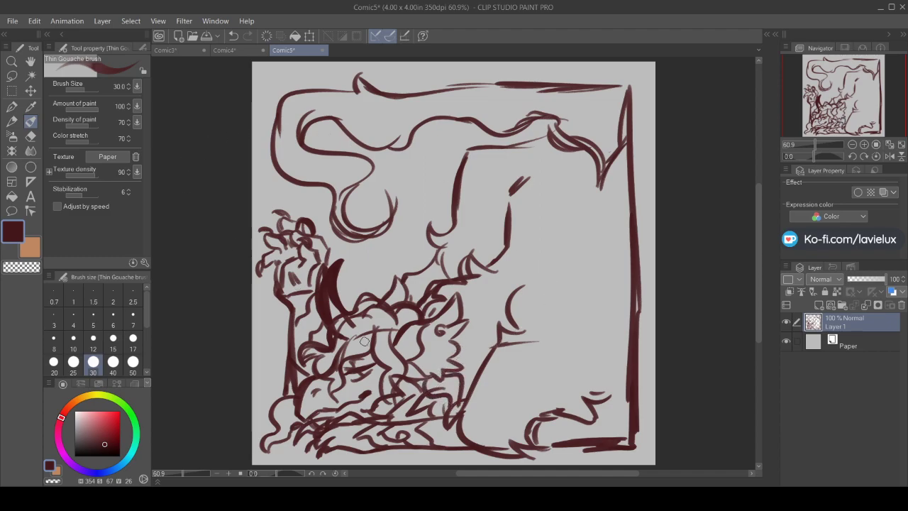
pyautogui.moveTo(439, 349)
pyautogui.mouseDown()
pyautogui.moveTo(416, 360)
pyautogui.moveTo(432, 368)
pyautogui.mouseUp()
pyautogui.moveTo(312, 422)
pyautogui.mouseDown()
pyautogui.moveTo(297, 405)
pyautogui.moveTo(304, 384)
pyautogui.moveTo(331, 374)
pyautogui.mouseUp()
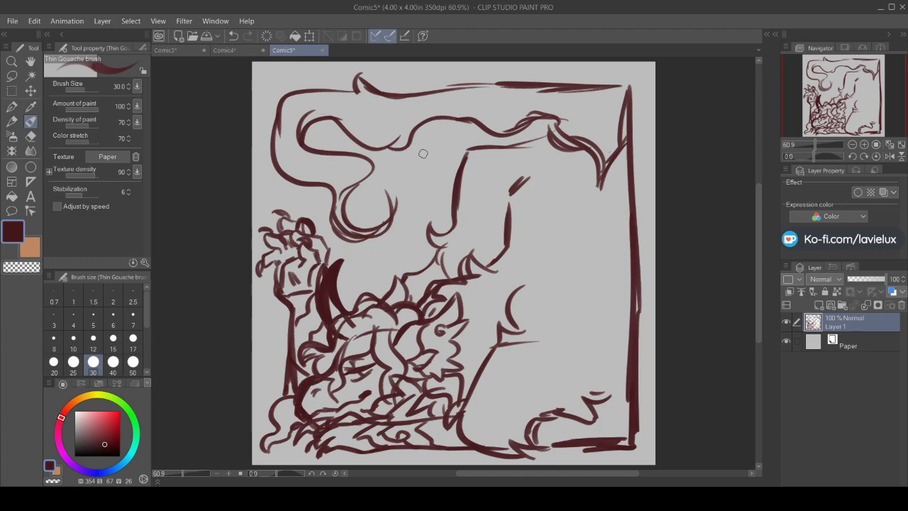
pyautogui.moveTo(424, 269); pyautogui.dragTo(411, 283)
pyautogui.moveTo(532, 175)
pyautogui.mouseDown()
pyautogui.moveTo(502, 194)
pyautogui.moveTo(512, 241)
pyautogui.moveTo(498, 261)
pyautogui.mouseUp()
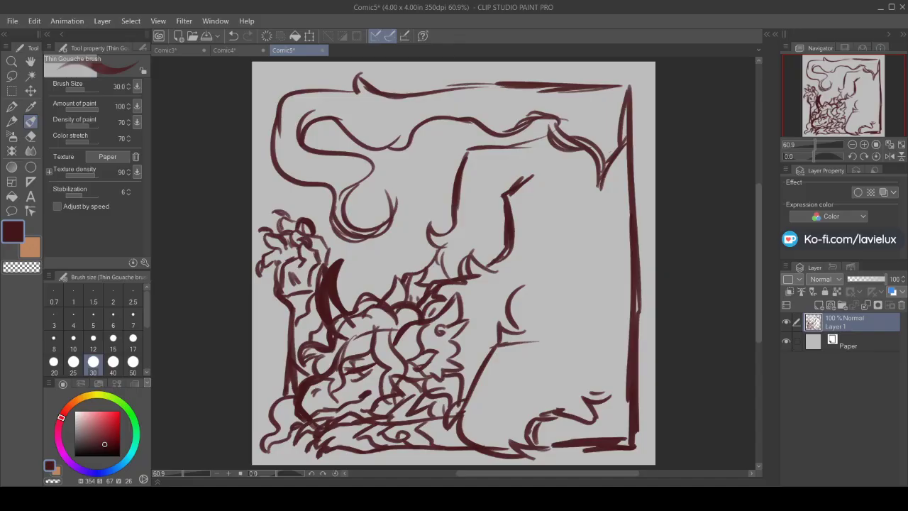
# Draw fluffy curls along the creature's back behind the ear, with small curved marks inside
pyautogui.moveTo(410, 302)
pyautogui.mouseDown()
pyautogui.moveTo(425, 264)
pyautogui.moveTo(486, 260)
pyautogui.moveTo(525, 296)
pyautogui.moveTo(527, 326)
pyautogui.moveTo(506, 335)
pyautogui.mouseUp()
pyautogui.moveTo(481, 297); pyautogui.dragTo(476, 306)
pyautogui.moveTo(482, 325); pyautogui.dragTo(476, 337)
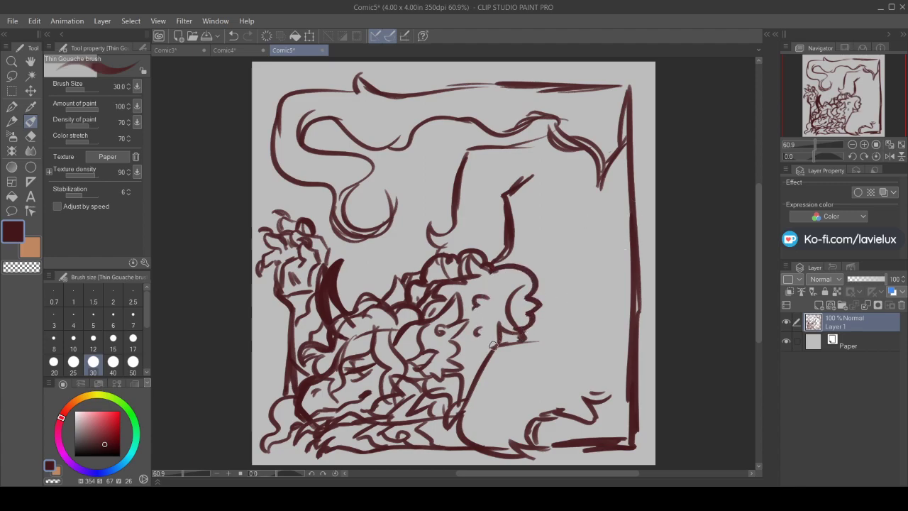
# Fill dark thick stripes on the tufted form at the lower border, and add flowing accent strokes inside the upper wavy shape
pyautogui.moveTo(536, 420)
pyautogui.mouseDown()
pyautogui.moveTo(572, 449)
pyautogui.moveTo(560, 437)
pyautogui.mouseUp()
pyautogui.moveTo(558, 433); pyautogui.dragTo(578, 450)
pyautogui.moveTo(538, 417); pyautogui.dragTo(558, 444)
pyautogui.moveTo(547, 438); pyautogui.dragTo(557, 445)
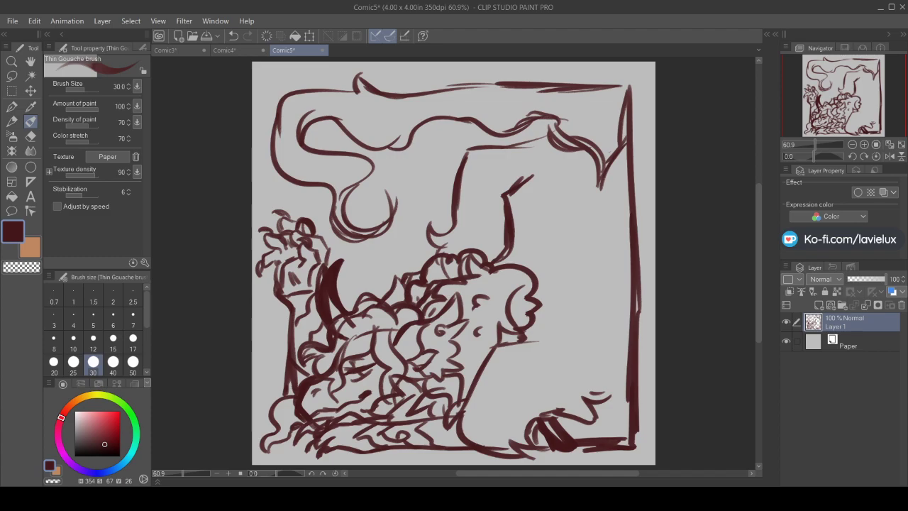
pyautogui.moveTo(339, 122)
pyautogui.mouseDown()
pyautogui.moveTo(392, 128)
pyautogui.moveTo(436, 109)
pyautogui.moveTo(410, 107)
pyautogui.mouseUp()
pyautogui.moveTo(327, 188); pyautogui.dragTo(294, 145)
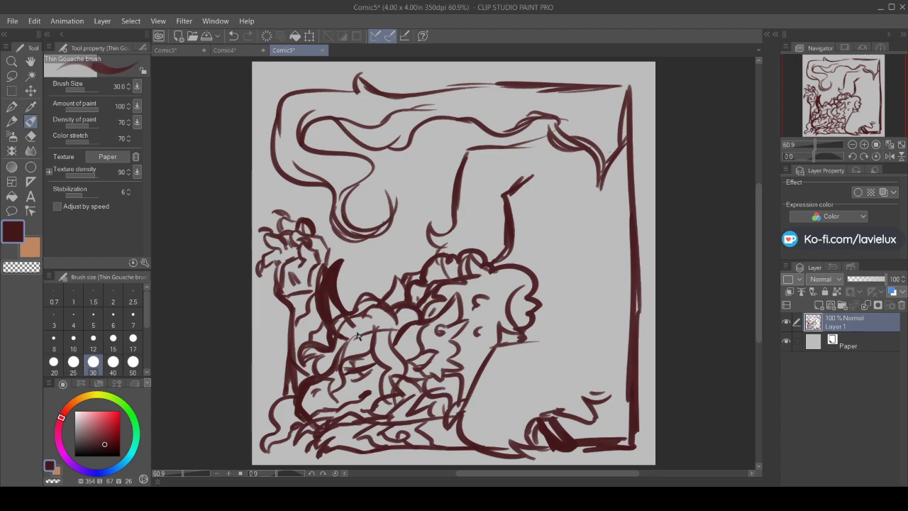
# Save the Comic4 sketch as "benjamin icon" and the Comic3 sketch as "hue icon"
pyautogui.click(224, 50)
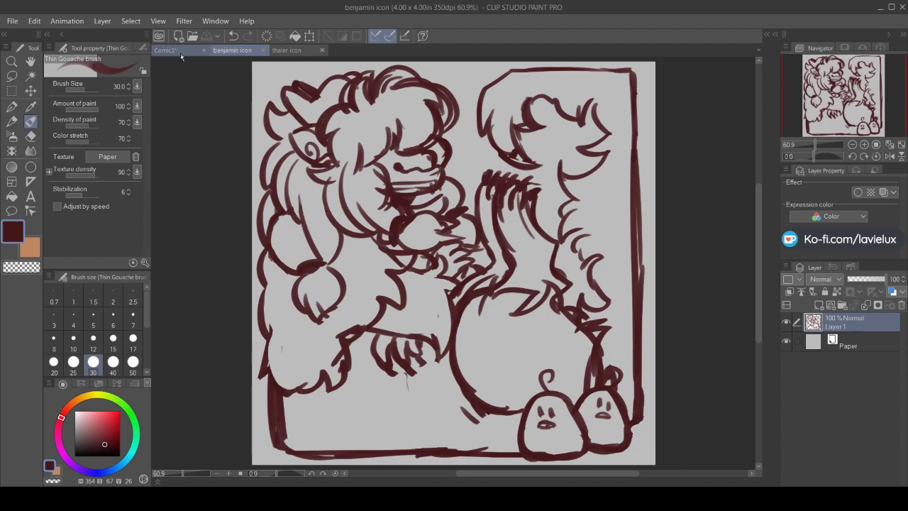
pyautogui.click(175, 52)
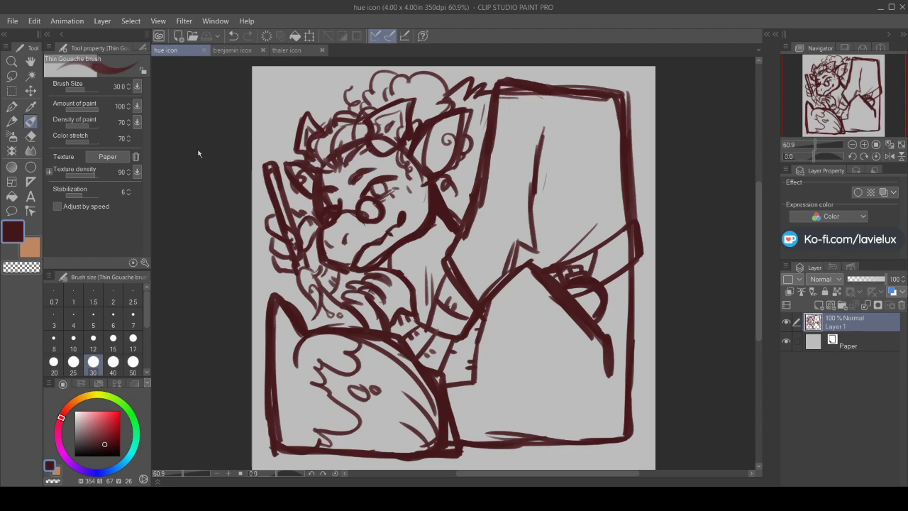
# Close the hue icon and benjamin icon documents, and save the thaler icon sketch as a PNG file
pyautogui.click(205, 50)
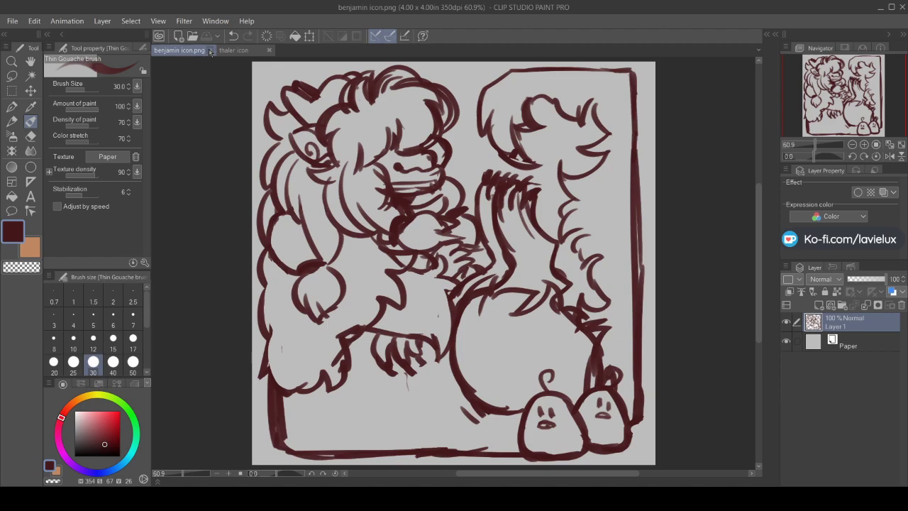
pyautogui.click(210, 50)
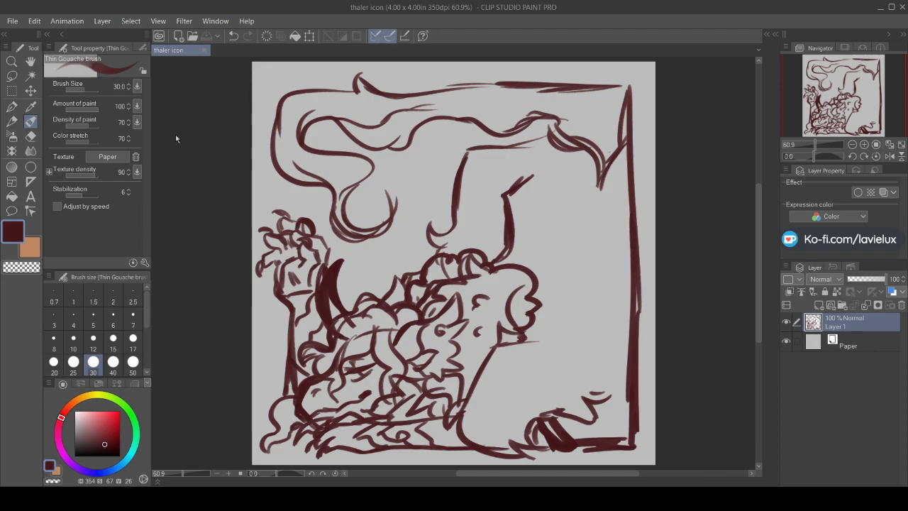
pyautogui.hotkey('ctrl', 's')
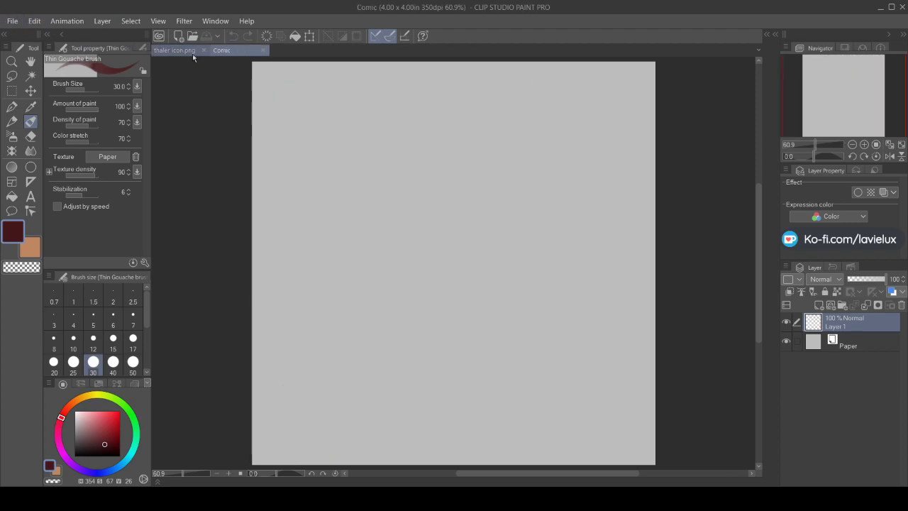
# Draw the lower and left edges of a rough square frame on the Comic canvas in dark red gouache lines
pyautogui.click(190, 54)
pyautogui.click(221, 51)
pyautogui.moveTo(556, 442); pyautogui.dragTo(372, 442)
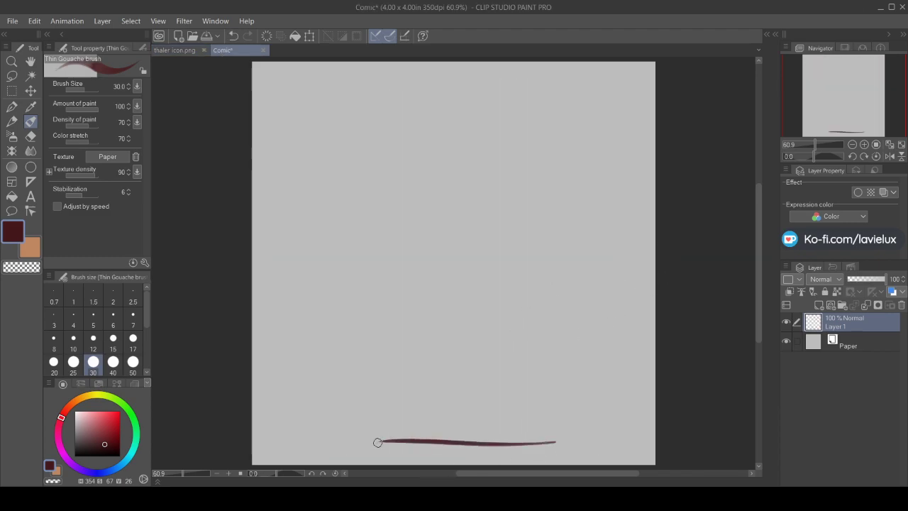
pyautogui.moveTo(468, 440); pyautogui.dragTo(287, 444)
pyautogui.moveTo(272, 183); pyautogui.dragTo(285, 383)
pyautogui.moveTo(271, 260); pyautogui.dragTo(288, 440)
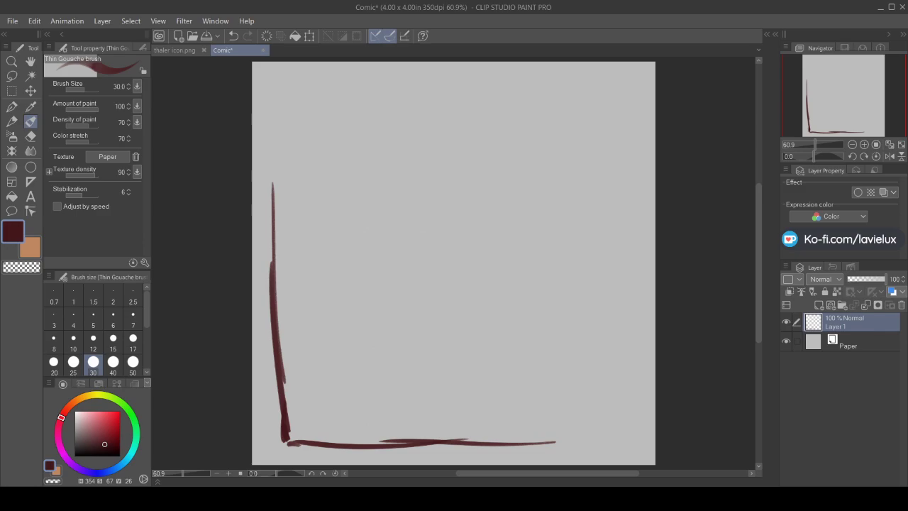
# Extend the frame along the top and upper right side, and draw a curling tail and a tufted inner border line inside it
pyautogui.moveTo(270, 91); pyautogui.dragTo(272, 204)
pyautogui.moveTo(272, 171)
pyautogui.mouseDown()
pyautogui.moveTo(279, 89)
pyautogui.moveTo(396, 81)
pyautogui.moveTo(519, 84)
pyautogui.moveTo(629, 169)
pyautogui.mouseUp()
pyautogui.moveTo(608, 86)
pyautogui.mouseDown()
pyautogui.moveTo(629, 126)
pyautogui.moveTo(622, 101)
pyautogui.moveTo(616, 155)
pyautogui.mouseUp()
pyautogui.moveTo(569, 101)
pyautogui.mouseDown()
pyautogui.moveTo(575, 122)
pyautogui.moveTo(541, 166)
pyautogui.moveTo(585, 139)
pyautogui.moveTo(619, 222)
pyautogui.moveTo(587, 230)
pyautogui.mouseUp()
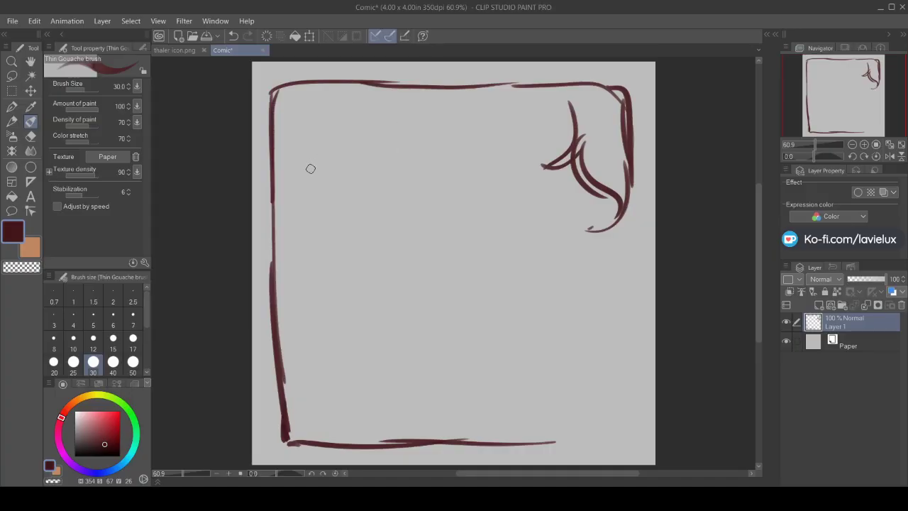
pyautogui.moveTo(317, 215)
pyautogui.mouseDown()
pyautogui.moveTo(331, 186)
pyautogui.moveTo(330, 176)
pyautogui.moveTo(313, 187)
pyautogui.moveTo(321, 139)
pyautogui.moveTo(311, 169)
pyautogui.moveTo(294, 120)
pyautogui.moveTo(294, 151)
pyautogui.moveTo(320, 101)
pyautogui.moveTo(294, 113)
pyautogui.moveTo(357, 99)
pyautogui.moveTo(500, 102)
pyautogui.moveTo(516, 132)
pyautogui.moveTo(518, 108)
pyautogui.moveTo(572, 102)
pyautogui.mouseUp()
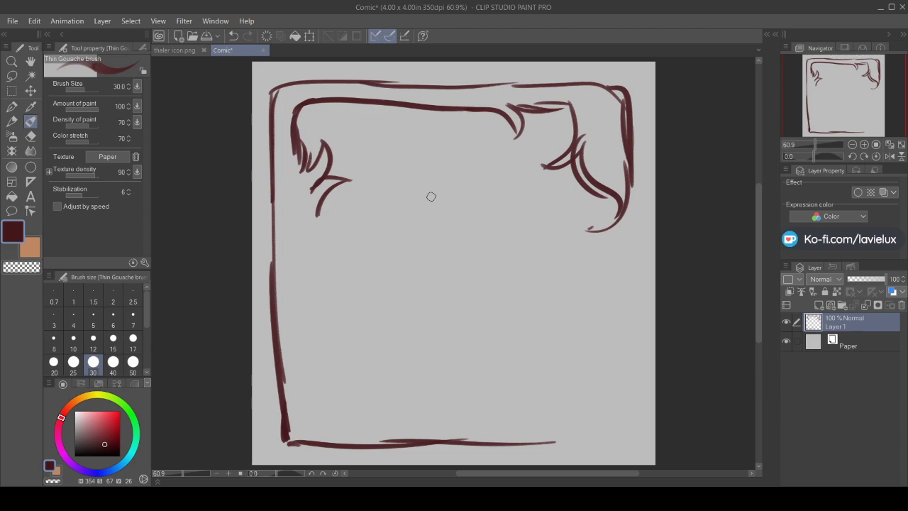
# Draw the creature's raised legs with splayed toes below the inner border, and thicken the leg and hip contours
pyautogui.moveTo(351, 307)
pyautogui.mouseDown()
pyautogui.moveTo(414, 302)
pyautogui.moveTo(424, 272)
pyautogui.moveTo(416, 223)
pyautogui.moveTo(413, 231)
pyautogui.moveTo(436, 211)
pyautogui.moveTo(456, 152)
pyautogui.moveTo(454, 168)
pyautogui.moveTo(397, 183)
pyautogui.moveTo(391, 213)
pyautogui.moveTo(323, 206)
pyautogui.moveTo(291, 239)
pyautogui.mouseUp()
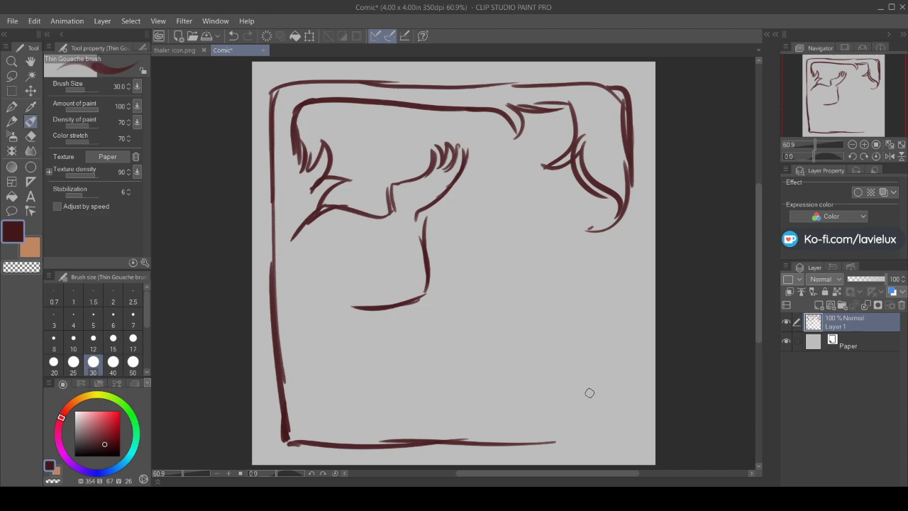
pyautogui.moveTo(564, 436)
pyautogui.mouseDown()
pyautogui.moveTo(580, 436)
pyautogui.moveTo(587, 425)
pyautogui.mouseUp()
pyautogui.moveTo(358, 308); pyautogui.dragTo(342, 313)
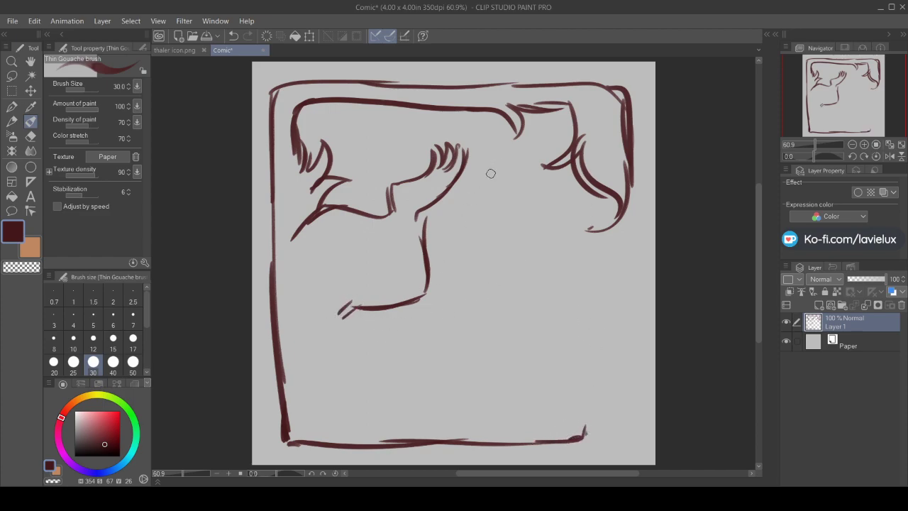
pyautogui.moveTo(444, 191)
pyautogui.mouseDown()
pyautogui.moveTo(485, 173)
pyautogui.moveTo(492, 179)
pyautogui.moveTo(428, 226)
pyautogui.moveTo(422, 292)
pyautogui.moveTo(399, 301)
pyautogui.mouseUp()
pyautogui.moveTo(388, 184)
pyautogui.mouseDown()
pyautogui.moveTo(360, 219)
pyautogui.moveTo(375, 222)
pyautogui.moveTo(323, 206)
pyautogui.mouseUp()
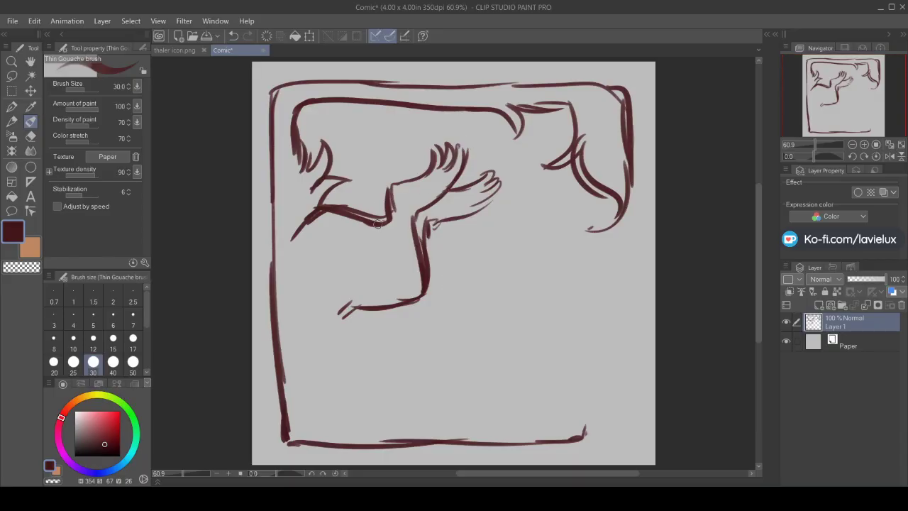
pyautogui.moveTo(392, 213)
pyautogui.mouseDown()
pyautogui.moveTo(374, 239)
pyautogui.moveTo(407, 273)
pyautogui.moveTo(420, 293)
pyautogui.mouseUp()
pyautogui.moveTo(384, 238)
pyautogui.mouseDown()
pyautogui.moveTo(319, 210)
pyautogui.moveTo(292, 237)
pyautogui.mouseUp()
# Thicken the frame's left edge down to the lower left corner, with a small pointed notch partway along it
pyautogui.moveTo(270, 189); pyautogui.dragTo(271, 248)
pyautogui.moveTo(257, 204)
pyautogui.mouseDown()
pyautogui.moveTo(272, 237)
pyautogui.moveTo(275, 222)
pyautogui.moveTo(276, 321)
pyautogui.mouseUp()
pyautogui.moveTo(271, 251); pyautogui.dragTo(278, 422)
pyautogui.moveTo(271, 388)
pyautogui.mouseDown()
pyautogui.moveTo(289, 445)
pyautogui.moveTo(339, 443)
pyautogui.mouseUp()
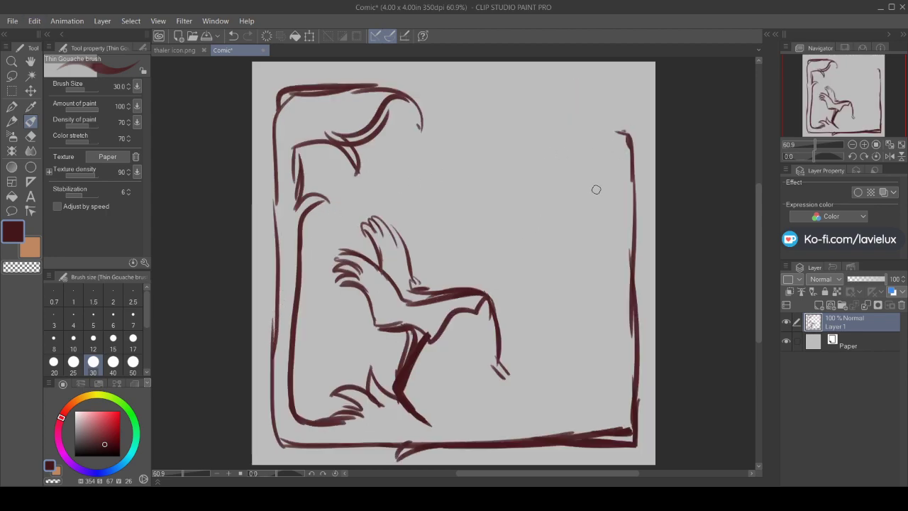
# Sketch the creature's bent arm and drooping hand above the knee, with angular lines leading toward the torso
pyautogui.moveTo(599, 201)
pyautogui.mouseDown()
pyautogui.moveTo(553, 198)
pyautogui.moveTo(521, 213)
pyautogui.moveTo(503, 270)
pyautogui.mouseUp()
pyautogui.moveTo(533, 218)
pyautogui.mouseDown()
pyautogui.moveTo(510, 267)
pyautogui.moveTo(470, 260)
pyautogui.moveTo(454, 229)
pyautogui.moveTo(424, 254)
pyautogui.moveTo(426, 274)
pyautogui.moveTo(452, 250)
pyautogui.moveTo(431, 273)
pyautogui.moveTo(472, 271)
pyautogui.moveTo(467, 254)
pyautogui.moveTo(483, 254)
pyautogui.moveTo(468, 225)
pyautogui.moveTo(529, 257)
pyautogui.mouseUp()
pyautogui.moveTo(454, 265)
pyautogui.mouseDown()
pyautogui.moveTo(471, 257)
pyautogui.moveTo(503, 278)
pyautogui.moveTo(516, 305)
pyautogui.moveTo(538, 290)
pyautogui.moveTo(497, 349)
pyautogui.mouseUp()
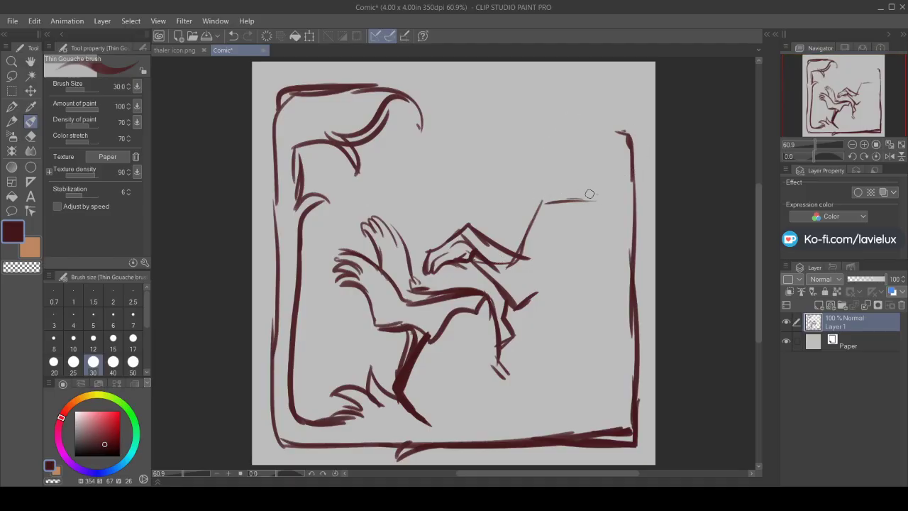
# Draw the shoulder line with jagged fur tufts down the chest and side, and add a small spiral mark below the shoulder
pyautogui.moveTo(591, 195)
pyautogui.mouseDown()
pyautogui.moveTo(530, 207)
pyautogui.moveTo(508, 237)
pyautogui.moveTo(526, 264)
pyautogui.moveTo(521, 284)
pyautogui.moveTo(532, 278)
pyautogui.mouseUp()
pyautogui.moveTo(537, 259); pyautogui.dragTo(552, 302)
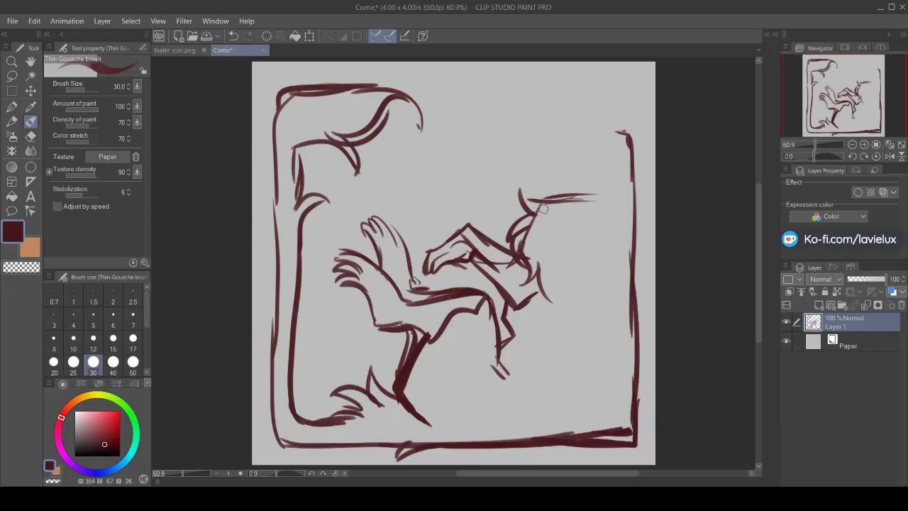
pyautogui.moveTo(557, 206); pyautogui.dragTo(566, 216)
pyautogui.moveTo(545, 293); pyautogui.dragTo(550, 310)
pyautogui.moveTo(574, 305); pyautogui.dragTo(596, 284)
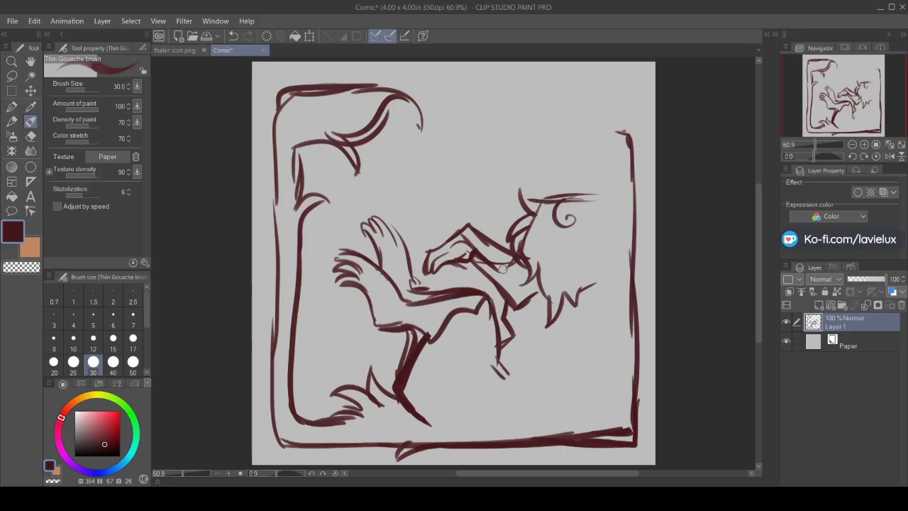
# Add dark folds to the upper arm, and accent the foot, leg and shoulder lines with heavier strokes
pyautogui.moveTo(516, 257)
pyautogui.mouseDown()
pyautogui.moveTo(513, 301)
pyautogui.moveTo(496, 252)
pyautogui.moveTo(495, 287)
pyautogui.mouseUp()
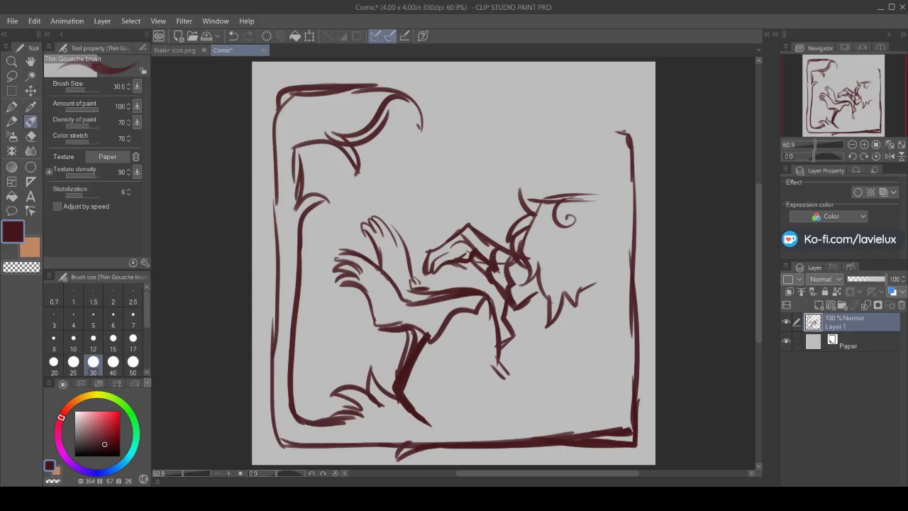
pyautogui.moveTo(380, 258); pyautogui.dragTo(391, 272)
pyautogui.moveTo(409, 303); pyautogui.dragTo(448, 293)
pyautogui.moveTo(553, 202)
pyautogui.mouseDown()
pyautogui.moveTo(581, 191)
pyautogui.moveTo(571, 203)
pyautogui.moveTo(603, 198)
pyautogui.mouseUp()
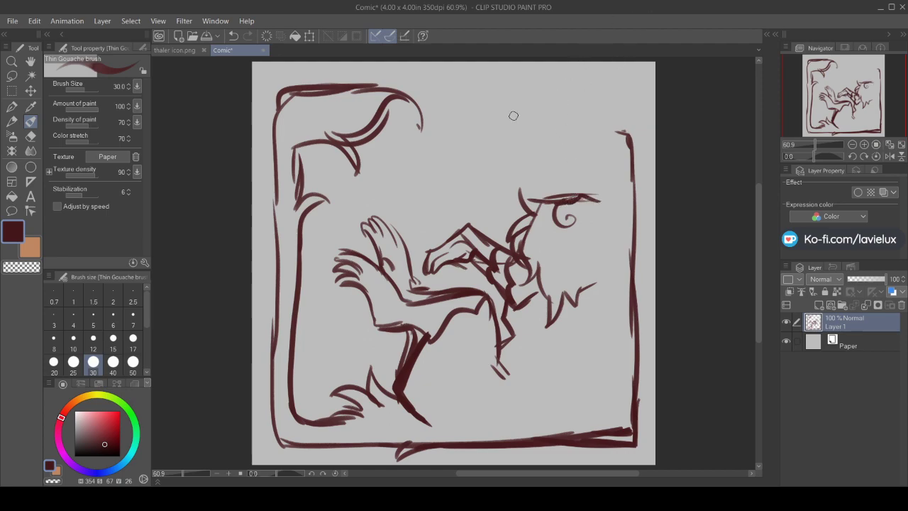
# Draw the creature's head profile above the arm, with forehead, rounded muzzle, brow and closed eye
pyautogui.moveTo(528, 93); pyautogui.dragTo(482, 141)
pyautogui.moveTo(488, 110)
pyautogui.mouseDown()
pyautogui.moveTo(481, 146)
pyautogui.moveTo(460, 177)
pyautogui.moveTo(455, 171)
pyautogui.moveTo(467, 186)
pyautogui.moveTo(484, 177)
pyautogui.mouseUp()
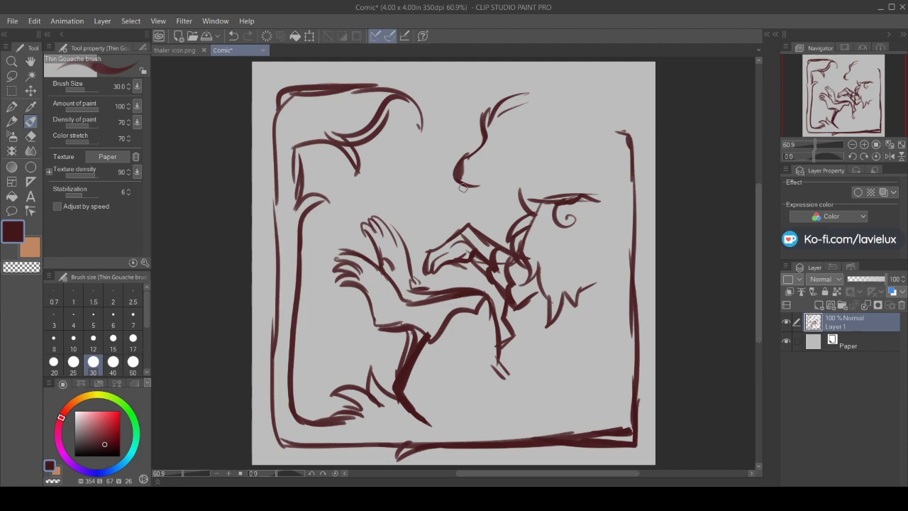
pyautogui.moveTo(454, 181)
pyautogui.mouseDown()
pyautogui.moveTo(486, 182)
pyautogui.moveTo(508, 166)
pyautogui.moveTo(468, 152)
pyautogui.moveTo(484, 142)
pyautogui.moveTo(455, 174)
pyautogui.moveTo(482, 140)
pyautogui.mouseUp()
pyautogui.moveTo(481, 135)
pyautogui.mouseDown()
pyautogui.moveTo(475, 147)
pyautogui.moveTo(493, 103)
pyautogui.moveTo(485, 156)
pyautogui.mouseUp()
pyautogui.moveTo(508, 116); pyautogui.dragTo(489, 129)
pyautogui.moveTo(511, 128); pyautogui.dragTo(493, 135)
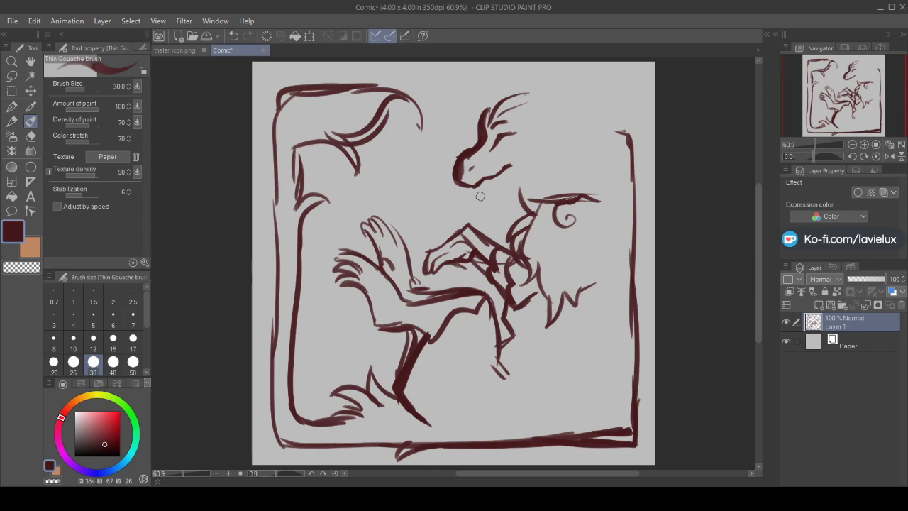
# Draw the open mouth, lower jaw and neck line, and add a pointed ear with curved inner markings
pyautogui.moveTo(501, 173)
pyautogui.mouseDown()
pyautogui.moveTo(479, 204)
pyautogui.moveTo(480, 190)
pyautogui.moveTo(504, 199)
pyautogui.moveTo(562, 145)
pyautogui.mouseUp()
pyautogui.moveTo(543, 177); pyautogui.dragTo(565, 142)
pyautogui.moveTo(533, 183); pyautogui.dragTo(541, 173)
pyautogui.moveTo(548, 106)
pyautogui.mouseDown()
pyautogui.moveTo(543, 117)
pyautogui.moveTo(562, 91)
pyautogui.moveTo(588, 83)
pyautogui.moveTo(580, 123)
pyautogui.moveTo(566, 138)
pyautogui.mouseUp()
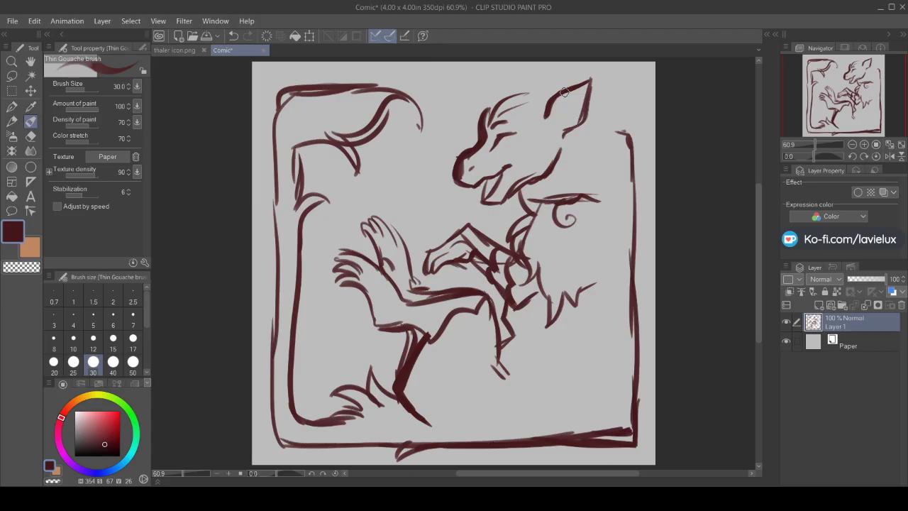
pyautogui.moveTo(565, 92)
pyautogui.mouseDown()
pyautogui.moveTo(559, 128)
pyautogui.moveTo(579, 117)
pyautogui.moveTo(564, 108)
pyautogui.moveTo(580, 97)
pyautogui.moveTo(586, 103)
pyautogui.moveTo(564, 92)
pyautogui.moveTo(561, 101)
pyautogui.moveTo(572, 86)
pyautogui.moveTo(563, 90)
pyautogui.moveTo(594, 72)
pyautogui.moveTo(568, 135)
pyautogui.mouseUp()
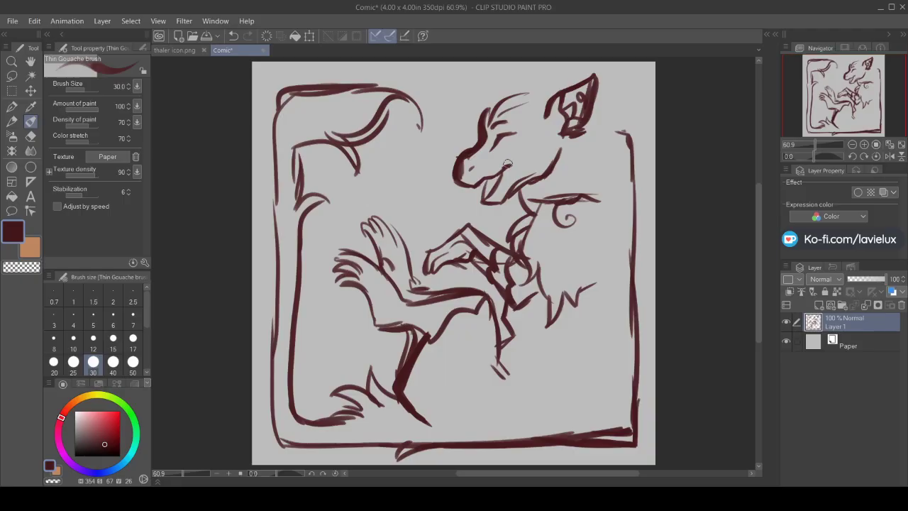
# Thicken the frame's right edge and lower right corner, and darken the contours of the mouth and jaw
pyautogui.moveTo(631, 199); pyautogui.dragTo(636, 364)
pyautogui.moveTo(637, 318)
pyautogui.mouseDown()
pyautogui.moveTo(630, 432)
pyautogui.moveTo(582, 436)
pyautogui.moveTo(636, 437)
pyautogui.moveTo(416, 453)
pyautogui.mouseUp()
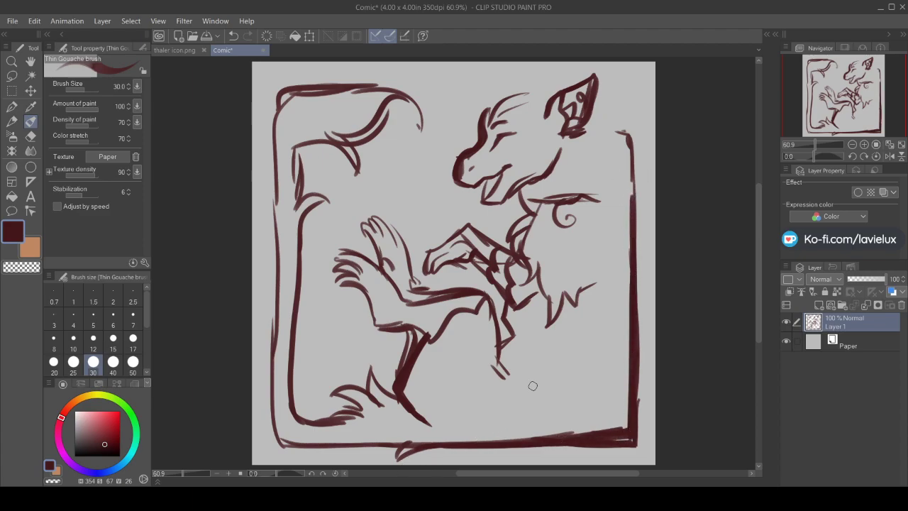
pyautogui.moveTo(501, 171)
pyautogui.mouseDown()
pyautogui.moveTo(484, 178)
pyautogui.moveTo(485, 198)
pyautogui.moveTo(504, 203)
pyautogui.moveTo(517, 183)
pyautogui.moveTo(551, 176)
pyautogui.mouseUp()
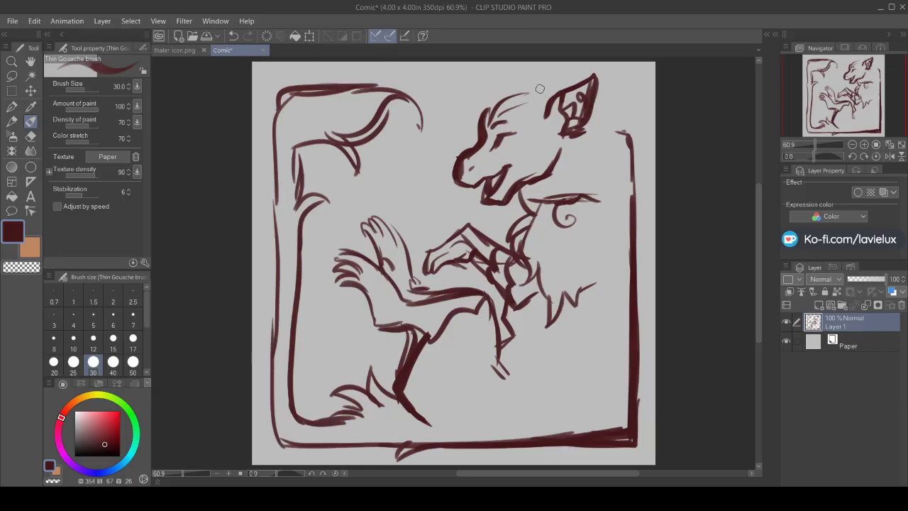
pyautogui.moveTo(543, 85)
pyautogui.mouseDown()
pyautogui.moveTo(505, 136)
pyautogui.moveTo(541, 164)
pyautogui.mouseUp()
pyautogui.moveTo(528, 132); pyautogui.dragTo(552, 163)
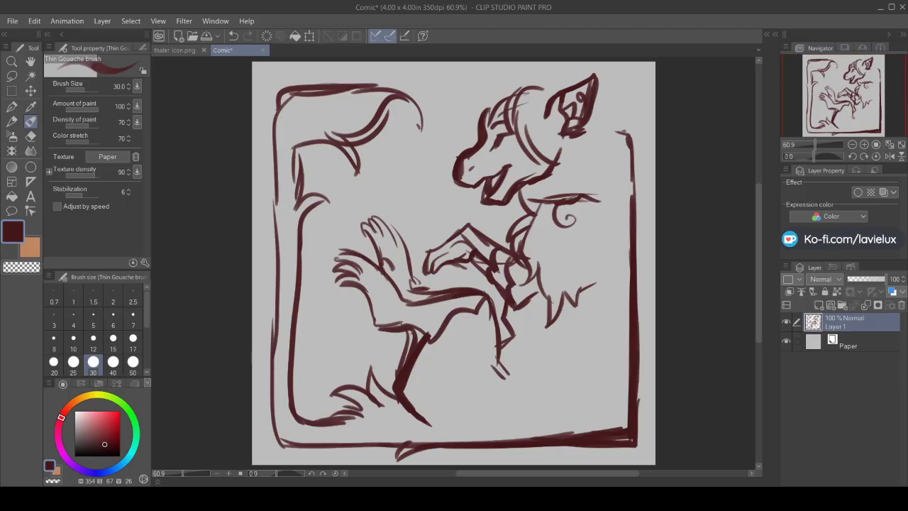
pyautogui.hotkey('ctrl', 'z')
pyautogui.hotkey('ctrl', 'z')
# Draw hair strands down the cheek and up to the ear, and add a spiky forelock in front of the forehead
pyautogui.moveTo(513, 110)
pyautogui.mouseDown()
pyautogui.moveTo(508, 151)
pyautogui.moveTo(540, 145)
pyautogui.moveTo(526, 137)
pyautogui.moveTo(555, 182)
pyautogui.mouseUp()
pyautogui.moveTo(551, 132); pyautogui.dragTo(565, 188)
pyautogui.moveTo(561, 148); pyautogui.dragTo(549, 109)
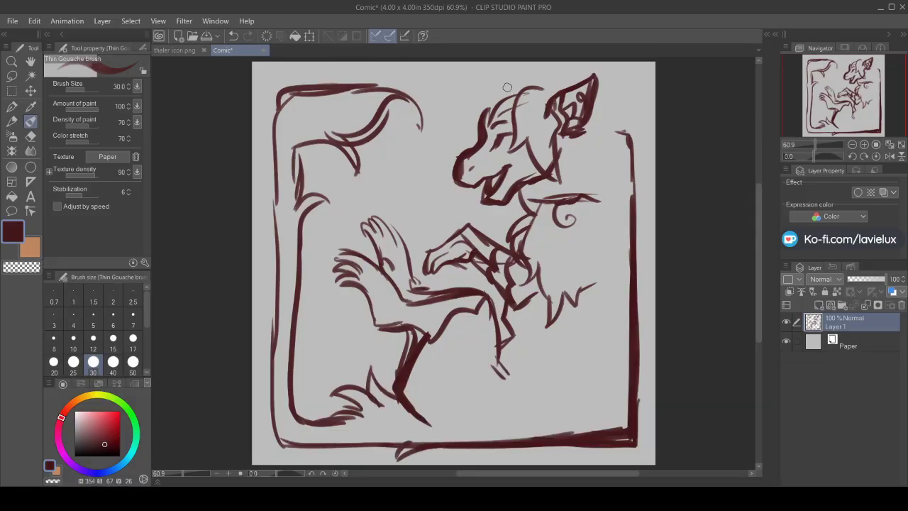
pyautogui.moveTo(508, 87); pyautogui.dragTo(506, 98)
pyautogui.moveTo(453, 120); pyautogui.dragTo(468, 126)
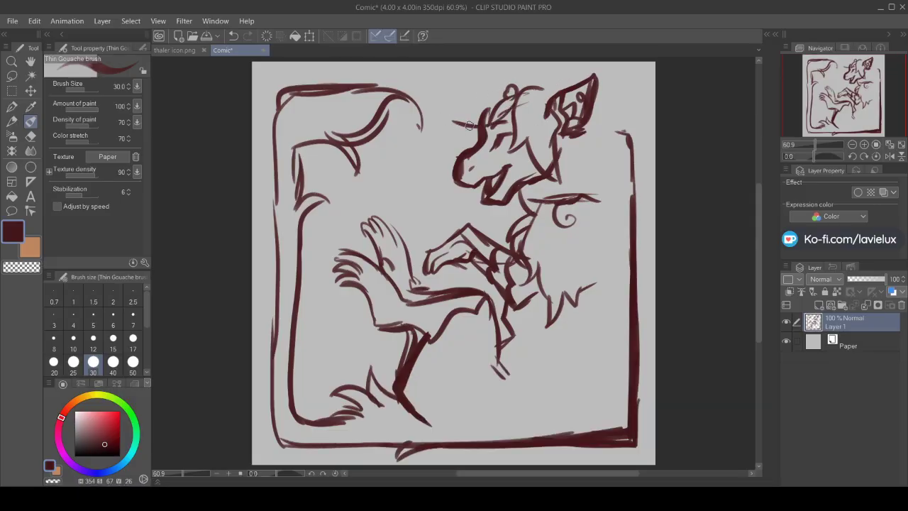
pyautogui.moveTo(497, 75)
pyautogui.mouseDown()
pyautogui.moveTo(448, 92)
pyautogui.moveTo(471, 104)
pyautogui.moveTo(443, 135)
pyautogui.moveTo(492, 113)
pyautogui.moveTo(471, 130)
pyautogui.mouseUp()
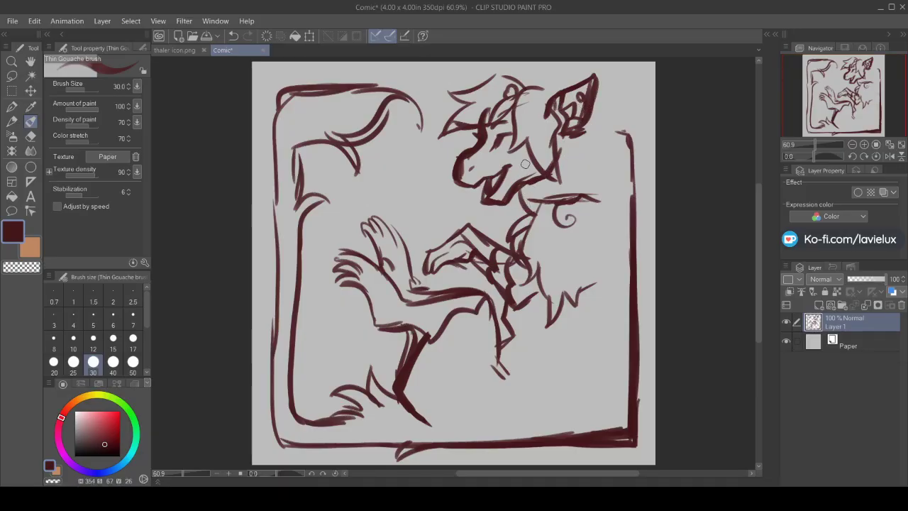
# Surround the head and ear with a spiky mane from crown to neck, and thicken the frame edge beside it
pyautogui.moveTo(529, 163)
pyautogui.mouseDown()
pyautogui.moveTo(509, 180)
pyautogui.moveTo(544, 206)
pyautogui.mouseUp()
pyautogui.moveTo(578, 135)
pyautogui.mouseDown()
pyautogui.moveTo(569, 180)
pyautogui.moveTo(509, 202)
pyautogui.mouseUp()
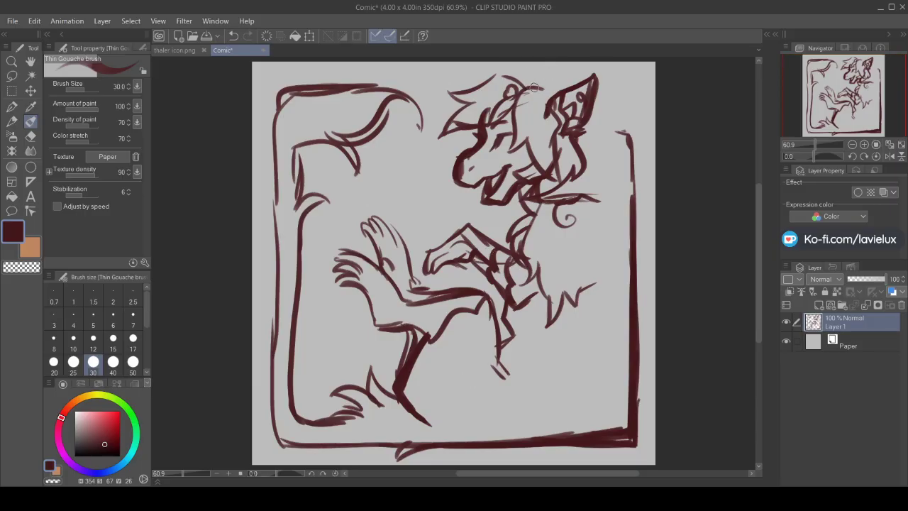
pyautogui.moveTo(530, 85)
pyautogui.mouseDown()
pyautogui.moveTo(557, 115)
pyautogui.moveTo(566, 65)
pyautogui.moveTo(579, 70)
pyautogui.moveTo(561, 98)
pyautogui.moveTo(546, 70)
pyautogui.mouseUp()
pyautogui.moveTo(593, 98)
pyautogui.mouseDown()
pyautogui.moveTo(617, 77)
pyautogui.moveTo(594, 114)
pyautogui.moveTo(628, 136)
pyautogui.mouseUp()
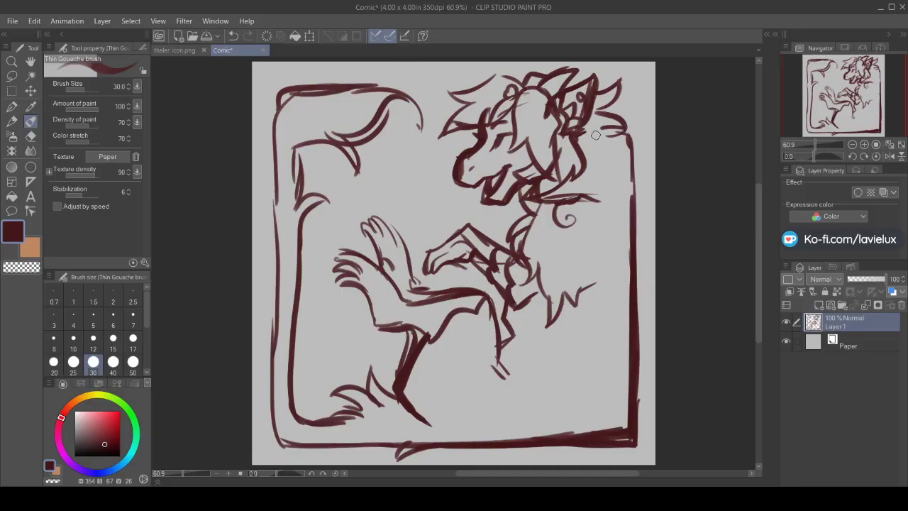
pyautogui.moveTo(571, 129)
pyautogui.mouseDown()
pyautogui.moveTo(603, 145)
pyautogui.moveTo(579, 190)
pyautogui.mouseUp()
pyautogui.moveTo(627, 139); pyautogui.dragTo(637, 228)
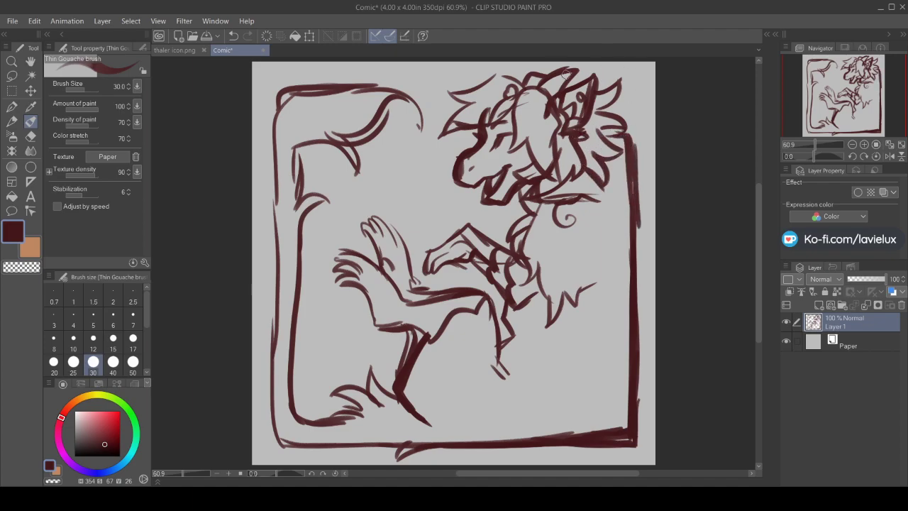
pyautogui.moveTo(543, 68); pyautogui.dragTo(525, 76)
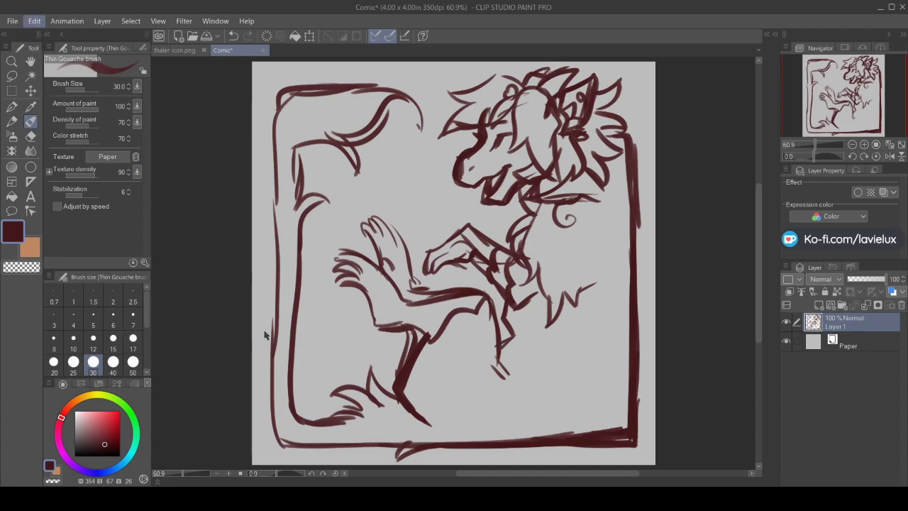
# Rotate the canvas 90° clockwise, and fill out the creature's pointed forelock and facial details with thick strokes
pyautogui.hotkey('ctrl', 'shift', 'f')
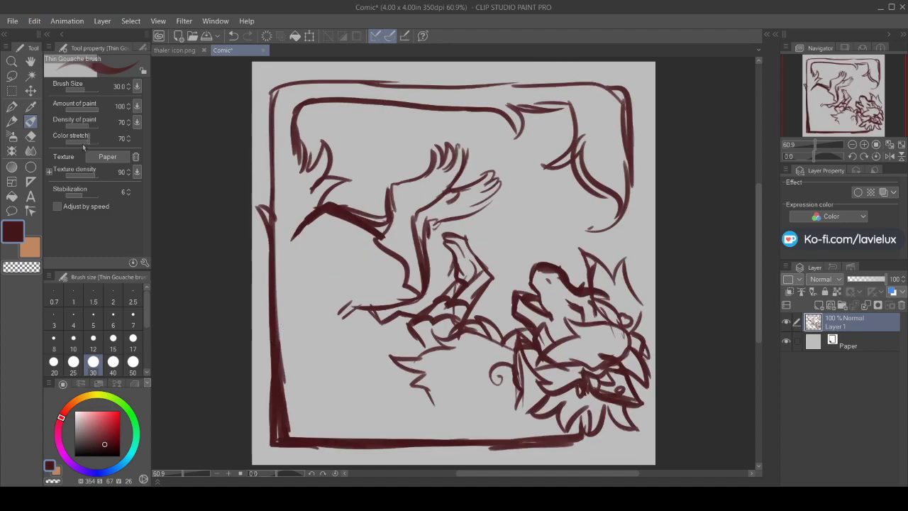
pyautogui.moveTo(631, 335)
pyautogui.mouseDown()
pyautogui.moveTo(627, 314)
pyautogui.moveTo(643, 316)
pyautogui.moveTo(633, 286)
pyautogui.moveTo(628, 292)
pyautogui.moveTo(633, 258)
pyautogui.moveTo(617, 285)
pyautogui.moveTo(596, 289)
pyautogui.moveTo(587, 263)
pyautogui.moveTo(590, 292)
pyautogui.moveTo(611, 317)
pyautogui.moveTo(594, 303)
pyautogui.moveTo(620, 321)
pyautogui.mouseUp()
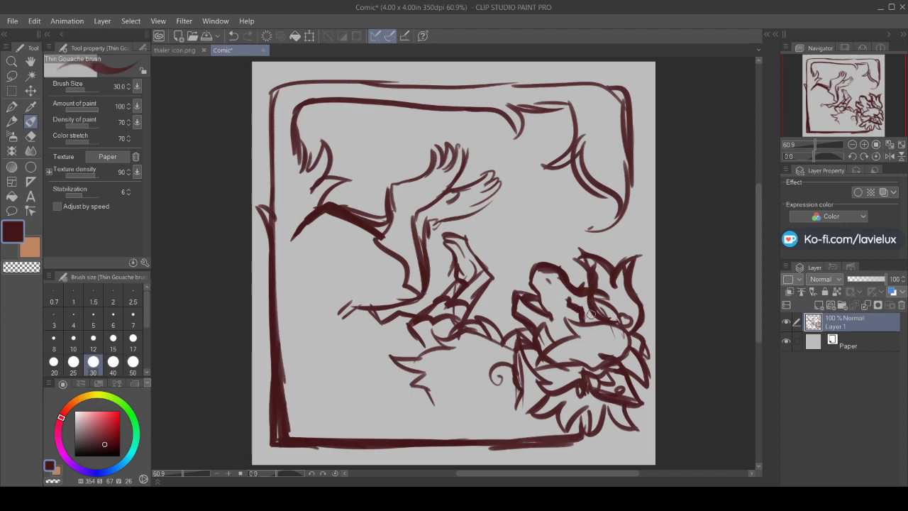
pyautogui.moveTo(594, 307); pyautogui.dragTo(594, 324)
# Draw the second arm with its hand hanging beside the muzzle, and add pointed claws to the toes of both feet
pyautogui.moveTo(501, 228)
pyautogui.mouseDown()
pyautogui.moveTo(531, 252)
pyautogui.moveTo(534, 259)
pyautogui.moveTo(507, 263)
pyautogui.moveTo(518, 277)
pyautogui.moveTo(529, 255)
pyautogui.moveTo(526, 279)
pyautogui.moveTo(528, 262)
pyautogui.moveTo(539, 270)
pyautogui.mouseUp()
pyautogui.moveTo(494, 225)
pyautogui.mouseDown()
pyautogui.moveTo(477, 242)
pyautogui.moveTo(483, 282)
pyautogui.moveTo(498, 256)
pyautogui.moveTo(456, 260)
pyautogui.moveTo(473, 258)
pyautogui.moveTo(483, 239)
pyautogui.moveTo(425, 301)
pyautogui.moveTo(492, 309)
pyautogui.moveTo(482, 293)
pyautogui.moveTo(504, 307)
pyautogui.moveTo(503, 290)
pyautogui.moveTo(503, 317)
pyautogui.mouseUp()
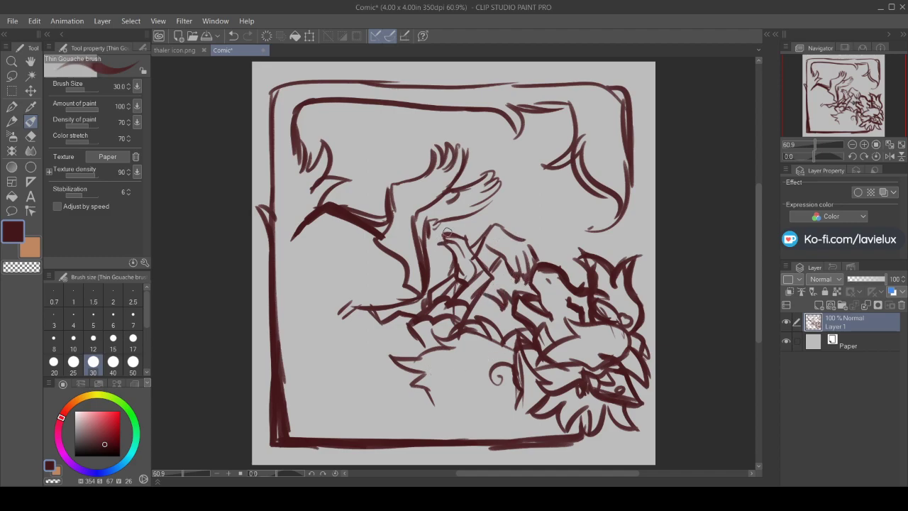
pyautogui.moveTo(437, 147)
pyautogui.mouseDown()
pyautogui.moveTo(436, 135)
pyautogui.moveTo(502, 176)
pyautogui.moveTo(500, 190)
pyautogui.mouseUp()
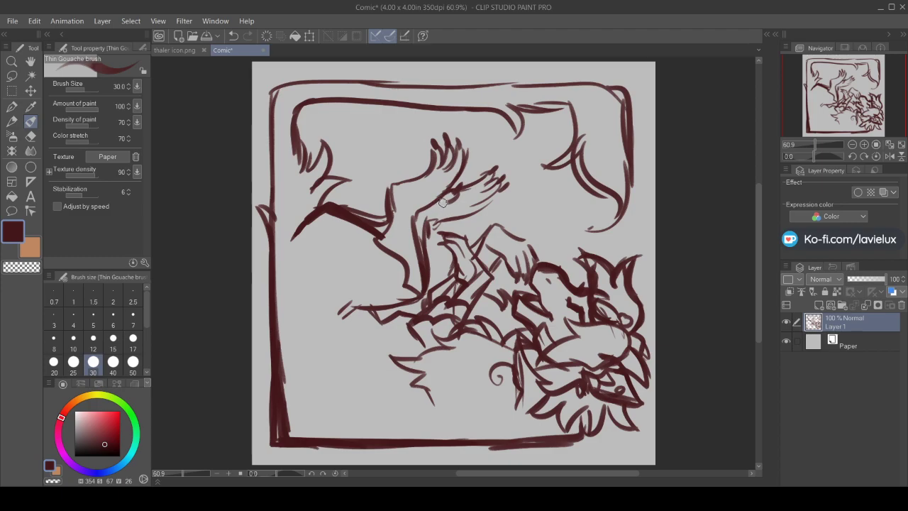
# Draw a jagged tuft breaking the lower border beside the mane, and erase the leftover border beneath it
pyautogui.moveTo(525, 417)
pyautogui.mouseDown()
pyautogui.moveTo(505, 444)
pyautogui.moveTo(514, 435)
pyautogui.moveTo(547, 439)
pyautogui.mouseUp()
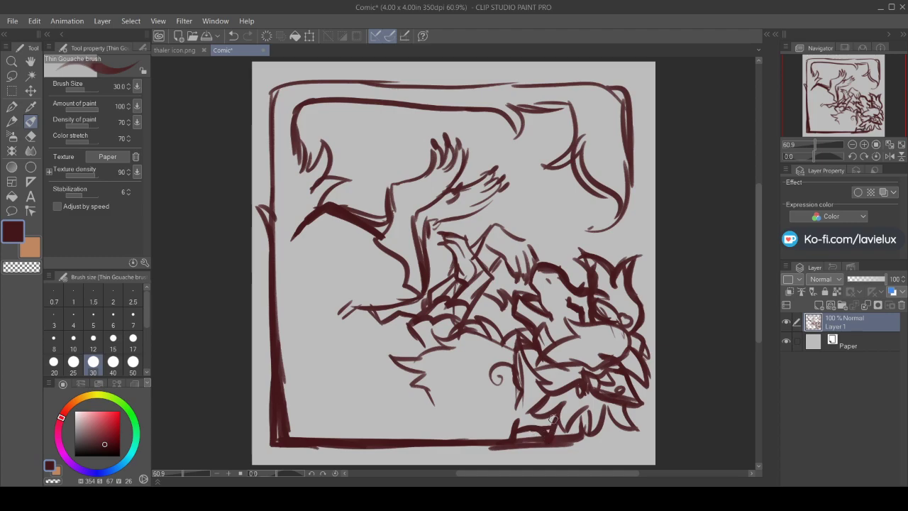
pyautogui.click(30, 136)
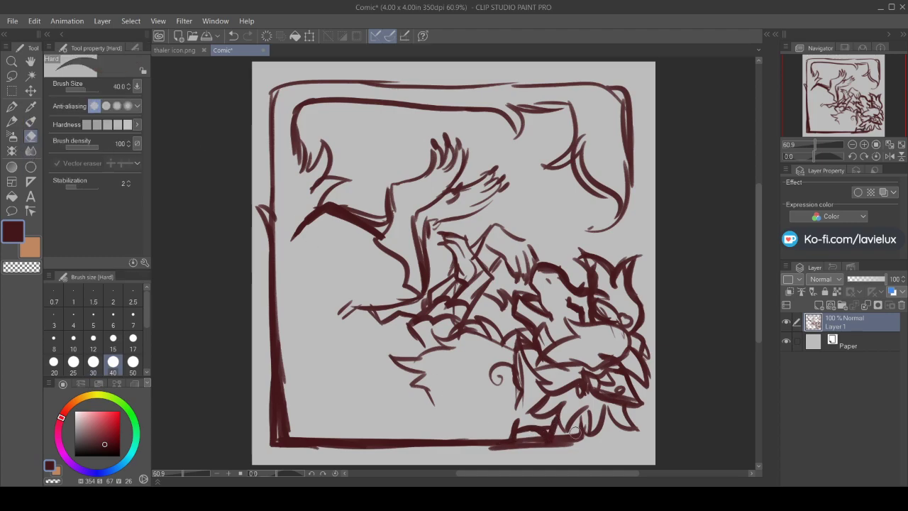
pyautogui.moveTo(578, 433)
pyautogui.mouseDown()
pyautogui.moveTo(487, 447)
pyautogui.moveTo(513, 453)
pyautogui.mouseUp()
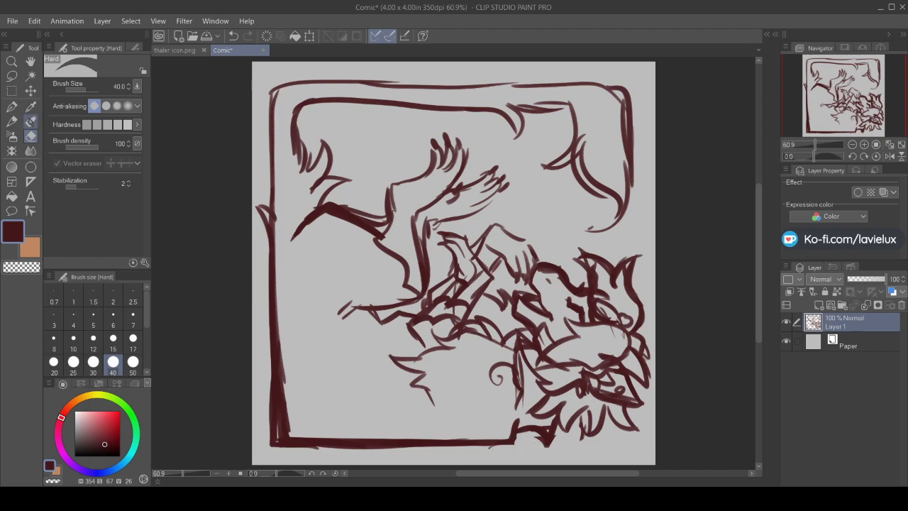
# Darken the nostril on the creature's muzzle with the Thin Gouache brush
pyautogui.click(31, 121)
pyautogui.moveTo(546, 278); pyautogui.dragTo(542, 281)
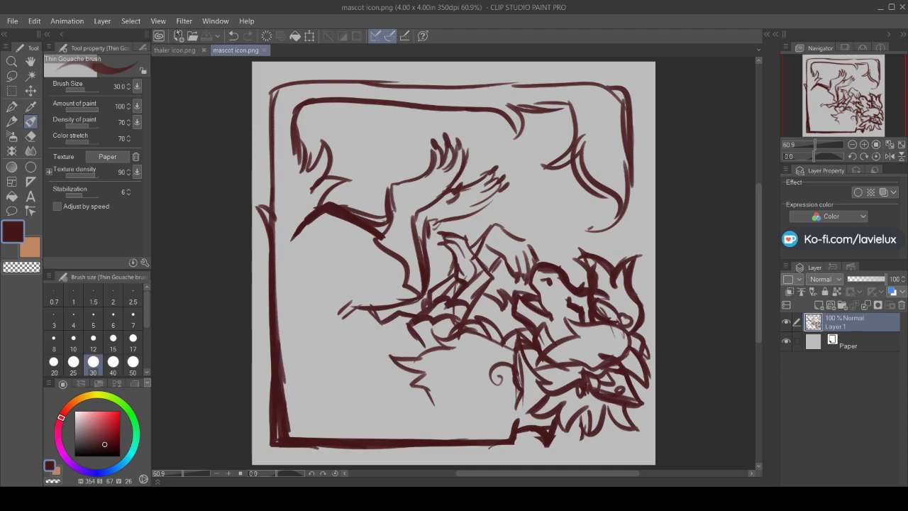
# Close the mascot icon and thaler icon files
pyautogui.click(203, 51)
pyautogui.click(205, 51)
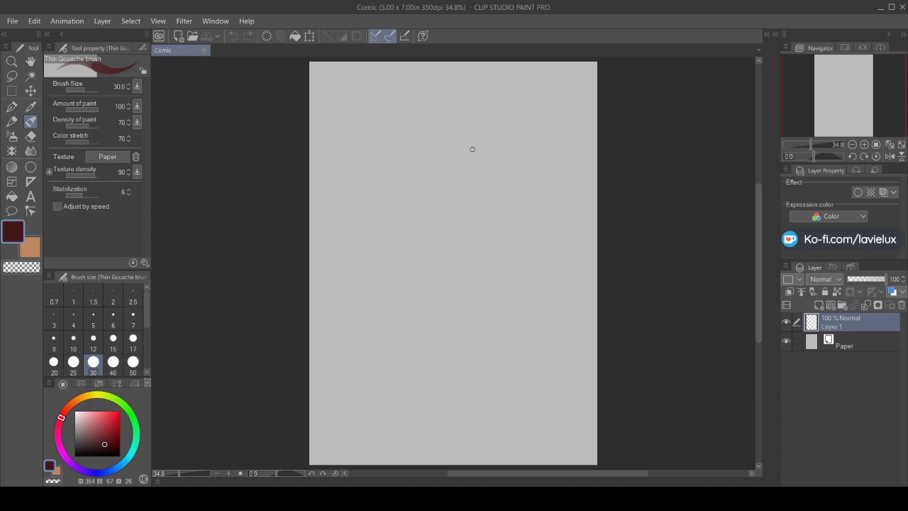
# Set the Thin Gouache brush size to 40, and sketch a round cat head with two pointed ears in the upper part of the page
pyautogui.click(113, 362)
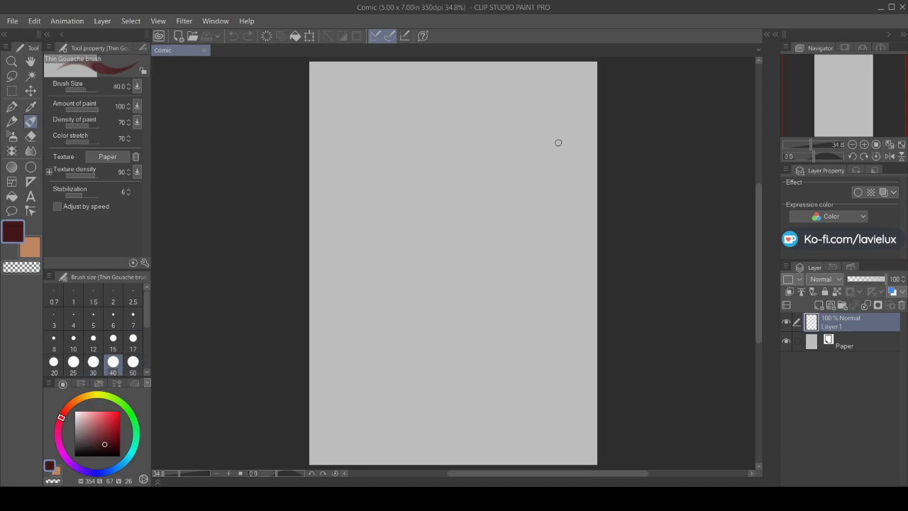
pyautogui.moveTo(465, 122)
pyautogui.mouseDown()
pyautogui.moveTo(431, 124)
pyautogui.moveTo(447, 120)
pyautogui.moveTo(410, 168)
pyautogui.mouseUp()
pyautogui.moveTo(460, 119)
pyautogui.mouseDown()
pyautogui.moveTo(490, 169)
pyautogui.moveTo(476, 190)
pyautogui.moveTo(409, 180)
pyautogui.moveTo(411, 149)
pyautogui.moveTo(415, 181)
pyautogui.mouseUp()
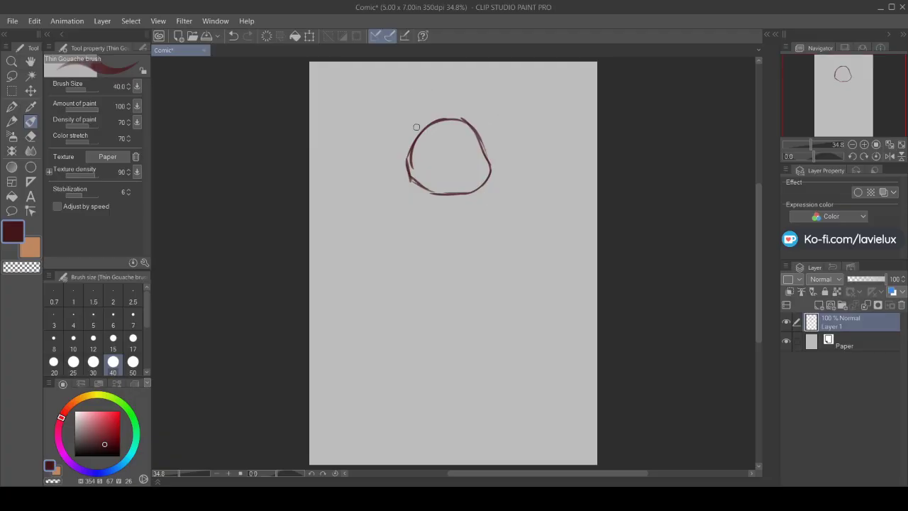
pyautogui.moveTo(401, 111)
pyautogui.mouseDown()
pyautogui.moveTo(429, 127)
pyautogui.moveTo(399, 116)
pyautogui.moveTo(408, 146)
pyautogui.mouseUp()
pyautogui.moveTo(465, 122)
pyautogui.mouseDown()
pyautogui.moveTo(478, 104)
pyautogui.moveTo(485, 142)
pyautogui.mouseUp()
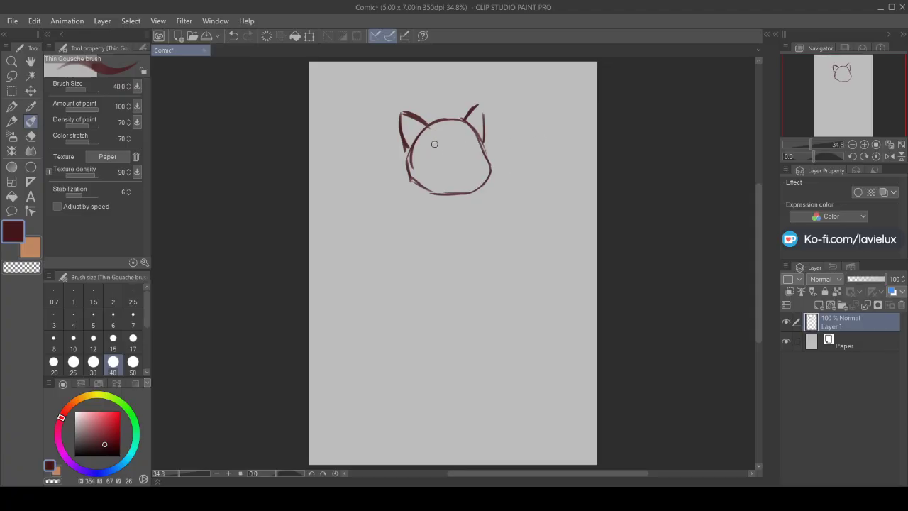
# Draw the cat's face with half-closed eyes, brows, a small nose and a lopsided smirk
pyautogui.moveTo(432, 147)
pyautogui.mouseDown()
pyautogui.moveTo(468, 140)
pyautogui.moveTo(476, 149)
pyautogui.moveTo(443, 160)
pyautogui.moveTo(463, 176)
pyautogui.moveTo(444, 176)
pyautogui.moveTo(459, 167)
pyautogui.moveTo(459, 186)
pyautogui.moveTo(466, 167)
pyautogui.moveTo(458, 187)
pyautogui.mouseUp()
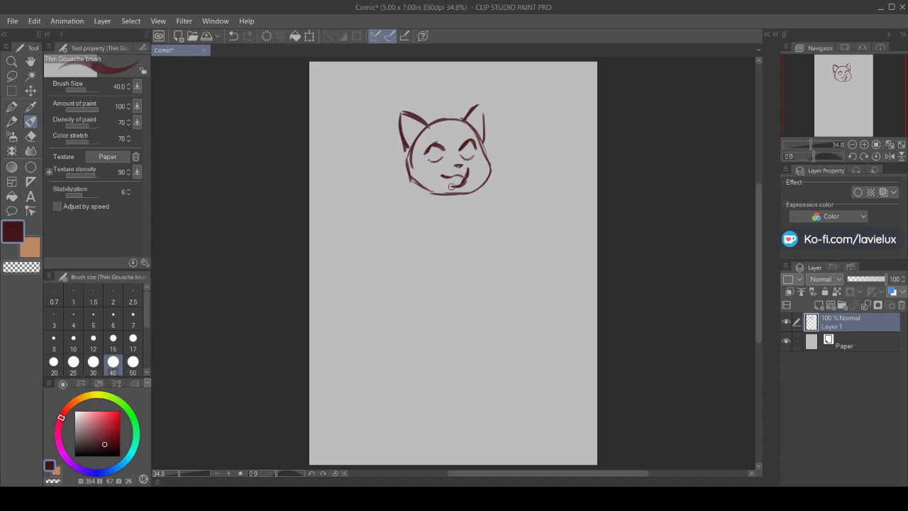
pyautogui.moveTo(461, 147)
pyautogui.mouseDown()
pyautogui.moveTo(474, 142)
pyautogui.moveTo(477, 154)
pyautogui.moveTo(430, 144)
pyautogui.moveTo(424, 153)
pyautogui.mouseUp()
pyautogui.moveTo(480, 146)
pyautogui.mouseDown()
pyautogui.moveTo(486, 171)
pyautogui.moveTo(452, 189)
pyautogui.mouseUp()
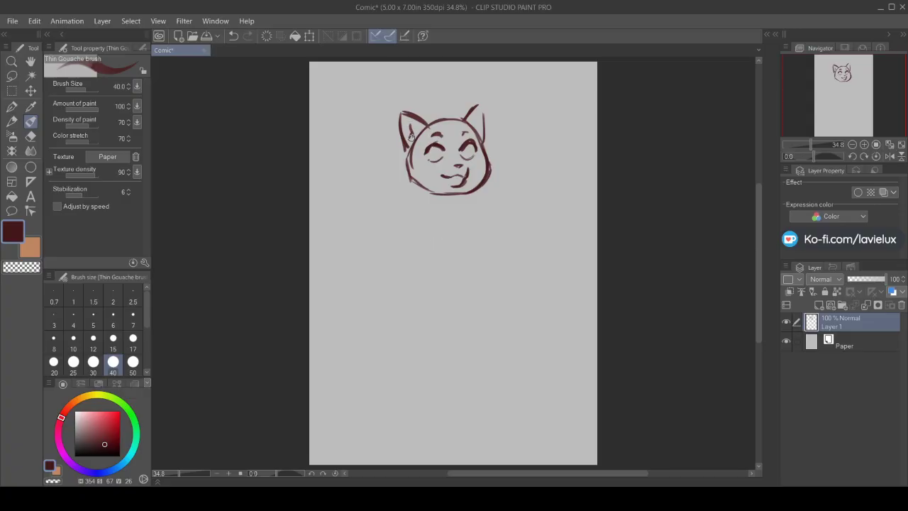
# Add inner-ear lines and pupils, and thicken the outlines of the cat's head and ears
pyautogui.moveTo(463, 122)
pyautogui.mouseDown()
pyautogui.moveTo(478, 135)
pyautogui.moveTo(477, 105)
pyautogui.moveTo(487, 139)
pyautogui.mouseUp()
pyautogui.moveTo(404, 110)
pyautogui.mouseDown()
pyautogui.moveTo(419, 123)
pyautogui.moveTo(466, 116)
pyautogui.mouseUp()
pyautogui.moveTo(406, 160); pyautogui.dragTo(417, 185)
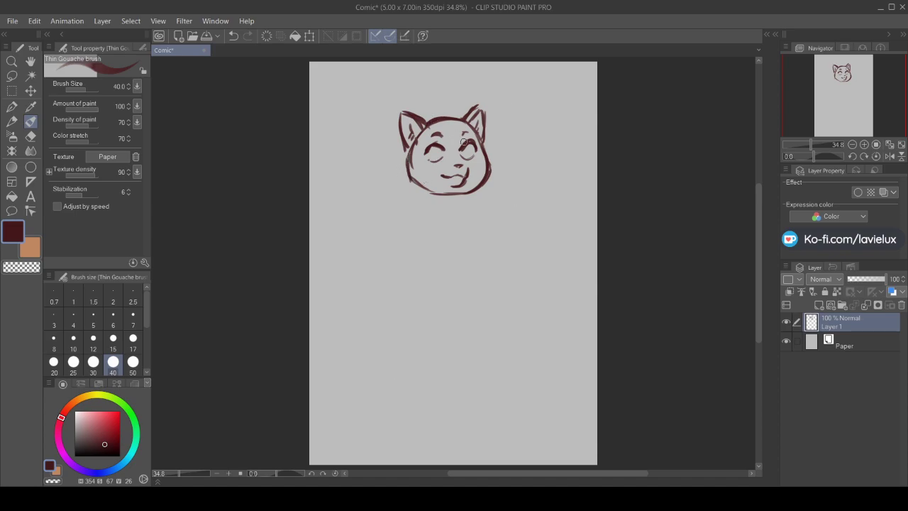
pyautogui.moveTo(465, 151)
pyautogui.mouseDown()
pyautogui.moveTo(433, 146)
pyautogui.moveTo(434, 160)
pyautogui.moveTo(483, 156)
pyautogui.mouseUp()
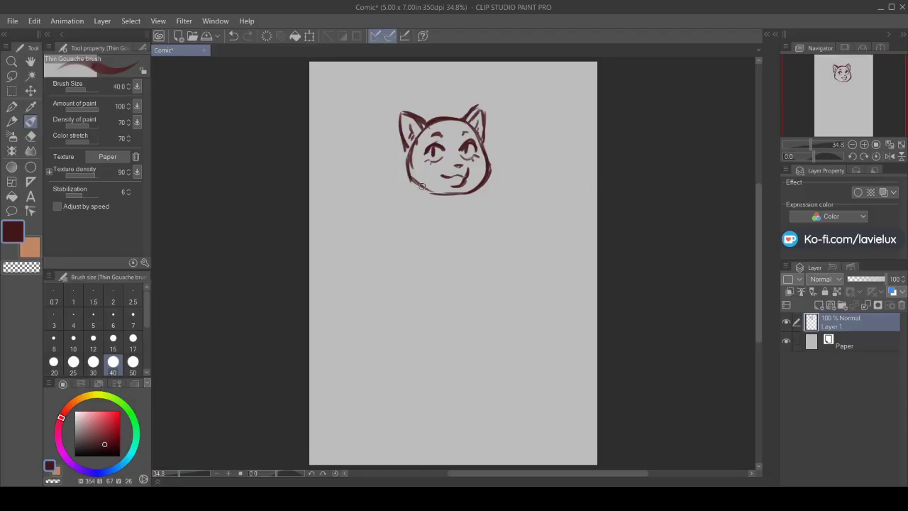
pyautogui.moveTo(422, 185)
pyautogui.mouseDown()
pyautogui.moveTo(458, 192)
pyautogui.moveTo(482, 182)
pyautogui.mouseUp()
# Add hair wisps on the crown and beside the ear, and draw long whiskers on both cheeks
pyautogui.moveTo(439, 117)
pyautogui.mouseDown()
pyautogui.moveTo(448, 104)
pyautogui.moveTo(501, 111)
pyautogui.moveTo(482, 125)
pyautogui.mouseUp()
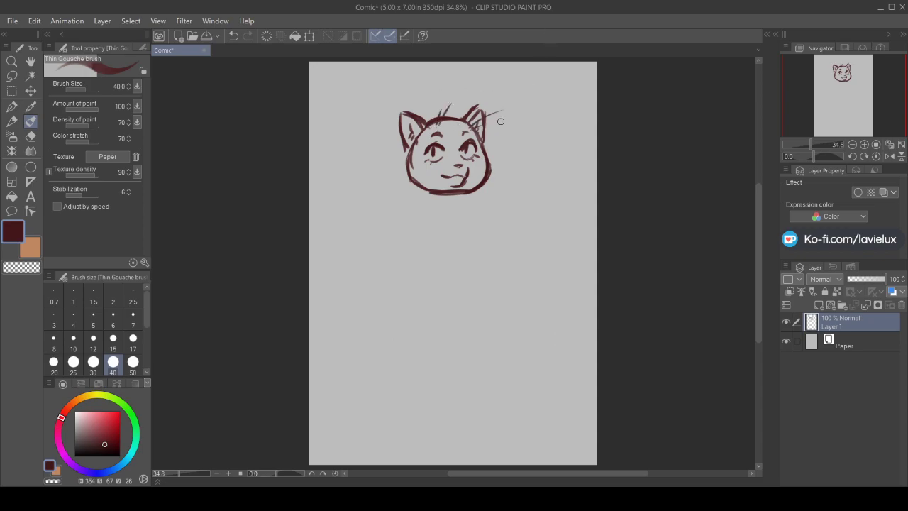
pyautogui.moveTo(473, 167)
pyautogui.mouseDown()
pyautogui.moveTo(502, 156)
pyautogui.moveTo(510, 173)
pyautogui.mouseUp()
pyautogui.moveTo(426, 170); pyautogui.dragTo(384, 180)
# Sketch the cat's neck and rounded torso, with a waistline and V-shaped hip line beneath
pyautogui.moveTo(462, 190)
pyautogui.mouseDown()
pyautogui.moveTo(479, 208)
pyautogui.moveTo(483, 244)
pyautogui.mouseUp()
pyautogui.moveTo(470, 203)
pyautogui.mouseDown()
pyautogui.moveTo(420, 202)
pyautogui.moveTo(408, 222)
pyautogui.mouseUp()
pyautogui.moveTo(476, 204)
pyautogui.mouseDown()
pyautogui.moveTo(491, 253)
pyautogui.moveTo(468, 265)
pyautogui.moveTo(423, 264)
pyautogui.mouseUp()
pyautogui.moveTo(405, 224); pyautogui.dragTo(411, 308)
pyautogui.moveTo(481, 260)
pyautogui.mouseDown()
pyautogui.moveTo(494, 300)
pyautogui.moveTo(467, 323)
pyautogui.mouseUp()
pyautogui.moveTo(403, 289)
pyautogui.mouseDown()
pyautogui.moveTo(446, 309)
pyautogui.moveTo(460, 306)
pyautogui.moveTo(444, 311)
pyautogui.mouseUp()
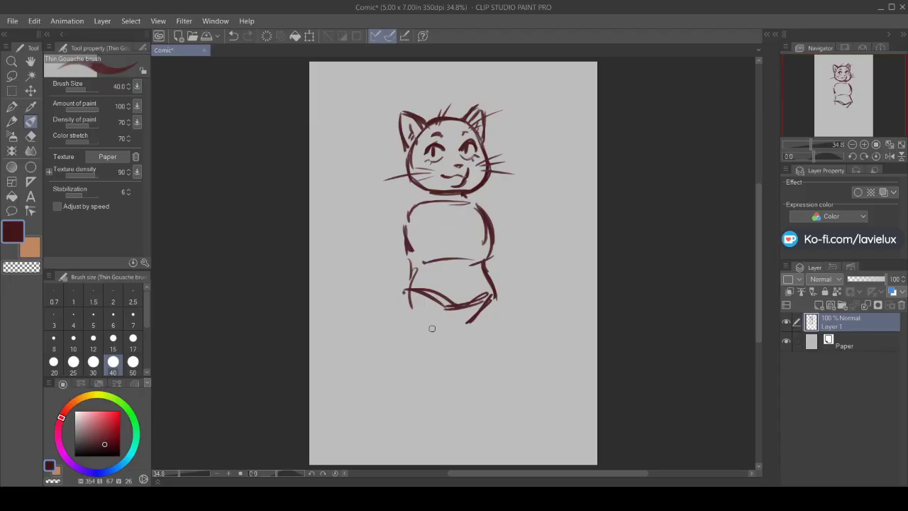
# Draw two rounded thighs below the hip line, ending at the knees
pyautogui.moveTo(452, 315); pyautogui.dragTo(435, 347)
pyautogui.moveTo(412, 274)
pyautogui.mouseDown()
pyautogui.moveTo(400, 345)
pyautogui.moveTo(423, 355)
pyautogui.moveTo(451, 317)
pyautogui.moveTo(438, 349)
pyautogui.mouseUp()
pyautogui.moveTo(489, 284)
pyautogui.mouseDown()
pyautogui.moveTo(471, 360)
pyautogui.moveTo(446, 342)
pyautogui.moveTo(401, 336)
pyautogui.moveTo(399, 346)
pyautogui.moveTo(427, 362)
pyautogui.moveTo(460, 316)
pyautogui.mouseUp()
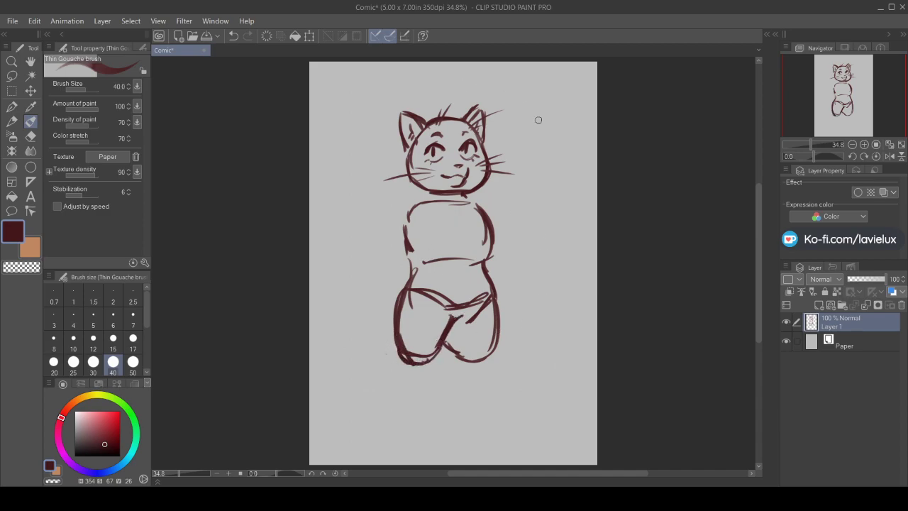
# Draw the lowered arm hanging from the shoulder, with loose strokes beside it running up toward the cheek
pyautogui.moveTo(407, 202); pyautogui.dragTo(366, 287)
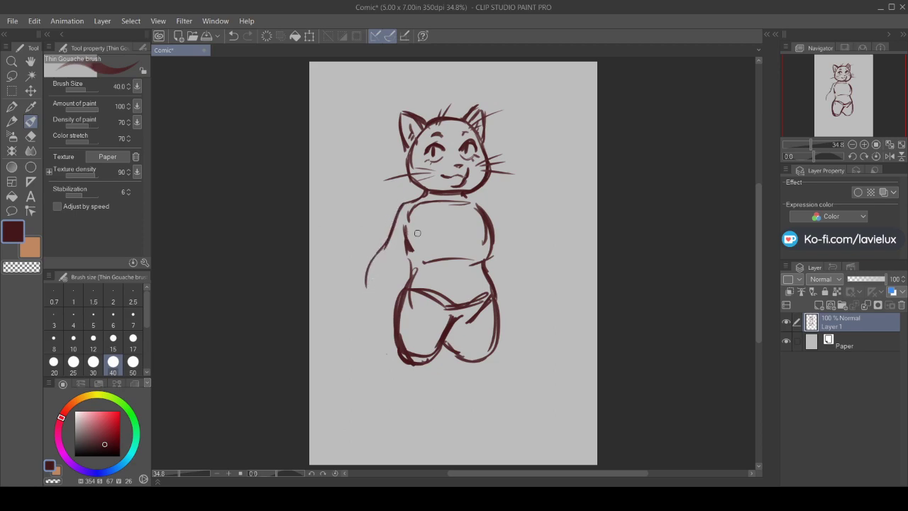
pyautogui.moveTo(415, 238); pyautogui.dragTo(379, 292)
pyautogui.moveTo(403, 182)
pyautogui.mouseDown()
pyautogui.moveTo(368, 209)
pyautogui.moveTo(373, 246)
pyautogui.mouseUp()
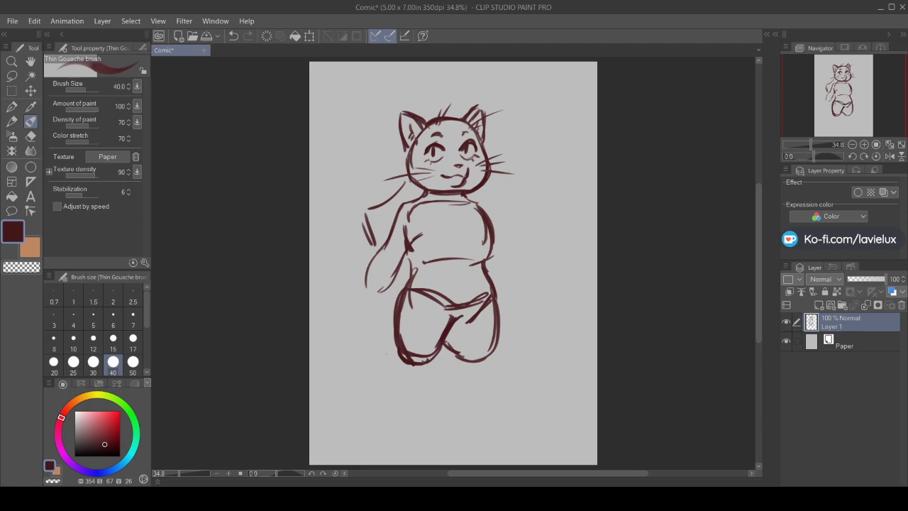
# Draw a sleeveless tunic over the torso with armholes, thick side seams, a curved hem and a raised collar
pyautogui.moveTo(416, 203); pyautogui.dragTo(412, 246)
pyautogui.moveTo(436, 191)
pyautogui.mouseDown()
pyautogui.moveTo(471, 191)
pyautogui.moveTo(488, 205)
pyautogui.moveTo(426, 196)
pyautogui.moveTo(429, 214)
pyautogui.moveTo(419, 194)
pyautogui.moveTo(466, 181)
pyautogui.moveTo(490, 194)
pyautogui.moveTo(487, 209)
pyautogui.mouseUp()
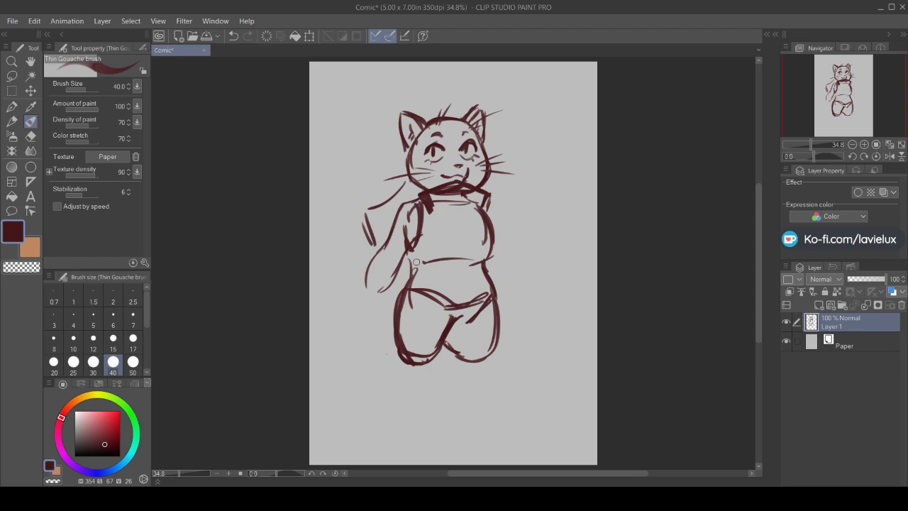
pyautogui.moveTo(412, 285); pyautogui.dragTo(410, 250)
pyautogui.moveTo(486, 208); pyautogui.dragTo(492, 280)
pyautogui.moveTo(493, 240)
pyautogui.mouseDown()
pyautogui.moveTo(492, 281)
pyautogui.moveTo(466, 294)
pyautogui.moveTo(408, 281)
pyautogui.mouseUp()
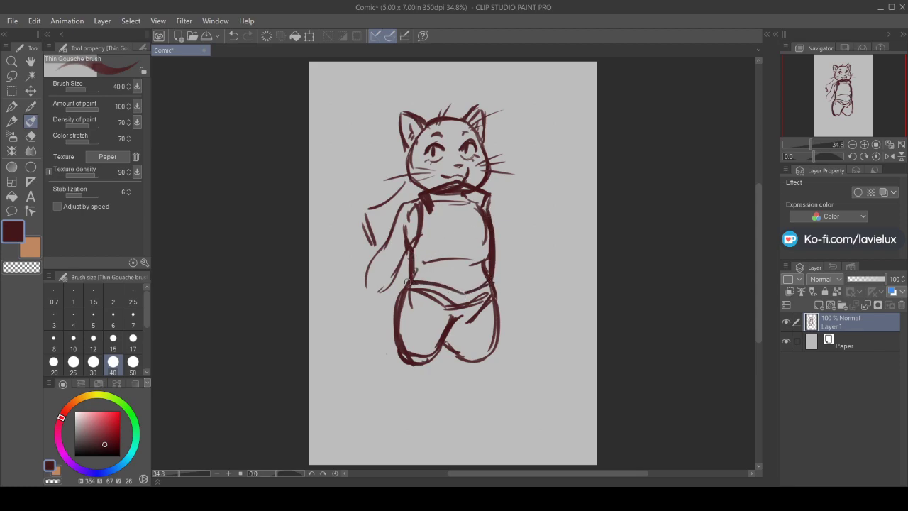
pyautogui.moveTo(481, 201)
pyautogui.mouseDown()
pyautogui.moveTo(432, 213)
pyautogui.moveTo(472, 215)
pyautogui.moveTo(429, 214)
pyautogui.mouseUp()
# Draw both lower legs below the thighs, ending in paws with toe lines
pyautogui.moveTo(402, 358)
pyautogui.mouseDown()
pyautogui.moveTo(403, 392)
pyautogui.moveTo(412, 375)
pyautogui.moveTo(386, 412)
pyautogui.moveTo(417, 397)
pyautogui.mouseUp()
pyautogui.moveTo(419, 394)
pyautogui.mouseDown()
pyautogui.moveTo(441, 354)
pyautogui.moveTo(451, 383)
pyautogui.mouseUp()
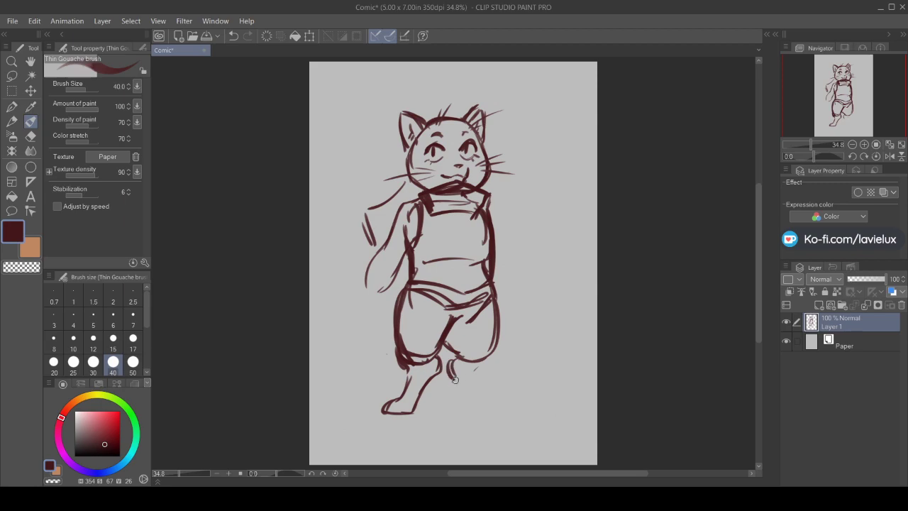
pyautogui.moveTo(488, 357)
pyautogui.mouseDown()
pyautogui.moveTo(474, 383)
pyautogui.moveTo(481, 399)
pyautogui.mouseUp()
pyautogui.moveTo(448, 365)
pyautogui.mouseDown()
pyautogui.moveTo(465, 406)
pyautogui.moveTo(494, 413)
pyautogui.moveTo(467, 415)
pyautogui.moveTo(476, 412)
pyautogui.mouseUp()
pyautogui.moveTo(482, 403); pyautogui.dragTo(491, 415)
pyautogui.moveTo(405, 398)
pyautogui.mouseDown()
pyautogui.moveTo(382, 415)
pyautogui.moveTo(402, 415)
pyautogui.mouseUp()
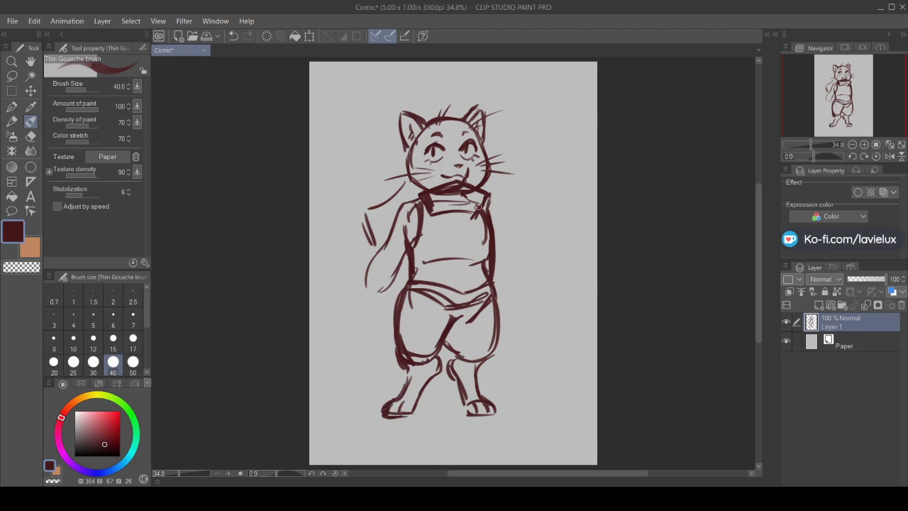
# Draw the second arm bent at the elbow, with its open hand raised out to the side
pyautogui.moveTo(486, 209)
pyautogui.mouseDown()
pyautogui.moveTo(510, 240)
pyautogui.moveTo(509, 263)
pyautogui.mouseUp()
pyautogui.moveTo(483, 210)
pyautogui.mouseDown()
pyautogui.moveTo(513, 246)
pyautogui.moveTo(500, 260)
pyautogui.moveTo(507, 233)
pyautogui.moveTo(538, 225)
pyautogui.mouseUp()
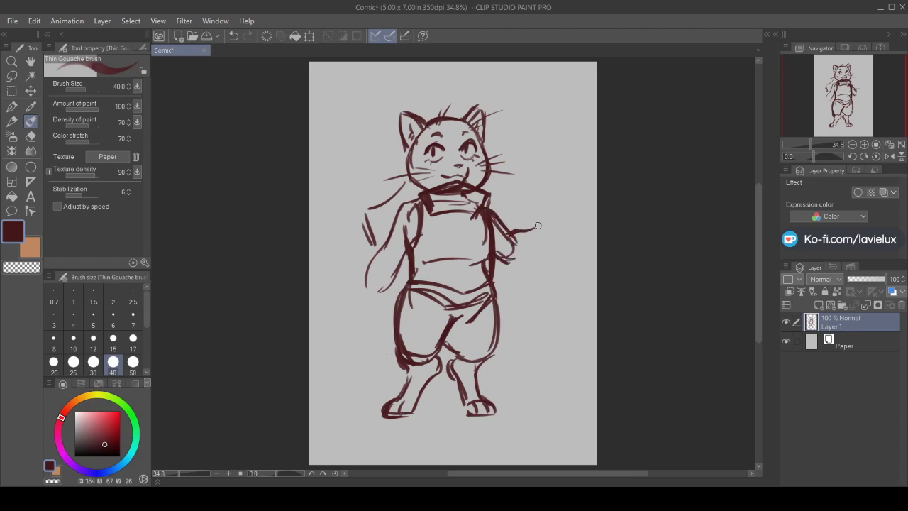
pyautogui.moveTo(505, 261)
pyautogui.mouseDown()
pyautogui.moveTo(563, 231)
pyautogui.moveTo(536, 215)
pyautogui.moveTo(539, 223)
pyautogui.mouseUp()
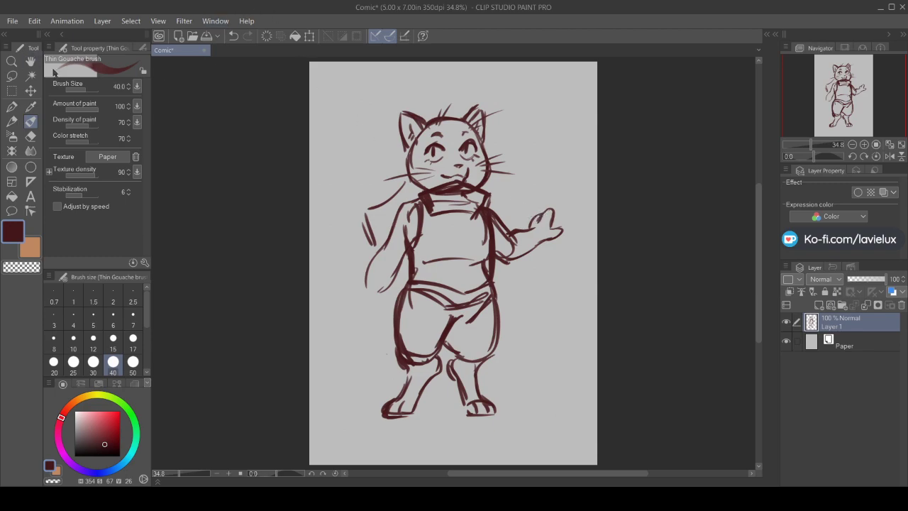
# Widen the canvas to 7.00 x 7.00 in, and reposition the cat sketch toward its left side
pyautogui.click(30, 90)
pyautogui.moveTo(436, 271); pyautogui.dragTo(410, 273)
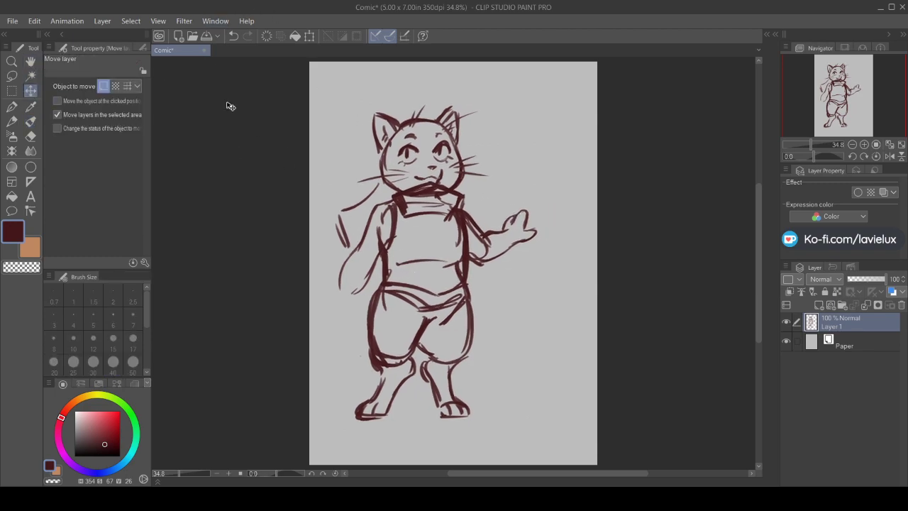
pyautogui.hotkey('ctrl', 't')
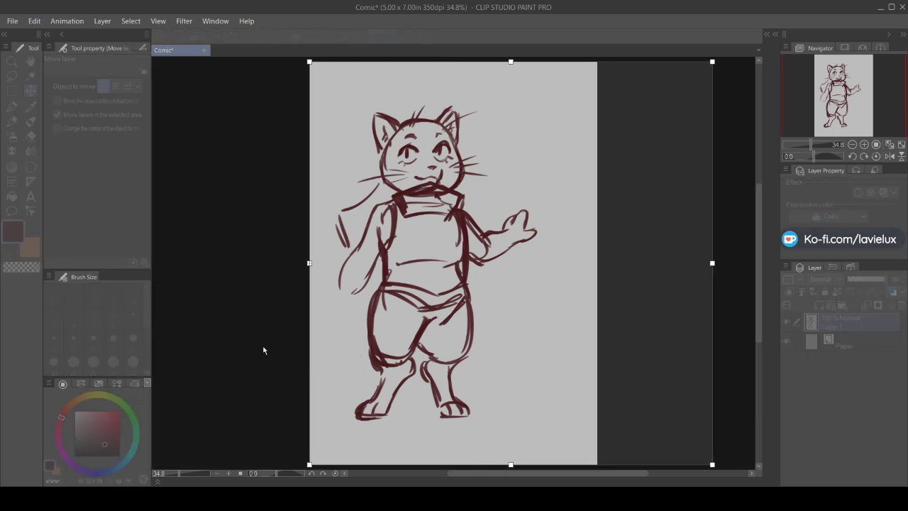
pyautogui.press('Return')
pyautogui.moveTo(377, 285); pyautogui.dragTo(394, 287)
# Add a short hand stroke to the lowered arm and draw a diagonal strap from shoulder to hip with the Thin Gouache brush
pyautogui.click(31, 121)
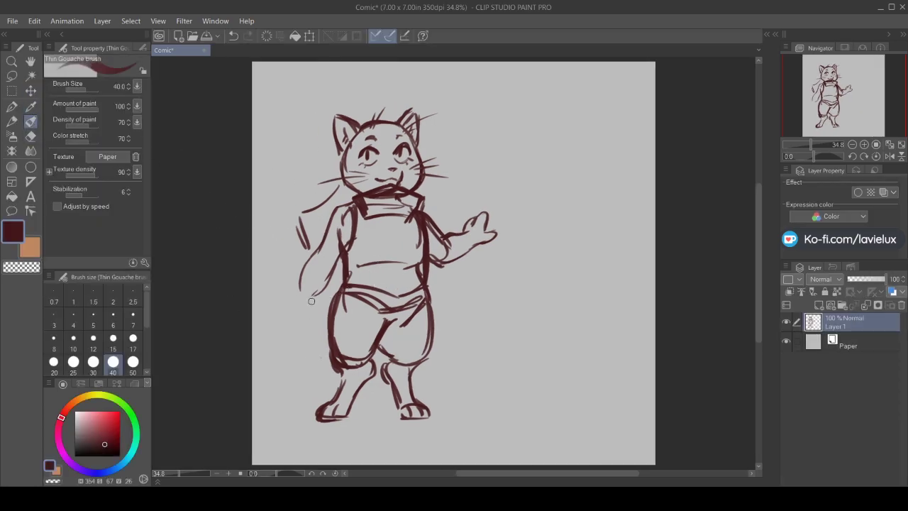
pyautogui.moveTo(335, 290)
pyautogui.mouseDown()
pyautogui.moveTo(323, 294)
pyautogui.moveTo(331, 299)
pyautogui.mouseUp()
pyautogui.moveTo(345, 204); pyautogui.dragTo(424, 285)
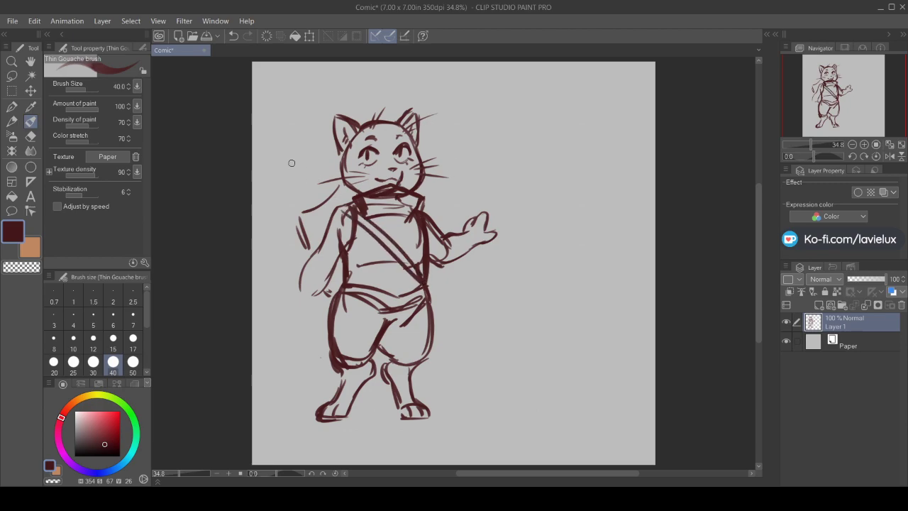
# Erase the upper lines of the raised collar beneath the cat's chin with the Hard eraser
pyautogui.click(30, 135)
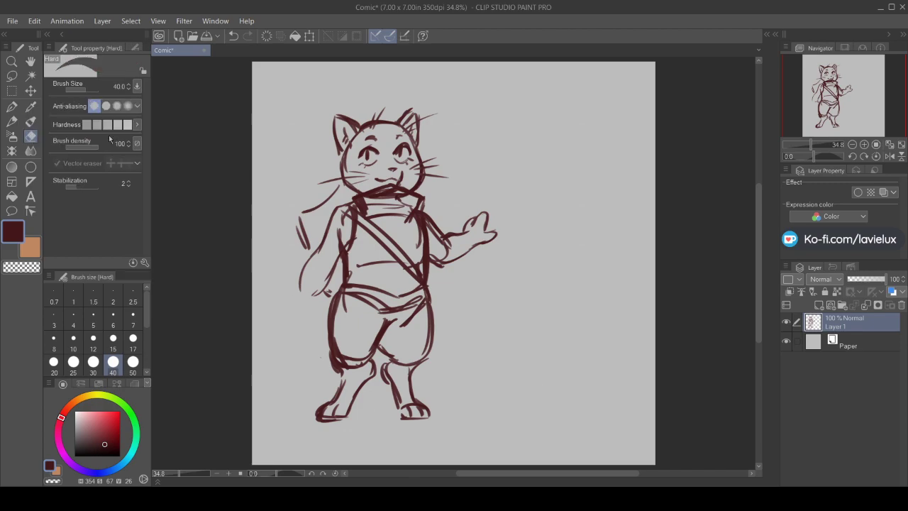
pyautogui.moveTo(404, 201)
pyautogui.mouseDown()
pyautogui.moveTo(426, 192)
pyautogui.moveTo(401, 186)
pyautogui.moveTo(411, 186)
pyautogui.moveTo(369, 186)
pyautogui.moveTo(407, 193)
pyautogui.moveTo(359, 199)
pyautogui.mouseUp()
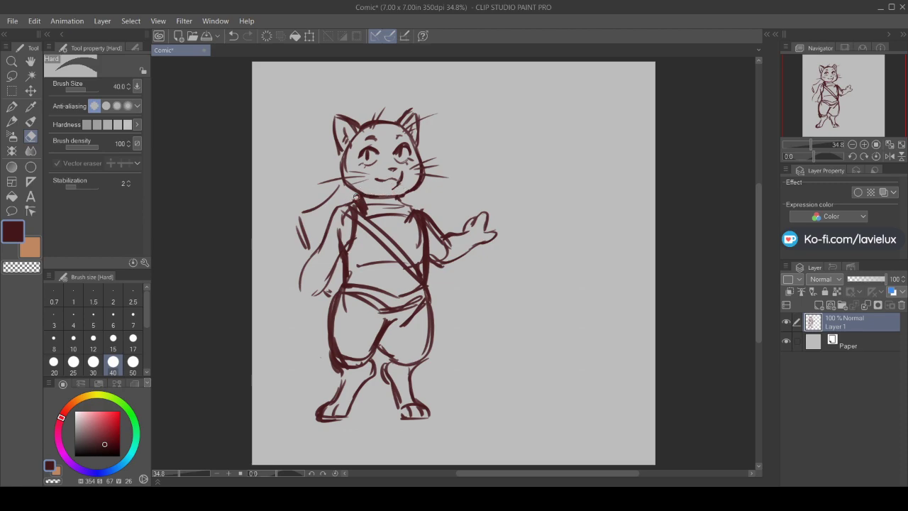
# Draw wider, ballooning trouser outlines around both thighs with the Thin Gouache brush, and darken the tunic hem
pyautogui.press('b')
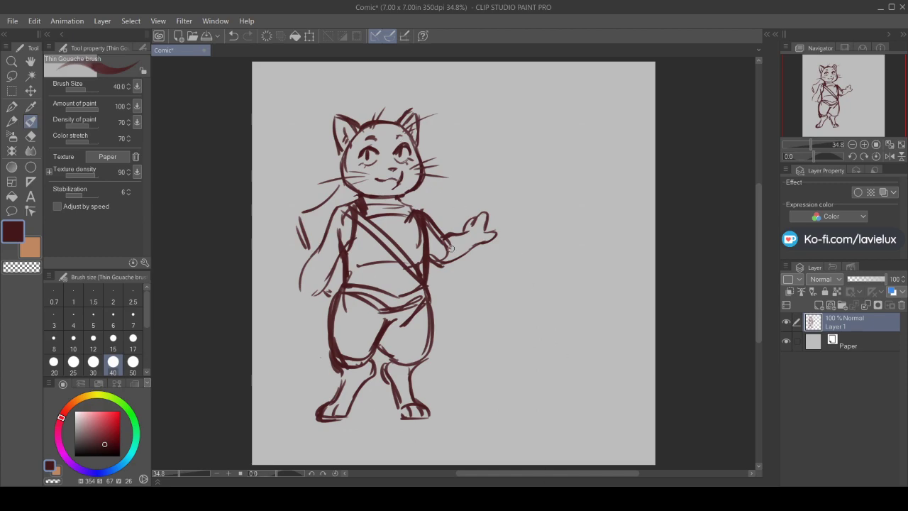
pyautogui.moveTo(426, 297)
pyautogui.mouseDown()
pyautogui.moveTo(447, 338)
pyautogui.moveTo(438, 354)
pyautogui.moveTo(417, 359)
pyautogui.mouseUp()
pyautogui.moveTo(341, 291)
pyautogui.mouseDown()
pyautogui.moveTo(318, 318)
pyautogui.moveTo(333, 356)
pyautogui.moveTo(368, 351)
pyautogui.moveTo(332, 360)
pyautogui.moveTo(351, 367)
pyautogui.moveTo(372, 355)
pyautogui.moveTo(404, 316)
pyautogui.moveTo(377, 324)
pyautogui.mouseUp()
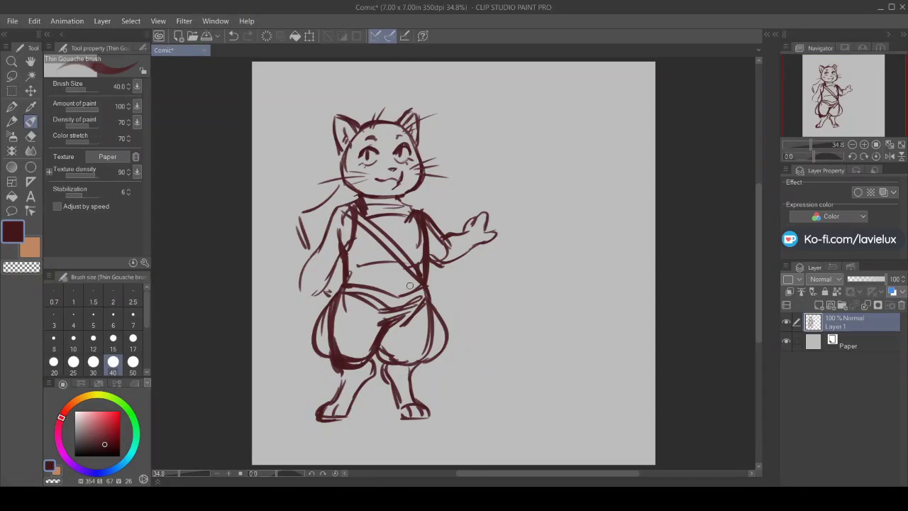
pyautogui.moveTo(410, 286)
pyautogui.mouseDown()
pyautogui.moveTo(389, 298)
pyautogui.moveTo(341, 284)
pyautogui.moveTo(344, 272)
pyautogui.moveTo(350, 282)
pyautogui.mouseUp()
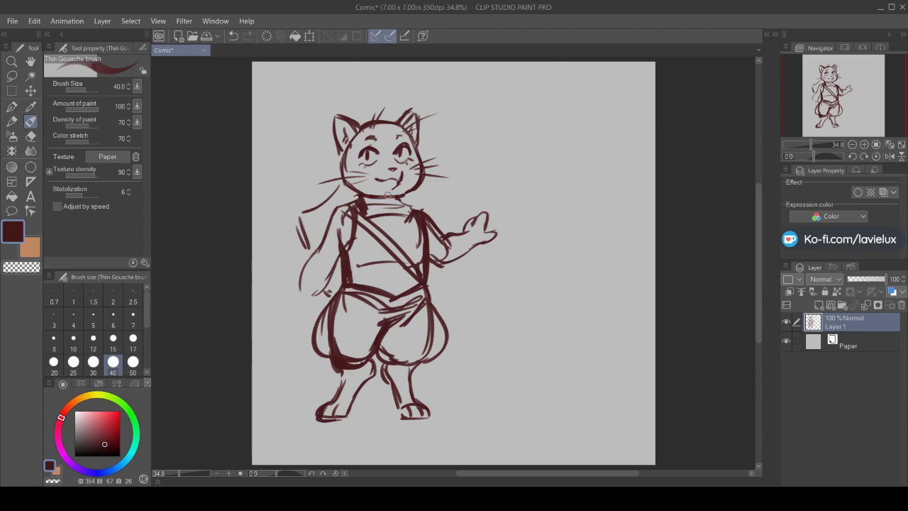
# Draw puffed short sleeves on both shoulders, and define the tunic's neckline and lower side with thicker strokes
pyautogui.moveTo(351, 202)
pyautogui.mouseDown()
pyautogui.moveTo(319, 214)
pyautogui.moveTo(321, 248)
pyautogui.moveTo(336, 244)
pyautogui.moveTo(335, 221)
pyautogui.mouseUp()
pyautogui.moveTo(410, 203)
pyautogui.mouseDown()
pyautogui.moveTo(440, 222)
pyautogui.moveTo(430, 249)
pyautogui.mouseUp()
pyautogui.moveTo(355, 206)
pyautogui.mouseDown()
pyautogui.moveTo(387, 214)
pyautogui.moveTo(404, 202)
pyautogui.moveTo(417, 207)
pyautogui.mouseUp()
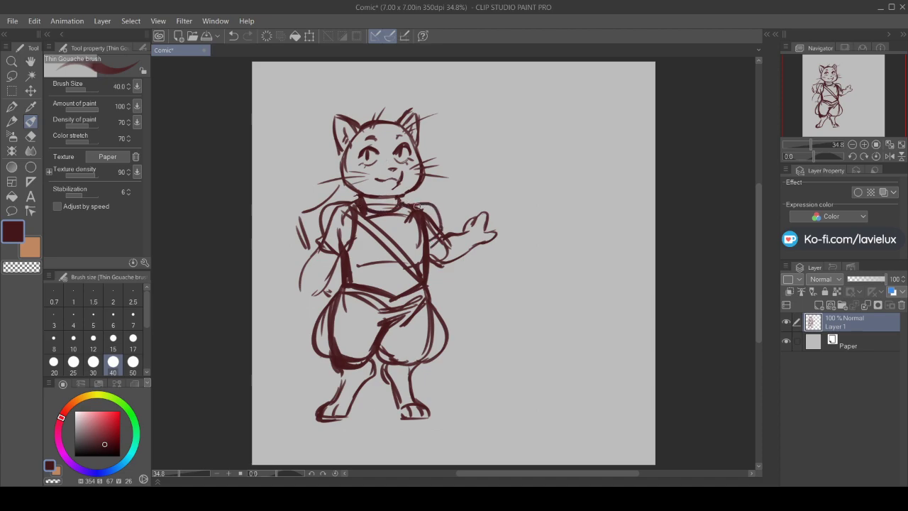
pyautogui.moveTo(423, 263); pyautogui.dragTo(422, 284)
pyautogui.moveTo(347, 206)
pyautogui.mouseDown()
pyautogui.moveTo(342, 250)
pyautogui.moveTo(379, 210)
pyautogui.moveTo(410, 205)
pyautogui.mouseUp()
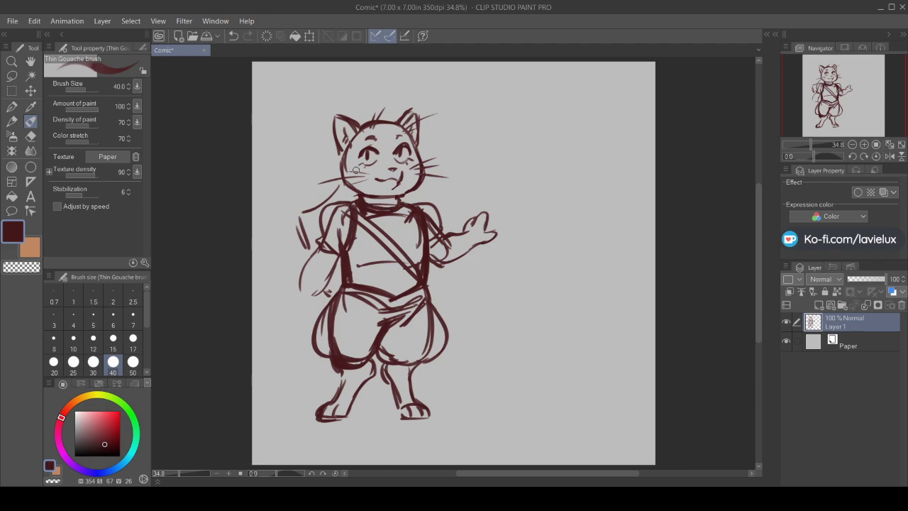
# Strengthen the forearm outlines, and add a wrist cuff and darker hand contours to the raised arm
pyautogui.moveTo(319, 250); pyautogui.dragTo(295, 295)
pyautogui.moveTo(458, 246); pyautogui.dragTo(462, 261)
pyautogui.moveTo(444, 226)
pyautogui.mouseDown()
pyautogui.moveTo(456, 259)
pyautogui.moveTo(497, 232)
pyautogui.moveTo(478, 213)
pyautogui.moveTo(487, 218)
pyautogui.moveTo(450, 230)
pyautogui.moveTo(474, 244)
pyautogui.mouseUp()
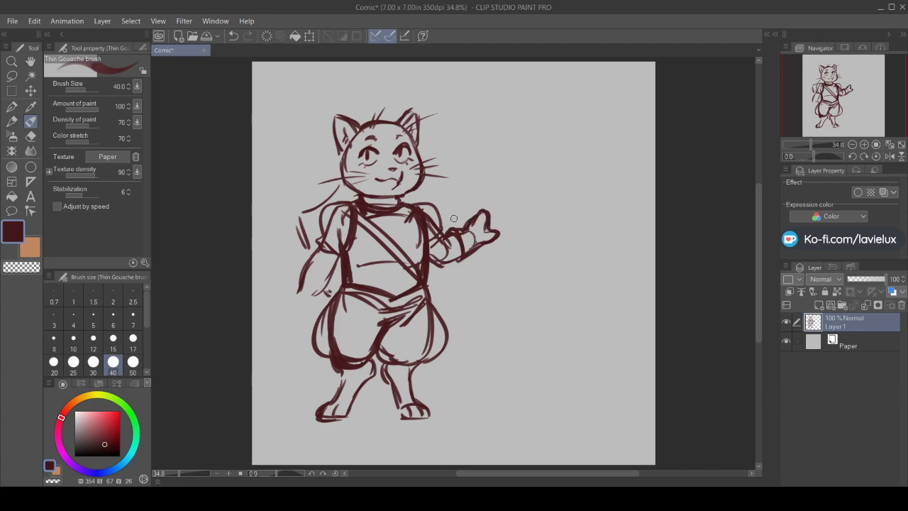
pyautogui.moveTo(425, 268)
pyautogui.mouseDown()
pyautogui.moveTo(454, 261)
pyautogui.moveTo(440, 252)
pyautogui.mouseUp()
# Draw curved bands across both paws, and thicken the outlines of the lower legs
pyautogui.moveTo(335, 410)
pyautogui.mouseDown()
pyautogui.moveTo(400, 394)
pyautogui.moveTo(411, 413)
pyautogui.mouseUp()
pyautogui.moveTo(380, 373); pyautogui.dragTo(396, 417)
pyautogui.moveTo(348, 365); pyautogui.dragTo(331, 398)
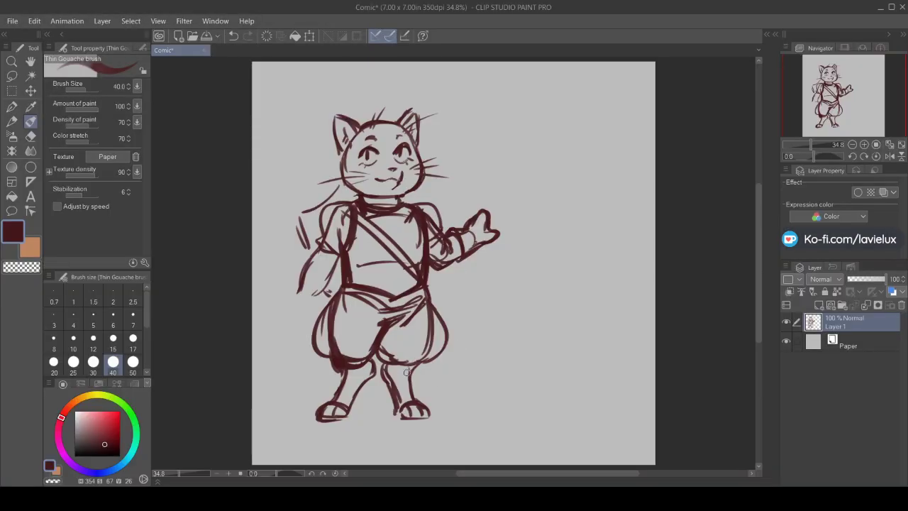
# Draw a curved tail passing behind the legs and sweeping out to the side
pyautogui.moveTo(410, 374)
pyautogui.mouseDown()
pyautogui.moveTo(455, 366)
pyautogui.moveTo(418, 389)
pyautogui.moveTo(458, 393)
pyautogui.moveTo(360, 374)
pyautogui.mouseUp()
pyautogui.moveTo(409, 396); pyautogui.dragTo(454, 393)
pyautogui.moveTo(382, 366); pyautogui.dragTo(388, 353)
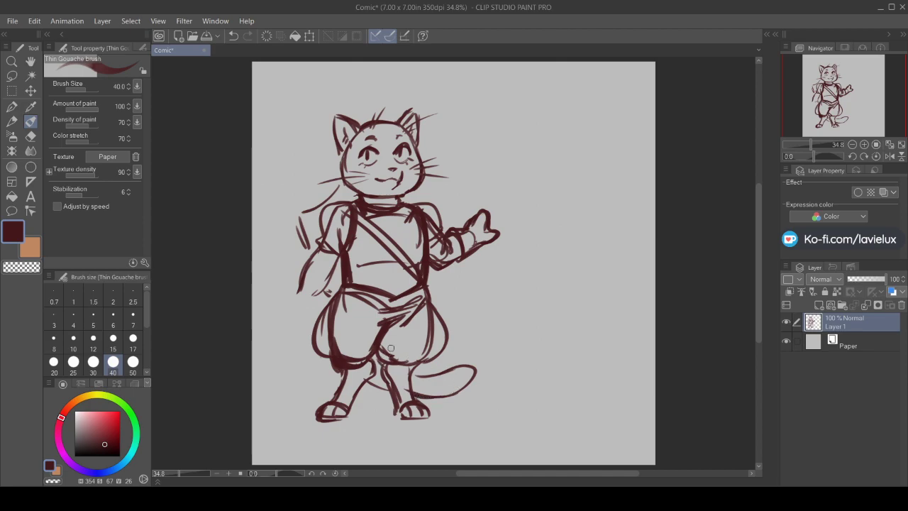
# Add pointed guards over the shins, and draw the cuff and fold lines on the puffy trousers
pyautogui.moveTo(346, 387)
pyautogui.mouseDown()
pyautogui.moveTo(349, 396)
pyautogui.moveTo(345, 387)
pyautogui.moveTo(399, 378)
pyautogui.moveTo(412, 387)
pyautogui.moveTo(392, 399)
pyautogui.moveTo(394, 414)
pyautogui.moveTo(351, 414)
pyautogui.mouseUp()
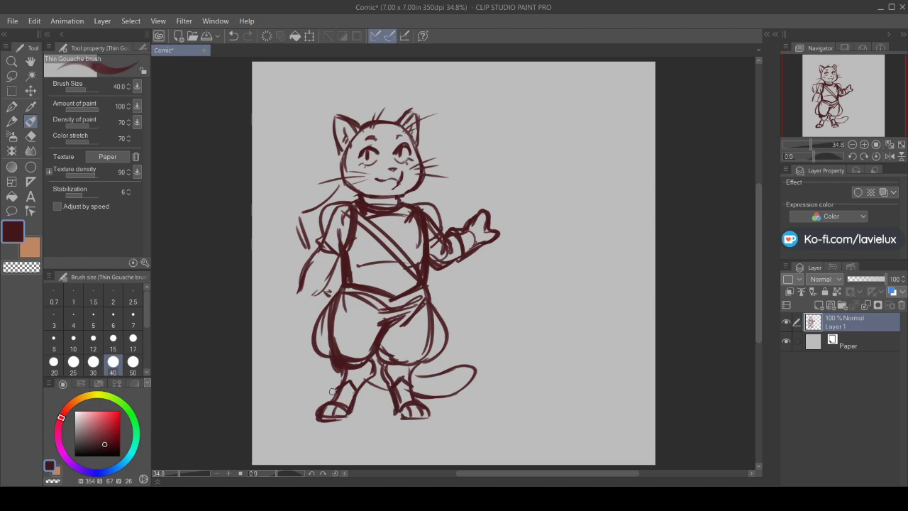
pyautogui.moveTo(423, 362); pyautogui.dragTo(395, 367)
pyautogui.moveTo(343, 315)
pyautogui.mouseDown()
pyautogui.moveTo(346, 355)
pyautogui.moveTo(360, 355)
pyautogui.mouseUp()
pyautogui.moveTo(407, 323)
pyautogui.mouseDown()
pyautogui.moveTo(398, 367)
pyautogui.moveTo(429, 322)
pyautogui.moveTo(433, 363)
pyautogui.mouseUp()
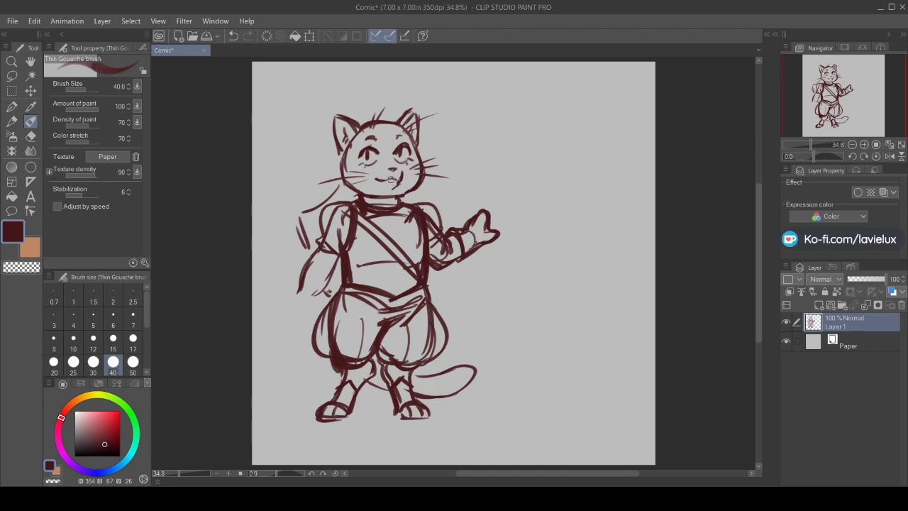
# Redraw the mouth and collar lines under the chin, and erase the puffed shoulder outlines
pyautogui.moveTo(389, 179)
pyautogui.mouseDown()
pyautogui.moveTo(380, 181)
pyautogui.moveTo(399, 180)
pyautogui.mouseUp()
pyautogui.moveTo(410, 198)
pyautogui.mouseDown()
pyautogui.moveTo(399, 188)
pyautogui.moveTo(369, 195)
pyautogui.moveTo(415, 185)
pyautogui.moveTo(410, 193)
pyautogui.moveTo(353, 194)
pyautogui.moveTo(351, 201)
pyautogui.mouseUp()
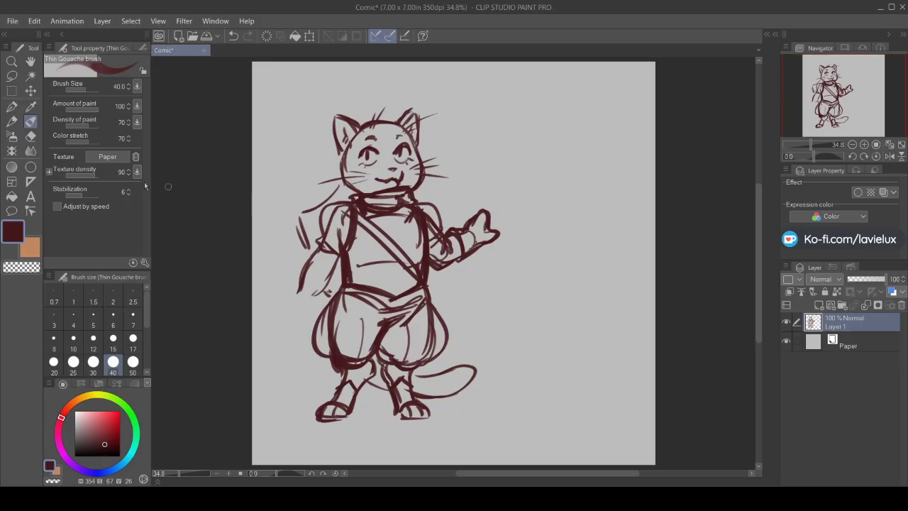
pyautogui.click(30, 137)
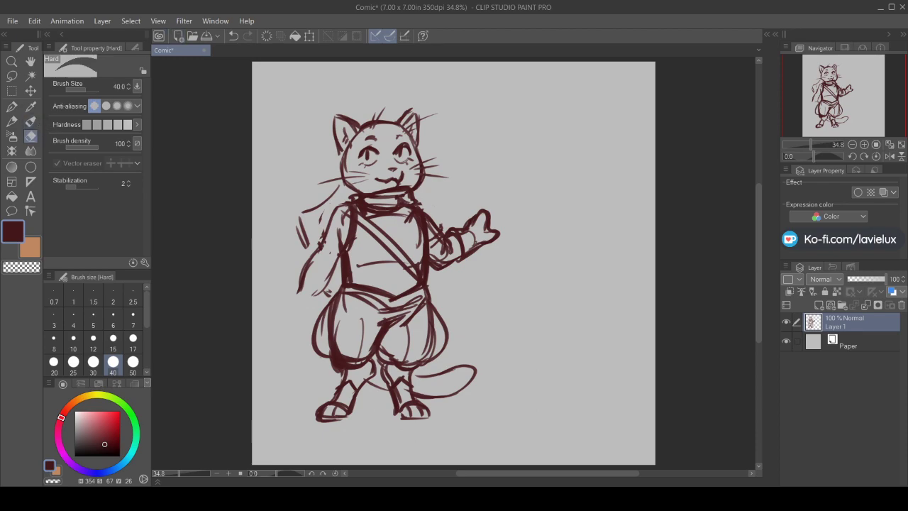
pyautogui.click(34, 124)
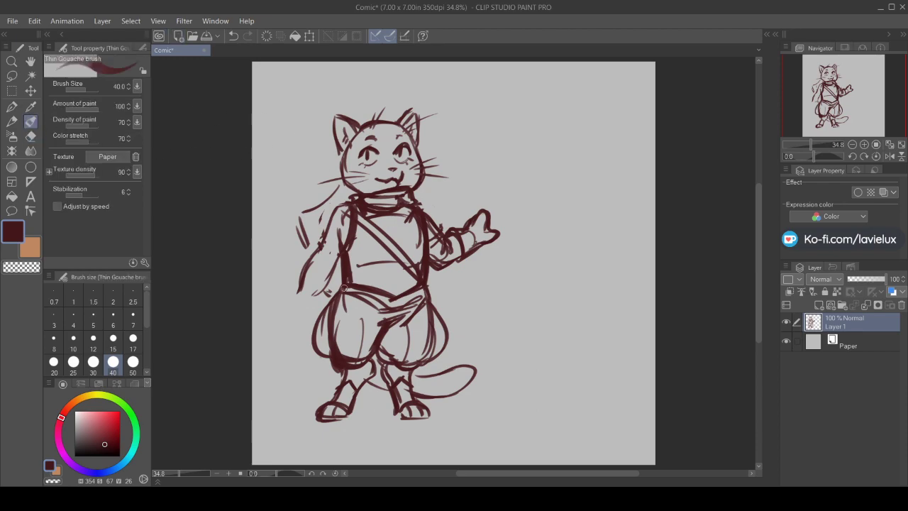
# Draw the cuff and closed paw of the lowered arm, and round out the sleeve outlines of both arms
pyautogui.moveTo(313, 295)
pyautogui.mouseDown()
pyautogui.moveTo(290, 314)
pyautogui.moveTo(300, 290)
pyautogui.moveTo(281, 306)
pyautogui.moveTo(290, 314)
pyautogui.moveTo(285, 319)
pyautogui.moveTo(312, 299)
pyautogui.mouseUp()
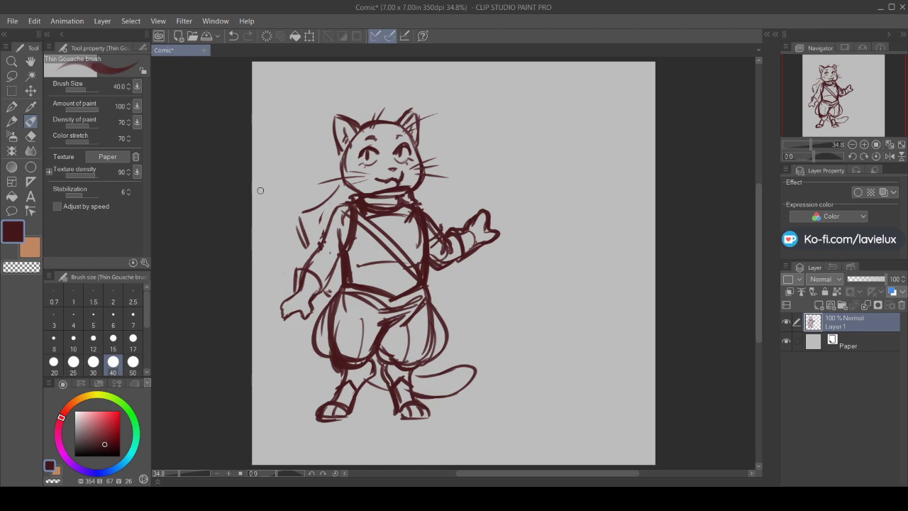
pyautogui.moveTo(331, 207)
pyautogui.mouseDown()
pyautogui.moveTo(299, 267)
pyautogui.moveTo(337, 266)
pyautogui.moveTo(339, 256)
pyautogui.mouseUp()
pyautogui.moveTo(464, 257); pyautogui.dragTo(431, 269)
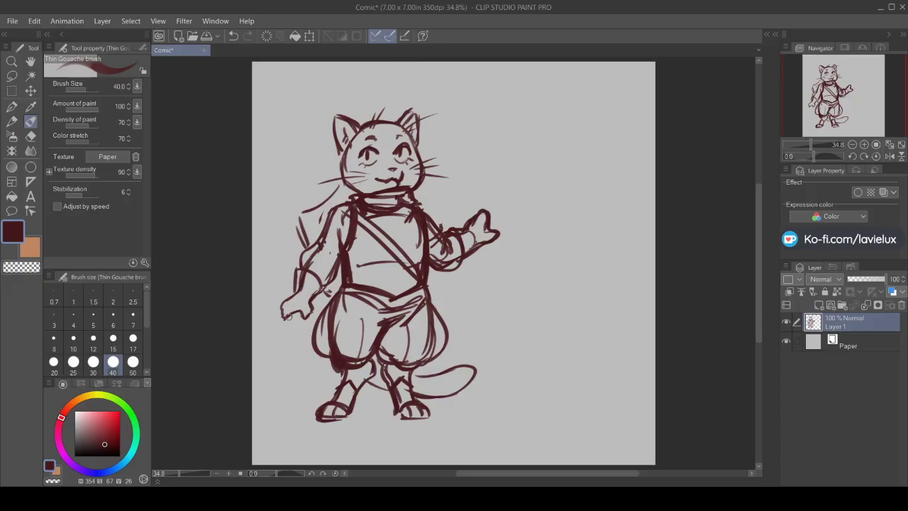
# Draw a slanted sword crossguard at the lowered paw, replacing the first flatter stroke
pyautogui.moveTo(288, 316)
pyautogui.mouseDown()
pyautogui.moveTo(301, 315)
pyautogui.moveTo(294, 325)
pyautogui.moveTo(289, 318)
pyautogui.mouseUp()
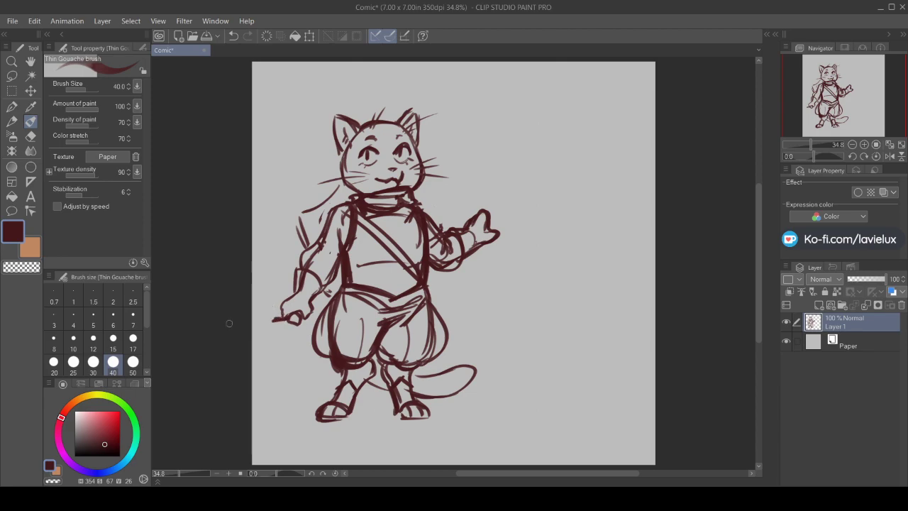
pyautogui.hotkey('ctrl', 'z')
pyautogui.moveTo(274, 311); pyautogui.dragTo(290, 321)
pyautogui.moveTo(299, 321); pyautogui.dragTo(316, 332)
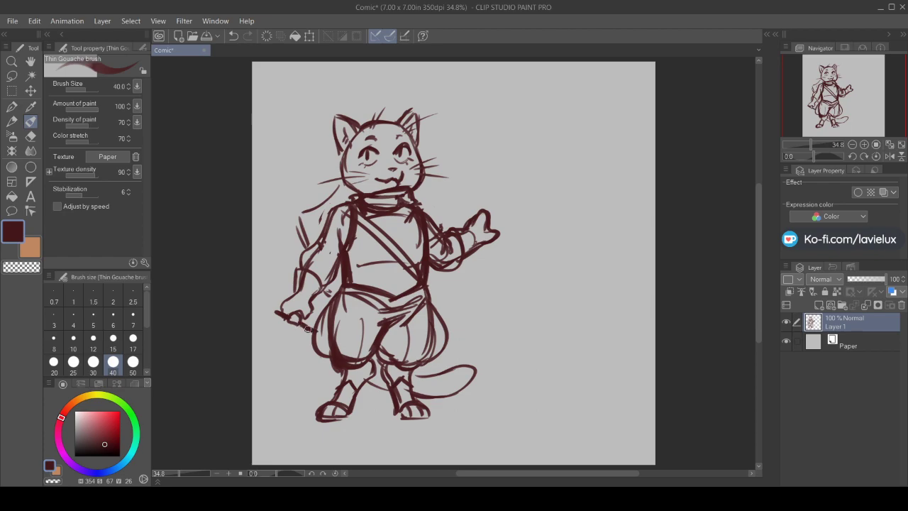
# Shift the cat sketch sideways to make room, and draw a long curved sword blade below the crossguard
pyautogui.click(30, 90)
pyautogui.moveTo(396, 244); pyautogui.dragTo(430, 243)
pyautogui.press('b')
pyautogui.moveTo(321, 332)
pyautogui.mouseDown()
pyautogui.moveTo(284, 401)
pyautogui.moveTo(305, 387)
pyautogui.mouseUp()
pyautogui.moveTo(328, 320)
pyautogui.mouseDown()
pyautogui.moveTo(308, 379)
pyautogui.moveTo(276, 404)
pyautogui.moveTo(301, 395)
pyautogui.moveTo(271, 408)
pyautogui.mouseUp()
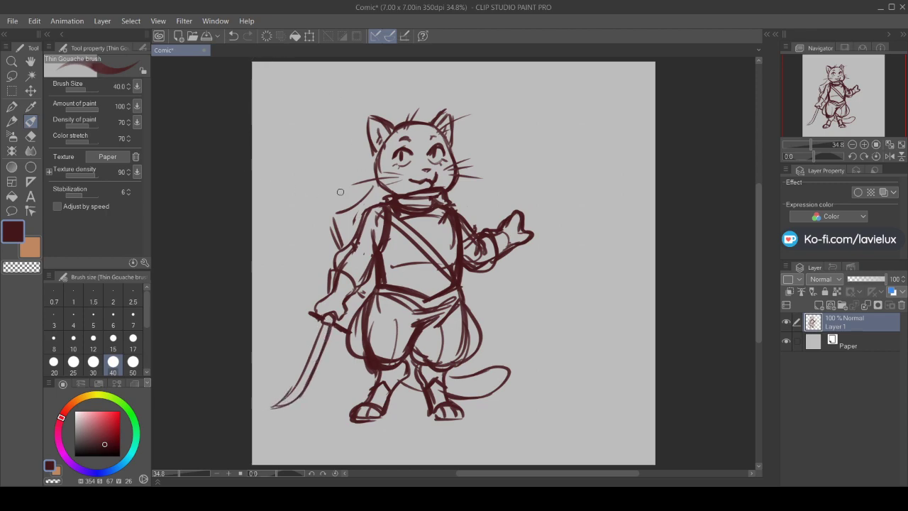
# Darken the loose scarf end behind the shoulder, and draw a waist belt with a buckle and pouches
pyautogui.moveTo(361, 195)
pyautogui.mouseDown()
pyautogui.moveTo(327, 221)
pyautogui.moveTo(345, 254)
pyautogui.mouseUp()
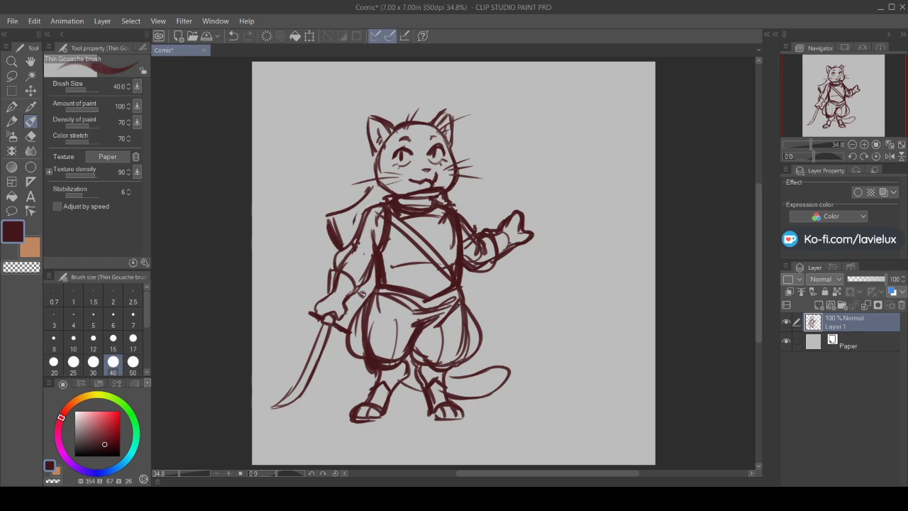
pyautogui.moveTo(447, 207); pyautogui.dragTo(451, 285)
pyautogui.moveTo(455, 239); pyautogui.dragTo(436, 294)
pyautogui.moveTo(459, 282)
pyautogui.mouseDown()
pyautogui.moveTo(385, 276)
pyautogui.moveTo(382, 290)
pyautogui.moveTo(464, 282)
pyautogui.moveTo(396, 276)
pyautogui.moveTo(379, 288)
pyautogui.moveTo(435, 289)
pyautogui.moveTo(405, 282)
pyautogui.mouseUp()
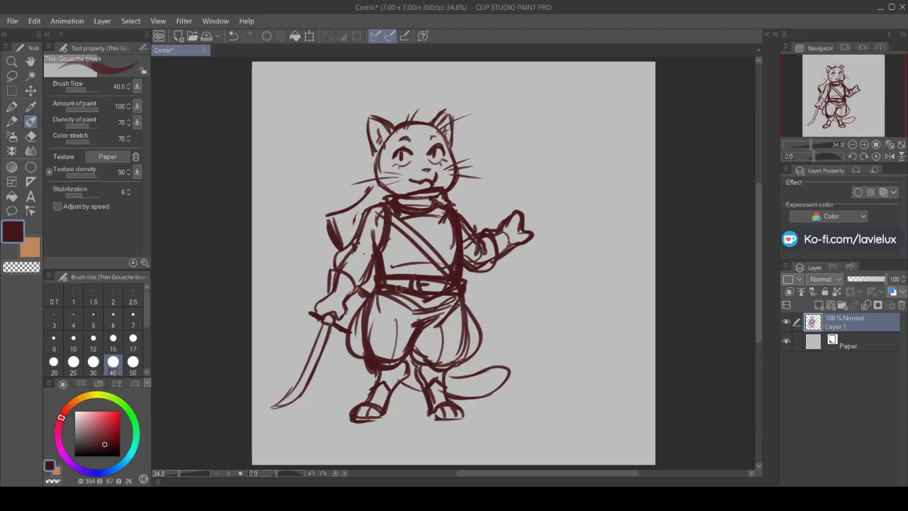
pyautogui.moveTo(398, 287)
pyautogui.mouseDown()
pyautogui.moveTo(372, 271)
pyautogui.moveTo(371, 301)
pyautogui.moveTo(396, 302)
pyautogui.moveTo(406, 283)
pyautogui.moveTo(404, 293)
pyautogui.moveTo(386, 269)
pyautogui.moveTo(388, 306)
pyautogui.mouseUp()
pyautogui.moveTo(447, 280)
pyautogui.mouseDown()
pyautogui.moveTo(446, 298)
pyautogui.moveTo(473, 277)
pyautogui.moveTo(463, 288)
pyautogui.mouseUp()
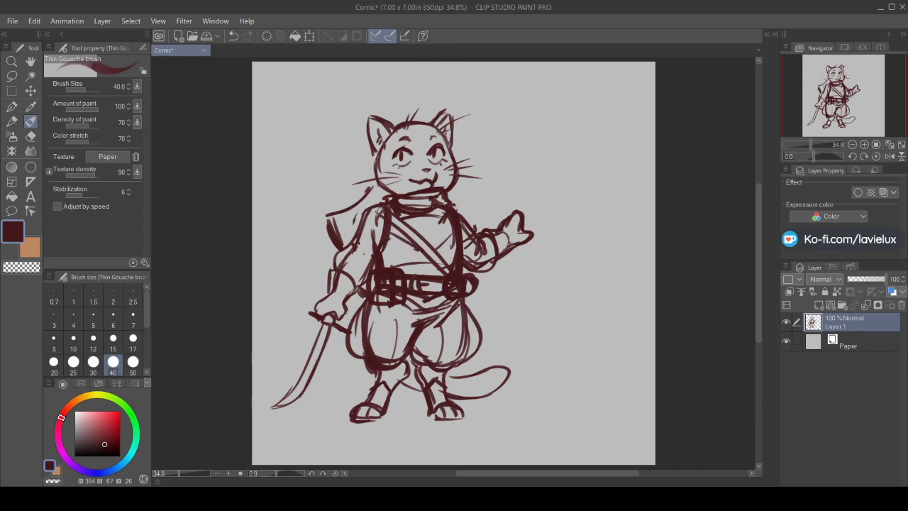
# Thicken the scarf end trailing behind the head and the outline of the curved tail
pyautogui.moveTo(379, 151)
pyautogui.mouseDown()
pyautogui.moveTo(374, 192)
pyautogui.moveTo(325, 213)
pyautogui.moveTo(331, 231)
pyautogui.mouseUp()
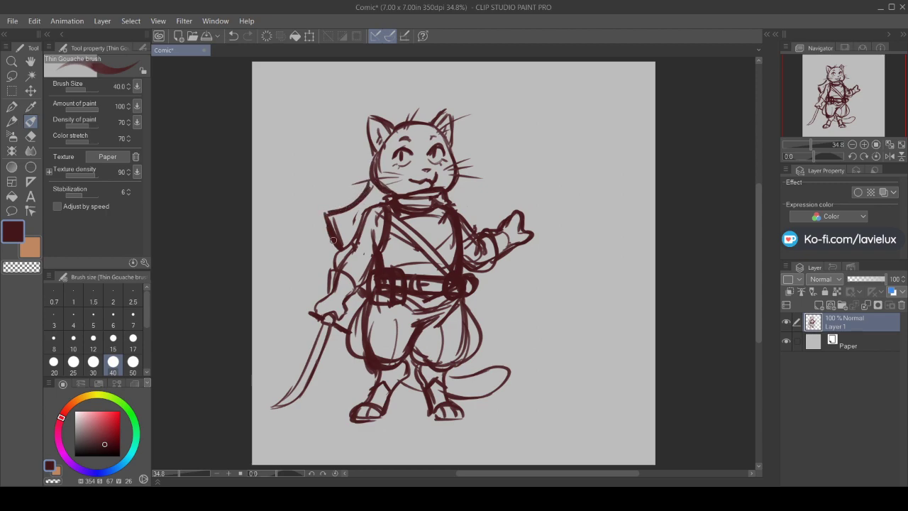
pyautogui.moveTo(441, 325)
pyautogui.mouseDown()
pyautogui.moveTo(416, 334)
pyautogui.moveTo(440, 332)
pyautogui.mouseUp()
pyautogui.moveTo(446, 372)
pyautogui.mouseDown()
pyautogui.moveTo(499, 362)
pyautogui.moveTo(516, 380)
pyautogui.moveTo(497, 395)
pyautogui.moveTo(450, 394)
pyautogui.mouseUp()
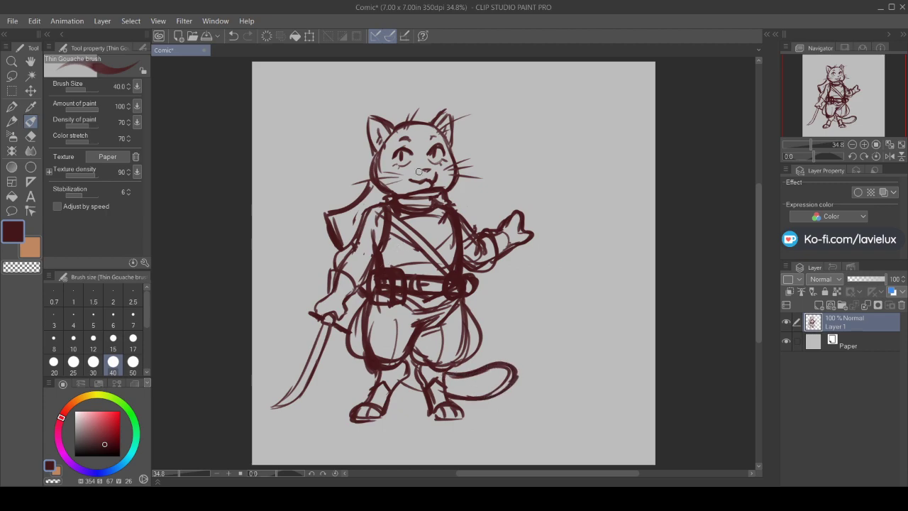
# Darken the ear and scarf outlines, and draw overall straps with a square bib on the chest
pyautogui.moveTo(446, 111)
pyautogui.mouseDown()
pyautogui.moveTo(434, 124)
pyautogui.moveTo(455, 139)
pyautogui.moveTo(447, 145)
pyautogui.mouseUp()
pyautogui.moveTo(381, 201)
pyautogui.mouseDown()
pyautogui.moveTo(458, 190)
pyautogui.moveTo(454, 210)
pyautogui.mouseUp()
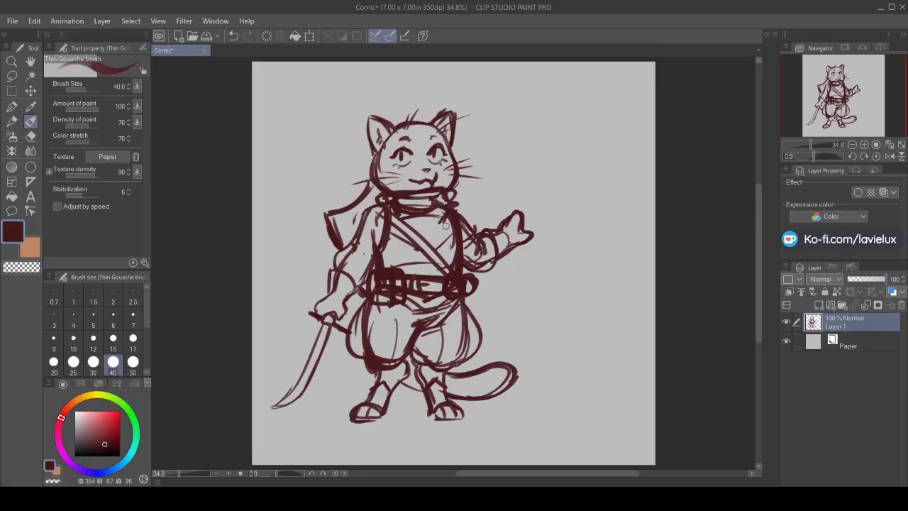
pyautogui.moveTo(389, 223)
pyautogui.mouseDown()
pyautogui.moveTo(395, 263)
pyautogui.moveTo(393, 209)
pyautogui.moveTo(401, 264)
pyautogui.moveTo(393, 261)
pyautogui.moveTo(440, 196)
pyautogui.mouseUp()
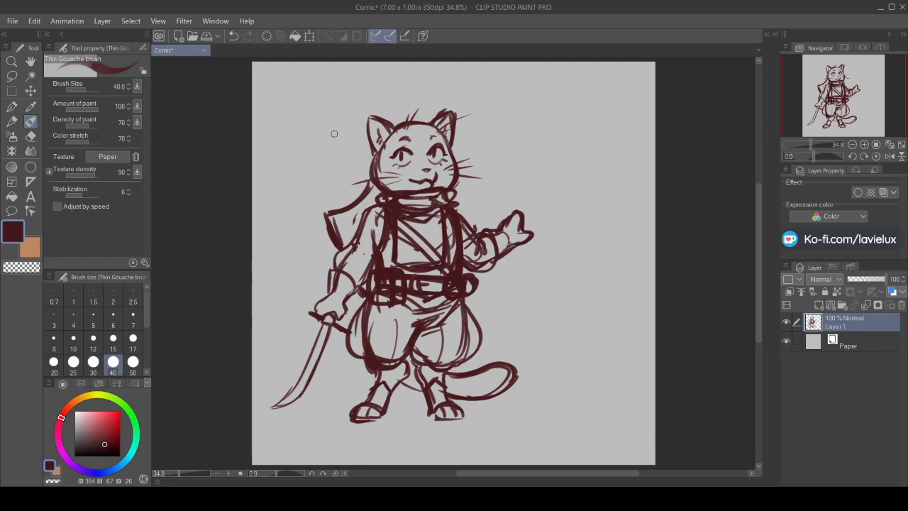
# Erase the overlapping sketch lines inside the scarf, chest, belt pouches, trousers and arms
pyautogui.click(31, 136)
pyautogui.moveTo(460, 199)
pyautogui.mouseDown()
pyautogui.moveTo(416, 215)
pyautogui.moveTo(415, 194)
pyautogui.moveTo(439, 197)
pyautogui.moveTo(386, 202)
pyautogui.moveTo(414, 213)
pyautogui.moveTo(390, 204)
pyautogui.moveTo(425, 198)
pyautogui.mouseUp()
pyautogui.moveTo(411, 262)
pyautogui.mouseDown()
pyautogui.moveTo(435, 242)
pyautogui.moveTo(410, 229)
pyautogui.moveTo(400, 234)
pyautogui.moveTo(424, 245)
pyautogui.moveTo(391, 267)
pyautogui.moveTo(398, 282)
pyautogui.moveTo(385, 298)
pyautogui.moveTo(380, 276)
pyautogui.mouseUp()
pyautogui.moveTo(452, 288)
pyautogui.mouseDown()
pyautogui.moveTo(457, 319)
pyautogui.moveTo(466, 353)
pyautogui.moveTo(463, 312)
pyautogui.moveTo(454, 354)
pyautogui.mouseUp()
pyautogui.moveTo(356, 318)
pyautogui.mouseDown()
pyautogui.moveTo(373, 351)
pyautogui.moveTo(365, 312)
pyautogui.moveTo(367, 354)
pyautogui.mouseUp()
pyautogui.moveTo(472, 262); pyautogui.dragTo(468, 257)
pyautogui.press('b')
pyautogui.press('e')
pyautogui.moveTo(338, 274)
pyautogui.mouseDown()
pyautogui.moveTo(371, 214)
pyautogui.moveTo(377, 228)
pyautogui.moveTo(362, 242)
pyautogui.moveTo(371, 249)
pyautogui.moveTo(371, 241)
pyautogui.moveTo(360, 264)
pyautogui.moveTo(352, 222)
pyautogui.mouseUp()
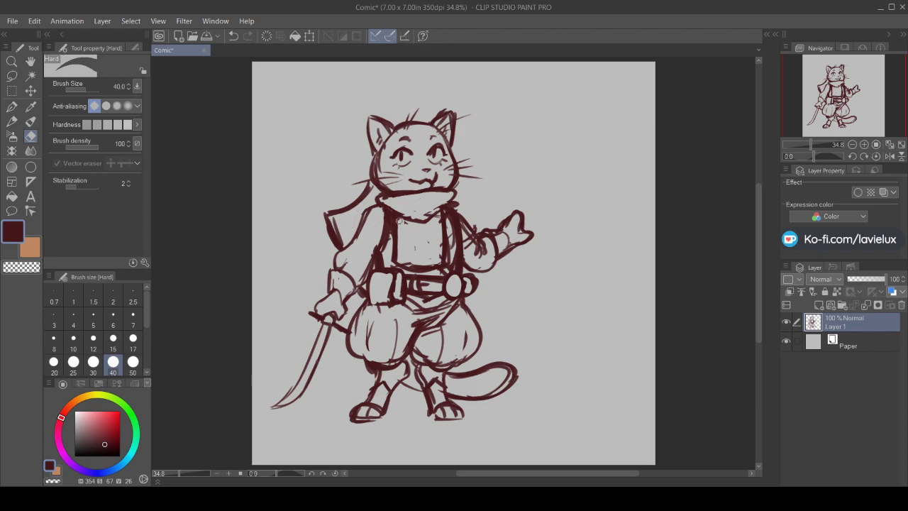
pyautogui.moveTo(449, 235)
pyautogui.mouseDown()
pyautogui.moveTo(449, 258)
pyautogui.moveTo(452, 217)
pyautogui.mouseUp()
pyautogui.moveTo(385, 233); pyautogui.dragTo(385, 245)
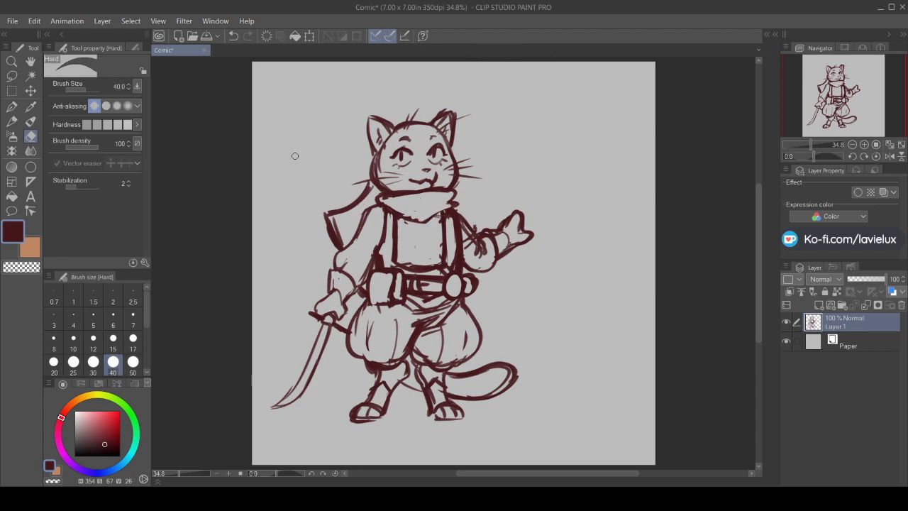
# Draw folds on the scarf and sleeve, and strengthen the bib's outline with small tabs along its lower edge
pyautogui.click(30, 122)
pyautogui.moveTo(452, 200)
pyautogui.mouseDown()
pyautogui.moveTo(407, 207)
pyautogui.moveTo(427, 228)
pyautogui.mouseUp()
pyautogui.press('e')
pyautogui.press('b')
pyautogui.moveTo(384, 207); pyautogui.dragTo(399, 217)
pyautogui.moveTo(394, 225)
pyautogui.mouseDown()
pyautogui.moveTo(388, 262)
pyautogui.moveTo(443, 264)
pyautogui.moveTo(440, 210)
pyautogui.moveTo(451, 263)
pyautogui.mouseUp()
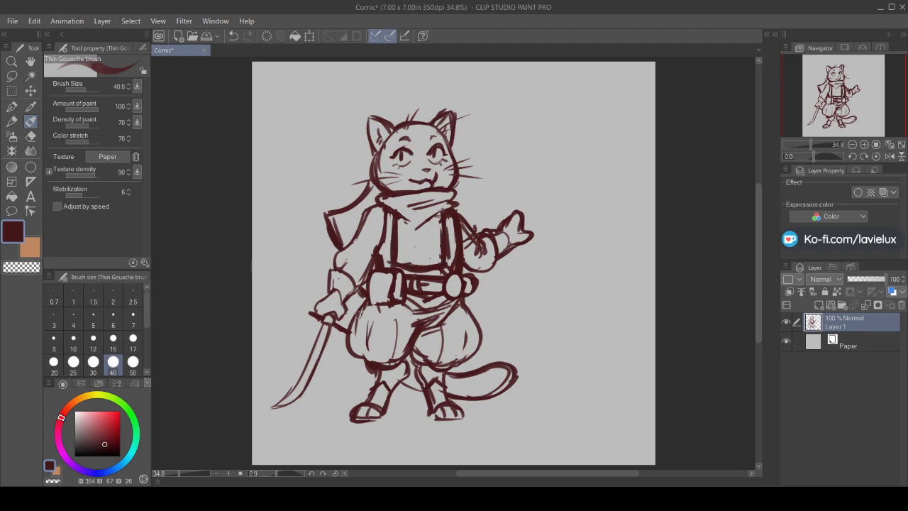
pyautogui.moveTo(418, 353)
pyautogui.mouseDown()
pyautogui.moveTo(453, 365)
pyautogui.moveTo(470, 359)
pyautogui.mouseUp()
pyautogui.moveTo(386, 247); pyautogui.dragTo(368, 221)
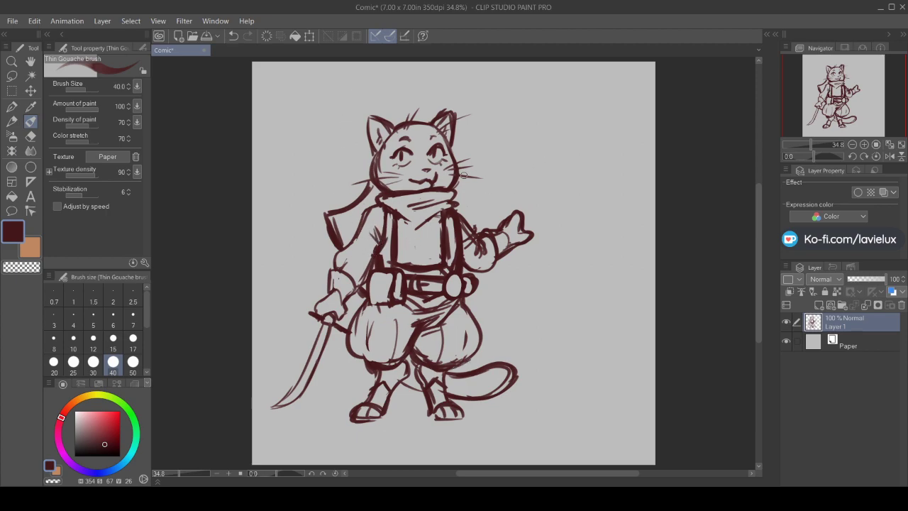
pyautogui.moveTo(424, 258)
pyautogui.mouseDown()
pyautogui.moveTo(434, 270)
pyautogui.moveTo(430, 261)
pyautogui.moveTo(407, 263)
pyautogui.mouseUp()
pyautogui.click(31, 136)
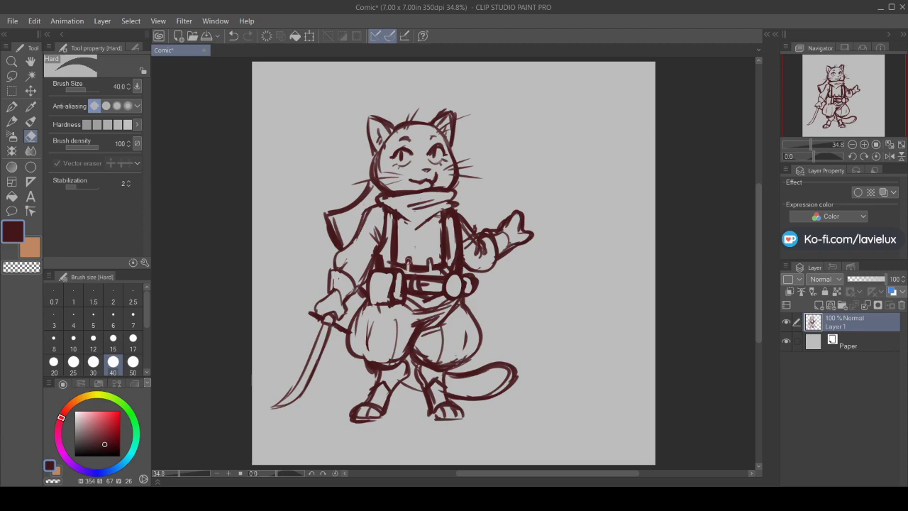
pyautogui.click(30, 121)
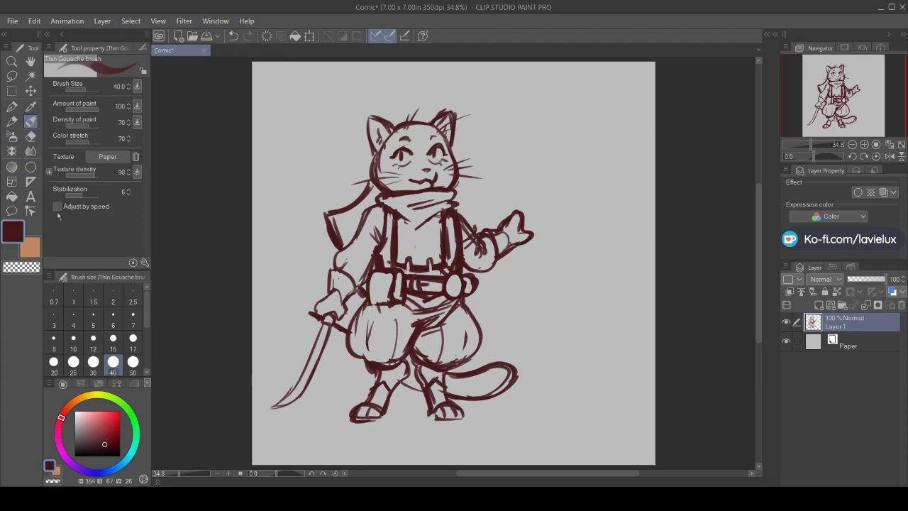
# Draw a long cape hanging behind the legs, and add a flap to the belt pouch
pyautogui.moveTo(340, 321)
pyautogui.mouseDown()
pyautogui.moveTo(331, 375)
pyautogui.moveTo(362, 385)
pyautogui.moveTo(329, 380)
pyautogui.moveTo(335, 332)
pyautogui.moveTo(323, 376)
pyautogui.mouseUp()
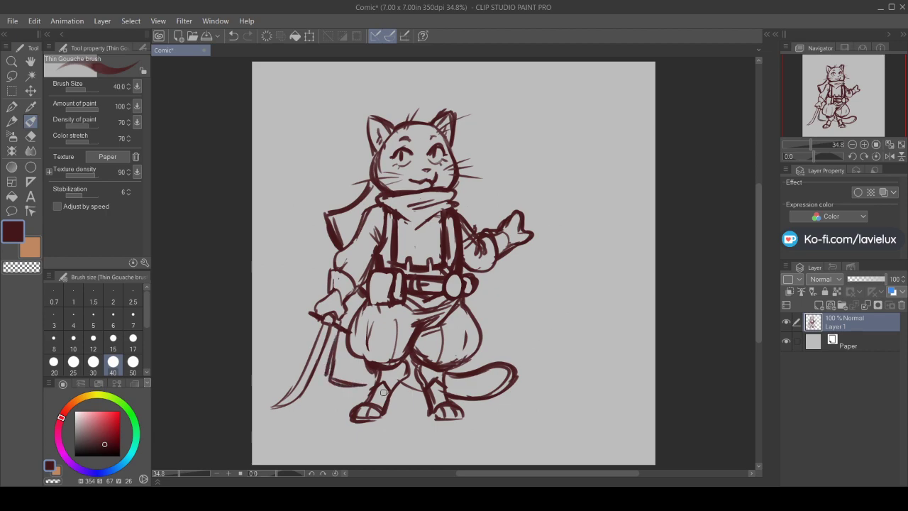
pyautogui.moveTo(406, 387); pyautogui.dragTo(346, 381)
pyautogui.moveTo(476, 301)
pyautogui.mouseDown()
pyautogui.moveTo(488, 363)
pyautogui.moveTo(477, 357)
pyautogui.mouseUp()
pyautogui.press('e')
pyautogui.press('b')
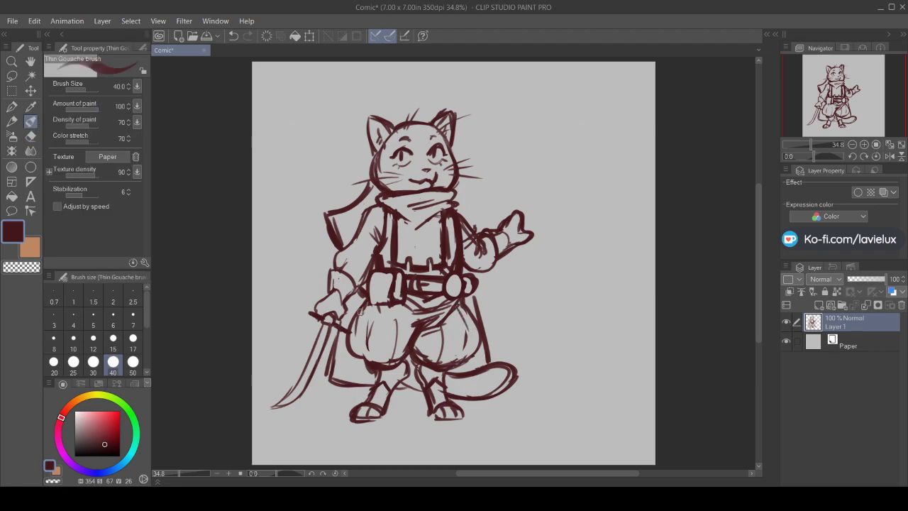
pyautogui.moveTo(392, 277); pyautogui.dragTo(369, 283)
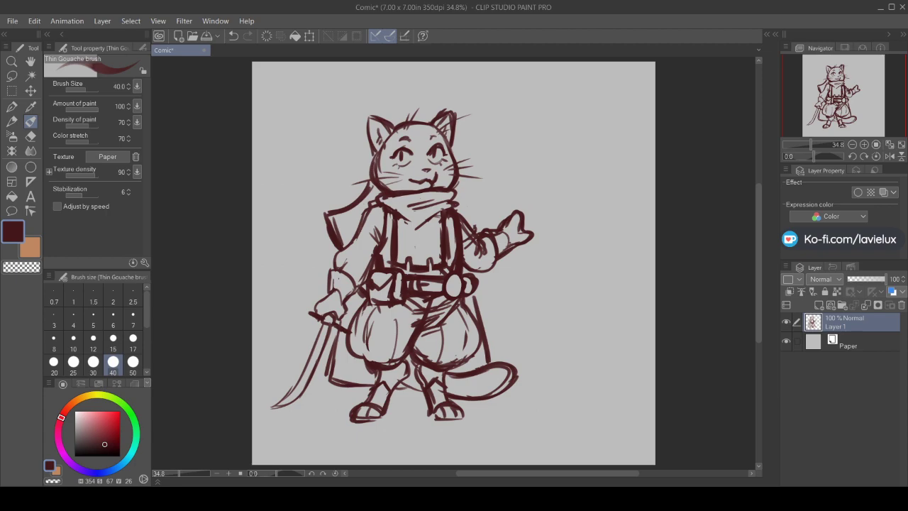
# Shift the cat sketch slightly, then decorate the sword guard with flowers and leaves and detail the round belt ornament
pyautogui.click(30, 90)
pyautogui.moveTo(391, 280); pyautogui.dragTo(378, 290)
pyautogui.press('b')
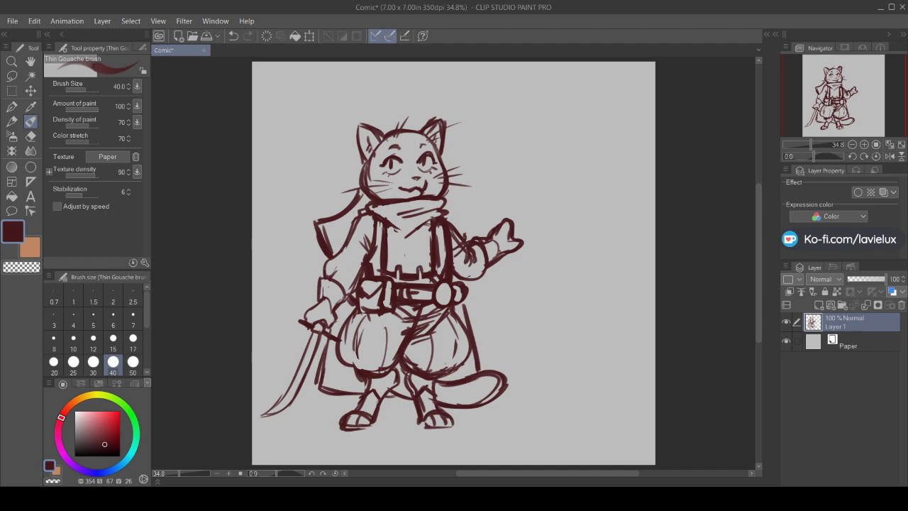
pyautogui.moveTo(312, 320)
pyautogui.mouseDown()
pyautogui.moveTo(315, 332)
pyautogui.moveTo(330, 317)
pyautogui.moveTo(296, 339)
pyautogui.moveTo(304, 346)
pyautogui.moveTo(282, 354)
pyautogui.moveTo(335, 337)
pyautogui.moveTo(324, 345)
pyautogui.moveTo(331, 328)
pyautogui.mouseUp()
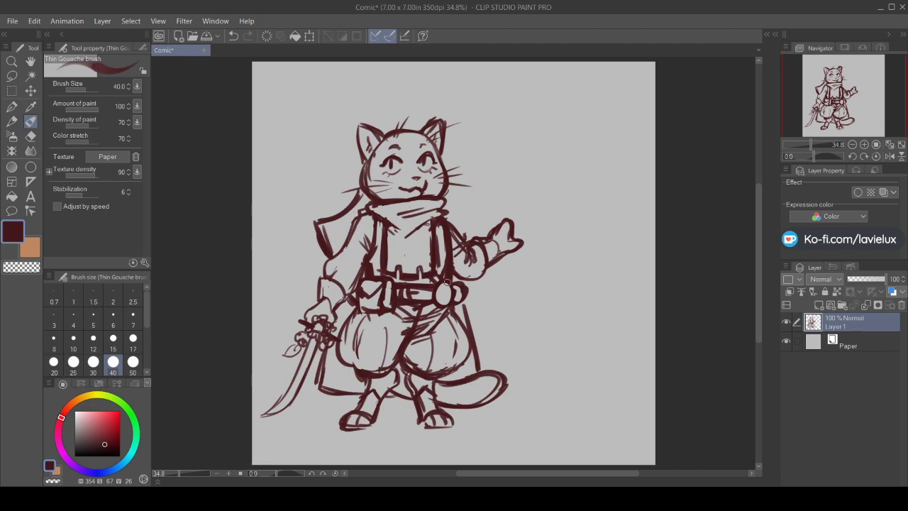
pyautogui.moveTo(444, 292)
pyautogui.mouseDown()
pyautogui.moveTo(446, 300)
pyautogui.moveTo(458, 290)
pyautogui.mouseUp()
# Draw stripes across the tail and forehead, and add small curls beside the loose scarf end
pyautogui.moveTo(462, 389)
pyautogui.mouseDown()
pyautogui.moveTo(481, 399)
pyautogui.moveTo(449, 396)
pyautogui.moveTo(458, 401)
pyautogui.moveTo(438, 385)
pyautogui.moveTo(436, 395)
pyautogui.mouseUp()
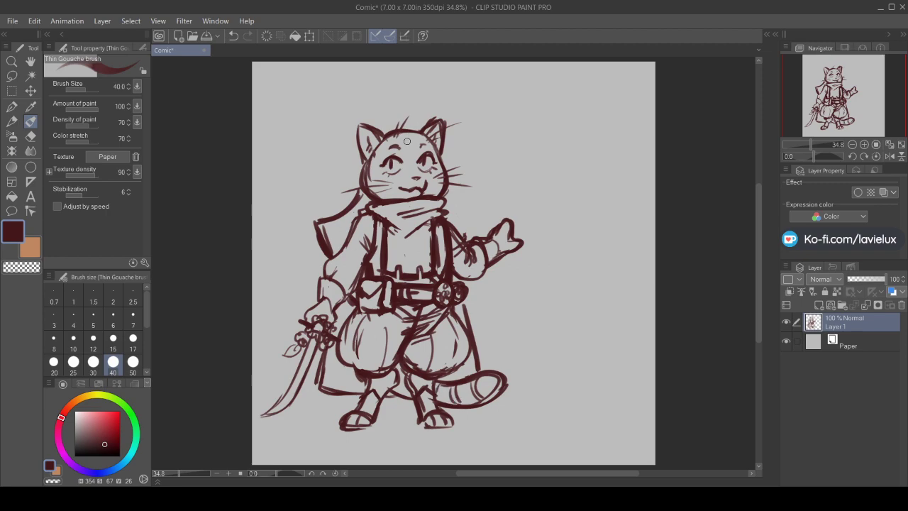
pyautogui.moveTo(407, 132)
pyautogui.mouseDown()
pyautogui.moveTo(411, 152)
pyautogui.moveTo(404, 142)
pyautogui.moveTo(402, 152)
pyautogui.mouseUp()
pyautogui.moveTo(415, 132)
pyautogui.mouseDown()
pyautogui.moveTo(419, 142)
pyautogui.moveTo(382, 143)
pyautogui.mouseUp()
pyautogui.moveTo(429, 124); pyautogui.dragTo(427, 128)
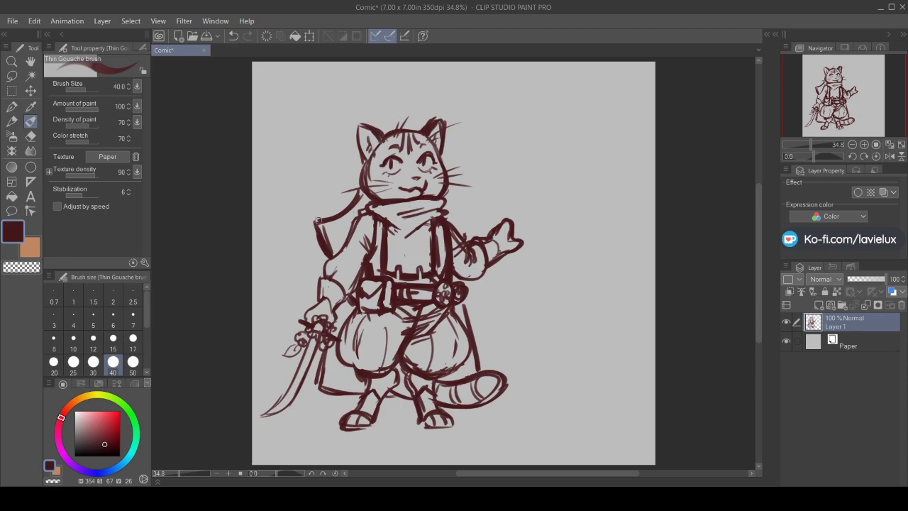
pyautogui.moveTo(315, 235)
pyautogui.mouseDown()
pyautogui.moveTo(310, 253)
pyautogui.moveTo(323, 260)
pyautogui.moveTo(296, 272)
pyautogui.moveTo(309, 268)
pyautogui.mouseUp()
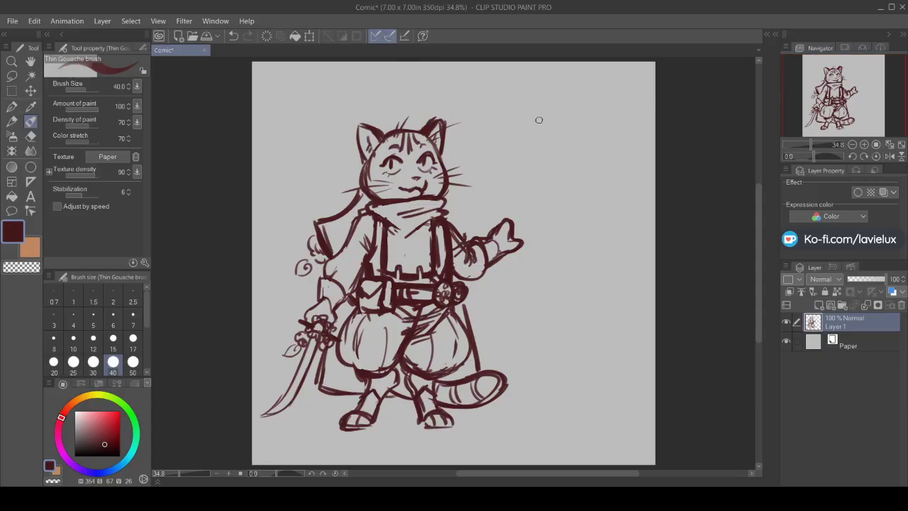
# Draw a large mouse head beside the cat, with a pointed snout, two rounded ears and an eye
pyautogui.moveTo(574, 111)
pyautogui.mouseDown()
pyautogui.moveTo(537, 107)
pyautogui.moveTo(507, 137)
pyautogui.moveTo(501, 158)
pyautogui.mouseUp()
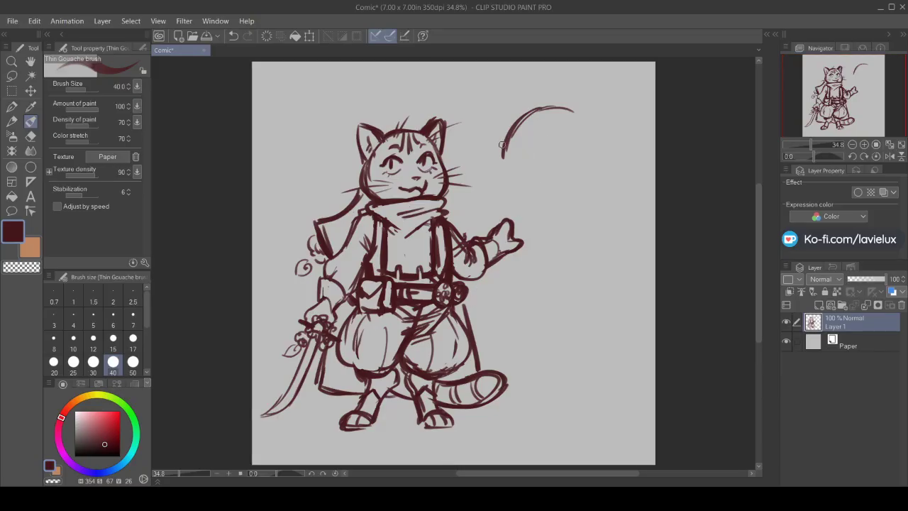
pyautogui.moveTo(505, 142)
pyautogui.mouseDown()
pyautogui.moveTo(489, 181)
pyautogui.moveTo(500, 194)
pyautogui.moveTo(571, 186)
pyautogui.mouseUp()
pyautogui.moveTo(572, 107)
pyautogui.mouseDown()
pyautogui.moveTo(615, 82)
pyautogui.moveTo(644, 112)
pyautogui.moveTo(635, 143)
pyautogui.moveTo(590, 161)
pyautogui.mouseUp()
pyautogui.moveTo(603, 76)
pyautogui.mouseDown()
pyautogui.moveTo(584, 140)
pyautogui.moveTo(549, 152)
pyautogui.mouseUp()
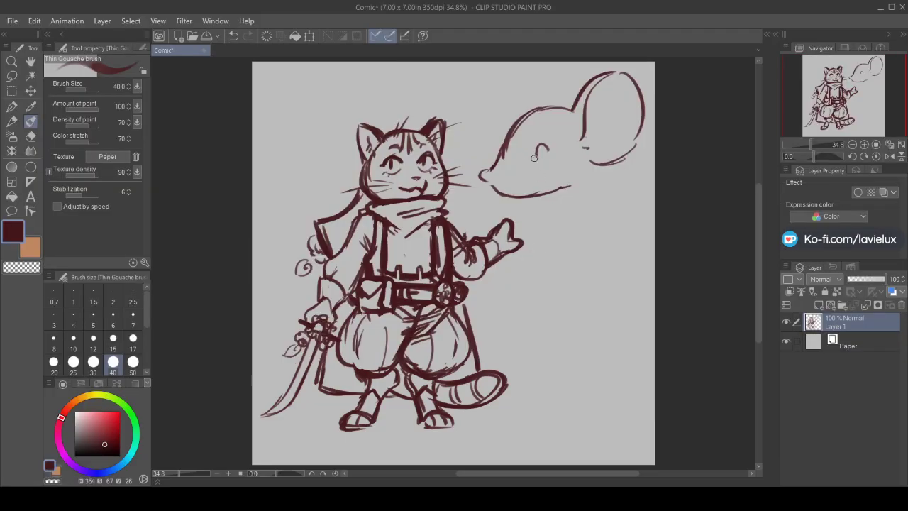
pyautogui.moveTo(534, 158)
pyautogui.mouseDown()
pyautogui.moveTo(547, 146)
pyautogui.moveTo(557, 152)
pyautogui.moveTo(535, 156)
pyautogui.mouseUp()
pyautogui.moveTo(557, 99); pyautogui.dragTo(515, 119)
pyautogui.moveTo(523, 78); pyautogui.dragTo(509, 122)
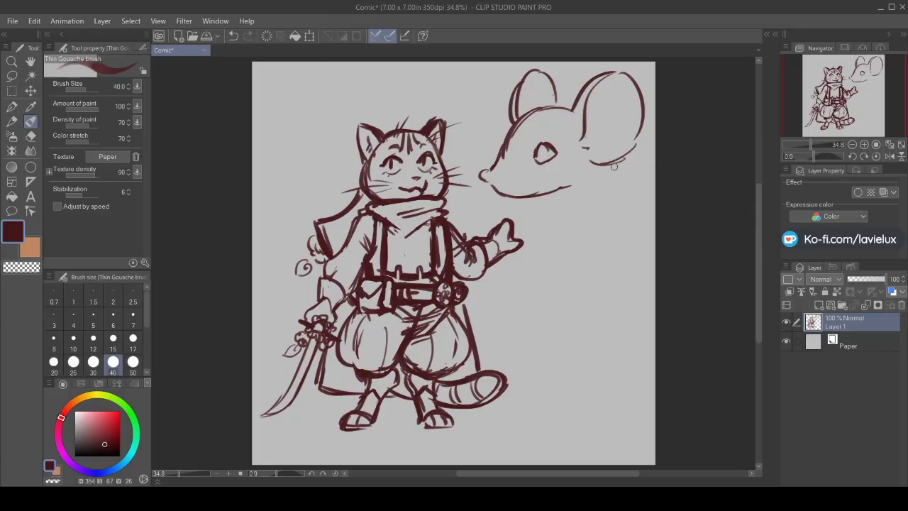
# Draw the mouse's long curved body outline below the ear, and a contour from its chin toward the cat's scarf
pyautogui.moveTo(615, 166); pyautogui.dragTo(605, 245)
pyautogui.moveTo(609, 195)
pyautogui.mouseDown()
pyautogui.moveTo(615, 255)
pyautogui.moveTo(588, 316)
pyautogui.mouseUp()
pyautogui.moveTo(608, 278); pyautogui.dragTo(531, 361)
pyautogui.moveTo(494, 193); pyautogui.dragTo(446, 217)
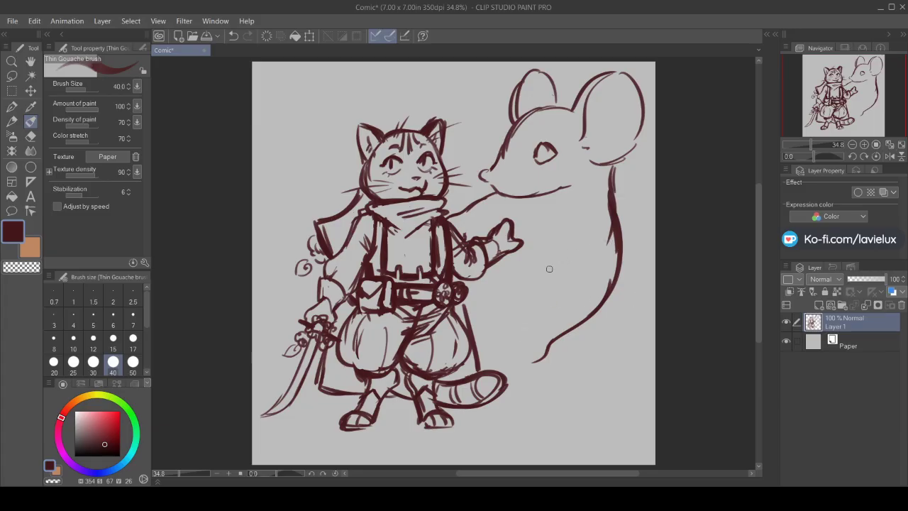
# Draw the mouse's front leg tapering down to a paw with separate toes
pyautogui.moveTo(550, 269); pyautogui.dragTo(533, 358)
pyautogui.moveTo(537, 354); pyautogui.dragTo(568, 402)
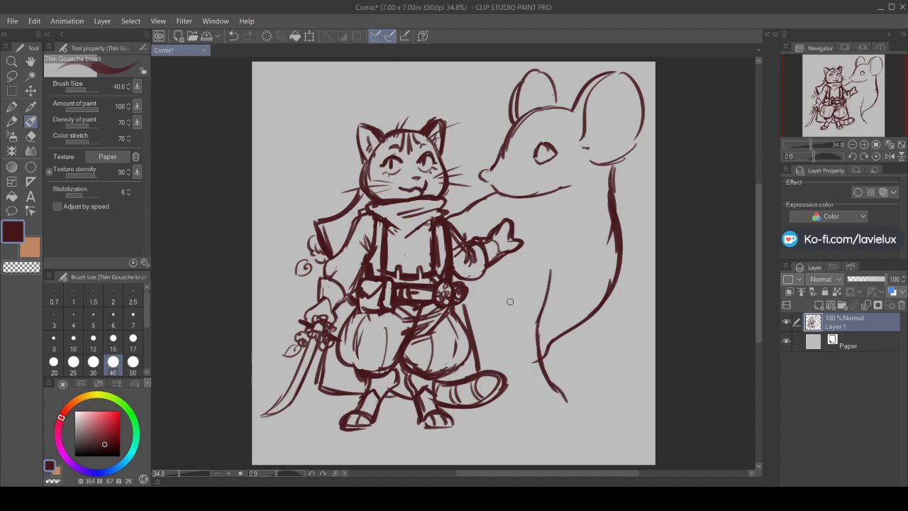
pyautogui.moveTo(493, 291)
pyautogui.mouseDown()
pyautogui.moveTo(541, 410)
pyautogui.moveTo(528, 392)
pyautogui.moveTo(544, 414)
pyautogui.moveTo(541, 398)
pyautogui.moveTo(566, 407)
pyautogui.moveTo(552, 393)
pyautogui.moveTo(569, 416)
pyautogui.mouseUp()
pyautogui.moveTo(552, 386); pyautogui.dragTo(577, 412)
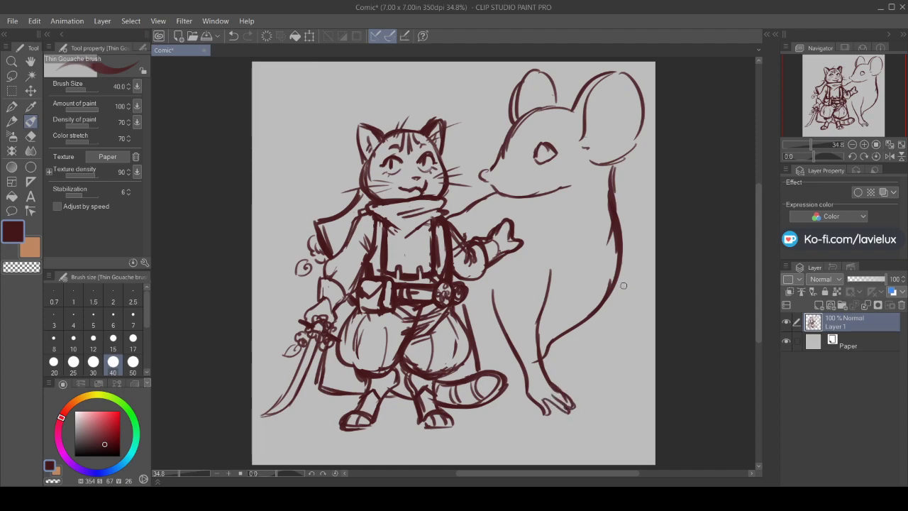
# Draw another mouse leg with a toed paw behind its rounded body, and a short line above the cat's tail
pyautogui.moveTo(611, 282)
pyautogui.mouseDown()
pyautogui.moveTo(640, 325)
pyautogui.moveTo(617, 320)
pyautogui.moveTo(627, 355)
pyautogui.moveTo(615, 353)
pyautogui.moveTo(625, 341)
pyautogui.moveTo(633, 366)
pyautogui.mouseUp()
pyautogui.moveTo(641, 328)
pyautogui.mouseDown()
pyautogui.moveTo(649, 355)
pyautogui.moveTo(637, 369)
pyautogui.mouseUp()
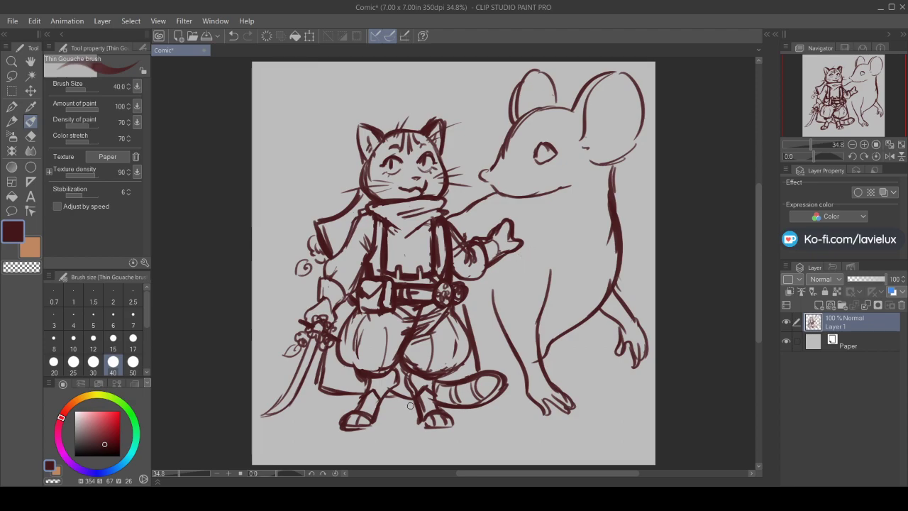
pyautogui.moveTo(517, 359); pyautogui.dragTo(480, 375)
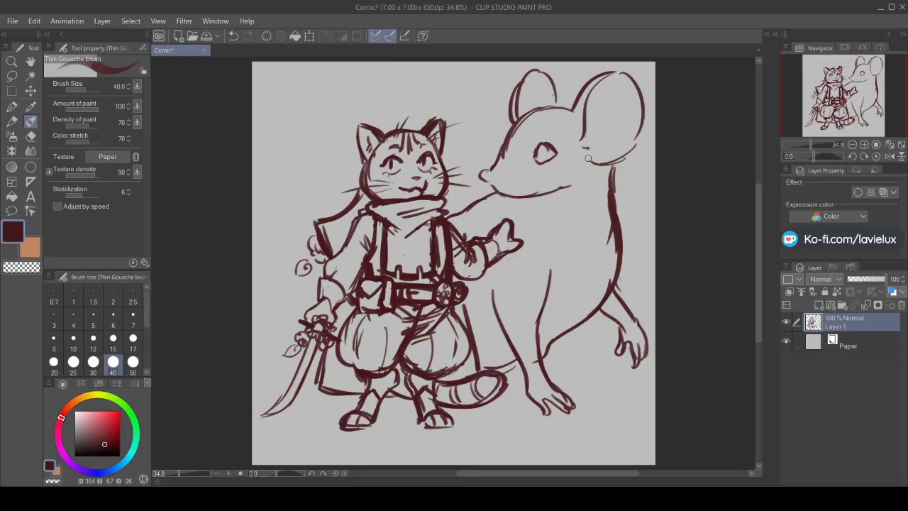
# Draw a flower and leaf cluster below the mouse's large ear and a matching flower crown across its forehead
pyautogui.moveTo(603, 165)
pyautogui.mouseDown()
pyautogui.moveTo(610, 193)
pyautogui.moveTo(615, 184)
pyautogui.moveTo(599, 177)
pyautogui.moveTo(584, 190)
pyautogui.moveTo(603, 189)
pyautogui.moveTo(589, 214)
pyautogui.moveTo(598, 203)
pyautogui.mouseUp()
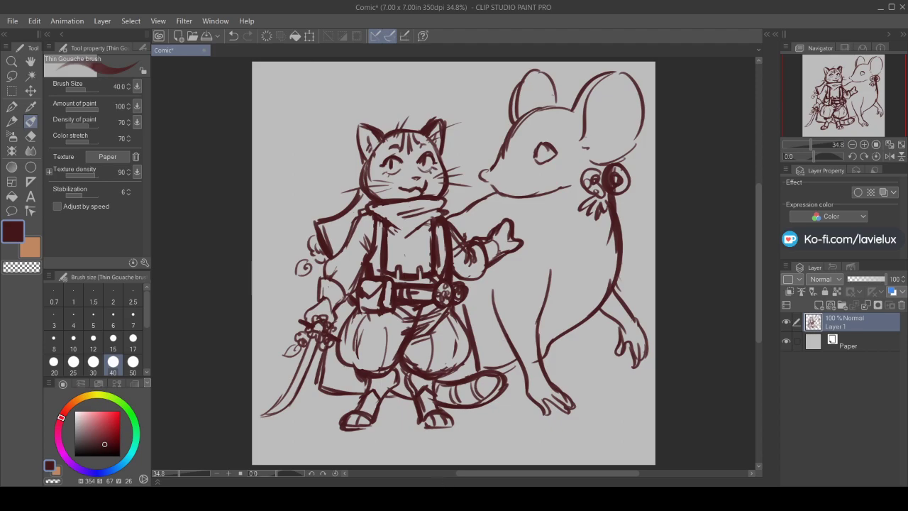
pyautogui.moveTo(583, 101); pyautogui.dragTo(588, 145)
pyautogui.moveTo(533, 102)
pyautogui.mouseDown()
pyautogui.moveTo(533, 124)
pyautogui.moveTo(534, 100)
pyautogui.moveTo(529, 108)
pyautogui.moveTo(549, 113)
pyautogui.moveTo(550, 105)
pyautogui.moveTo(555, 125)
pyautogui.moveTo(545, 122)
pyautogui.moveTo(566, 96)
pyautogui.moveTo(570, 118)
pyautogui.moveTo(571, 104)
pyautogui.moveTo(530, 101)
pyautogui.moveTo(566, 95)
pyautogui.moveTo(546, 91)
pyautogui.moveTo(511, 98)
pyautogui.moveTo(508, 125)
pyautogui.mouseUp()
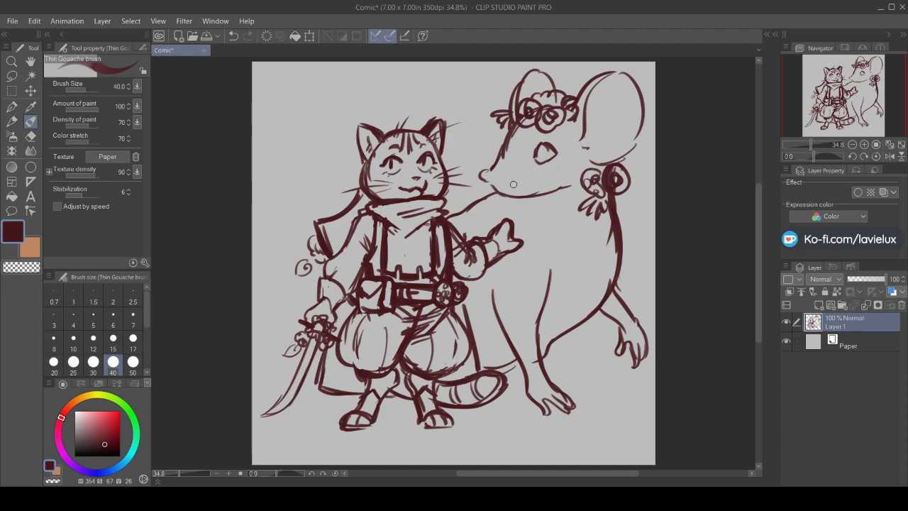
# Redraw the mouse's jaw slightly lower, erase the old jaw line, and trim the body line where it overlaps the front leg
pyautogui.moveTo(576, 187)
pyautogui.mouseDown()
pyautogui.moveTo(539, 200)
pyautogui.moveTo(504, 196)
pyautogui.mouseUp()
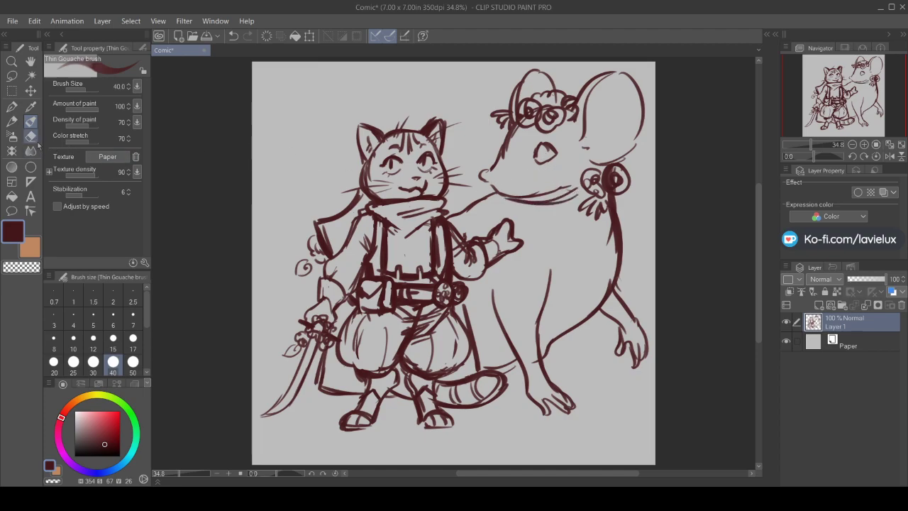
pyautogui.click(31, 136)
pyautogui.moveTo(566, 198)
pyautogui.mouseDown()
pyautogui.moveTo(529, 195)
pyautogui.moveTo(564, 188)
pyautogui.moveTo(560, 203)
pyautogui.moveTo(523, 183)
pyautogui.mouseUp()
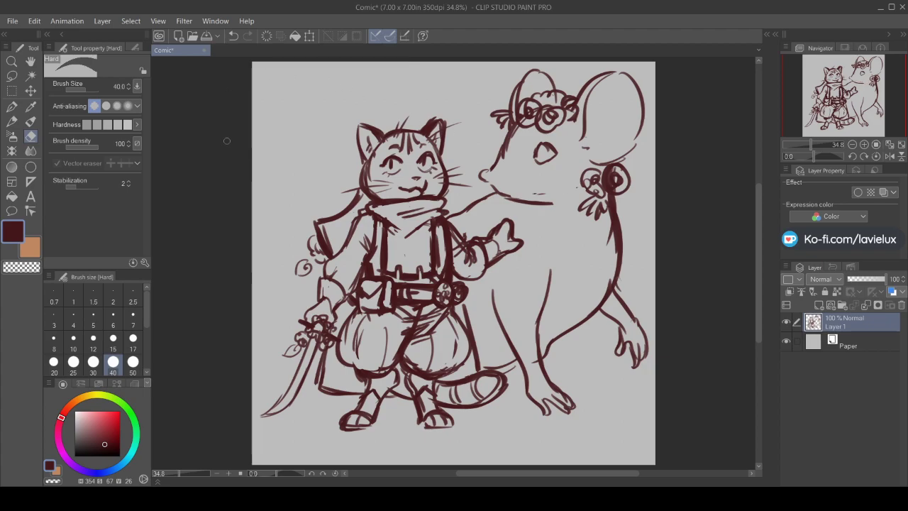
pyautogui.moveTo(554, 345); pyautogui.dragTo(543, 368)
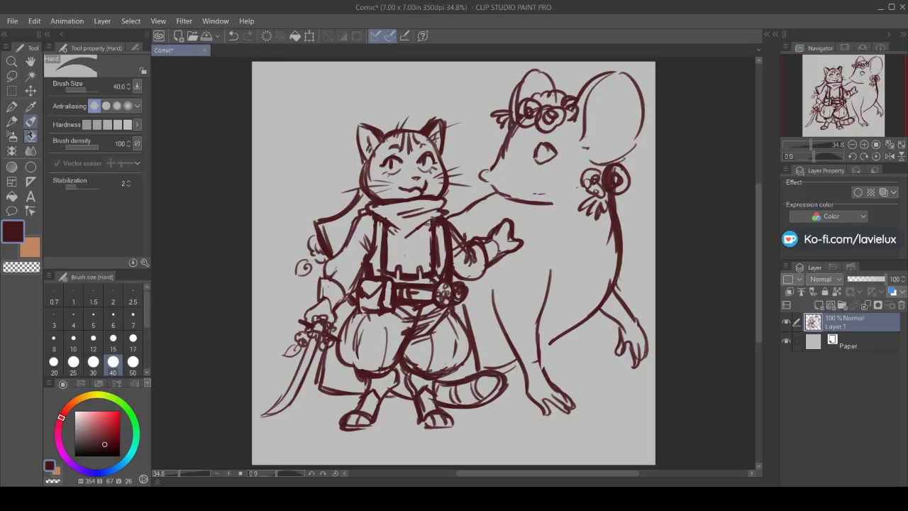
# Draw a flower with leaves beside the cat's belt and darken the mouse's jaw and lower body lines
pyautogui.click(30, 135)
pyautogui.click(30, 121)
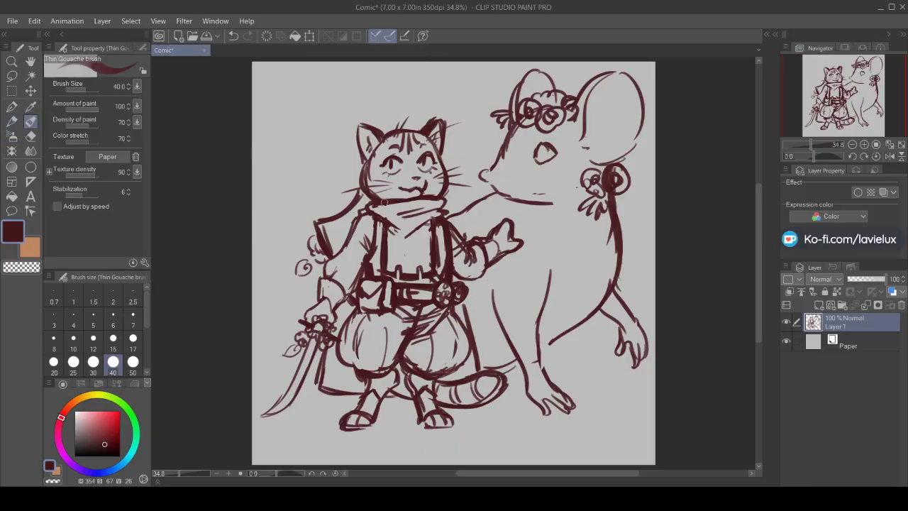
pyautogui.moveTo(495, 298)
pyautogui.mouseDown()
pyautogui.moveTo(486, 279)
pyautogui.moveTo(472, 289)
pyautogui.moveTo(477, 303)
pyautogui.moveTo(480, 286)
pyautogui.moveTo(489, 293)
pyautogui.moveTo(506, 268)
pyautogui.moveTo(503, 294)
pyautogui.mouseUp()
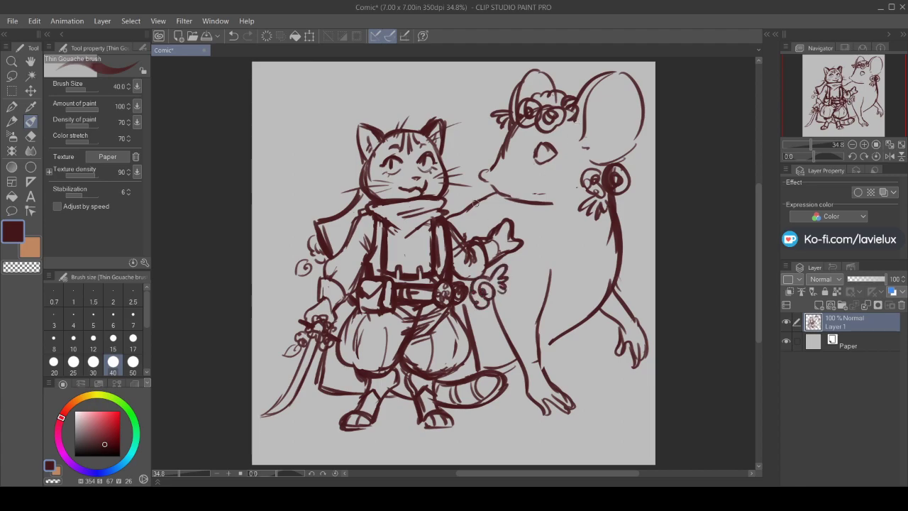
pyautogui.moveTo(497, 187)
pyautogui.mouseDown()
pyautogui.moveTo(525, 203)
pyautogui.moveTo(562, 202)
pyautogui.mouseUp()
pyautogui.moveTo(619, 281)
pyautogui.mouseDown()
pyautogui.moveTo(585, 324)
pyautogui.moveTo(531, 345)
pyautogui.mouseUp()
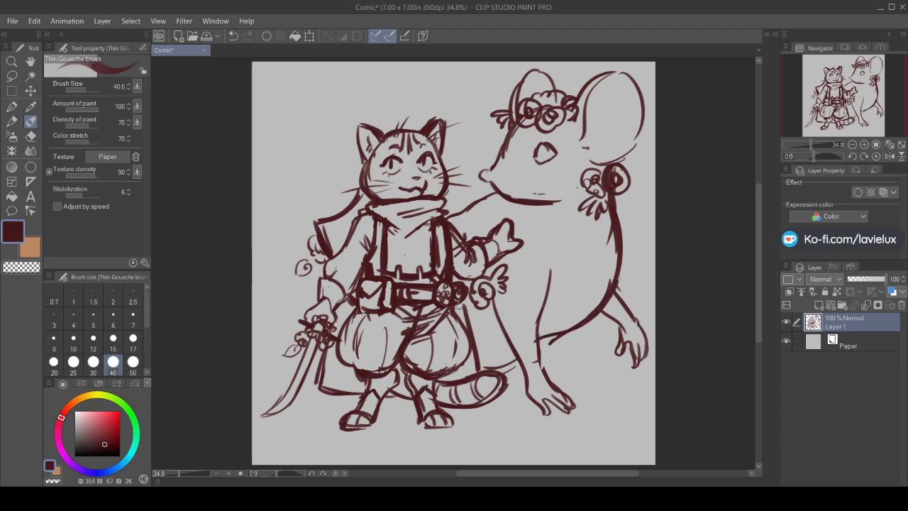
# Draw the mouse's legs and toes behind the cat's tail, plus extra toes beside its front paw
pyautogui.moveTo(497, 318); pyautogui.dragTo(473, 367)
pyautogui.moveTo(501, 334); pyautogui.dragTo(480, 360)
pyautogui.moveTo(489, 398)
pyautogui.mouseDown()
pyautogui.moveTo(511, 412)
pyautogui.moveTo(458, 416)
pyautogui.mouseUp()
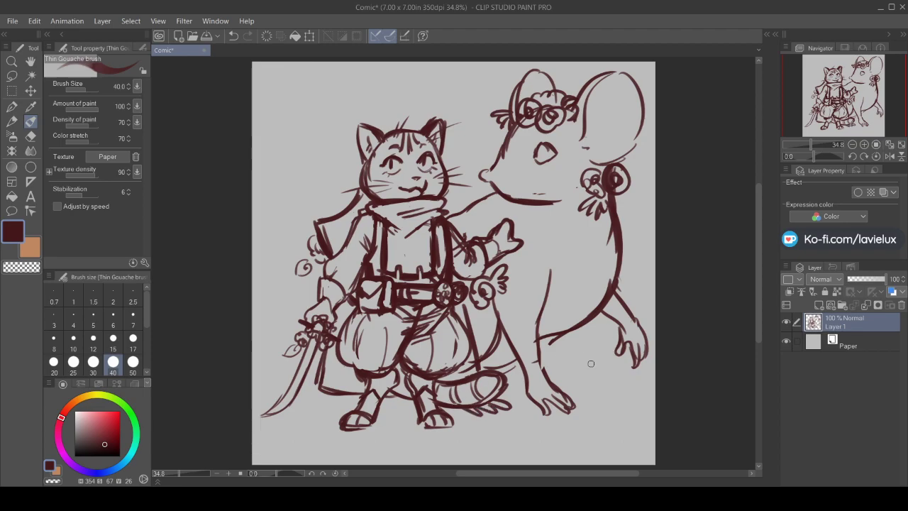
pyautogui.moveTo(505, 384)
pyautogui.mouseDown()
pyautogui.moveTo(523, 393)
pyautogui.moveTo(518, 376)
pyautogui.moveTo(572, 376)
pyautogui.moveTo(561, 387)
pyautogui.mouseUp()
# Thicken the lines around the mouse's lower body and front leg, and fill its flank with nested curved markings
pyautogui.moveTo(532, 343)
pyautogui.mouseDown()
pyautogui.moveTo(585, 324)
pyautogui.moveTo(606, 294)
pyautogui.mouseUp()
pyautogui.moveTo(548, 260); pyautogui.dragTo(536, 338)
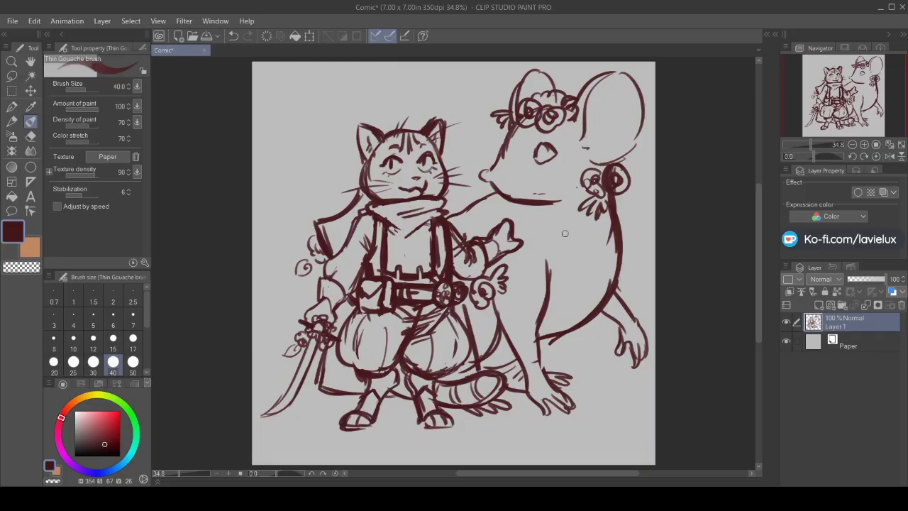
pyautogui.moveTo(611, 286)
pyautogui.mouseDown()
pyautogui.moveTo(546, 280)
pyautogui.moveTo(602, 245)
pyautogui.moveTo(593, 295)
pyautogui.moveTo(567, 278)
pyautogui.moveTo(552, 332)
pyautogui.moveTo(576, 290)
pyautogui.moveTo(579, 318)
pyautogui.mouseUp()
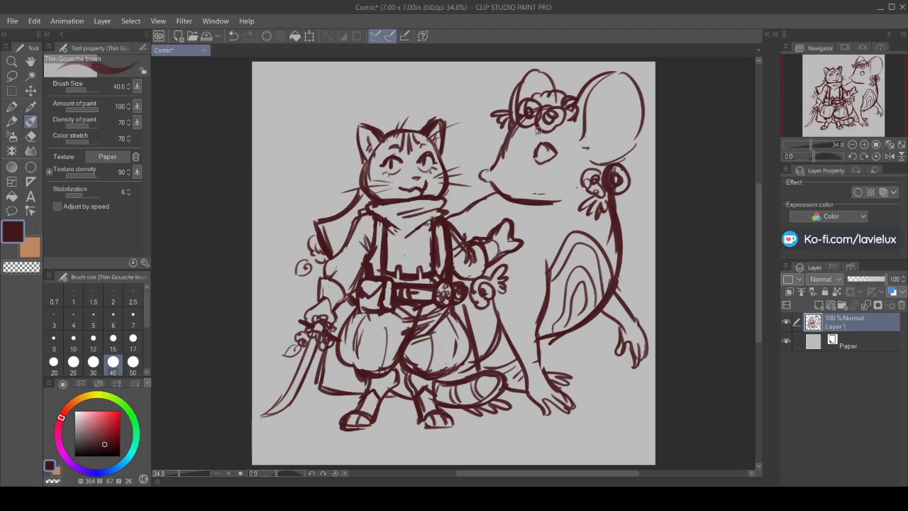
# Add concentric rings around the mouse's eye, inner contours in its large ear, and curved markings near the cat's shoulder
pyautogui.moveTo(538, 130)
pyautogui.mouseDown()
pyautogui.moveTo(581, 176)
pyautogui.moveTo(589, 133)
pyautogui.moveTo(541, 140)
pyautogui.moveTo(575, 163)
pyautogui.moveTo(537, 131)
pyautogui.moveTo(506, 155)
pyautogui.moveTo(508, 146)
pyautogui.mouseUp()
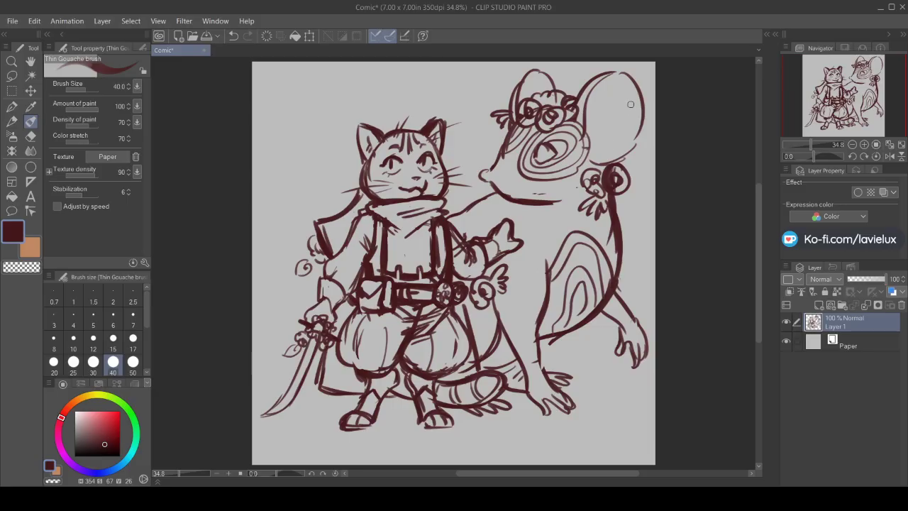
pyautogui.moveTo(589, 90); pyautogui.dragTo(629, 145)
pyautogui.moveTo(620, 73); pyautogui.dragTo(643, 119)
pyautogui.moveTo(485, 196)
pyautogui.mouseDown()
pyautogui.moveTo(466, 237)
pyautogui.moveTo(453, 224)
pyautogui.mouseUp()
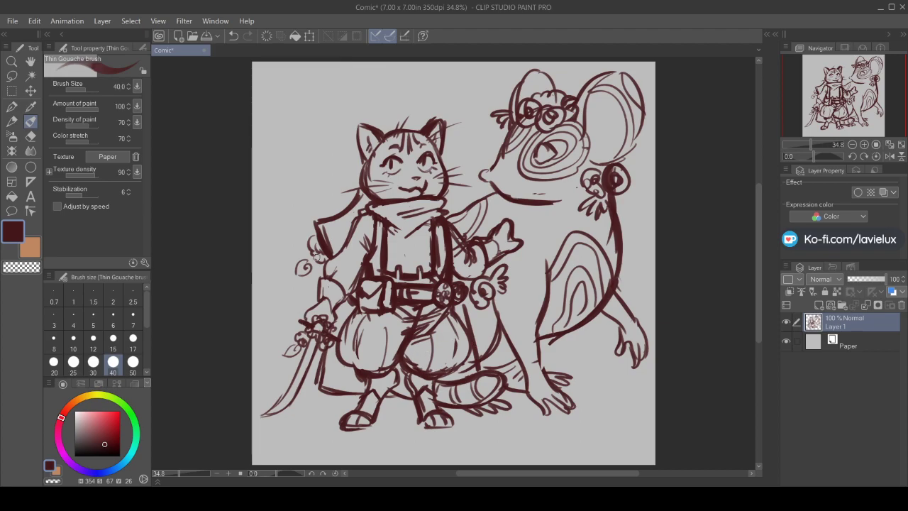
# Move the whole sketch layer slightly down and toward the left edge of the canvas
pyautogui.click(31, 90)
pyautogui.moveTo(418, 372); pyautogui.dragTo(414, 384)
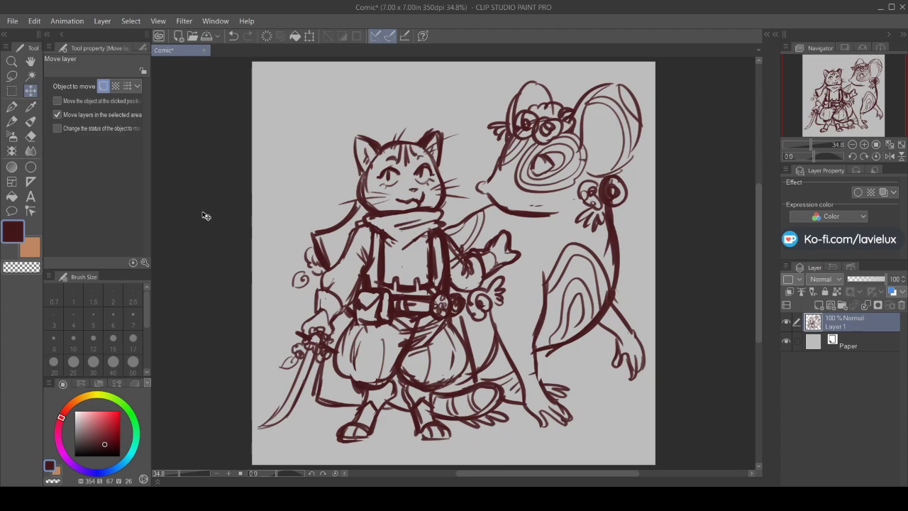
pyautogui.click(30, 135)
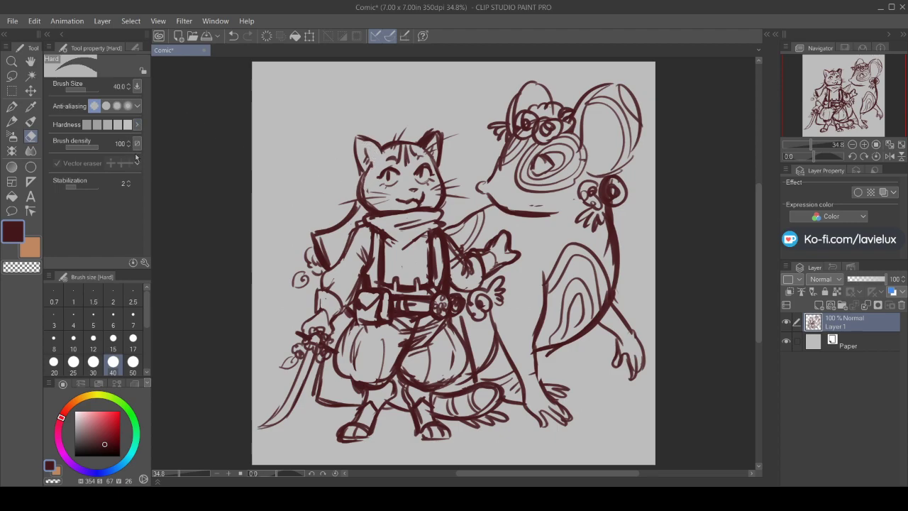
# Darken the mouse's nose, fill in its eye, and add curved markings in its small ear and under its jaw
pyautogui.click(31, 124)
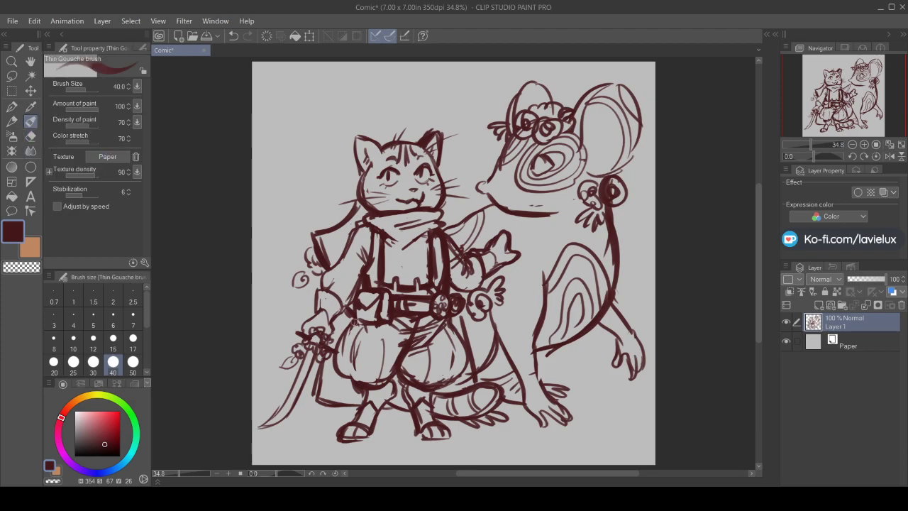
pyautogui.moveTo(489, 182); pyautogui.dragTo(488, 194)
pyautogui.moveTo(536, 172)
pyautogui.mouseDown()
pyautogui.moveTo(544, 161)
pyautogui.moveTo(553, 166)
pyautogui.moveTo(540, 169)
pyautogui.mouseUp()
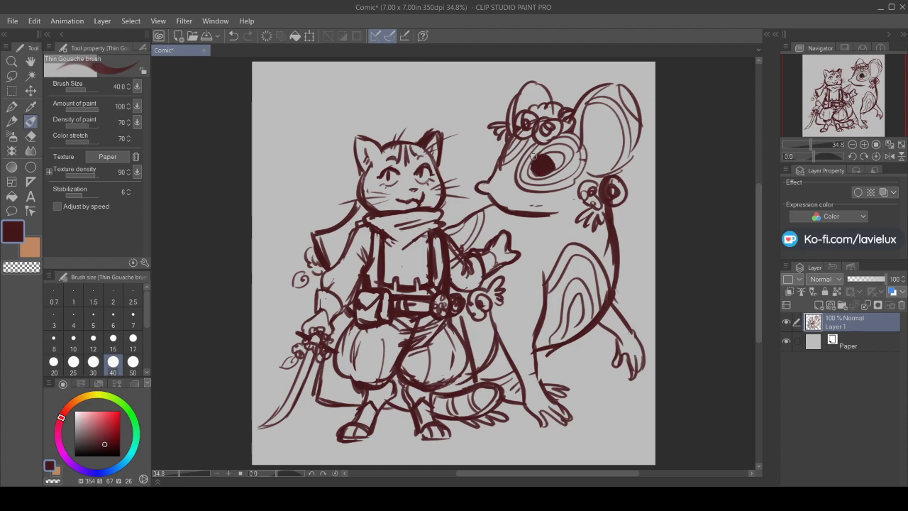
pyautogui.moveTo(531, 84); pyautogui.dragTo(526, 105)
pyautogui.moveTo(512, 216)
pyautogui.mouseDown()
pyautogui.moveTo(525, 237)
pyautogui.moveTo(538, 225)
pyautogui.mouseUp()
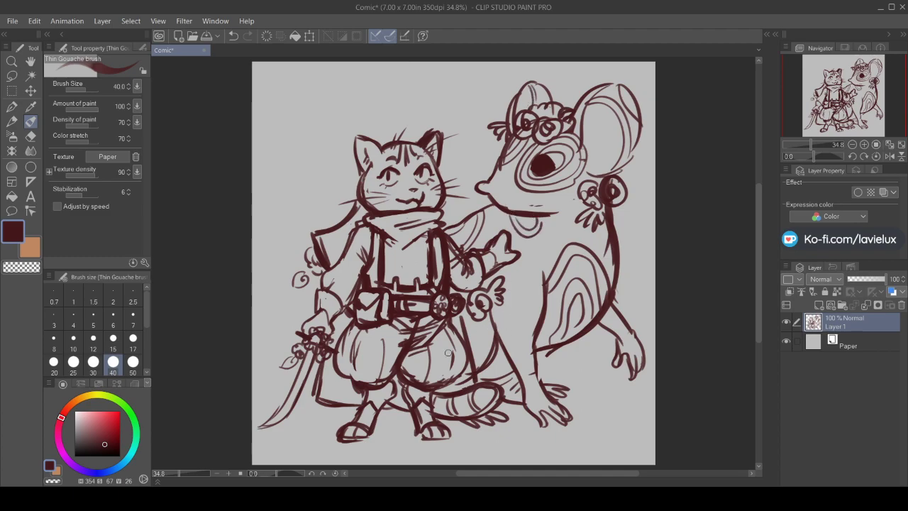
# Touch up the cat's foot and sword hand, and draw a long arc rising from the sword's hilt
pyautogui.moveTo(365, 439); pyautogui.dragTo(354, 448)
pyautogui.moveTo(310, 319)
pyautogui.mouseDown()
pyautogui.moveTo(275, 262)
pyautogui.moveTo(290, 303)
pyautogui.moveTo(317, 322)
pyautogui.mouseUp()
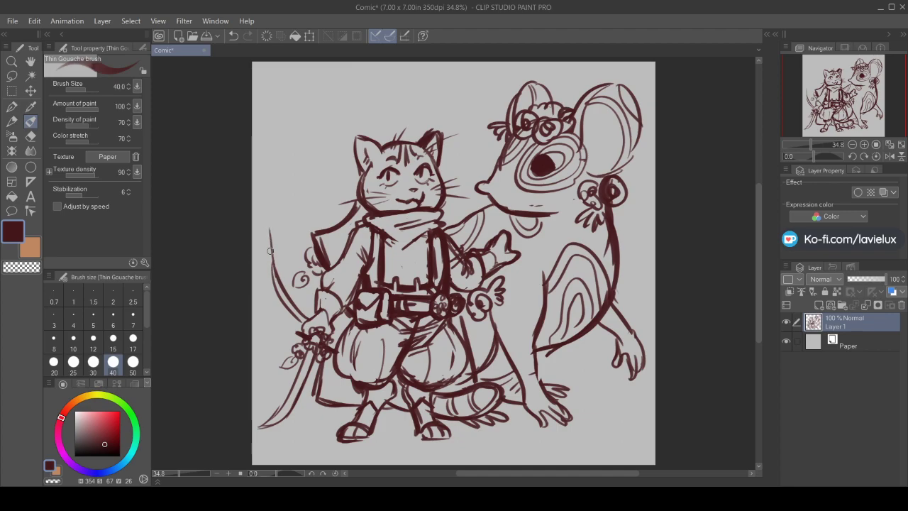
pyautogui.moveTo(264, 218)
pyautogui.mouseDown()
pyautogui.moveTo(273, 282)
pyautogui.moveTo(304, 327)
pyautogui.mouseUp()
pyautogui.moveTo(270, 262); pyautogui.dragTo(309, 320)
# Draw scalloped tufts along the mouse's back, extend its jaw line, and add a small round flower beside the cat's ear
pyautogui.moveTo(623, 236)
pyautogui.mouseDown()
pyautogui.moveTo(633, 255)
pyautogui.moveTo(619, 269)
pyautogui.moveTo(616, 294)
pyautogui.moveTo(620, 274)
pyautogui.mouseUp()
pyautogui.moveTo(541, 216); pyautogui.dragTo(568, 207)
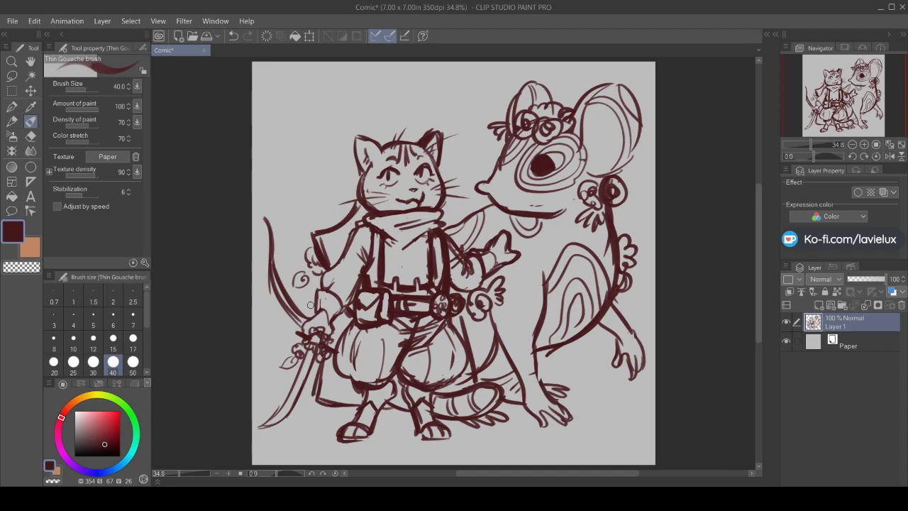
pyautogui.moveTo(379, 139)
pyautogui.mouseDown()
pyautogui.moveTo(389, 151)
pyautogui.moveTo(375, 150)
pyautogui.moveTo(381, 146)
pyautogui.mouseUp()
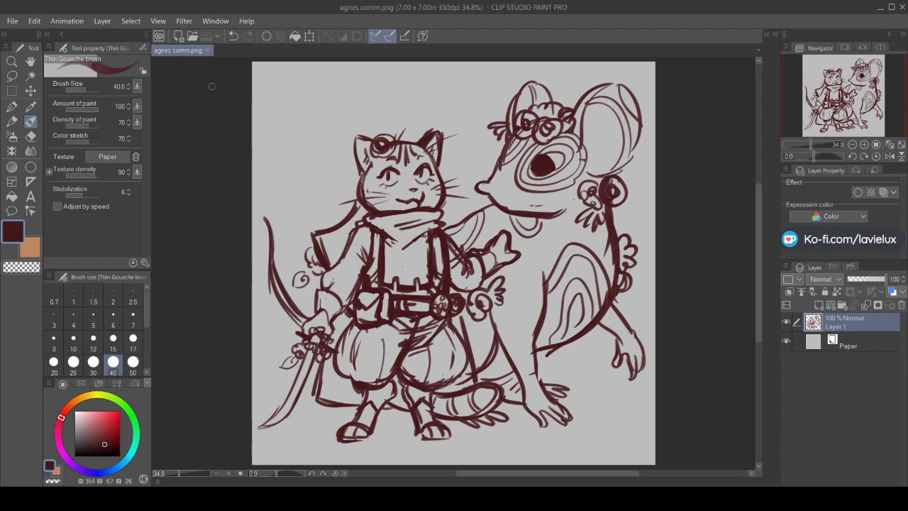
# Close the sketch and, on a new 7 x 6 in canvas, outline a crouching figure's rounded rump and long back
pyautogui.click(206, 50)
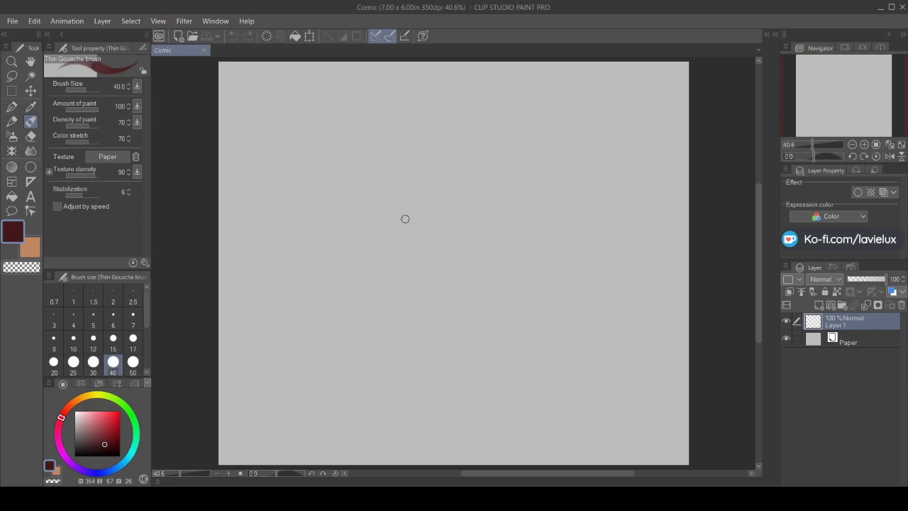
pyautogui.moveTo(414, 203)
pyautogui.mouseDown()
pyautogui.moveTo(377, 238)
pyautogui.moveTo(385, 311)
pyautogui.mouseUp()
pyautogui.moveTo(368, 267); pyautogui.dragTo(380, 306)
pyautogui.moveTo(412, 201); pyautogui.dragTo(436, 200)
pyautogui.moveTo(441, 199); pyautogui.dragTo(494, 221)
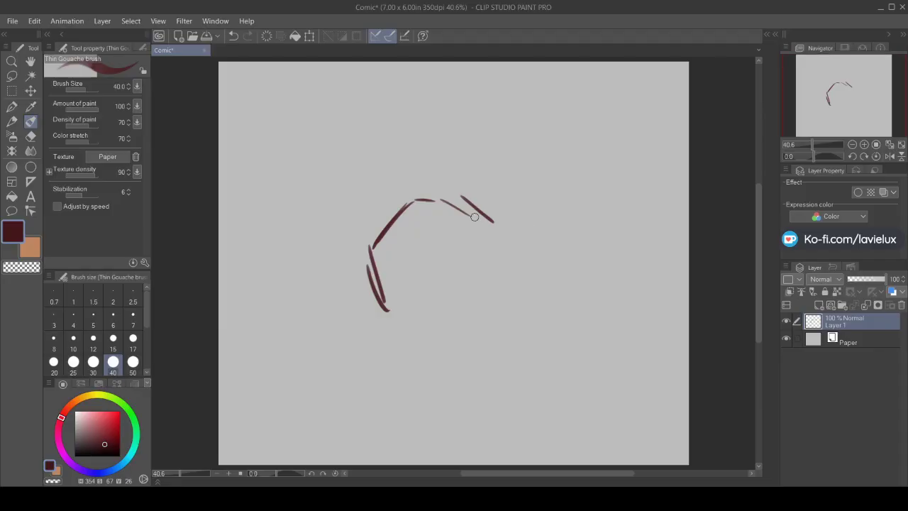
pyautogui.moveTo(468, 209)
pyautogui.mouseDown()
pyautogui.moveTo(558, 209)
pyautogui.moveTo(572, 193)
pyautogui.moveTo(618, 209)
pyautogui.mouseUp()
pyautogui.moveTo(614, 213); pyautogui.dragTo(641, 229)
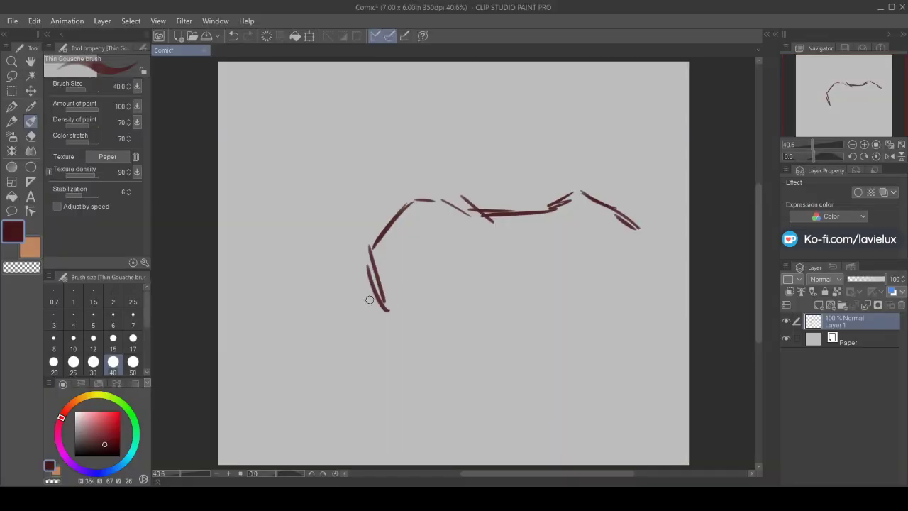
pyautogui.moveTo(366, 286); pyautogui.dragTo(396, 328)
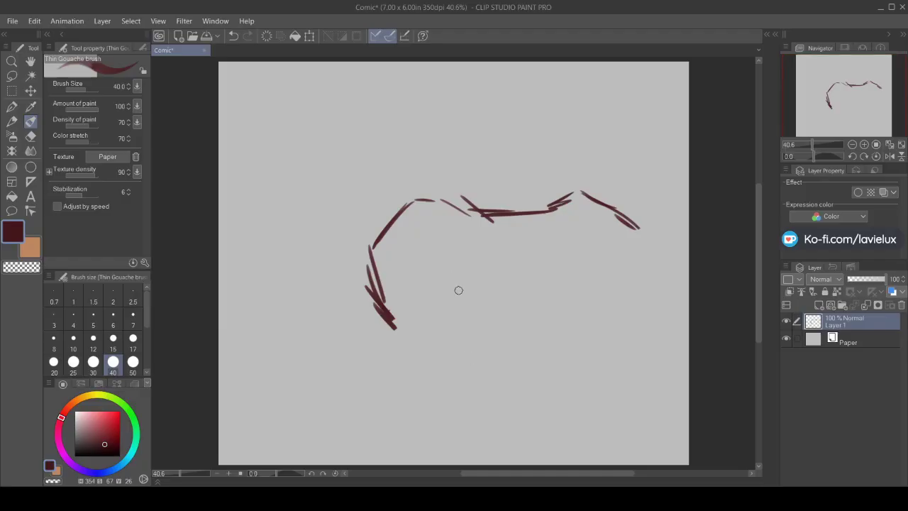
# Draw the crouching figure's near hind leg, from the thigh down to a long flat foot
pyautogui.moveTo(465, 266)
pyautogui.mouseDown()
pyautogui.moveTo(490, 307)
pyautogui.moveTo(485, 326)
pyautogui.mouseUp()
pyautogui.moveTo(494, 316); pyautogui.dragTo(494, 326)
pyautogui.moveTo(411, 296)
pyautogui.mouseDown()
pyautogui.moveTo(432, 308)
pyautogui.moveTo(428, 324)
pyautogui.mouseUp()
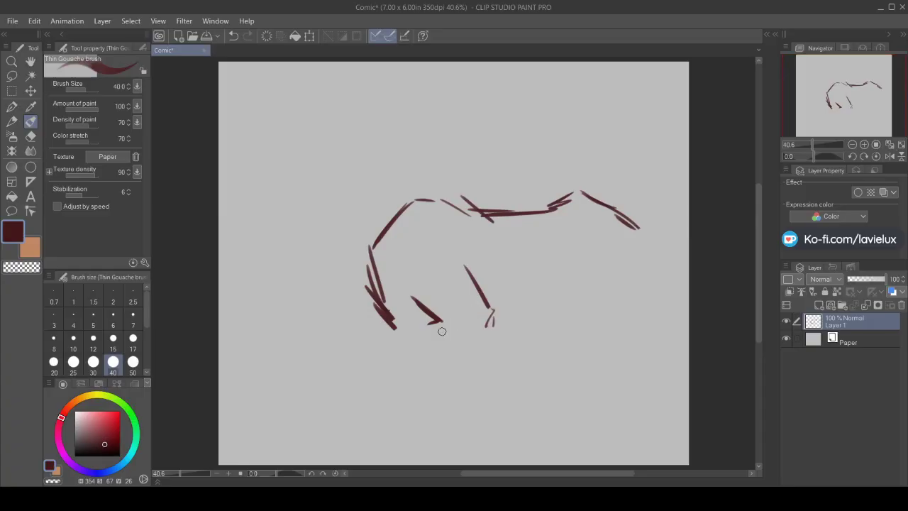
pyautogui.moveTo(438, 317)
pyautogui.mouseDown()
pyautogui.moveTo(406, 338)
pyautogui.moveTo(407, 350)
pyautogui.moveTo(465, 350)
pyautogui.moveTo(441, 344)
pyautogui.mouseUp()
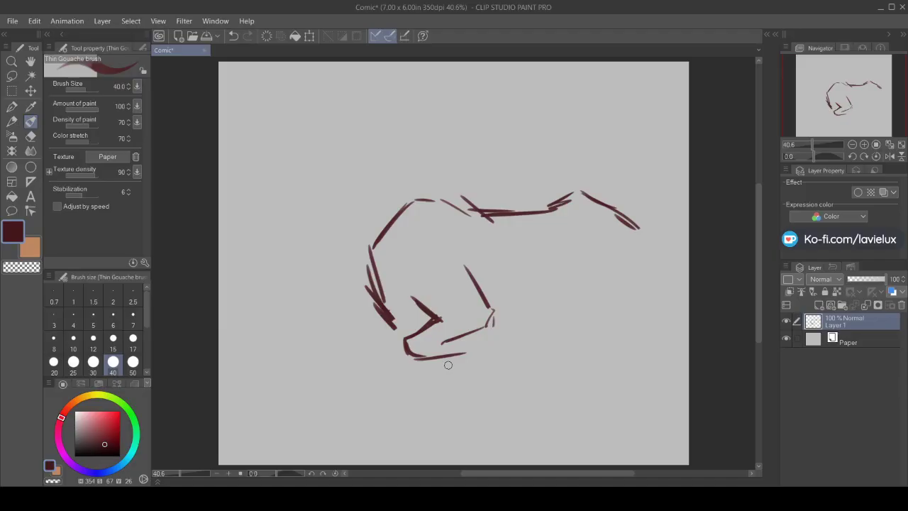
pyautogui.moveTo(461, 337)
pyautogui.mouseDown()
pyautogui.moveTo(510, 341)
pyautogui.moveTo(499, 355)
pyautogui.moveTo(430, 364)
pyautogui.mouseUp()
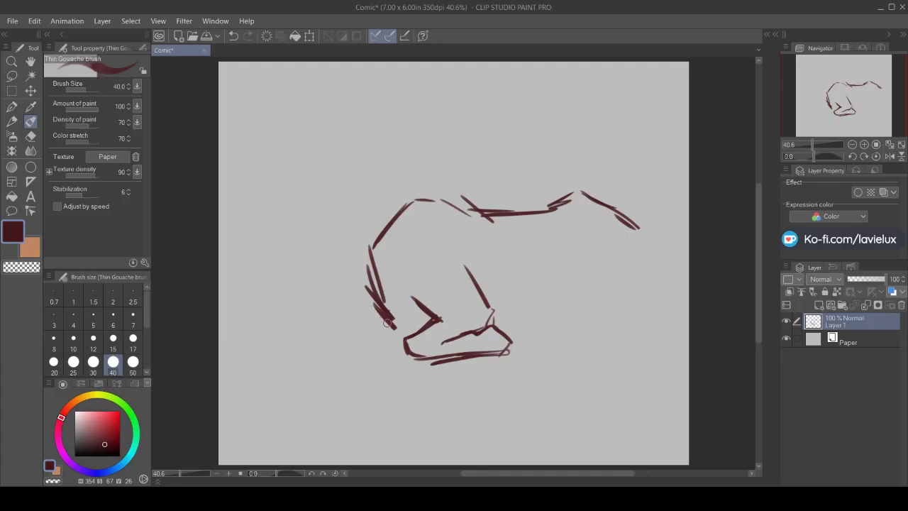
# Draw the underside of the haunch and the far hind foot extending behind the rump
pyautogui.moveTo(385, 313)
pyautogui.mouseDown()
pyautogui.moveTo(418, 332)
pyautogui.moveTo(430, 324)
pyautogui.mouseUp()
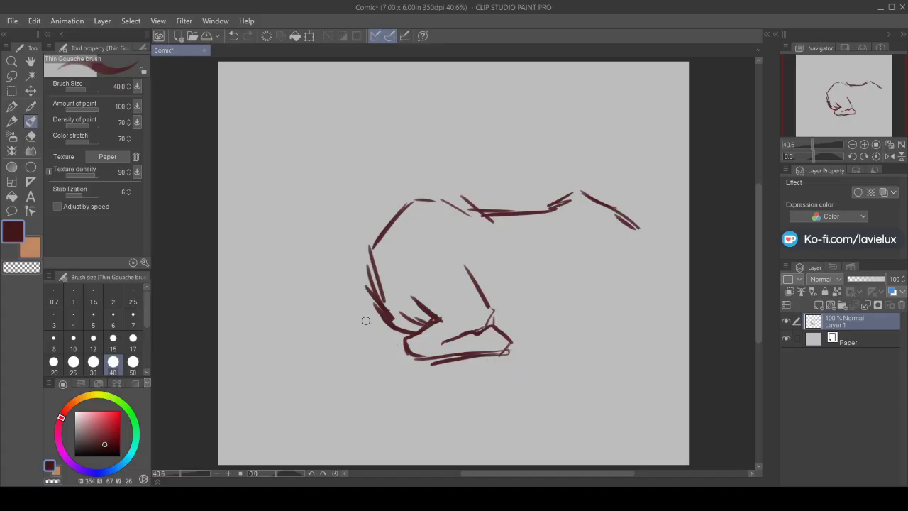
pyautogui.moveTo(382, 313)
pyautogui.mouseDown()
pyautogui.moveTo(339, 334)
pyautogui.moveTo(354, 352)
pyautogui.moveTo(402, 352)
pyautogui.moveTo(396, 324)
pyautogui.moveTo(343, 332)
pyautogui.mouseUp()
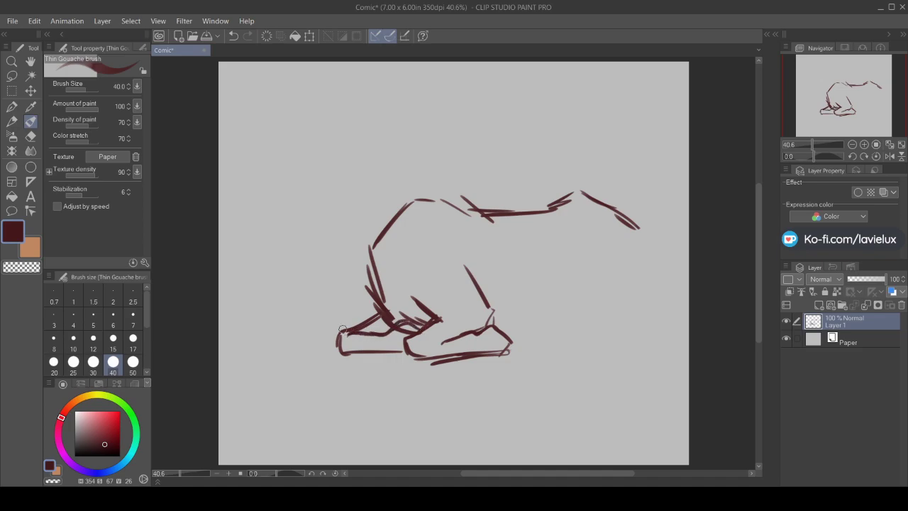
pyautogui.moveTo(446, 335); pyautogui.dragTo(432, 334)
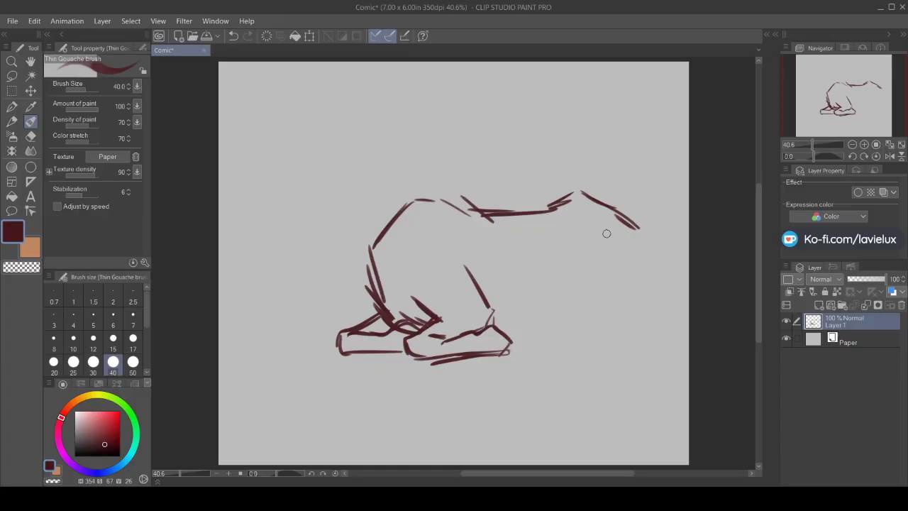
# Draw the figure's curved front contour below the neck and a forelimb reaching down to the near foot
pyautogui.moveTo(612, 235)
pyautogui.mouseDown()
pyautogui.moveTo(565, 215)
pyautogui.moveTo(551, 261)
pyautogui.moveTo(563, 305)
pyautogui.mouseUp()
pyautogui.moveTo(550, 273); pyautogui.dragTo(575, 307)
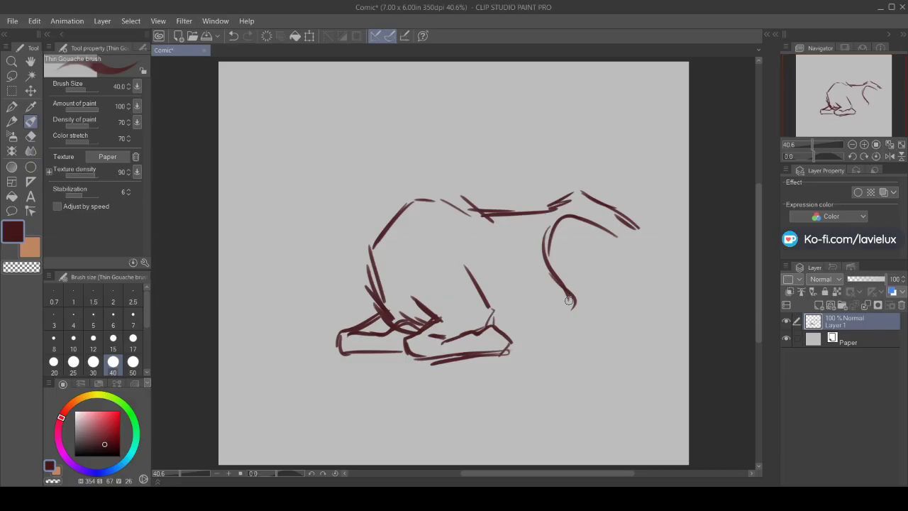
pyautogui.moveTo(571, 296)
pyautogui.mouseDown()
pyautogui.moveTo(550, 334)
pyautogui.moveTo(499, 356)
pyautogui.moveTo(509, 337)
pyautogui.moveTo(507, 364)
pyautogui.moveTo(511, 339)
pyautogui.moveTo(498, 365)
pyautogui.moveTo(497, 355)
pyautogui.moveTo(507, 368)
pyautogui.moveTo(497, 365)
pyautogui.moveTo(543, 361)
pyautogui.moveTo(611, 334)
pyautogui.moveTo(618, 298)
pyautogui.mouseUp()
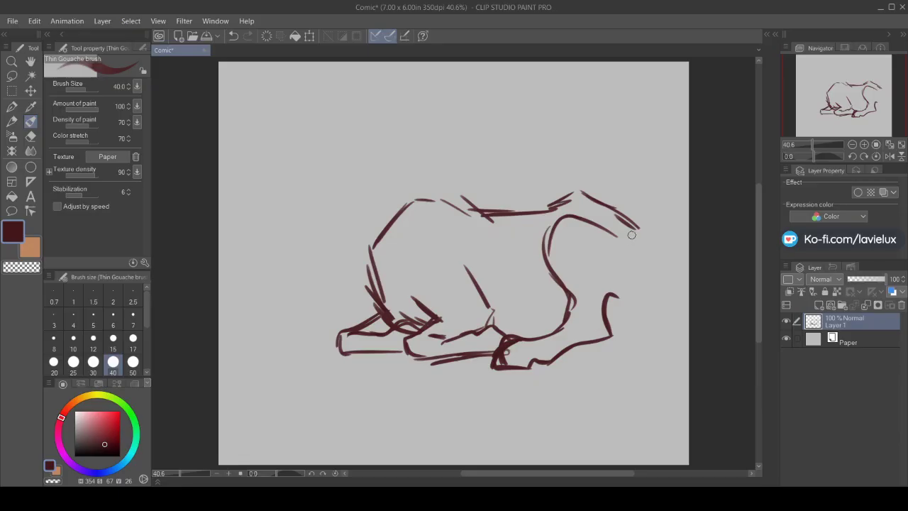
# Close the curve of the horse body's rump, reinforce the foreleg and shoulder lines, and mark the hooves on the folded legs
pyautogui.moveTo(629, 232)
pyautogui.mouseDown()
pyautogui.moveTo(635, 300)
pyautogui.moveTo(619, 301)
pyautogui.mouseUp()
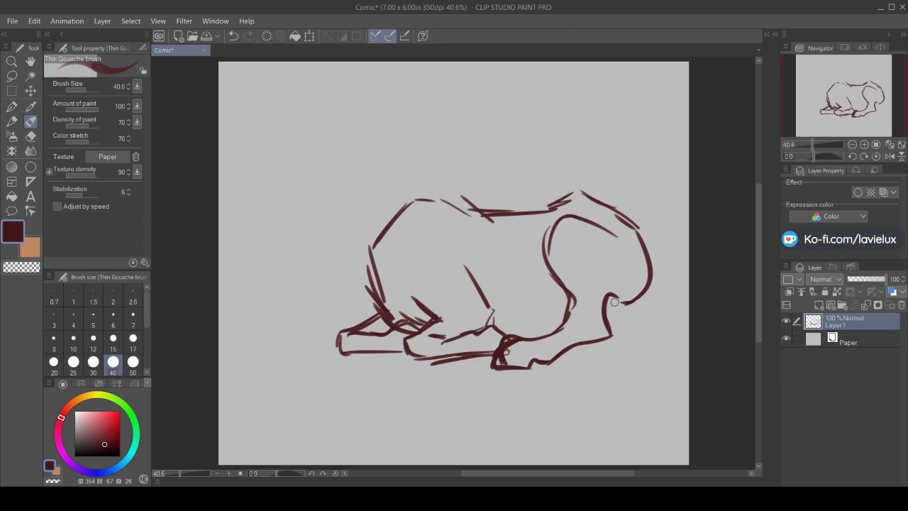
pyautogui.moveTo(563, 314); pyautogui.dragTo(535, 338)
pyautogui.moveTo(466, 254); pyautogui.dragTo(495, 293)
pyautogui.moveTo(490, 326)
pyautogui.mouseDown()
pyautogui.moveTo(499, 296)
pyautogui.moveTo(482, 258)
pyautogui.mouseUp()
pyautogui.moveTo(473, 339); pyautogui.dragTo(487, 352)
pyautogui.moveTo(395, 334); pyautogui.dragTo(394, 350)
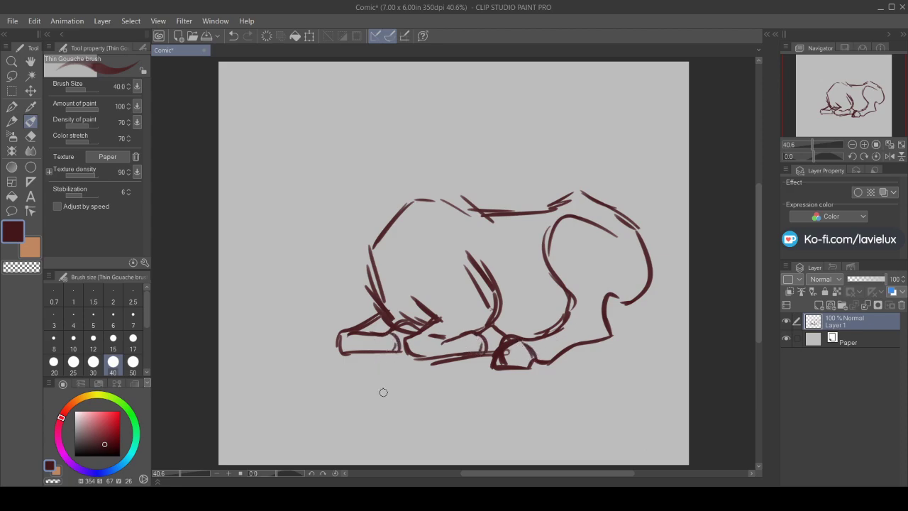
pyautogui.moveTo(380, 306)
pyautogui.mouseDown()
pyautogui.moveTo(324, 345)
pyautogui.moveTo(336, 333)
pyautogui.moveTo(349, 351)
pyautogui.moveTo(384, 351)
pyautogui.mouseUp()
pyautogui.moveTo(429, 323)
pyautogui.mouseDown()
pyautogui.moveTo(461, 310)
pyautogui.moveTo(402, 351)
pyautogui.moveTo(442, 359)
pyautogui.mouseUp()
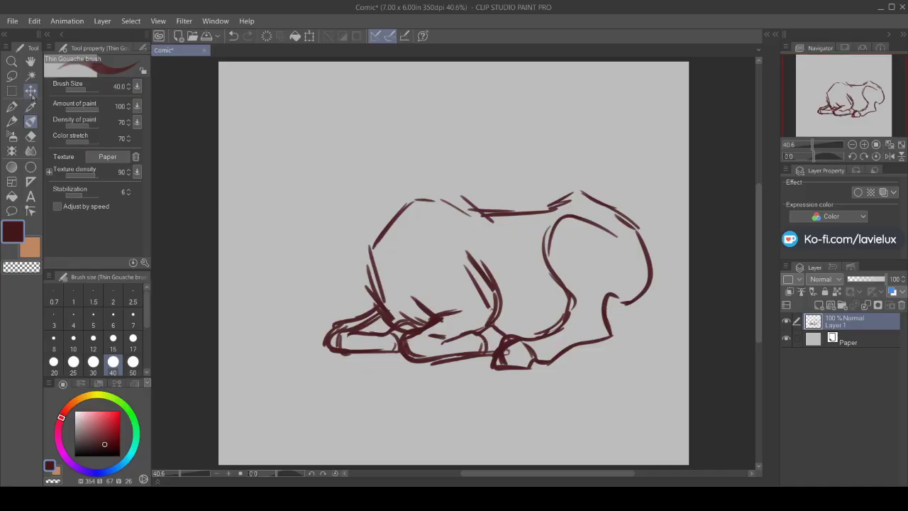
# Shift the horse body slightly away from the canvas edge and draw its long wavy tail and a flank contour line
pyautogui.click(30, 92)
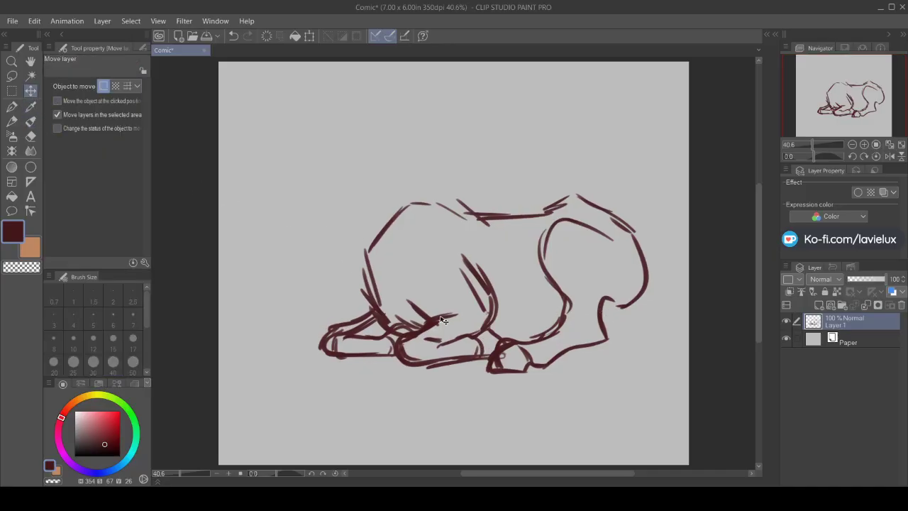
pyautogui.moveTo(233, 226); pyautogui.dragTo(219, 234)
pyautogui.click(30, 121)
pyautogui.moveTo(636, 287); pyautogui.dragTo(645, 352)
pyautogui.moveTo(634, 312)
pyautogui.mouseDown()
pyautogui.moveTo(551, 377)
pyautogui.moveTo(561, 387)
pyautogui.mouseUp()
pyautogui.moveTo(658, 325)
pyautogui.mouseDown()
pyautogui.moveTo(561, 382)
pyautogui.moveTo(647, 405)
pyautogui.moveTo(543, 382)
pyautogui.moveTo(603, 406)
pyautogui.mouseUp()
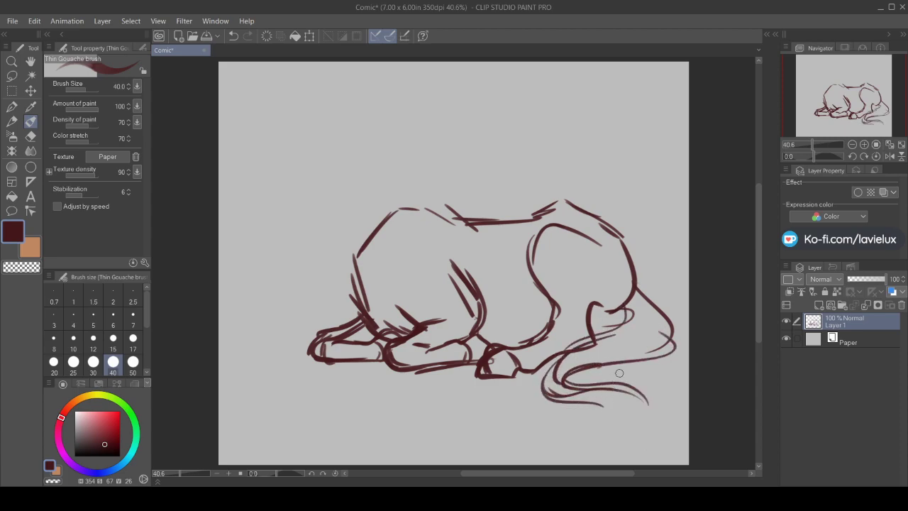
pyautogui.moveTo(592, 319)
pyautogui.mouseDown()
pyautogui.moveTo(618, 311)
pyautogui.moveTo(607, 331)
pyautogui.mouseUp()
pyautogui.moveTo(499, 272); pyautogui.dragTo(506, 315)
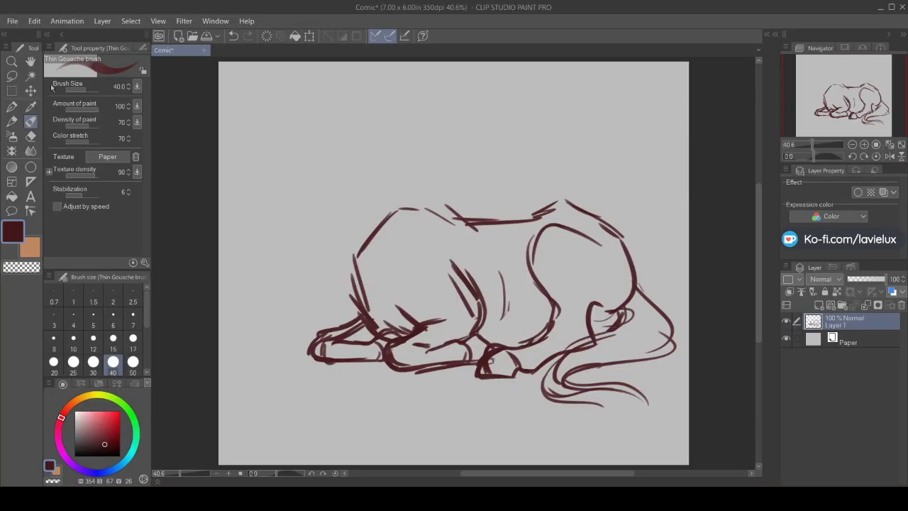
# Move the horse body lower on the canvas to make room for a human torso
pyautogui.click(30, 90)
pyautogui.moveTo(443, 313); pyautogui.dragTo(433, 362)
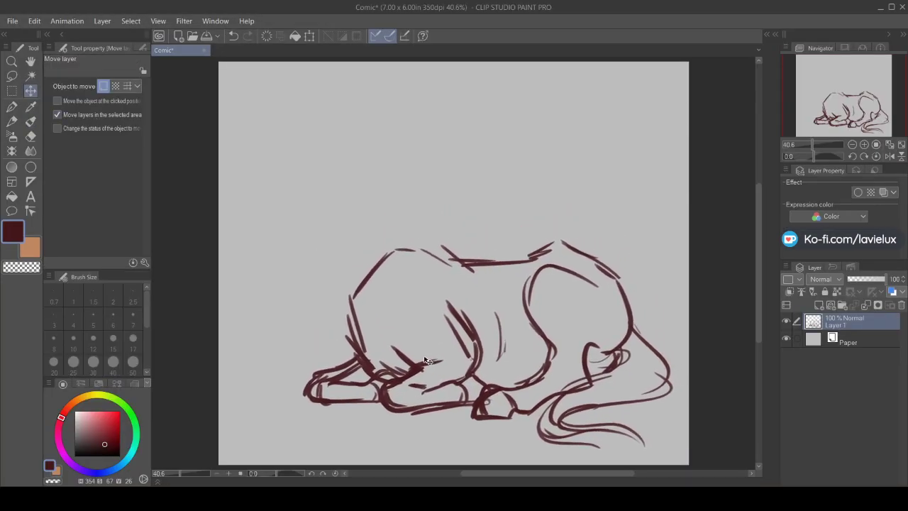
pyautogui.click(31, 122)
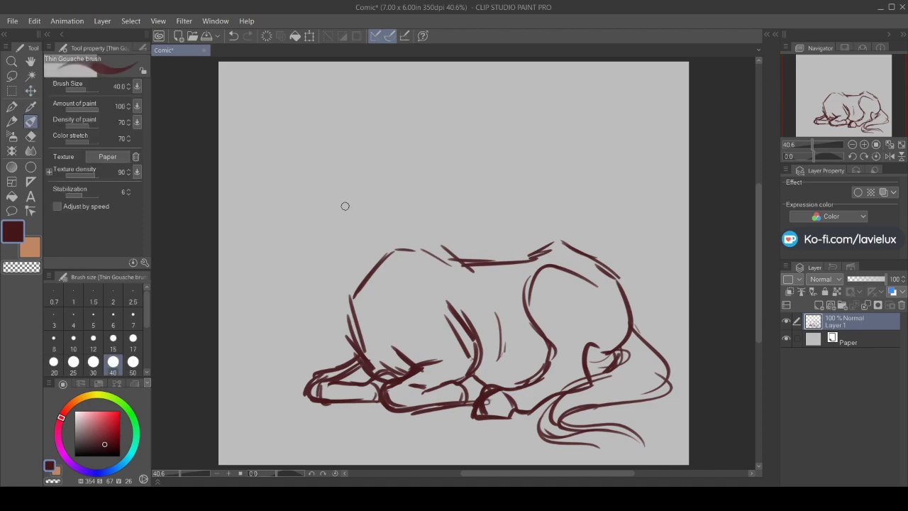
# On a new layer, sketch the centaur's head as a circle with a tapered jaw, an ear and facial guidelines
pyautogui.click(819, 305)
pyautogui.moveTo(367, 80)
pyautogui.mouseDown()
pyautogui.moveTo(335, 104)
pyautogui.moveTo(364, 130)
pyautogui.moveTo(352, 123)
pyautogui.moveTo(376, 87)
pyautogui.moveTo(368, 84)
pyautogui.moveTo(362, 125)
pyautogui.moveTo(345, 92)
pyautogui.moveTo(353, 155)
pyautogui.mouseUp()
pyautogui.moveTo(335, 112); pyautogui.dragTo(346, 157)
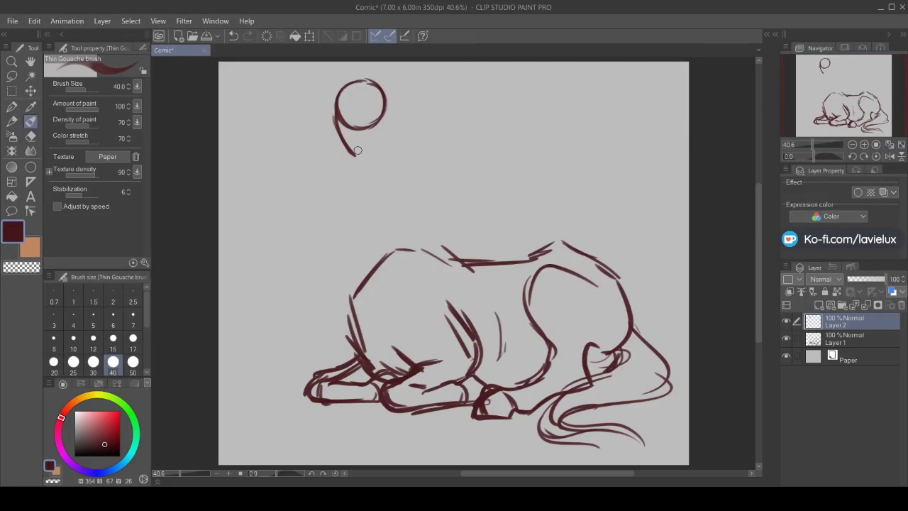
pyautogui.moveTo(355, 154); pyautogui.dragTo(374, 143)
pyautogui.moveTo(380, 130)
pyautogui.mouseDown()
pyautogui.moveTo(384, 99)
pyautogui.moveTo(390, 114)
pyautogui.moveTo(367, 158)
pyautogui.mouseUp()
pyautogui.moveTo(339, 93)
pyautogui.mouseDown()
pyautogui.moveTo(359, 156)
pyautogui.moveTo(344, 94)
pyautogui.moveTo(357, 137)
pyautogui.moveTo(341, 116)
pyautogui.mouseUp()
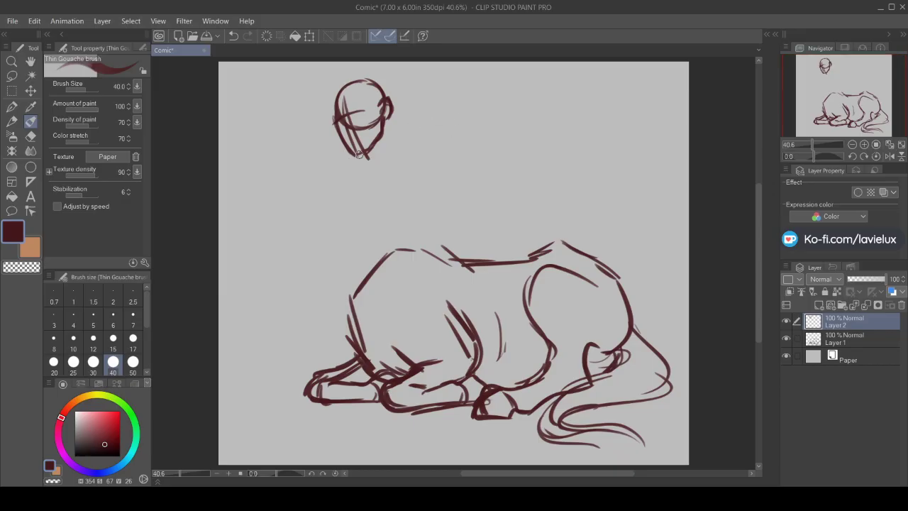
# Draw the centaur's neck, shoulders, chest, near upper arm and waist down to the horse body, with a crossed neckline
pyautogui.moveTo(363, 151)
pyautogui.mouseDown()
pyautogui.moveTo(321, 209)
pyautogui.moveTo(331, 233)
pyautogui.mouseUp()
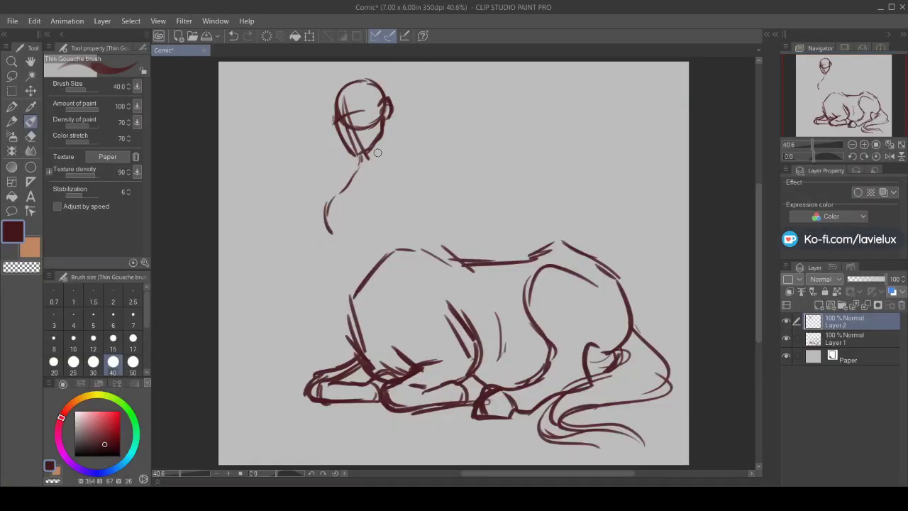
pyautogui.moveTo(386, 131)
pyautogui.mouseDown()
pyautogui.moveTo(388, 154)
pyautogui.moveTo(427, 171)
pyautogui.moveTo(444, 223)
pyautogui.moveTo(435, 213)
pyautogui.moveTo(474, 238)
pyautogui.mouseUp()
pyautogui.moveTo(397, 204); pyautogui.dragTo(440, 245)
pyautogui.moveTo(410, 214)
pyautogui.mouseDown()
pyautogui.moveTo(404, 257)
pyautogui.moveTo(426, 293)
pyautogui.mouseUp()
pyautogui.moveTo(335, 237); pyautogui.dragTo(356, 330)
pyautogui.moveTo(394, 217)
pyautogui.mouseDown()
pyautogui.moveTo(379, 232)
pyautogui.moveTo(362, 225)
pyautogui.mouseUp()
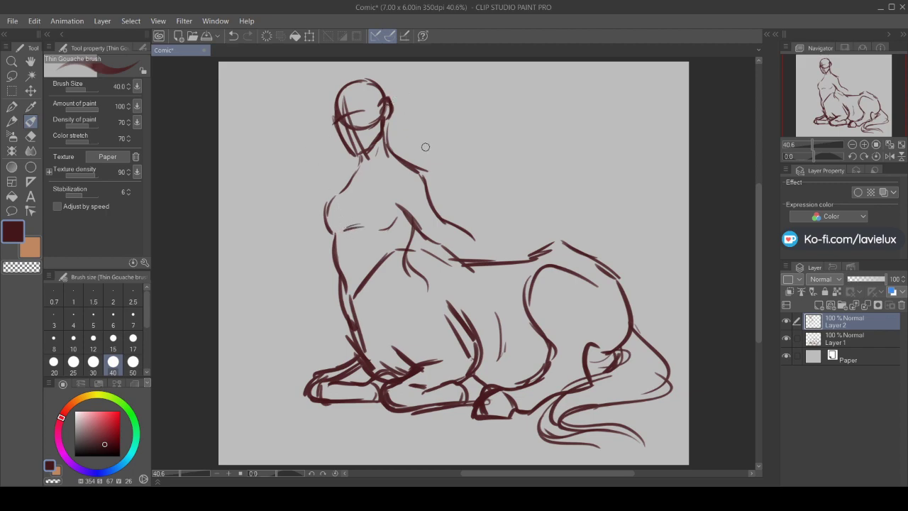
pyautogui.moveTo(388, 160)
pyautogui.mouseDown()
pyautogui.moveTo(347, 196)
pyautogui.moveTo(352, 176)
pyautogui.moveTo(347, 197)
pyautogui.mouseUp()
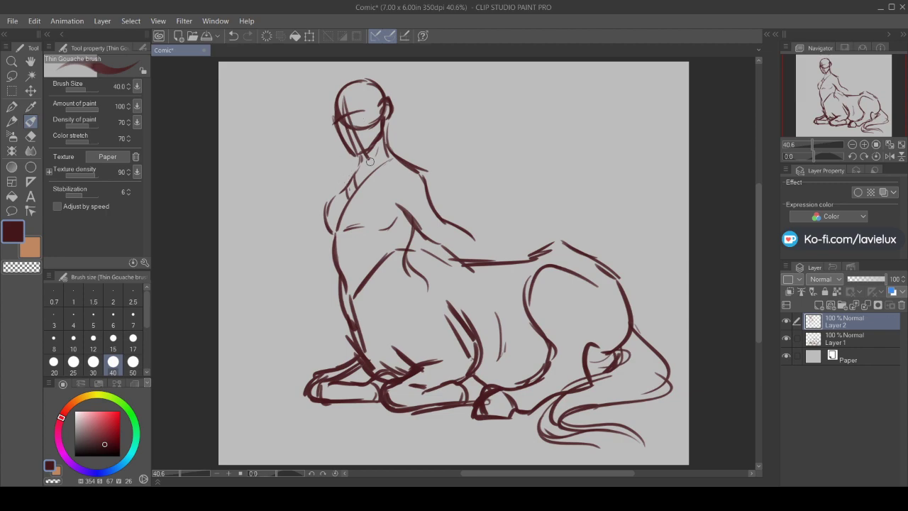
pyautogui.moveTo(363, 158)
pyautogui.mouseDown()
pyautogui.moveTo(378, 144)
pyautogui.moveTo(363, 159)
pyautogui.mouseUp()
# Scale the human torso down to 91% with its proportions kept and reposition it over the front of the horse body
pyautogui.hotkey('ctrl', 't')
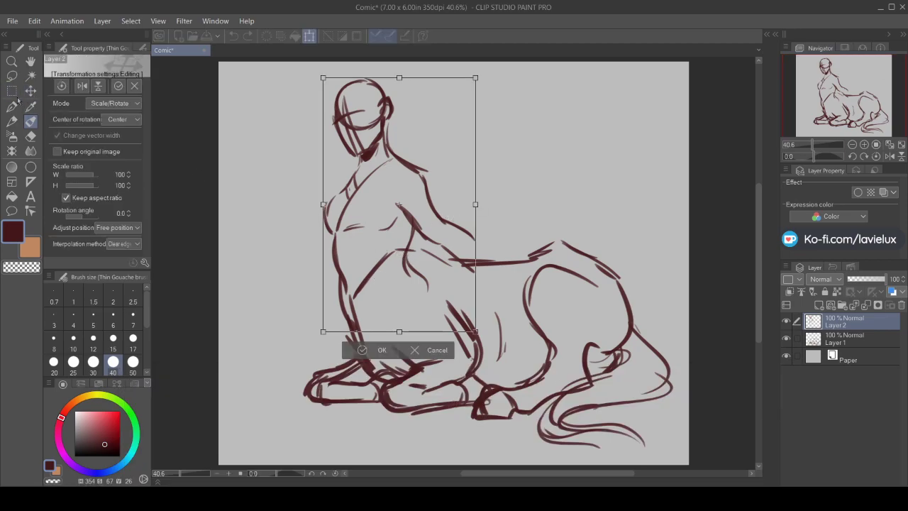
pyautogui.moveTo(323, 76); pyautogui.dragTo(340, 102)
pyautogui.moveTo(378, 215); pyautogui.dragTo(379, 194)
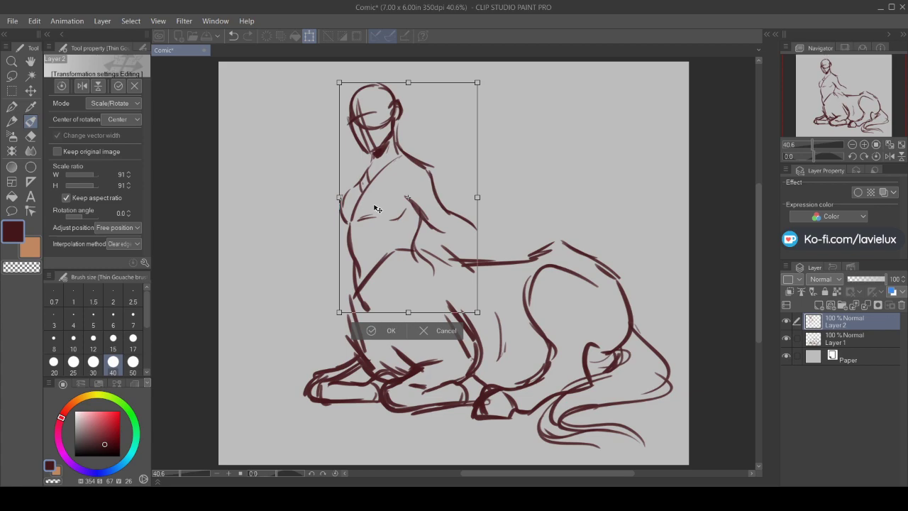
pyautogui.click(370, 332)
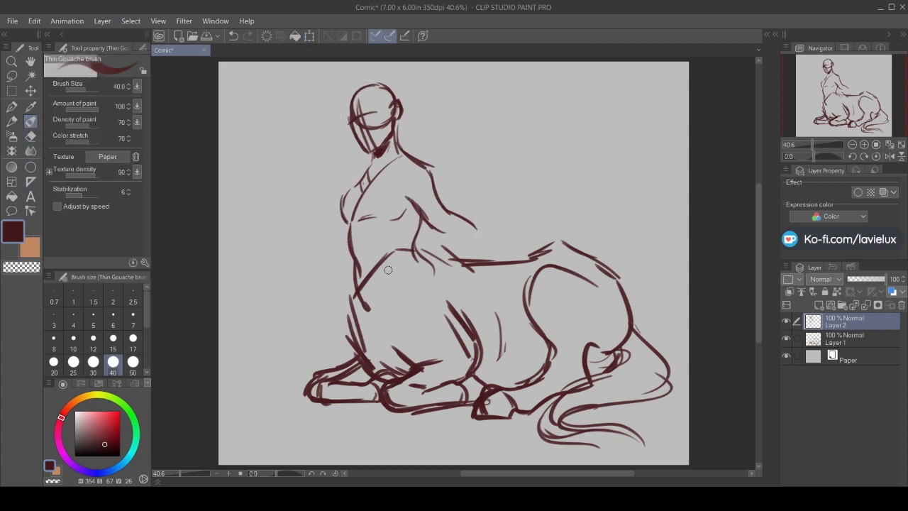
# Draw the centaur's pointed waist cloth, the armhole edge of the garment and the far arm reaching outward
pyautogui.moveTo(415, 243)
pyautogui.mouseDown()
pyautogui.moveTo(387, 282)
pyautogui.moveTo(362, 288)
pyautogui.moveTo(347, 275)
pyautogui.moveTo(348, 306)
pyautogui.moveTo(371, 328)
pyautogui.moveTo(421, 271)
pyautogui.moveTo(417, 252)
pyautogui.moveTo(367, 305)
pyautogui.mouseUp()
pyautogui.moveTo(409, 161); pyautogui.dragTo(401, 194)
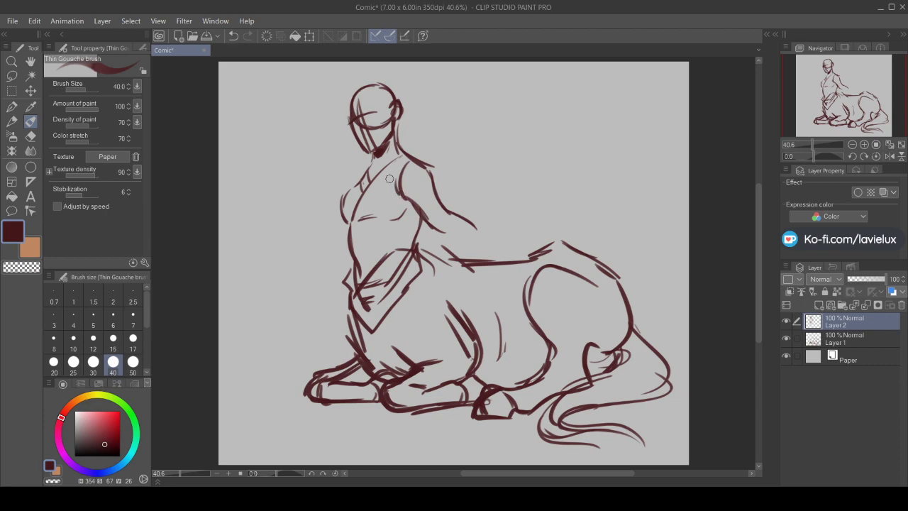
pyautogui.moveTo(371, 157)
pyautogui.mouseDown()
pyautogui.moveTo(335, 175)
pyautogui.moveTo(321, 196)
pyautogui.mouseUp()
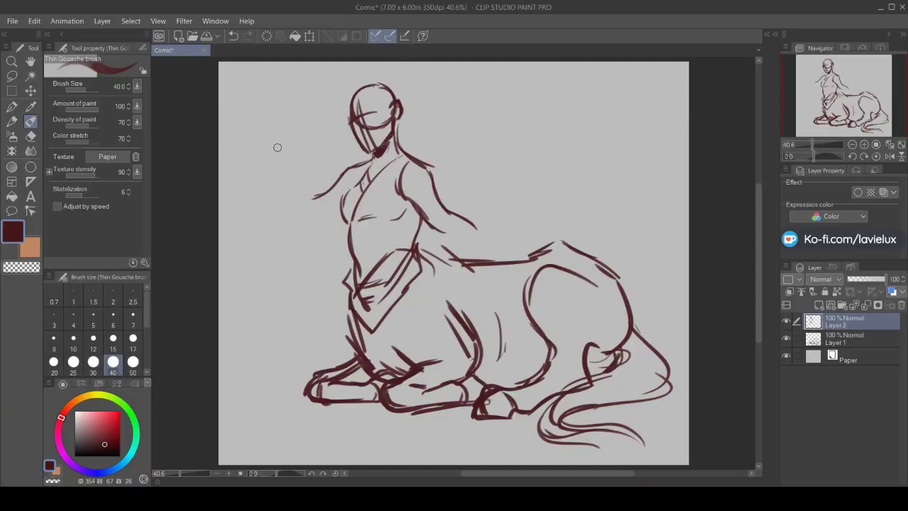
# Sketch a small figure facing the centaur, with a round head, an ear, a neck and the sides of the upper body
pyautogui.moveTo(290, 139)
pyautogui.mouseDown()
pyautogui.moveTo(271, 133)
pyautogui.moveTo(254, 157)
pyautogui.moveTo(264, 176)
pyautogui.moveTo(293, 160)
pyautogui.moveTo(279, 176)
pyautogui.moveTo(301, 194)
pyautogui.moveTo(279, 183)
pyautogui.moveTo(277, 160)
pyautogui.moveTo(280, 172)
pyautogui.mouseUp()
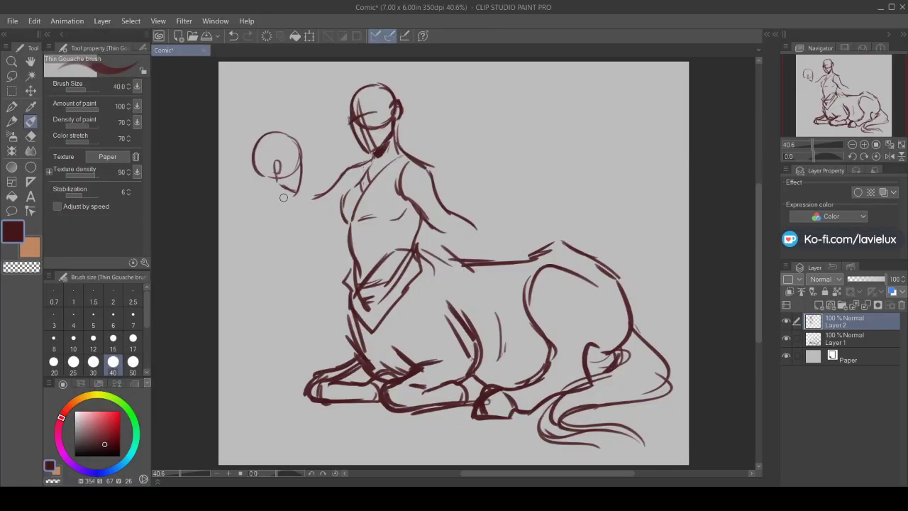
pyautogui.moveTo(268, 175)
pyautogui.mouseDown()
pyautogui.moveTo(259, 195)
pyautogui.moveTo(284, 196)
pyautogui.moveTo(306, 239)
pyautogui.mouseUp()
pyautogui.moveTo(262, 191)
pyautogui.mouseDown()
pyautogui.moveTo(253, 232)
pyautogui.moveTo(249, 221)
pyautogui.moveTo(265, 254)
pyautogui.mouseUp()
pyautogui.moveTo(290, 213); pyautogui.dragTo(298, 269)
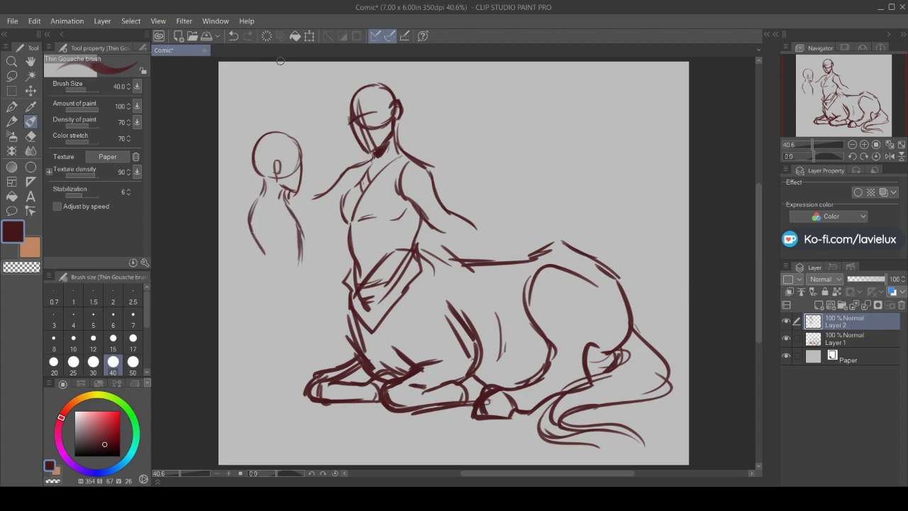
pyautogui.moveTo(295, 220); pyautogui.dragTo(300, 267)
# Extend the small figure's waist and hip contours and draw an oval armhole at its near shoulder
pyautogui.moveTo(523, 473); pyautogui.dragTo(496, 473)
pyautogui.moveTo(348, 252); pyautogui.dragTo(346, 279)
pyautogui.moveTo(394, 243); pyautogui.dragTo(390, 283)
pyautogui.moveTo(372, 199)
pyautogui.mouseDown()
pyautogui.moveTo(383, 231)
pyautogui.moveTo(372, 229)
pyautogui.moveTo(394, 231)
pyautogui.moveTo(406, 245)
pyautogui.mouseUp()
pyautogui.moveTo(384, 213)
pyautogui.mouseDown()
pyautogui.moveTo(409, 251)
pyautogui.moveTo(390, 276)
pyautogui.mouseUp()
pyautogui.moveTo(364, 227)
pyautogui.mouseDown()
pyautogui.moveTo(395, 256)
pyautogui.moveTo(377, 267)
pyautogui.mouseUp()
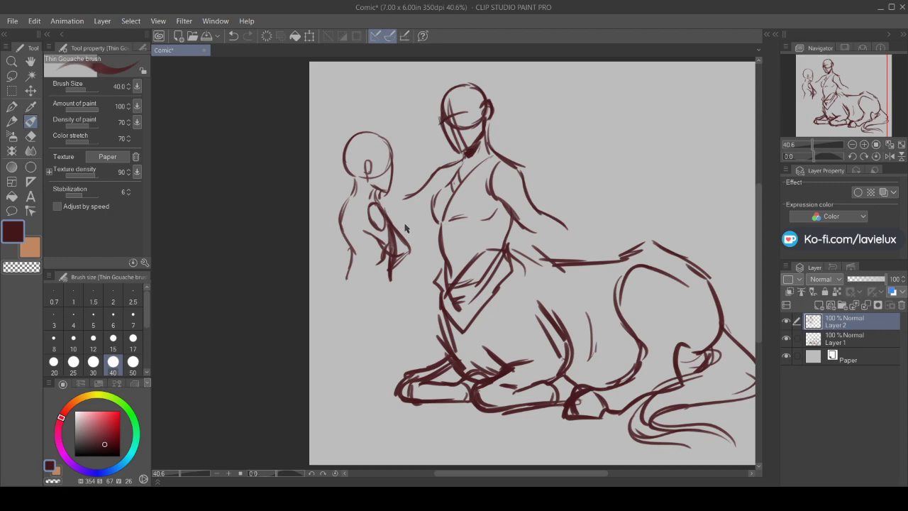
pyautogui.hotkey('ctrl', 'z')
pyautogui.hotkey('ctrl', 'z')
pyautogui.hotkey('ctrl', 'z')
pyautogui.hotkey('ctrl', 'z')
pyautogui.hotkey('ctrl', 'z')
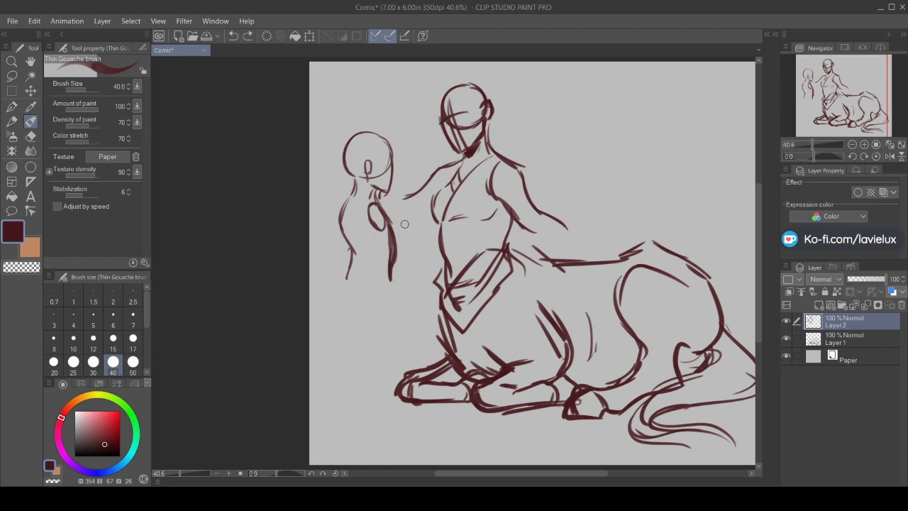
# Draw the small figure's forearms crossing behind its back and thicken the contours of its arms
pyautogui.moveTo(362, 207)
pyautogui.mouseDown()
pyautogui.moveTo(370, 220)
pyautogui.moveTo(349, 255)
pyautogui.moveTo(376, 232)
pyautogui.moveTo(362, 256)
pyautogui.moveTo(367, 248)
pyautogui.moveTo(383, 271)
pyautogui.moveTo(391, 264)
pyautogui.moveTo(394, 279)
pyautogui.moveTo(376, 285)
pyautogui.moveTo(394, 279)
pyautogui.mouseUp()
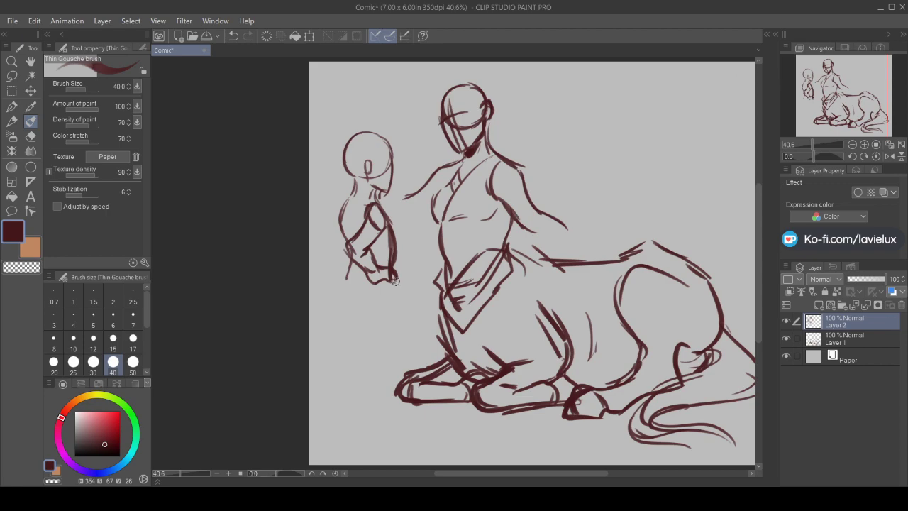
pyautogui.moveTo(373, 185)
pyautogui.mouseDown()
pyautogui.moveTo(346, 228)
pyautogui.moveTo(347, 205)
pyautogui.moveTo(344, 223)
pyautogui.moveTo(356, 231)
pyautogui.moveTo(392, 229)
pyautogui.moveTo(387, 222)
pyautogui.moveTo(391, 262)
pyautogui.mouseUp()
pyautogui.moveTo(377, 202)
pyautogui.mouseDown()
pyautogui.moveTo(392, 223)
pyautogui.moveTo(393, 254)
pyautogui.moveTo(394, 240)
pyautogui.moveTo(386, 257)
pyautogui.moveTo(356, 273)
pyautogui.moveTo(352, 264)
pyautogui.moveTo(343, 289)
pyautogui.moveTo(392, 293)
pyautogui.moveTo(402, 330)
pyautogui.mouseUp()
# Draw the small figure's bent animal-like legs and a ragged, pointed skirt around its hips
pyautogui.moveTo(391, 285)
pyautogui.mouseDown()
pyautogui.moveTo(406, 333)
pyautogui.moveTo(402, 326)
pyautogui.mouseUp()
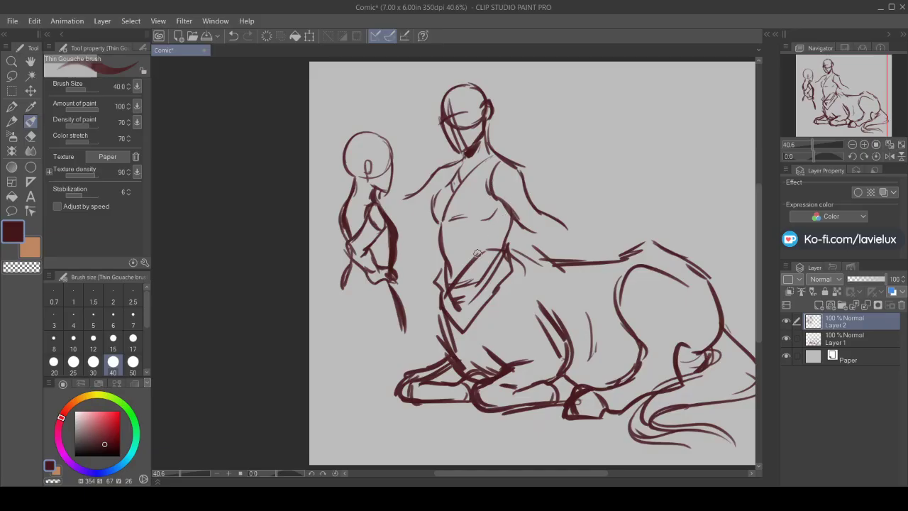
pyautogui.moveTo(348, 270)
pyautogui.mouseDown()
pyautogui.moveTo(375, 322)
pyautogui.moveTo(395, 318)
pyautogui.moveTo(394, 333)
pyautogui.moveTo(374, 338)
pyautogui.moveTo(374, 327)
pyautogui.moveTo(362, 361)
pyautogui.mouseUp()
pyautogui.moveTo(399, 335)
pyautogui.mouseDown()
pyautogui.moveTo(378, 366)
pyautogui.moveTo(401, 409)
pyautogui.mouseUp()
pyautogui.moveTo(363, 359)
pyautogui.mouseDown()
pyautogui.moveTo(373, 390)
pyautogui.moveTo(408, 414)
pyautogui.moveTo(405, 408)
pyautogui.mouseUp()
pyautogui.moveTo(340, 284)
pyautogui.mouseDown()
pyautogui.moveTo(352, 333)
pyautogui.moveTo(347, 313)
pyautogui.moveTo(349, 346)
pyautogui.moveTo(349, 331)
pyautogui.moveTo(334, 372)
pyautogui.moveTo(366, 402)
pyautogui.mouseUp()
pyautogui.moveTo(348, 362)
pyautogui.mouseDown()
pyautogui.moveTo(358, 397)
pyautogui.moveTo(373, 349)
pyautogui.mouseUp()
pyautogui.moveTo(333, 263)
pyautogui.mouseDown()
pyautogui.moveTo(342, 261)
pyautogui.moveTo(325, 264)
pyautogui.moveTo(321, 283)
pyautogui.moveTo(416, 291)
pyautogui.moveTo(379, 316)
pyautogui.mouseUp()
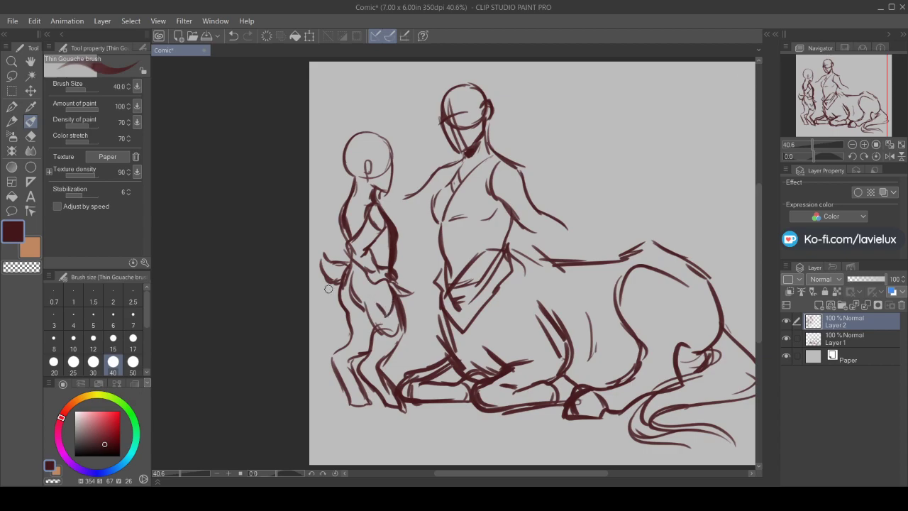
pyautogui.moveTo(335, 284)
pyautogui.mouseDown()
pyautogui.moveTo(321, 305)
pyautogui.moveTo(347, 319)
pyautogui.moveTo(380, 308)
pyautogui.mouseUp()
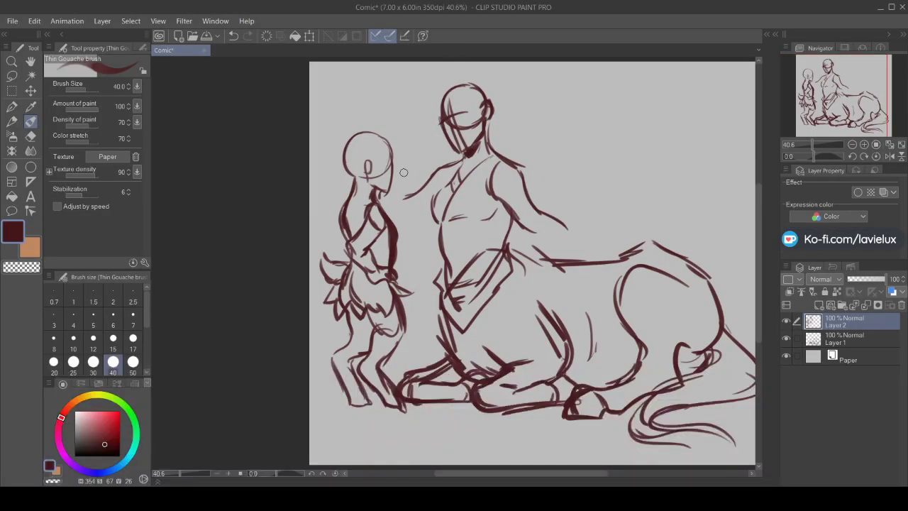
# Lasso the small figure's lower legs, move them slightly down toward the centaur, and clear the selection
pyautogui.click(11, 76)
pyautogui.moveTo(411, 346)
pyautogui.mouseDown()
pyautogui.moveTo(342, 335)
pyautogui.moveTo(404, 426)
pyautogui.moveTo(418, 355)
pyautogui.mouseUp()
pyautogui.click(416, 451)
pyautogui.moveTo(348, 377); pyautogui.dragTo(353, 384)
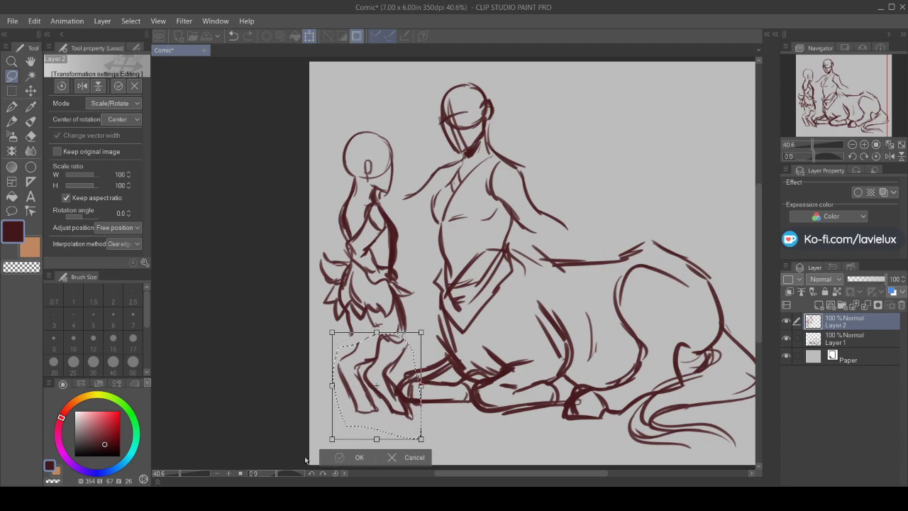
pyautogui.click(351, 458)
pyautogui.hotkey('ctrl', 'd')
# Erase the small figure's leg farther from the centaur, redraw it straighter, and reinforce the near thigh and head contour
pyautogui.click(30, 137)
pyautogui.moveTo(341, 332)
pyautogui.mouseDown()
pyautogui.moveTo(369, 359)
pyautogui.moveTo(354, 372)
pyautogui.moveTo(338, 358)
pyautogui.moveTo(364, 414)
pyautogui.moveTo(362, 398)
pyautogui.moveTo(376, 411)
pyautogui.mouseUp()
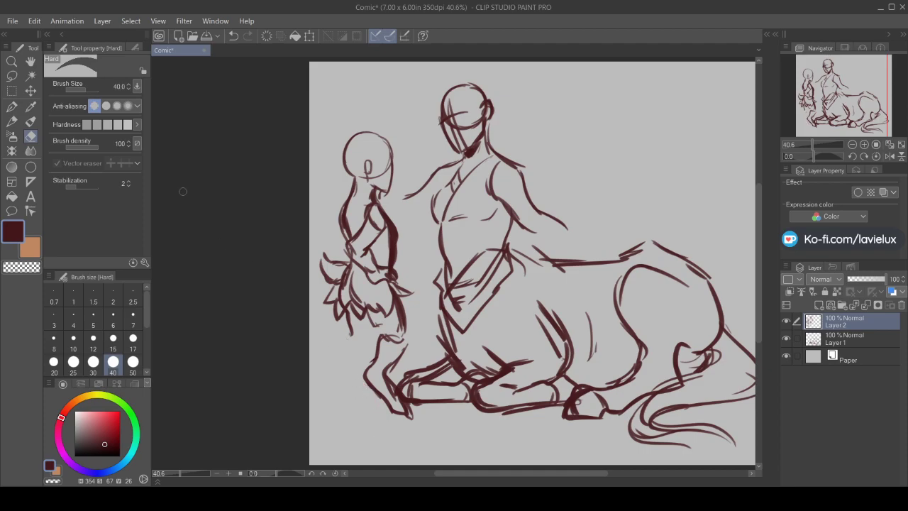
pyautogui.click(30, 120)
pyautogui.moveTo(396, 304); pyautogui.dragTo(404, 345)
pyautogui.moveTo(365, 314)
pyautogui.mouseDown()
pyautogui.moveTo(348, 321)
pyautogui.moveTo(349, 342)
pyautogui.moveTo(336, 346)
pyautogui.moveTo(341, 339)
pyautogui.moveTo(333, 397)
pyautogui.moveTo(345, 401)
pyautogui.moveTo(352, 390)
pyautogui.moveTo(347, 403)
pyautogui.moveTo(350, 363)
pyautogui.moveTo(368, 346)
pyautogui.moveTo(360, 353)
pyautogui.moveTo(353, 333)
pyautogui.mouseUp()
pyautogui.moveTo(343, 337)
pyautogui.mouseDown()
pyautogui.moveTo(334, 386)
pyautogui.moveTo(355, 404)
pyautogui.moveTo(332, 401)
pyautogui.mouseUp()
pyautogui.moveTo(380, 139)
pyautogui.mouseDown()
pyautogui.moveTo(393, 156)
pyautogui.moveTo(386, 189)
pyautogui.mouseUp()
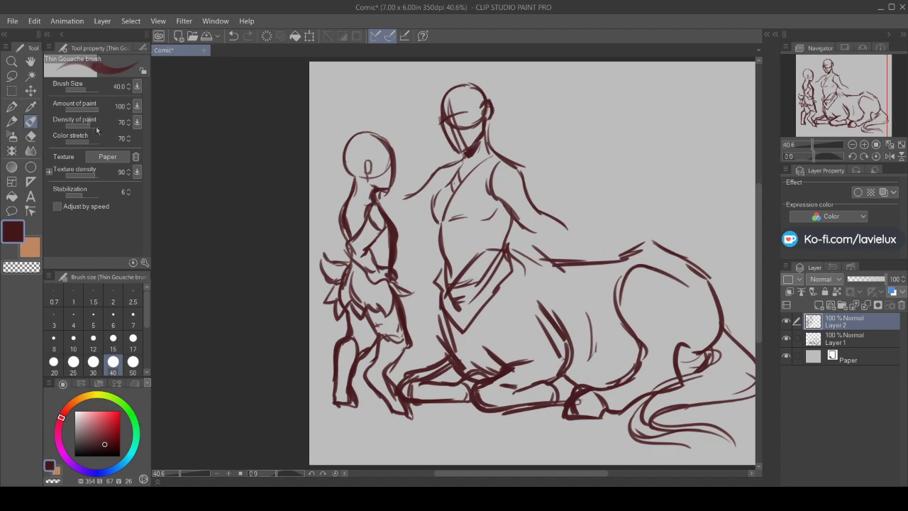
# Erase the small figure's crossed forearms and redraw both arms with the hands resting at the hips
pyautogui.click(31, 137)
pyautogui.moveTo(373, 234)
pyautogui.mouseDown()
pyautogui.moveTo(374, 268)
pyautogui.moveTo(366, 258)
pyautogui.moveTo(368, 266)
pyautogui.moveTo(377, 255)
pyautogui.moveTo(384, 261)
pyautogui.moveTo(332, 231)
pyautogui.moveTo(343, 261)
pyautogui.mouseUp()
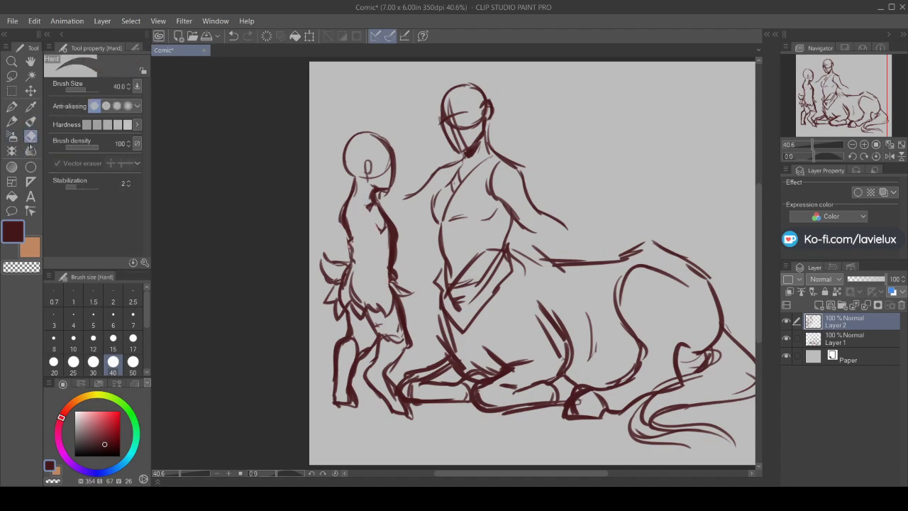
pyautogui.click(30, 121)
pyautogui.moveTo(377, 213)
pyautogui.mouseDown()
pyautogui.moveTo(388, 263)
pyautogui.moveTo(395, 250)
pyautogui.moveTo(386, 219)
pyautogui.moveTo(400, 252)
pyautogui.moveTo(377, 206)
pyautogui.moveTo(399, 250)
pyautogui.moveTo(392, 262)
pyautogui.moveTo(399, 257)
pyautogui.moveTo(382, 242)
pyautogui.moveTo(378, 272)
pyautogui.moveTo(377, 262)
pyautogui.moveTo(389, 281)
pyautogui.mouseUp()
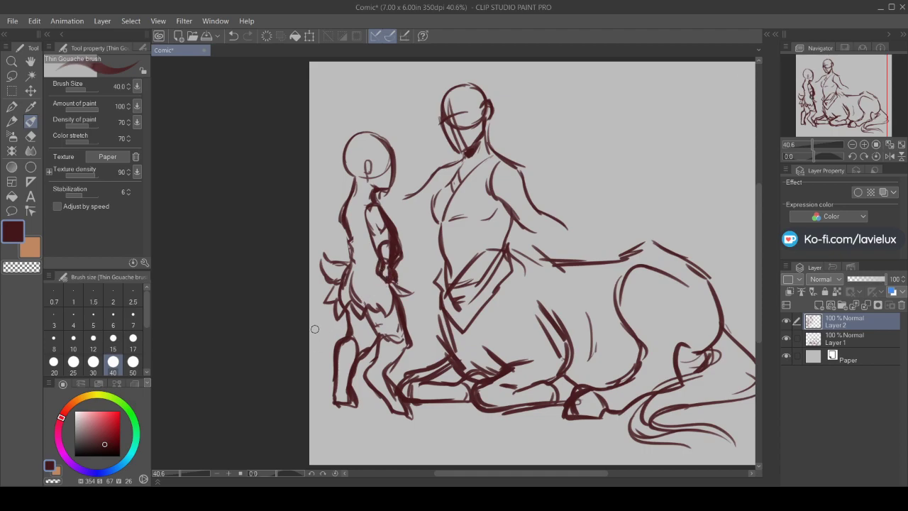
pyautogui.moveTo(338, 206)
pyautogui.mouseDown()
pyautogui.moveTo(325, 252)
pyautogui.moveTo(339, 257)
pyautogui.moveTo(341, 241)
pyautogui.moveTo(345, 271)
pyautogui.mouseUp()
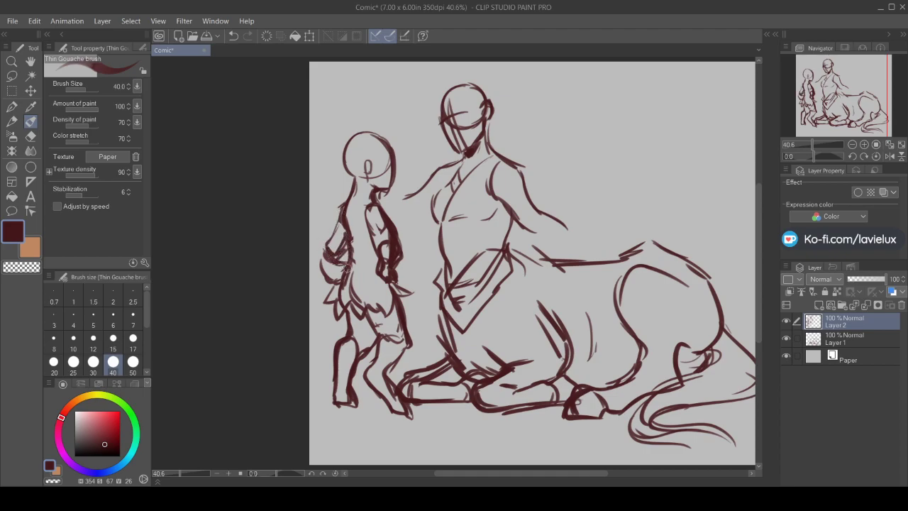
# Add a neckline to the small figure and start its hair with strokes over the forehead and beside the face
pyautogui.moveTo(370, 191)
pyautogui.mouseDown()
pyautogui.moveTo(348, 201)
pyautogui.moveTo(368, 186)
pyautogui.mouseUp()
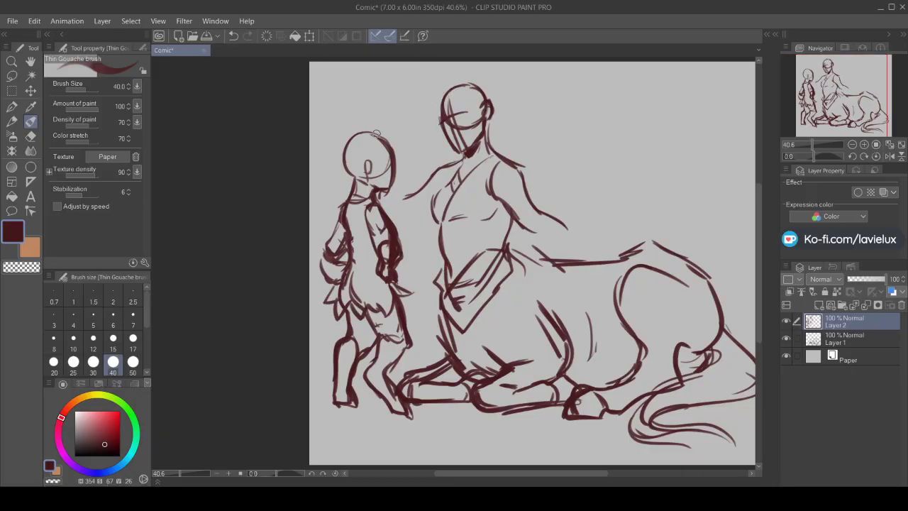
pyautogui.moveTo(376, 133)
pyautogui.mouseDown()
pyautogui.moveTo(403, 145)
pyautogui.moveTo(378, 165)
pyautogui.moveTo(382, 189)
pyautogui.moveTo(371, 168)
pyautogui.moveTo(383, 203)
pyautogui.moveTo(385, 141)
pyautogui.mouseUp()
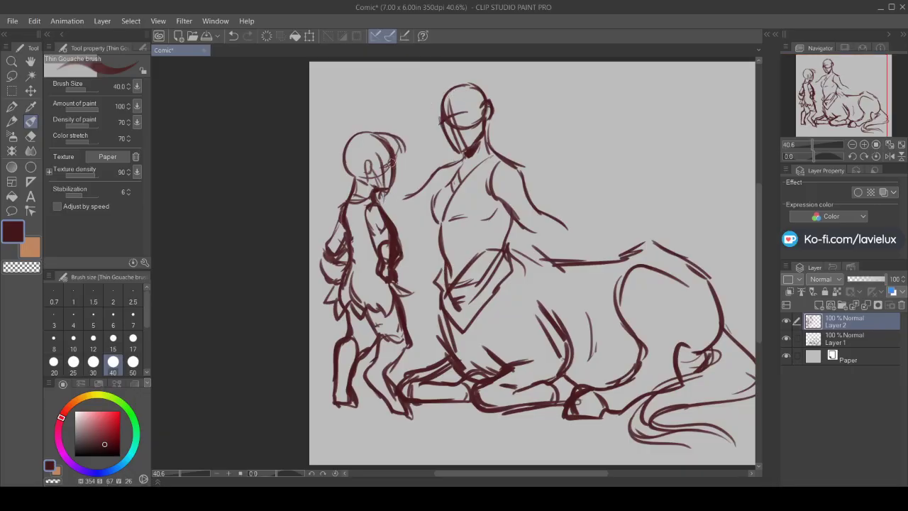
# Sketch the face profile and a curly braid down the back of the small standing child with the Thin Gouache brush
pyautogui.moveTo(396, 172); pyautogui.dragTo(394, 183)
pyautogui.moveTo(370, 134)
pyautogui.mouseDown()
pyautogui.moveTo(397, 144)
pyautogui.moveTo(352, 135)
pyautogui.moveTo(339, 160)
pyautogui.moveTo(342, 175)
pyautogui.moveTo(361, 180)
pyautogui.moveTo(335, 205)
pyautogui.moveTo(343, 221)
pyautogui.moveTo(320, 235)
pyautogui.mouseUp()
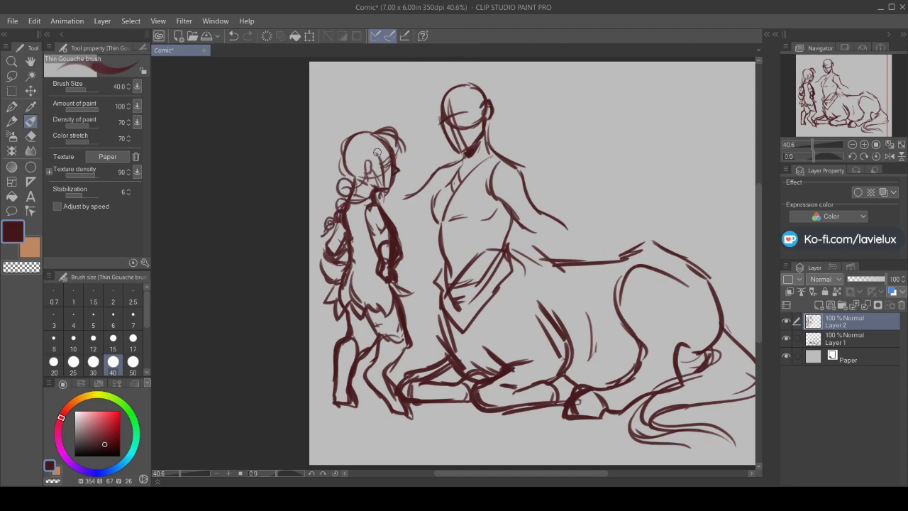
pyautogui.press('e')
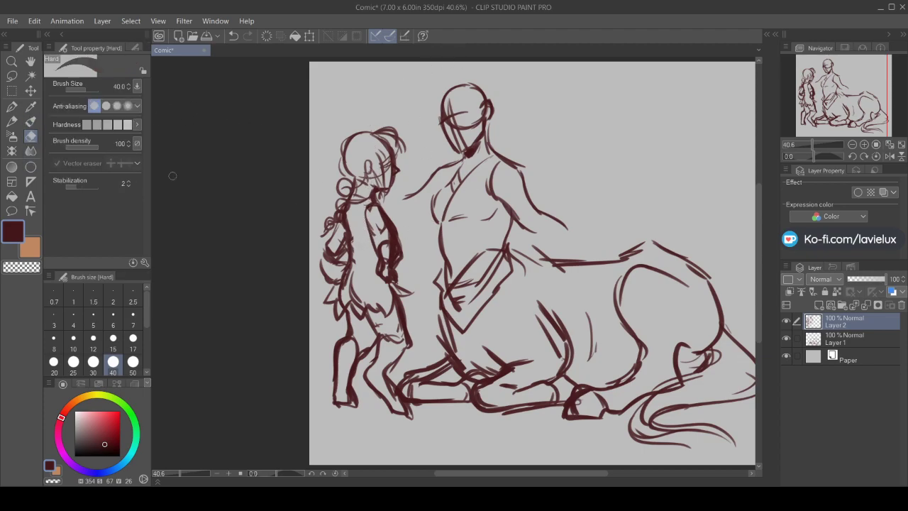
pyautogui.click(31, 122)
# Darken the standing child's arms and mark its hooves, then extend the seated centaur's arm to the child's shoulder
pyautogui.moveTo(376, 241); pyautogui.dragTo(366, 204)
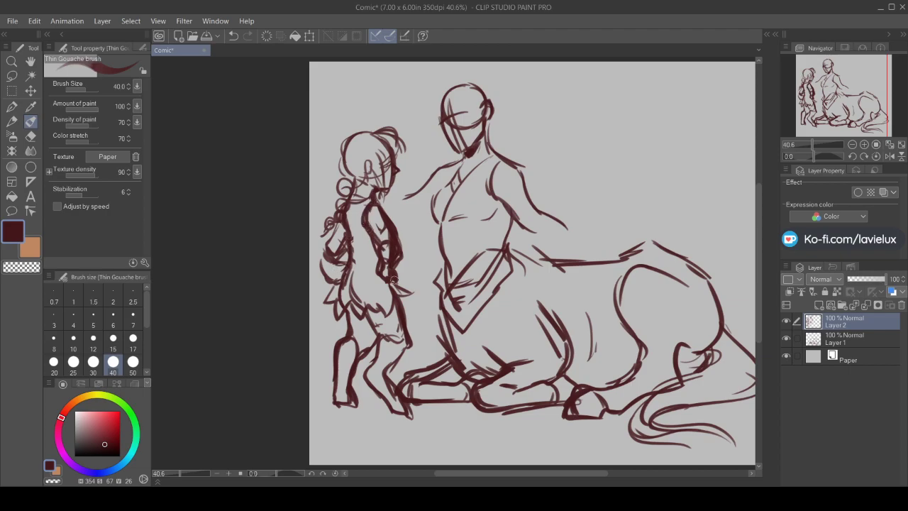
pyautogui.moveTo(397, 400); pyautogui.dragTo(343, 395)
pyautogui.moveTo(381, 217)
pyautogui.mouseDown()
pyautogui.moveTo(398, 246)
pyautogui.moveTo(403, 238)
pyautogui.moveTo(400, 246)
pyautogui.moveTo(391, 238)
pyautogui.moveTo(404, 244)
pyautogui.moveTo(383, 245)
pyautogui.moveTo(388, 234)
pyautogui.moveTo(370, 253)
pyautogui.moveTo(376, 235)
pyautogui.moveTo(336, 203)
pyautogui.moveTo(343, 243)
pyautogui.mouseUp()
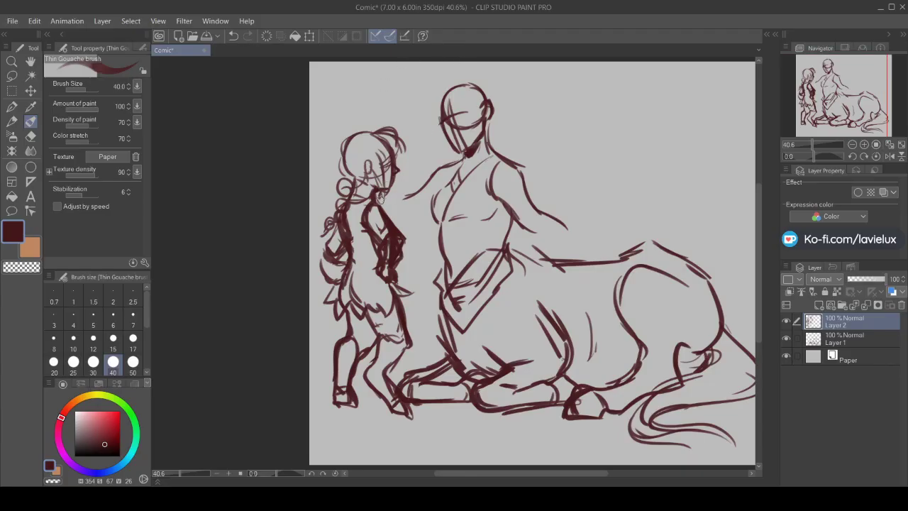
pyautogui.moveTo(377, 203)
pyautogui.mouseDown()
pyautogui.moveTo(429, 207)
pyautogui.moveTo(418, 223)
pyautogui.moveTo(432, 213)
pyautogui.moveTo(396, 221)
pyautogui.moveTo(419, 227)
pyautogui.moveTo(414, 202)
pyautogui.mouseUp()
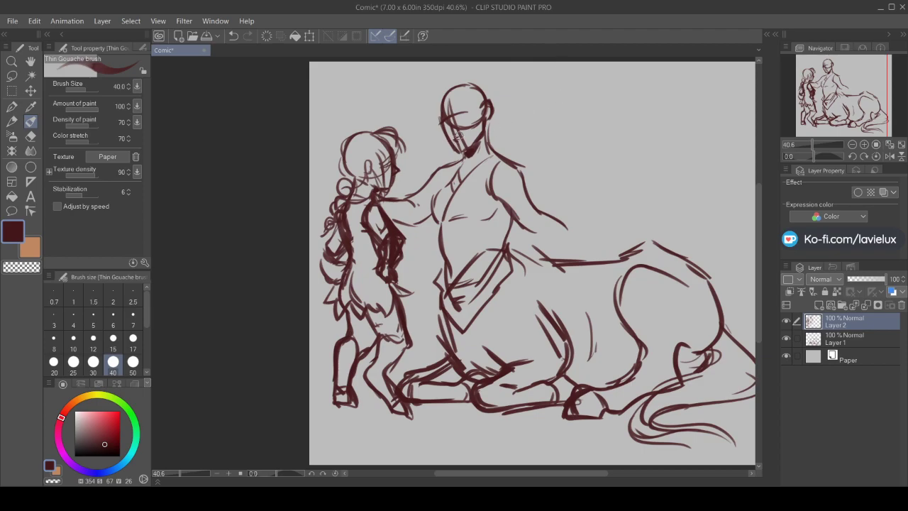
# Sketch the centaur's mouth and add the first wavy locks of hair around the face and neck
pyautogui.moveTo(459, 137); pyautogui.dragTo(466, 145)
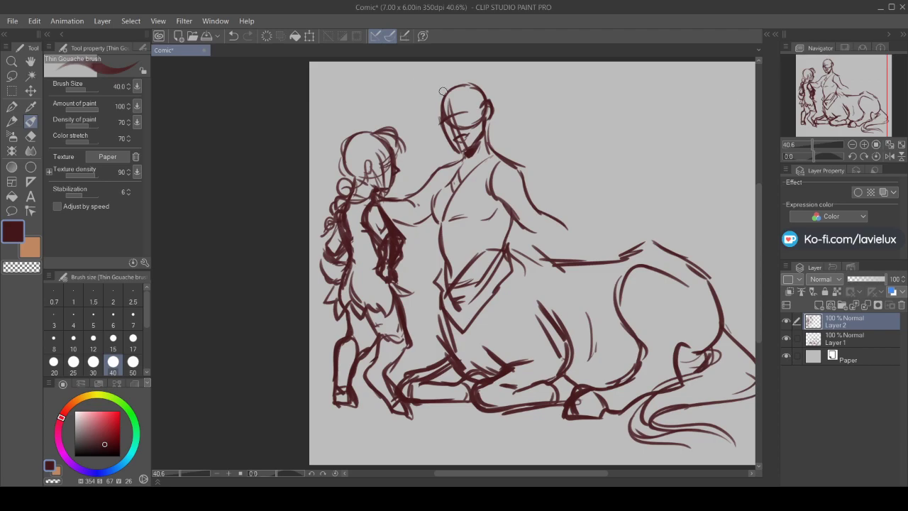
pyautogui.moveTo(443, 90)
pyautogui.mouseDown()
pyautogui.moveTo(424, 130)
pyautogui.moveTo(428, 122)
pyautogui.moveTo(440, 181)
pyautogui.mouseUp()
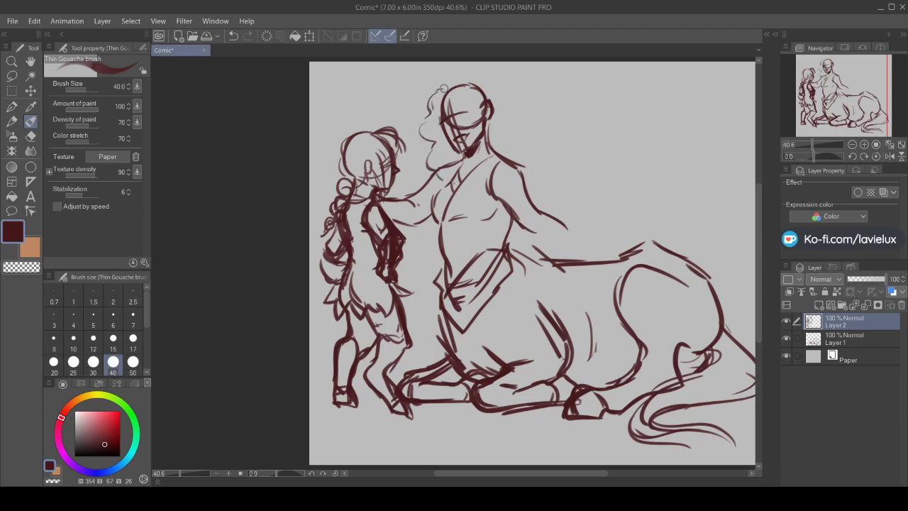
pyautogui.moveTo(457, 88)
pyautogui.mouseDown()
pyautogui.moveTo(480, 136)
pyautogui.moveTo(479, 185)
pyautogui.moveTo(490, 117)
pyautogui.mouseUp()
pyautogui.moveTo(446, 141); pyautogui.dragTo(436, 183)
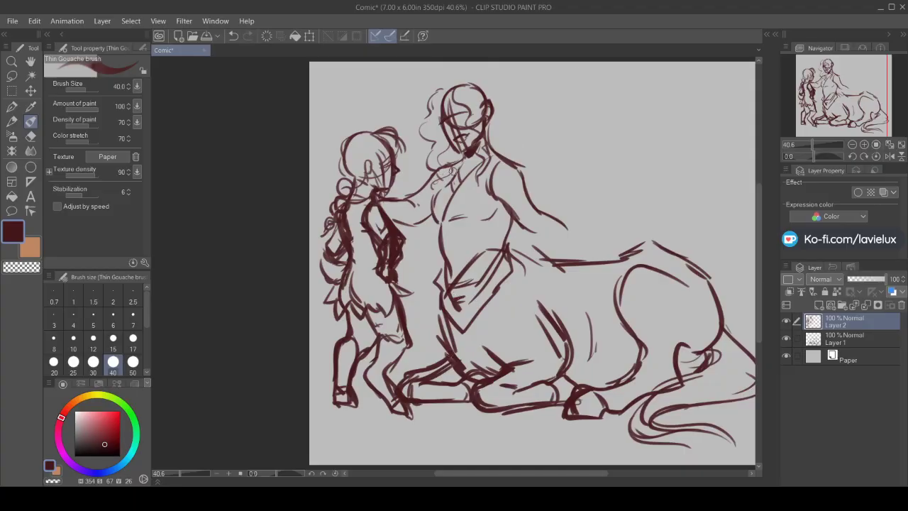
# Rework the outlines of the centaur's human torso, undoing strokes that miss and reinforcing the chest and waist contours
pyautogui.moveTo(451, 167); pyautogui.dragTo(435, 219)
pyautogui.moveTo(444, 186)
pyautogui.mouseDown()
pyautogui.moveTo(431, 234)
pyautogui.moveTo(447, 294)
pyautogui.mouseUp()
pyautogui.hotkey('ctrl', 'z')
pyautogui.hotkey('ctrl', 'z')
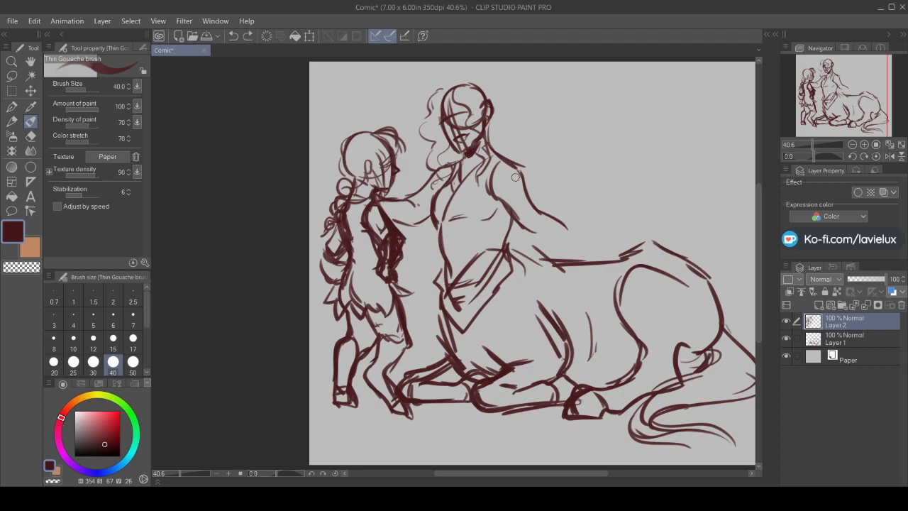
pyautogui.moveTo(507, 206); pyautogui.dragTo(500, 249)
pyautogui.moveTo(435, 221); pyautogui.dragTo(442, 255)
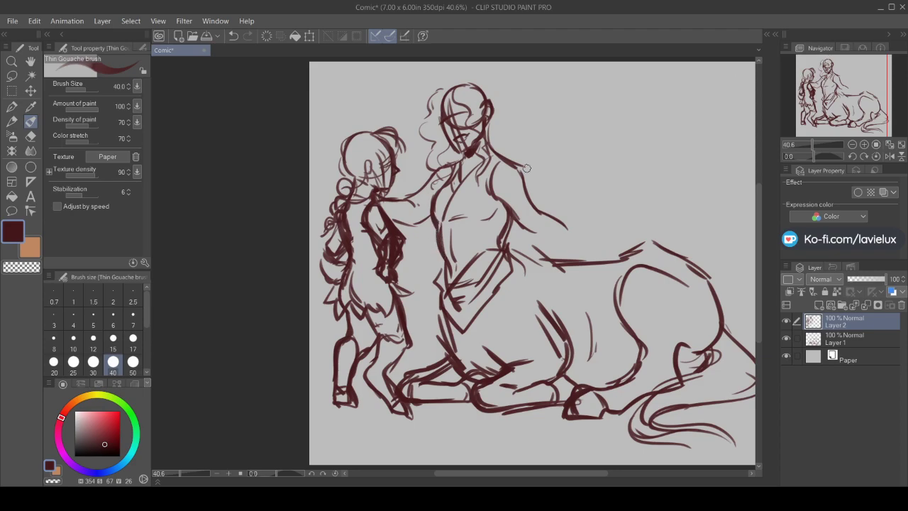
# Surround the centaur's head with long curly hair falling past the shoulders, and rework the standing child's arm outlines
pyautogui.moveTo(464, 134); pyautogui.dragTo(459, 141)
pyautogui.moveTo(479, 80)
pyautogui.mouseDown()
pyautogui.moveTo(457, 83)
pyautogui.moveTo(477, 79)
pyautogui.moveTo(468, 75)
pyautogui.moveTo(443, 84)
pyautogui.moveTo(451, 80)
pyautogui.moveTo(430, 104)
pyautogui.moveTo(438, 93)
pyautogui.moveTo(410, 186)
pyautogui.mouseUp()
pyautogui.moveTo(490, 93)
pyautogui.mouseDown()
pyautogui.moveTo(501, 127)
pyautogui.moveTo(503, 104)
pyautogui.moveTo(504, 130)
pyautogui.moveTo(510, 128)
pyautogui.moveTo(506, 151)
pyautogui.mouseUp()
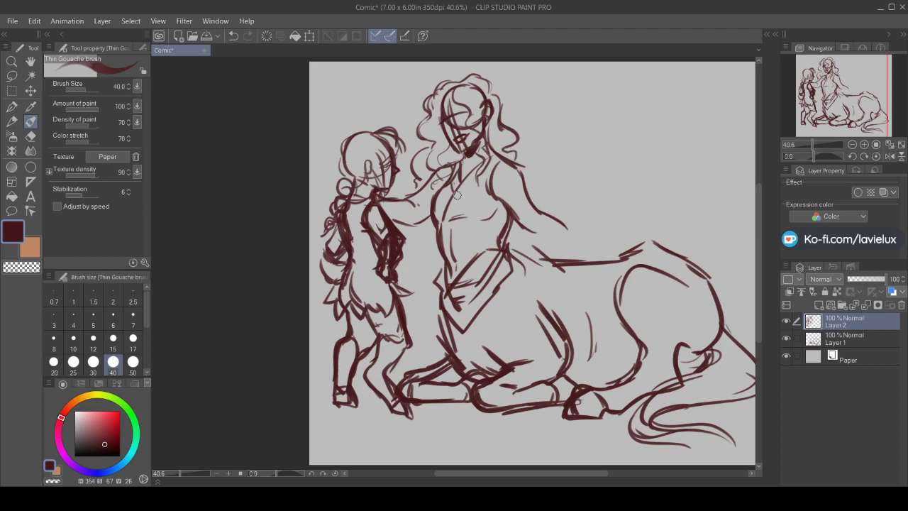
pyautogui.moveTo(417, 227)
pyautogui.mouseDown()
pyautogui.moveTo(414, 243)
pyautogui.moveTo(433, 256)
pyautogui.mouseUp()
pyautogui.moveTo(382, 203)
pyautogui.mouseDown()
pyautogui.moveTo(399, 257)
pyautogui.moveTo(349, 203)
pyautogui.moveTo(338, 205)
pyautogui.moveTo(321, 241)
pyautogui.moveTo(350, 268)
pyautogui.moveTo(319, 281)
pyautogui.moveTo(348, 274)
pyautogui.moveTo(357, 286)
pyautogui.mouseUp()
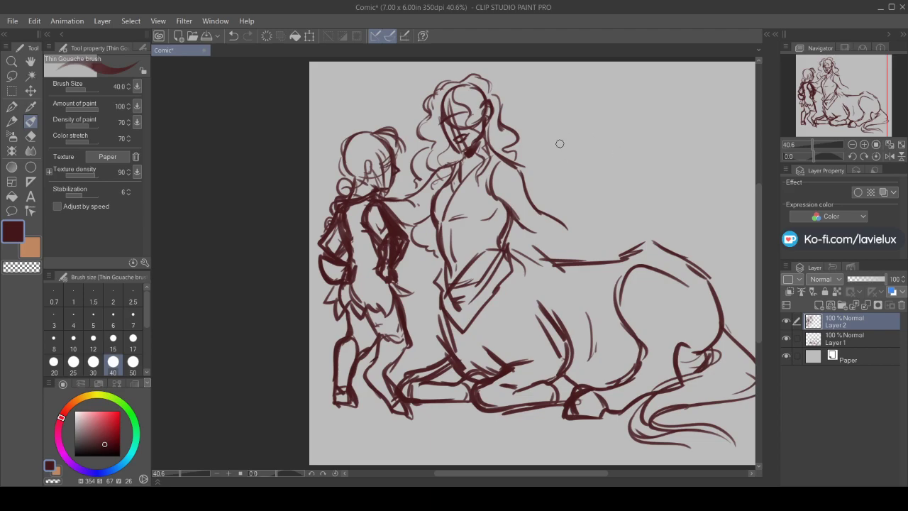
# Rough in a second child in front of the centaur's horse body, with a round head, shoulders, back line and bent leg
pyautogui.moveTo(571, 135)
pyautogui.mouseDown()
pyautogui.moveTo(561, 158)
pyautogui.moveTo(547, 156)
pyautogui.moveTo(563, 176)
pyautogui.moveTo(589, 162)
pyautogui.moveTo(579, 140)
pyautogui.moveTo(550, 193)
pyautogui.moveTo(548, 185)
pyautogui.moveTo(568, 190)
pyautogui.moveTo(561, 192)
pyautogui.moveTo(590, 156)
pyautogui.moveTo(576, 183)
pyautogui.mouseUp()
pyautogui.moveTo(561, 151)
pyautogui.mouseDown()
pyautogui.moveTo(549, 181)
pyautogui.moveTo(548, 169)
pyautogui.moveTo(558, 174)
pyautogui.moveTo(545, 164)
pyautogui.moveTo(587, 162)
pyautogui.moveTo(577, 182)
pyautogui.moveTo(587, 182)
pyautogui.moveTo(551, 212)
pyautogui.moveTo(548, 193)
pyautogui.moveTo(551, 234)
pyautogui.mouseUp()
pyautogui.moveTo(540, 197); pyautogui.dragTo(547, 233)
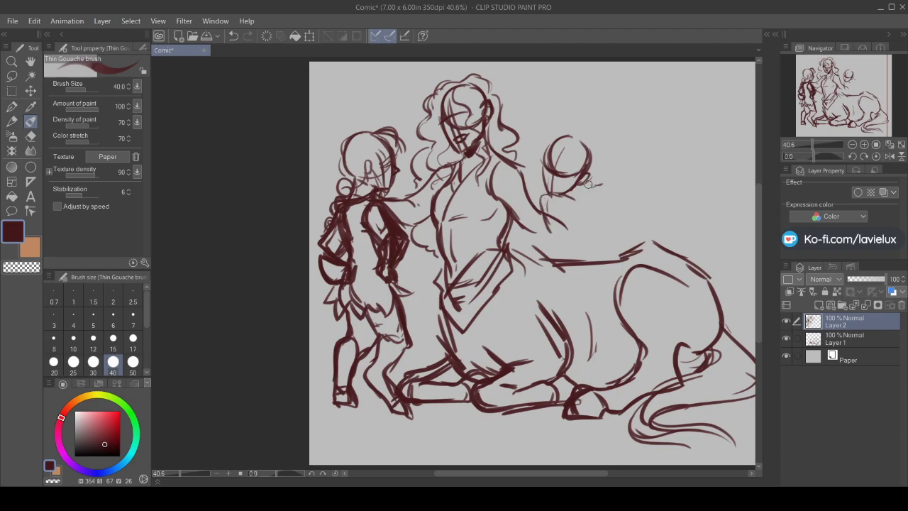
pyautogui.moveTo(583, 179)
pyautogui.mouseDown()
pyautogui.moveTo(599, 182)
pyautogui.moveTo(620, 207)
pyautogui.mouseUp()
pyautogui.moveTo(557, 209)
pyautogui.mouseDown()
pyautogui.moveTo(586, 262)
pyautogui.moveTo(531, 343)
pyautogui.moveTo(538, 322)
pyautogui.moveTo(531, 360)
pyautogui.moveTo(513, 372)
pyautogui.moveTo(531, 363)
pyautogui.moveTo(484, 401)
pyautogui.mouseUp()
pyautogui.moveTo(590, 260); pyautogui.dragTo(622, 260)
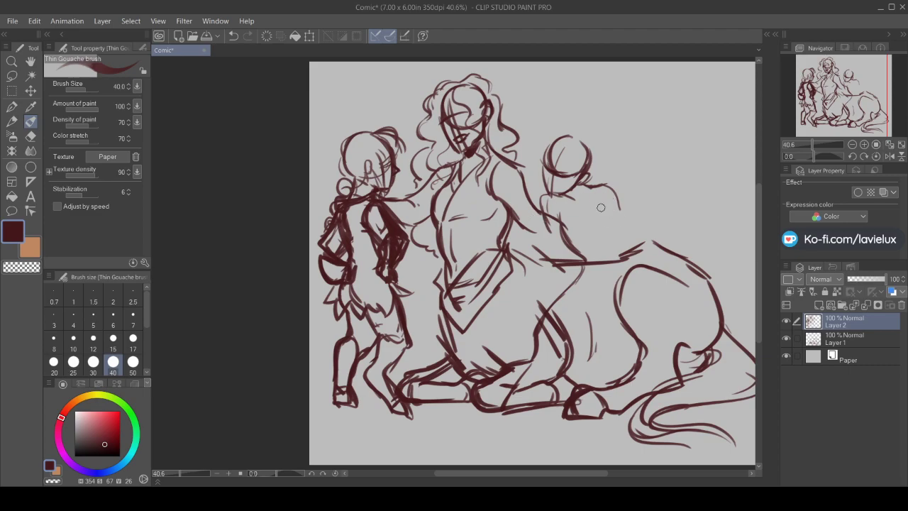
# Build up the second child's torso, hoofed legs, neck and shoulder with darker strokes
pyautogui.moveTo(558, 216)
pyautogui.mouseDown()
pyautogui.moveTo(579, 256)
pyautogui.moveTo(541, 328)
pyautogui.mouseUp()
pyautogui.moveTo(559, 297)
pyautogui.mouseDown()
pyautogui.moveTo(534, 368)
pyautogui.moveTo(509, 401)
pyautogui.moveTo(537, 390)
pyautogui.moveTo(564, 352)
pyautogui.mouseUp()
pyautogui.moveTo(585, 293)
pyautogui.mouseDown()
pyautogui.moveTo(575, 341)
pyautogui.moveTo(586, 370)
pyautogui.moveTo(573, 392)
pyautogui.moveTo(580, 428)
pyautogui.moveTo(585, 422)
pyautogui.moveTo(572, 427)
pyautogui.moveTo(586, 424)
pyautogui.moveTo(599, 368)
pyautogui.mouseUp()
pyautogui.moveTo(602, 366); pyautogui.dragTo(626, 314)
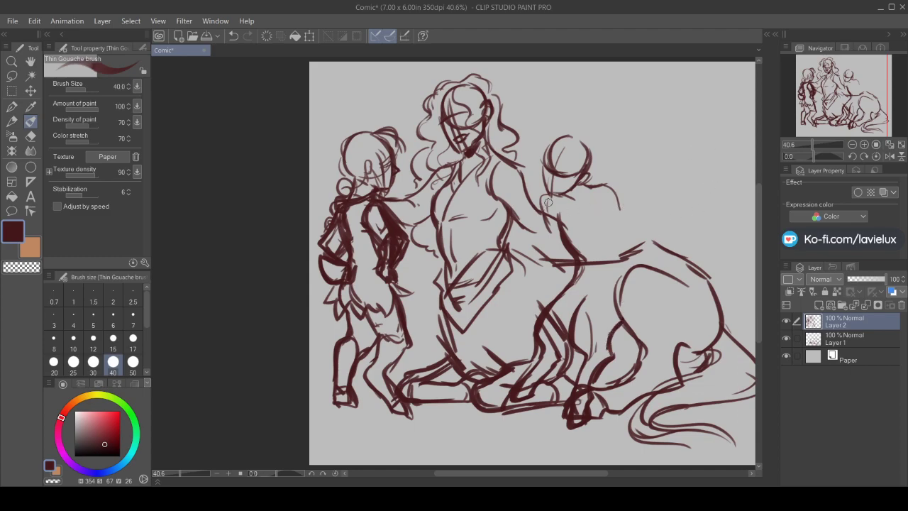
pyautogui.moveTo(589, 186)
pyautogui.mouseDown()
pyautogui.moveTo(613, 183)
pyautogui.moveTo(622, 210)
pyautogui.moveTo(595, 191)
pyautogui.moveTo(558, 198)
pyautogui.mouseUp()
pyautogui.moveTo(546, 216)
pyautogui.mouseDown()
pyautogui.moveTo(552, 293)
pyautogui.moveTo(541, 299)
pyautogui.moveTo(571, 265)
pyautogui.moveTo(561, 241)
pyautogui.moveTo(550, 259)
pyautogui.moveTo(558, 289)
pyautogui.moveTo(569, 282)
pyautogui.moveTo(570, 248)
pyautogui.mouseUp()
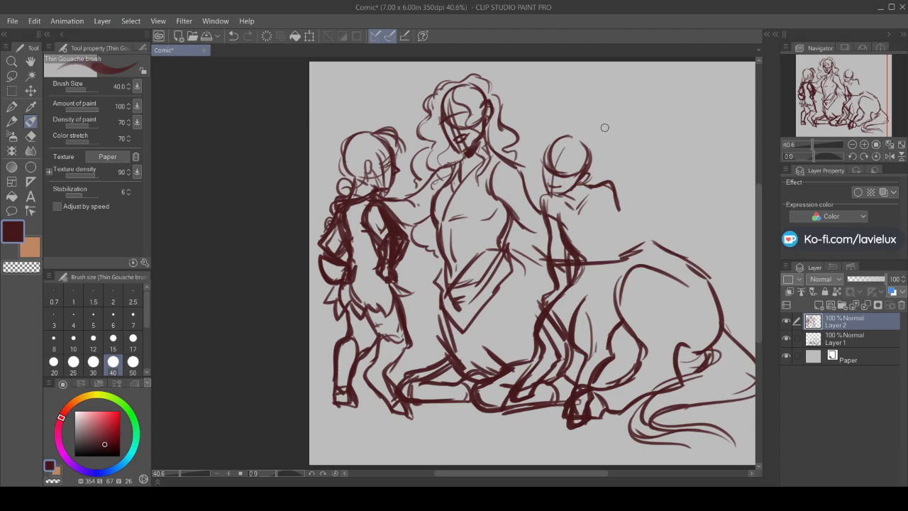
# Draw the second child's hair with side locks and a small tuft on each side of the head
pyautogui.moveTo(547, 144)
pyautogui.mouseDown()
pyautogui.moveTo(532, 186)
pyautogui.moveTo(540, 168)
pyautogui.moveTo(530, 176)
pyautogui.moveTo(538, 165)
pyautogui.moveTo(537, 195)
pyautogui.mouseUp()
pyautogui.moveTo(567, 154)
pyautogui.mouseDown()
pyautogui.moveTo(572, 206)
pyautogui.moveTo(584, 222)
pyautogui.moveTo(578, 154)
pyautogui.moveTo(603, 150)
pyautogui.mouseUp()
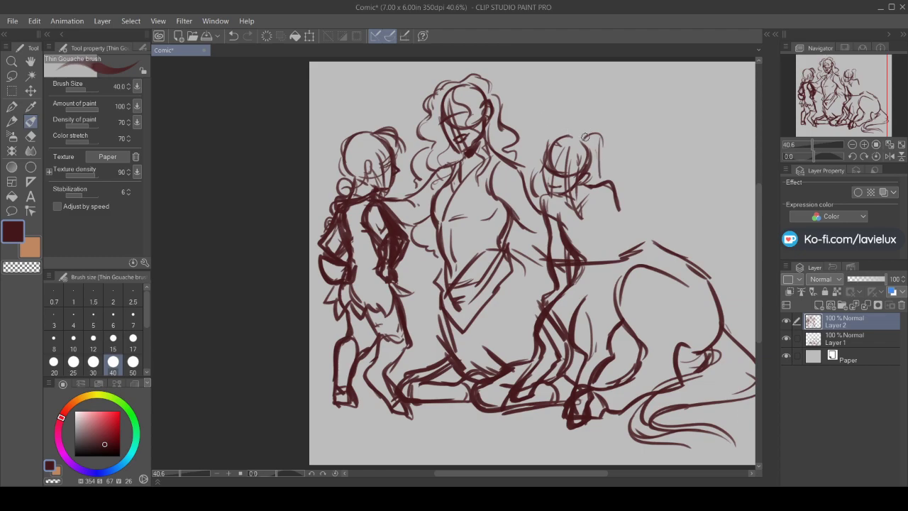
pyautogui.moveTo(584, 141)
pyautogui.mouseDown()
pyautogui.moveTo(548, 132)
pyautogui.moveTo(540, 146)
pyautogui.moveTo(586, 146)
pyautogui.moveTo(574, 171)
pyautogui.mouseUp()
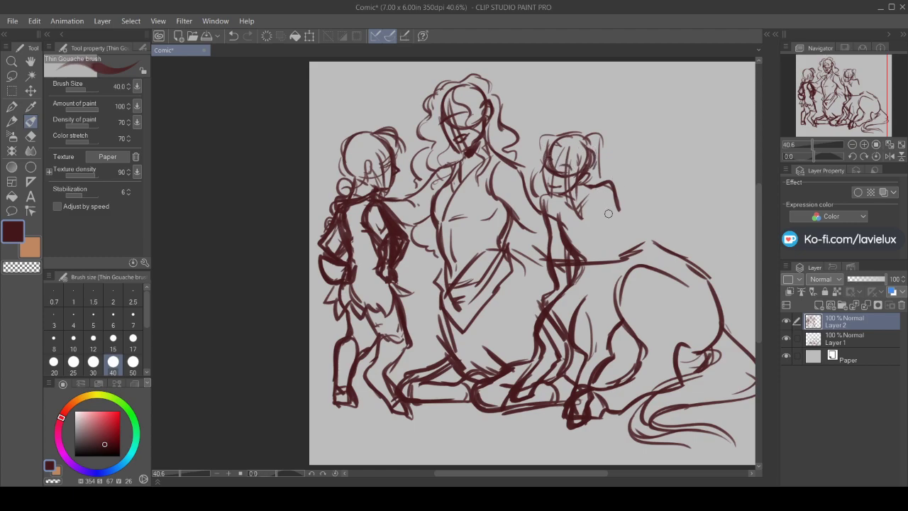
# Draw the second child's outstretched arm from the shoulder down to the centaur's back
pyautogui.moveTo(612, 190); pyautogui.dragTo(626, 250)
pyautogui.moveTo(595, 210); pyautogui.dragTo(620, 274)
pyautogui.moveTo(621, 239); pyautogui.dragTo(628, 267)
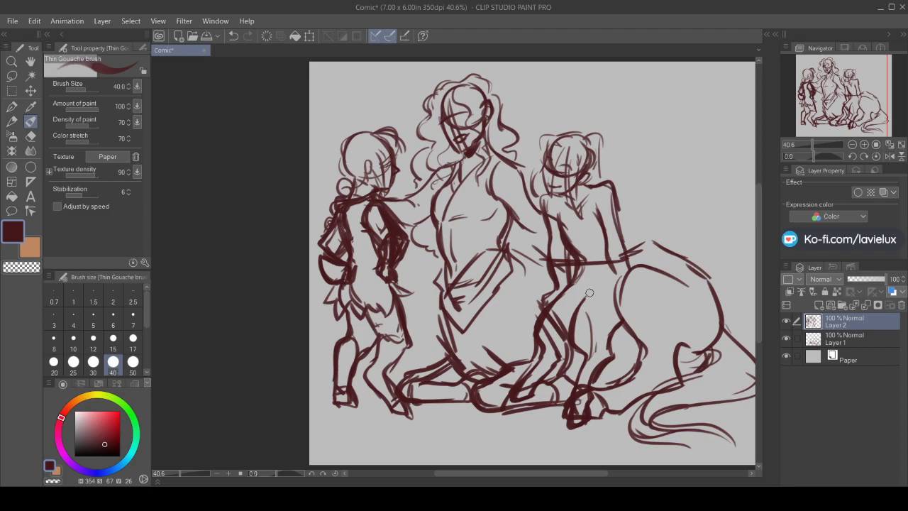
# Shape the second child's thighs, knees and waistline with overlapping strokes
pyautogui.moveTo(621, 285)
pyautogui.mouseDown()
pyautogui.moveTo(585, 291)
pyautogui.moveTo(563, 330)
pyautogui.moveTo(565, 322)
pyautogui.moveTo(595, 357)
pyautogui.mouseUp()
pyautogui.moveTo(611, 320)
pyautogui.mouseDown()
pyautogui.moveTo(603, 335)
pyautogui.moveTo(614, 353)
pyautogui.mouseUp()
pyautogui.moveTo(540, 299)
pyautogui.mouseDown()
pyautogui.moveTo(574, 287)
pyautogui.moveTo(528, 322)
pyautogui.moveTo(541, 302)
pyautogui.moveTo(547, 346)
pyautogui.mouseUp()
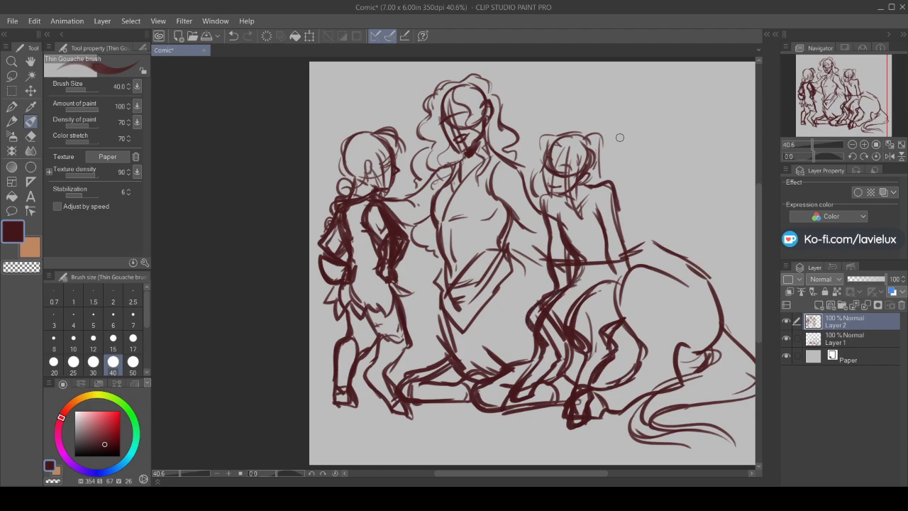
pyautogui.moveTo(533, 283)
pyautogui.mouseDown()
pyautogui.moveTo(557, 308)
pyautogui.moveTo(564, 290)
pyautogui.moveTo(570, 300)
pyautogui.moveTo(605, 296)
pyautogui.moveTo(576, 309)
pyautogui.moveTo(596, 286)
pyautogui.mouseUp()
pyautogui.moveTo(592, 317); pyautogui.dragTo(611, 298)
# Detail the second child's collar, torso and hand, and darken the centaur's arm reaching behind the child
pyautogui.moveTo(556, 198)
pyautogui.mouseDown()
pyautogui.moveTo(562, 236)
pyautogui.moveTo(560, 222)
pyautogui.mouseUp()
pyautogui.moveTo(589, 183); pyautogui.dragTo(597, 217)
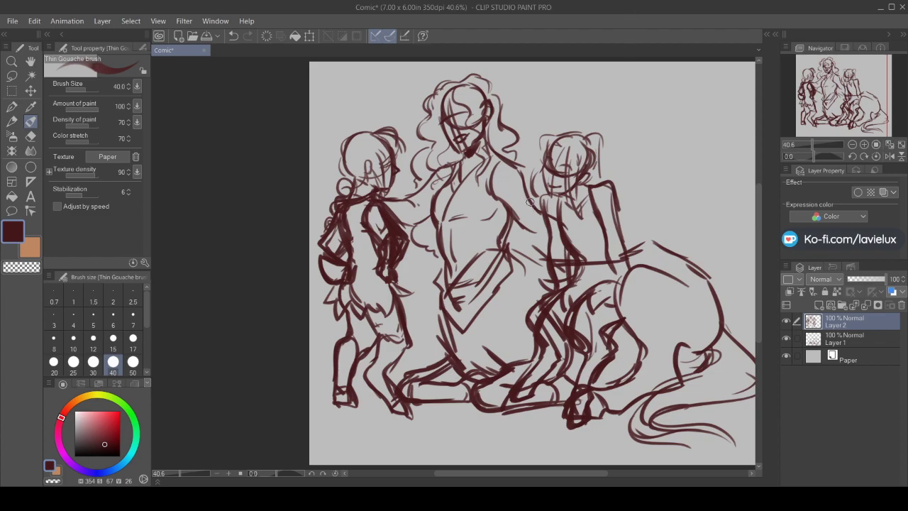
pyautogui.moveTo(513, 216); pyautogui.dragTo(532, 246)
pyautogui.moveTo(560, 207); pyautogui.dragTo(562, 234)
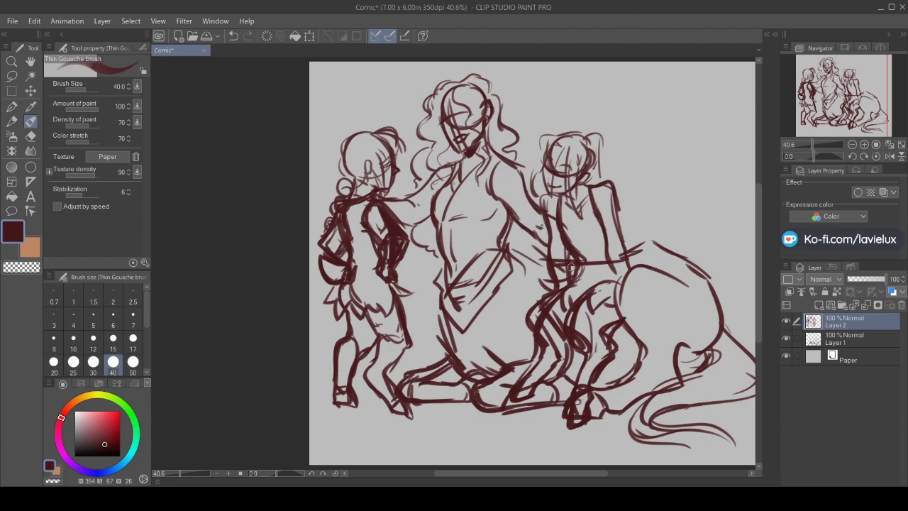
pyautogui.moveTo(565, 202); pyautogui.dragTo(572, 220)
pyautogui.moveTo(579, 186)
pyautogui.mouseDown()
pyautogui.moveTo(581, 218)
pyautogui.moveTo(616, 250)
pyautogui.moveTo(618, 291)
pyautogui.mouseUp()
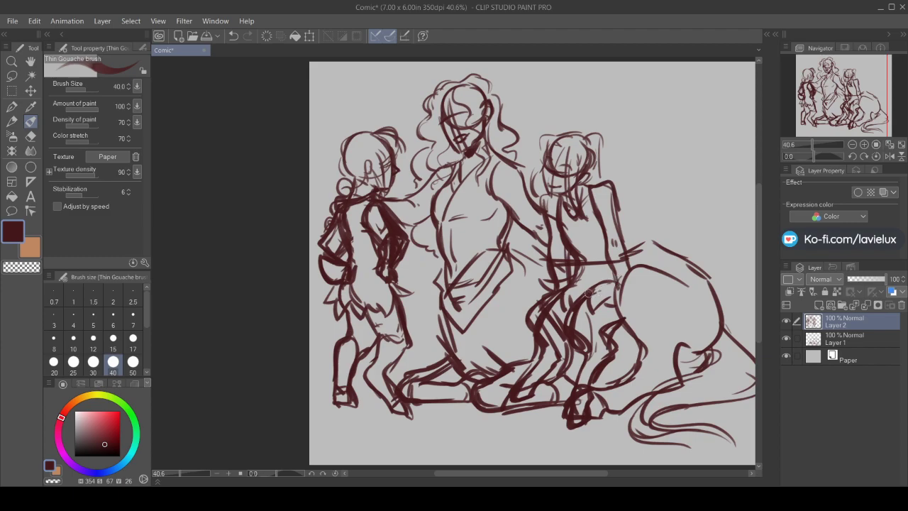
pyautogui.moveTo(641, 248)
pyautogui.mouseDown()
pyautogui.moveTo(628, 269)
pyautogui.moveTo(641, 225)
pyautogui.moveTo(647, 252)
pyautogui.moveTo(632, 250)
pyautogui.mouseUp()
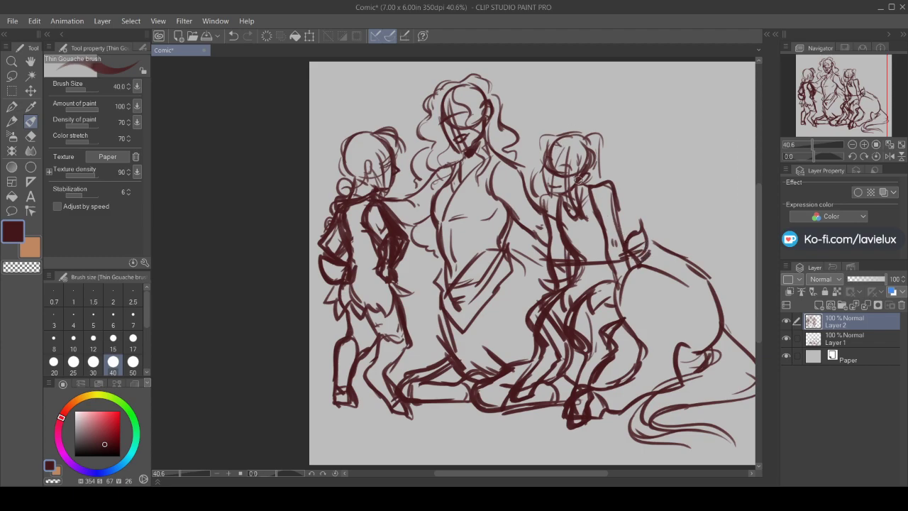
pyautogui.moveTo(558, 224)
pyautogui.mouseDown()
pyautogui.moveTo(589, 272)
pyautogui.moveTo(577, 277)
pyautogui.mouseUp()
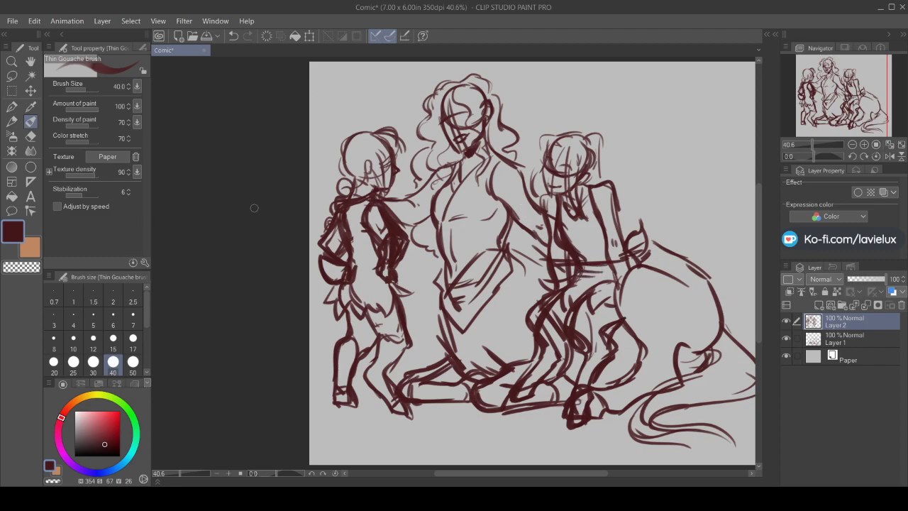
# Erase the torso and both arms of the standing child with the Hard eraser
pyautogui.click(11, 61)
pyautogui.click(572, 331)
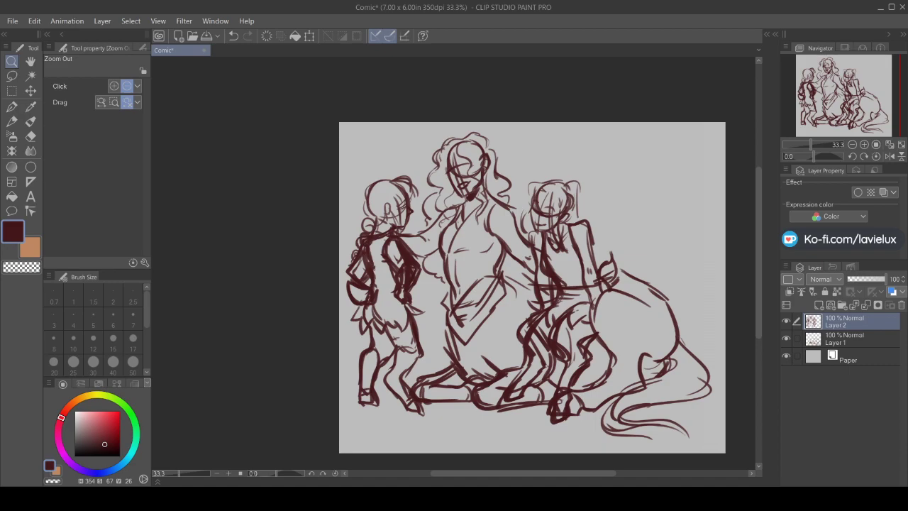
pyautogui.click(31, 135)
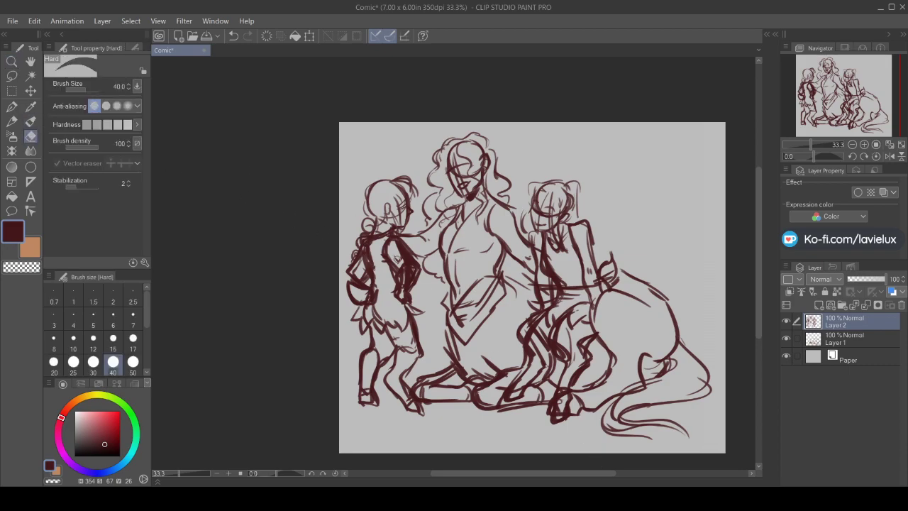
pyautogui.moveTo(401, 275)
pyautogui.mouseDown()
pyautogui.moveTo(408, 291)
pyautogui.moveTo(412, 280)
pyautogui.moveTo(399, 291)
pyautogui.moveTo(398, 240)
pyautogui.mouseUp()
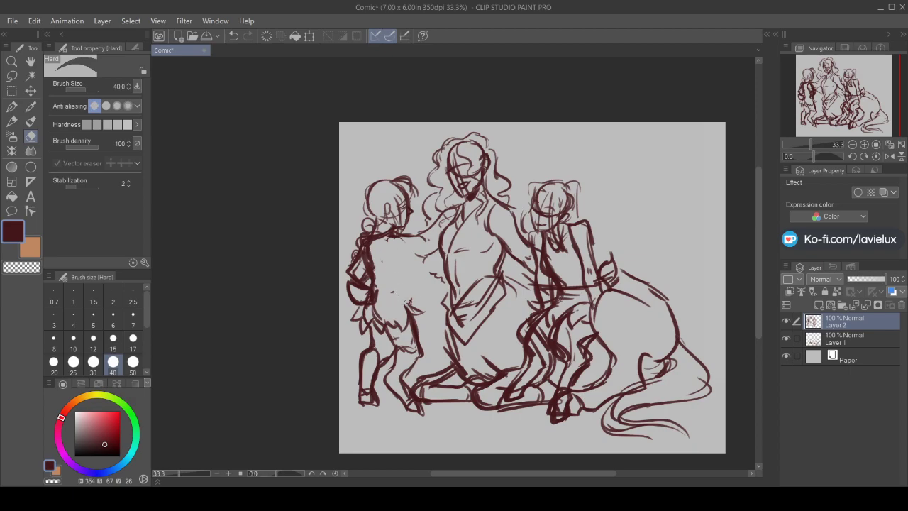
pyautogui.moveTo(344, 271)
pyautogui.mouseDown()
pyautogui.moveTo(364, 277)
pyautogui.moveTo(362, 231)
pyautogui.moveTo(361, 272)
pyautogui.mouseUp()
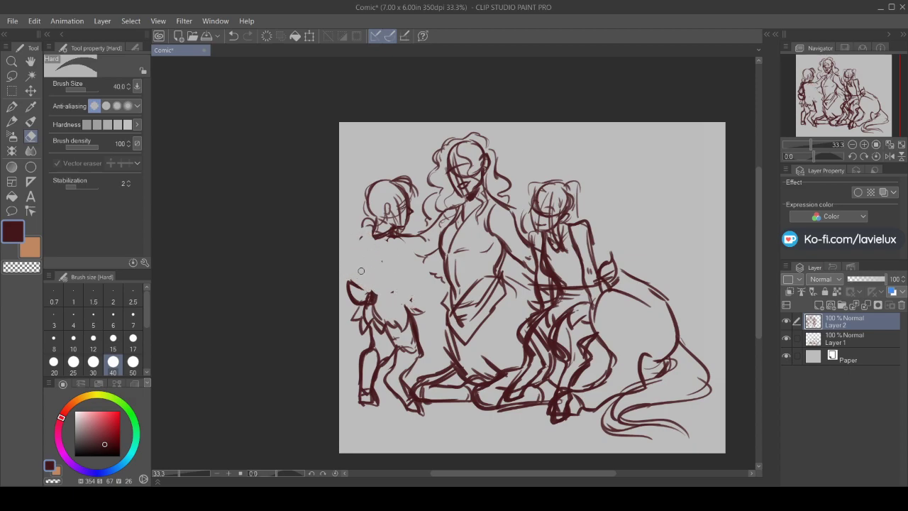
# Redraw the standing child's torso with the Thin Gouache brush, including a front arm reaching toward the centaur
pyautogui.click(31, 121)
pyautogui.moveTo(375, 218)
pyautogui.mouseDown()
pyautogui.moveTo(373, 271)
pyautogui.moveTo(369, 262)
pyautogui.moveTo(364, 296)
pyautogui.mouseUp()
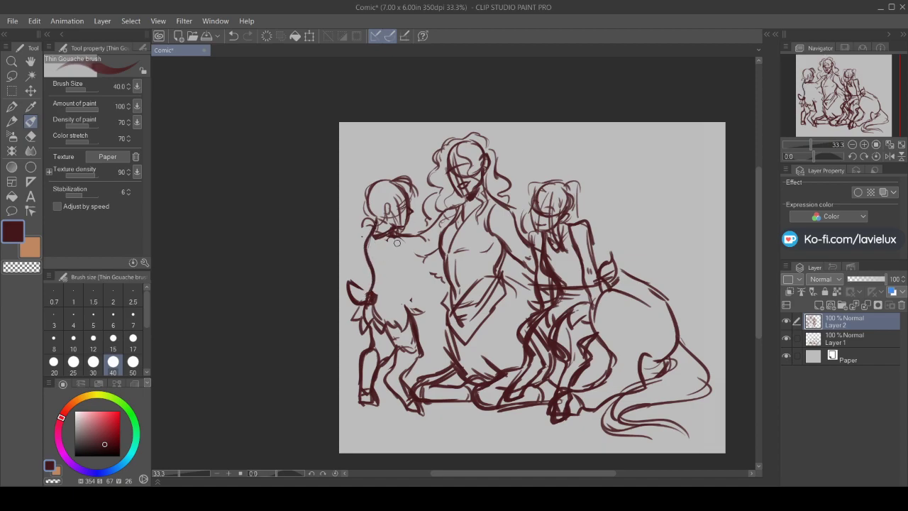
pyautogui.moveTo(392, 235)
pyautogui.mouseDown()
pyautogui.moveTo(412, 276)
pyautogui.moveTo(408, 258)
pyautogui.moveTo(407, 303)
pyautogui.mouseUp()
pyautogui.moveTo(394, 242)
pyautogui.mouseDown()
pyautogui.moveTo(427, 276)
pyautogui.moveTo(408, 244)
pyautogui.moveTo(424, 281)
pyautogui.moveTo(397, 266)
pyautogui.mouseUp()
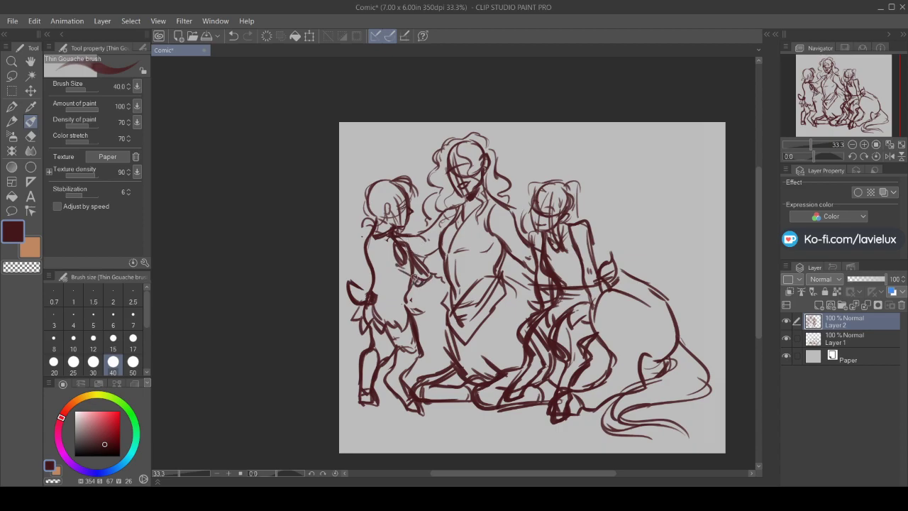
pyautogui.moveTo(390, 251); pyautogui.dragTo(410, 276)
pyautogui.moveTo(400, 242); pyautogui.dragTo(431, 278)
pyautogui.moveTo(391, 237)
pyautogui.mouseDown()
pyautogui.moveTo(364, 237)
pyautogui.moveTo(370, 234)
pyautogui.moveTo(362, 267)
pyautogui.moveTo(408, 276)
pyautogui.moveTo(426, 312)
pyautogui.mouseUp()
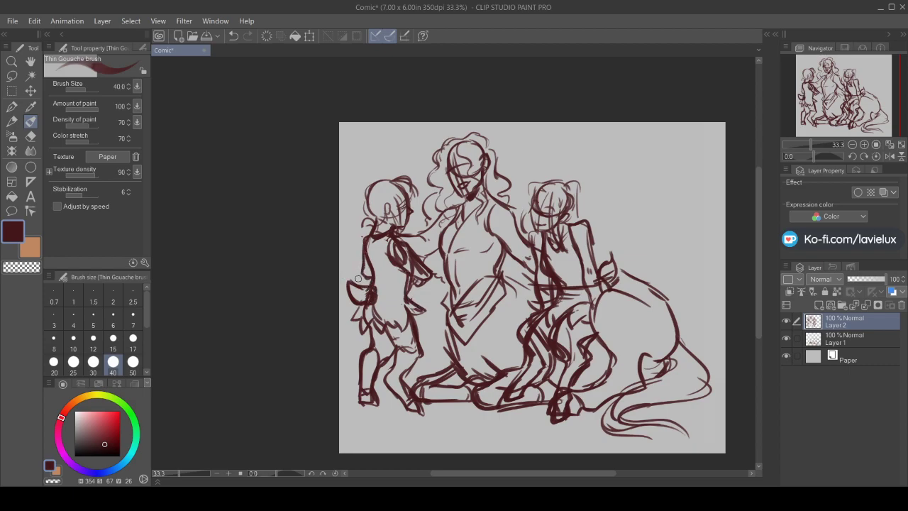
# Redraw the curly braid behind the standing child's back and touch up the torso
pyautogui.moveTo(363, 241)
pyautogui.mouseDown()
pyautogui.moveTo(370, 233)
pyautogui.moveTo(343, 266)
pyautogui.mouseUp()
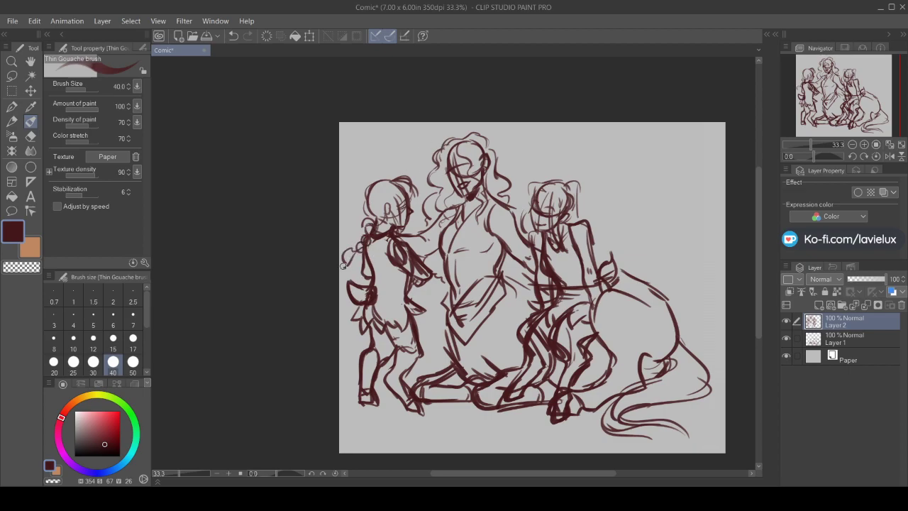
pyautogui.moveTo(360, 232); pyautogui.dragTo(357, 241)
pyautogui.moveTo(386, 281); pyautogui.dragTo(399, 288)
# Refine the centaur's face, chest and waist lines, then merge Layer 2 down into Layer 1
pyautogui.moveTo(472, 157); pyautogui.dragTo(453, 166)
pyautogui.moveTo(492, 240)
pyautogui.mouseDown()
pyautogui.moveTo(475, 252)
pyautogui.moveTo(491, 244)
pyautogui.moveTo(440, 248)
pyautogui.moveTo(465, 252)
pyautogui.moveTo(450, 254)
pyautogui.moveTo(442, 225)
pyautogui.mouseUp()
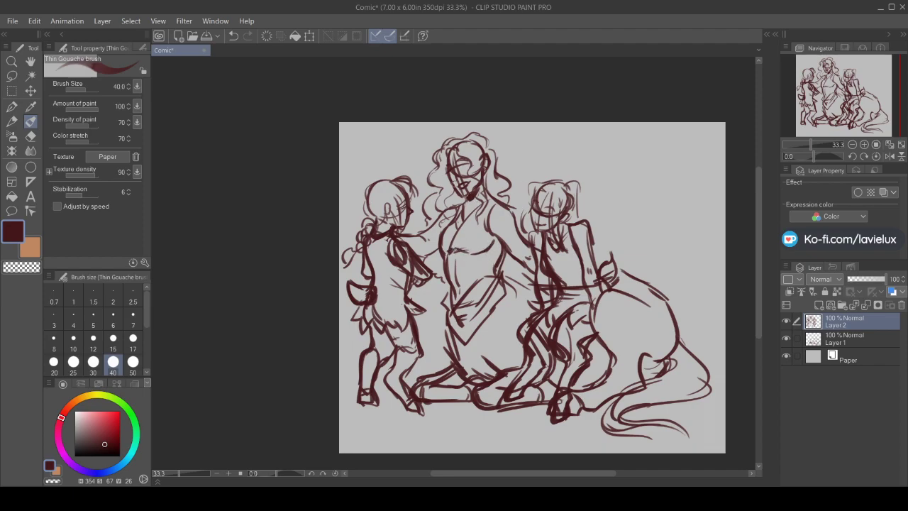
pyautogui.moveTo(501, 277); pyautogui.dragTo(536, 286)
pyautogui.hotkey('ctrl', 'e')
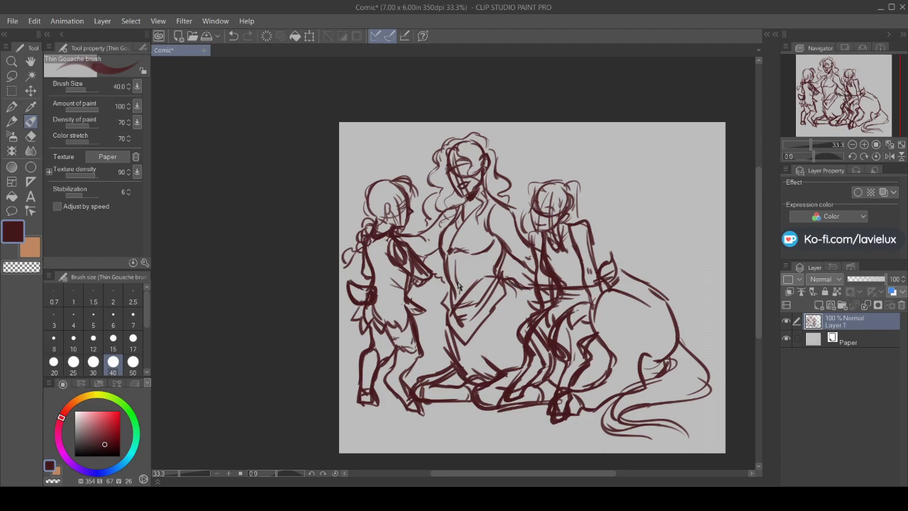
# Scale the whole figure sketch down to 90% and reposition it toward the lower part of the canvas
pyautogui.hotkey('ctrl', 't')
pyautogui.moveTo(344, 136); pyautogui.dragTo(377, 162)
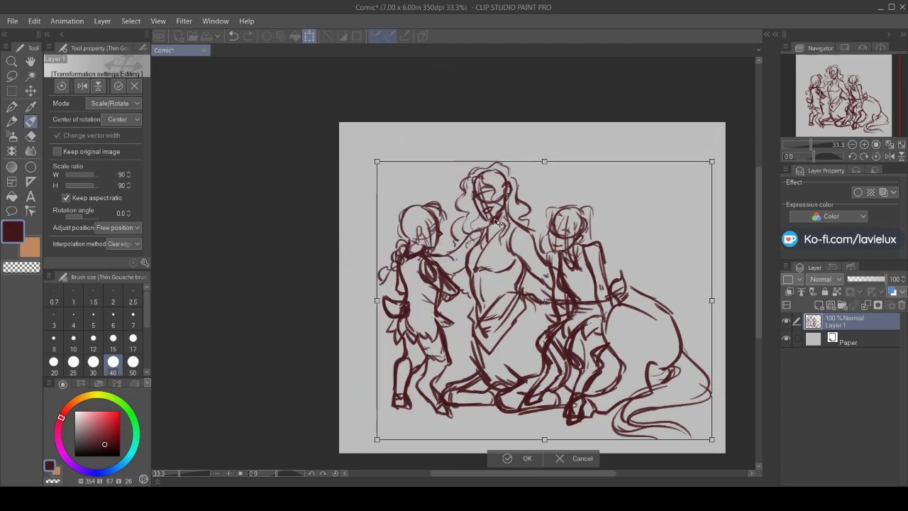
pyautogui.moveTo(489, 336); pyautogui.dragTo(491, 339)
pyautogui.click(525, 462)
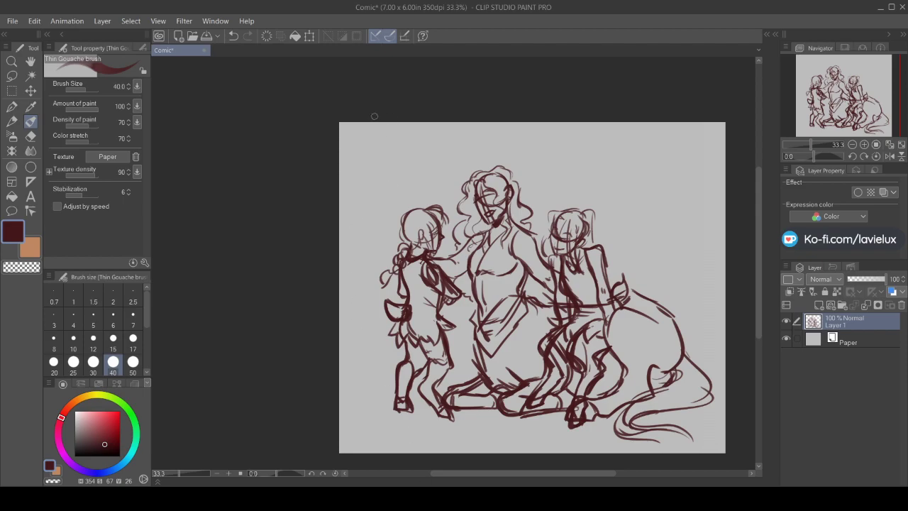
# Sketch a tree trunk, short hanging branches and a winding root along the canvas's left edge behind the standing child
pyautogui.moveTo(398, 120)
pyautogui.mouseDown()
pyautogui.moveTo(388, 167)
pyautogui.moveTo(386, 154)
pyautogui.moveTo(378, 261)
pyautogui.mouseUp()
pyautogui.moveTo(351, 358)
pyautogui.mouseDown()
pyautogui.moveTo(367, 362)
pyautogui.moveTo(366, 376)
pyautogui.moveTo(335, 402)
pyautogui.mouseUp()
pyautogui.moveTo(338, 347); pyautogui.dragTo(353, 336)
pyautogui.moveTo(361, 374)
pyautogui.mouseDown()
pyautogui.moveTo(383, 357)
pyautogui.moveTo(406, 356)
pyautogui.mouseUp()
pyautogui.moveTo(388, 192); pyautogui.dragTo(381, 261)
pyautogui.moveTo(389, 174)
pyautogui.mouseDown()
pyautogui.moveTo(398, 195)
pyautogui.moveTo(391, 198)
pyautogui.mouseUp()
pyautogui.moveTo(371, 121)
pyautogui.mouseDown()
pyautogui.moveTo(354, 145)
pyautogui.moveTo(356, 164)
pyautogui.mouseUp()
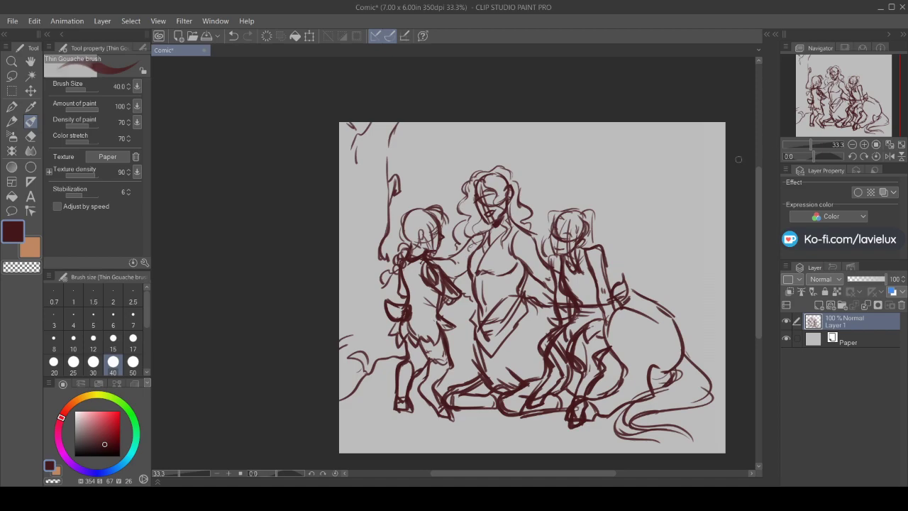
# Sketch a large curved tree near the right edge, ground lines beside it and forked trunks behind the centaur's head
pyautogui.moveTo(625, 122)
pyautogui.mouseDown()
pyautogui.moveTo(653, 149)
pyautogui.moveTo(671, 203)
pyautogui.moveTo(685, 284)
pyautogui.moveTo(679, 302)
pyautogui.moveTo(705, 294)
pyautogui.moveTo(659, 304)
pyautogui.moveTo(718, 284)
pyautogui.moveTo(724, 323)
pyautogui.moveTo(658, 132)
pyautogui.moveTo(702, 185)
pyautogui.moveTo(702, 122)
pyautogui.moveTo(708, 130)
pyautogui.mouseUp()
pyautogui.moveTo(716, 152); pyautogui.dragTo(725, 173)
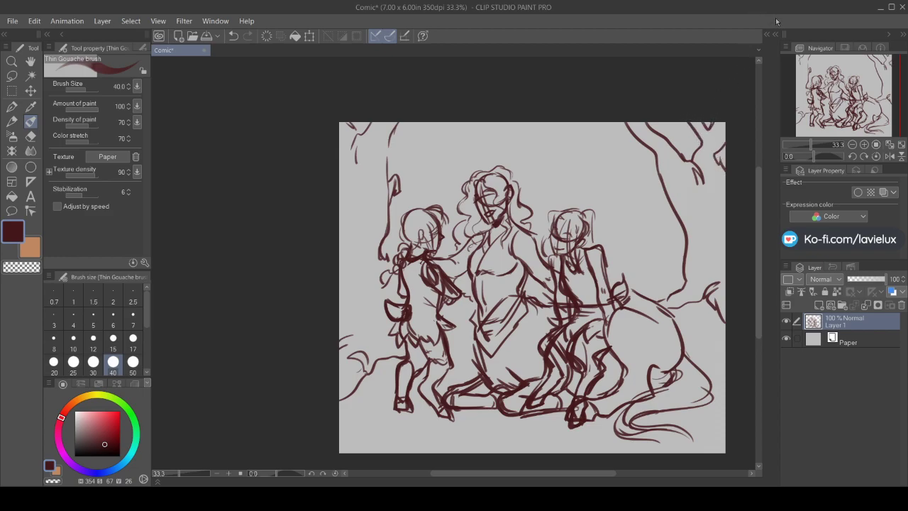
pyautogui.moveTo(638, 248)
pyautogui.mouseDown()
pyautogui.moveTo(613, 249)
pyautogui.moveTo(648, 254)
pyautogui.moveTo(679, 276)
pyautogui.moveTo(606, 235)
pyautogui.mouseUp()
pyautogui.moveTo(582, 131)
pyautogui.mouseDown()
pyautogui.moveTo(536, 196)
pyautogui.moveTo(557, 142)
pyautogui.moveTo(542, 156)
pyautogui.moveTo(535, 136)
pyautogui.moveTo(535, 148)
pyautogui.moveTo(511, 122)
pyautogui.moveTo(514, 174)
pyautogui.mouseUp()
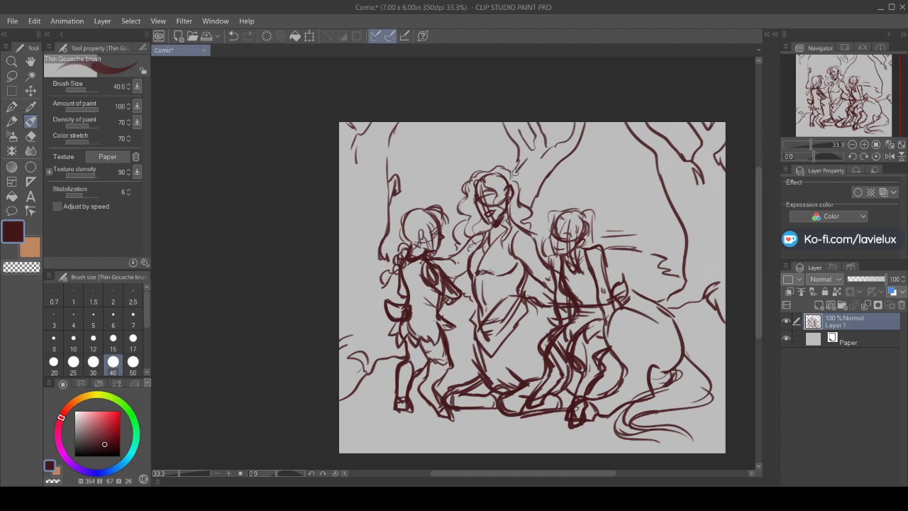
pyautogui.moveTo(419, 119)
pyautogui.mouseDown()
pyautogui.moveTo(429, 181)
pyautogui.moveTo(436, 132)
pyautogui.moveTo(460, 199)
pyautogui.mouseUp()
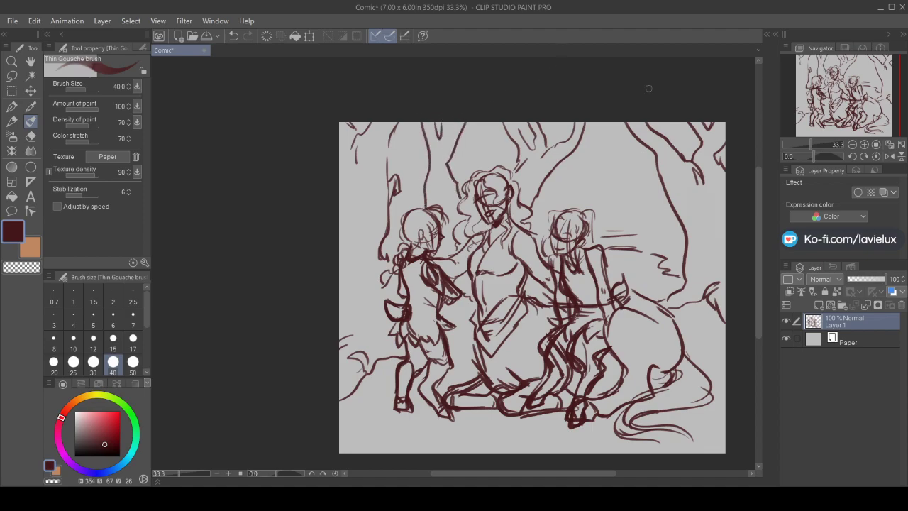
# Add thicker trunks and branches to the background trees, erasing stray lines between them with the Hard eraser
pyautogui.moveTo(611, 124)
pyautogui.mouseDown()
pyautogui.moveTo(642, 231)
pyautogui.moveTo(619, 251)
pyautogui.moveTo(682, 240)
pyautogui.mouseUp()
pyautogui.moveTo(674, 115); pyautogui.dragTo(661, 140)
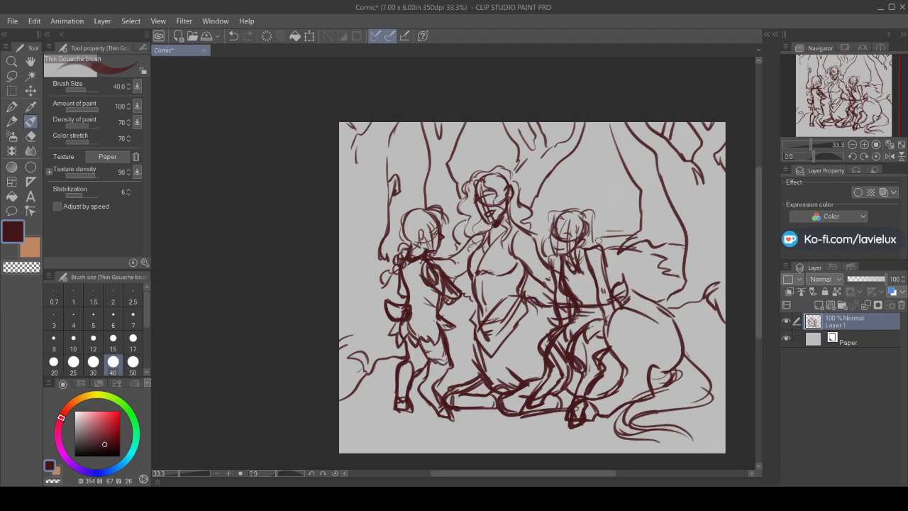
pyautogui.moveTo(599, 199)
pyautogui.mouseDown()
pyautogui.moveTo(610, 132)
pyautogui.moveTo(587, 159)
pyautogui.mouseUp()
pyautogui.moveTo(596, 119)
pyautogui.mouseDown()
pyautogui.moveTo(575, 173)
pyautogui.moveTo(589, 152)
pyautogui.mouseUp()
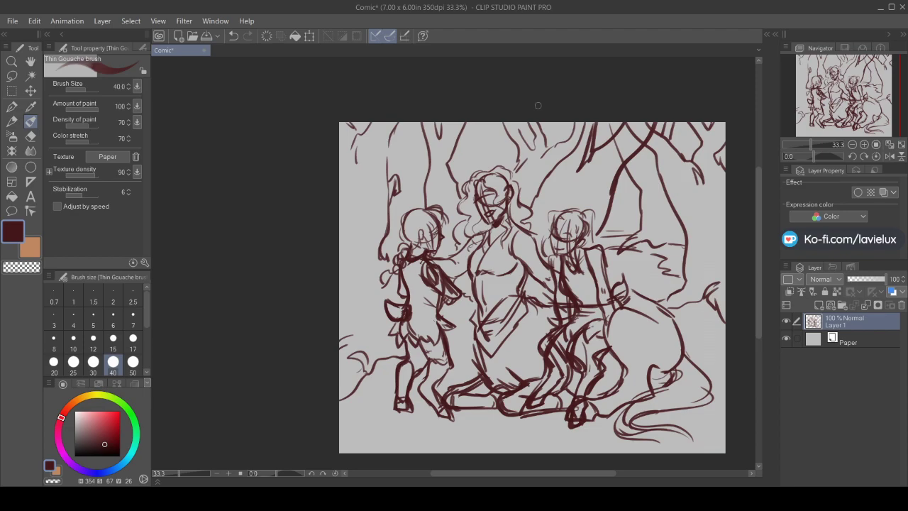
pyautogui.moveTo(544, 125); pyautogui.dragTo(526, 193)
pyautogui.click(30, 137)
pyautogui.moveTo(575, 148)
pyautogui.mouseDown()
pyautogui.moveTo(618, 152)
pyautogui.moveTo(613, 164)
pyautogui.moveTo(626, 141)
pyautogui.moveTo(609, 153)
pyautogui.moveTo(572, 152)
pyautogui.moveTo(584, 104)
pyautogui.moveTo(590, 125)
pyautogui.moveTo(555, 148)
pyautogui.mouseUp()
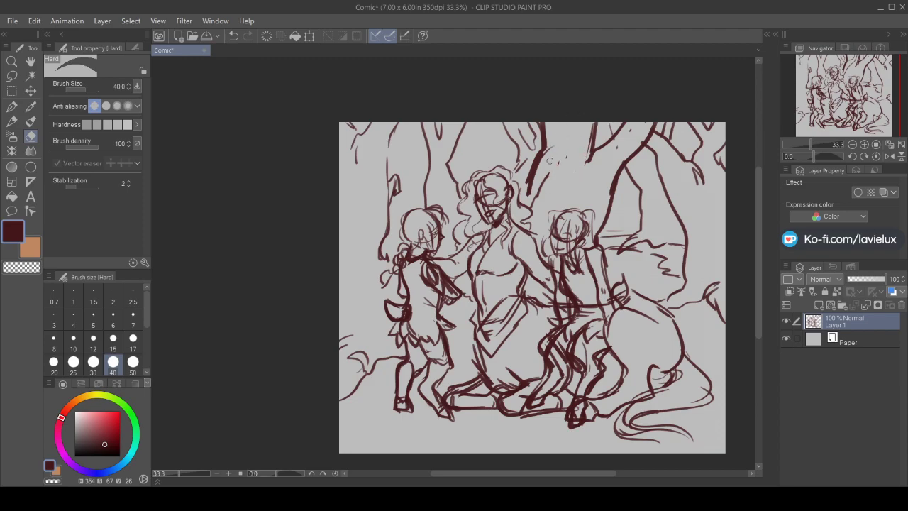
pyautogui.click(30, 121)
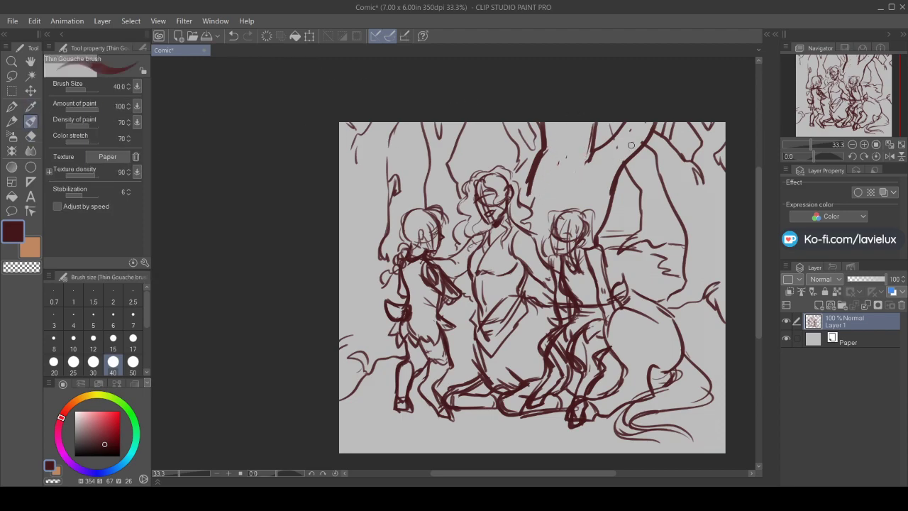
# Shade the centaur's folded leg and sketch round swirled flowers with leaves along the ground and beside the tail
pyautogui.moveTo(461, 346)
pyautogui.mouseDown()
pyautogui.moveTo(454, 381)
pyautogui.moveTo(481, 370)
pyautogui.moveTo(447, 381)
pyautogui.mouseUp()
pyautogui.moveTo(397, 434)
pyautogui.mouseDown()
pyautogui.moveTo(366, 405)
pyautogui.moveTo(383, 439)
pyautogui.moveTo(426, 430)
pyautogui.moveTo(419, 437)
pyautogui.mouseUp()
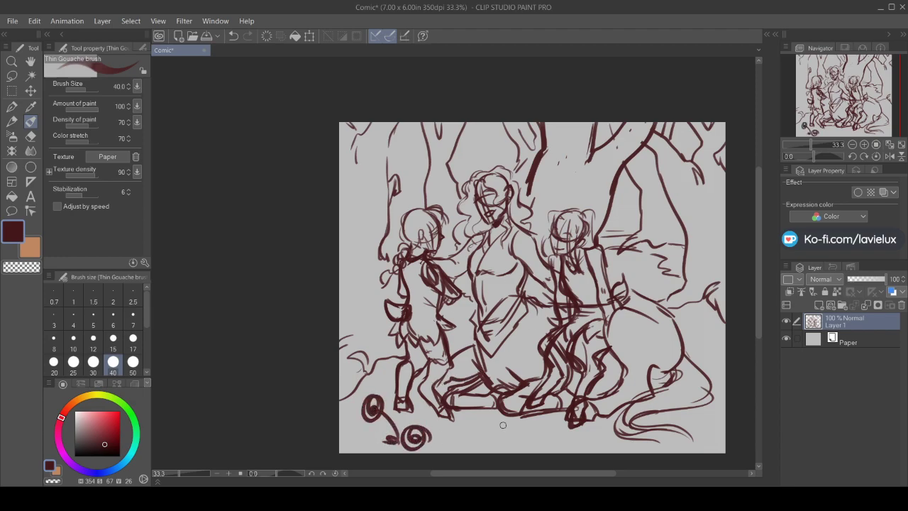
pyautogui.moveTo(650, 368); pyautogui.dragTo(675, 377)
pyautogui.moveTo(685, 411)
pyautogui.mouseDown()
pyautogui.moveTo(710, 374)
pyautogui.moveTo(703, 378)
pyautogui.mouseUp()
pyautogui.moveTo(676, 415)
pyautogui.mouseDown()
pyautogui.moveTo(674, 406)
pyautogui.moveTo(721, 391)
pyautogui.moveTo(689, 409)
pyautogui.moveTo(710, 423)
pyautogui.moveTo(697, 421)
pyautogui.mouseUp()
pyautogui.moveTo(566, 445)
pyautogui.mouseDown()
pyautogui.moveTo(534, 450)
pyautogui.moveTo(602, 437)
pyautogui.moveTo(571, 442)
pyautogui.mouseUp()
pyautogui.moveTo(506, 435)
pyautogui.mouseDown()
pyautogui.moveTo(507, 426)
pyautogui.moveTo(514, 437)
pyautogui.mouseUp()
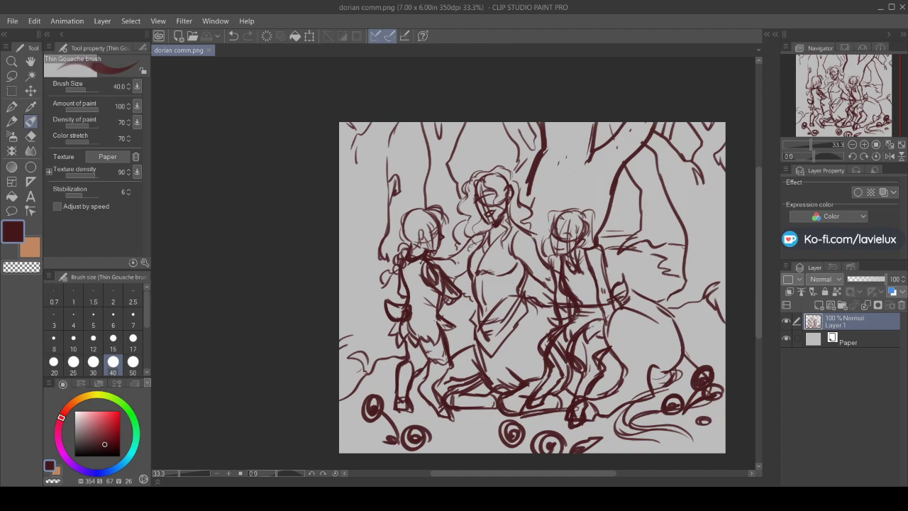
# Close the centaur drawing and sample andy comm 2's dark blue line colour for the Thin Gouache brush in andy comm 1
pyautogui.click(209, 51)
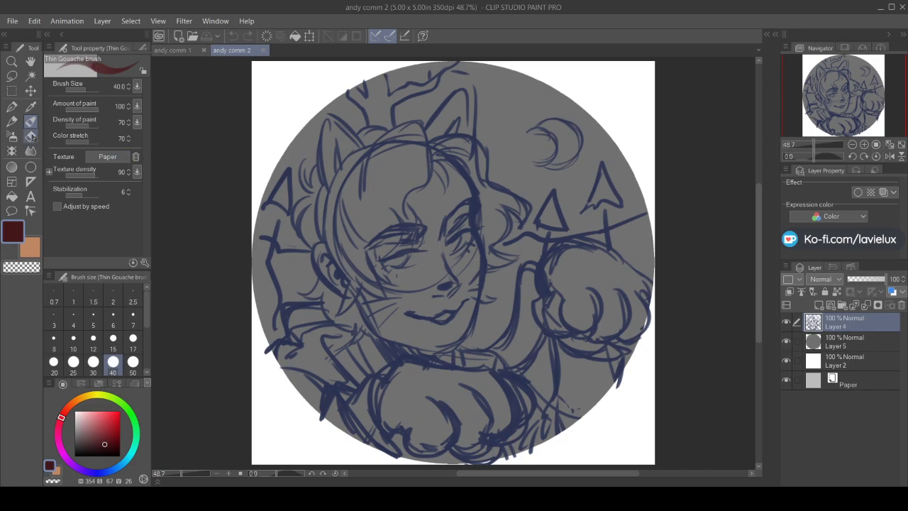
pyautogui.click(30, 106)
pyautogui.click(401, 361)
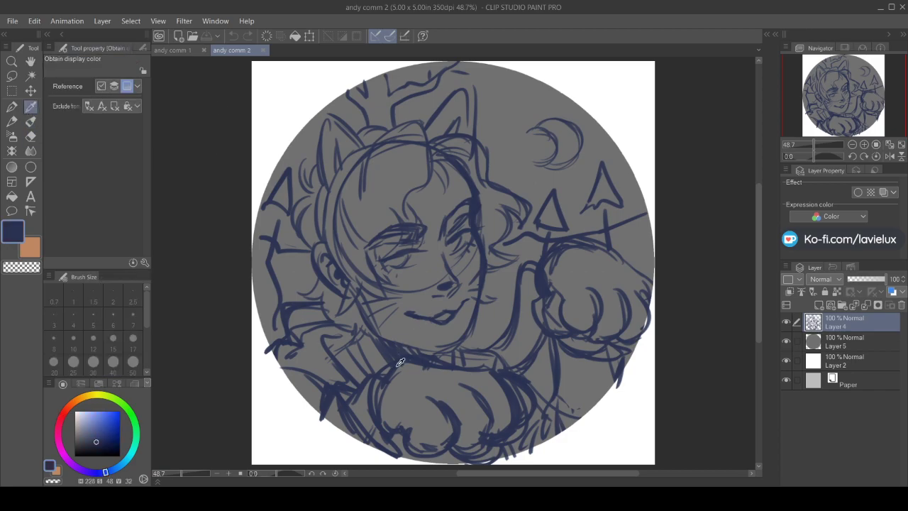
pyautogui.click(171, 54)
pyautogui.press('b')
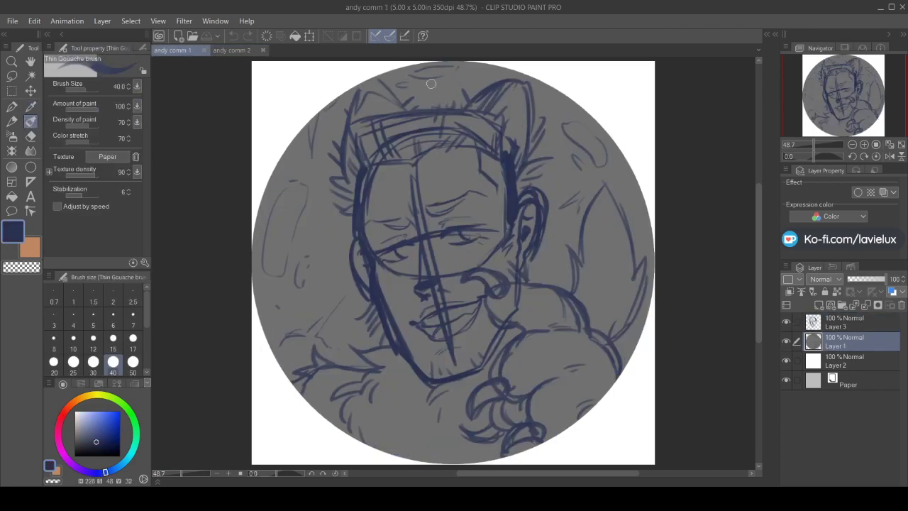
pyautogui.moveTo(402, 352); pyautogui.dragTo(421, 370)
pyautogui.moveTo(394, 335); pyautogui.dragTo(435, 379)
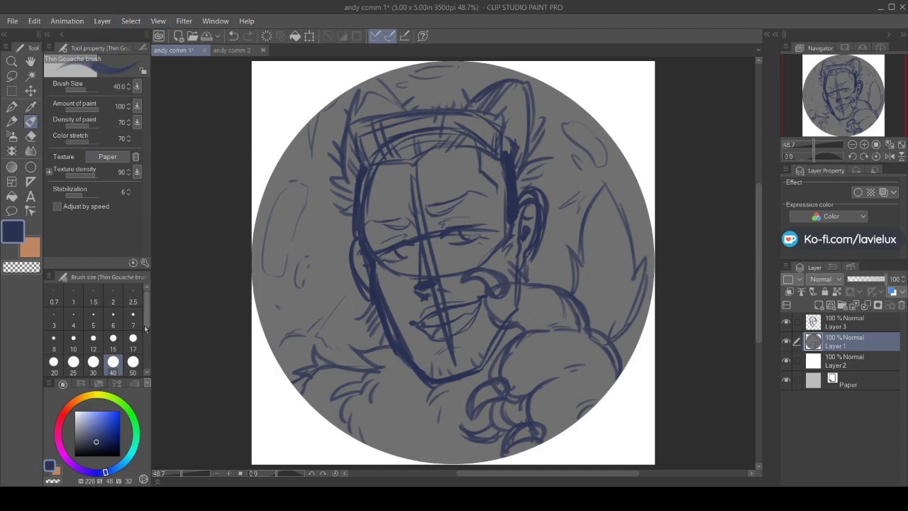
pyautogui.hotkey('ctrl', 'z')
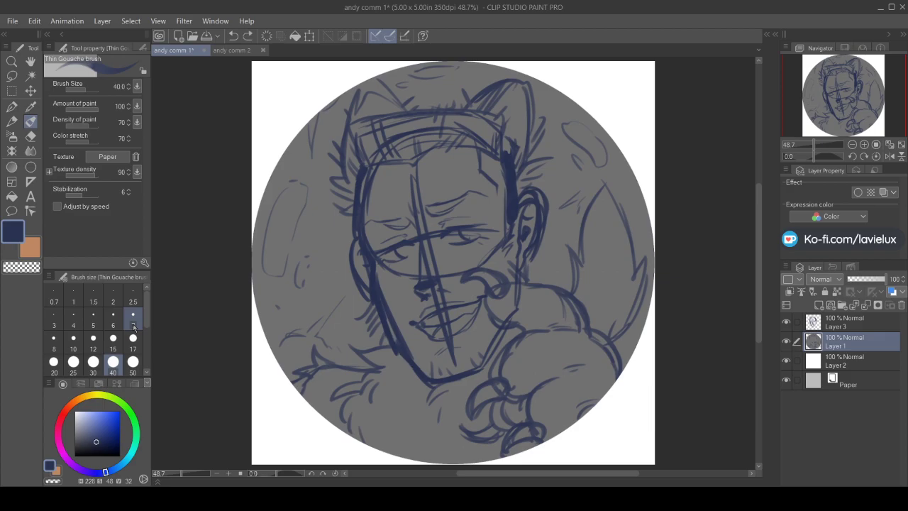
# Redraw the character's lower jaw and chin with rounder lines on Layer 3
pyautogui.click(838, 325)
pyautogui.moveTo(395, 344)
pyautogui.mouseDown()
pyautogui.moveTo(430, 367)
pyautogui.moveTo(405, 357)
pyautogui.moveTo(456, 362)
pyautogui.mouseUp()
pyautogui.moveTo(463, 371); pyautogui.dragTo(498, 343)
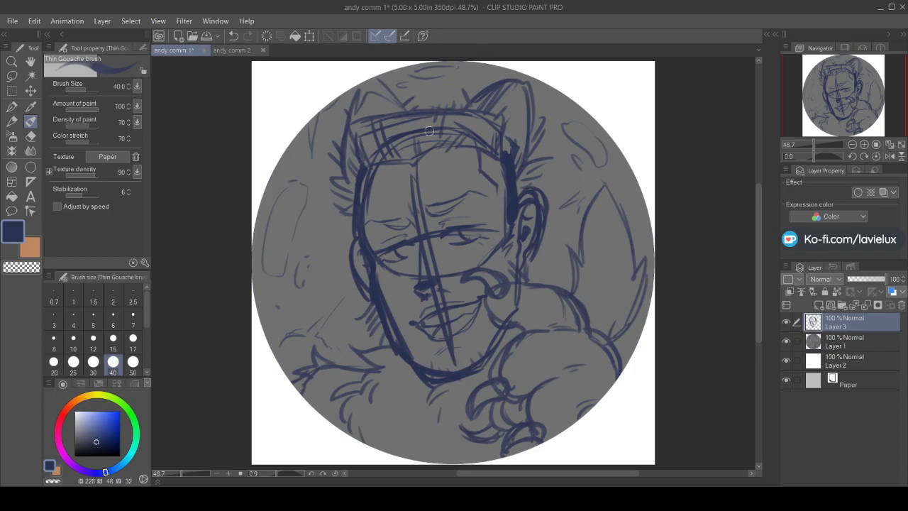
# Thicken the hairline beside the temple and add strands and a bold upper contour to the swept-back hair
pyautogui.moveTo(474, 171)
pyautogui.mouseDown()
pyautogui.moveTo(499, 188)
pyautogui.moveTo(508, 238)
pyautogui.mouseUp()
pyautogui.moveTo(481, 145)
pyautogui.mouseDown()
pyautogui.moveTo(440, 110)
pyautogui.moveTo(479, 142)
pyautogui.mouseUp()
pyautogui.moveTo(422, 103); pyautogui.dragTo(415, 153)
pyautogui.moveTo(408, 119); pyautogui.dragTo(401, 160)
pyautogui.moveTo(381, 110); pyautogui.dragTo(371, 164)
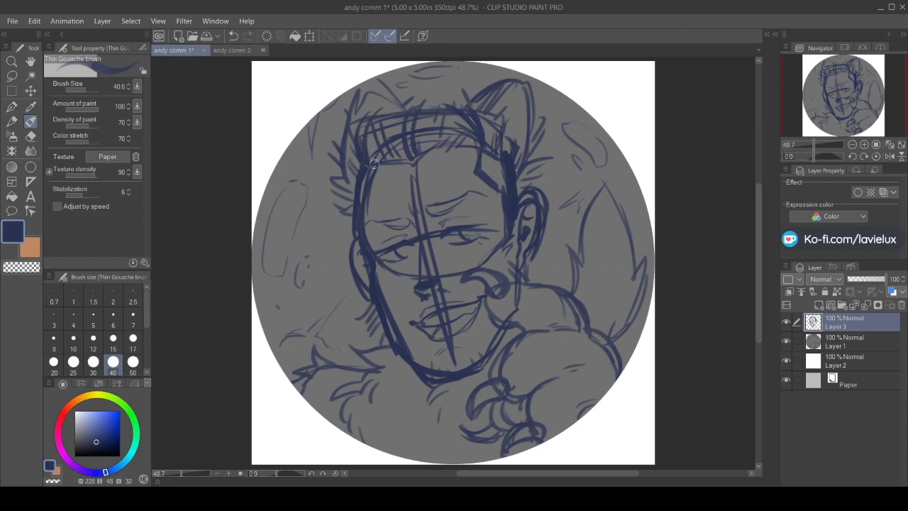
pyautogui.moveTo(467, 112); pyautogui.dragTo(374, 110)
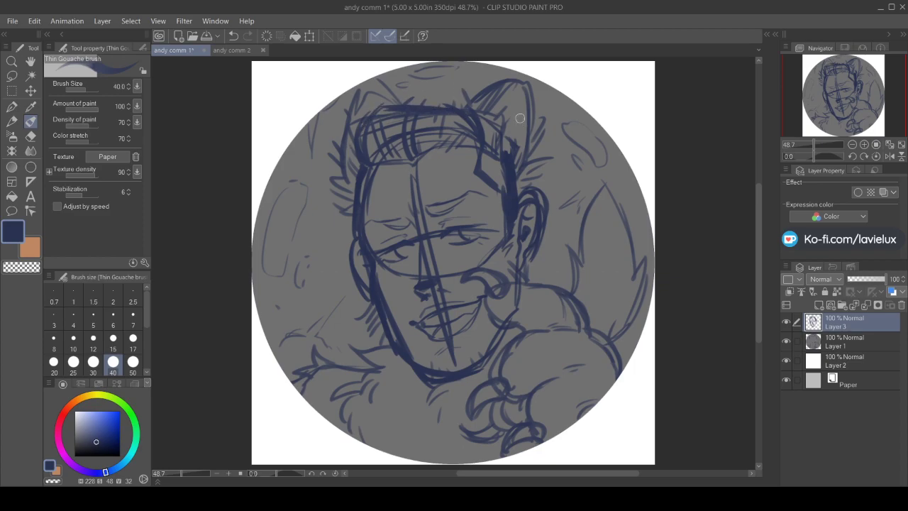
# Strengthen the right animal ear and its fur tufts, then clean up the chin marks with the Hard eraser
pyautogui.moveTo(471, 108)
pyautogui.mouseDown()
pyautogui.moveTo(525, 79)
pyautogui.moveTo(539, 159)
pyautogui.mouseUp()
pyautogui.moveTo(537, 110)
pyautogui.mouseDown()
pyautogui.moveTo(541, 165)
pyautogui.moveTo(527, 186)
pyautogui.mouseUp()
pyautogui.press('e')
pyautogui.moveTo(481, 354); pyautogui.dragTo(425, 362)
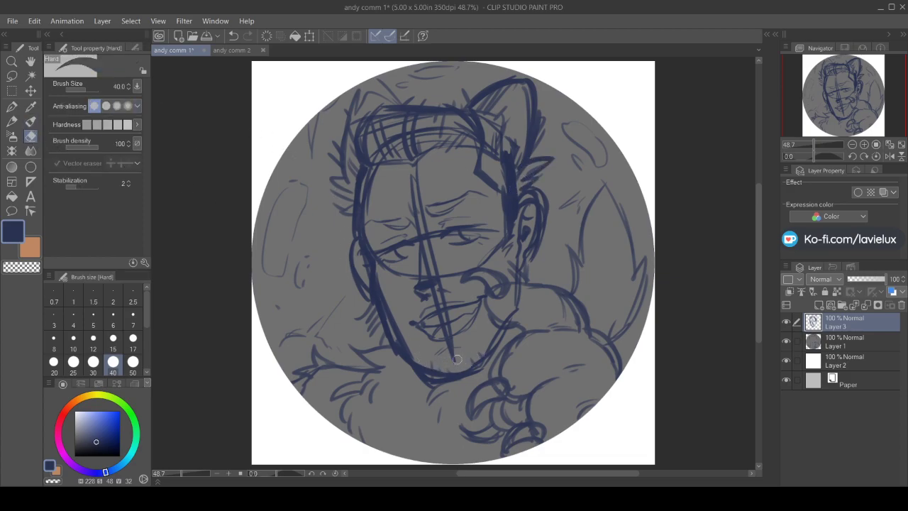
# Paint out stray background marks on Layer 1 with the sampled background grey, then merge Layer 3 down into Layer 1
pyautogui.click(845, 345)
pyautogui.click(31, 106)
pyautogui.press('x')
pyautogui.click(323, 227)
pyautogui.click(30, 122)
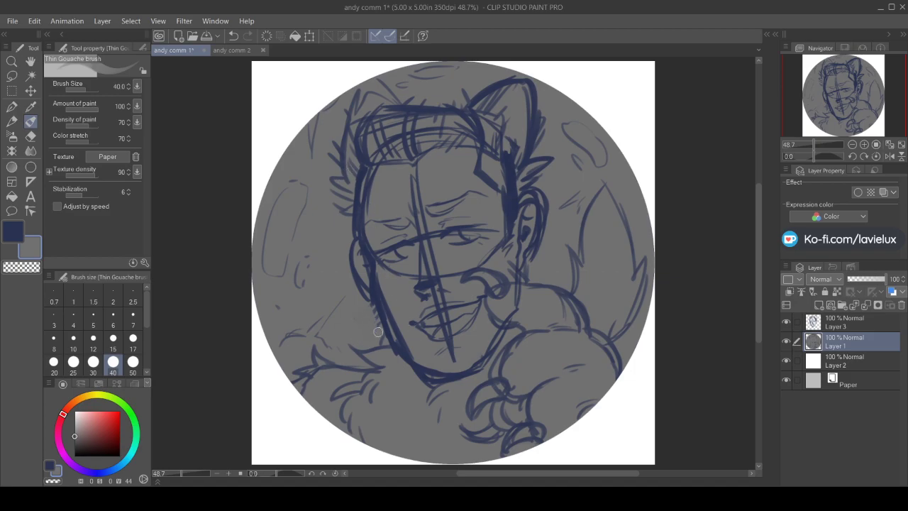
pyautogui.moveTo(298, 270); pyautogui.dragTo(301, 259)
pyautogui.click(814, 323)
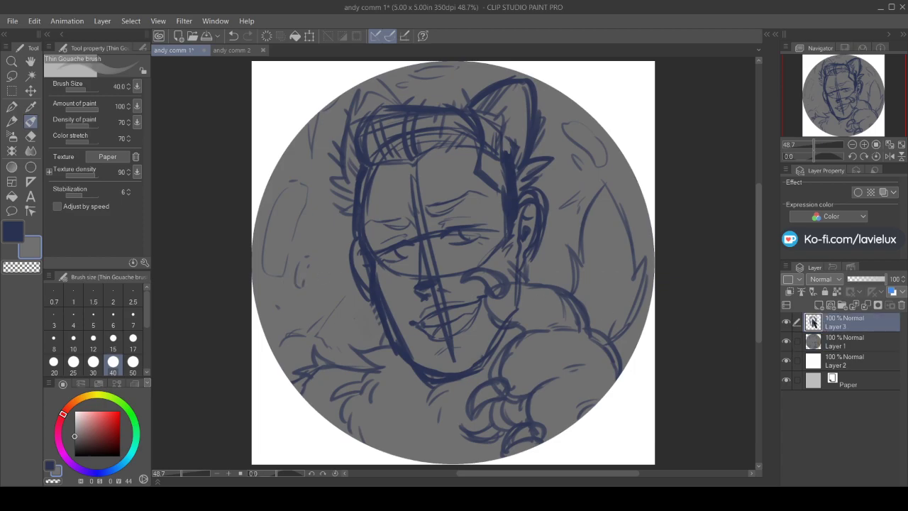
pyautogui.hotkey('ctrl', 'e')
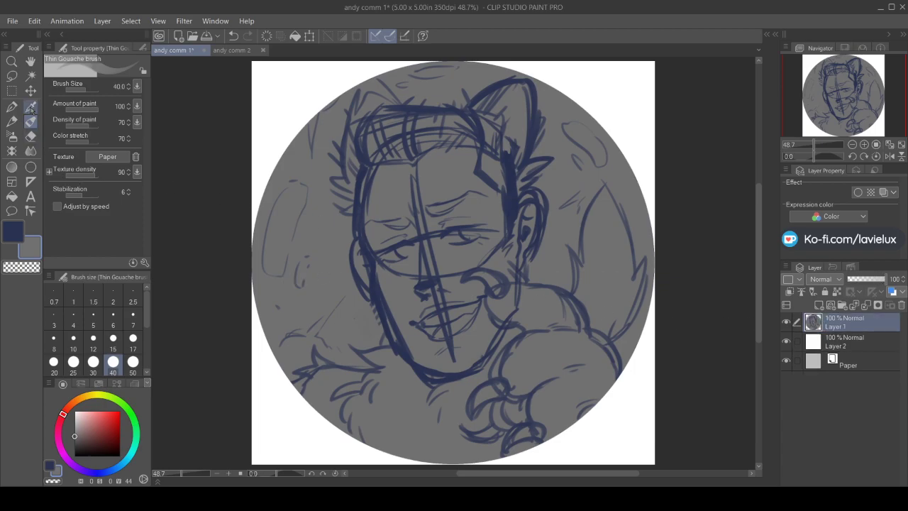
# Select the circular area and fill it with grey on a new layer above Layer 2, then deselect
pyautogui.click(30, 75)
pyautogui.click(620, 431)
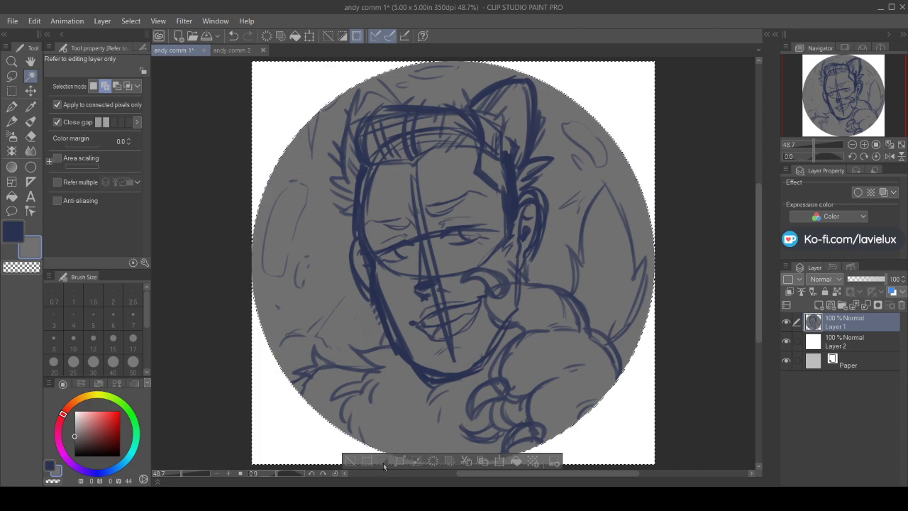
pyautogui.click(849, 341)
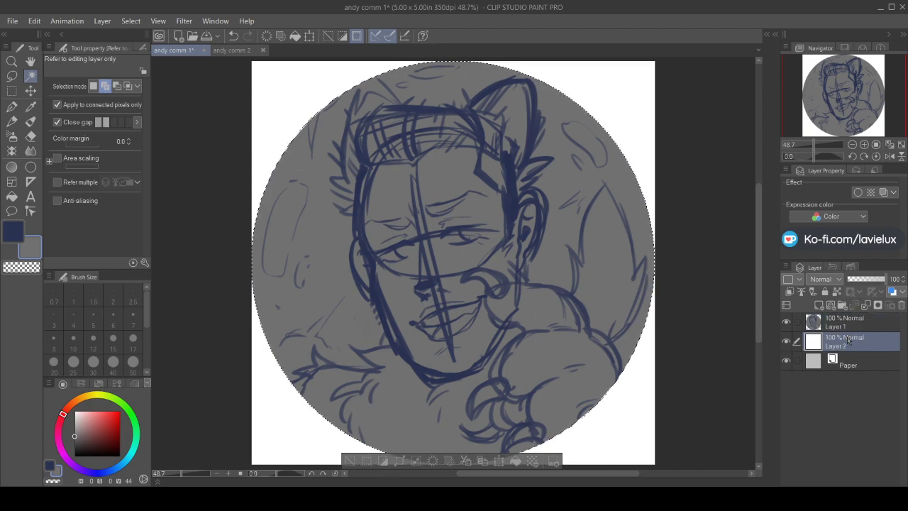
pyautogui.click(819, 305)
pyautogui.click(11, 197)
pyautogui.click(503, 346)
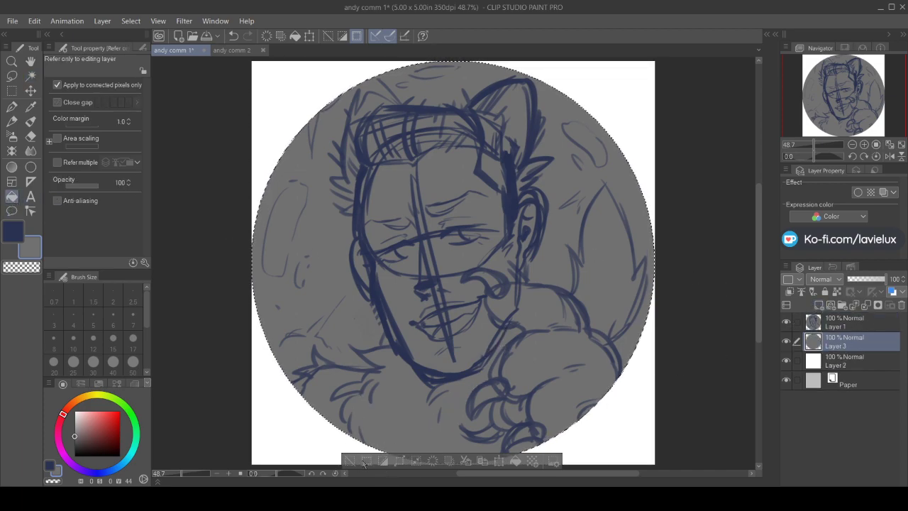
pyautogui.click(350, 460)
# Lower Layer 1's opacity to 19% and select the grey circle on Layer 3
pyautogui.click(870, 324)
pyautogui.click(856, 279)
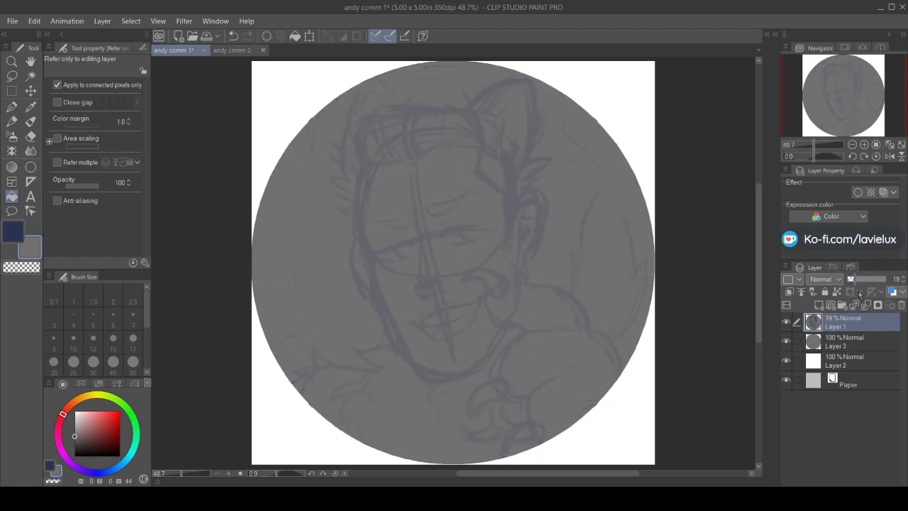
pyautogui.click(795, 344)
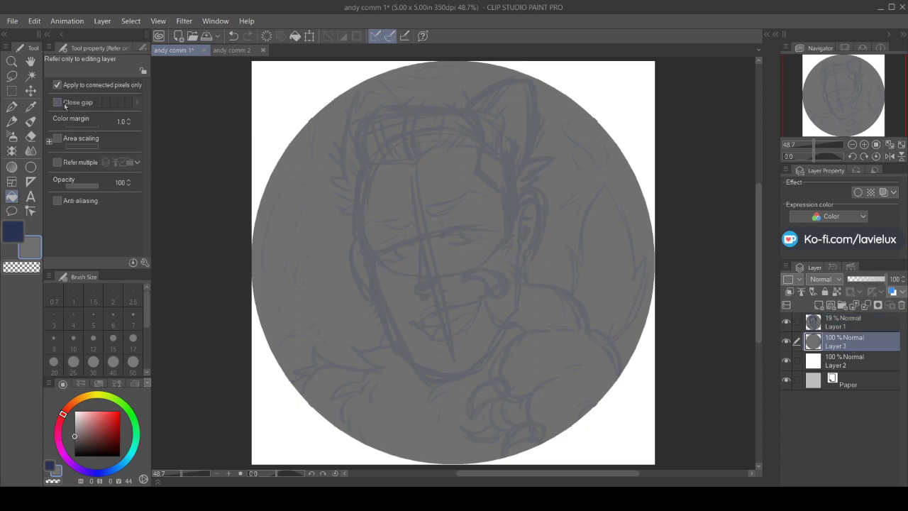
pyautogui.click(31, 75)
pyautogui.click(476, 422)
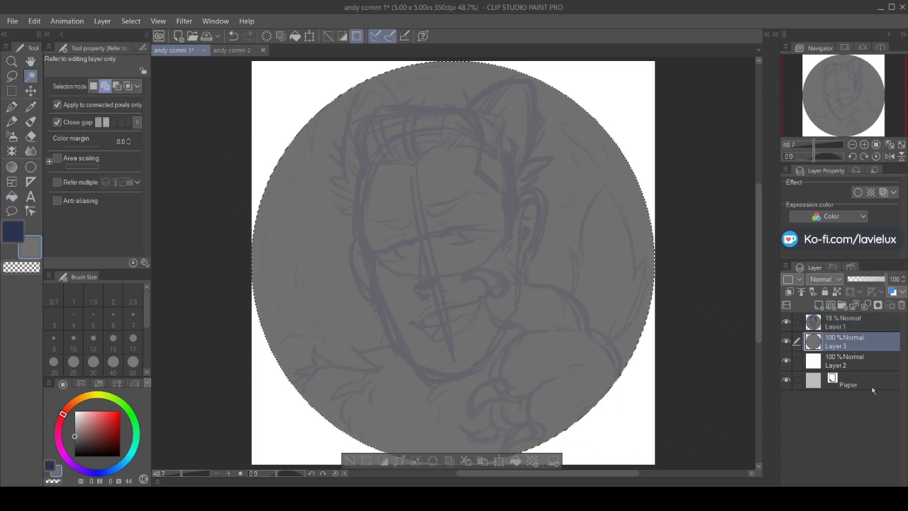
pyautogui.click(838, 328)
pyautogui.scroll(-2, 822, 279)
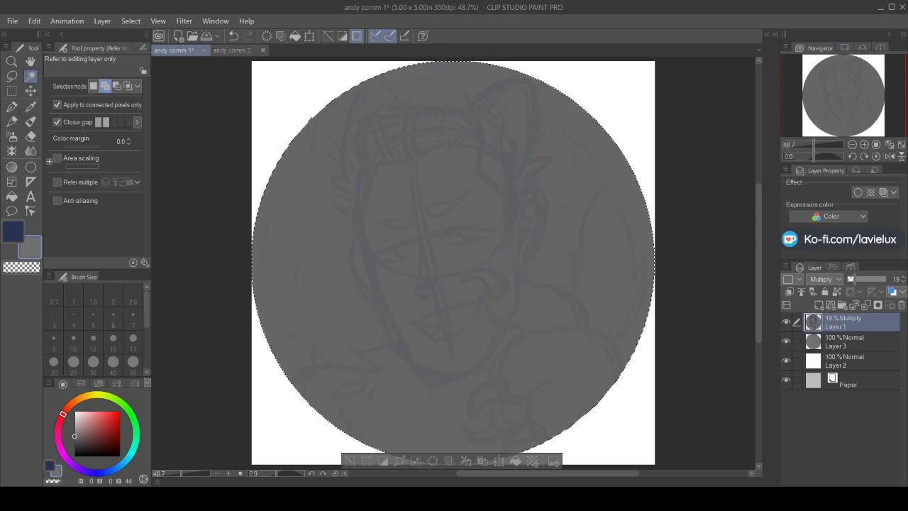
pyautogui.hotkey('ctrl', 'z')
# Add a new layer above Layer 3 and set the drawing colour to a very dark brown
pyautogui.click(844, 346)
pyautogui.click(819, 306)
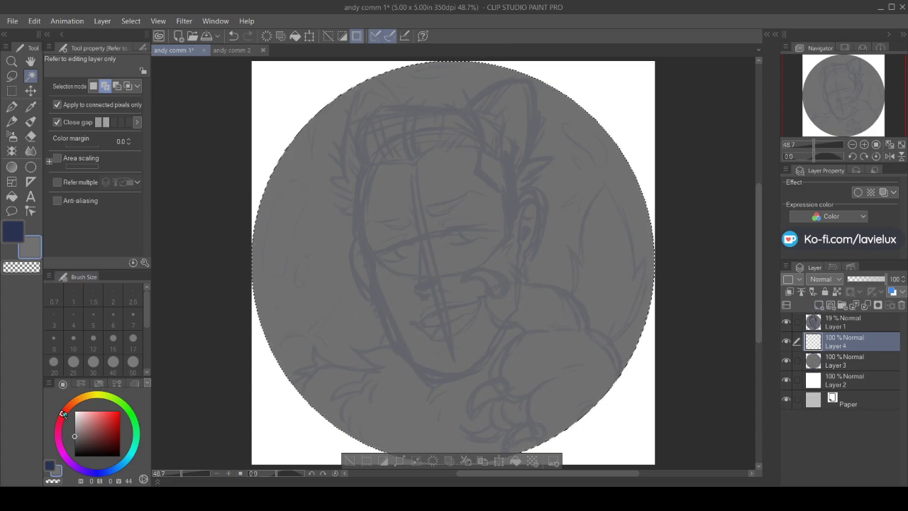
pyautogui.moveTo(62, 414); pyautogui.dragTo(68, 407)
pyautogui.moveTo(94, 438); pyautogui.dragTo(90, 442)
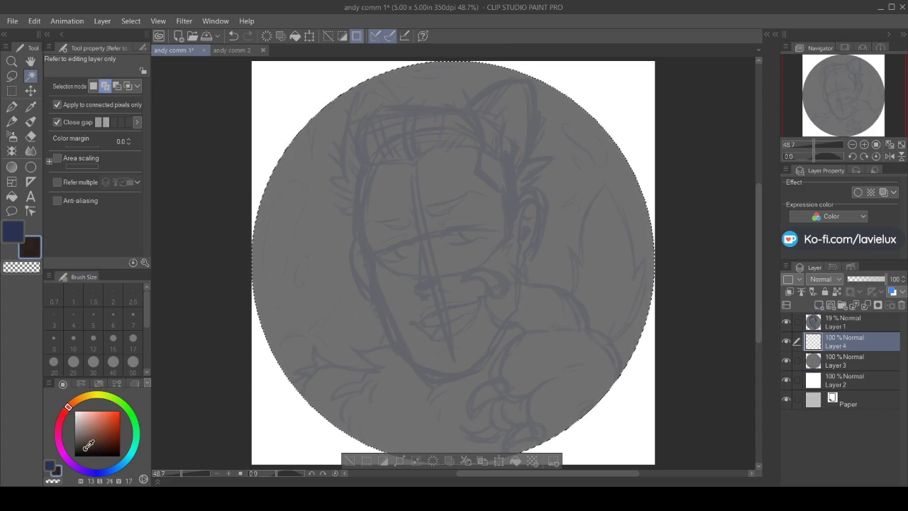
# Outline the large raised paw on Layer 4 in very dark brown with the Turnip pen at size 15, then fill it
pyautogui.click(11, 61)
pyautogui.hotkey('ctrl', 'alt', '0')
pyautogui.click(201, 198)
pyautogui.scroll(-2, 758, 276)
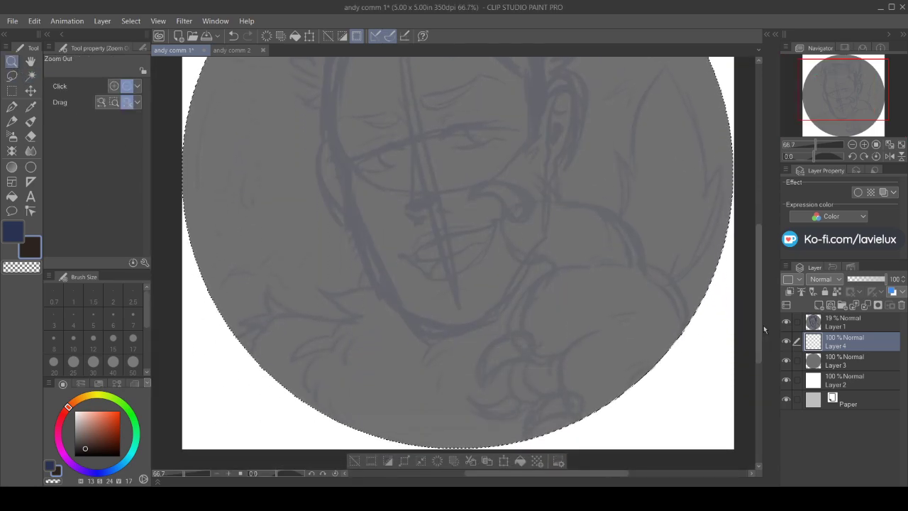
pyautogui.click(11, 106)
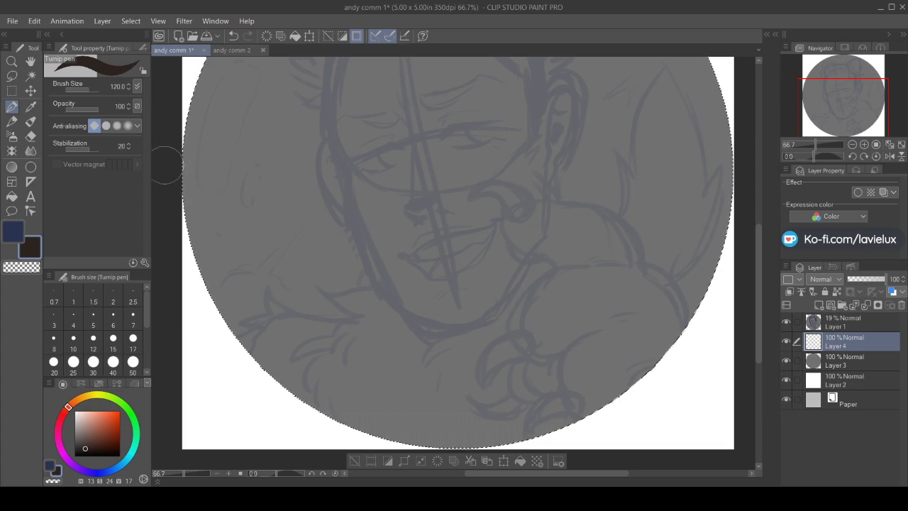
pyautogui.click(112, 344)
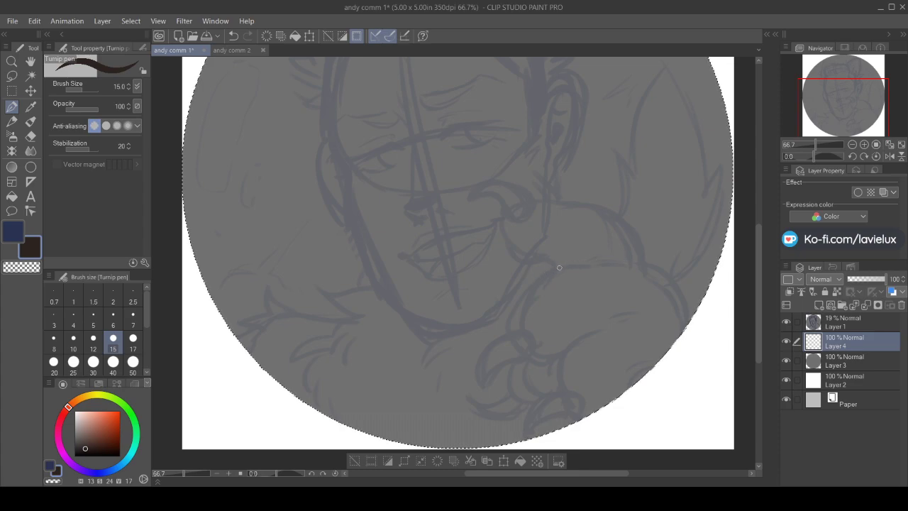
pyautogui.moveTo(559, 269)
pyautogui.mouseDown()
pyautogui.moveTo(526, 290)
pyautogui.moveTo(502, 355)
pyautogui.moveTo(499, 345)
pyautogui.moveTo(544, 366)
pyautogui.moveTo(566, 350)
pyautogui.moveTo(557, 367)
pyautogui.moveTo(613, 417)
pyautogui.mouseUp()
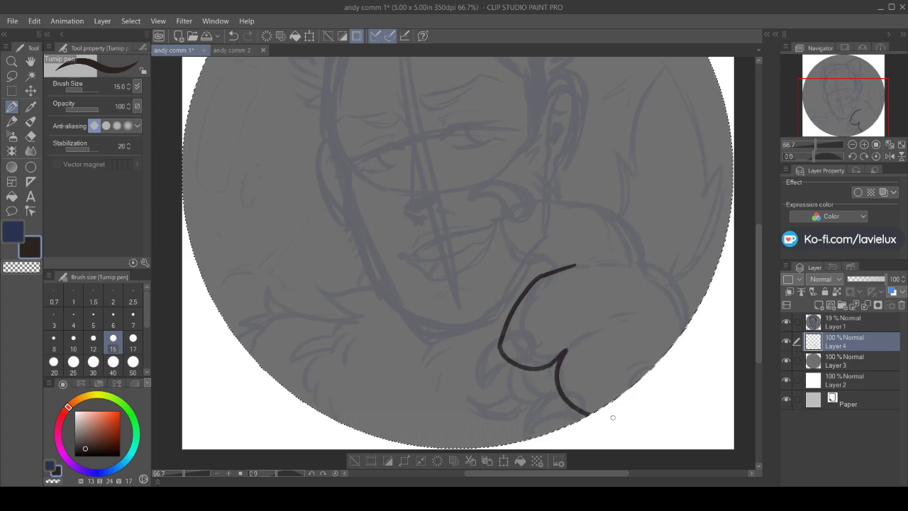
pyautogui.moveTo(645, 261)
pyautogui.mouseDown()
pyautogui.moveTo(637, 222)
pyautogui.moveTo(574, 198)
pyautogui.moveTo(511, 205)
pyautogui.moveTo(527, 198)
pyautogui.moveTo(512, 207)
pyautogui.moveTo(507, 256)
pyautogui.moveTo(558, 270)
pyautogui.mouseUp()
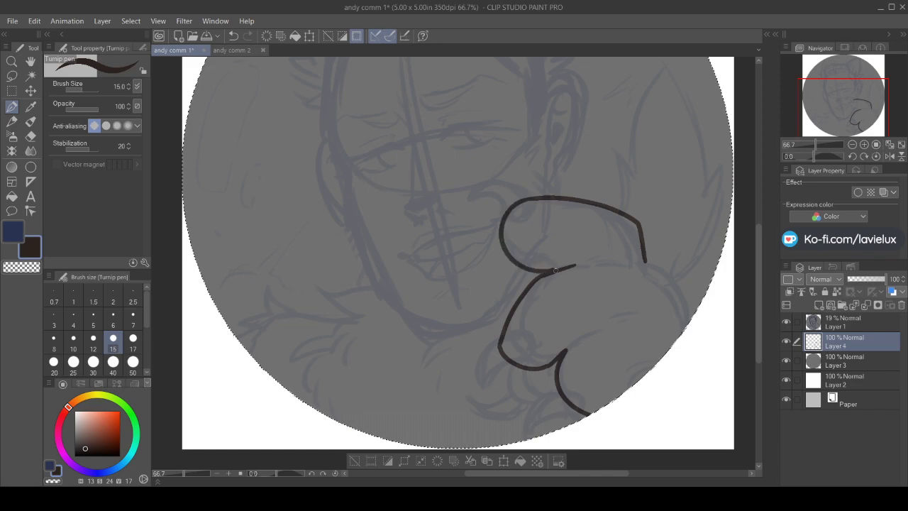
pyautogui.moveTo(645, 262)
pyautogui.mouseDown()
pyautogui.moveTo(680, 281)
pyautogui.moveTo(683, 313)
pyautogui.mouseUp()
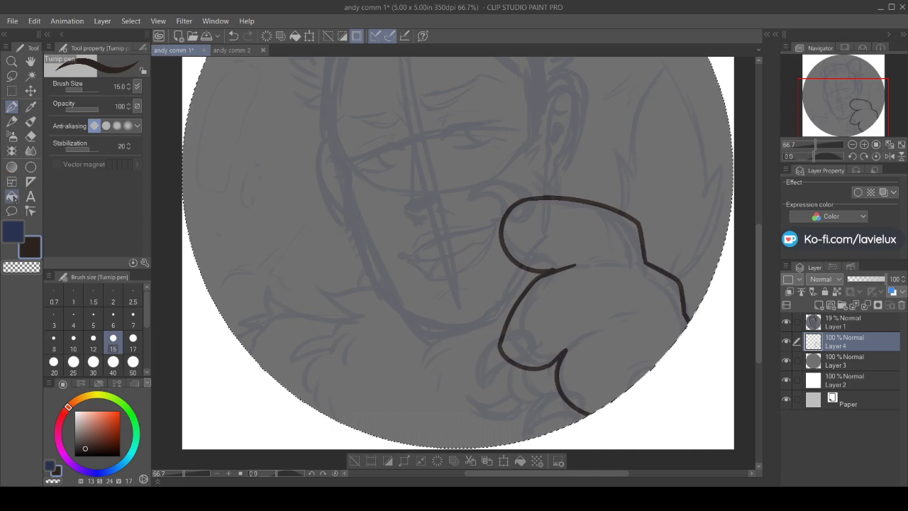
pyautogui.press('g')
pyautogui.click(600, 339)
# Draw small fur tufts around the edges of the filled paw with the Turnip pen
pyautogui.press('p')
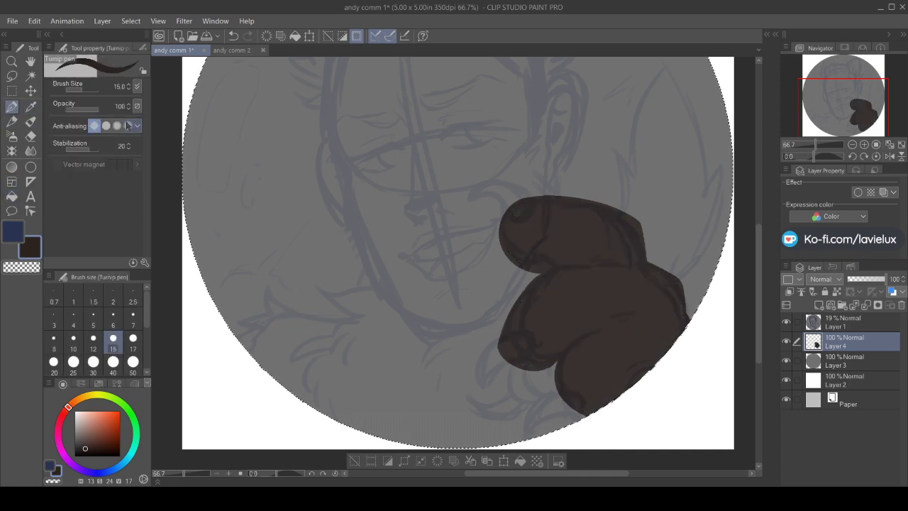
pyautogui.moveTo(543, 273); pyautogui.dragTo(531, 284)
pyautogui.moveTo(557, 371); pyautogui.dragTo(550, 384)
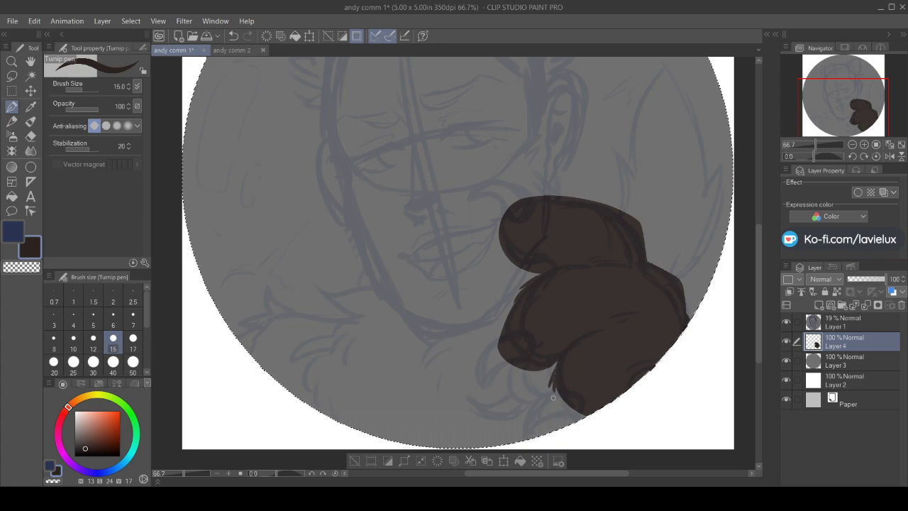
pyautogui.moveTo(646, 251); pyautogui.dragTo(641, 227)
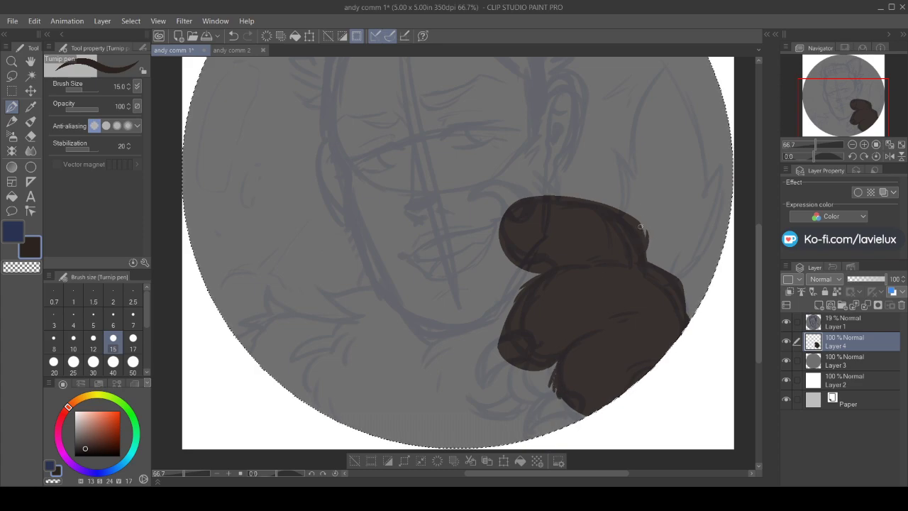
pyautogui.moveTo(674, 273); pyautogui.dragTo(659, 261)
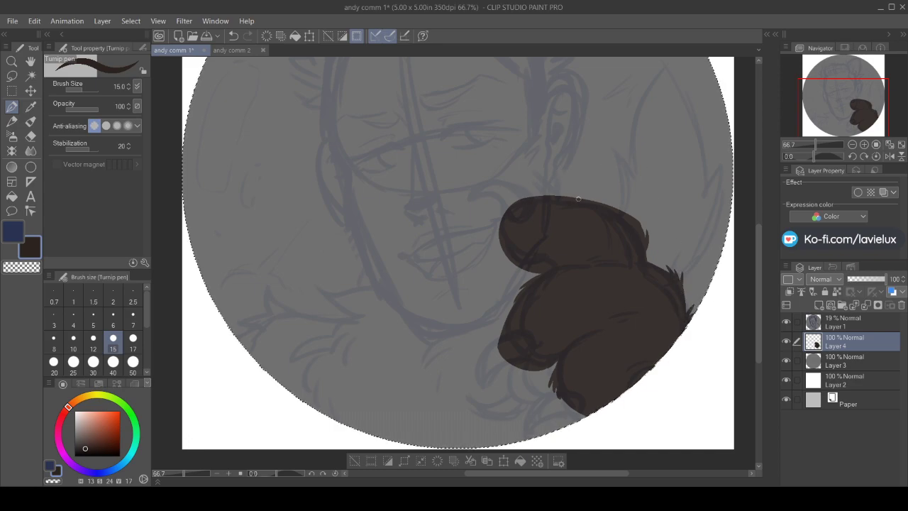
pyautogui.moveTo(553, 194); pyautogui.dragTo(565, 195)
pyautogui.moveTo(502, 222); pyautogui.dragTo(497, 236)
pyautogui.moveTo(505, 319); pyautogui.dragTo(495, 339)
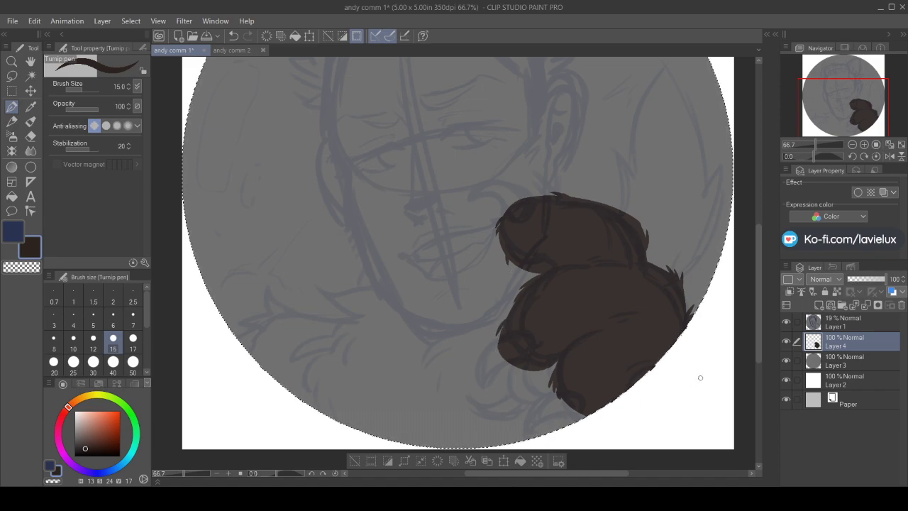
# On a new layer above Layer 4, outline the paw's three curved claws in near-black and fill them
pyautogui.click(820, 306)
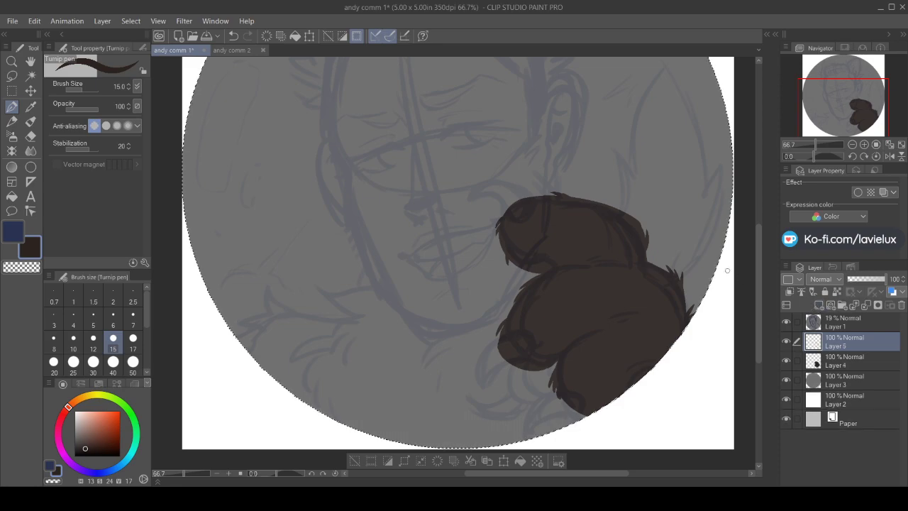
pyautogui.click(80, 453)
pyautogui.moveTo(533, 204)
pyautogui.mouseDown()
pyautogui.moveTo(520, 182)
pyautogui.moveTo(461, 212)
pyautogui.moveTo(533, 203)
pyautogui.mouseUp()
pyautogui.moveTo(529, 352)
pyautogui.mouseDown()
pyautogui.moveTo(478, 360)
pyautogui.moveTo(487, 403)
pyautogui.moveTo(481, 384)
pyautogui.moveTo(481, 393)
pyautogui.moveTo(533, 350)
pyautogui.mouseUp()
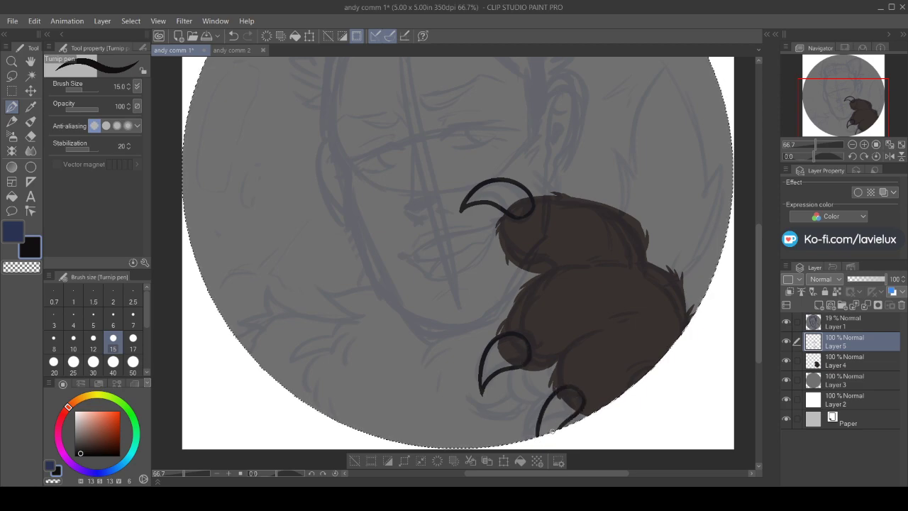
pyautogui.click(12, 195)
pyautogui.click(561, 403)
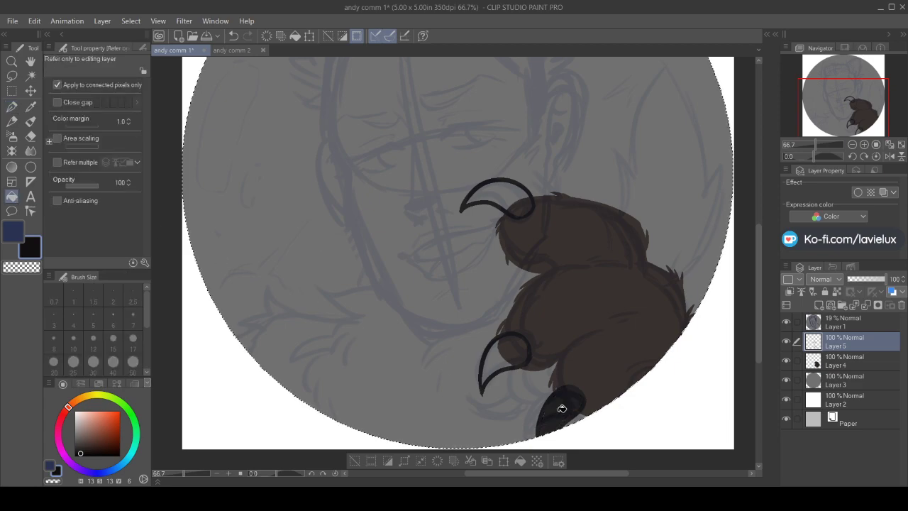
pyautogui.click(506, 350)
pyautogui.click(495, 192)
pyautogui.click(11, 107)
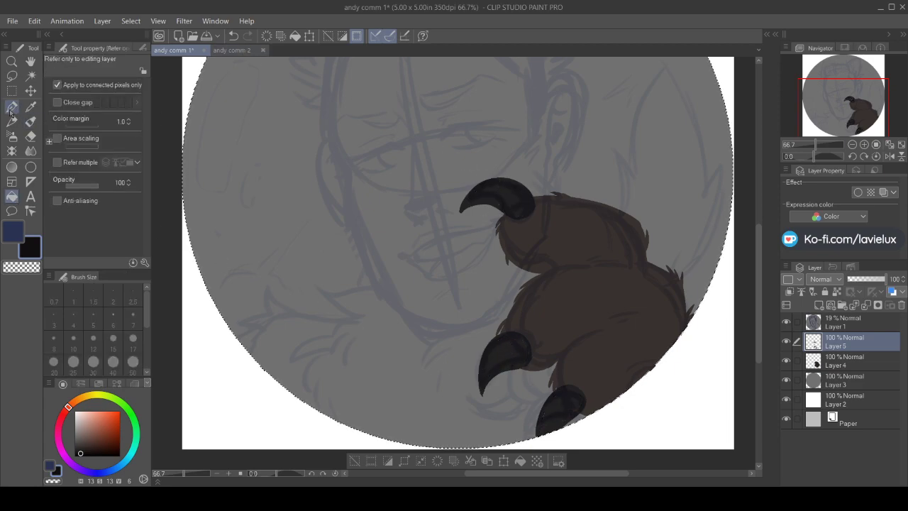
pyautogui.click(26, 268)
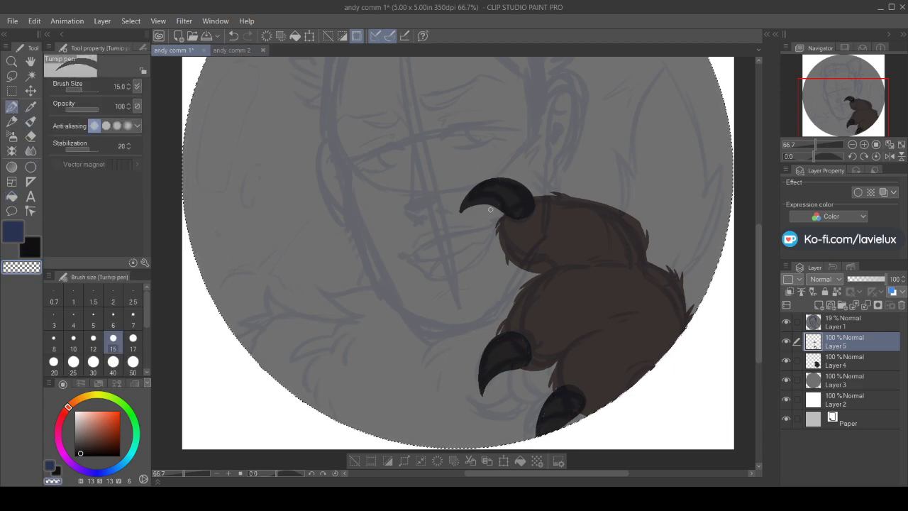
# Hide the Layer 1 sketch, sample the paw's brown and add more fur tufts to the paw's edges on Layer 4
pyautogui.click(787, 322)
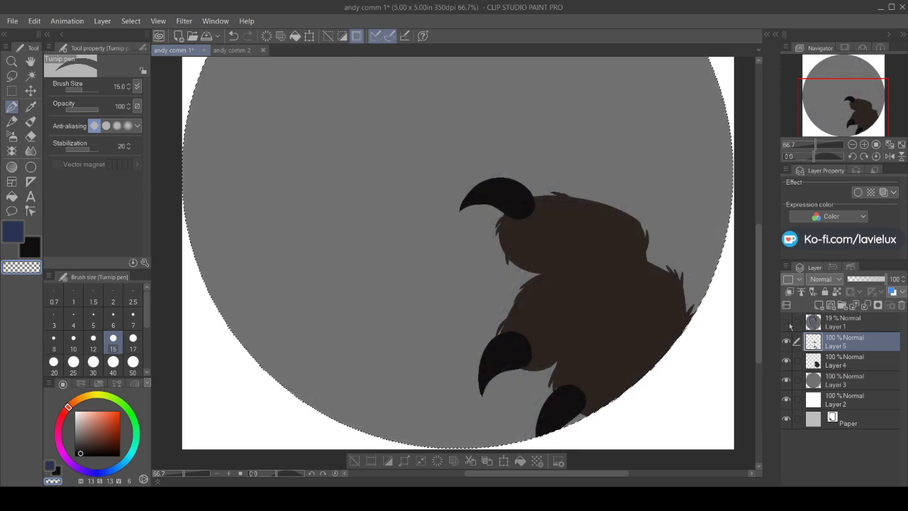
pyautogui.click(30, 106)
pyautogui.click(627, 314)
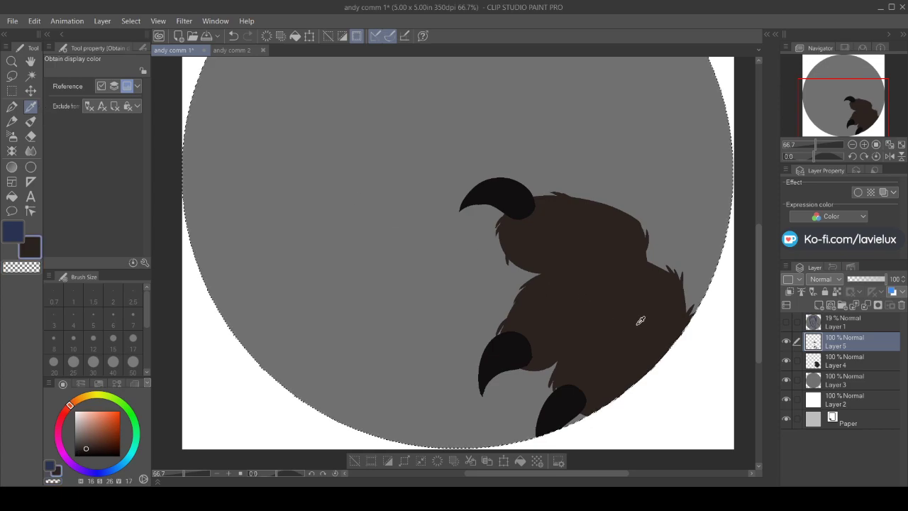
pyautogui.click(845, 361)
pyautogui.click(12, 107)
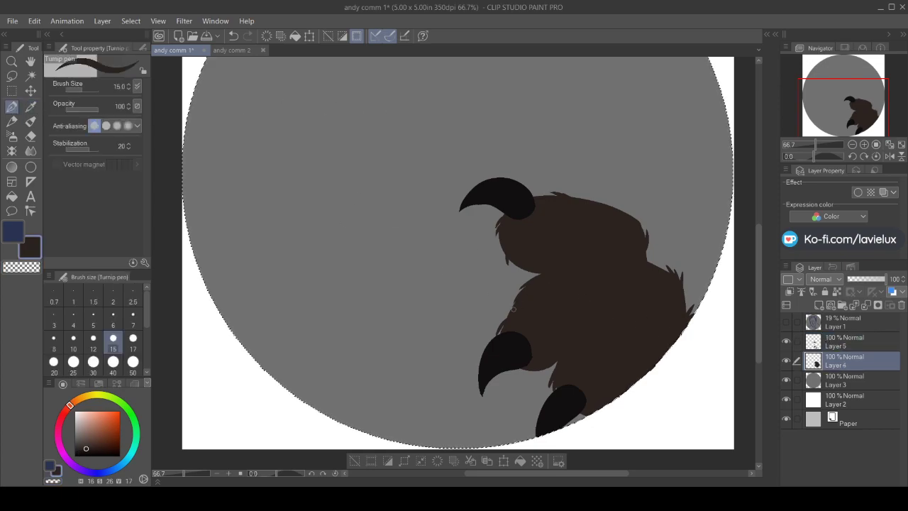
pyautogui.moveTo(530, 287)
pyautogui.mouseDown()
pyautogui.moveTo(500, 339)
pyautogui.moveTo(526, 292)
pyautogui.moveTo(498, 338)
pyautogui.moveTo(512, 298)
pyautogui.moveTo(527, 288)
pyautogui.moveTo(495, 308)
pyautogui.moveTo(511, 301)
pyautogui.moveTo(498, 322)
pyautogui.mouseUp()
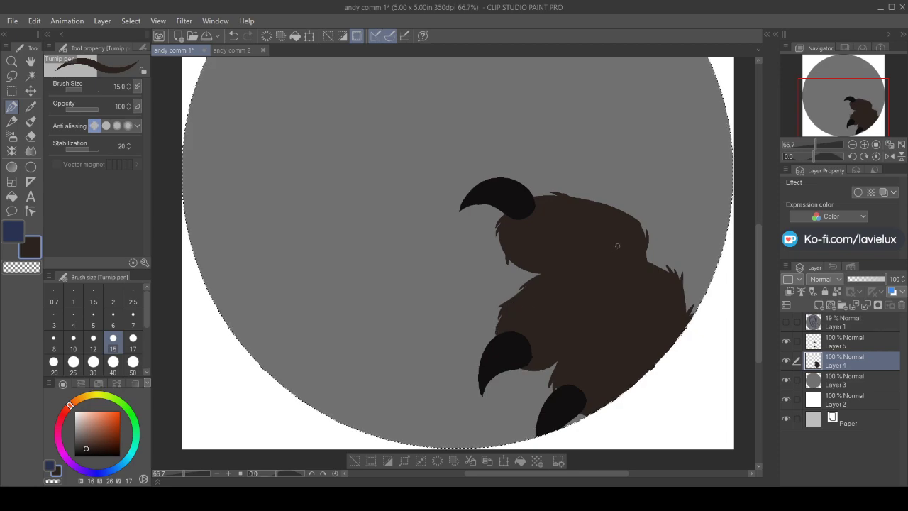
pyautogui.moveTo(646, 260)
pyautogui.mouseDown()
pyautogui.moveTo(647, 243)
pyautogui.moveTo(651, 255)
pyautogui.mouseUp()
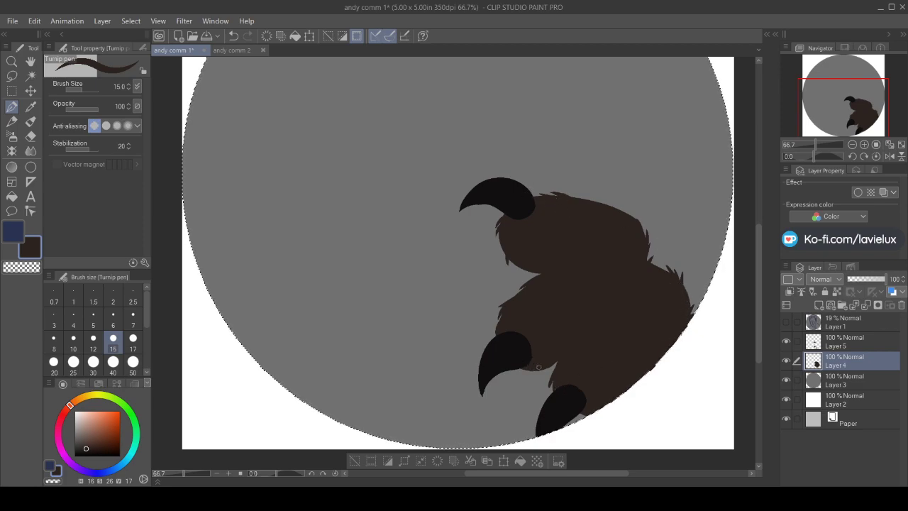
# On a new layer above Layer 3, draw and fill the rear toe between the two lower claws in darker brown, with the sketch shown
pyautogui.click(851, 385)
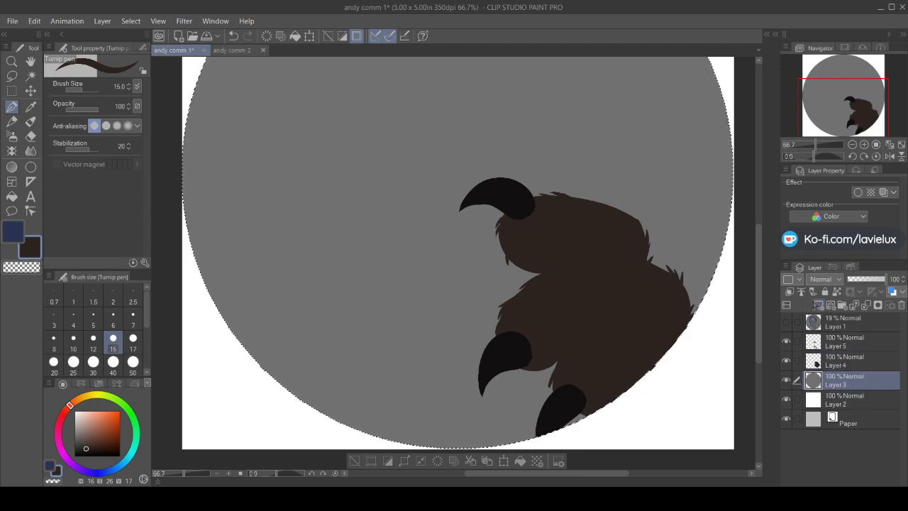
pyautogui.click(818, 306)
pyautogui.click(785, 323)
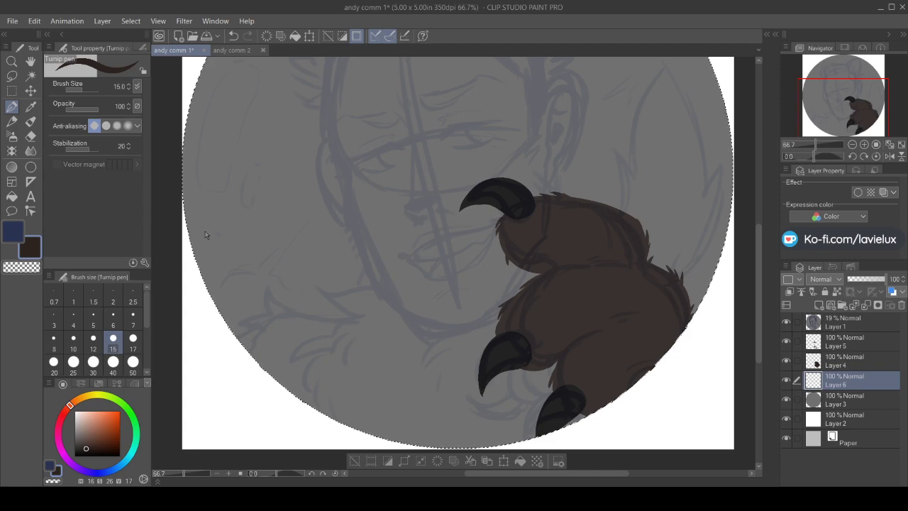
pyautogui.keyDown('alt'); pyautogui.click(598, 295); pyautogui.keyUp('alt')
pyautogui.moveTo(505, 367)
pyautogui.mouseDown()
pyautogui.moveTo(512, 398)
pyautogui.moveTo(551, 403)
pyautogui.mouseUp()
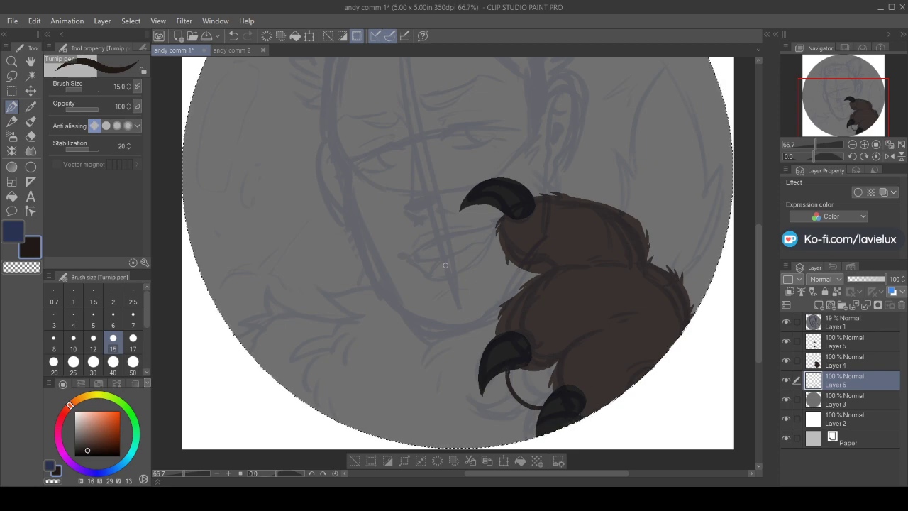
pyautogui.click(12, 196)
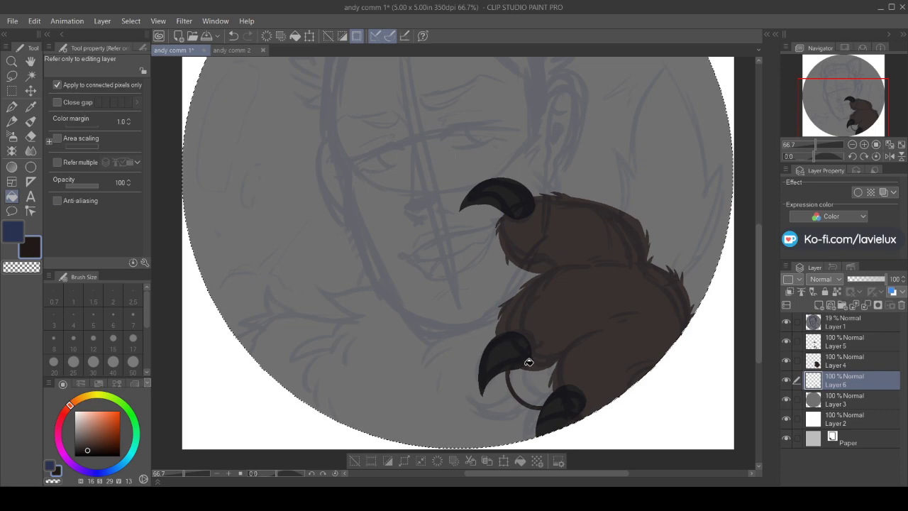
pyautogui.click(522, 380)
# On another new layer above Layer 3, draw and fill the rear toe's claw in a slightly darker black than the sampled claw colour
pyautogui.click(12, 231)
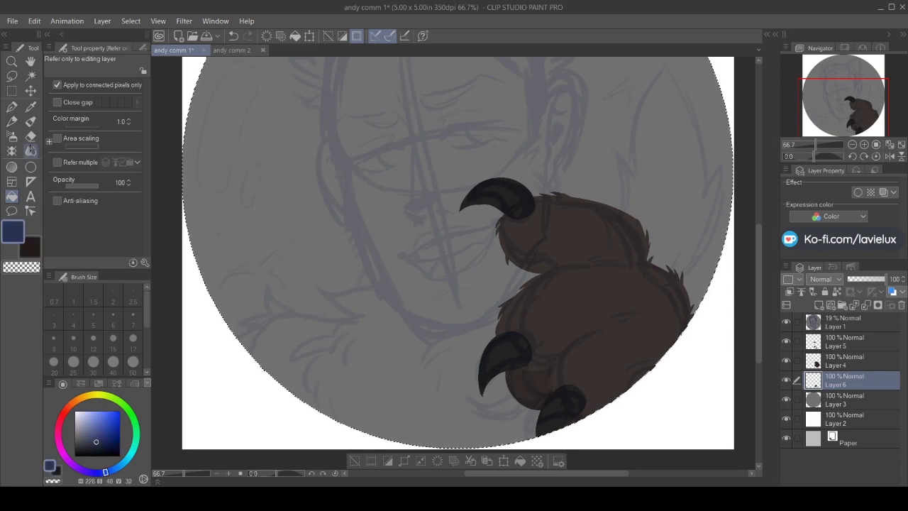
pyautogui.click(30, 106)
pyautogui.click(786, 321)
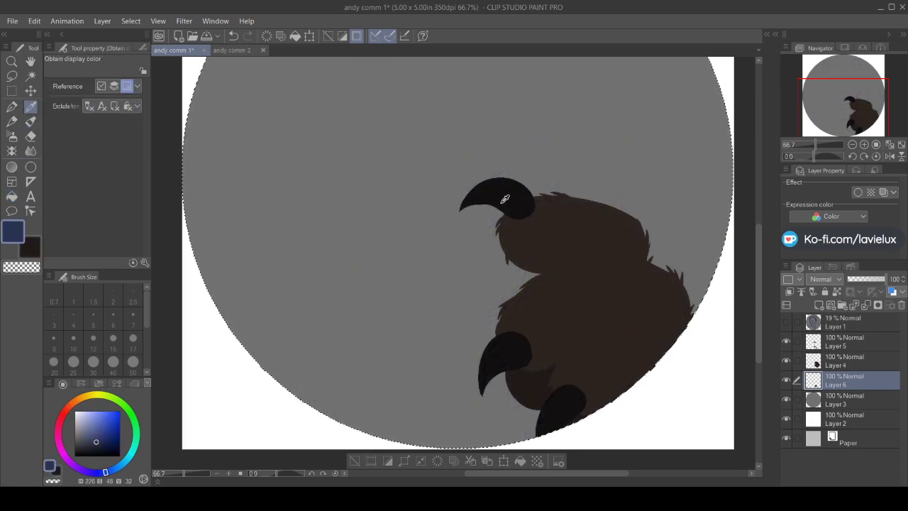
pyautogui.click(507, 199)
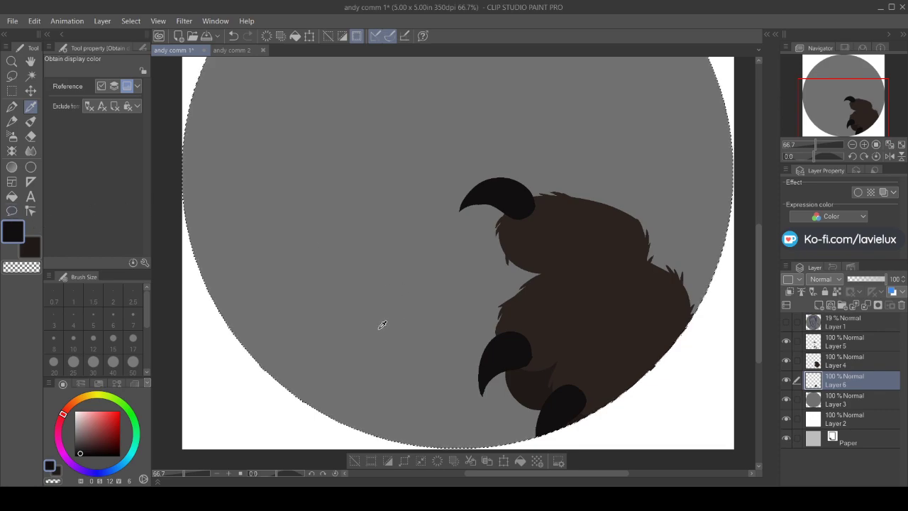
pyautogui.click(852, 399)
pyautogui.click(819, 305)
pyautogui.click(787, 321)
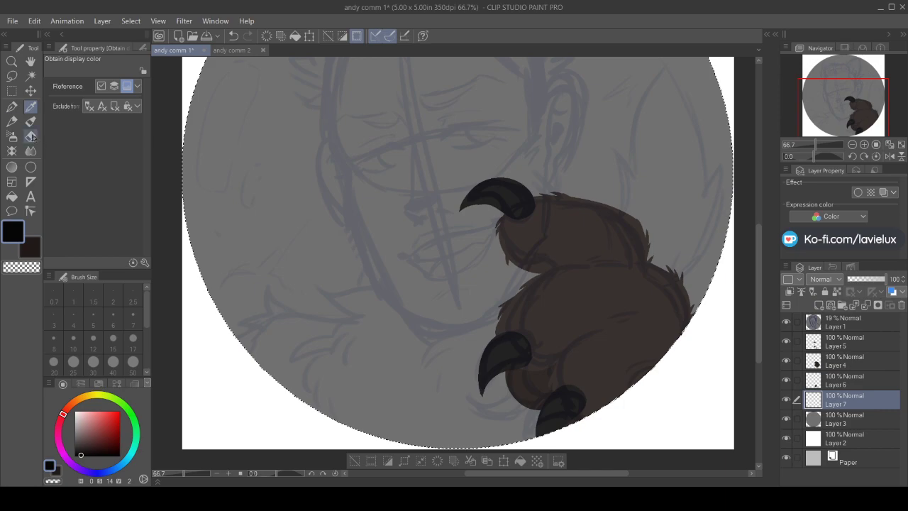
pyautogui.click(11, 107)
pyautogui.moveTo(513, 386); pyautogui.dragTo(459, 396)
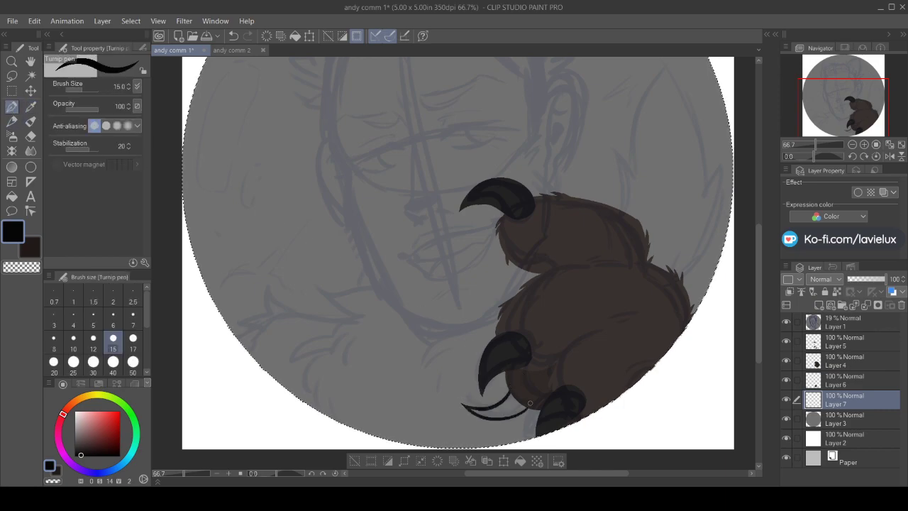
pyautogui.click(11, 196)
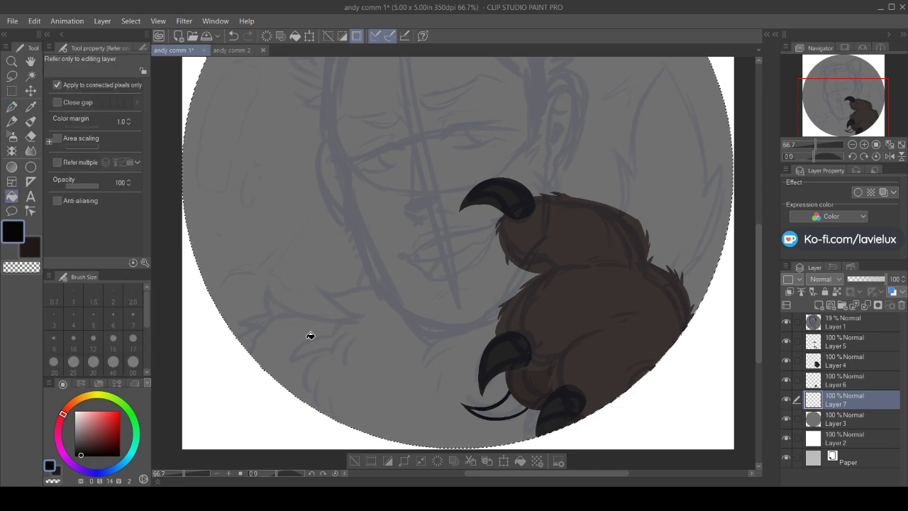
pyautogui.click(12, 106)
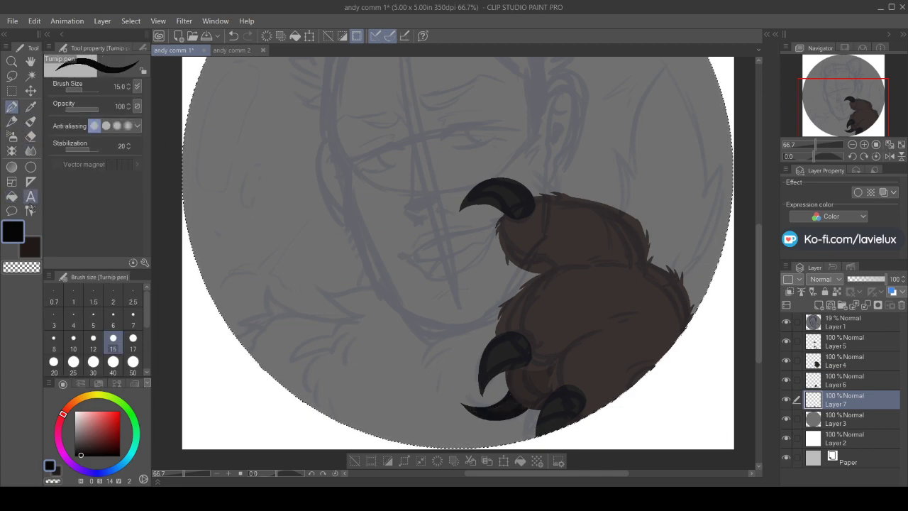
# Add dark brown fur tufts along the rear toe on Layer 6, then lock the layer's transparent pixels and switch to near-black
pyautogui.click(31, 246)
pyautogui.click(835, 384)
pyautogui.click(787, 321)
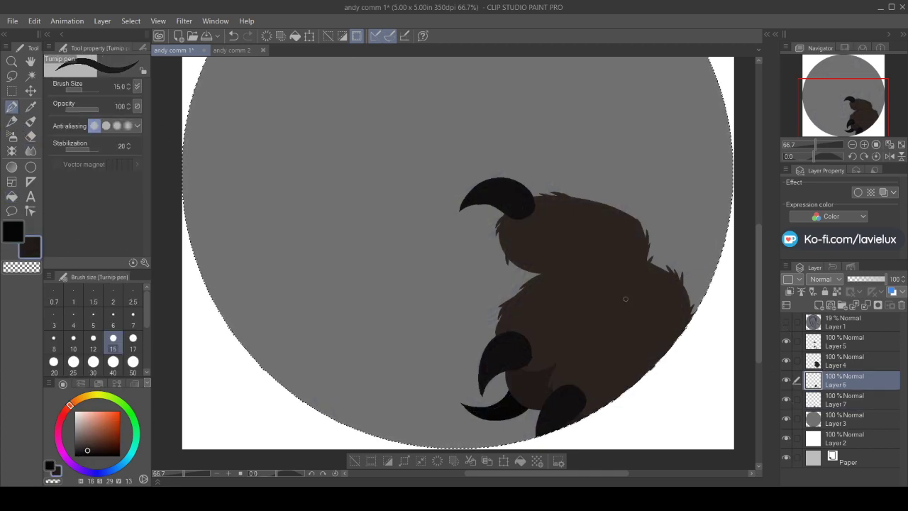
pyautogui.moveTo(502, 376); pyautogui.dragTo(501, 389)
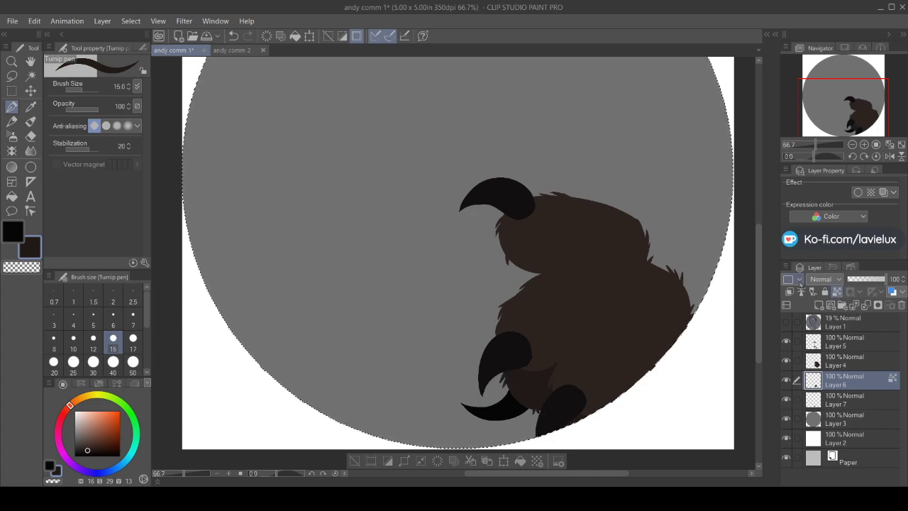
pyautogui.click(15, 240)
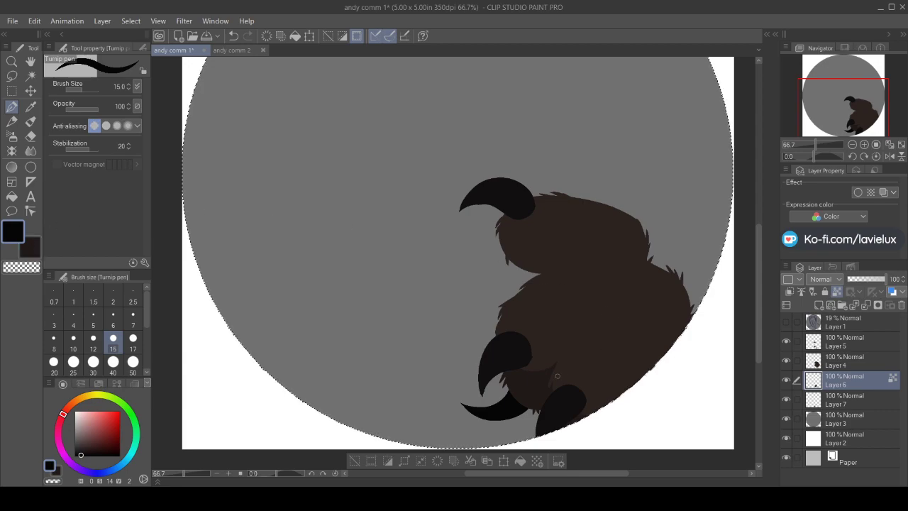
# Draw and fill a near-black pad area within the rear toe on Layer 6
pyautogui.moveTo(524, 369); pyautogui.dragTo(541, 396)
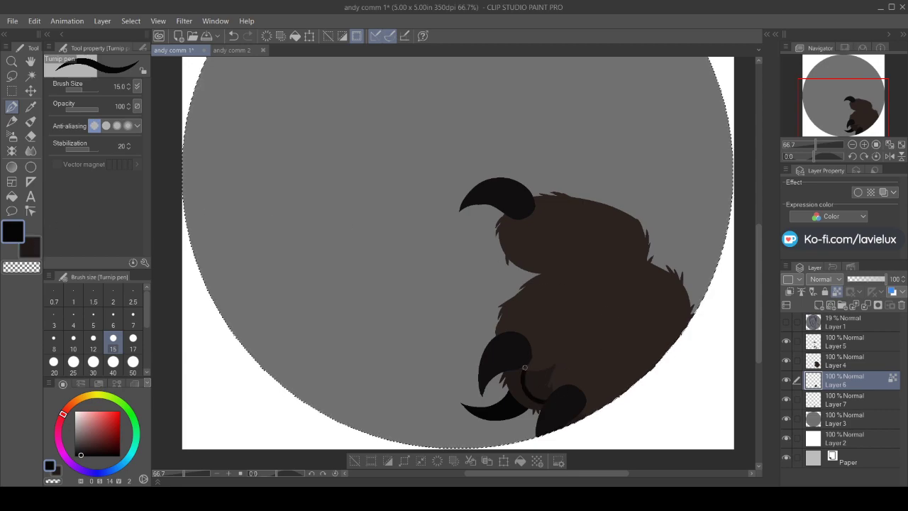
pyautogui.press('g')
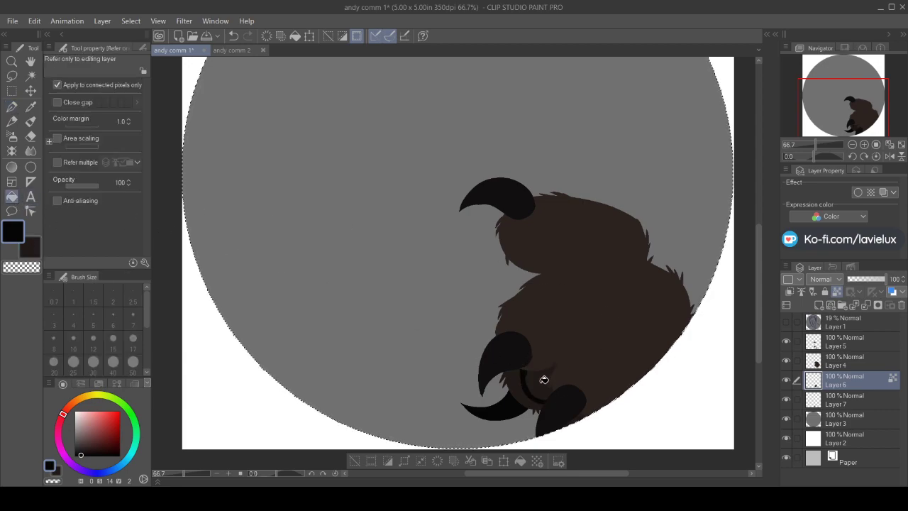
pyautogui.click(543, 375)
pyautogui.moveTo(521, 365)
pyautogui.mouseDown()
pyautogui.moveTo(535, 395)
pyautogui.moveTo(520, 367)
pyautogui.moveTo(521, 393)
pyautogui.moveTo(544, 398)
pyautogui.moveTo(532, 400)
pyautogui.moveTo(540, 405)
pyautogui.moveTo(497, 371)
pyautogui.moveTo(537, 369)
pyautogui.moveTo(516, 384)
pyautogui.moveTo(515, 369)
pyautogui.moveTo(529, 386)
pyautogui.moveTo(514, 378)
pyautogui.moveTo(523, 403)
pyautogui.mouseUp()
# Lock Layer 4's transparent pixels, sample the claw's near-black and paint a dark patch along the upper toe's underside
pyautogui.click(30, 247)
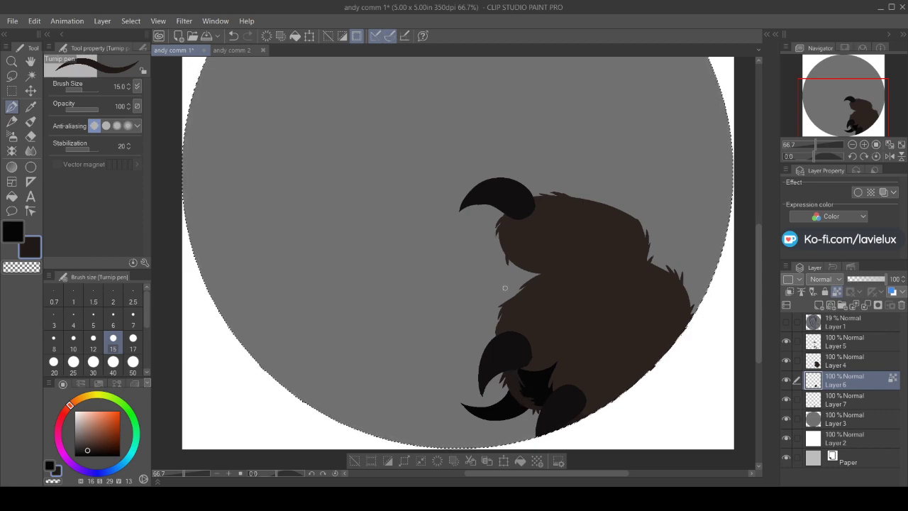
pyautogui.click(845, 361)
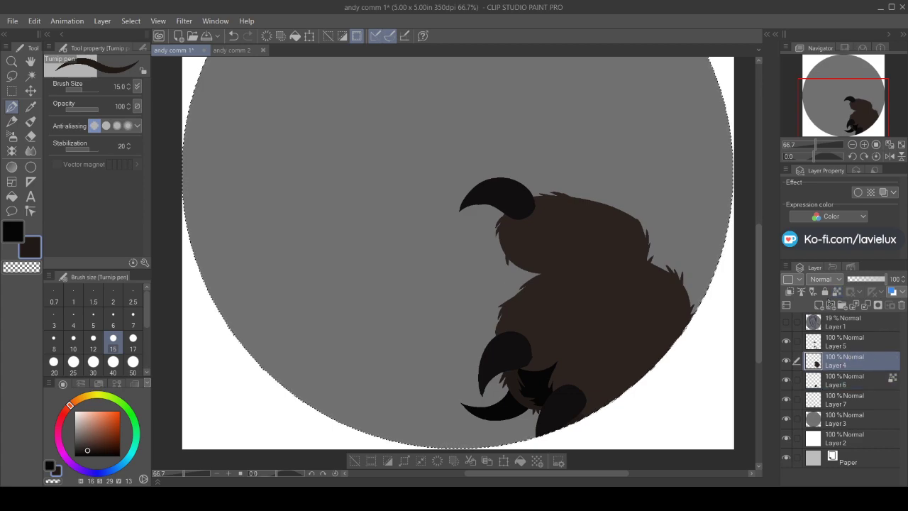
pyautogui.click(12, 231)
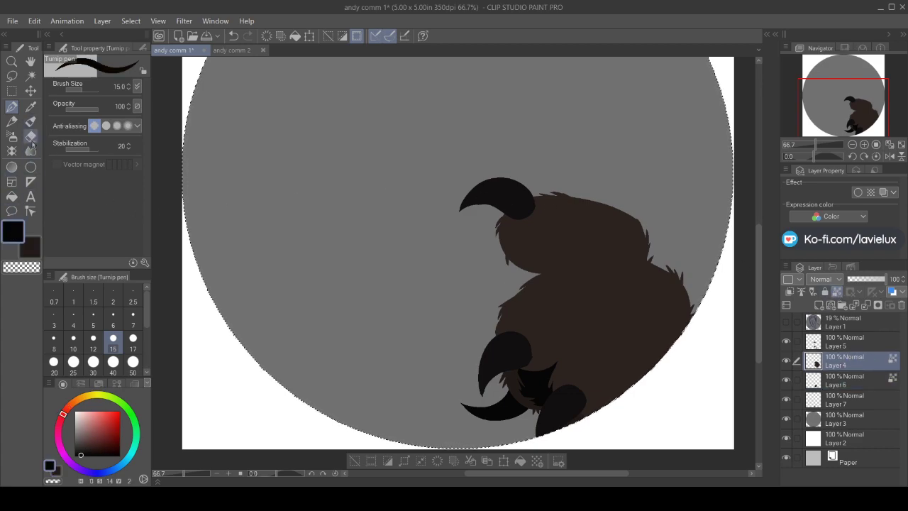
pyautogui.click(31, 106)
pyautogui.press('p')
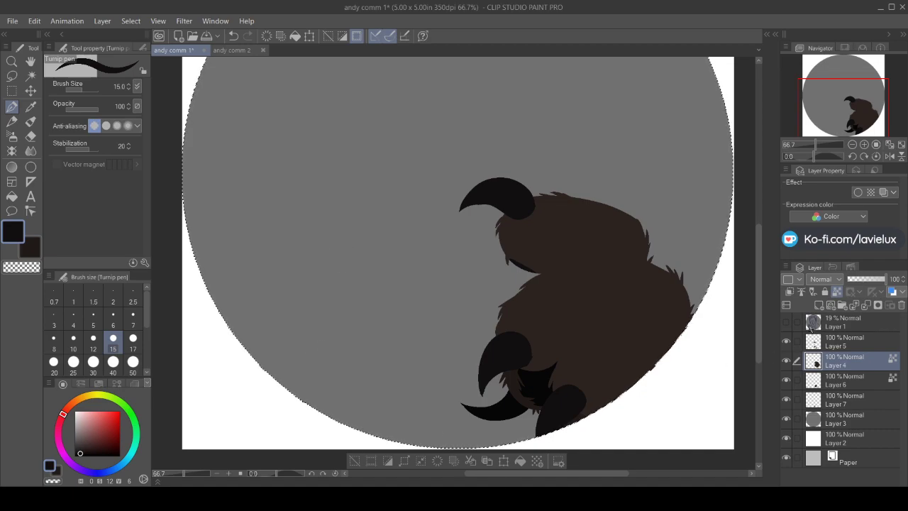
# Show the Layer 1 sketch and add a new layer directly above Layer 3 for the face
pyautogui.click(786, 322)
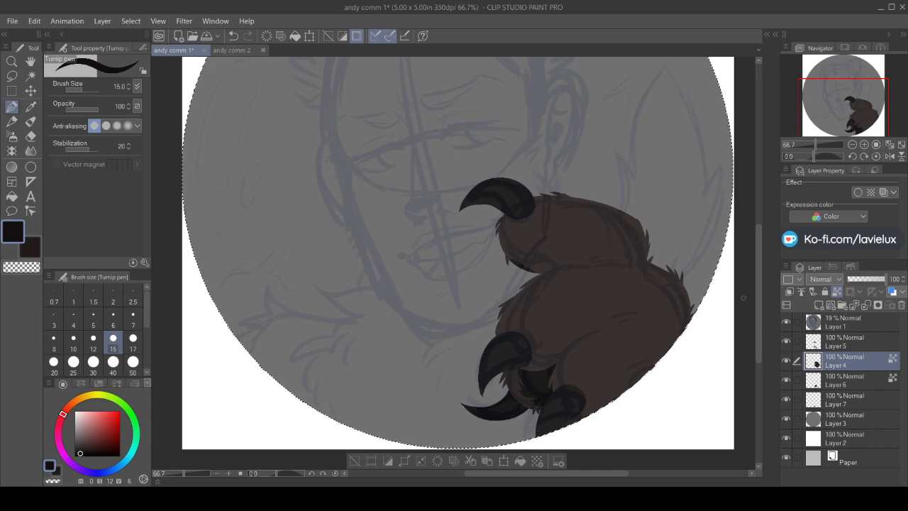
pyautogui.scroll(5, 760, 237)
pyautogui.scroll(-2, 760, 240)
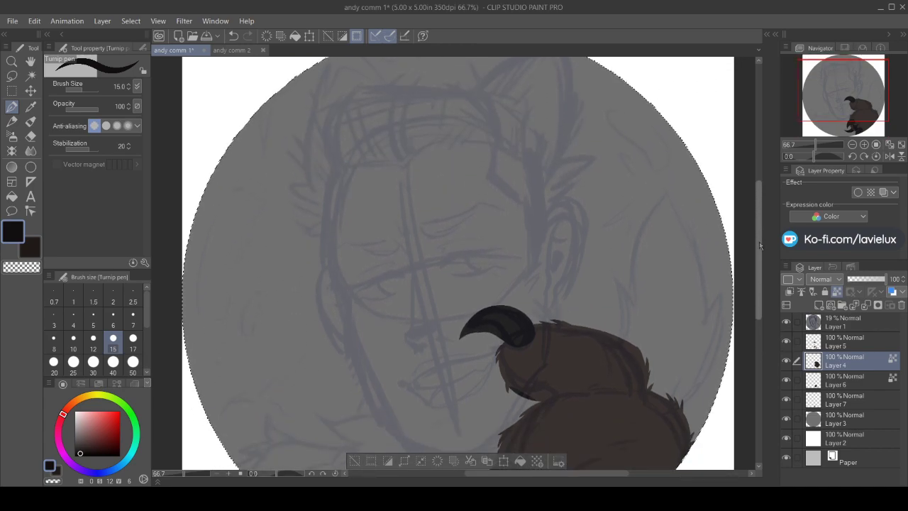
pyautogui.click(851, 420)
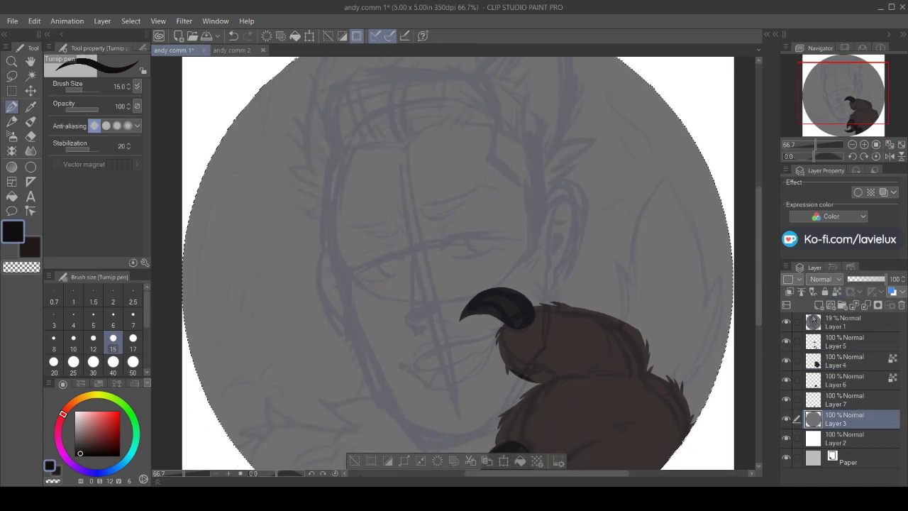
pyautogui.click(820, 305)
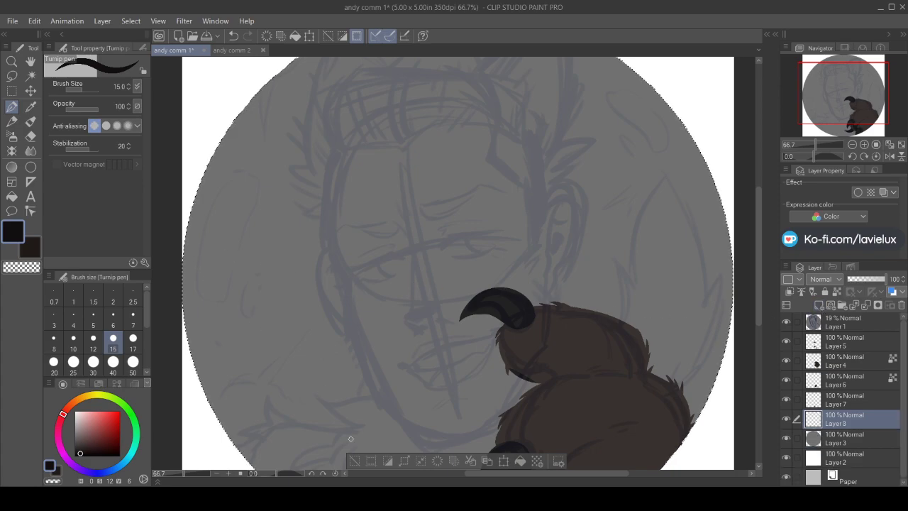
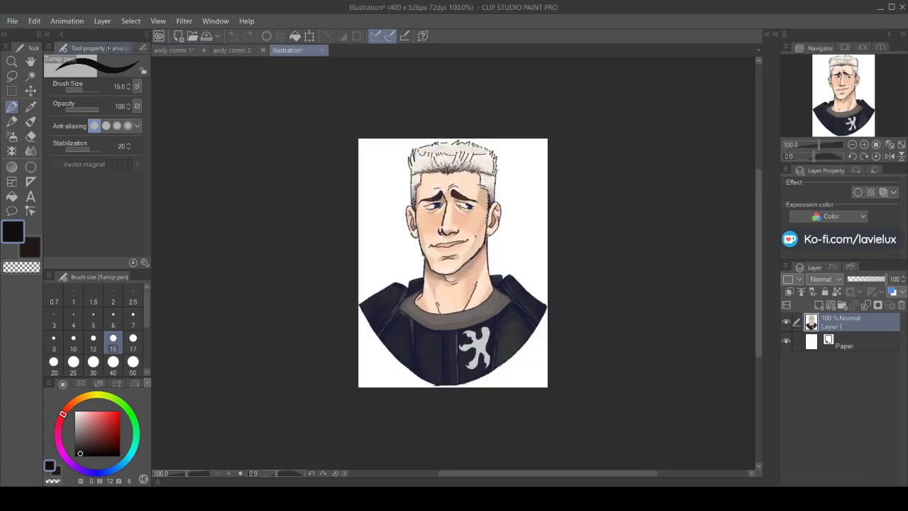
# Place the blond portrait reference beside andy comm 1, sample the light skin tone from its forehead and return to andy comm 1
pyautogui.moveTo(291, 54); pyautogui.dragTo(213, 52)
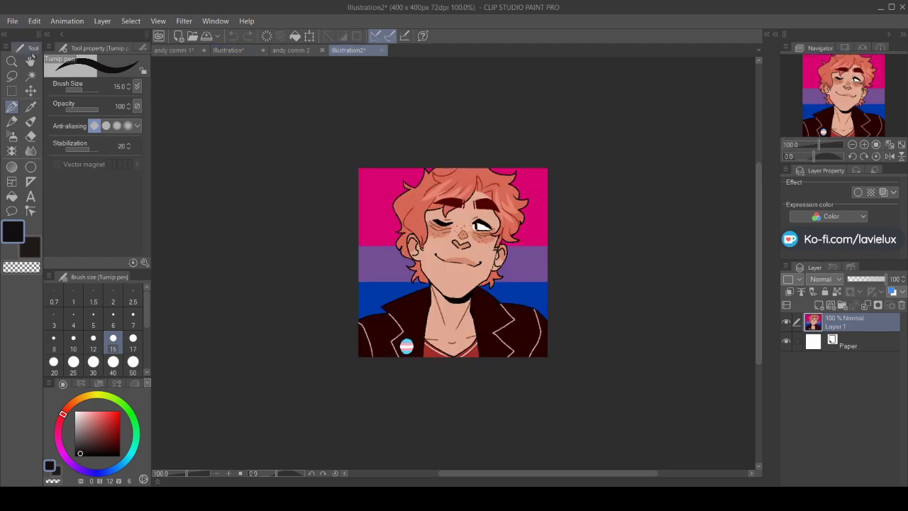
pyautogui.click(228, 51)
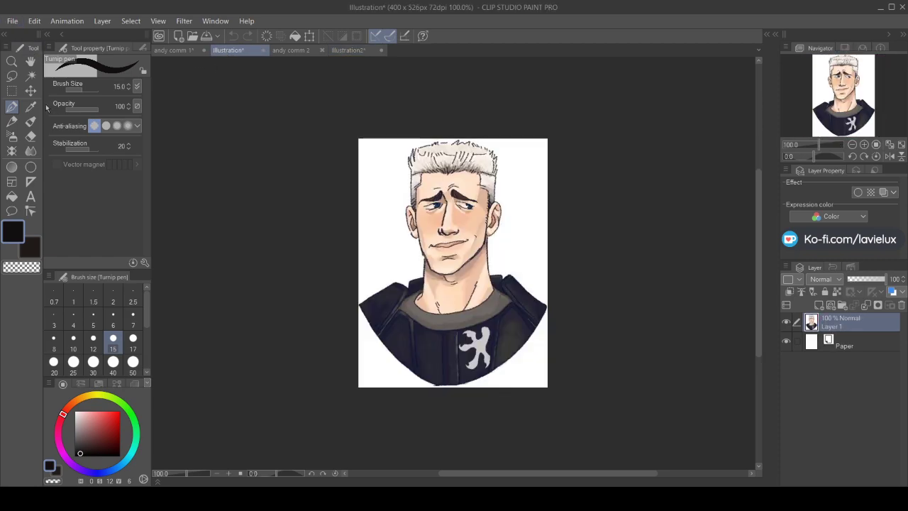
pyautogui.click(30, 106)
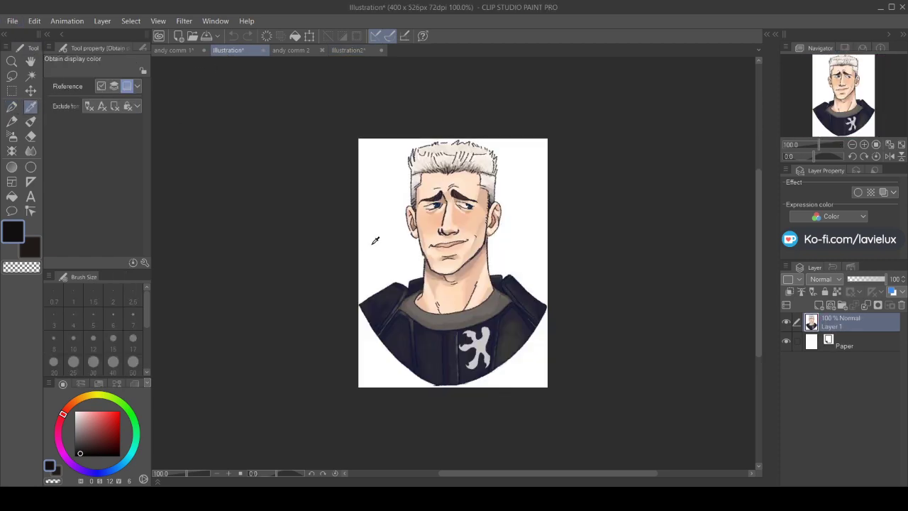
pyautogui.click(476, 187)
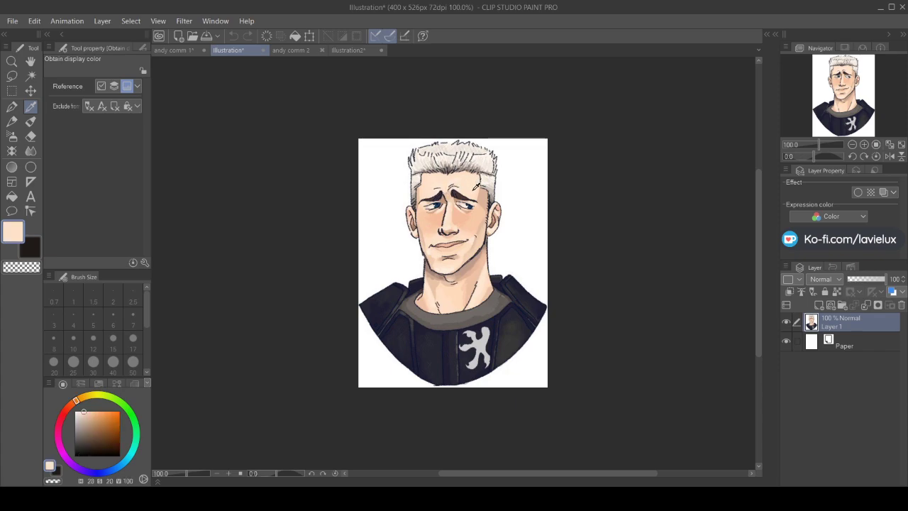
pyautogui.click(168, 55)
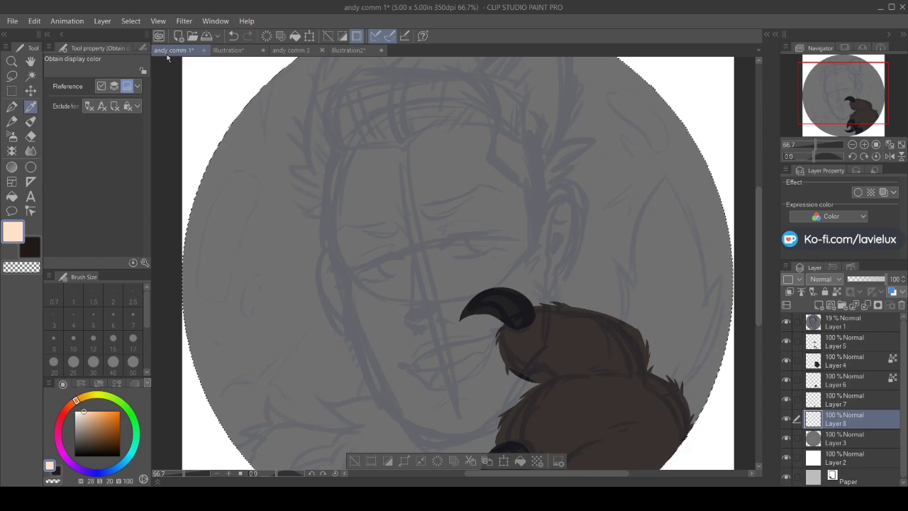
# Outline the head and the ear above the paw on Layer 8 following the sketch, and fill the shape with the light skin tone
pyautogui.press('p')
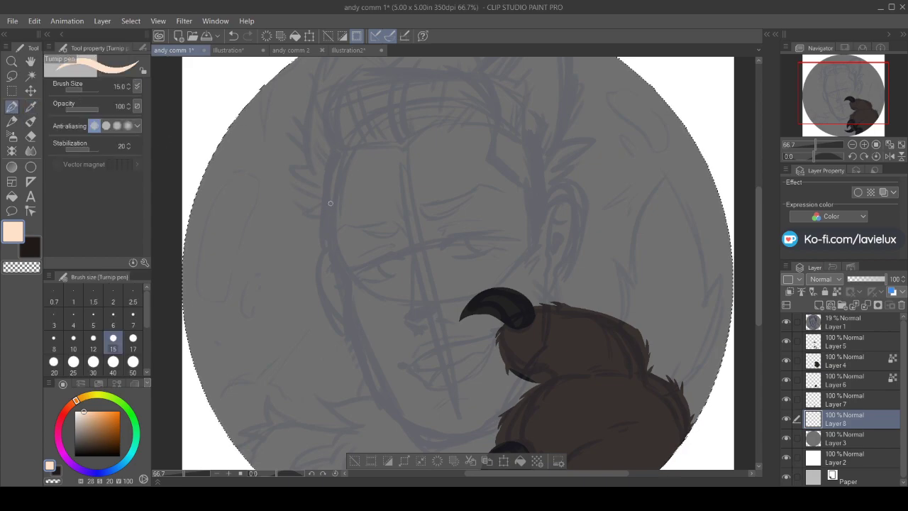
pyautogui.moveTo(336, 160)
pyautogui.mouseDown()
pyautogui.moveTo(334, 259)
pyautogui.moveTo(328, 246)
pyautogui.moveTo(366, 368)
pyautogui.moveTo(419, 422)
pyautogui.moveTo(403, 415)
pyautogui.moveTo(420, 427)
pyautogui.moveTo(479, 424)
pyautogui.moveTo(519, 375)
pyautogui.mouseUp()
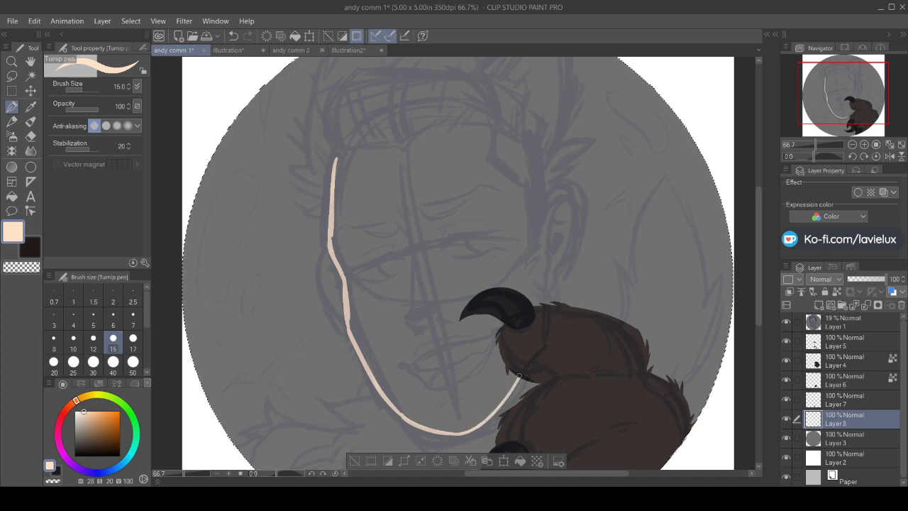
pyautogui.moveTo(543, 305); pyautogui.dragTo(545, 287)
pyautogui.moveTo(545, 200)
pyautogui.mouseDown()
pyautogui.moveTo(582, 235)
pyautogui.moveTo(582, 226)
pyautogui.moveTo(560, 281)
pyautogui.moveTo(543, 298)
pyautogui.mouseUp()
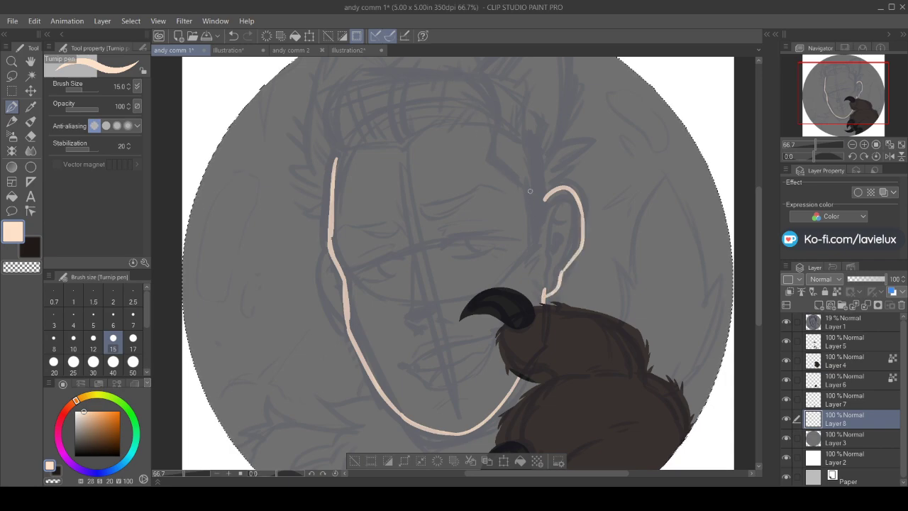
pyautogui.moveTo(543, 201); pyautogui.dragTo(523, 128)
pyautogui.moveTo(335, 168)
pyautogui.mouseDown()
pyautogui.moveTo(349, 139)
pyautogui.moveTo(396, 112)
pyautogui.moveTo(488, 111)
pyautogui.moveTo(457, 112)
pyautogui.moveTo(527, 132)
pyautogui.moveTo(481, 107)
pyautogui.moveTo(529, 139)
pyautogui.moveTo(506, 113)
pyautogui.moveTo(524, 132)
pyautogui.moveTo(473, 110)
pyautogui.mouseUp()
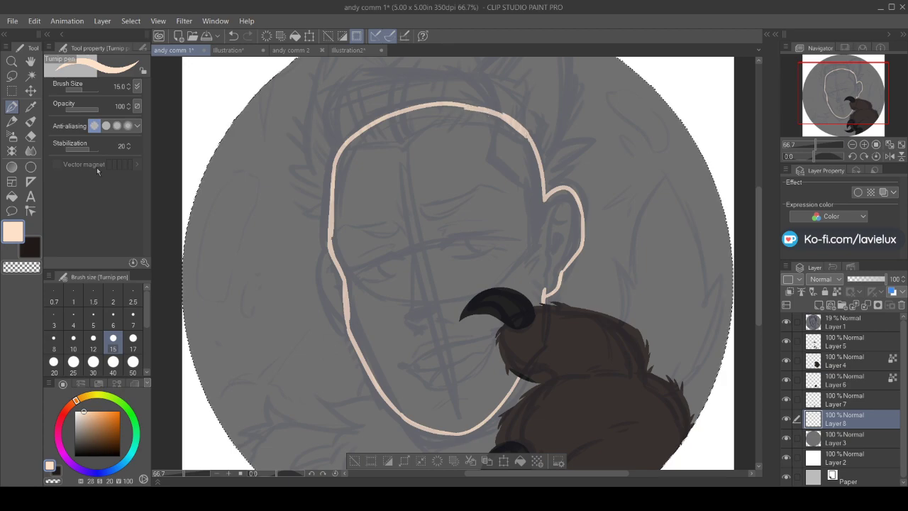
pyautogui.click(11, 197)
pyautogui.click(448, 365)
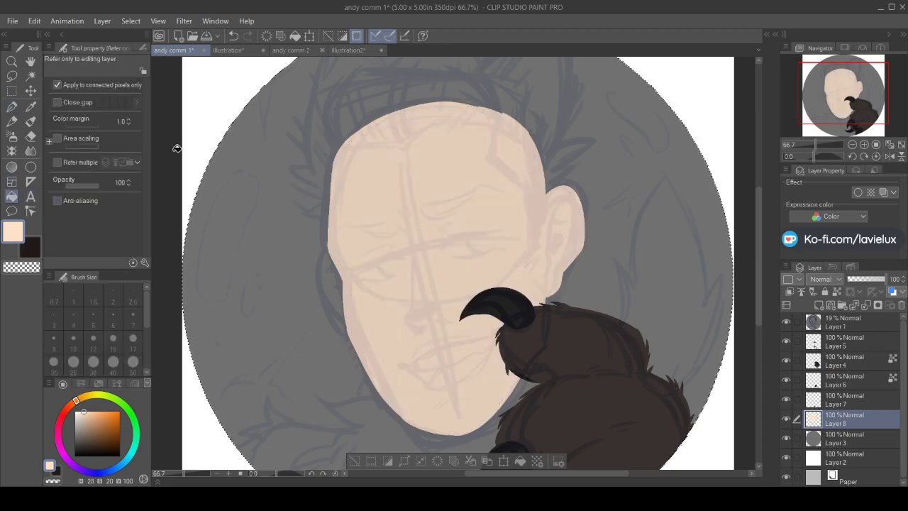
# Smooth the face's cheek edge and round out the top of the head with the Turnip pen on Layer 8
pyautogui.click(11, 107)
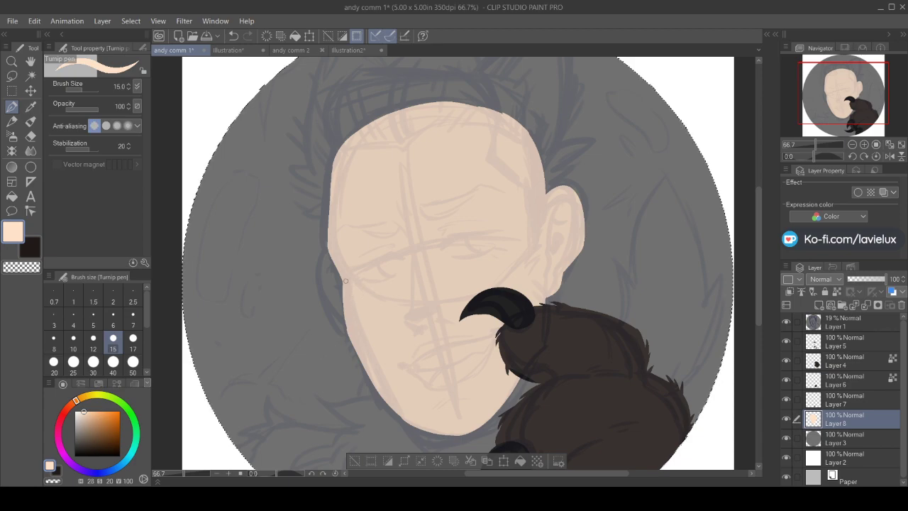
pyautogui.moveTo(343, 283); pyautogui.dragTo(345, 307)
pyautogui.moveTo(339, 154)
pyautogui.mouseDown()
pyautogui.moveTo(367, 122)
pyautogui.moveTo(446, 100)
pyautogui.moveTo(477, 112)
pyautogui.mouseUp()
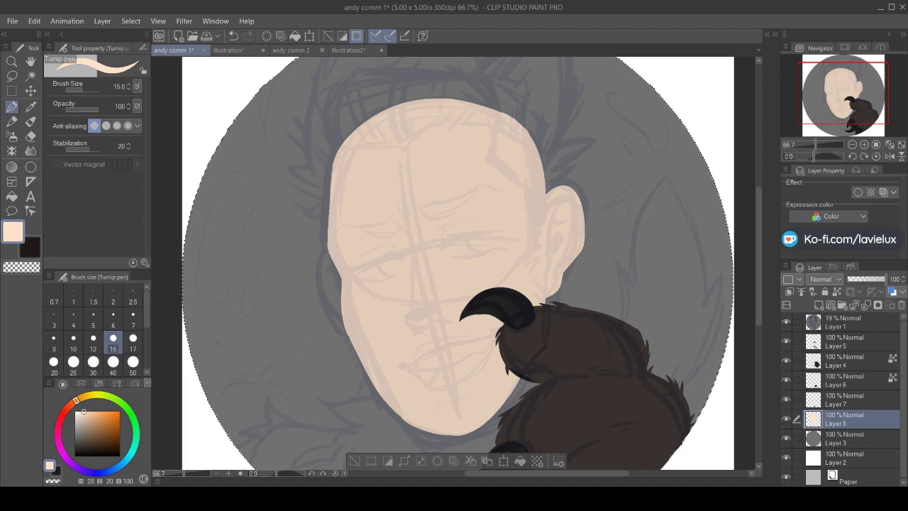
# On a new layer between Layer 8 and Layer 3, draw and fill the far ear in a slightly darker skin tone
pyautogui.click(819, 305)
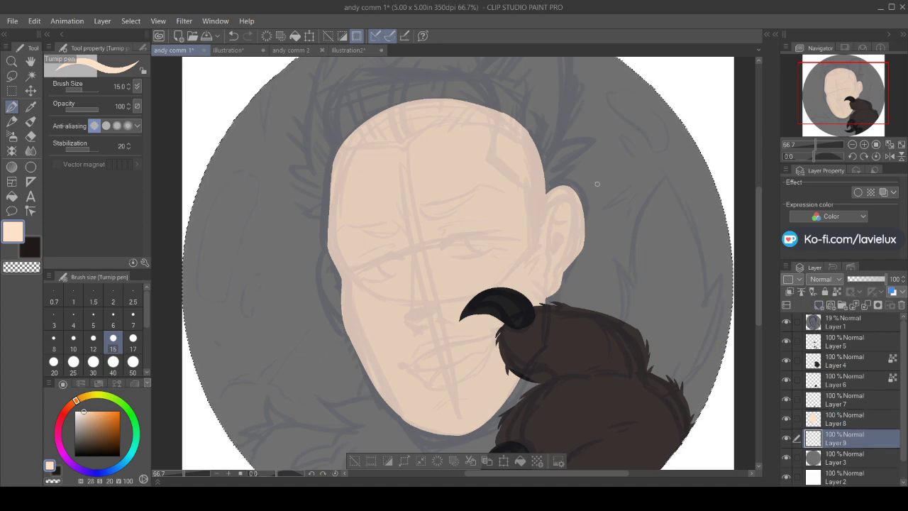
pyautogui.click(14, 235)
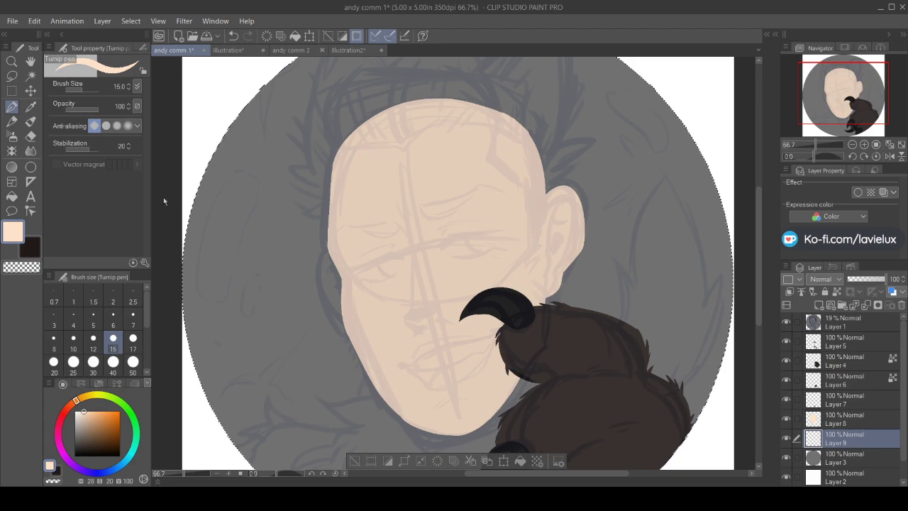
pyautogui.keyDown('alt'); pyautogui.click(339, 213); pyautogui.keyUp('alt')
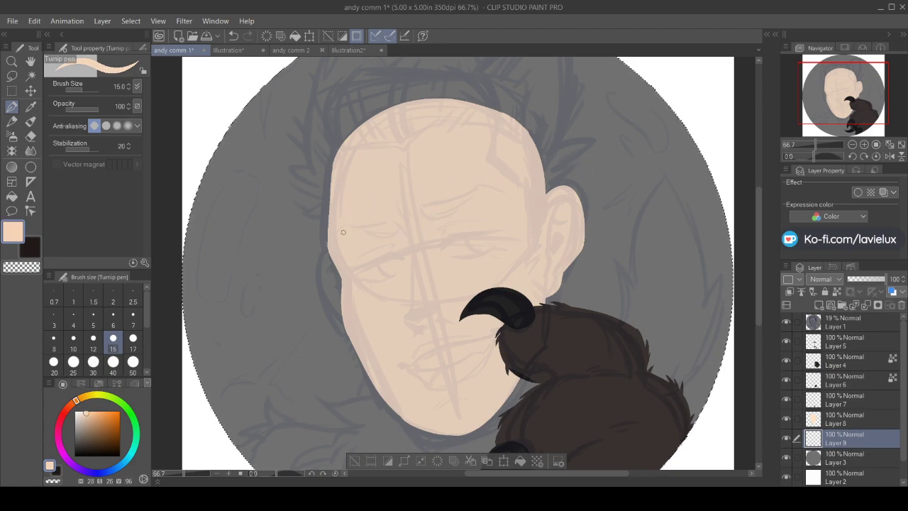
pyautogui.moveTo(317, 242)
pyautogui.mouseDown()
pyautogui.moveTo(314, 270)
pyautogui.moveTo(340, 313)
pyautogui.mouseUp()
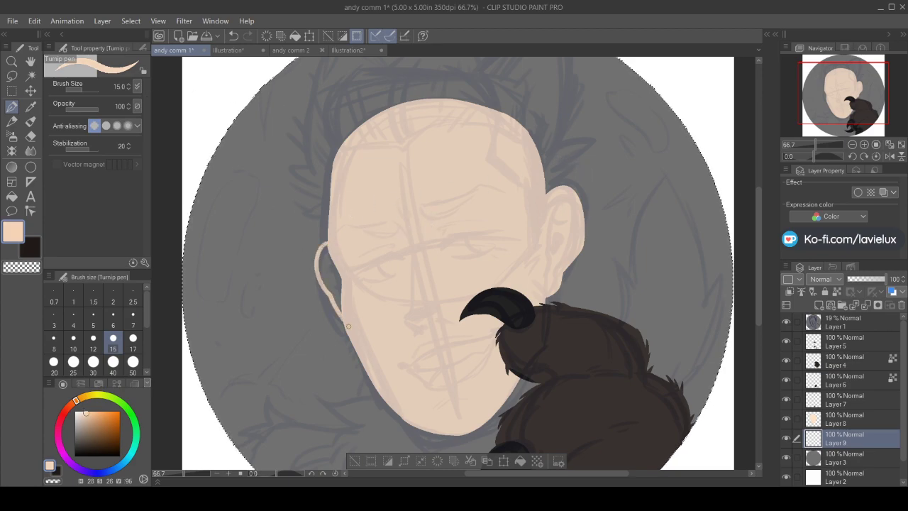
pyautogui.press('g')
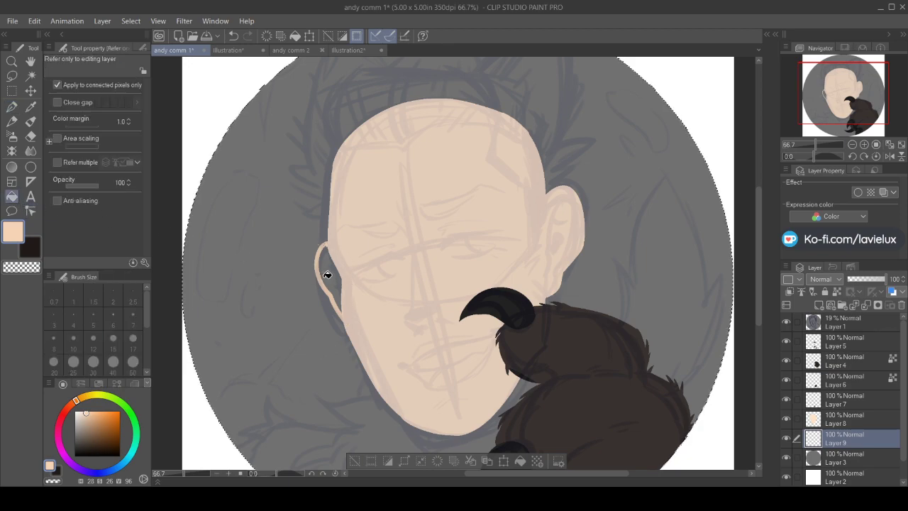
pyautogui.click(325, 272)
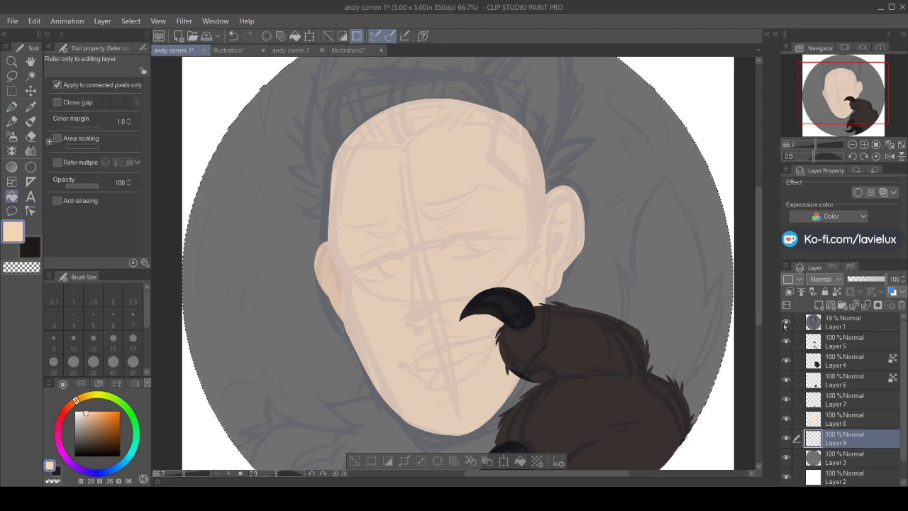
# Extend the far ear's upper outer edge on Layer 9 and trim its outline with the transparent colour
pyautogui.click(786, 323)
pyautogui.click(786, 324)
pyautogui.press('p')
pyautogui.moveTo(331, 240)
pyautogui.mouseDown()
pyautogui.moveTo(314, 268)
pyautogui.moveTo(318, 292)
pyautogui.mouseUp()
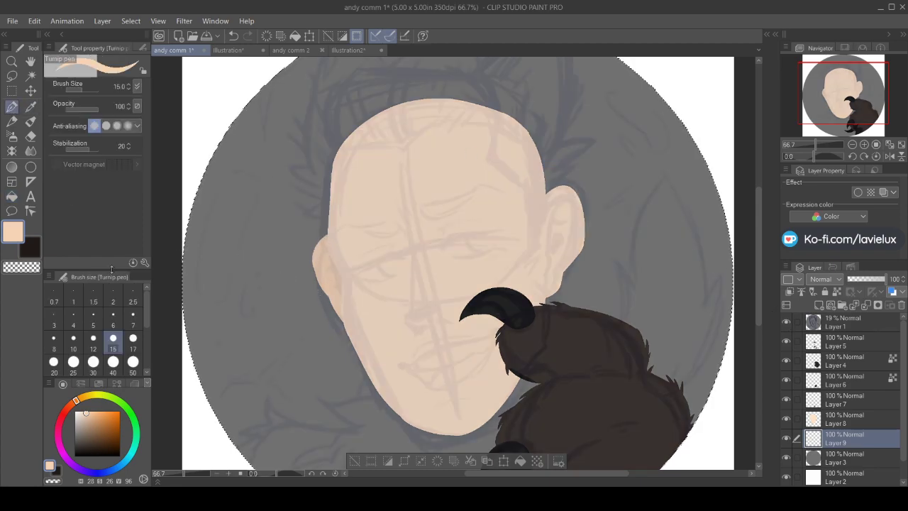
pyautogui.press('c')
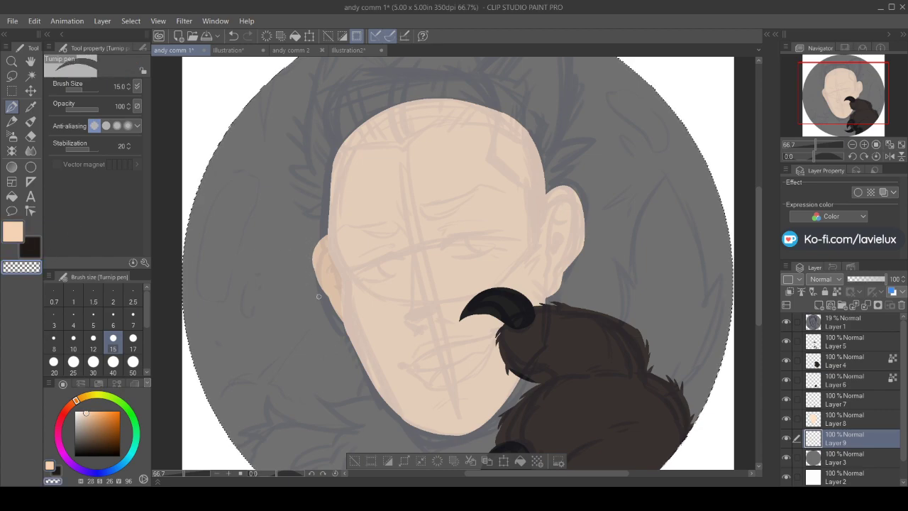
pyautogui.moveTo(312, 245)
pyautogui.mouseDown()
pyautogui.moveTo(320, 297)
pyautogui.moveTo(308, 256)
pyautogui.moveTo(310, 274)
pyautogui.moveTo(330, 298)
pyautogui.mouseUp()
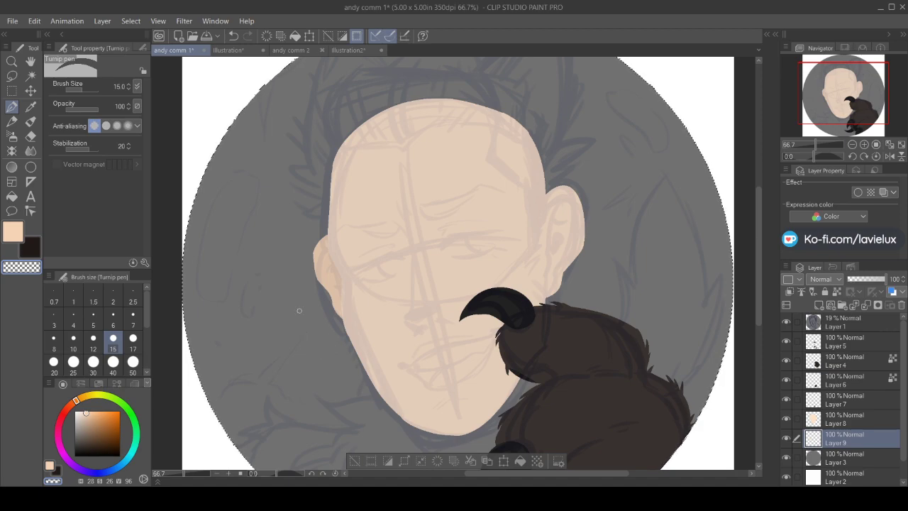
# On Layer 9, outline the fur collar below the chin in near-black sampled from the claws, fill it and add tufts along its outer edge
pyautogui.moveTo(758, 297); pyautogui.dragTo(754, 342)
pyautogui.click(786, 321)
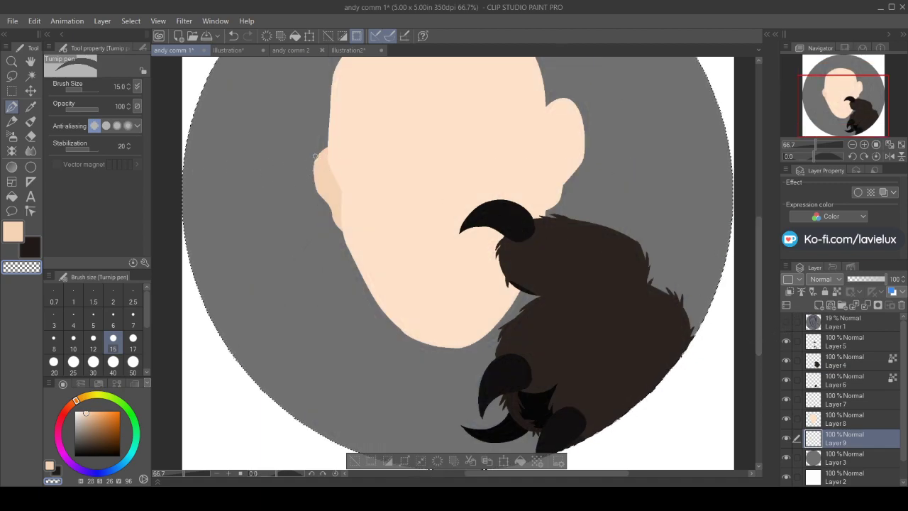
pyautogui.press('i')
pyautogui.press('x')
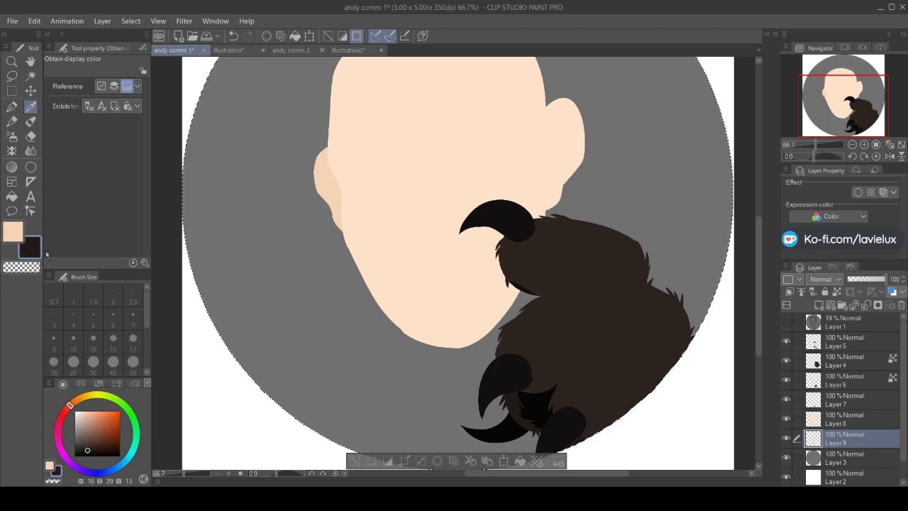
pyautogui.click(488, 399)
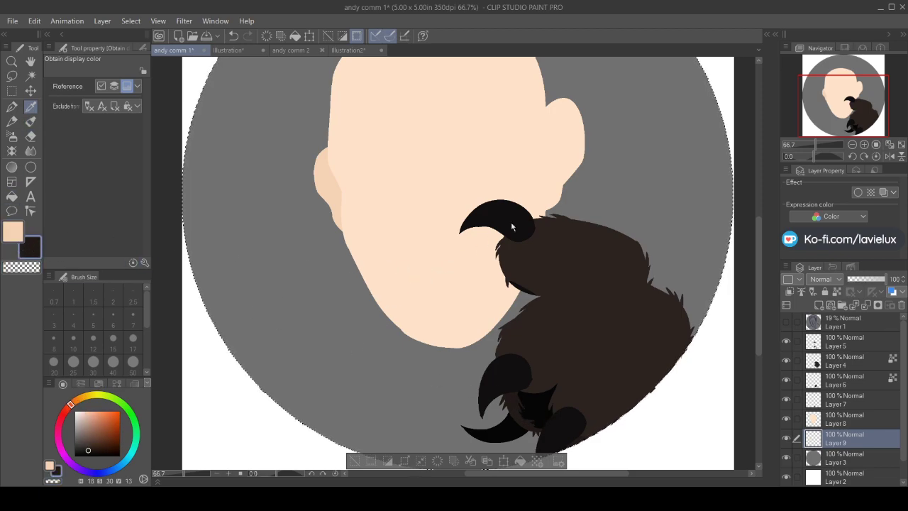
pyautogui.click(786, 322)
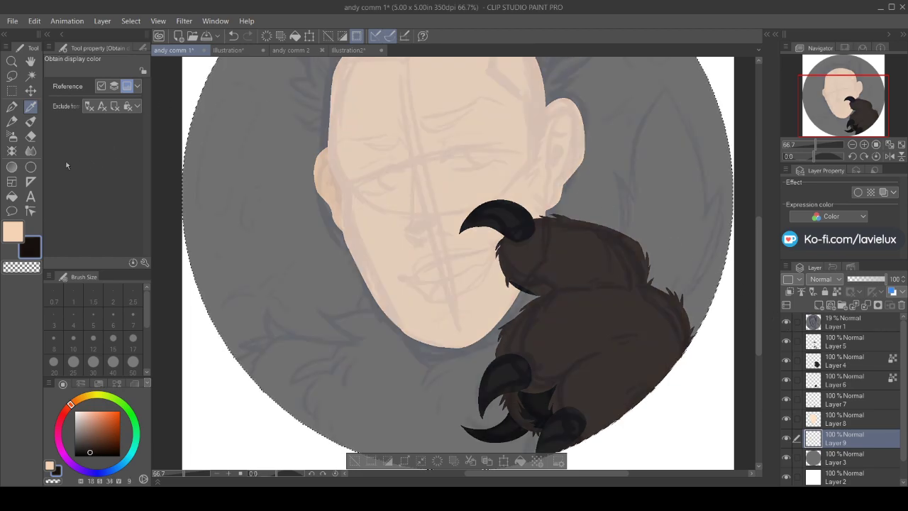
pyautogui.click(12, 107)
pyautogui.moveTo(377, 303)
pyautogui.mouseDown()
pyautogui.moveTo(302, 293)
pyautogui.moveTo(325, 343)
pyautogui.moveTo(282, 388)
pyautogui.moveTo(305, 384)
pyautogui.mouseUp()
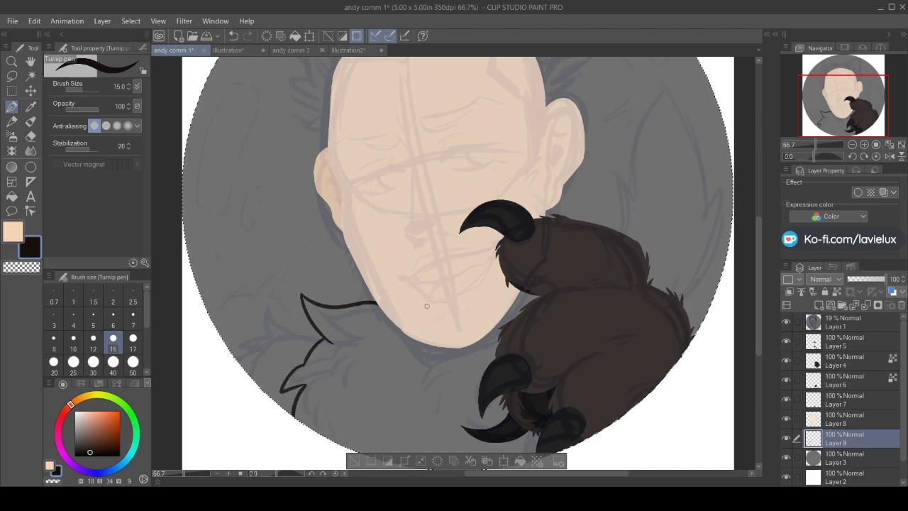
pyautogui.click(12, 196)
pyautogui.click(378, 401)
pyautogui.click(11, 107)
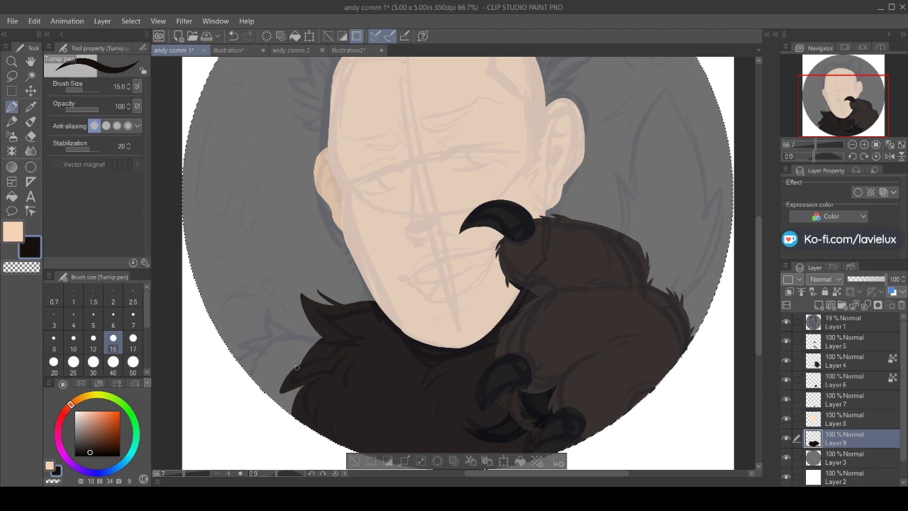
pyautogui.moveTo(309, 339); pyautogui.dragTo(304, 350)
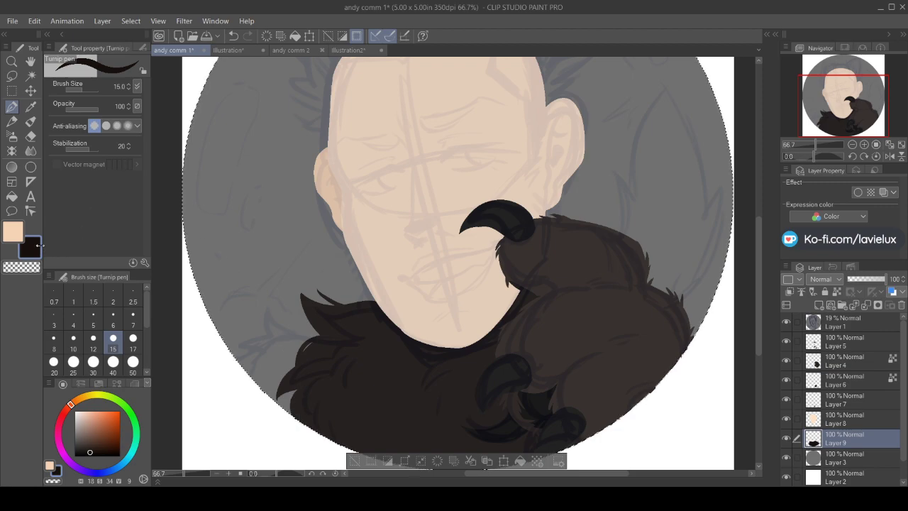
# Outline the pointed furry tail rising behind the paw on Layer 9, fill it near-black and widen its edges with fur tufts
pyautogui.moveTo(620, 231)
pyautogui.mouseDown()
pyautogui.moveTo(600, 169)
pyautogui.moveTo(633, 199)
pyautogui.moveTo(628, 172)
pyautogui.moveTo(666, 85)
pyautogui.moveTo(671, 128)
pyautogui.moveTo(669, 109)
pyautogui.moveTo(668, 118)
pyautogui.moveTo(681, 105)
pyautogui.moveTo(672, 101)
pyautogui.moveTo(683, 124)
pyautogui.mouseUp()
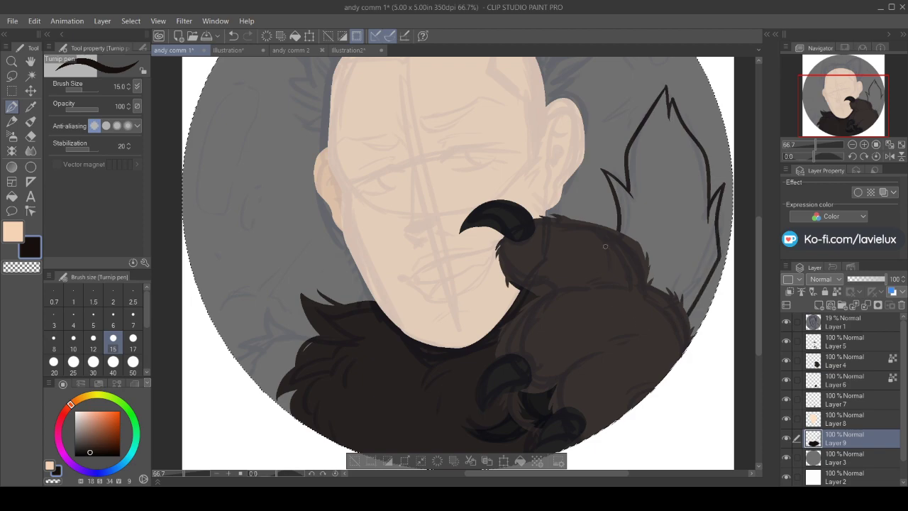
pyautogui.press('g')
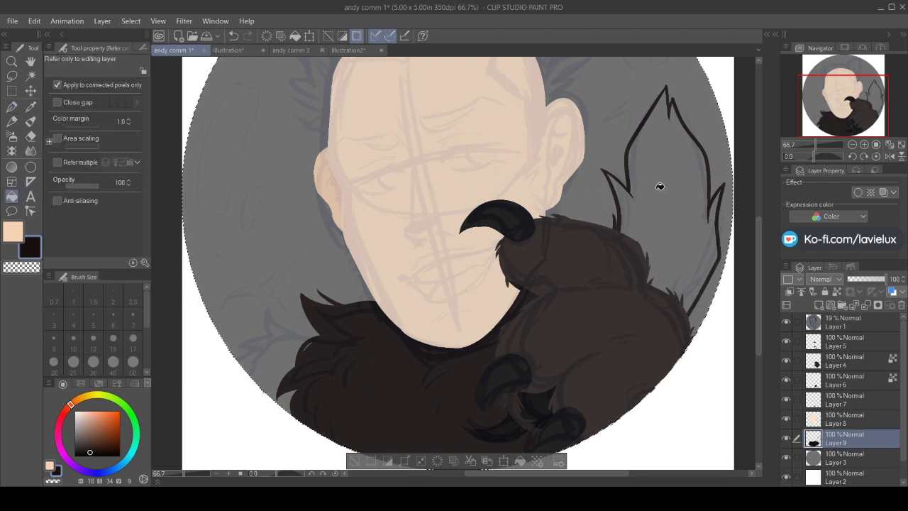
pyautogui.click(652, 184)
pyautogui.press('p')
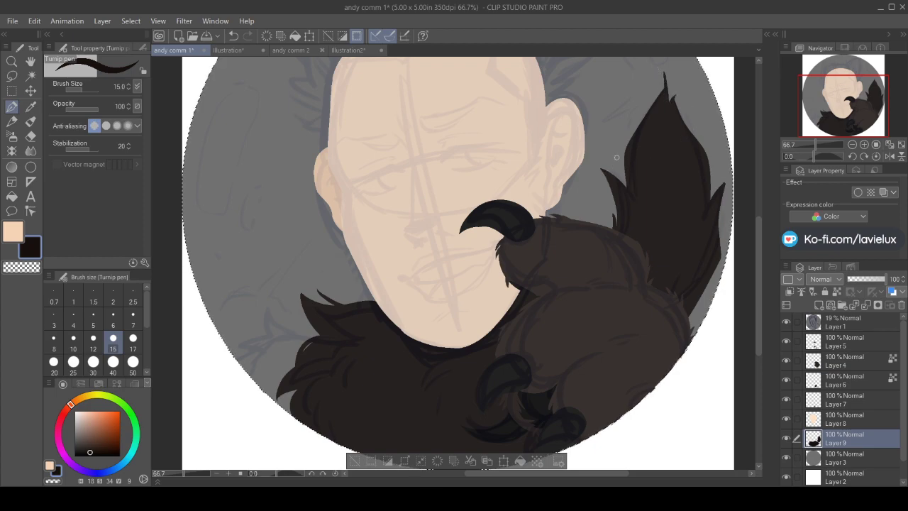
pyautogui.moveTo(630, 191); pyautogui.dragTo(626, 143)
pyautogui.moveTo(623, 182); pyautogui.dragTo(631, 131)
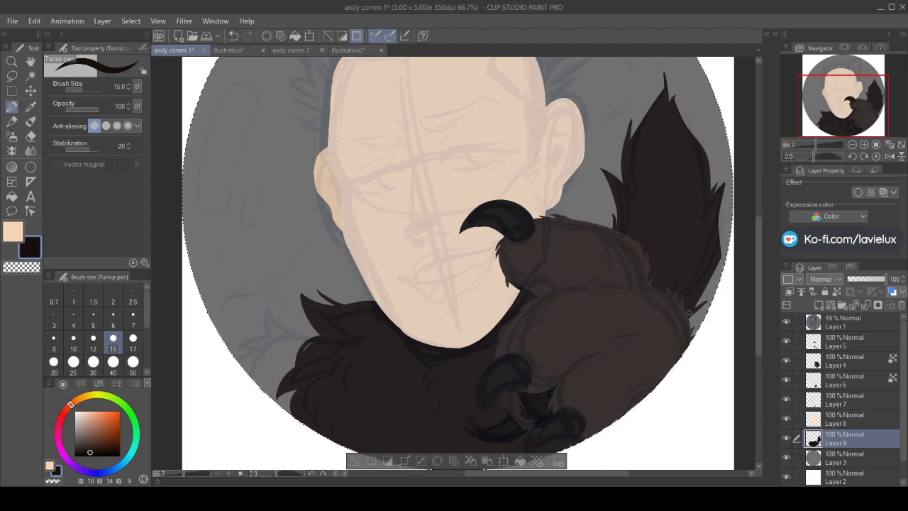
# On Layer 7, draw the top hair's far side and forehead hairline in off-white sampled from the Illustration reference's hair
pyautogui.scroll(3, 760, 289)
pyautogui.moveTo(759, 289); pyautogui.dragTo(766, 256)
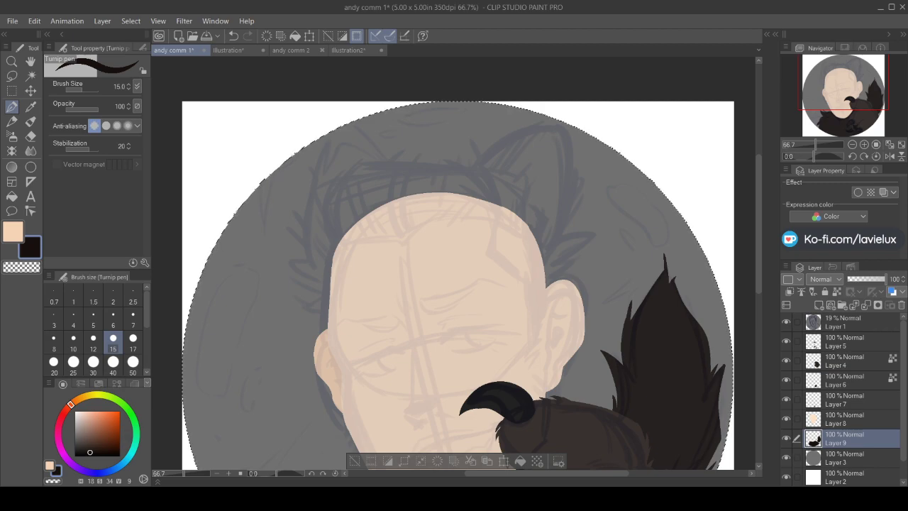
pyautogui.click(844, 402)
pyautogui.click(228, 50)
pyautogui.click(31, 106)
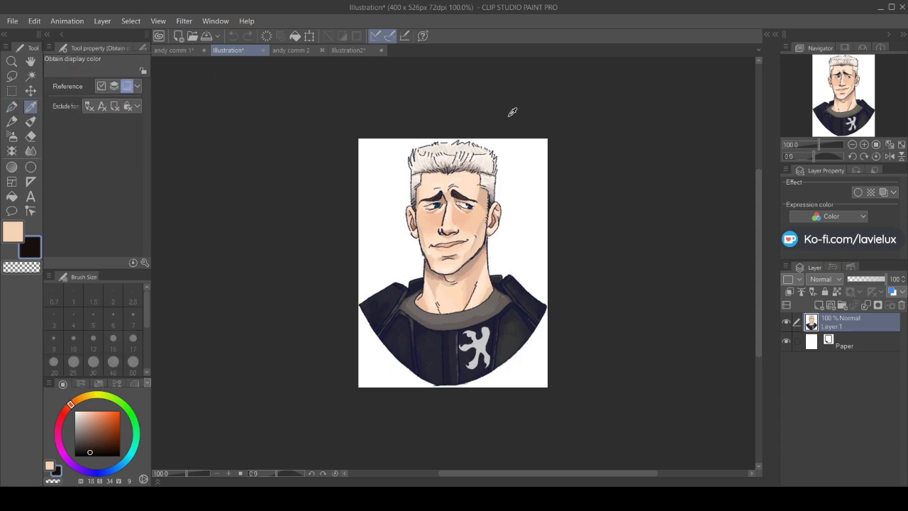
pyautogui.click(489, 159)
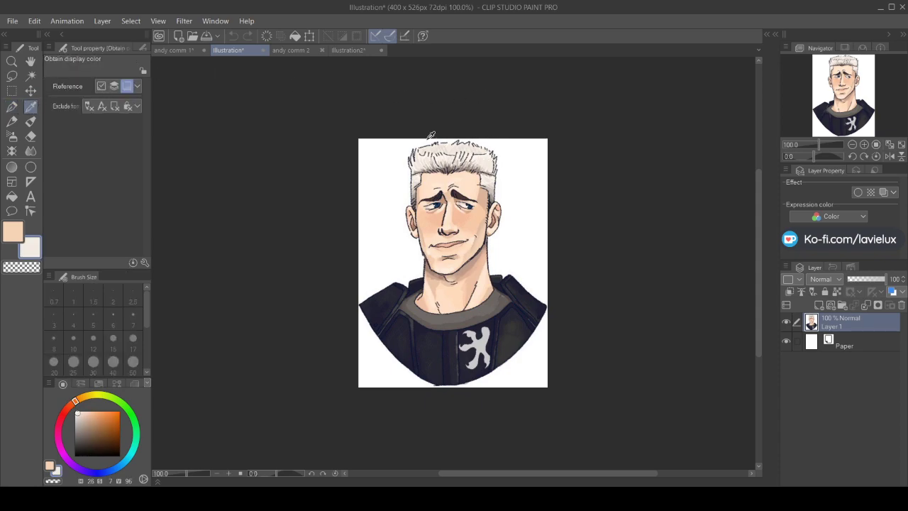
pyautogui.hotkey('ctrl', 'shift', 'Tab')
pyautogui.press('p')
pyautogui.moveTo(341, 166); pyautogui.dragTo(335, 241)
pyautogui.moveTo(325, 183)
pyautogui.mouseDown()
pyautogui.moveTo(343, 232)
pyautogui.moveTo(336, 237)
pyautogui.moveTo(322, 220)
pyautogui.moveTo(340, 241)
pyautogui.moveTo(334, 232)
pyautogui.moveTo(401, 247)
pyautogui.mouseUp()
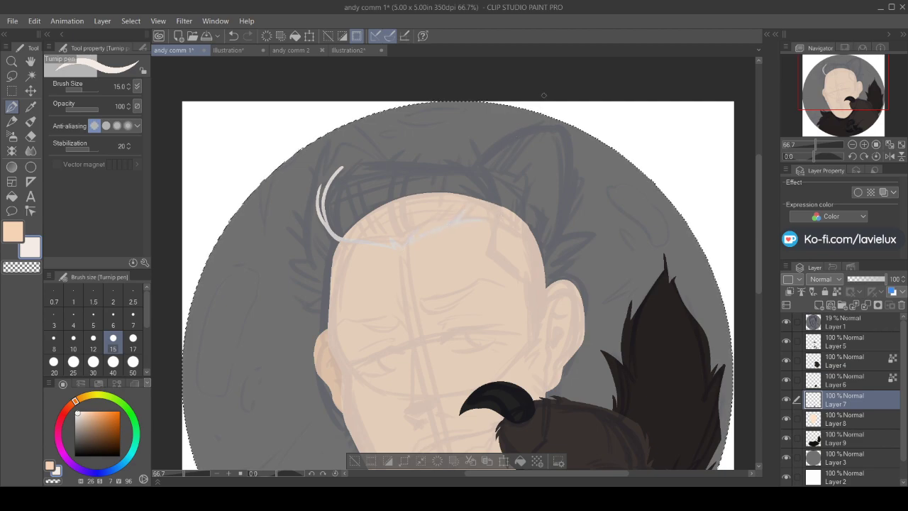
# Draw the spiky upper edge and near side of the top hair on Layer 7, following the sketch
pyautogui.moveTo(345, 175); pyautogui.dragTo(364, 157)
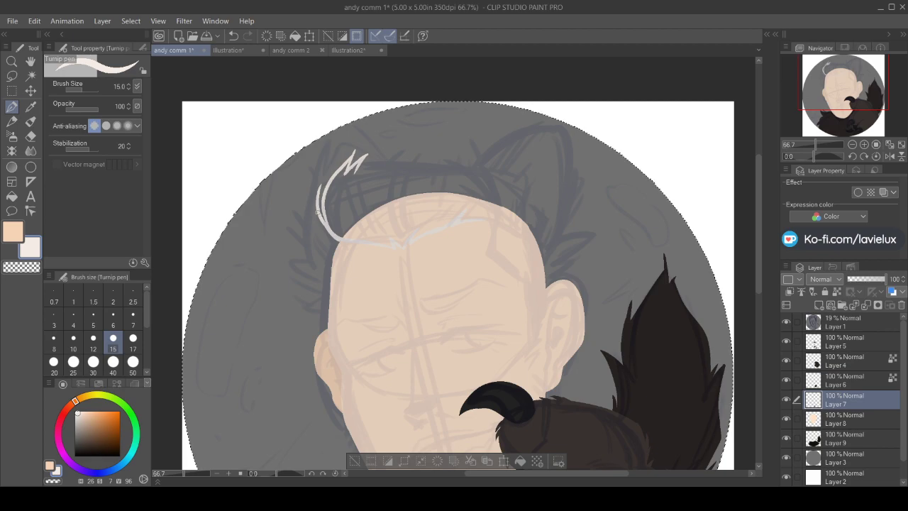
pyautogui.click(786, 322)
pyautogui.click(786, 322)
pyautogui.moveTo(368, 162); pyautogui.dragTo(466, 169)
pyautogui.moveTo(500, 206); pyautogui.dragTo(475, 156)
pyautogui.moveTo(501, 205)
pyautogui.mouseDown()
pyautogui.moveTo(472, 149)
pyautogui.moveTo(483, 172)
pyautogui.moveTo(413, 163)
pyautogui.moveTo(404, 171)
pyautogui.moveTo(416, 151)
pyautogui.mouseUp()
pyautogui.click(11, 196)
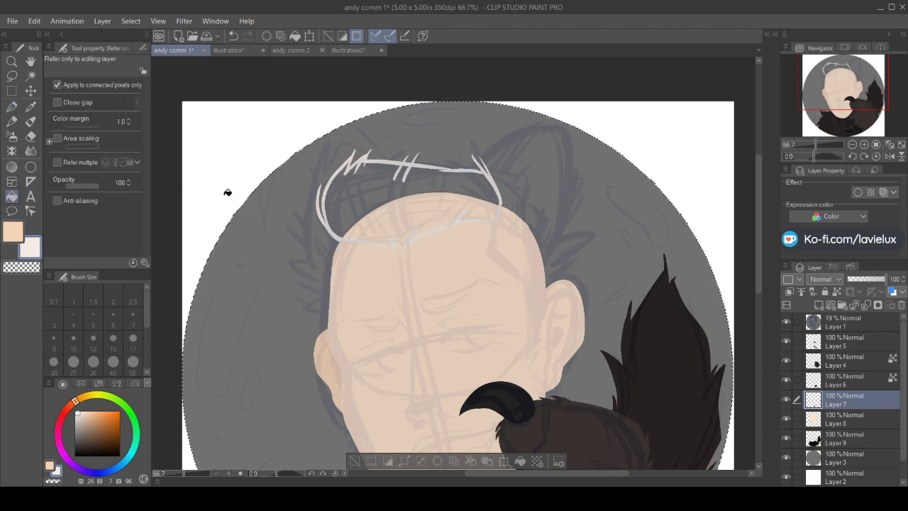
pyautogui.click(284, 130)
pyautogui.hotkey('ctrl', 'z')
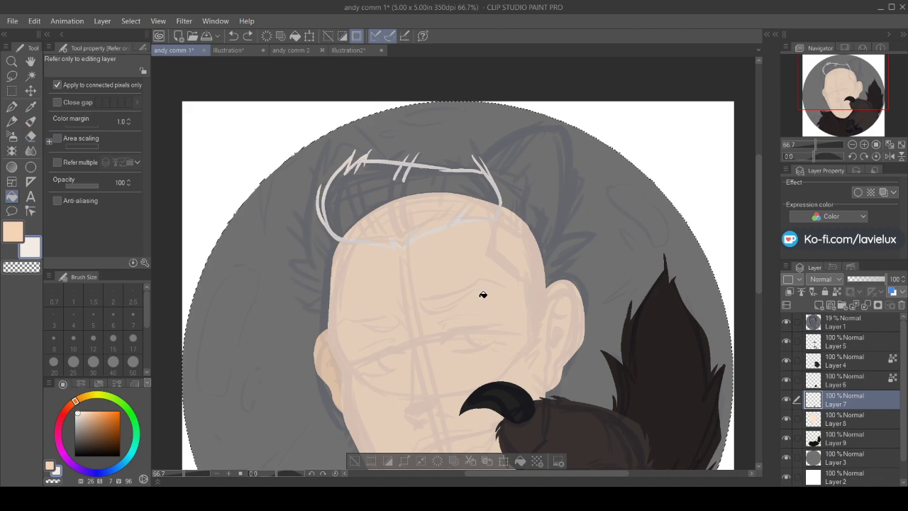
pyautogui.click(786, 400)
pyautogui.click(787, 401)
# Hide the sketch on Layer 1, close the hairline outline above the forehead and fill the hair shape with off-white
pyautogui.click(786, 322)
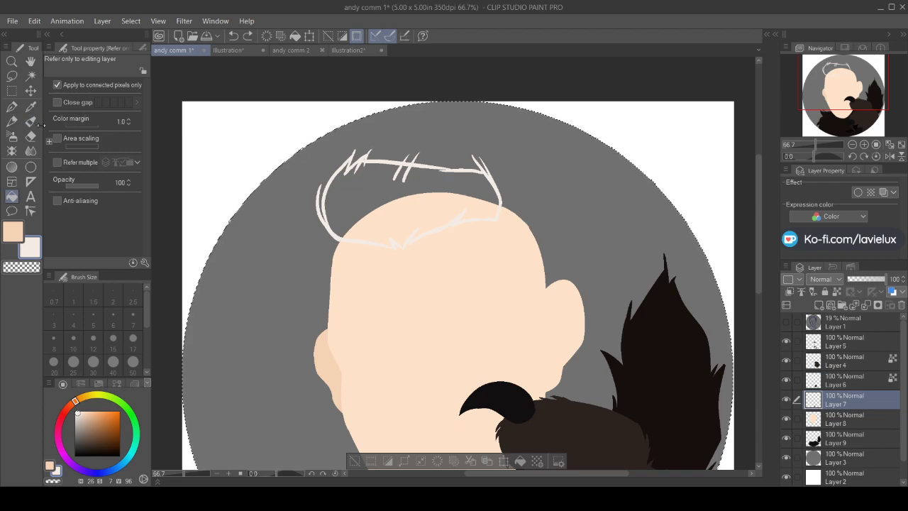
pyautogui.click(12, 107)
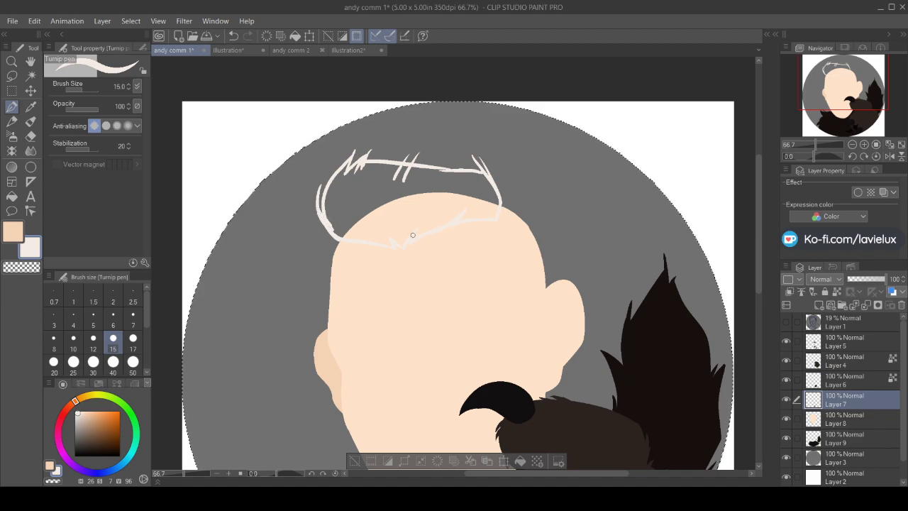
pyautogui.moveTo(411, 239); pyautogui.dragTo(395, 248)
pyautogui.click(14, 194)
pyautogui.click(444, 193)
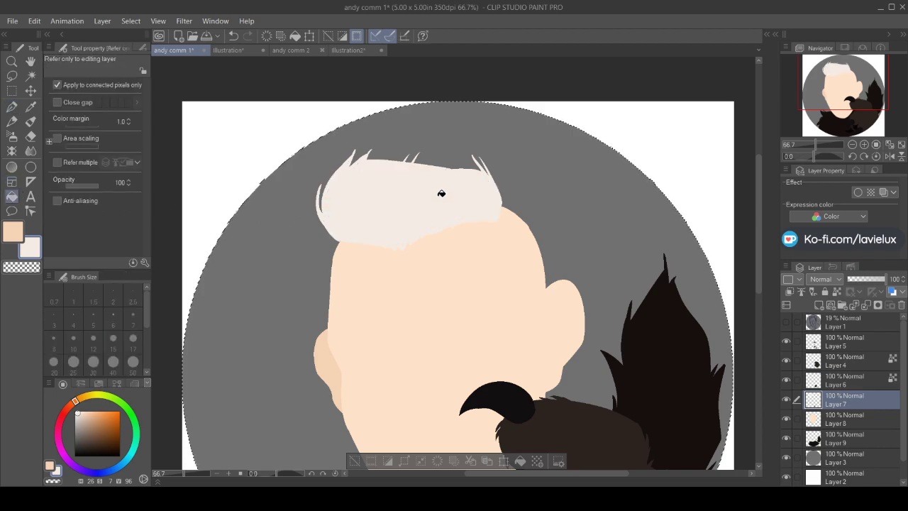
# Thicken the hair's tufts and hairline with the Turnip pen, then show the sketch again and add loose strands at both sides
pyautogui.click(11, 107)
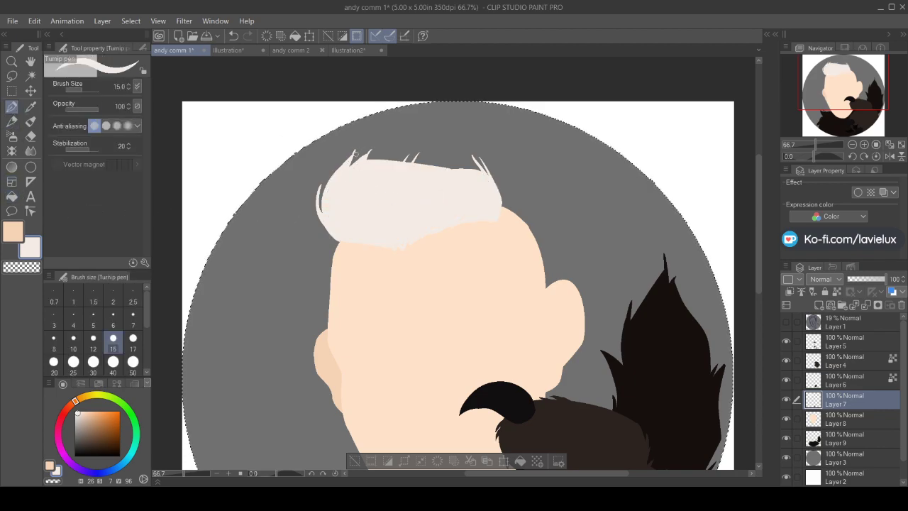
pyautogui.moveTo(349, 166); pyautogui.dragTo(367, 151)
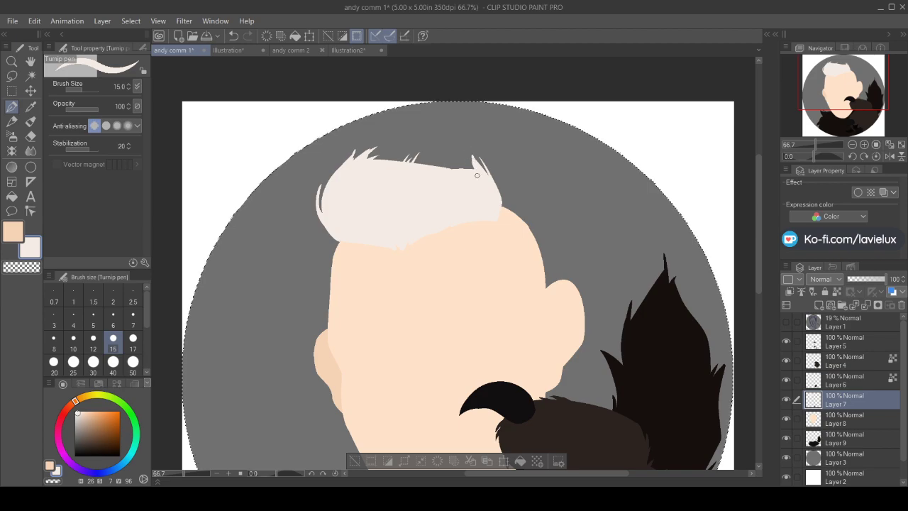
pyautogui.moveTo(498, 216); pyautogui.dragTo(492, 187)
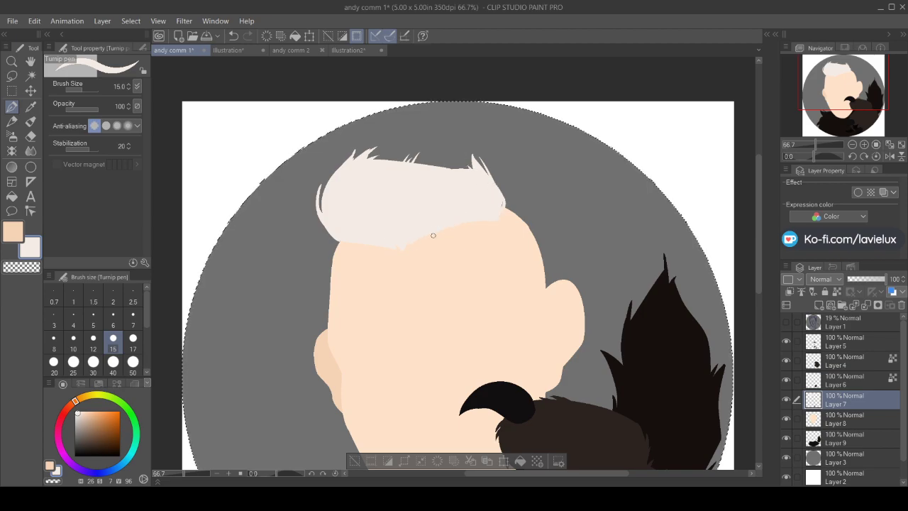
pyautogui.moveTo(336, 236); pyautogui.dragTo(350, 241)
pyautogui.click(787, 323)
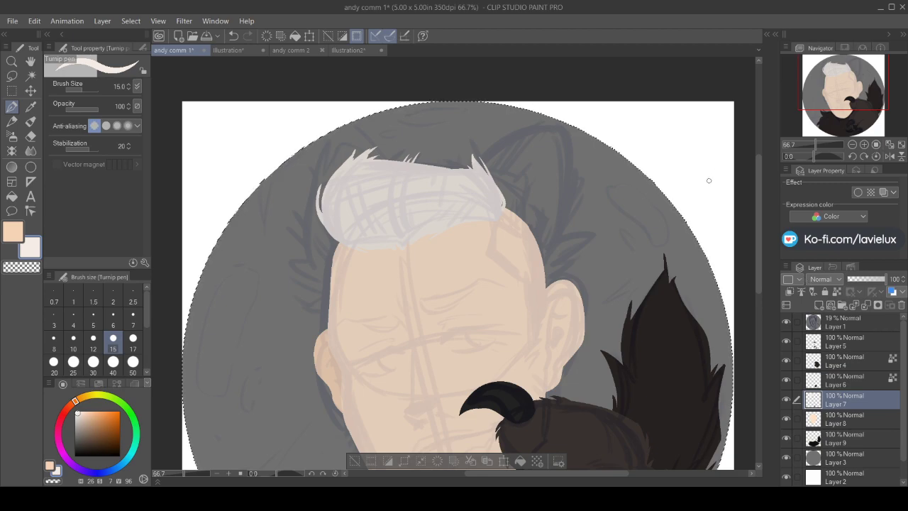
pyautogui.moveTo(497, 217); pyautogui.dragTo(495, 179)
pyautogui.moveTo(346, 241)
pyautogui.mouseDown()
pyautogui.moveTo(296, 248)
pyautogui.moveTo(331, 237)
pyautogui.moveTo(323, 221)
pyautogui.moveTo(319, 234)
pyautogui.mouseUp()
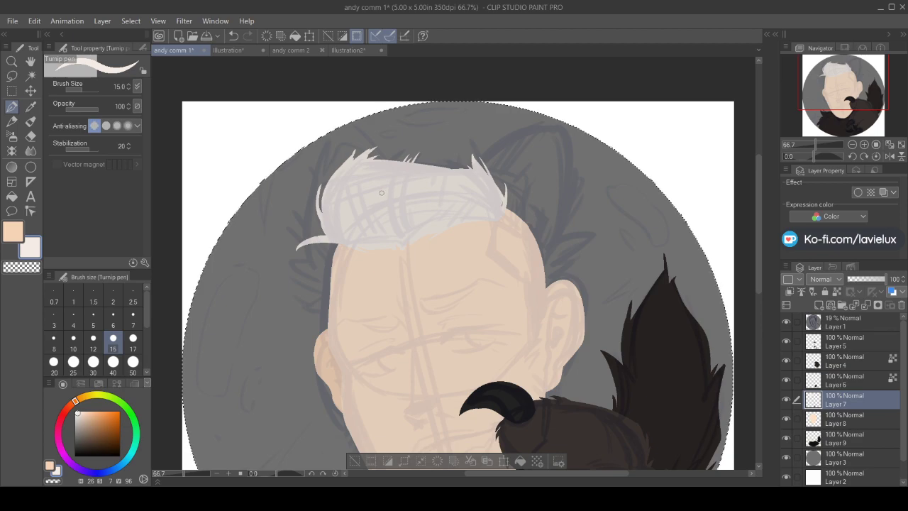
# On Layer 8 with transparent pixels locked, outline and fill the shaved side hair above the near ear in grey sampled from the Illustration reference
pyautogui.click(841, 423)
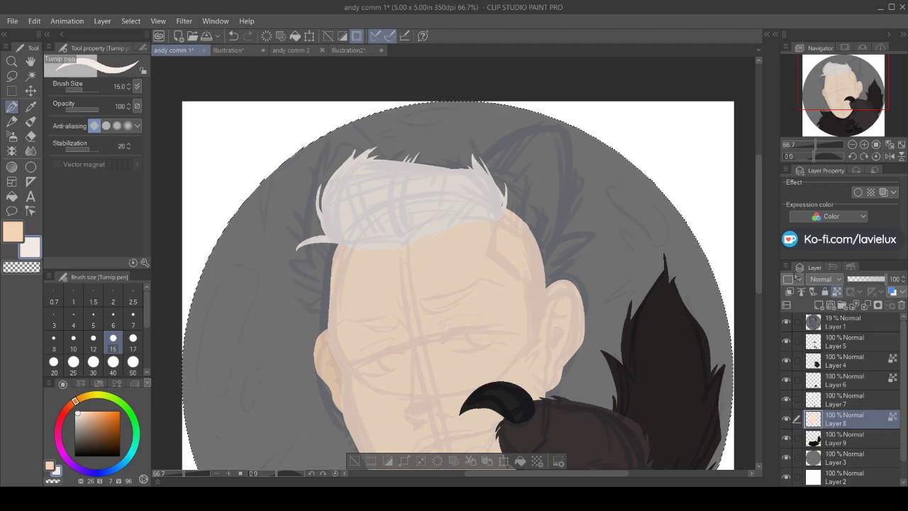
pyautogui.moveTo(759, 263); pyautogui.dragTo(753, 307)
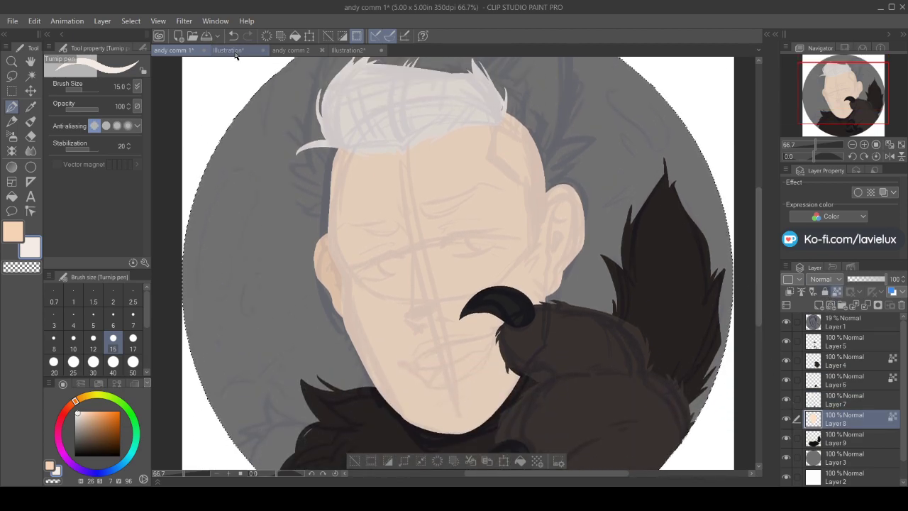
pyautogui.click(234, 50)
pyautogui.click(30, 106)
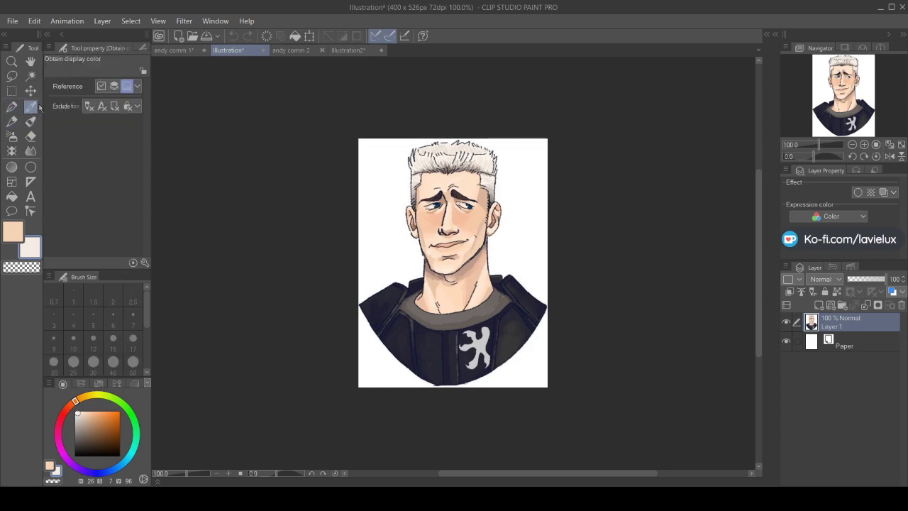
pyautogui.click(494, 196)
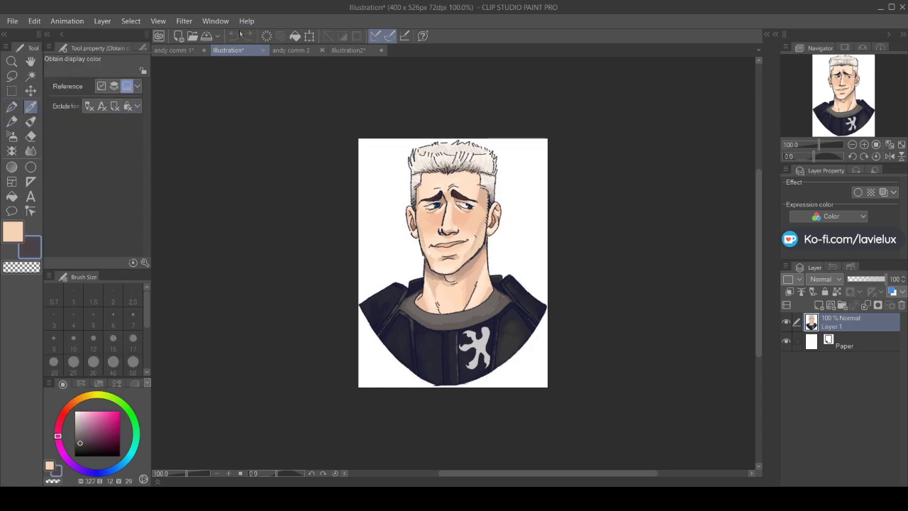
pyautogui.click(498, 195)
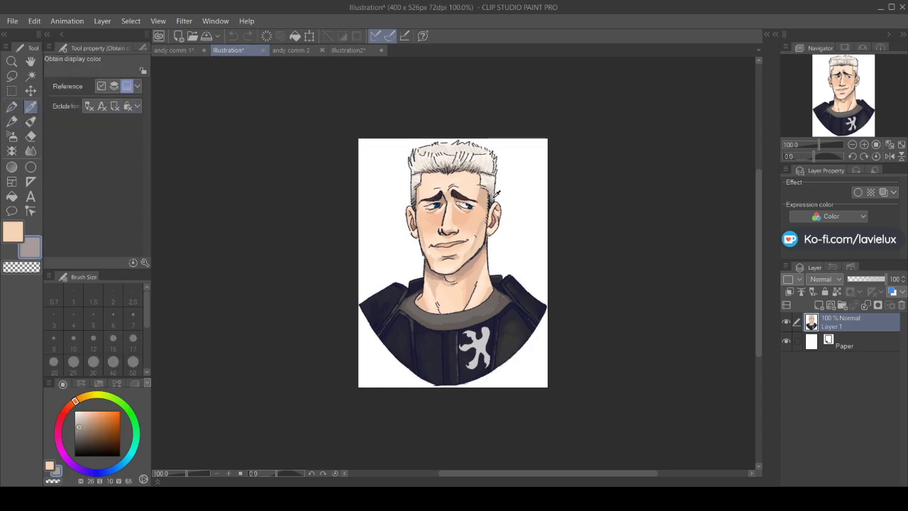
pyautogui.click(170, 51)
pyautogui.press('p')
pyautogui.moveTo(495, 126)
pyautogui.mouseDown()
pyautogui.moveTo(507, 180)
pyautogui.moveTo(496, 163)
pyautogui.moveTo(518, 174)
pyautogui.moveTo(535, 236)
pyautogui.mouseUp()
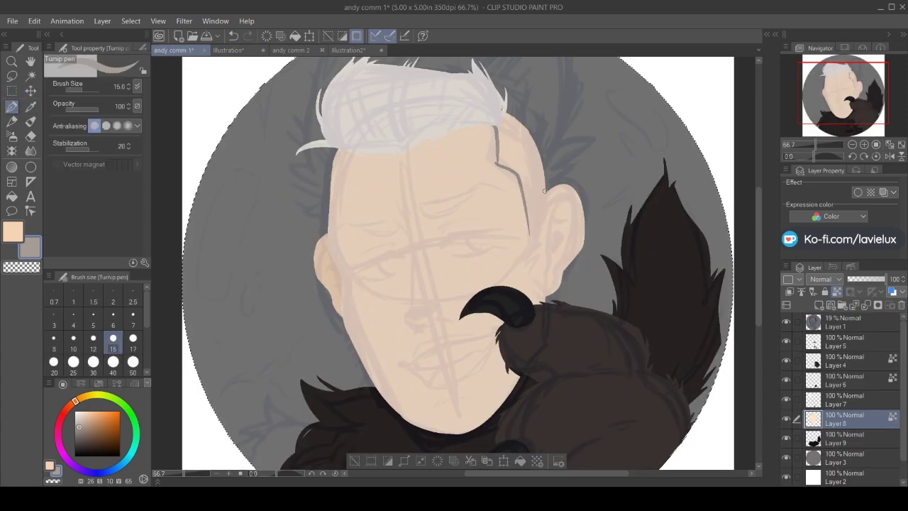
pyautogui.moveTo(543, 191)
pyautogui.mouseDown()
pyautogui.moveTo(537, 233)
pyautogui.moveTo(519, 255)
pyautogui.moveTo(534, 266)
pyautogui.mouseUp()
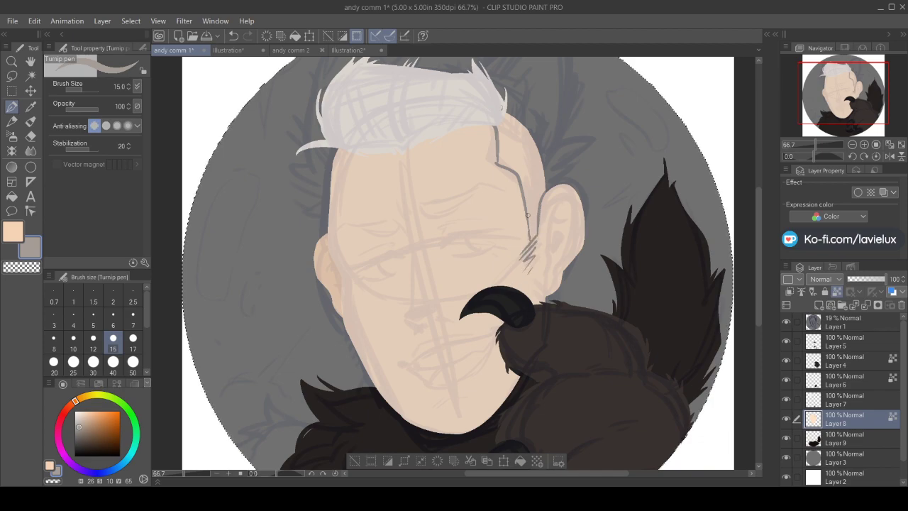
pyautogui.click(12, 196)
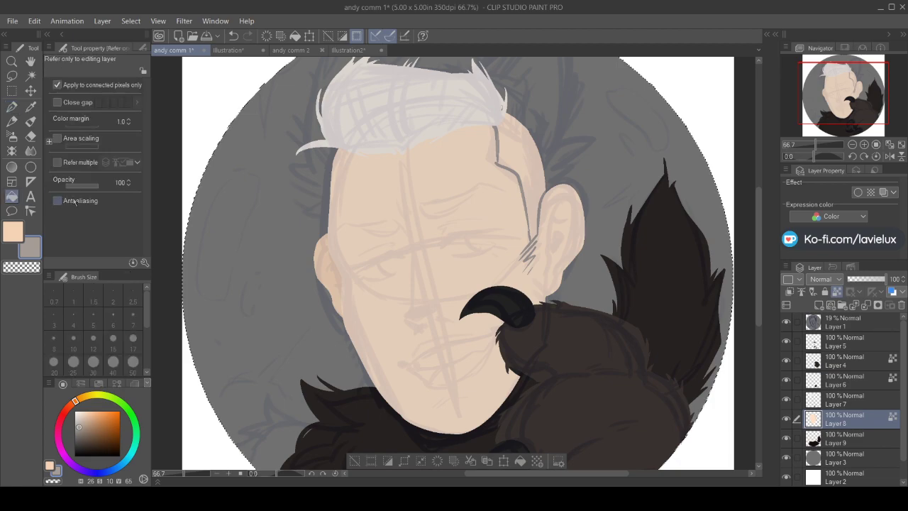
pyautogui.click(517, 156)
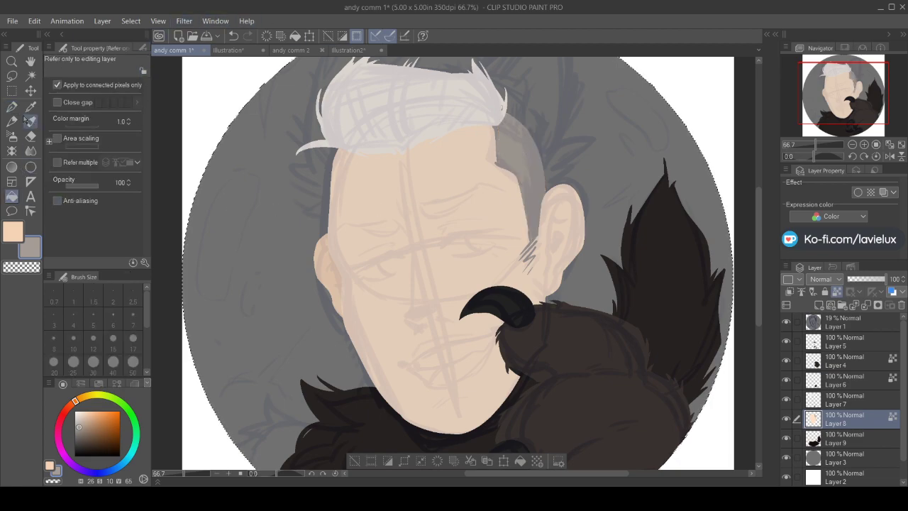
# Hide the sketch, sample the face's skin colour and reshape the near-side hairline into an angular edge with the Turnip pen on Layer 8
pyautogui.click(12, 105)
pyautogui.click(22, 228)
pyautogui.click(30, 106)
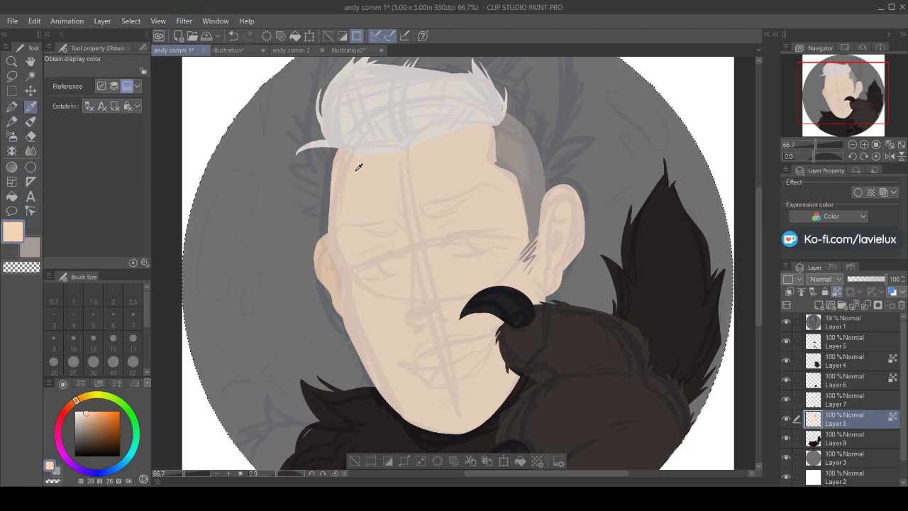
pyautogui.click(787, 322)
pyautogui.click(448, 157)
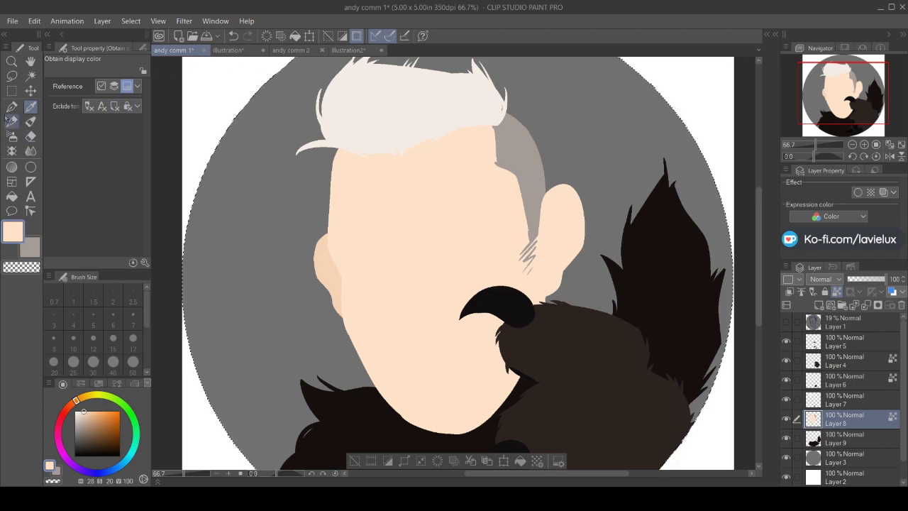
pyautogui.press('p')
pyautogui.moveTo(498, 128)
pyautogui.mouseDown()
pyautogui.moveTo(497, 164)
pyautogui.moveTo(524, 179)
pyautogui.moveTo(521, 206)
pyautogui.moveTo(518, 193)
pyautogui.mouseUp()
pyautogui.press('x')
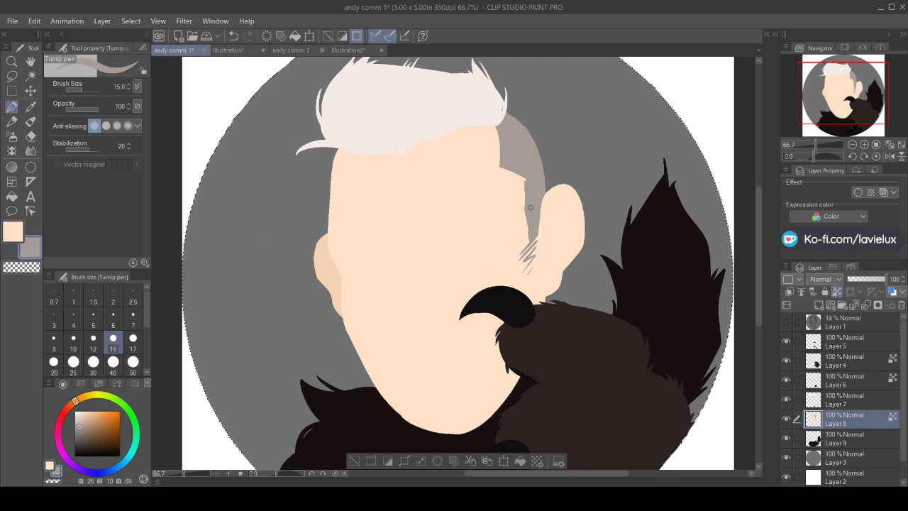
pyautogui.moveTo(523, 189)
pyautogui.mouseDown()
pyautogui.moveTo(531, 240)
pyautogui.moveTo(518, 207)
pyautogui.mouseUp()
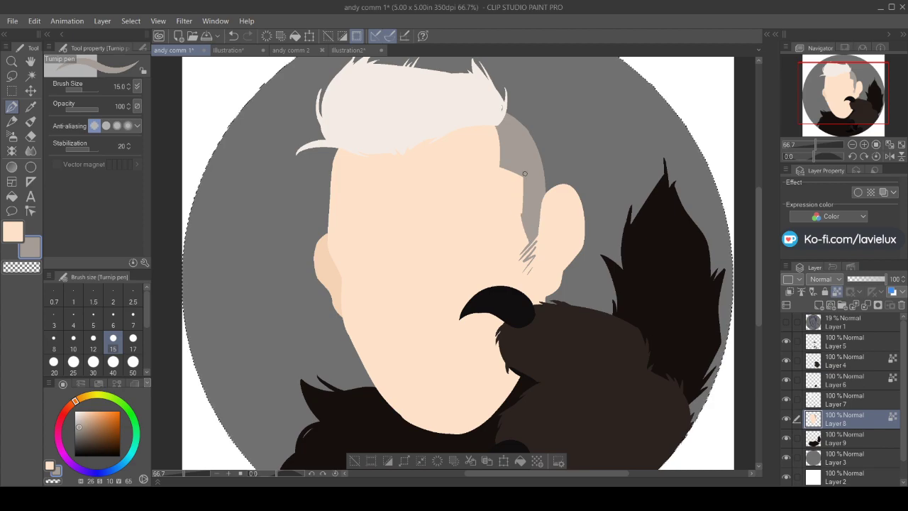
pyautogui.press('x')
pyautogui.moveTo(520, 213); pyautogui.dragTo(519, 216)
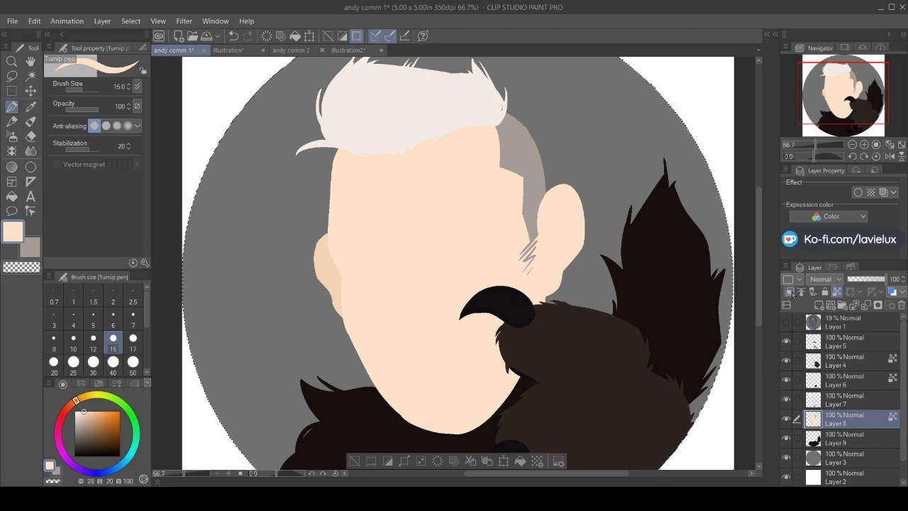
pyautogui.click(787, 325)
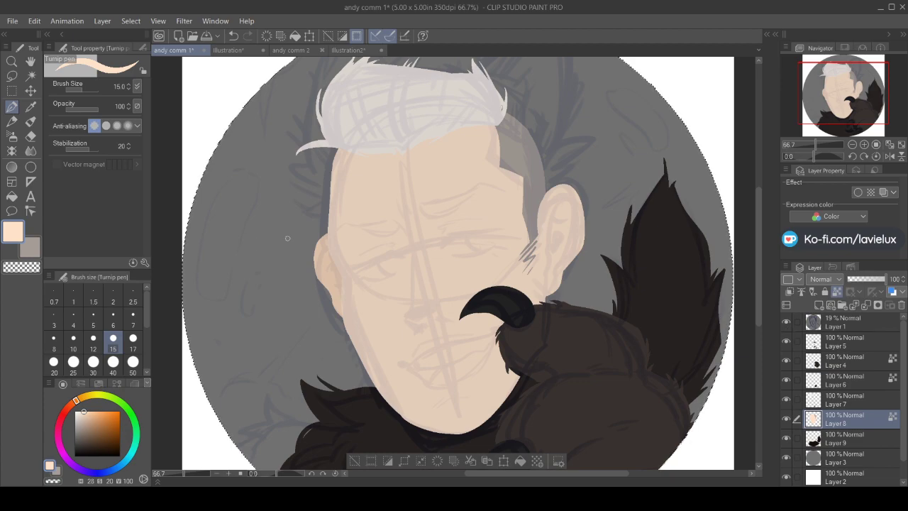
# Paint a narrow grey strip of shaved hair along the far temple on Layer 8, checking it with the sketch hidden
pyautogui.click(32, 250)
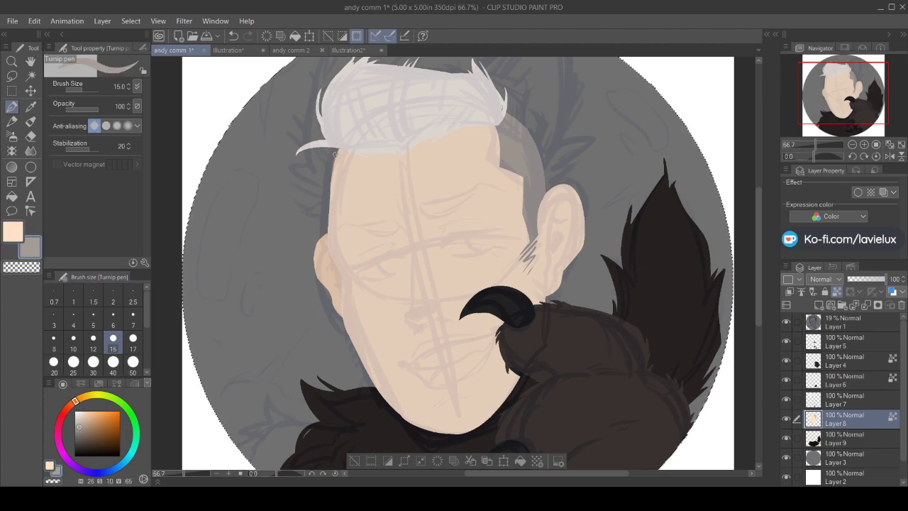
pyautogui.moveTo(338, 162); pyautogui.dragTo(336, 195)
pyautogui.click(786, 321)
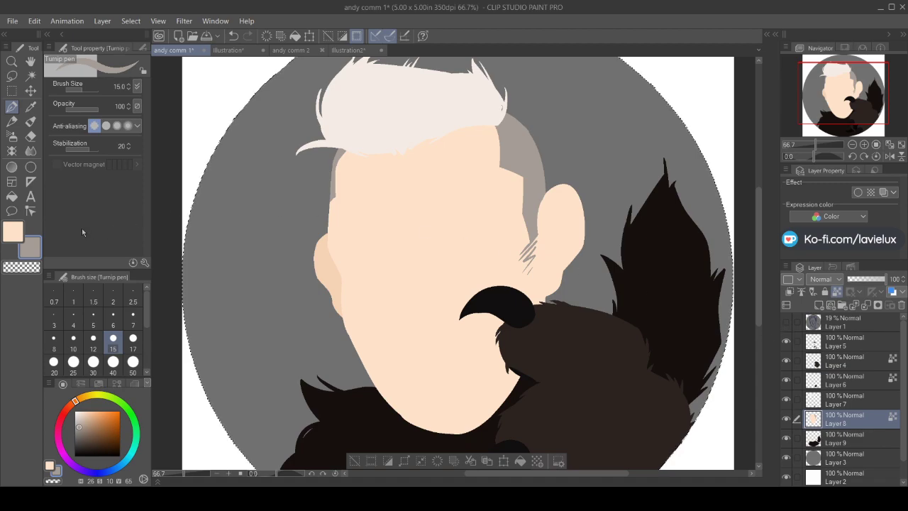
pyautogui.press('x')
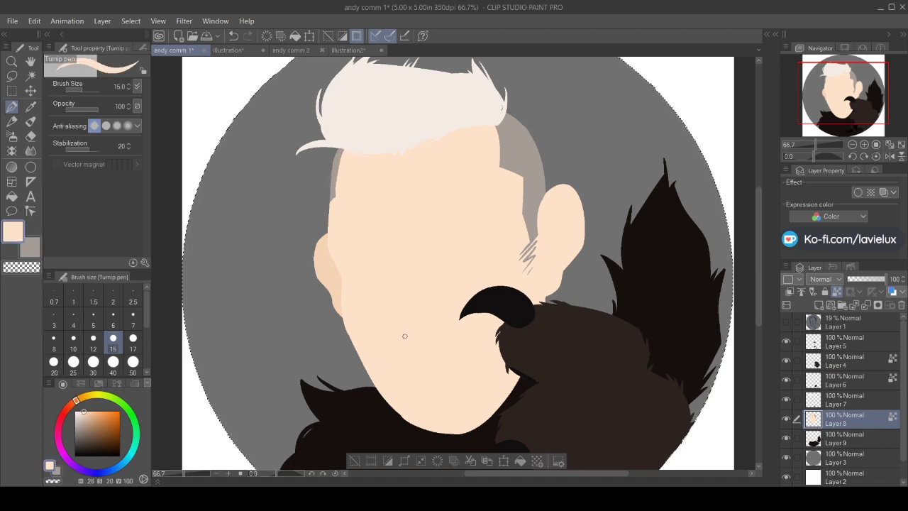
pyautogui.press('x')
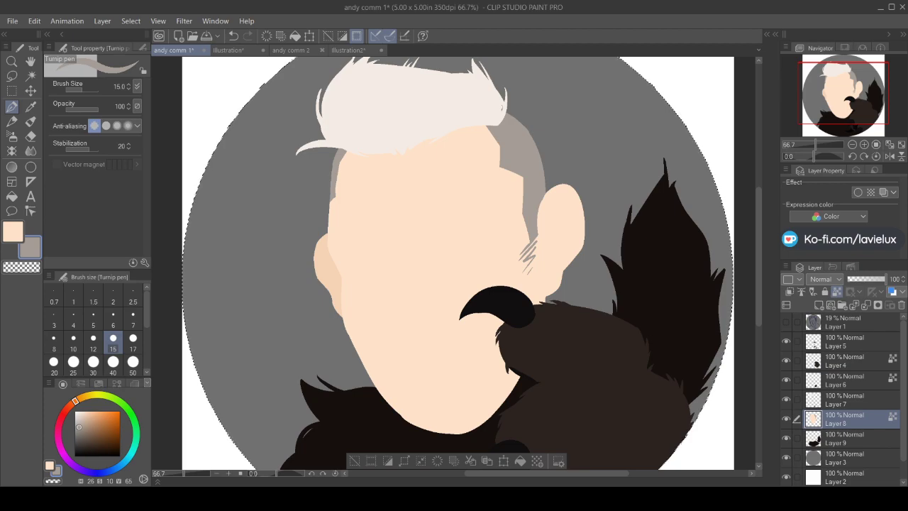
pyautogui.click(786, 323)
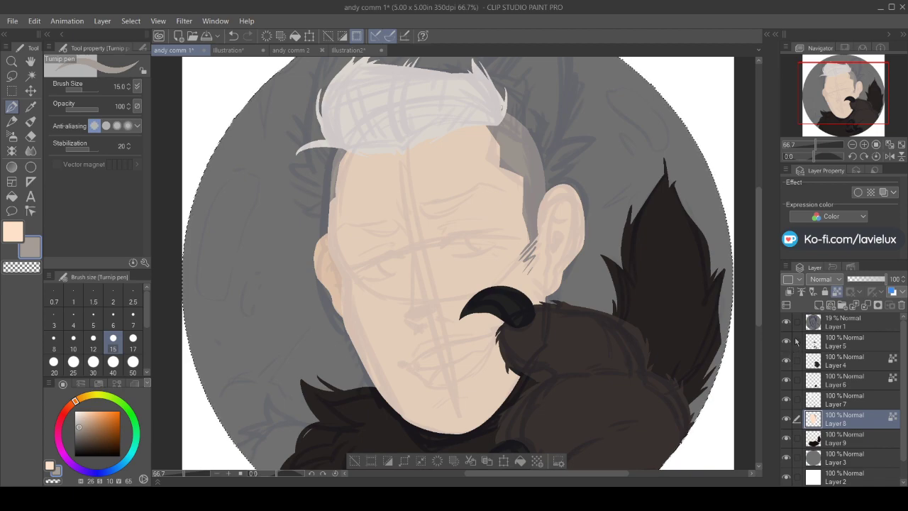
# Add a new layer above Layer 8 and sample the near-black and dark brown fur colours with the sketch hidden
pyautogui.click(819, 305)
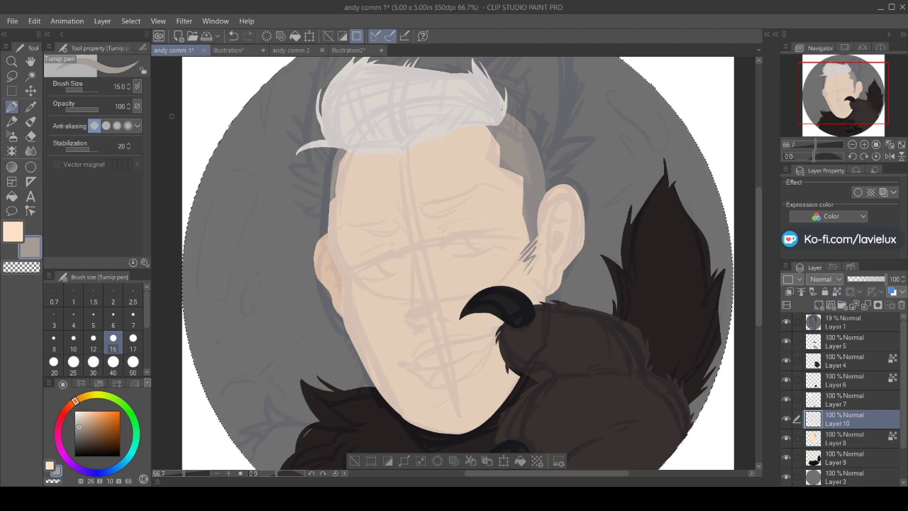
pyautogui.click(30, 106)
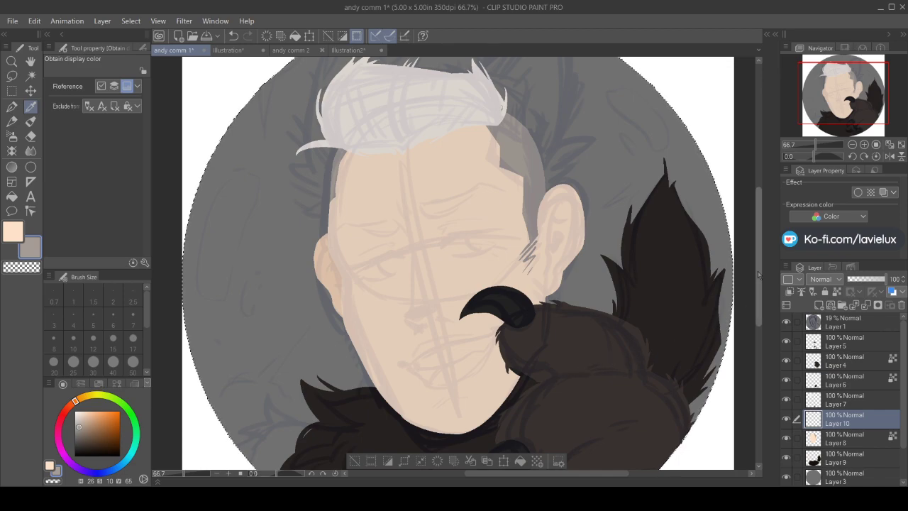
pyautogui.scroll(-3, 758, 275)
pyautogui.click(787, 321)
pyautogui.click(671, 306)
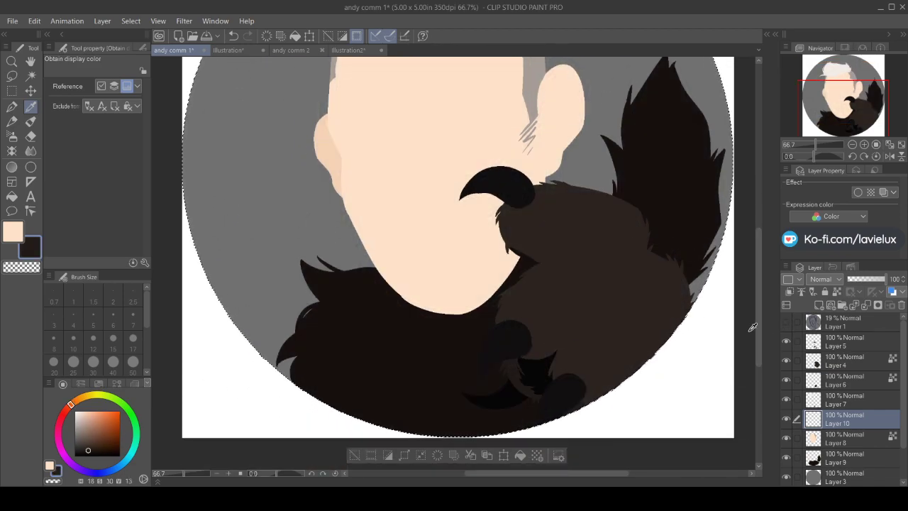
pyautogui.press('x')
pyautogui.click(703, 296)
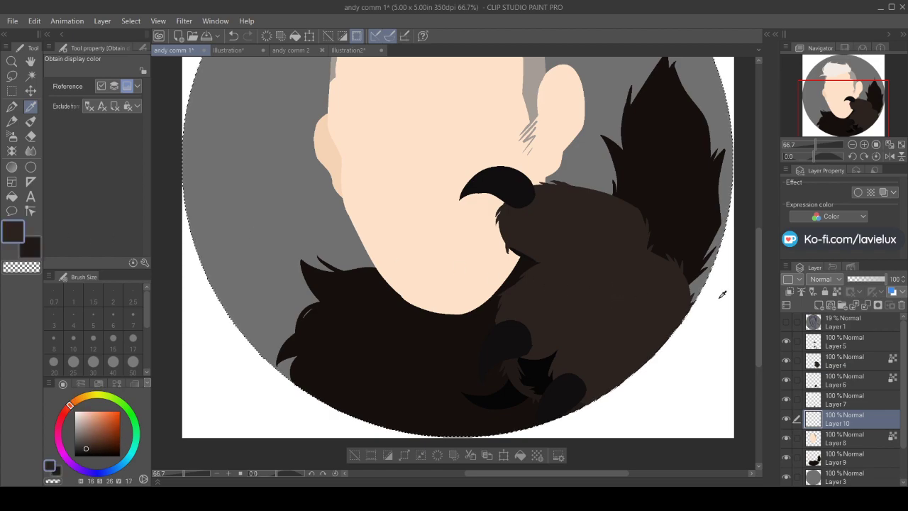
pyautogui.click(787, 321)
pyautogui.scroll(5, 762, 250)
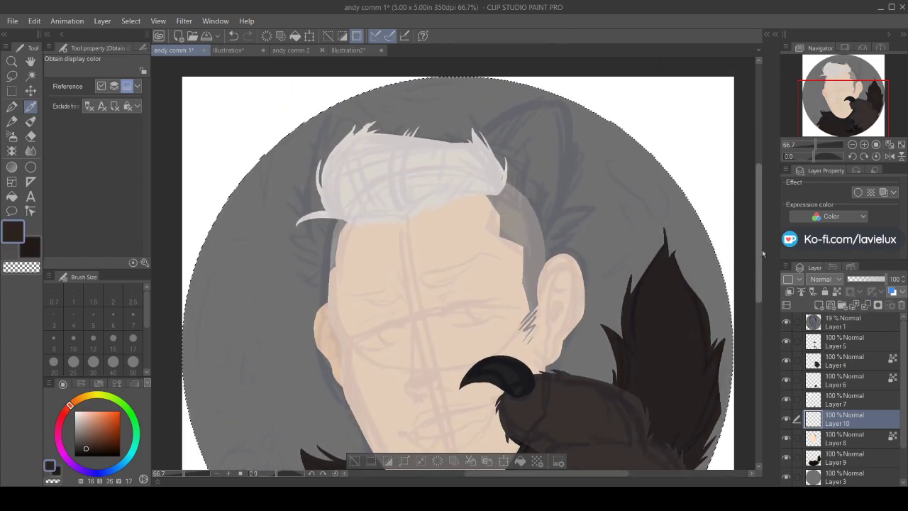
pyautogui.scroll(1, 762, 250)
# Outline the near cat ear with the Turnip pen on Layer 10, fill it dark brown and add fur tufts around its base
pyautogui.click(28, 245)
pyautogui.click(11, 107)
pyautogui.press('x')
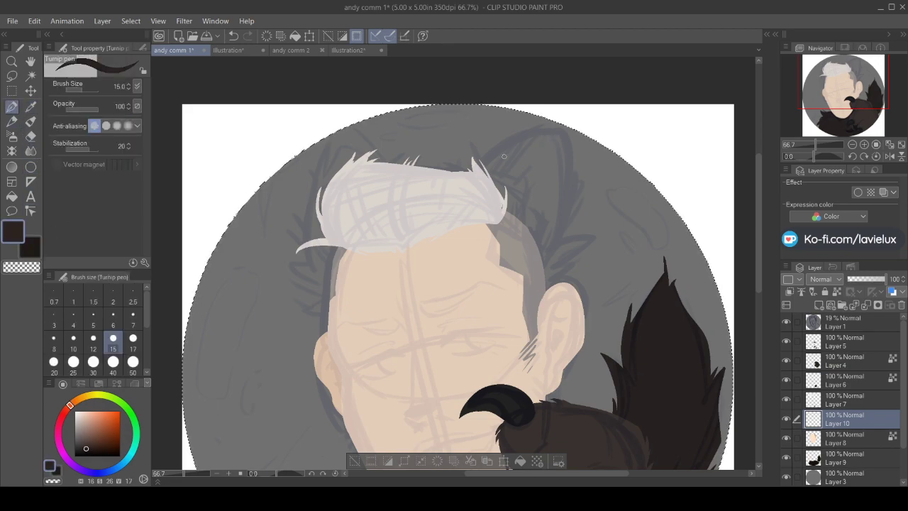
pyautogui.moveTo(479, 165)
pyautogui.mouseDown()
pyautogui.moveTo(537, 134)
pyautogui.moveTo(572, 131)
pyautogui.mouseUp()
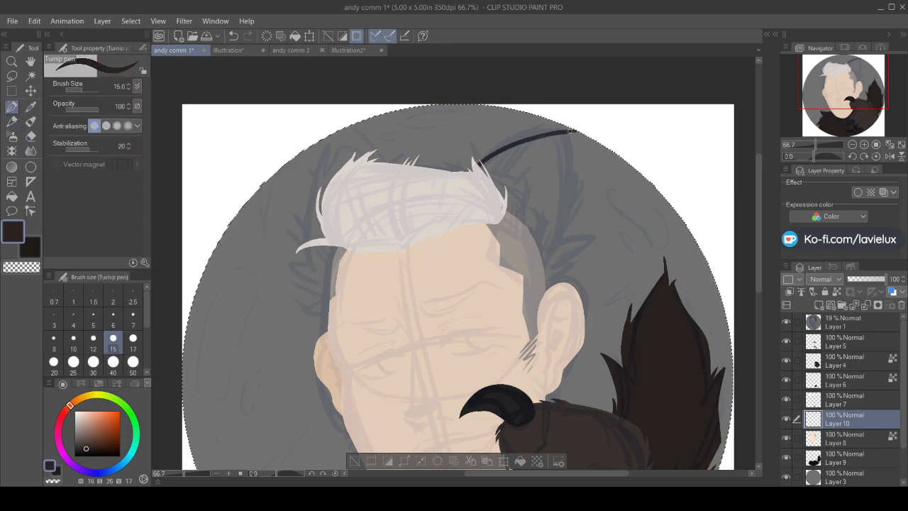
pyautogui.moveTo(566, 241)
pyautogui.mouseDown()
pyautogui.moveTo(541, 275)
pyautogui.moveTo(501, 221)
pyautogui.mouseUp()
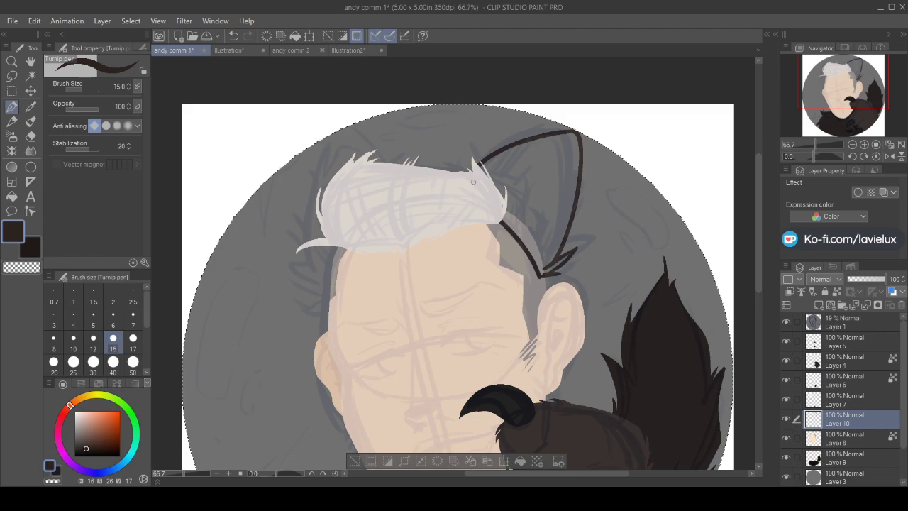
pyautogui.moveTo(472, 173)
pyautogui.mouseDown()
pyautogui.moveTo(463, 128)
pyautogui.moveTo(487, 158)
pyautogui.mouseUp()
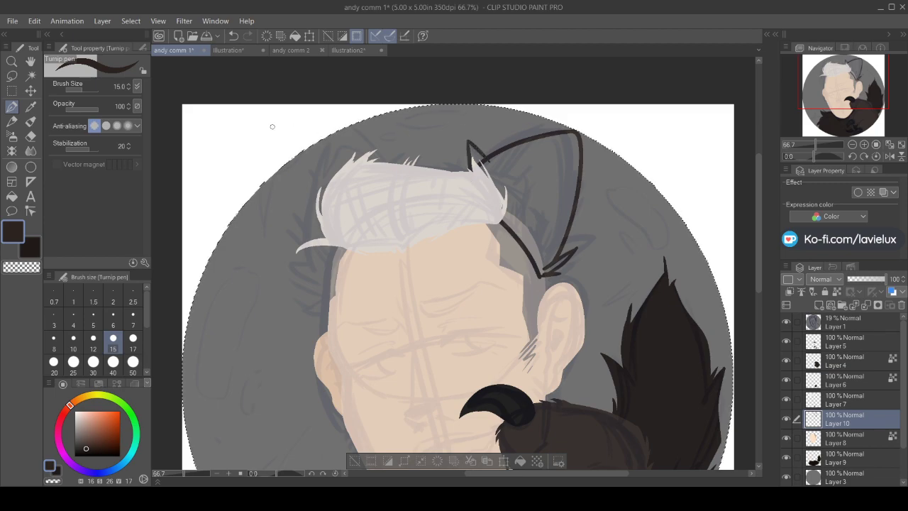
pyautogui.click(12, 198)
pyautogui.click(556, 210)
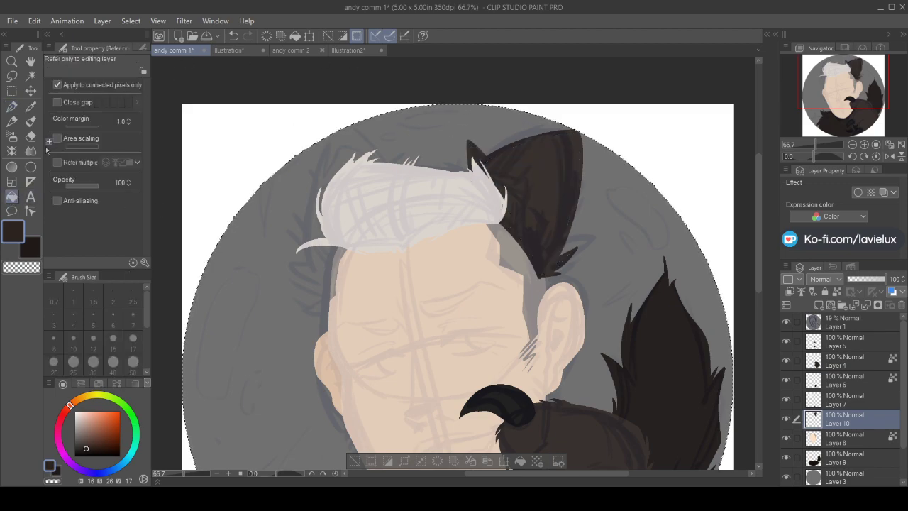
pyautogui.click(11, 108)
pyautogui.moveTo(557, 258); pyautogui.dragTo(576, 232)
pyautogui.moveTo(482, 162); pyautogui.dragTo(488, 153)
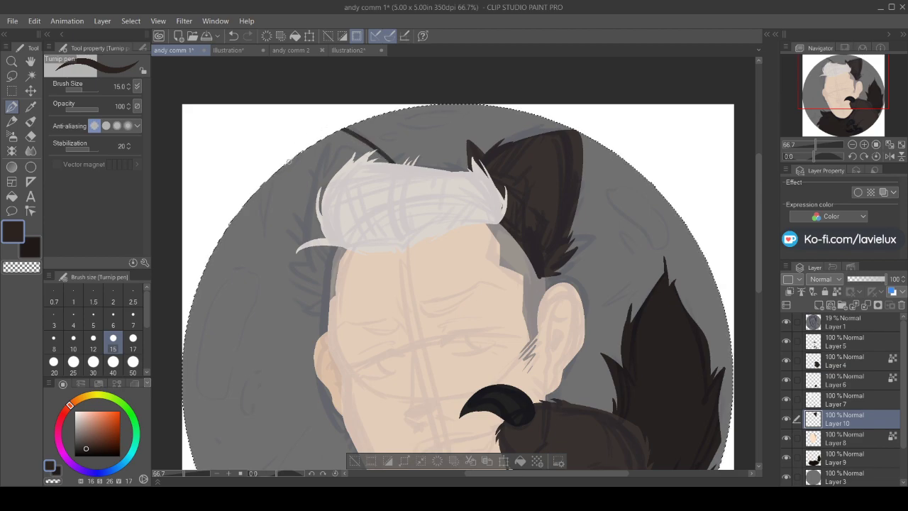
# Outline the far cat ear with its lower fur tufts behind the hair and fill it with dark brown
pyautogui.moveTo(306, 153)
pyautogui.mouseDown()
pyautogui.moveTo(312, 264)
pyautogui.moveTo(315, 258)
pyautogui.moveTo(285, 254)
pyautogui.moveTo(323, 274)
pyautogui.moveTo(299, 285)
pyautogui.moveTo(330, 276)
pyautogui.moveTo(345, 235)
pyautogui.mouseUp()
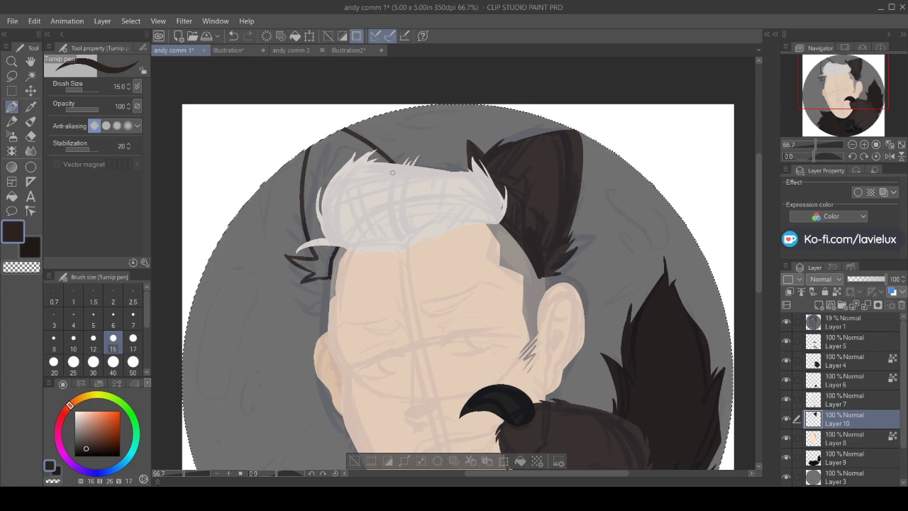
pyautogui.click(11, 197)
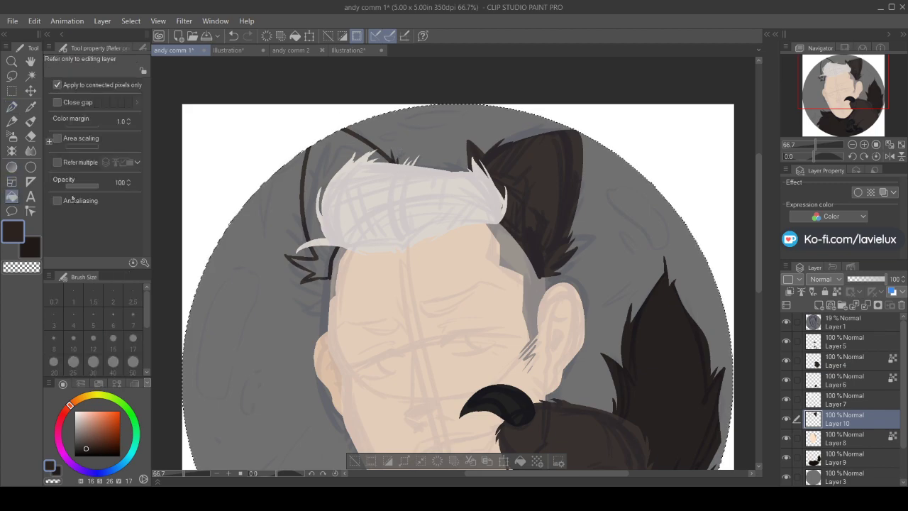
pyautogui.click(321, 268)
pyautogui.click(12, 105)
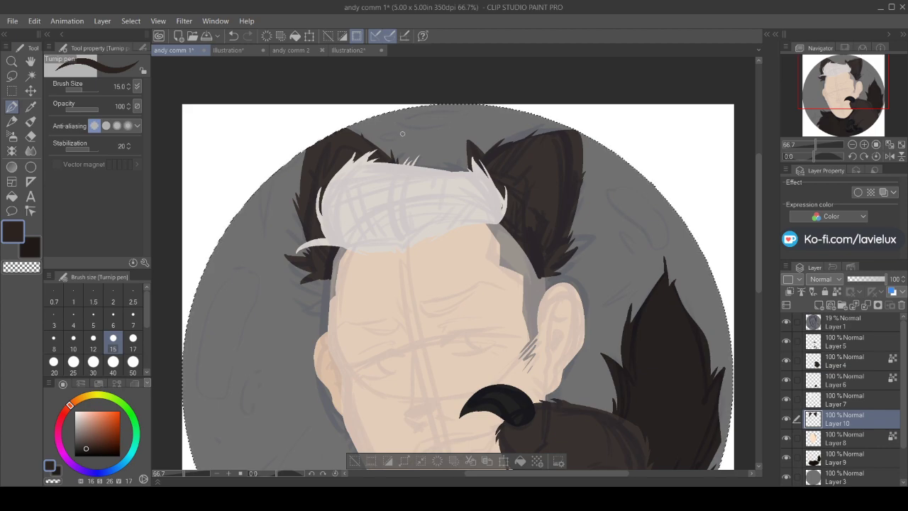
# Add a new layer above Layer 8, then outline and fill a tapered near-black strip from the top hair down beside the near human ear
pyautogui.click(873, 442)
pyautogui.click(819, 304)
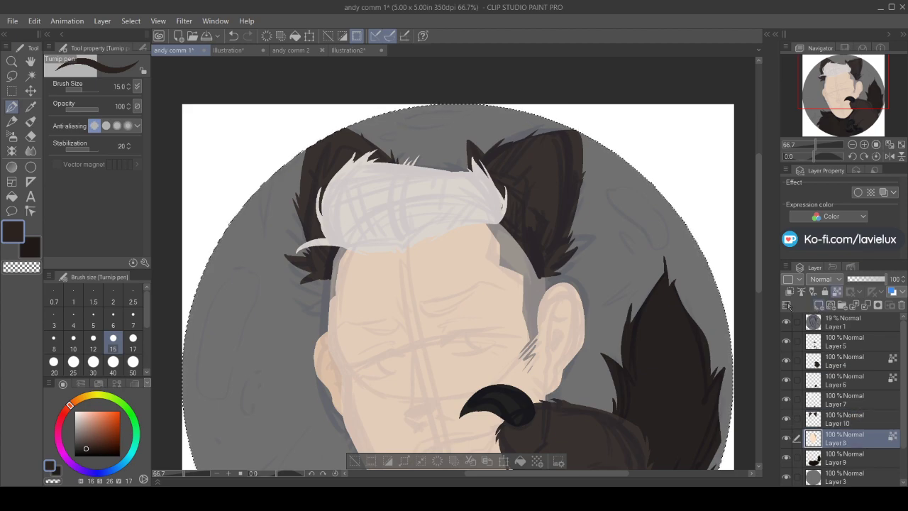
pyautogui.press('x')
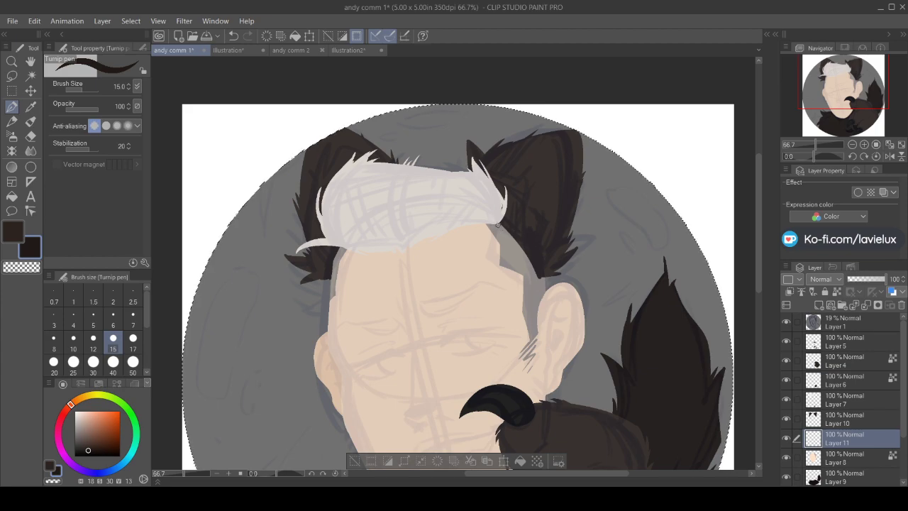
pyautogui.moveTo(500, 222)
pyautogui.mouseDown()
pyautogui.moveTo(522, 267)
pyautogui.moveTo(532, 322)
pyautogui.moveTo(538, 273)
pyautogui.mouseUp()
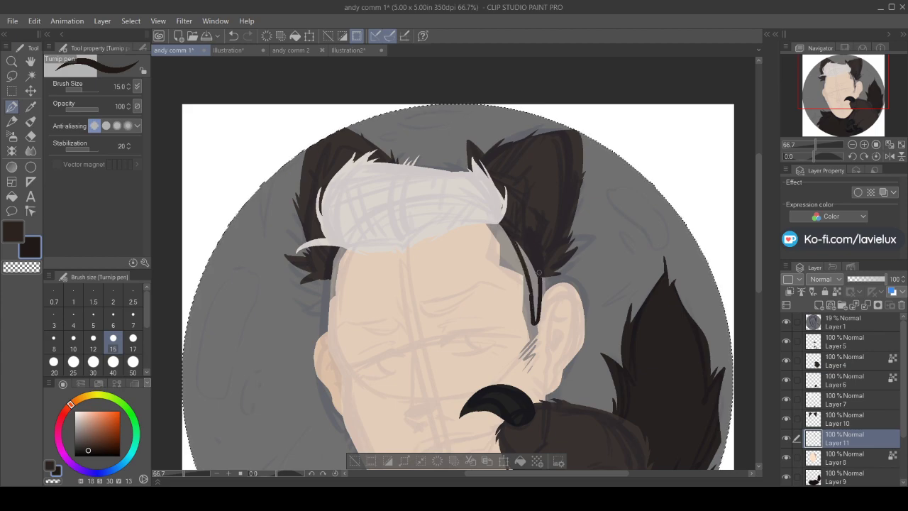
pyautogui.moveTo(525, 242)
pyautogui.mouseDown()
pyautogui.moveTo(531, 270)
pyautogui.moveTo(524, 252)
pyautogui.mouseUp()
pyautogui.click(11, 195)
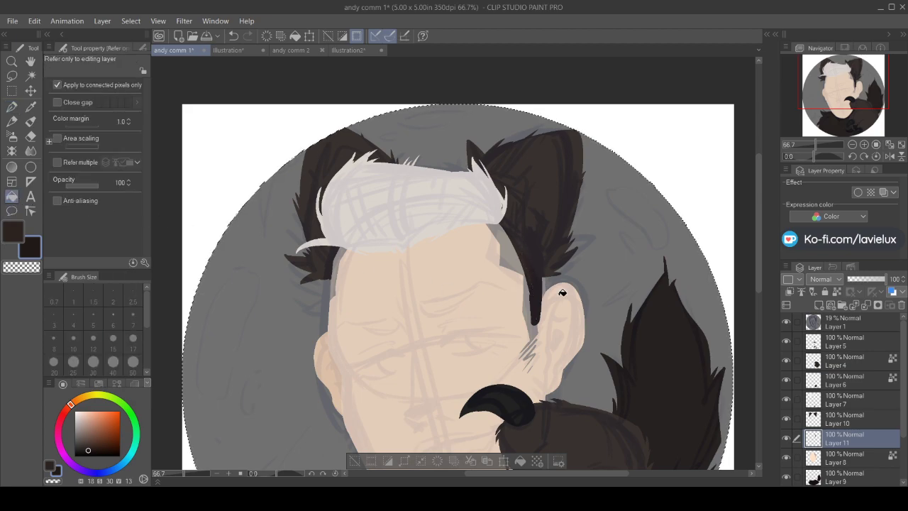
# Hide the sketch and refine the edges and lower tip of the near-black strip with the Turnip pen
pyautogui.click(786, 321)
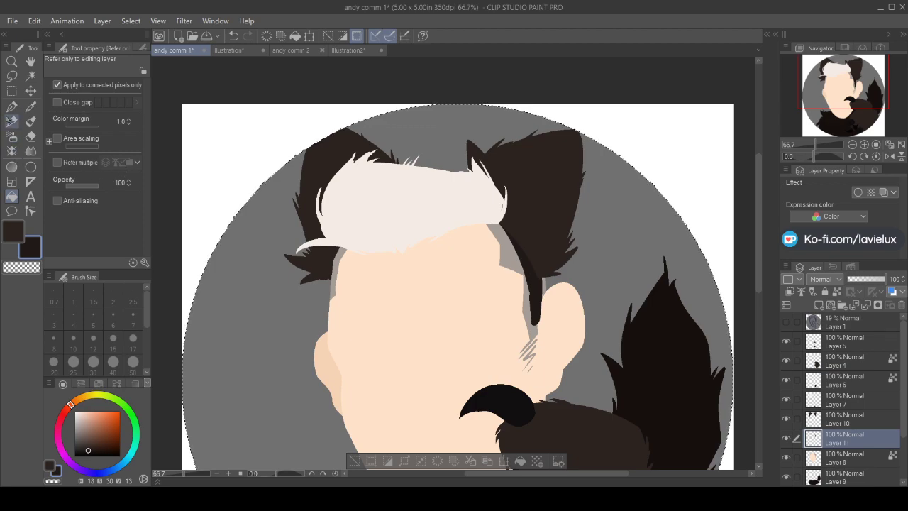
pyautogui.click(11, 107)
pyautogui.moveTo(529, 275); pyautogui.dragTo(531, 321)
pyautogui.moveTo(495, 221)
pyautogui.mouseDown()
pyautogui.moveTo(523, 265)
pyautogui.moveTo(509, 239)
pyautogui.moveTo(531, 321)
pyautogui.mouseUp()
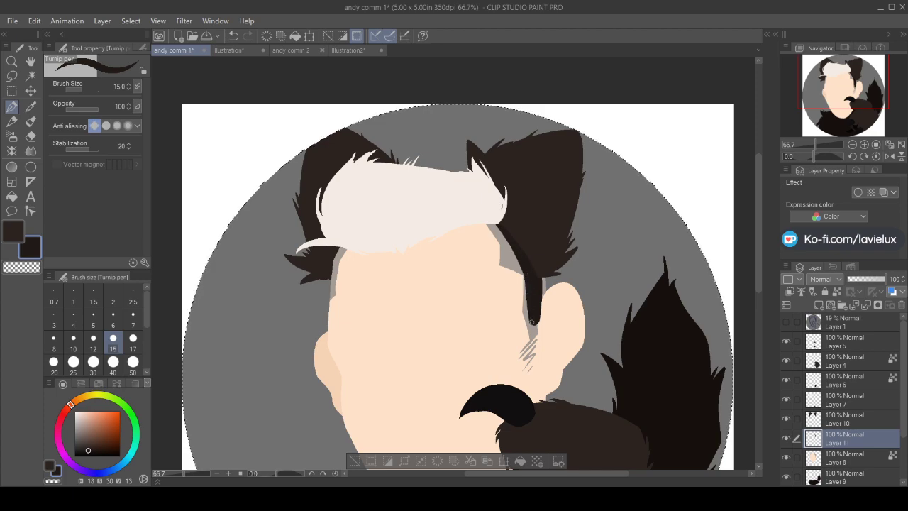
pyautogui.moveTo(539, 282); pyautogui.dragTo(536, 322)
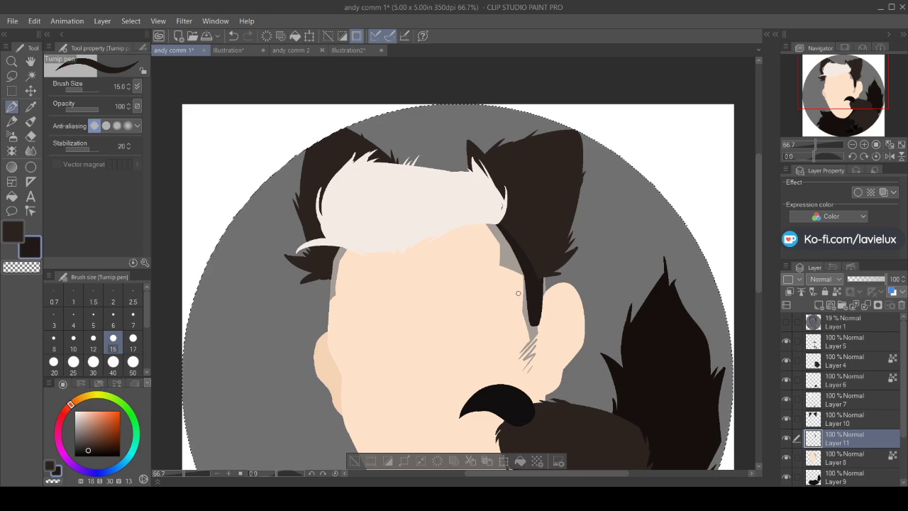
# Add dark brown fur tufts at the bases of both cat ears on Layer 10 with the Turnip pen
pyautogui.keyDown('ctrl'); pyautogui.keyDown('shift'); pyautogui.click(301, 158); pyautogui.keyUp('shift'); pyautogui.keyUp('ctrl')
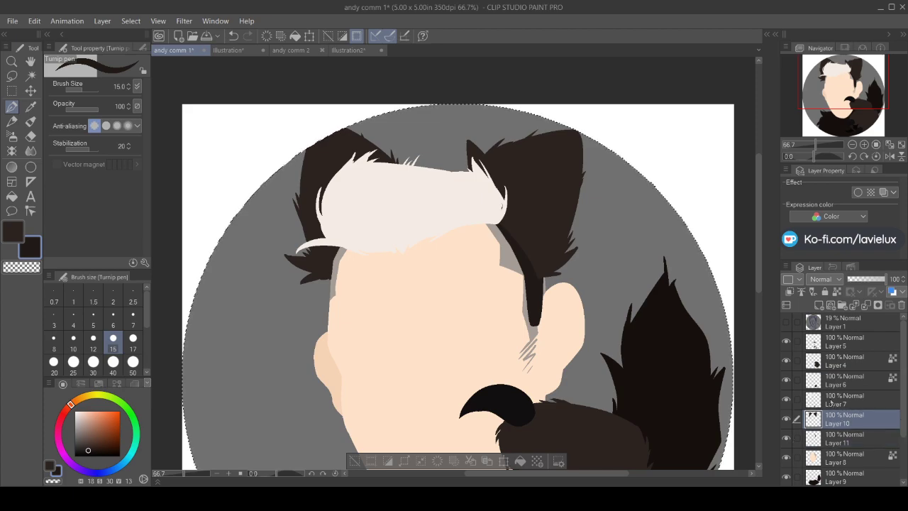
pyautogui.keyDown('alt'); pyautogui.click(301, 158); pyautogui.keyUp('alt')
pyautogui.moveTo(468, 178); pyautogui.dragTo(457, 152)
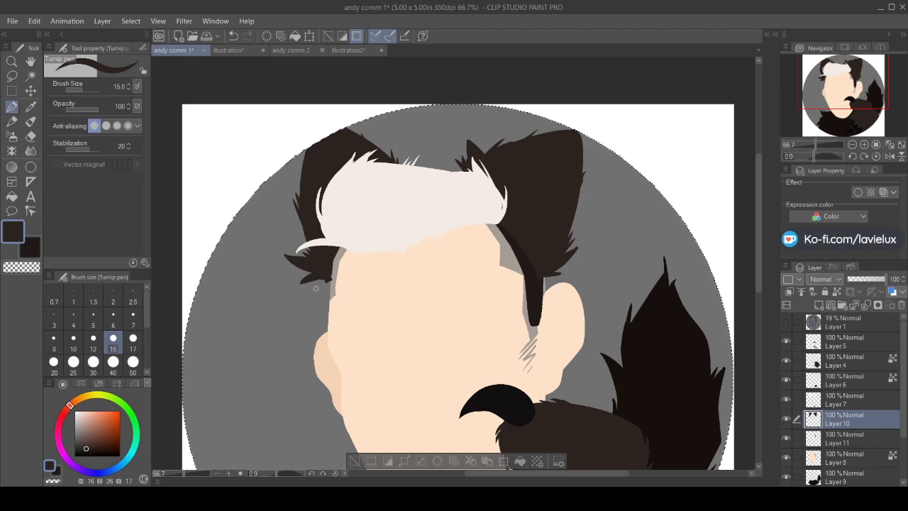
pyautogui.press('c')
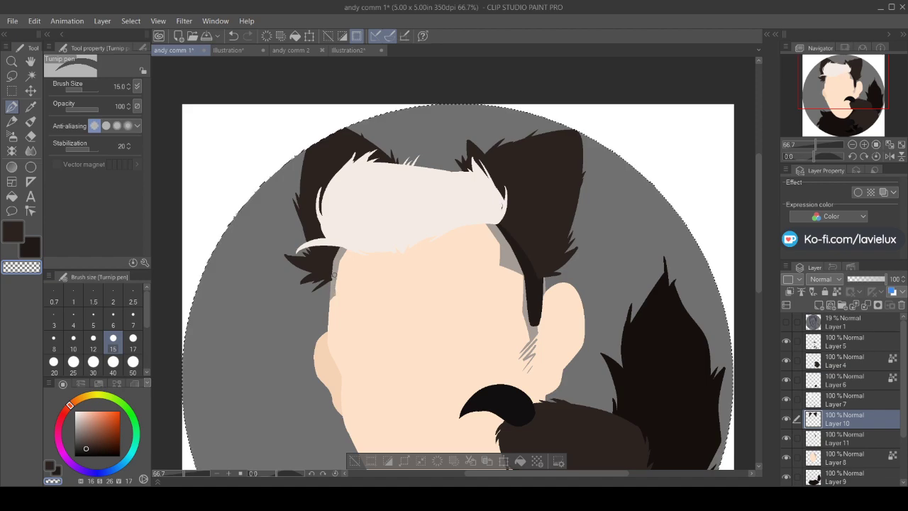
pyautogui.press('c')
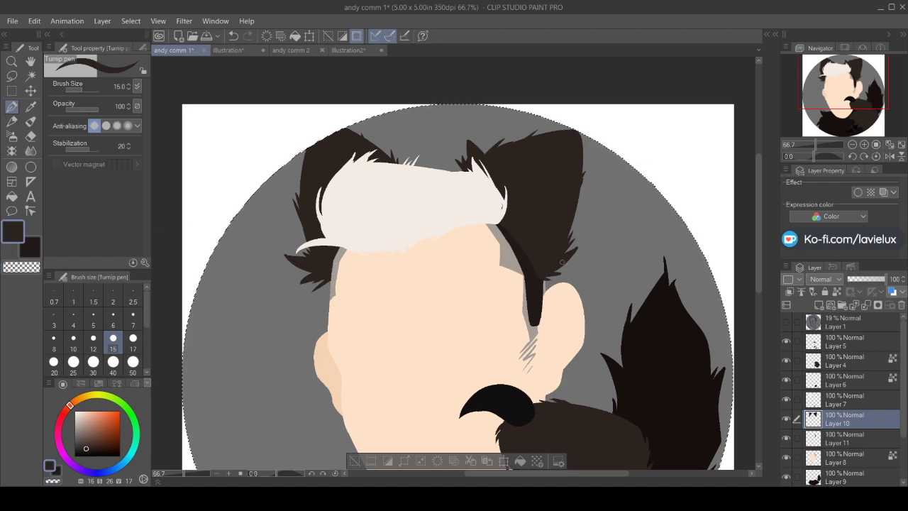
# Outline a spiky fur shoulder behind the collar on Layer 3, following the sketch, in a near-black darker than the collar
pyautogui.moveTo(757, 230); pyautogui.dragTo(516, 486)
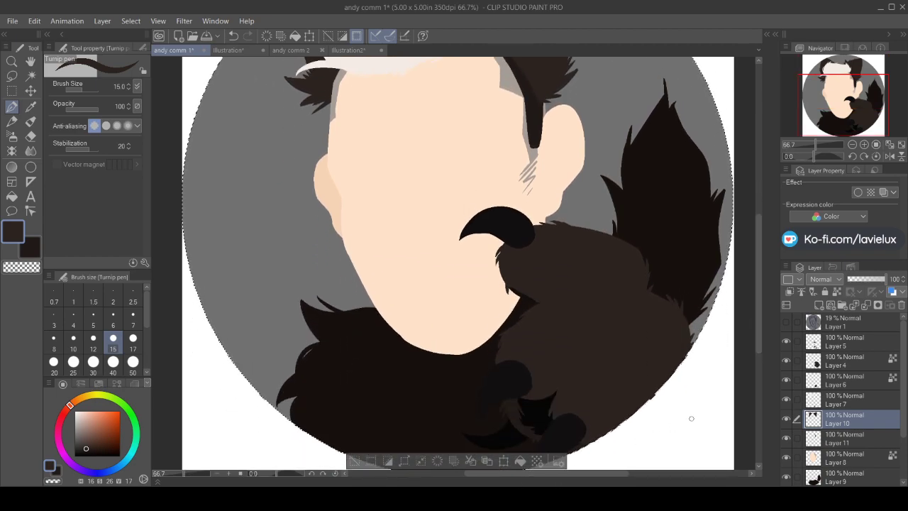
pyautogui.click(786, 322)
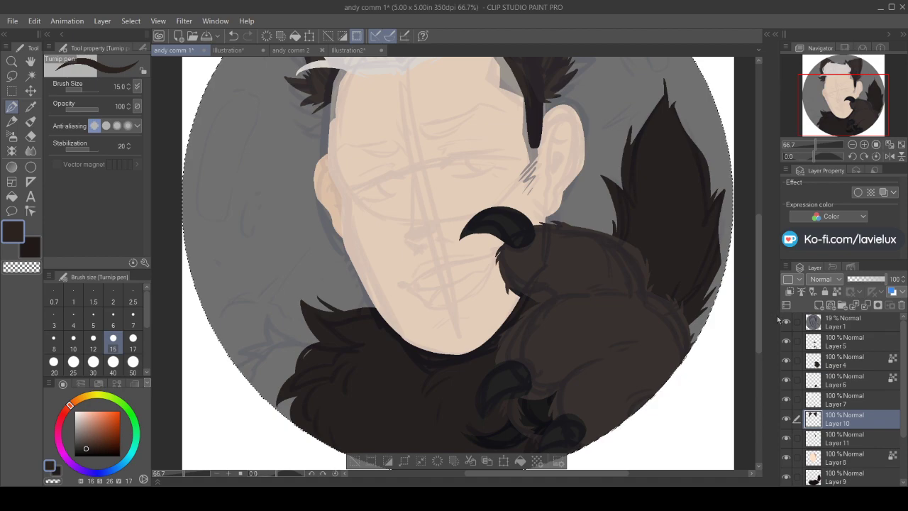
pyautogui.scroll(-3, 894, 435)
pyautogui.click(839, 442)
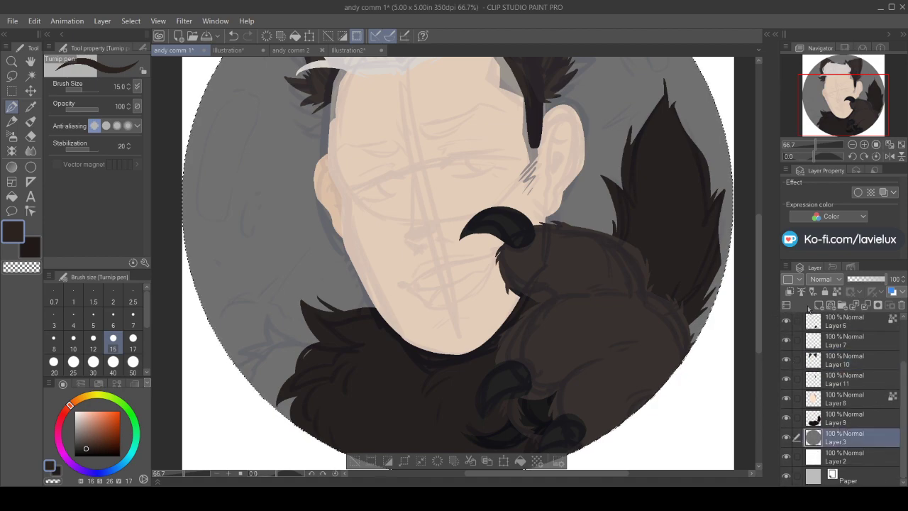
pyautogui.scroll(3, 788, 323)
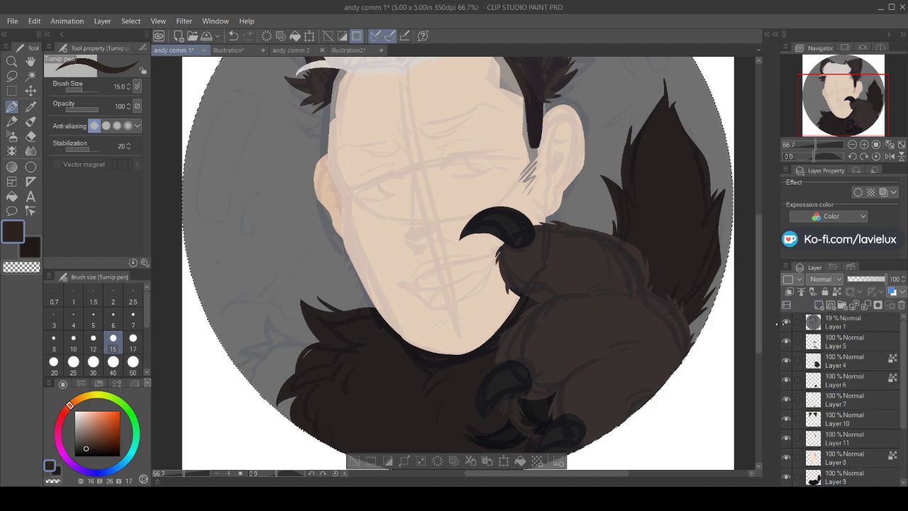
pyautogui.click(787, 323)
pyautogui.click(30, 105)
pyautogui.click(30, 249)
pyautogui.click(30, 249)
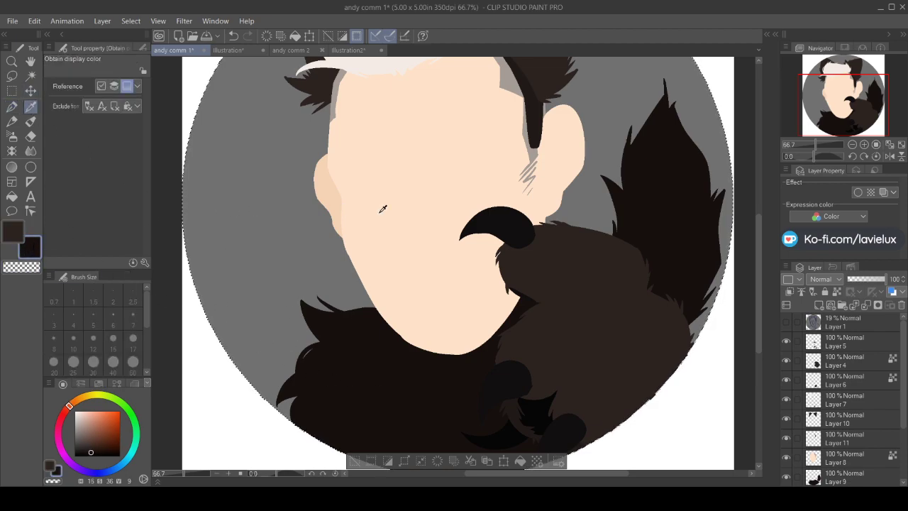
pyautogui.click(607, 183)
pyautogui.click(786, 321)
pyautogui.click(11, 106)
pyautogui.moveTo(315, 335)
pyautogui.mouseDown()
pyautogui.moveTo(266, 316)
pyautogui.moveTo(268, 310)
pyautogui.moveTo(281, 338)
pyautogui.mouseUp()
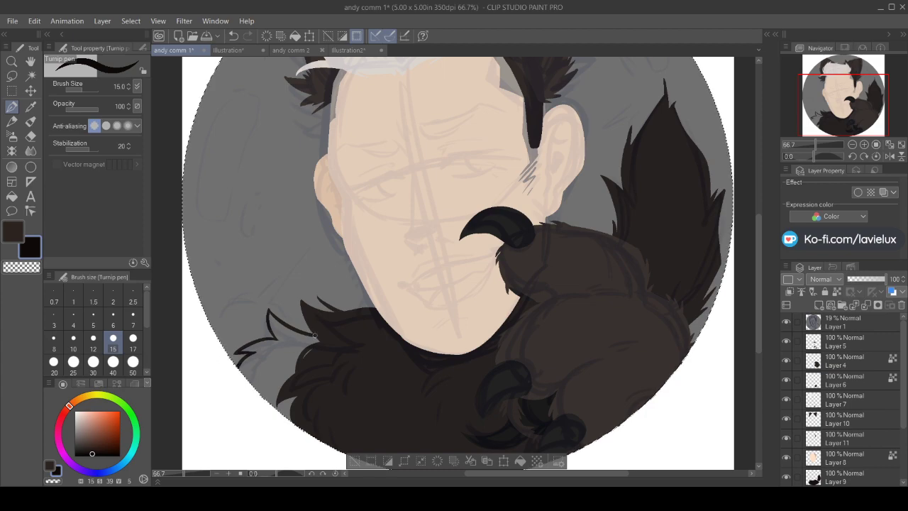
# Fill the outlined shoulder fur behind the collar with the same near-black
pyautogui.click(12, 197)
pyautogui.click(294, 347)
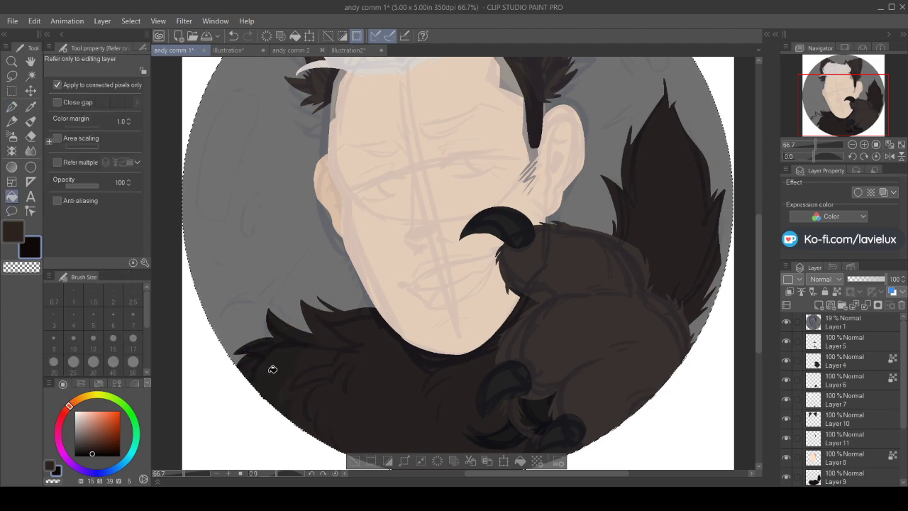
pyautogui.click(11, 106)
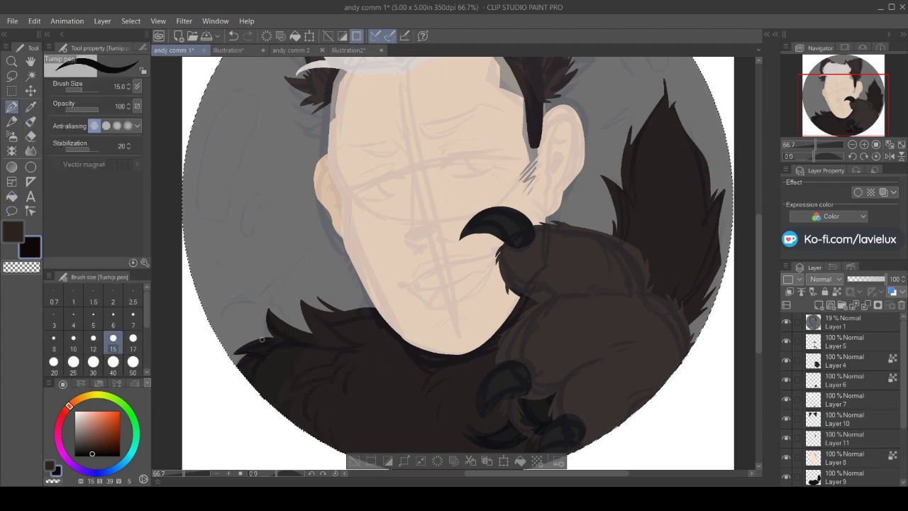
# Hide the sketch and refill the claws on Layer 5 with a darker near-black, keeping the circular selection active
pyautogui.click(786, 322)
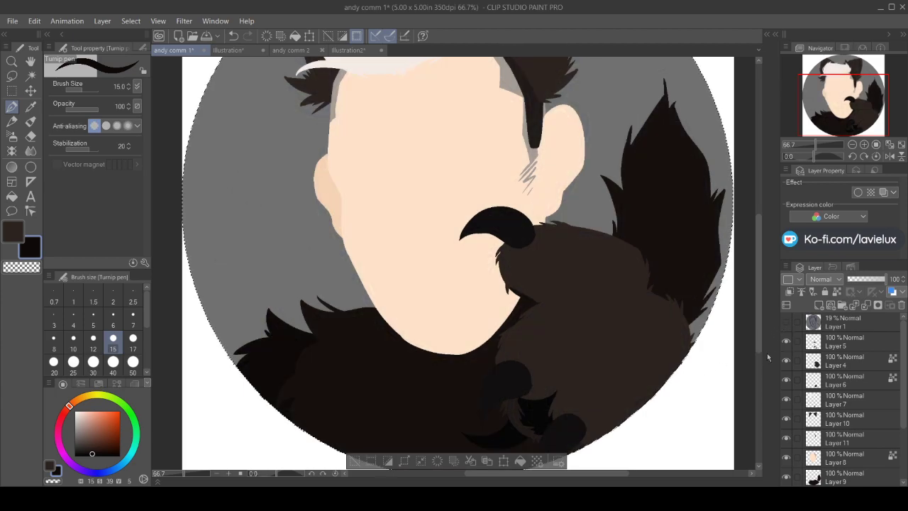
pyautogui.click(31, 106)
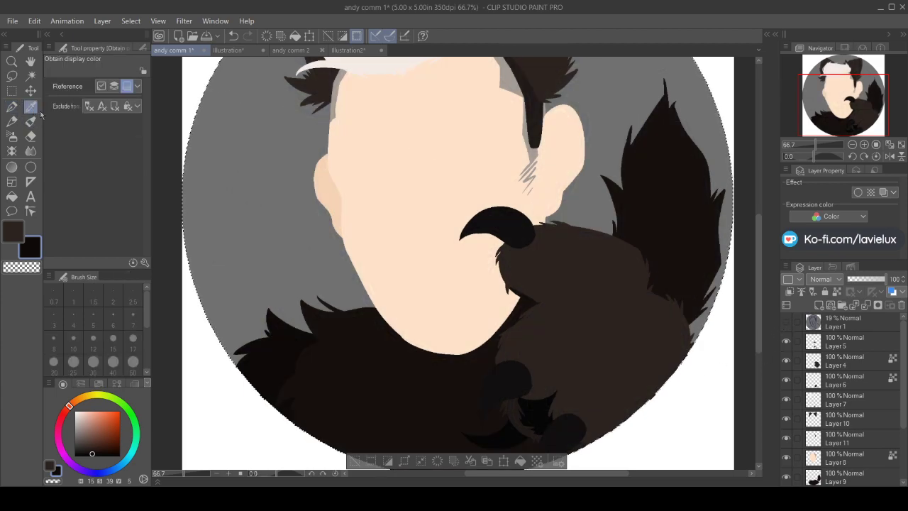
pyautogui.click(516, 382)
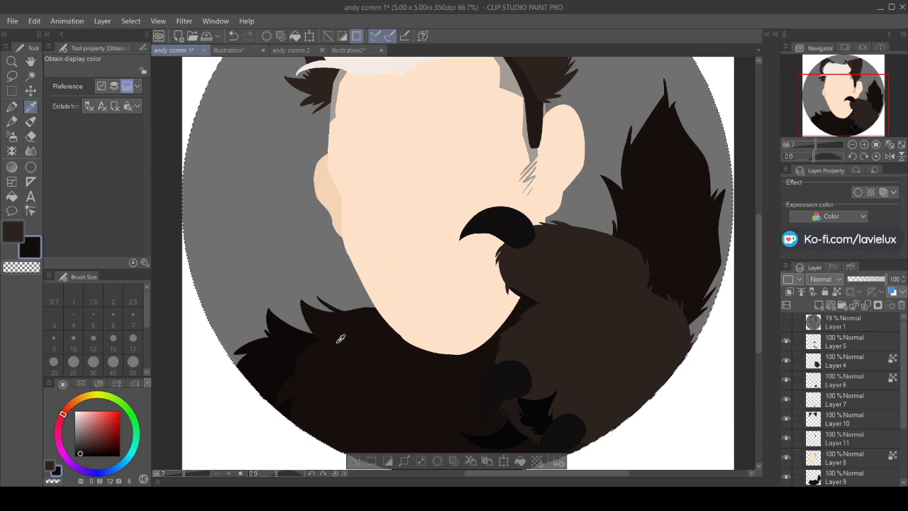
pyautogui.click(306, 432)
pyautogui.click(823, 342)
pyautogui.click(12, 197)
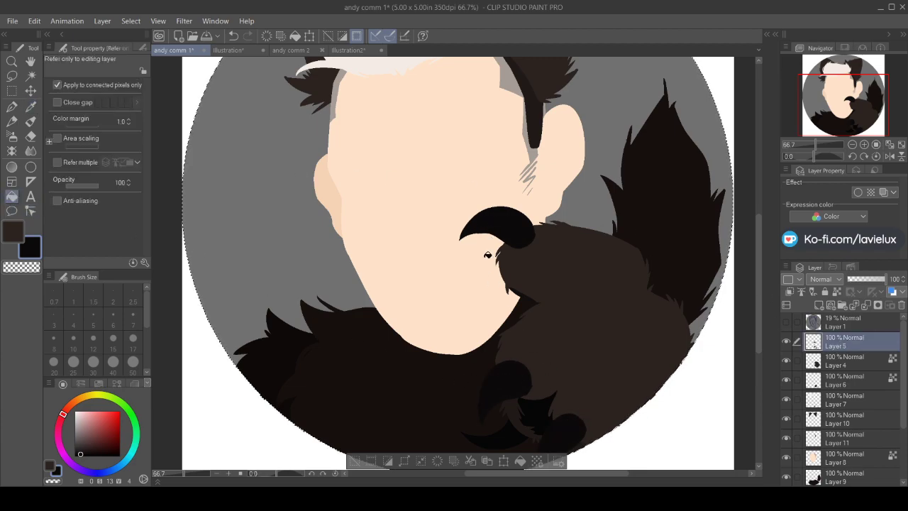
pyautogui.hotkey('ctrl', 'd')
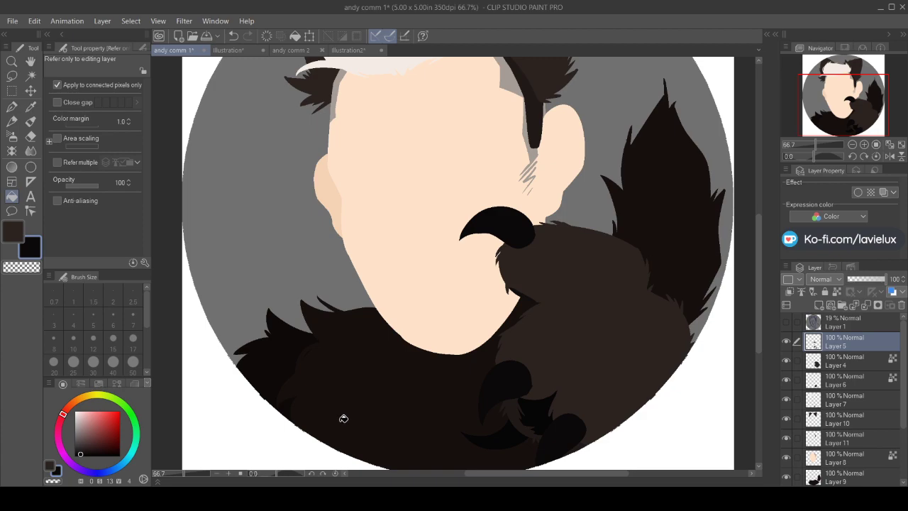
pyautogui.hotkey('ctrl', 'z')
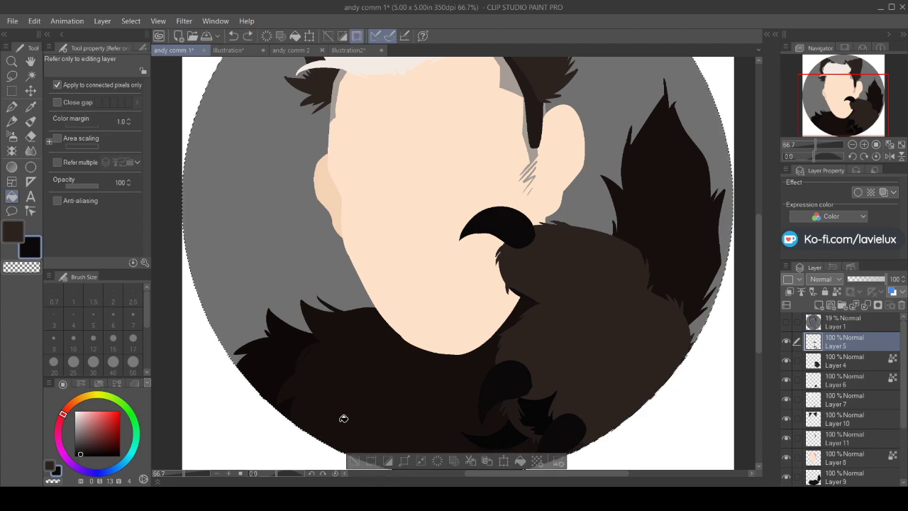
# Draw the inner brow and nose lines on Layer 8 in a tan darkened from the skin colour, checking the reference portrait
pyautogui.moveTo(758, 311)
pyautogui.mouseDown()
pyautogui.moveTo(763, 249)
pyautogui.moveTo(758, 311)
pyautogui.mouseUp()
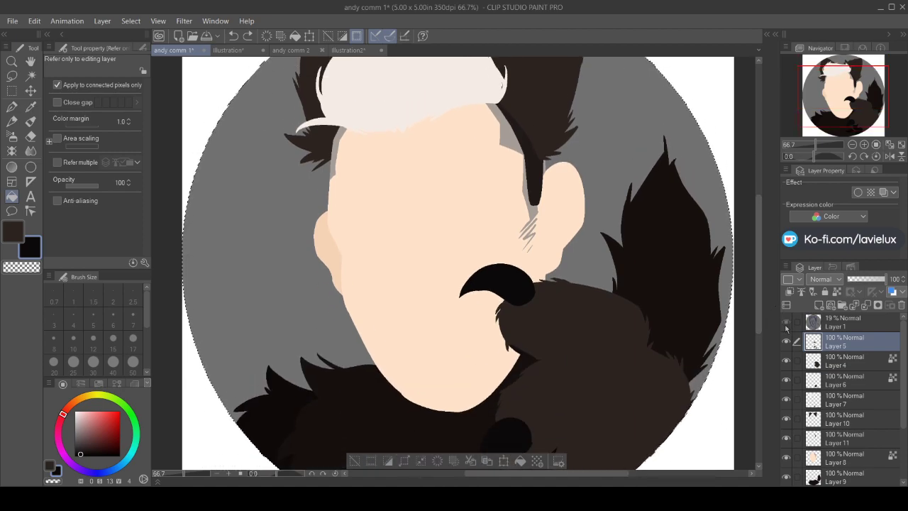
pyautogui.click(786, 322)
pyautogui.keyDown('ctrl'); pyautogui.keyDown('shift'); pyautogui.click(371, 90); pyautogui.keyUp('shift'); pyautogui.keyUp('ctrl')
pyautogui.press('i')
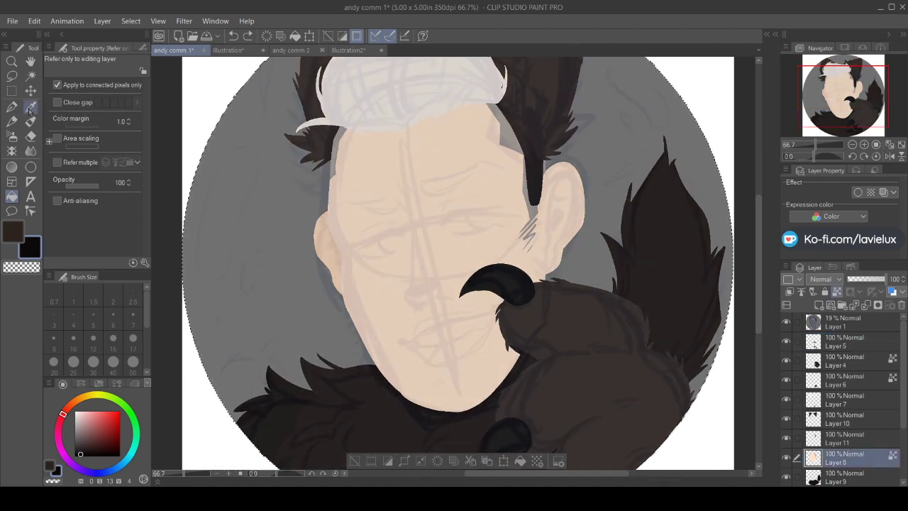
pyautogui.click(786, 322)
pyautogui.click(376, 233)
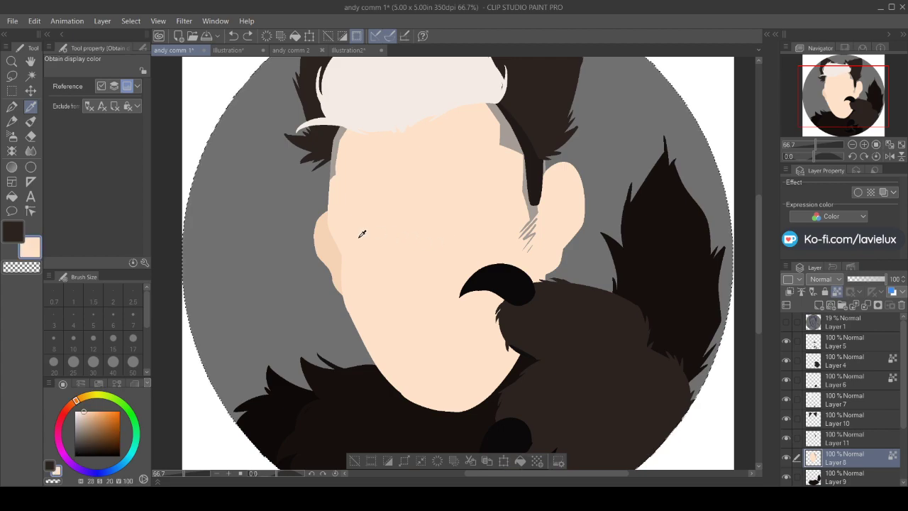
pyautogui.click(92, 418)
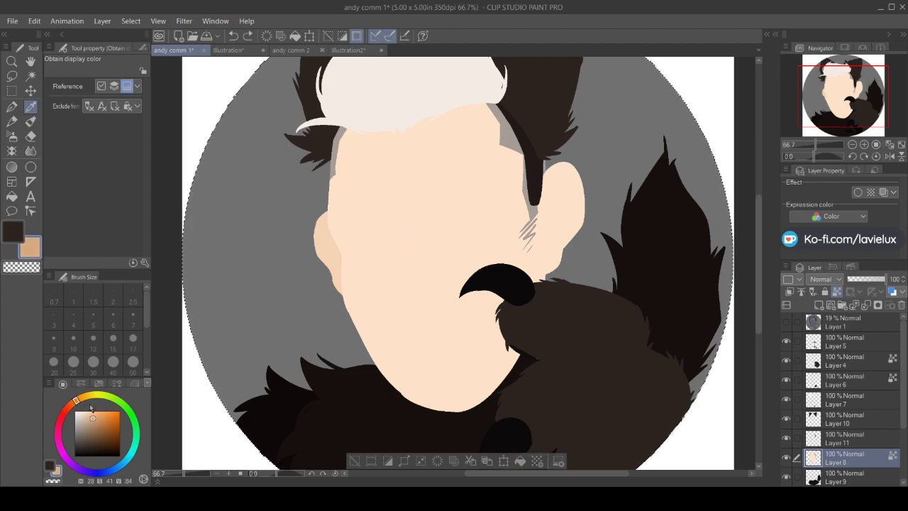
pyautogui.click(11, 106)
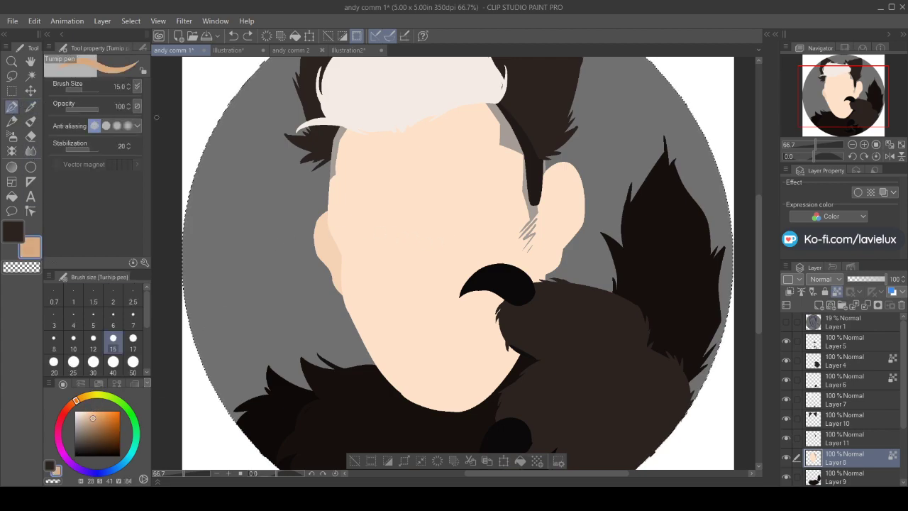
pyautogui.click(786, 322)
pyautogui.moveTo(387, 191)
pyautogui.mouseDown()
pyautogui.moveTo(412, 233)
pyautogui.moveTo(408, 287)
pyautogui.mouseUp()
pyautogui.click(228, 50)
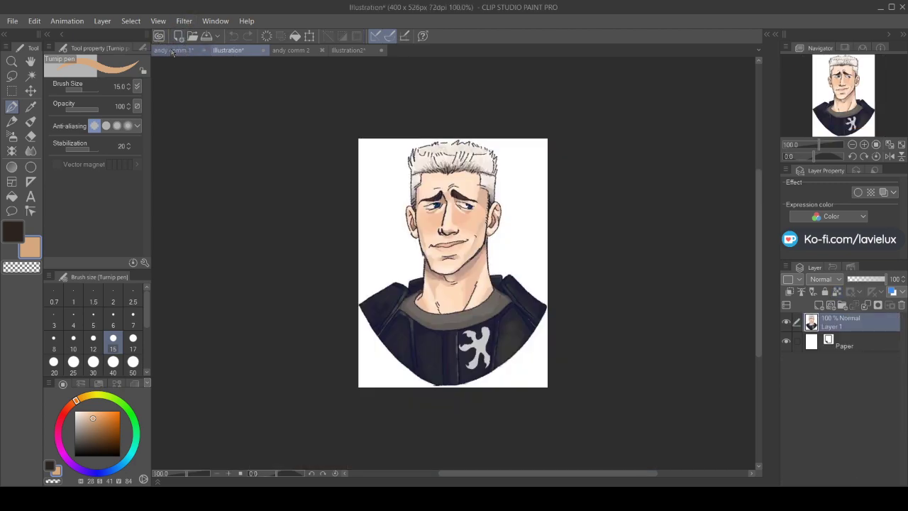
pyautogui.click(175, 51)
pyautogui.moveTo(409, 281)
pyautogui.mouseDown()
pyautogui.moveTo(410, 306)
pyautogui.moveTo(428, 311)
pyautogui.mouseUp()
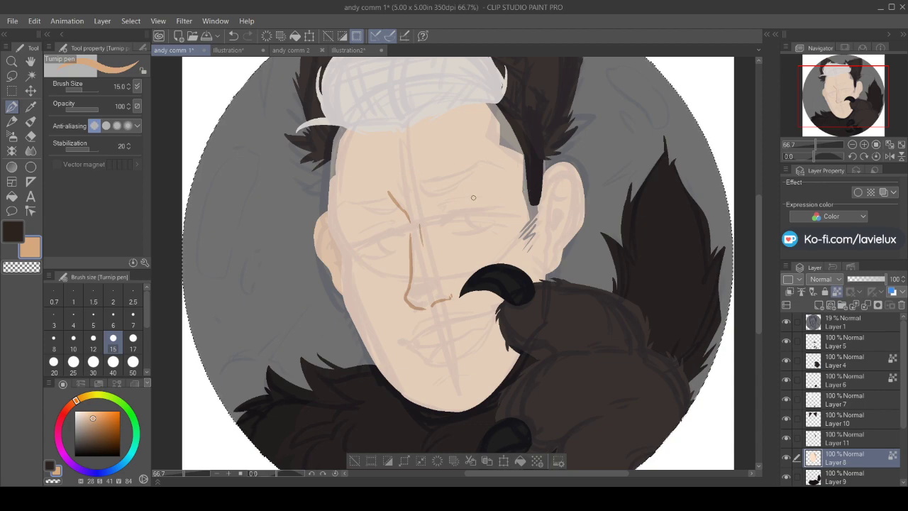
# Draw the crease lines above both eyes and the inner folds of the near human ear in tan
pyautogui.moveTo(479, 198); pyautogui.dragTo(376, 225)
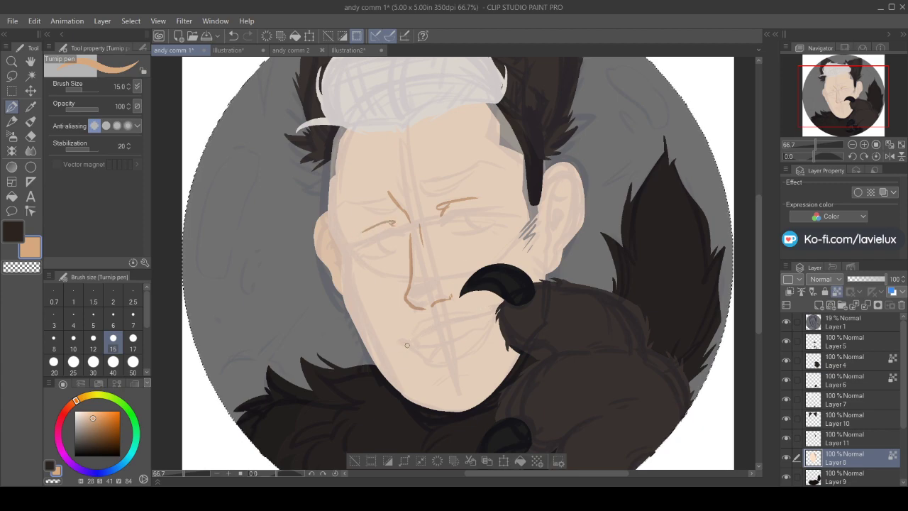
pyautogui.moveTo(565, 172); pyautogui.dragTo(547, 259)
pyautogui.moveTo(551, 227)
pyautogui.mouseDown()
pyautogui.moveTo(548, 242)
pyautogui.moveTo(546, 229)
pyautogui.moveTo(567, 214)
pyautogui.mouseUp()
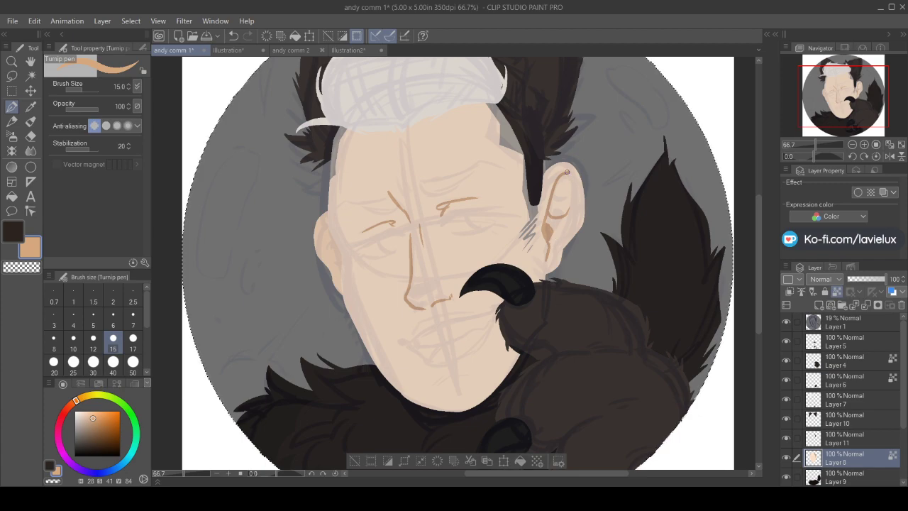
pyautogui.moveTo(576, 205); pyautogui.dragTo(571, 224)
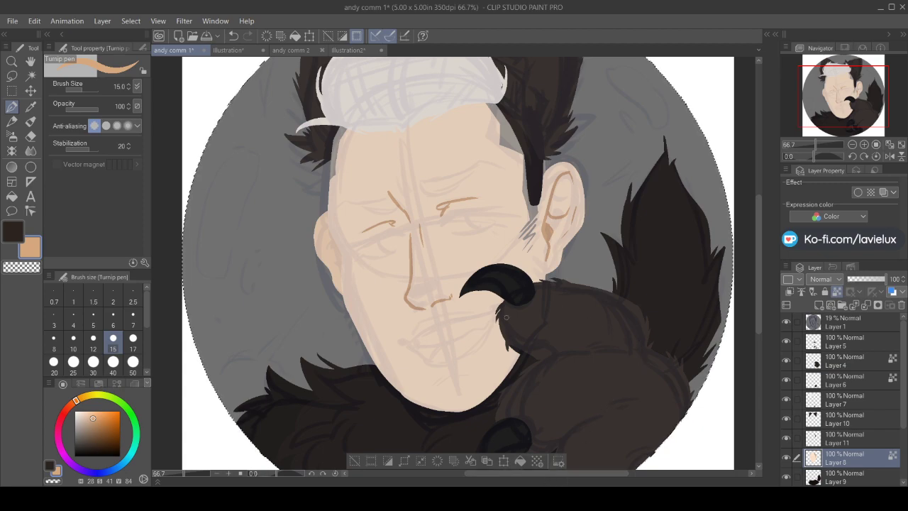
# Outline the mouth and upper lip with the Turnip pen and fill the lip with tan
pyautogui.moveTo(414, 338); pyautogui.dragTo(499, 303)
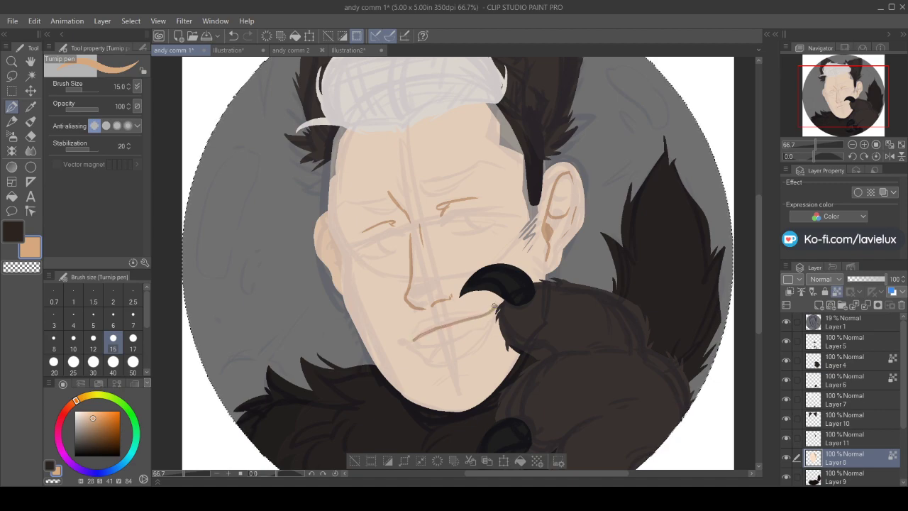
pyautogui.moveTo(414, 339); pyautogui.dragTo(406, 341)
pyautogui.moveTo(491, 308)
pyautogui.mouseDown()
pyautogui.moveTo(444, 316)
pyautogui.moveTo(407, 341)
pyautogui.mouseUp()
pyautogui.press('g')
pyautogui.click(440, 321)
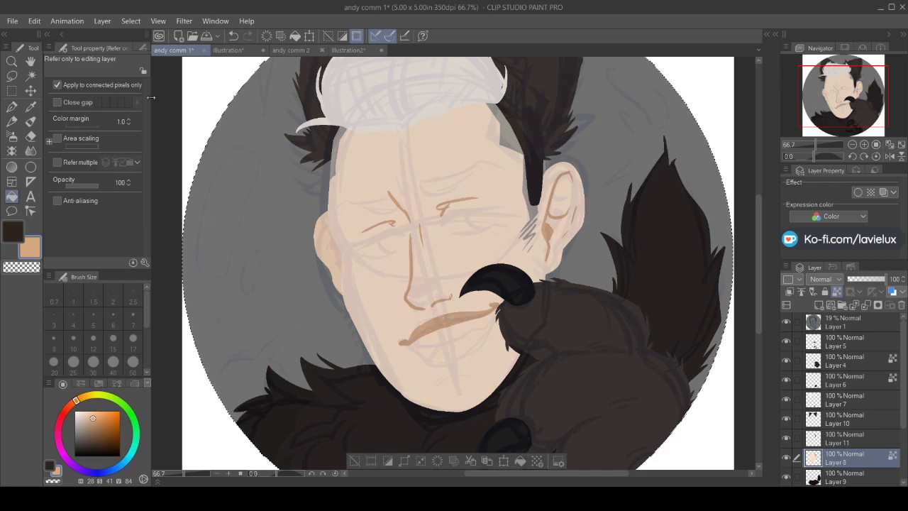
pyautogui.click(12, 112)
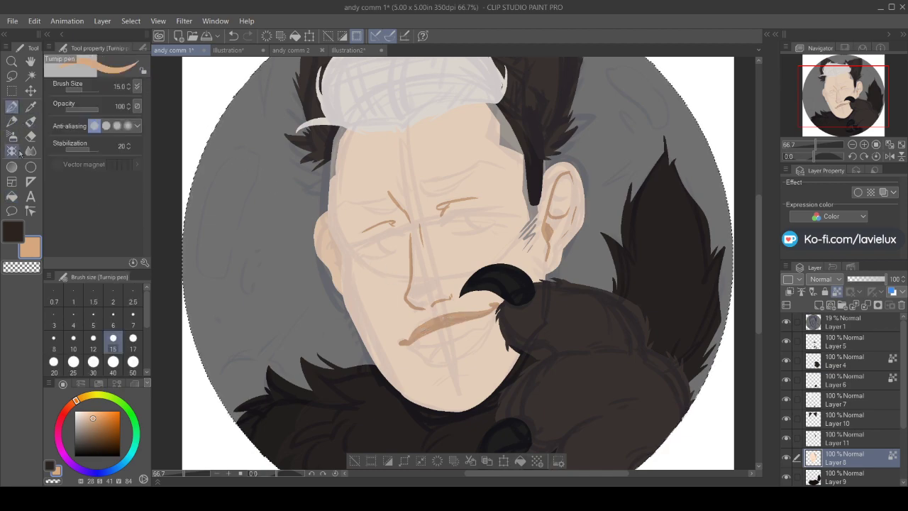
pyautogui.moveTo(406, 344); pyautogui.dragTo(413, 357)
# Outline both eyes in white below the crease lines and fill them with white
pyautogui.click(76, 411)
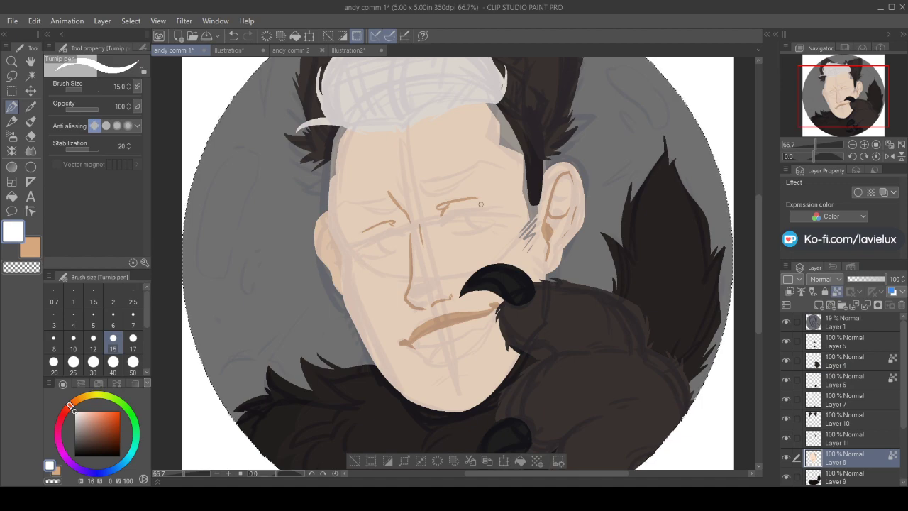
pyautogui.moveTo(444, 223)
pyautogui.mouseDown()
pyautogui.moveTo(503, 209)
pyautogui.moveTo(490, 224)
pyautogui.moveTo(499, 214)
pyautogui.moveTo(461, 232)
pyautogui.moveTo(480, 230)
pyautogui.moveTo(382, 234)
pyautogui.moveTo(396, 235)
pyautogui.moveTo(356, 249)
pyautogui.moveTo(374, 256)
pyautogui.moveTo(408, 239)
pyautogui.mouseUp()
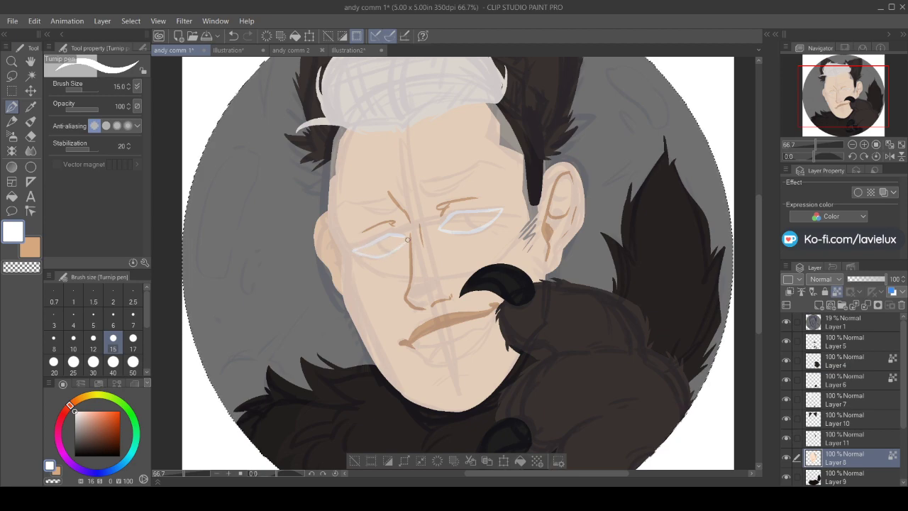
pyautogui.click(12, 196)
pyautogui.click(382, 246)
pyautogui.click(470, 221)
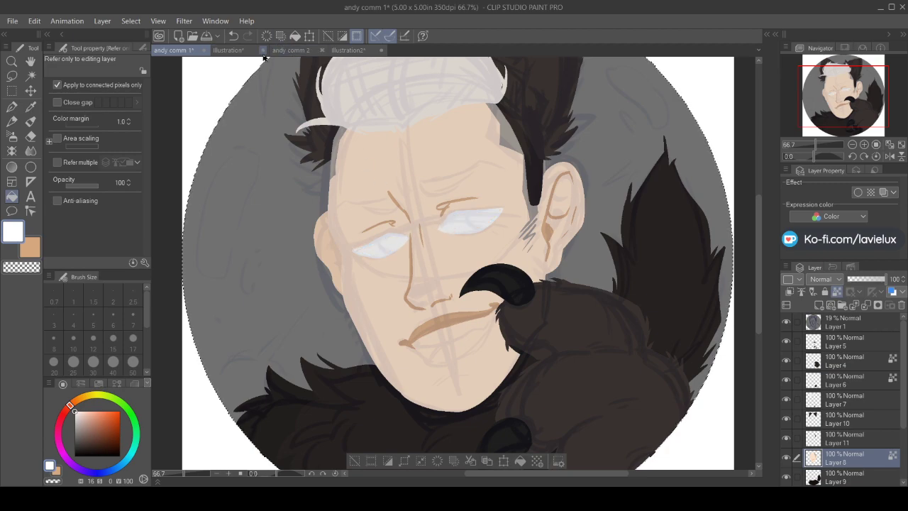
# Sample the blue iris colour from the reference portrait and return to andy comm 1 with the Turnip pen
pyautogui.click(225, 50)
pyautogui.click(30, 107)
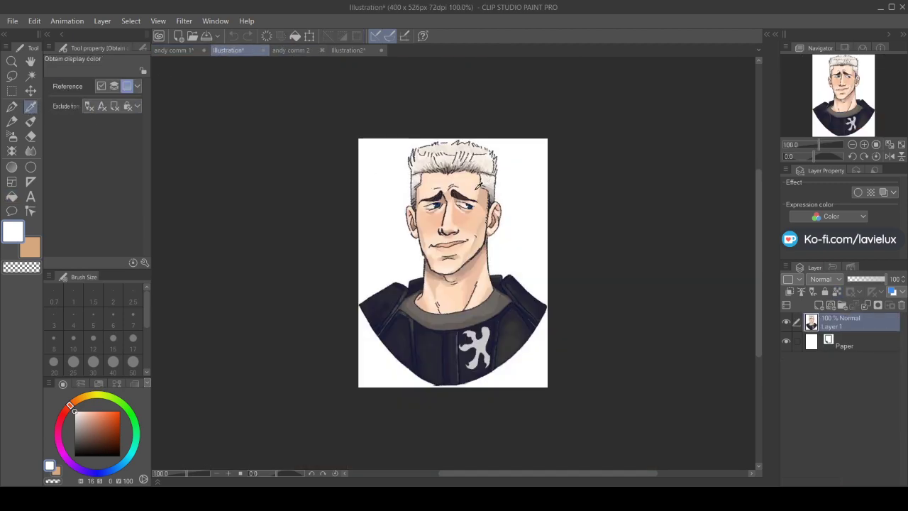
pyautogui.click(12, 61)
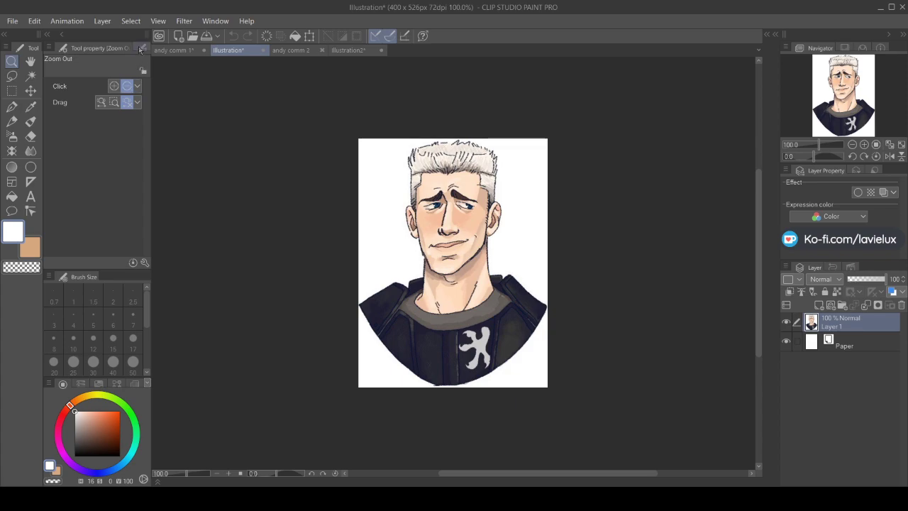
pyautogui.click(142, 48)
pyautogui.click(472, 201)
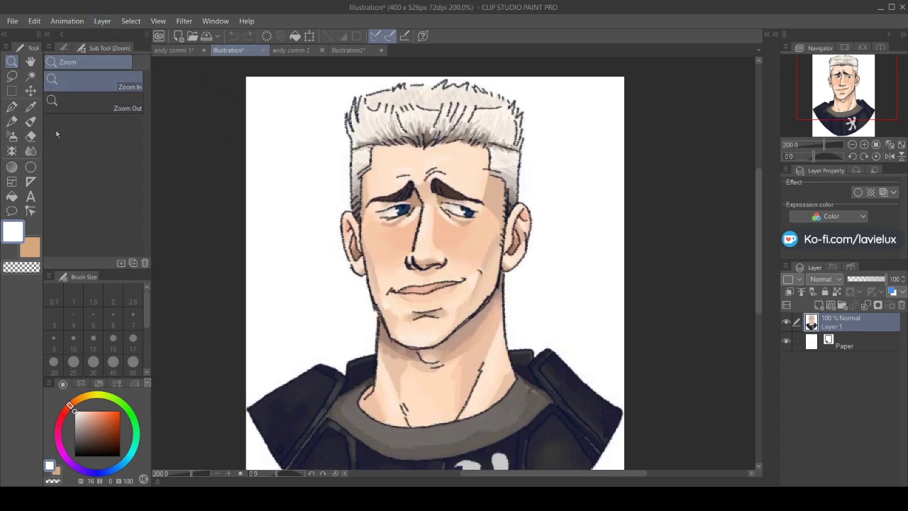
pyautogui.click(30, 106)
pyautogui.click(405, 209)
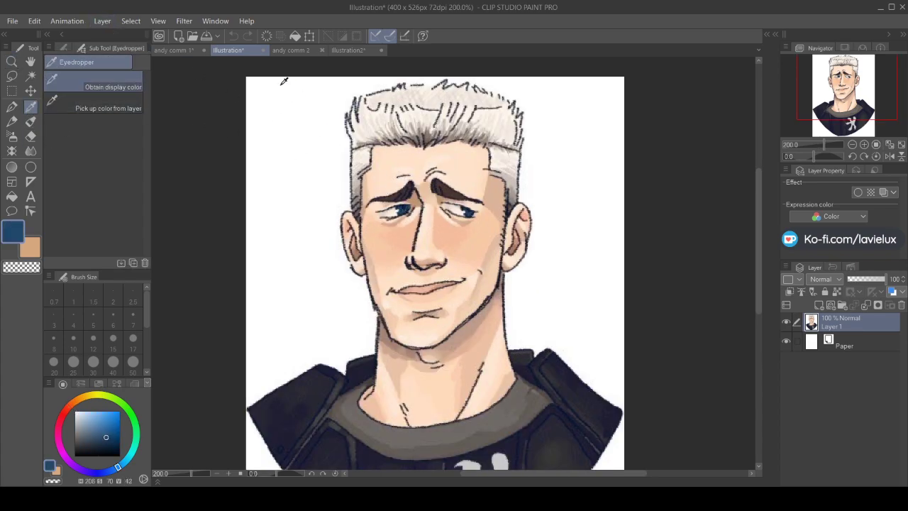
pyautogui.click(183, 53)
pyautogui.press('p')
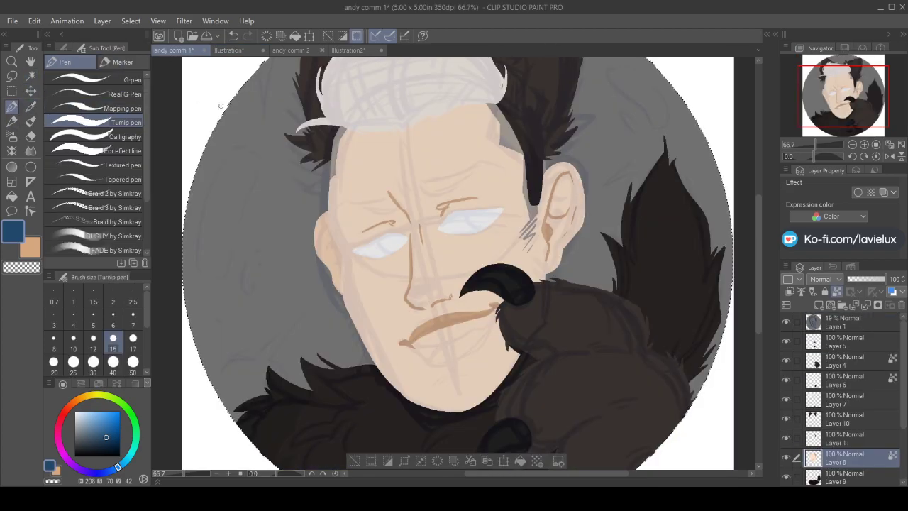
# Select both eye whites on Layer 8, draw curved iris edges inside them and fill the irises with blue
pyautogui.click(31, 76)
pyautogui.click(382, 246)
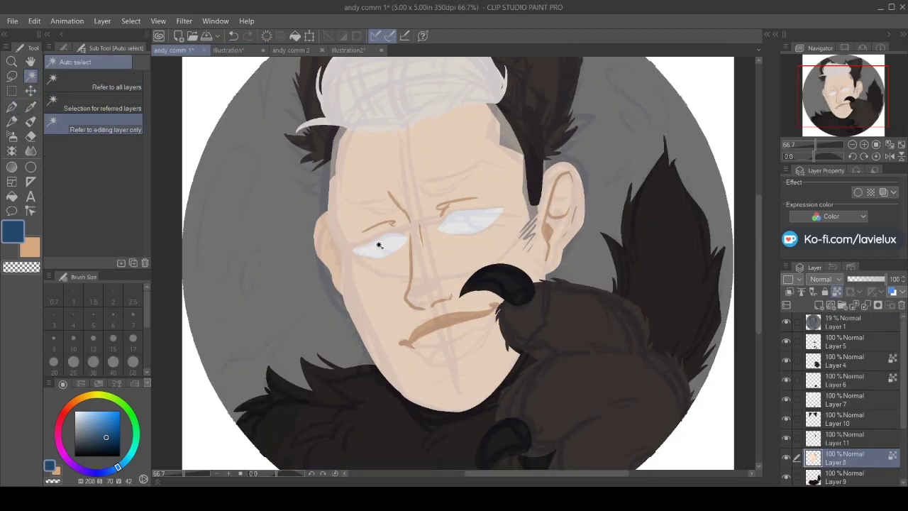
pyautogui.keyDown('shift'); pyautogui.click(477, 226); pyautogui.keyUp('shift')
pyautogui.click(11, 107)
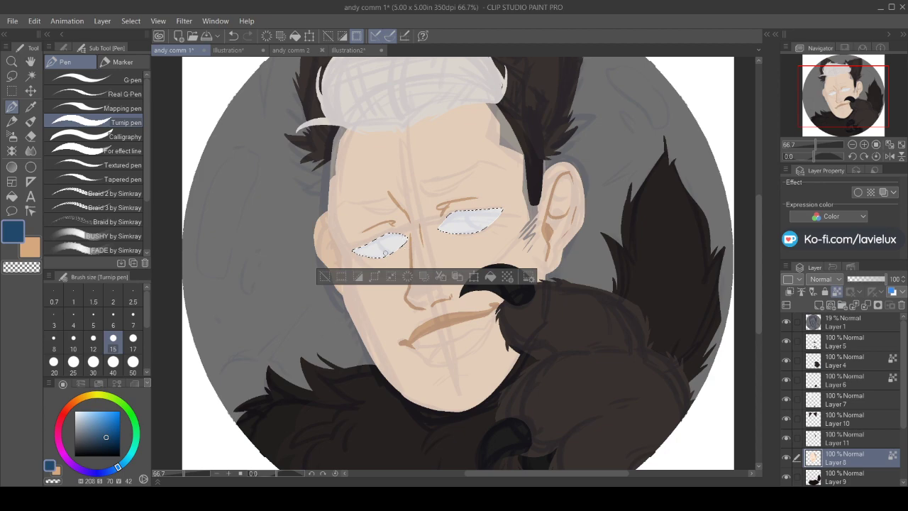
pyautogui.moveTo(467, 213); pyautogui.dragTo(486, 224)
pyautogui.click(11, 196)
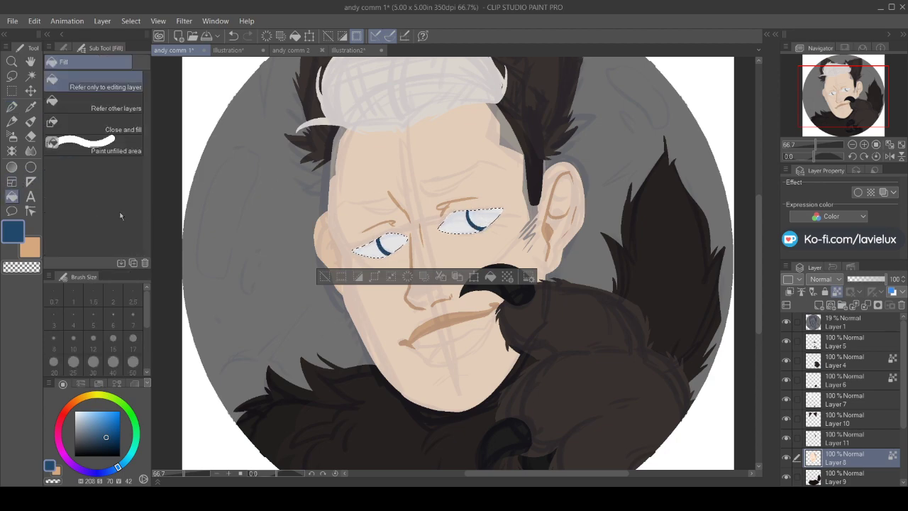
pyautogui.click(403, 240)
pyautogui.click(486, 219)
# Select both irises, hide the Layer 1 sketch and paint the pupil shading in a darker blue
pyautogui.moveTo(107, 440)
pyautogui.mouseDown()
pyautogui.moveTo(99, 425)
pyautogui.moveTo(109, 443)
pyautogui.mouseUp()
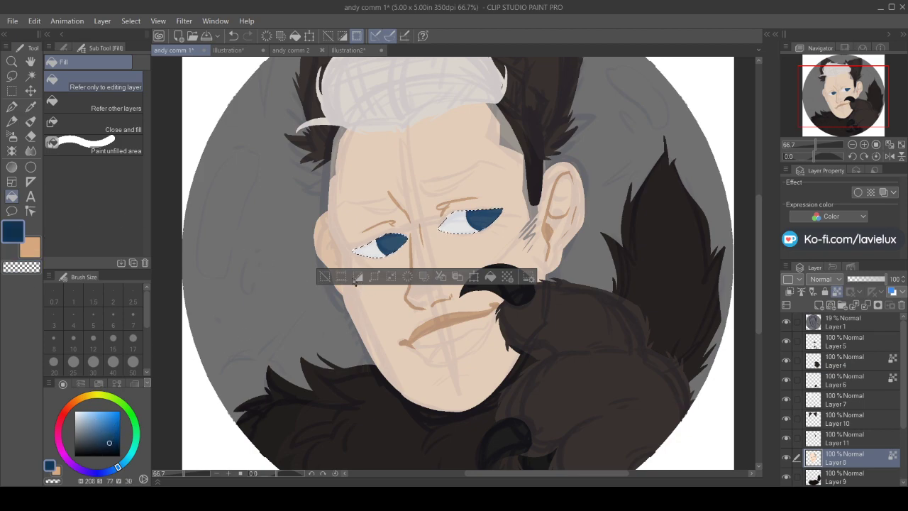
pyautogui.click(325, 276)
pyautogui.click(31, 75)
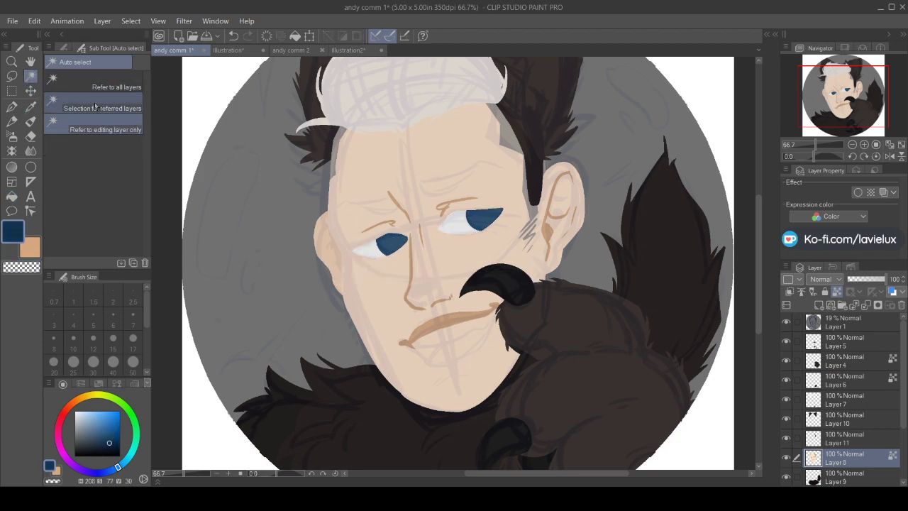
pyautogui.click(391, 242)
pyautogui.keyDown('shift'); pyautogui.click(484, 220); pyautogui.keyUp('shift')
pyautogui.press('p')
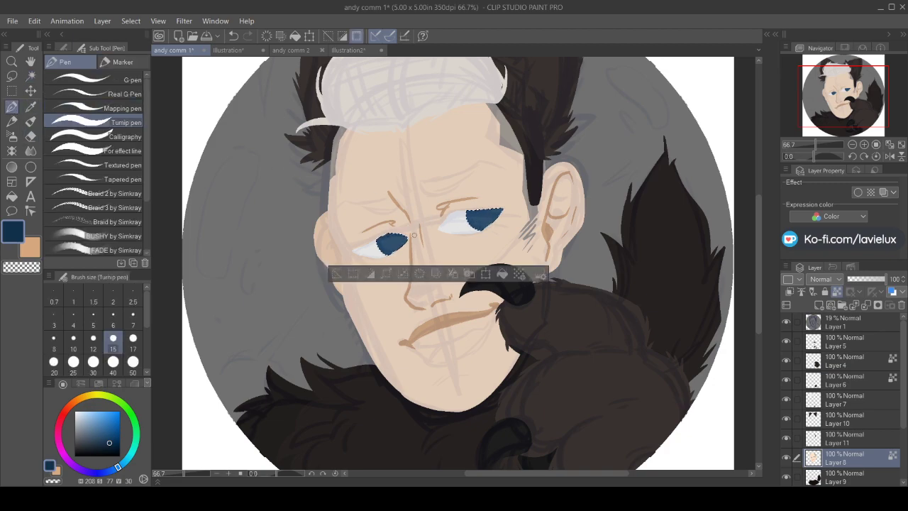
pyautogui.click(786, 321)
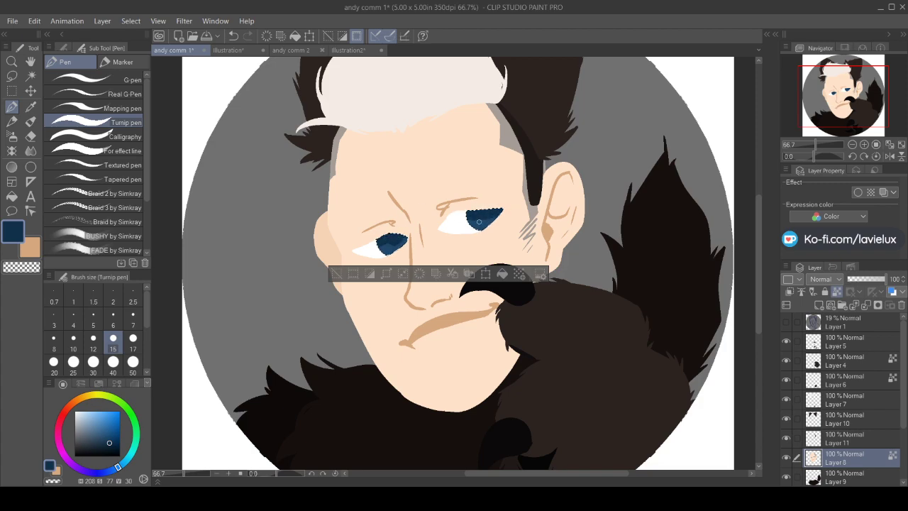
# Add a white highlight dot to each pupil, show the Layer 1 sketch again and deselect the irises
pyautogui.keyDown('alt'); pyautogui.click(450, 225); pyautogui.keyUp('alt')
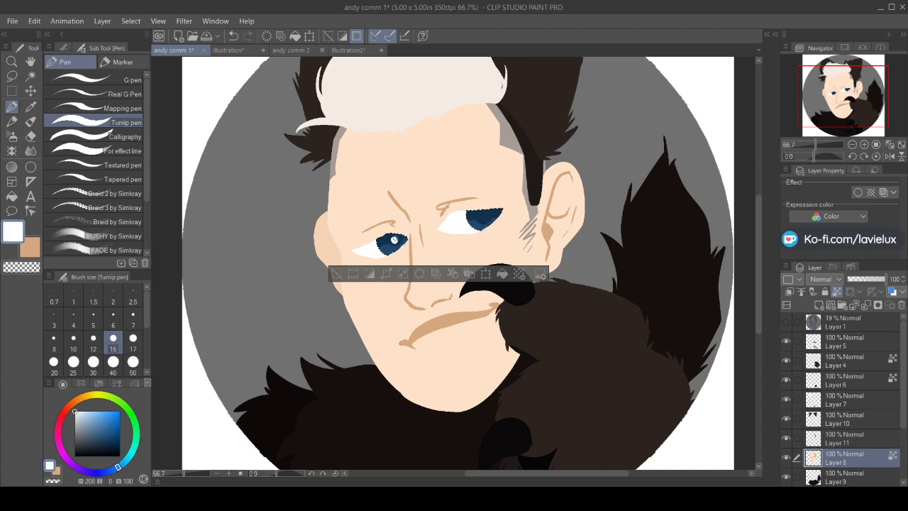
pyautogui.moveTo(482, 215); pyautogui.dragTo(484, 216)
pyautogui.click(785, 325)
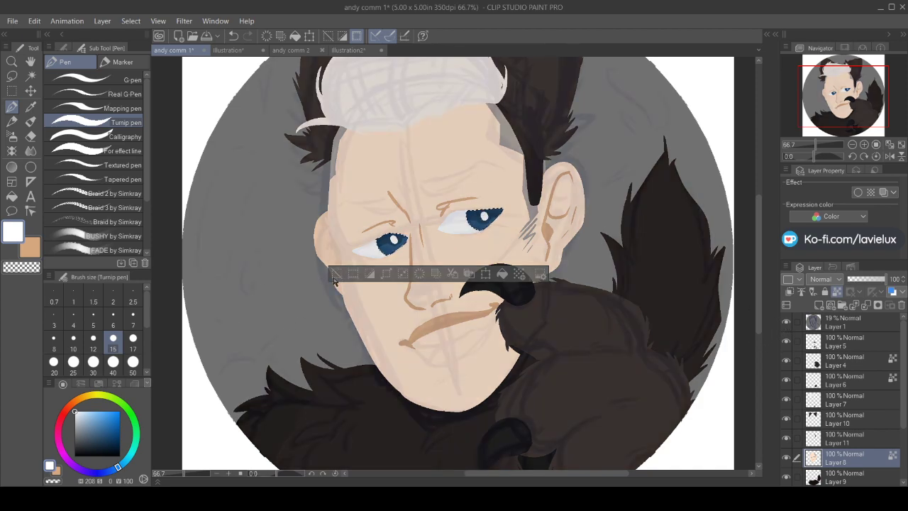
pyautogui.hotkey('ctrl', 'd')
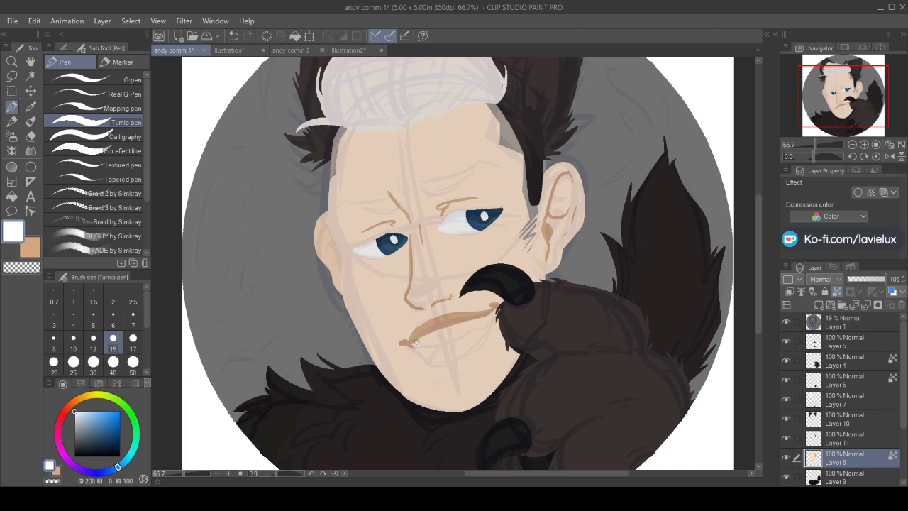
# Outline the teeth in white below the upper lip, fill them with white and hide the Layer 1 sketch
pyautogui.moveTo(415, 344)
pyautogui.mouseDown()
pyautogui.moveTo(441, 345)
pyautogui.moveTo(490, 318)
pyautogui.mouseUp()
pyautogui.click(11, 196)
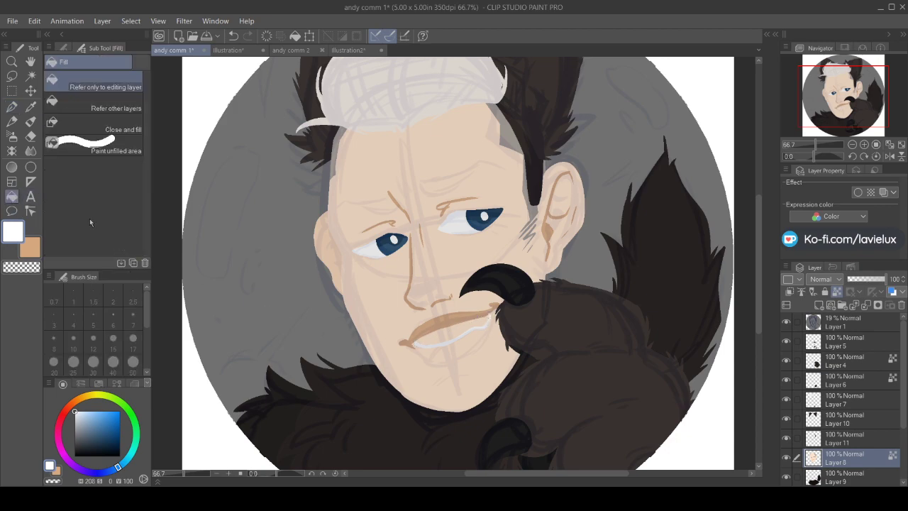
pyautogui.click(445, 331)
pyautogui.click(787, 328)
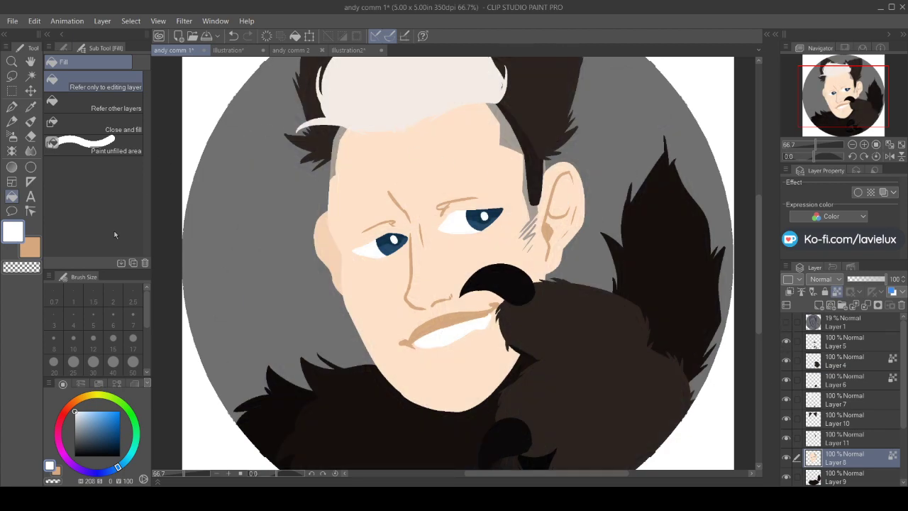
# Refine the upper lip line and the creases above both eyes in tan, and show the Layer 1 sketch again
pyautogui.click(30, 246)
pyautogui.click(12, 106)
pyautogui.moveTo(495, 310); pyautogui.dragTo(402, 343)
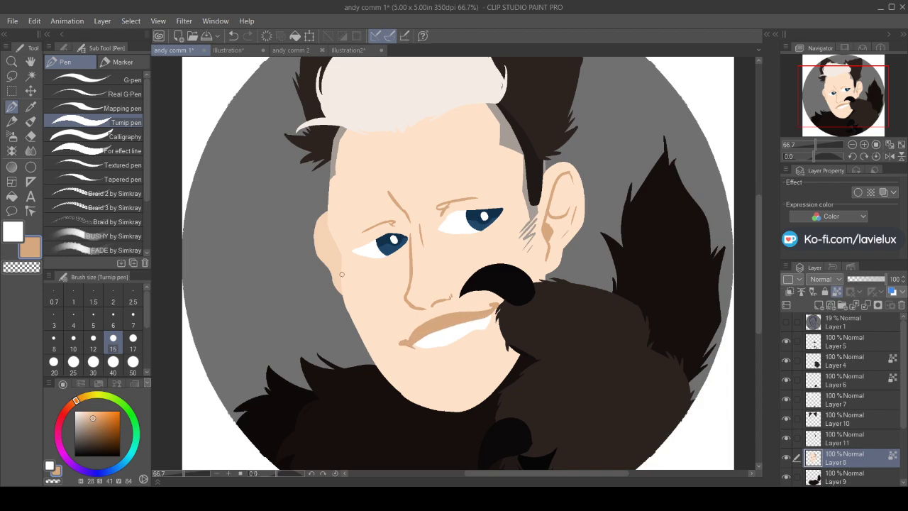
pyautogui.moveTo(441, 206); pyautogui.dragTo(449, 203)
pyautogui.click(786, 322)
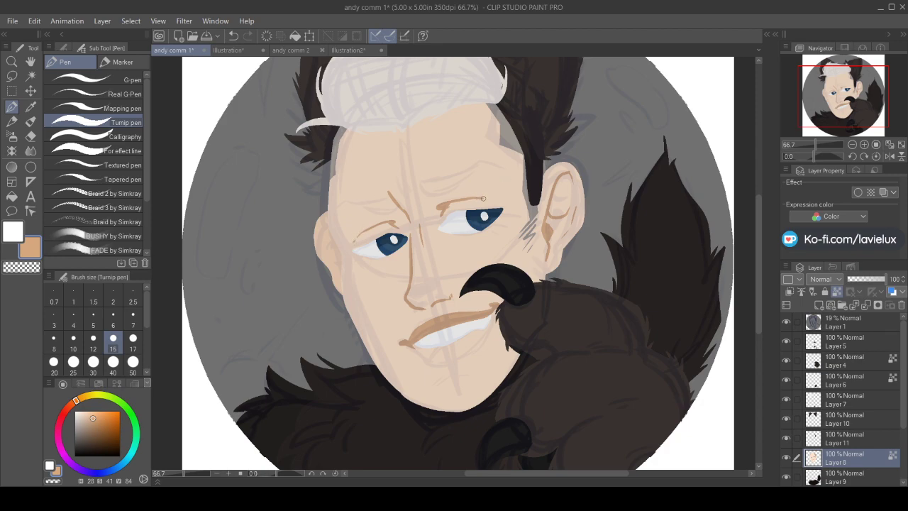
# Sample the skin colour with the sketch hidden, check the reference portrait and refine the lines at the base of the nose
pyautogui.click(13, 232)
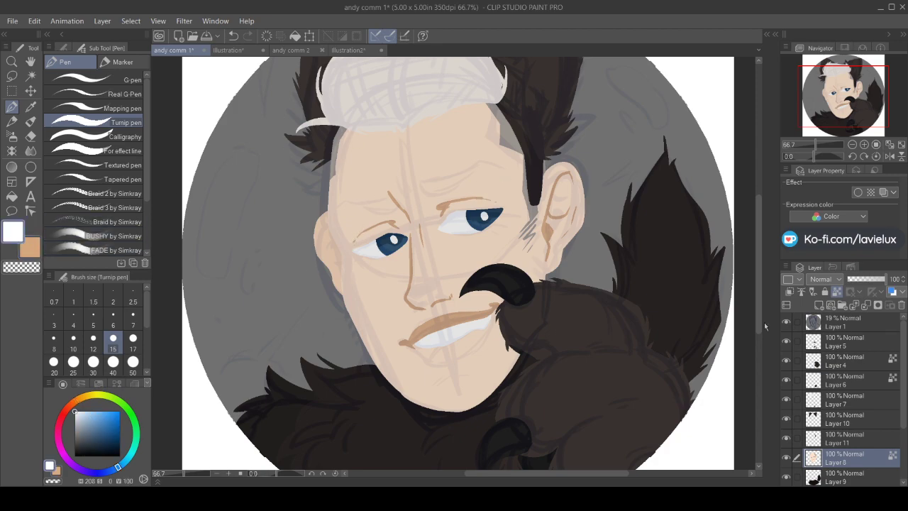
pyautogui.click(787, 324)
pyautogui.click(30, 106)
pyautogui.click(373, 282)
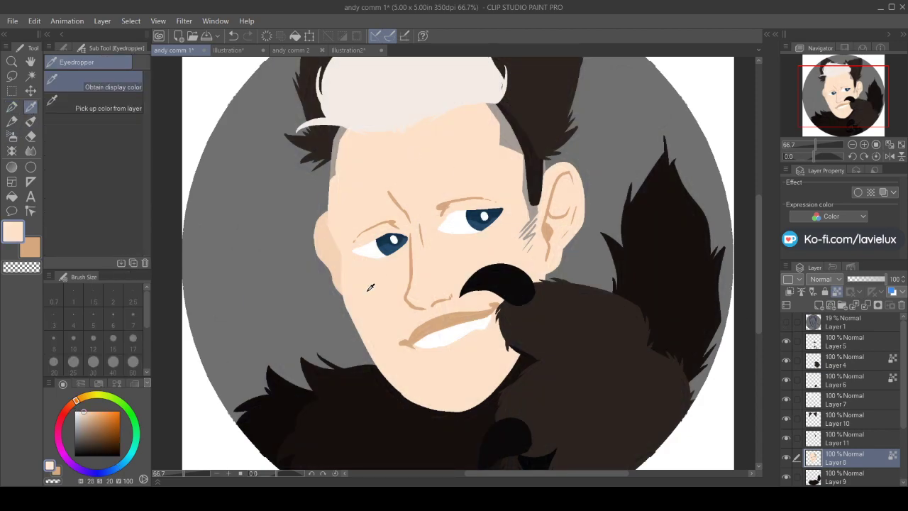
pyautogui.click(11, 106)
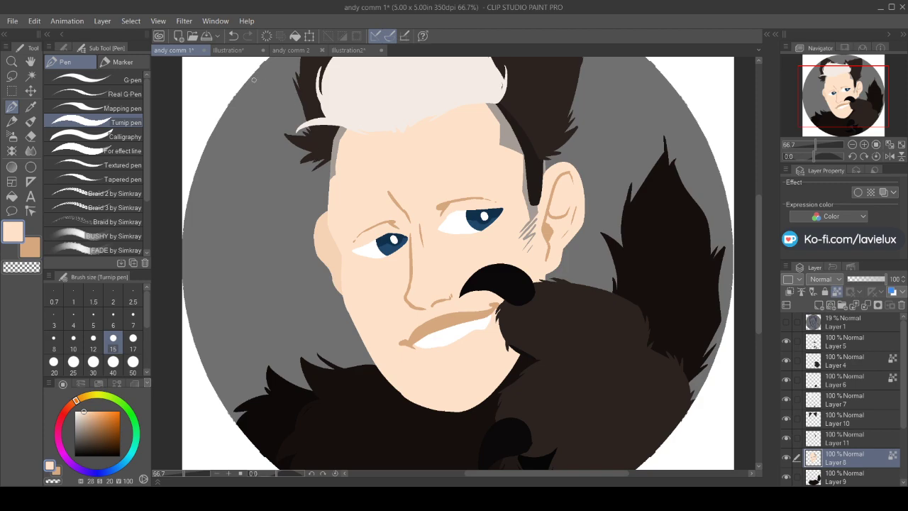
pyautogui.click(229, 51)
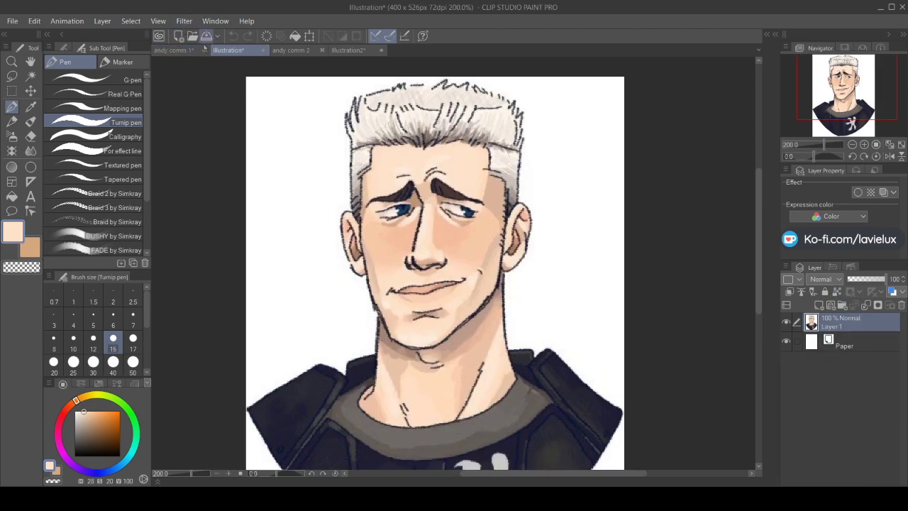
pyautogui.click(173, 50)
pyautogui.moveTo(405, 303)
pyautogui.mouseDown()
pyautogui.moveTo(413, 313)
pyautogui.moveTo(454, 297)
pyautogui.mouseUp()
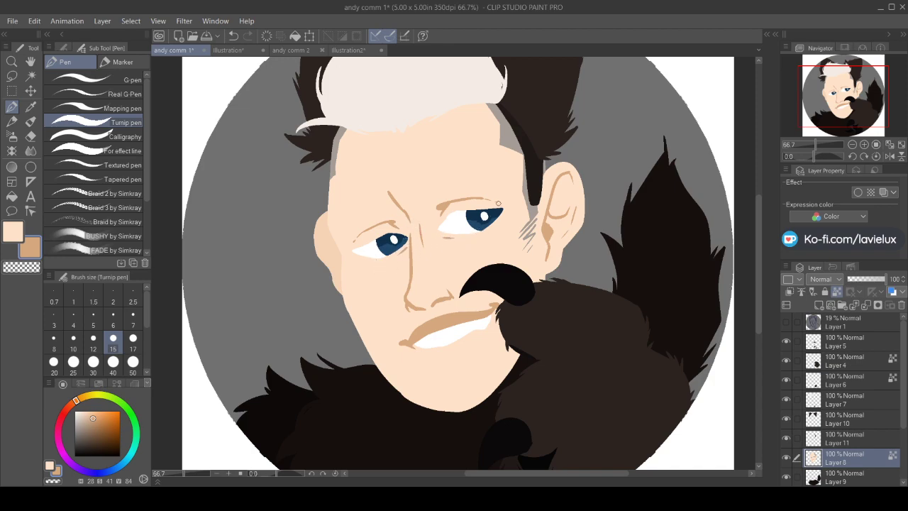
# Draw the inner folds of the far ear in tan, check Layer 9's visibility and reselect Layer 8
pyautogui.scroll(-2, 809, 426)
pyautogui.click(786, 436)
pyautogui.click(786, 436)
pyautogui.click(827, 434)
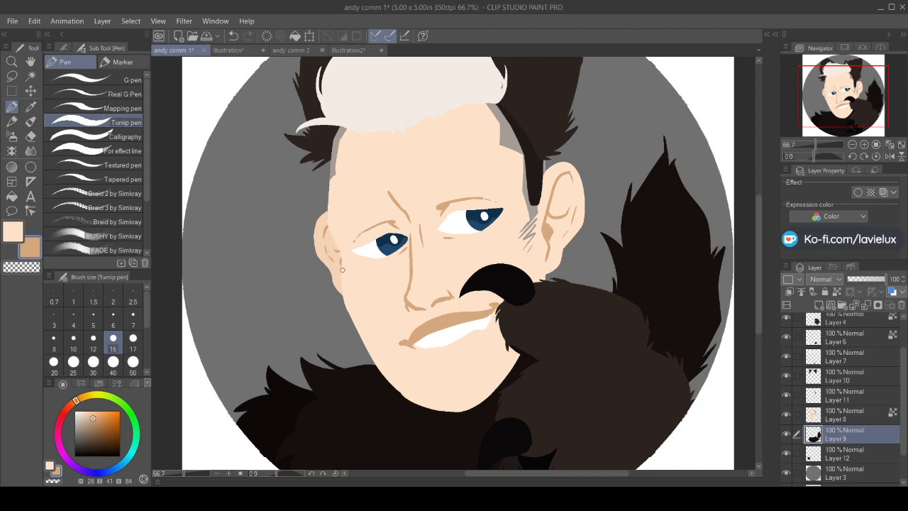
pyautogui.click(859, 418)
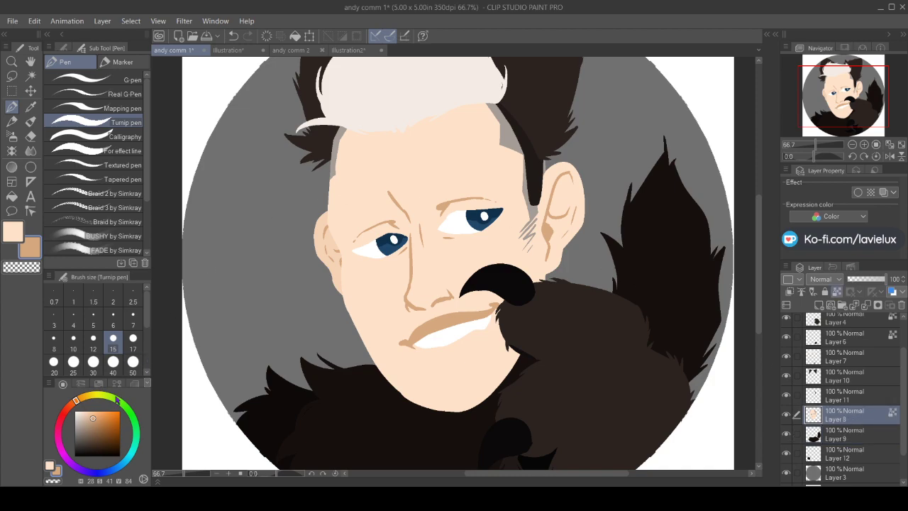
# Show the Layer 1 sketch and draw the near eye's upper lash line and outer lashes in black
pyautogui.click(74, 456)
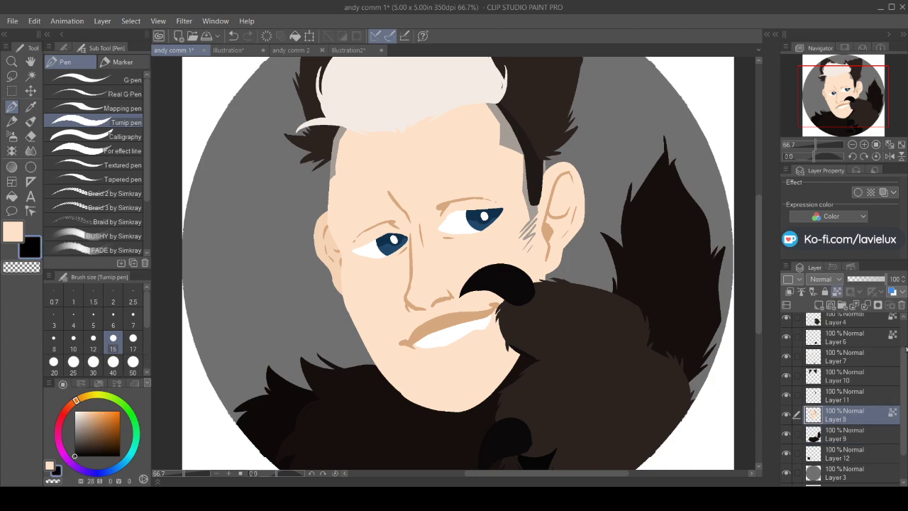
pyautogui.scroll(2, 888, 312)
pyautogui.click(786, 321)
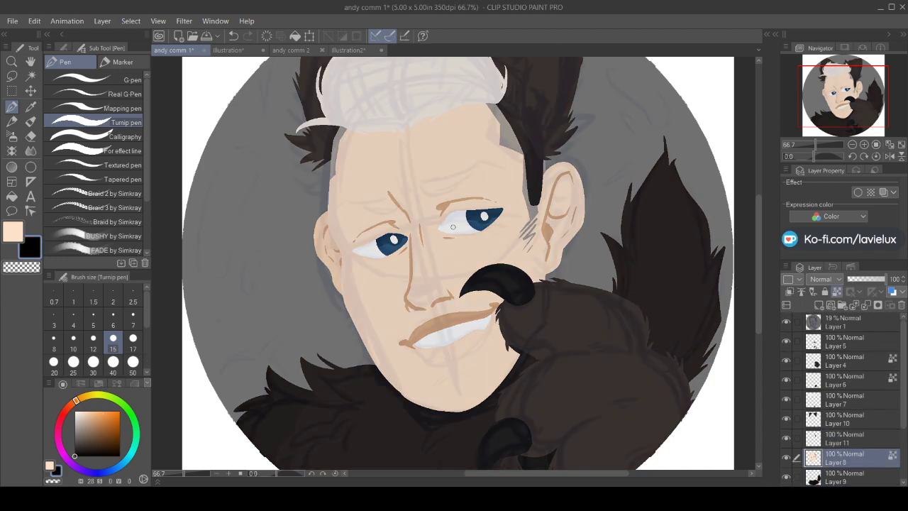
pyautogui.moveTo(436, 225)
pyautogui.mouseDown()
pyautogui.moveTo(448, 214)
pyautogui.moveTo(510, 205)
pyautogui.moveTo(454, 217)
pyautogui.mouseUp()
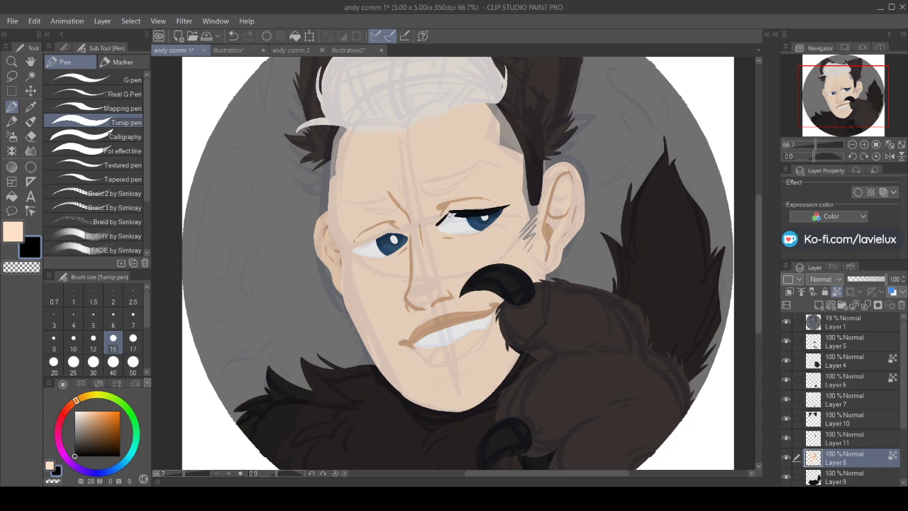
pyautogui.moveTo(447, 219); pyautogui.dragTo(433, 229)
pyautogui.moveTo(501, 216); pyautogui.dragTo(513, 212)
# Draw the far eye's upper lash line and lower lashes in black, and hide the Layer 1 sketch
pyautogui.moveTo(389, 234); pyautogui.dragTo(343, 252)
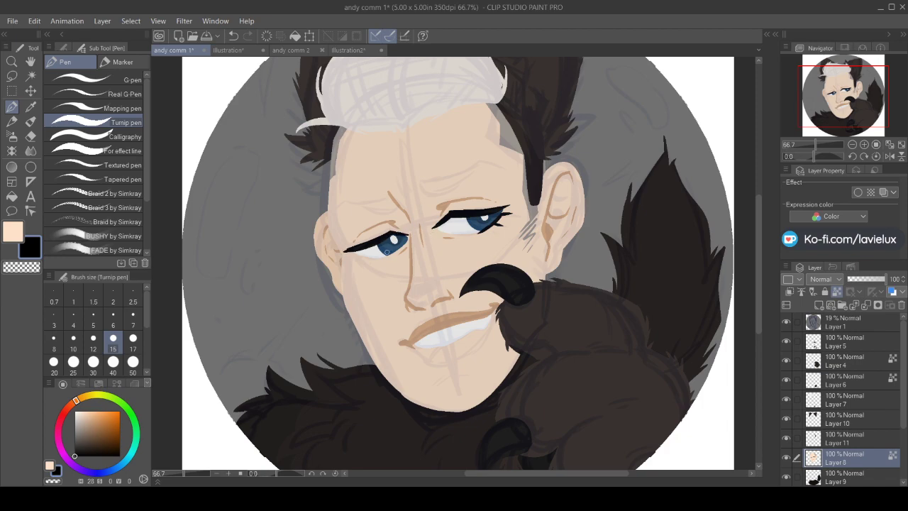
pyautogui.moveTo(357, 255)
pyautogui.mouseDown()
pyautogui.moveTo(377, 259)
pyautogui.moveTo(351, 259)
pyautogui.moveTo(360, 262)
pyautogui.mouseUp()
pyautogui.click(786, 322)
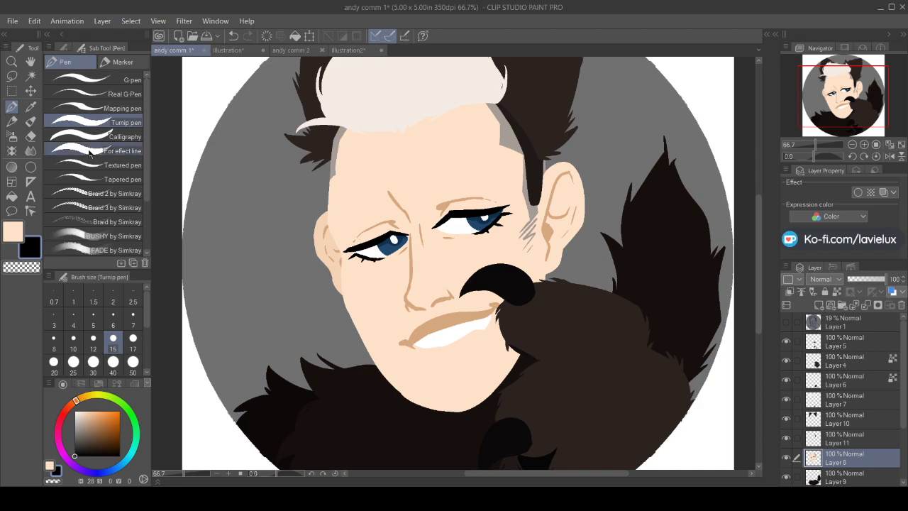
pyautogui.click(31, 106)
pyautogui.press('p')
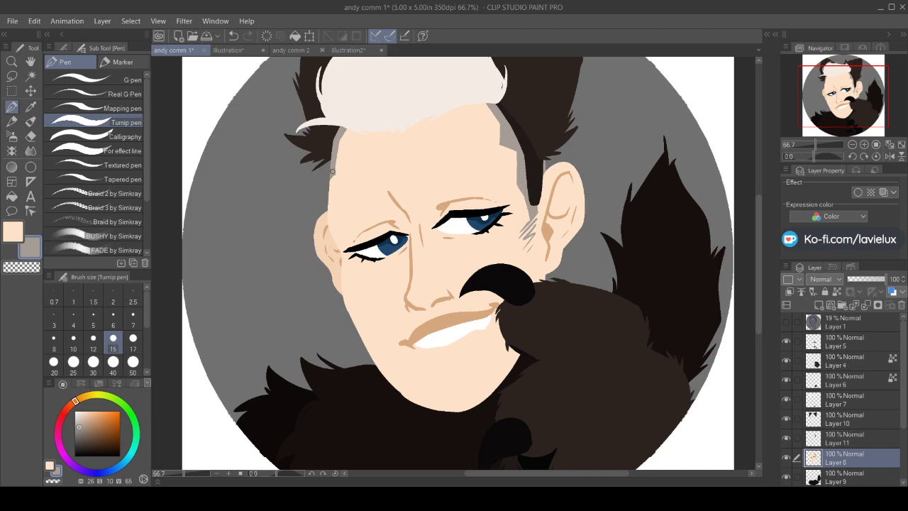
pyautogui.click(837, 291)
# Sample the dark brown eyebrow colour from the reference portrait and return to andy comm 1 with the Turnip pen
pyautogui.click(228, 50)
pyautogui.press('i')
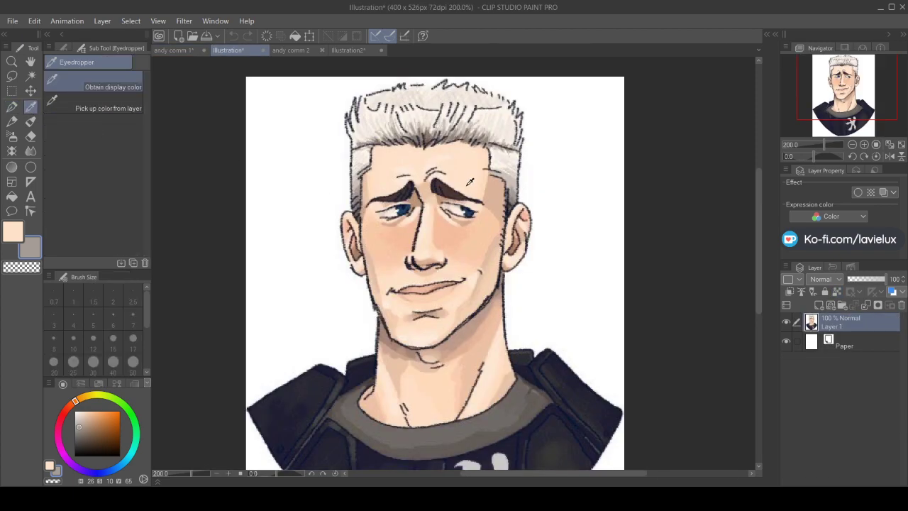
pyautogui.click(448, 187)
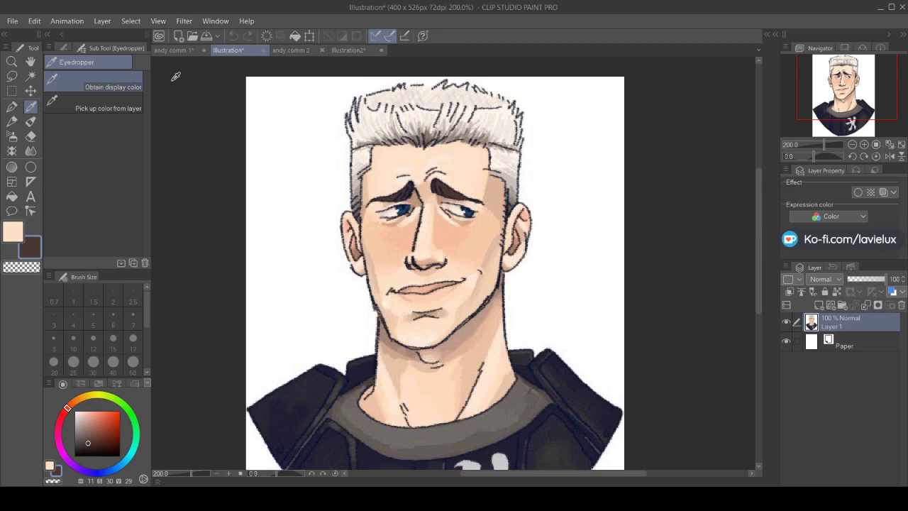
pyautogui.click(172, 52)
pyautogui.click(12, 106)
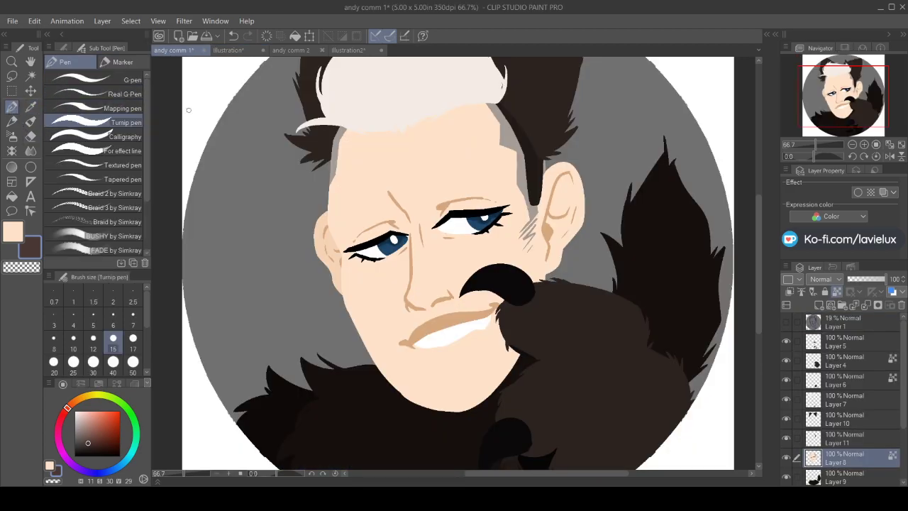
# Show the Layer 1 sketch, select the face skin on Layer 8 and outline both eyebrows in dark brown
pyautogui.click(786, 322)
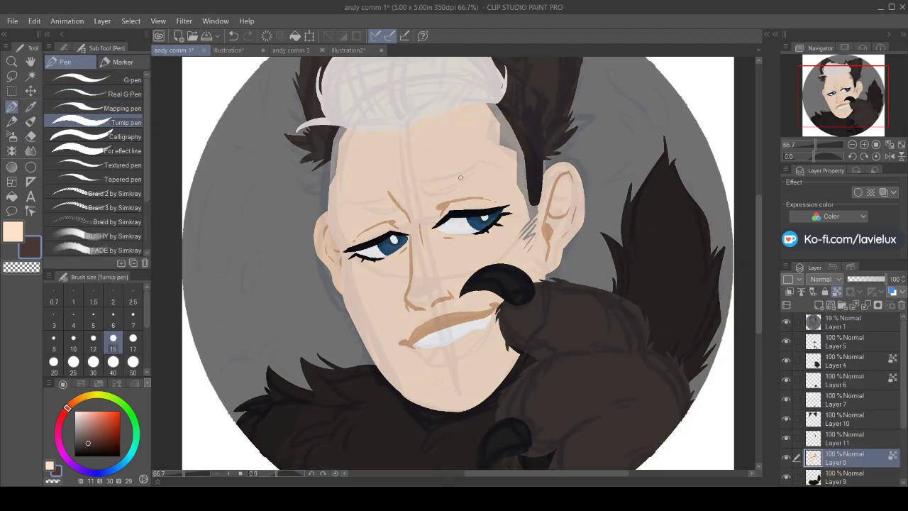
pyautogui.click(31, 75)
pyautogui.click(349, 198)
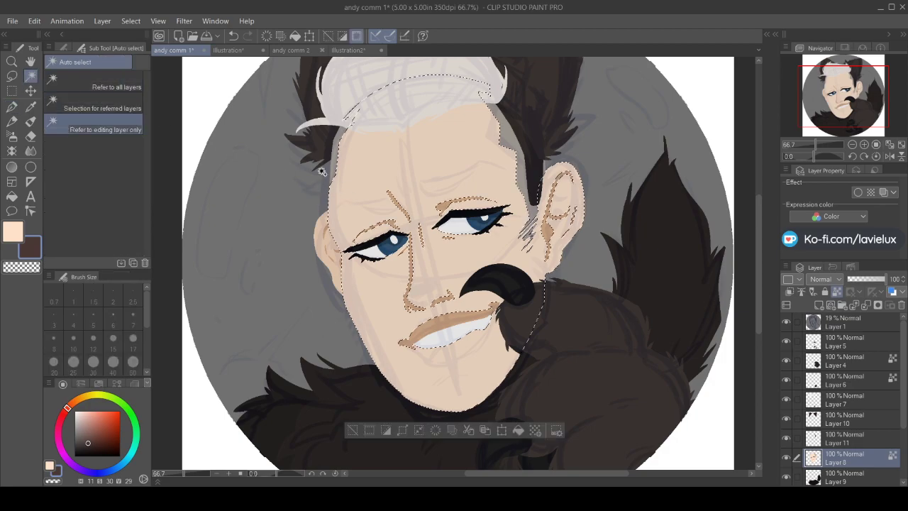
pyautogui.click(12, 106)
pyautogui.moveTo(389, 193); pyautogui.dragTo(331, 218)
pyautogui.moveTo(396, 210); pyautogui.dragTo(369, 211)
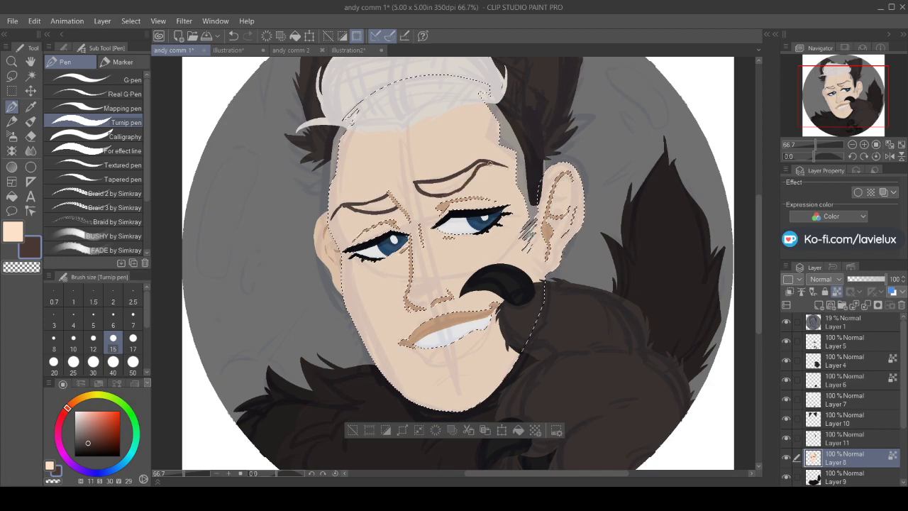
# Fill both outlined eyebrows with dark brown and hide the Layer 1 sketch
pyautogui.click(11, 196)
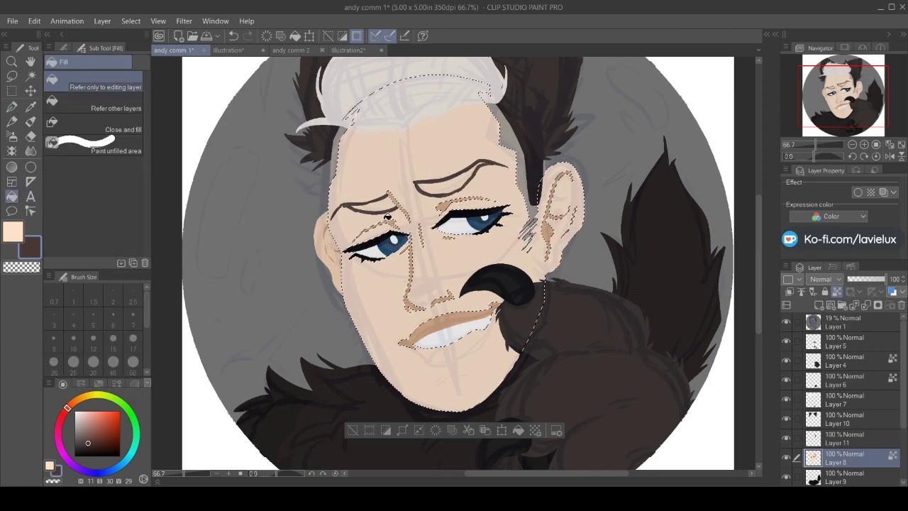
pyautogui.click(449, 183)
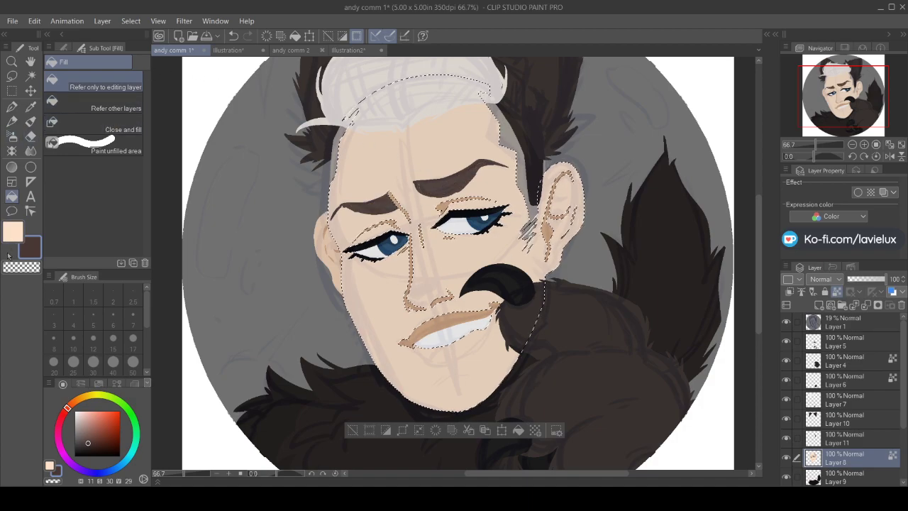
pyautogui.click(13, 231)
pyautogui.click(12, 106)
pyautogui.click(787, 322)
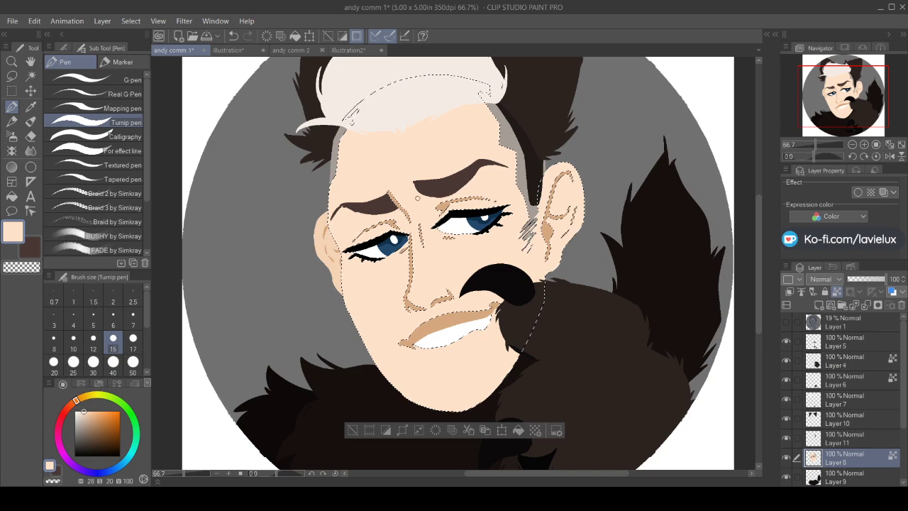
# Sample the tan line colour and draw two short frown lines between the eyebrows with the Turnip pen
pyautogui.press('x')
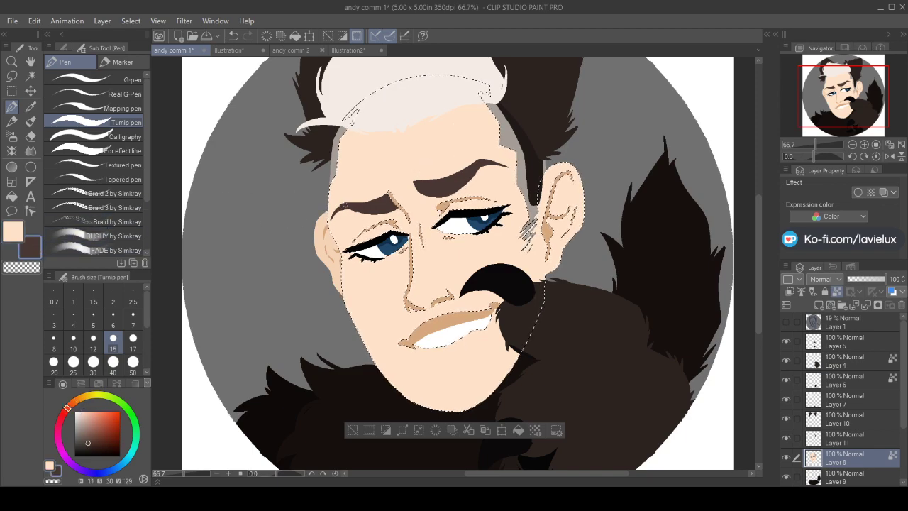
pyautogui.press('x')
pyautogui.press('i')
pyautogui.click(327, 241)
pyautogui.press('p')
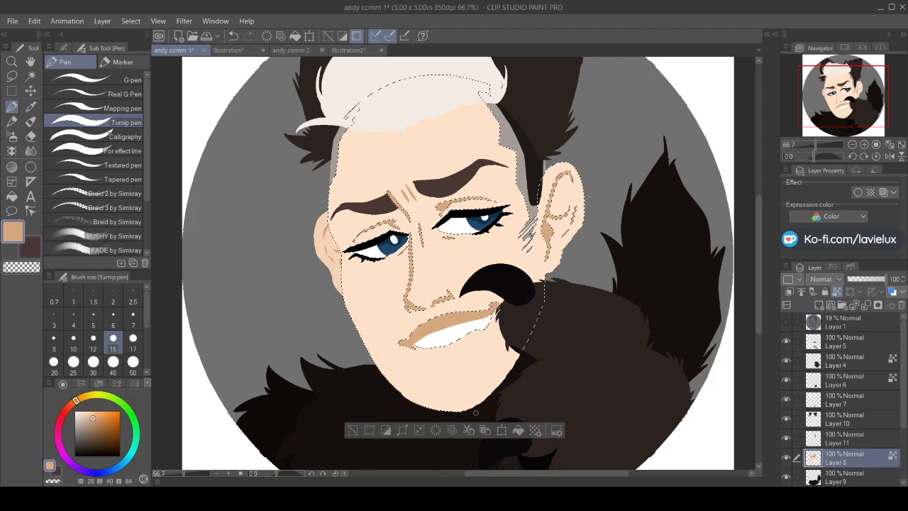
# Outline the open mouth below the teeth over the Layer 1 sketch and fill it with muted red (H 356, S 37, V 72)
pyautogui.click(785, 325)
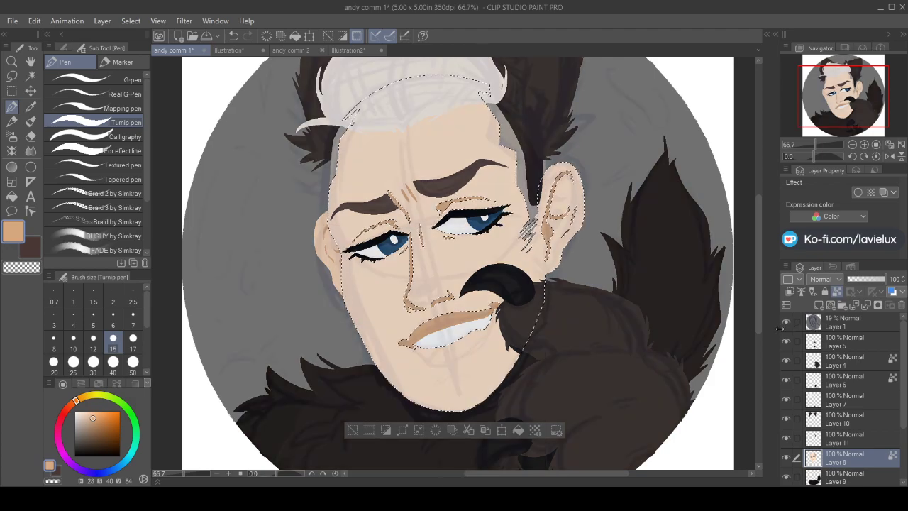
pyautogui.click(29, 252)
pyautogui.click(62, 417)
pyautogui.moveTo(86, 434); pyautogui.dragTo(91, 424)
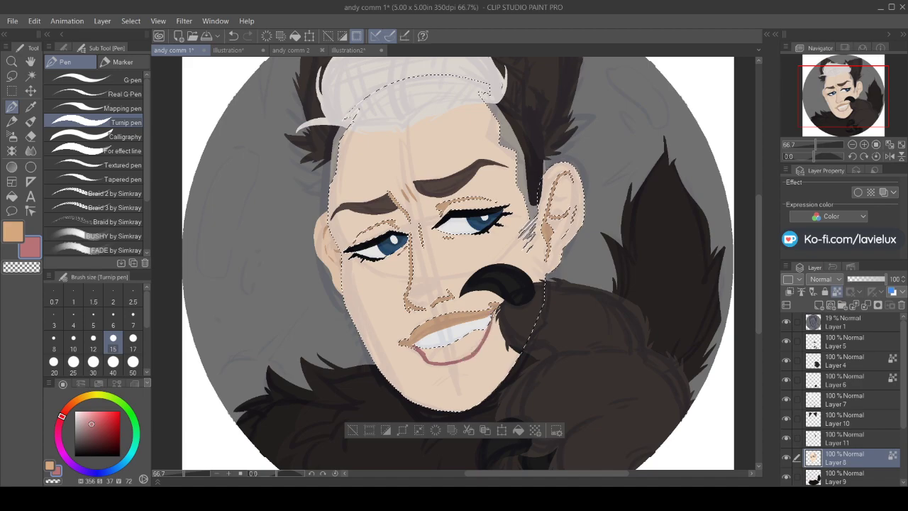
pyautogui.click(786, 322)
pyautogui.click(12, 196)
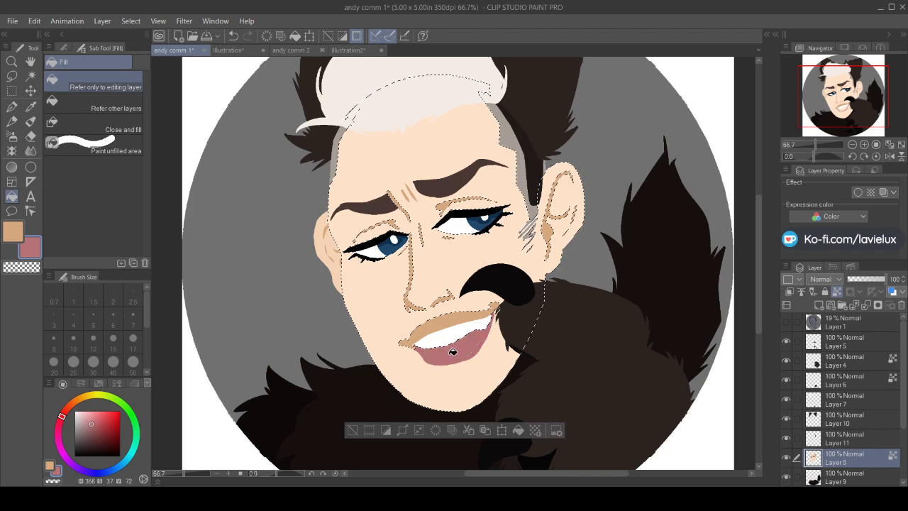
# Clean up the edges of the open mouth with the muted red and the sampled skin colour
pyautogui.click(11, 106)
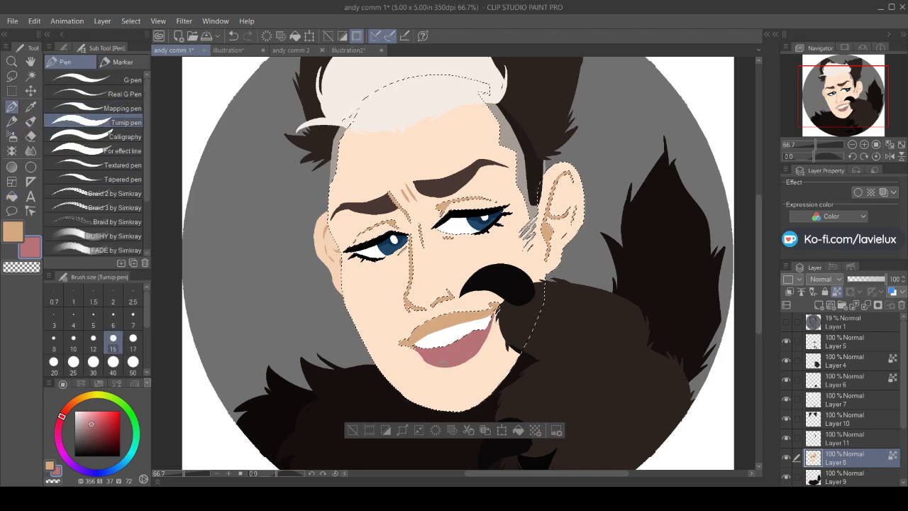
pyautogui.click(31, 106)
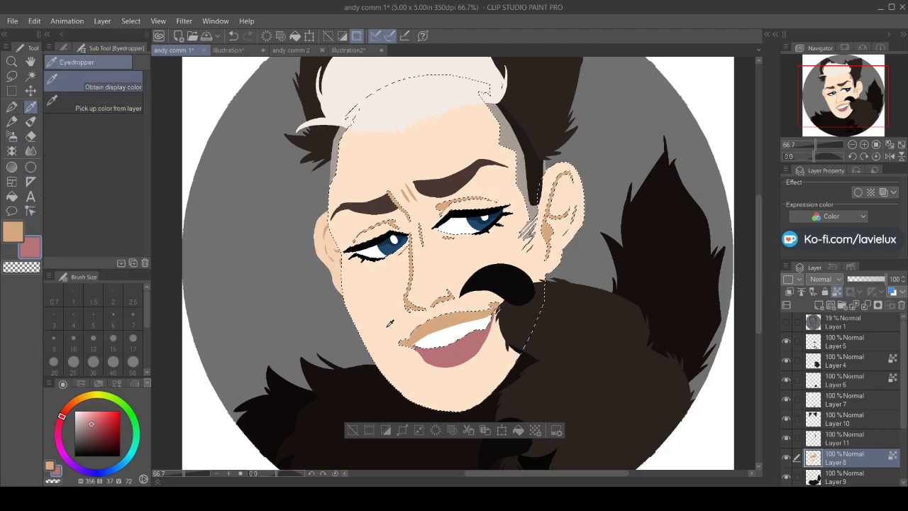
pyautogui.click(11, 107)
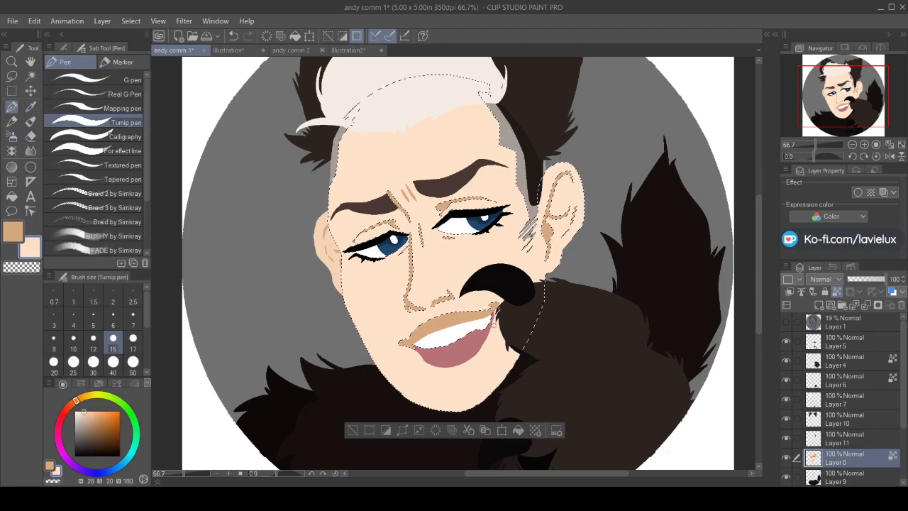
pyautogui.click(30, 106)
pyautogui.click(450, 353)
pyautogui.click(12, 105)
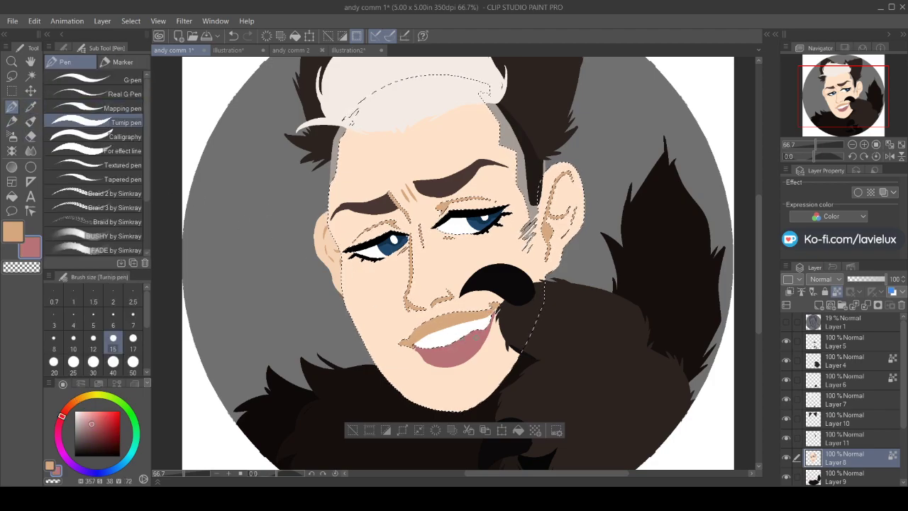
# Select only the red mouth interior, draw the tongue in lighter pink (H 357, S 31, V 82), fill it and deselect
pyautogui.click(88, 419)
pyautogui.click(352, 430)
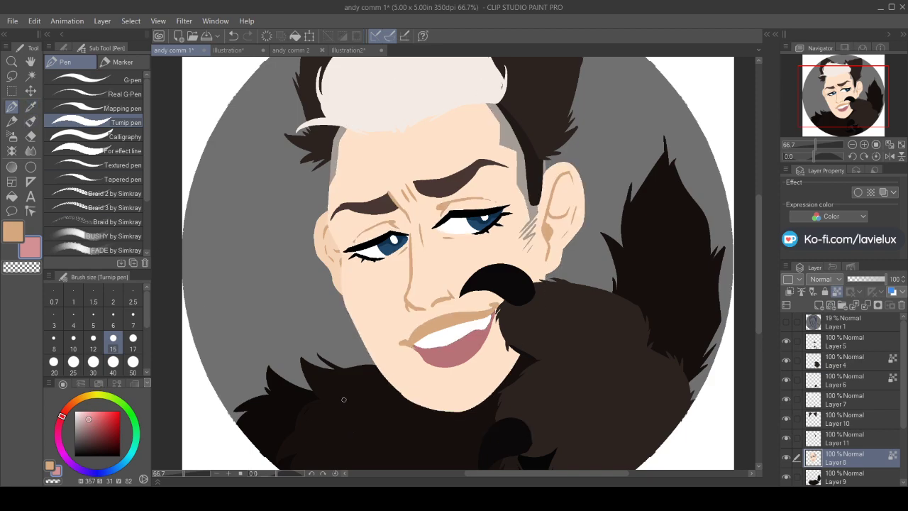
pyautogui.click(31, 75)
pyautogui.click(459, 358)
pyautogui.click(12, 106)
pyautogui.click(786, 323)
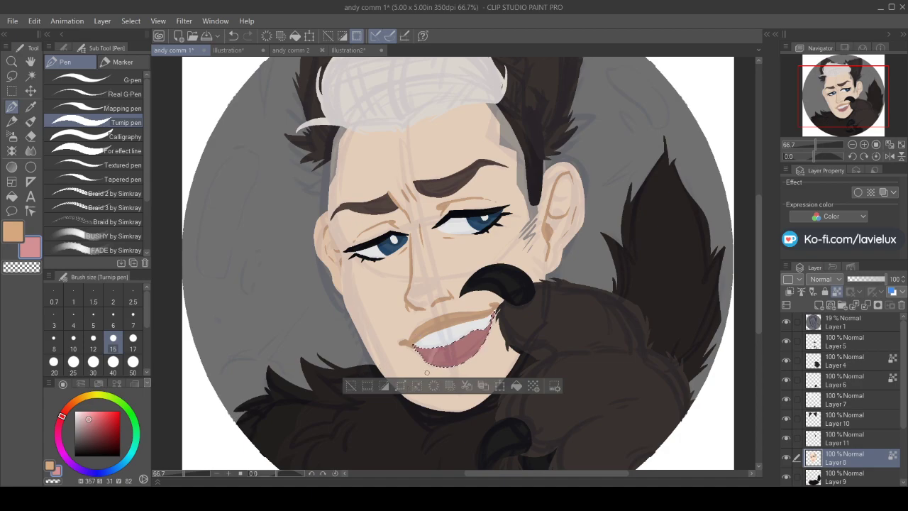
pyautogui.click(786, 322)
pyautogui.click(11, 196)
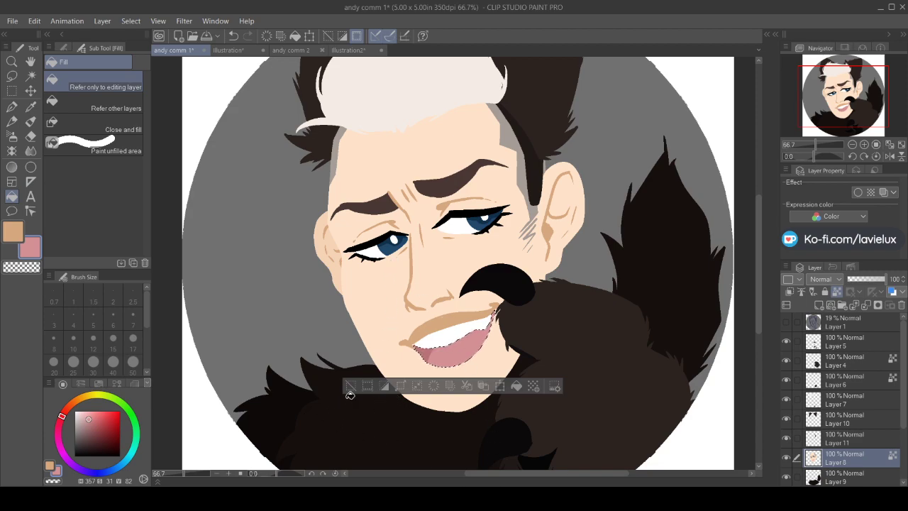
pyautogui.hotkey('ctrl', 'd')
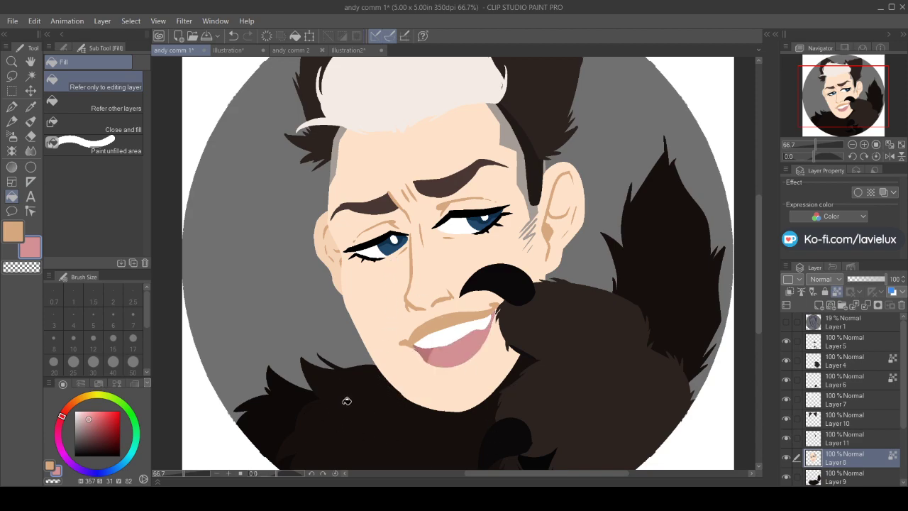
# Touch up the mouth's lower edge with sampled skin colour and draw a tan chin crease below it, following the Layer 1 sketch
pyautogui.click(31, 106)
pyautogui.click(372, 307)
pyautogui.press('p')
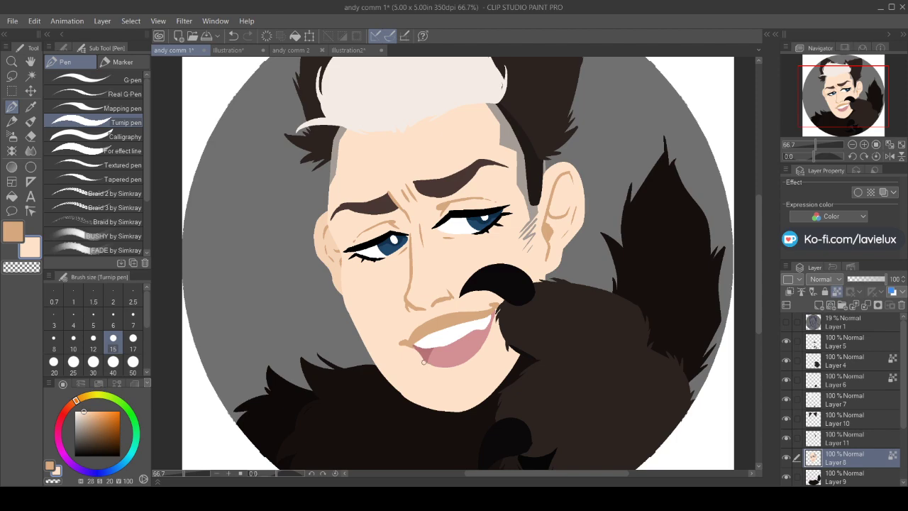
pyautogui.click(13, 234)
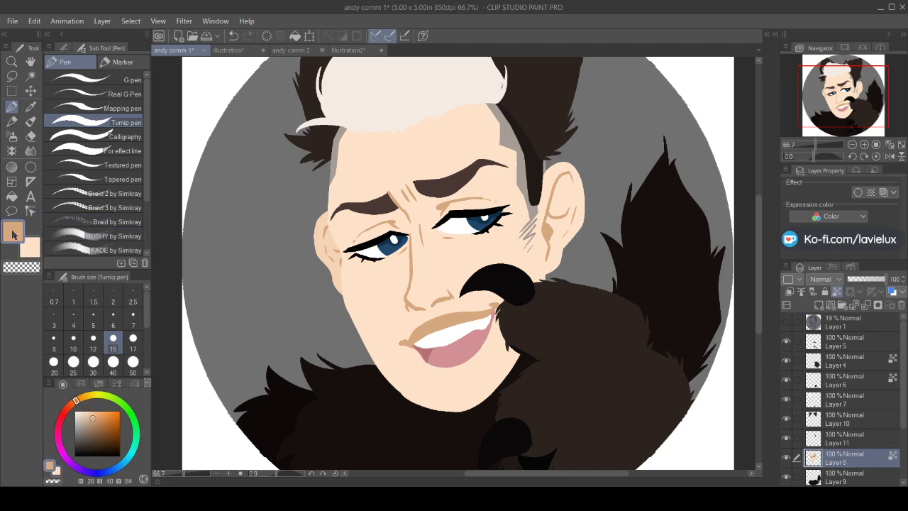
pyautogui.click(786, 321)
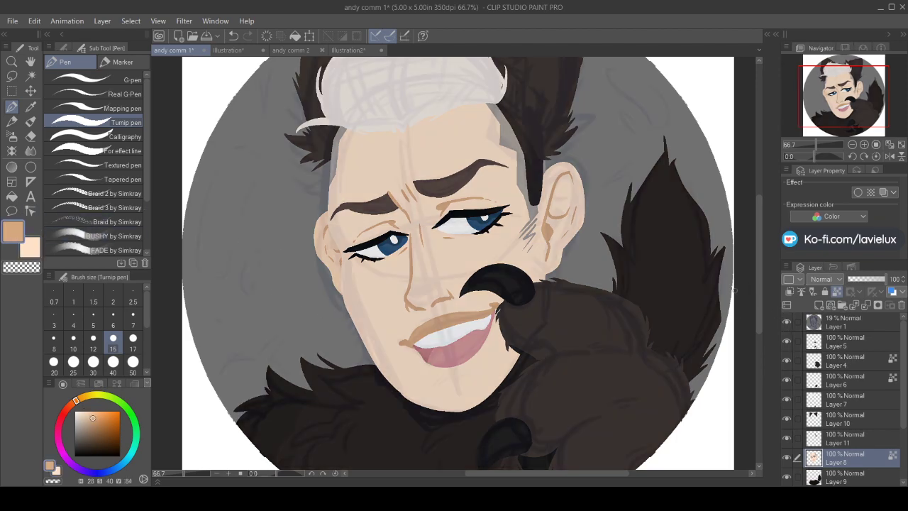
pyautogui.moveTo(467, 376); pyautogui.dragTo(449, 379)
pyautogui.click(786, 322)
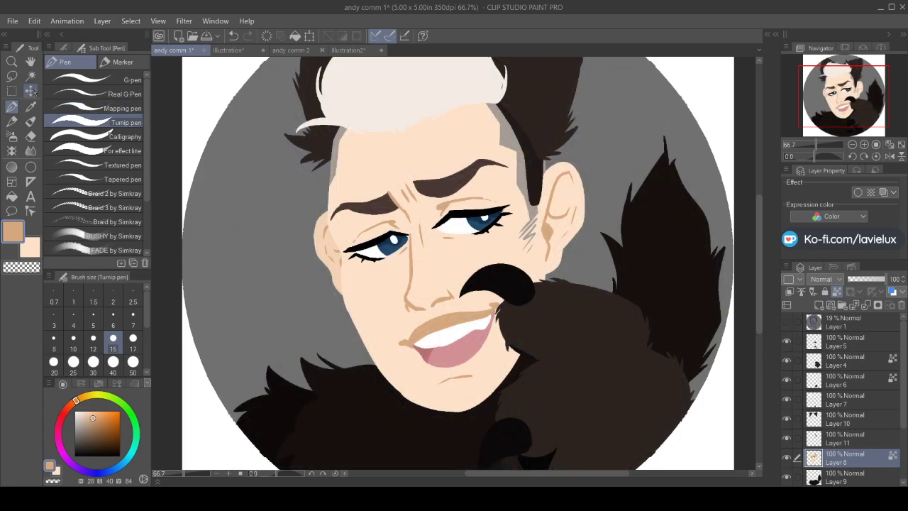
# Select the face skin, draw a thin lower lip under the mouth in pinkish peach (H 19, S 32, V 92) and deselect
pyautogui.click(30, 75)
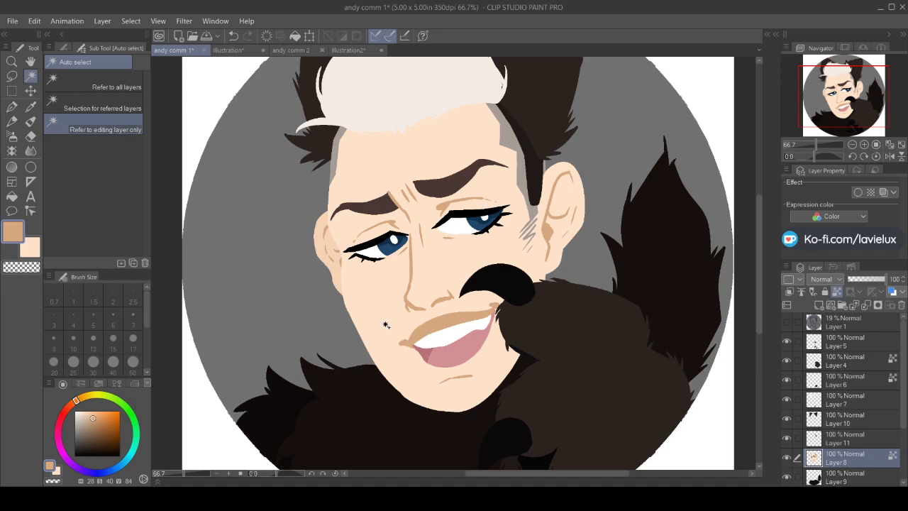
pyautogui.click(386, 324)
pyautogui.click(88, 415)
pyautogui.click(13, 108)
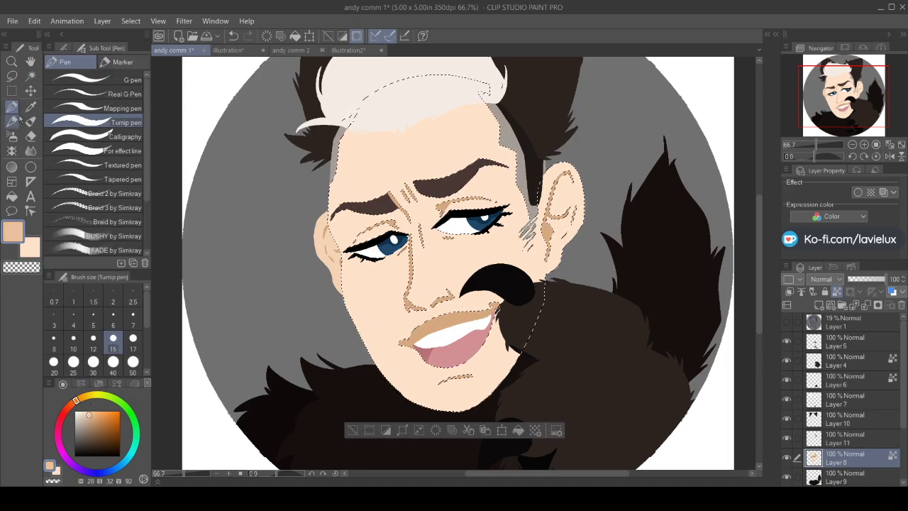
pyautogui.click(72, 403)
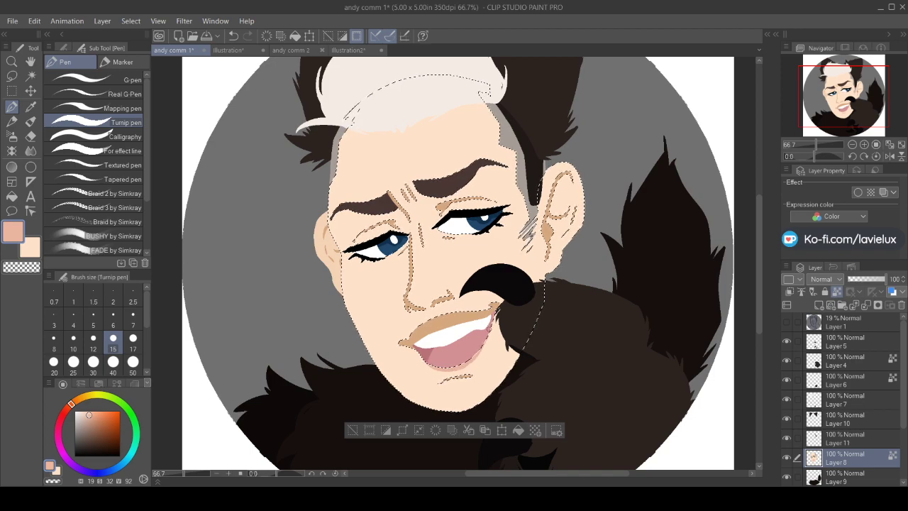
pyautogui.click(351, 430)
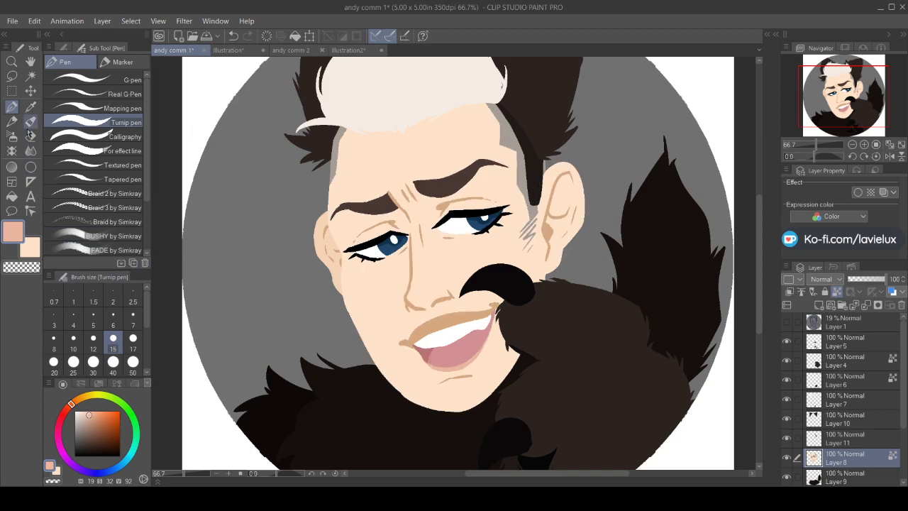
# Sample the upper lip's tan, shift it to a pinker tone (H 17, S 40, V 84) and fill the upper lip
pyautogui.click(30, 106)
pyautogui.click(440, 321)
pyautogui.click(70, 404)
pyautogui.click(12, 195)
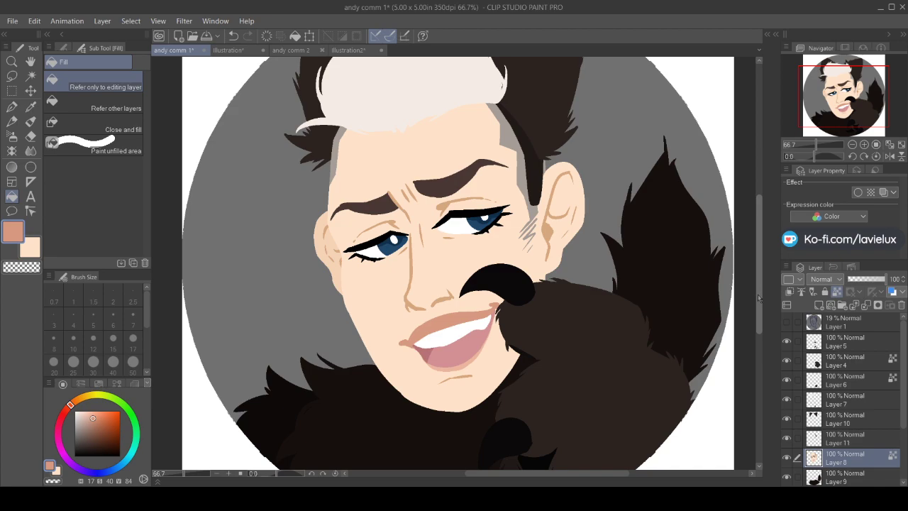
# Select the eyebrows, draw darker brown hair strokes (H 11, S 32, V 17) at their inner ends with the Turnip pen, and deselect
pyautogui.moveTo(755, 315); pyautogui.dragTo(761, 288)
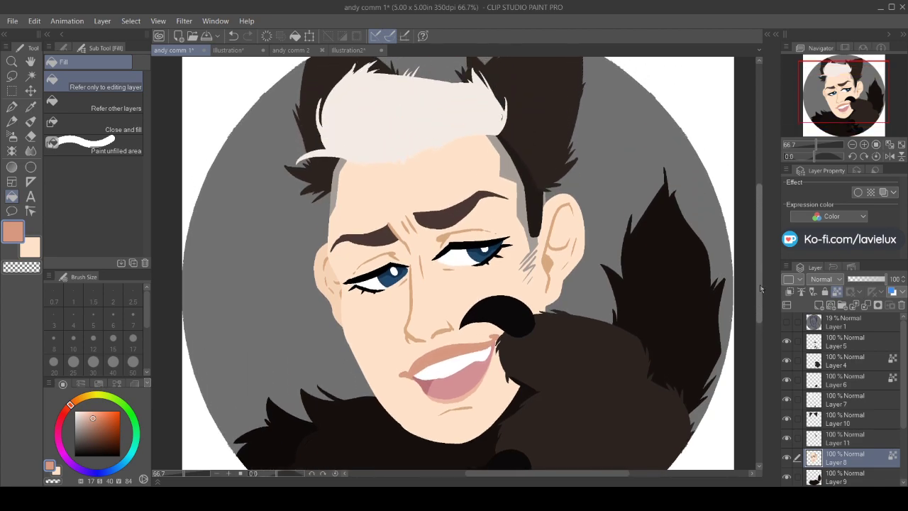
pyautogui.click(31, 76)
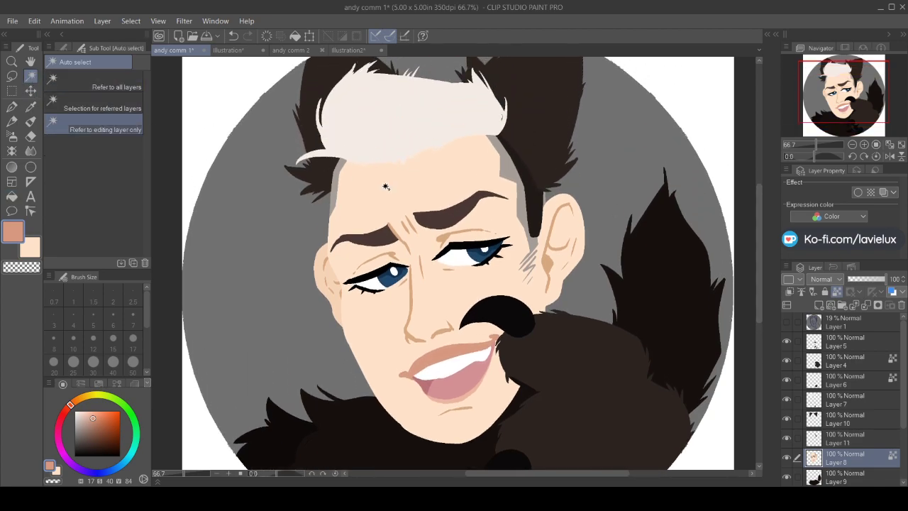
pyautogui.click(423, 225)
pyautogui.hotkey('ctrl', 'z')
pyautogui.click(31, 106)
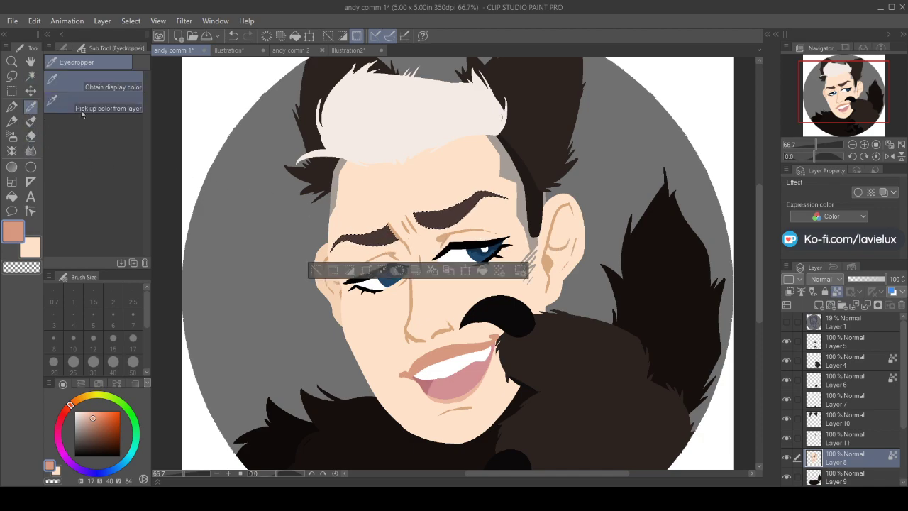
pyautogui.click(445, 216)
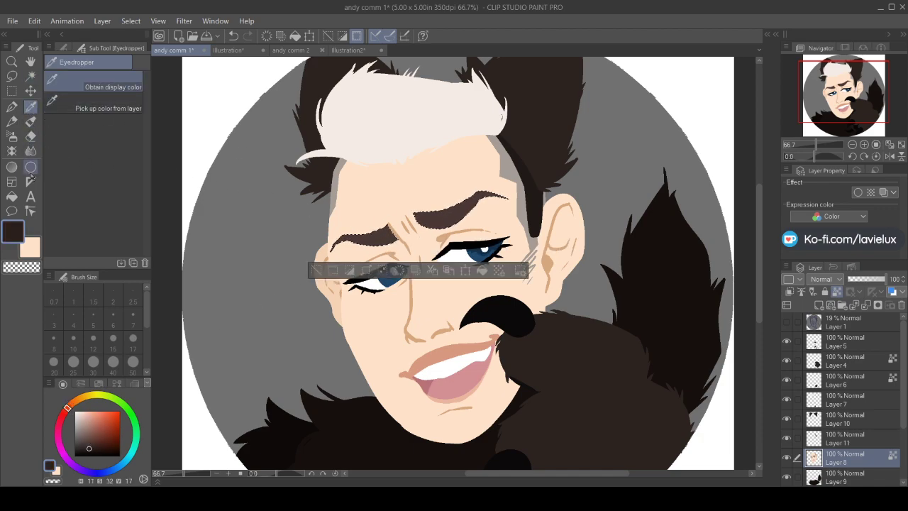
pyautogui.click(14, 106)
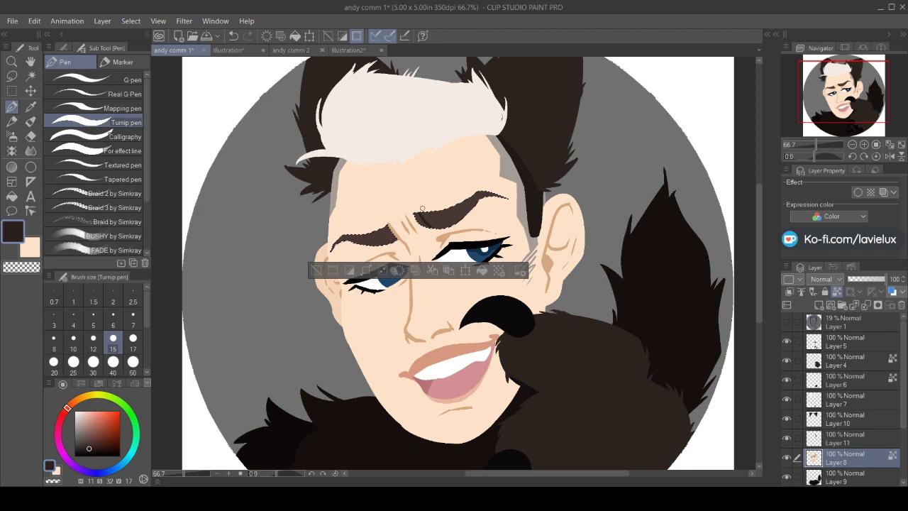
pyautogui.moveTo(434, 216); pyautogui.dragTo(445, 227)
pyautogui.moveTo(379, 230)
pyautogui.mouseDown()
pyautogui.moveTo(388, 244)
pyautogui.moveTo(343, 232)
pyautogui.mouseUp()
pyautogui.moveTo(416, 207)
pyautogui.mouseDown()
pyautogui.moveTo(426, 219)
pyautogui.moveTo(447, 213)
pyautogui.moveTo(441, 220)
pyautogui.mouseUp()
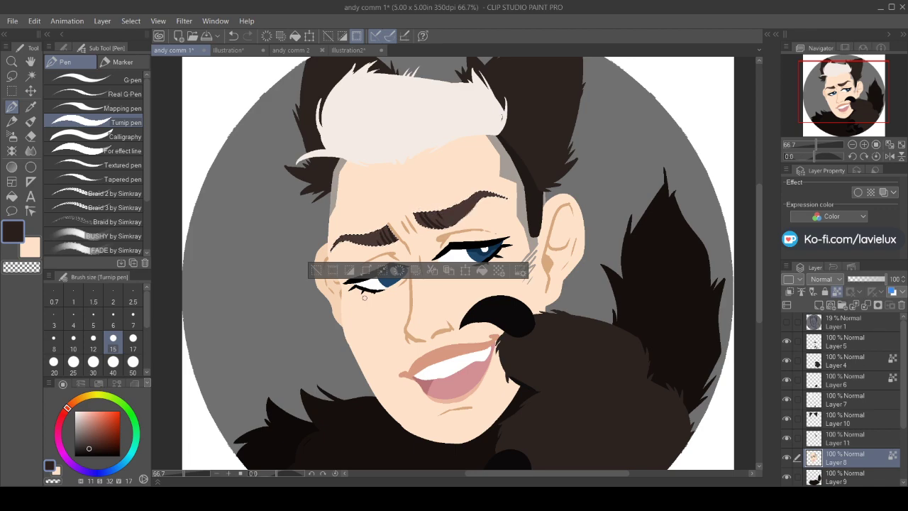
pyautogui.click(316, 272)
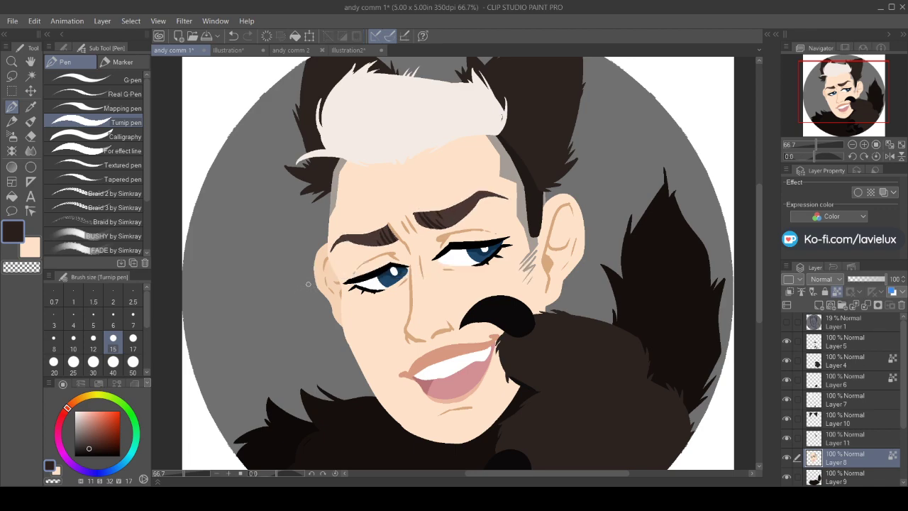
# Sample the facial-line tan (H 28, S 40, V 84) and draw a forehead crease just above the frown lines between the eyebrows
pyautogui.press('d')
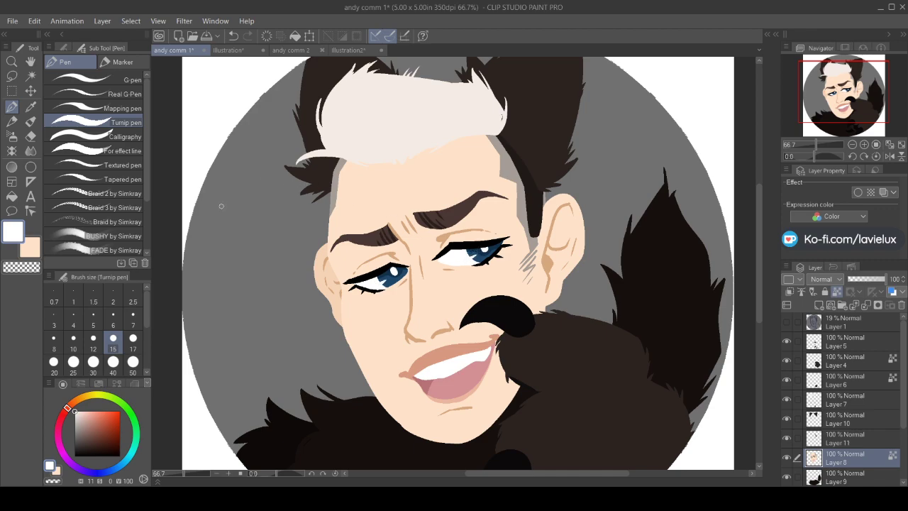
pyautogui.click(31, 107)
pyautogui.click(445, 329)
pyautogui.press('p')
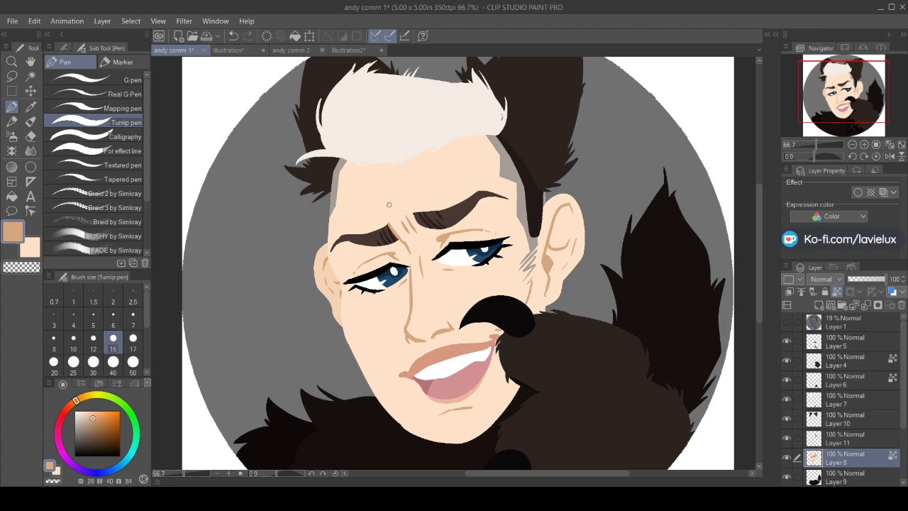
pyautogui.moveTo(393, 191); pyautogui.dragTo(399, 213)
# On Layer 10, lock transparent pixels, outline the inner area of the cat ear nearer the tail and fill it with dark brown (H 18, S 30, V 13)
pyautogui.click(93, 106)
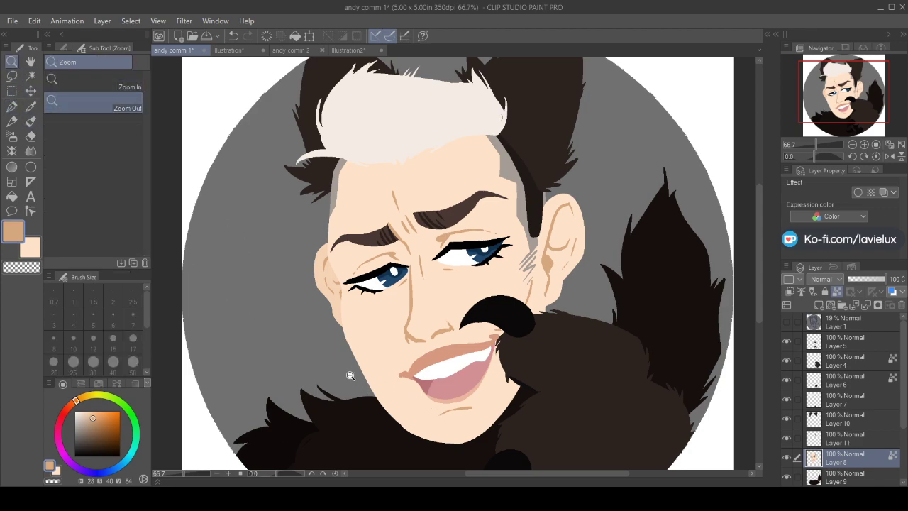
pyautogui.click(348, 373)
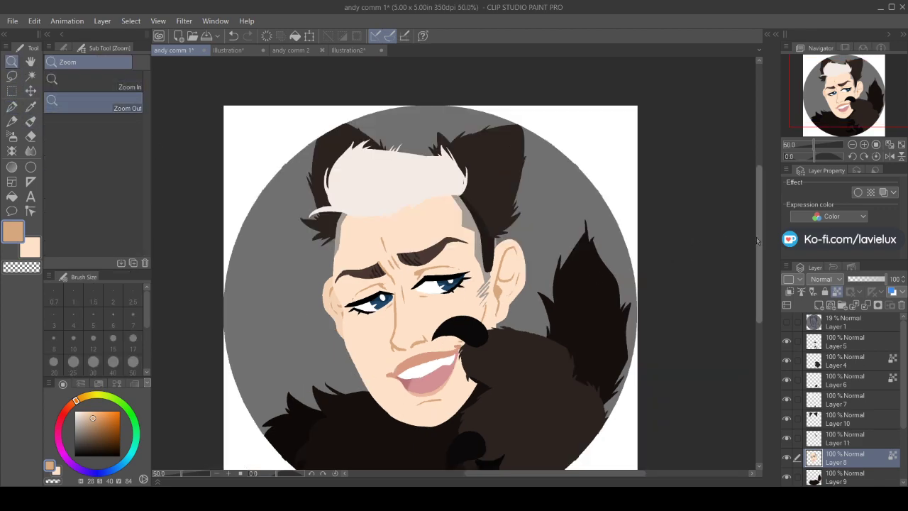
pyautogui.click(836, 420)
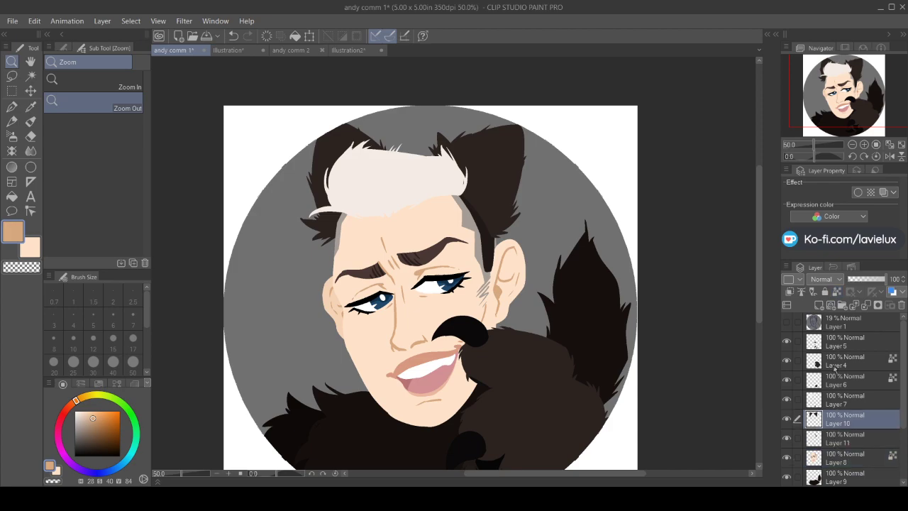
pyautogui.click(30, 107)
pyautogui.click(597, 329)
pyautogui.click(11, 106)
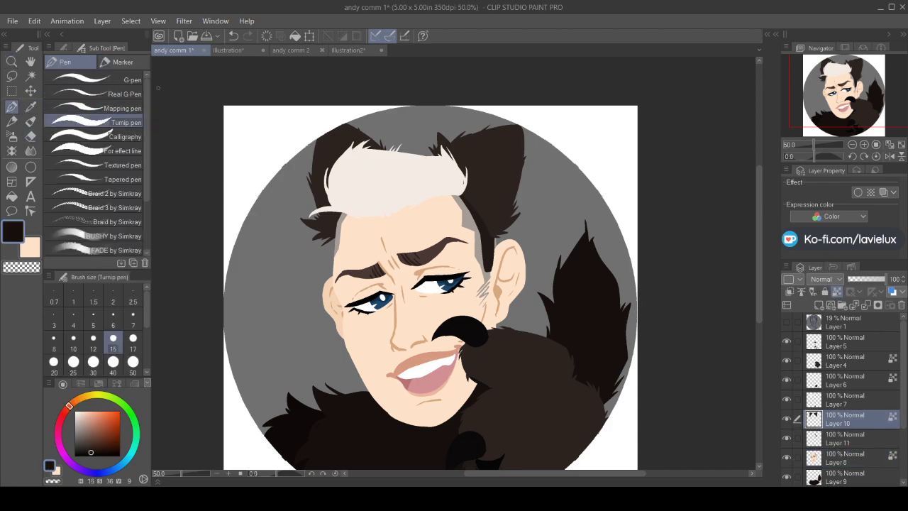
pyautogui.moveTo(466, 201); pyautogui.dragTo(505, 136)
pyautogui.press('i')
pyautogui.click(488, 247)
pyautogui.press('g')
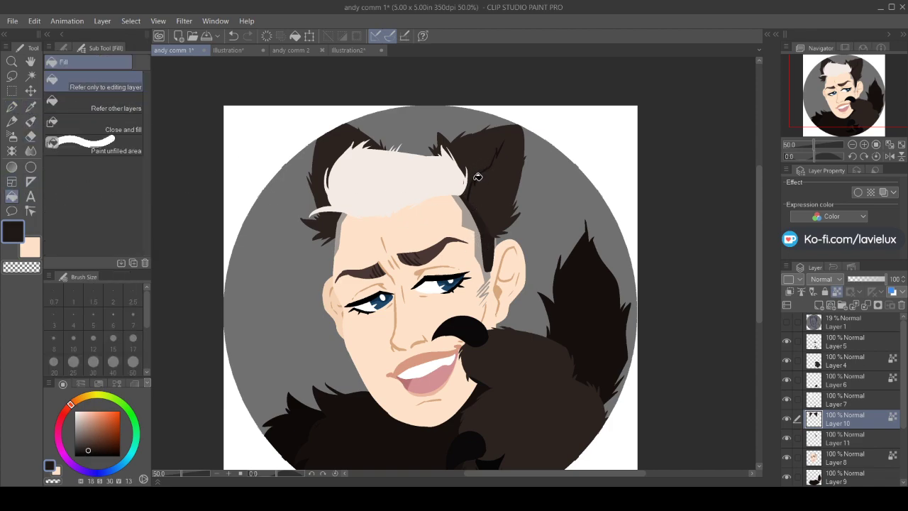
pyautogui.press('p')
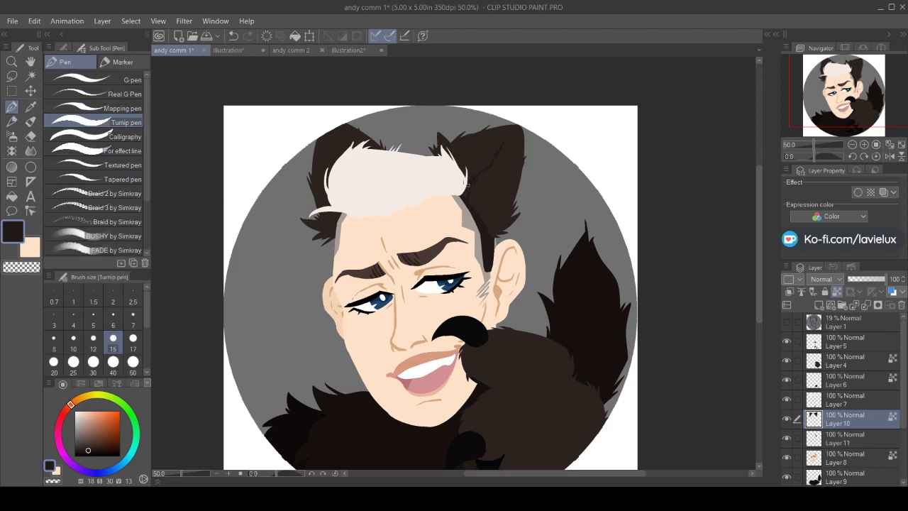
# Add fur strokes along the inner ear's edge, alternating sampled browns (H 16, S 26, V 17 and H 18, S 30, V 13)
pyautogui.moveTo(466, 181); pyautogui.dragTo(468, 187)
pyautogui.press('i')
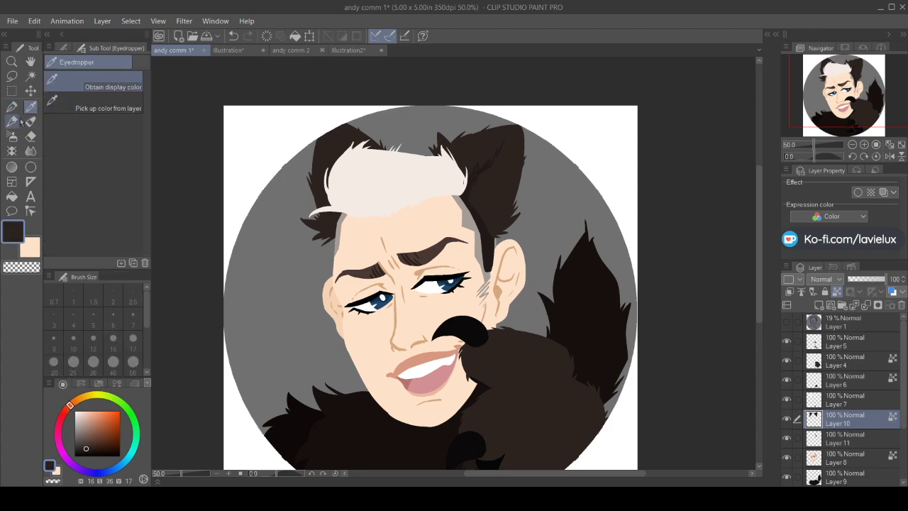
pyautogui.press('p')
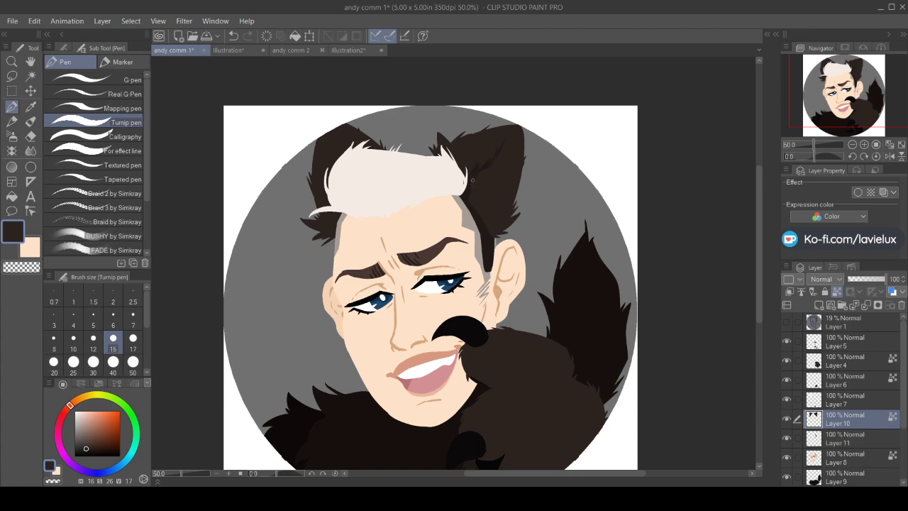
pyautogui.click(30, 106)
pyautogui.press('p')
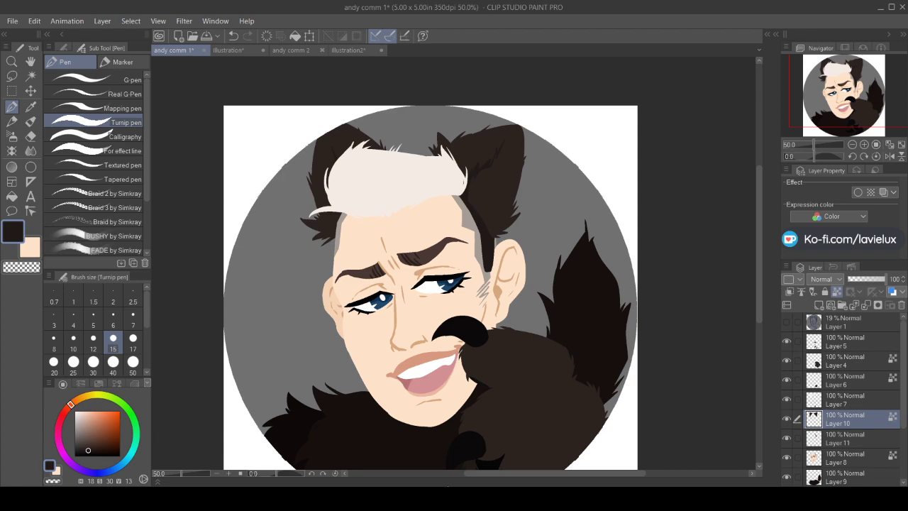
# Compare the whole portrait with the Layer 1 sketch by showing the sketch briefly and hiding it again
pyautogui.click(786, 322)
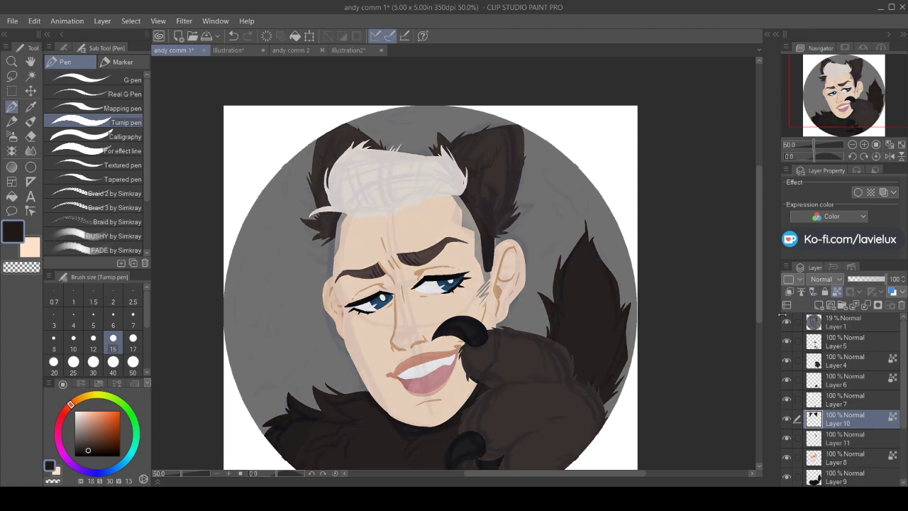
pyautogui.moveTo(763, 253); pyautogui.dragTo(763, 272)
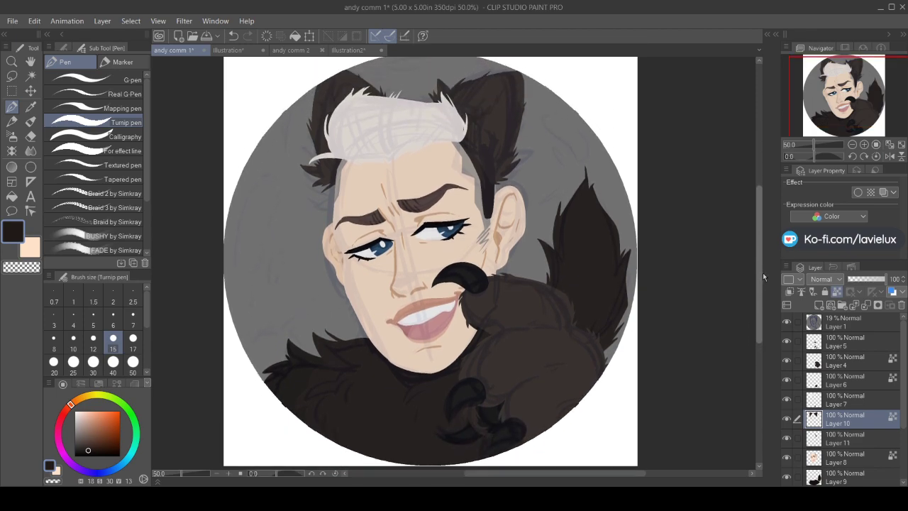
pyautogui.click(786, 322)
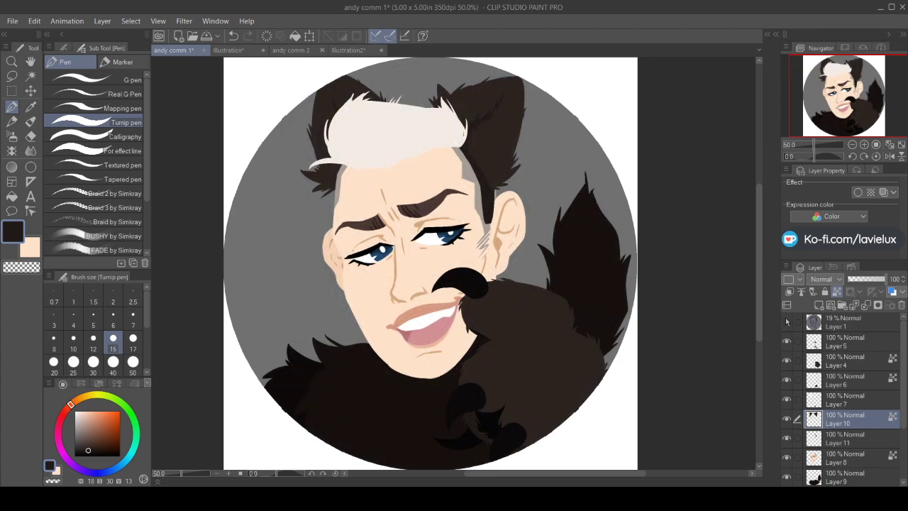
# On Layer 8, sample the claw's near-black (H 0, S 18, V 4), outline the nose tip over the Layer 1 sketch and fill it
pyautogui.click(848, 458)
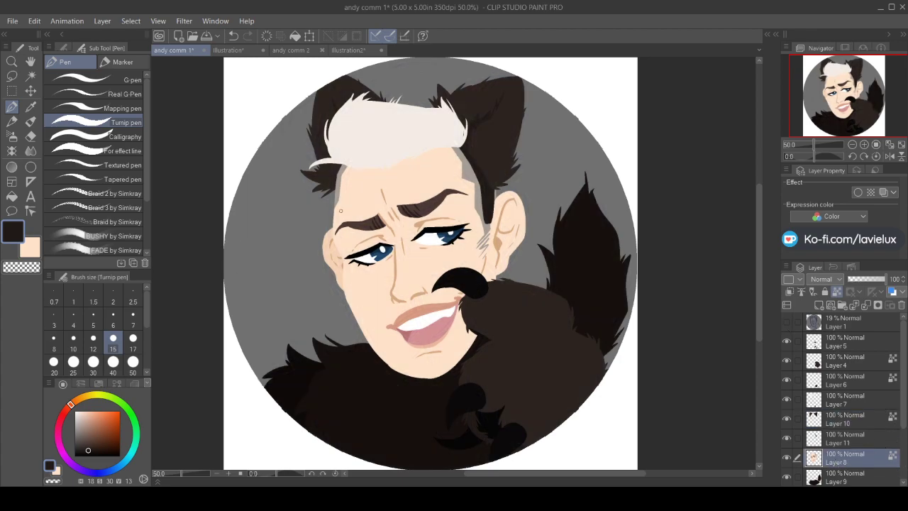
pyautogui.press('i')
pyautogui.click(462, 387)
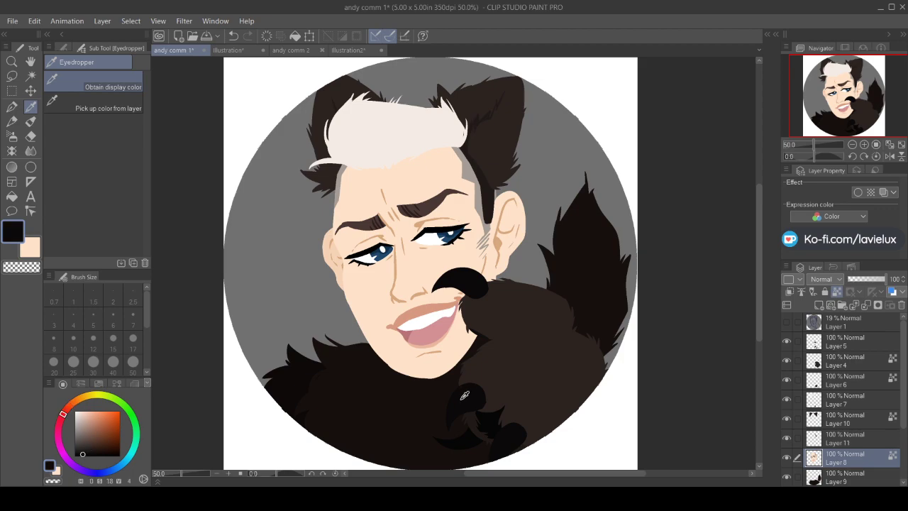
pyautogui.click(787, 323)
pyautogui.hotkey('ctrl', 'alt', '0')
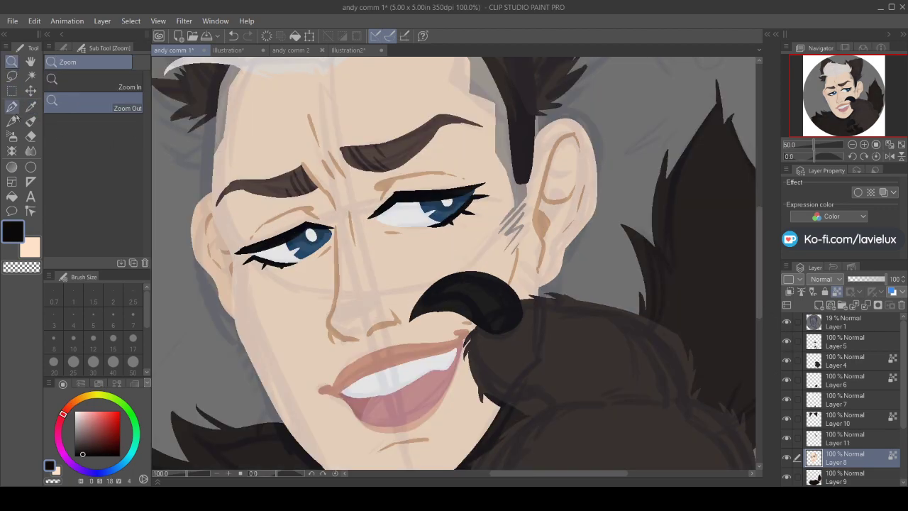
pyautogui.press('p')
pyautogui.moveTo(337, 309)
pyautogui.mouseDown()
pyautogui.moveTo(376, 302)
pyautogui.moveTo(345, 327)
pyautogui.moveTo(332, 321)
pyautogui.moveTo(338, 308)
pyautogui.mouseUp()
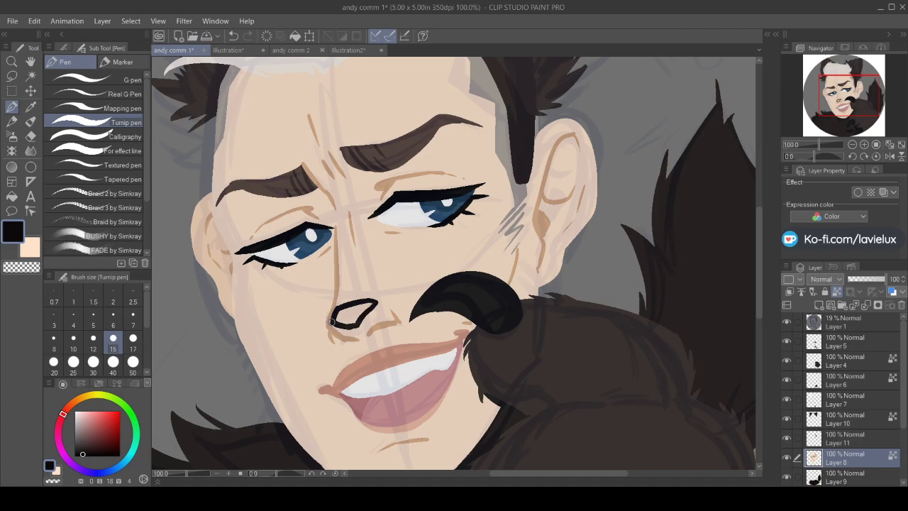
pyautogui.click(11, 197)
pyautogui.click(353, 311)
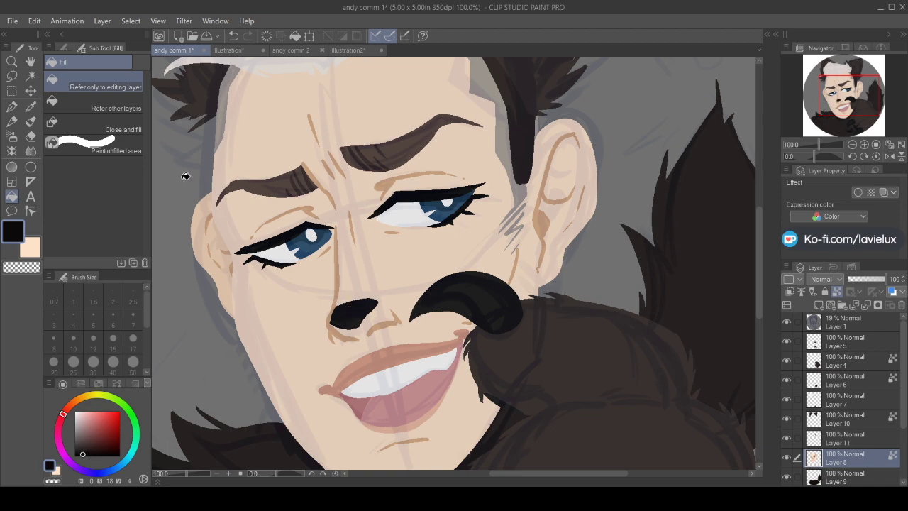
# Hide the Layer 1 sketch and draw a small pure white fang (H 0, S 0, V 100) at the outer end of the upper teeth
pyautogui.click(11, 61)
pyautogui.keyDown('alt'); pyautogui.click(374, 424); pyautogui.keyUp('alt')
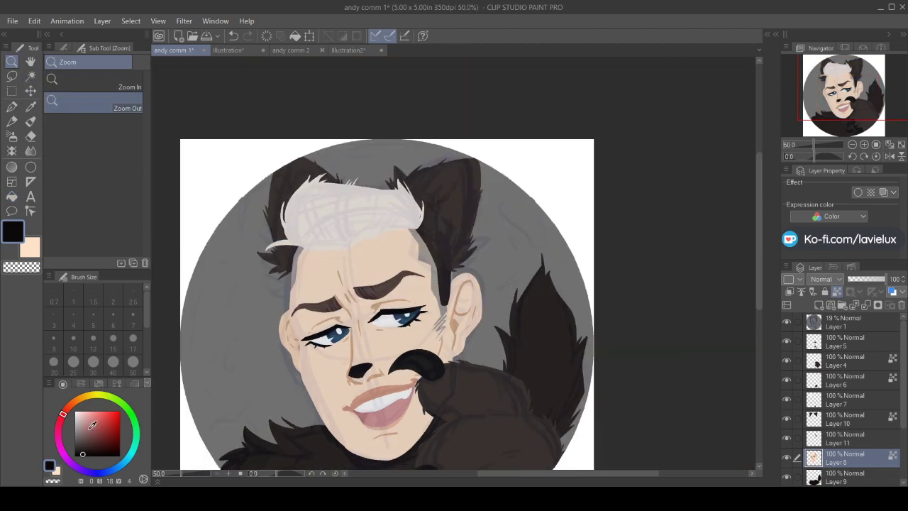
pyautogui.click(76, 412)
pyautogui.click(11, 107)
pyautogui.click(786, 323)
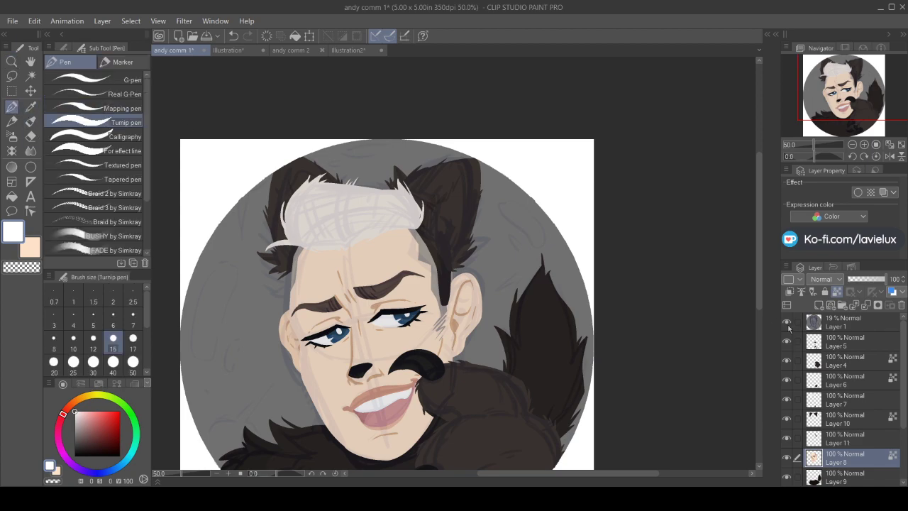
pyautogui.moveTo(355, 409)
pyautogui.mouseDown()
pyautogui.moveTo(361, 415)
pyautogui.moveTo(354, 412)
pyautogui.mouseUp()
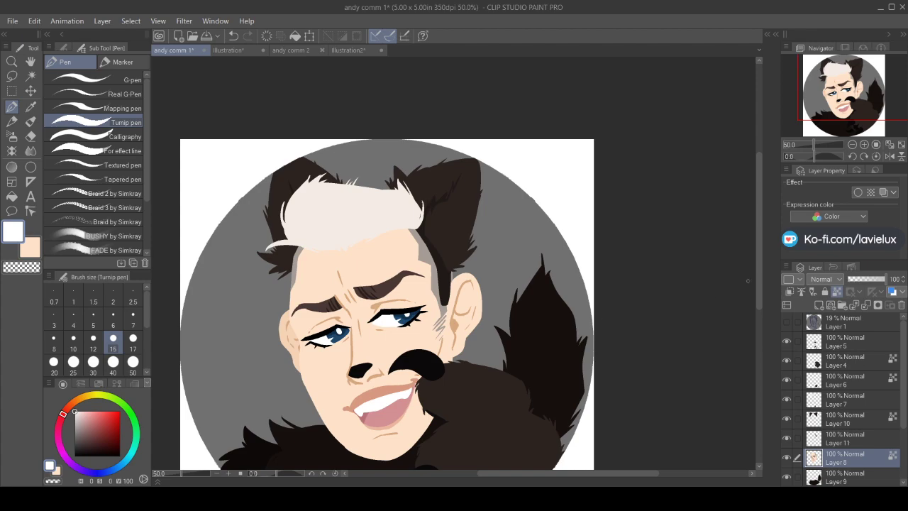
# Darken the sampled hair white to beige (H 26, S 14, V 80), lock Layer 7's transparent pixels and draw strand lines across the quiff
pyautogui.scroll(-2, 763, 285)
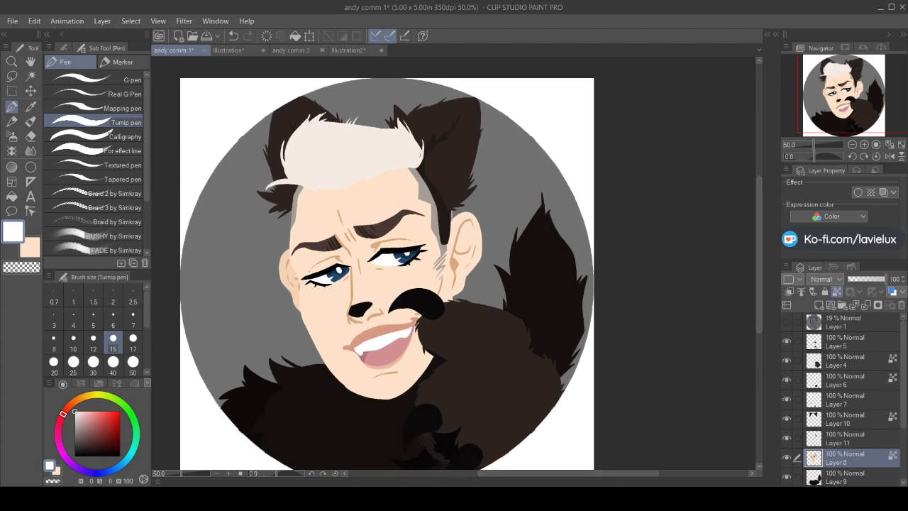
pyautogui.moveTo(538, 473); pyautogui.dragTo(511, 472)
pyautogui.click(30, 107)
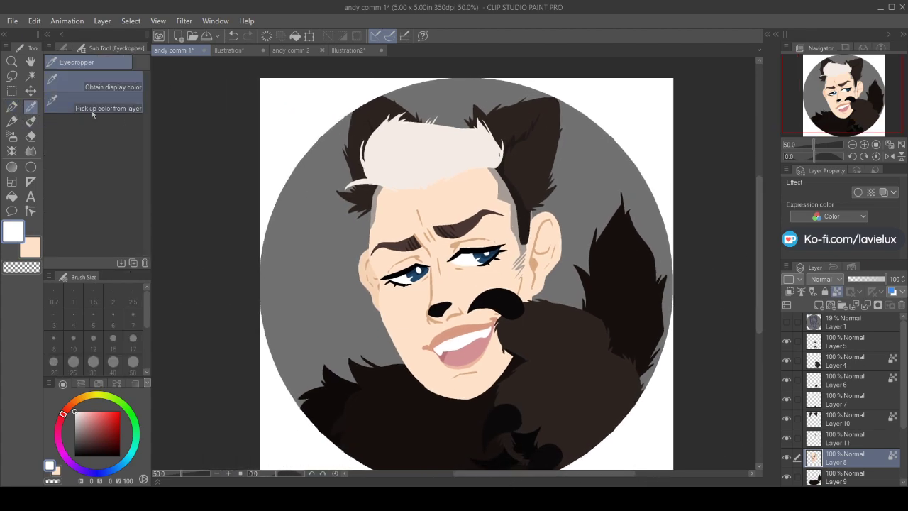
pyautogui.click(440, 132)
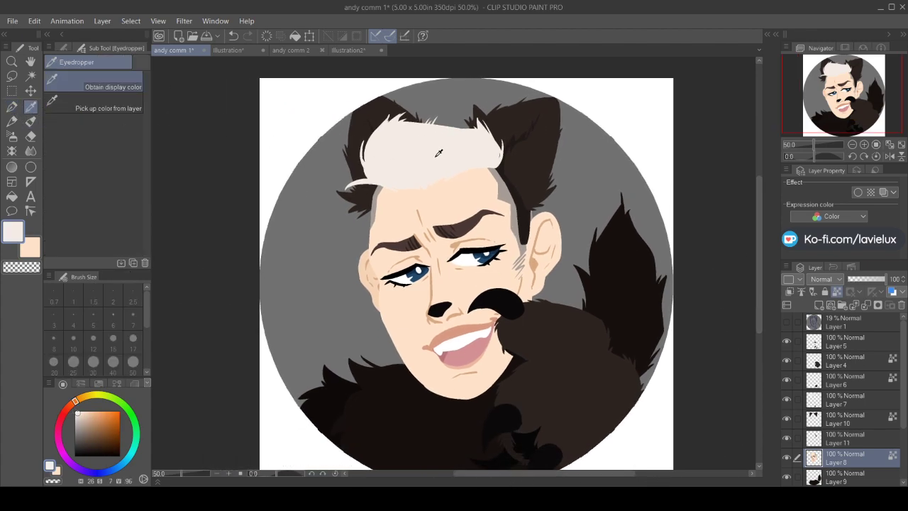
pyautogui.click(11, 107)
pyautogui.click(840, 400)
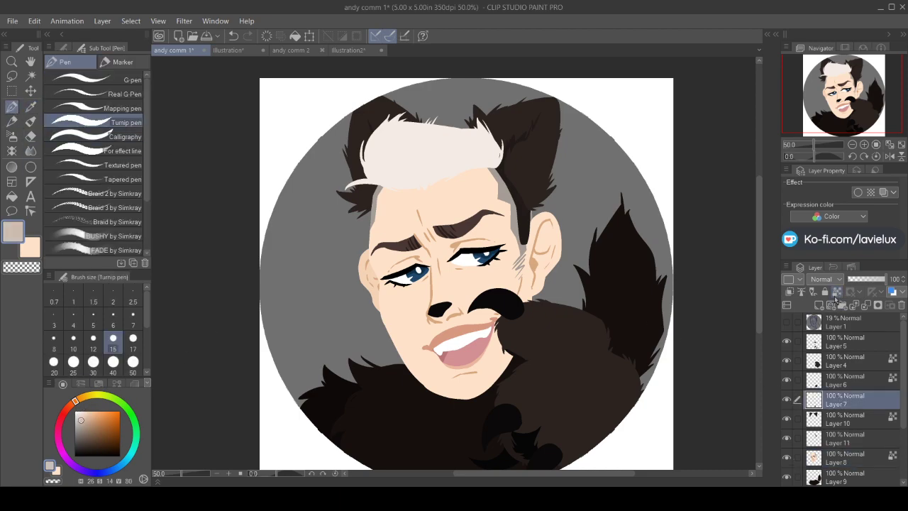
pyautogui.click(786, 321)
pyautogui.click(787, 322)
pyautogui.moveTo(420, 191); pyautogui.dragTo(414, 178)
pyautogui.moveTo(396, 123); pyautogui.dragTo(387, 174)
pyautogui.moveTo(385, 138); pyautogui.dragTo(402, 181)
pyautogui.moveTo(437, 125)
pyautogui.mouseDown()
pyautogui.moveTo(440, 158)
pyautogui.moveTo(468, 171)
pyautogui.mouseUp()
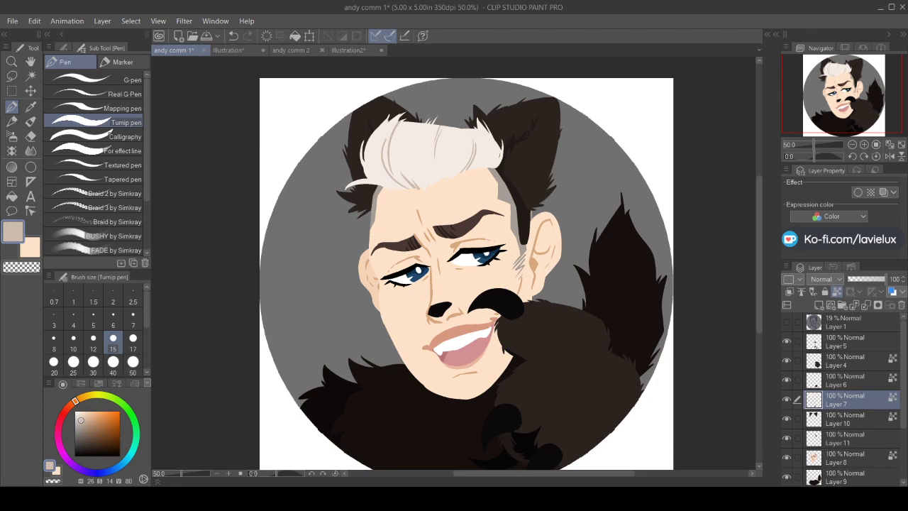
# Sample dark brown (H 18, S 30, V 13) and draw fur strokes over the paw and arm on Layer 4, checking against the Layer 1 sketch
pyautogui.scroll(-2, 760, 333)
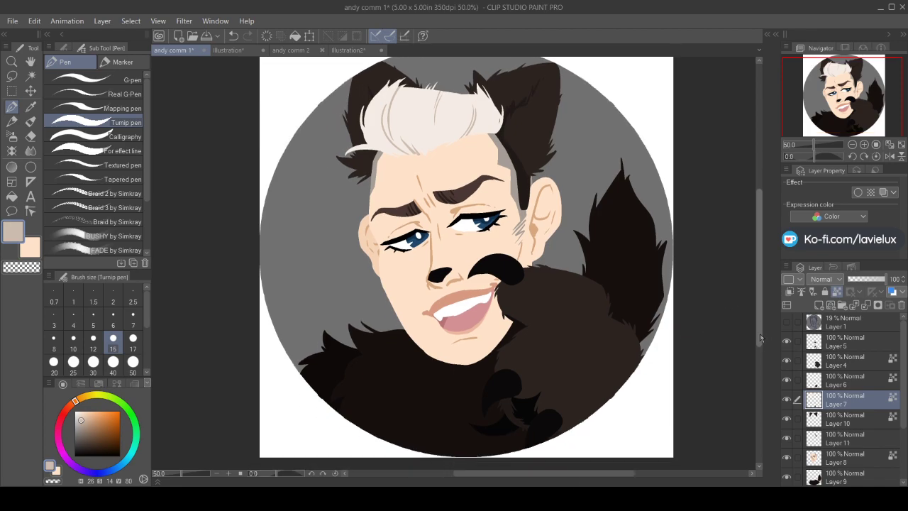
pyautogui.click(30, 107)
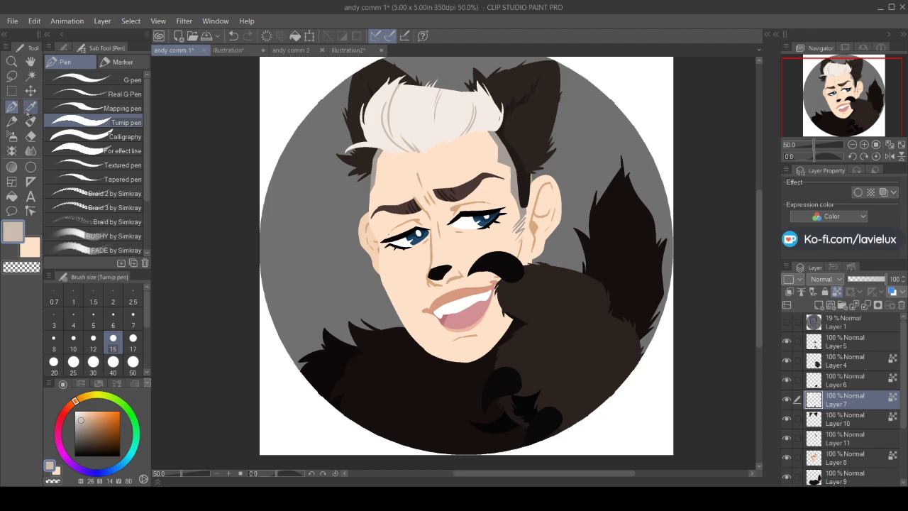
pyautogui.click(510, 399)
pyautogui.click(849, 363)
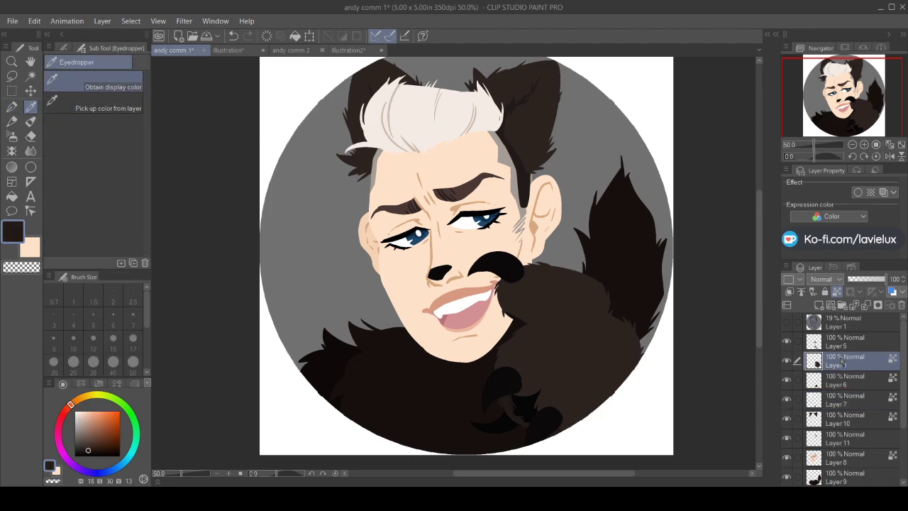
pyautogui.press('p')
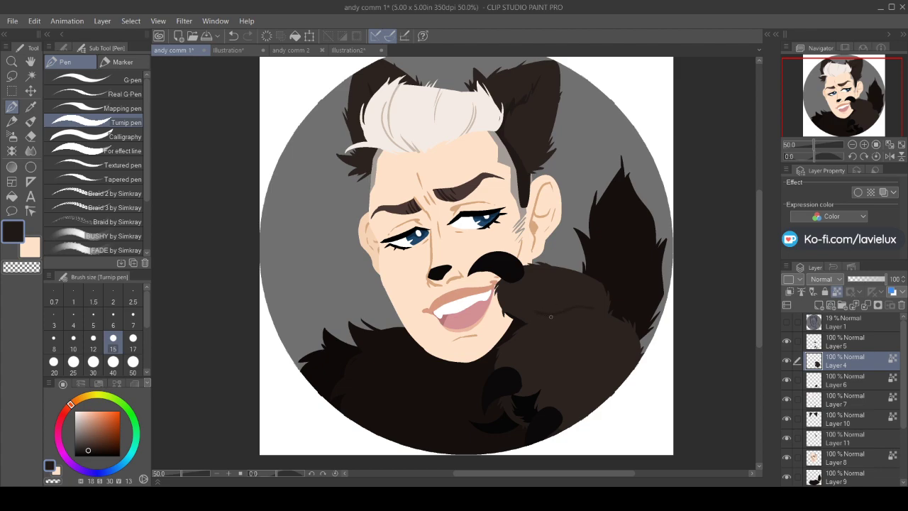
pyautogui.click(786, 323)
pyautogui.click(786, 324)
# Sample near-black (H 12, S 38, V 5), lock Layer 9's transparent pixels and draw fur strokes across the chest fur
pyautogui.press('i')
pyautogui.click(326, 371)
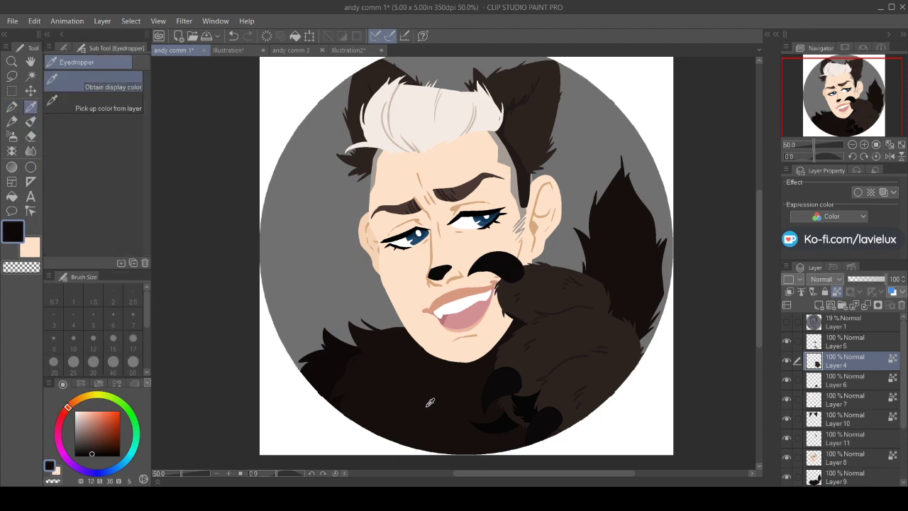
pyautogui.scroll(-2, 898, 419)
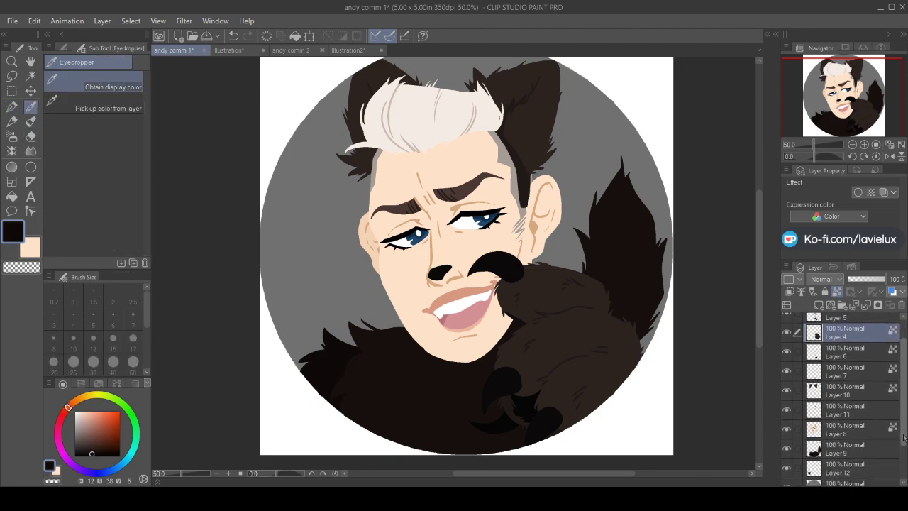
pyautogui.click(870, 454)
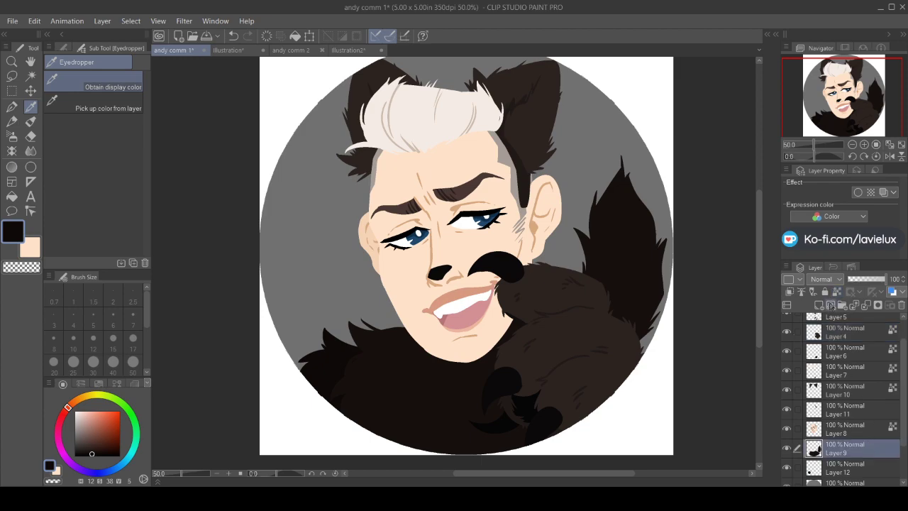
pyautogui.click(11, 107)
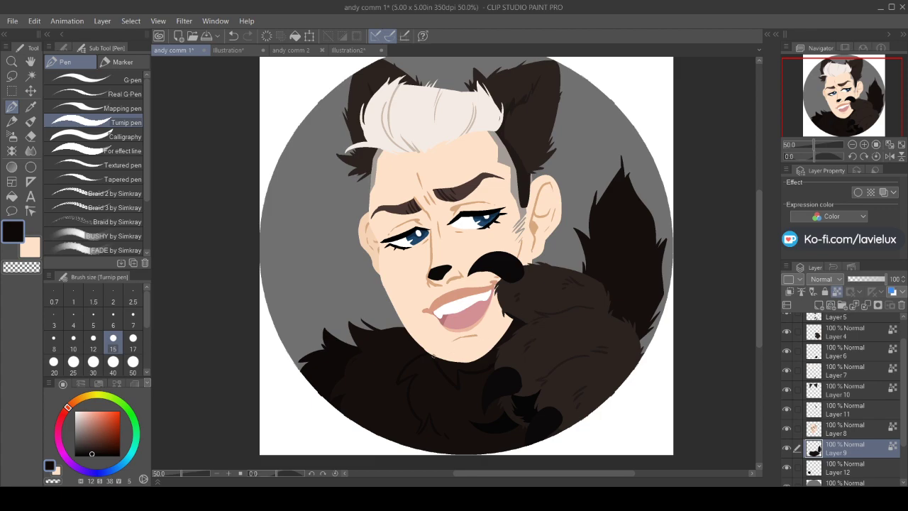
pyautogui.click(11, 196)
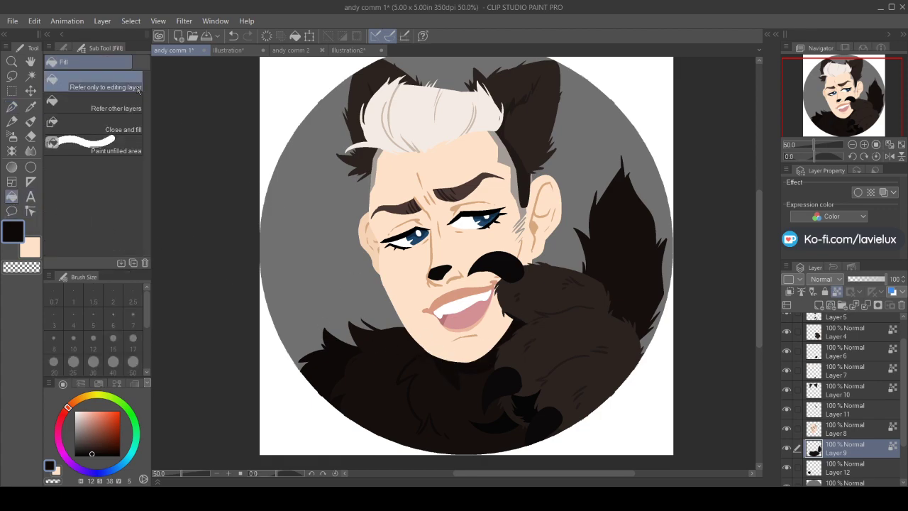
pyautogui.click(12, 106)
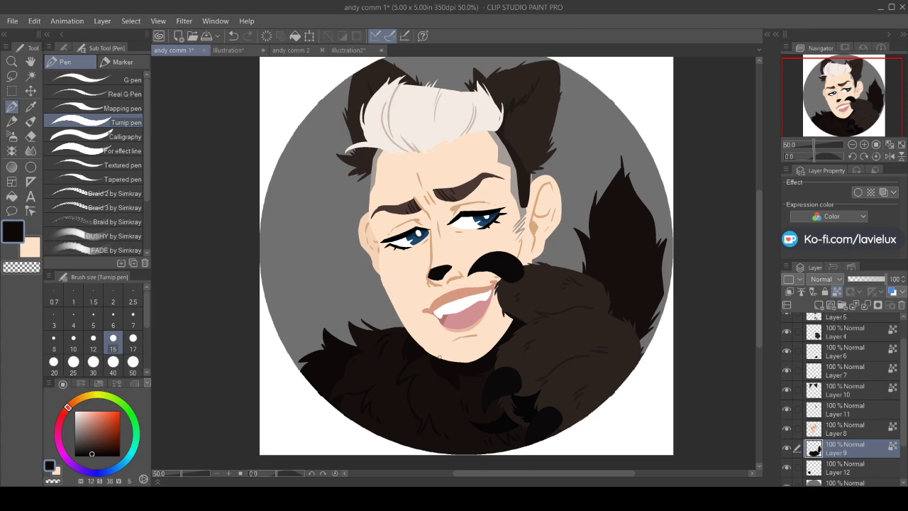
# Pick a deeper black (H 12, S 41, V 1) and lock Layer 12's transparent pixels for pen strokes
pyautogui.click(31, 107)
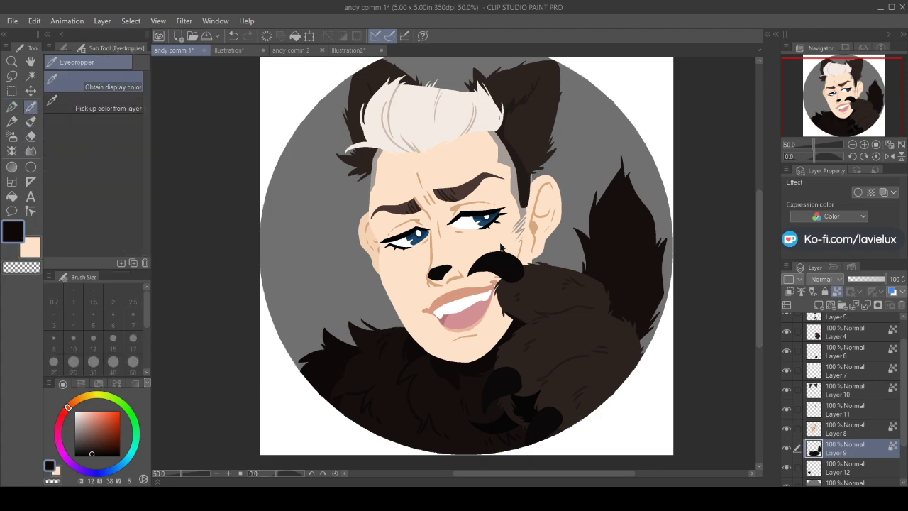
pyautogui.click(844, 471)
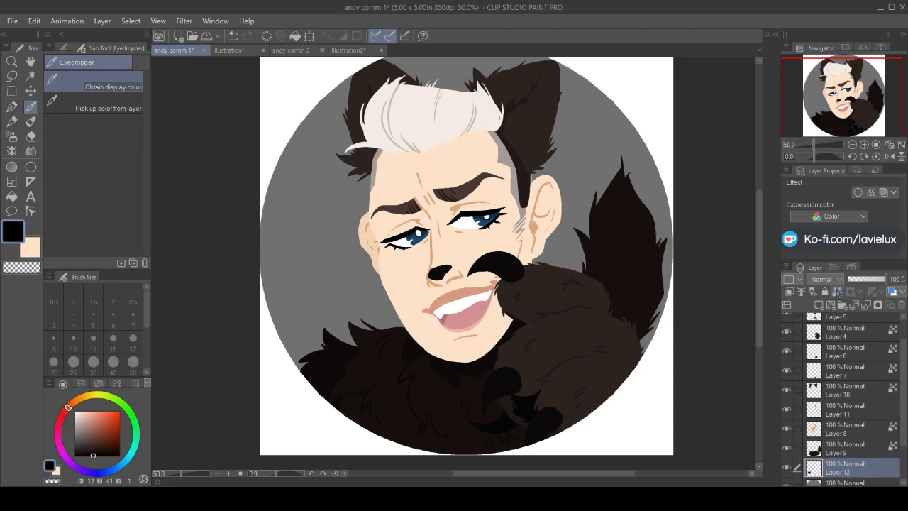
pyautogui.click(11, 106)
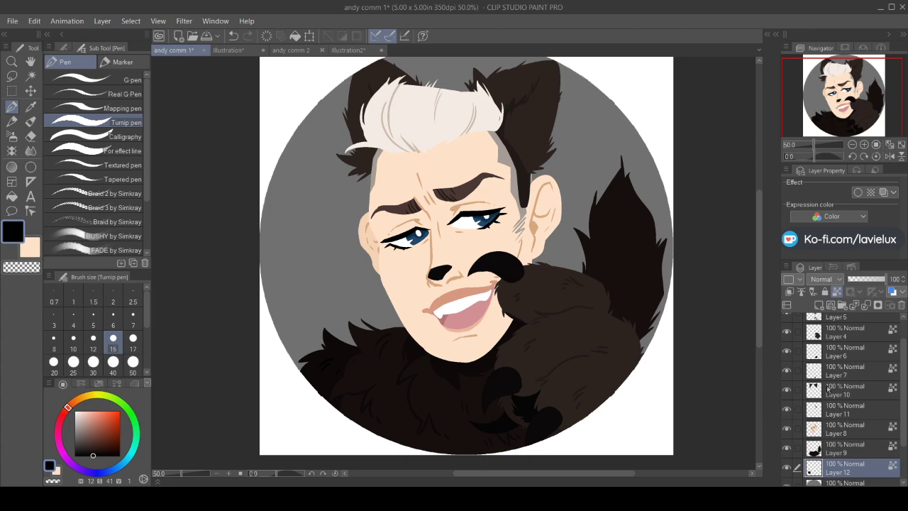
# Return to Layer 9 and sample dark fur colours from the tail (H 15, S 36, V 9) and the chest fur strokes
pyautogui.click(805, 449)
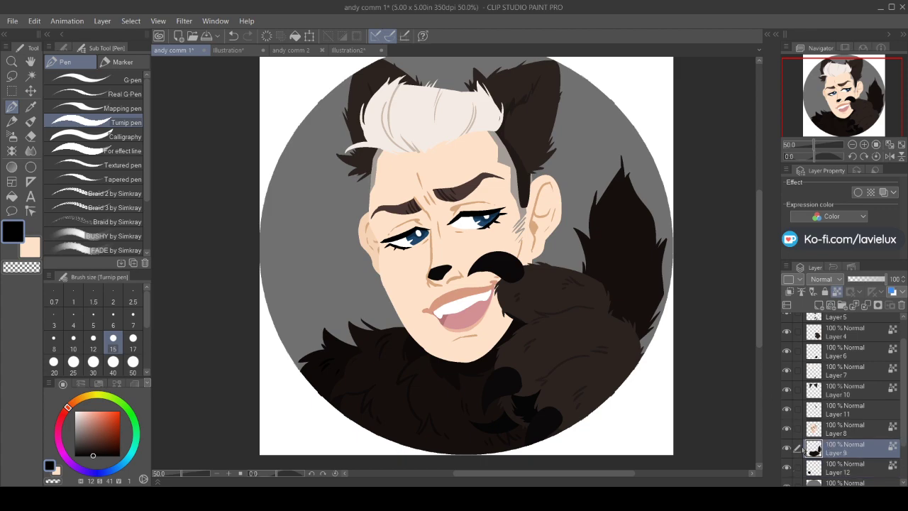
pyautogui.click(31, 107)
pyautogui.click(629, 268)
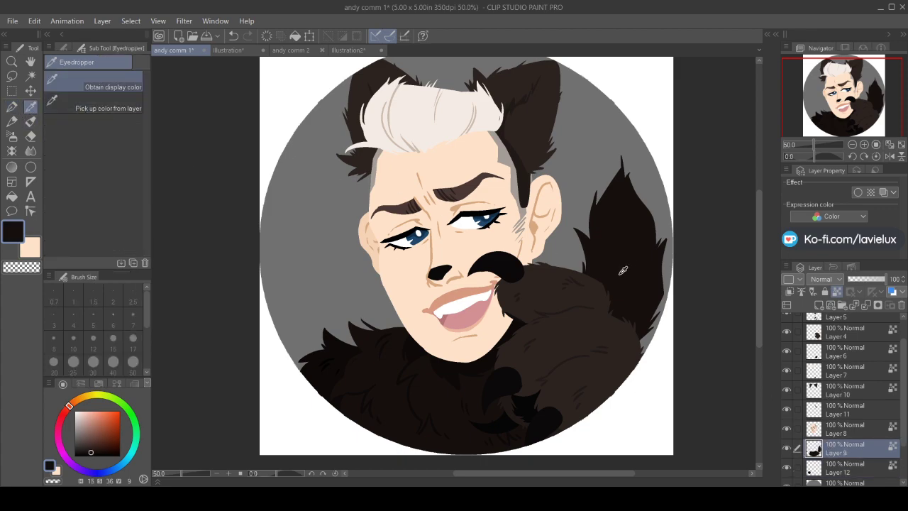
pyautogui.click(325, 366)
pyautogui.click(622, 253)
pyautogui.click(345, 359)
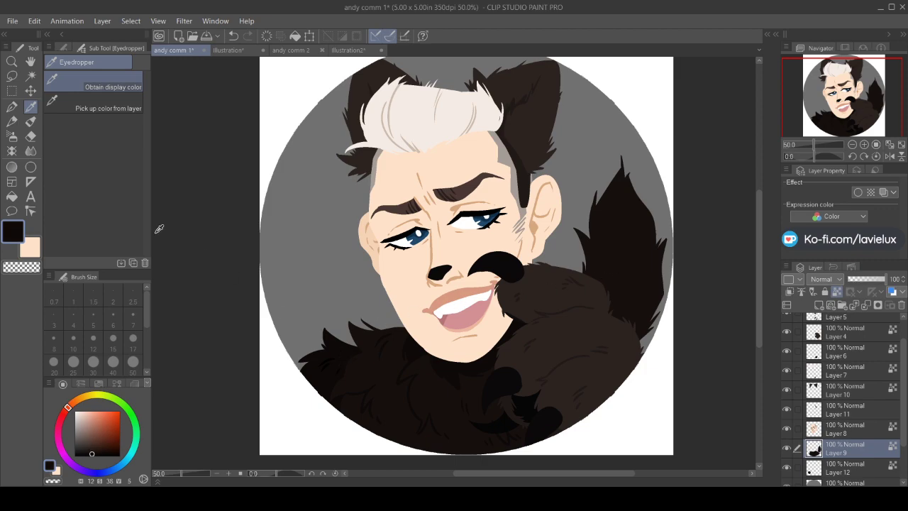
# Add near-black fur strokes to the tail on Layer 9, and darker brown fur strokes to the ears on Layer 10 using a sampled colour
pyautogui.click(11, 107)
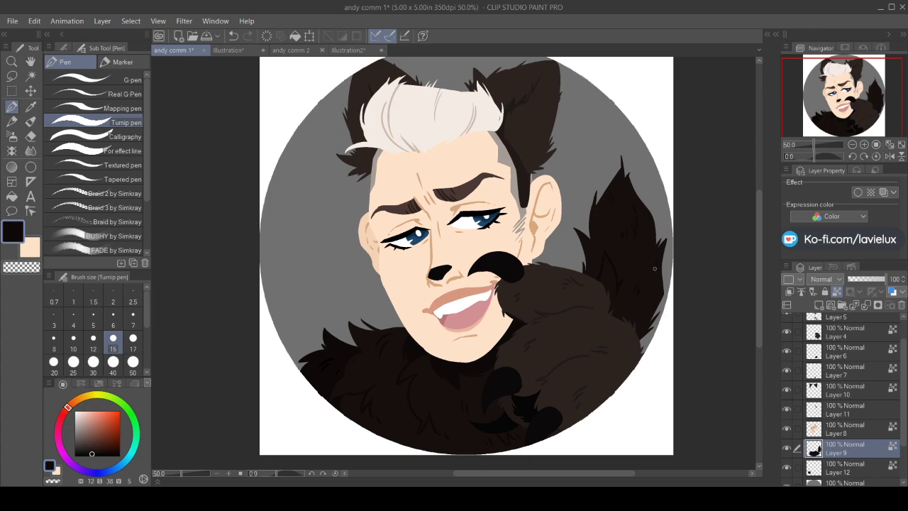
pyautogui.click(31, 108)
pyautogui.click(531, 187)
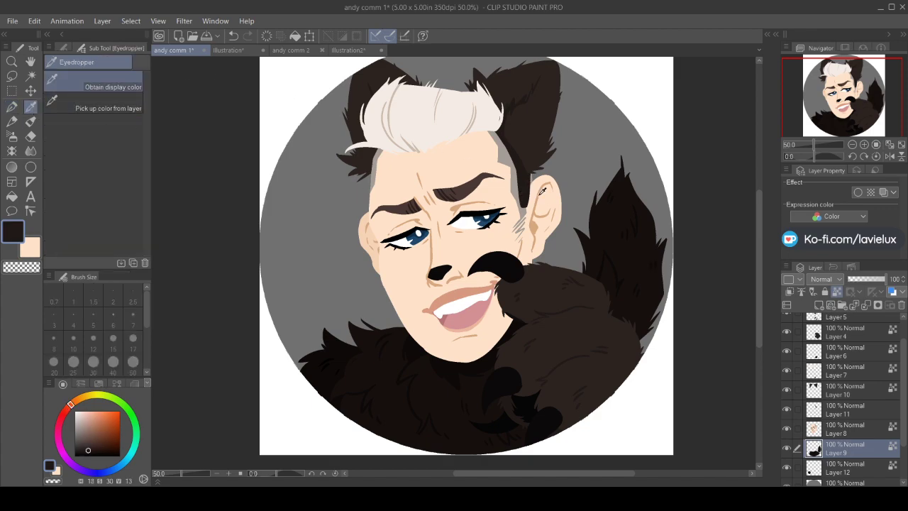
pyautogui.click(847, 388)
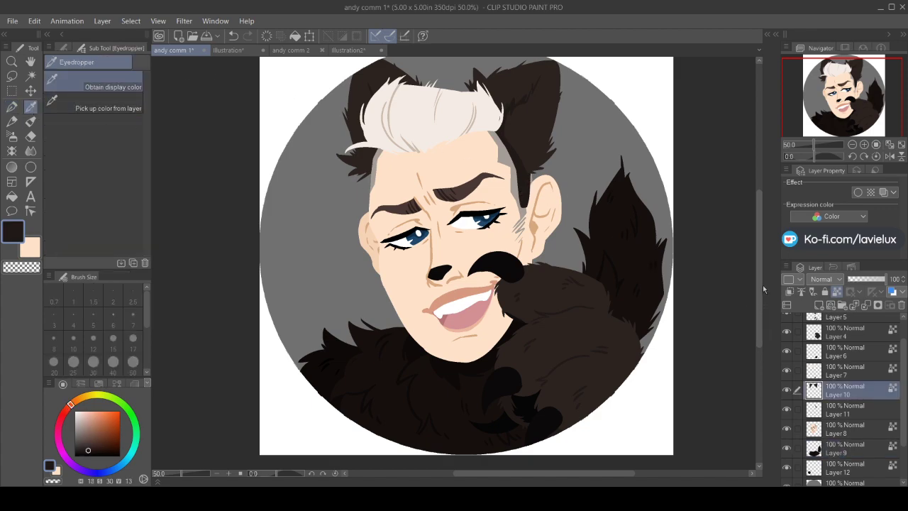
pyautogui.moveTo(762, 270); pyautogui.dragTo(760, 254)
pyautogui.click(11, 107)
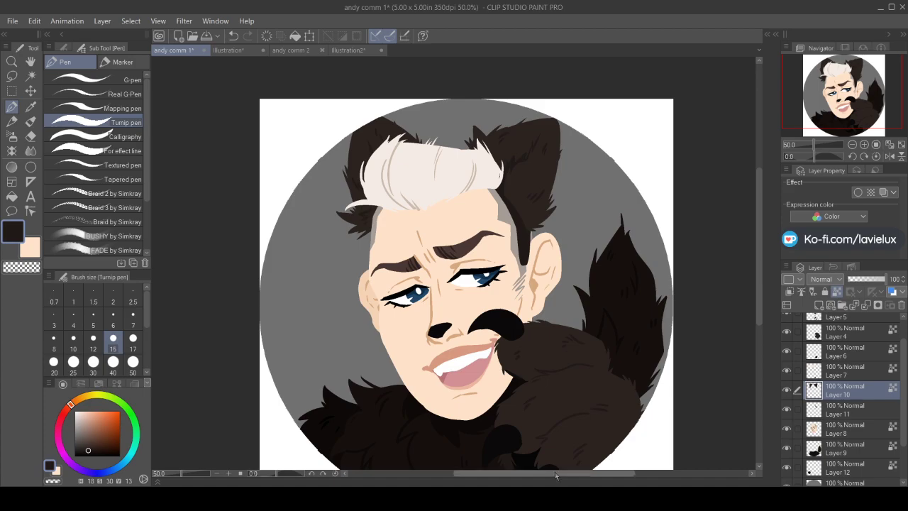
# Make the grey background circle's layer active and set the drawing colour to muted tan (H 42, S 33, V 78)
pyautogui.click(11, 62)
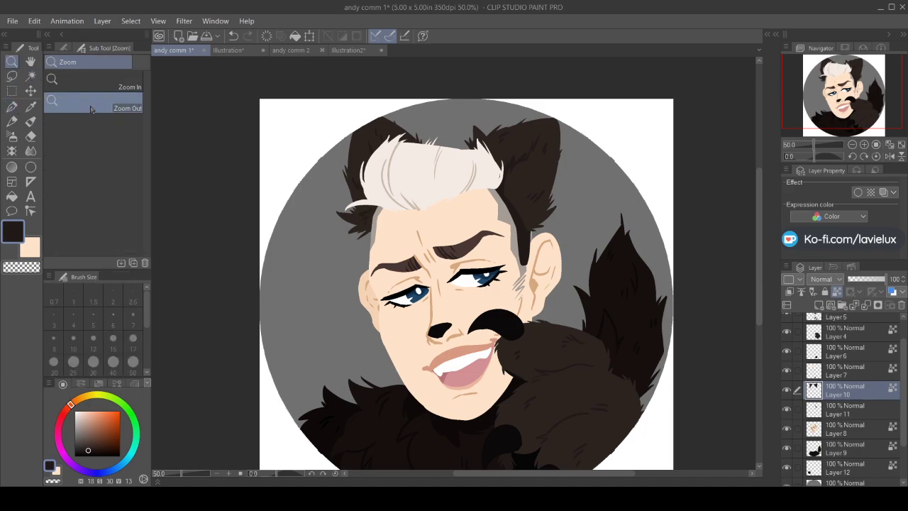
pyautogui.click(93, 108)
pyautogui.click(423, 406)
pyautogui.scroll(-2, 904, 451)
pyautogui.scroll(-1, 903, 451)
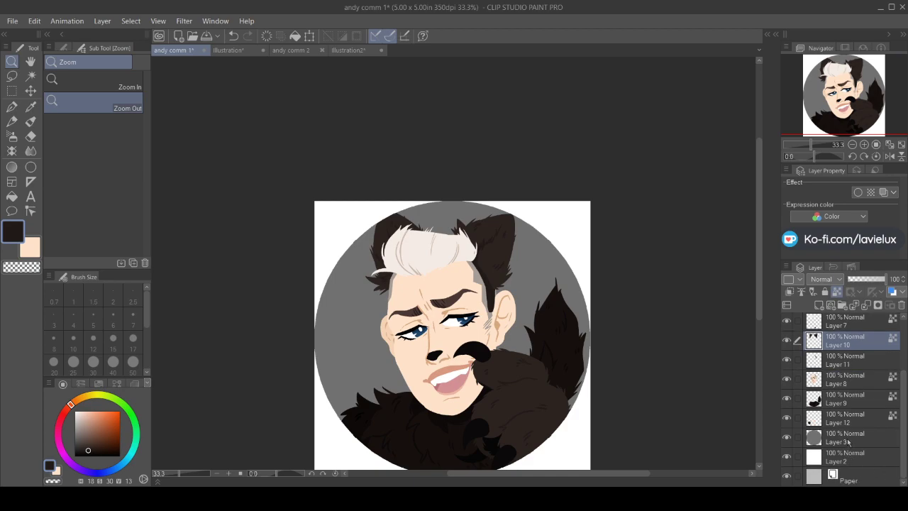
pyautogui.click(851, 437)
pyautogui.moveTo(761, 301); pyautogui.dragTo(759, 334)
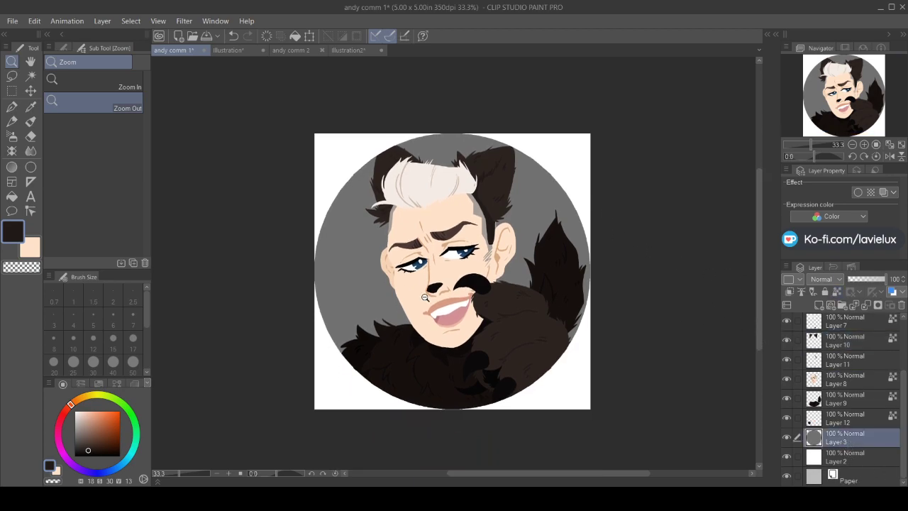
pyautogui.click(89, 396)
pyautogui.click(88, 418)
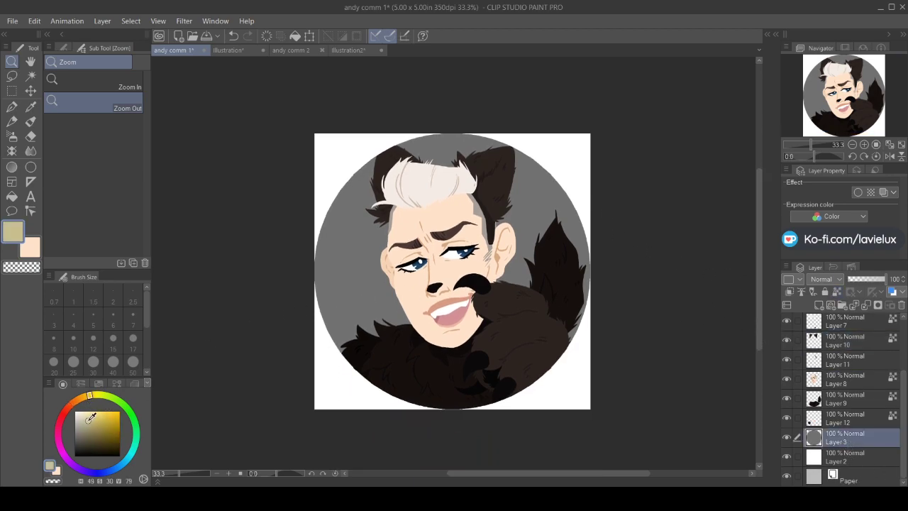
pyautogui.click(86, 396)
# Draw a filled tan circle spanning the full canvas on a new layer above Layer 3, and hide the grey circle
pyautogui.click(31, 167)
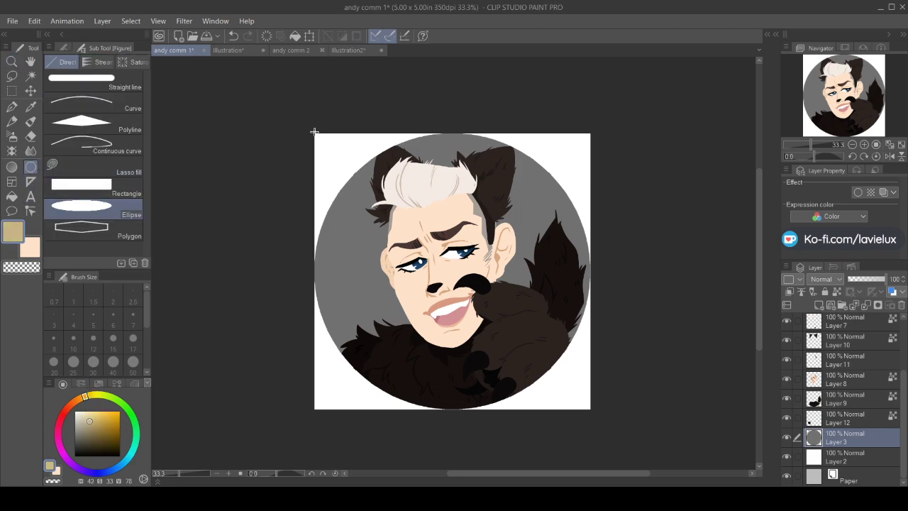
pyautogui.moveTo(314, 134); pyautogui.dragTo(595, 412)
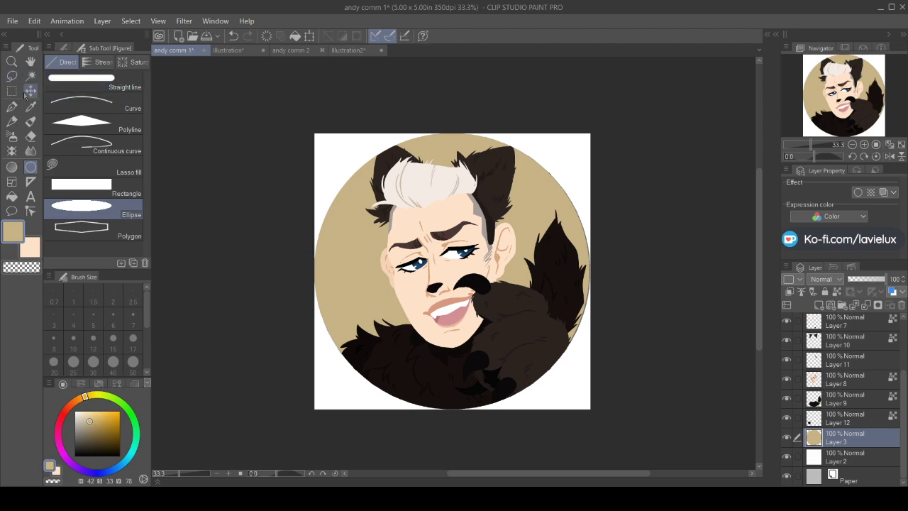
pyautogui.hotkey('ctrl', 'z')
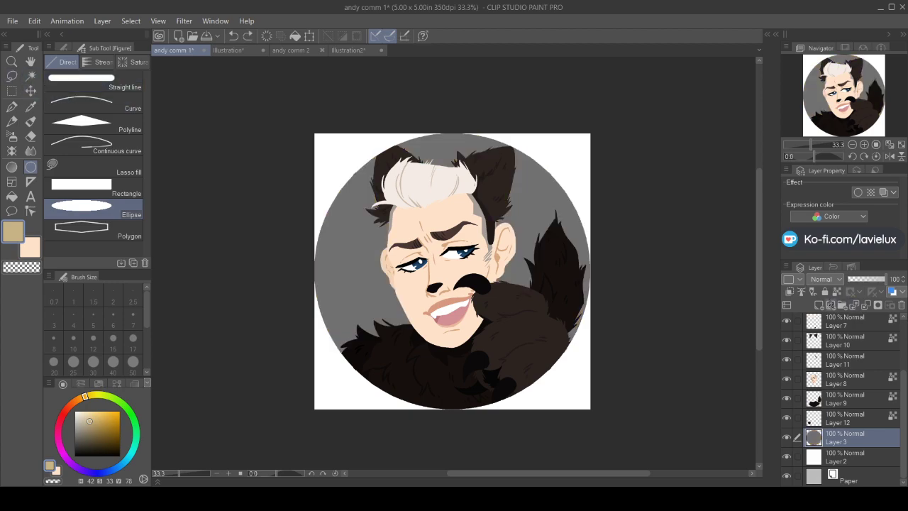
pyautogui.click(820, 304)
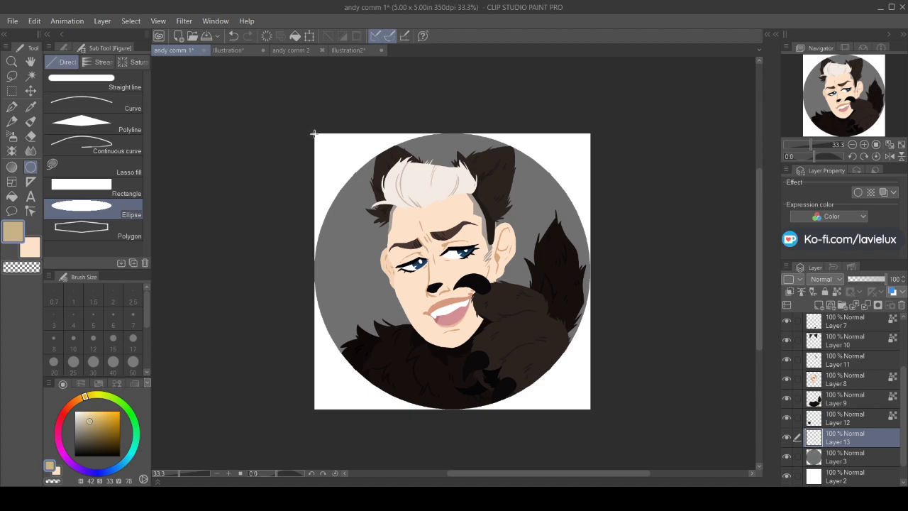
pyautogui.moveTo(313, 133); pyautogui.dragTo(592, 409)
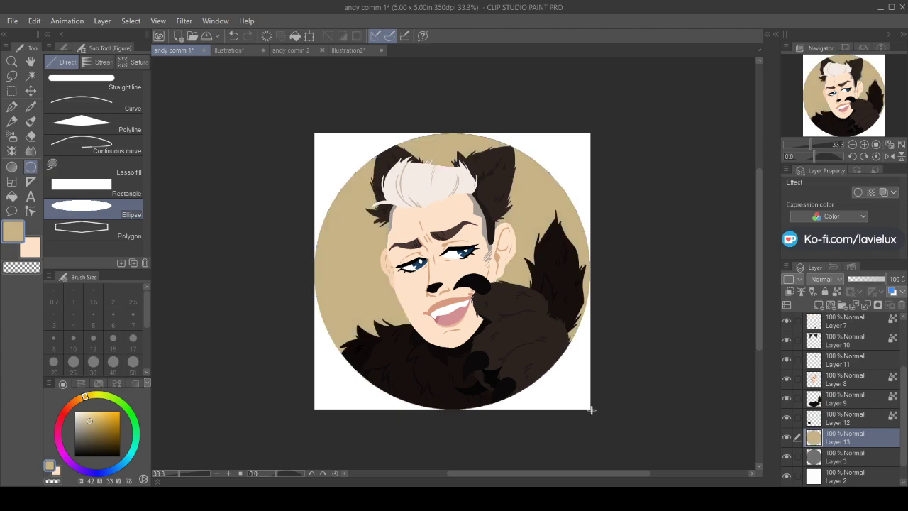
pyautogui.click(787, 458)
# Select the area outside the tan circle and trim the character artwork beyond it layer by layer, from Layer 12 up to Layer 5
pyautogui.click(31, 75)
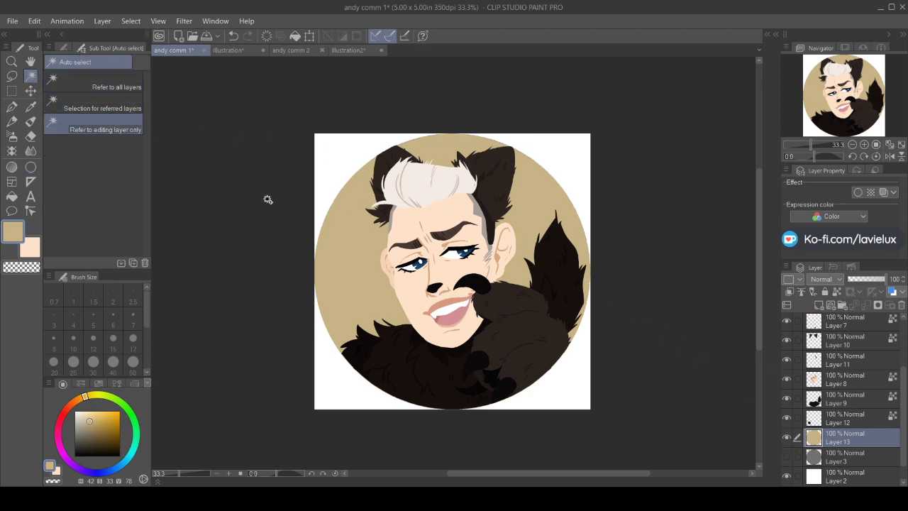
pyautogui.click(420, 326)
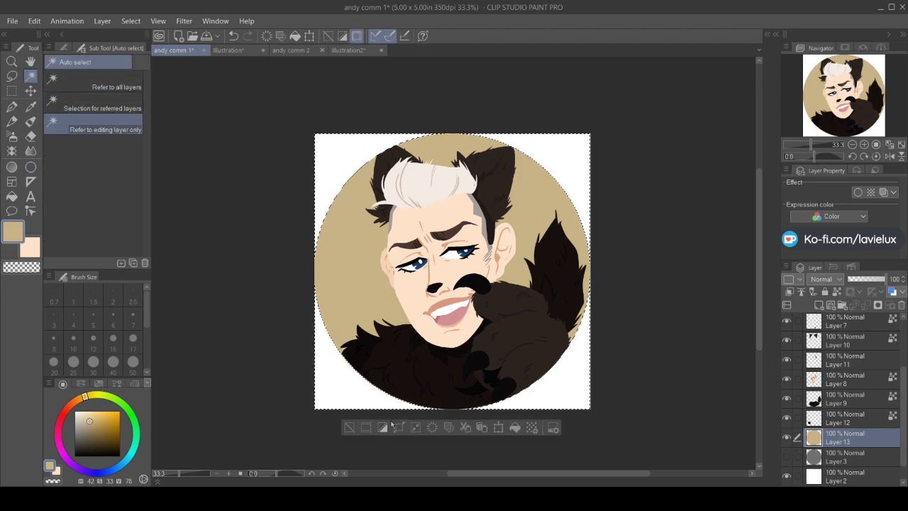
pyautogui.click(855, 424)
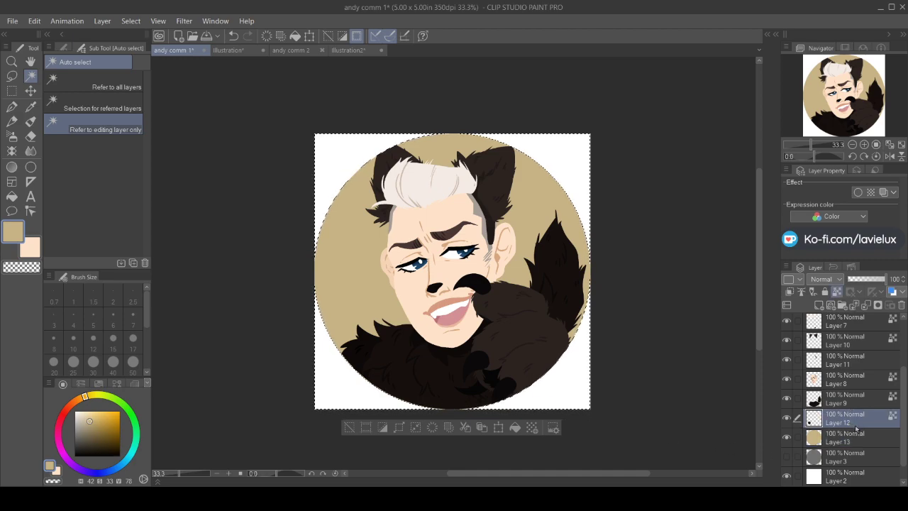
pyautogui.click(836, 399)
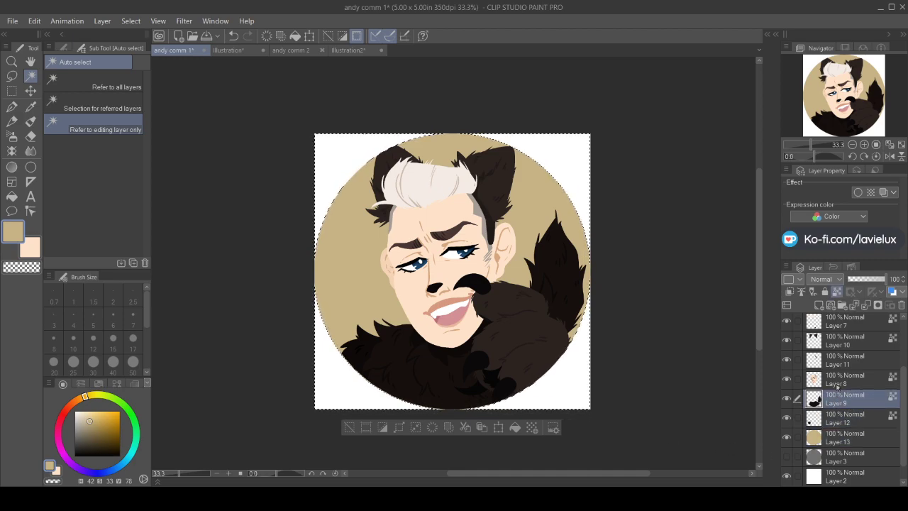
pyautogui.click(843, 381)
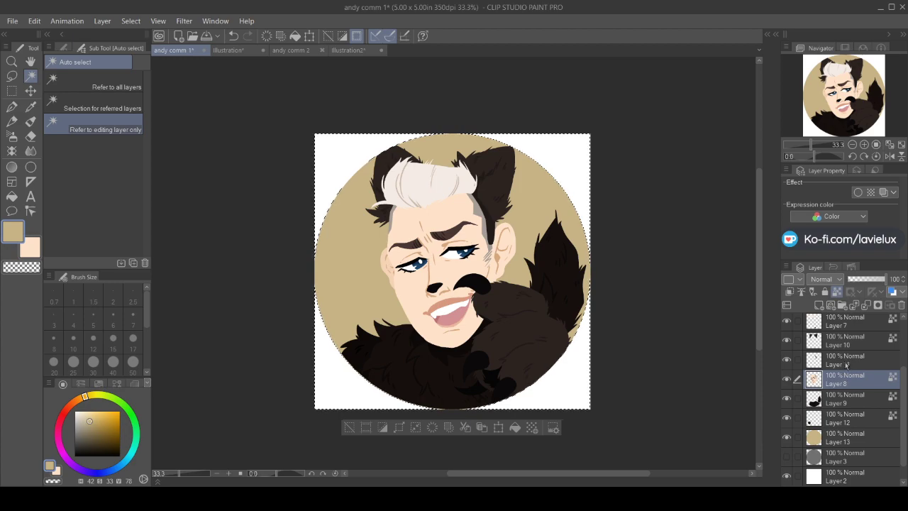
pyautogui.click(843, 363)
pyautogui.click(850, 325)
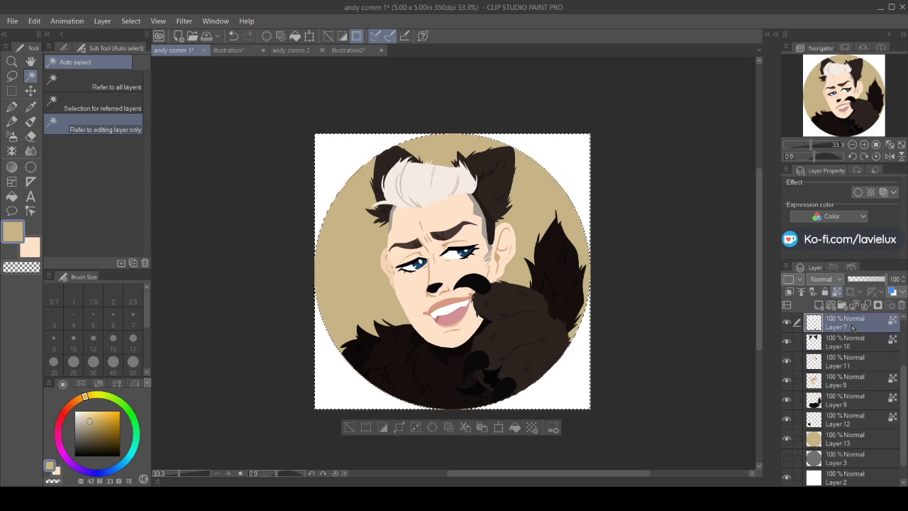
pyautogui.scroll(2, 898, 381)
pyautogui.click(840, 383)
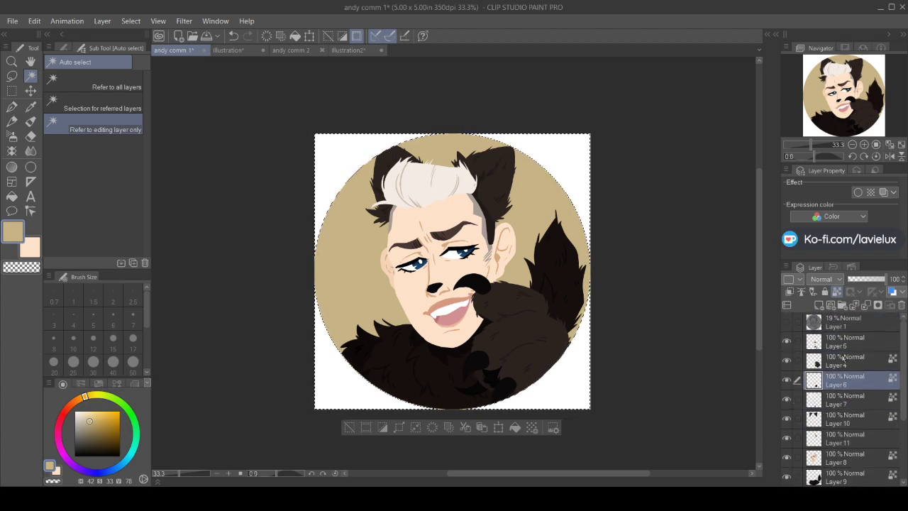
pyautogui.click(844, 361)
pyautogui.click(846, 343)
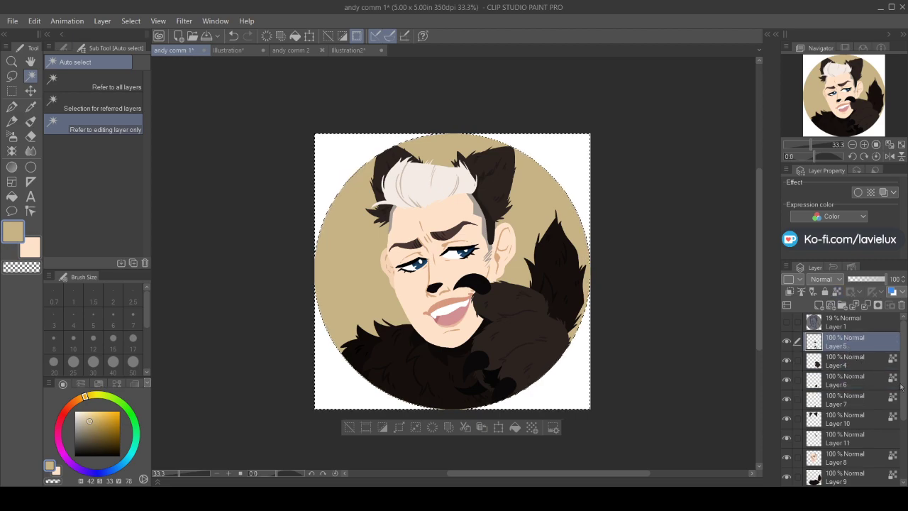
# Clear the selection and lock the transparent pixels of the tan circle's layer
pyautogui.scroll(-3, 897, 383)
pyautogui.click(816, 420)
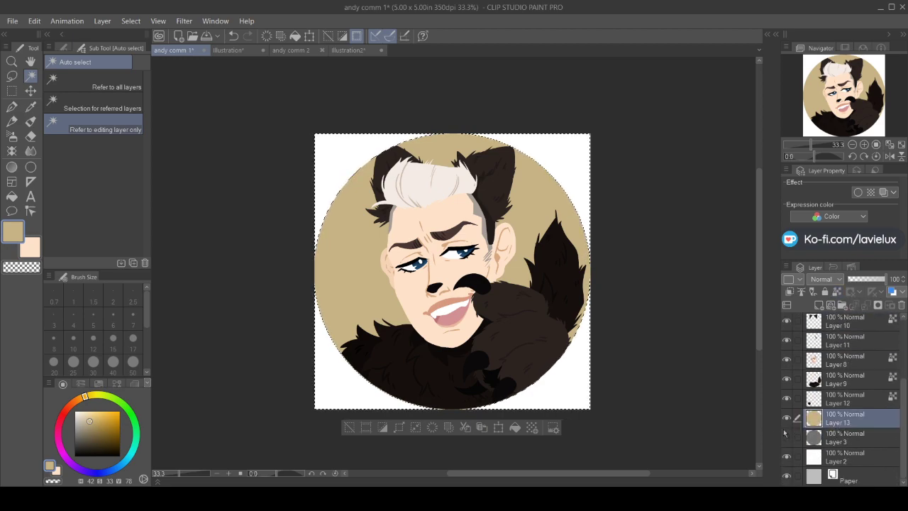
pyautogui.click(351, 427)
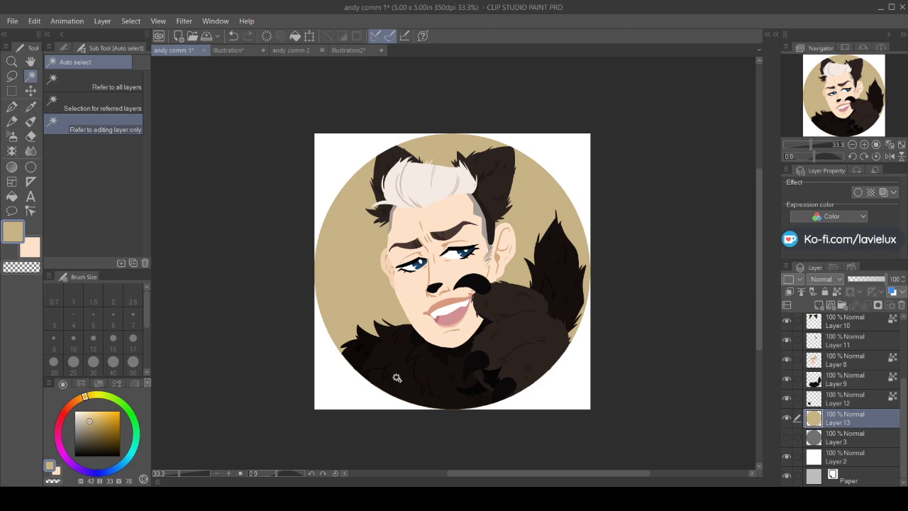
pyautogui.click(837, 292)
# Select the area of the tan circle on Layer 13
pyautogui.doubleClick(11, 62)
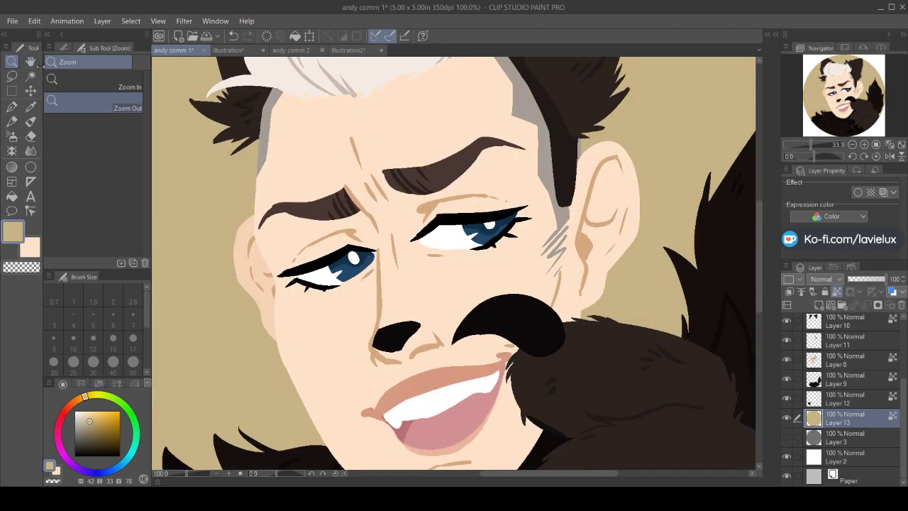
pyautogui.moveTo(759, 294); pyautogui.dragTo(759, 387)
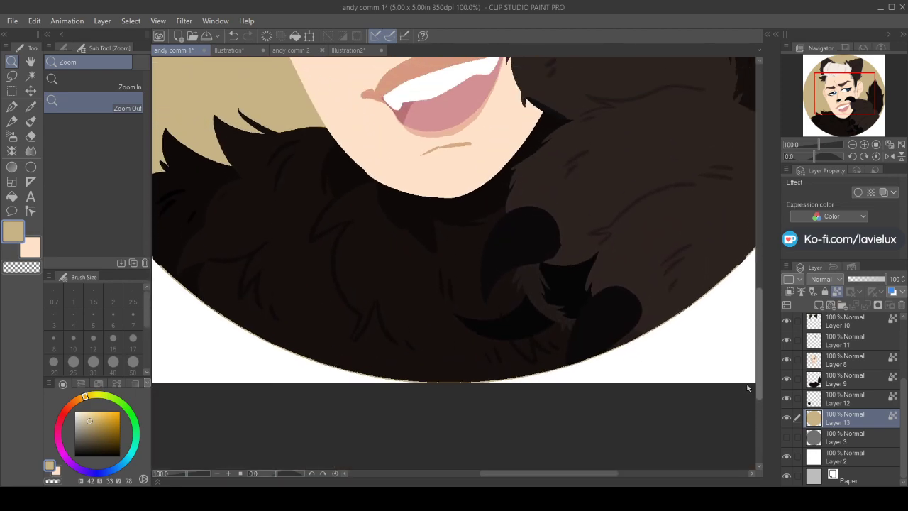
pyautogui.keyDown('alt'); pyautogui.click(719, 417); pyautogui.keyUp('alt')
pyautogui.moveTo(596, 470); pyautogui.dragTo(608, 468)
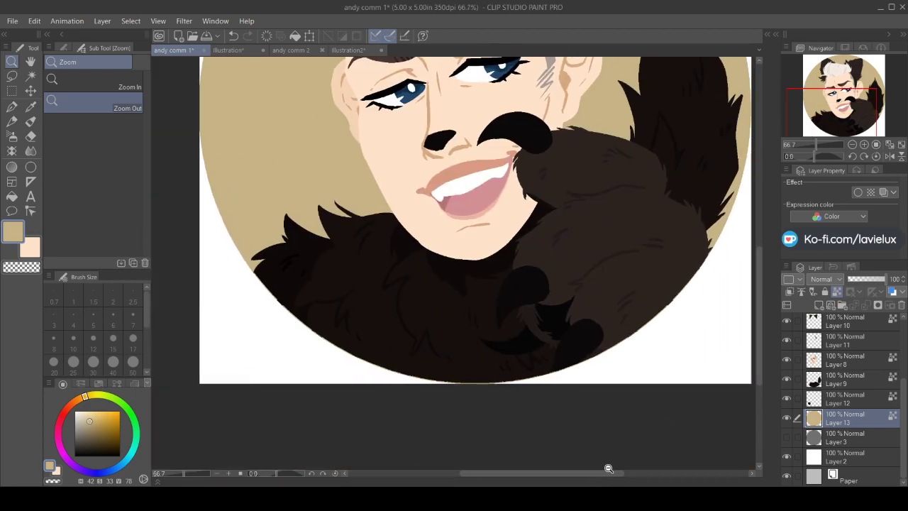
pyautogui.click(31, 76)
pyautogui.click(618, 243)
# Sample the near-black shoulder fur colour and paint over the tan gaps along the circle's lower-left edge on Layer 12
pyautogui.click(846, 399)
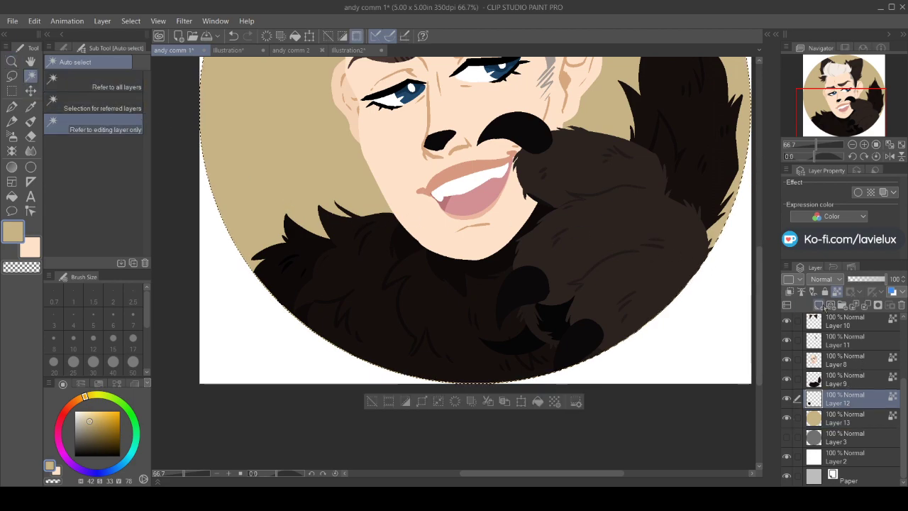
pyautogui.click(30, 105)
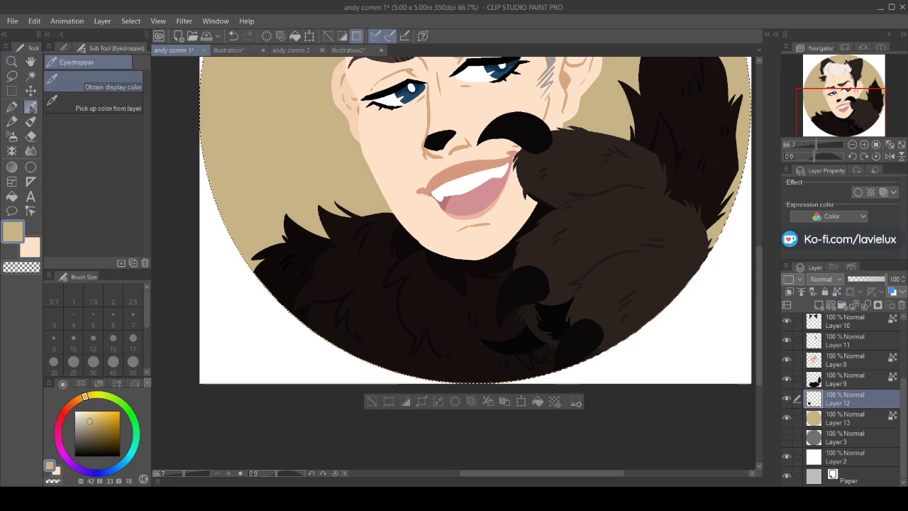
pyautogui.click(290, 283)
pyautogui.press('p')
pyautogui.press('p')
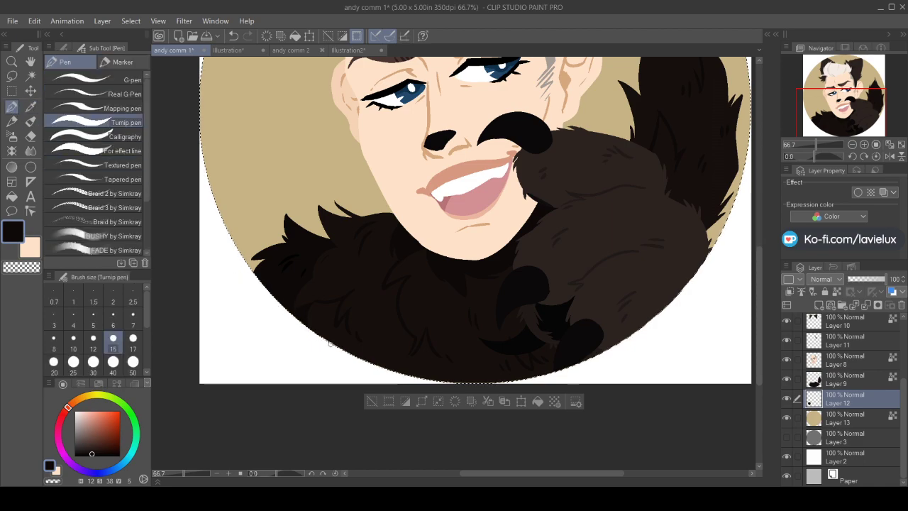
# Sample the chest fur colour and extend the fur to the circle's bottom edge on Layer 9 with the Turnip pen
pyautogui.press('i')
pyautogui.click(490, 319)
pyautogui.click(841, 380)
pyautogui.press('p')
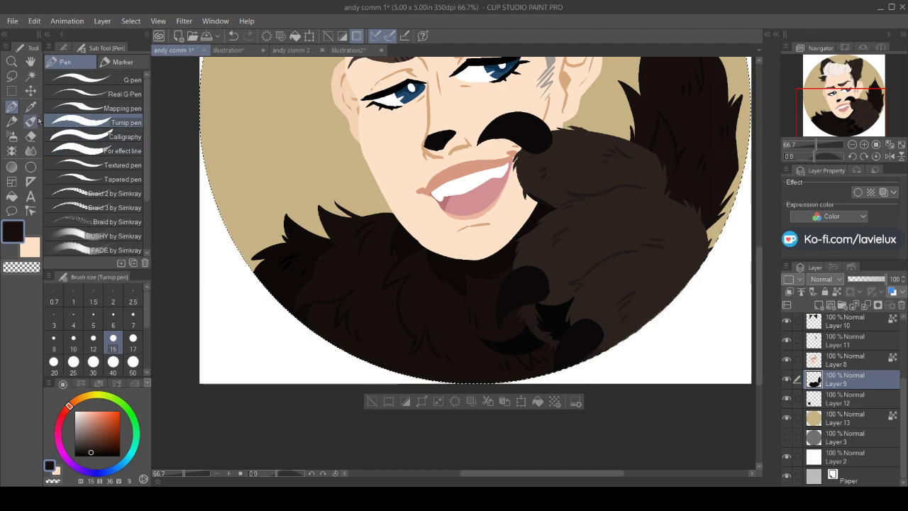
# Sample the black claw colour and extend the lowest claw to the circle's edge on Layer 5
pyautogui.press('i')
pyautogui.click(579, 347)
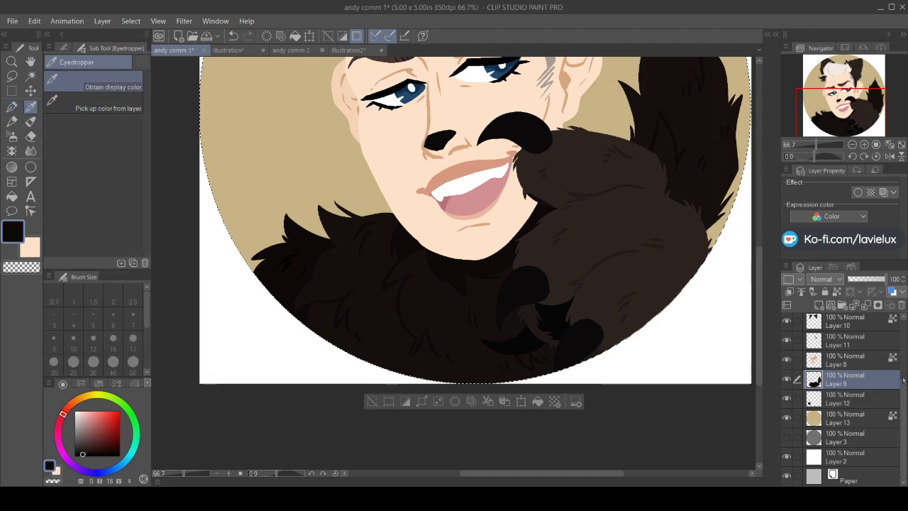
pyautogui.hotkey('alt', ']')
pyautogui.hotkey('alt', ']')
pyautogui.hotkey('alt', ']')
pyautogui.hotkey('alt', ']')
pyautogui.hotkey('alt', ']')
pyautogui.hotkey('alt', ']')
pyautogui.hotkey('alt', ']')
pyautogui.press('p')
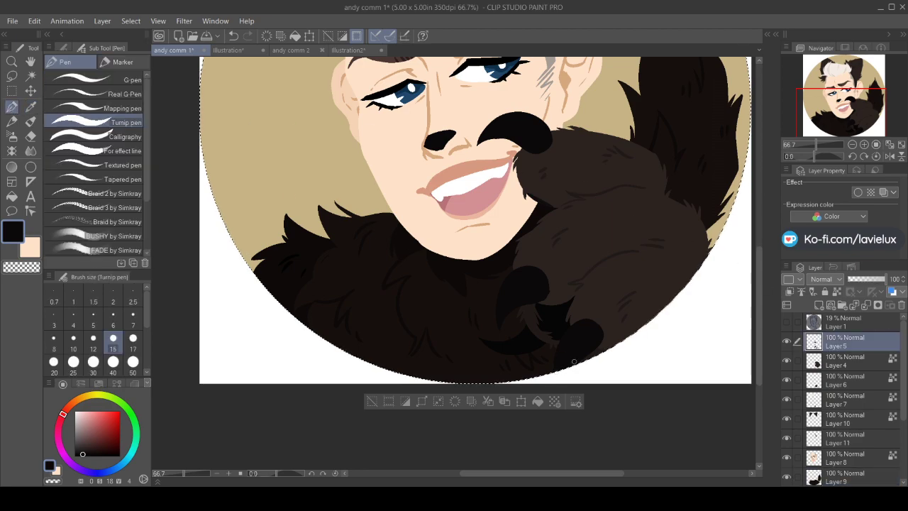
# Sample the arm's dark brown and extend the furry arm to the circle's lower-right edge on Layer 4
pyautogui.press('i')
pyautogui.click(630, 238)
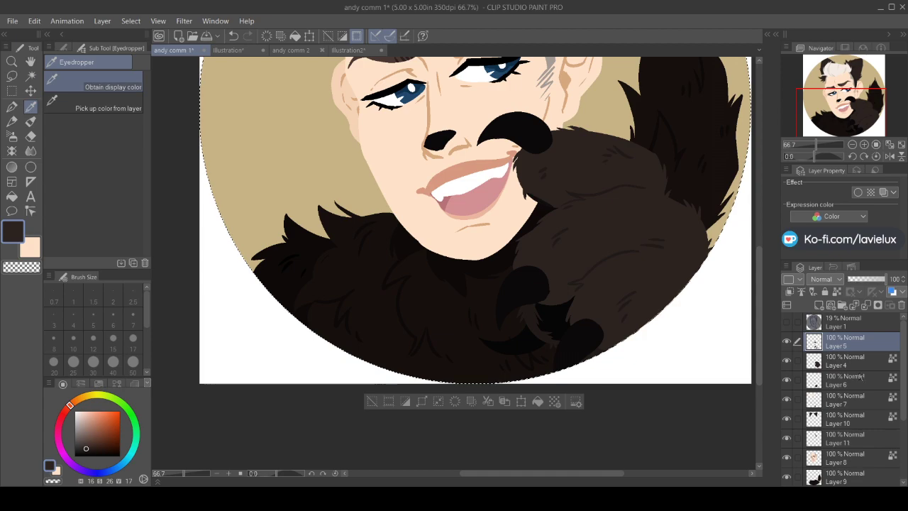
pyautogui.click(860, 360)
pyautogui.press('p')
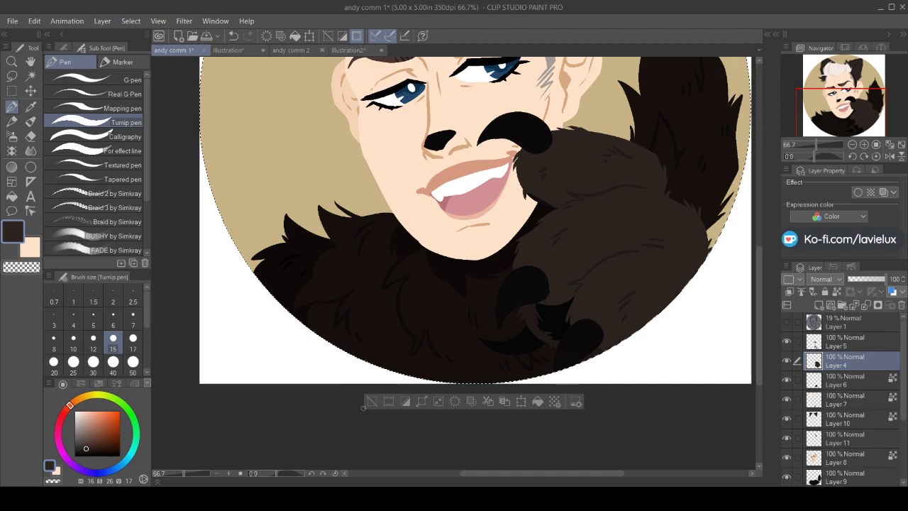
pyautogui.scroll(2, 759, 268)
pyautogui.moveTo(759, 268); pyautogui.dragTo(762, 201)
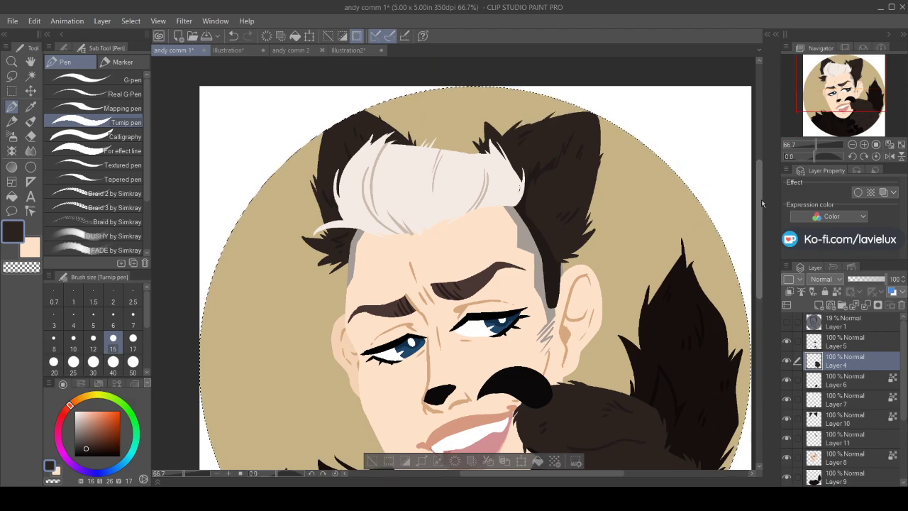
# Clear the circular selection and make the tan background circle on Layer 13 the active layer
pyautogui.moveTo(761, 200); pyautogui.dragTo(726, 319)
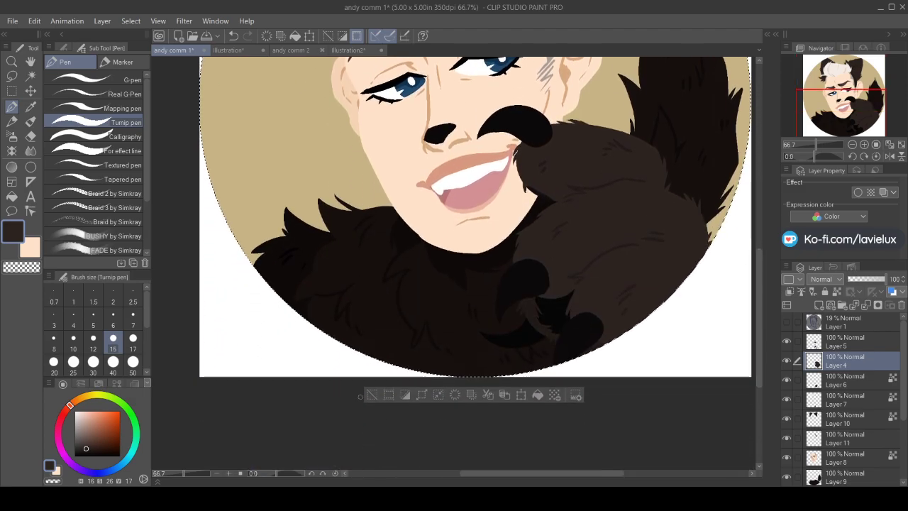
pyautogui.click(372, 395)
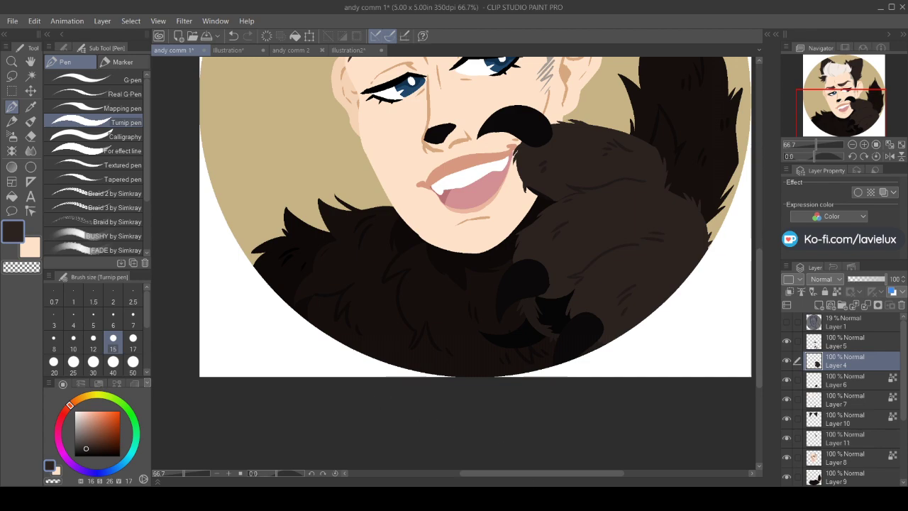
pyautogui.scroll(-5, 866, 434)
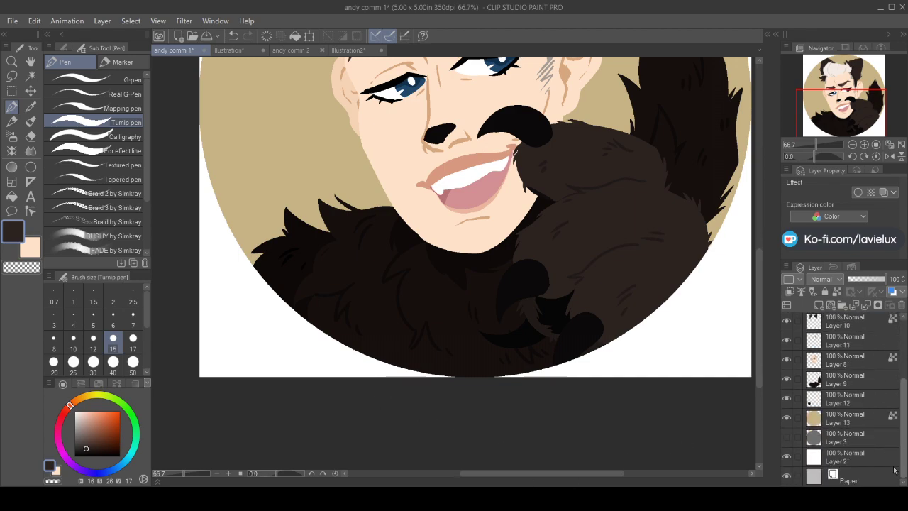
pyautogui.click(848, 418)
pyautogui.click(12, 61)
pyautogui.click(493, 359)
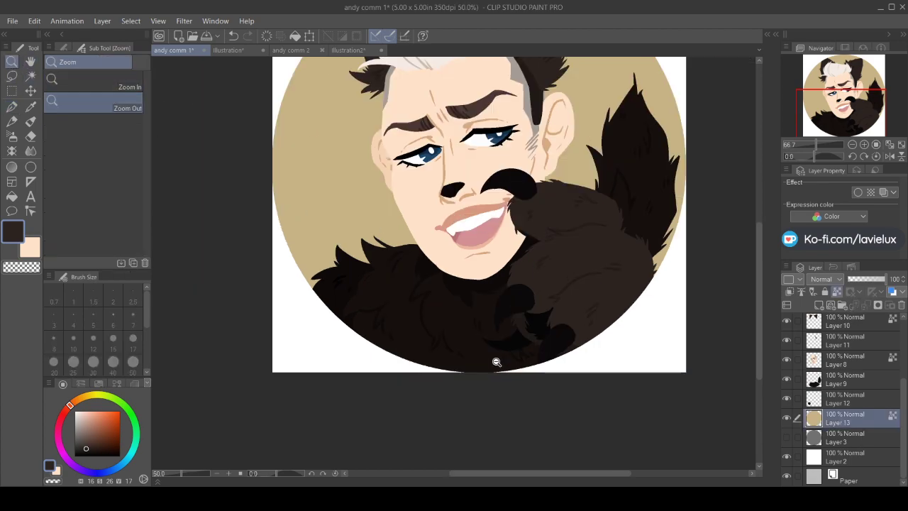
pyautogui.click(521, 364)
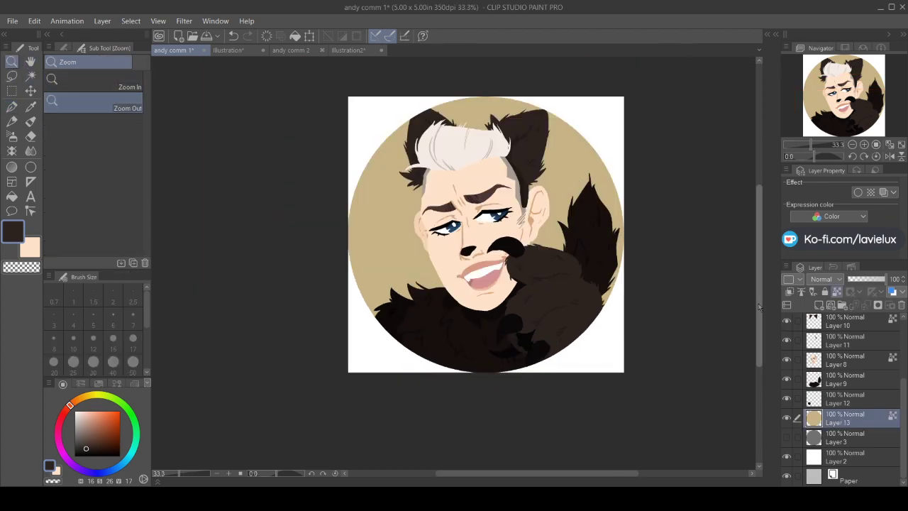
pyautogui.moveTo(758, 303); pyautogui.dragTo(759, 279)
# Sample the background tan, brighten it to H 39, S 37, V 92, and fill the circle on Layer 13 with it
pyautogui.click(31, 106)
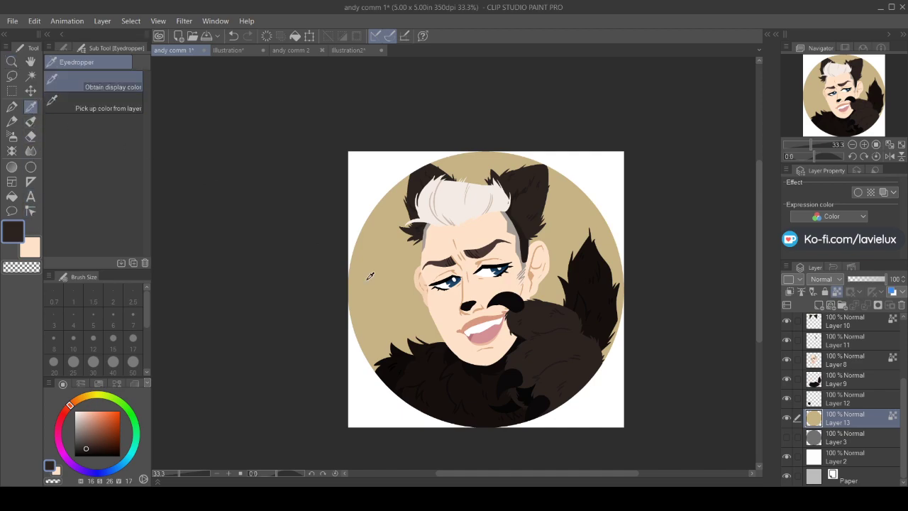
pyautogui.click(364, 274)
pyautogui.click(91, 415)
pyautogui.click(11, 197)
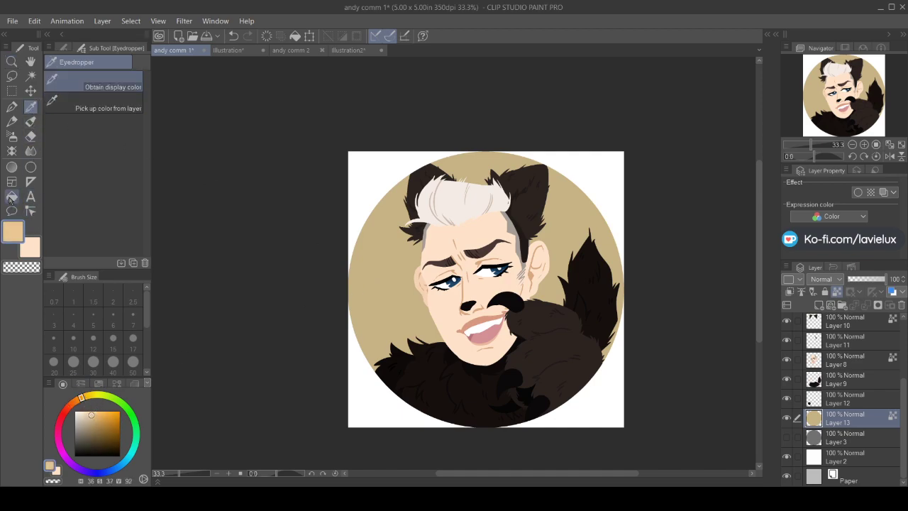
pyautogui.click(394, 307)
pyautogui.click(86, 402)
pyautogui.click(417, 301)
pyautogui.click(83, 397)
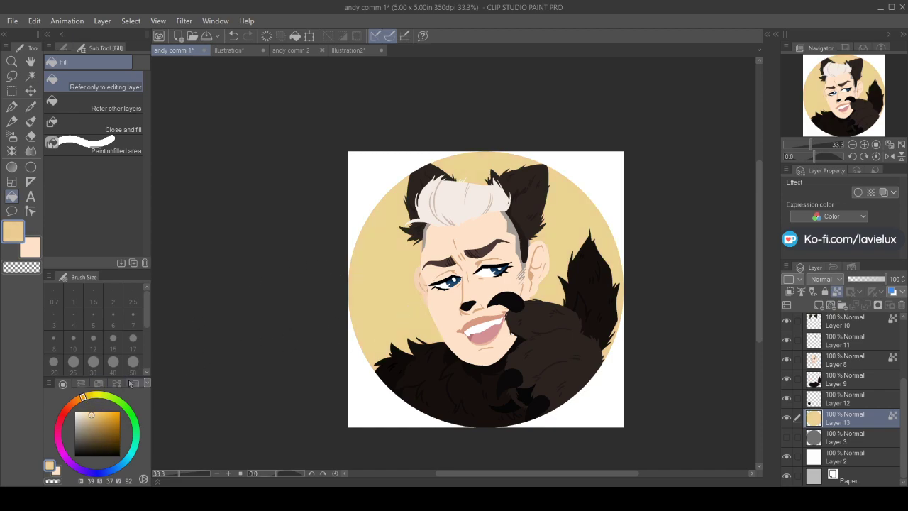
pyautogui.click(376, 310)
# Shade the circle from its lower-left edge with a foreground-to-transparent gradient in darker tan (H 39, S 48, V 76)
pyautogui.click(12, 167)
pyautogui.click(65, 50)
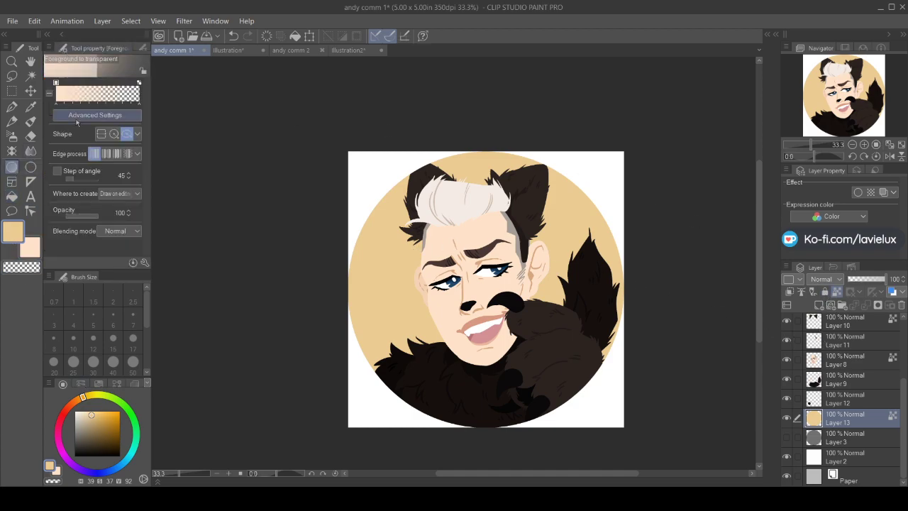
pyautogui.click(30, 246)
pyautogui.click(31, 107)
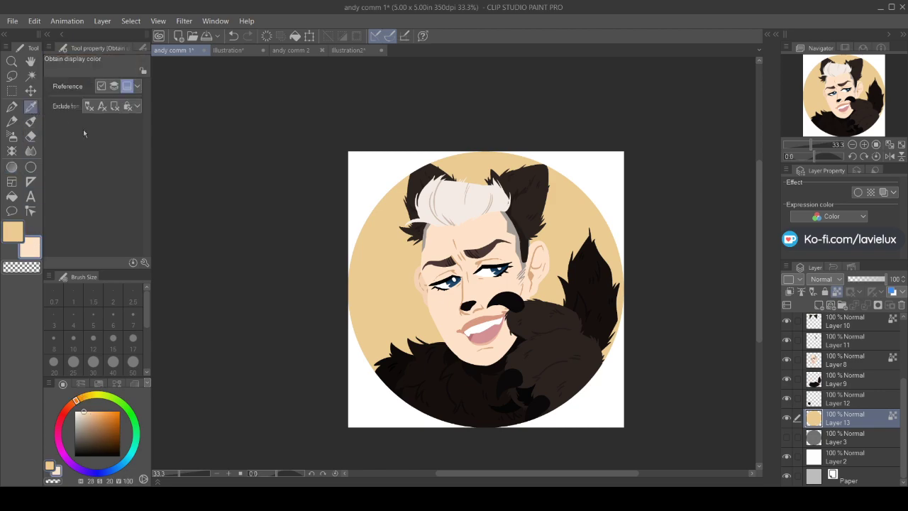
pyautogui.click(392, 288)
pyautogui.moveTo(93, 418); pyautogui.dragTo(96, 422)
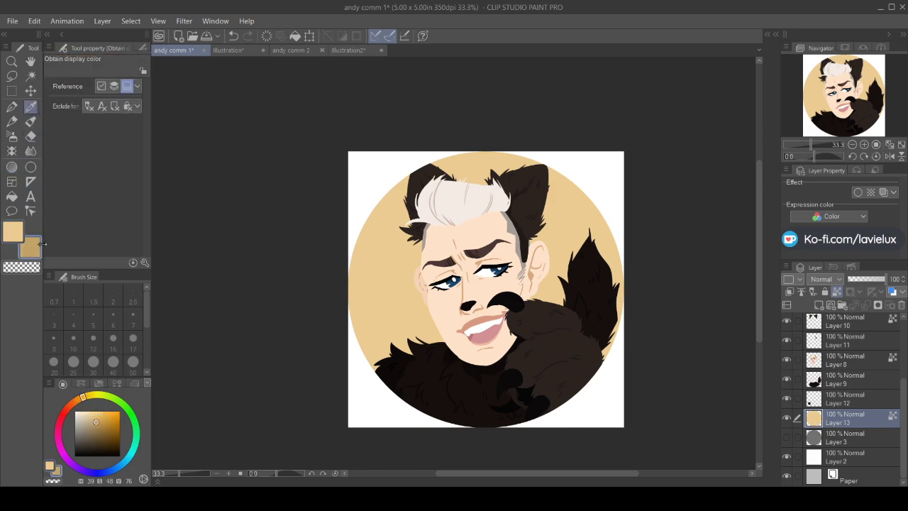
pyautogui.click(12, 168)
pyautogui.moveTo(380, 378); pyautogui.dragTo(651, 169)
pyautogui.moveTo(401, 363); pyautogui.dragTo(550, 157)
# Trace the Layer 1 sketch's curved marks above the tail in pale tan (H 39, S 29, V 95) with the Turnip pen, and hide the sketch
pyautogui.scroll(3, 787, 358)
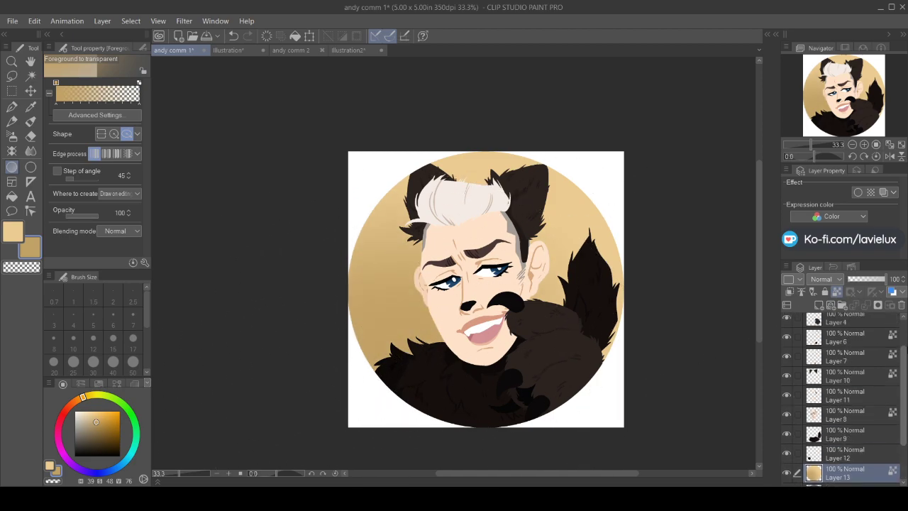
pyautogui.click(786, 323)
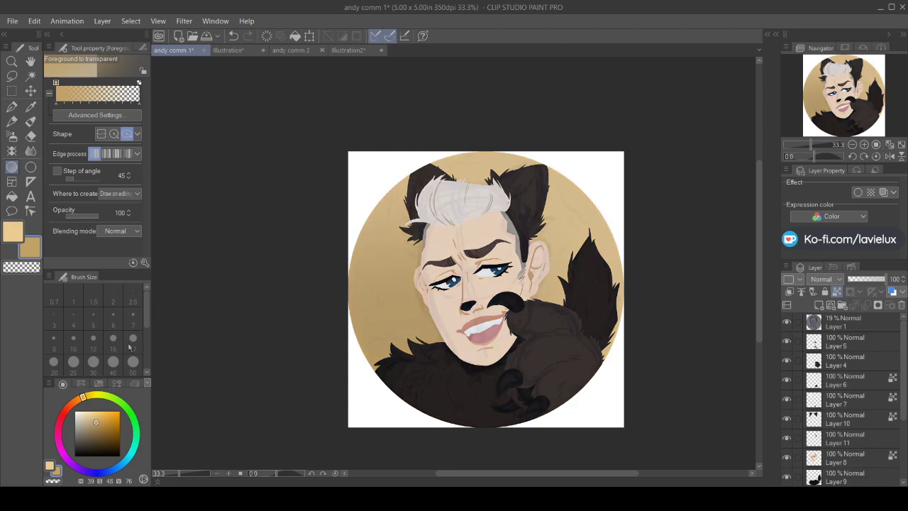
pyautogui.click(87, 414)
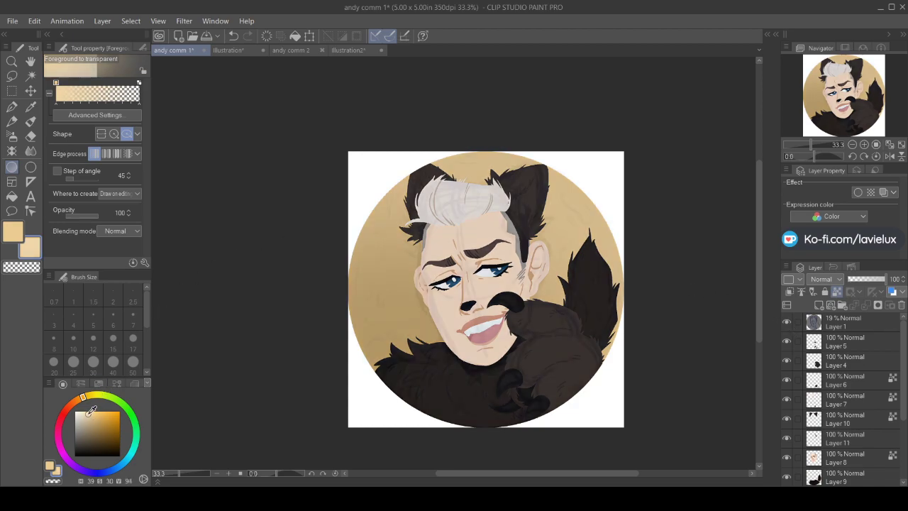
pyautogui.click(11, 61)
pyautogui.click(474, 343)
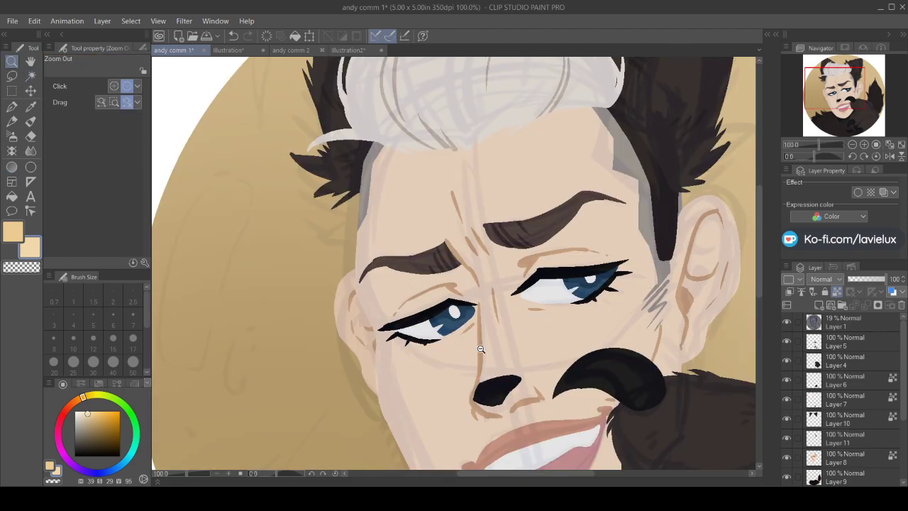
pyautogui.keyDown('alt'); pyautogui.click(491, 360); pyautogui.keyUp('alt')
pyautogui.click(12, 106)
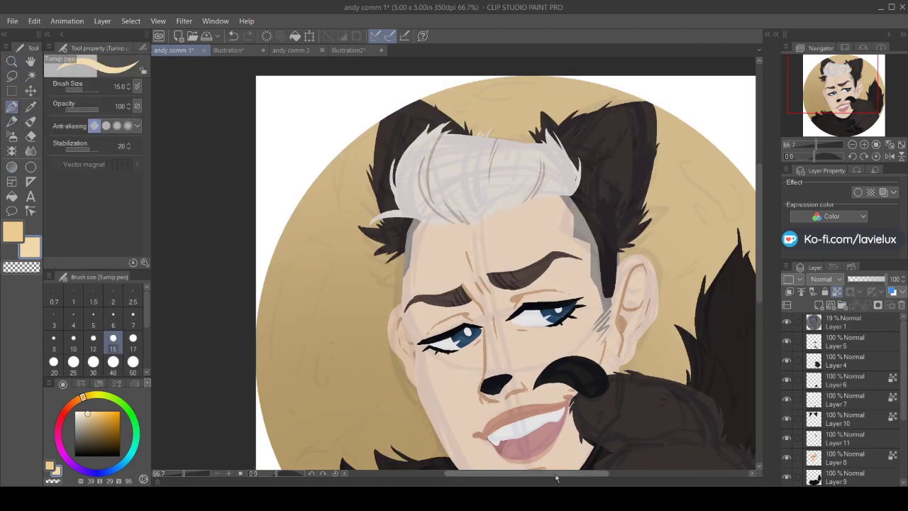
pyautogui.hscroll(3, 570, 472)
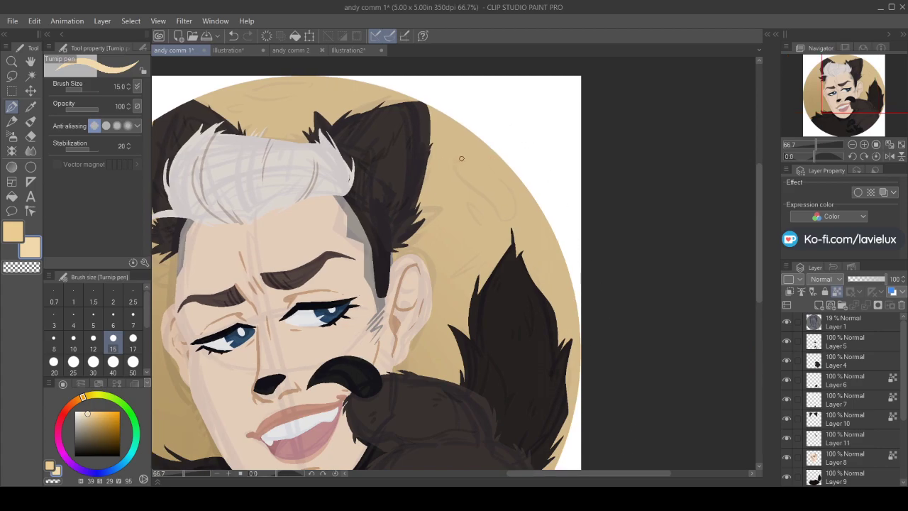
pyautogui.moveTo(458, 160); pyautogui.dragTo(504, 223)
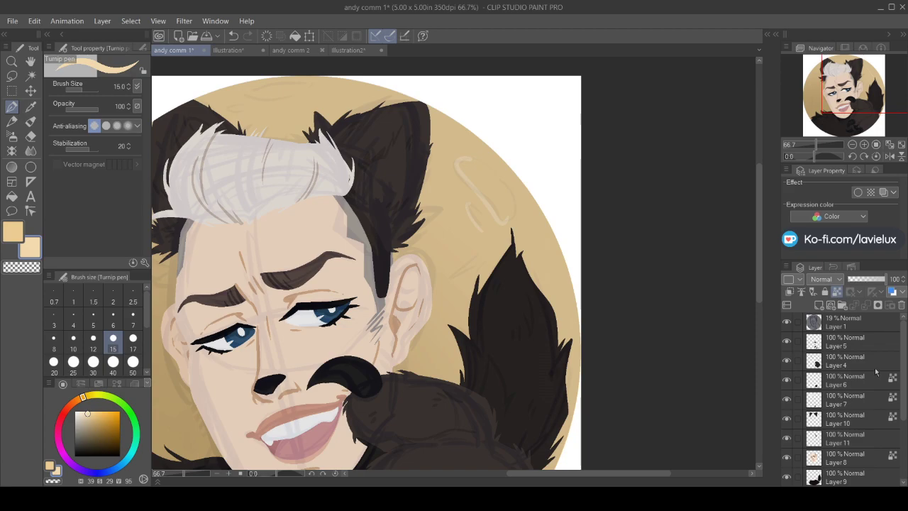
pyautogui.click(786, 323)
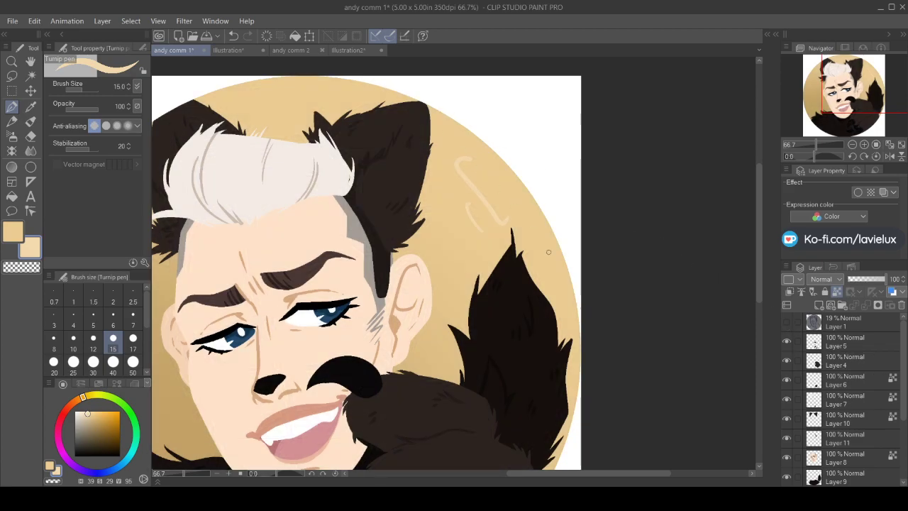
# Show the Layer 1 sketch and trace its curved background marks above the hair and along the circle's left side in pale tan
pyautogui.moveTo(567, 474); pyautogui.dragTo(529, 474)
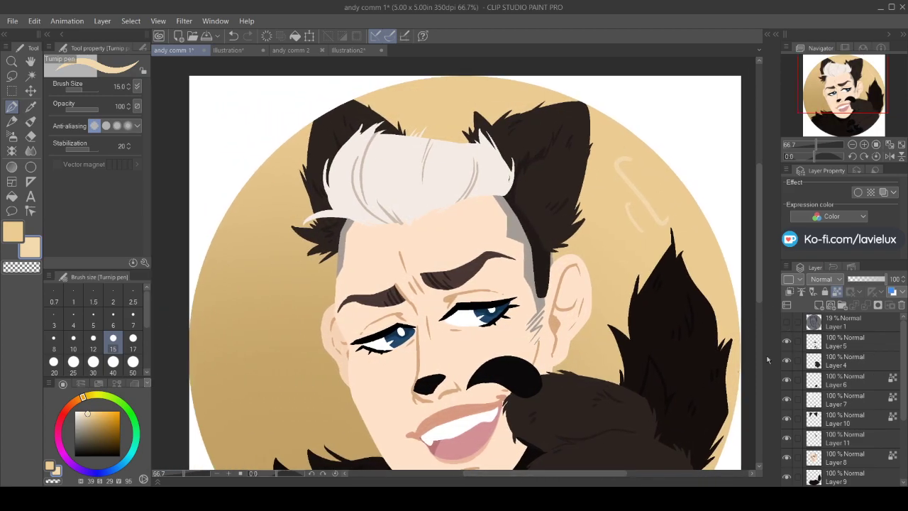
pyautogui.click(787, 324)
pyautogui.moveTo(406, 93); pyautogui.dragTo(472, 95)
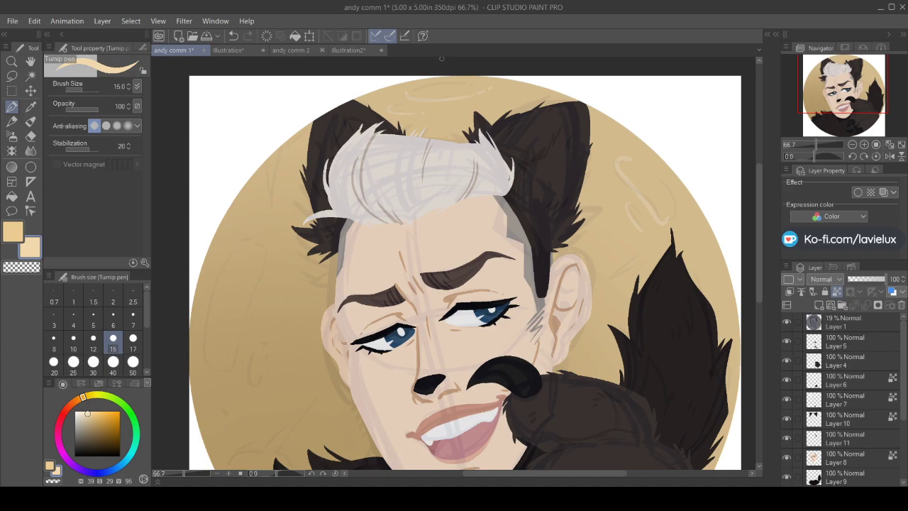
pyautogui.moveTo(241, 243)
pyautogui.mouseDown()
pyautogui.moveTo(264, 257)
pyautogui.moveTo(220, 373)
pyautogui.mouseUp()
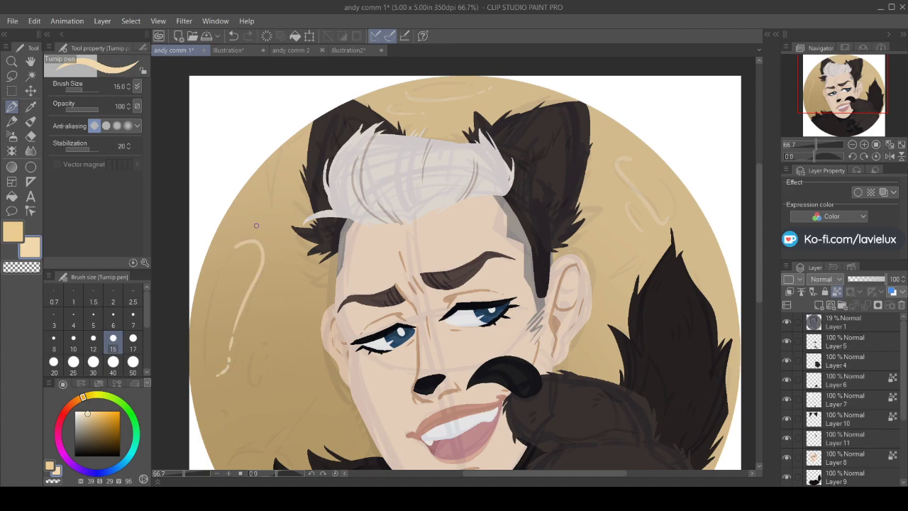
pyautogui.moveTo(256, 347); pyautogui.dragTo(267, 352)
# Trace the sketch's curved and slanted marks above the left shoulder fur in pale tan, and hide Layer 1
pyautogui.scroll(-4, 675, 264)
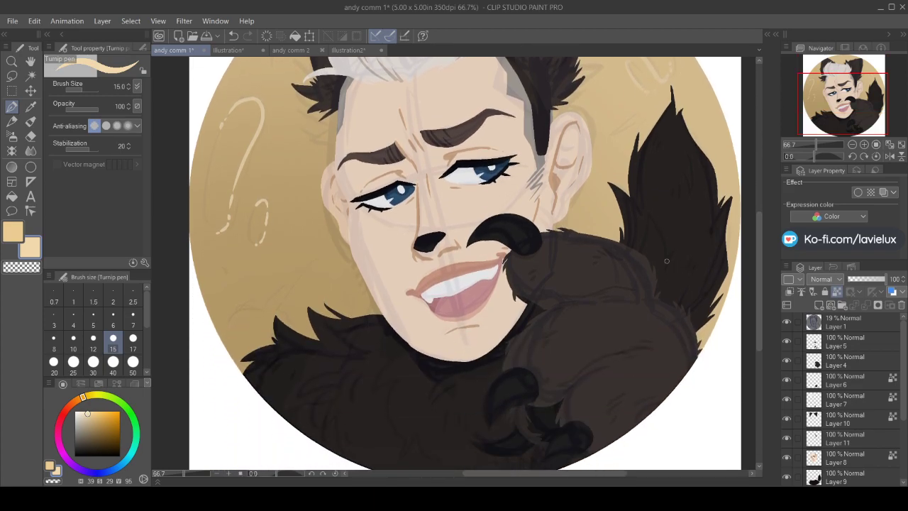
pyautogui.moveTo(232, 318)
pyautogui.mouseDown()
pyautogui.moveTo(289, 321)
pyautogui.moveTo(302, 338)
pyautogui.mouseUp()
pyautogui.moveTo(230, 320); pyautogui.dragTo(233, 337)
pyautogui.moveTo(262, 315)
pyautogui.mouseDown()
pyautogui.moveTo(310, 267)
pyautogui.moveTo(280, 316)
pyautogui.moveTo(301, 303)
pyautogui.mouseUp()
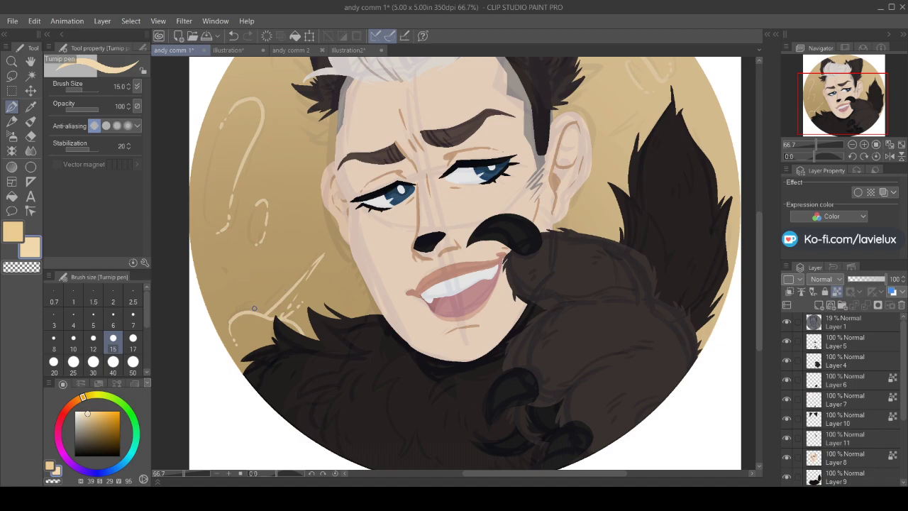
pyautogui.keyDown('ctrl'); pyautogui.keyDown('alt'); pyautogui.click(422, 389); pyautogui.keyUp('alt'); pyautogui.keyUp('ctrl')
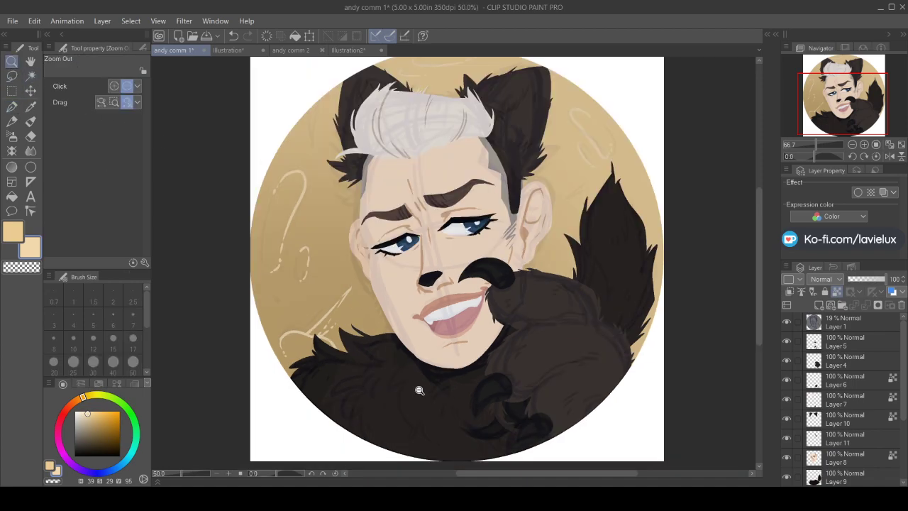
pyautogui.click(786, 322)
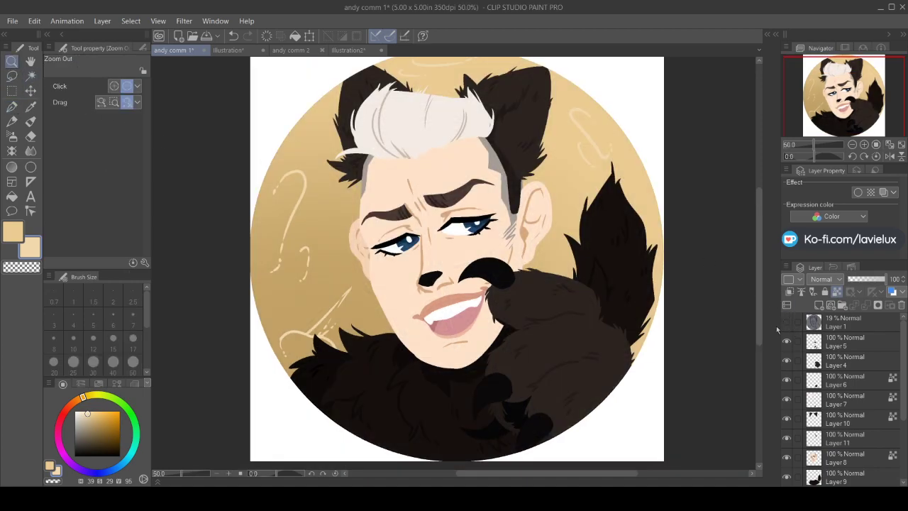
# Draw extra pale dashed accent strokes beside the left furry ear and between the human ear and the tail
pyautogui.click(11, 107)
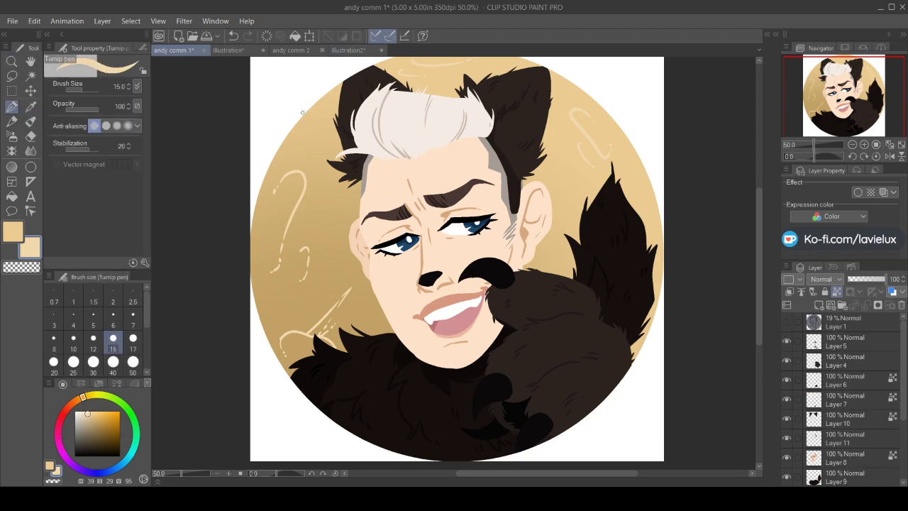
pyautogui.moveTo(311, 119); pyautogui.dragTo(337, 135)
pyautogui.moveTo(759, 265); pyautogui.dragTo(761, 247)
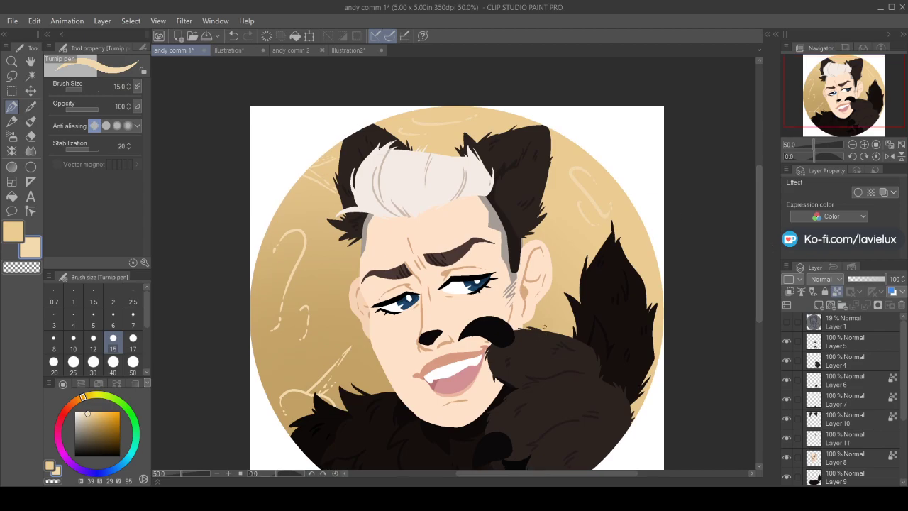
pyautogui.moveTo(566, 296); pyautogui.dragTo(561, 328)
pyautogui.click(30, 75)
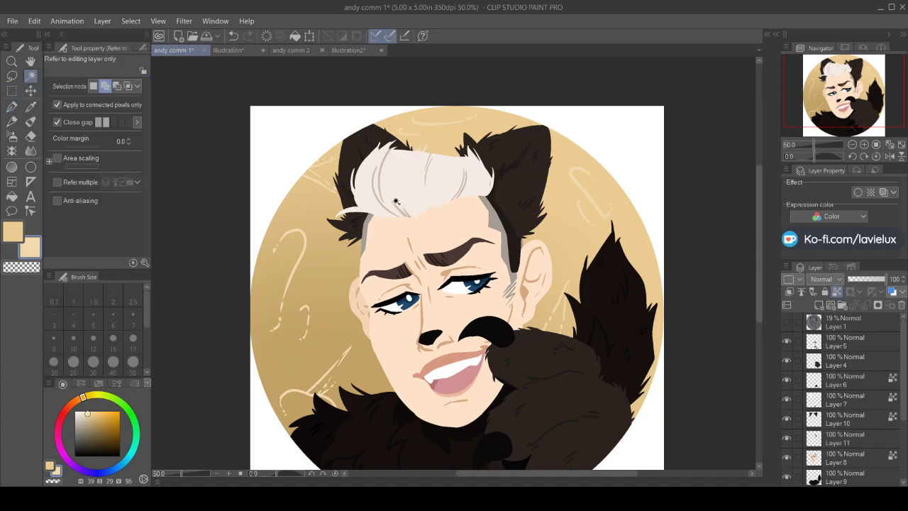
pyautogui.click(308, 295)
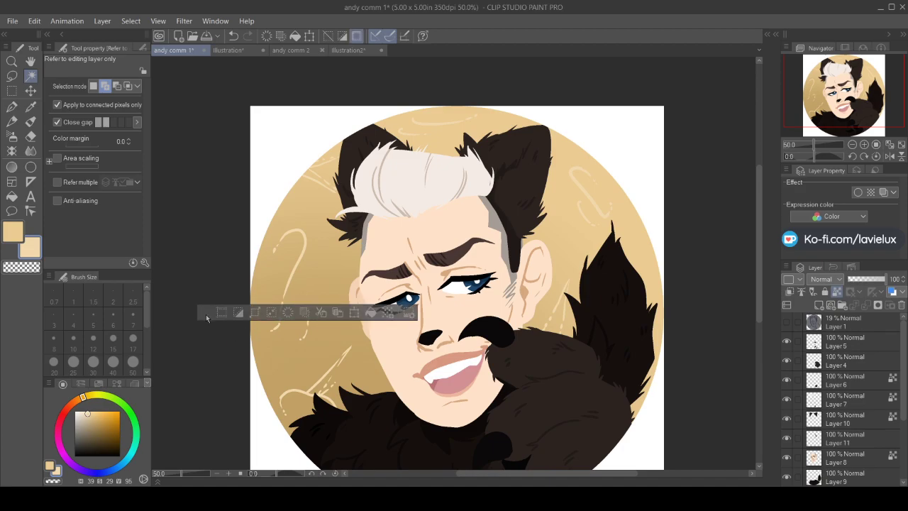
pyautogui.click(205, 312)
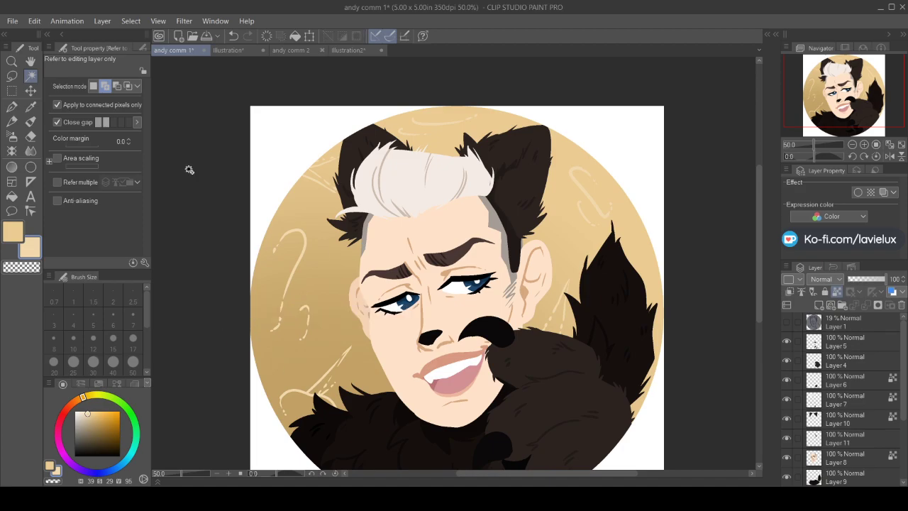
# Select the pale accent strokes beside the left furry ear with Auto select, adding each one to the selection
pyautogui.doubleClick(11, 61)
pyautogui.click(31, 78)
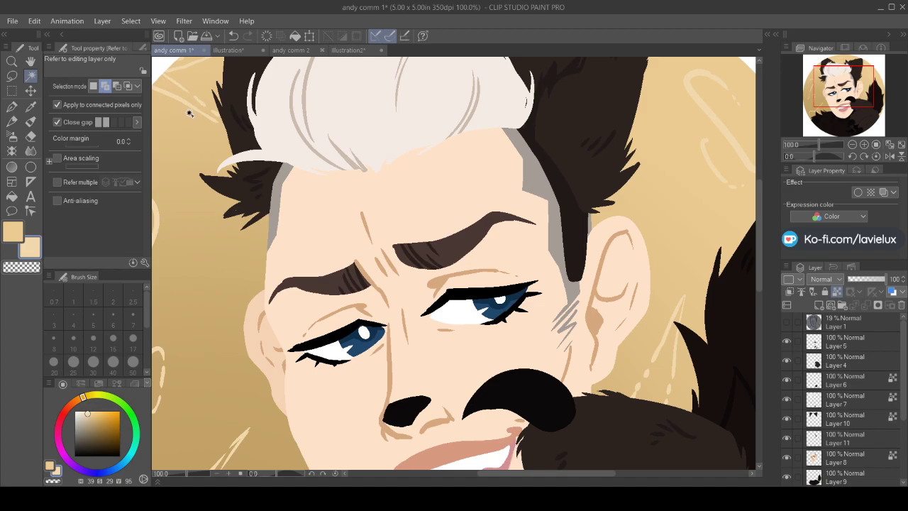
pyautogui.click(192, 105)
pyautogui.click(170, 80)
pyautogui.click(199, 62)
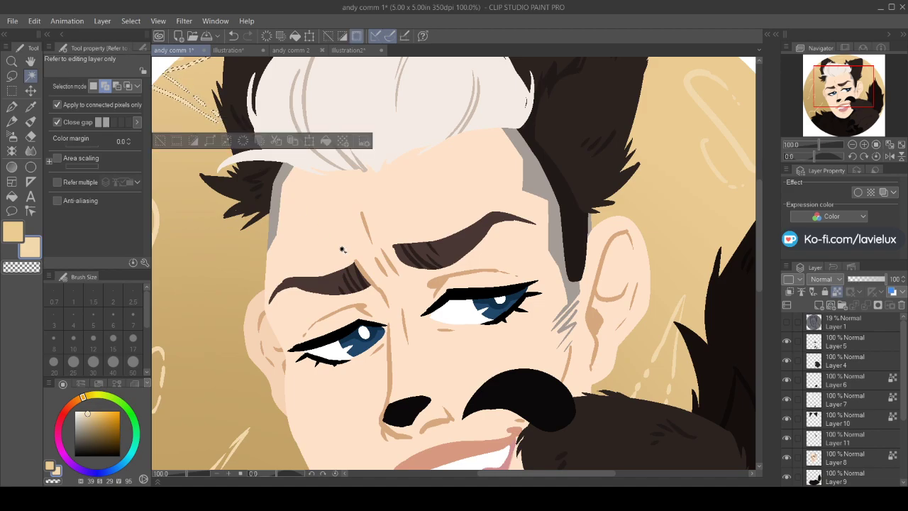
# Add the long curved pale stroke and its dashes on the circle's left side to the selection
pyautogui.hscroll(-5, 381, 406)
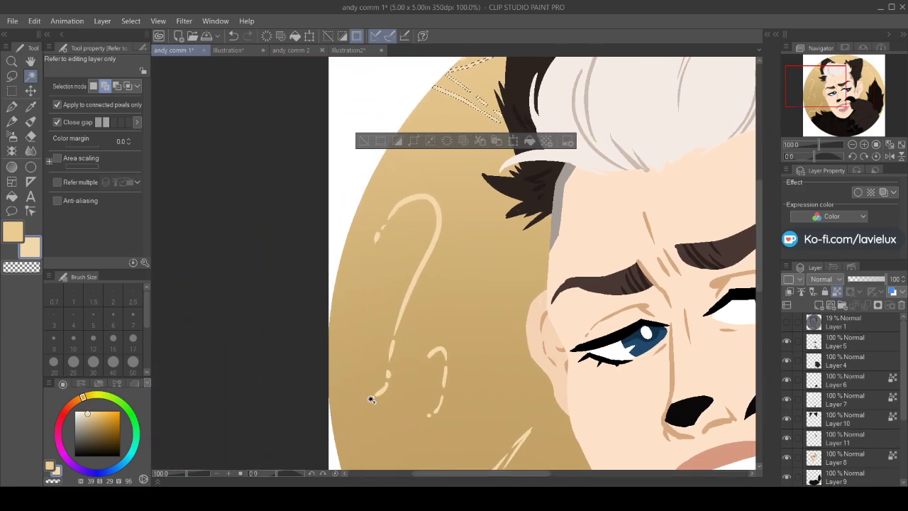
pyautogui.click(371, 398)
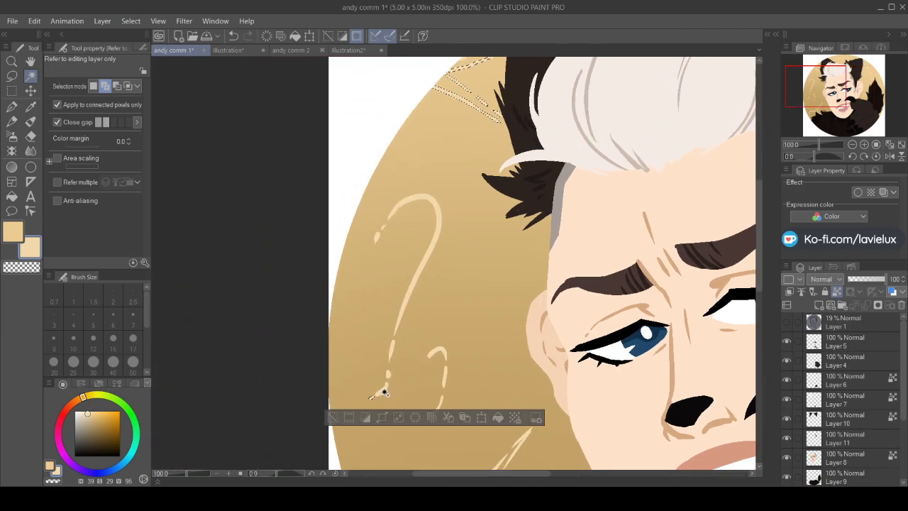
pyautogui.click(398, 320)
pyautogui.click(378, 237)
# Add the pale strokes above the left shoulder fur and the small dashed curve beside the face to the selection
pyautogui.moveTo(761, 288); pyautogui.dragTo(747, 356)
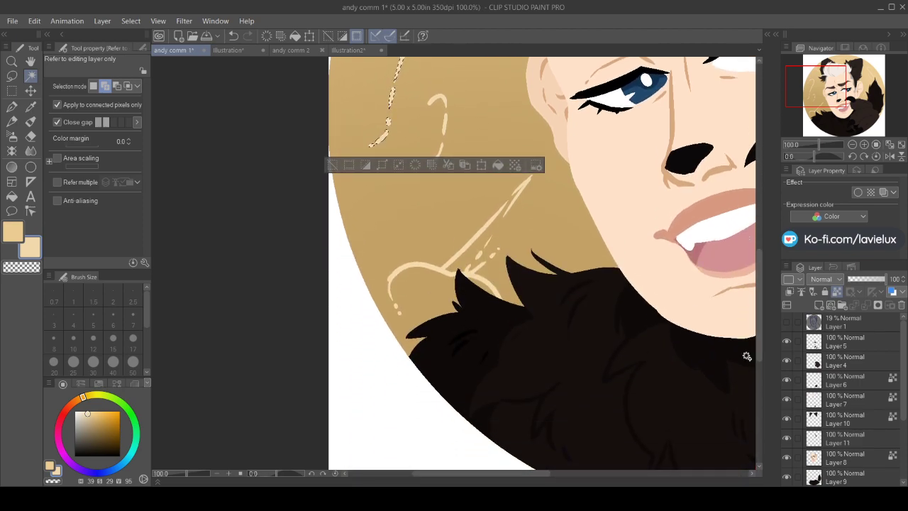
pyautogui.click(473, 278)
pyautogui.click(484, 248)
pyautogui.click(399, 312)
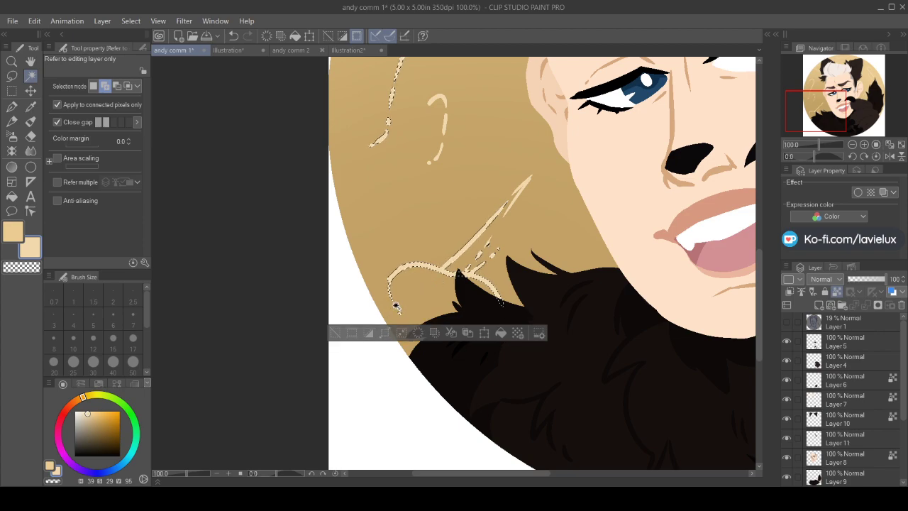
pyautogui.click(511, 204)
pyautogui.click(430, 162)
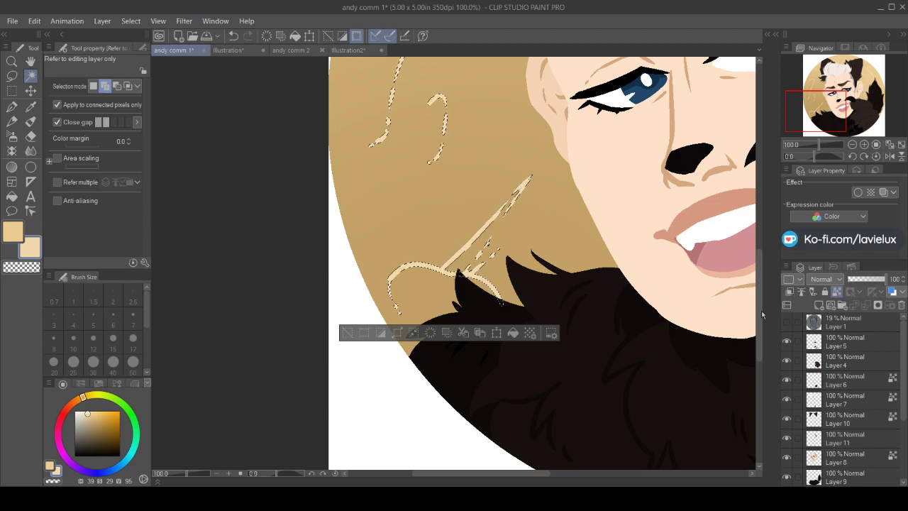
# Add the pale dashed strokes between the human ear and the tail to the selection
pyautogui.scroll(5, 480, 147)
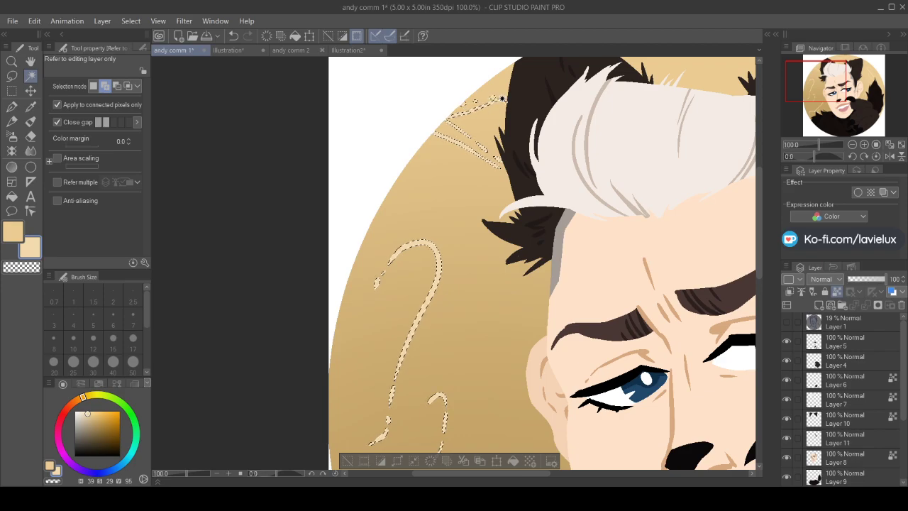
pyautogui.moveTo(469, 477); pyautogui.dragTo(566, 478)
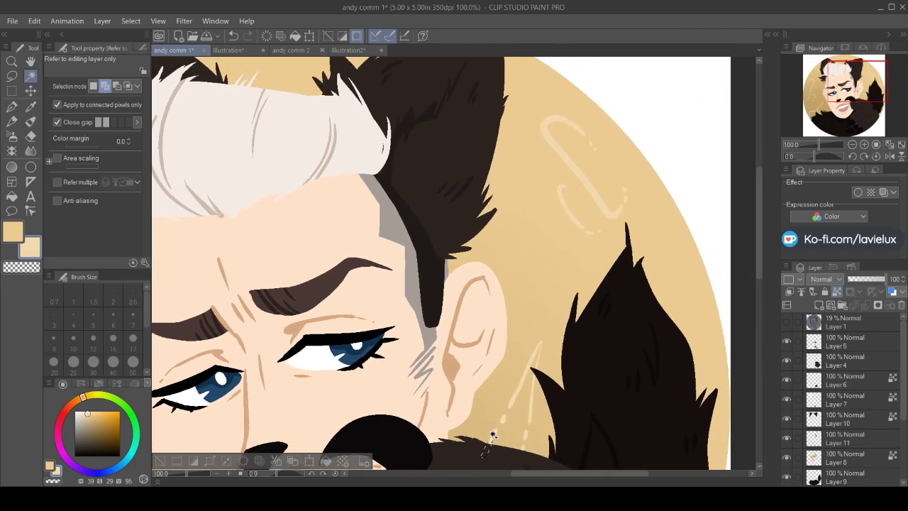
pyautogui.click(494, 430)
pyautogui.click(503, 419)
pyautogui.click(511, 403)
pyautogui.click(525, 445)
pyautogui.click(531, 417)
# Add the curved pale strokes above the tail and those above the white hair to the selection
pyautogui.click(570, 203)
pyautogui.click(543, 132)
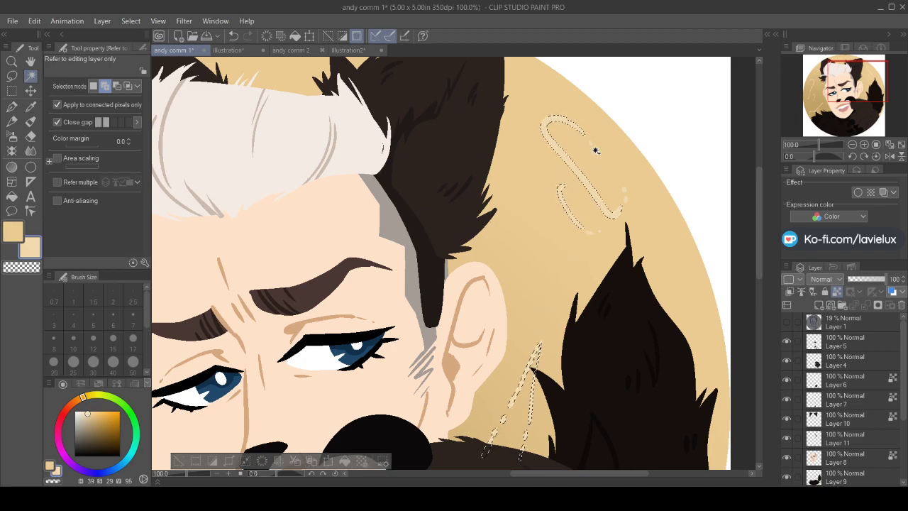
pyautogui.click(625, 200)
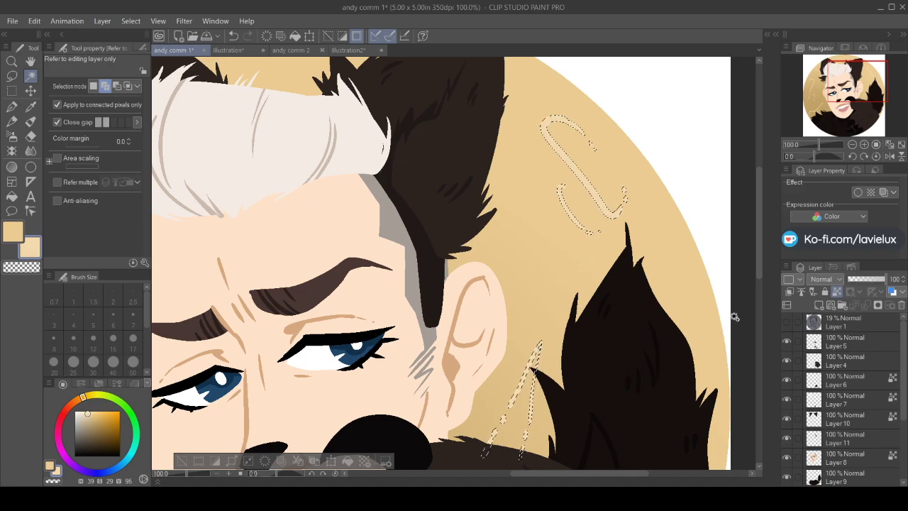
pyautogui.scroll(3, 757, 242)
pyautogui.click(215, 177)
pyautogui.click(291, 158)
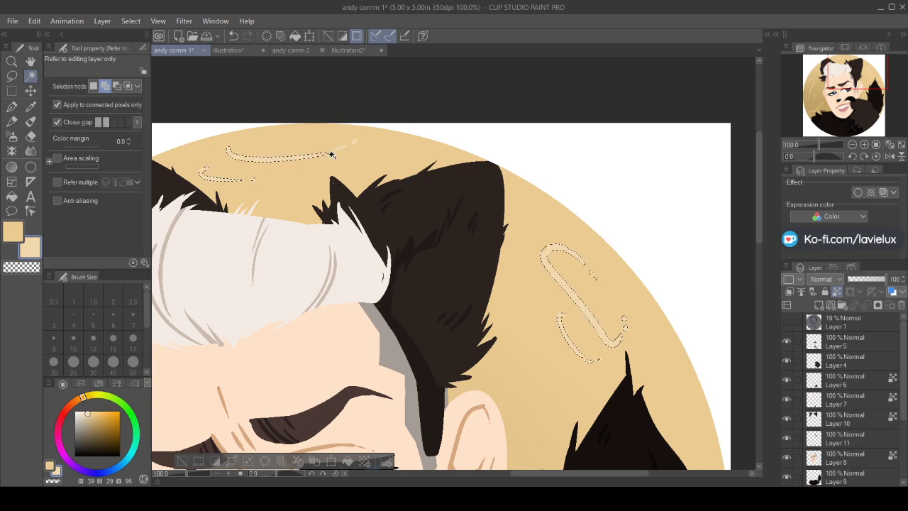
# Invert the selection so that everything except the pale accent strokes is selected
pyautogui.click(11, 61)
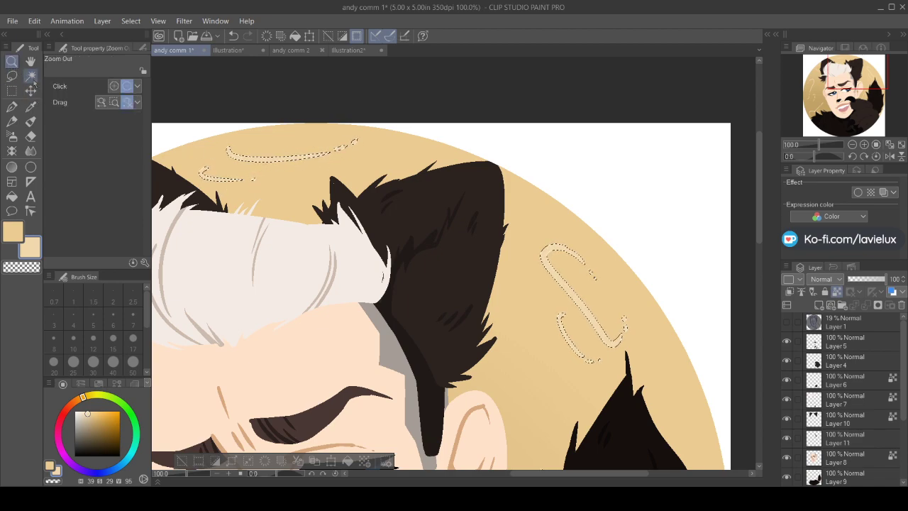
pyautogui.click(390, 397)
pyautogui.click(390, 397)
pyautogui.moveTo(758, 269); pyautogui.dragTo(740, 345)
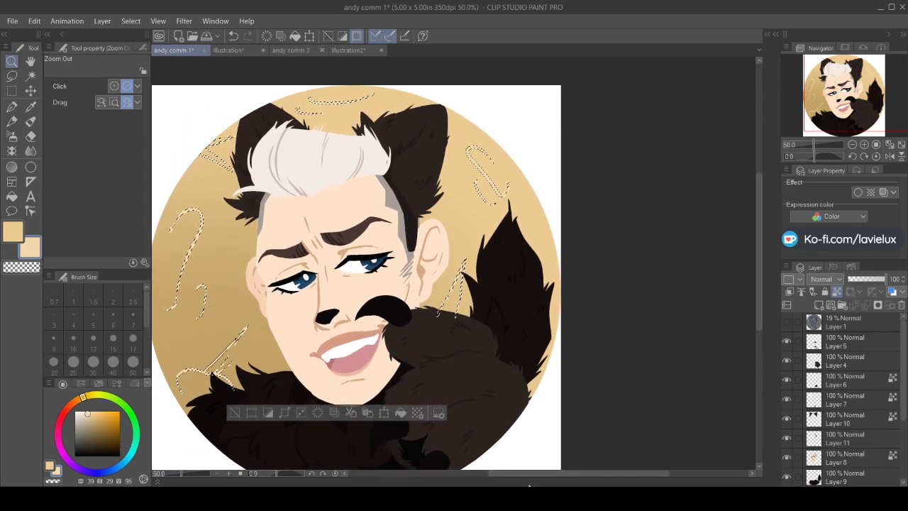
pyautogui.moveTo(264, 384); pyautogui.dragTo(368, 420)
pyautogui.hotkey('ctrl', 'a')
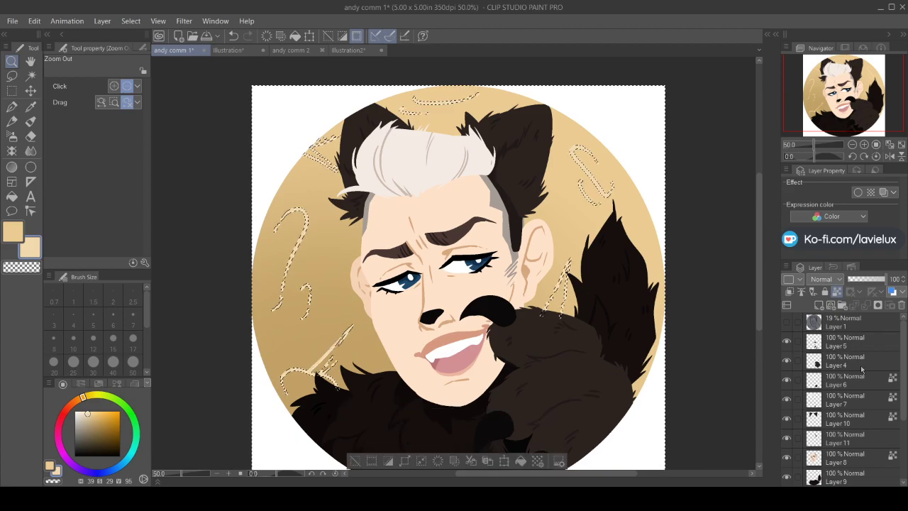
# On Layer 13, outline blotches against the left curved strokes in dark tan (H 39, S 55, V 62) with the Turnip pen and fill the large one
pyautogui.scroll(-1, 903, 376)
pyautogui.scroll(-3, 903, 378)
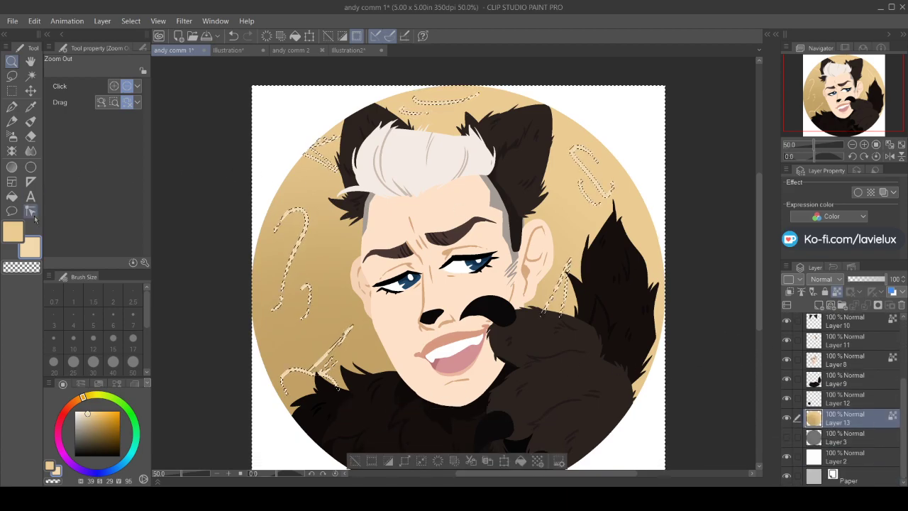
pyautogui.click(30, 108)
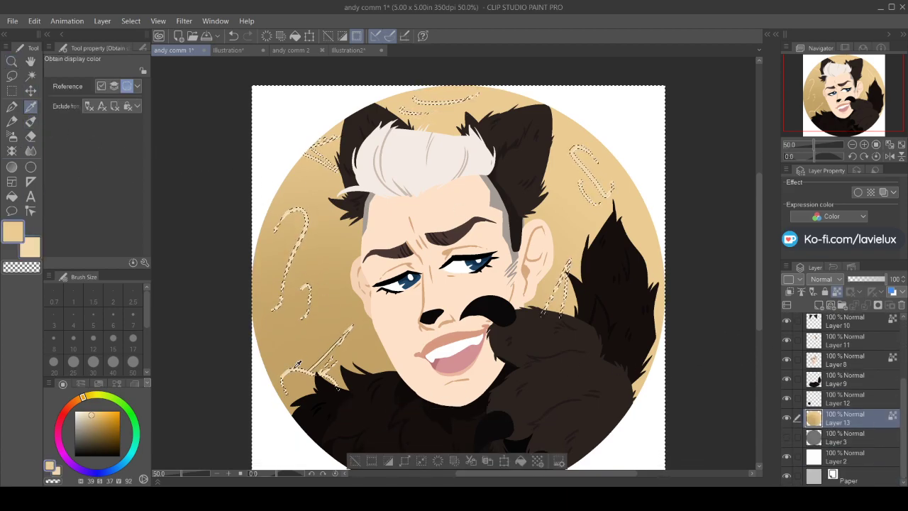
pyautogui.click(298, 398)
pyautogui.click(326, 374)
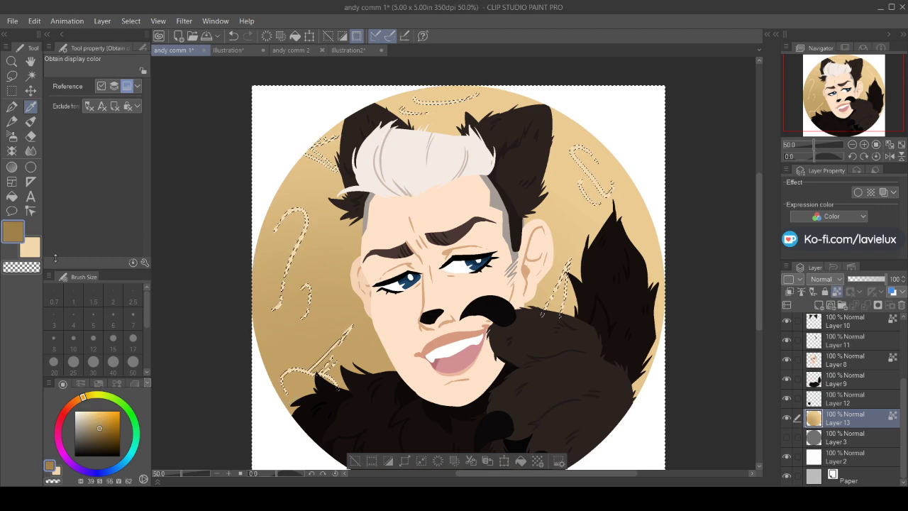
pyautogui.click(12, 107)
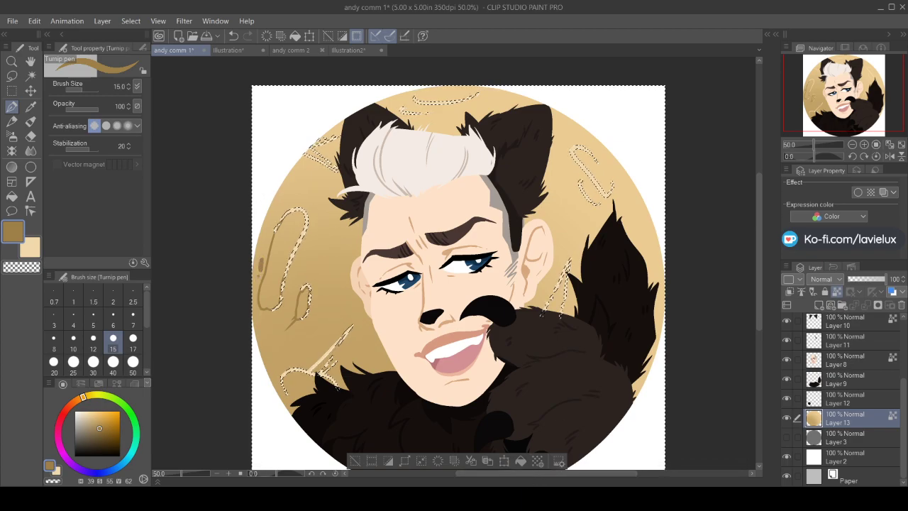
pyautogui.click(12, 196)
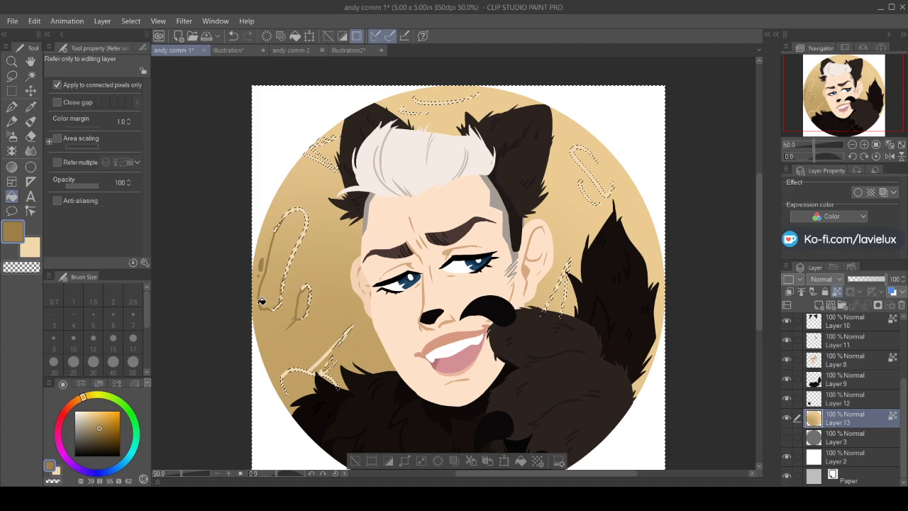
pyautogui.click(285, 260)
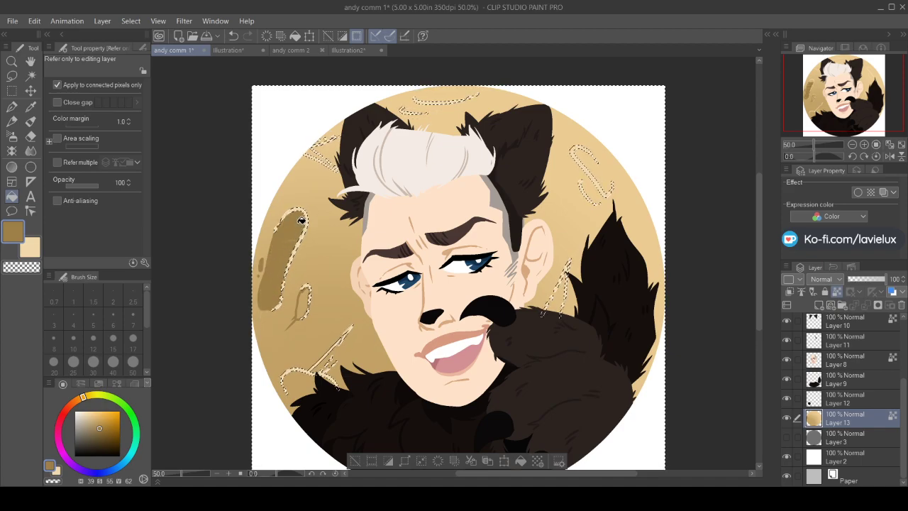
# Outline and fill a dark tan blotch under the curved stroke above the left shoulder fur, and add small spots beside the left blotches
pyautogui.click(11, 105)
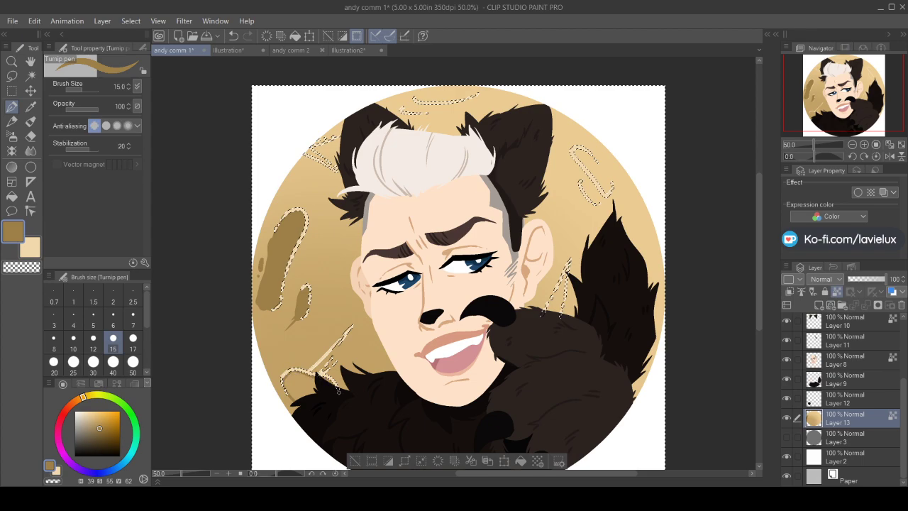
pyautogui.click(11, 196)
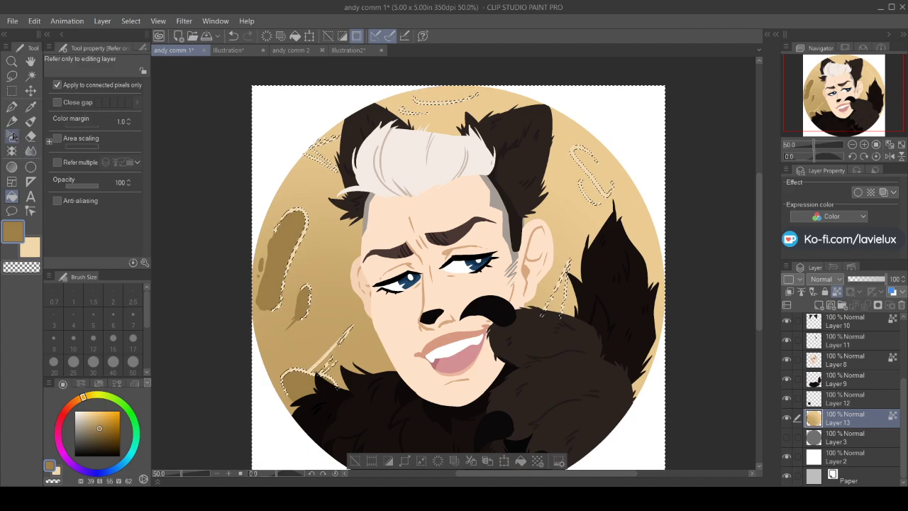
pyautogui.press('p')
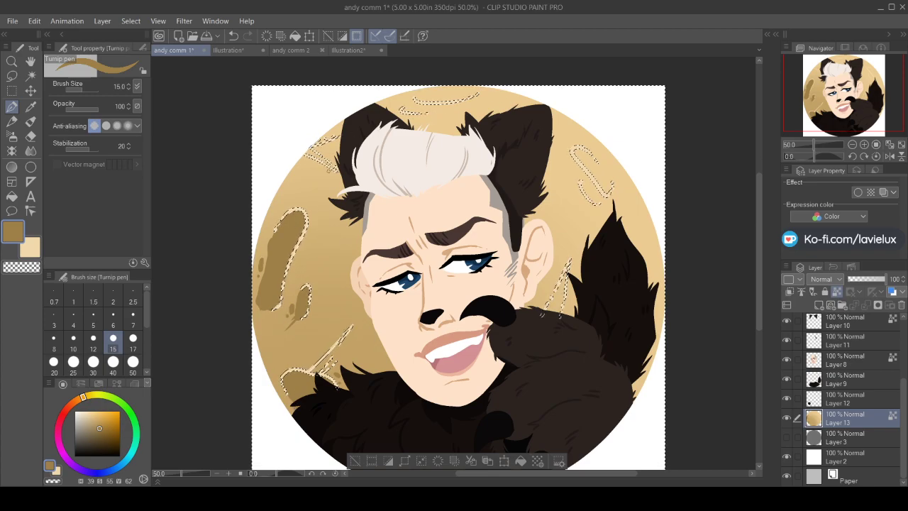
# Paint dark tan blotches and spots along the pale strokes by the left furry ear, above the hair and above the tail
pyautogui.moveTo(306, 146); pyautogui.dragTo(314, 150)
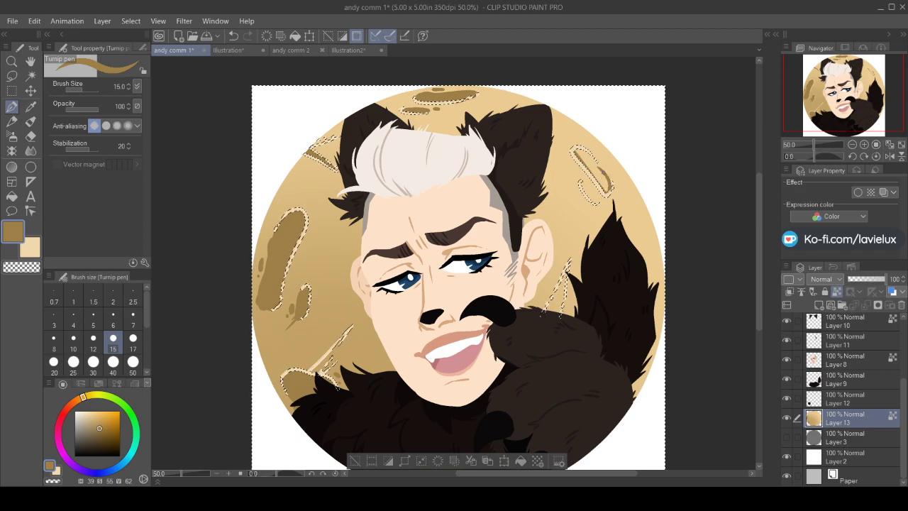
pyautogui.moveTo(576, 151); pyautogui.dragTo(587, 167)
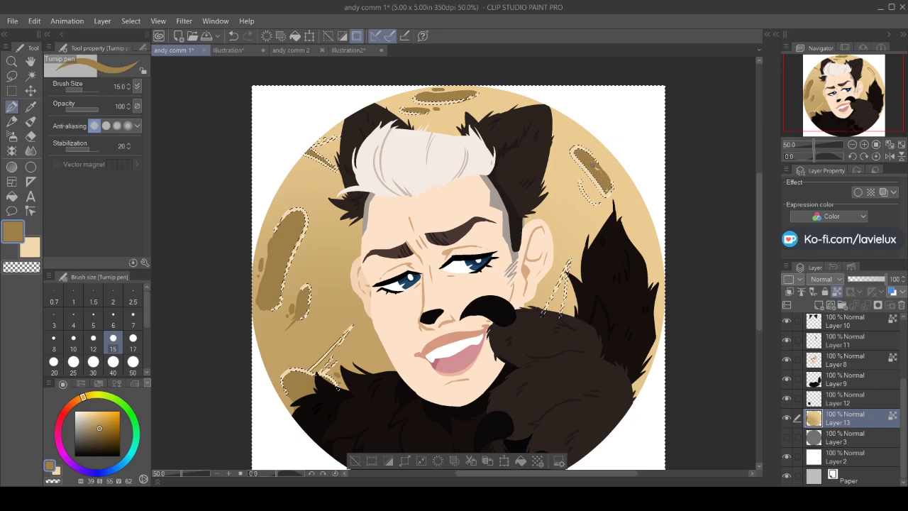
pyautogui.moveTo(598, 182); pyautogui.dragTo(613, 174)
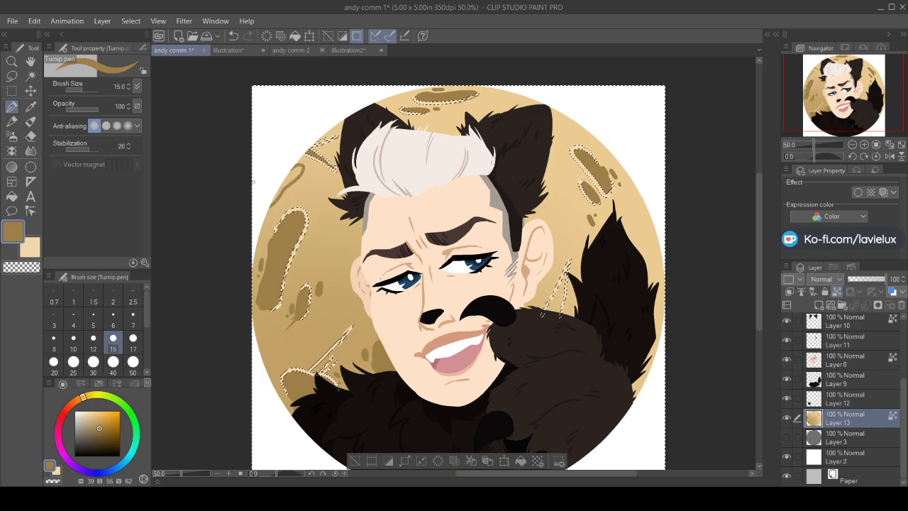
# Fill the upper-left edge blotch, and add dark tan blotches at the circle's right edge beside the tail and between the ear and tail
pyautogui.click(11, 196)
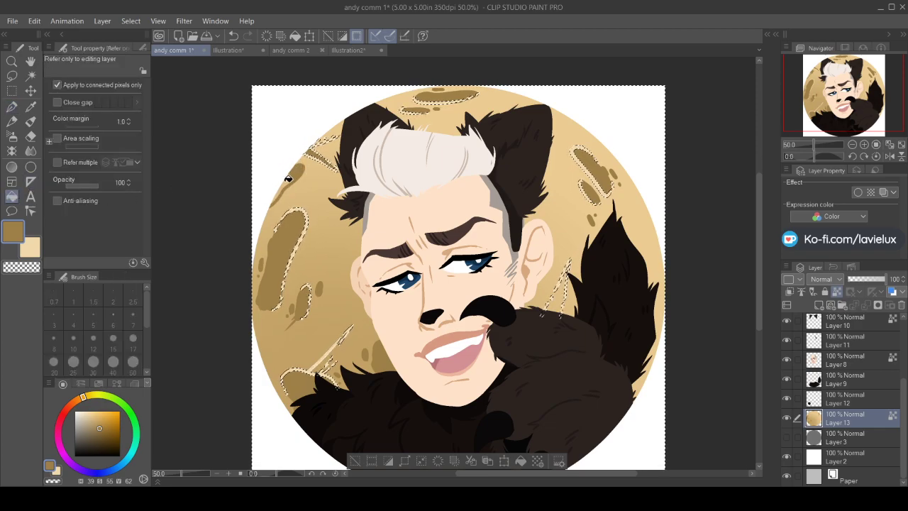
pyautogui.click(11, 106)
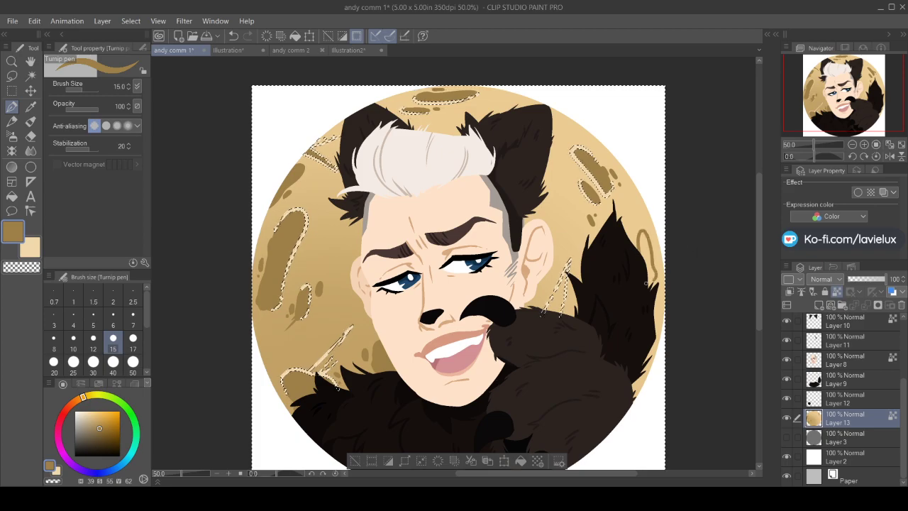
pyautogui.press('g')
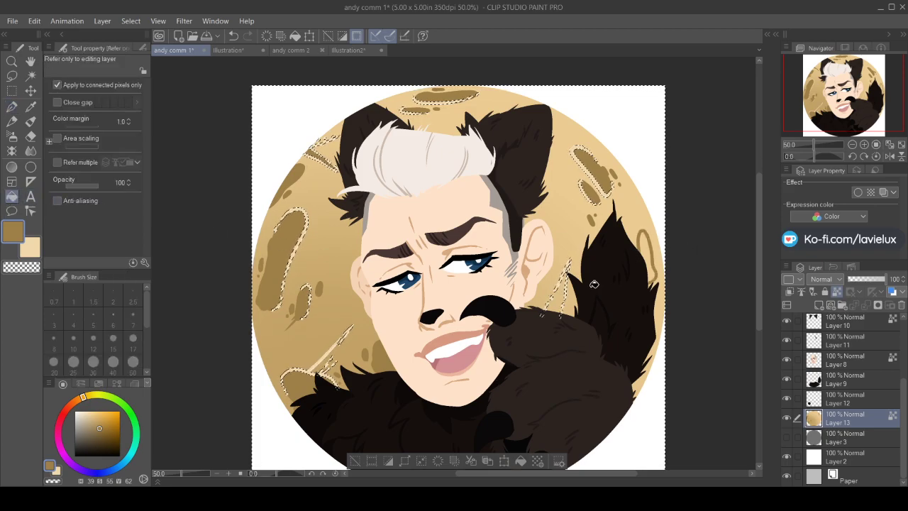
pyautogui.press('p')
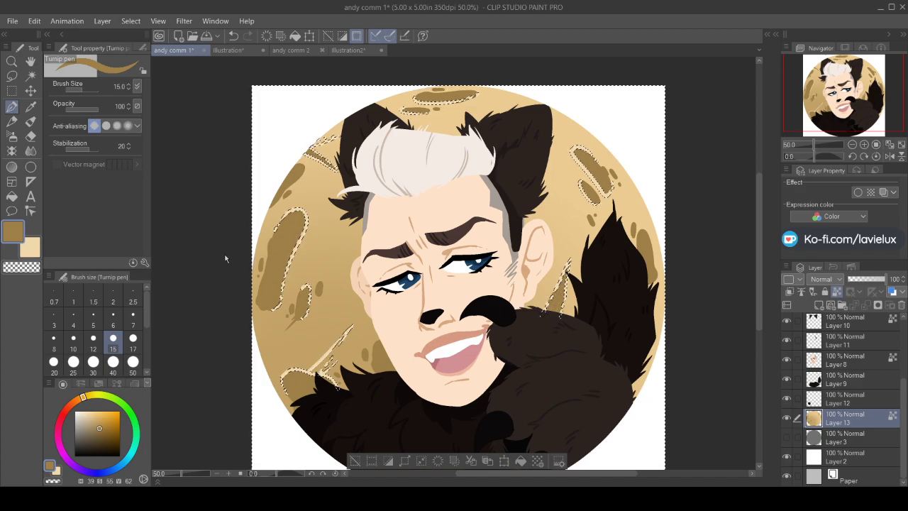
# Clear the selection and choose a lighter tan (H 39, S 52, V 72) for filling
pyautogui.click(354, 460)
pyautogui.click(98, 423)
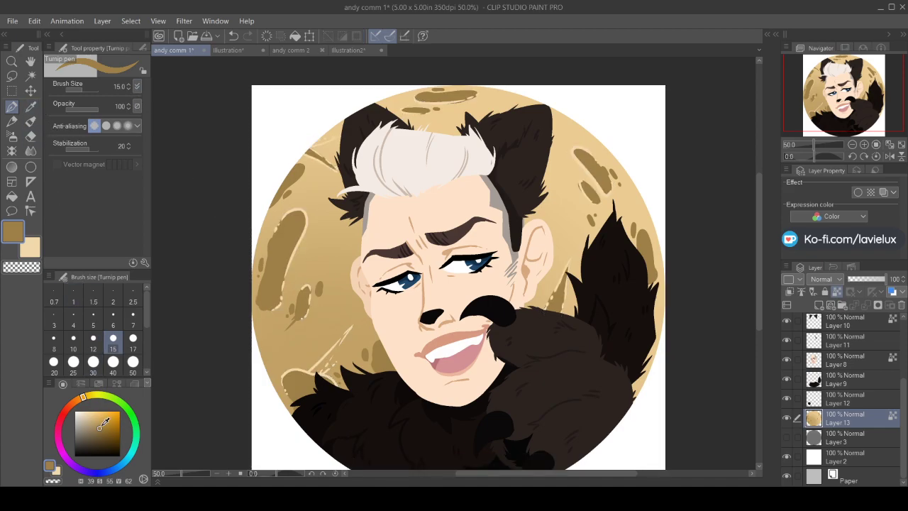
pyautogui.click(11, 196)
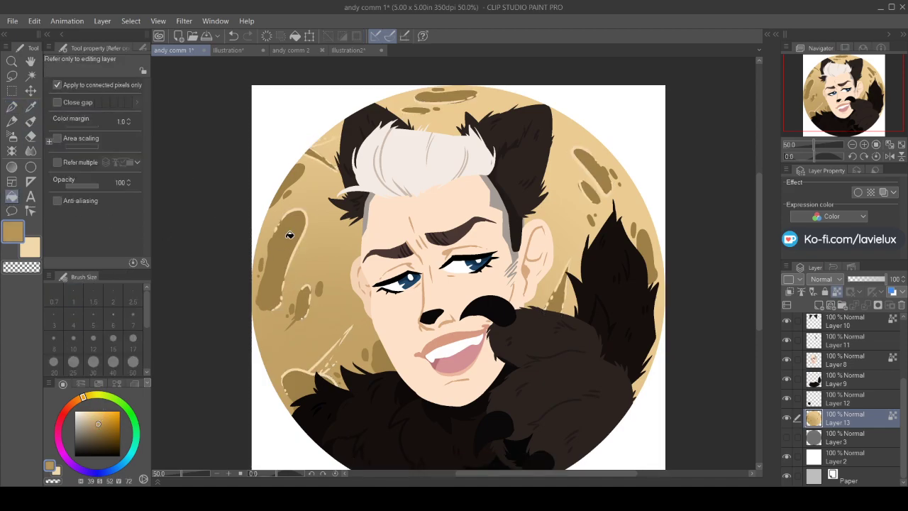
# Select the large left blotches and the one beside the ear, and shade the left ones with lighter tan foreground-to-transparent gradients
pyautogui.click(31, 90)
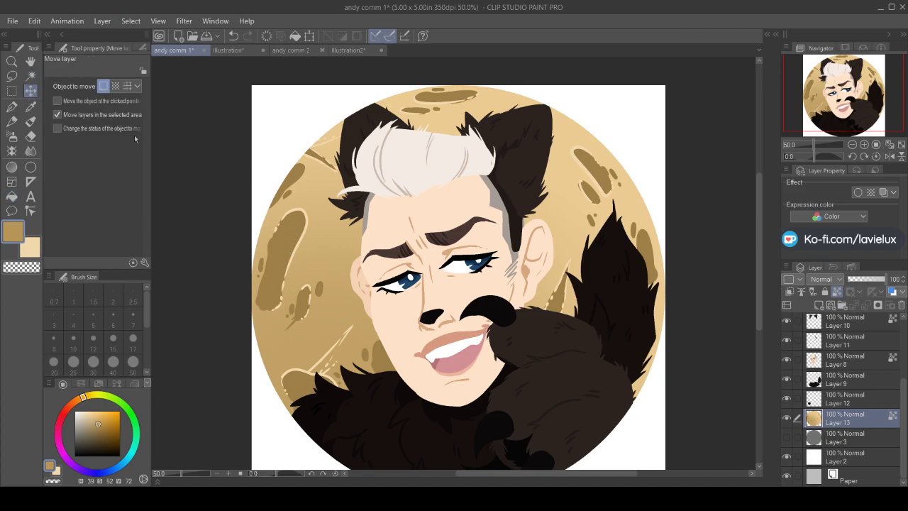
pyautogui.click(32, 76)
pyautogui.click(283, 229)
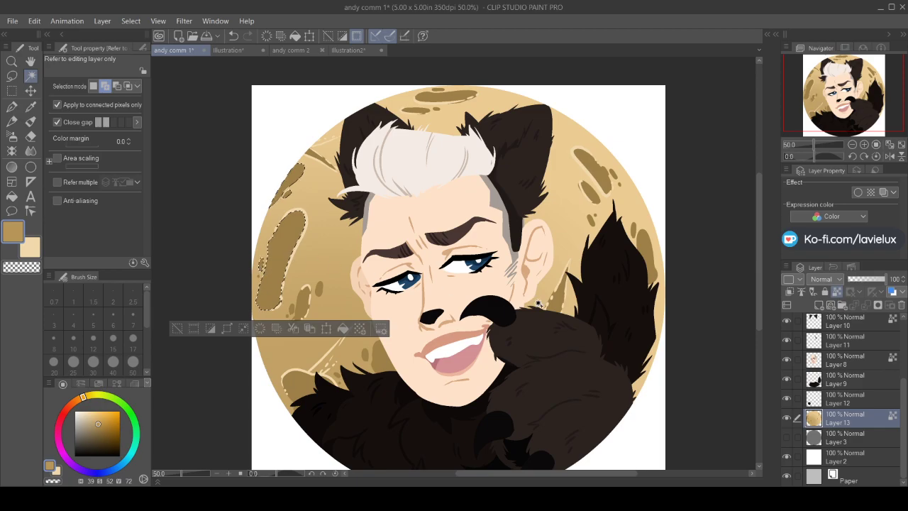
pyautogui.click(555, 300)
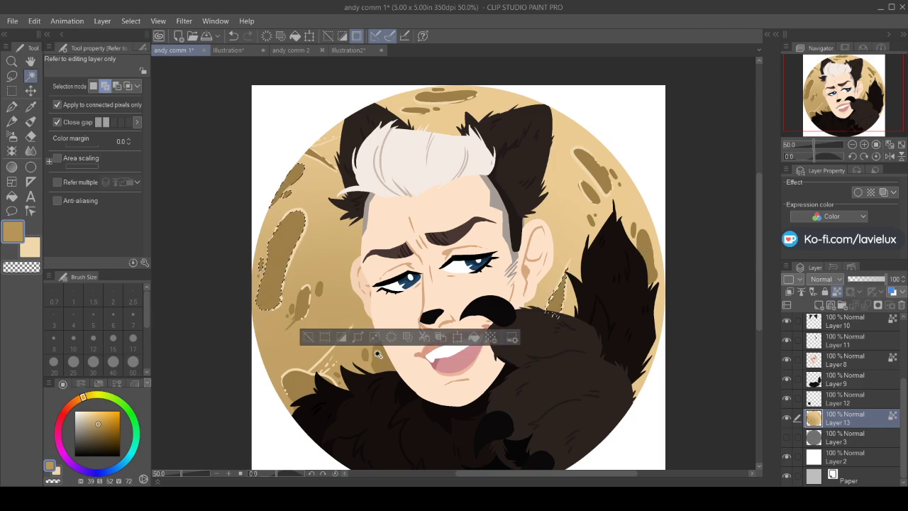
pyautogui.click(11, 167)
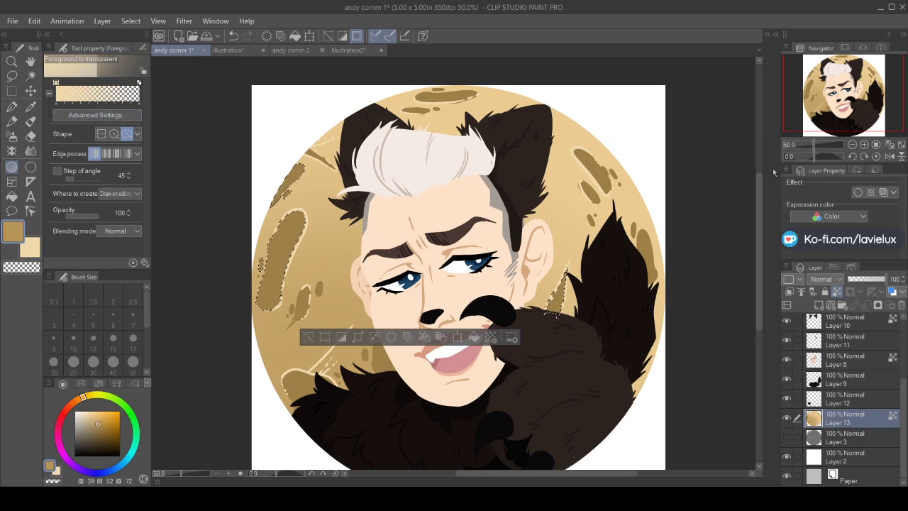
pyautogui.moveTo(317, 211); pyautogui.dragTo(241, 301)
pyautogui.moveTo(314, 188); pyautogui.dragTo(235, 280)
pyautogui.moveTo(310, 189); pyautogui.dragTo(239, 296)
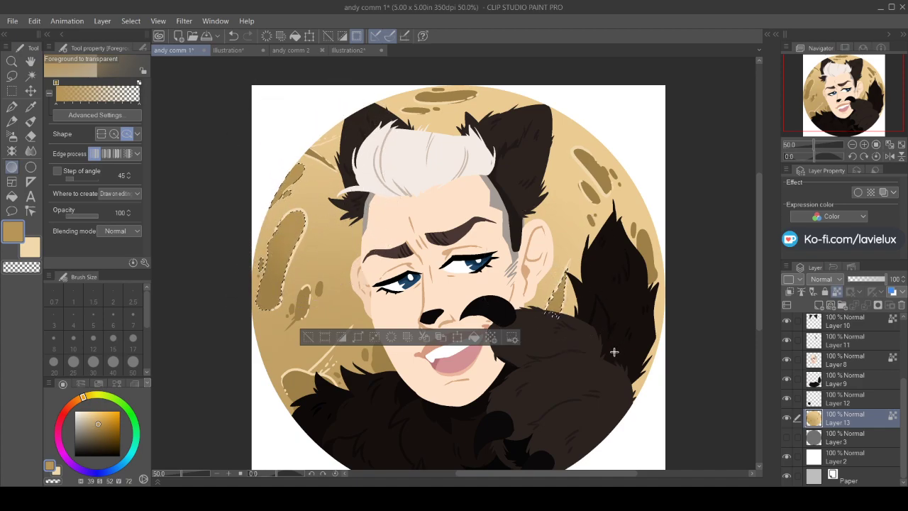
pyautogui.click(308, 337)
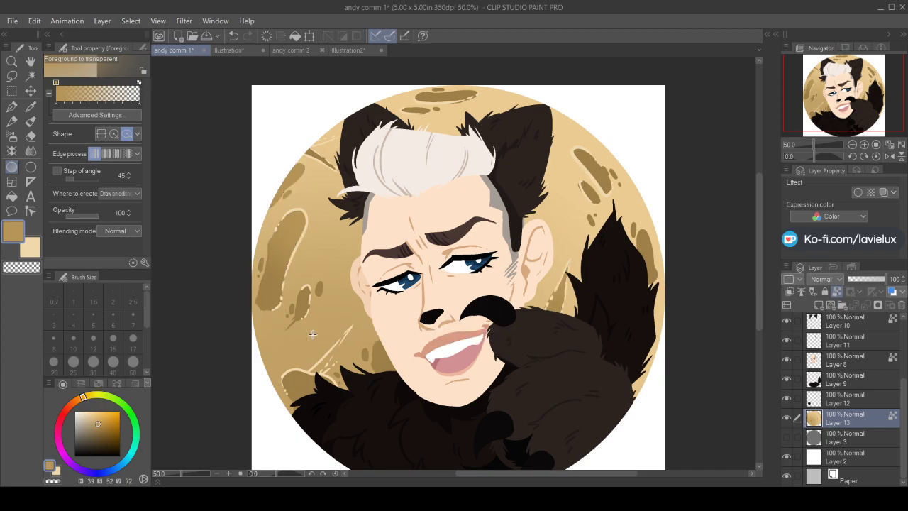
# Fill the right-edge blotch with the current tan, and the blotches at the top and above the tail with H 39, S 48, V 82
pyautogui.click(12, 197)
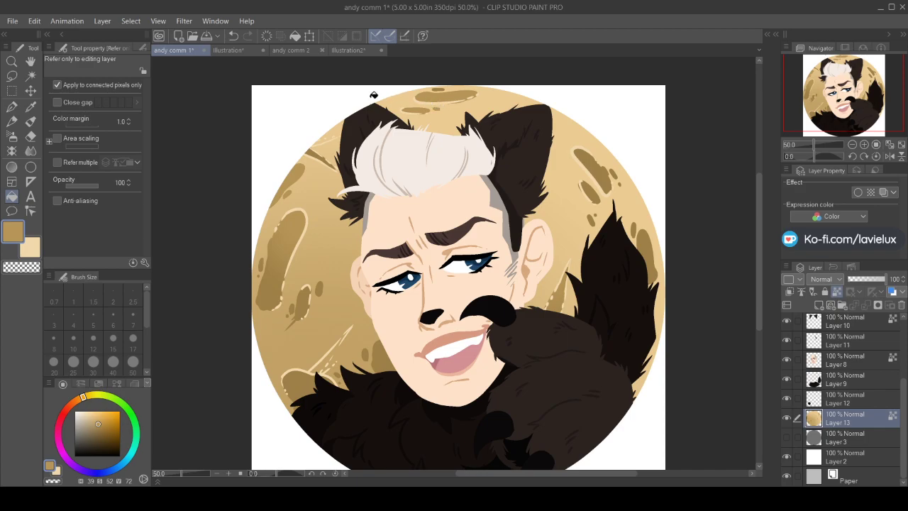
pyautogui.click(650, 263)
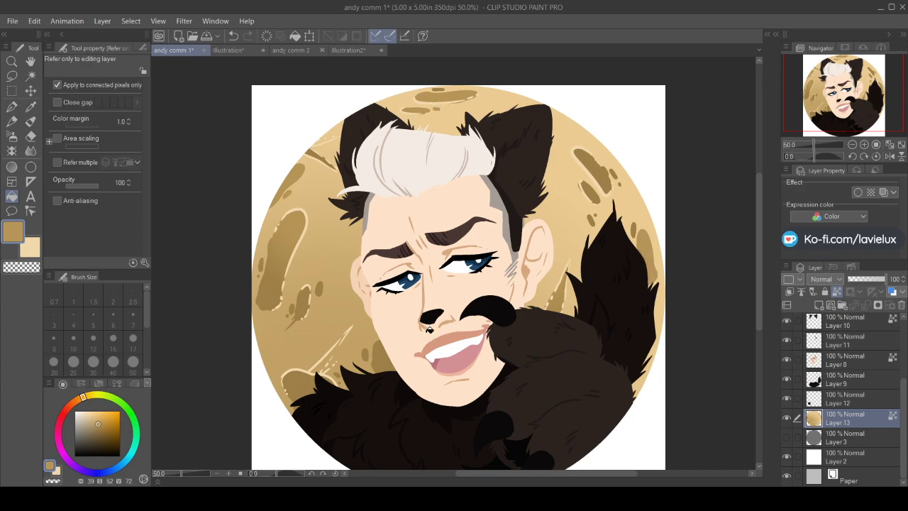
pyautogui.click(96, 419)
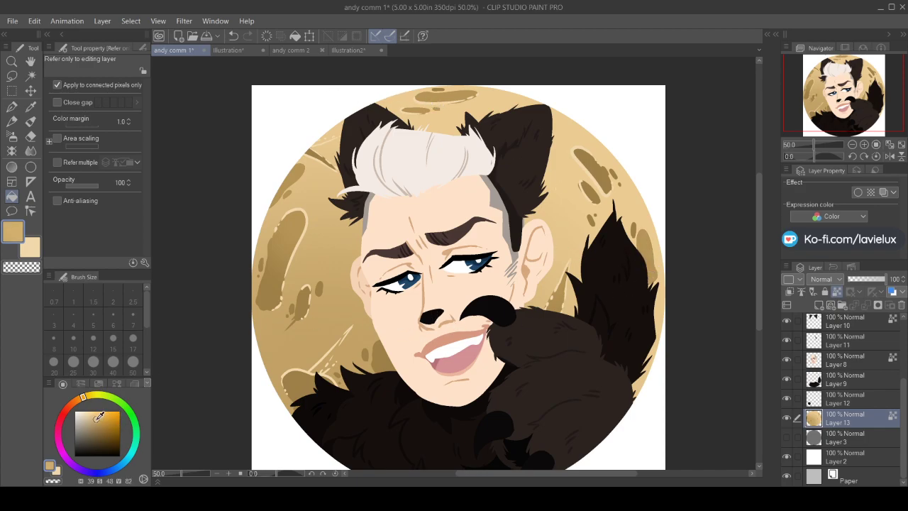
pyautogui.click(441, 96)
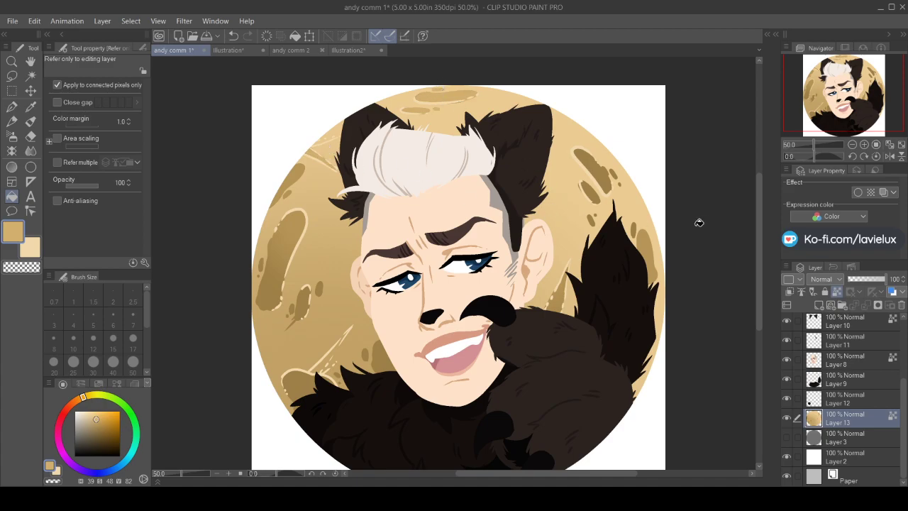
pyautogui.click(604, 177)
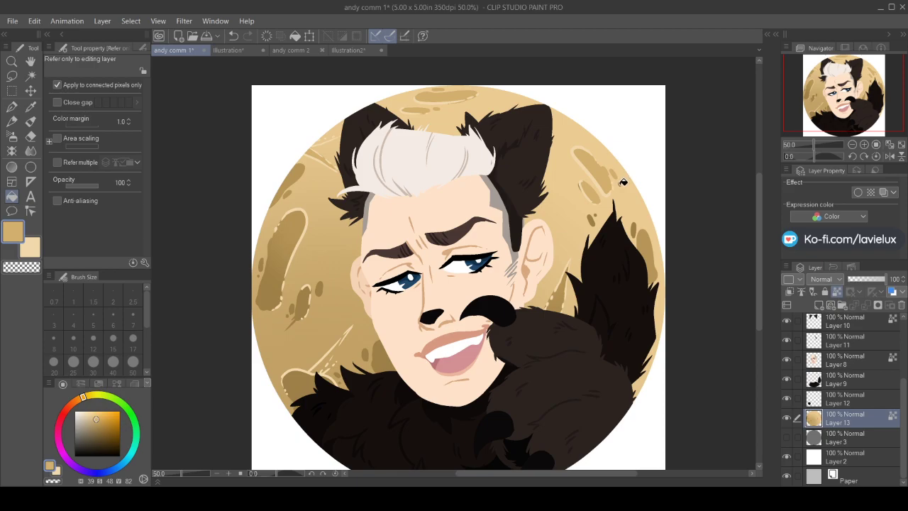
pyautogui.click(599, 213)
# Sample the light tan background colour (H 39, S 38, V 92) beside the blotches above the tail for use with the Turnip pen
pyautogui.click(31, 106)
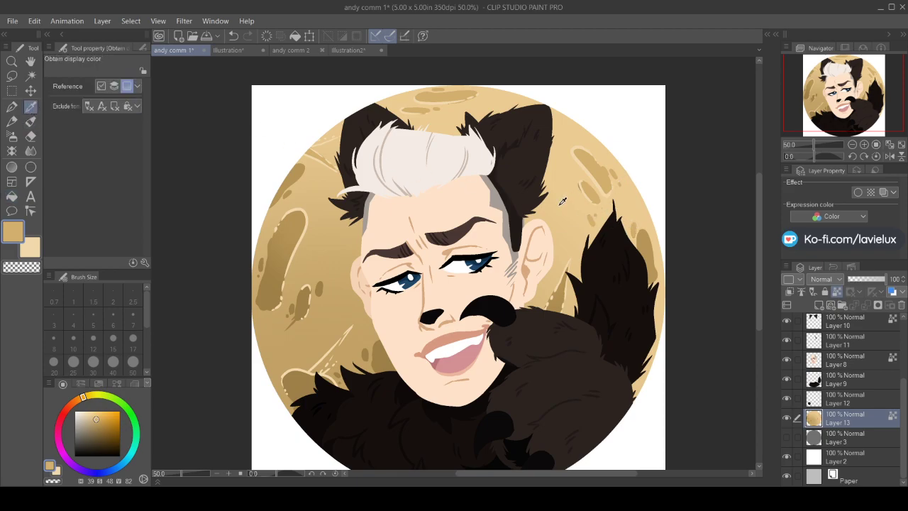
pyautogui.click(567, 168)
pyautogui.click(11, 107)
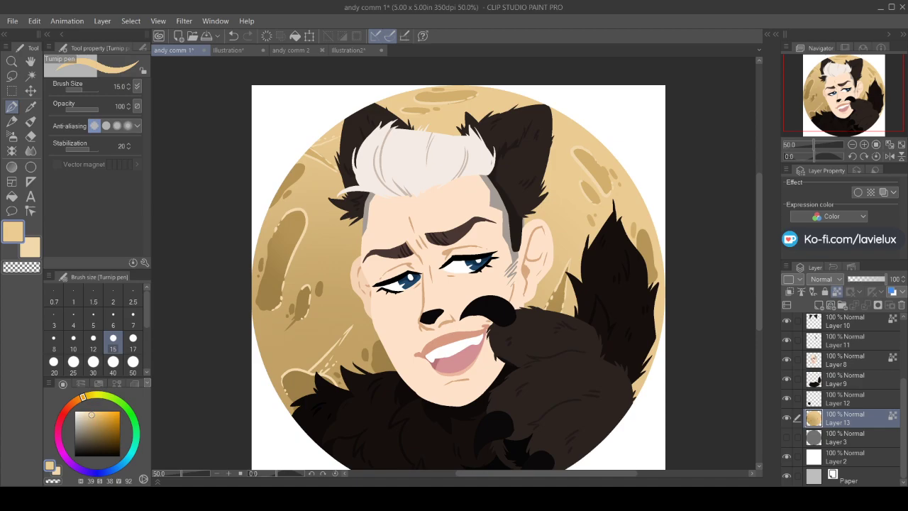
# Select the four white corners outside the circle and invert the selection so that it covers the circle
pyautogui.click(12, 61)
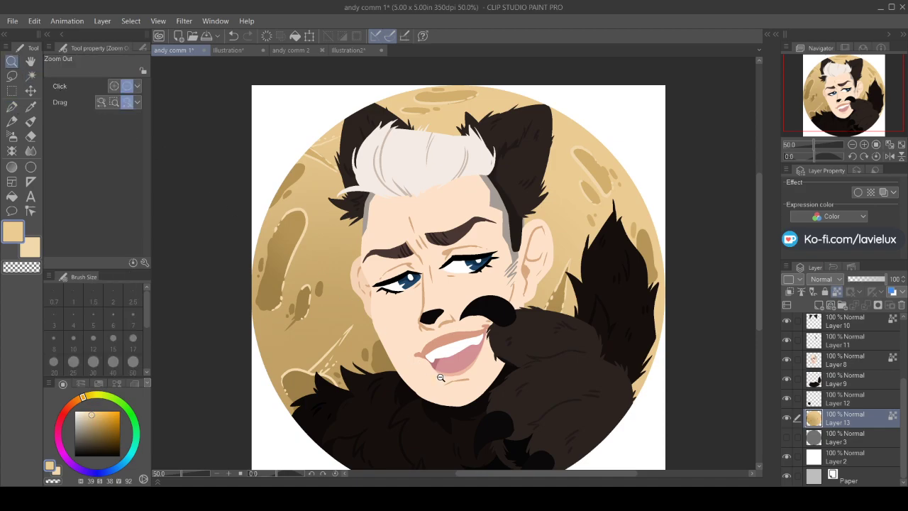
pyautogui.click(439, 377)
pyautogui.click(30, 75)
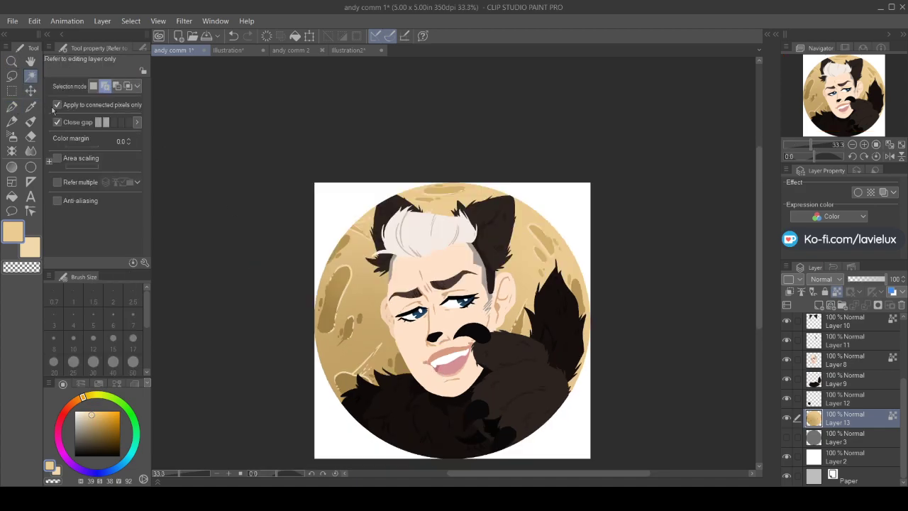
pyautogui.click(325, 405)
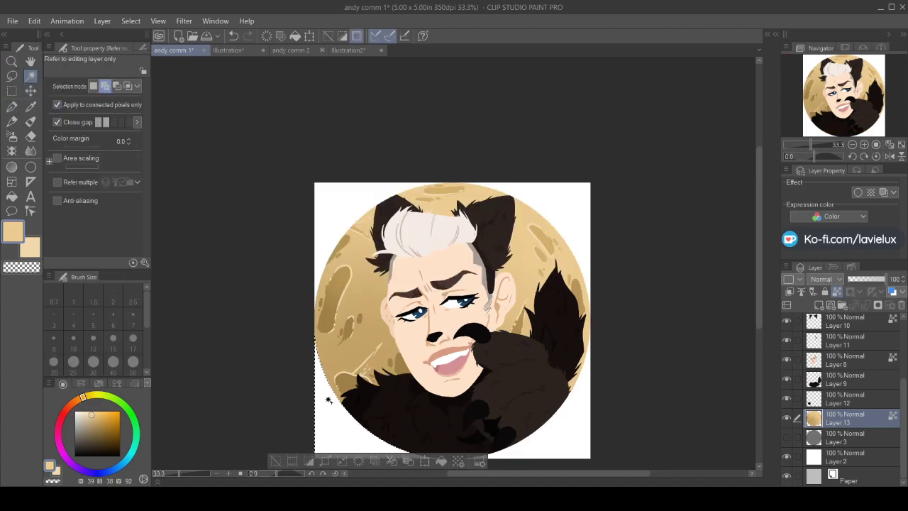
pyautogui.click(578, 442)
pyautogui.click(582, 209)
pyautogui.click(347, 201)
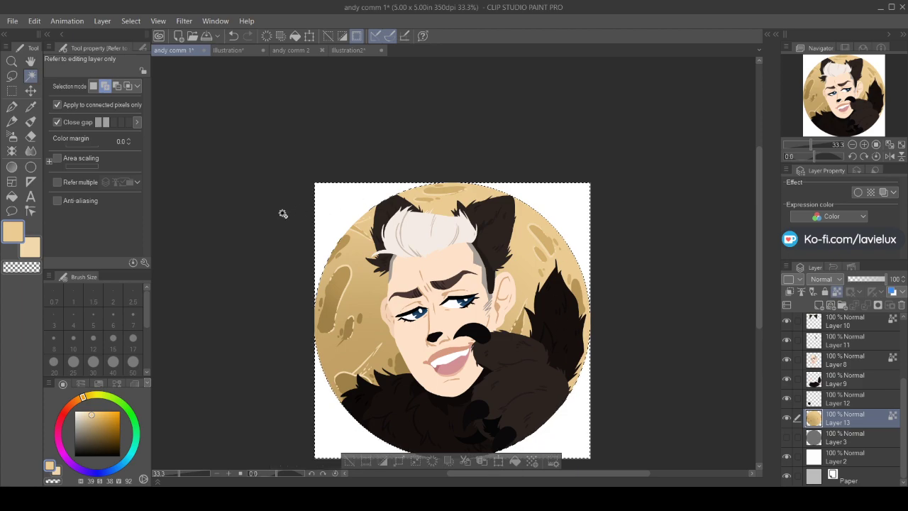
pyautogui.click(383, 462)
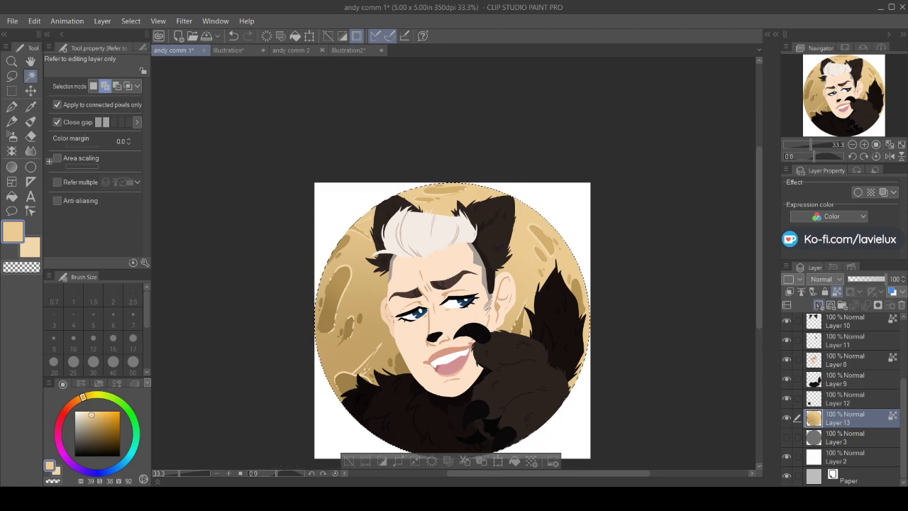
# Add a new layer above the background layer, fill the selected circle with light tan, and clear the selection
pyautogui.click(818, 305)
pyautogui.click(11, 196)
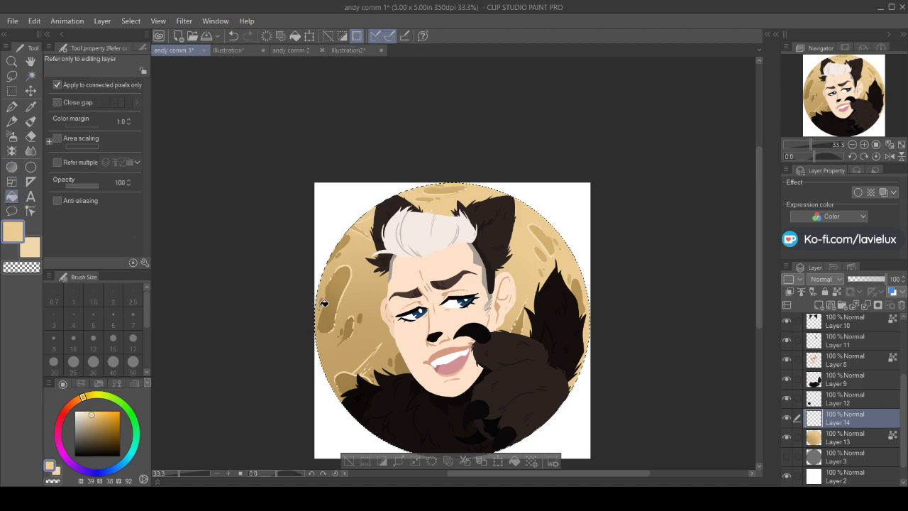
pyautogui.click(337, 303)
pyautogui.click(349, 462)
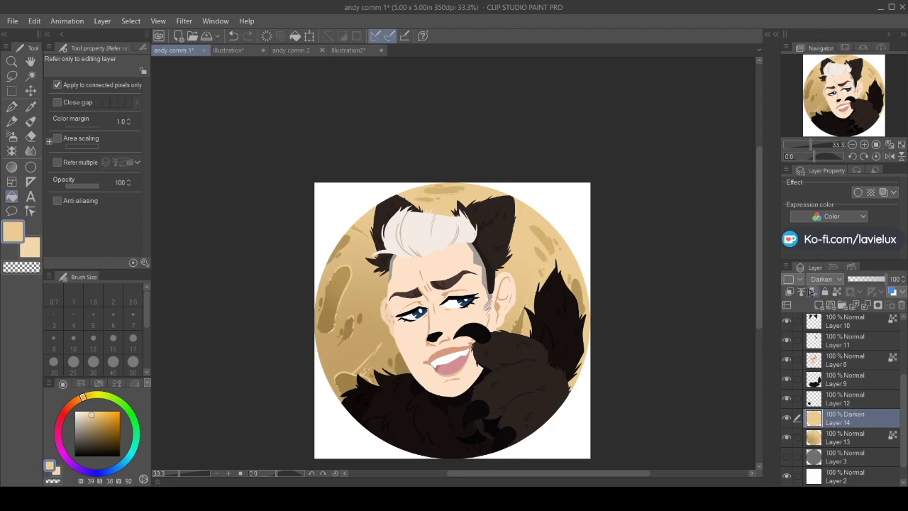
# Set the tan fill layer's blending mode to Linear burn and its opacity to 45%
pyautogui.scroll(-2, 823, 279)
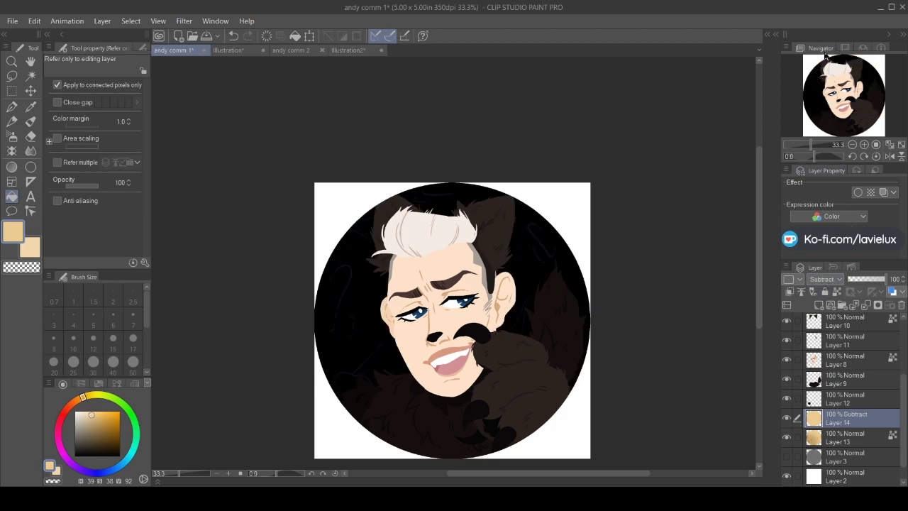
pyautogui.press('Up')
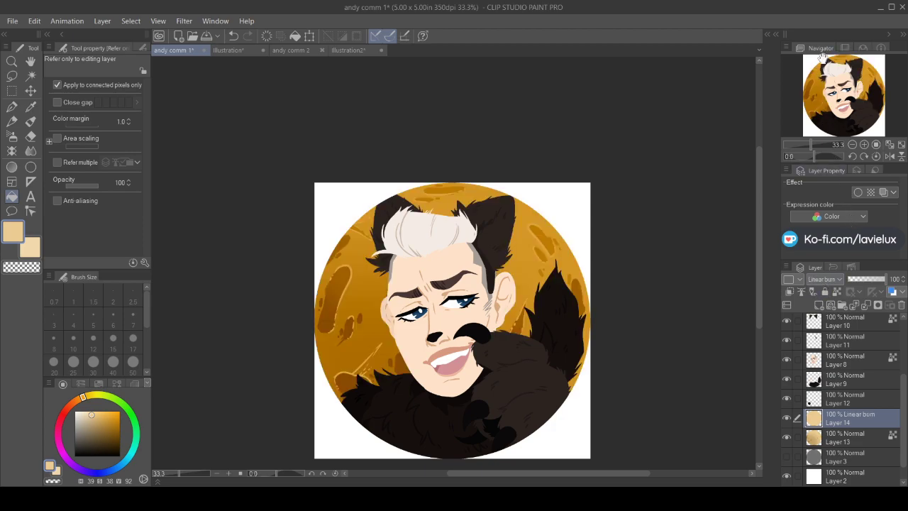
pyautogui.click(866, 282)
pyautogui.moveTo(866, 282); pyautogui.dragTo(864, 281)
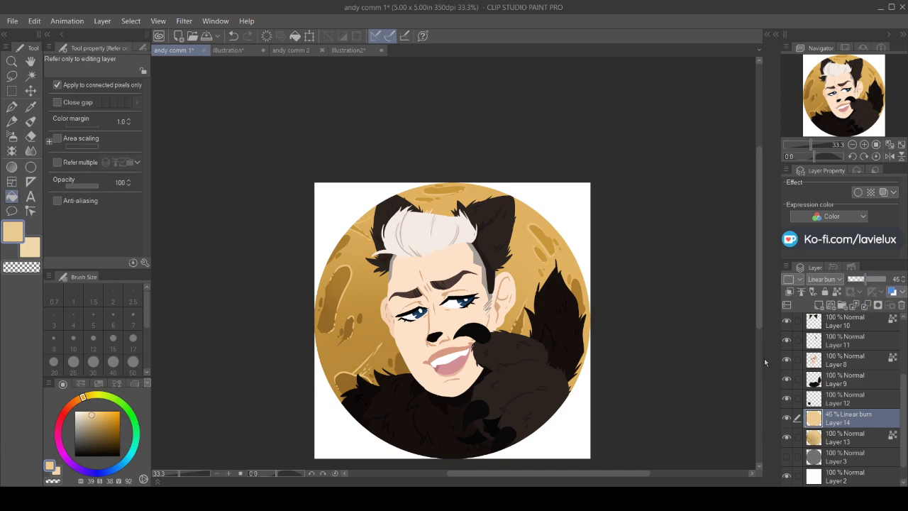
# Add another layer above the Linear burn layer and select the circle's area from the tan fill
pyautogui.click(818, 313)
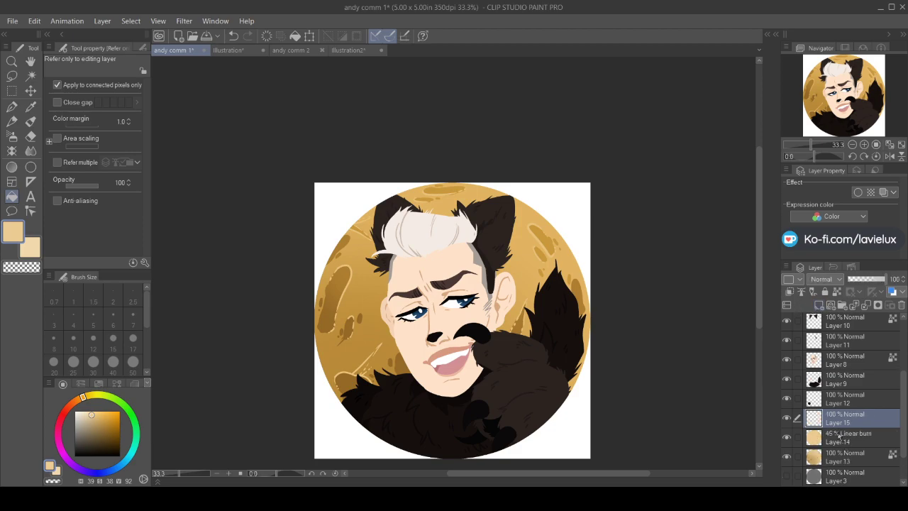
pyautogui.click(31, 75)
pyautogui.click(316, 337)
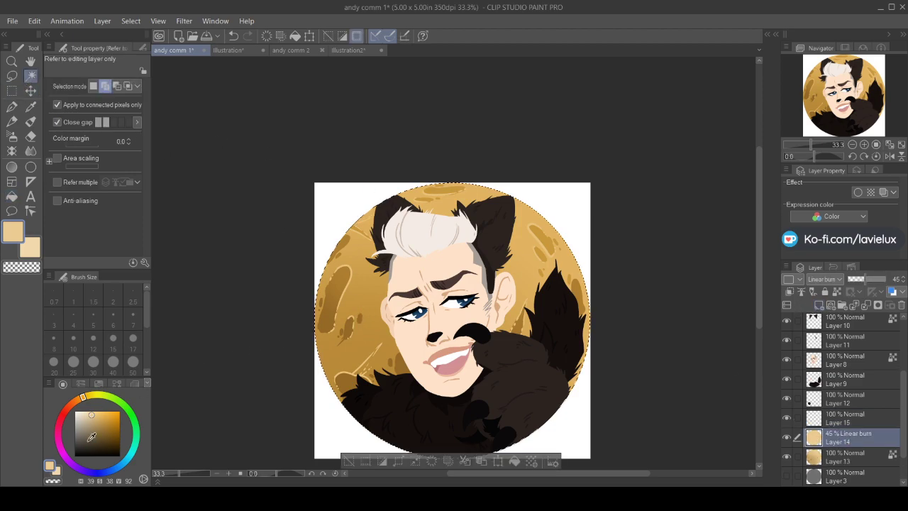
# Outline cloud shapes on the new empty layer at both sides of the character in blue-grey (H 199, S 18, V 56) with the size 15 Turnip pen
pyautogui.click(122, 463)
pyautogui.moveTo(88, 416); pyautogui.dragTo(82, 430)
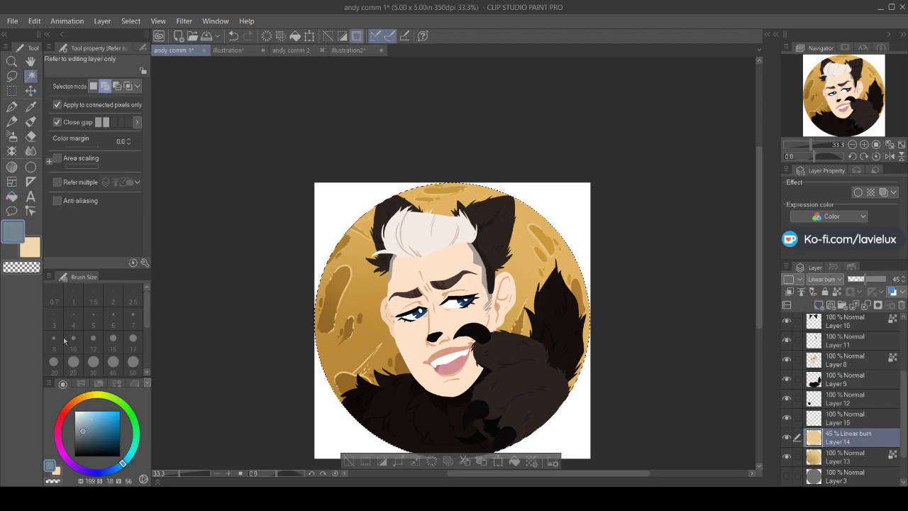
pyautogui.click(11, 107)
pyautogui.click(830, 419)
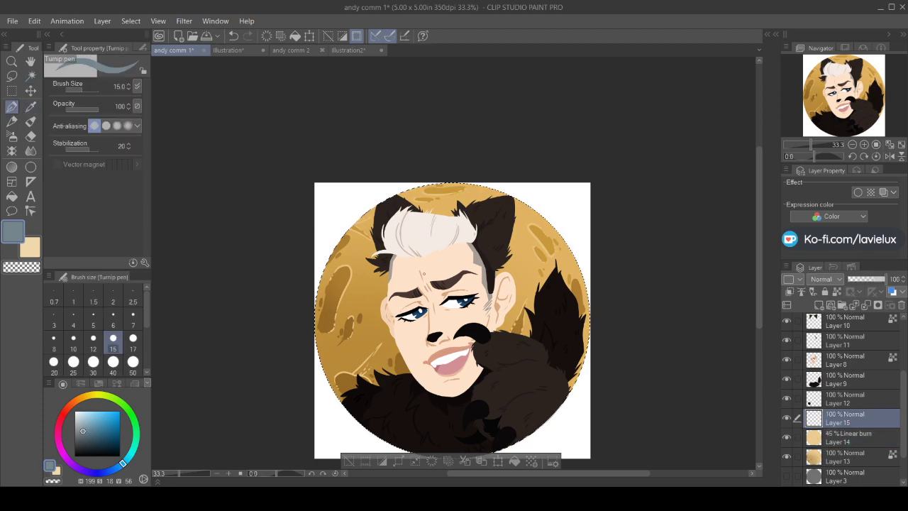
pyautogui.moveTo(319, 289); pyautogui.dragTo(339, 311)
pyautogui.moveTo(533, 212)
pyautogui.mouseDown()
pyautogui.moveTo(522, 279)
pyautogui.moveTo(553, 267)
pyautogui.mouseUp()
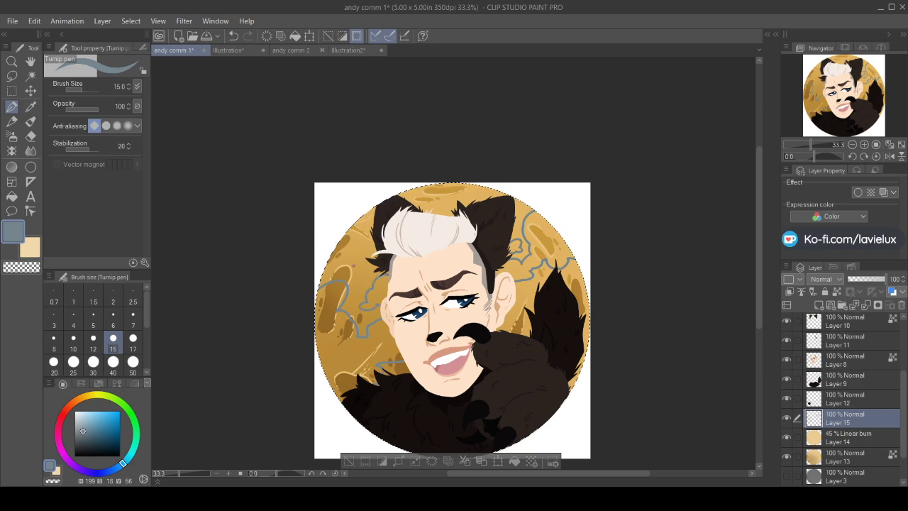
# Fill the outlined cloud shapes on both sides of the background with the blue-grey
pyautogui.click(11, 197)
pyautogui.click(348, 357)
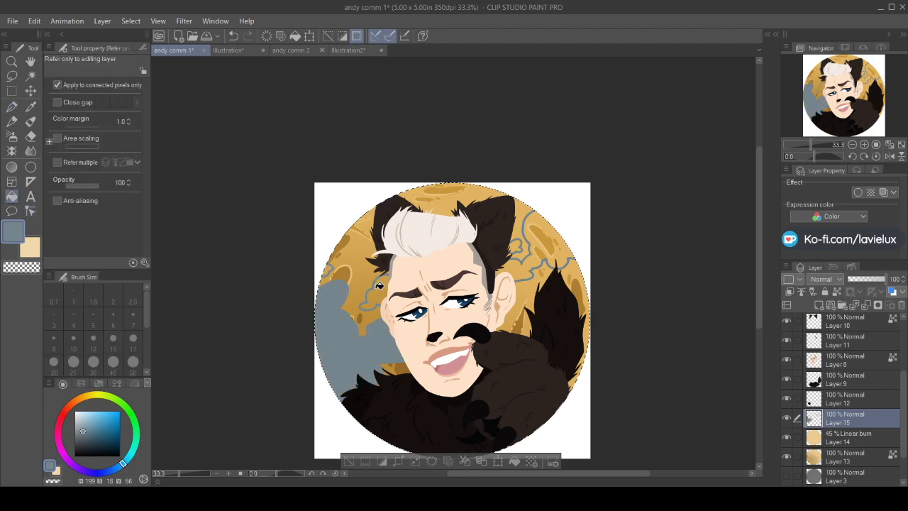
pyautogui.click(529, 258)
# Refine the cloud edges and add small blue-grey cloud details with the Turnip pen, and clear the selection
pyautogui.click(16, 110)
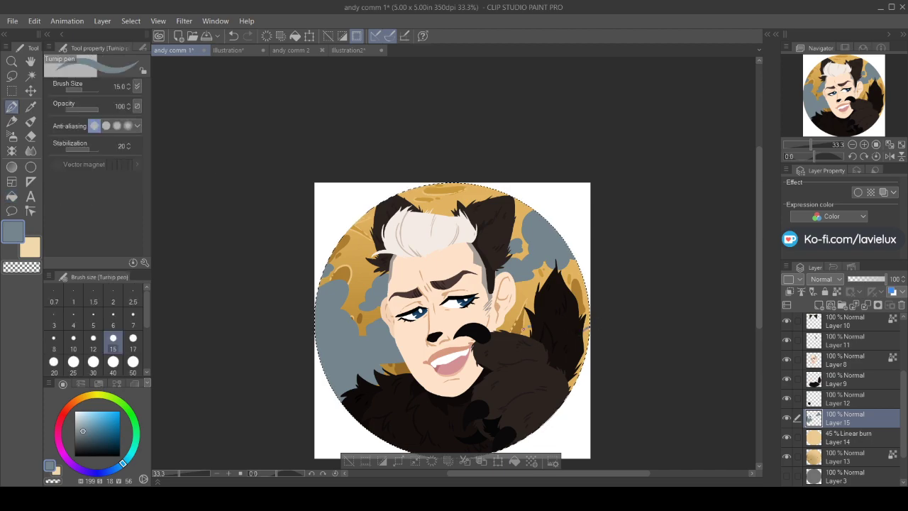
pyautogui.press('g')
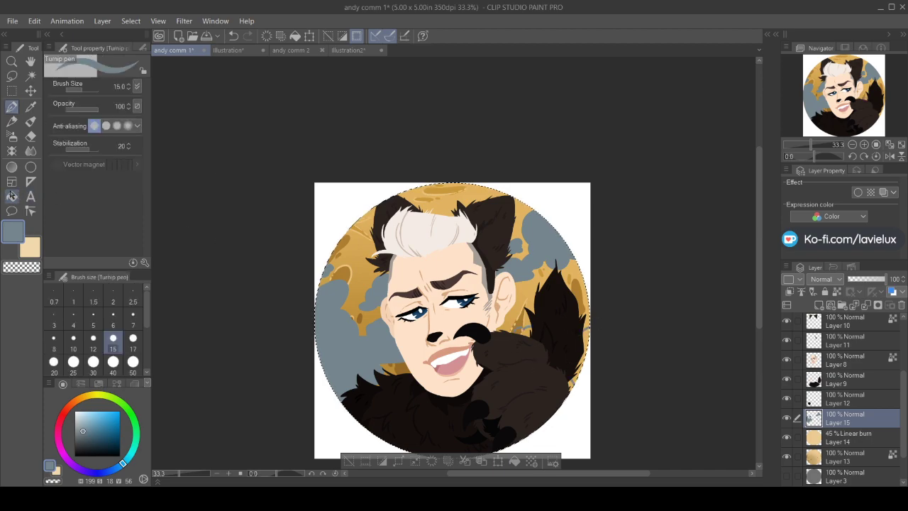
pyautogui.click(12, 106)
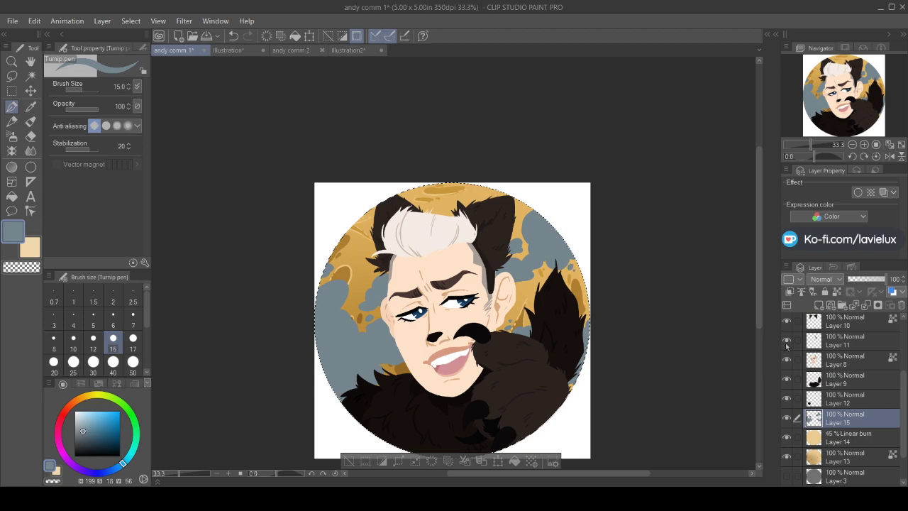
pyautogui.click(348, 462)
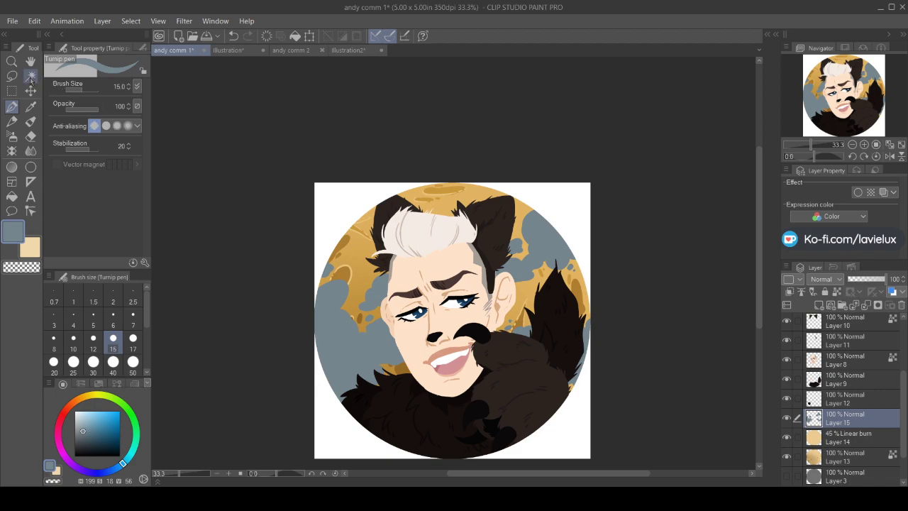
# Lock the cloud layer's transparent pixels and darken the lower clouds with dark blue (H 211, S 30, V 42) foreground-to-transparent gradients
pyautogui.click(838, 292)
pyautogui.moveTo(119, 466); pyautogui.dragTo(117, 468)
pyautogui.click(88, 437)
pyautogui.click(11, 167)
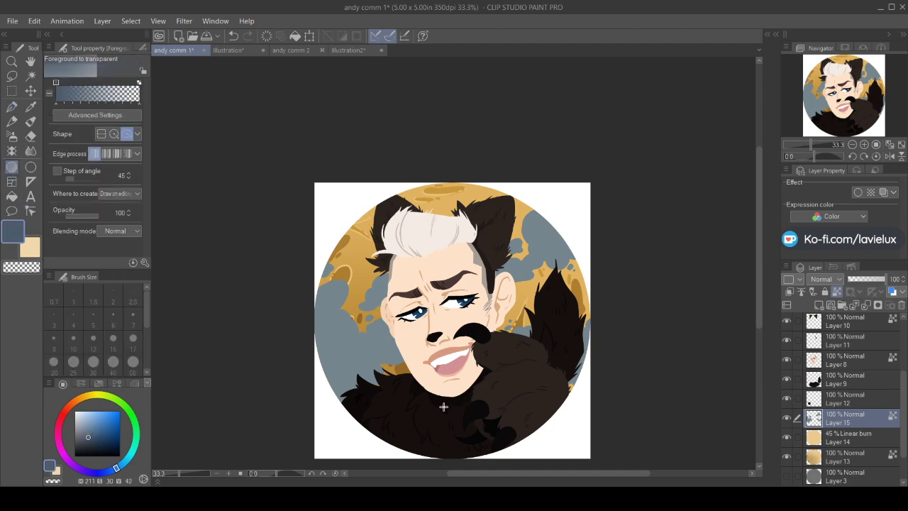
pyautogui.moveTo(339, 395); pyautogui.dragTo(248, 397)
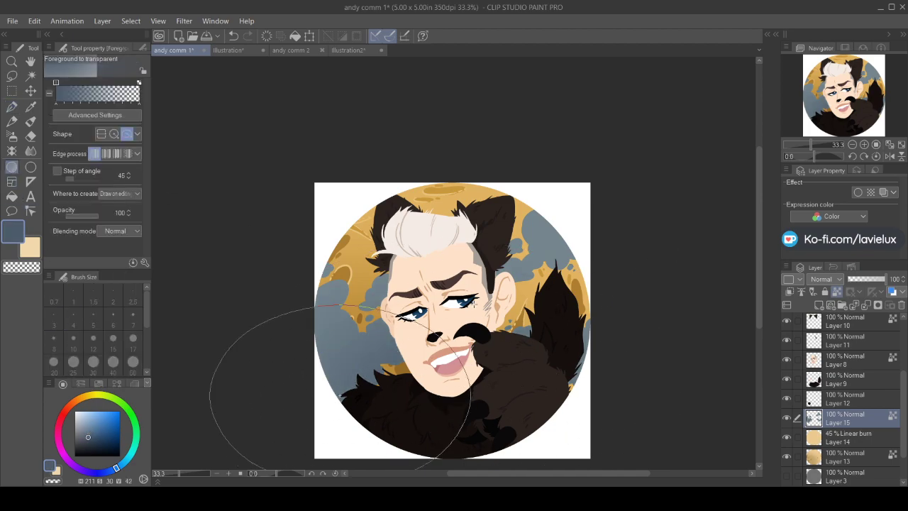
pyautogui.moveTo(567, 376); pyautogui.dragTo(655, 313)
pyautogui.moveTo(440, 409)
pyautogui.mouseDown()
pyautogui.moveTo(717, 268)
pyautogui.moveTo(656, 305)
pyautogui.moveTo(700, 276)
pyautogui.moveTo(692, 273)
pyautogui.mouseUp()
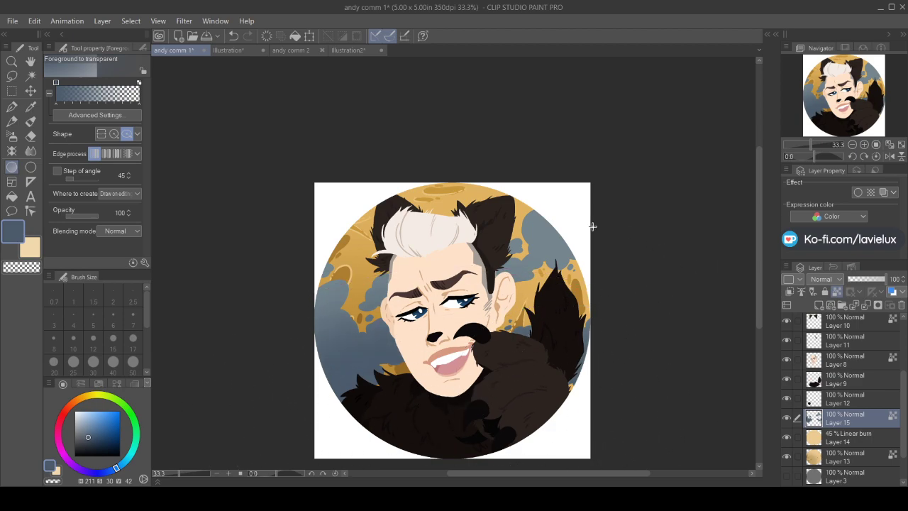
# Try lightening the upper clouds with a light blue (H 192, S 28, V 94) gradient, and undo it
pyautogui.click(127, 462)
pyautogui.click(87, 414)
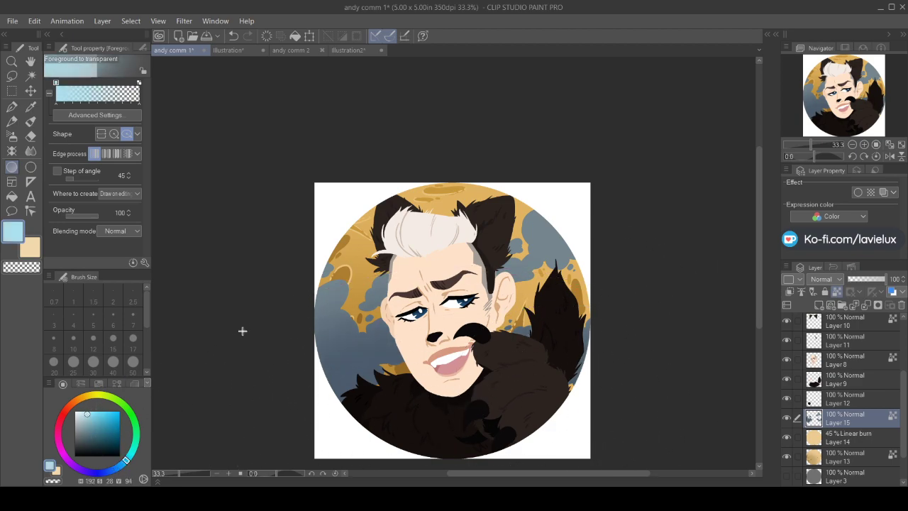
pyautogui.moveTo(451, 219); pyautogui.dragTo(632, 320)
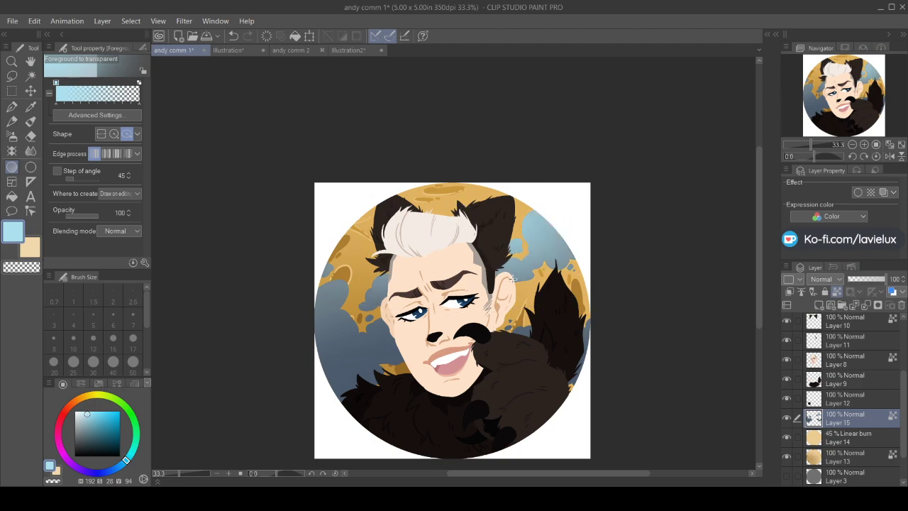
pyautogui.hotkey('ctrl', 'z')
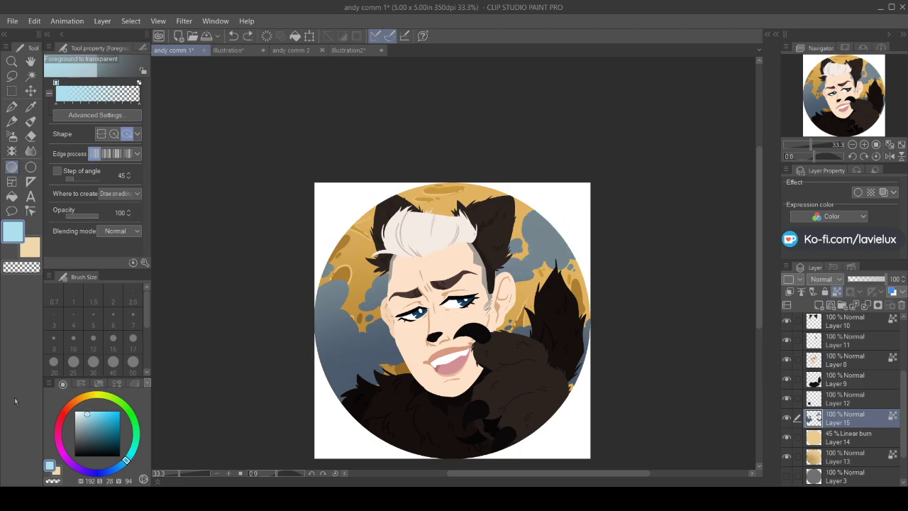
# Lighten the upper clouds on both sides with pale grey-blue (H 192, S 11, V 87) gradients
pyautogui.click(80, 416)
pyautogui.moveTo(440, 199); pyautogui.dragTo(688, 374)
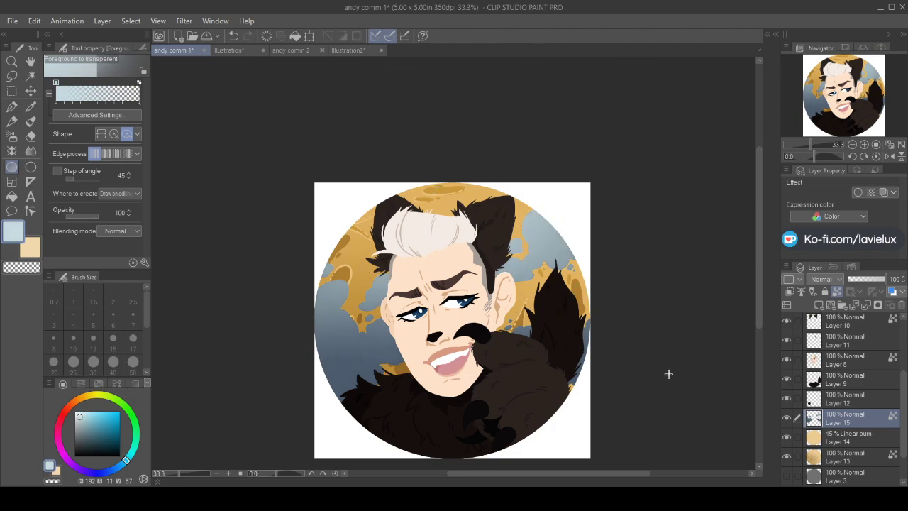
pyautogui.moveTo(461, 204); pyautogui.dragTo(620, 273)
pyautogui.moveTo(490, 213); pyautogui.dragTo(608, 272)
pyautogui.moveTo(353, 249); pyautogui.dragTo(458, 311)
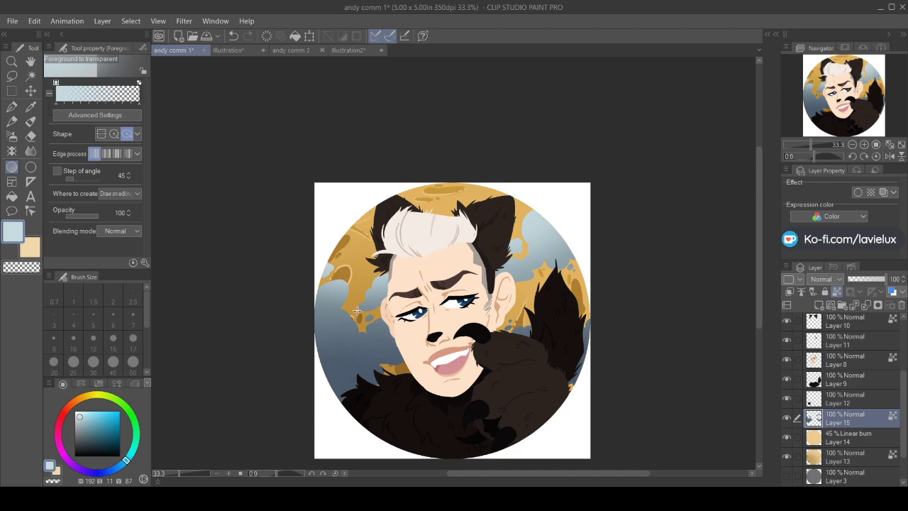
# Draw curled cloud lines in the lower clouds with dark blue (H 209, S 31, V 42) and the size 30 Turnip pen
pyautogui.click(31, 106)
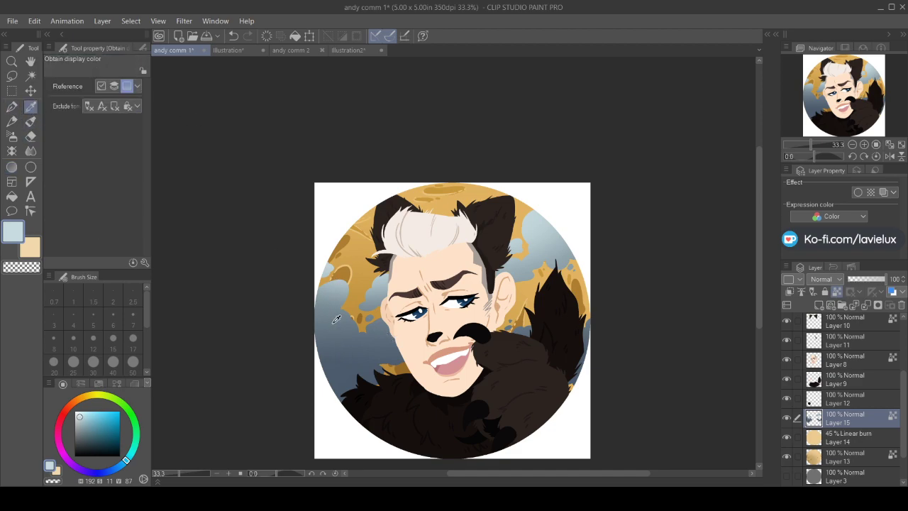
pyautogui.click(342, 365)
pyautogui.press('p')
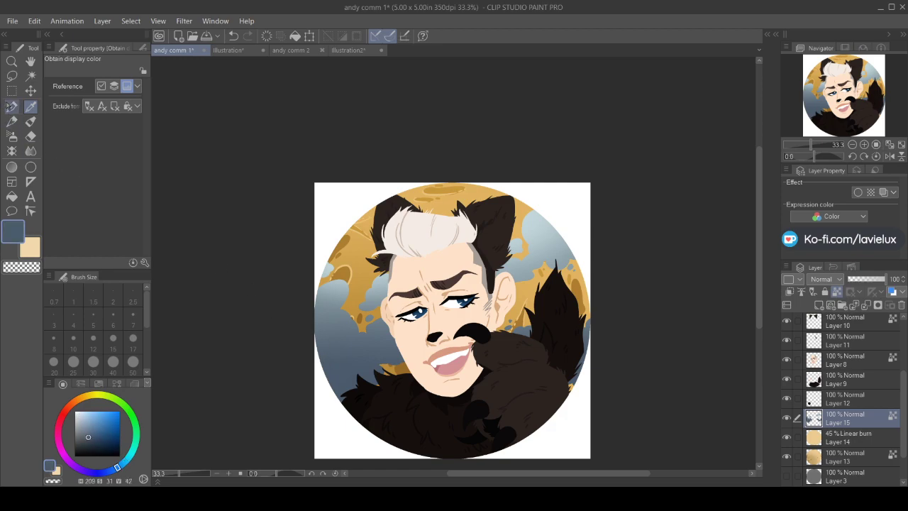
pyautogui.click(93, 362)
pyautogui.moveTo(327, 318); pyautogui.dragTo(341, 348)
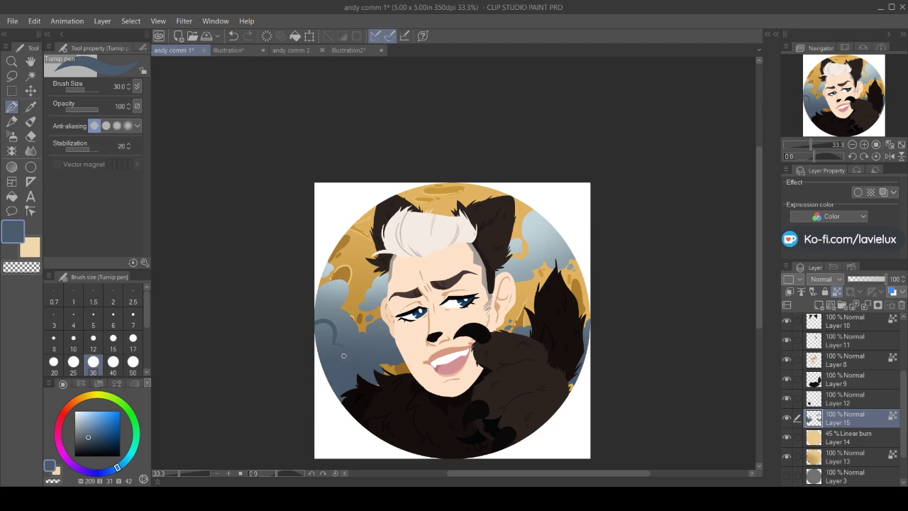
pyautogui.moveTo(558, 237); pyautogui.dragTo(548, 254)
pyautogui.hotkey('ctrl', 'z')
pyautogui.moveTo(592, 333); pyautogui.dragTo(572, 344)
pyautogui.moveTo(383, 324); pyautogui.dragTo(378, 345)
# Try adding curled lines to the middle of the clouds in a sampled blue-grey (H 204, S 19, V 59)
pyautogui.press('i')
pyautogui.click(370, 306)
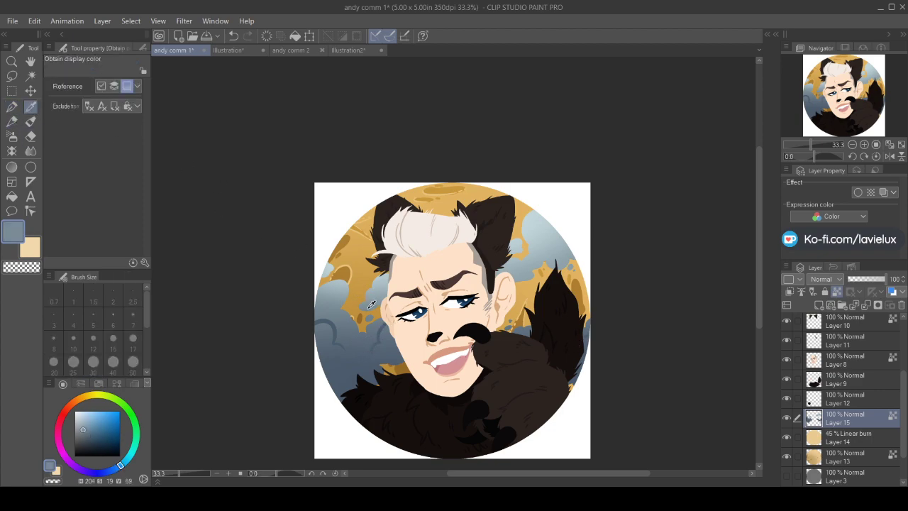
pyautogui.click(30, 121)
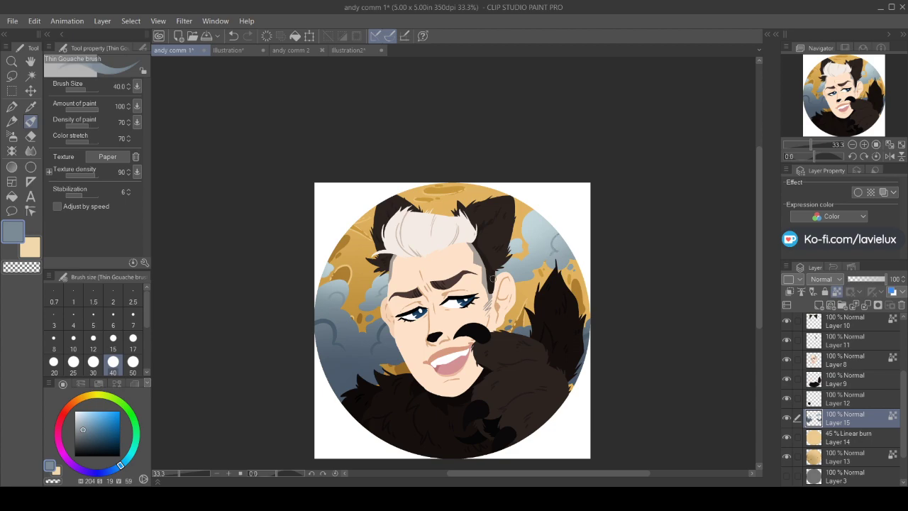
# Draw curls in the upper cloud beside the ear with sampled pale blue (H 192, S 12, V 78) and the size 30 Turnip pen
pyautogui.click(31, 106)
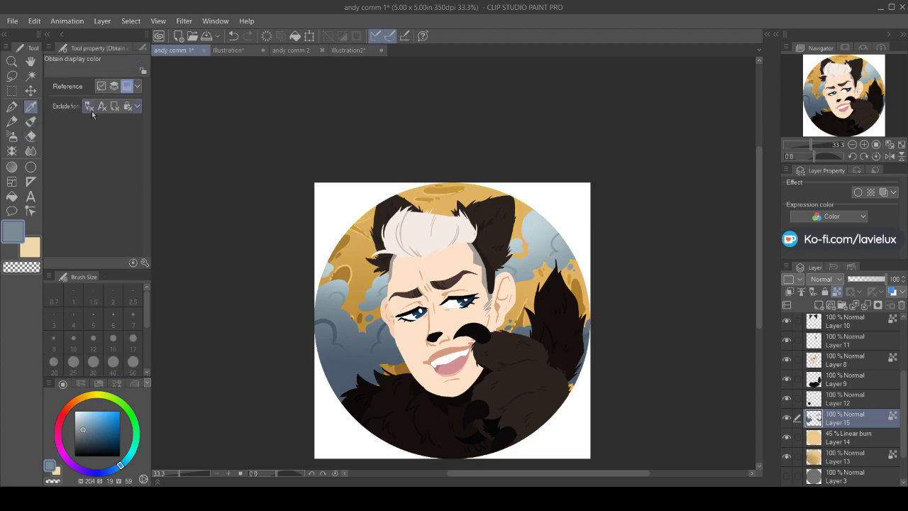
pyautogui.click(539, 243)
pyautogui.press('b')
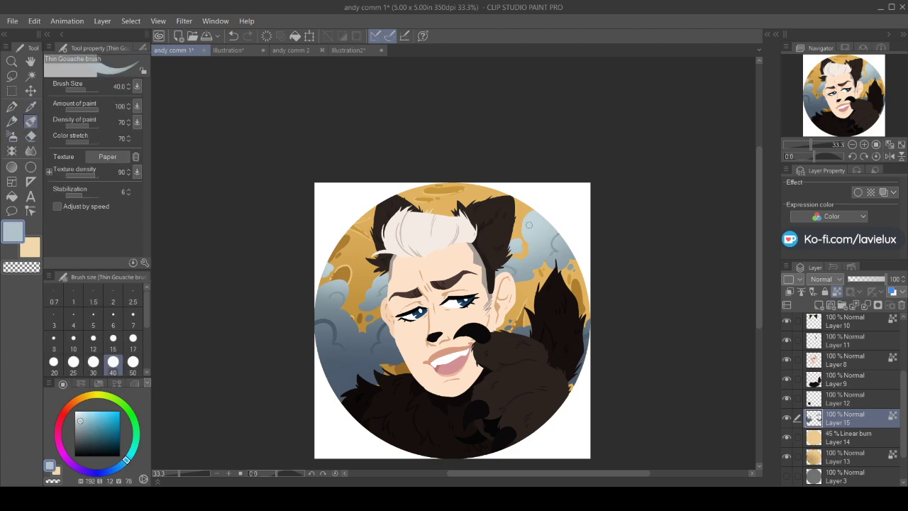
pyautogui.click(11, 106)
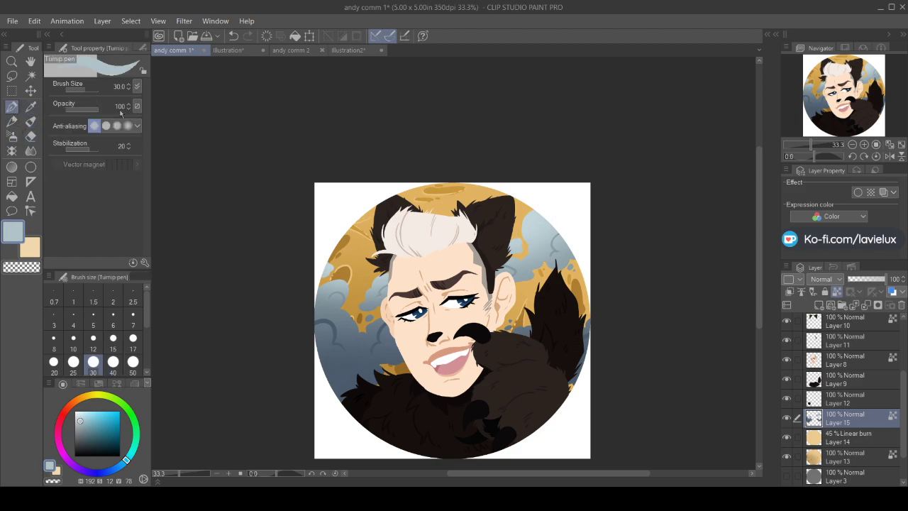
pyautogui.hotkey('ctrl', 'z')
pyautogui.moveTo(383, 292); pyautogui.dragTo(365, 301)
pyautogui.hotkey('ctrl', 'z')
pyautogui.moveTo(537, 214); pyautogui.dragTo(540, 242)
pyautogui.click(33, 121)
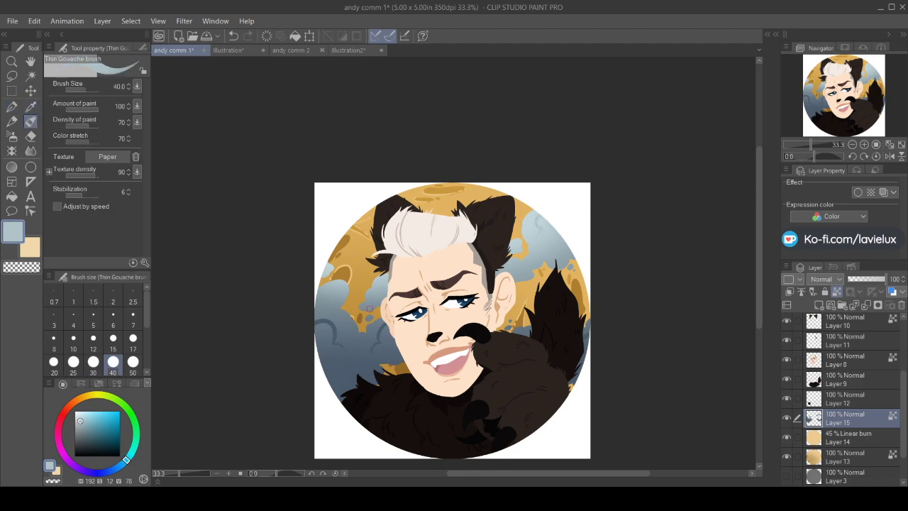
# Add curled lines to the lighter parts of both clouds in sampled blue-grey (H 201, S 19, V 58) with the Turnip pen
pyautogui.click(30, 106)
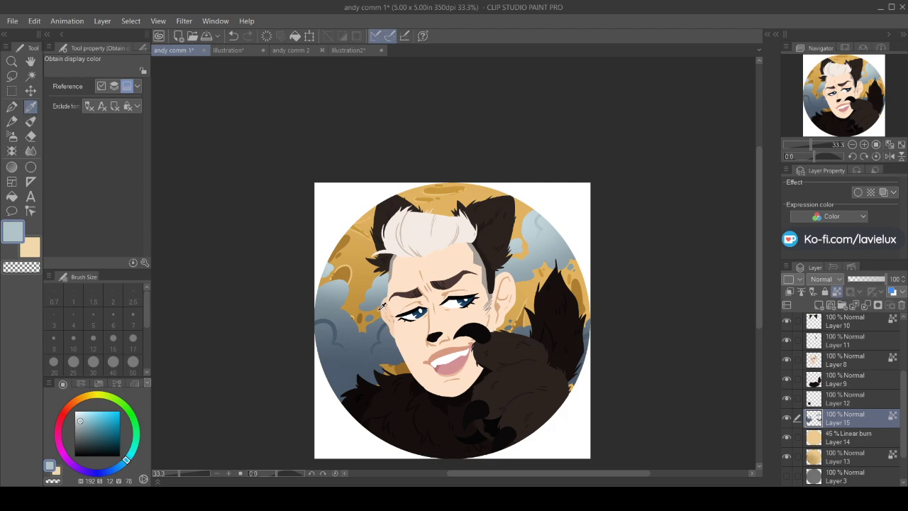
pyautogui.click(374, 306)
pyautogui.click(12, 107)
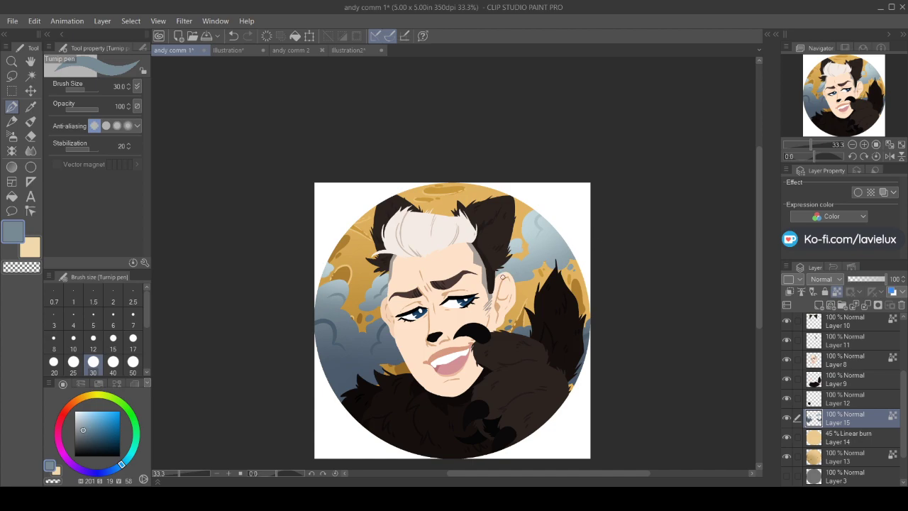
pyautogui.moveTo(552, 237); pyautogui.dragTo(548, 254)
# Add darker curls to the lowest clouds in deep blue (H 210, S 31, V 36) with the size 30 Turnip pen
pyautogui.click(30, 107)
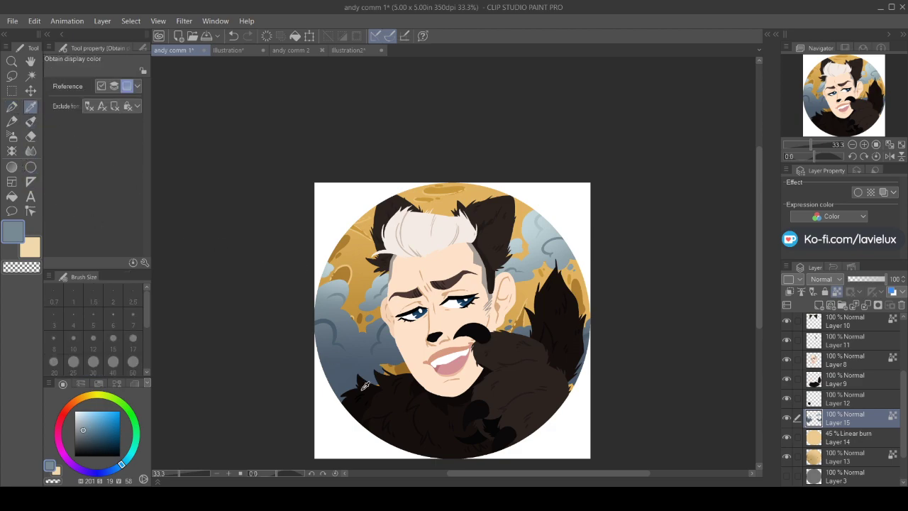
pyautogui.click(348, 385)
pyautogui.click(12, 106)
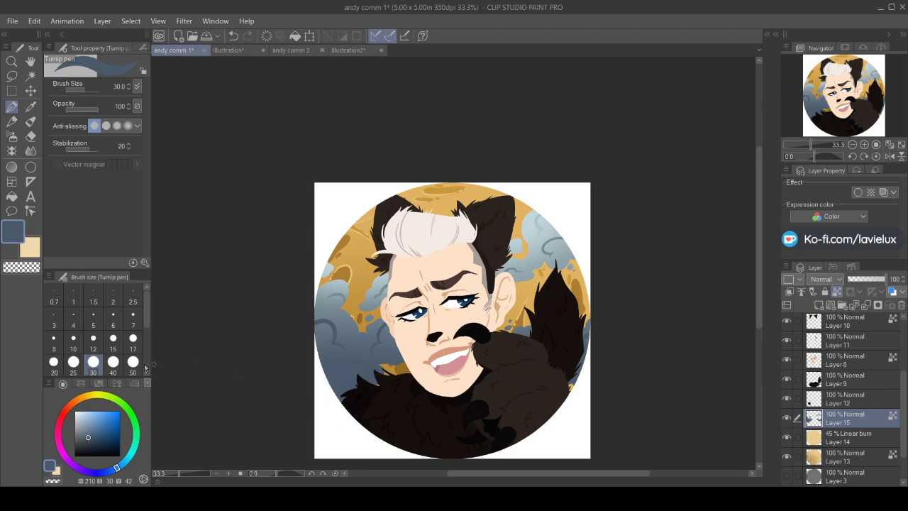
pyautogui.click(88, 440)
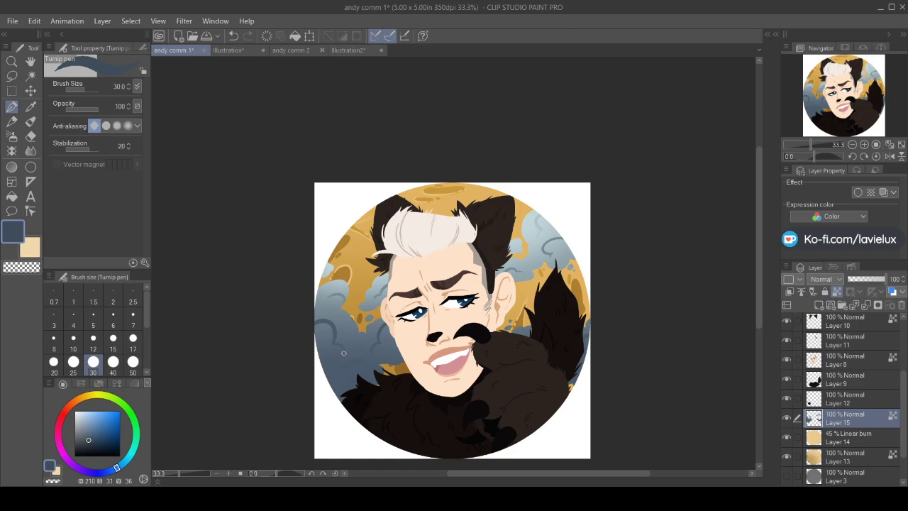
pyautogui.click(11, 195)
pyautogui.click(358, 359)
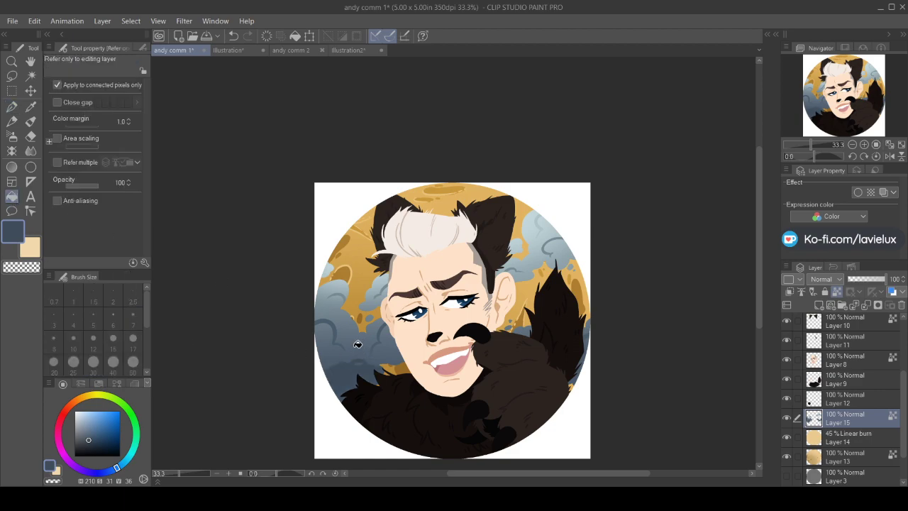
pyautogui.hotkey('ctrl', 'z')
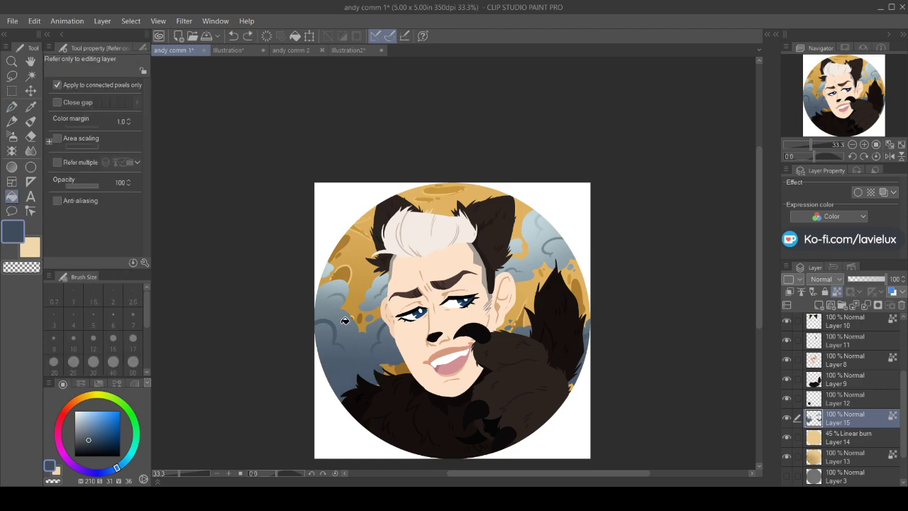
pyautogui.click(11, 106)
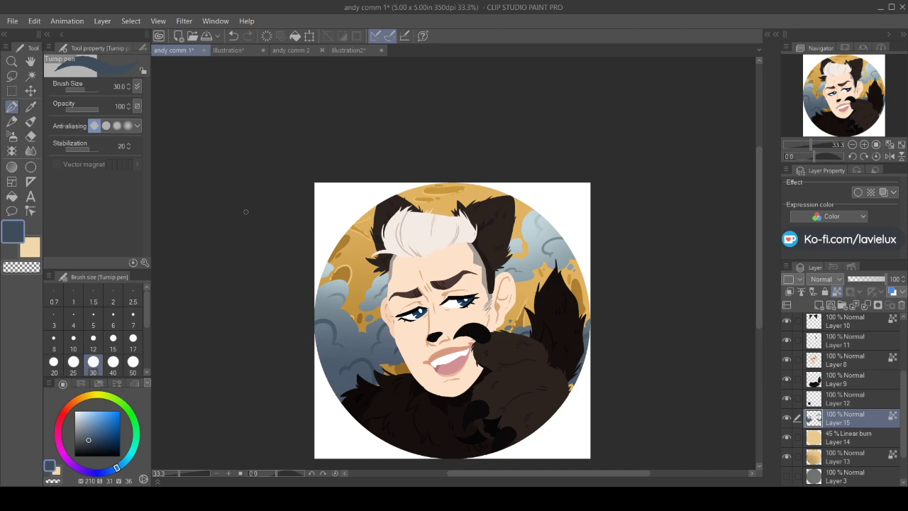
# Add a new layer above the face layer (Layer 8) and select the face shape by inverting a selection of its surroundings
pyautogui.click(841, 362)
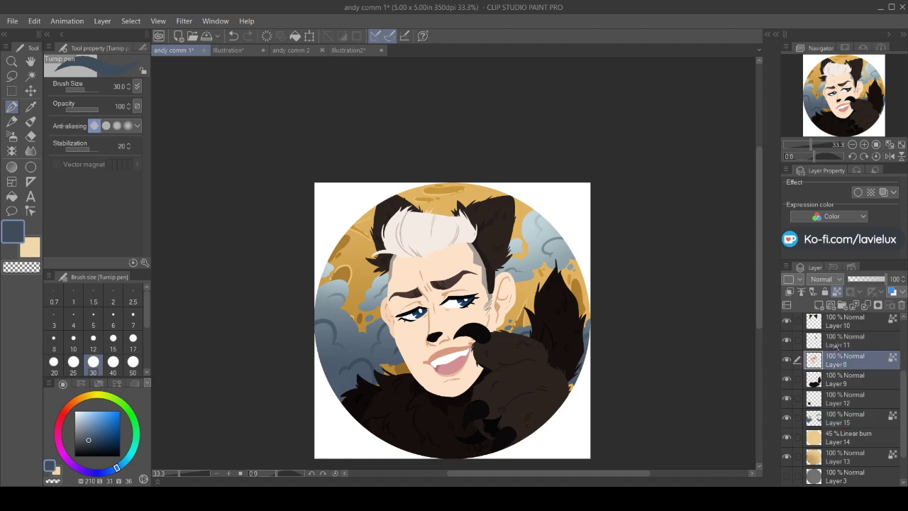
pyautogui.click(819, 305)
pyautogui.click(844, 379)
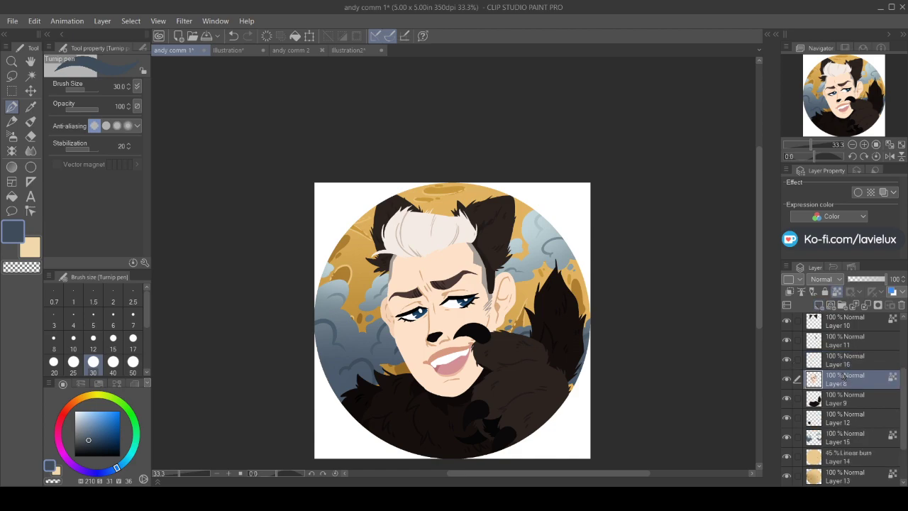
pyautogui.click(31, 76)
pyautogui.click(348, 318)
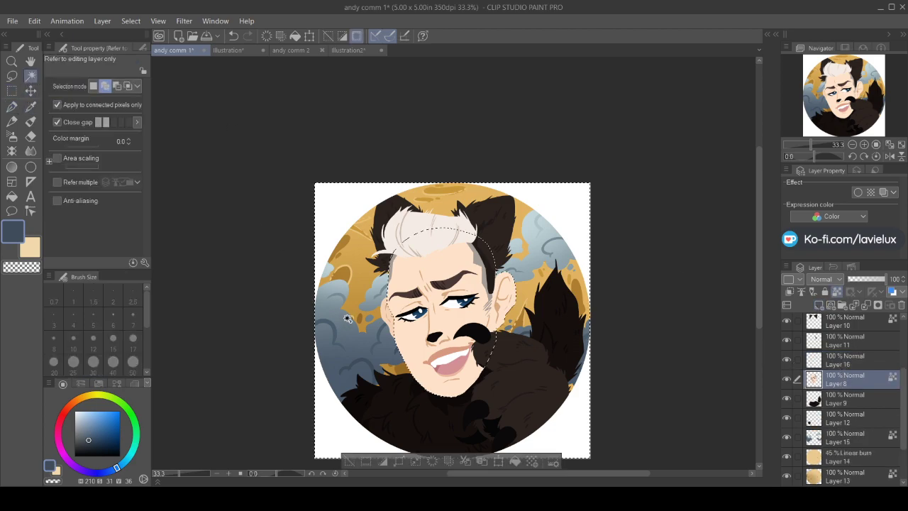
pyautogui.click(383, 461)
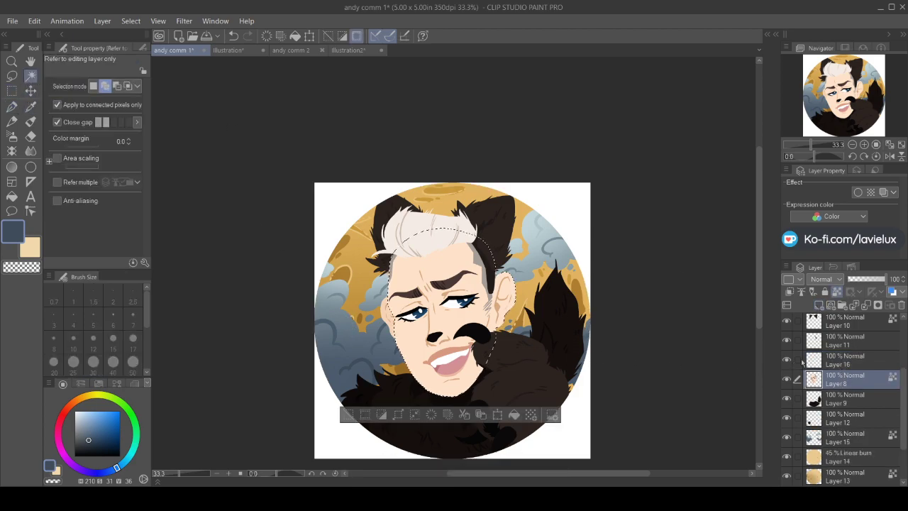
# Paint a red (H 6, S 74, V 76) blush band across the nose and cheeks on Layer 16 with the size 250 Dry Gouache brush
pyautogui.click(859, 362)
pyautogui.click(66, 413)
pyautogui.click(108, 422)
pyautogui.click(31, 121)
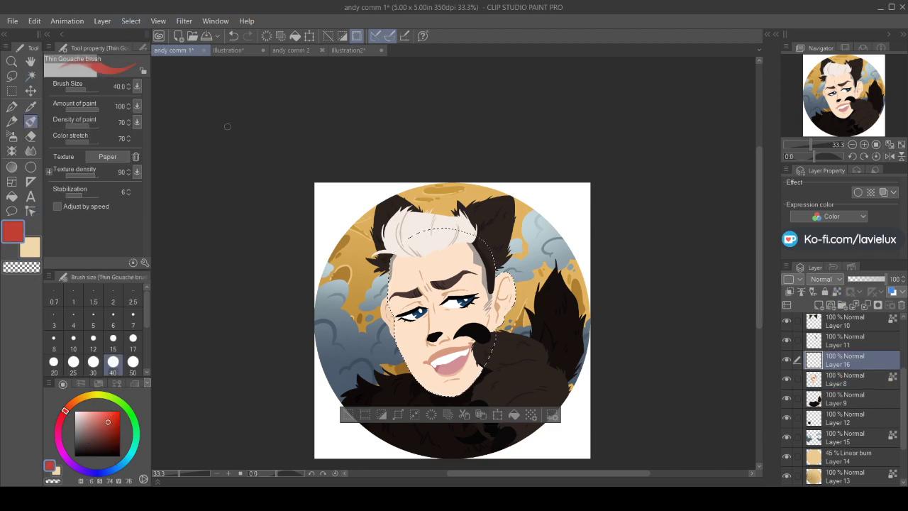
pyautogui.click(142, 48)
pyautogui.click(107, 181)
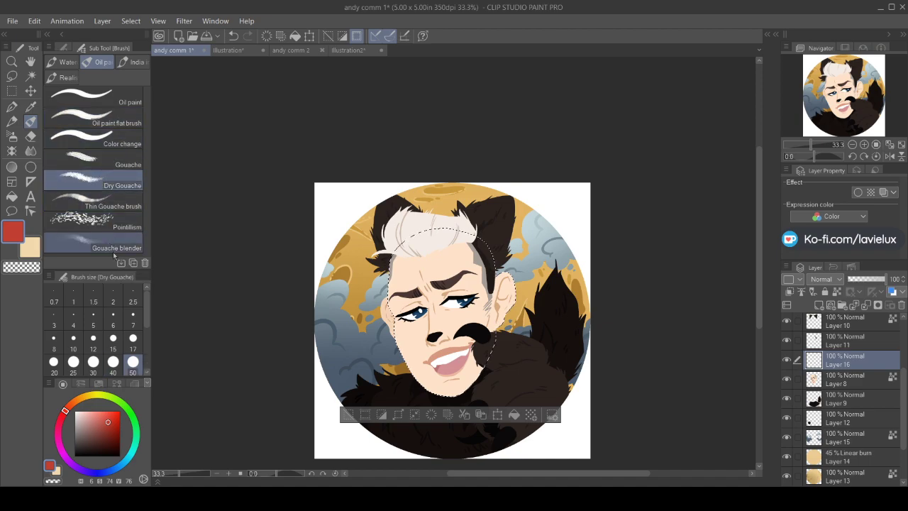
pyautogui.scroll(-3, 132, 330)
pyautogui.click(113, 339)
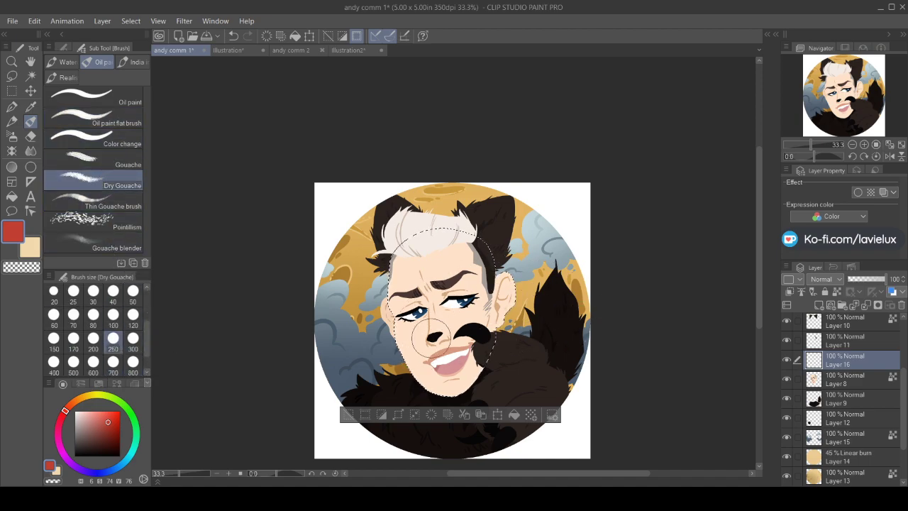
pyautogui.moveTo(437, 323)
pyautogui.mouseDown()
pyautogui.moveTo(388, 336)
pyautogui.moveTo(481, 310)
pyautogui.mouseUp()
# Set the blush layer to Multiply blending at 38% opacity
pyautogui.click(838, 281)
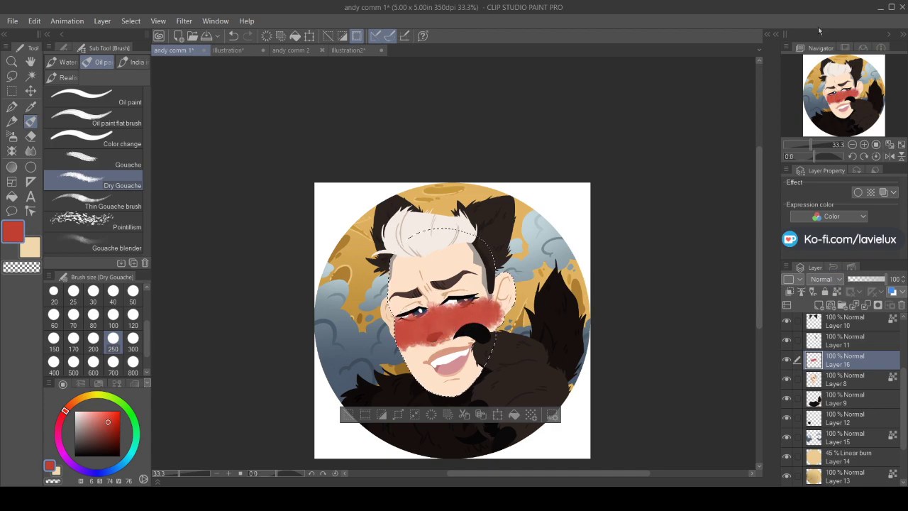
pyautogui.click(821, 34)
pyautogui.click(863, 281)
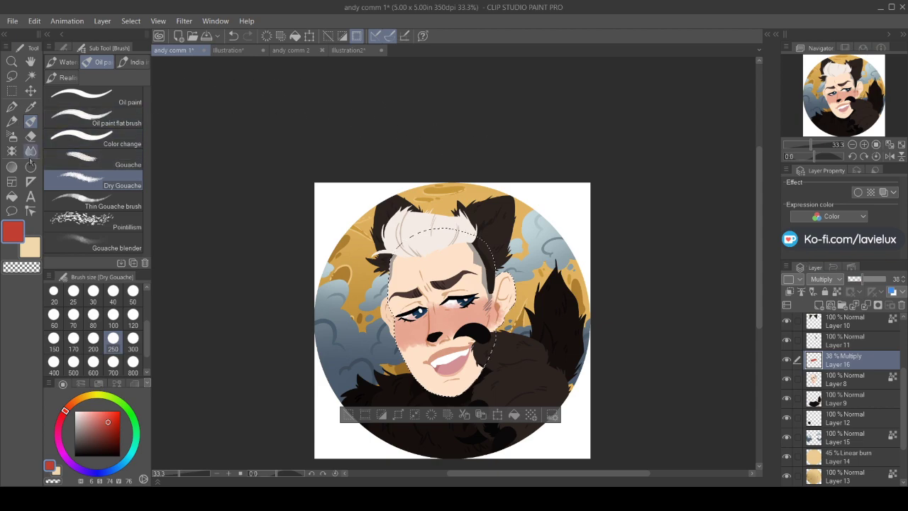
# Soften the blush edges on the cheeks with the Gouache blender, reducing the brush size to 120
pyautogui.click(107, 244)
pyautogui.press('[')
pyautogui.press('[')
pyautogui.press('[')
pyautogui.press('[')
pyautogui.press('[')
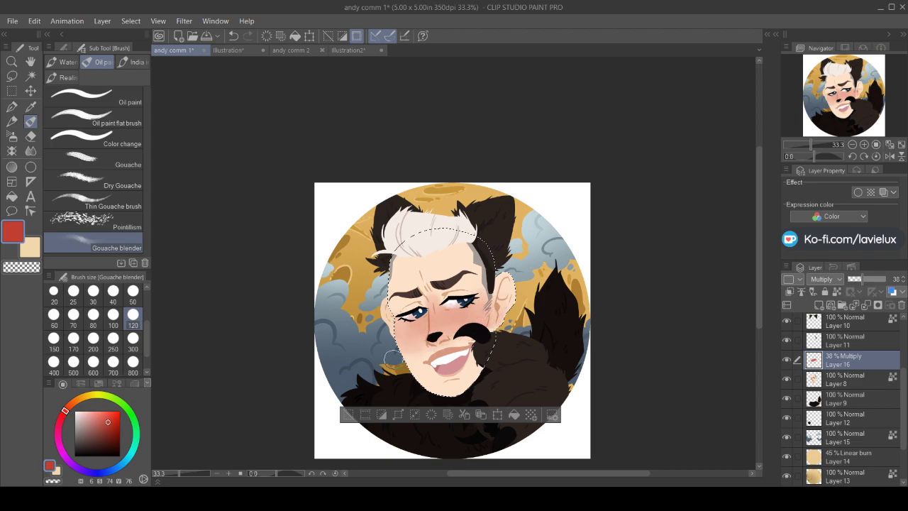
# Set the Multiply blush layer's opacity to 30% and clear the face selection
pyautogui.click(31, 135)
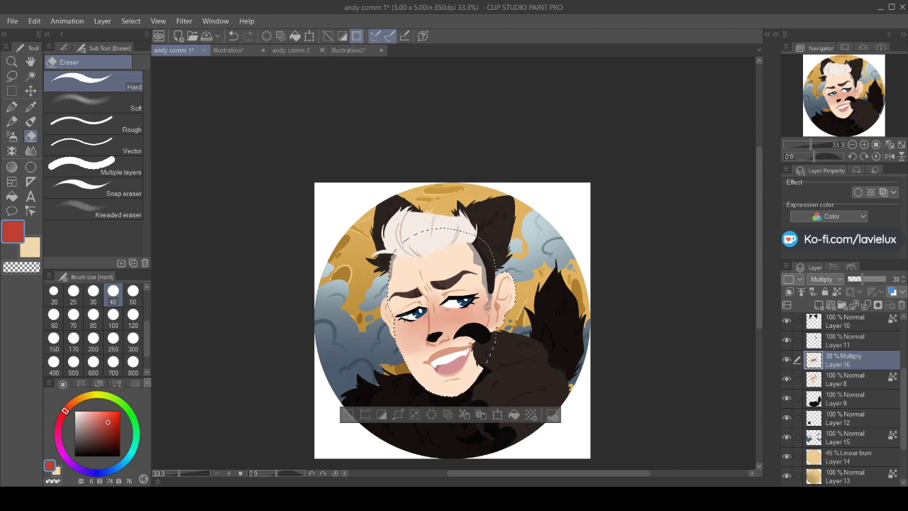
pyautogui.click(857, 280)
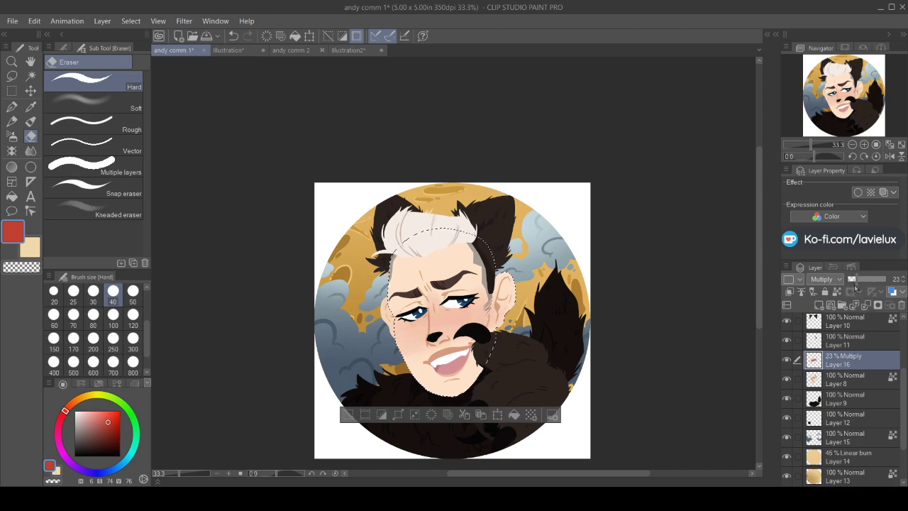
pyautogui.click(860, 280)
pyautogui.click(347, 417)
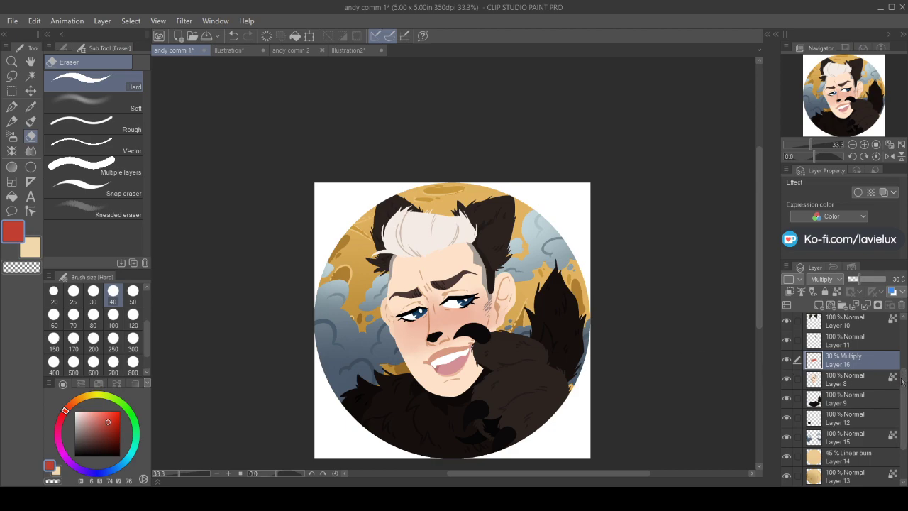
# Make the topmost layer of the portrait active and copy the whole white LavenderArts logo from its PNG file
pyautogui.scroll(3, 844, 369)
pyautogui.click(840, 324)
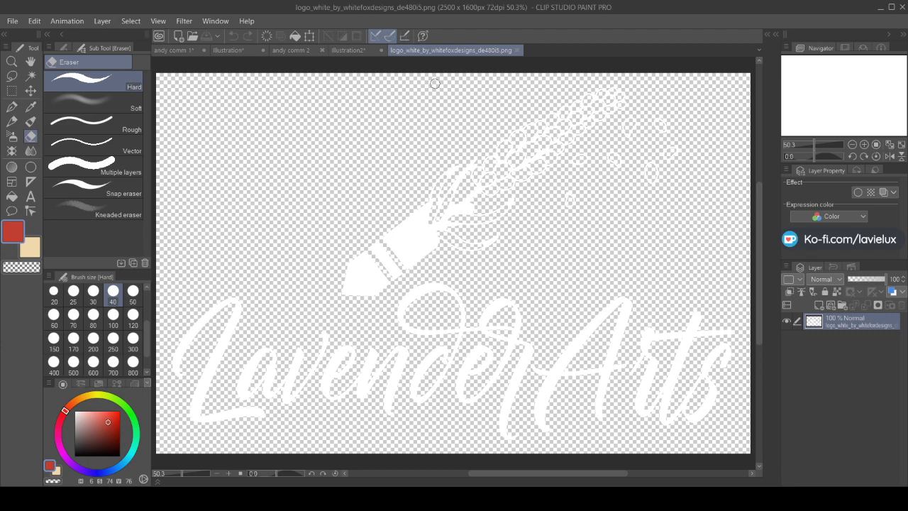
pyautogui.hotkey('ctrl', 'a')
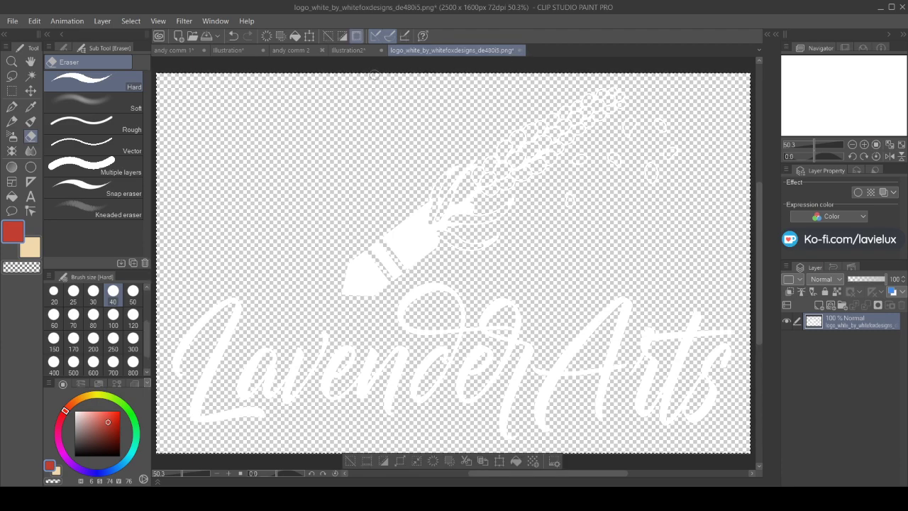
pyautogui.click(171, 50)
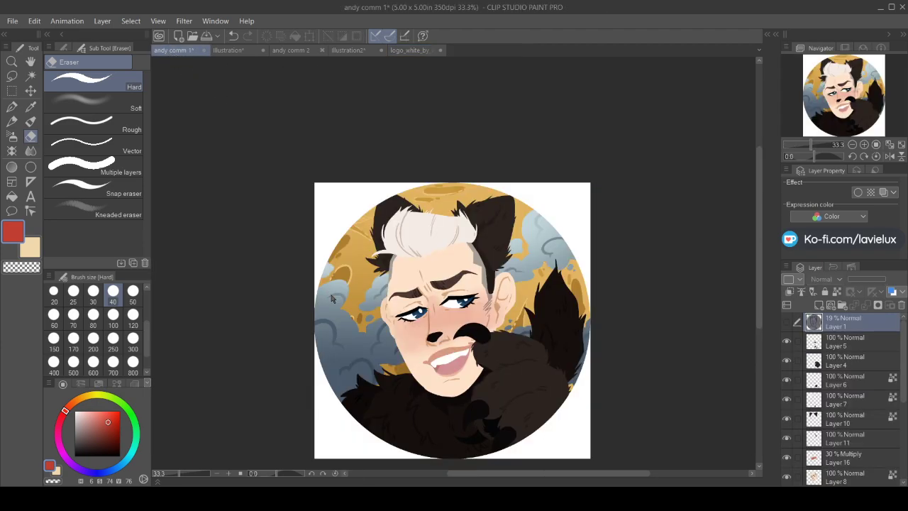
# Paste the logo into andy comm 1 and place it at small size on the dark fur at the circle's lower left
pyautogui.hotkey('ctrl', 'v')
pyautogui.hotkey('ctrl', 't')
pyautogui.moveTo(322, 191); pyautogui.dragTo(374, 400)
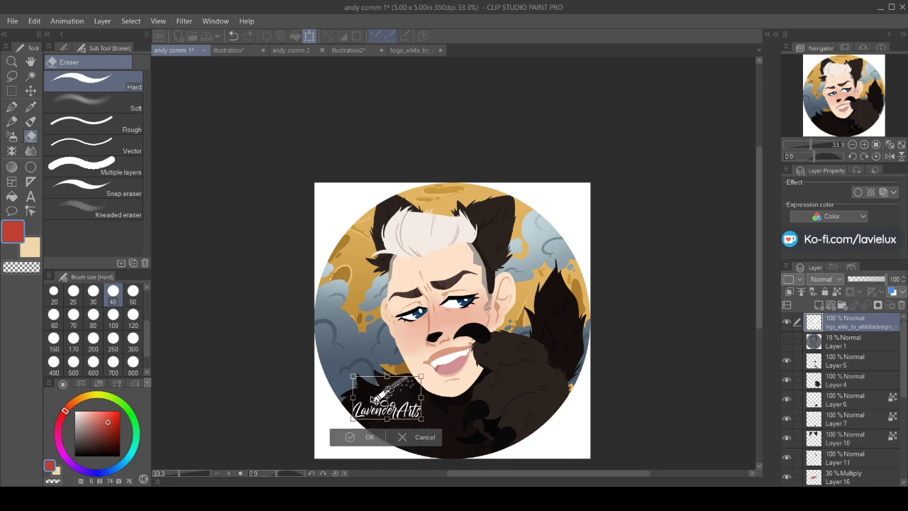
pyautogui.click(350, 437)
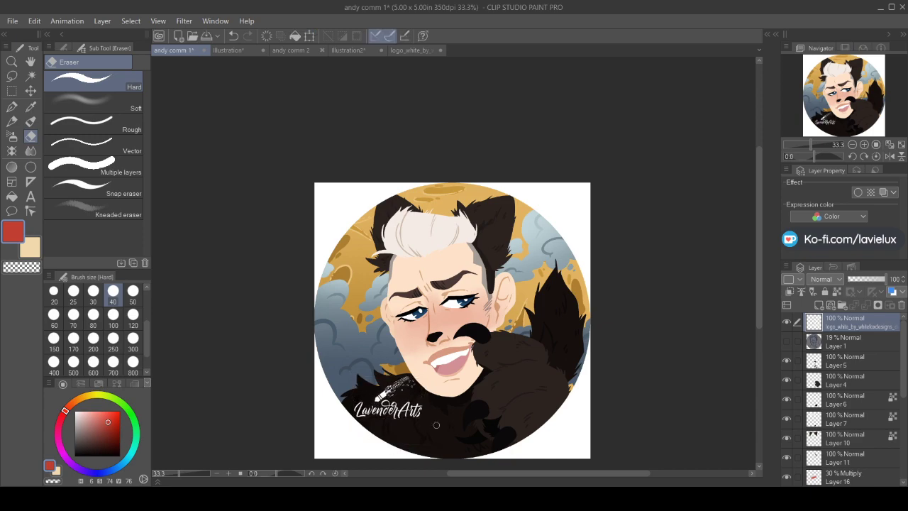
# Set the logo layer's opacity to 20% and add a Hue/Saturation/Luminosity correction layer above it to shift the colors warmer
pyautogui.click(858, 279)
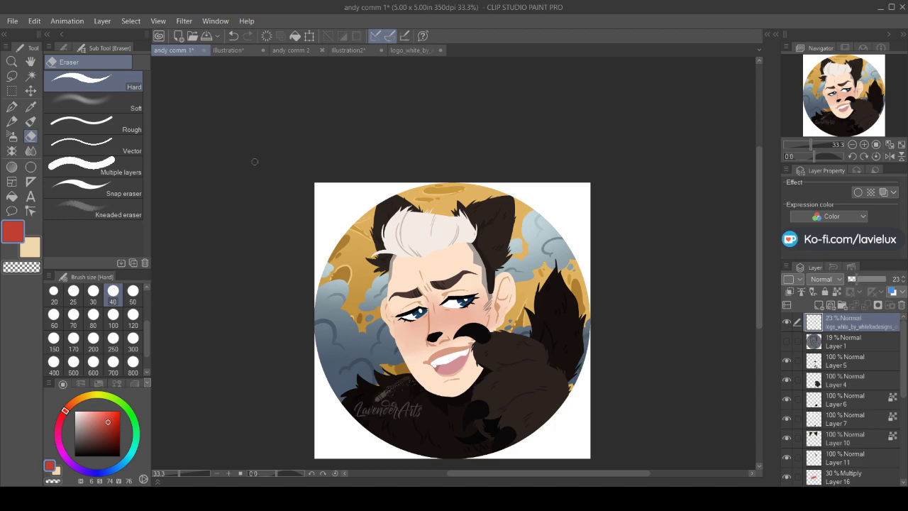
pyautogui.click(31, 92)
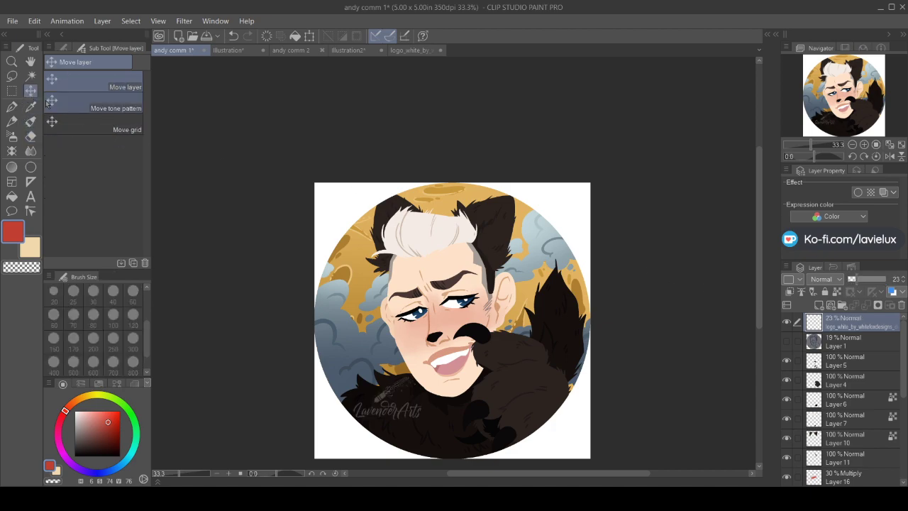
pyautogui.click(905, 285)
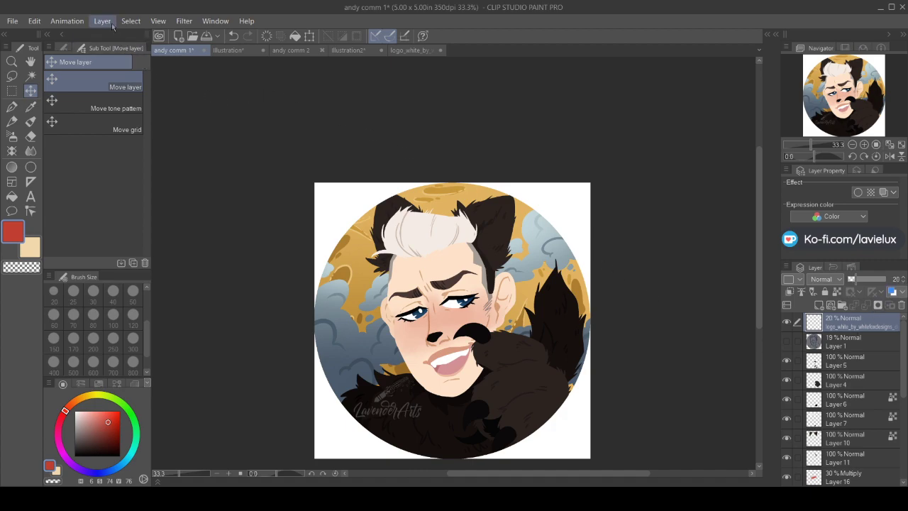
pyautogui.hotkey('ctrl', 'v')
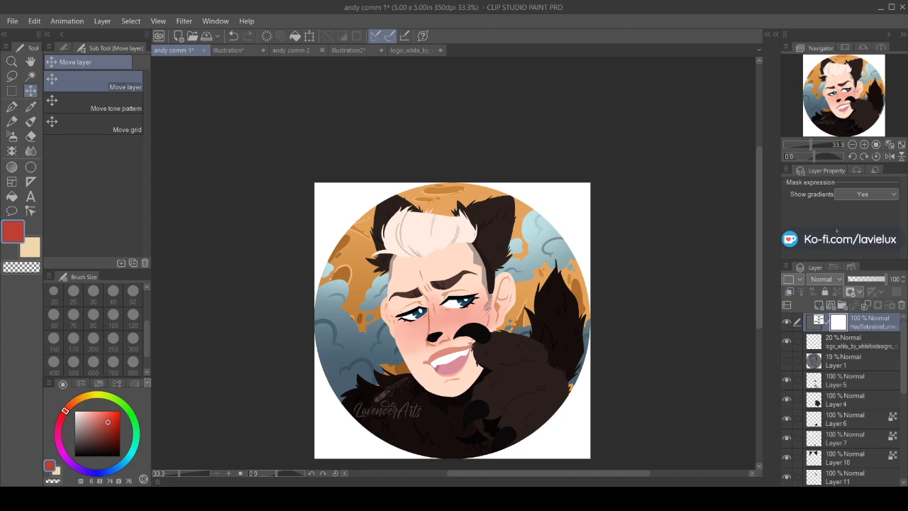
# Hide the white Layer 2 and the Paper layer, and save the portrait with a transparent background as andy comm 1.png
pyautogui.scroll(-5, 844, 355)
pyautogui.click(787, 478)
pyautogui.click(786, 478)
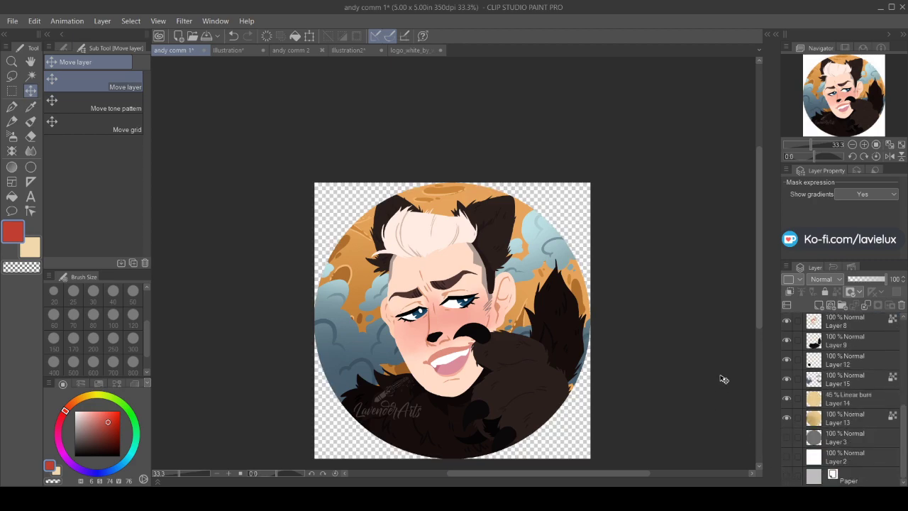
pyautogui.hotkey('ctrl', 's')
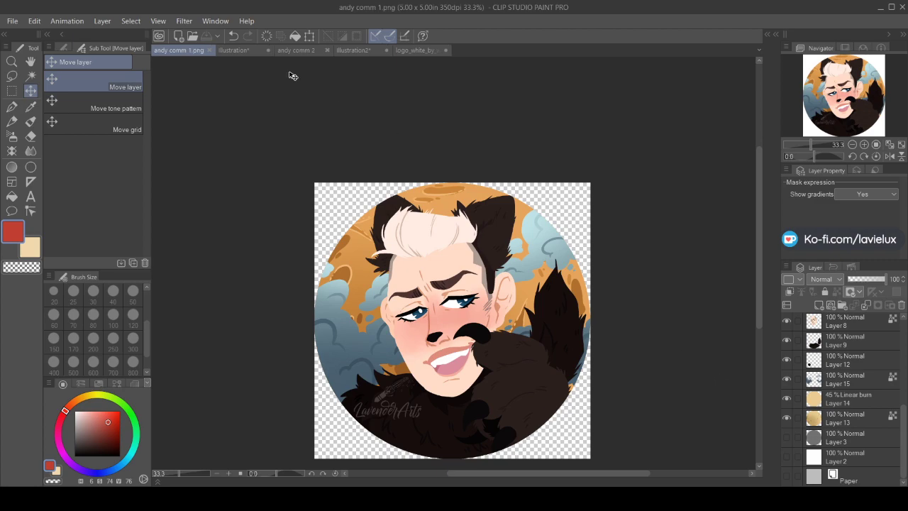
# Close the finished andy comm 1.png and the white-haired Illustration reference
pyautogui.click(206, 50)
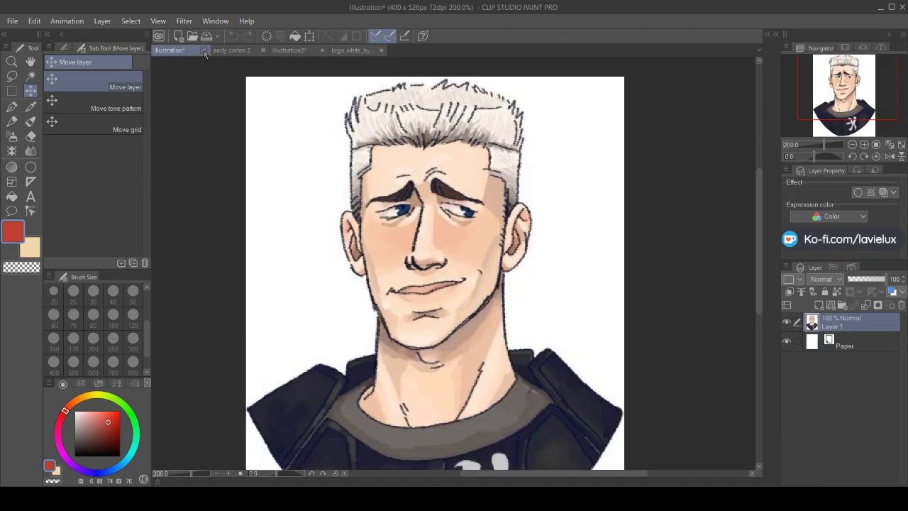
pyautogui.click(203, 51)
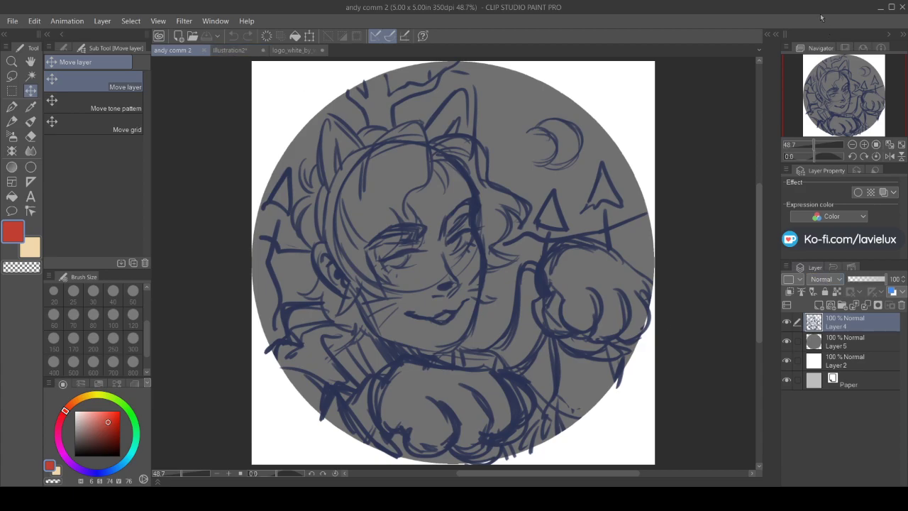
# Set the sketch layer (Layer 4) of andy comm 2 to Multiply at 18% opacity and check the Illustration2 reference
pyautogui.scroll(-2, 823, 279)
pyautogui.moveTo(885, 279); pyautogui.dragTo(857, 282)
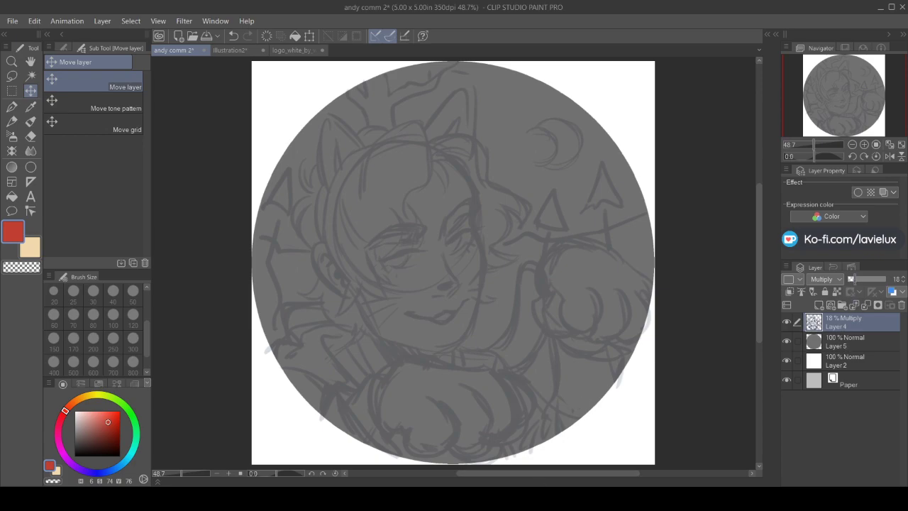
pyautogui.click(236, 52)
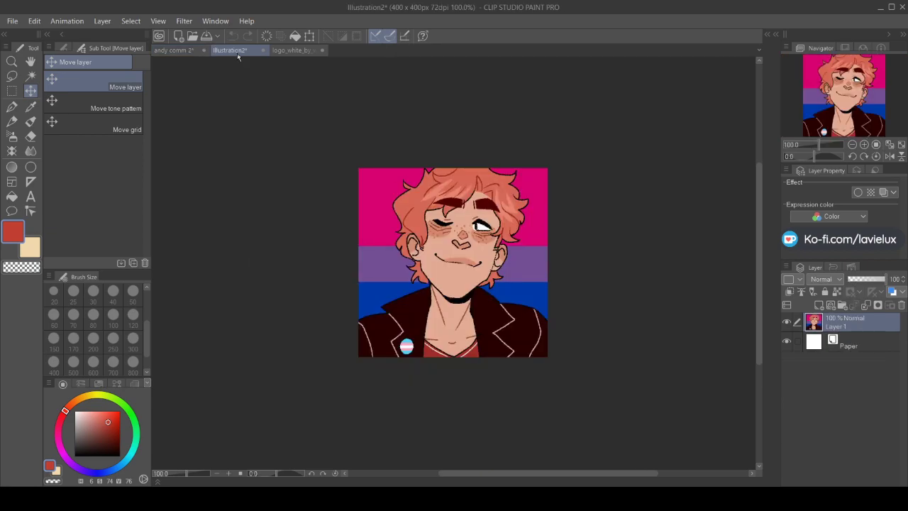
pyautogui.click(178, 51)
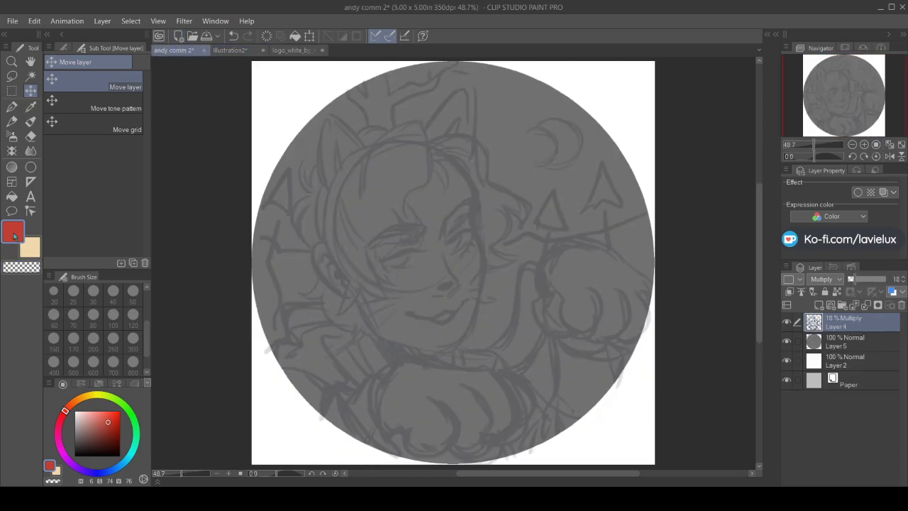
# Choose a dark blue-grey (H 237, S 7, V 17) and add four new layers between the sketch and the grey circle
pyautogui.click(98, 472)
pyautogui.click(82, 445)
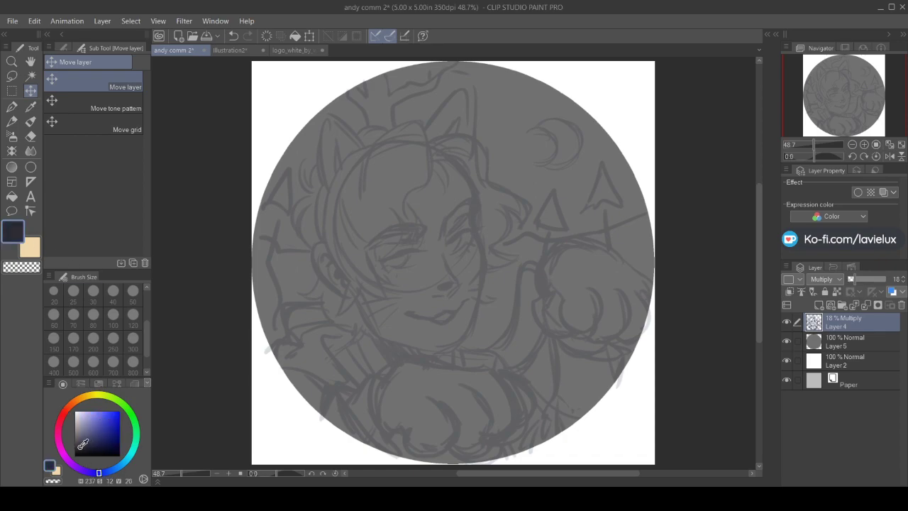
pyautogui.click(836, 342)
pyautogui.click(818, 305)
pyautogui.click(818, 305)
pyautogui.click(818, 305)
pyautogui.click(818, 305)
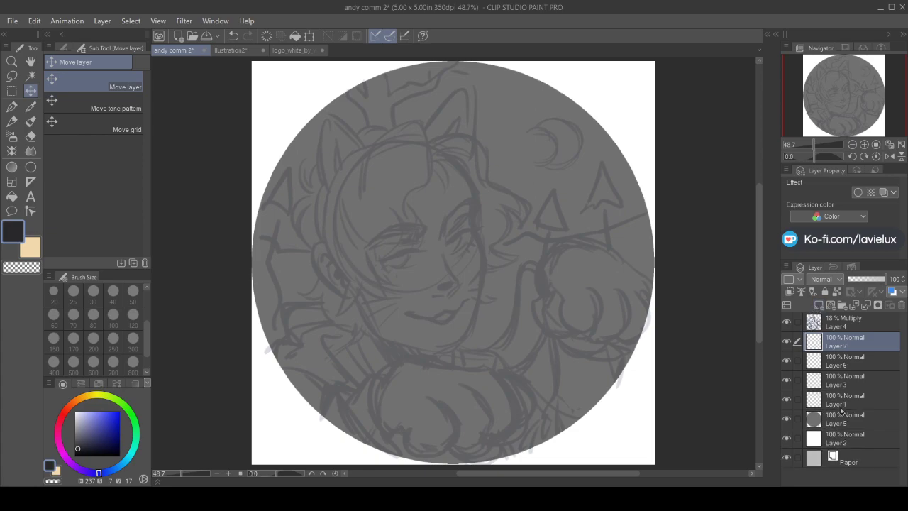
# Select the grey circle's area from Layer 5 and make Layer 7 active
pyautogui.click(845, 420)
pyautogui.click(31, 75)
pyautogui.click(365, 276)
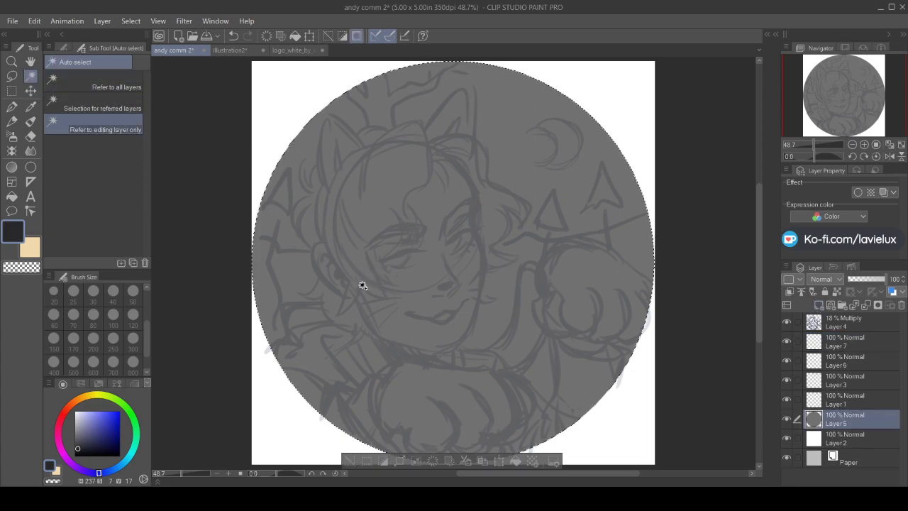
pyautogui.click(836, 342)
# Outline the lower front paw on Layer 7 with the size 15 Turnip pen and fill it dark blue-grey
pyautogui.click(11, 106)
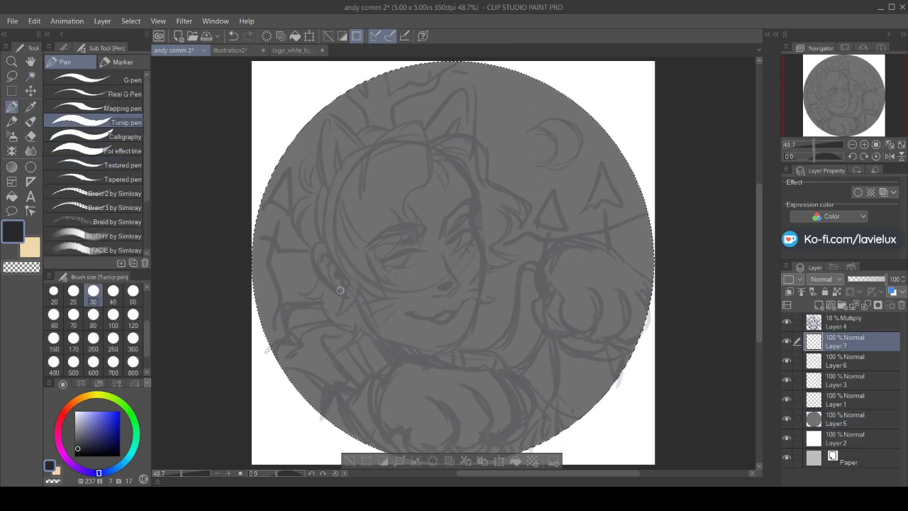
pyautogui.scroll(2, 93, 305)
pyautogui.click(112, 291)
pyautogui.scroll(-3, 421, 286)
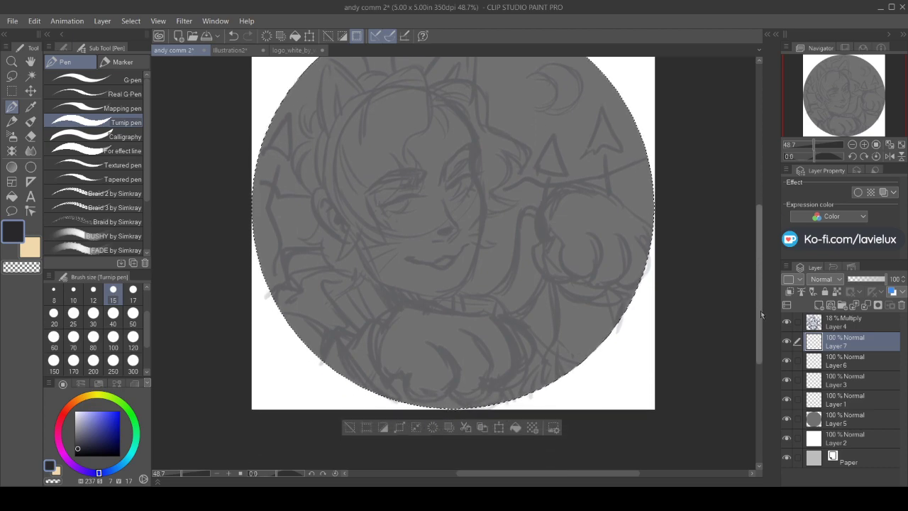
pyautogui.moveTo(404, 292)
pyautogui.mouseDown()
pyautogui.moveTo(373, 312)
pyautogui.moveTo(384, 377)
pyautogui.moveTo(406, 373)
pyautogui.mouseUp()
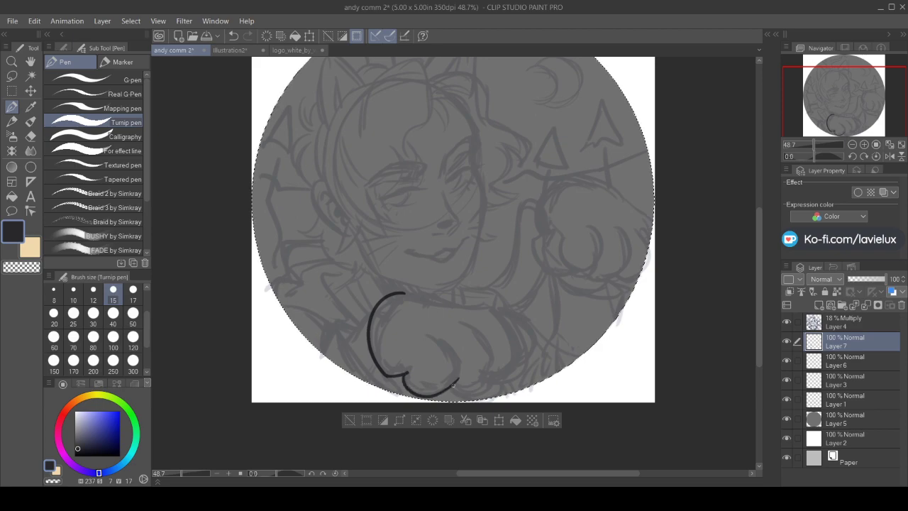
pyautogui.moveTo(528, 367)
pyautogui.mouseDown()
pyautogui.moveTo(505, 318)
pyautogui.moveTo(471, 311)
pyautogui.mouseUp()
pyautogui.moveTo(403, 292)
pyautogui.mouseDown()
pyautogui.moveTo(530, 319)
pyautogui.moveTo(529, 353)
pyautogui.mouseUp()
pyautogui.press('g')
pyautogui.click(462, 349)
pyautogui.click(523, 324)
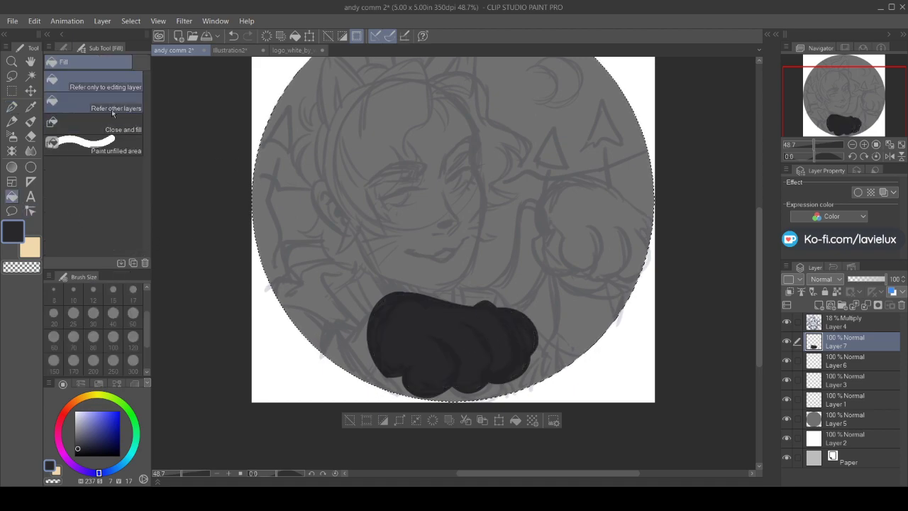
# Outline the raised paw at the circle's right edge with the Turnip pen and fill it dark blue-grey
pyautogui.click(12, 107)
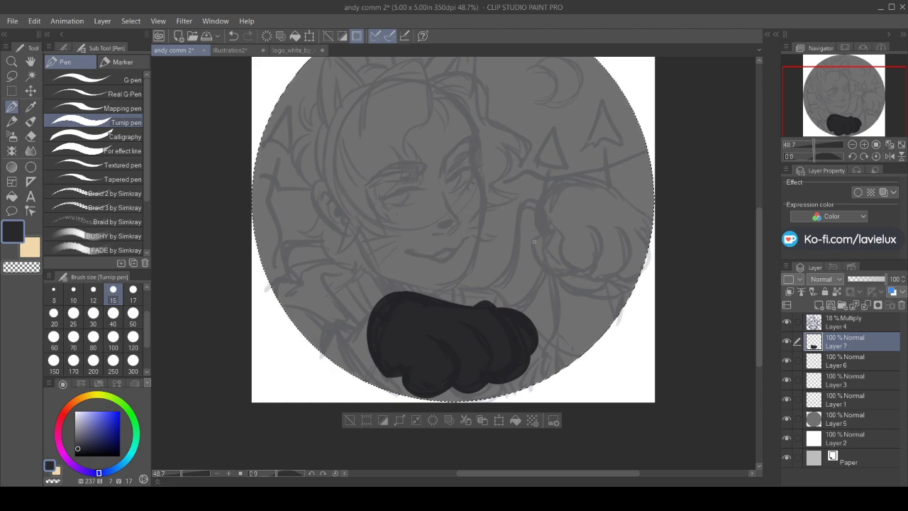
pyautogui.moveTo(537, 234)
pyautogui.mouseDown()
pyautogui.moveTo(538, 204)
pyautogui.moveTo(575, 172)
pyautogui.moveTo(624, 195)
pyautogui.moveTo(652, 220)
pyautogui.mouseUp()
pyautogui.moveTo(535, 239)
pyautogui.mouseDown()
pyautogui.moveTo(548, 270)
pyautogui.moveTo(585, 279)
pyautogui.mouseUp()
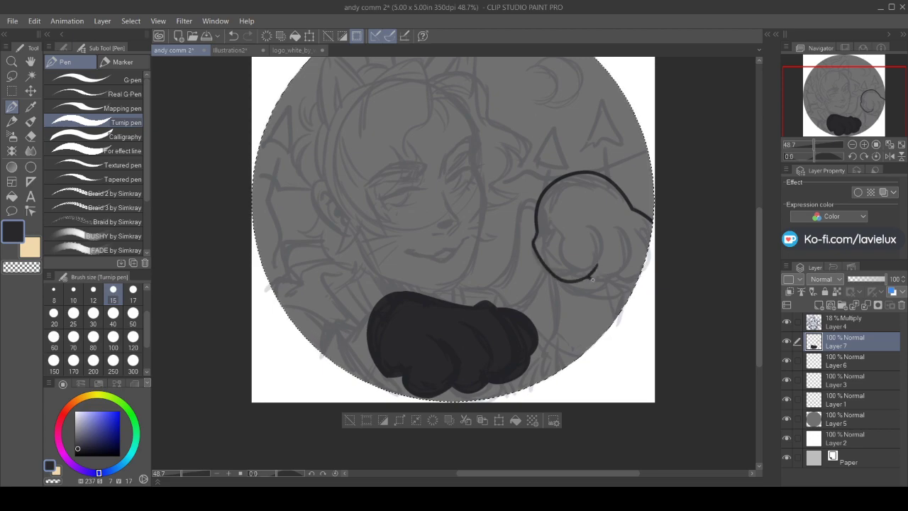
pyautogui.click(11, 196)
pyautogui.click(596, 245)
# Sample the orange-red hair color (H 8, S 60, V 84) from the Illustration2 reference for the pen in andy comm 2
pyautogui.click(11, 107)
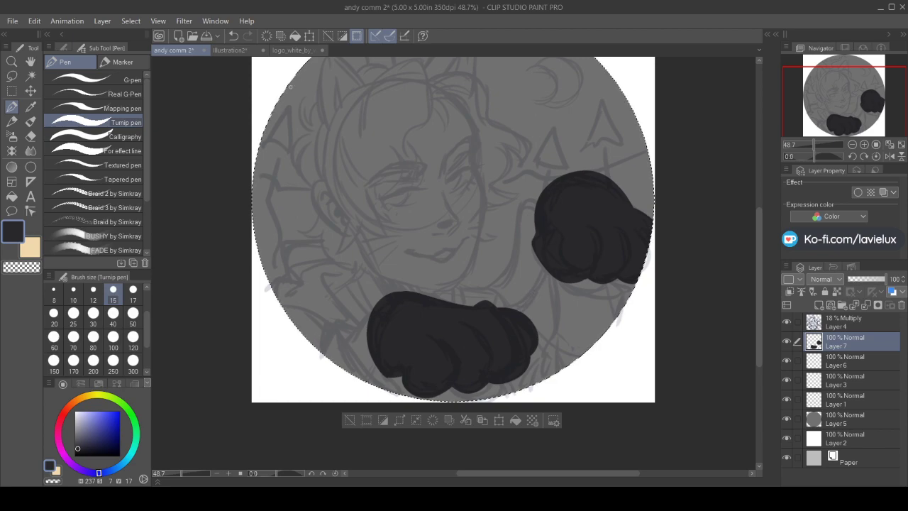
pyautogui.click(230, 50)
pyautogui.press('i')
pyautogui.click(469, 169)
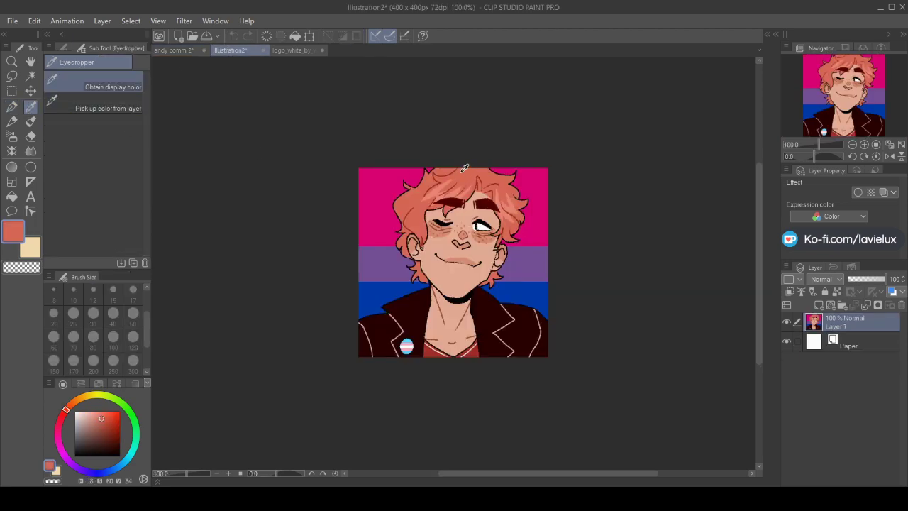
pyautogui.click(162, 50)
pyautogui.press('p')
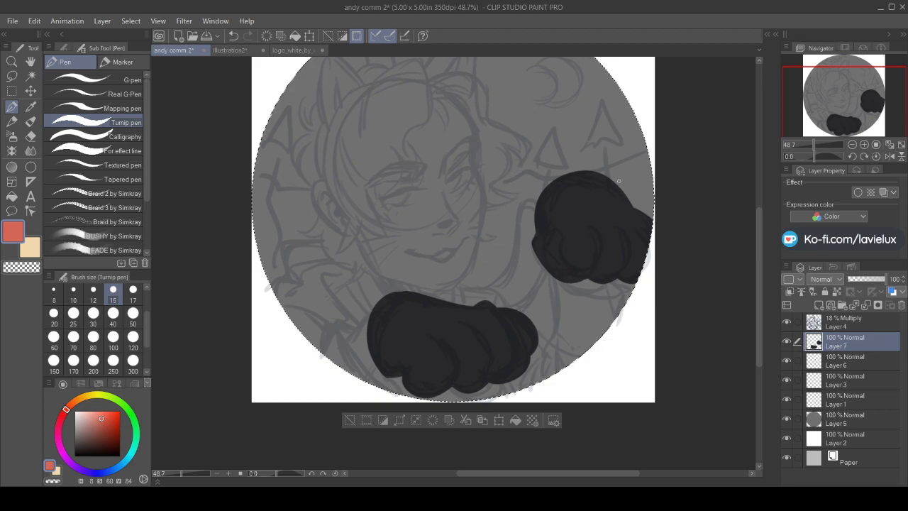
# Outline the swept hair fringe over the forehead and cheek on Layer 7 and fill it orange-red
pyautogui.scroll(2, 430, 87)
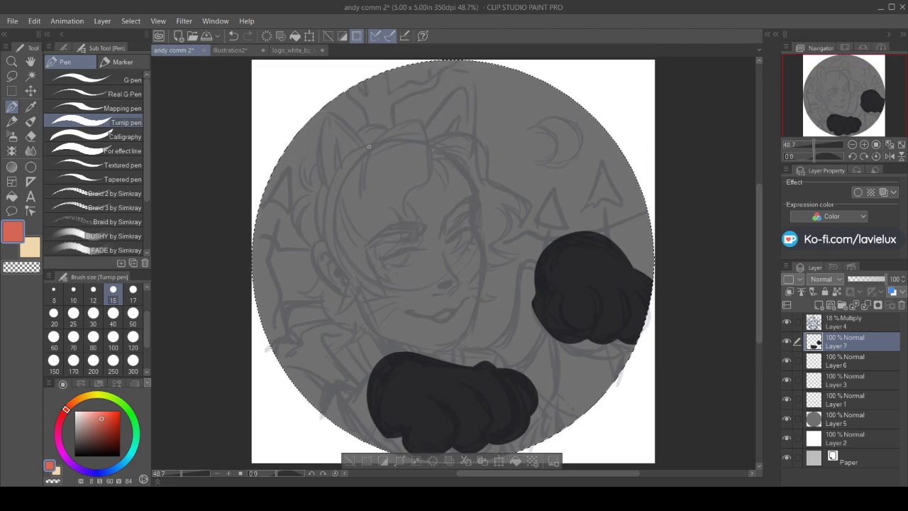
pyautogui.moveTo(362, 190)
pyautogui.mouseDown()
pyautogui.moveTo(369, 143)
pyautogui.moveTo(414, 113)
pyautogui.moveTo(428, 139)
pyautogui.moveTo(423, 182)
pyautogui.moveTo(401, 203)
pyautogui.moveTo(420, 231)
pyautogui.moveTo(382, 256)
pyautogui.moveTo(395, 224)
pyautogui.moveTo(394, 241)
pyautogui.moveTo(367, 268)
pyautogui.moveTo(369, 252)
pyautogui.moveTo(390, 291)
pyautogui.moveTo(359, 282)
pyautogui.moveTo(387, 293)
pyautogui.moveTo(330, 317)
pyautogui.moveTo(358, 296)
pyautogui.moveTo(343, 275)
pyautogui.mouseUp()
pyautogui.moveTo(347, 167)
pyautogui.mouseDown()
pyautogui.moveTo(332, 204)
pyautogui.moveTo(337, 278)
pyautogui.mouseUp()
pyautogui.press('g')
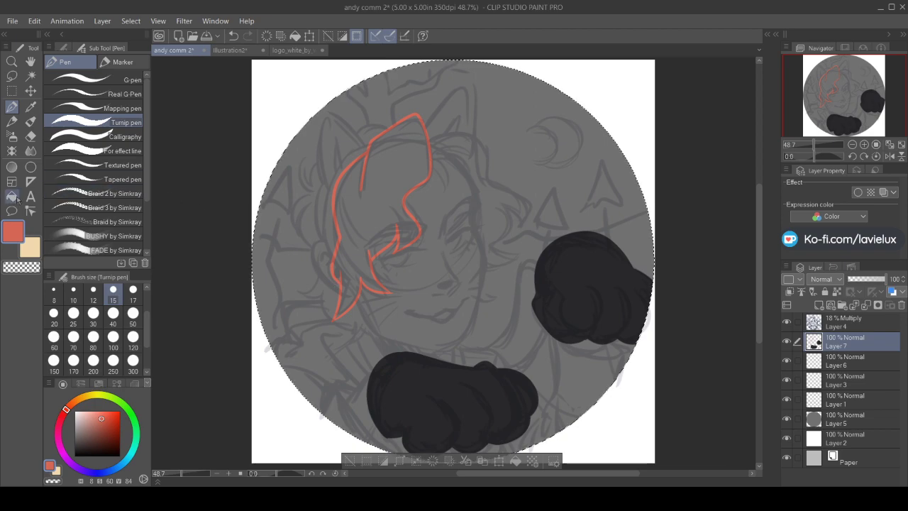
pyautogui.click(381, 204)
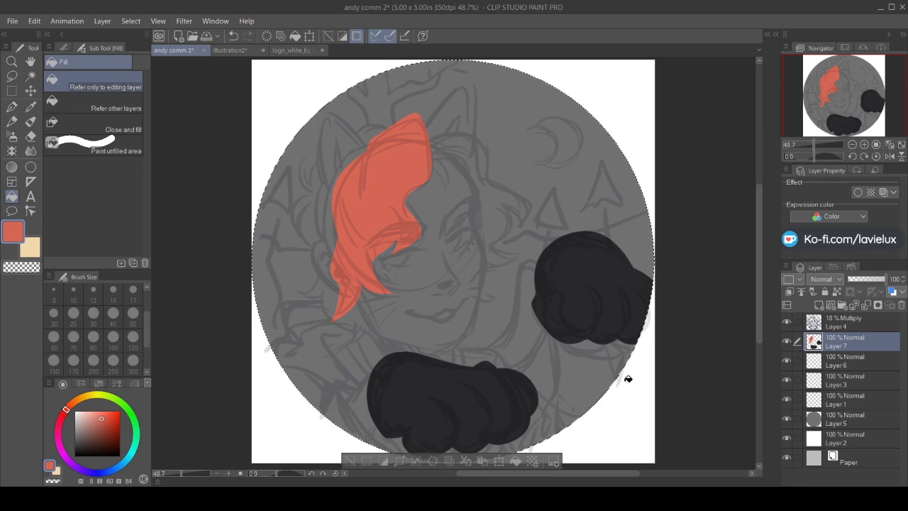
# On Layer 6, outline the small hair strands beside the fringe with the Turnip pen and fill them darker orange-red (H 8, S 62, V 79)
pyautogui.click(837, 363)
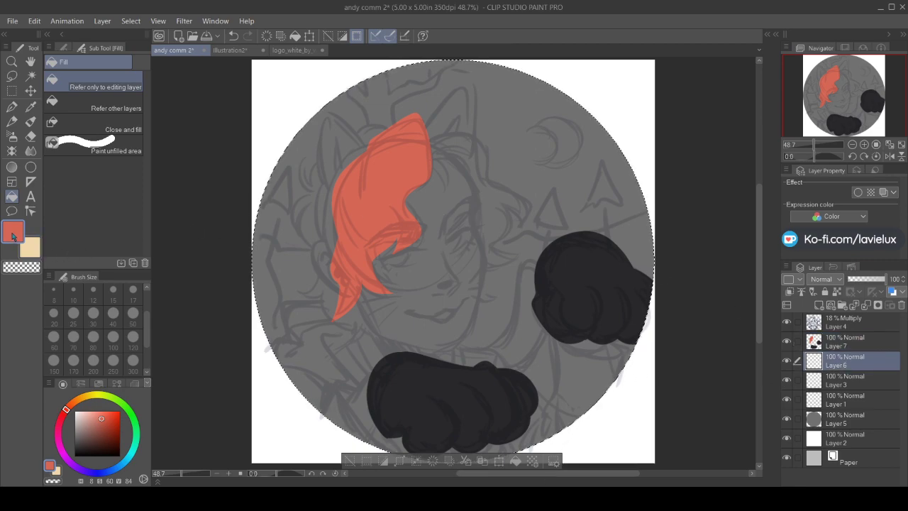
pyautogui.keyDown('alt'); pyautogui.click(408, 232); pyautogui.keyUp('alt')
pyautogui.click(12, 108)
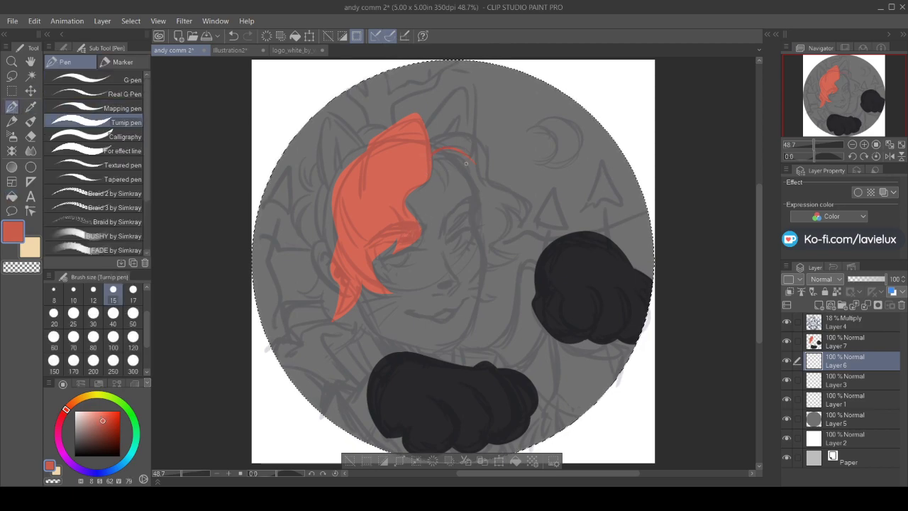
pyautogui.moveTo(438, 161); pyautogui.dragTo(437, 193)
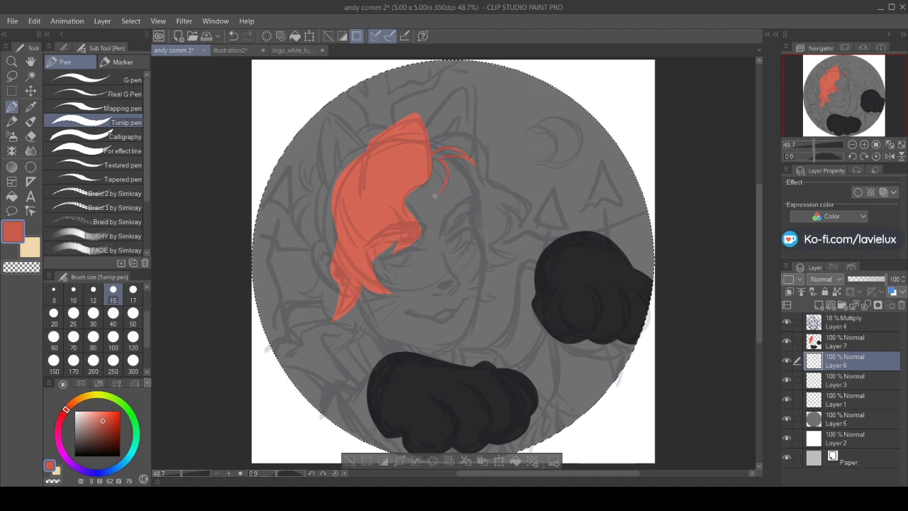
pyautogui.click(12, 196)
pyautogui.click(443, 166)
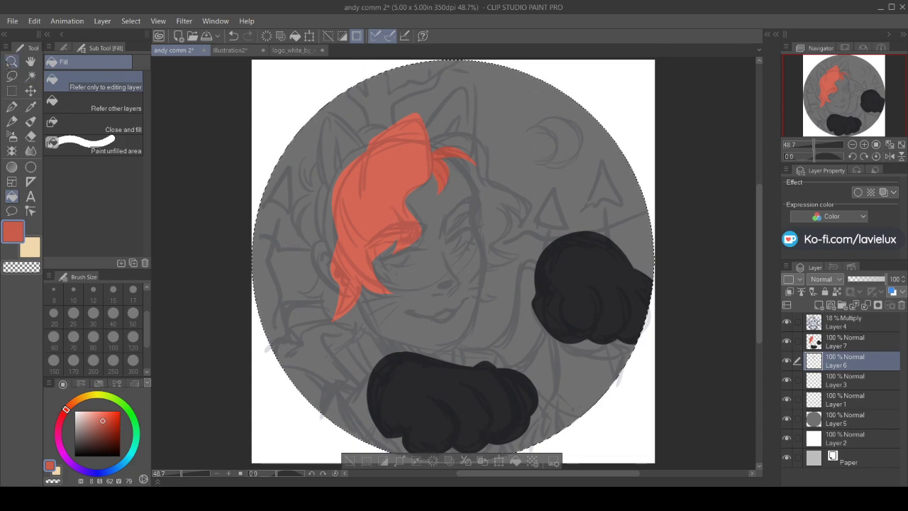
# Sample the peach skin color (H 17, S 35, V 89) from the Illustration2 reference's chin for andy comm 2
pyautogui.click(229, 50)
pyautogui.press('i')
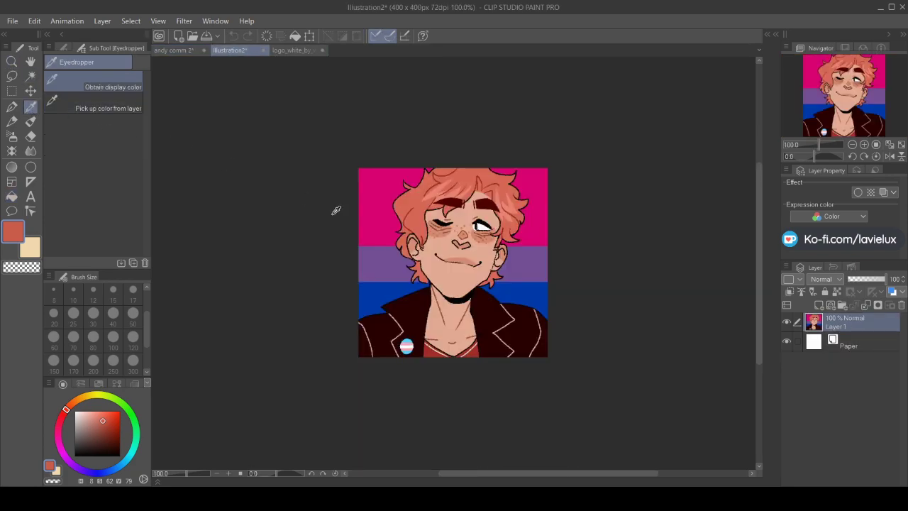
pyautogui.click(460, 270)
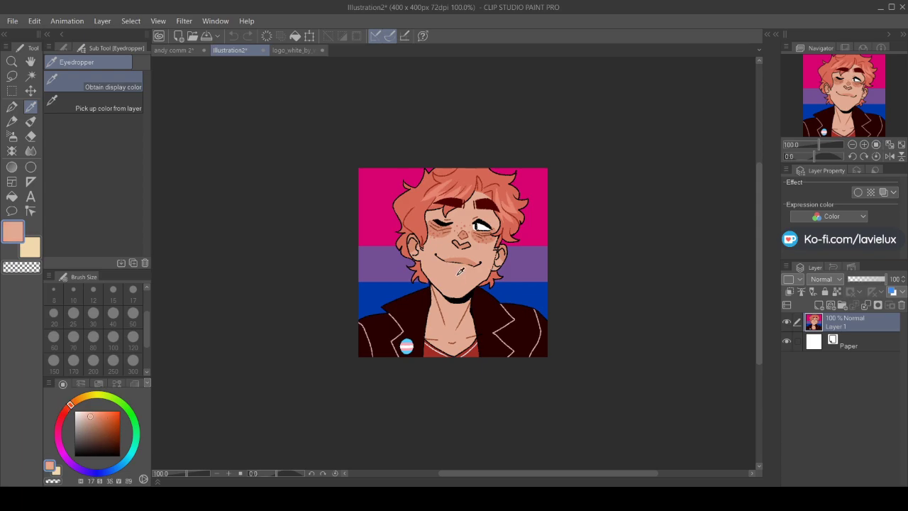
pyautogui.click(174, 50)
# Outline the face and human ear on Layer 3 with the size 15 Turnip pen and fill them with the peach skin color
pyautogui.press('/')
pyautogui.click(357, 384)
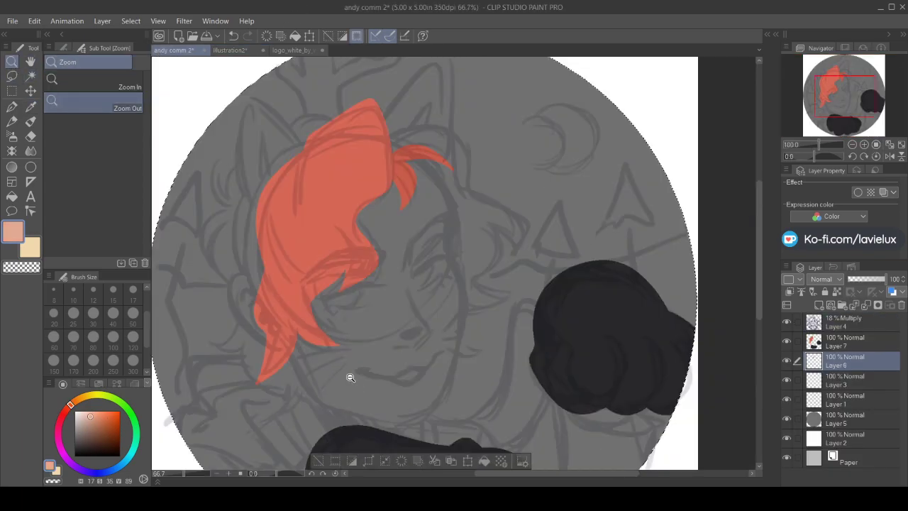
pyautogui.press('p')
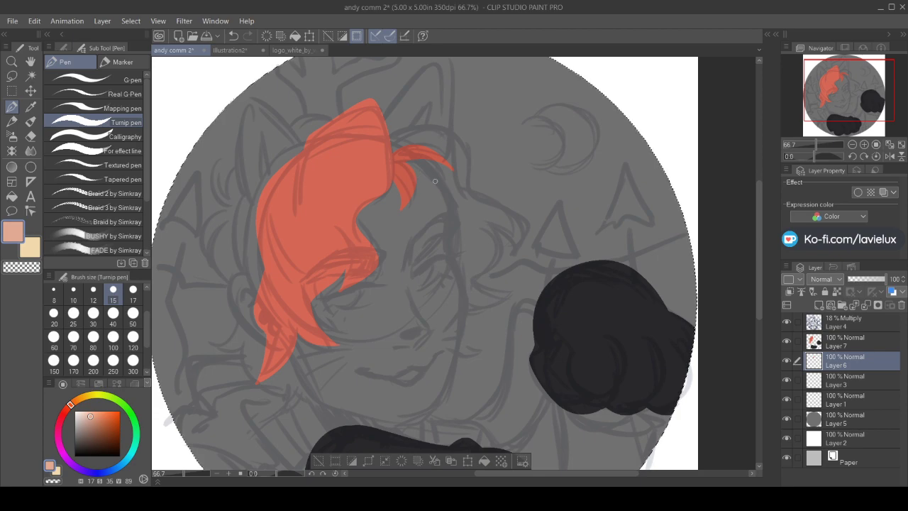
pyautogui.hotkey('alt', '[')
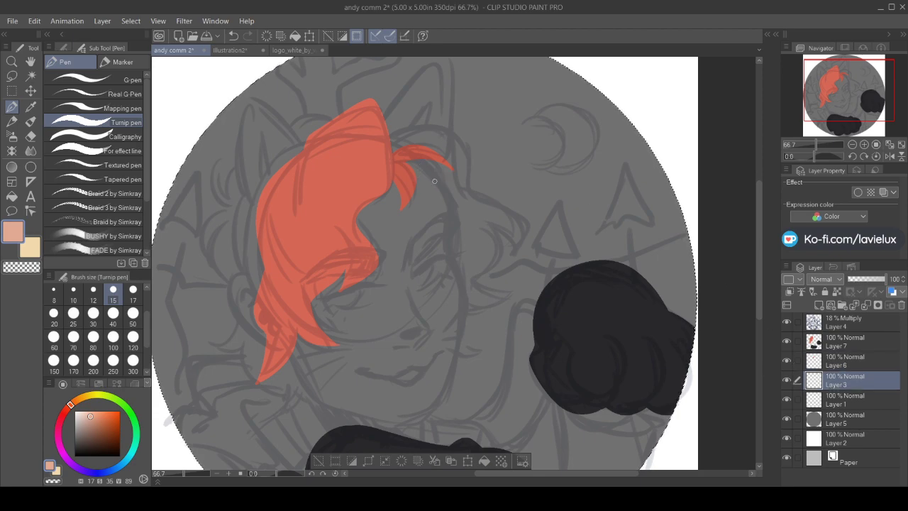
pyautogui.moveTo(415, 160)
pyautogui.mouseDown()
pyautogui.moveTo(453, 210)
pyautogui.moveTo(449, 241)
pyautogui.moveTo(454, 214)
pyautogui.moveTo(454, 344)
pyautogui.moveTo(462, 306)
pyautogui.moveTo(461, 291)
pyautogui.moveTo(443, 376)
pyautogui.moveTo(460, 335)
pyautogui.moveTo(441, 390)
pyautogui.moveTo(410, 414)
pyautogui.moveTo(426, 409)
pyautogui.moveTo(365, 411)
pyautogui.moveTo(372, 416)
pyautogui.moveTo(306, 386)
pyautogui.moveTo(322, 401)
pyautogui.moveTo(289, 357)
pyautogui.mouseUp()
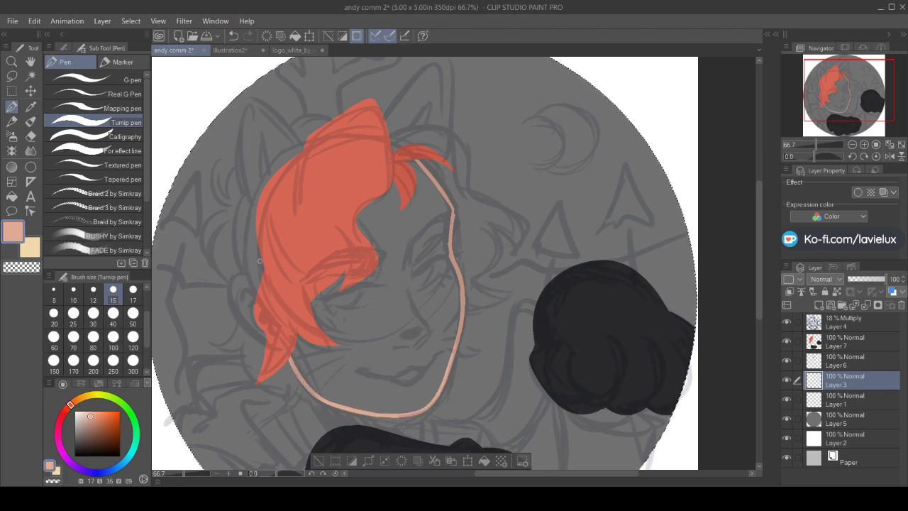
pyautogui.moveTo(257, 283)
pyautogui.mouseDown()
pyautogui.moveTo(231, 281)
pyautogui.moveTo(246, 328)
pyautogui.moveTo(273, 351)
pyautogui.mouseUp()
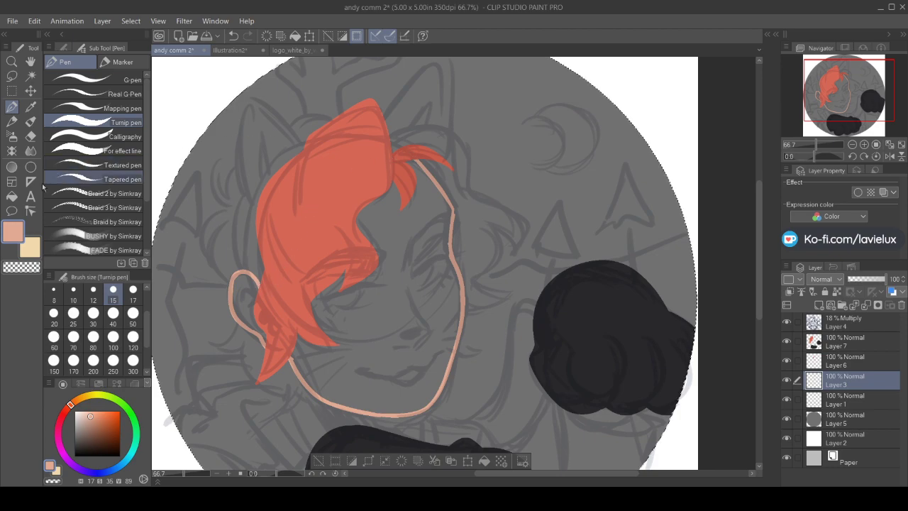
pyautogui.click(11, 196)
pyautogui.click(418, 337)
# Sample the raised paw's dark blue-grey (H 240, S 7, V 17), then outline and fill the cat ear above the swept fringe on Layer 3
pyautogui.click(11, 107)
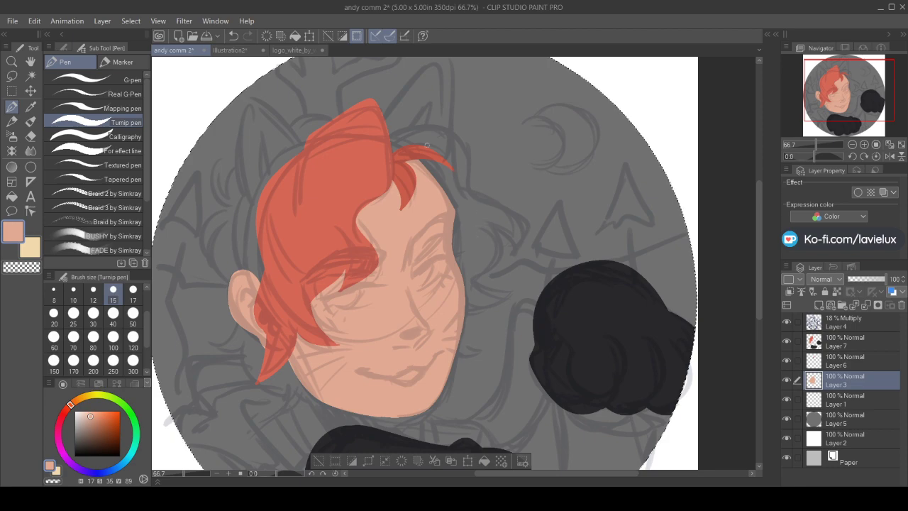
pyautogui.click(30, 107)
pyautogui.click(592, 310)
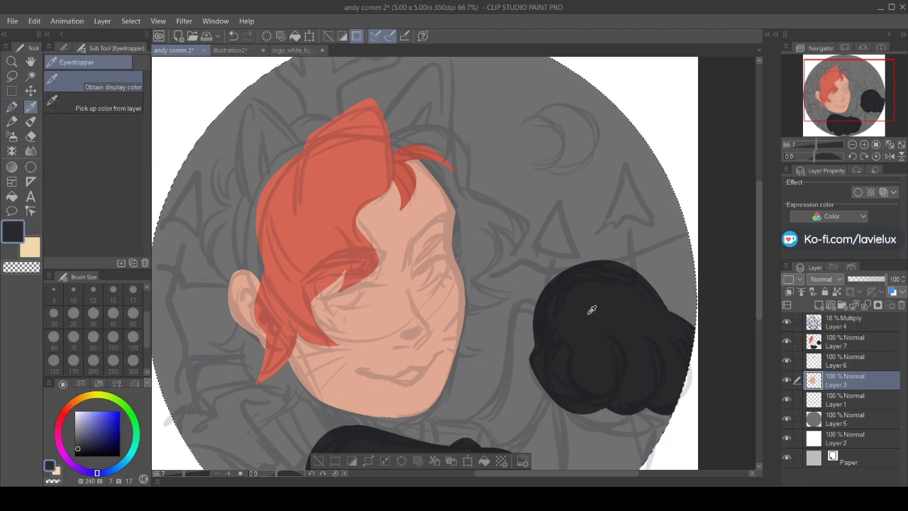
pyautogui.click(11, 108)
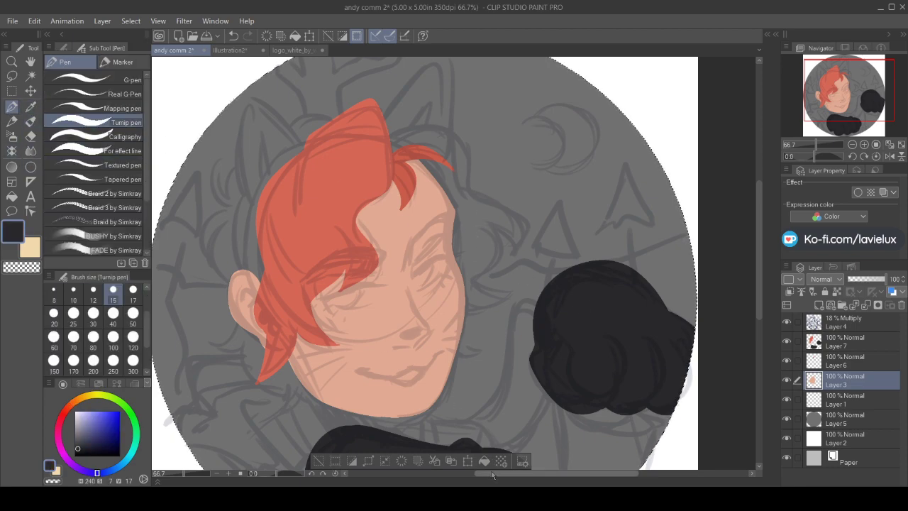
pyautogui.moveTo(493, 475); pyautogui.dragTo(429, 476)
pyautogui.moveTo(367, 146)
pyautogui.mouseDown()
pyautogui.moveTo(328, 102)
pyautogui.moveTo(300, 96)
pyautogui.moveTo(310, 96)
pyautogui.moveTo(293, 156)
pyautogui.moveTo(320, 232)
pyautogui.mouseUp()
pyautogui.press('g')
pyautogui.click(332, 164)
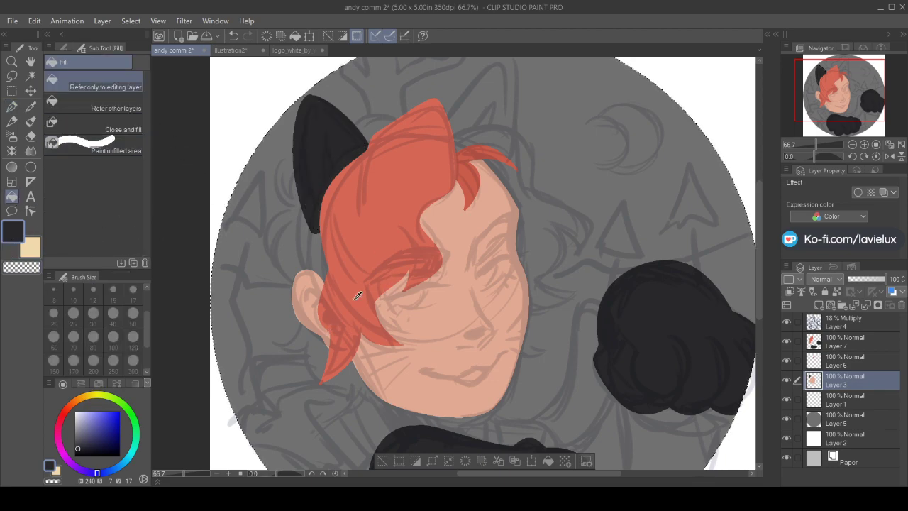
# On Layer 1, outline the headband strip between the cat ear and human ear and fill it near-black (H 240, S 9, V 14)
pyautogui.click(845, 400)
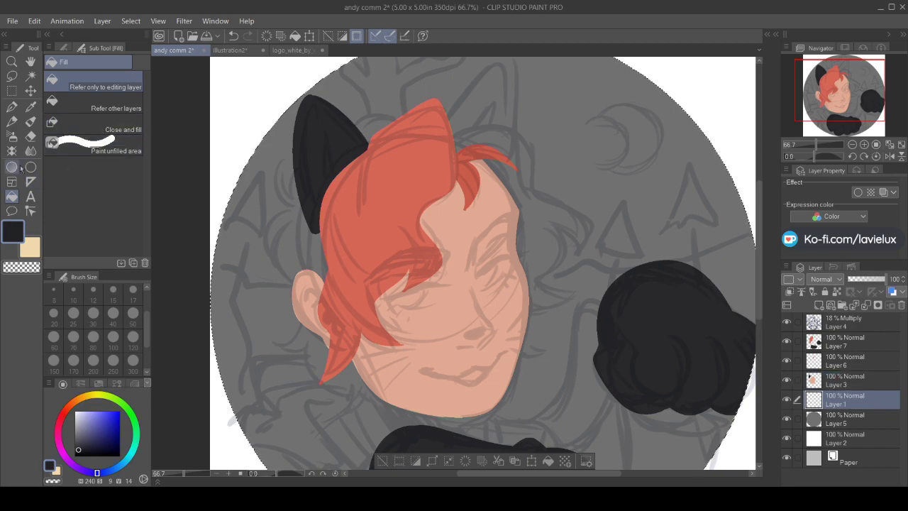
pyautogui.click(12, 106)
pyautogui.moveTo(310, 221)
pyautogui.mouseDown()
pyautogui.moveTo(316, 283)
pyautogui.moveTo(322, 228)
pyautogui.mouseUp()
pyautogui.click(11, 196)
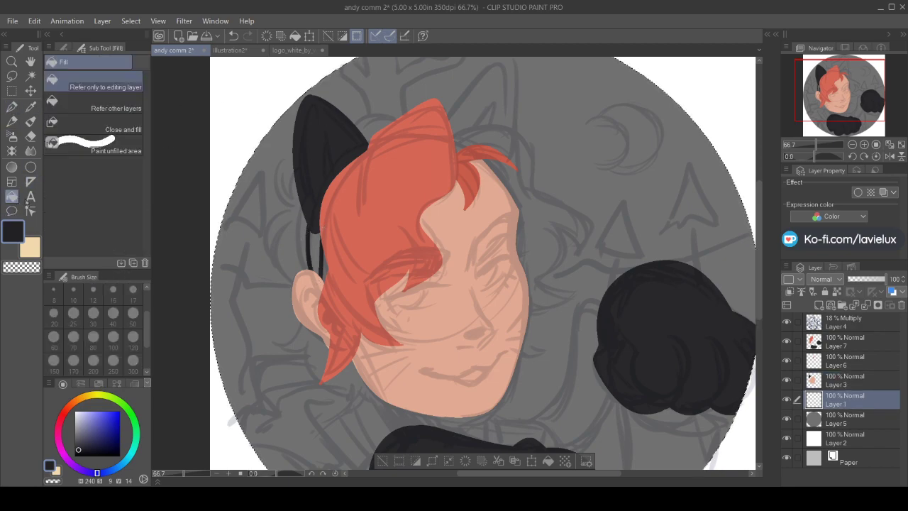
pyautogui.click(316, 252)
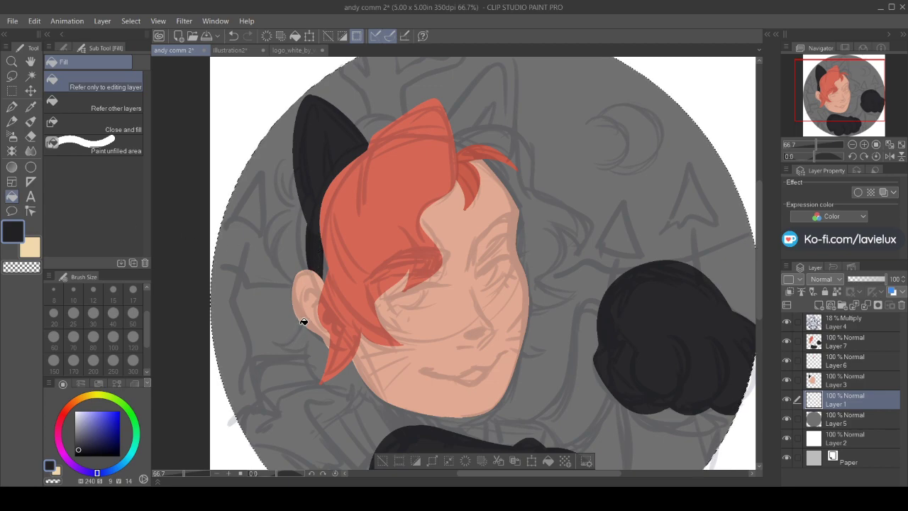
# Outline the back hair around the crown, far cheek and below the ear on Layer 1 and fill it dark red (H 8, S 65, V 74)
pyautogui.click(30, 106)
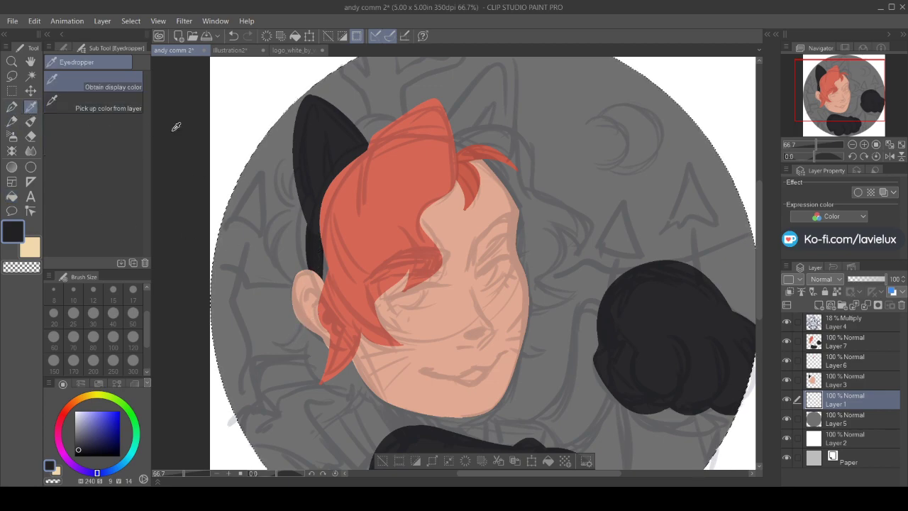
pyautogui.click(466, 171)
pyautogui.click(11, 107)
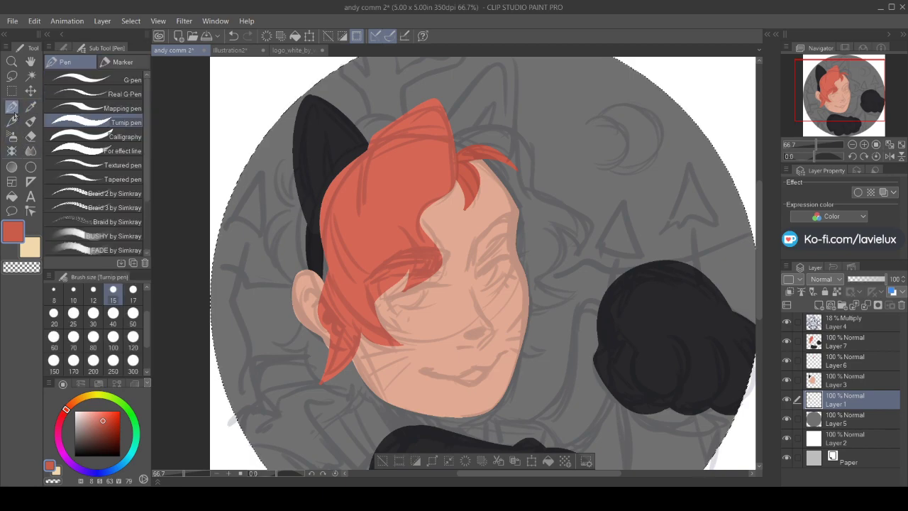
pyautogui.keyDown('alt'); pyautogui.click(416, 237); pyautogui.keyUp('alt')
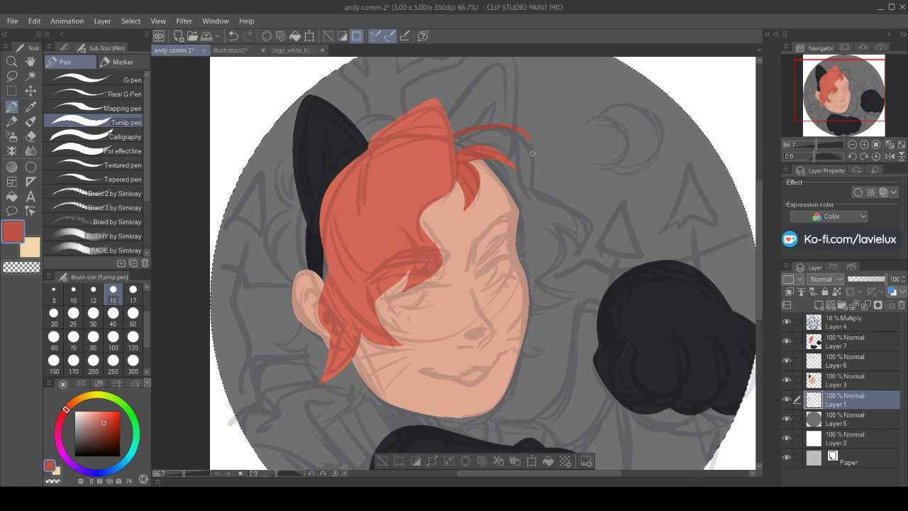
pyautogui.moveTo(562, 204)
pyautogui.mouseDown()
pyautogui.moveTo(575, 253)
pyautogui.moveTo(571, 230)
pyautogui.moveTo(550, 226)
pyautogui.moveTo(566, 252)
pyautogui.moveTo(541, 288)
pyautogui.moveTo(564, 289)
pyautogui.mouseUp()
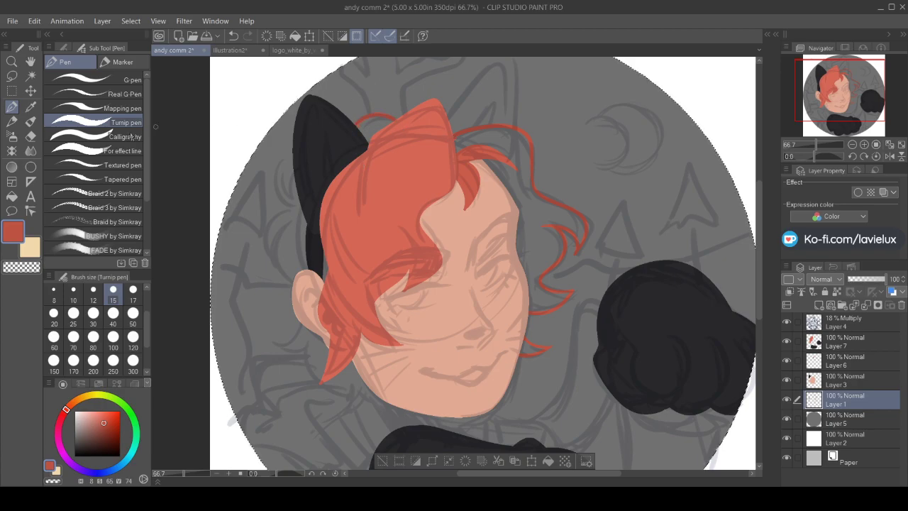
pyautogui.click(11, 196)
pyautogui.click(540, 256)
pyautogui.click(381, 131)
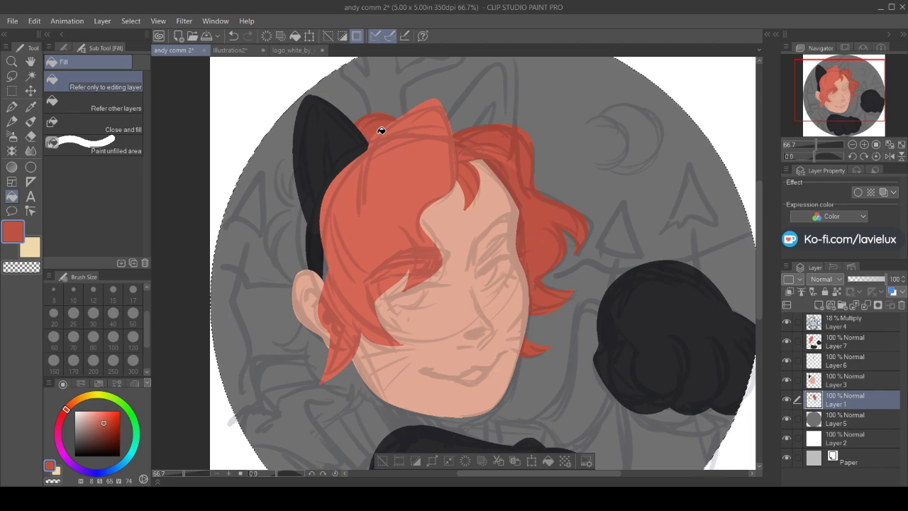
pyautogui.click(12, 106)
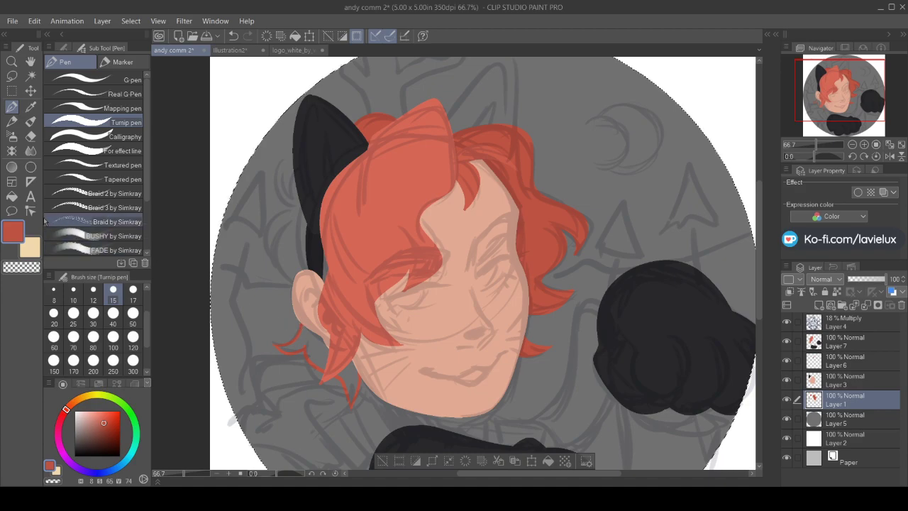
pyautogui.press('g')
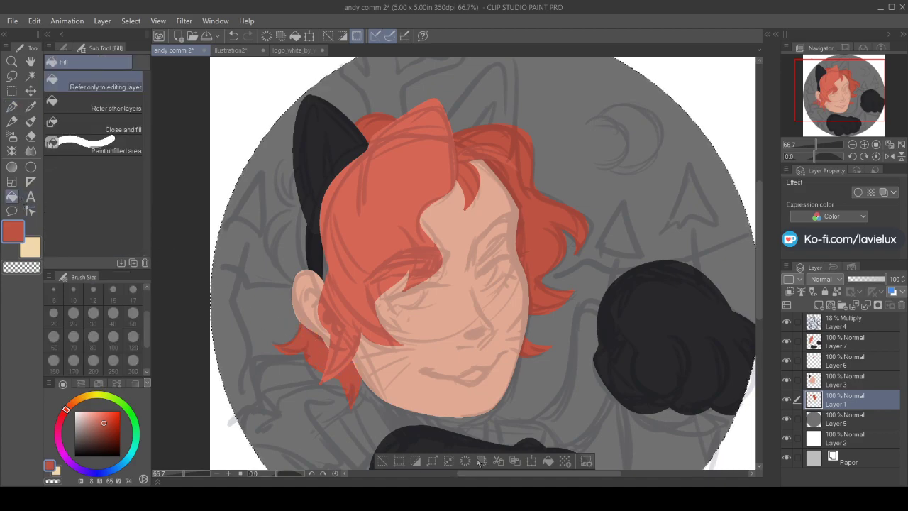
# Add a new layer above Layer 5 and outline and fill the dark red hair tufts behind the cat ear and headband
pyautogui.click(855, 420)
pyautogui.click(820, 305)
pyautogui.press('p')
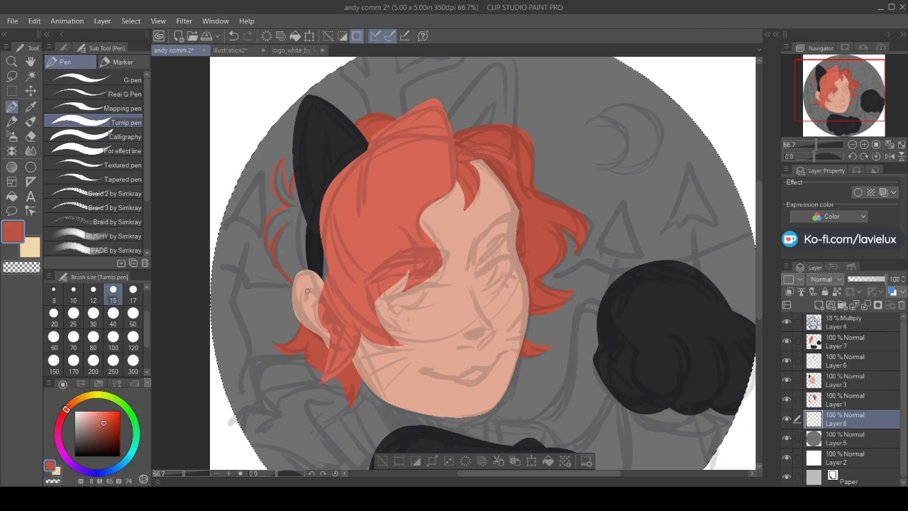
pyautogui.moveTo(295, 172); pyautogui.dragTo(281, 234)
pyautogui.press('g')
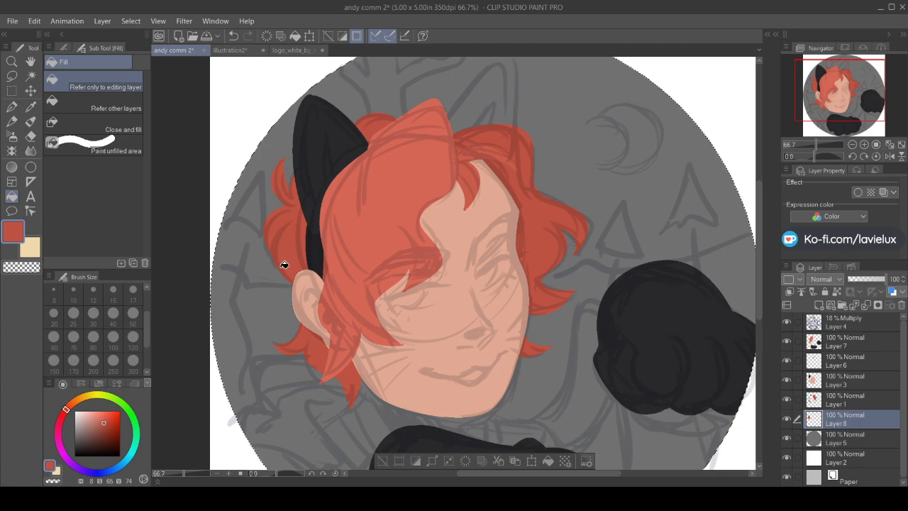
# Sample the headband's near-black color (H 240, S 8, V 14) and outline and fill the second cat ear on Layer 8
pyautogui.click(11, 107)
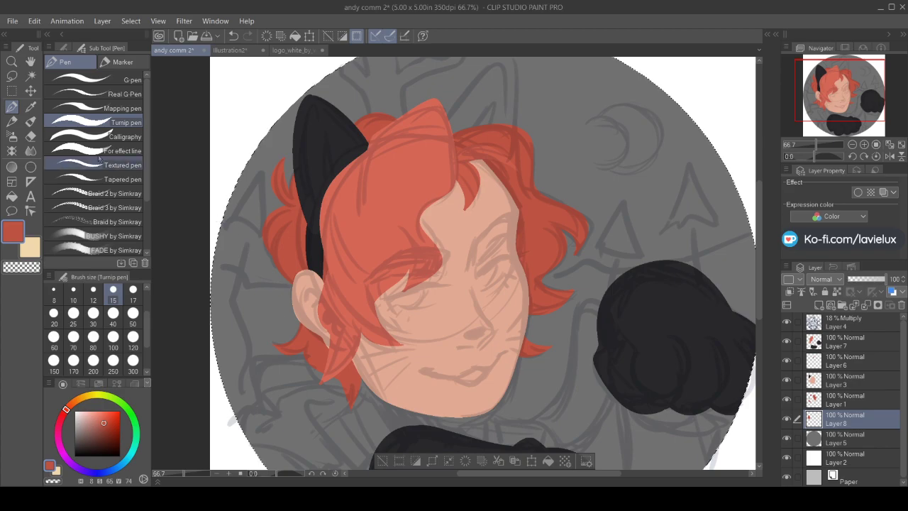
pyautogui.press('i')
pyautogui.click(318, 248)
pyautogui.press('p')
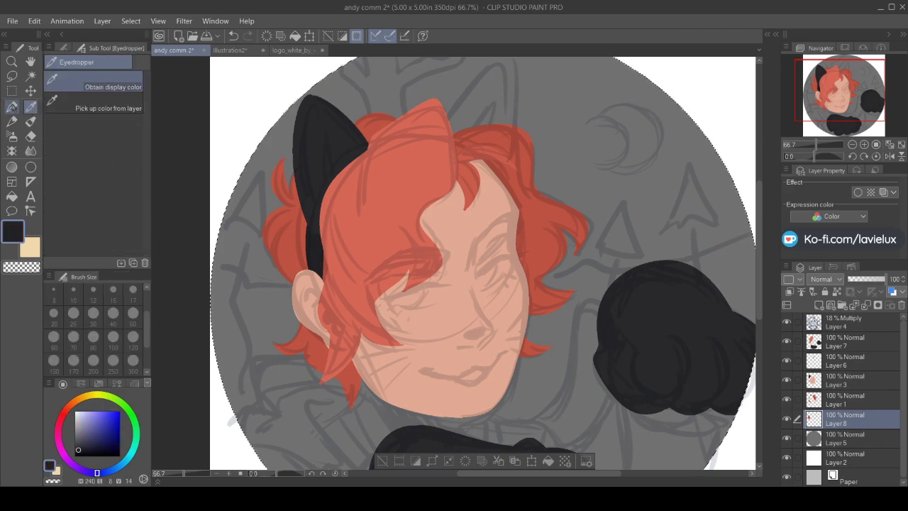
pyautogui.moveTo(447, 110)
pyautogui.mouseDown()
pyautogui.moveTo(494, 69)
pyautogui.moveTo(508, 124)
pyautogui.mouseUp()
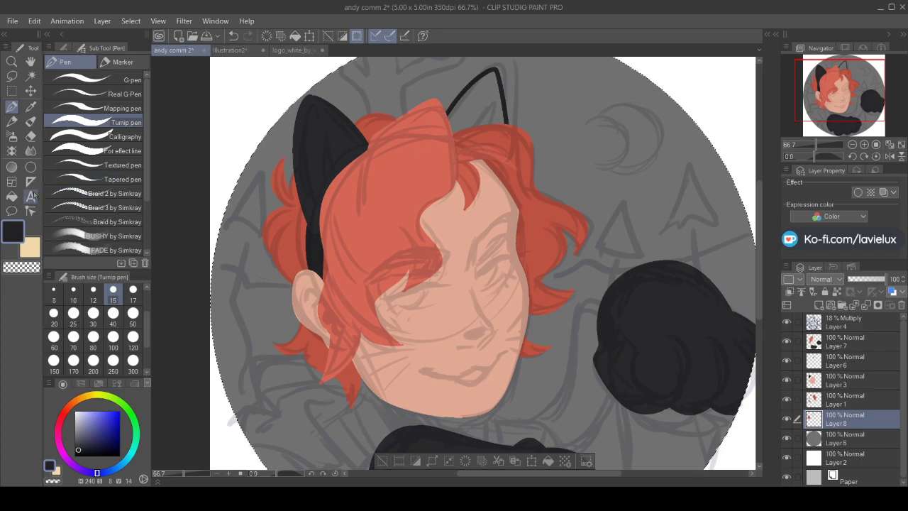
pyautogui.click(11, 197)
pyautogui.click(493, 112)
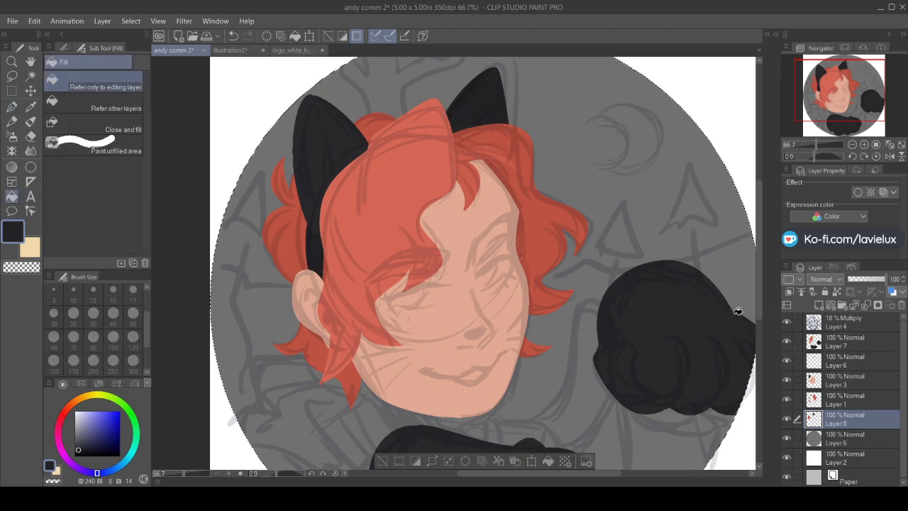
# Sample the face's skin color (H 17, S 35, V 89) and outline and fill the bare wrist beside the lower paw on Layer 6
pyautogui.moveTo(757, 292); pyautogui.dragTo(758, 352)
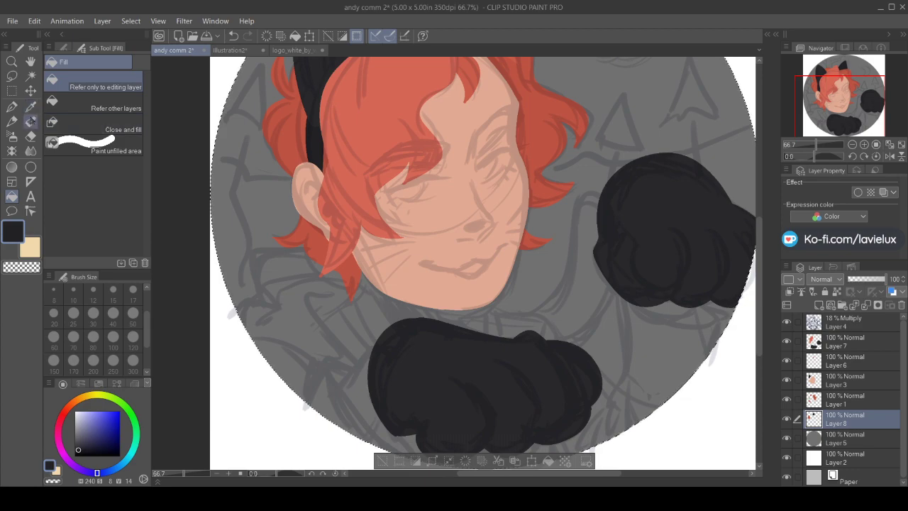
pyautogui.click(31, 108)
pyautogui.click(437, 282)
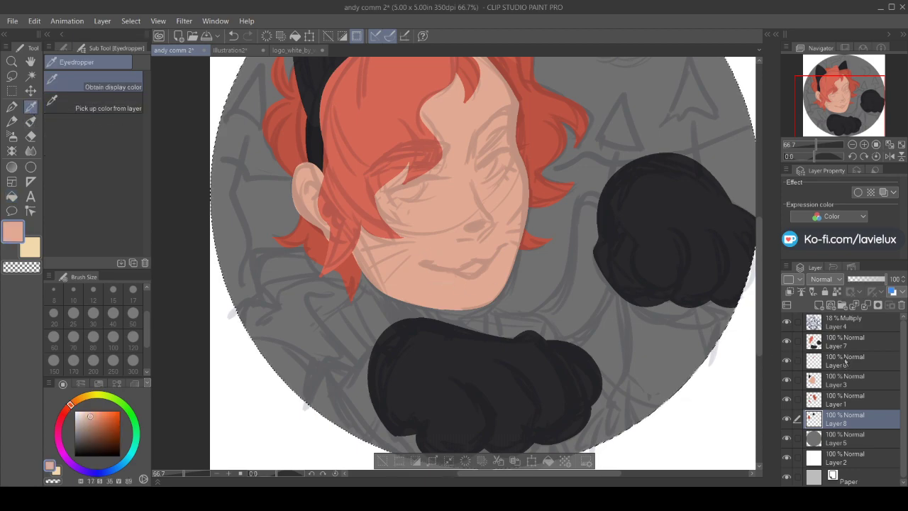
pyautogui.keyDown('ctrl'); pyautogui.keyDown('shift'); pyautogui.click(646, 245); pyautogui.keyUp('shift'); pyautogui.keyUp('ctrl')
pyautogui.click(11, 106)
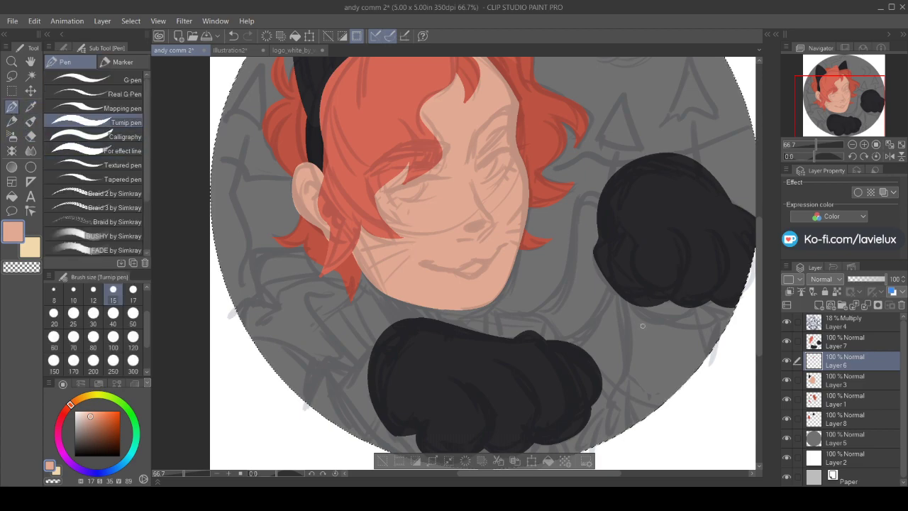
pyautogui.scroll(-2, 643, 325)
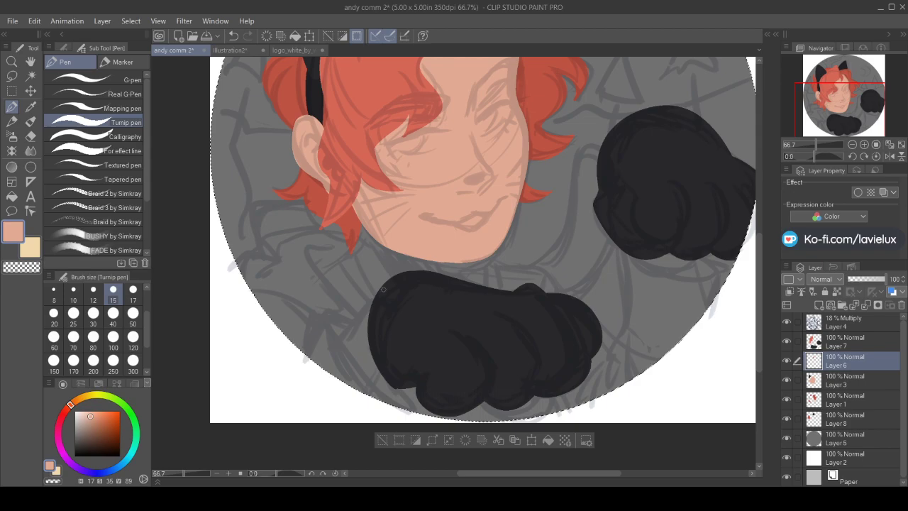
pyautogui.moveTo(383, 289); pyautogui.dragTo(367, 298)
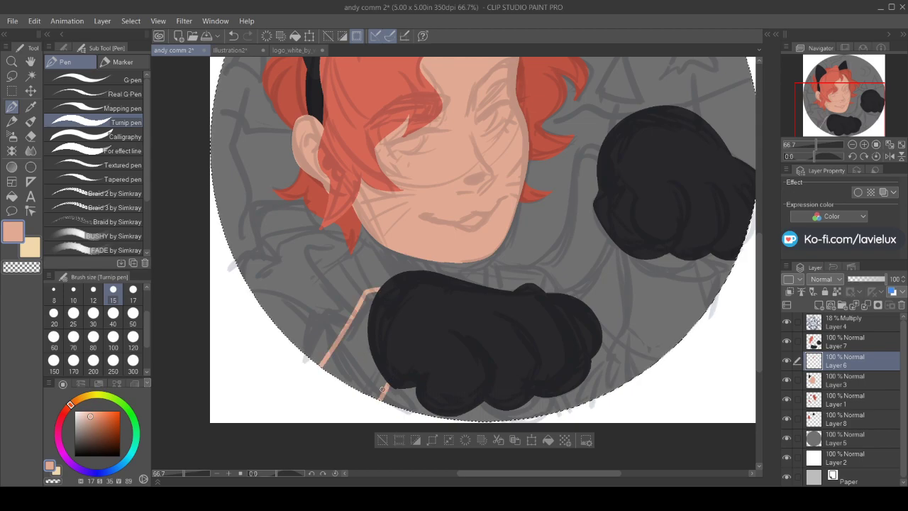
pyautogui.click(11, 197)
pyautogui.click(359, 371)
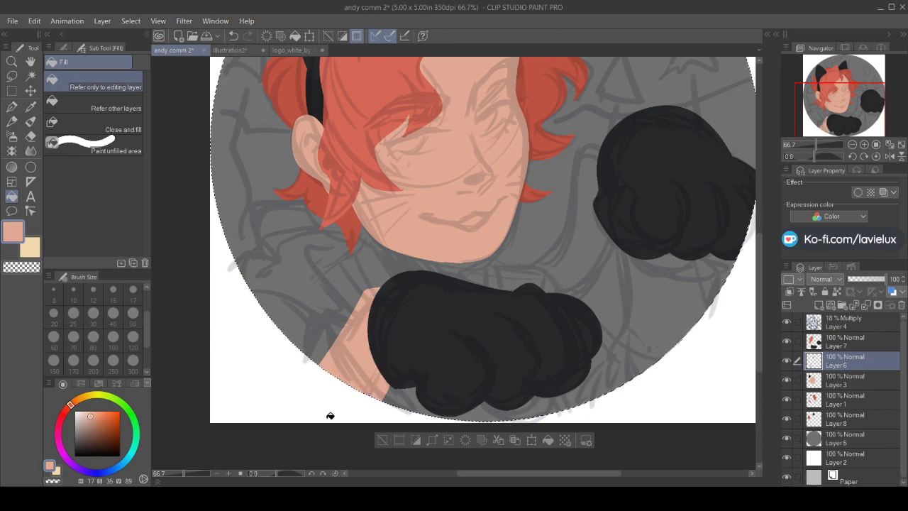
# Sample the lower paw's near-black (H 240, S 7, V 17) and outline and fill the pointed cuff below the wrist on Layer 7
pyautogui.click(31, 107)
pyautogui.click(422, 336)
pyautogui.click(12, 107)
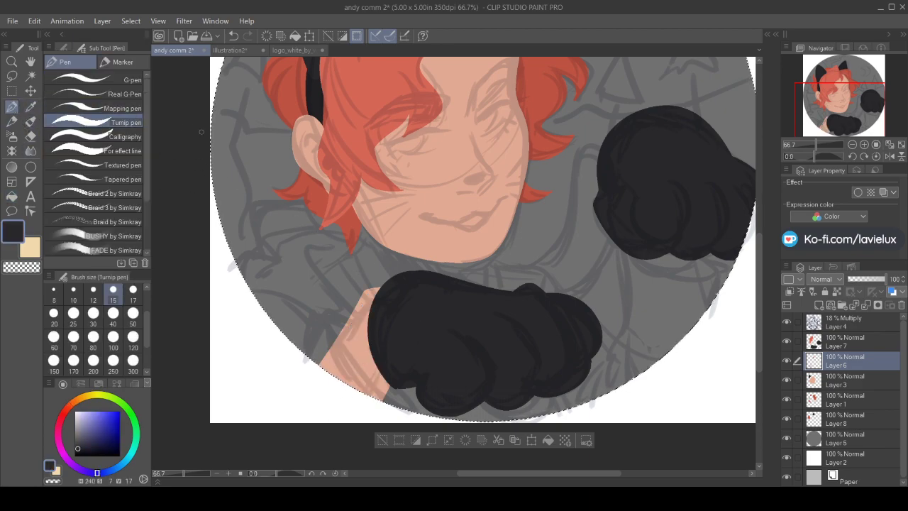
pyautogui.hotkey('alt', ']')
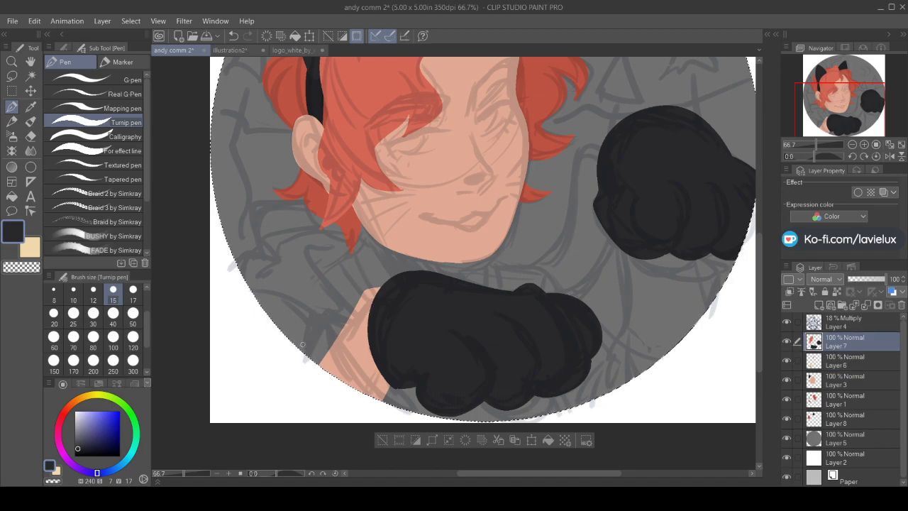
pyautogui.moveTo(325, 304); pyautogui.dragTo(299, 347)
pyautogui.moveTo(325, 304); pyautogui.dragTo(379, 387)
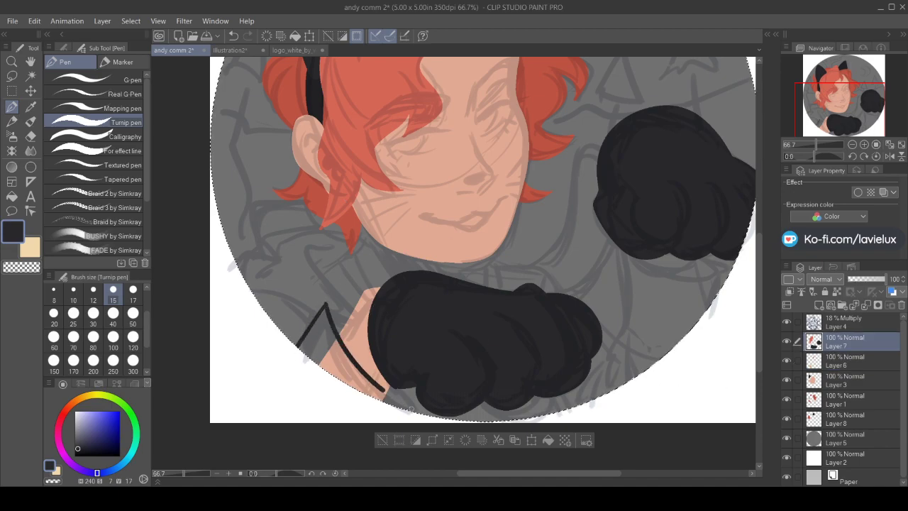
pyautogui.click(11, 196)
pyautogui.click(326, 345)
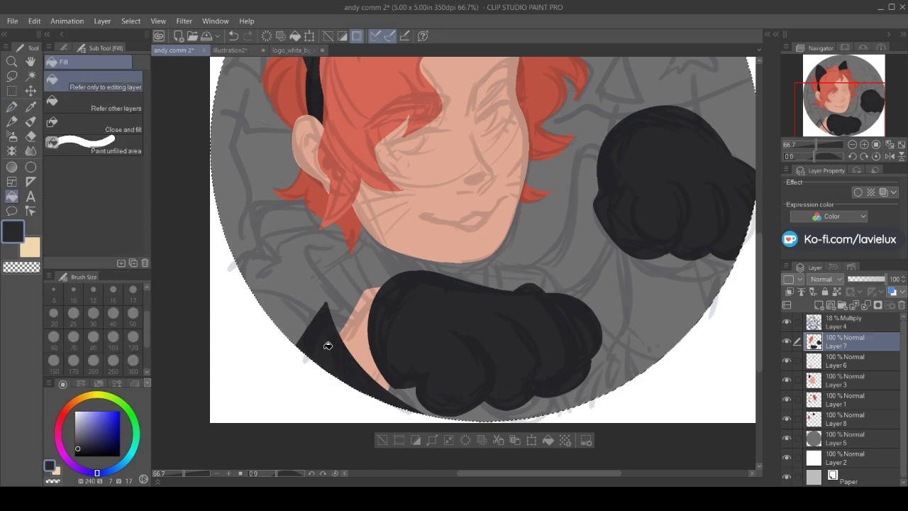
# Add a new layer above Layer 5, outline the shoulder and sleeve below the hair and fill them near-black (H 240, S 9, V 10)
pyautogui.click(12, 106)
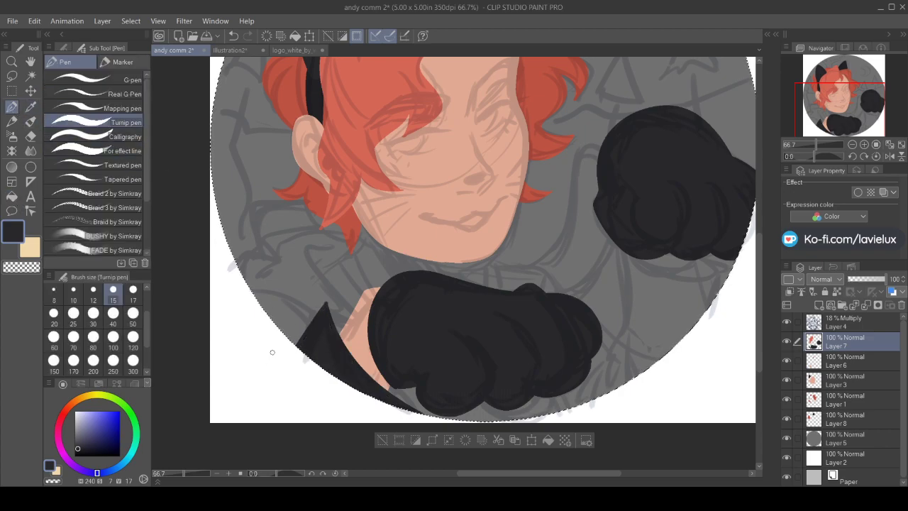
pyautogui.click(842, 442)
pyautogui.click(819, 305)
pyautogui.press('i')
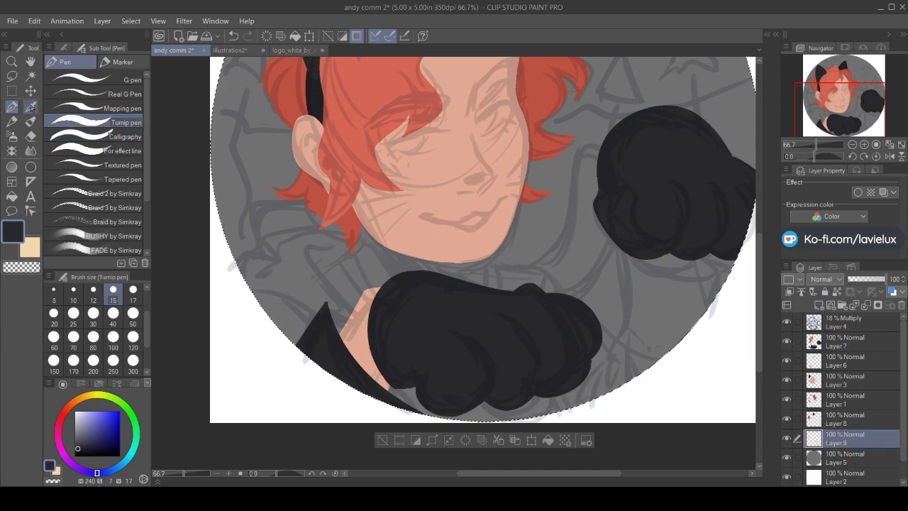
pyautogui.scroll(4, 497, 256)
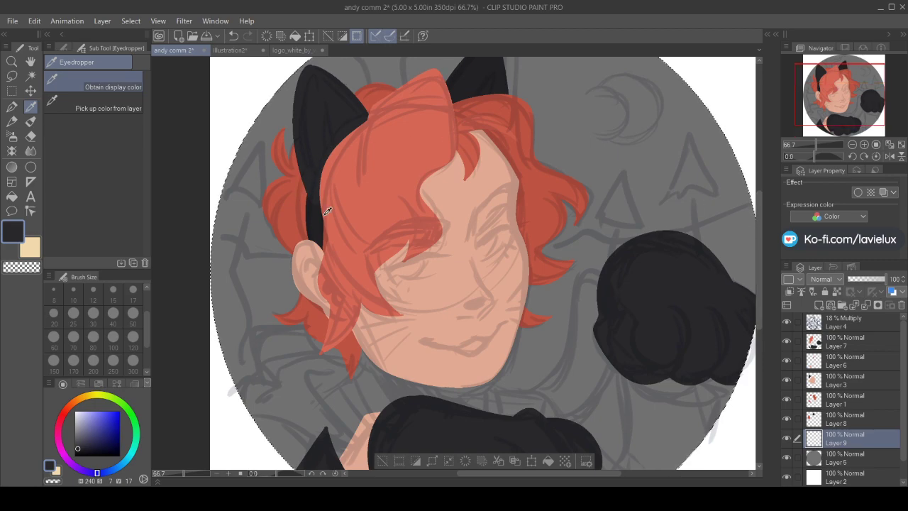
pyautogui.press('p')
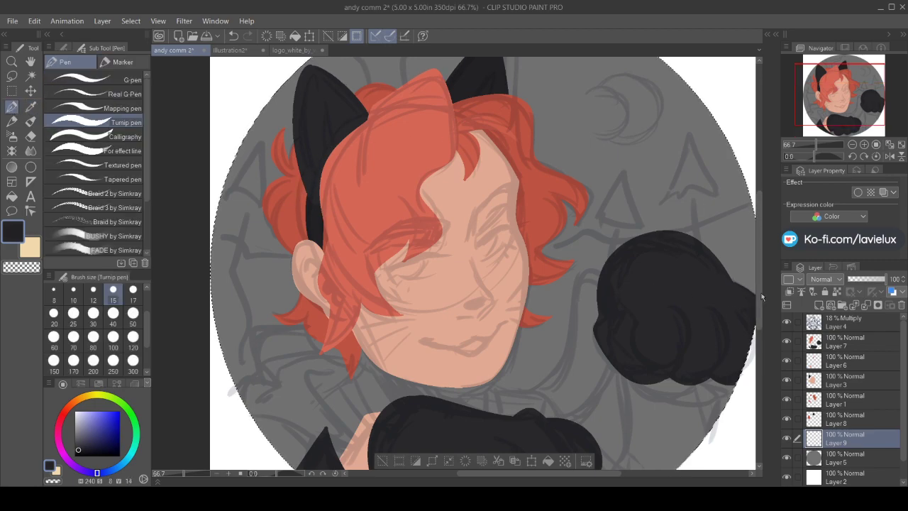
pyautogui.scroll(-2, 759, 321)
pyautogui.scroll(-2, 759, 321)
pyautogui.moveTo(285, 193)
pyautogui.mouseDown()
pyautogui.moveTo(248, 200)
pyautogui.moveTo(244, 233)
pyautogui.mouseUp()
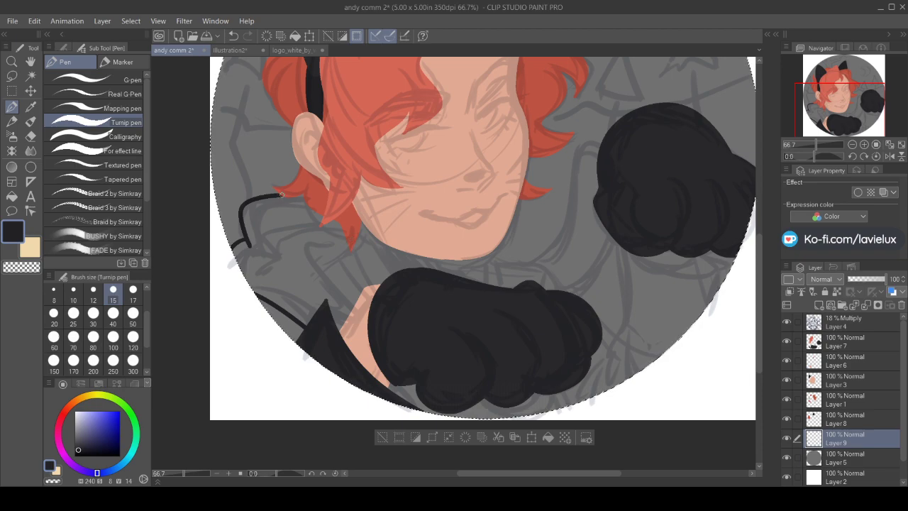
pyautogui.moveTo(349, 242); pyautogui.dragTo(370, 288)
pyautogui.click(12, 196)
pyautogui.click(284, 263)
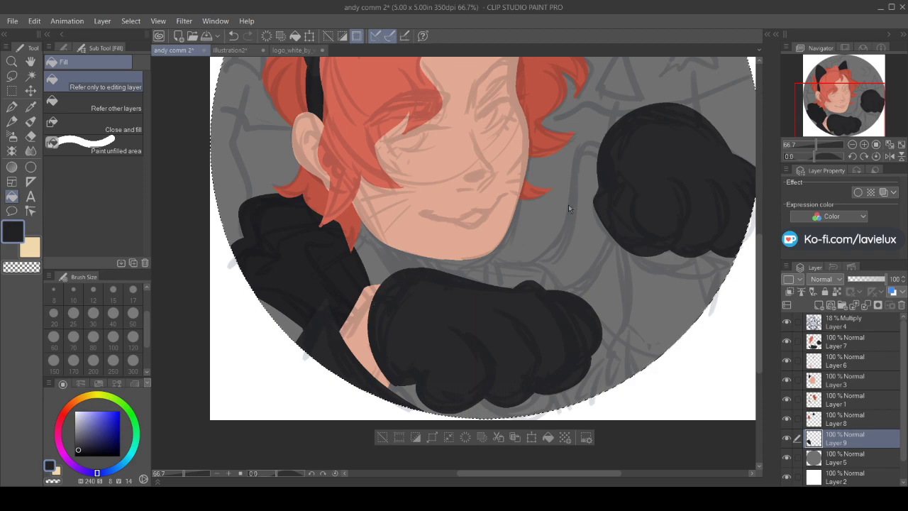
pyautogui.click(325, 279)
# On Layer 8, outline and fill the small cuff piece under the lower paw with the headband's near-black (H 240, S 8, V 14)
pyautogui.click(11, 107)
pyautogui.click(852, 419)
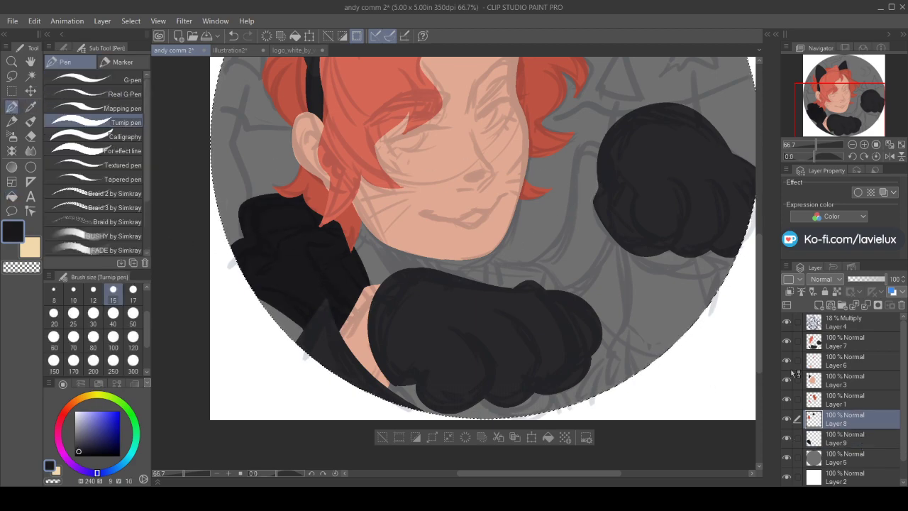
pyautogui.moveTo(761, 362); pyautogui.dragTo(761, 301)
pyautogui.click(31, 106)
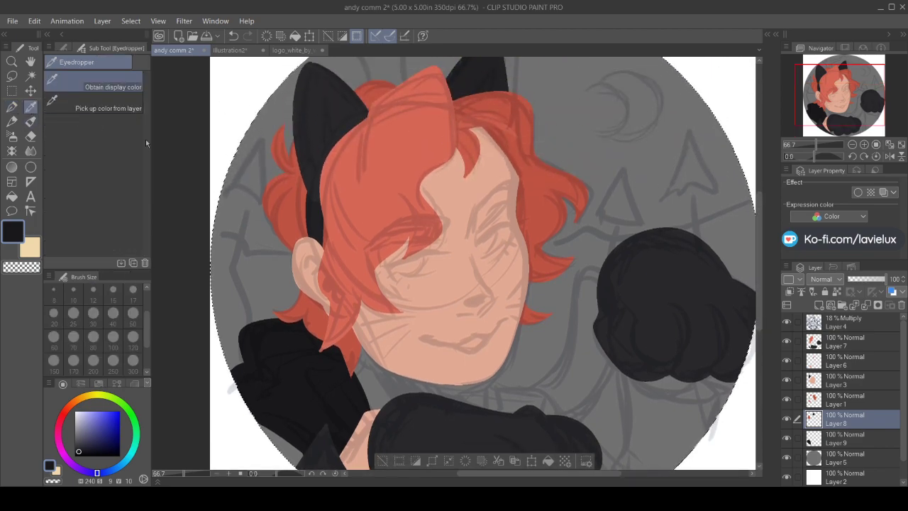
pyautogui.click(12, 107)
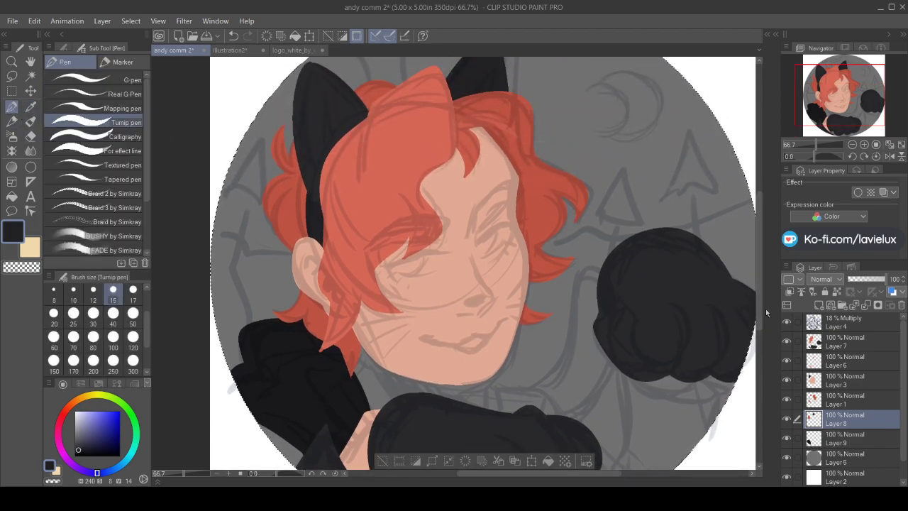
pyautogui.moveTo(762, 302); pyautogui.dragTo(763, 319)
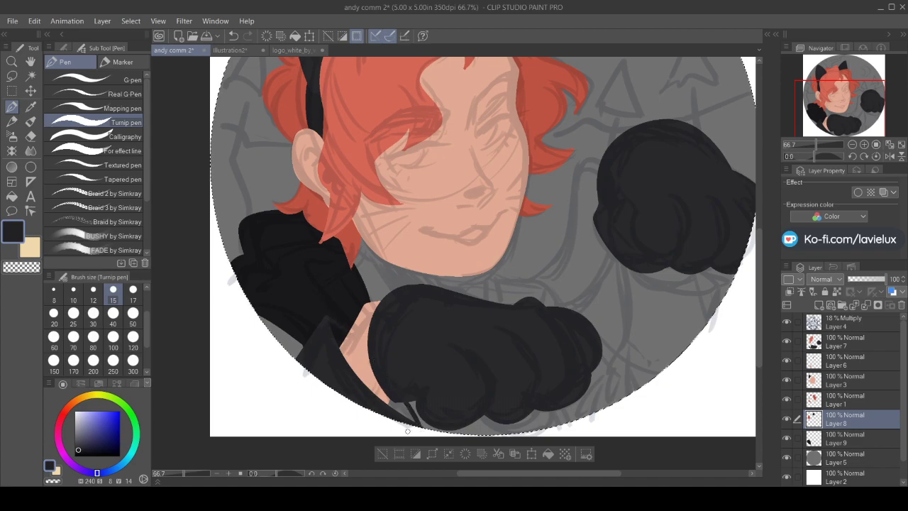
pyautogui.press('g')
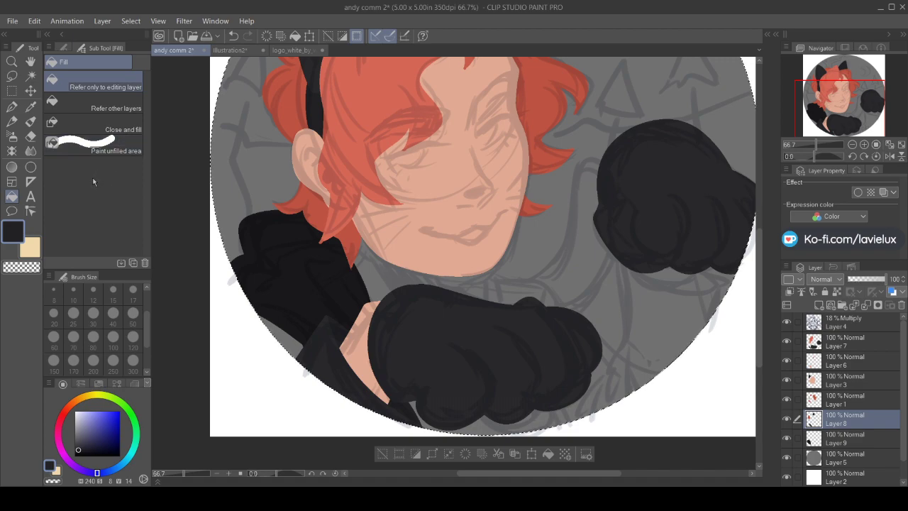
# Add another layer above Layer 5 and outline and fill the sleeve's underside with a darker near-black (H 240, S 9, V 7)
pyautogui.click(30, 107)
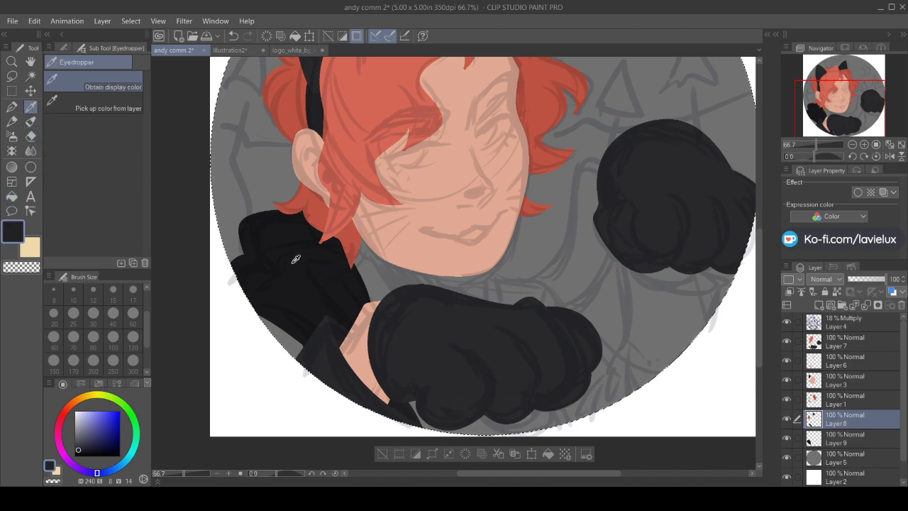
pyautogui.click(299, 297)
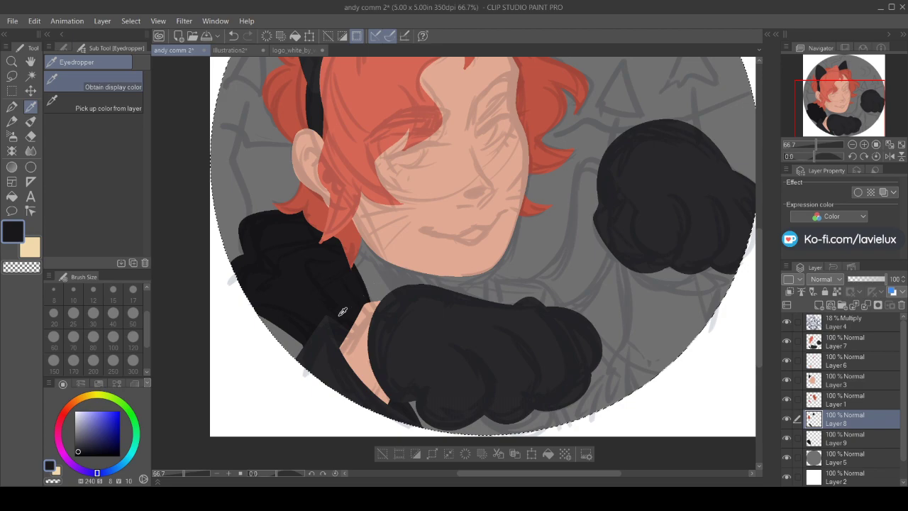
pyautogui.click(619, 190)
pyautogui.click(825, 463)
pyautogui.click(820, 306)
pyautogui.press('p')
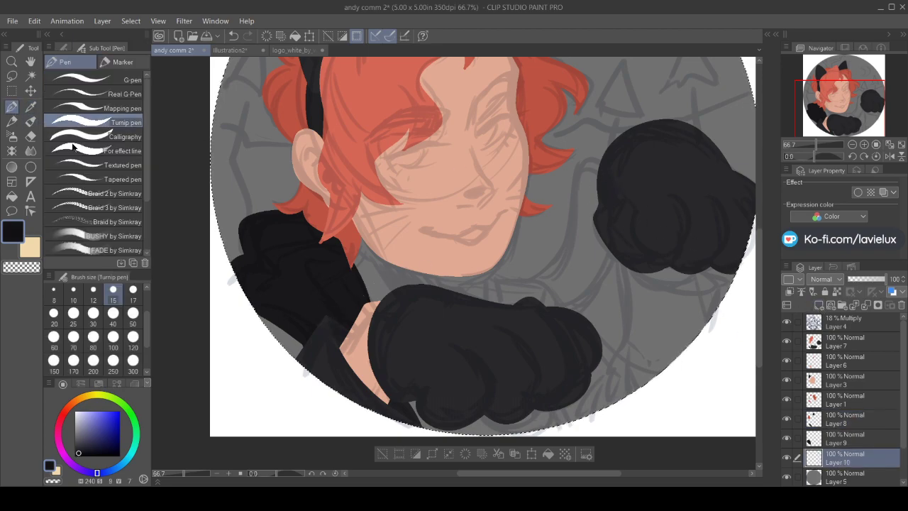
pyautogui.click(11, 197)
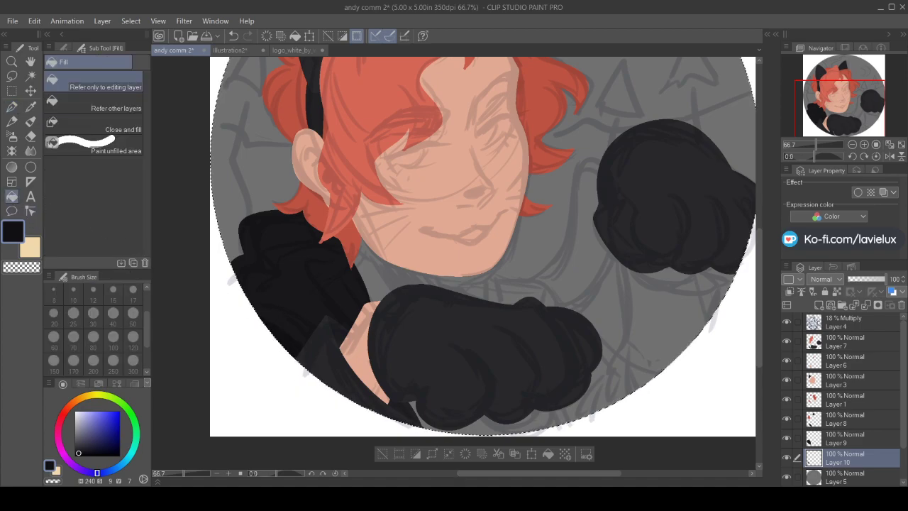
# Sample the headband's near-black as the secondary color and outline and fill the rounded base beneath the raised paw on Layer 6
pyautogui.moveTo(757, 340); pyautogui.dragTo(766, 318)
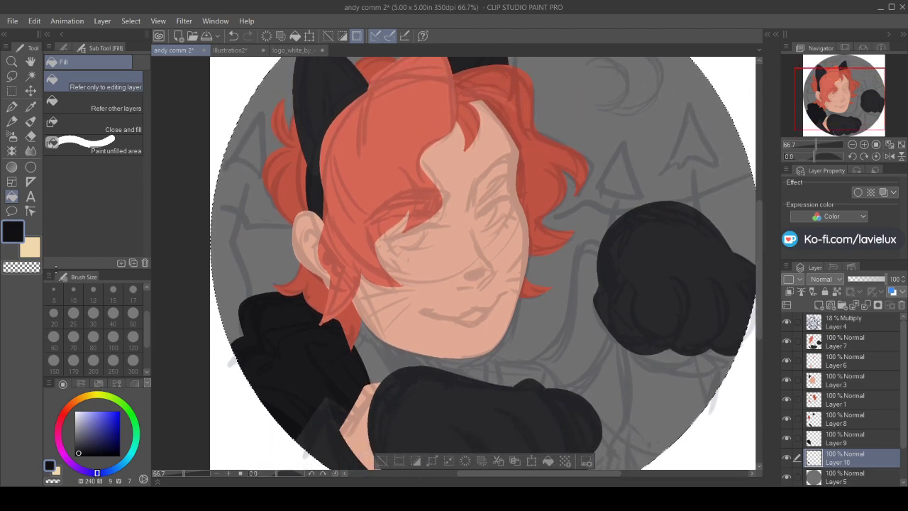
pyautogui.click(30, 247)
pyautogui.click(30, 106)
pyautogui.click(312, 184)
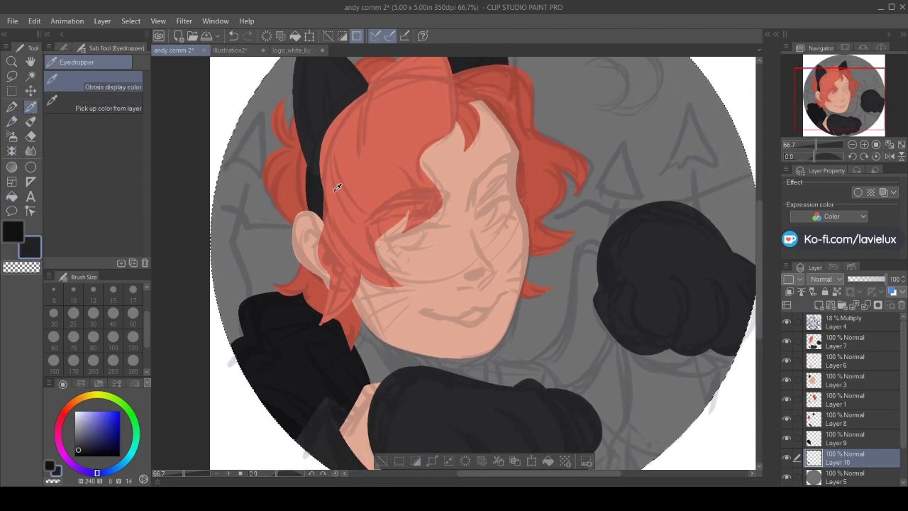
pyautogui.click(845, 360)
pyautogui.click(12, 107)
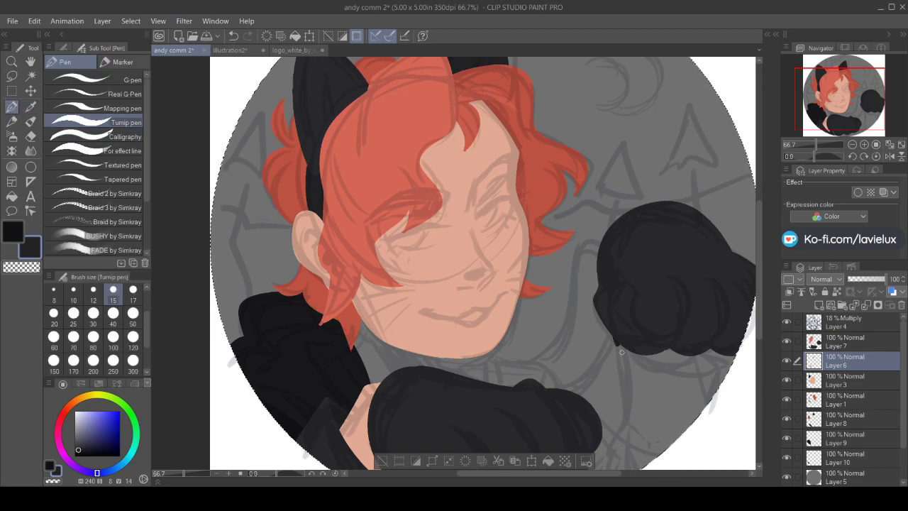
pyautogui.moveTo(615, 344)
pyautogui.mouseDown()
pyautogui.moveTo(679, 368)
pyautogui.moveTo(721, 341)
pyautogui.mouseUp()
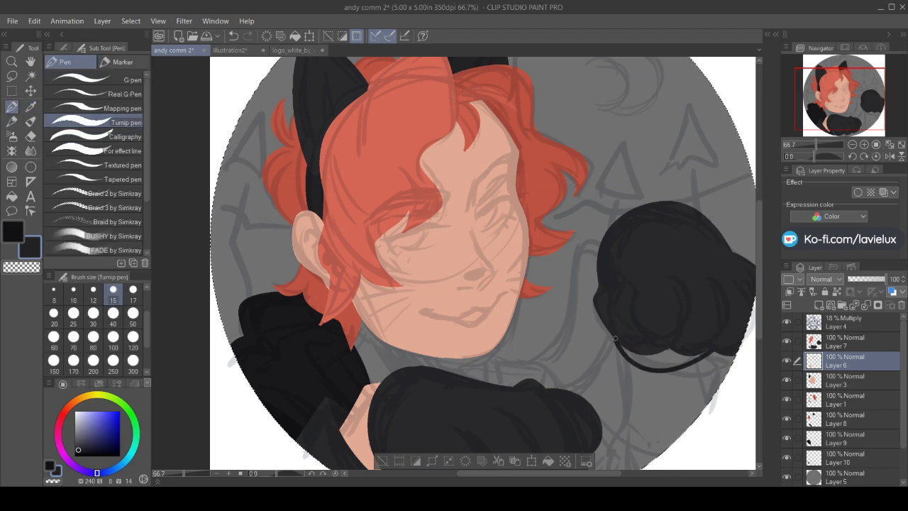
pyautogui.click(11, 196)
pyautogui.click(664, 358)
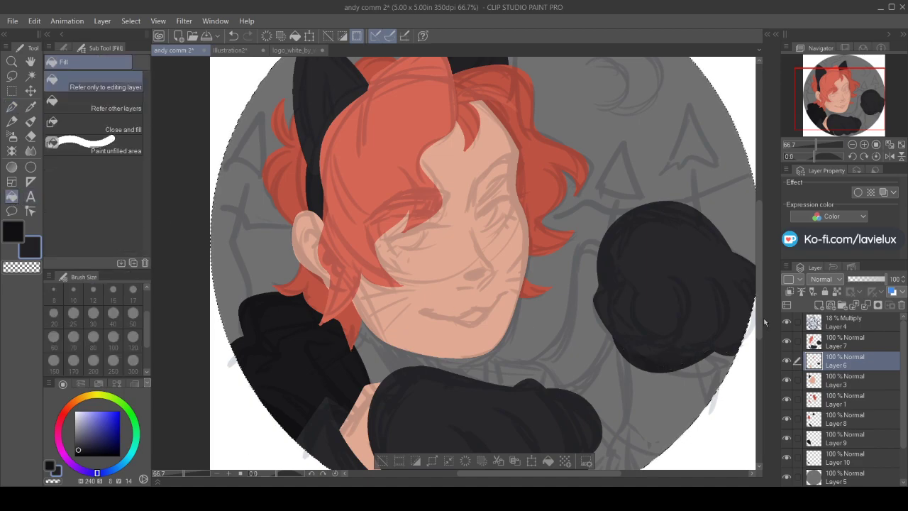
# On Layer 3, outline the forearm sleeve below the raised paw and fill it with near-black (H 240, S 8, V 14)
pyautogui.scroll(-3, 745, 313)
pyautogui.moveTo(572, 482); pyautogui.dragTo(609, 482)
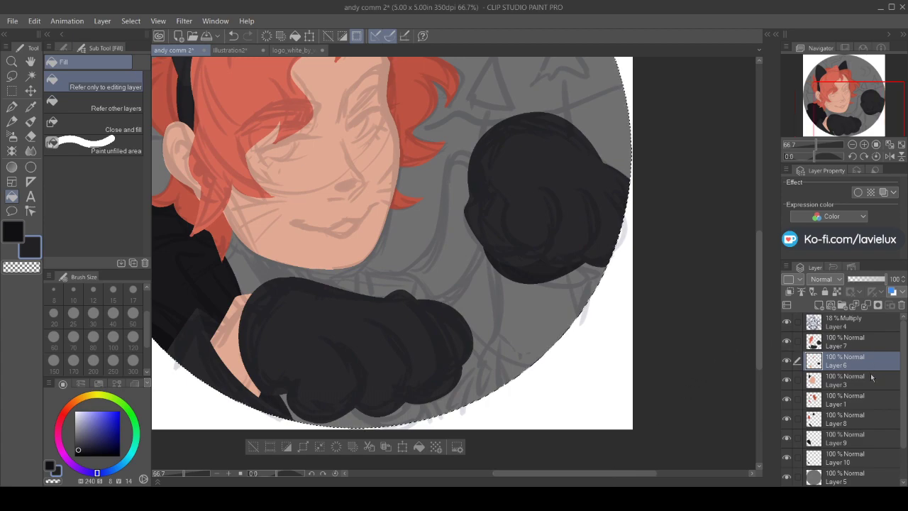
pyautogui.click(850, 383)
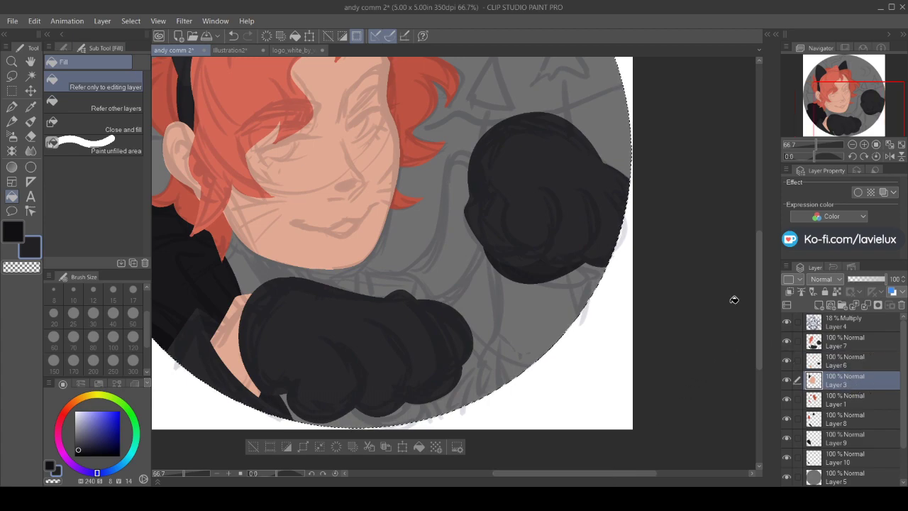
pyautogui.click(11, 106)
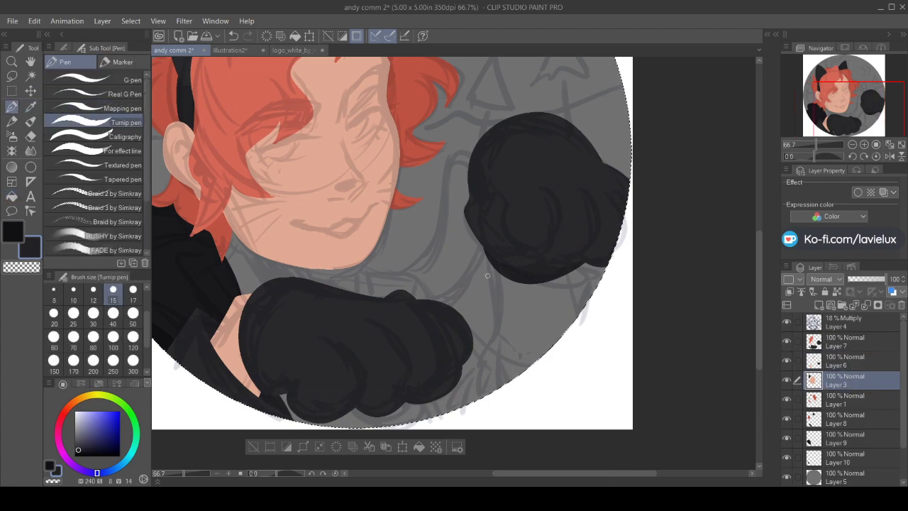
pyautogui.moveTo(476, 269)
pyautogui.mouseDown()
pyautogui.moveTo(500, 288)
pyautogui.moveTo(602, 275)
pyautogui.mouseUp()
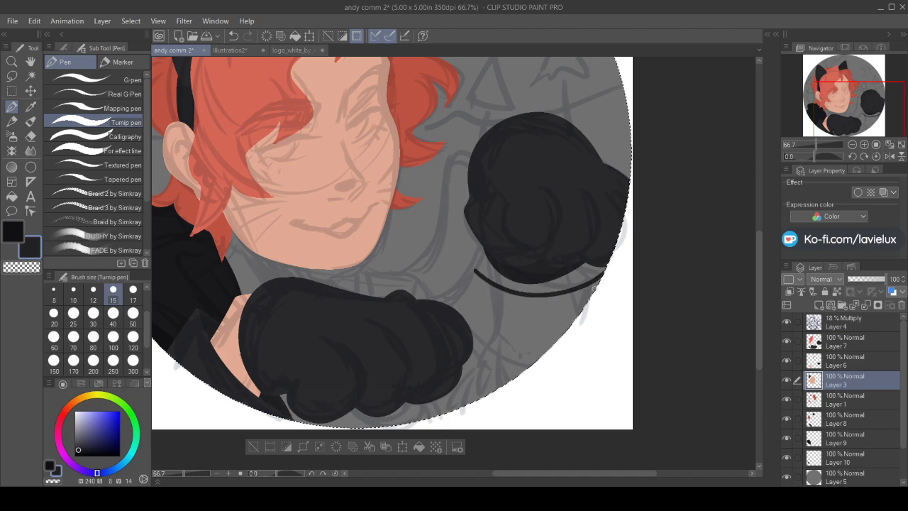
pyautogui.moveTo(475, 269); pyautogui.dragTo(486, 360)
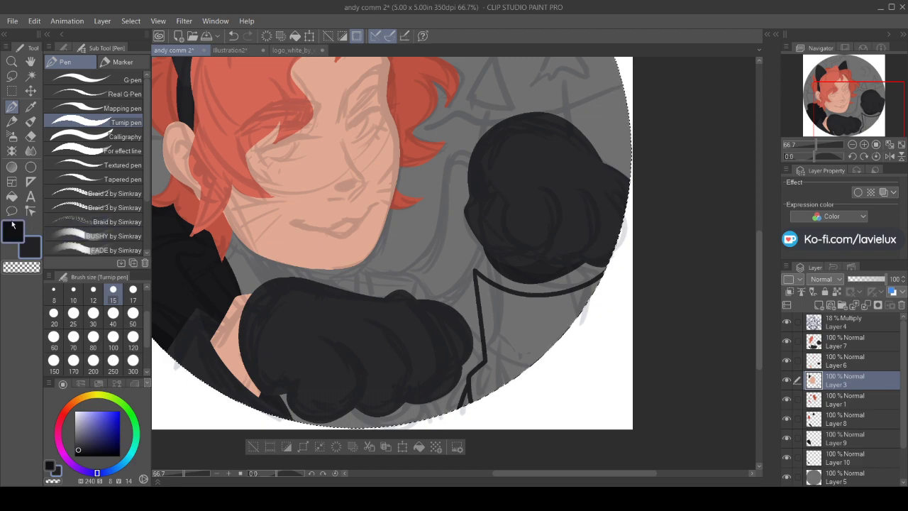
pyautogui.click(12, 196)
pyautogui.click(513, 330)
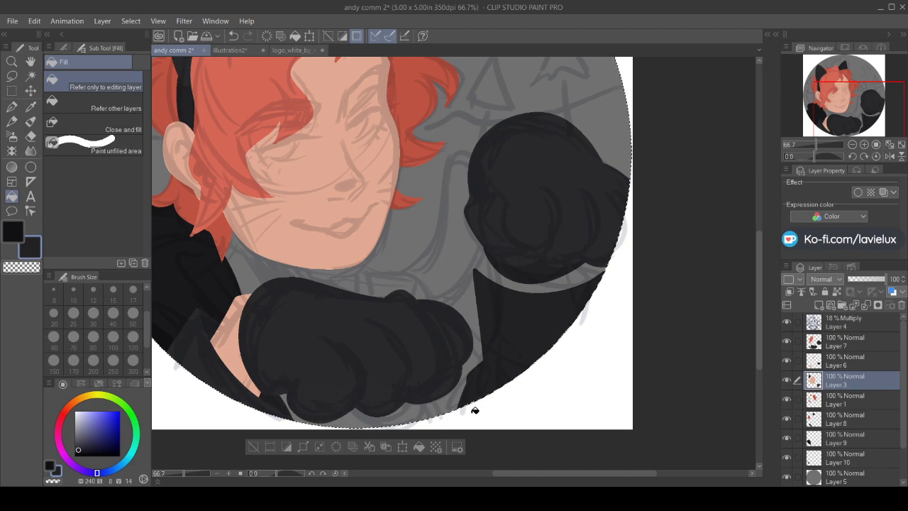
# Sample the skin tone from the lower wrist, and outline and fill the raised paw's wrist on Layer 1
pyautogui.click(844, 400)
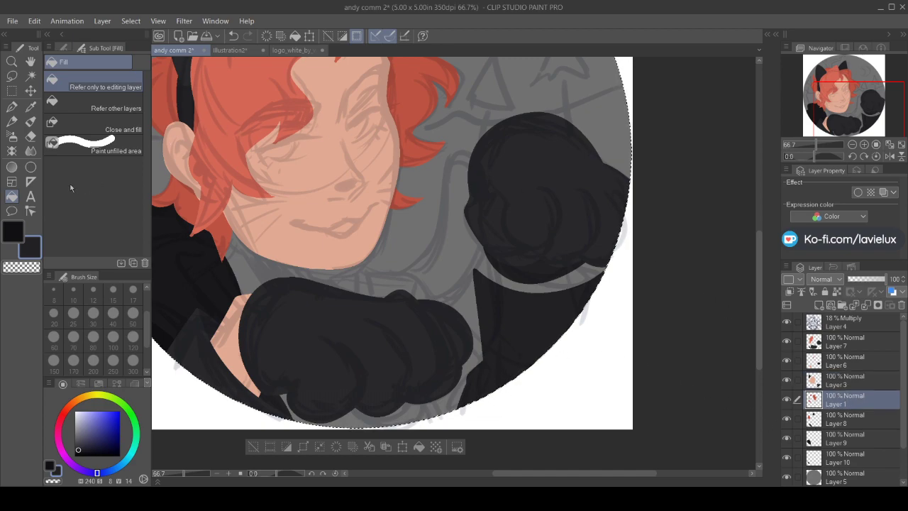
pyautogui.click(6, 237)
pyautogui.click(11, 106)
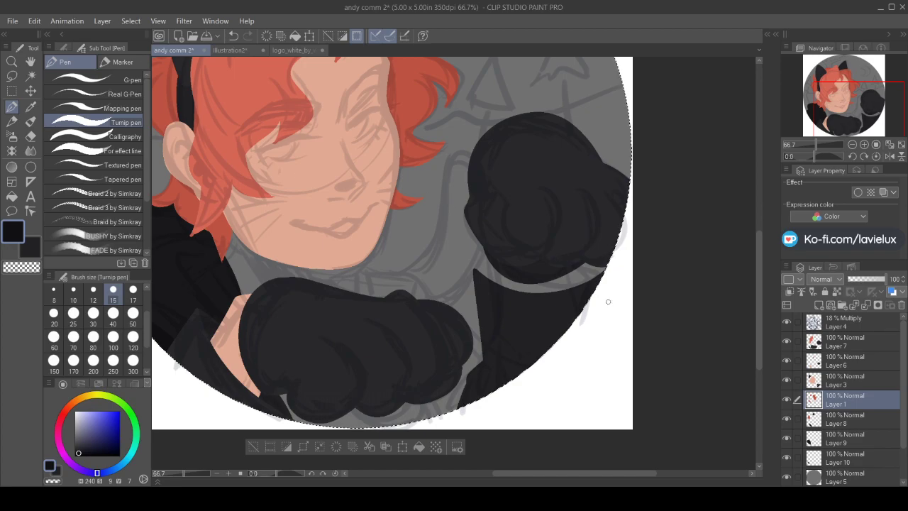
pyautogui.click(30, 248)
pyautogui.click(31, 106)
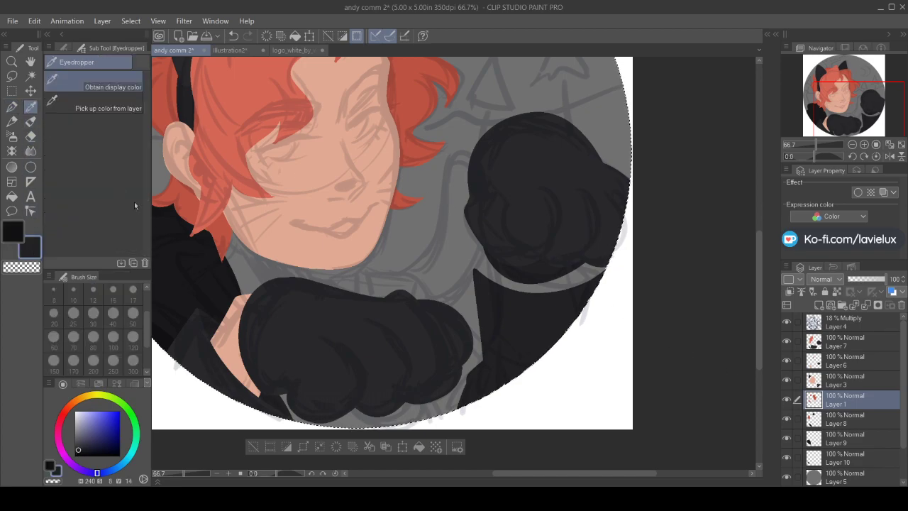
pyautogui.click(237, 360)
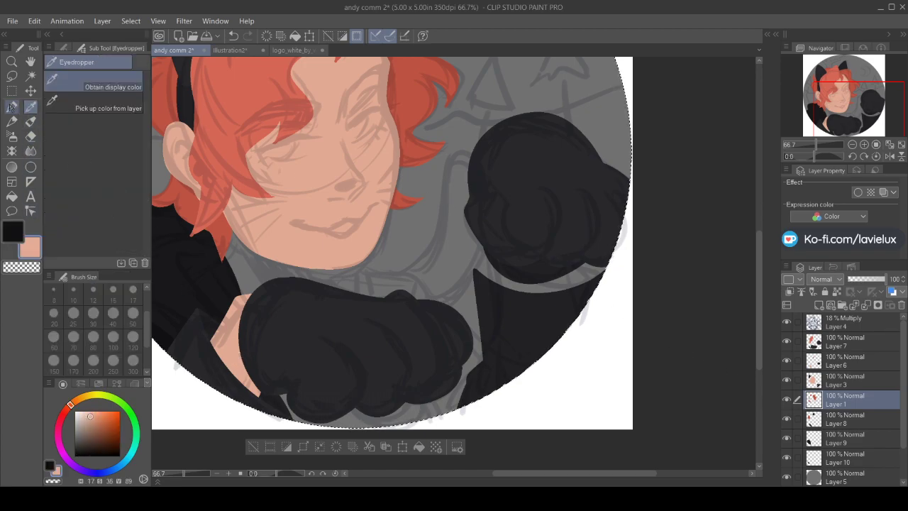
pyautogui.click(11, 106)
pyautogui.moveTo(491, 268); pyautogui.dragTo(494, 281)
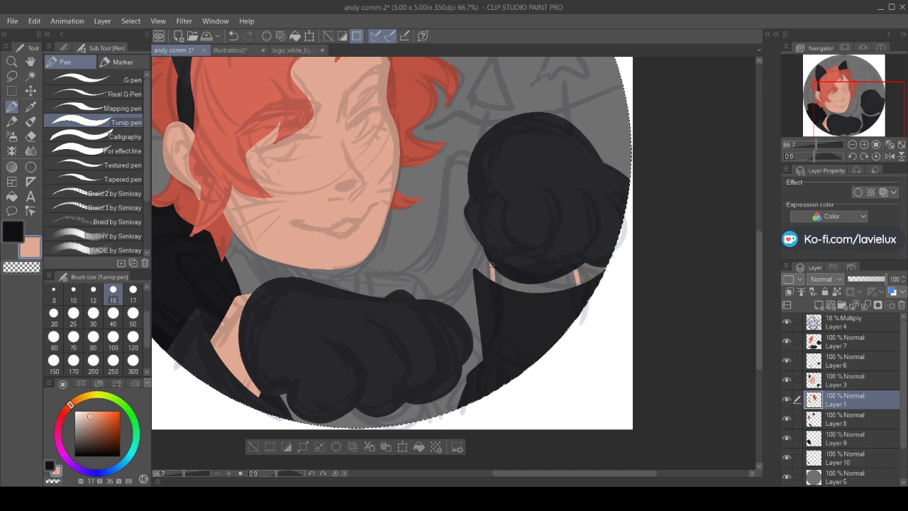
pyautogui.click(11, 196)
pyautogui.click(508, 280)
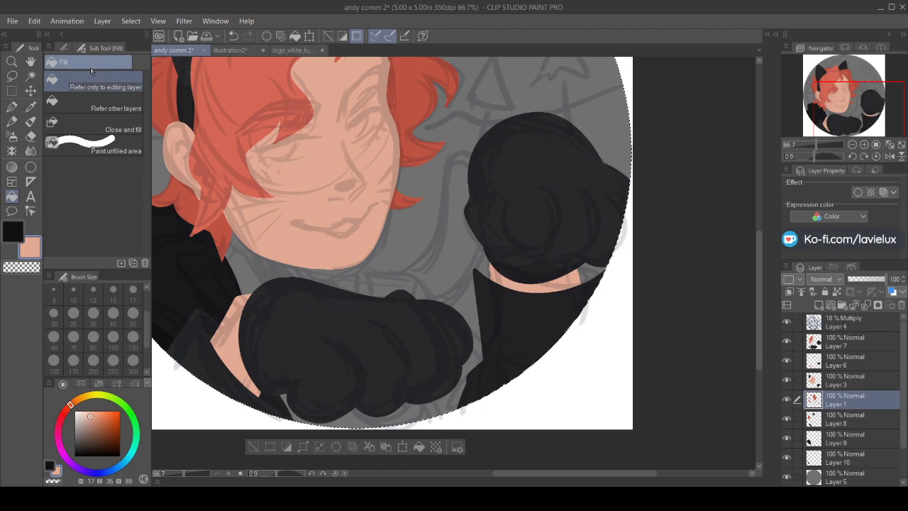
# On Layer 8, outline and fill the sleeve opening around the raised wrist with the darker near-black (H 240, S 9, V 7)
pyautogui.click(12, 106)
pyautogui.click(21, 267)
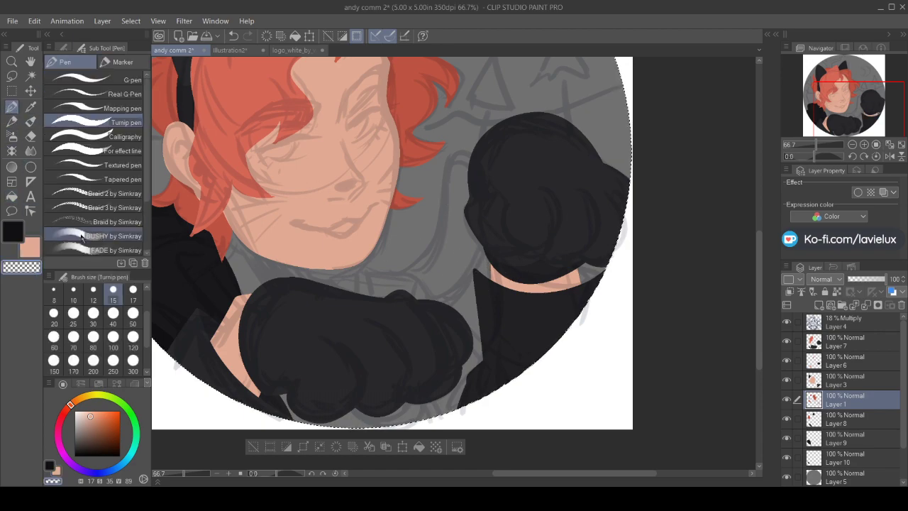
pyautogui.click(16, 237)
pyautogui.click(852, 422)
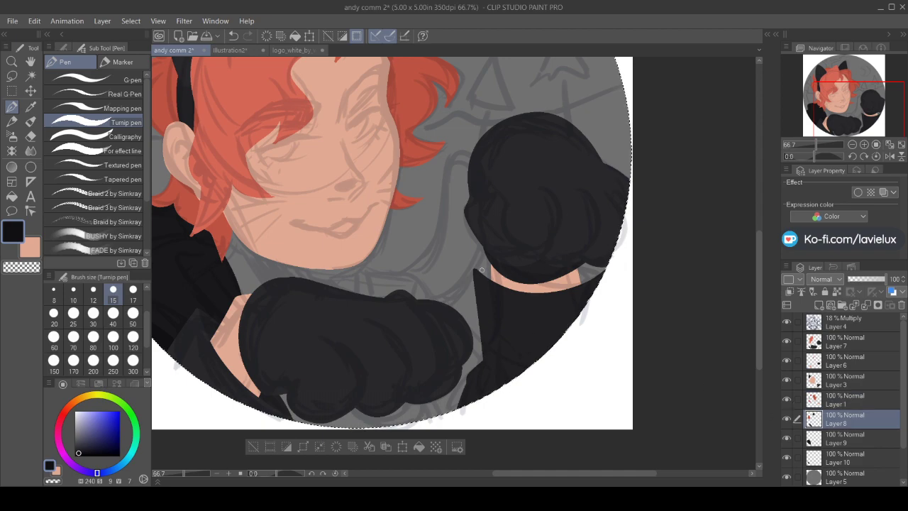
pyautogui.moveTo(475, 269); pyautogui.dragTo(490, 268)
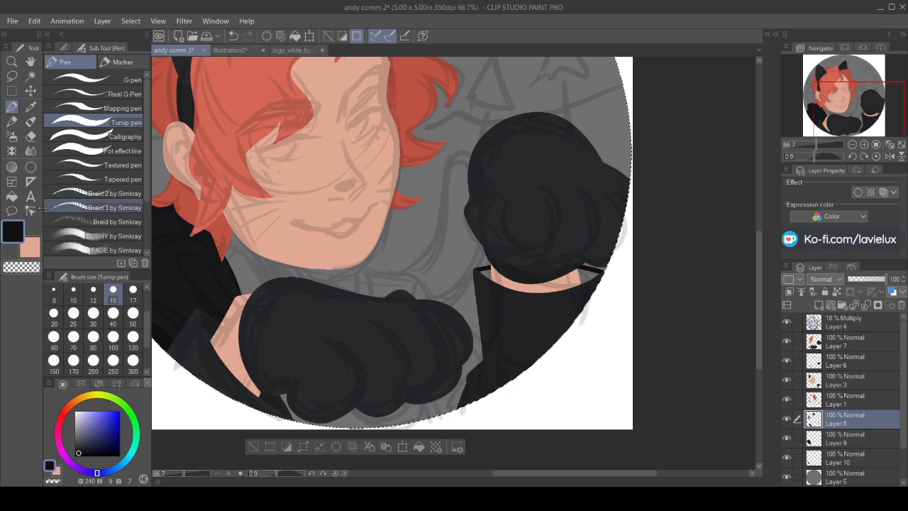
pyautogui.press('g')
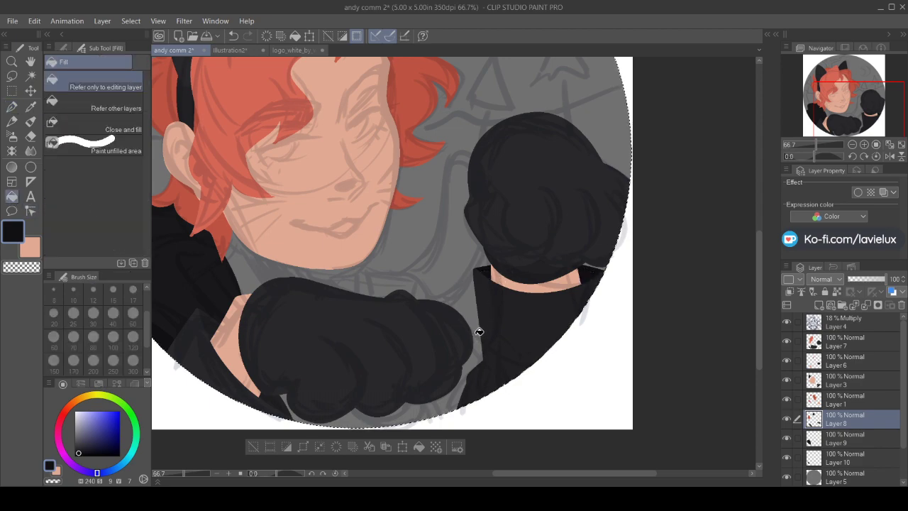
# Sample the shoulder's near-black (H 240, S 9, V 10), and outline and fill the collar and torso behind the lower paw on Layer 8
pyautogui.click(31, 105)
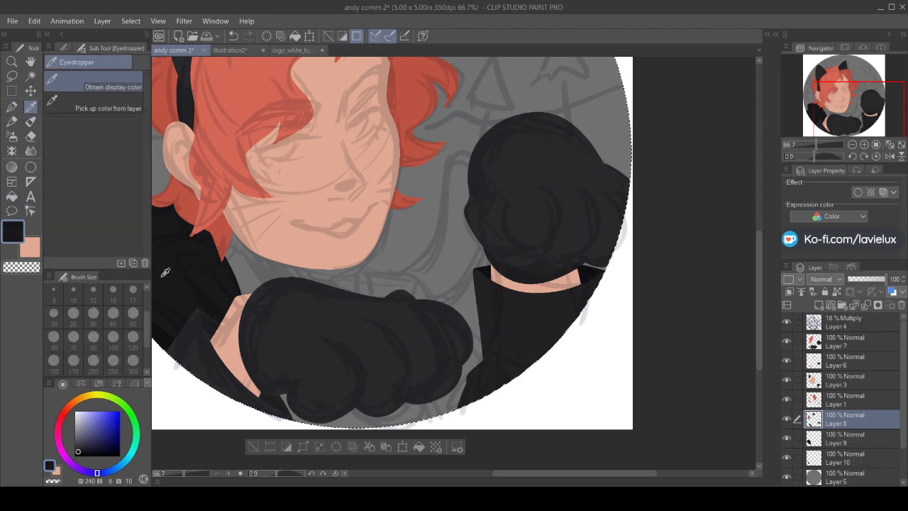
pyautogui.click(11, 196)
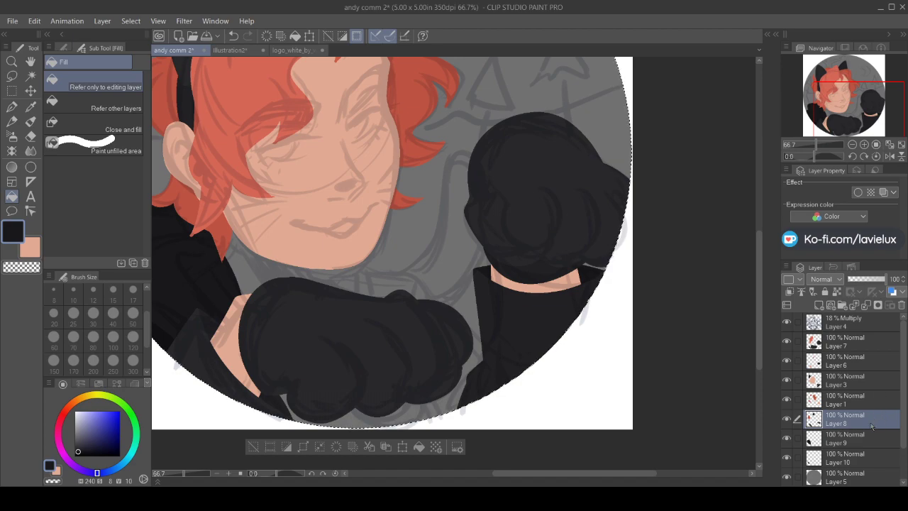
pyautogui.click(12, 107)
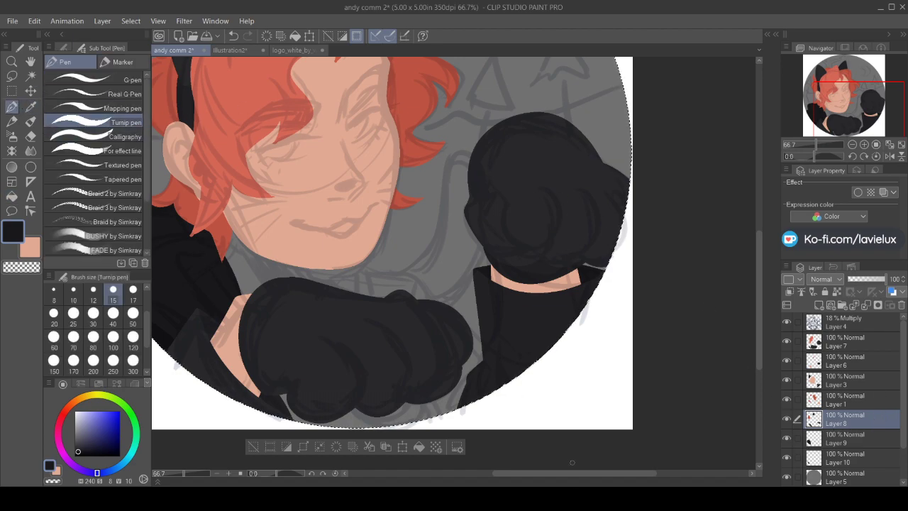
pyautogui.moveTo(574, 474); pyautogui.dragTo(525, 473)
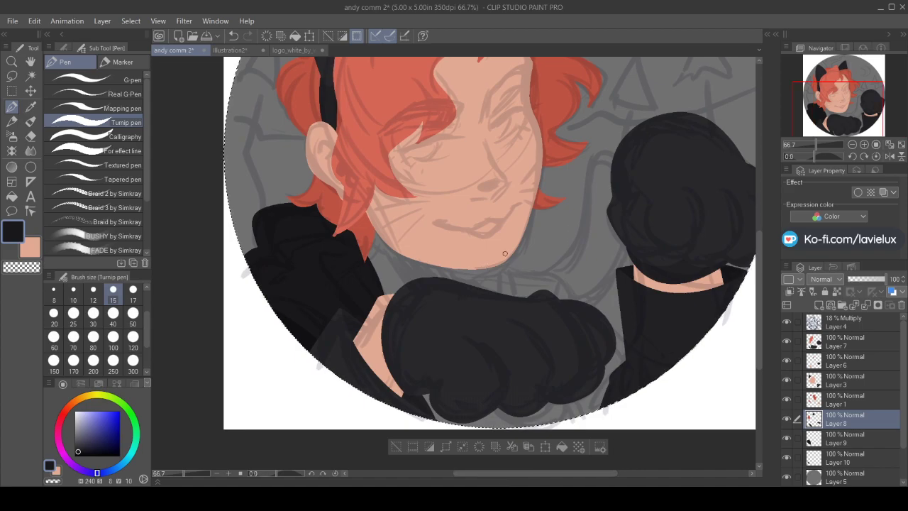
pyautogui.moveTo(505, 261); pyautogui.dragTo(532, 295)
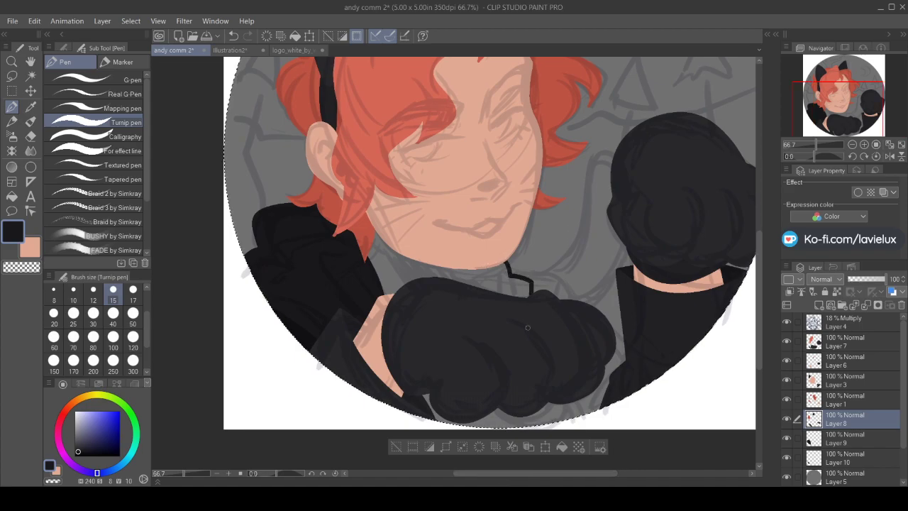
pyautogui.moveTo(537, 410); pyautogui.dragTo(541, 447)
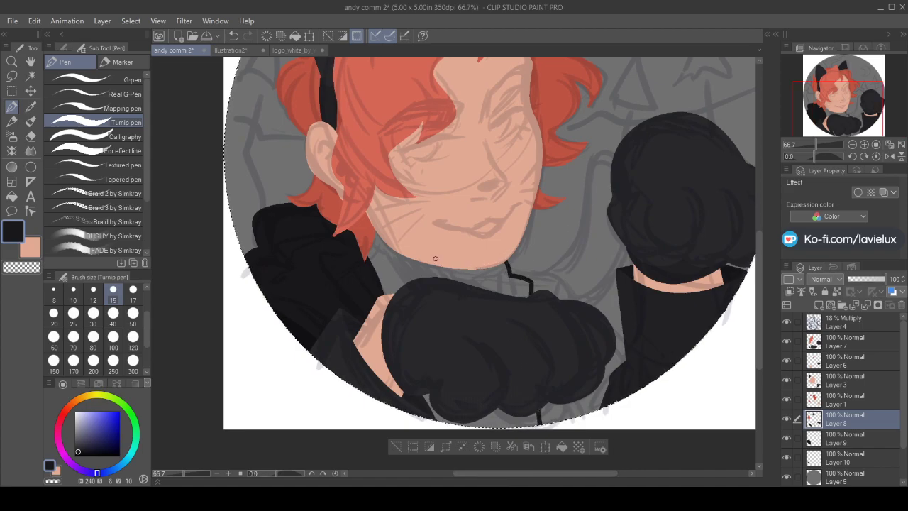
pyautogui.moveTo(442, 264); pyautogui.dragTo(443, 278)
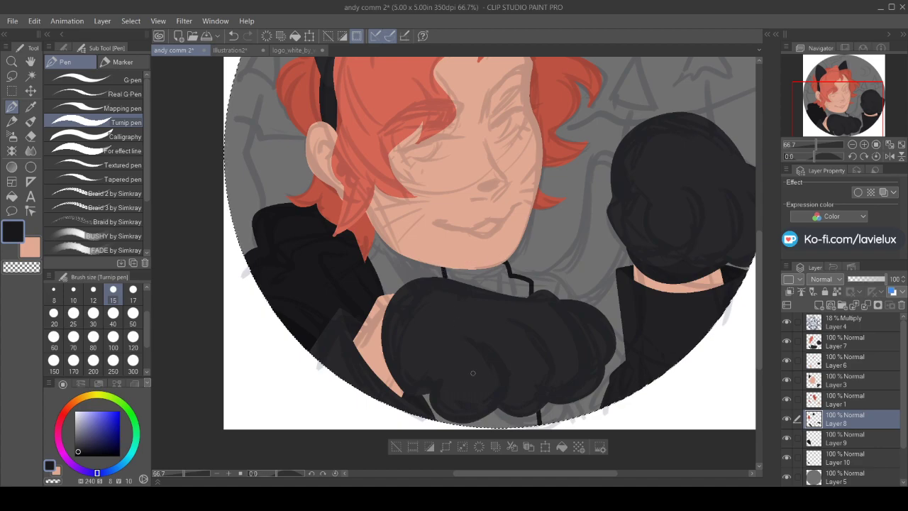
pyautogui.press('g')
pyautogui.click(492, 279)
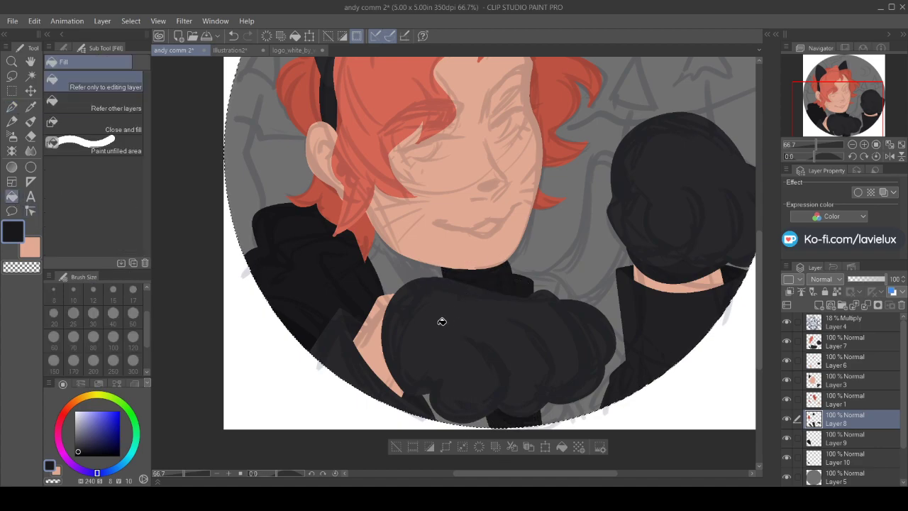
# Sample the sleeve underside's darker near-black (H 240, S 11, V 7), and outline and fill the far shoulder and side on Layer 9
pyautogui.press('i')
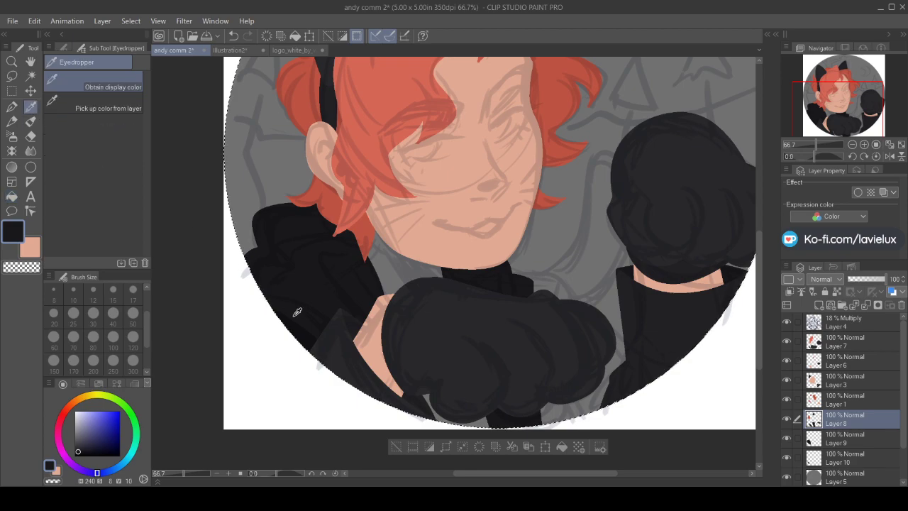
pyautogui.click(12, 106)
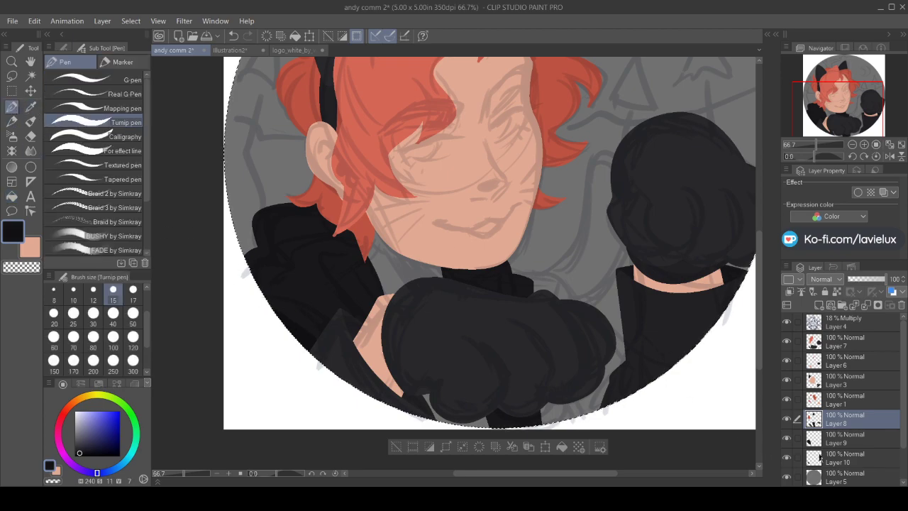
pyautogui.click(843, 440)
pyautogui.moveTo(508, 270)
pyautogui.mouseDown()
pyautogui.moveTo(530, 270)
pyautogui.moveTo(579, 299)
pyautogui.mouseUp()
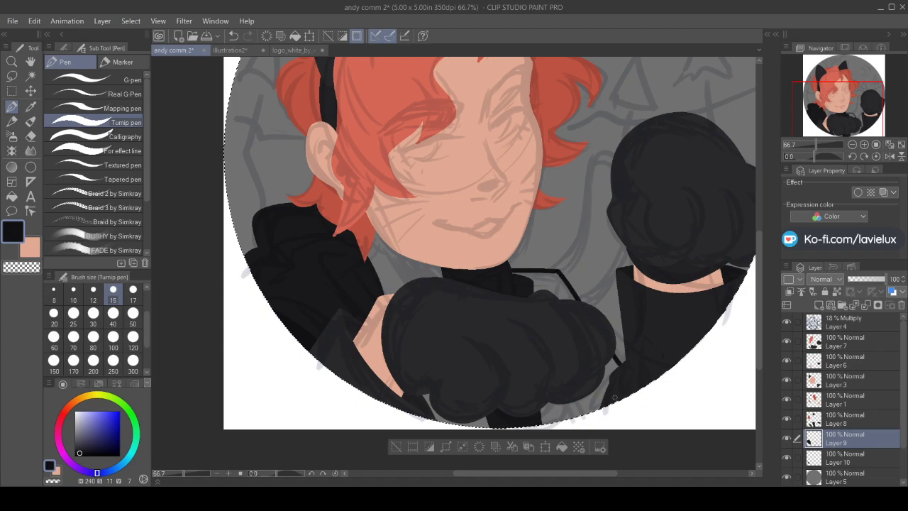
pyautogui.click(11, 196)
pyautogui.click(565, 291)
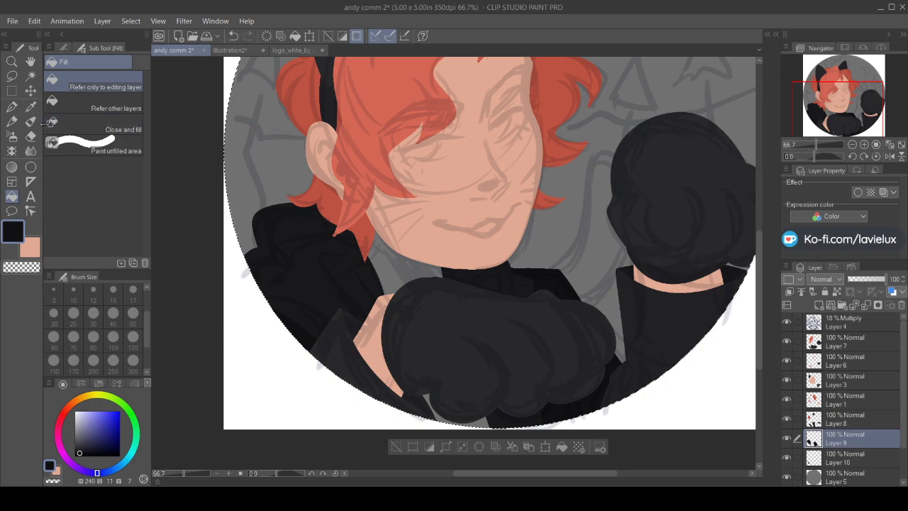
# Hide the Layer 4 sketch, sample the collar's near-black, and extend the collar upward beside the jaw on Layer 8
pyautogui.press('i')
pyautogui.click(787, 323)
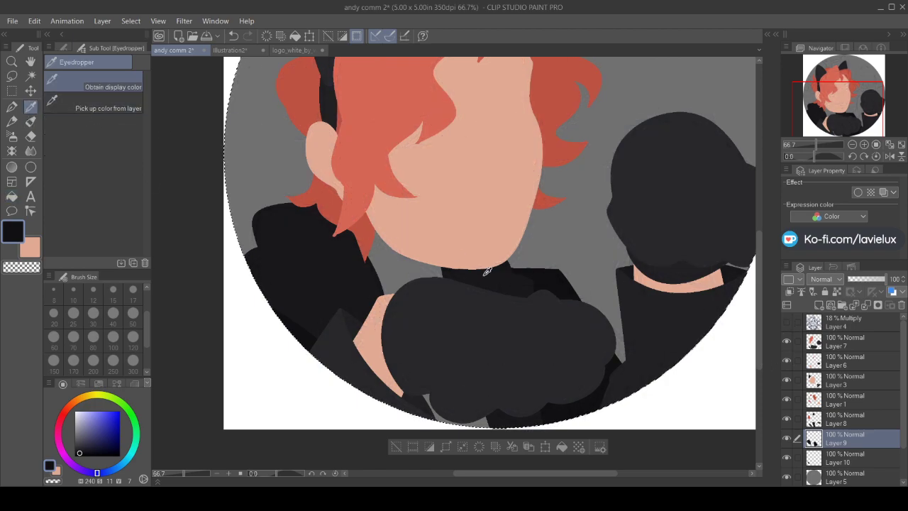
pyautogui.click(863, 420)
pyautogui.press('p')
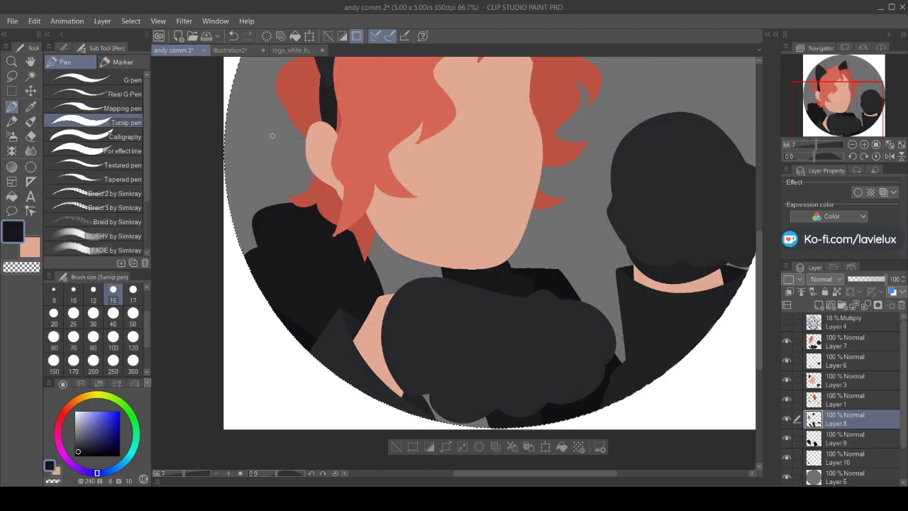
pyautogui.moveTo(503, 260); pyautogui.dragTo(534, 268)
pyautogui.click(11, 196)
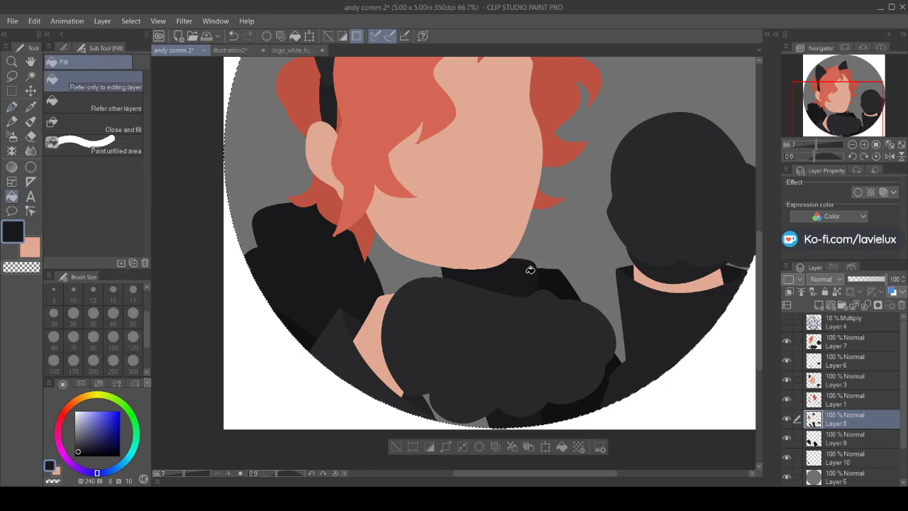
pyautogui.click(12, 107)
pyautogui.moveTo(520, 252); pyautogui.dragTo(517, 264)
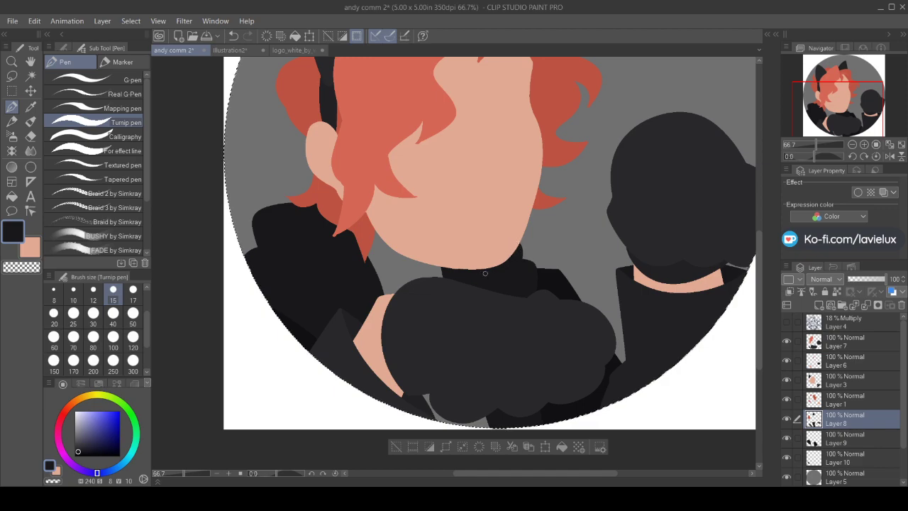
# Sample the sleeve's darker near-black (H 240, S 11, V 7), and outline and fill the gaps around the lower paw on Layer 10
pyautogui.click(31, 107)
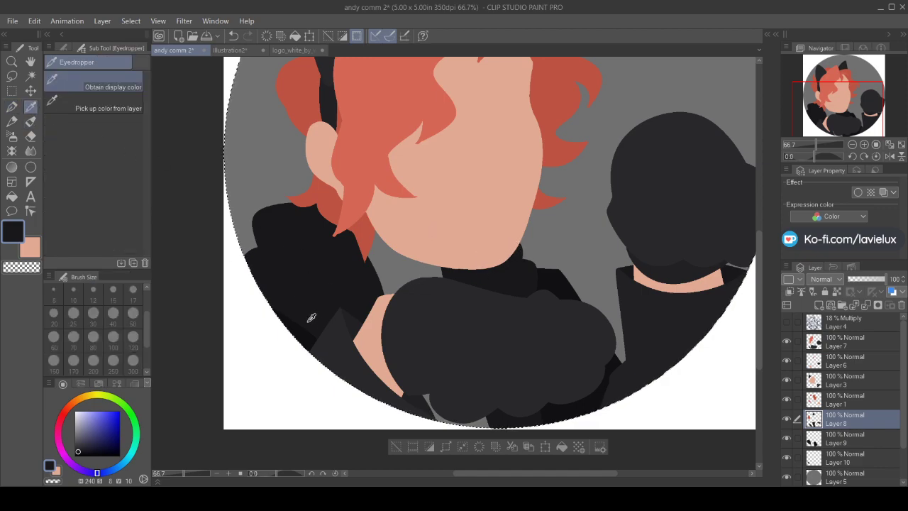
pyautogui.click(12, 107)
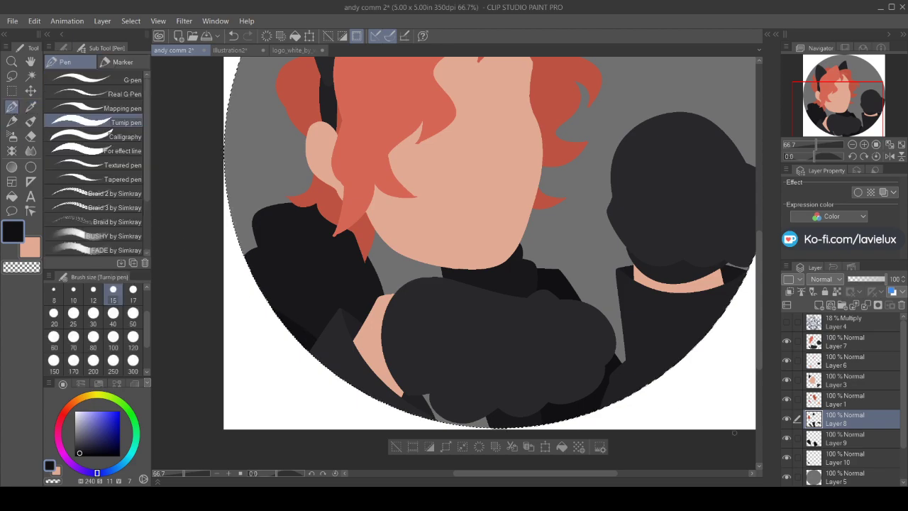
pyautogui.click(848, 443)
pyautogui.moveTo(363, 278); pyautogui.dragTo(394, 294)
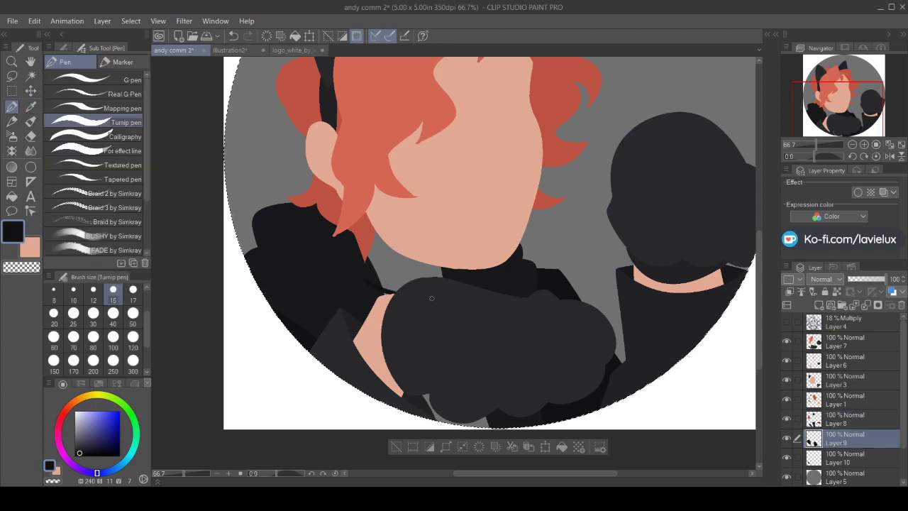
pyautogui.hotkey('ctrl', 'z')
pyautogui.click(846, 460)
pyautogui.moveTo(377, 287); pyautogui.dragTo(466, 280)
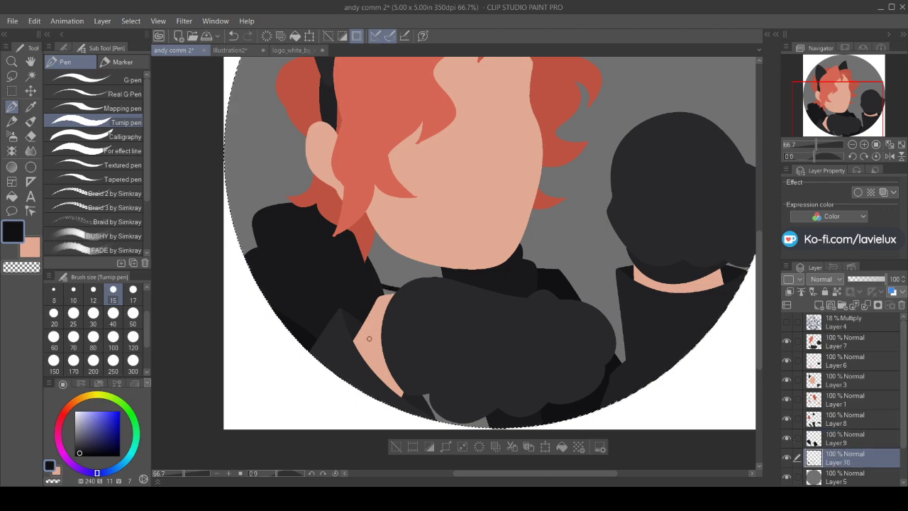
pyautogui.click(12, 197)
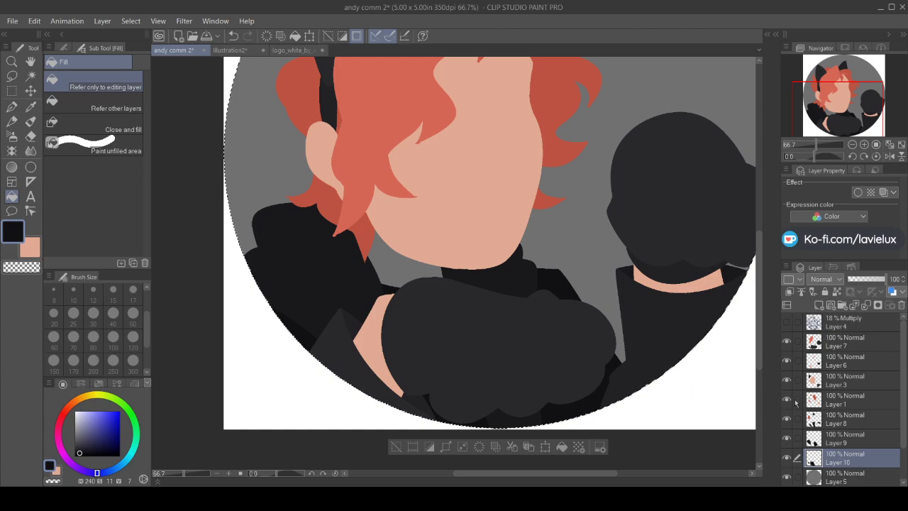
# Select Layer 1, sample the darker skin tone at the raised wrist (H 17, S 37, V 84), and show the Layer 4 sketch
pyautogui.click(844, 402)
pyautogui.click(30, 106)
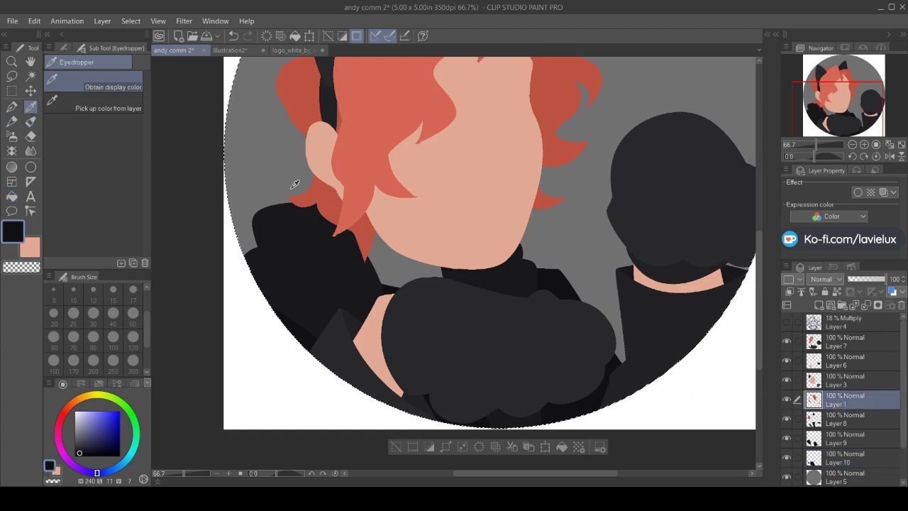
pyautogui.click(469, 229)
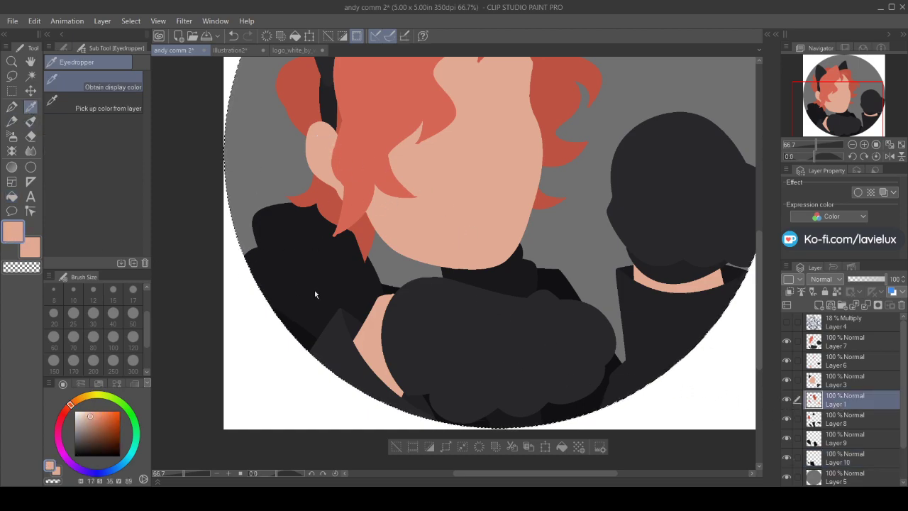
pyautogui.click(681, 284)
pyautogui.click(786, 321)
pyautogui.click(11, 106)
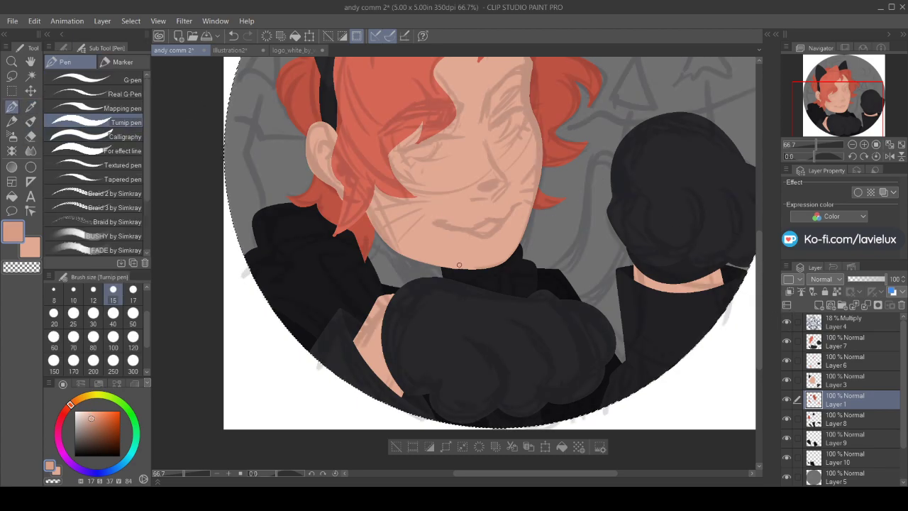
# Try outlining the neck below the jaw in the darker skin tone on Layer 1, and undo the strokes
pyautogui.moveTo(463, 270); pyautogui.dragTo(450, 277)
pyautogui.moveTo(386, 292); pyautogui.dragTo(362, 247)
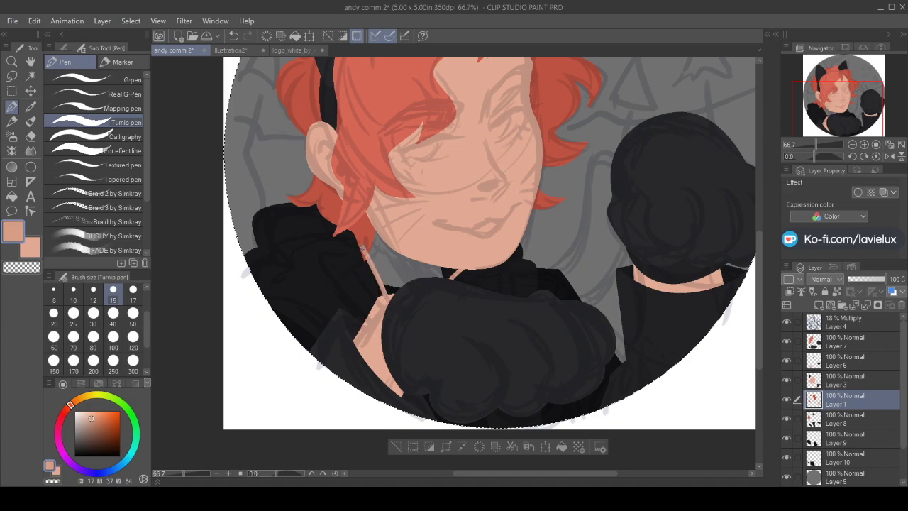
pyautogui.hotkey('ctrl', 'z')
pyautogui.hotkey('ctrl', 'z')
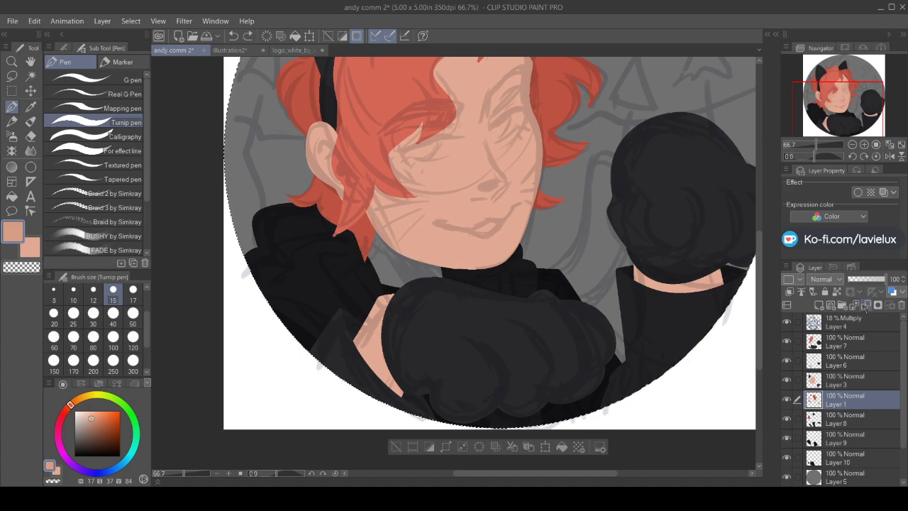
# Add a new layer above Layer 10, and outline and fill the neck between jaw and lower paw with the darker skin tone
pyautogui.click(786, 438)
pyautogui.click(786, 438)
pyautogui.click(845, 459)
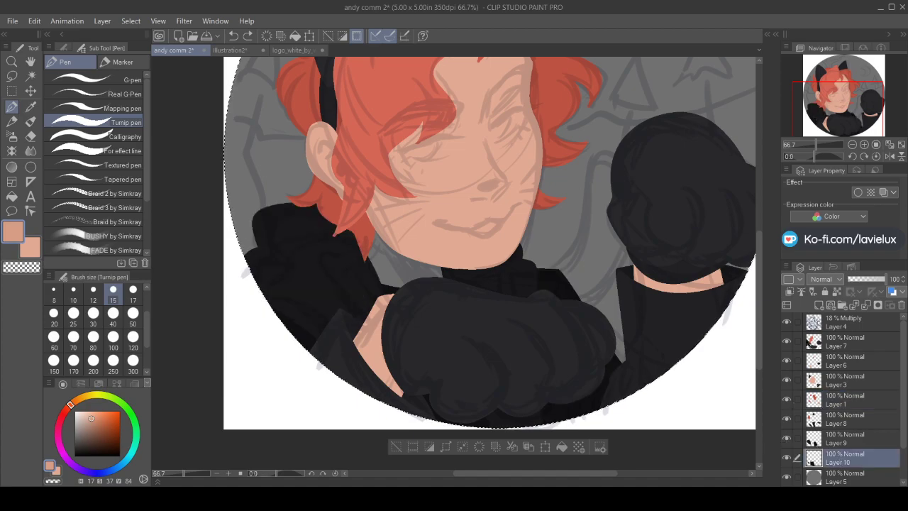
pyautogui.click(819, 306)
pyautogui.press('g')
# Auto-select the neck shape on Layer 11, erase the collar's overlap inside it on Layer 8, and deselect
pyautogui.click(30, 76)
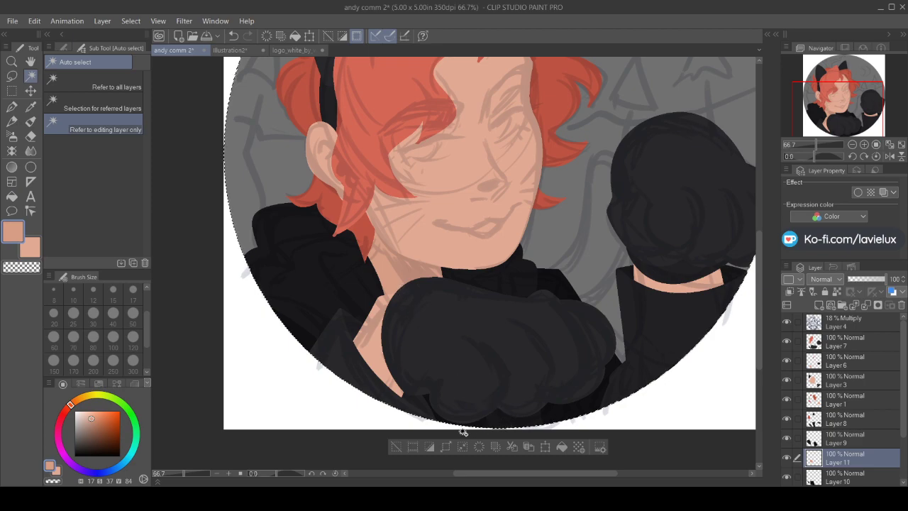
pyautogui.click(397, 264)
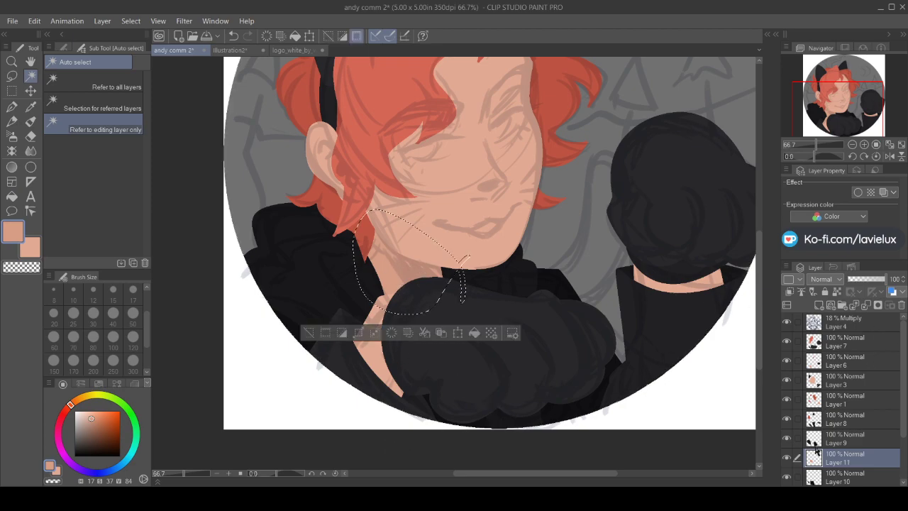
pyautogui.click(787, 440)
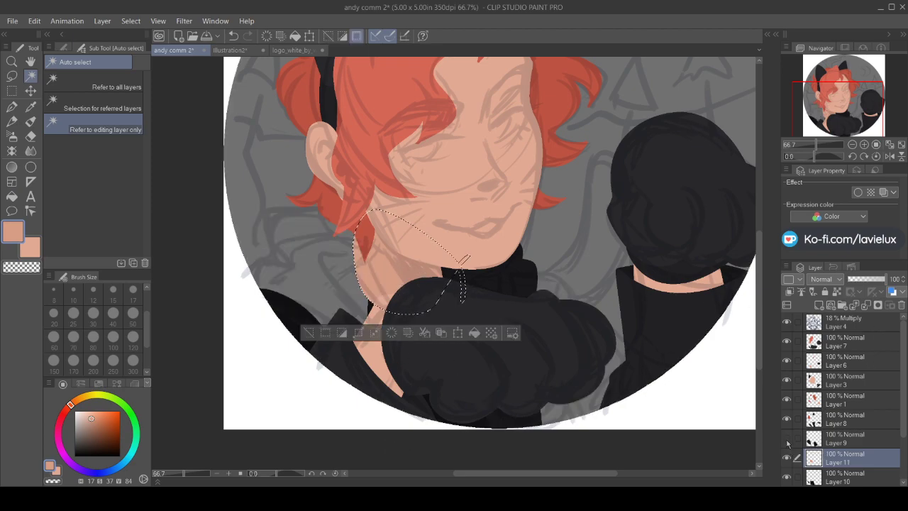
pyautogui.click(787, 439)
pyautogui.click(819, 420)
pyautogui.press('e')
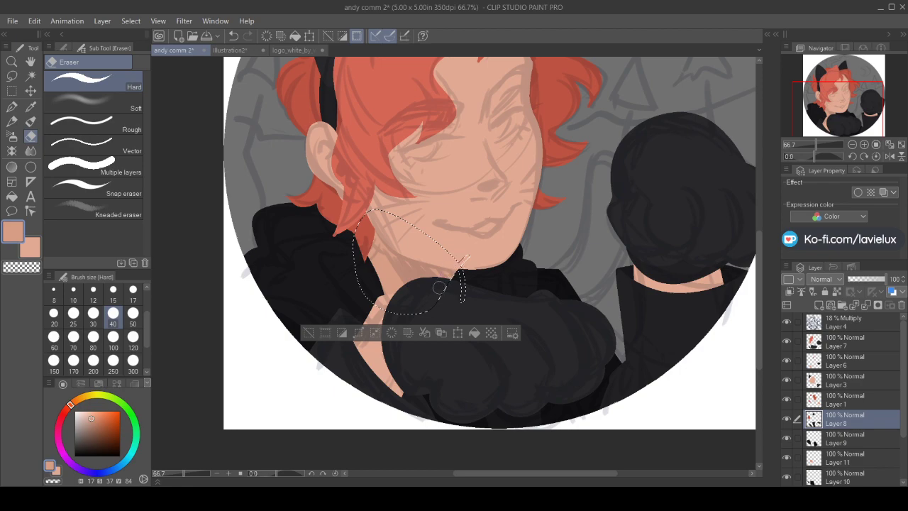
pyautogui.click(309, 334)
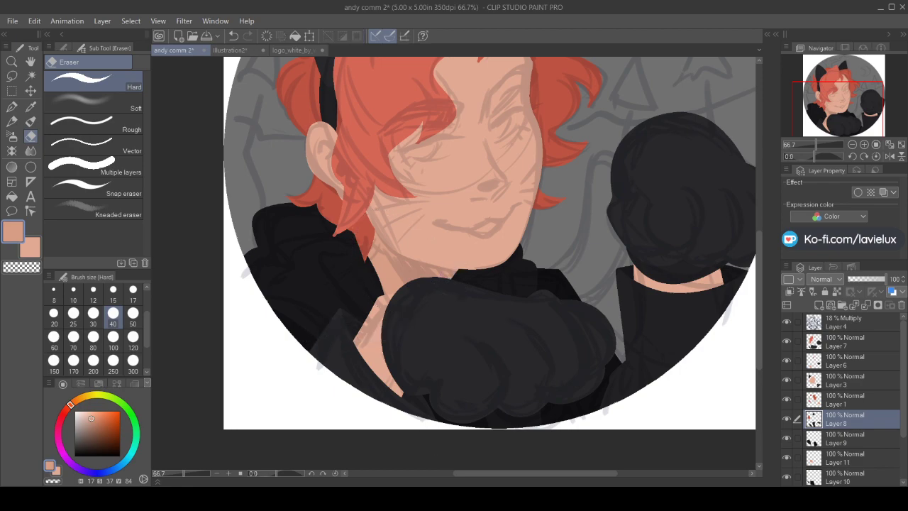
pyautogui.click(786, 460)
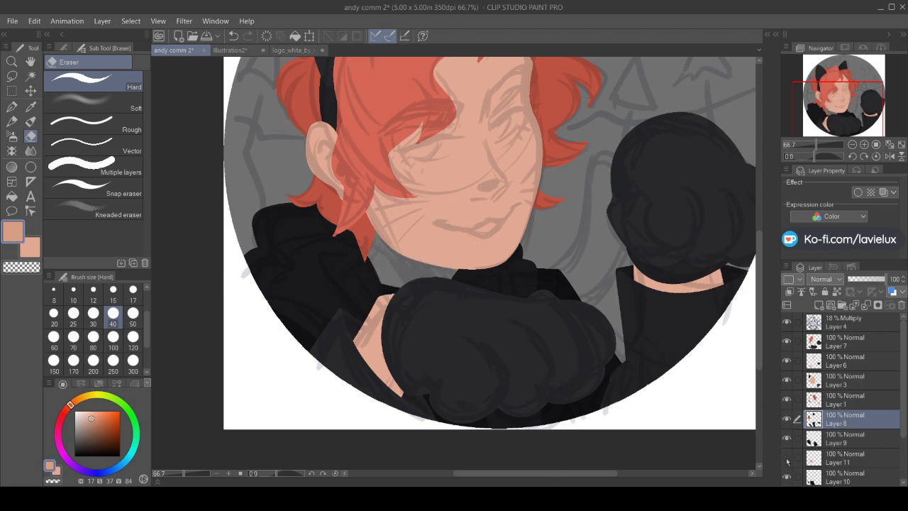
pyautogui.click(786, 460)
# Add a layer above Layer 8, sample the sleeve underside's near-black, and outline and fill a choker band across the neck
pyautogui.click(819, 305)
pyautogui.press('i')
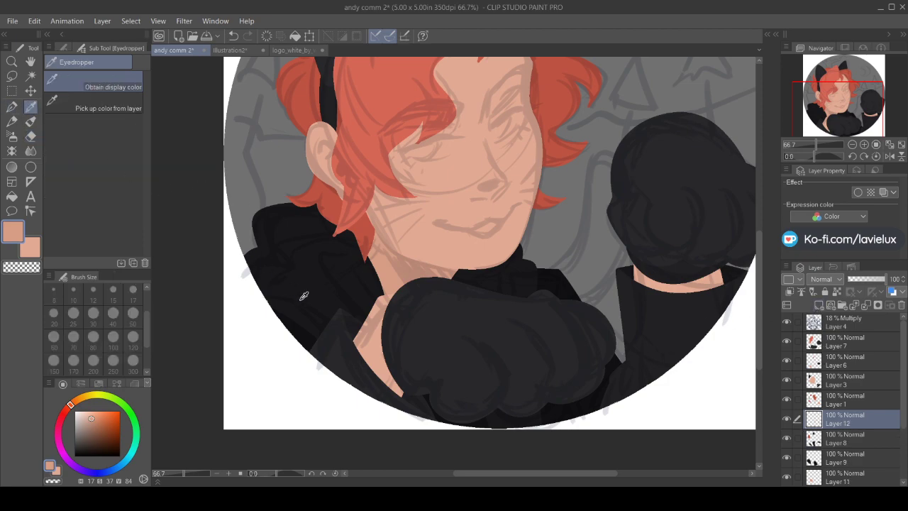
pyautogui.click(305, 331)
pyautogui.press('p')
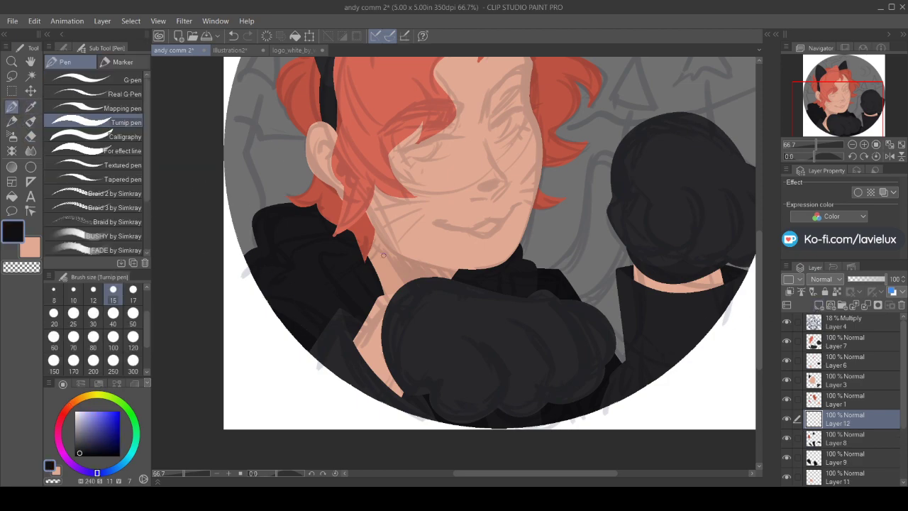
pyautogui.moveTo(372, 247)
pyautogui.mouseDown()
pyautogui.moveTo(435, 274)
pyautogui.moveTo(459, 273)
pyautogui.moveTo(370, 264)
pyautogui.mouseUp()
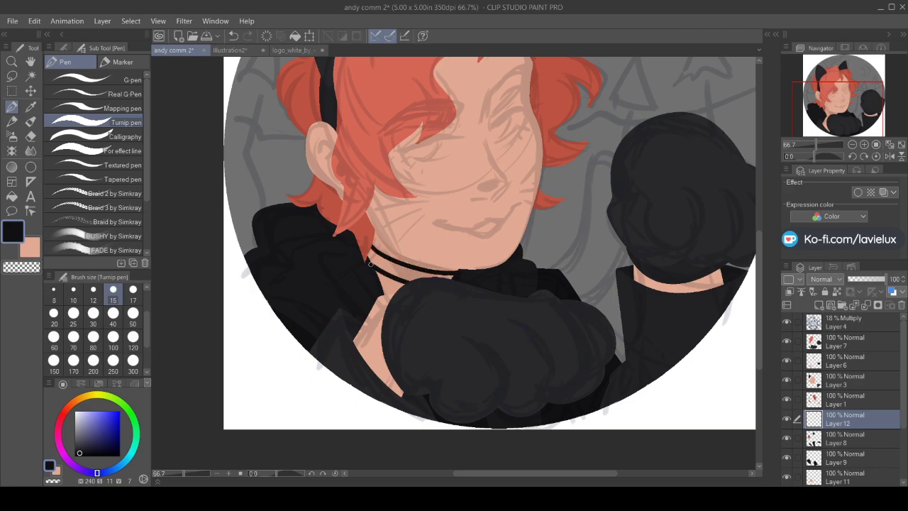
pyautogui.click(12, 196)
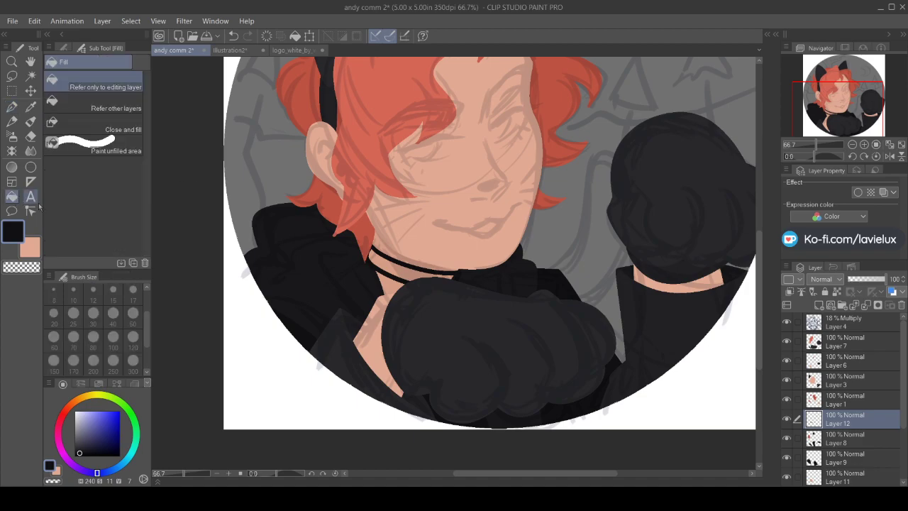
pyautogui.click(376, 264)
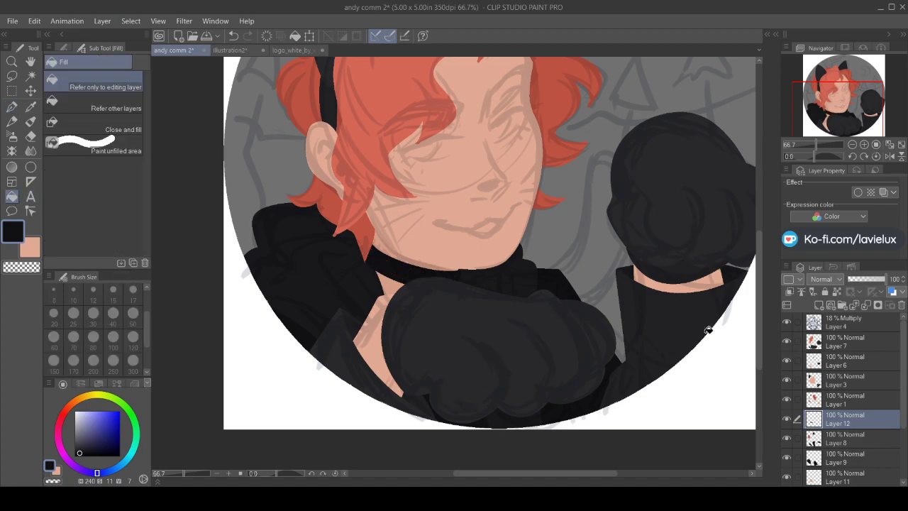
# Add a layer above the choker, set the sub color to gold (H 36, S 66, V 76), and draw a filled ellipse as the choker's pendant
pyautogui.click(819, 305)
pyautogui.click(29, 254)
pyautogui.click(81, 399)
pyautogui.click(105, 420)
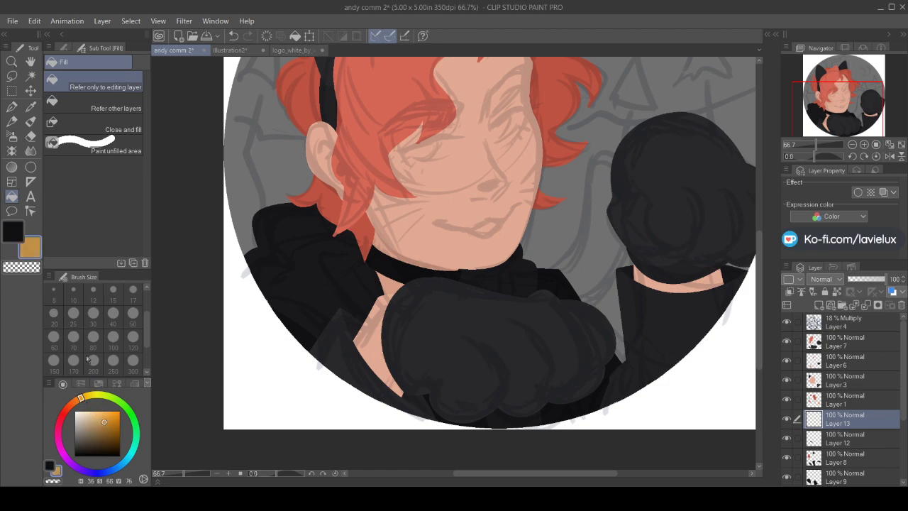
pyautogui.click(30, 167)
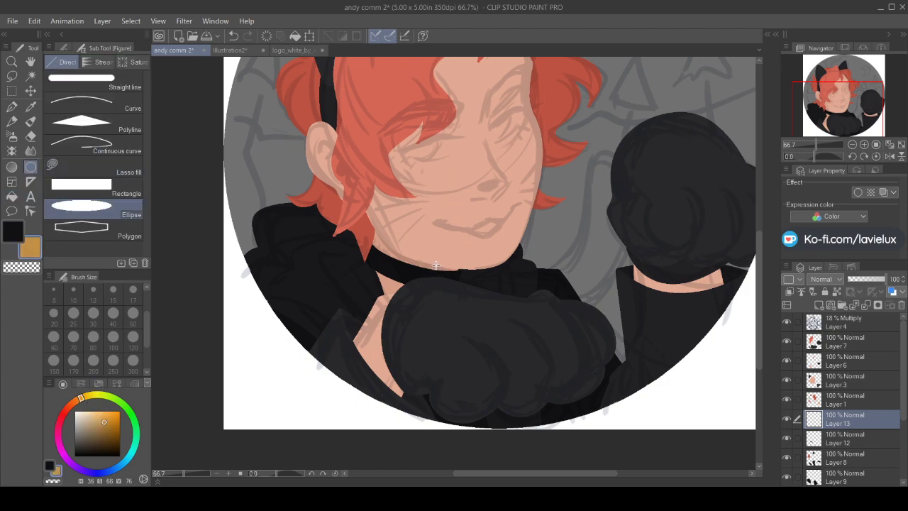
pyautogui.moveTo(435, 266); pyautogui.dragTo(483, 309)
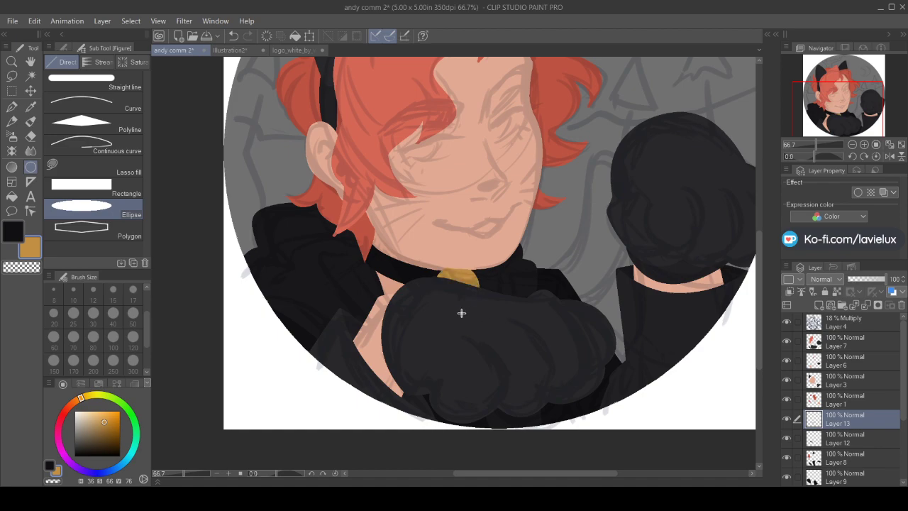
# Hide the Layer 4 sketch, select the gold pendant, and shade its edge nearest the hair with brown (H 29, S 57, V 67)
pyautogui.click(786, 321)
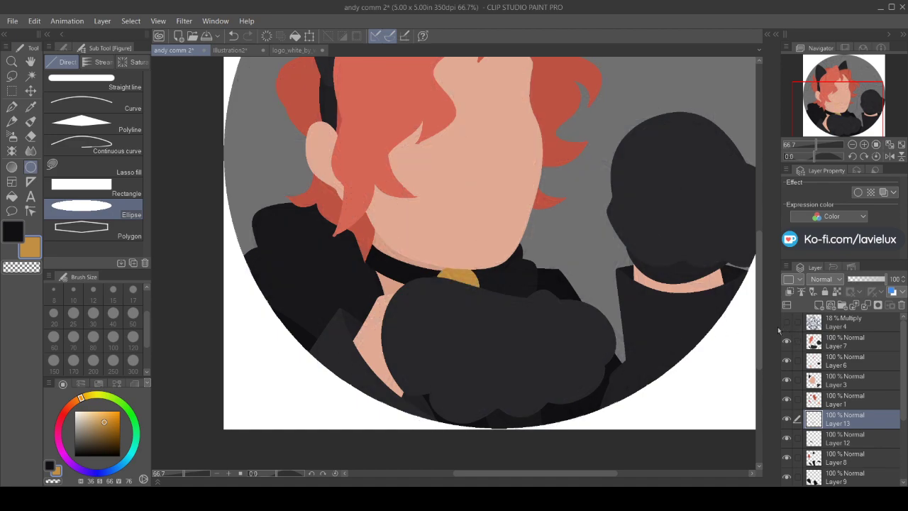
pyautogui.click(30, 75)
pyautogui.click(458, 278)
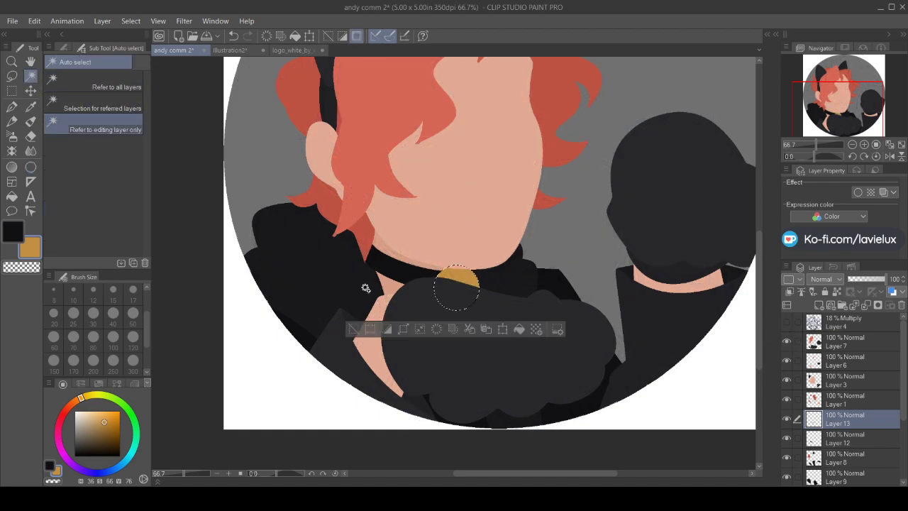
pyautogui.click(77, 402)
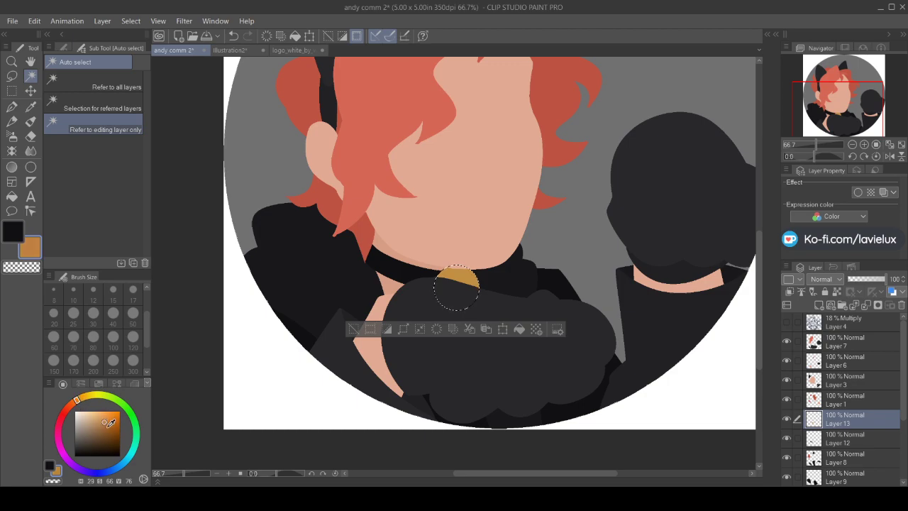
pyautogui.press('p')
pyautogui.click(100, 426)
pyautogui.press('g')
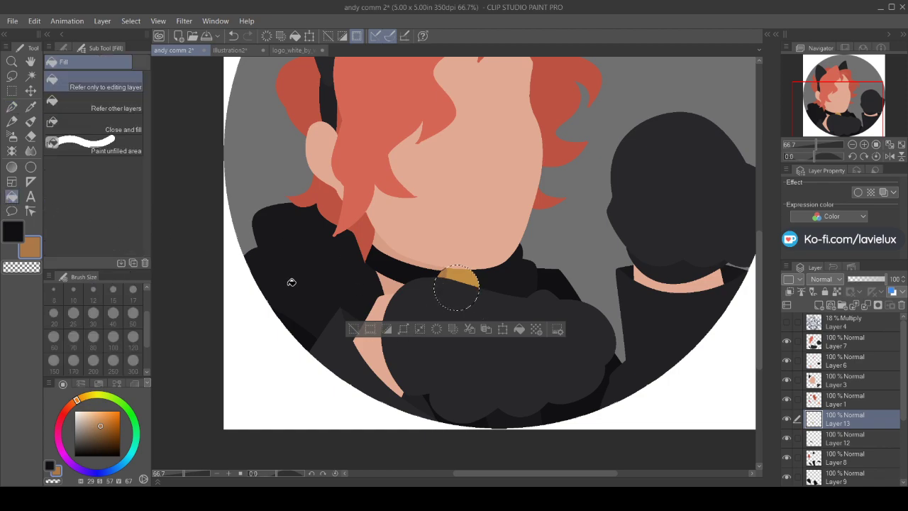
# Outline and fill a highlight on the pendant's opposite side with pale yellow (H 46, S 45, V 87) using the Turnip pen
pyautogui.click(11, 107)
pyautogui.click(86, 396)
pyautogui.moveTo(107, 426); pyautogui.dragTo(94, 416)
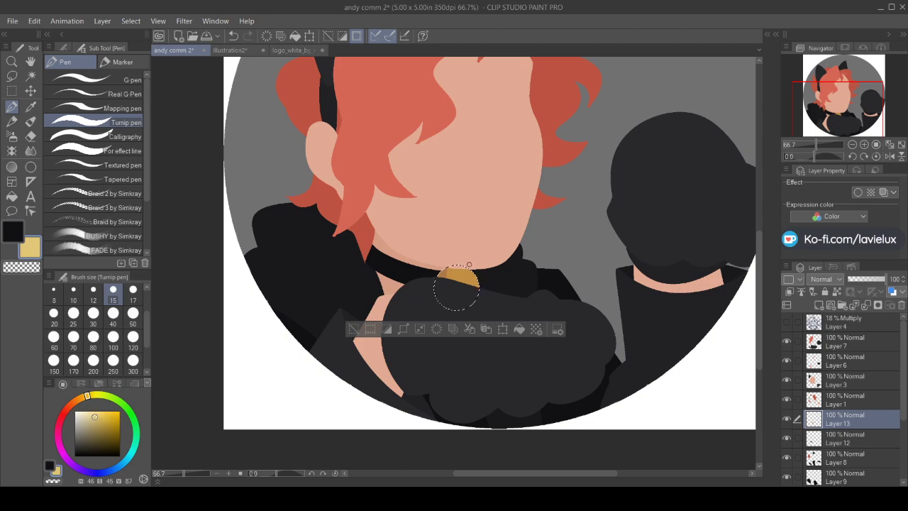
pyautogui.click(11, 197)
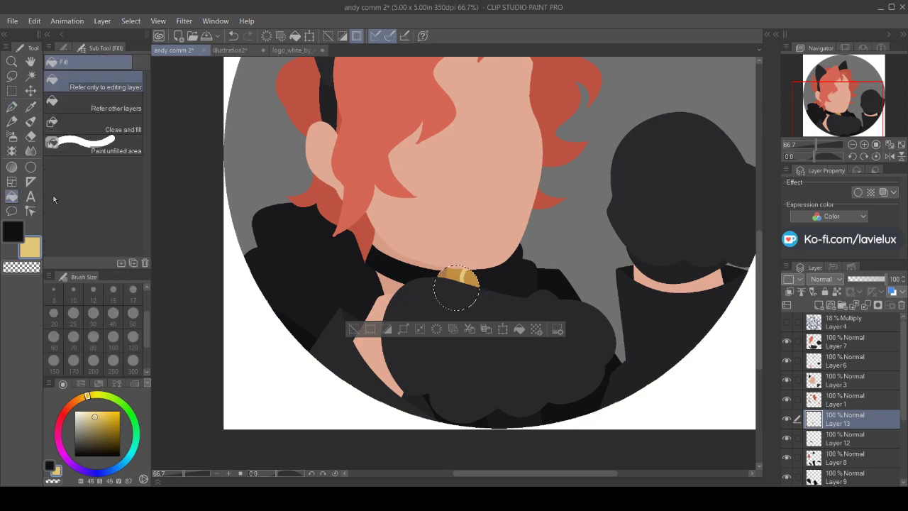
# Blend the pendant's shade and highlight together with the Gouache blender at brush size 40
pyautogui.click(30, 106)
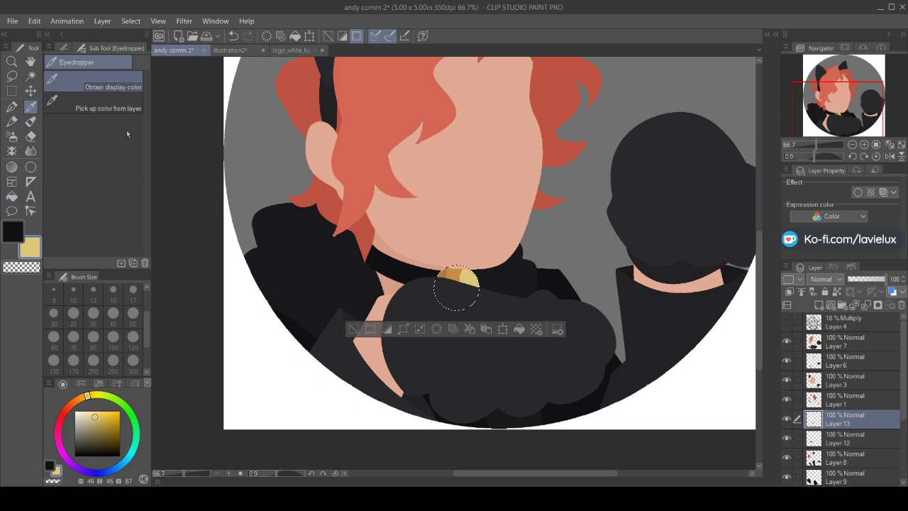
pyautogui.click(30, 121)
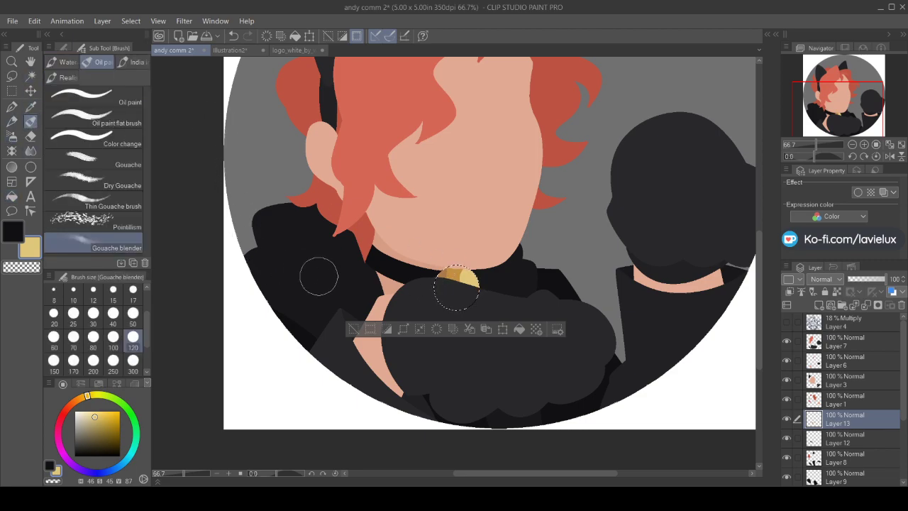
pyautogui.click(113, 313)
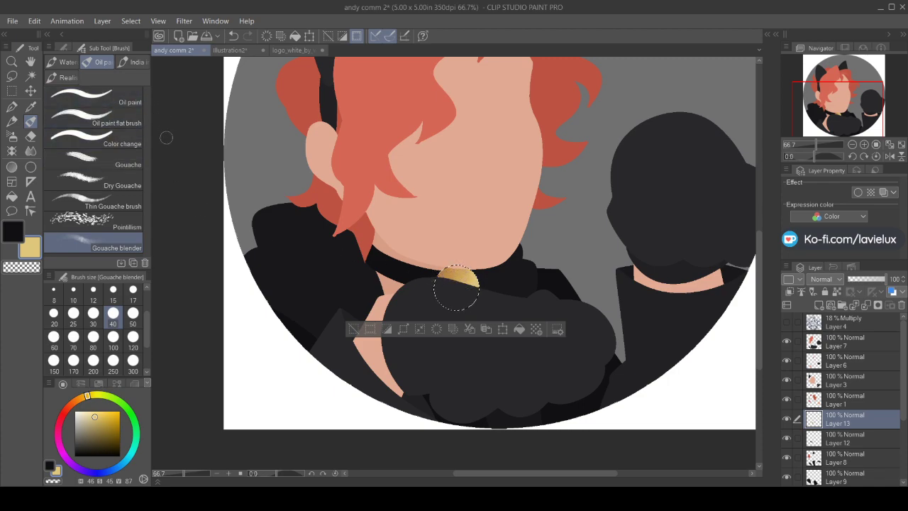
# Set the sub color to brown (H 35, S 67, V 59), draw bell details on the gold pendant with the Turnip pen, and deselect
pyautogui.click(81, 399)
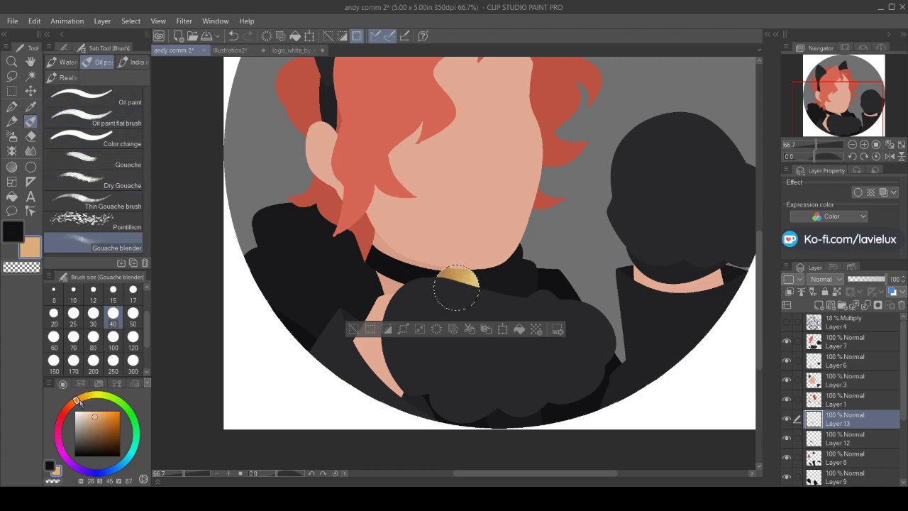
pyautogui.click(106, 425)
pyautogui.press('p')
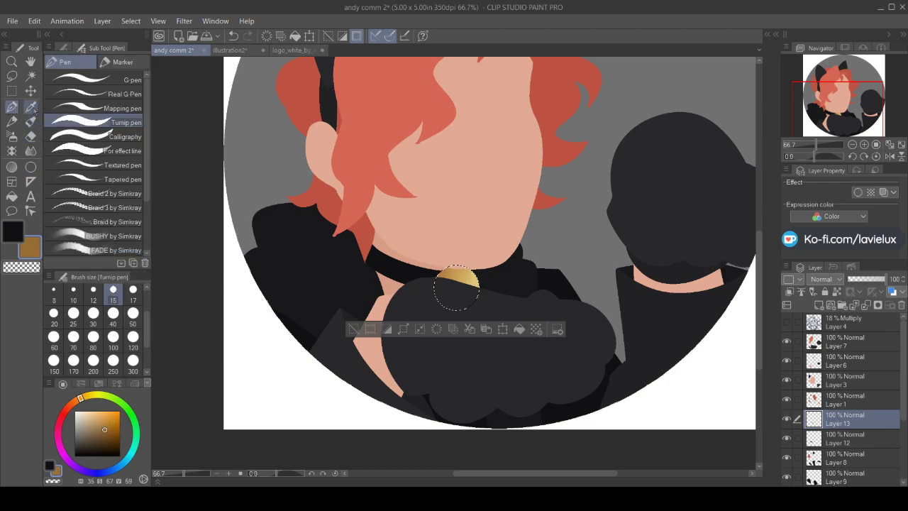
pyautogui.moveTo(476, 272)
pyautogui.mouseDown()
pyautogui.moveTo(470, 284)
pyautogui.moveTo(461, 281)
pyautogui.mouseUp()
pyautogui.click(352, 330)
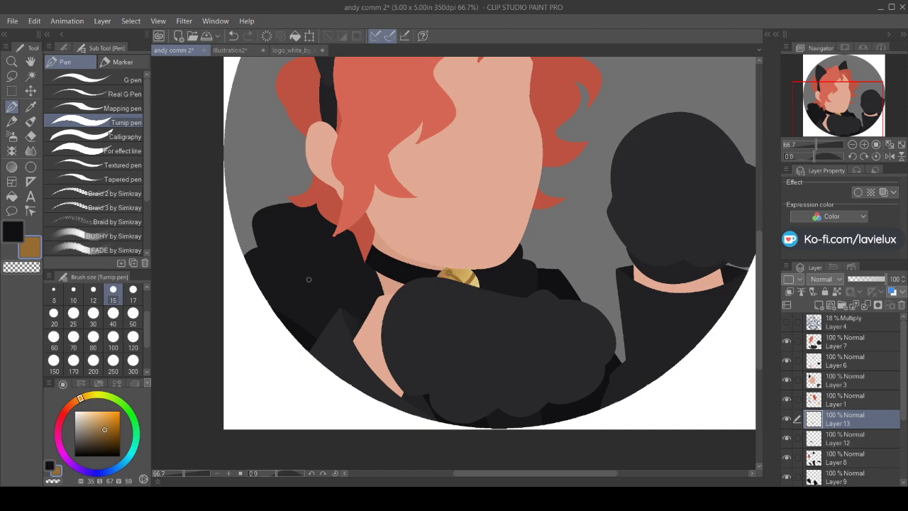
# Set the sub color to gold (H 35, S 64, V 75) and paint a narrow vertical band across the choker beside the pendant
pyautogui.click(30, 107)
pyautogui.moveTo(105, 426); pyautogui.dragTo(98, 423)
pyautogui.click(12, 107)
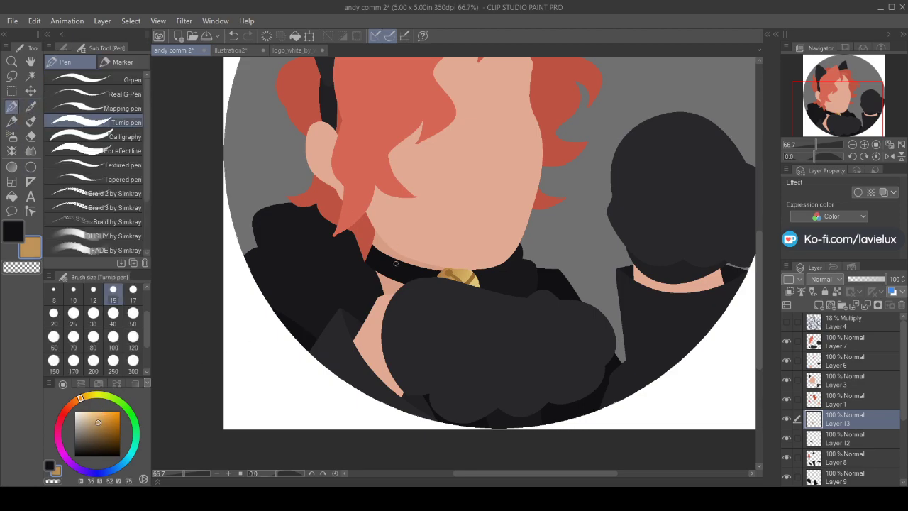
pyautogui.moveTo(401, 260)
pyautogui.mouseDown()
pyautogui.moveTo(390, 277)
pyautogui.moveTo(402, 260)
pyautogui.moveTo(396, 270)
pyautogui.mouseUp()
pyautogui.click(11, 196)
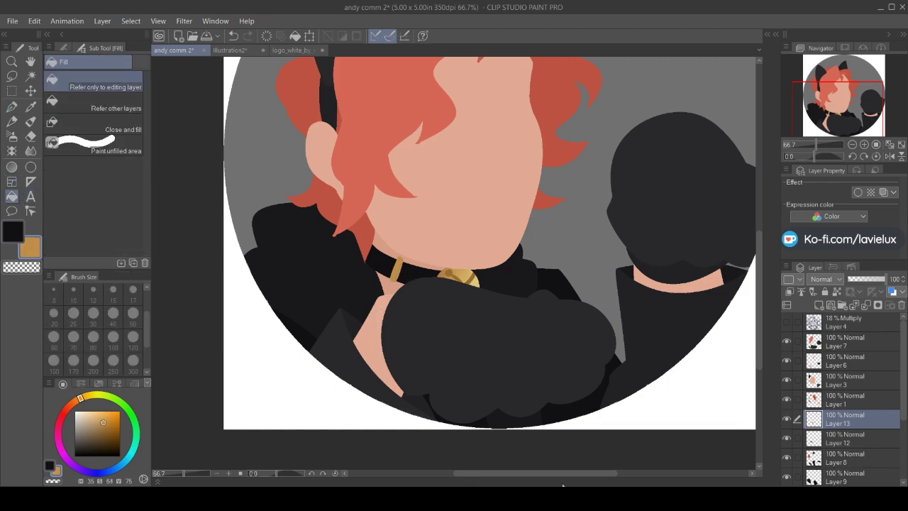
# Show the Layer 4 sketch, set the main color to near-black (H 240, S 13, V 3), and add a layer above Layer 5
pyautogui.click(787, 321)
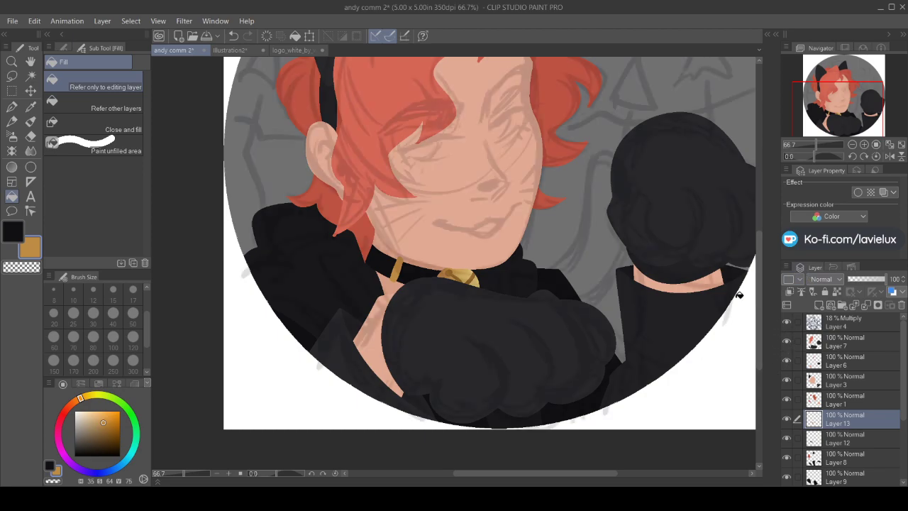
pyautogui.click(12, 62)
pyautogui.click(485, 394)
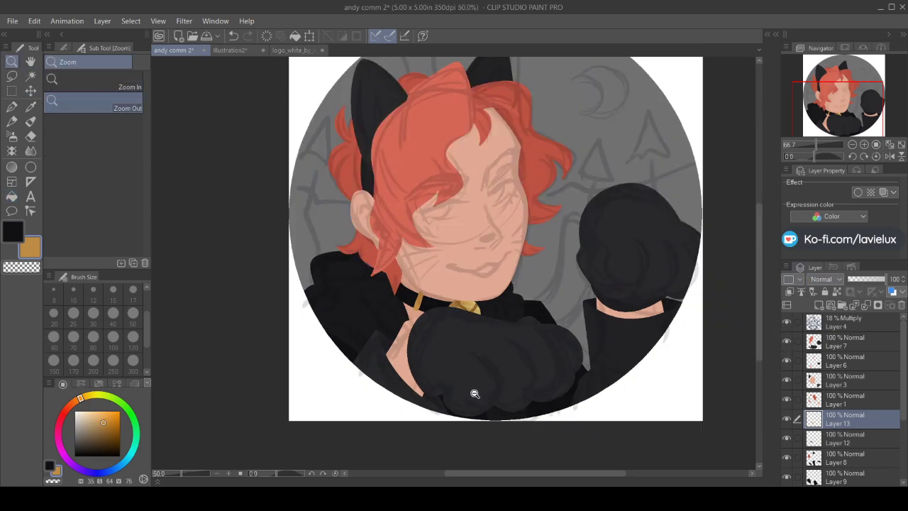
pyautogui.click(7, 235)
pyautogui.click(30, 107)
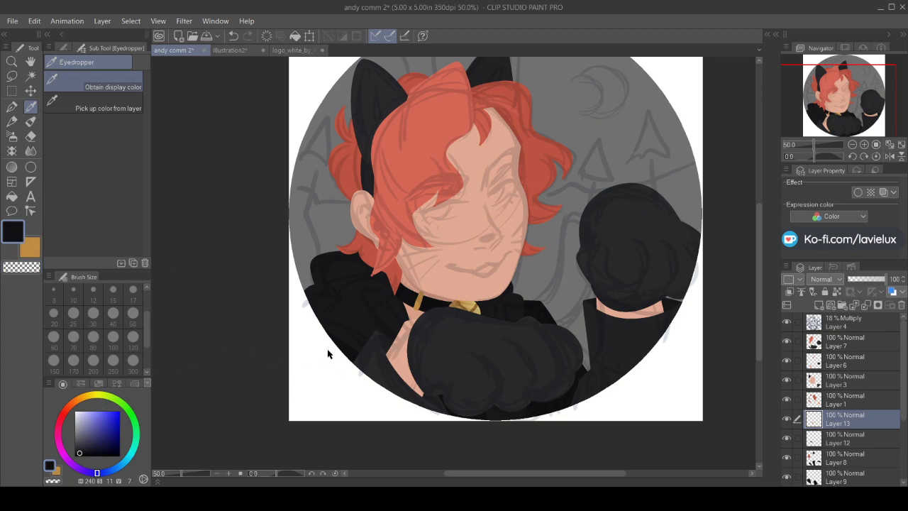
pyautogui.click(606, 185)
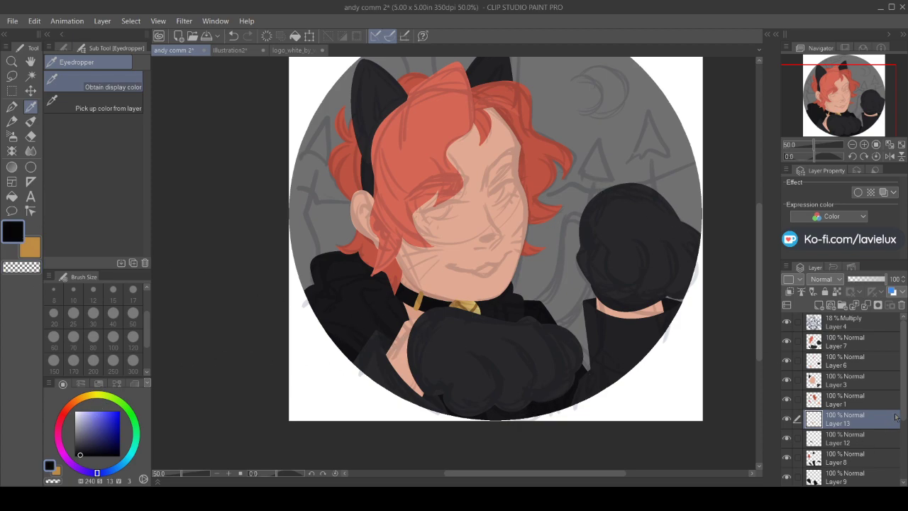
pyautogui.scroll(-5, 894, 417)
pyautogui.click(834, 434)
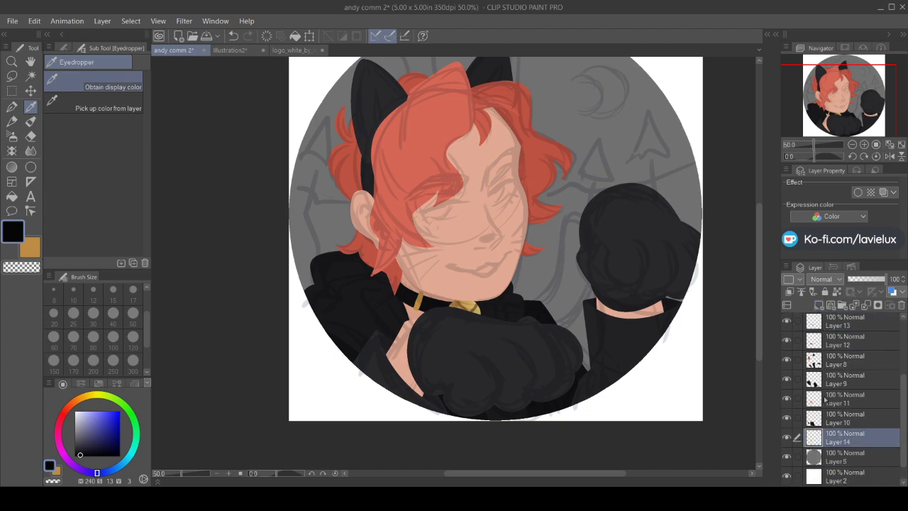
# Auto-select the gray background circle on Layer 5 and make Layer 14 active for painting inside that selection
pyautogui.click(842, 459)
pyautogui.click(30, 75)
pyautogui.click(611, 336)
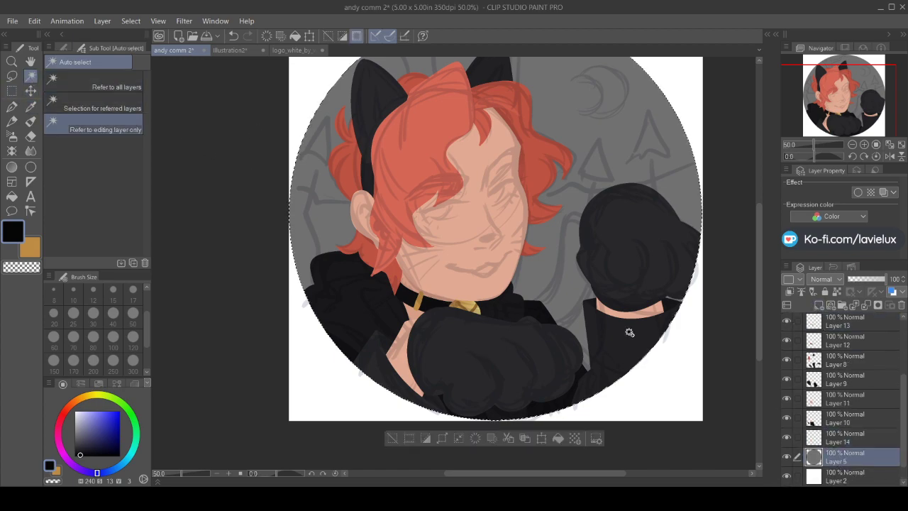
pyautogui.click(838, 438)
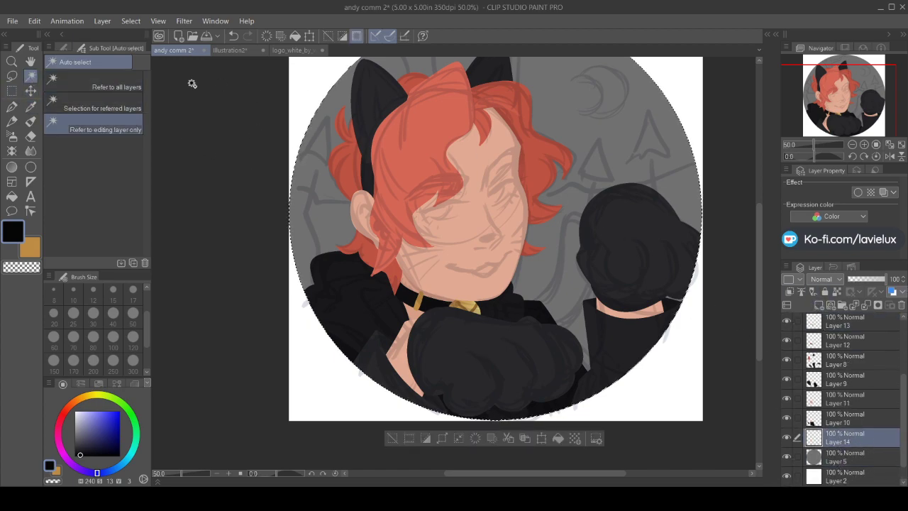
# Outline the cat tail between the hair and raised paw with the Turnip pen, fill it near-black, and add fur spikes along its edges
pyautogui.click(11, 107)
pyautogui.moveTo(550, 313)
pyautogui.mouseDown()
pyautogui.moveTo(582, 221)
pyautogui.moveTo(586, 353)
pyautogui.mouseUp()
pyautogui.moveTo(543, 196); pyautogui.dragTo(545, 313)
pyautogui.press('g')
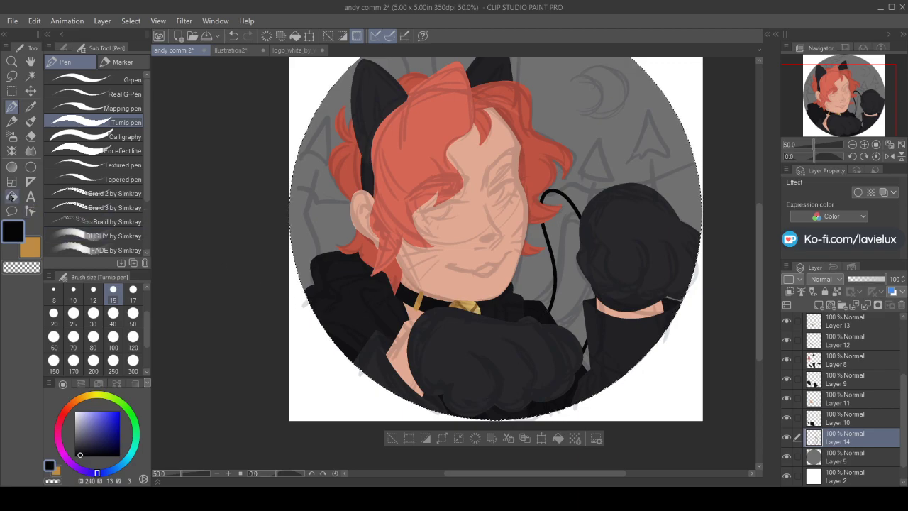
pyautogui.click(576, 237)
pyautogui.press('p')
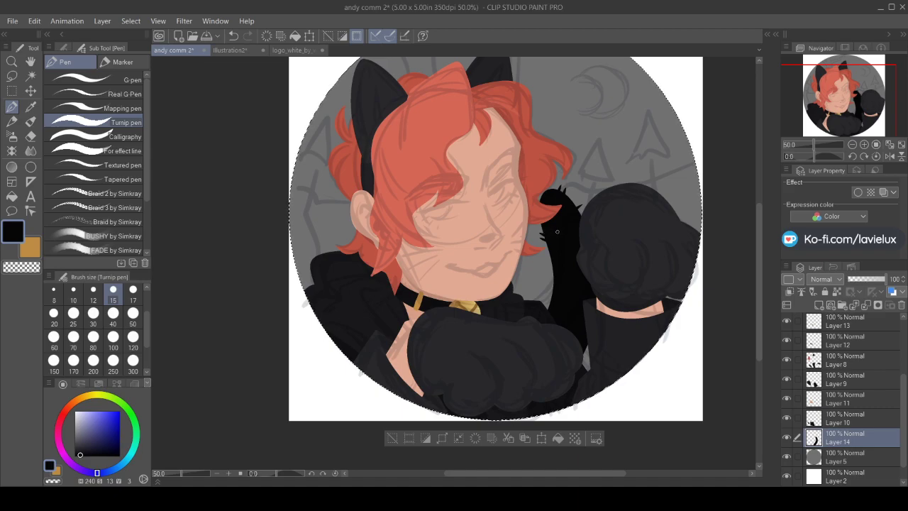
# On a new layer above Layer 5, outline and fill the angular branches on both sides of the head in dark gray (H 240, S 7, V 22)
pyautogui.hotkey('ctrl', 'shift', 'n')
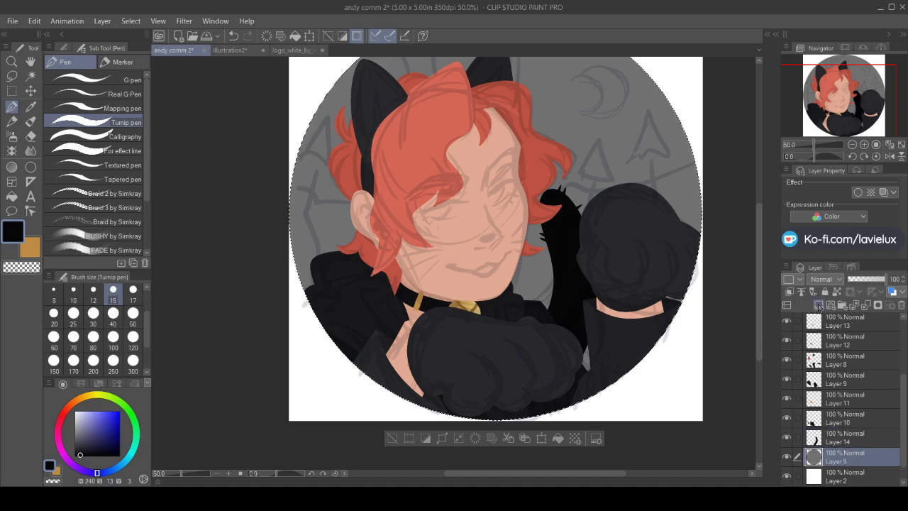
pyautogui.moveTo(80, 441); pyautogui.dragTo(77, 446)
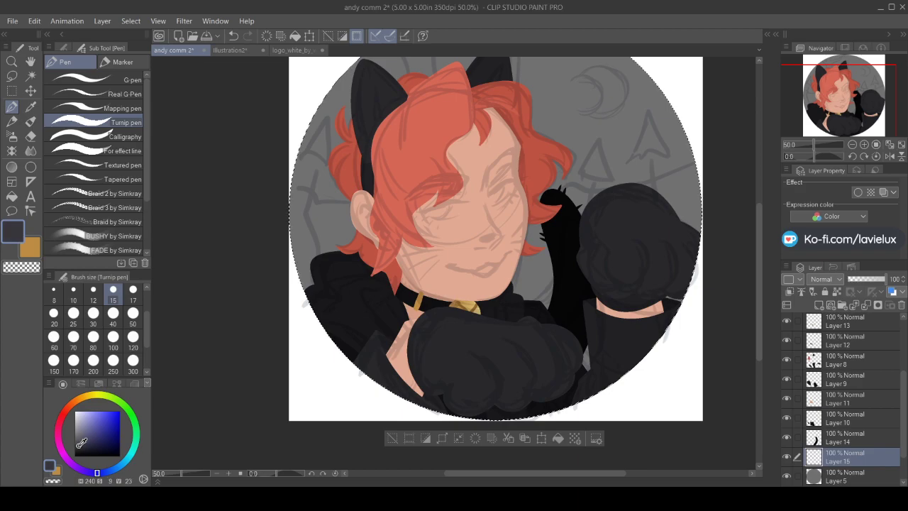
pyautogui.moveTo(694, 152)
pyautogui.mouseDown()
pyautogui.moveTo(645, 184)
pyautogui.moveTo(562, 187)
pyautogui.mouseUp()
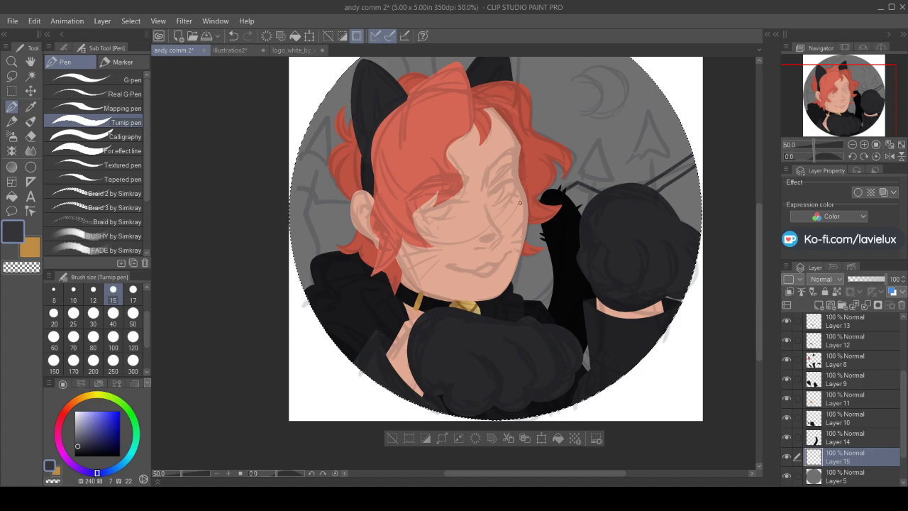
pyautogui.moveTo(318, 200)
pyautogui.mouseDown()
pyautogui.moveTo(298, 180)
pyautogui.moveTo(319, 221)
pyautogui.moveTo(356, 199)
pyautogui.mouseUp()
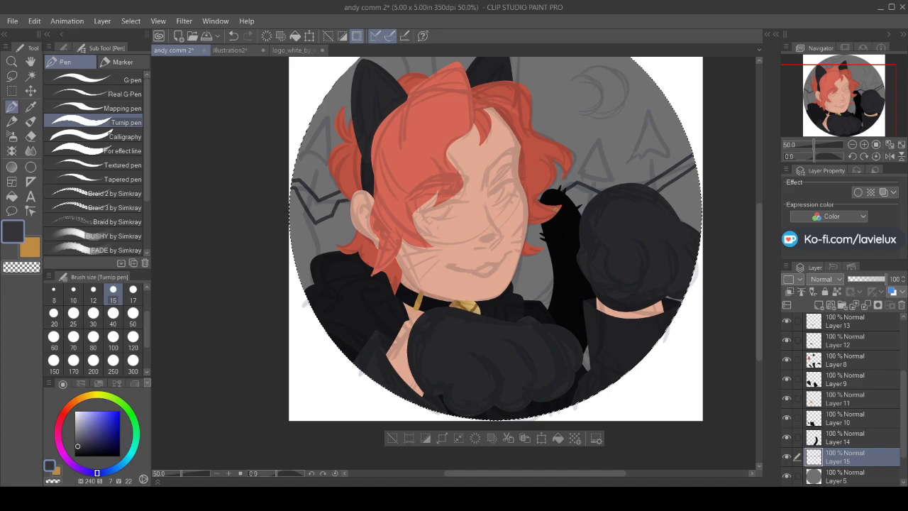
pyautogui.moveTo(576, 193); pyautogui.dragTo(589, 201)
pyautogui.click(12, 196)
pyautogui.click(323, 208)
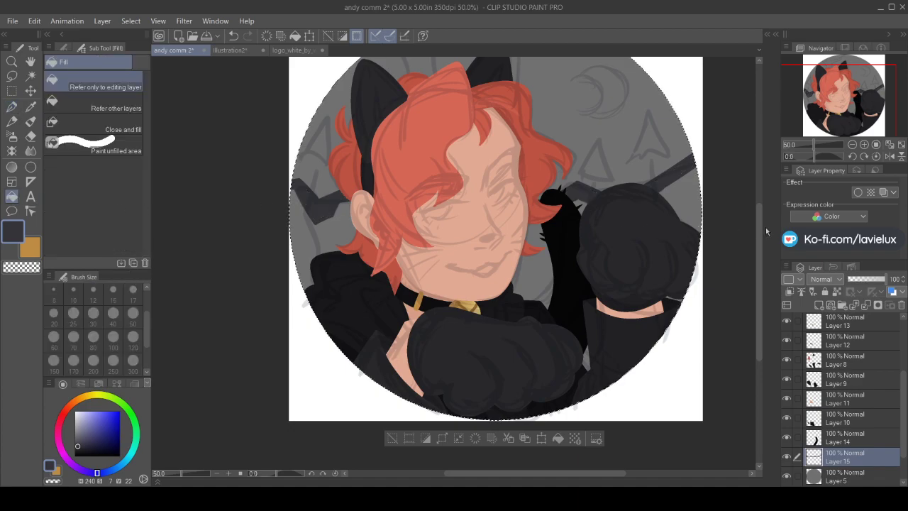
# Hide the Layer 4 sketch to check the flat colors, and show it again
pyautogui.scroll(3, 787, 326)
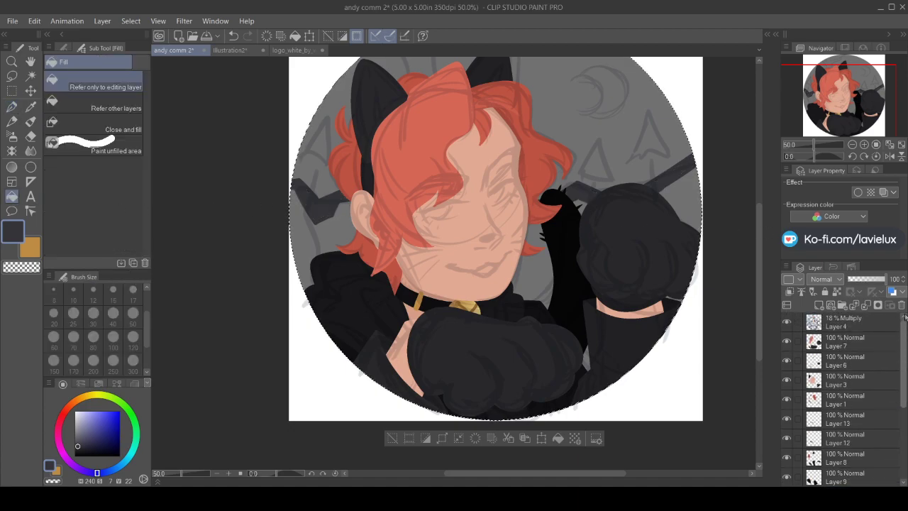
pyautogui.click(786, 323)
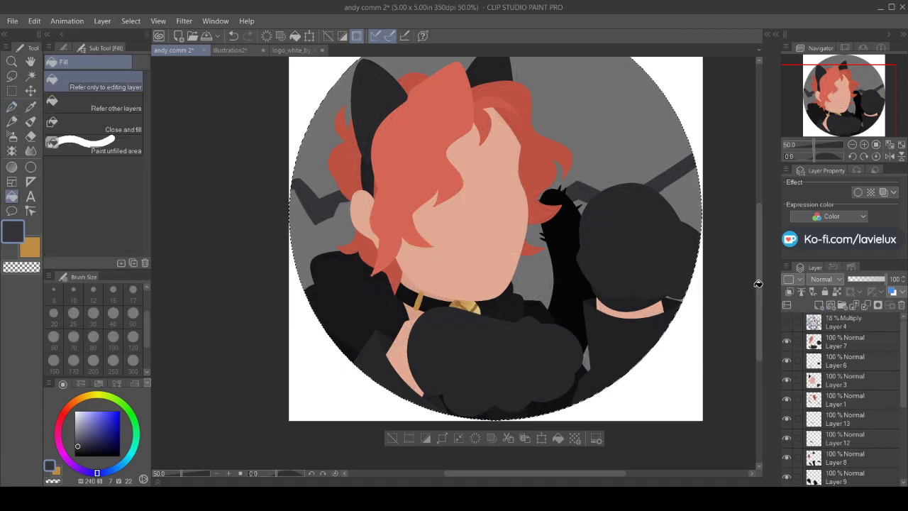
pyautogui.click(786, 322)
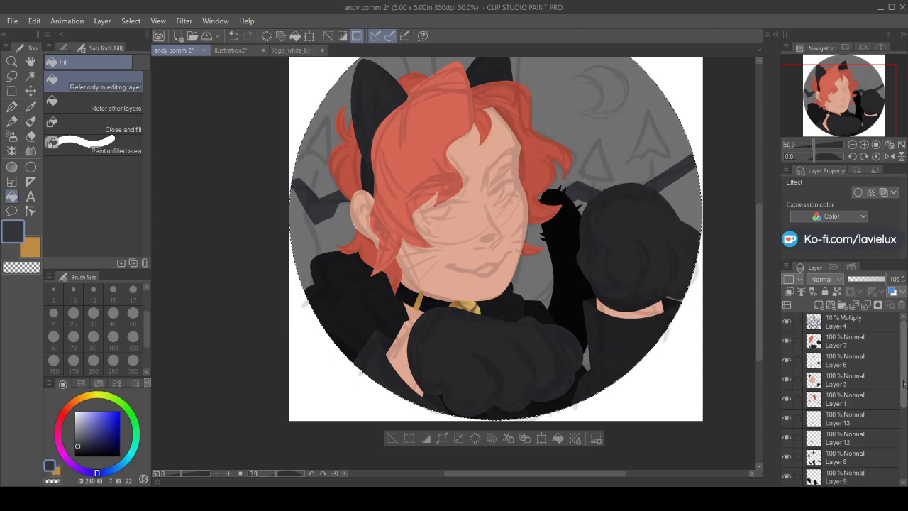
# On Layer 16, outline the three spear-shaped fence spikes beside the raised glove and the hair with the Turnip pen in dark grey
pyautogui.moveTo(904, 382); pyautogui.dragTo(904, 461)
pyautogui.click(852, 437)
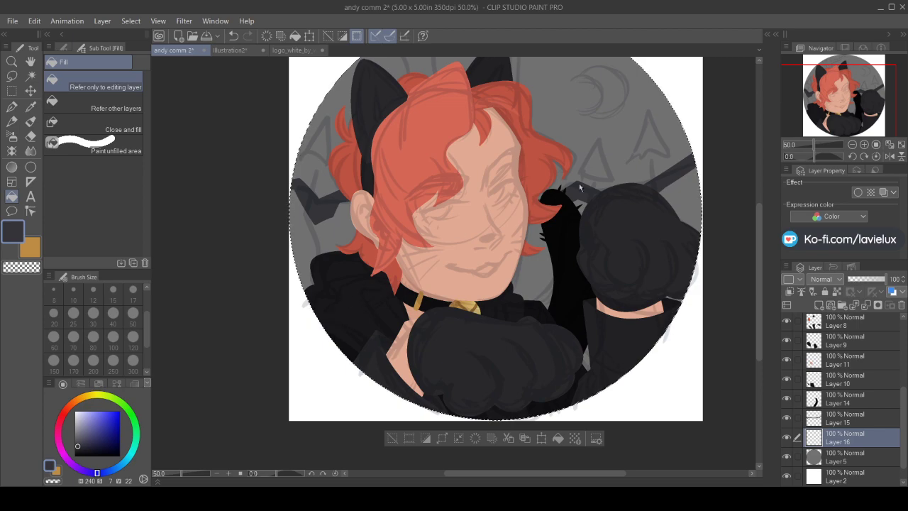
pyautogui.click(11, 106)
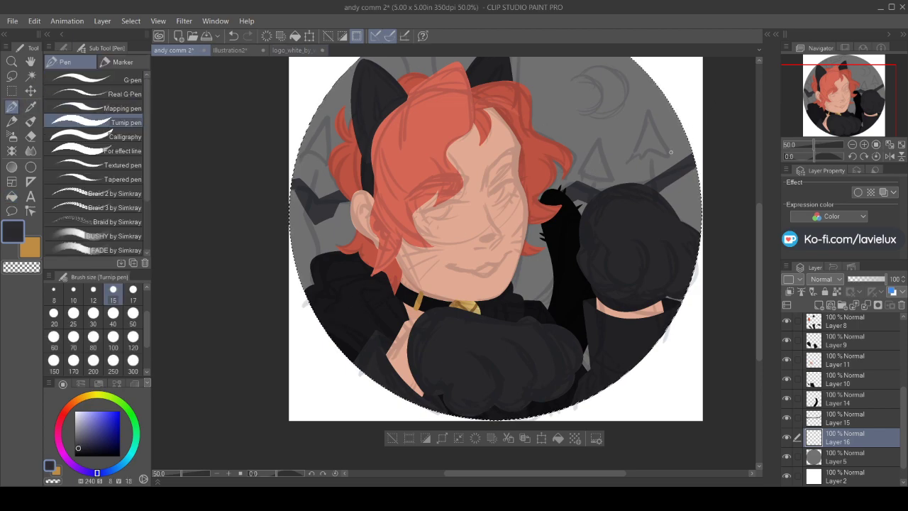
pyautogui.moveTo(640, 102)
pyautogui.mouseDown()
pyautogui.moveTo(633, 144)
pyautogui.moveTo(649, 159)
pyautogui.mouseUp()
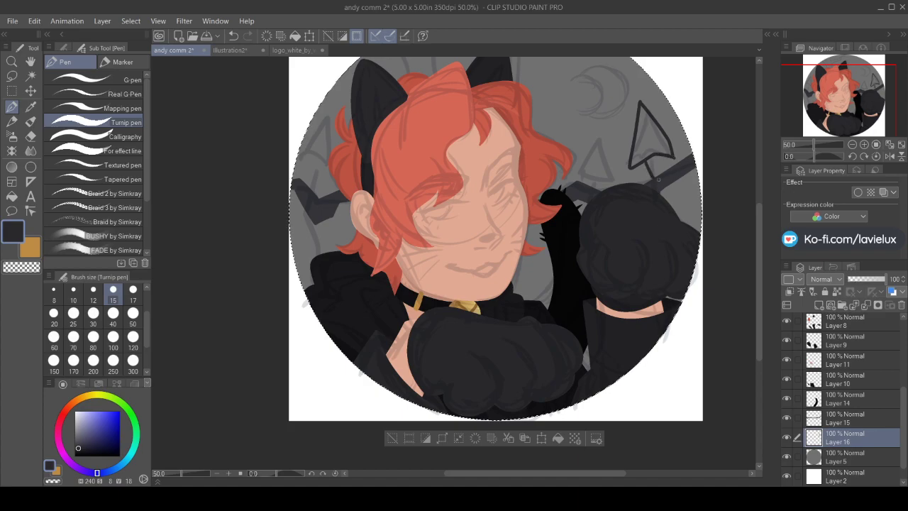
pyautogui.moveTo(651, 156)
pyautogui.mouseDown()
pyautogui.moveTo(660, 176)
pyautogui.moveTo(596, 129)
pyautogui.moveTo(574, 170)
pyautogui.moveTo(613, 179)
pyautogui.moveTo(590, 188)
pyautogui.moveTo(599, 187)
pyautogui.mouseUp()
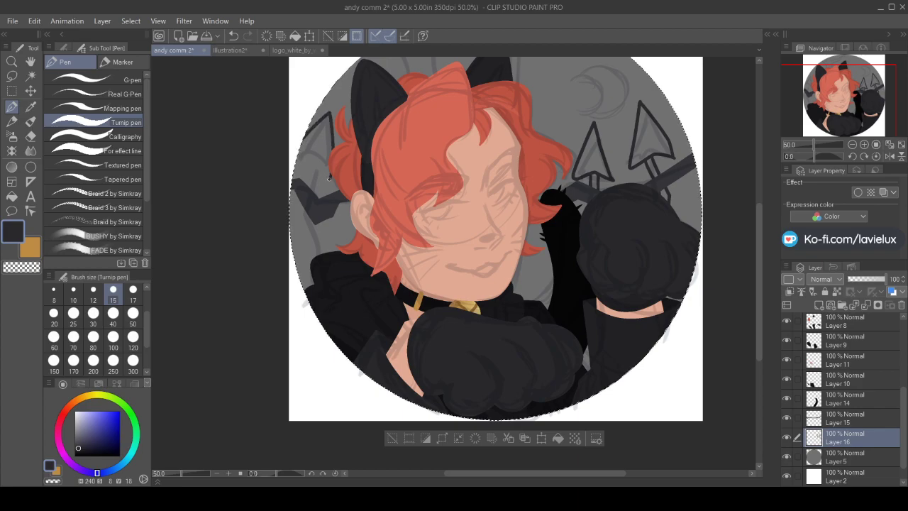
pyautogui.moveTo(309, 179); pyautogui.dragTo(306, 162)
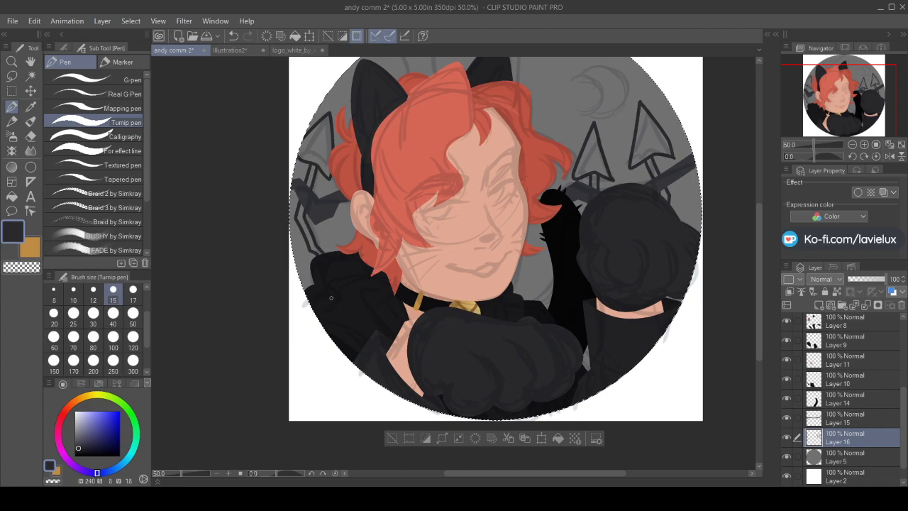
# Fill the outlined fence spikes with the same dark grey
pyautogui.click(11, 196)
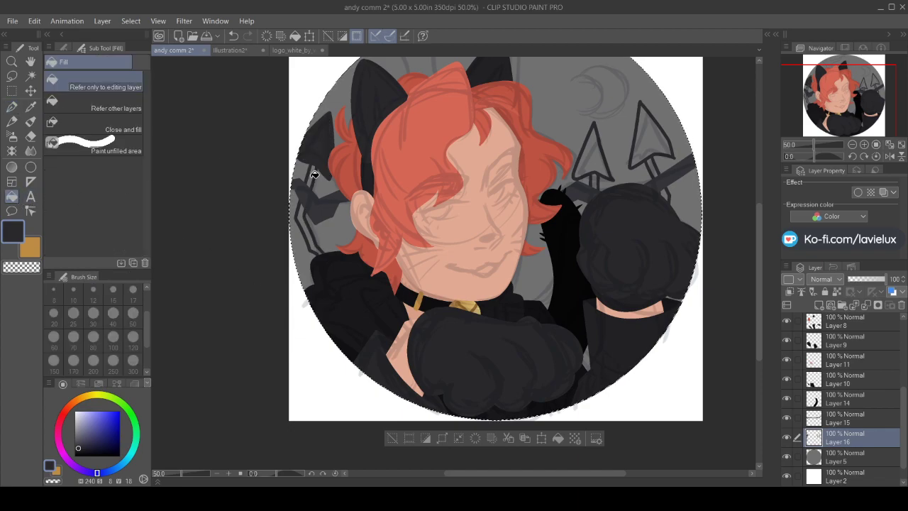
pyautogui.click(598, 160)
pyautogui.click(638, 155)
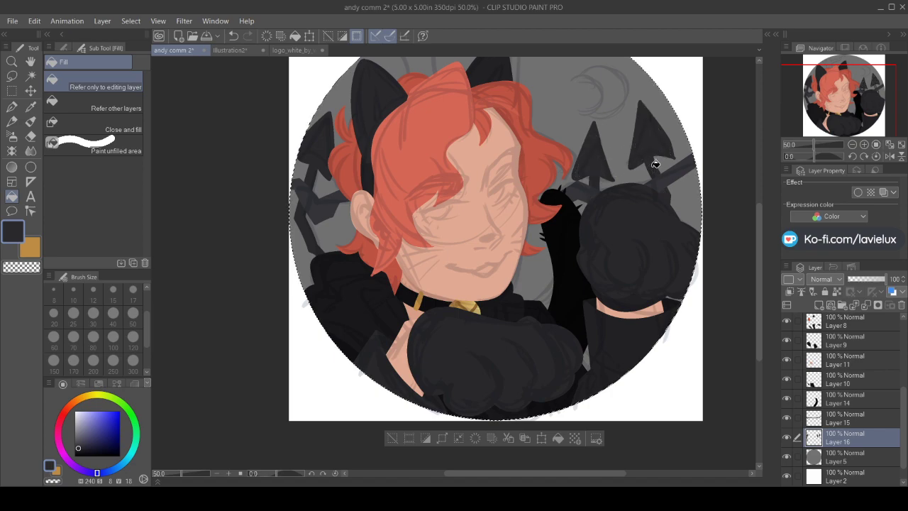
# Trim the edges of the fence spikes with transparent Turnip pen strokes and add the missing dark grey railing beside the jaw
pyautogui.click(11, 107)
pyautogui.click(31, 269)
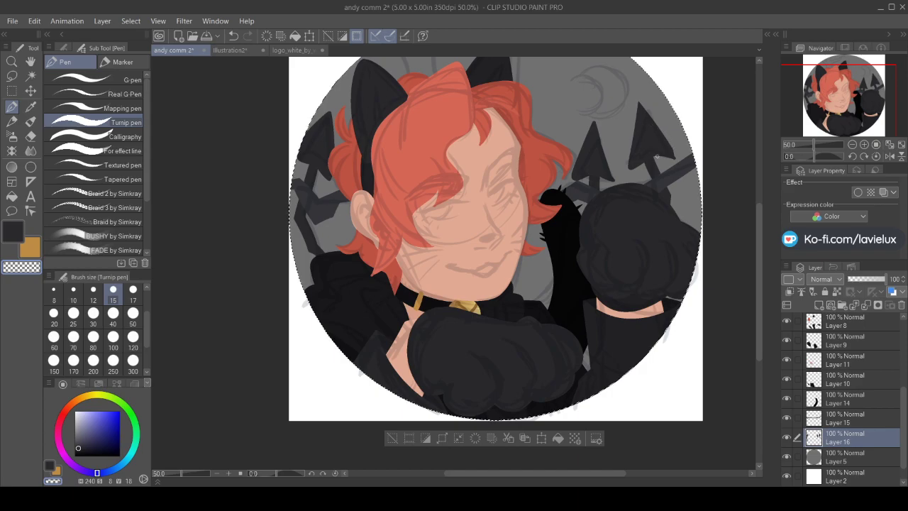
pyautogui.moveTo(626, 172)
pyautogui.mouseDown()
pyautogui.moveTo(636, 122)
pyautogui.moveTo(605, 159)
pyautogui.moveTo(616, 182)
pyautogui.moveTo(587, 137)
pyautogui.mouseUp()
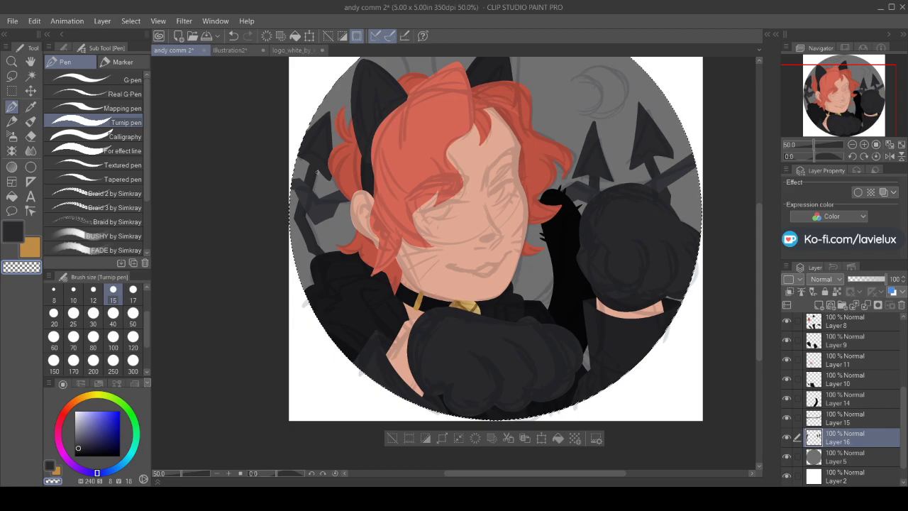
pyautogui.click(18, 237)
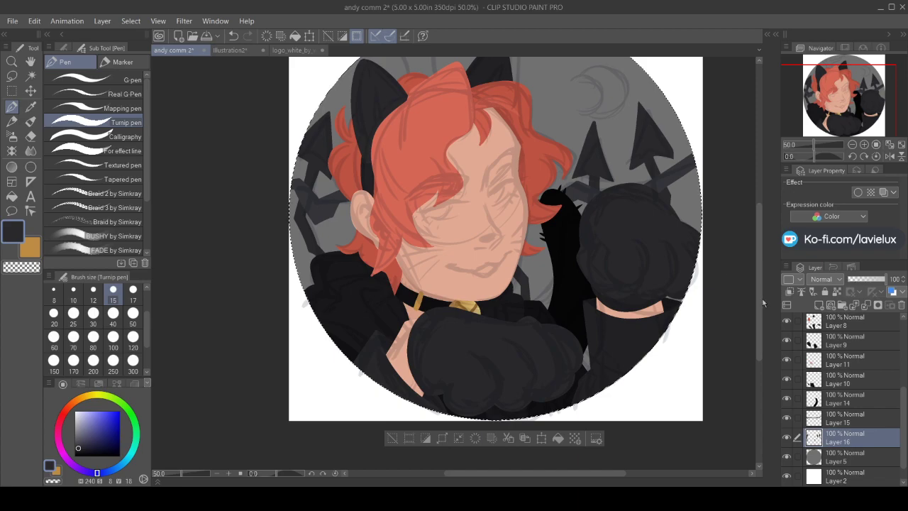
# Outline the bare tree branches above the head in dark brown (H 19, S 27, V 30) and fill them
pyautogui.scroll(3, 761, 284)
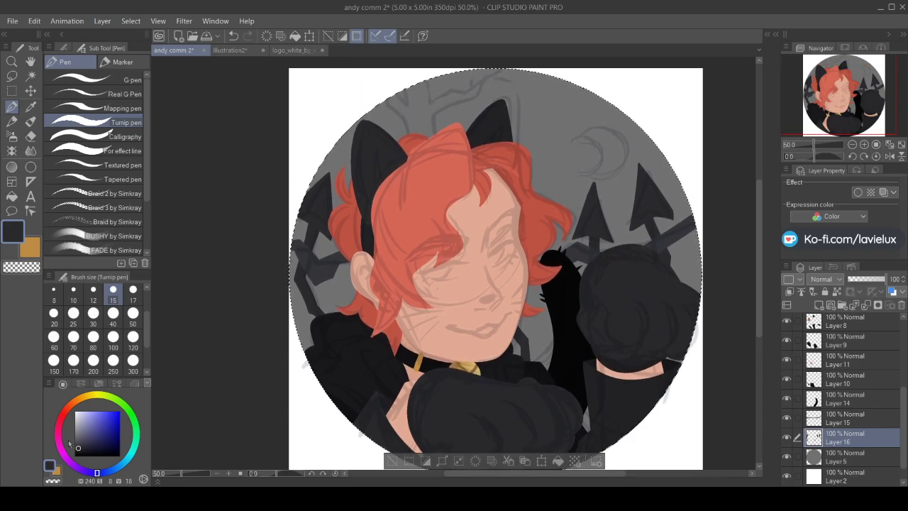
pyautogui.click(71, 404)
pyautogui.click(90, 439)
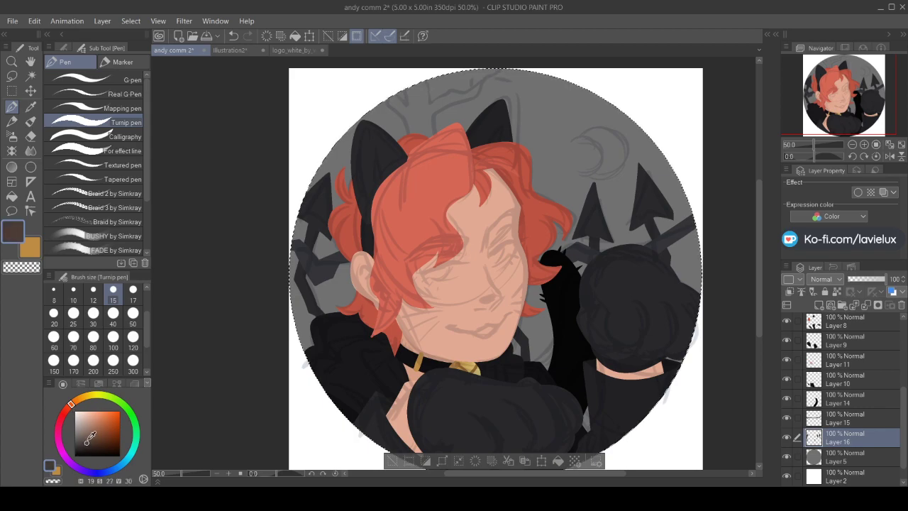
pyautogui.moveTo(506, 68)
pyautogui.mouseDown()
pyautogui.moveTo(443, 115)
pyautogui.moveTo(436, 134)
pyautogui.moveTo(384, 104)
pyautogui.mouseUp()
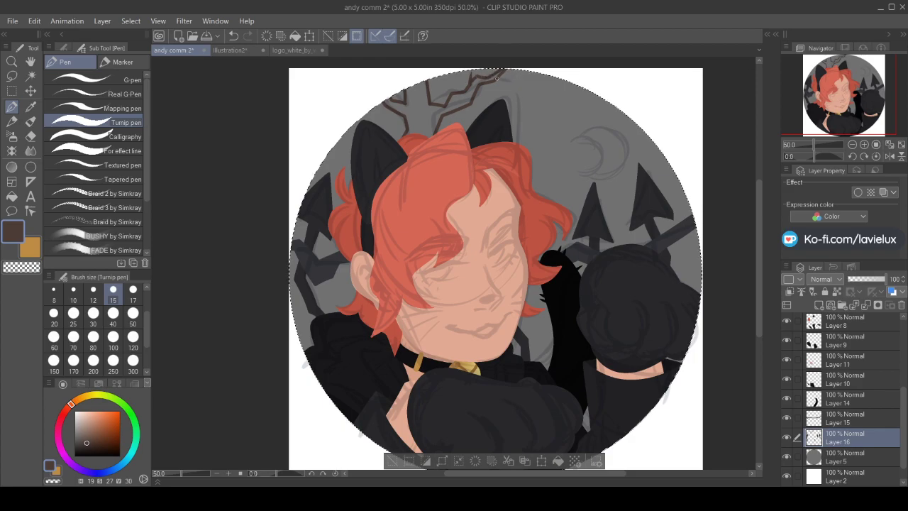
pyautogui.press('g')
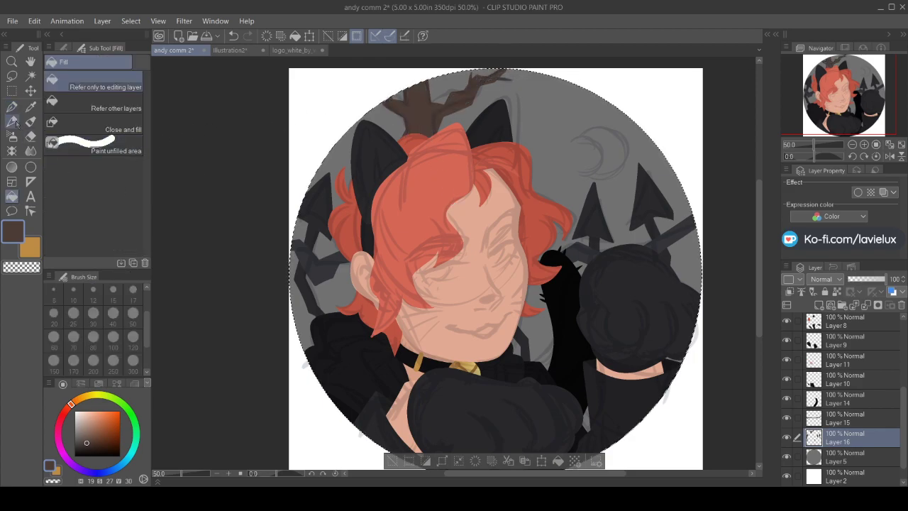
pyautogui.press('p')
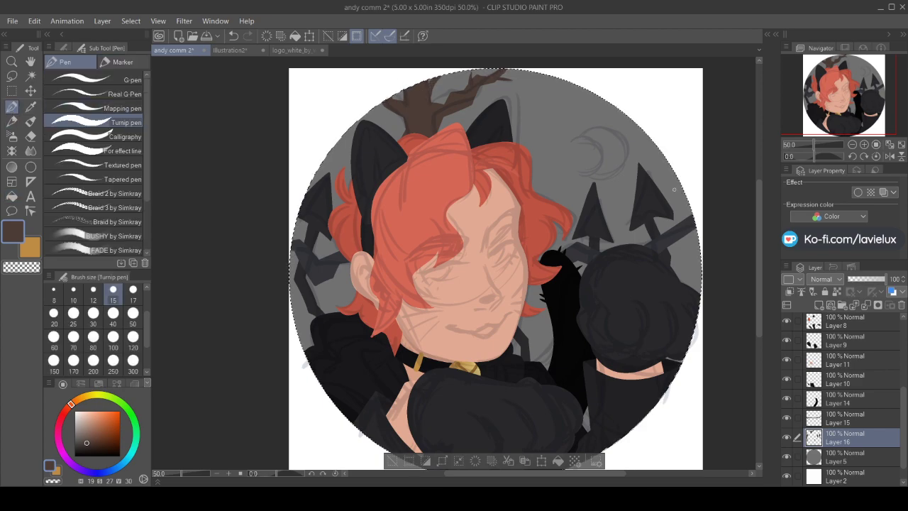
# Hide the Layer 4 sketch and add a new layer directly above Layer 5
pyautogui.scroll(5, 866, 368)
pyautogui.click(786, 322)
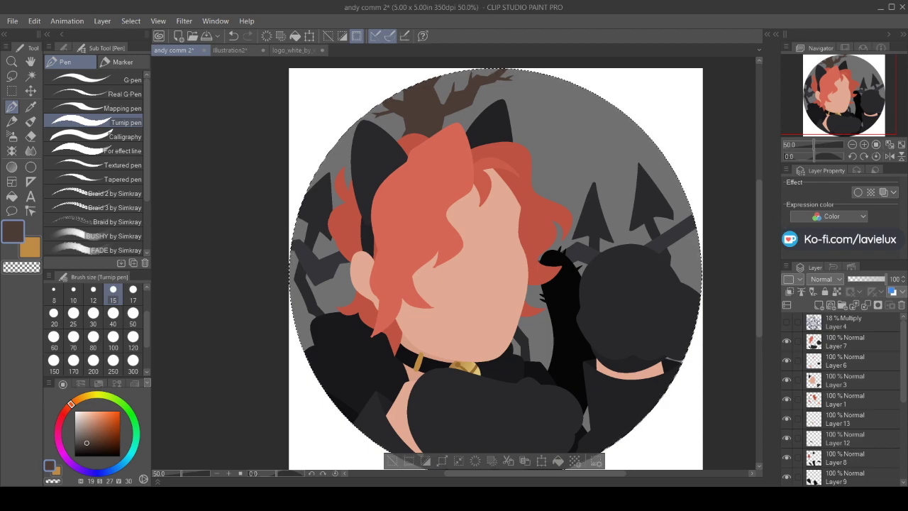
pyautogui.scroll(-5, 806, 329)
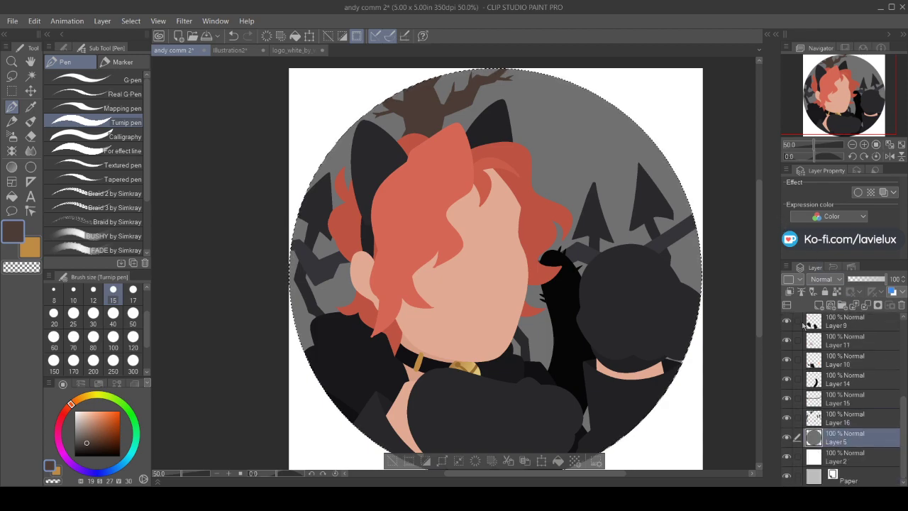
pyautogui.click(820, 305)
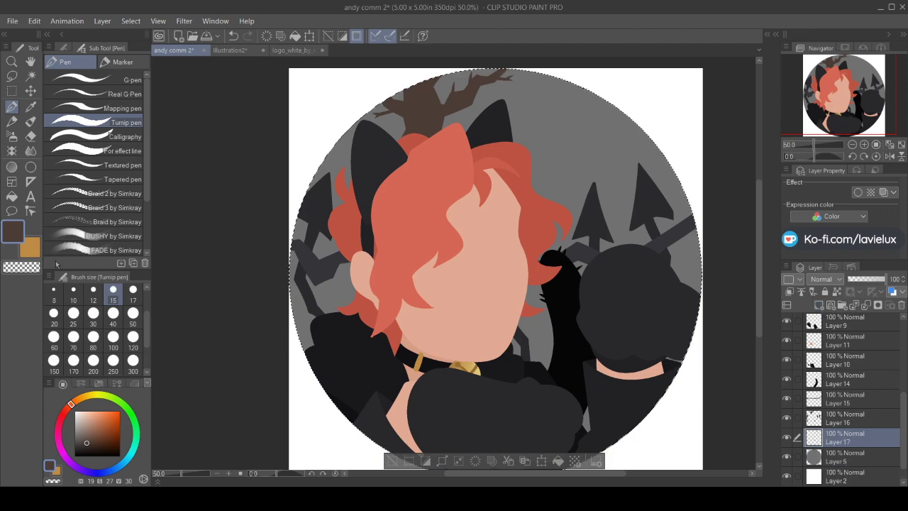
# Show the sketch again and draw a filled light orange circle (H 35, S 52, V 93) over the sketched moon
pyautogui.click(30, 247)
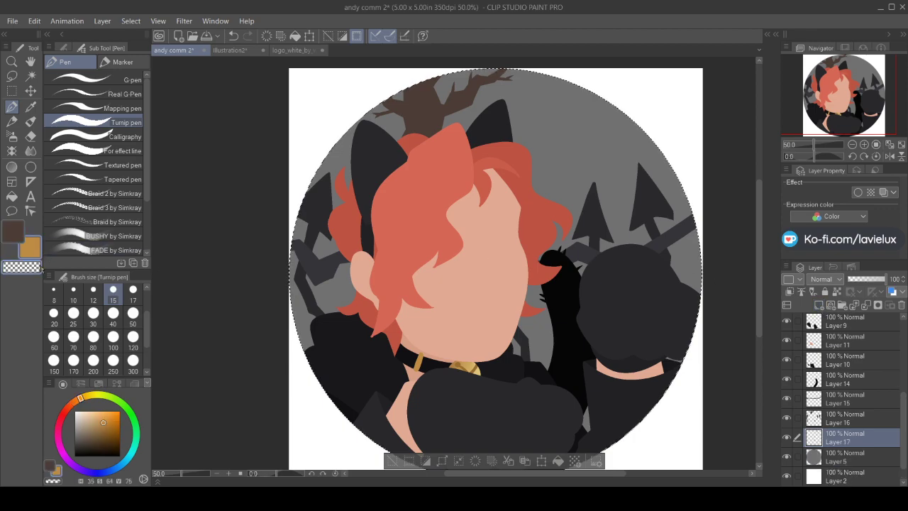
pyautogui.click(30, 167)
pyautogui.click(81, 206)
pyautogui.scroll(4, 823, 369)
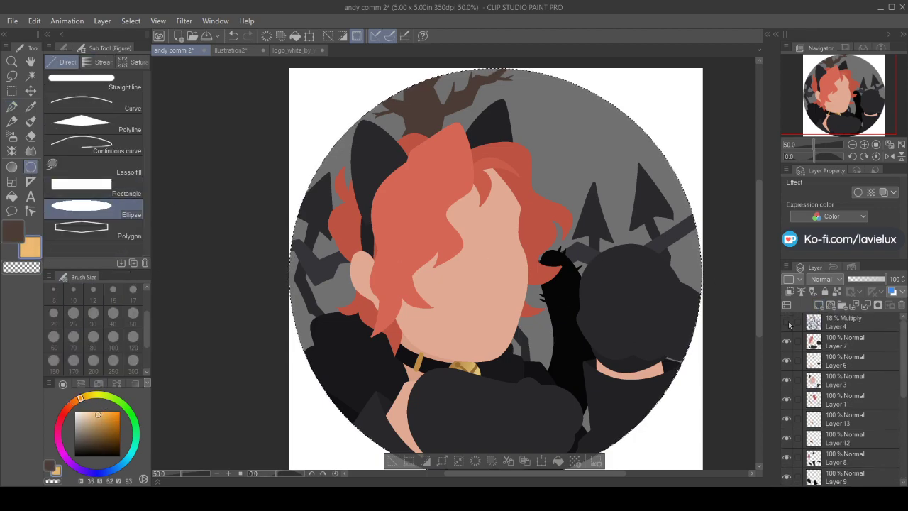
pyautogui.click(787, 323)
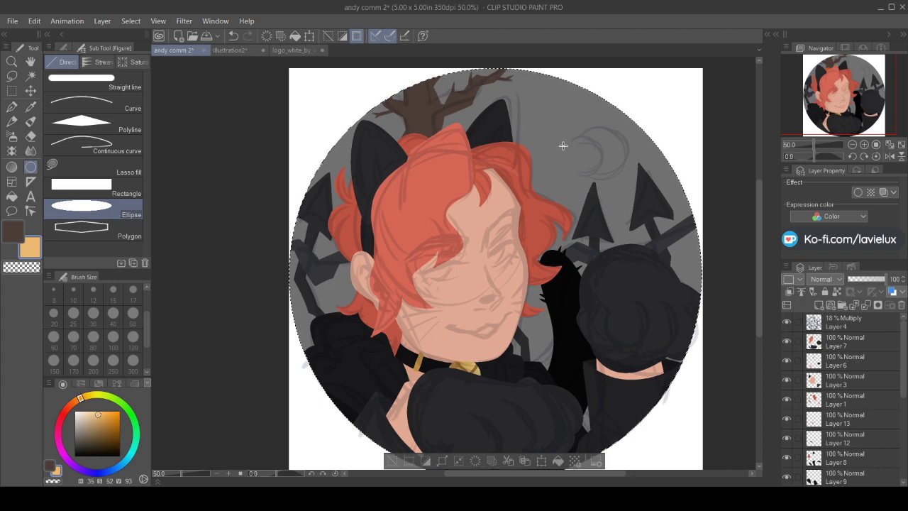
pyautogui.moveTo(564, 121); pyautogui.dragTo(620, 177)
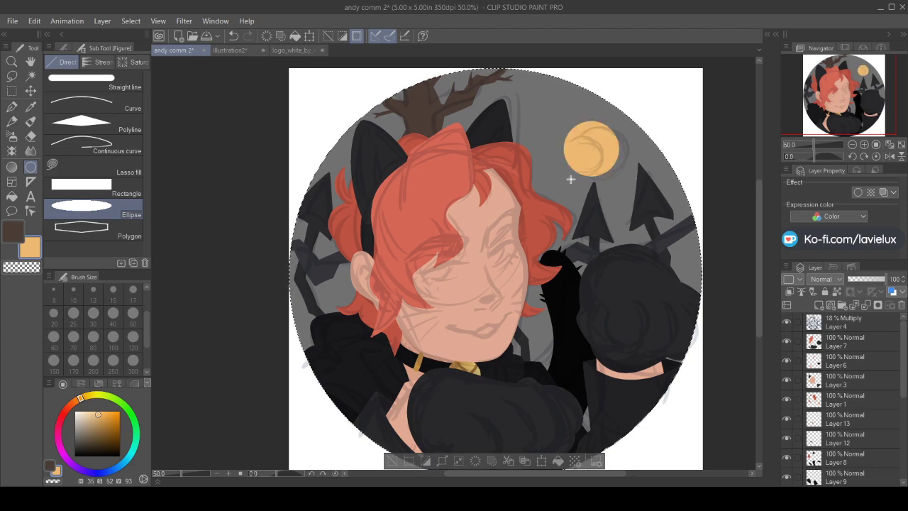
# Clear the circular selection and move the orange moon slightly up in the sky
pyautogui.click(30, 90)
pyautogui.moveTo(579, 145); pyautogui.dragTo(580, 135)
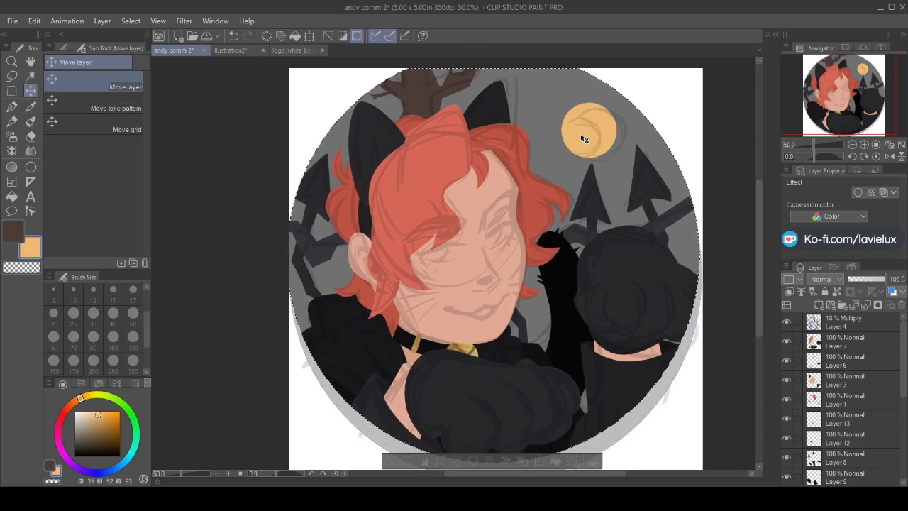
pyautogui.hotkey('ctrl', 'z')
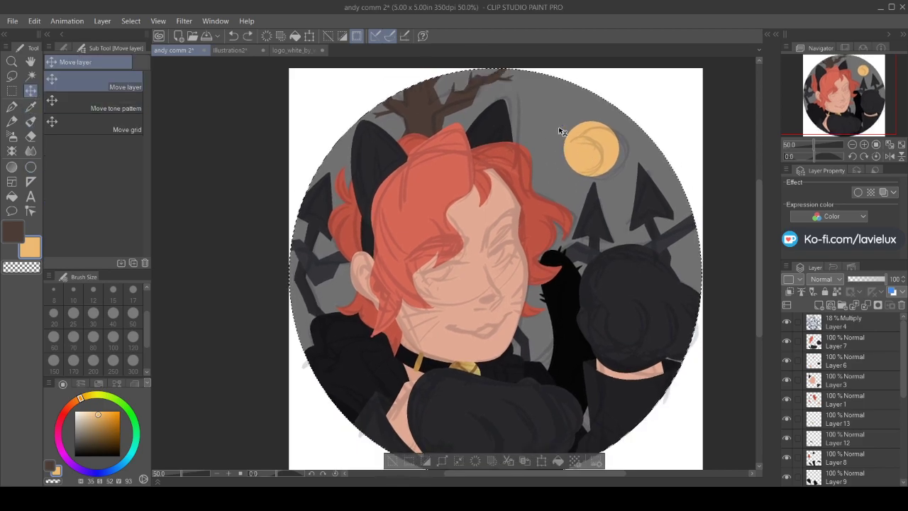
pyautogui.click(393, 461)
pyautogui.moveTo(589, 155); pyautogui.dragTo(588, 142)
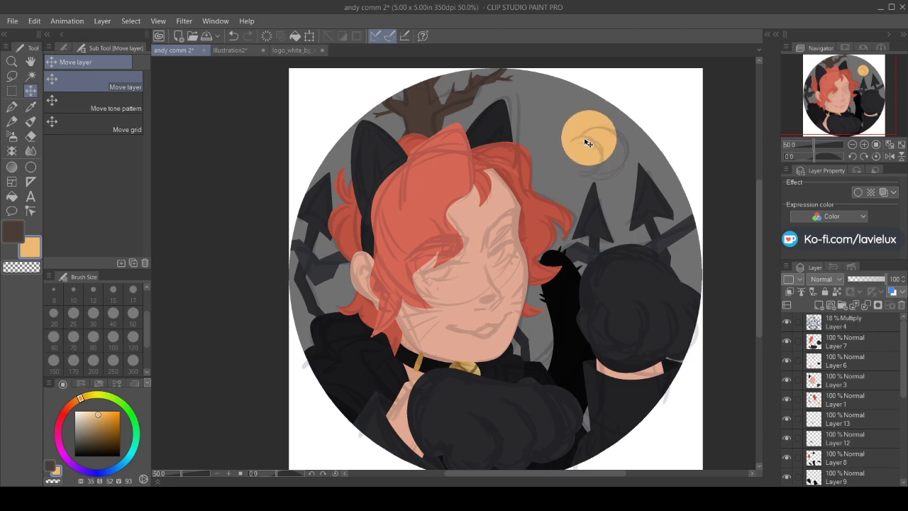
# Hide the sketch and, on a new layer, place a smaller dark brown circle over the lower-left part of the moon
pyautogui.click(787, 323)
pyautogui.scroll(-5, 904, 358)
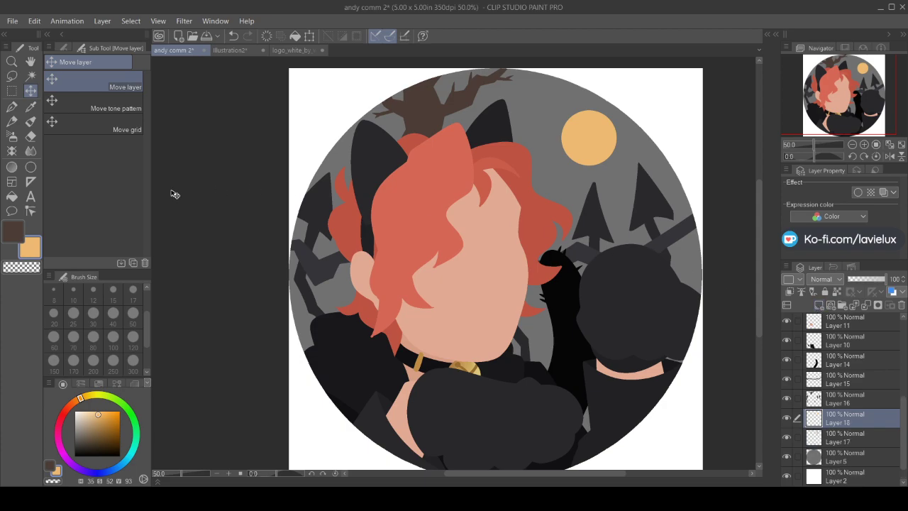
pyautogui.click(19, 235)
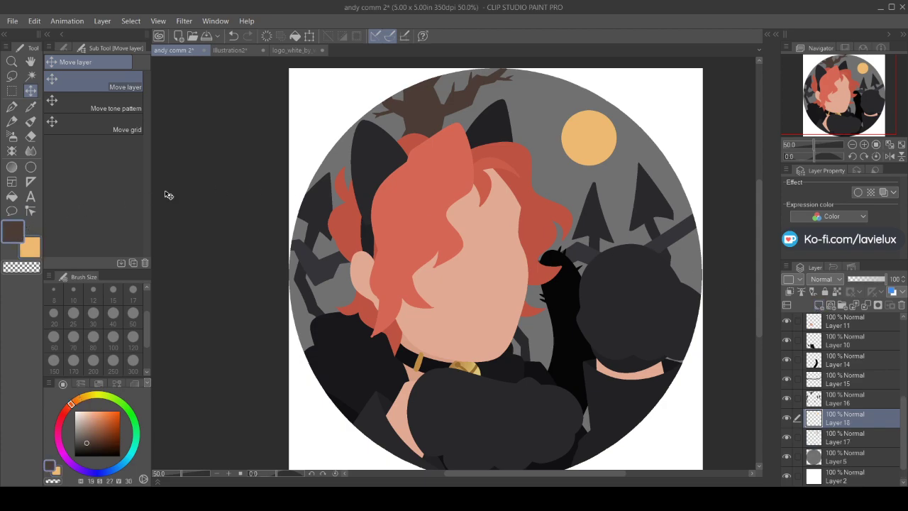
pyautogui.click(29, 167)
pyautogui.moveTo(553, 127); pyautogui.dragTo(574, 154)
pyautogui.click(31, 91)
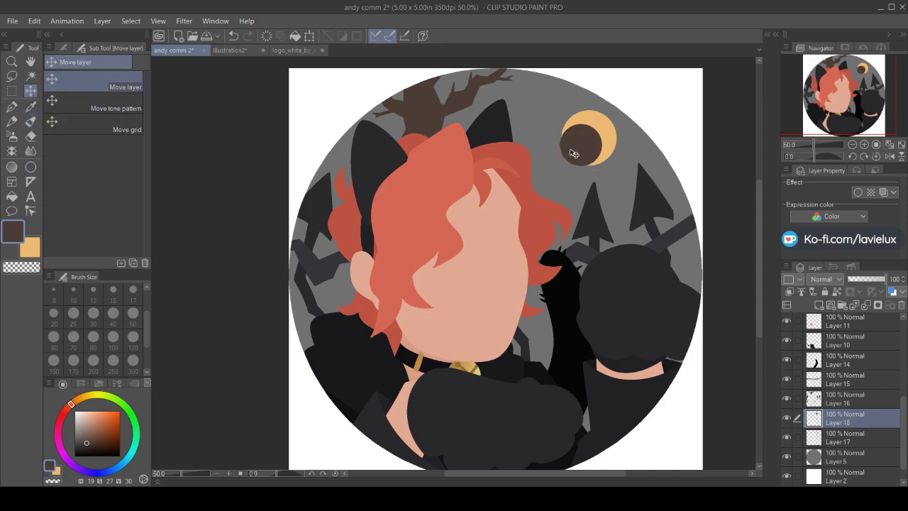
# Cut the brown circle's shape out of the moon, deleting the circle's layer, and move the resulting crescent slightly up and left
pyautogui.click(31, 75)
pyautogui.click(585, 148)
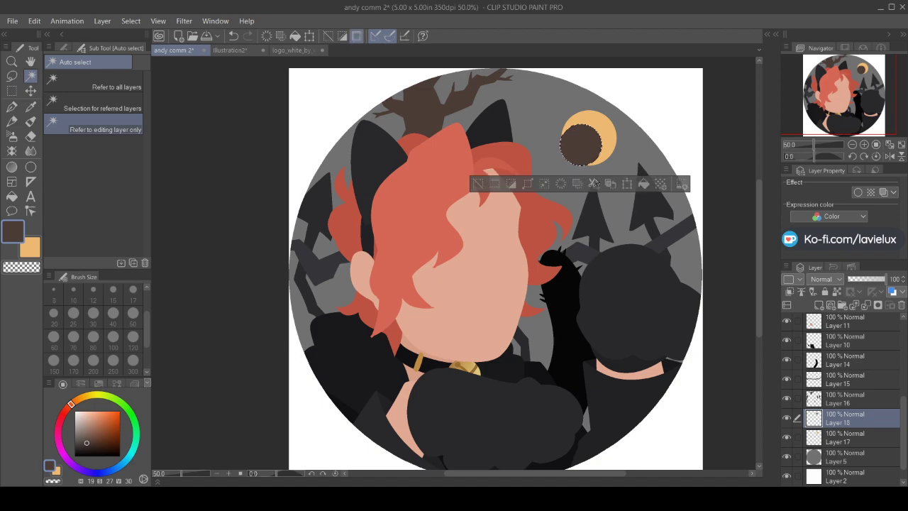
pyautogui.click(902, 305)
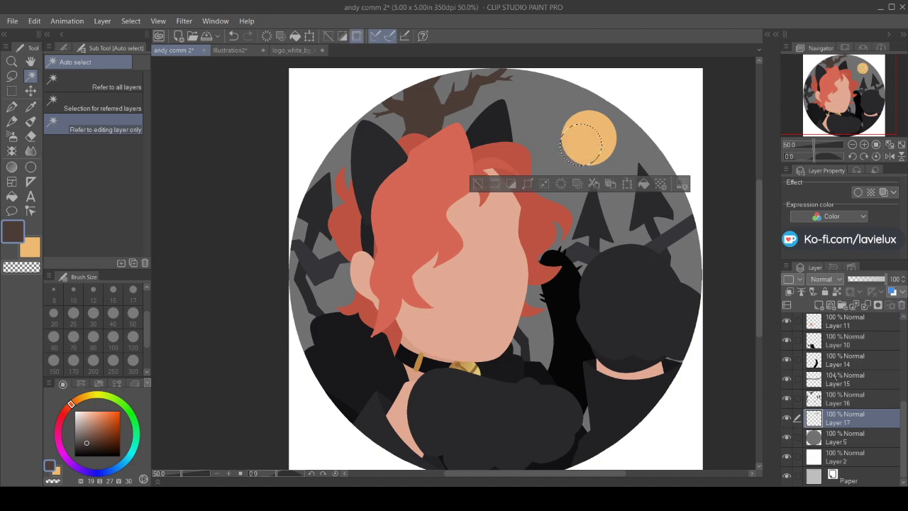
pyautogui.click(567, 184)
pyautogui.hotkey('ctrl', 'd')
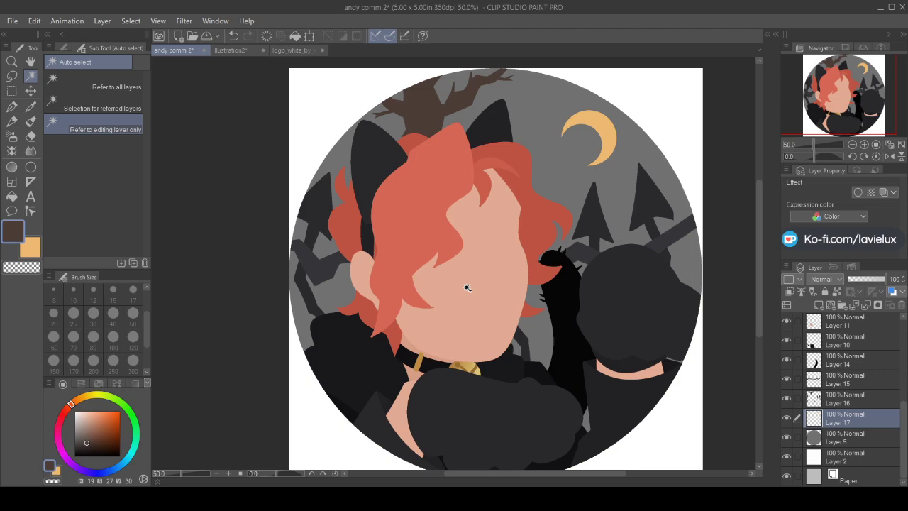
pyautogui.click(30, 90)
pyautogui.moveTo(598, 136)
pyautogui.mouseDown()
pyautogui.moveTo(582, 124)
pyautogui.moveTo(580, 140)
pyautogui.mouseUp()
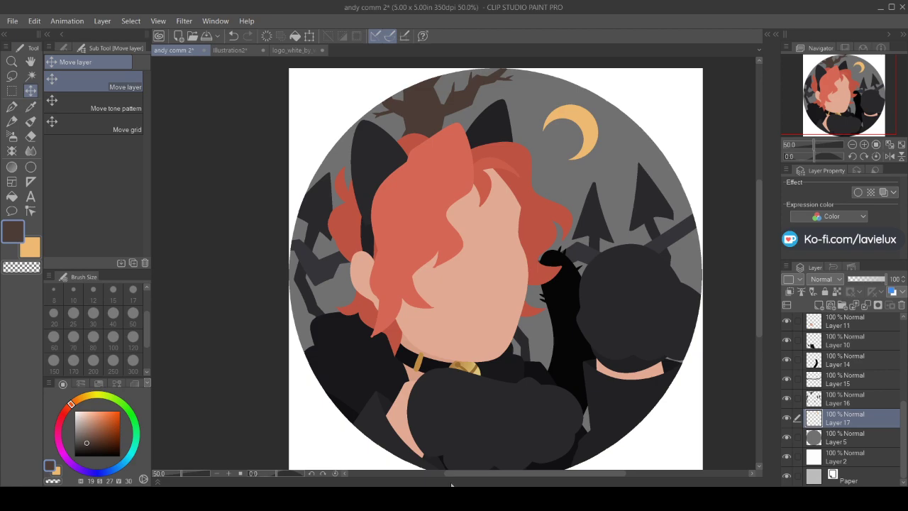
# Lock the transparent pixels of Layer 3 and show the Layer 4 sketch
pyautogui.moveTo(906, 437); pyautogui.dragTo(902, 310)
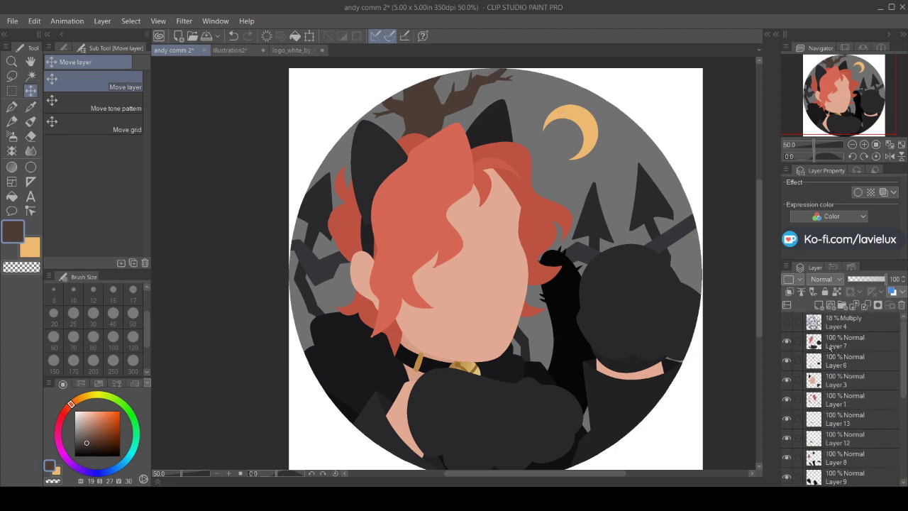
pyautogui.click(835, 385)
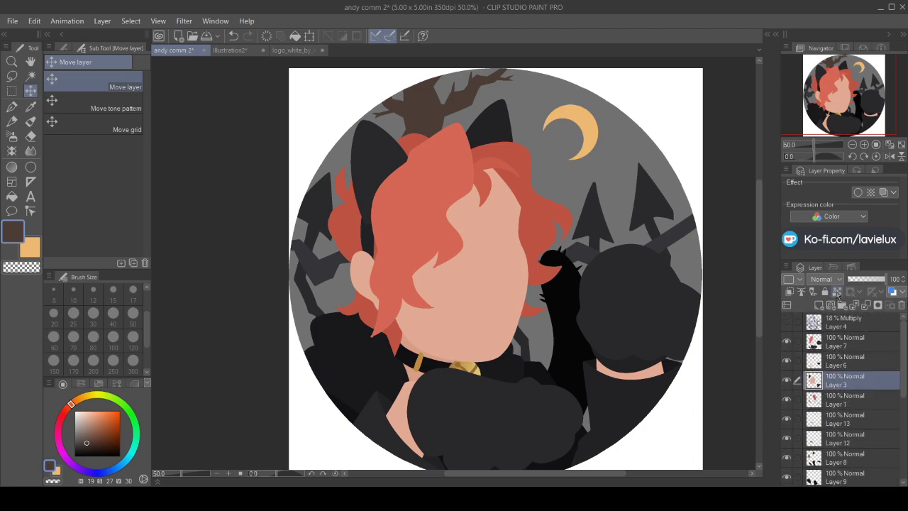
pyautogui.click(786, 323)
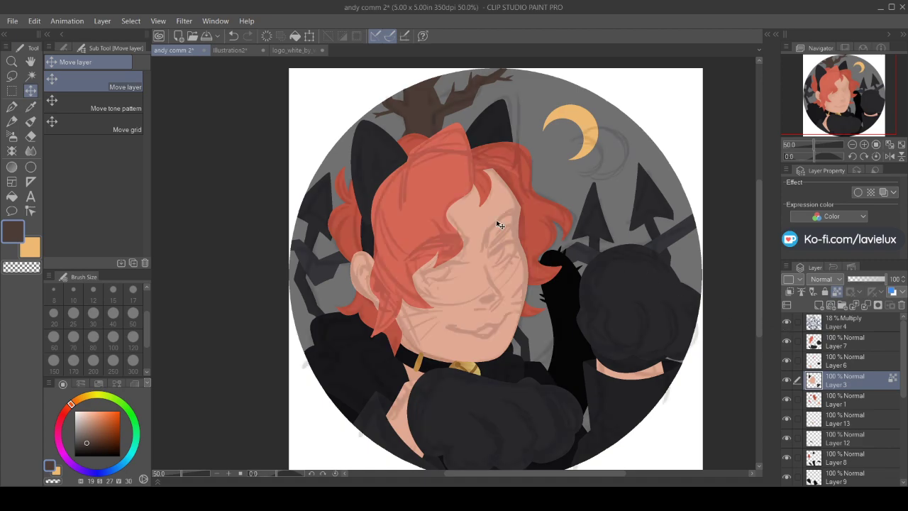
# Outline the left eye in white on Layer 3 with the Turnip pen at size 15, fill it and refine its lower edge
pyautogui.doubleClick(11, 62)
pyautogui.click(82, 411)
pyautogui.click(76, 411)
pyautogui.click(11, 107)
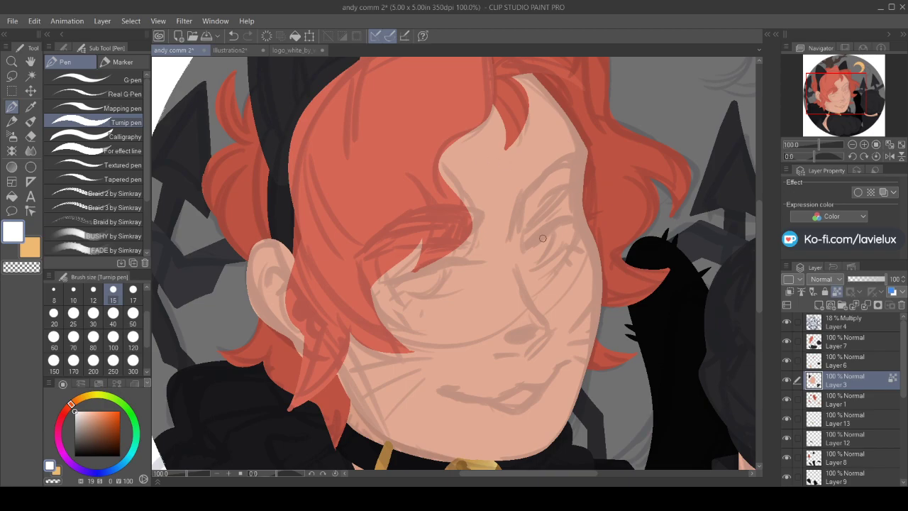
pyautogui.moveTo(460, 262)
pyautogui.mouseDown()
pyautogui.moveTo(390, 286)
pyautogui.moveTo(430, 294)
pyautogui.moveTo(414, 292)
pyautogui.moveTo(460, 285)
pyautogui.moveTo(439, 294)
pyautogui.moveTo(472, 268)
pyautogui.mouseUp()
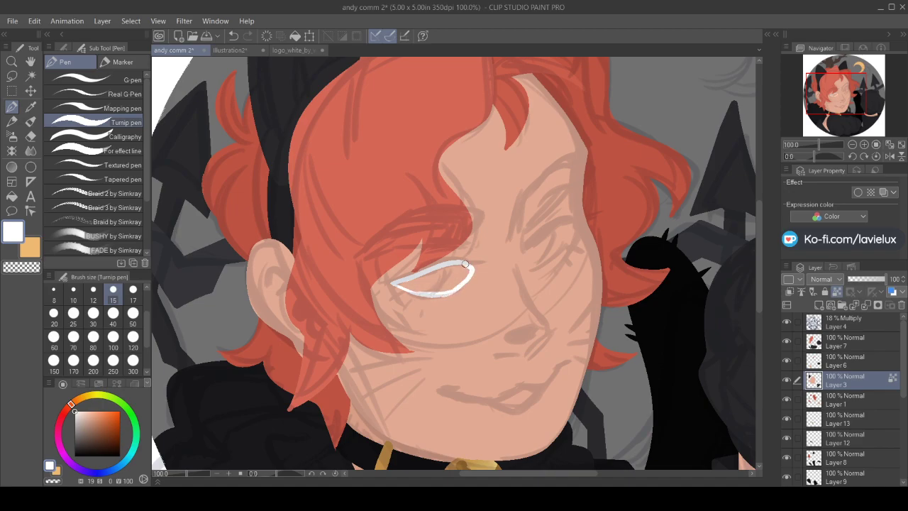
pyautogui.click(11, 196)
pyautogui.click(445, 274)
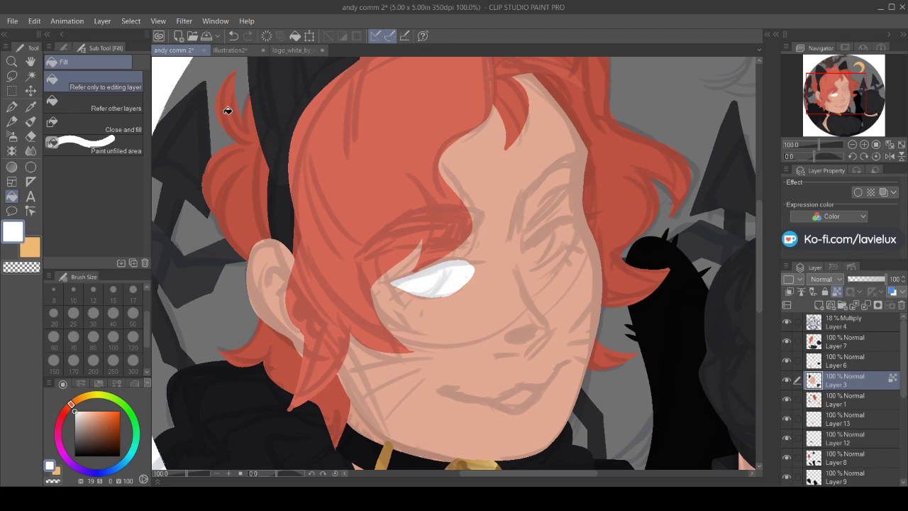
pyautogui.click(11, 106)
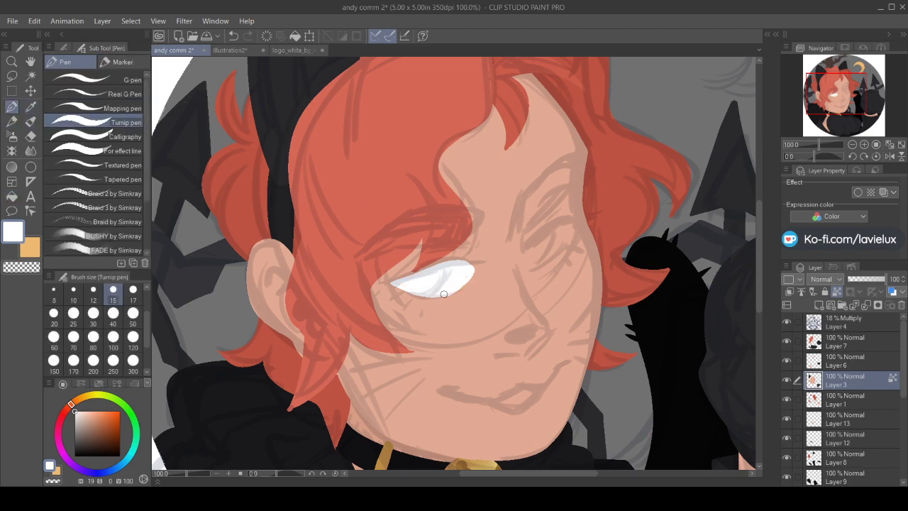
pyautogui.moveTo(470, 271); pyautogui.dragTo(439, 298)
# Sample the face's skin tone as the secondary colour and trim the lower edge of the left eye with it
pyautogui.click(29, 246)
pyautogui.click(30, 106)
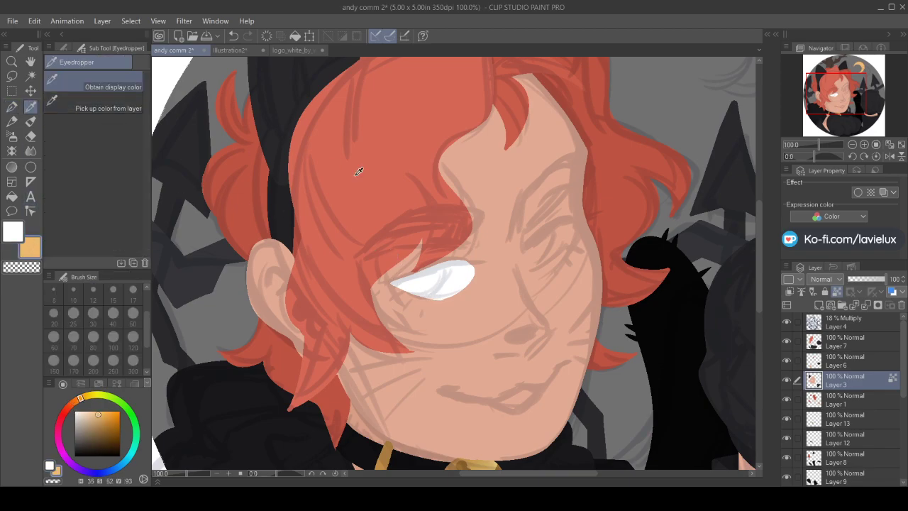
pyautogui.click(486, 155)
pyautogui.press('p')
pyautogui.moveTo(412, 299); pyautogui.dragTo(470, 290)
# Outline the right eye in white with the pen and fill its interior with white
pyautogui.click(25, 237)
pyautogui.moveTo(567, 221)
pyautogui.mouseDown()
pyautogui.moveTo(526, 246)
pyautogui.moveTo(525, 259)
pyautogui.moveTo(525, 247)
pyautogui.moveTo(527, 270)
pyautogui.moveTo(567, 221)
pyautogui.mouseUp()
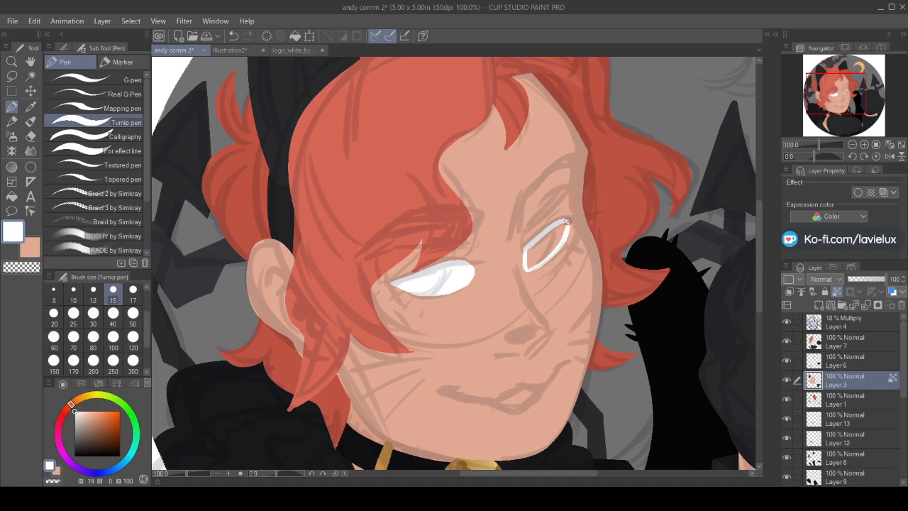
pyautogui.click(11, 196)
pyautogui.click(545, 252)
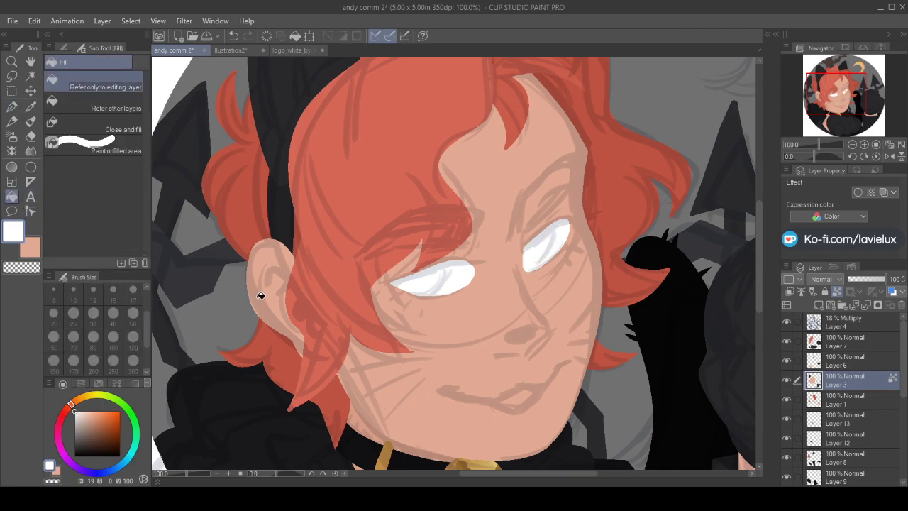
# Check the character's eyes in the Illustration2 reference, return to the portrait and select both white eye shapes
pyautogui.click(229, 51)
pyautogui.press('i')
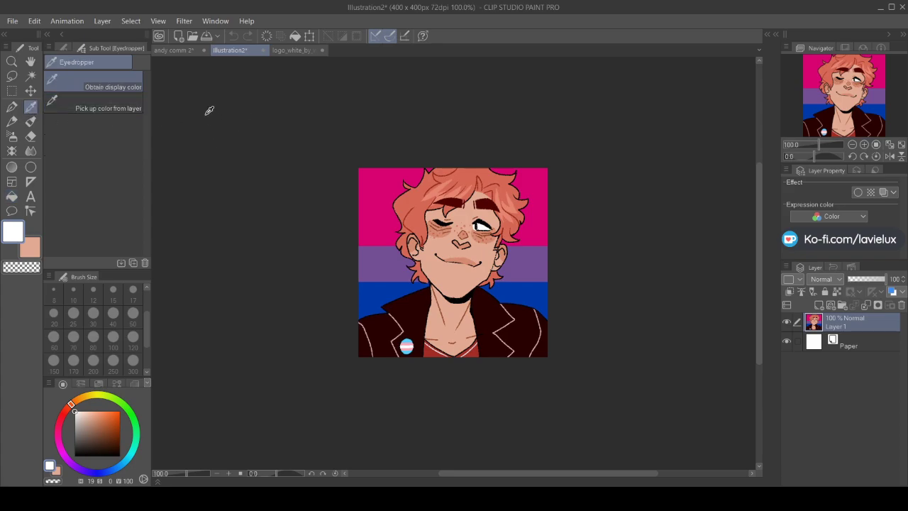
pyautogui.click(174, 50)
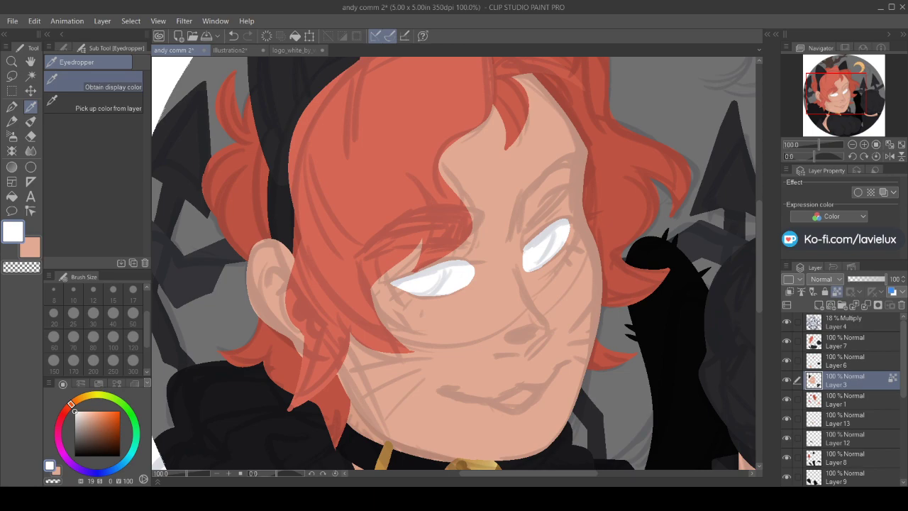
pyautogui.press('w')
pyautogui.click(444, 291)
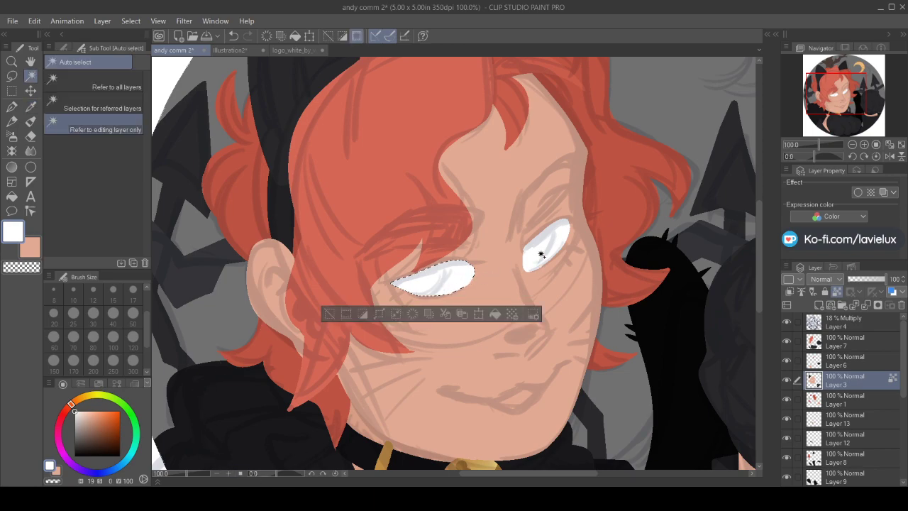
pyautogui.keyDown('shift'); pyautogui.click(541, 254); pyautogui.keyUp('shift')
# Draw a dark grey iris edge in each selected eye, fill both irises and recolour them a lighter warm grey
pyautogui.click(78, 440)
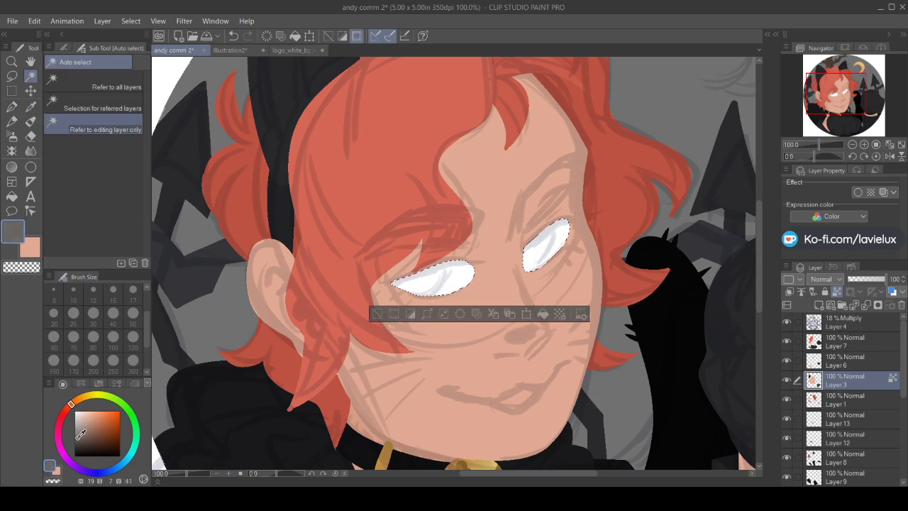
pyautogui.click(12, 107)
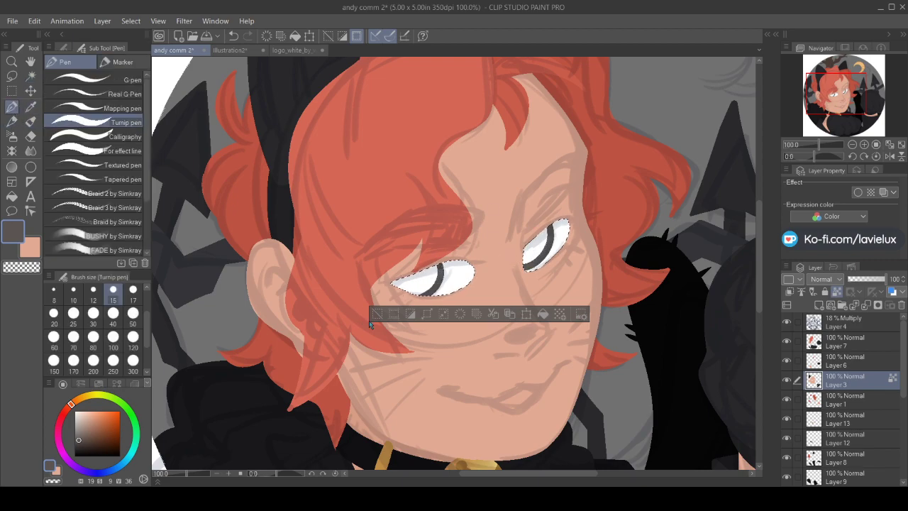
pyautogui.click(11, 196)
pyautogui.click(441, 281)
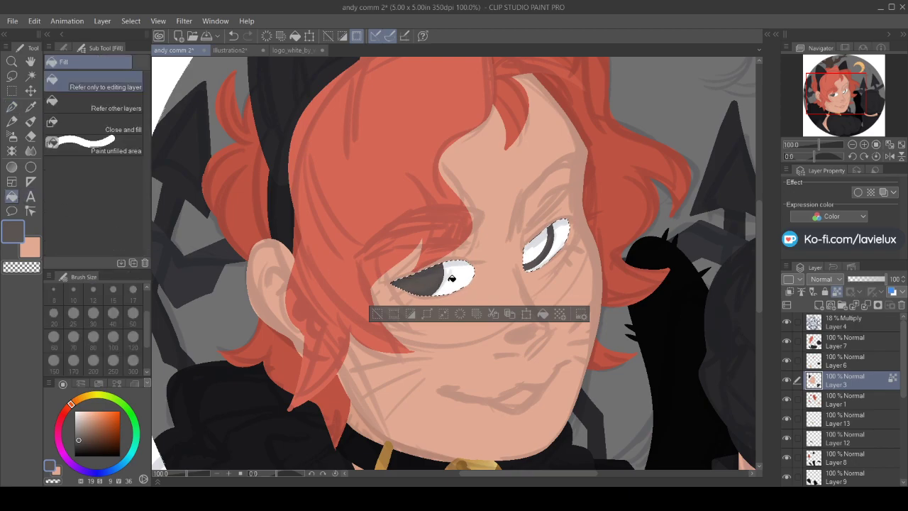
pyautogui.click(541, 244)
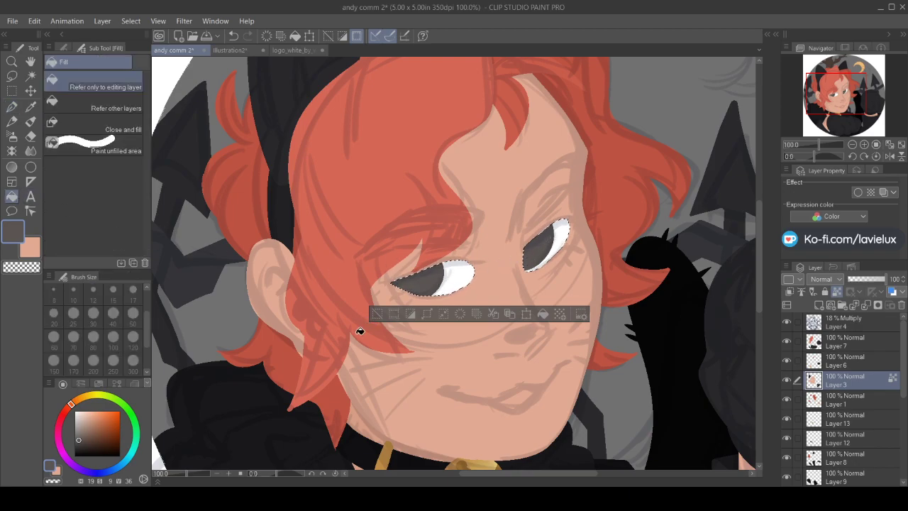
pyautogui.click(80, 434)
pyautogui.click(427, 277)
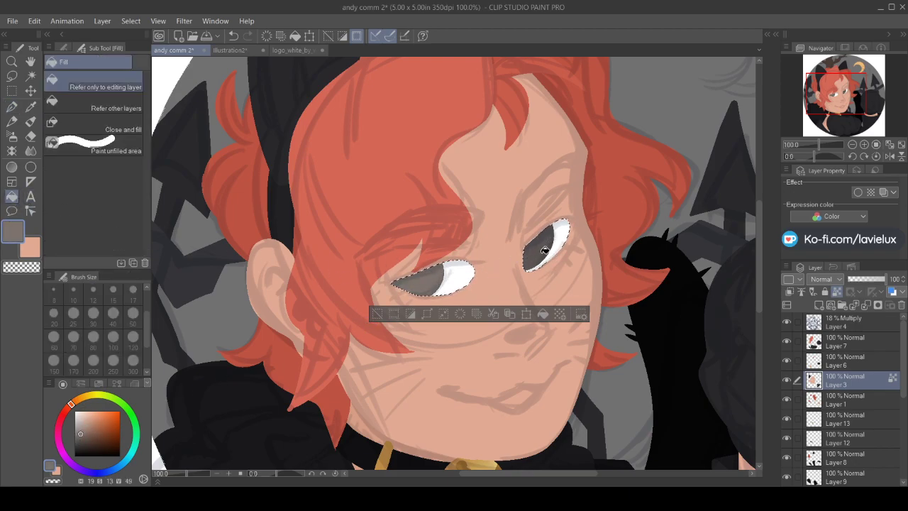
# Clear the eye selection, select both grey irises and paint darker brown-grey pupils inside them
pyautogui.press('w')
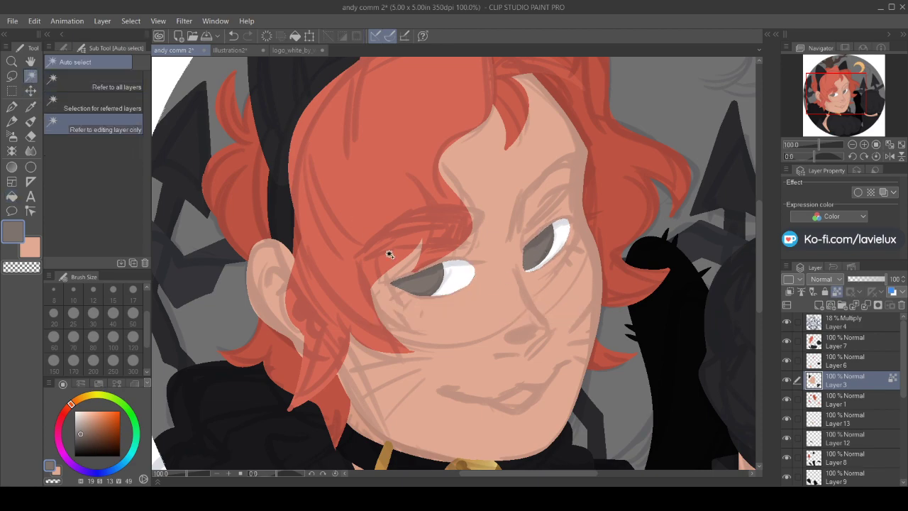
pyautogui.click(422, 284)
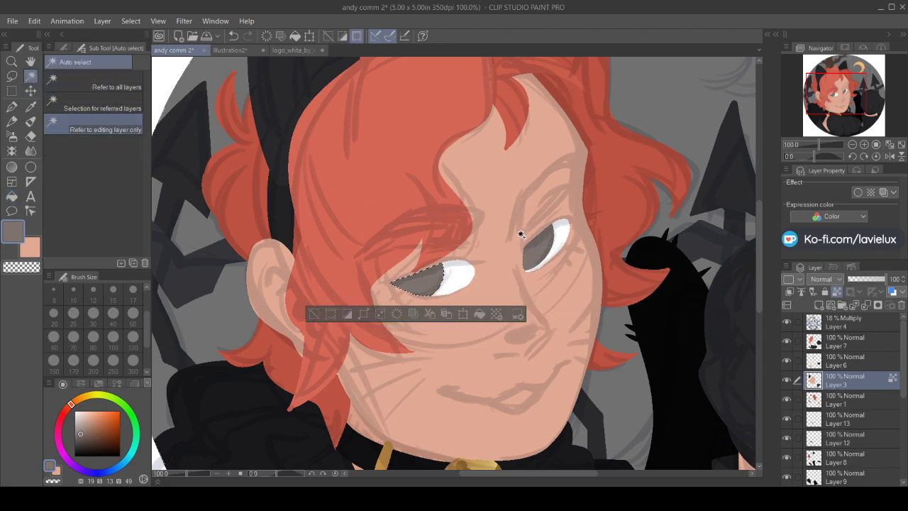
pyautogui.keyDown('shift'); pyautogui.click(523, 238); pyautogui.keyUp('shift')
pyautogui.click(83, 438)
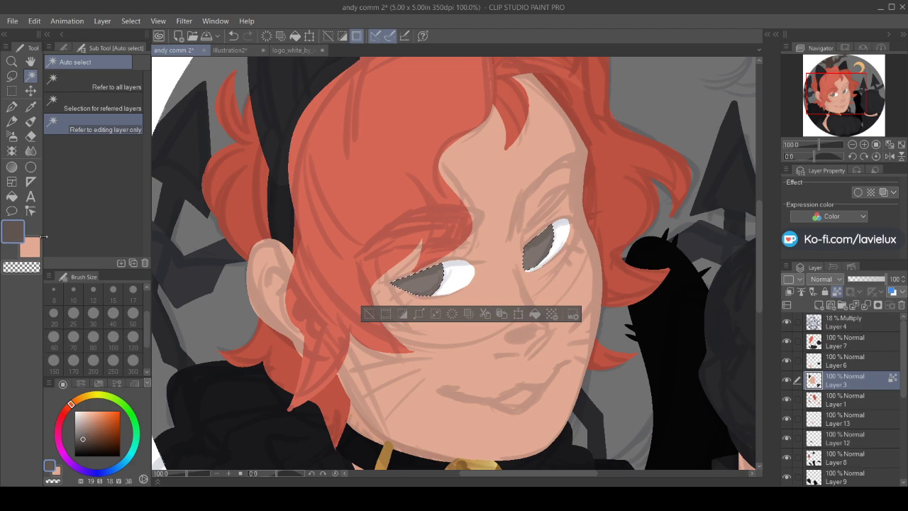
pyautogui.click(11, 106)
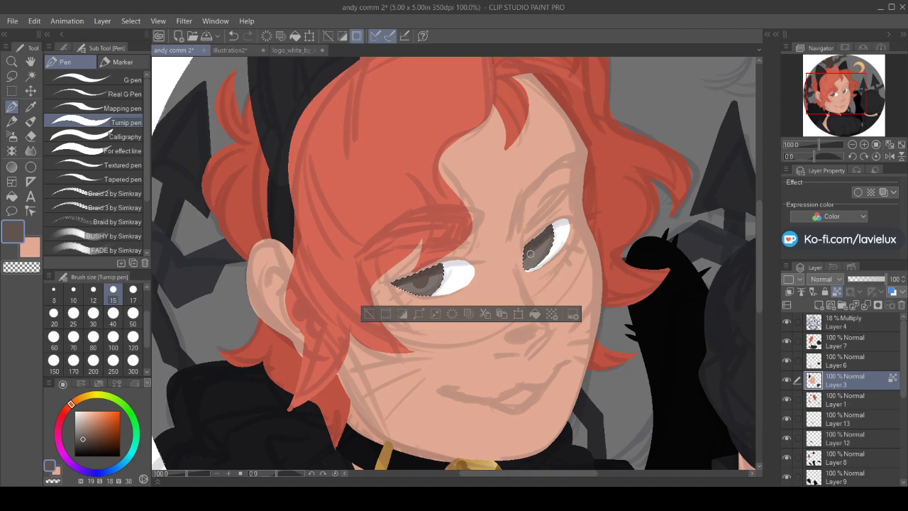
# Paint a small white highlight in each pupil and clear the iris selection
pyautogui.click(72, 411)
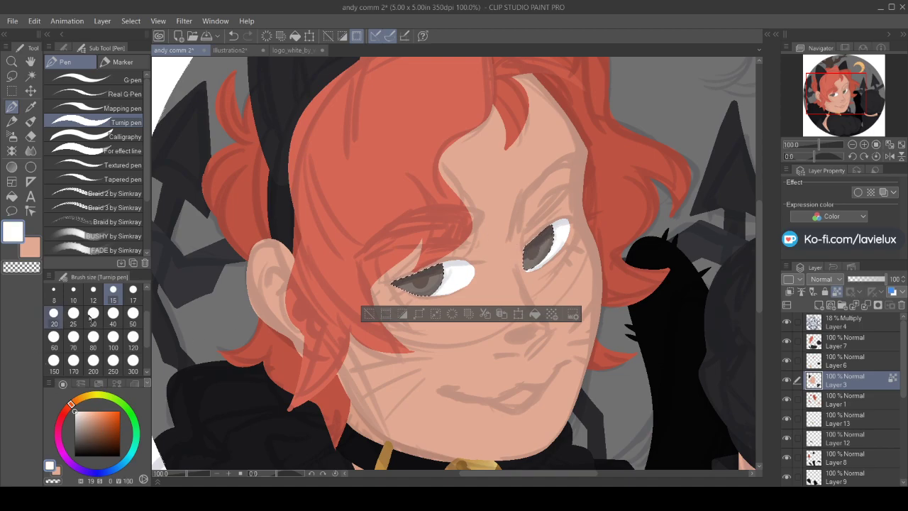
pyautogui.moveTo(532, 247); pyautogui.dragTo(531, 257)
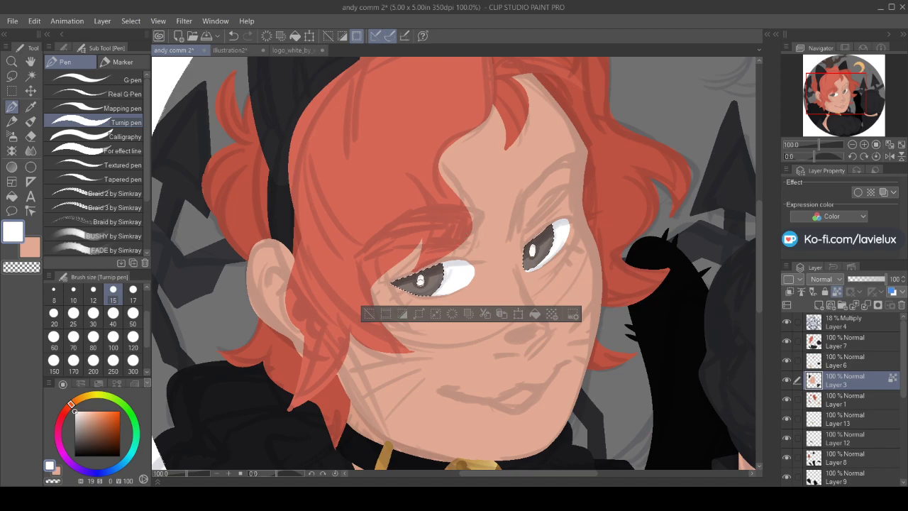
pyautogui.click(369, 314)
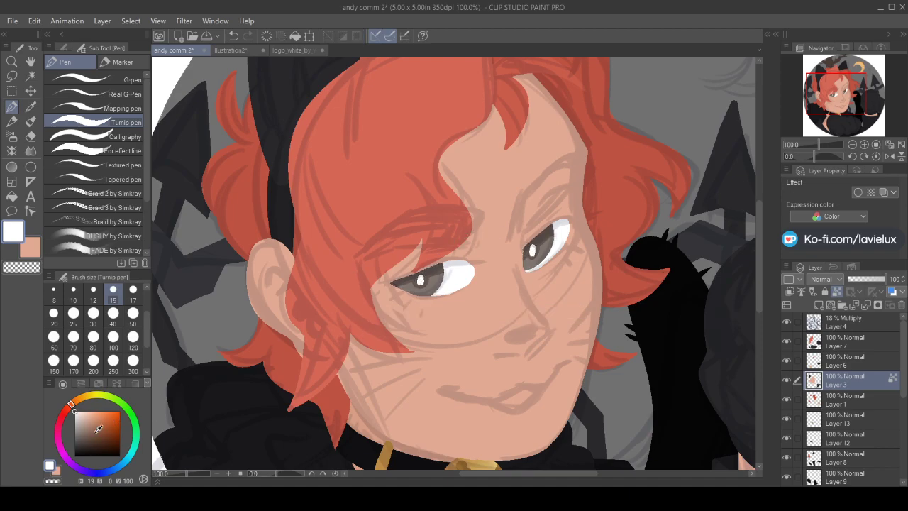
# Draw the left eye's thick black upper lash line with tapered corners and add short lashes along its lower lid
pyautogui.click(75, 456)
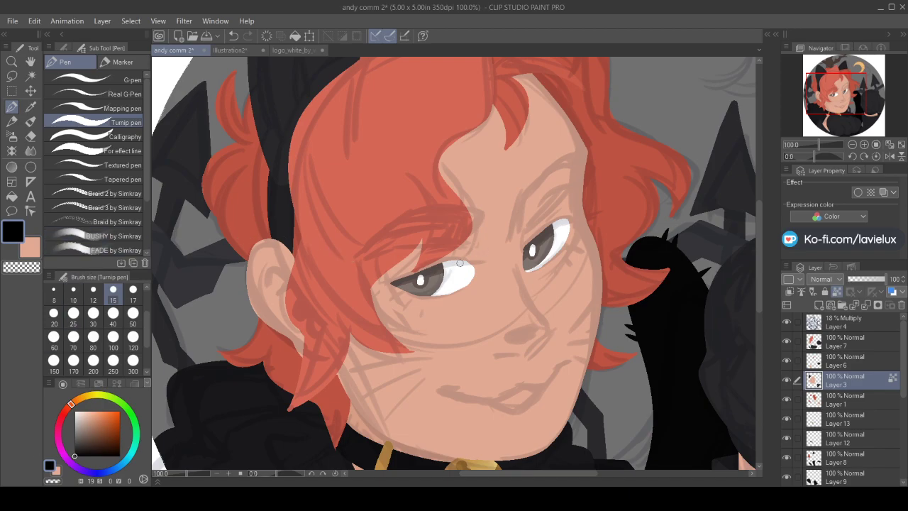
pyautogui.moveTo(437, 268)
pyautogui.mouseDown()
pyautogui.moveTo(472, 261)
pyautogui.moveTo(423, 269)
pyautogui.moveTo(471, 260)
pyautogui.mouseUp()
pyautogui.moveTo(416, 270); pyautogui.dragTo(377, 280)
pyautogui.moveTo(450, 265); pyautogui.dragTo(371, 280)
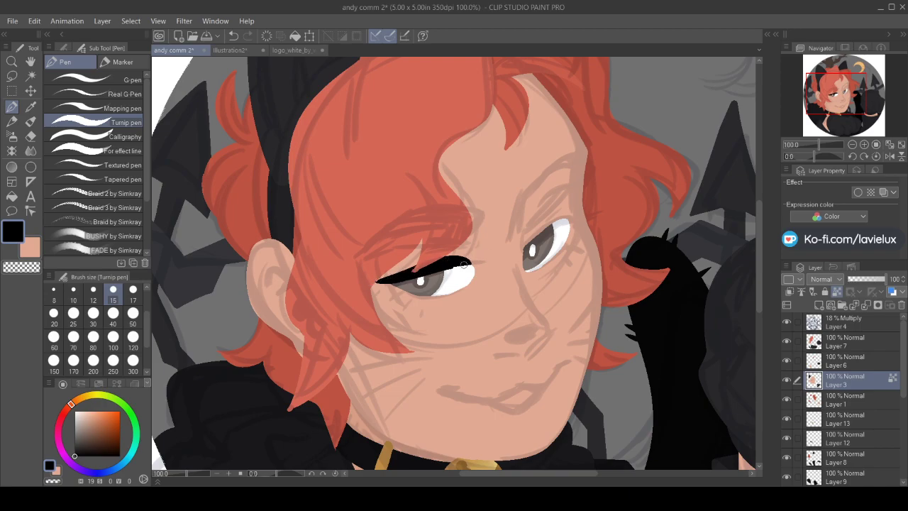
pyautogui.moveTo(448, 267); pyautogui.dragTo(483, 263)
pyautogui.moveTo(396, 287)
pyautogui.mouseDown()
pyautogui.moveTo(437, 299)
pyautogui.moveTo(386, 299)
pyautogui.moveTo(398, 304)
pyautogui.mouseUp()
# Unlock Layer 3's transparent pixels and draw the right eye's winged black upper lash line and lower lashes
pyautogui.moveTo(460, 260)
pyautogui.mouseDown()
pyautogui.moveTo(522, 254)
pyautogui.moveTo(567, 222)
pyautogui.mouseUp()
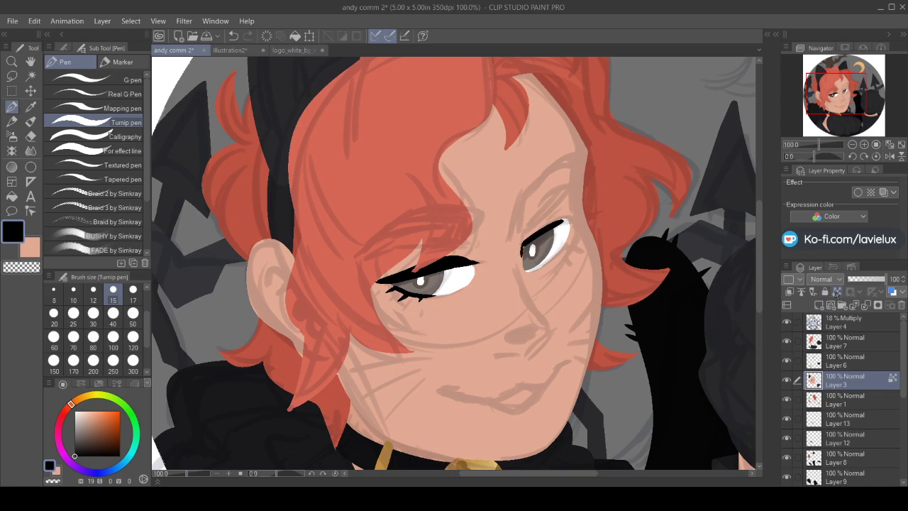
pyautogui.moveTo(570, 217)
pyautogui.mouseDown()
pyautogui.moveTo(551, 225)
pyautogui.moveTo(571, 215)
pyautogui.mouseUp()
pyautogui.moveTo(530, 234); pyautogui.dragTo(526, 242)
pyautogui.moveTo(566, 216)
pyautogui.mouseDown()
pyautogui.moveTo(594, 214)
pyautogui.moveTo(557, 223)
pyautogui.moveTo(521, 255)
pyautogui.mouseUp()
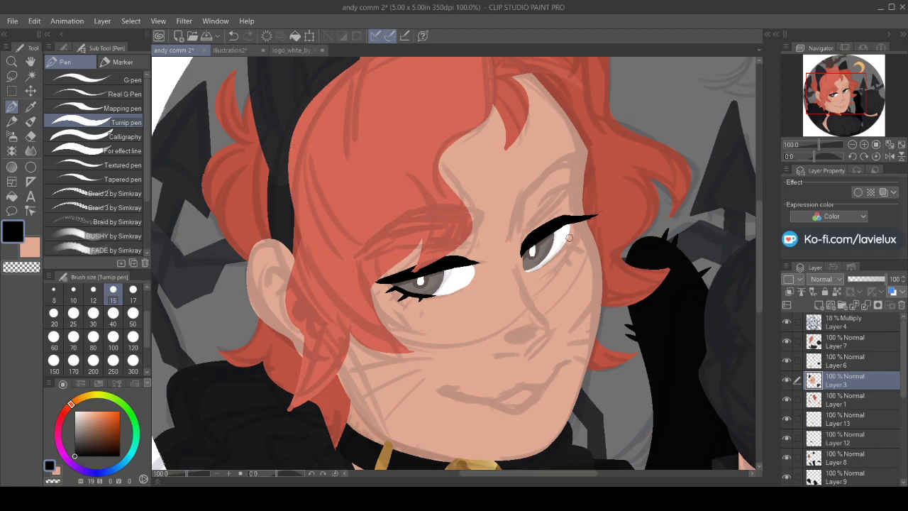
pyautogui.moveTo(570, 232)
pyautogui.mouseDown()
pyautogui.moveTo(545, 261)
pyautogui.moveTo(567, 242)
pyautogui.moveTo(570, 250)
pyautogui.moveTo(560, 246)
pyautogui.mouseUp()
# Mix a darker brown skin tone and, following the sketch, draw the nose contour, brow crease and right eyelid crease on the locked Layer 3
pyautogui.click(786, 322)
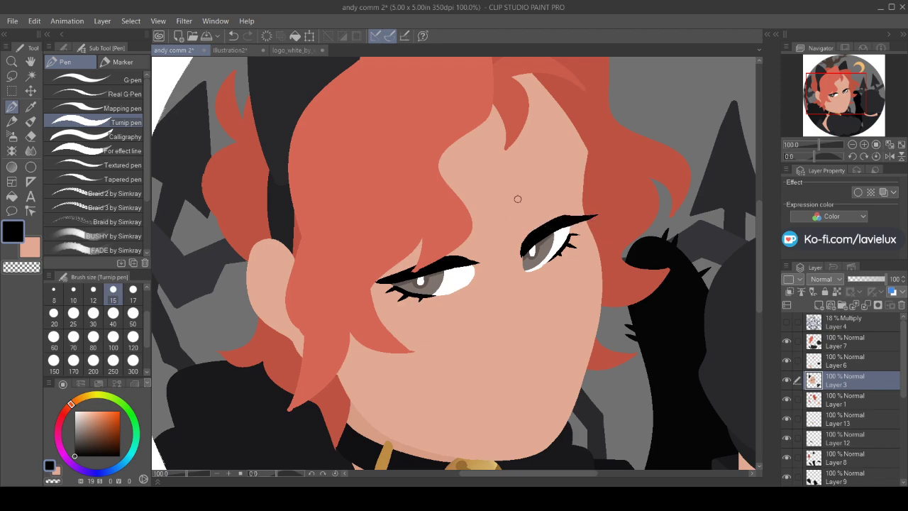
pyautogui.click(30, 106)
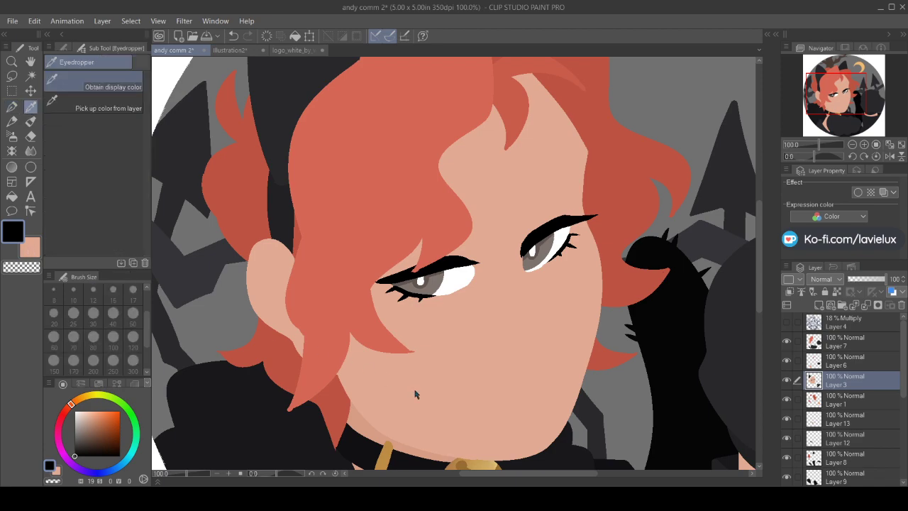
pyautogui.click(32, 249)
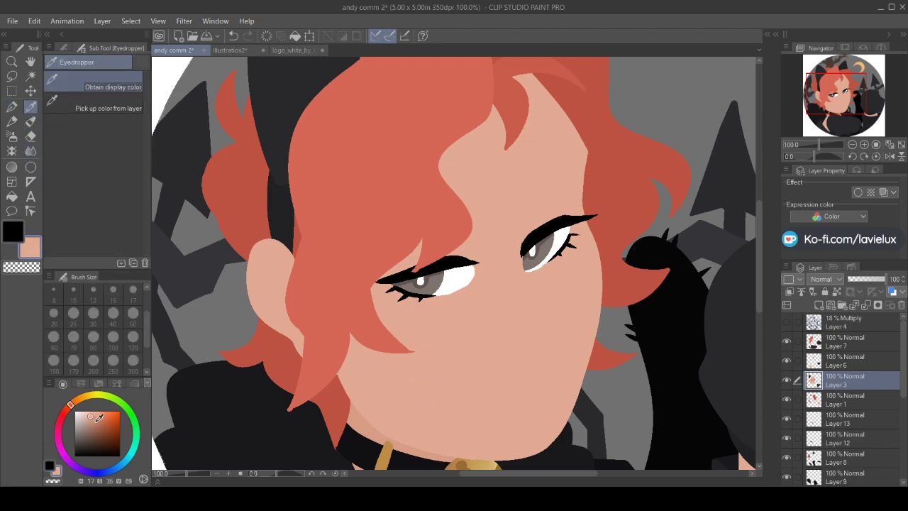
pyautogui.click(97, 424)
pyautogui.click(12, 106)
pyautogui.click(786, 321)
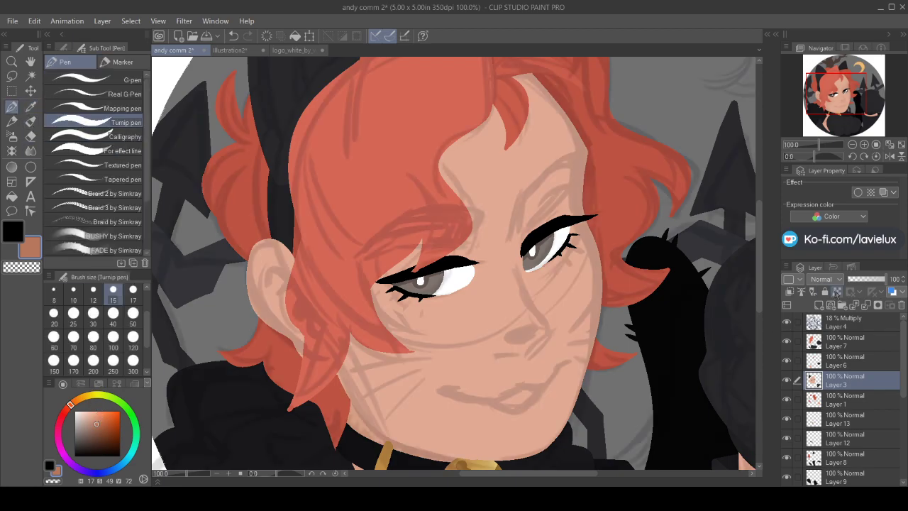
pyautogui.moveTo(523, 193); pyautogui.dragTo(522, 217)
pyautogui.moveTo(517, 271)
pyautogui.mouseDown()
pyautogui.moveTo(550, 331)
pyautogui.moveTo(534, 315)
pyautogui.moveTo(551, 329)
pyautogui.moveTo(532, 356)
pyautogui.moveTo(502, 347)
pyautogui.moveTo(521, 359)
pyautogui.moveTo(493, 359)
pyautogui.mouseUp()
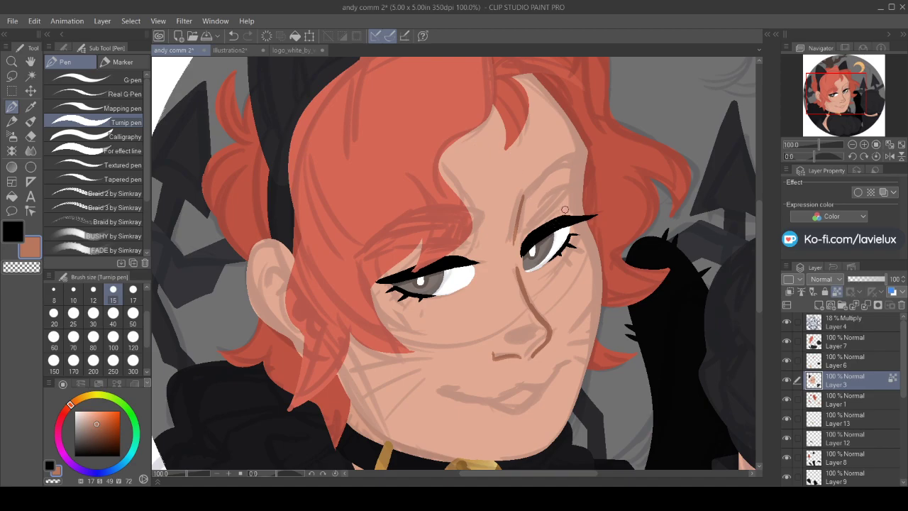
pyautogui.moveTo(564, 209)
pyautogui.mouseDown()
pyautogui.moveTo(565, 194)
pyautogui.moveTo(522, 237)
pyautogui.mouseUp()
# With the sketch hidden, add brown crease lines beside the left eye and inside the ear, and show the sketch again
pyautogui.click(786, 323)
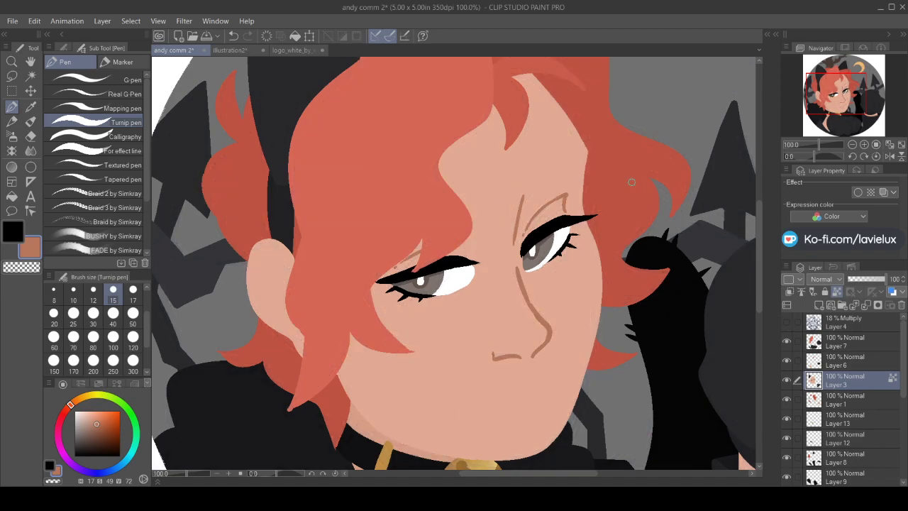
pyautogui.moveTo(466, 251); pyautogui.dragTo(462, 240)
pyautogui.moveTo(255, 257)
pyautogui.mouseDown()
pyautogui.moveTo(282, 263)
pyautogui.moveTo(290, 279)
pyautogui.moveTo(258, 287)
pyautogui.moveTo(260, 295)
pyautogui.moveTo(275, 293)
pyautogui.moveTo(304, 344)
pyautogui.mouseUp()
pyautogui.click(786, 323)
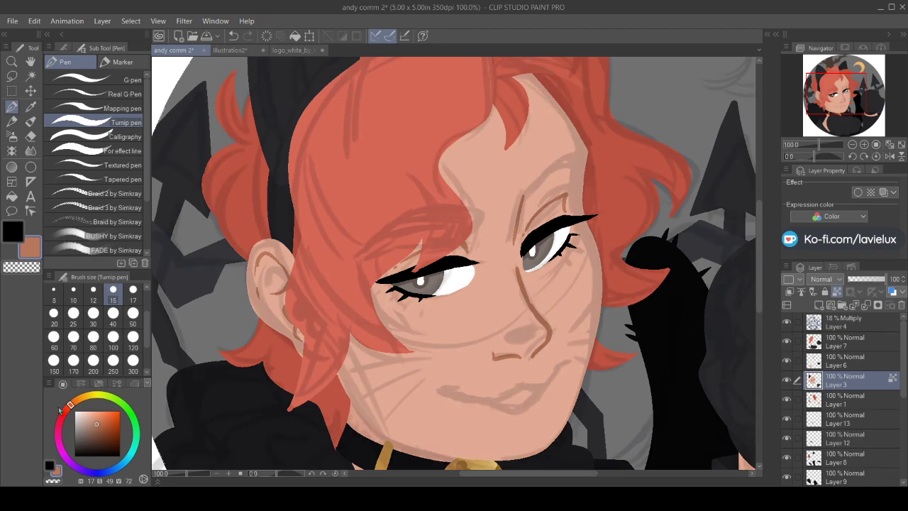
# Shift the brown line colour to a redder hue and draw the smiling mouth line along the sketch
pyautogui.moveTo(69, 410); pyautogui.dragTo(67, 410)
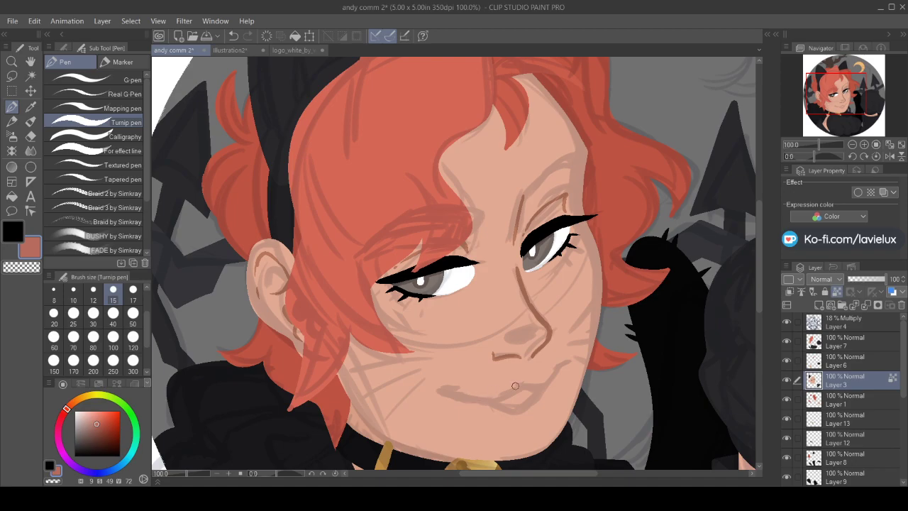
pyautogui.moveTo(523, 382)
pyautogui.mouseDown()
pyautogui.moveTo(490, 399)
pyautogui.moveTo(449, 390)
pyautogui.mouseUp()
pyautogui.moveTo(526, 383)
pyautogui.mouseDown()
pyautogui.moveTo(551, 377)
pyautogui.moveTo(569, 357)
pyautogui.mouseUp()
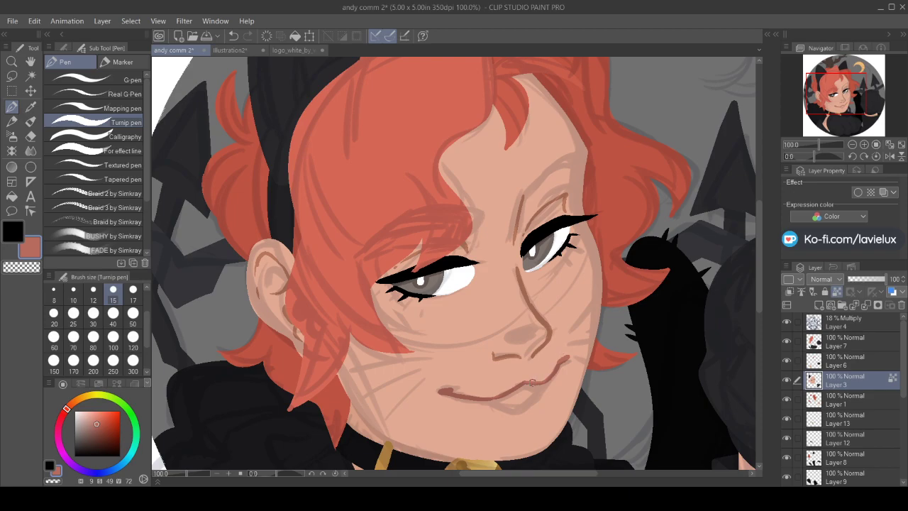
# Fill in the upper lip, then select the skin area and paint the lower lip in a pinker tone along the sketch
pyautogui.moveTo(553, 374); pyautogui.dragTo(462, 398)
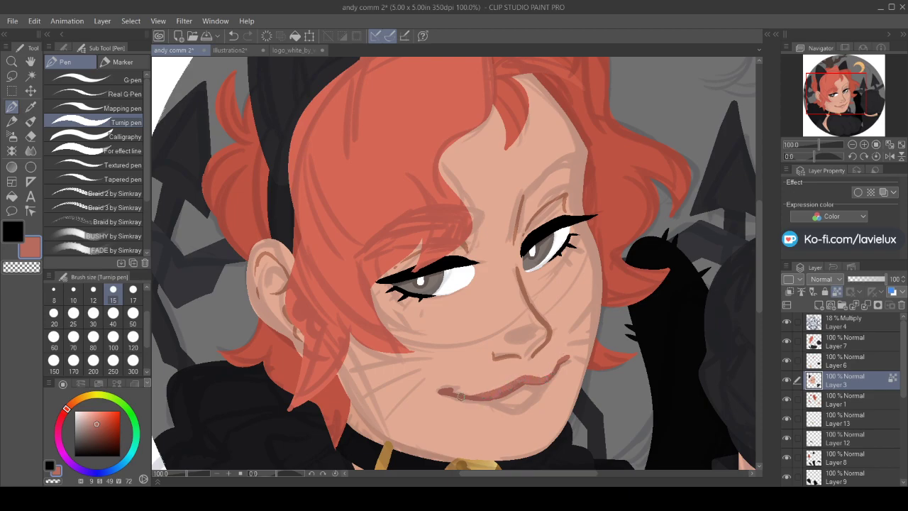
pyautogui.click(31, 75)
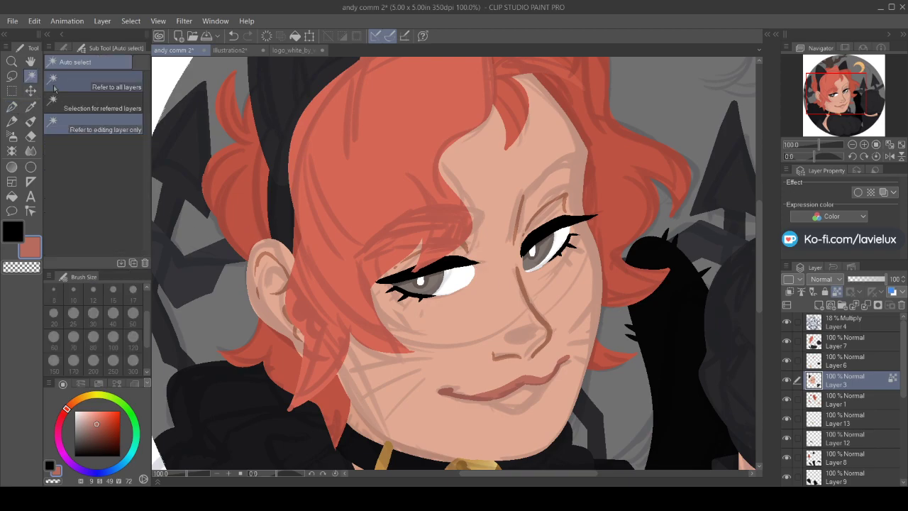
pyautogui.click(451, 439)
pyautogui.click(98, 426)
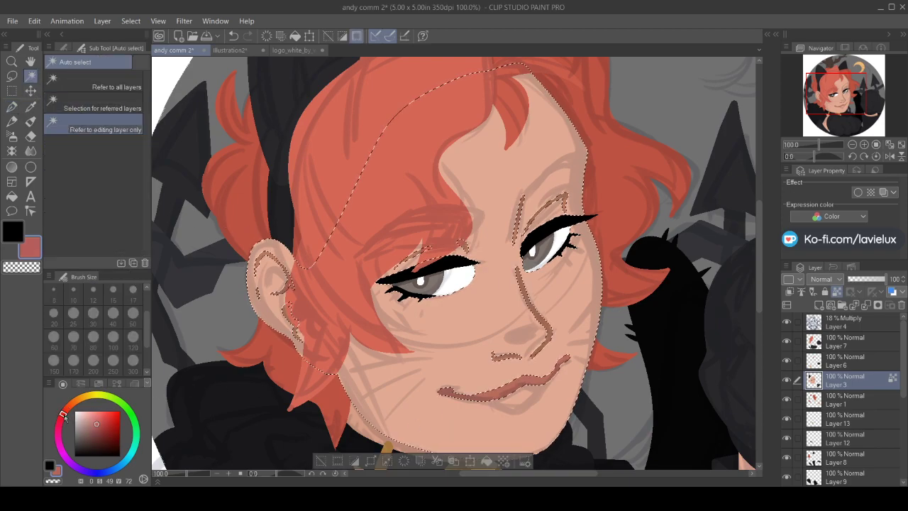
pyautogui.click(100, 428)
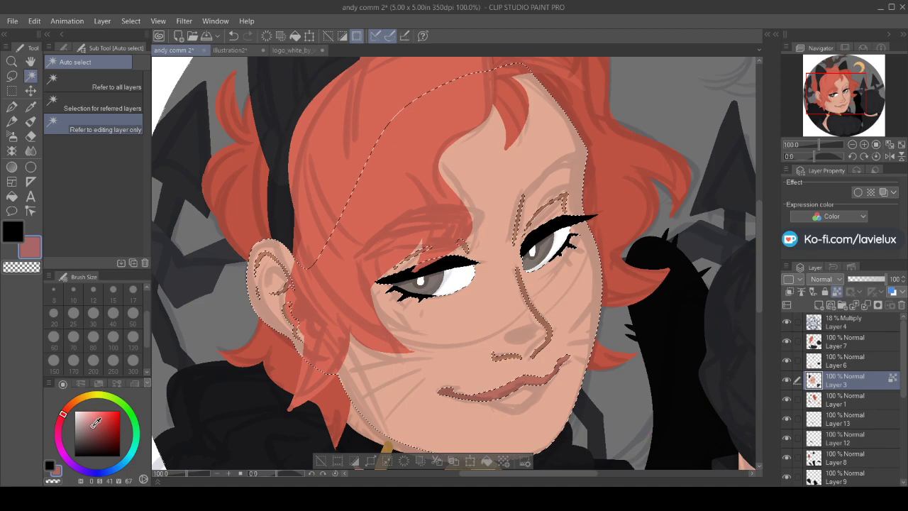
pyautogui.click(12, 107)
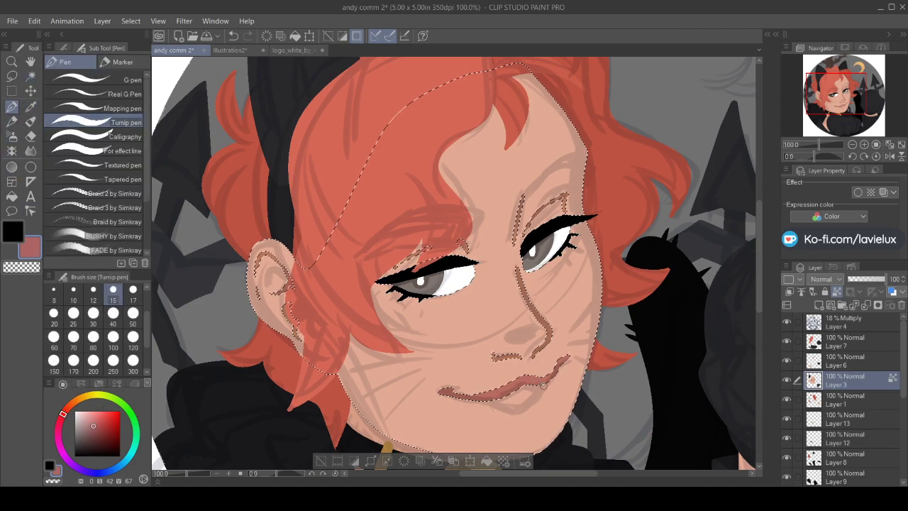
pyautogui.moveTo(539, 388)
pyautogui.mouseDown()
pyautogui.moveTo(504, 403)
pyautogui.moveTo(482, 395)
pyautogui.moveTo(536, 387)
pyautogui.moveTo(480, 401)
pyautogui.mouseUp()
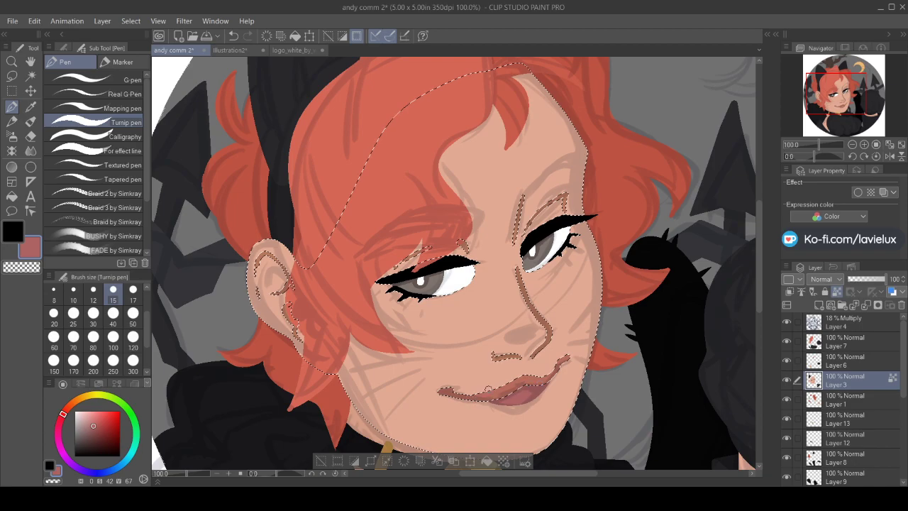
pyautogui.click(321, 461)
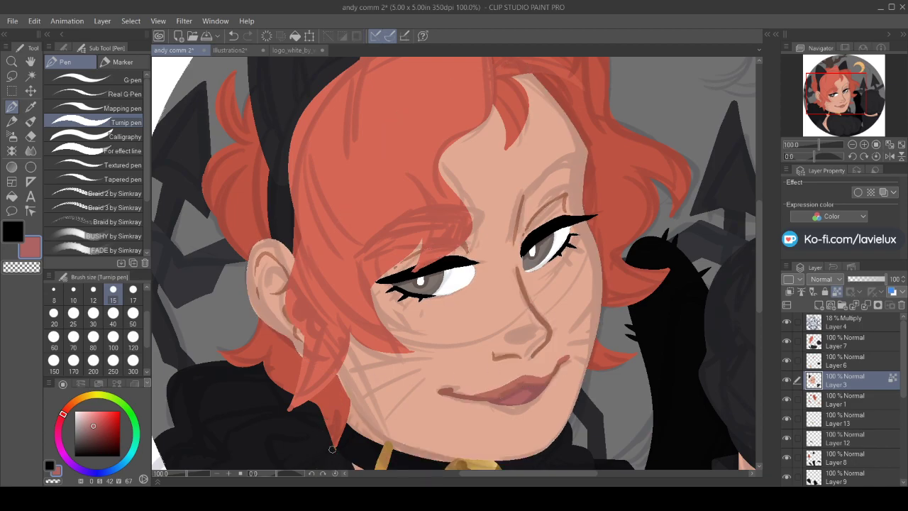
# Hide the sketch layer and fill the lower lip with a lighter muted pink (H 0, S 37, V 77)
pyautogui.click(787, 323)
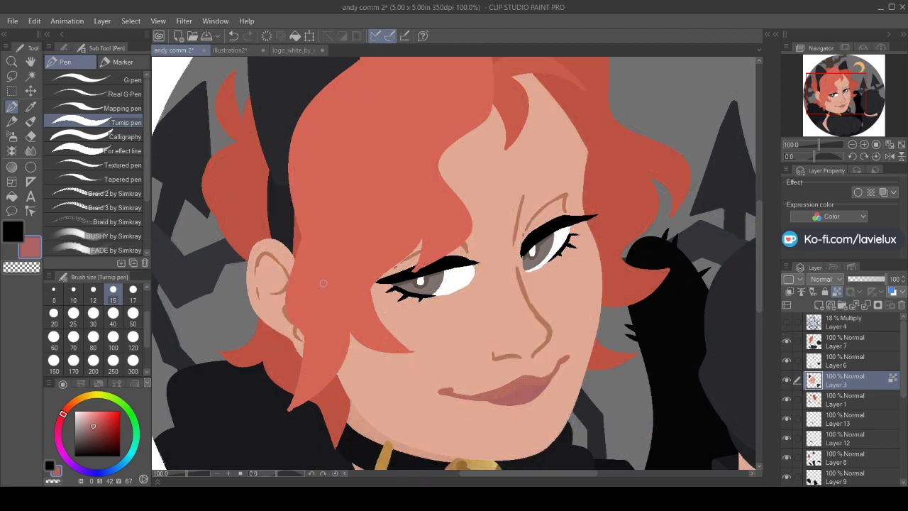
pyautogui.click(88, 420)
pyautogui.click(12, 196)
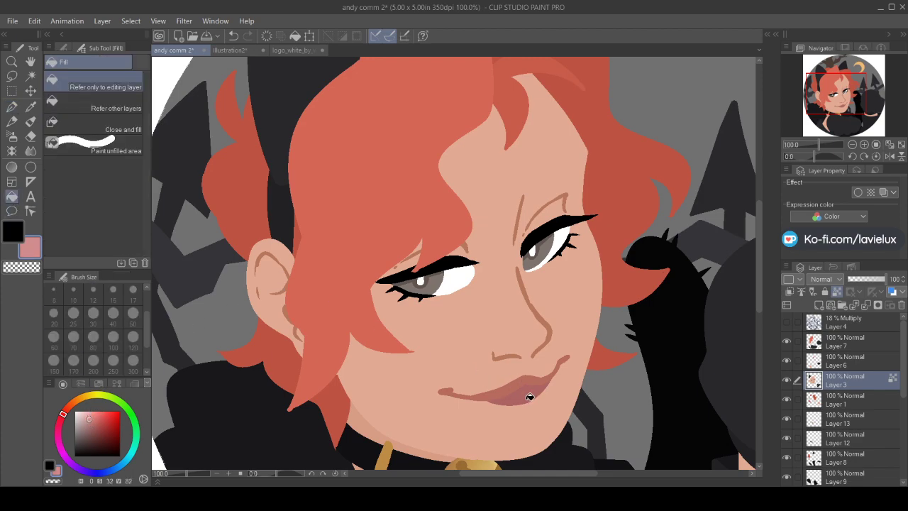
pyautogui.click(531, 396)
pyautogui.click(96, 423)
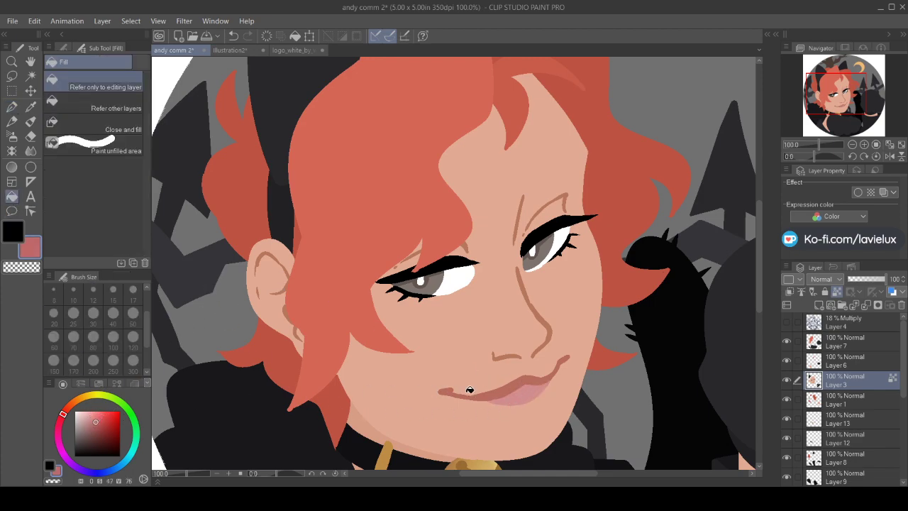
pyautogui.click(507, 403)
pyautogui.hotkey('ctrl', 'z')
pyautogui.click(91, 422)
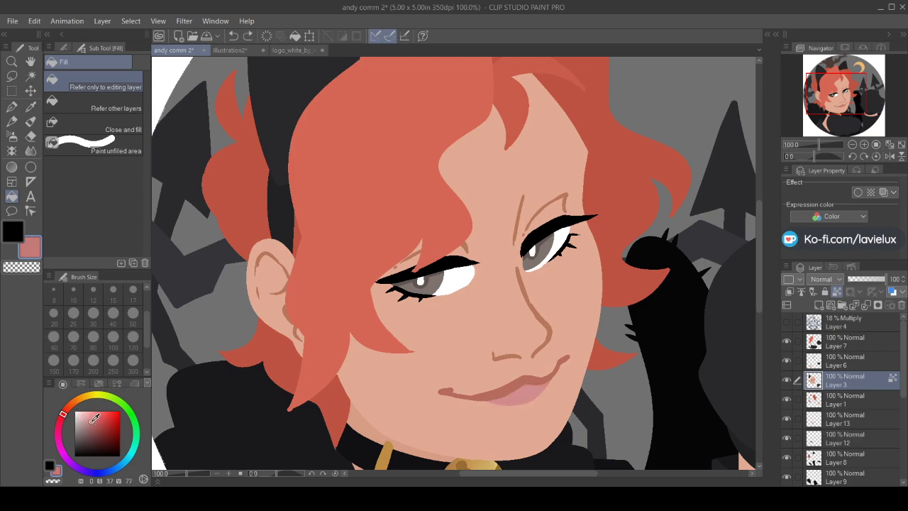
pyautogui.click(532, 387)
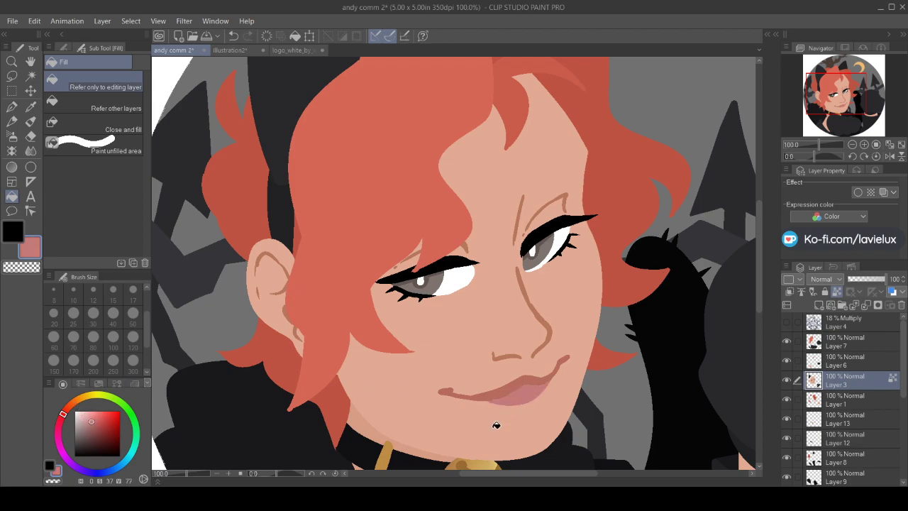
# Select the upper lip and mouth line, refine its edge with the lower lip's sampled pink, and clear the selection
pyautogui.click(31, 106)
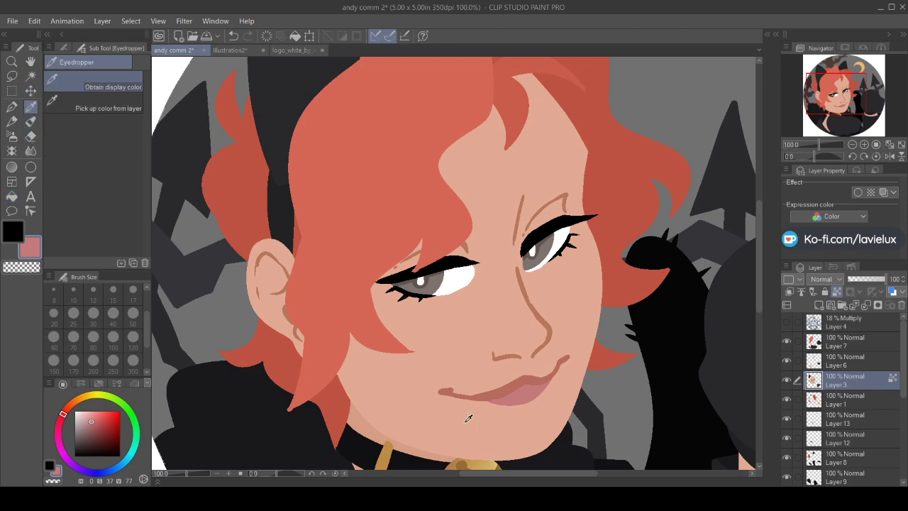
pyautogui.click(466, 422)
pyautogui.click(31, 75)
pyautogui.click(105, 128)
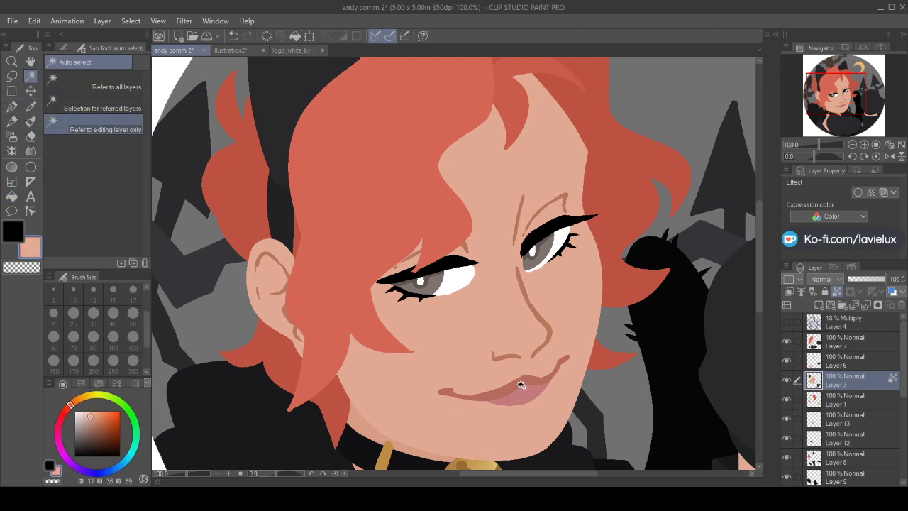
pyautogui.click(524, 385)
pyautogui.press('p')
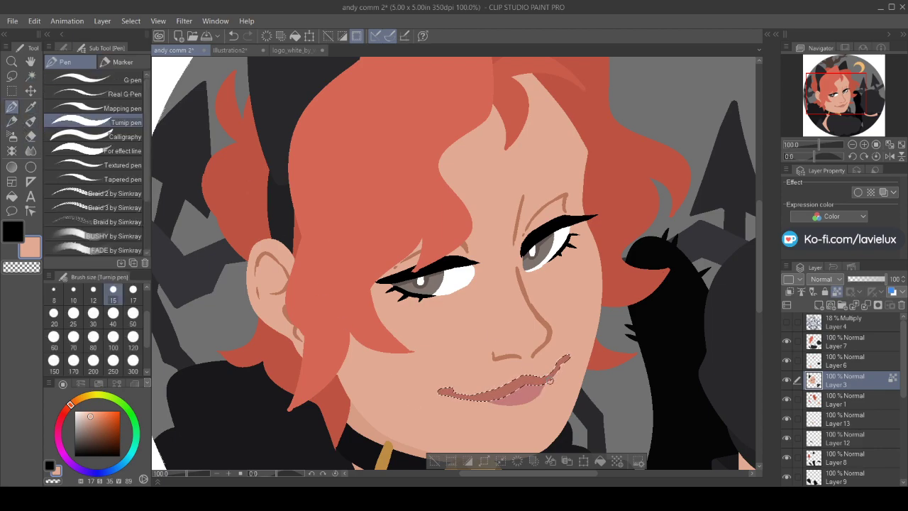
pyautogui.click(31, 106)
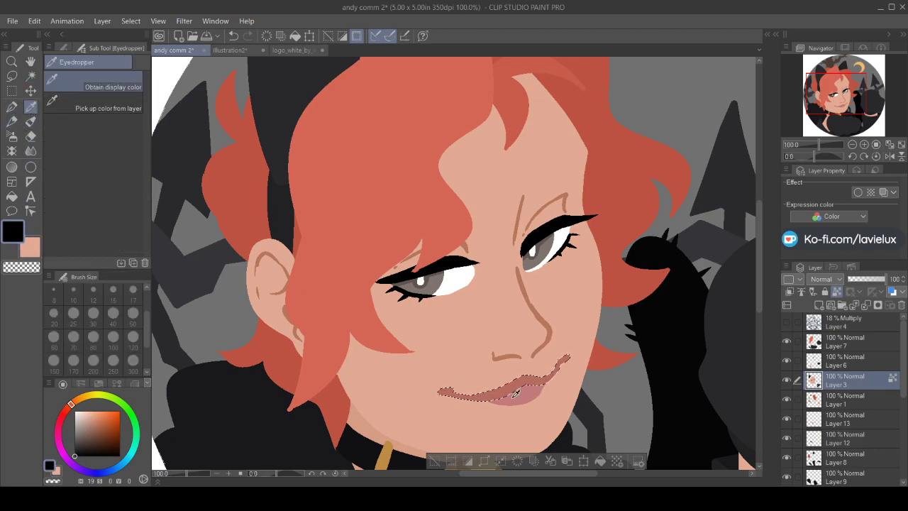
pyautogui.click(518, 392)
pyautogui.press('p')
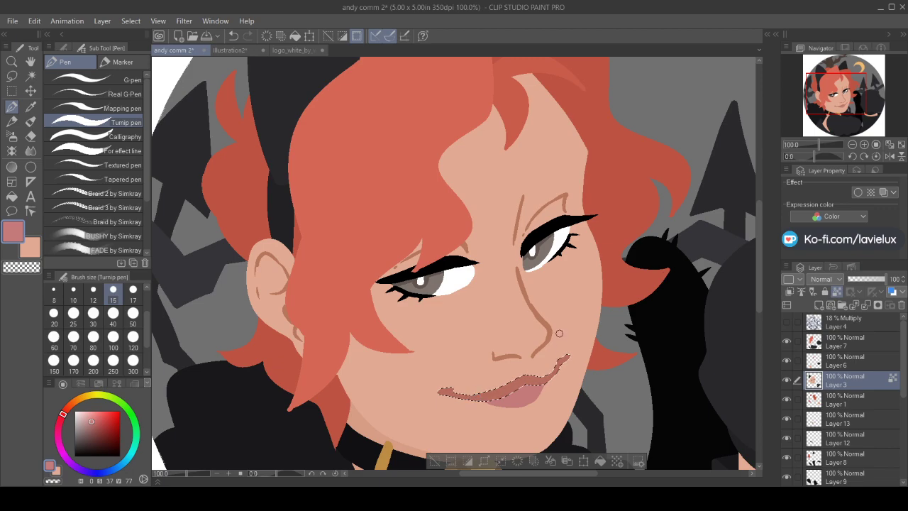
pyautogui.click(435, 462)
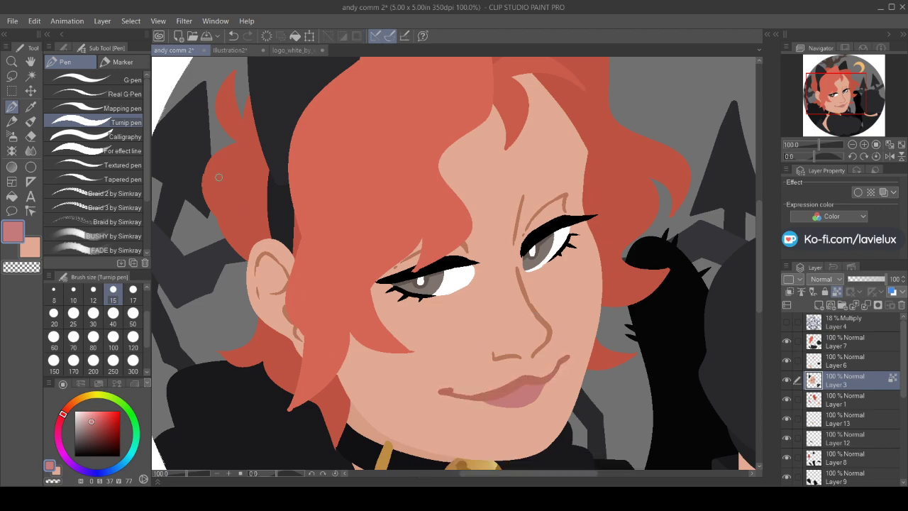
# Select the face skin, outline the lower lip's lower edge in a lighter reddish tone (H 9, S 46, V 80), and deselect
pyautogui.click(31, 76)
pyautogui.click(394, 363)
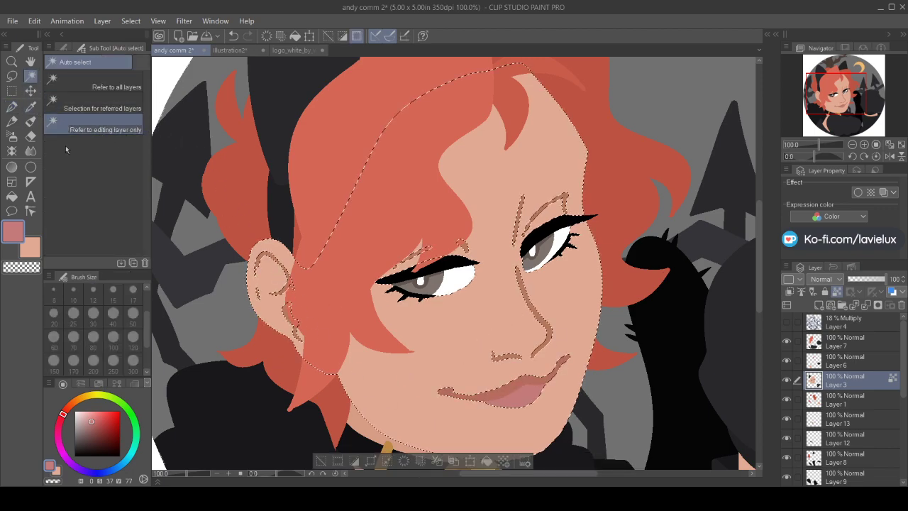
pyautogui.click(30, 107)
pyautogui.click(264, 320)
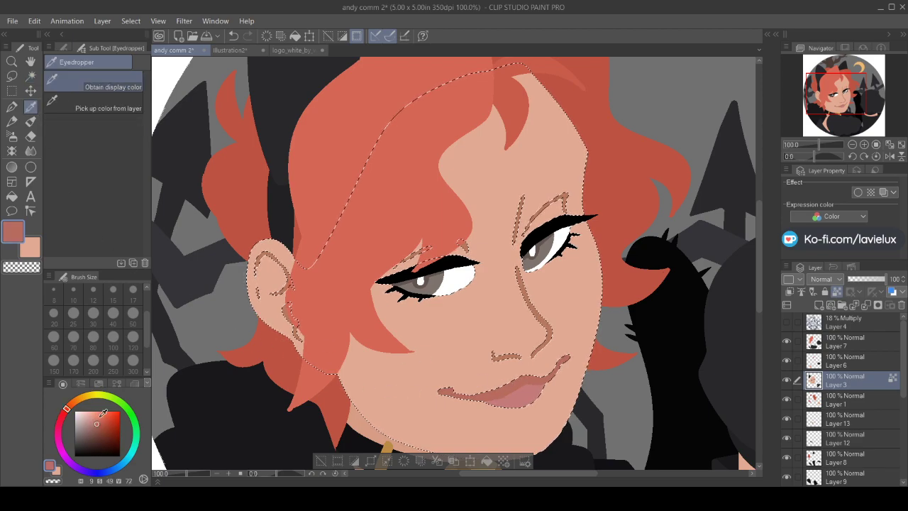
pyautogui.click(95, 421)
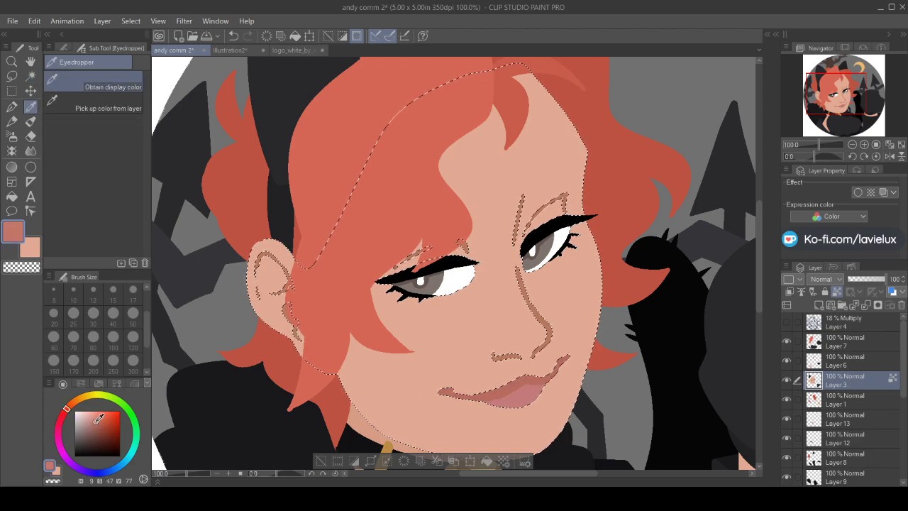
pyautogui.click(12, 107)
pyautogui.moveTo(545, 385)
pyautogui.mouseDown()
pyautogui.moveTo(518, 409)
pyautogui.moveTo(466, 398)
pyautogui.mouseUp()
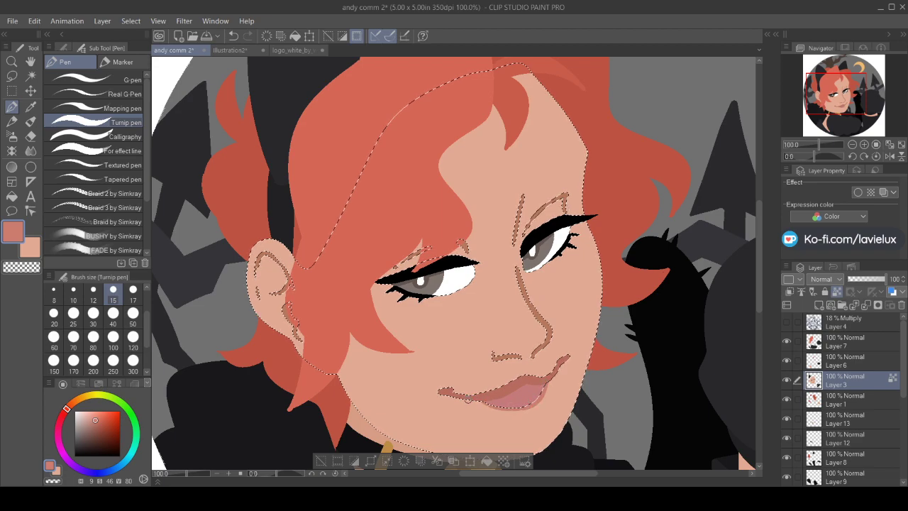
pyautogui.click(319, 461)
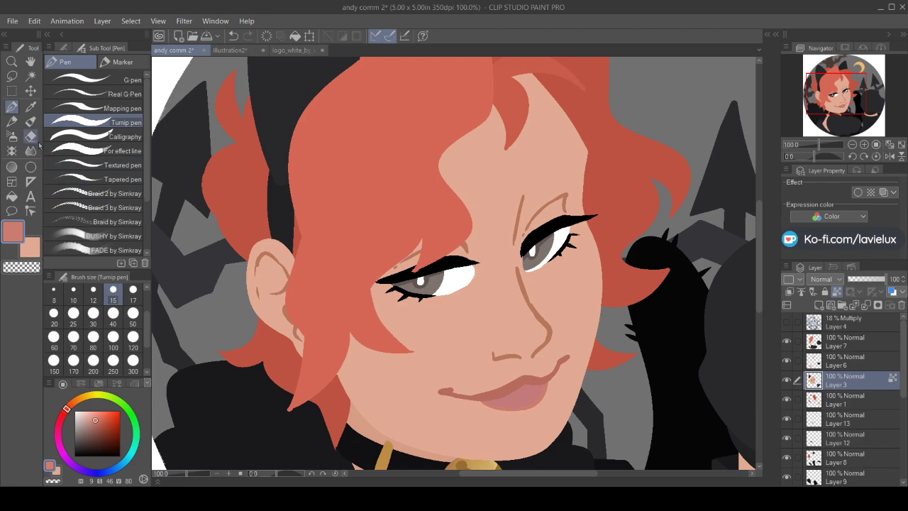
# Sample the nose line's brown and fill the lower lip's outline with it
pyautogui.click(30, 107)
pyautogui.click(552, 329)
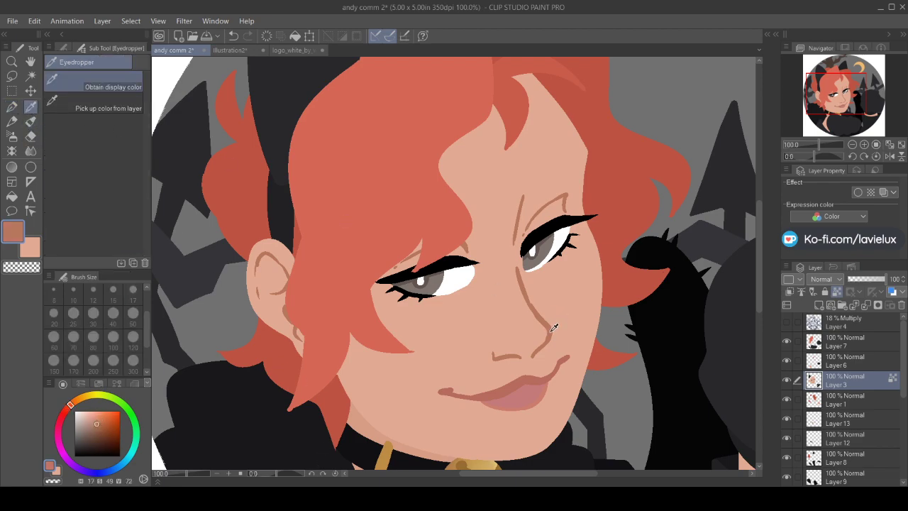
pyautogui.click(11, 196)
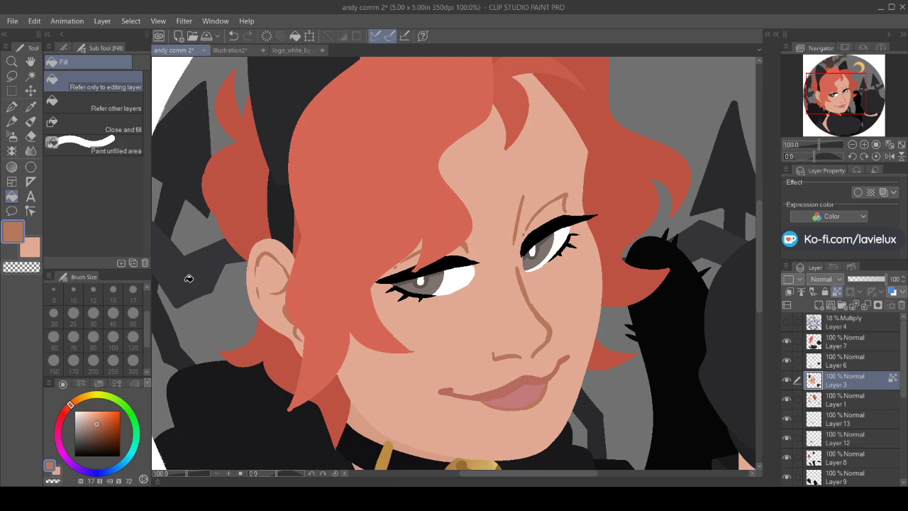
# Select the lower lip's pink area, thicken the brown outline beneath the lip, and clear the selection
pyautogui.click(12, 107)
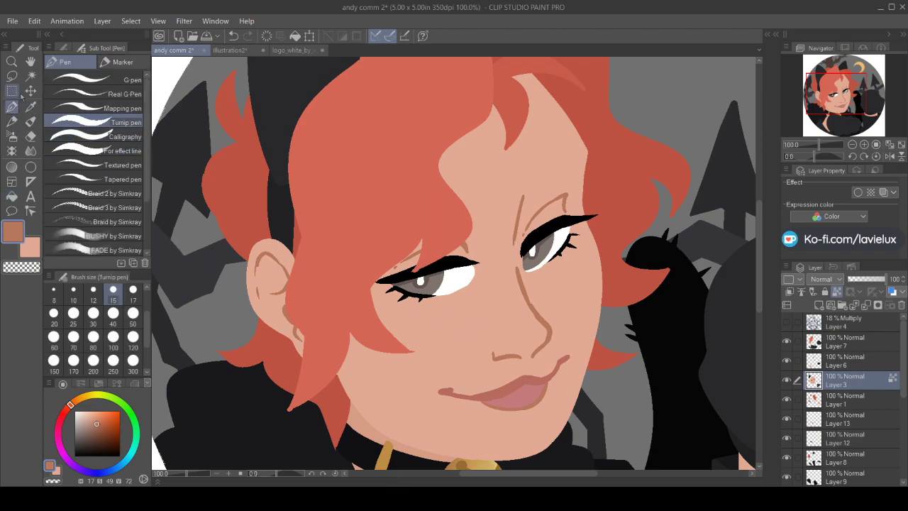
pyautogui.click(31, 75)
pyautogui.click(522, 391)
pyautogui.click(411, 426)
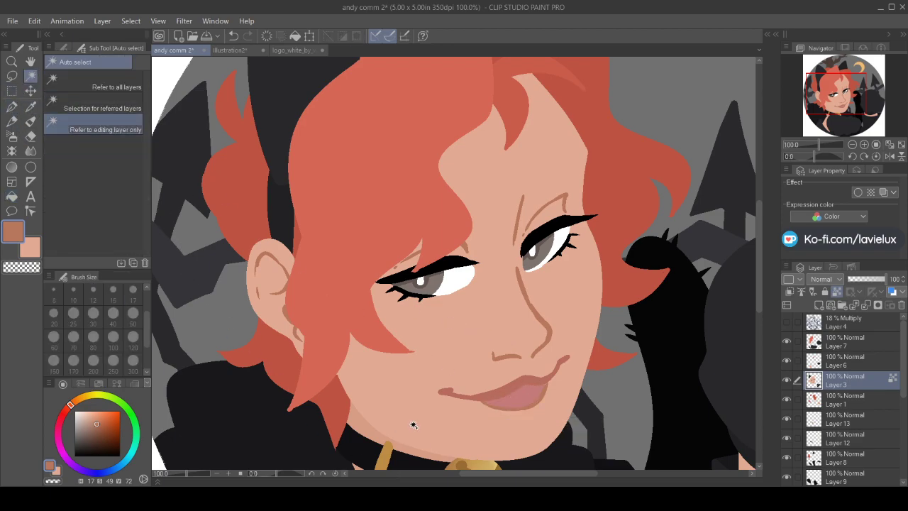
pyautogui.click(526, 397)
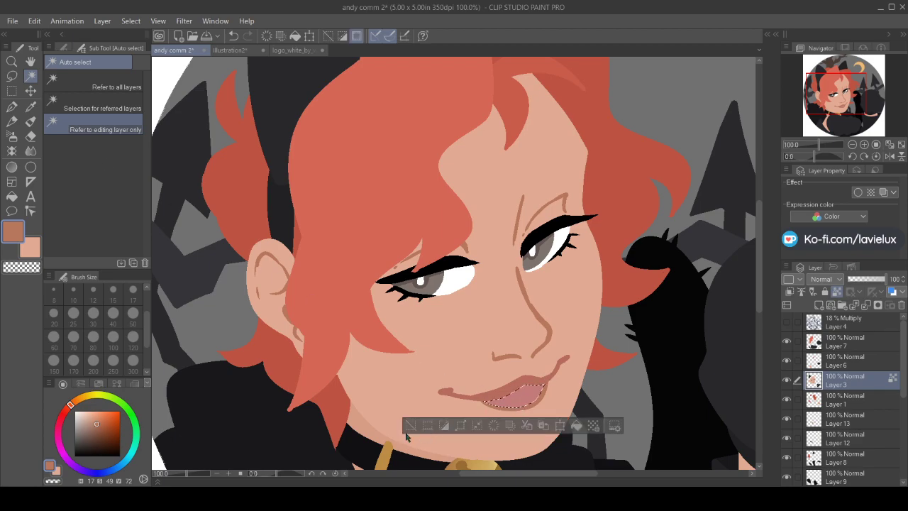
pyautogui.click(12, 107)
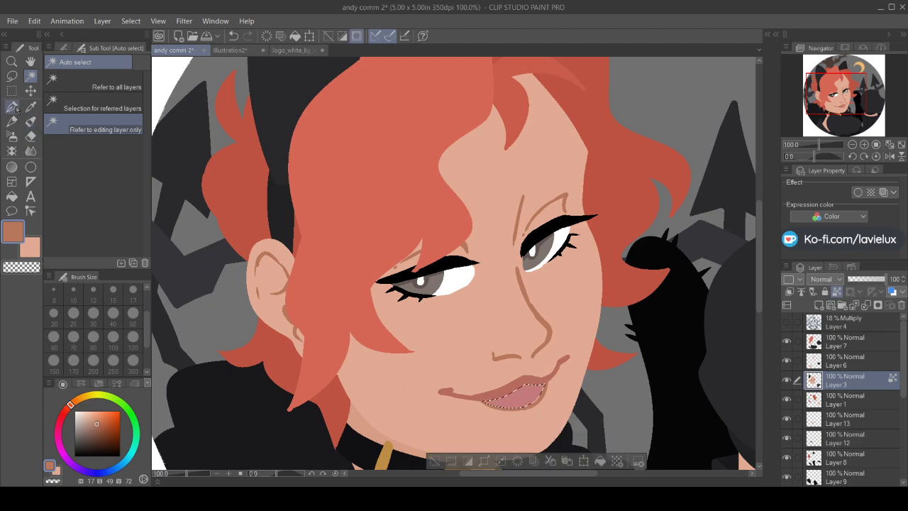
pyautogui.moveTo(536, 404); pyautogui.dragTo(491, 406)
pyautogui.press('x')
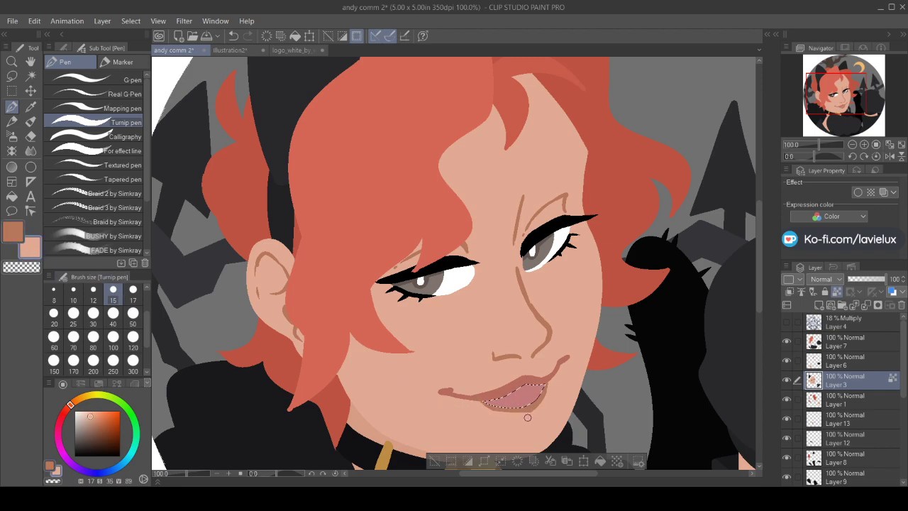
pyautogui.click(14, 233)
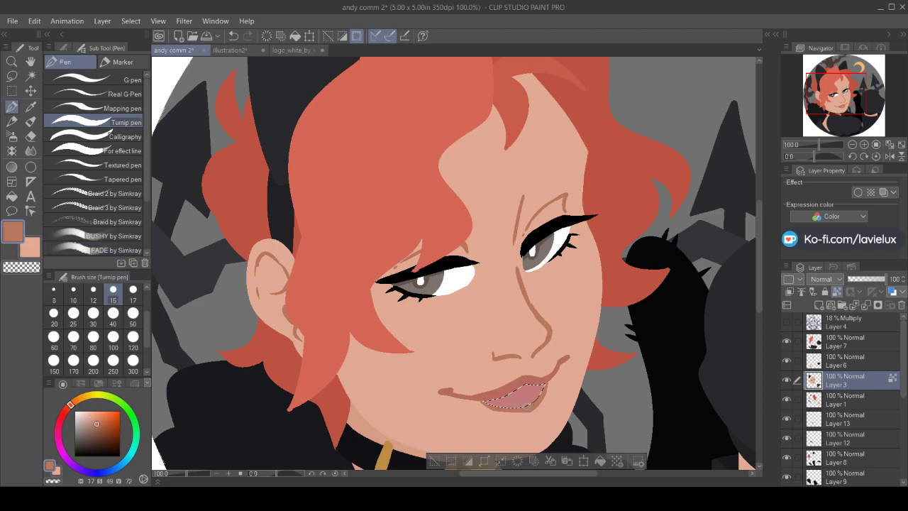
pyautogui.moveTo(521, 413); pyautogui.dragTo(490, 404)
pyautogui.hotkey('ctrl', 'd')
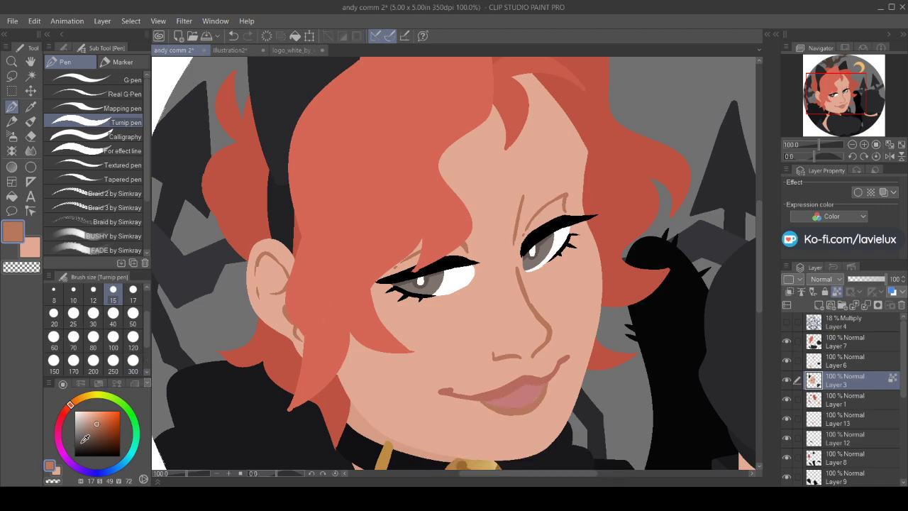
# Select the face skin, show the sketch, and draw tapered near-black whiskers on both cheeks with the Turnip pen
pyautogui.moveTo(86, 438); pyautogui.dragTo(75, 450)
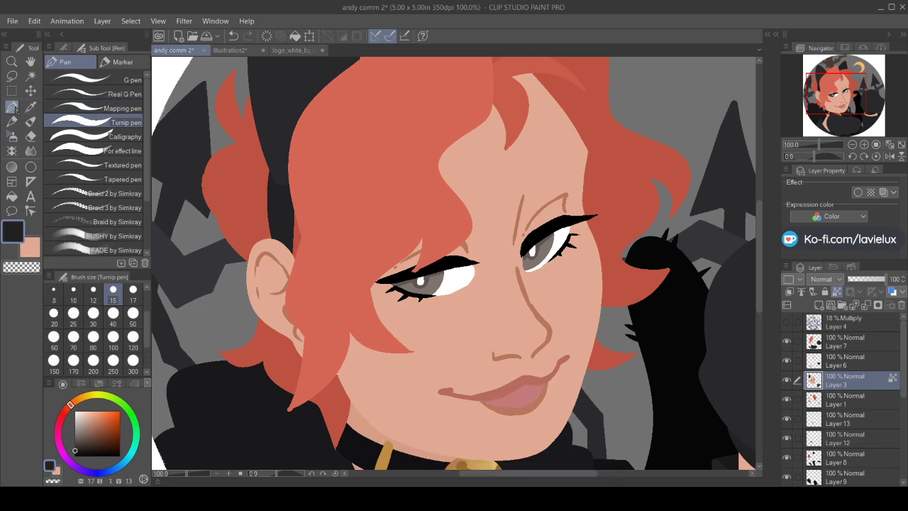
pyautogui.click(30, 76)
pyautogui.click(497, 324)
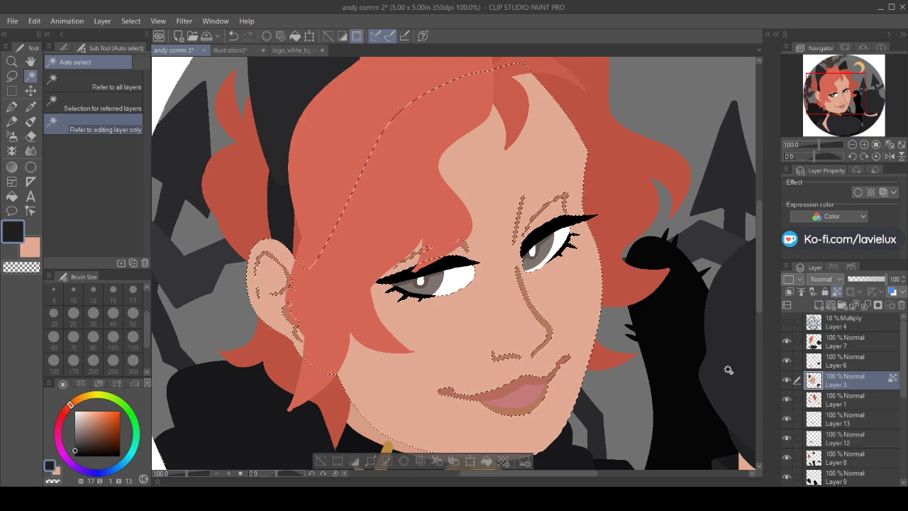
pyautogui.click(786, 322)
pyautogui.click(12, 106)
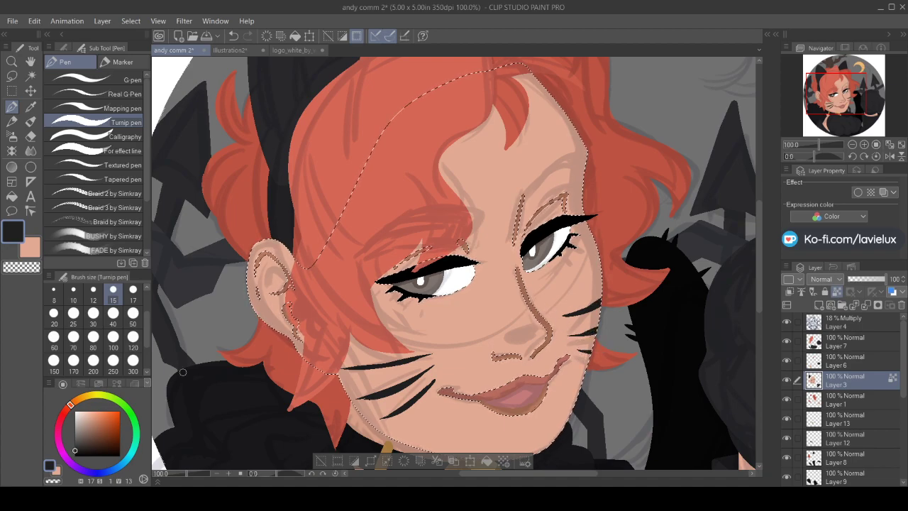
# Paint the nose tip dark red (H 354, S 62, V 62), clear the selection, and hide the sketch layer
pyautogui.click(61, 417)
pyautogui.click(100, 437)
pyautogui.click(102, 428)
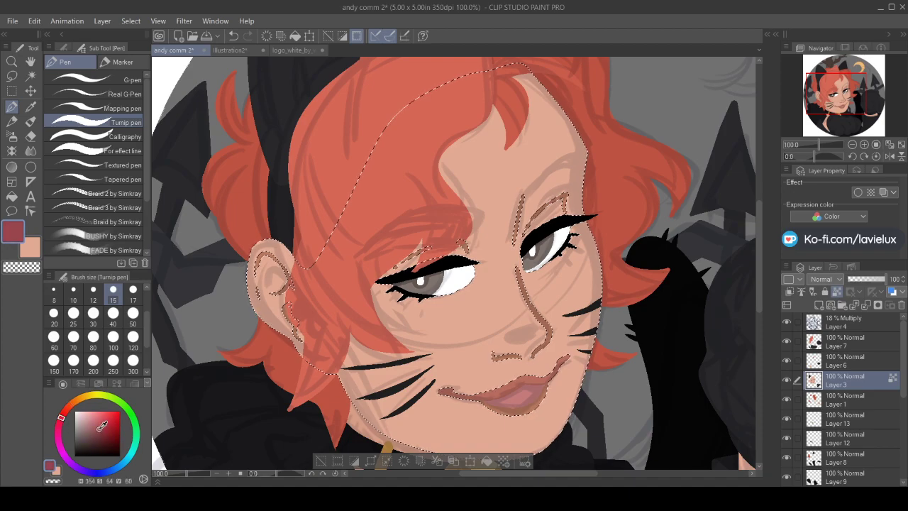
pyautogui.moveTo(535, 323)
pyautogui.mouseDown()
pyautogui.moveTo(508, 333)
pyautogui.moveTo(522, 340)
pyautogui.moveTo(538, 328)
pyautogui.moveTo(517, 335)
pyautogui.mouseUp()
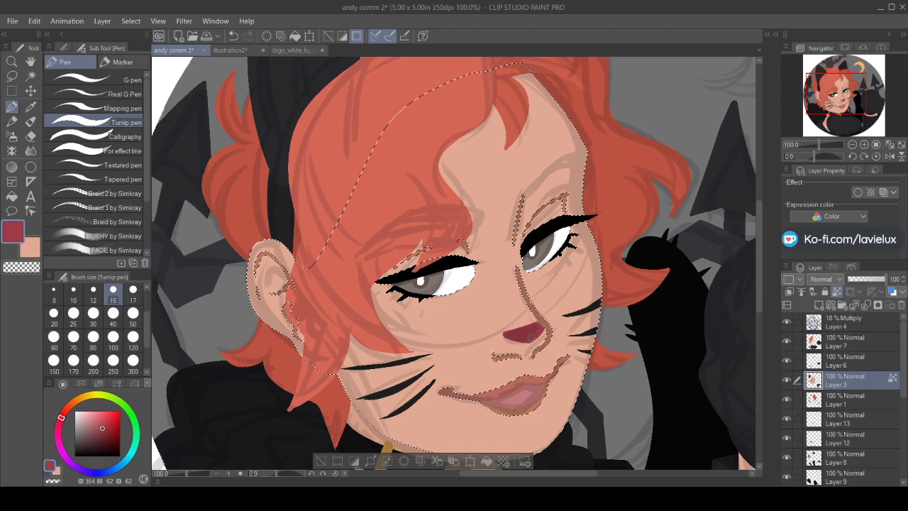
pyautogui.click(321, 462)
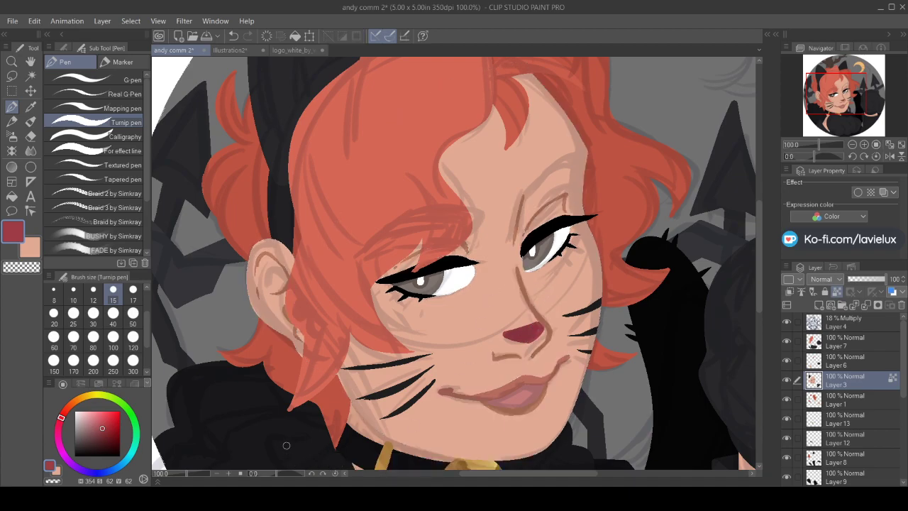
pyautogui.click(786, 323)
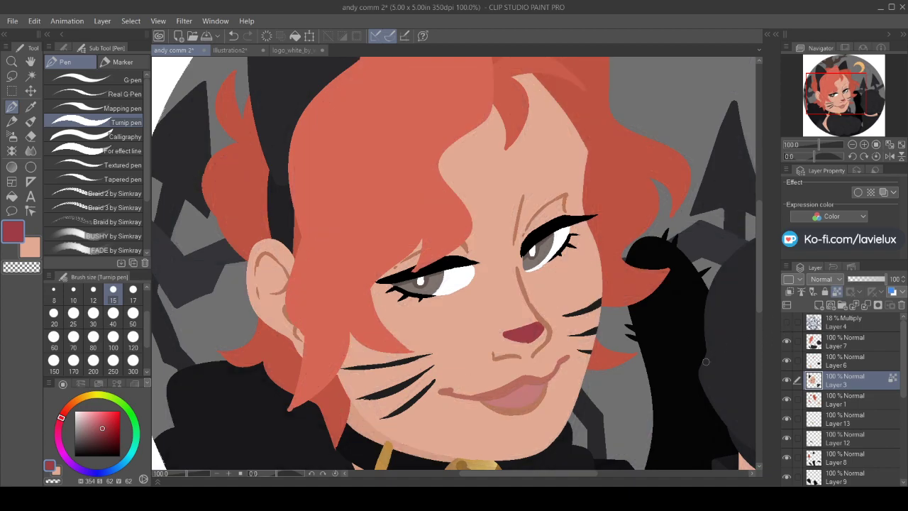
# Select the face skin in the portrait and sample the eyebrow's dark red from the Illustration reference
pyautogui.click(12, 61)
pyautogui.keyDown('alt'); pyautogui.click(334, 418); pyautogui.keyUp('alt')
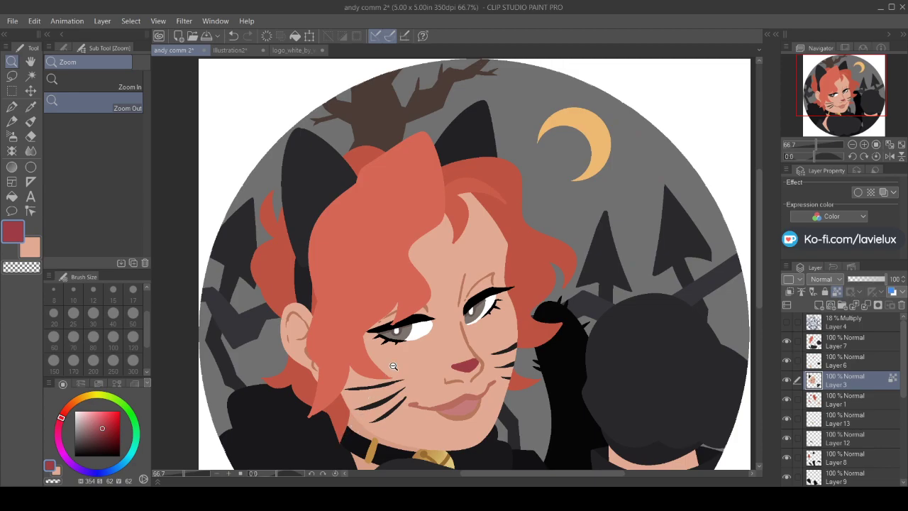
pyautogui.click(31, 76)
pyautogui.click(438, 268)
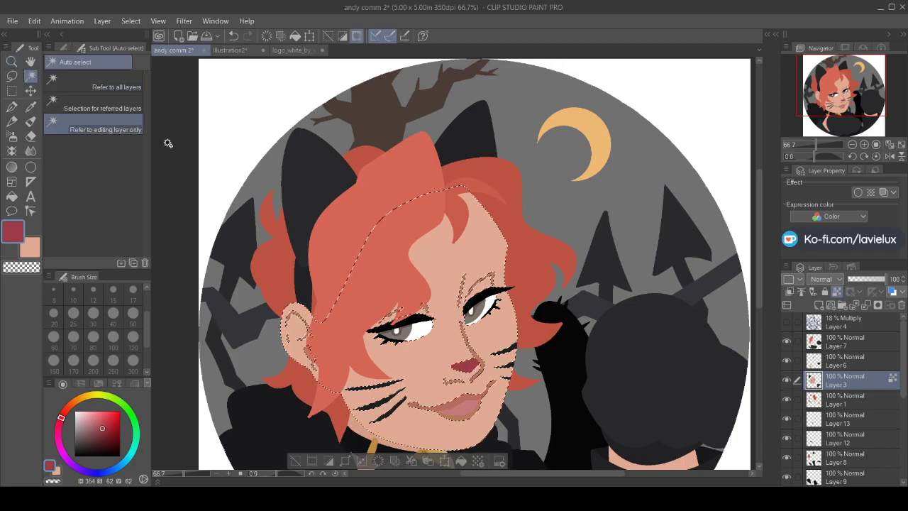
pyautogui.click(30, 107)
pyautogui.click(229, 50)
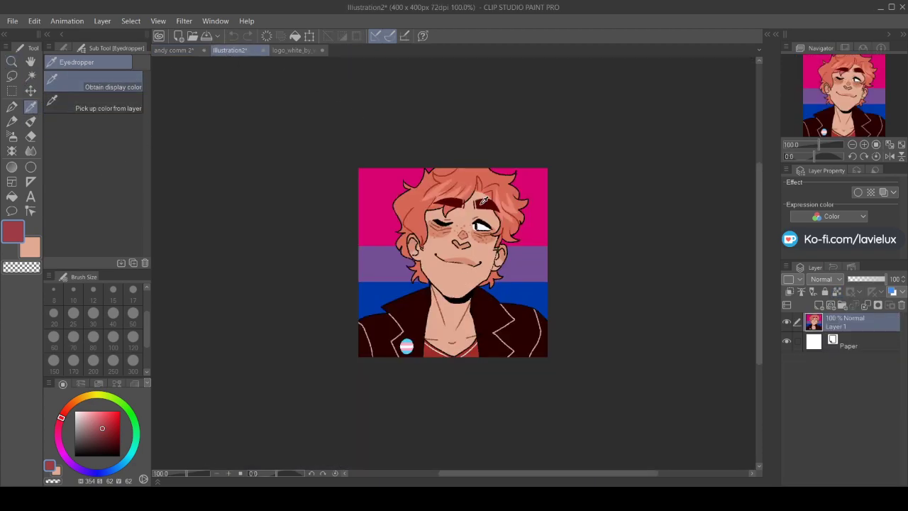
pyautogui.click(482, 205)
pyautogui.click(174, 51)
# Shift the colour to dark brown (H 10, S 70, V 31), show the sketch, and outline both eyebrows with the Turnip pen
pyautogui.click(108, 438)
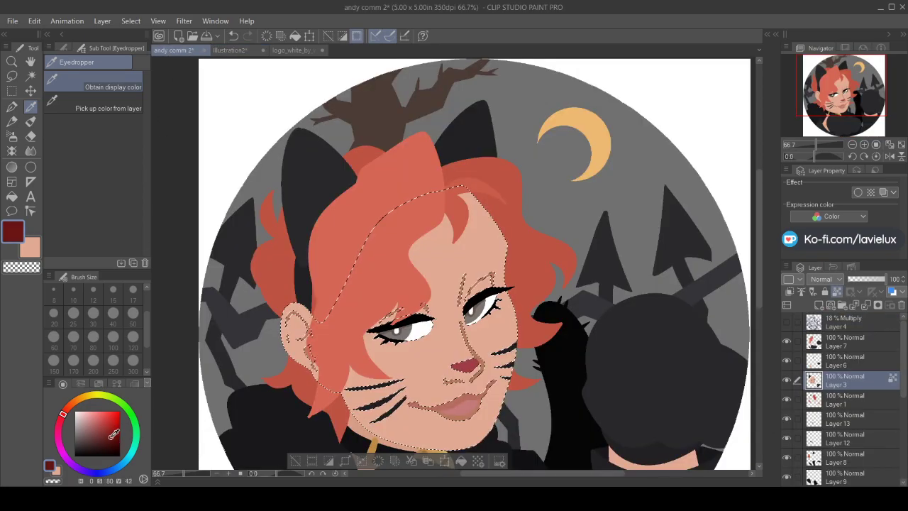
pyautogui.click(66, 409)
pyautogui.click(12, 106)
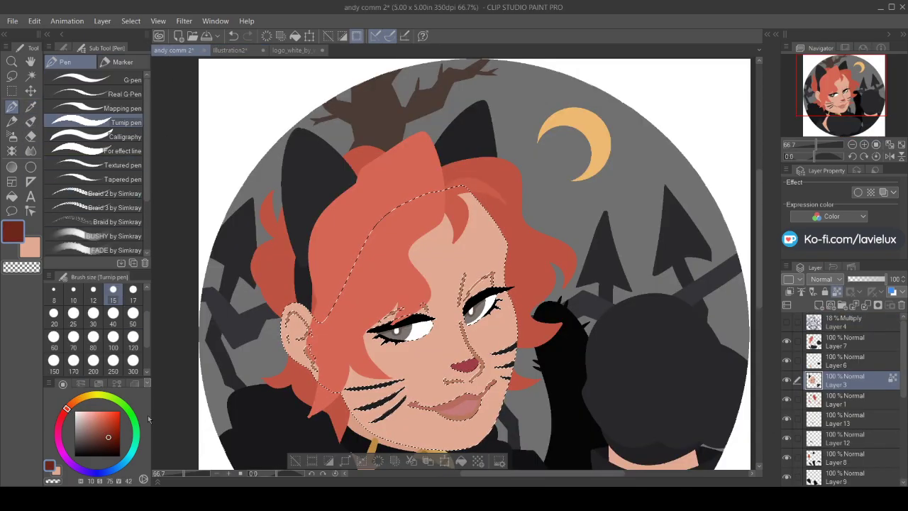
pyautogui.click(106, 442)
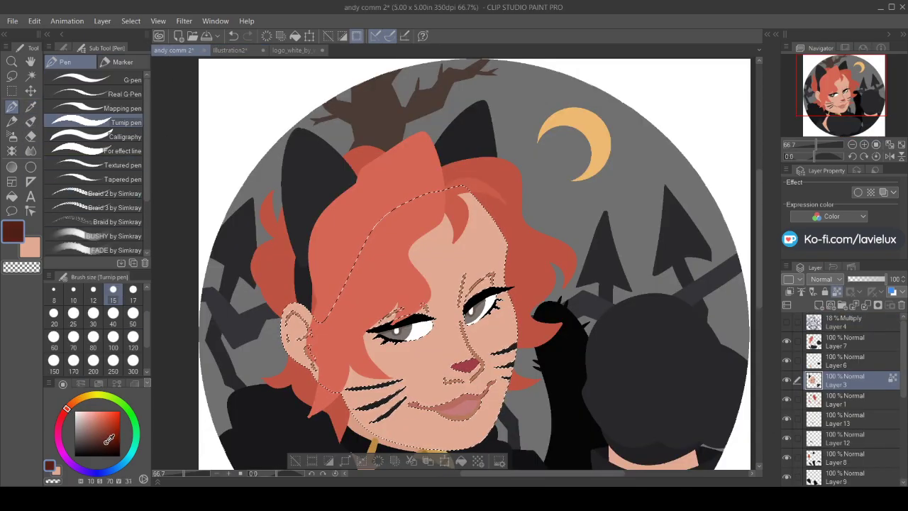
pyautogui.click(787, 321)
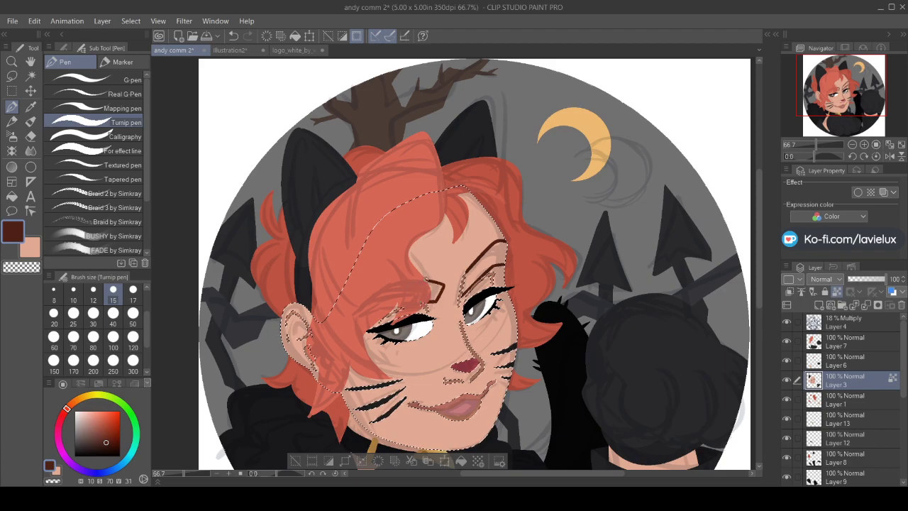
# Fill both eyebrow outlines with the dark brown, closing the open inner end of the larger eyebrow with the Turnip pen
pyautogui.press('g')
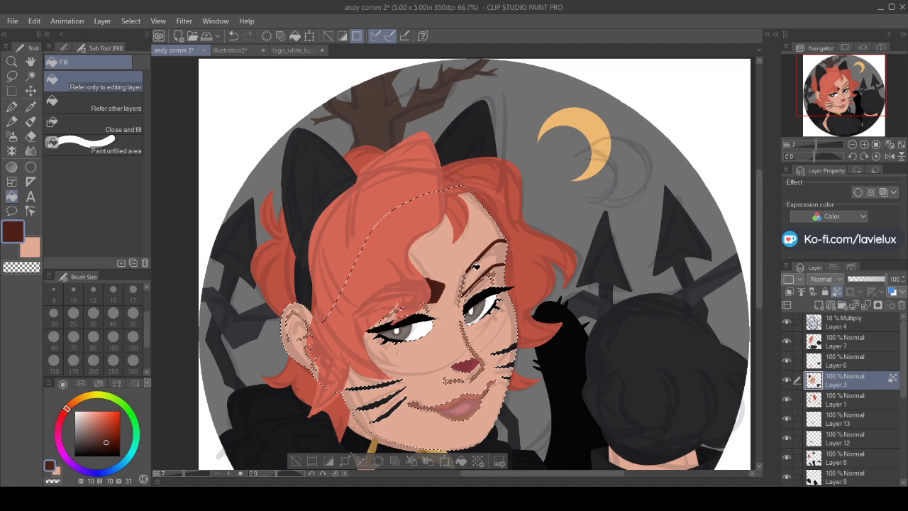
pyautogui.click(475, 266)
pyautogui.hotkey('ctrl', 'z')
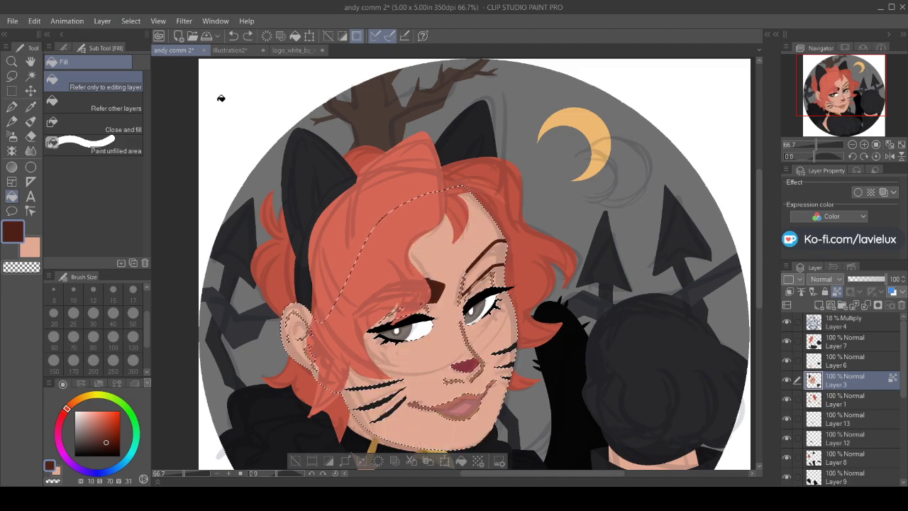
pyautogui.click(11, 106)
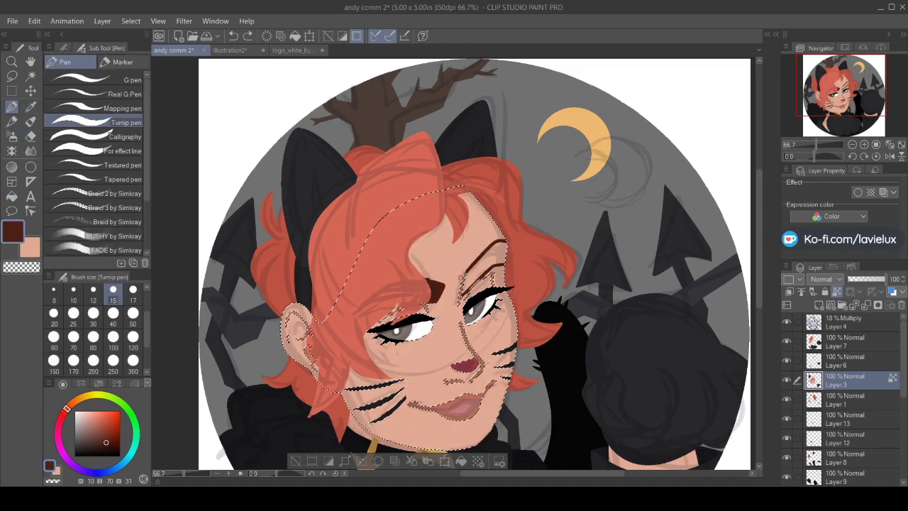
pyautogui.moveTo(468, 287); pyautogui.dragTo(466, 272)
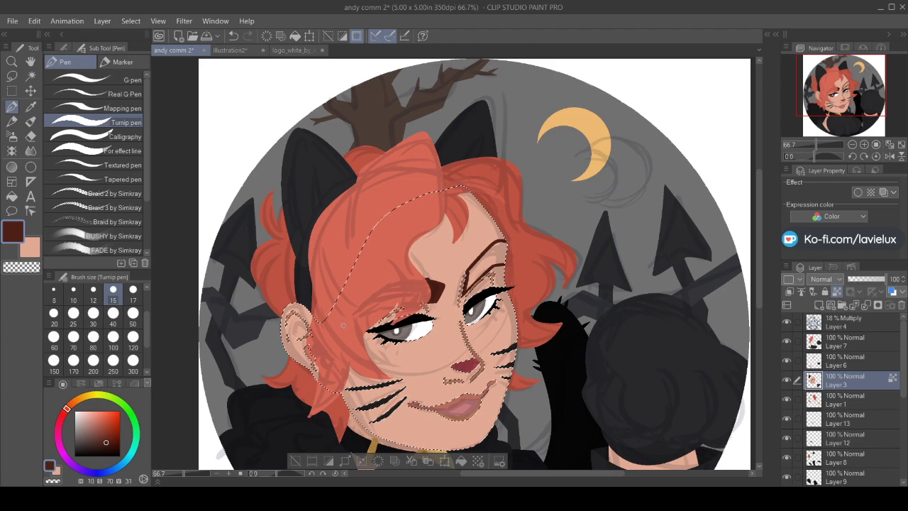
pyautogui.click(11, 196)
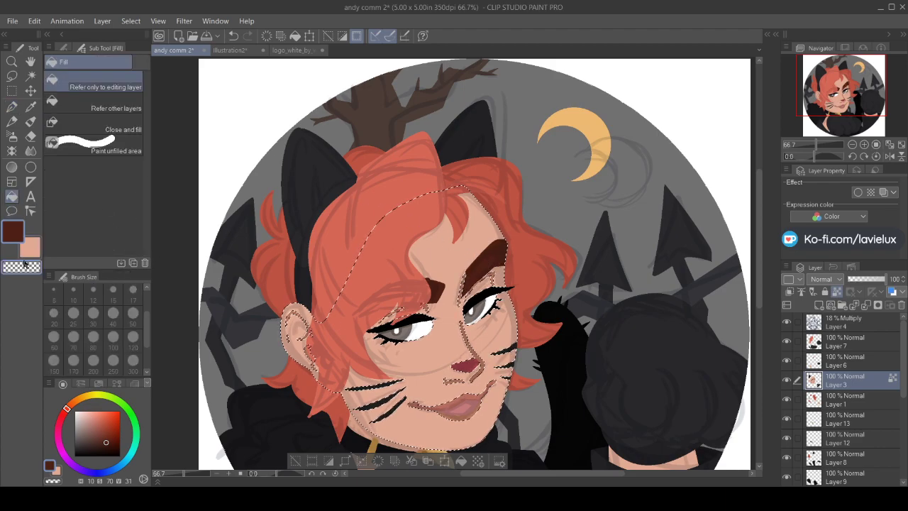
# Clean up the eyebrow edges with the Turnip pen, clear the selection, extend the larger brow's outer end, and hide the sketch
pyautogui.click(11, 106)
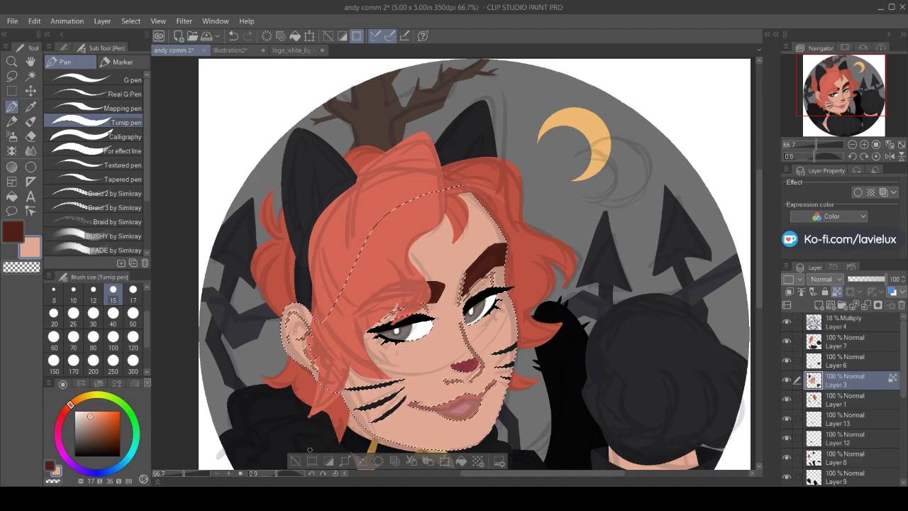
pyautogui.click(296, 461)
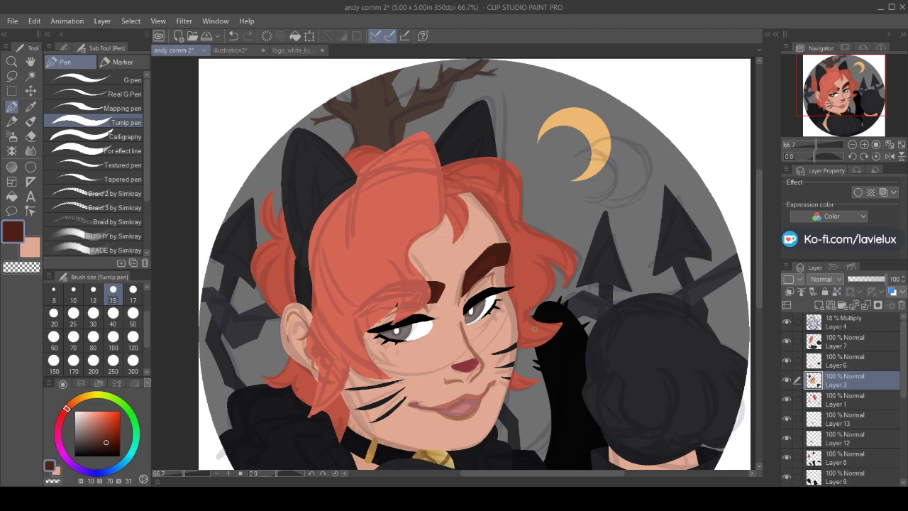
pyautogui.click(787, 323)
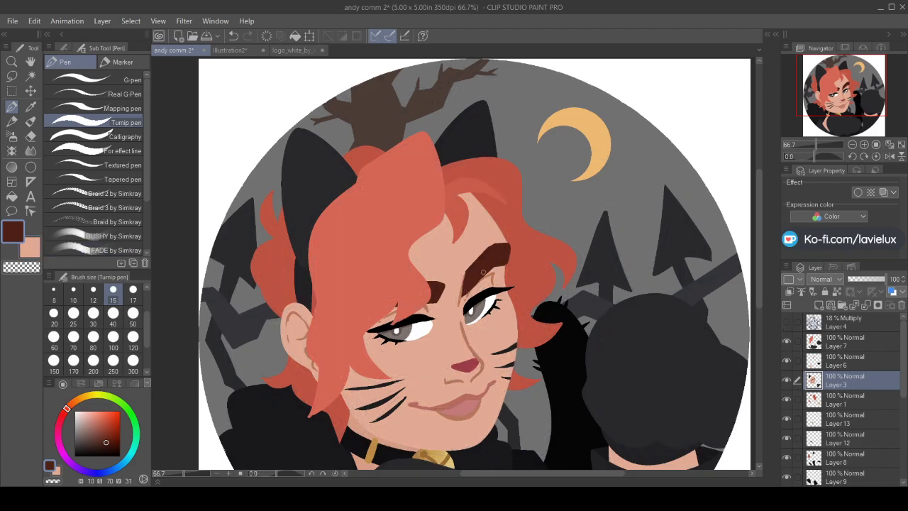
# Select both eyebrows, draw hair strokes at their inner ends in very dark brown (H 10, S 72, V 19), and deselect
pyautogui.press('w')
pyautogui.click(453, 280)
pyautogui.keyDown('shift'); pyautogui.click(436, 293); pyautogui.keyUp('shift')
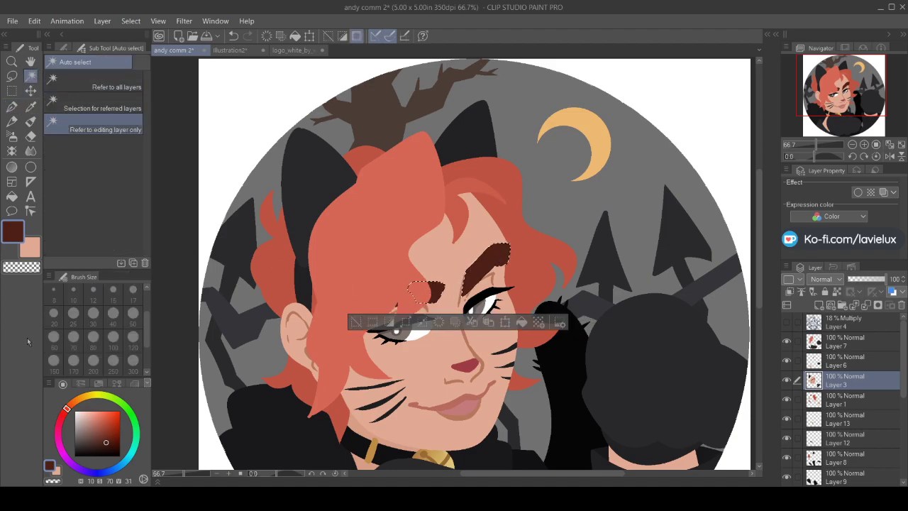
pyautogui.click(107, 447)
pyautogui.press('p')
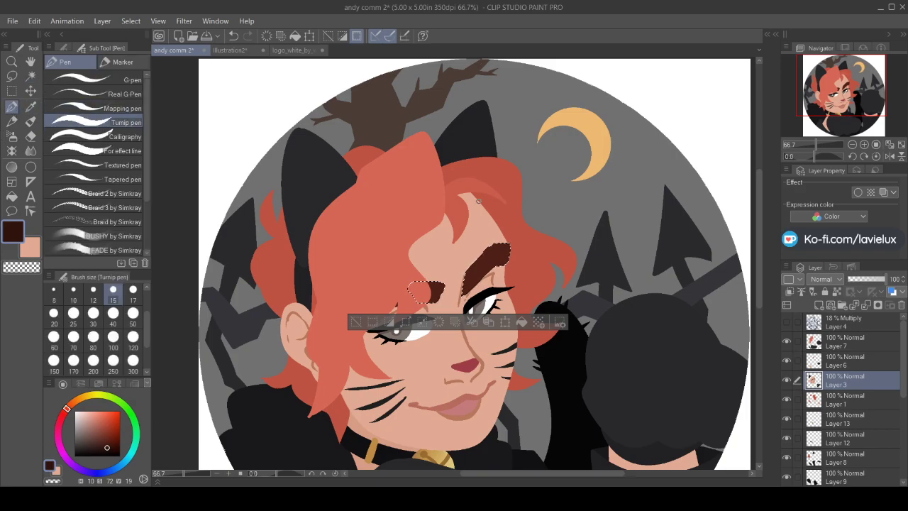
pyautogui.moveTo(470, 267)
pyautogui.mouseDown()
pyautogui.moveTo(465, 293)
pyautogui.moveTo(474, 284)
pyautogui.mouseUp()
pyautogui.moveTo(443, 289); pyautogui.dragTo(429, 303)
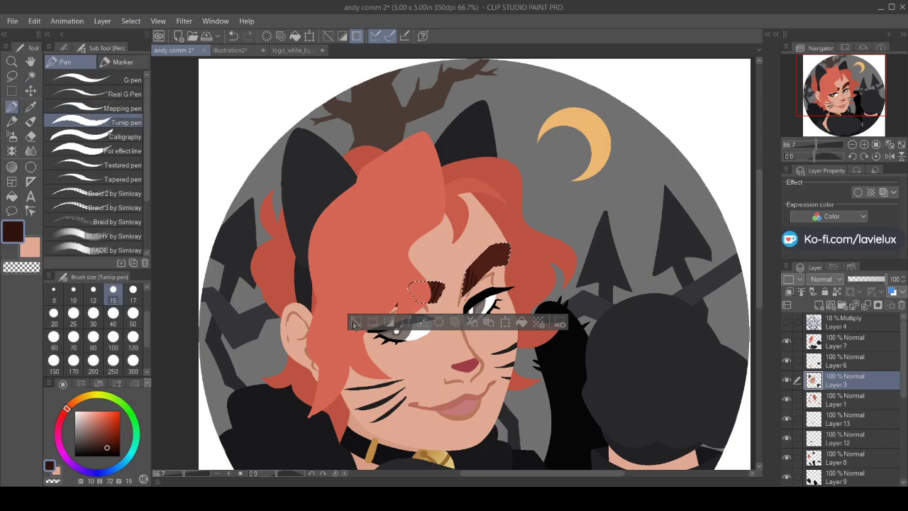
pyautogui.hotkey('ctrl', 'd')
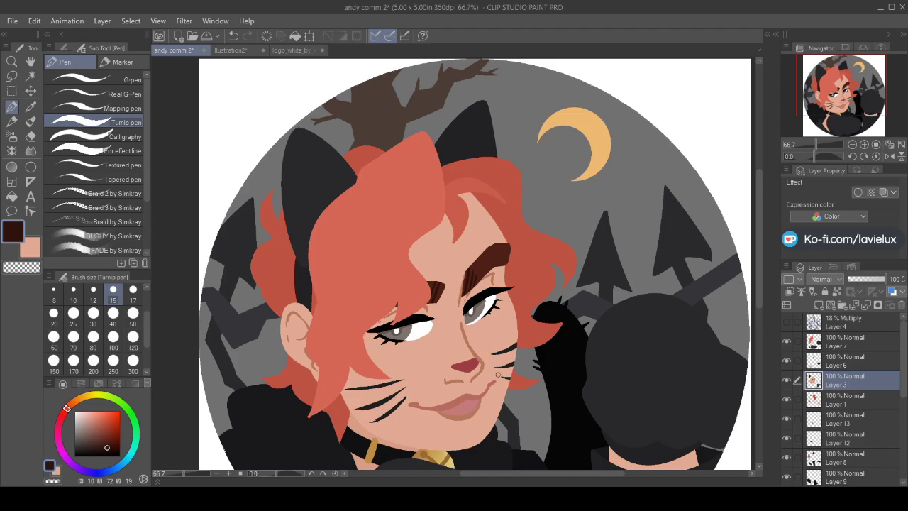
# Sample the upper lip's colour, darken it to H 9, S 49, V 60, and fill the upper lip with it
pyautogui.moveTo(760, 307); pyautogui.dragTo(745, 341)
pyautogui.click(30, 106)
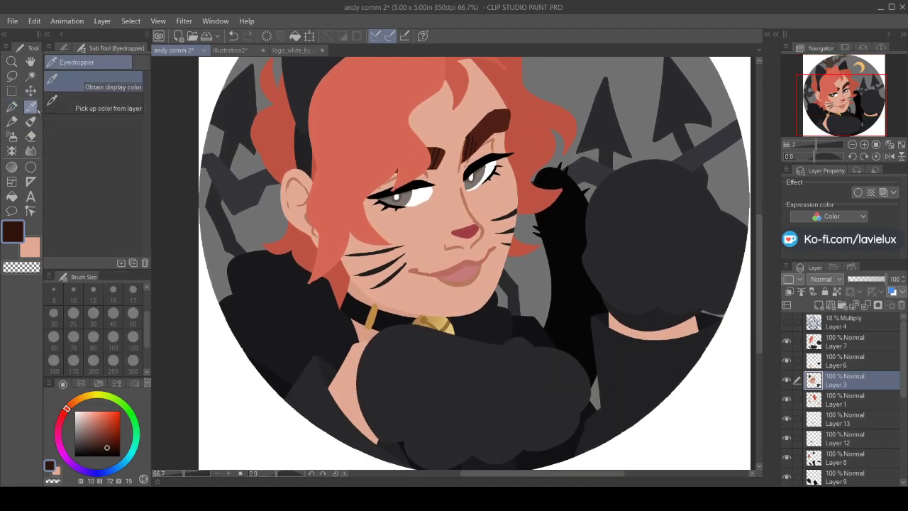
pyautogui.click(460, 265)
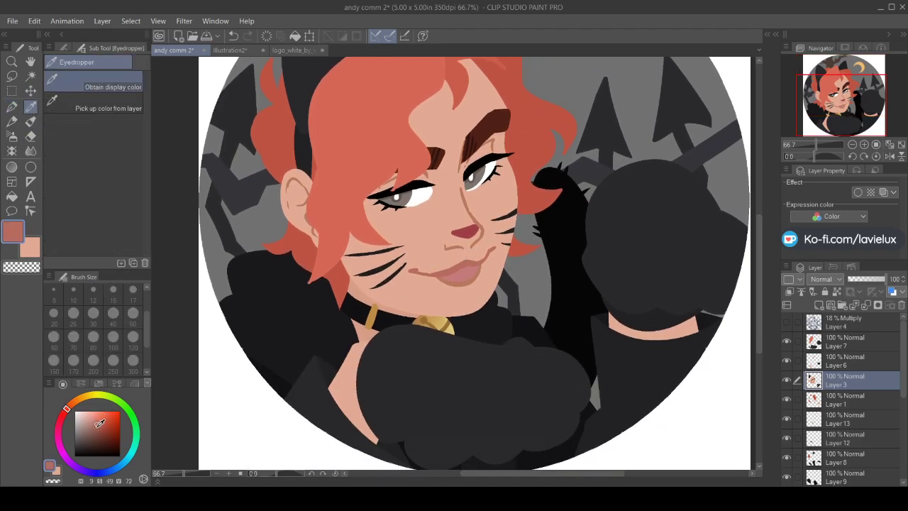
pyautogui.click(96, 429)
pyautogui.click(10, 198)
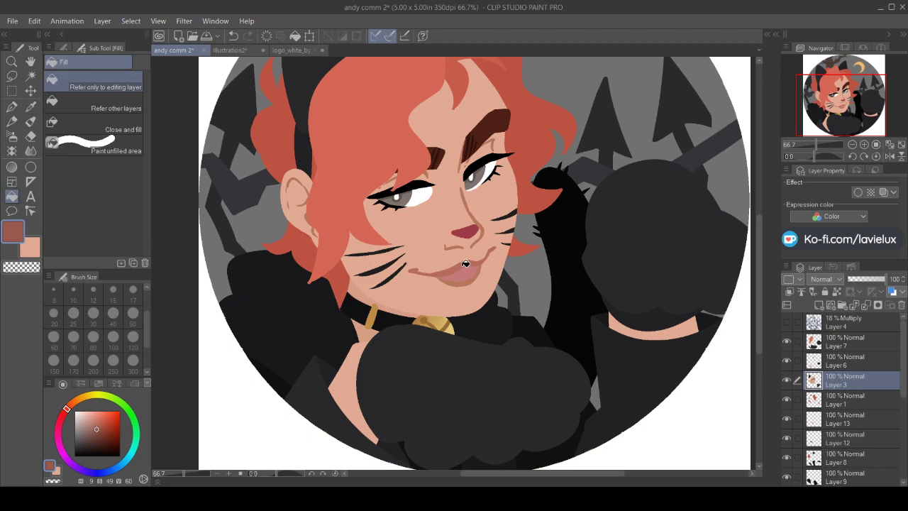
# On Layer 7, lock transparent pixels, sample the darker hair red (H 8, S 65, V 74), and draw thin strand lines over the front hair
pyautogui.click(13, 61)
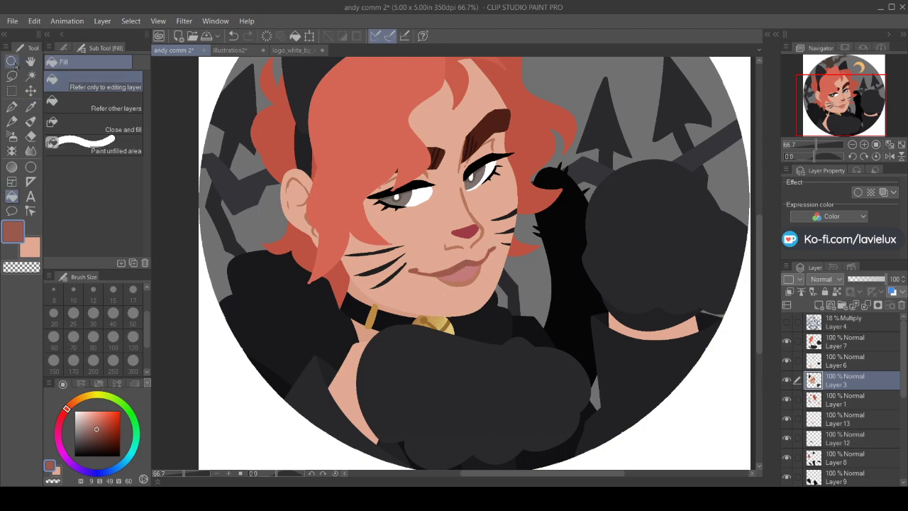
pyautogui.keyDown('alt'); pyautogui.click(518, 442); pyautogui.keyUp('alt')
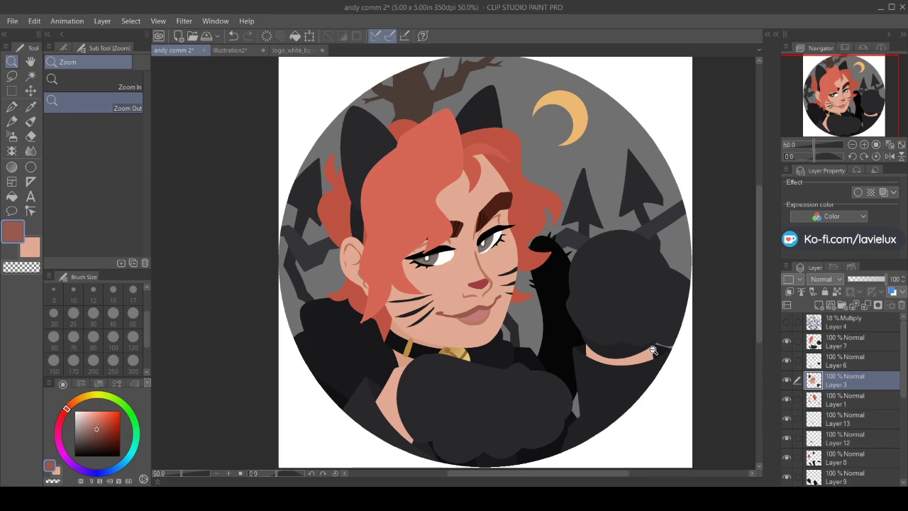
pyautogui.click(848, 338)
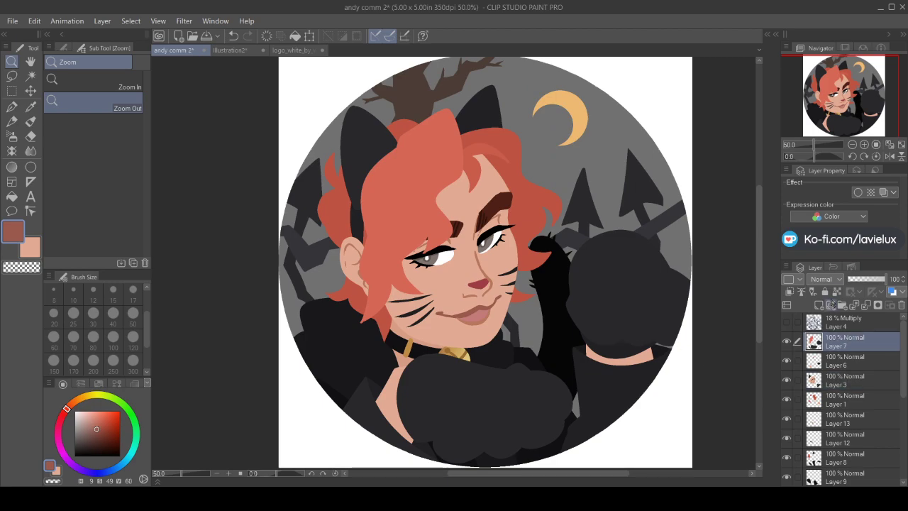
pyautogui.click(786, 322)
pyautogui.click(787, 328)
pyautogui.click(30, 106)
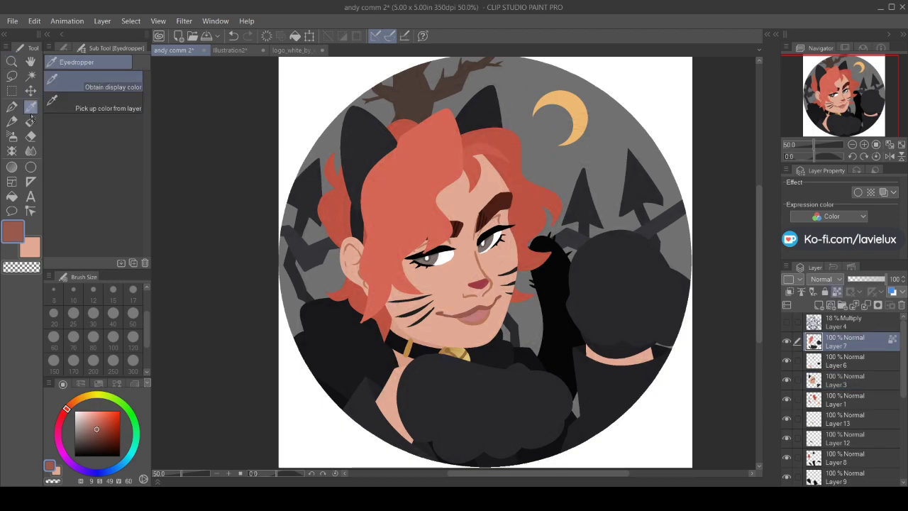
pyautogui.click(11, 106)
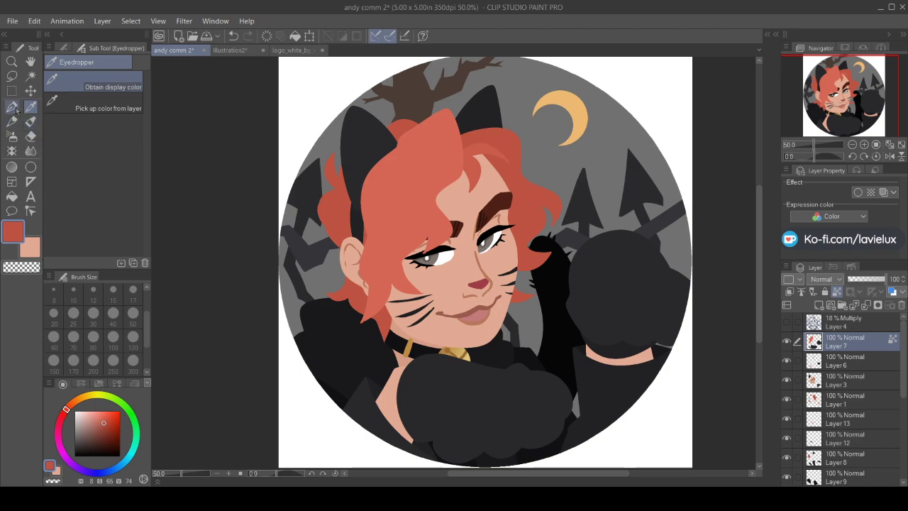
pyautogui.moveTo(412, 225); pyautogui.dragTo(415, 188)
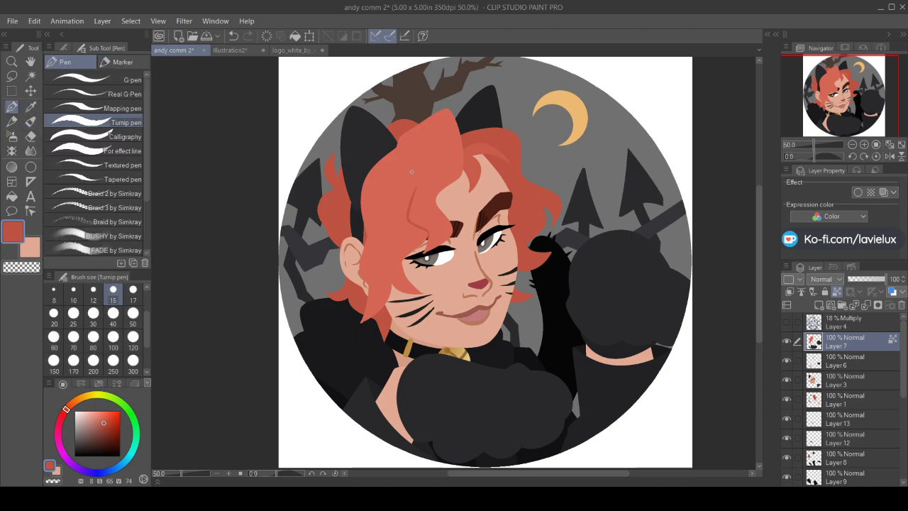
pyautogui.moveTo(396, 142); pyautogui.dragTo(376, 203)
pyautogui.moveTo(393, 286); pyautogui.dragTo(382, 246)
pyautogui.click(14, 268)
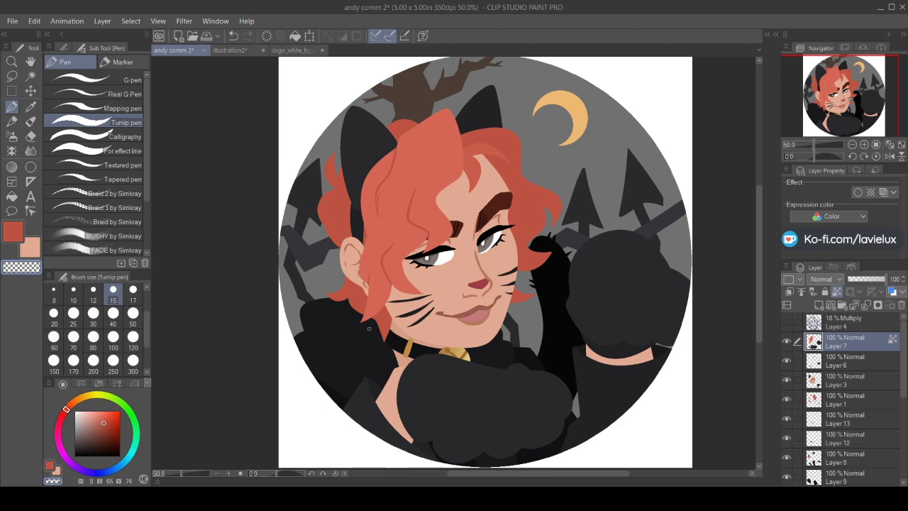
# On Layer 3, sample the near-black eye outline (V 13), fill the upper lip with it, and set the drawing colour to pure black
pyautogui.click(854, 382)
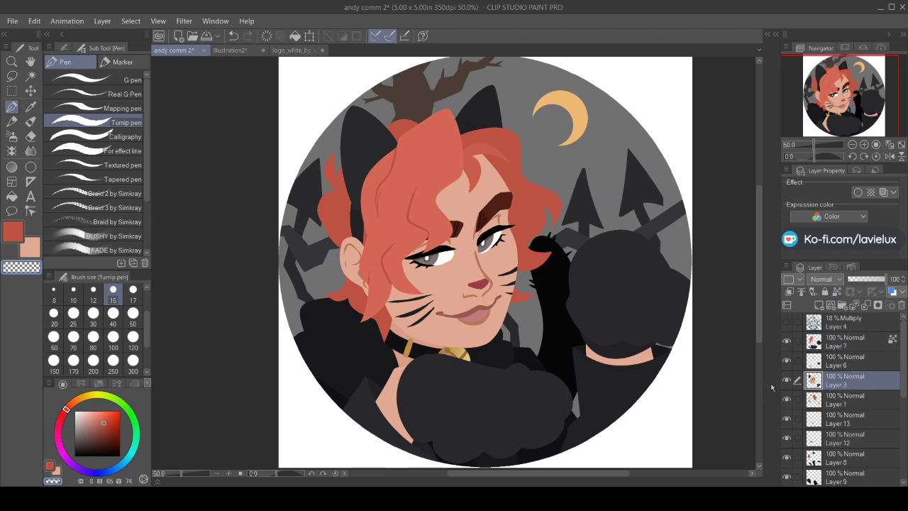
pyautogui.click(31, 107)
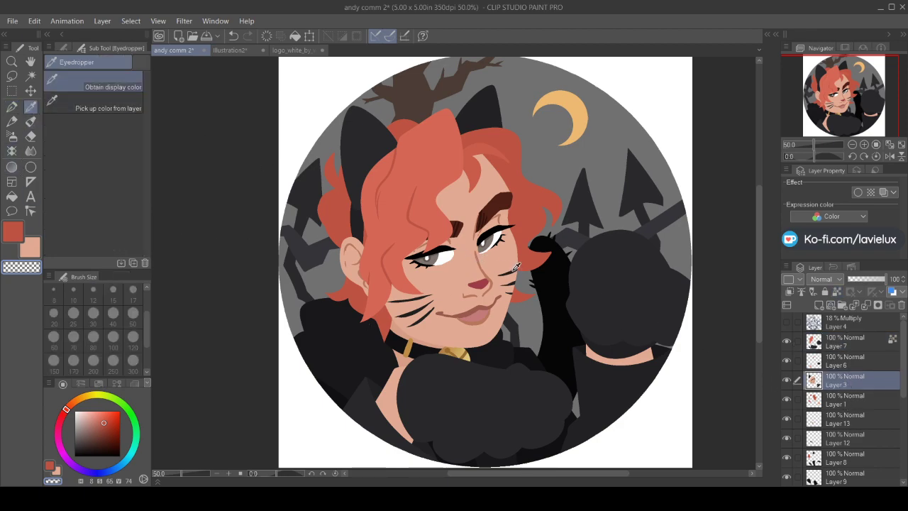
pyautogui.click(449, 249)
pyautogui.click(11, 197)
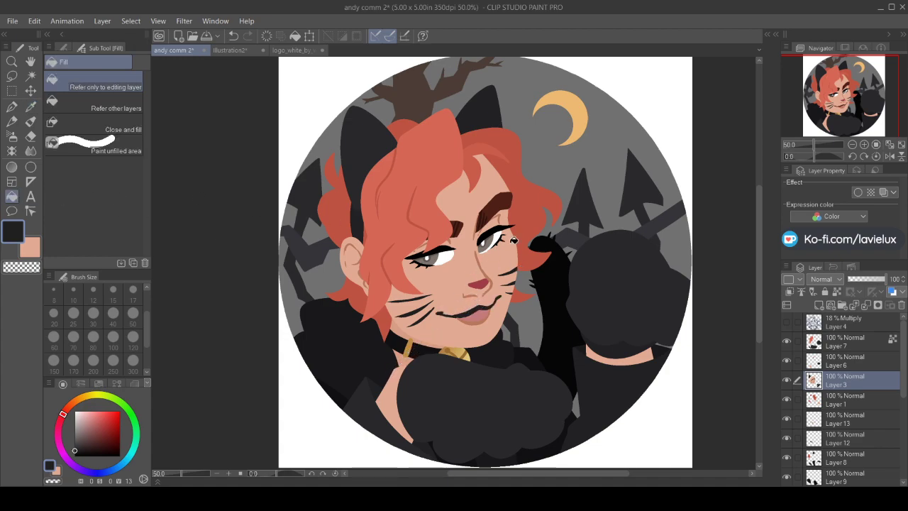
pyautogui.click(75, 456)
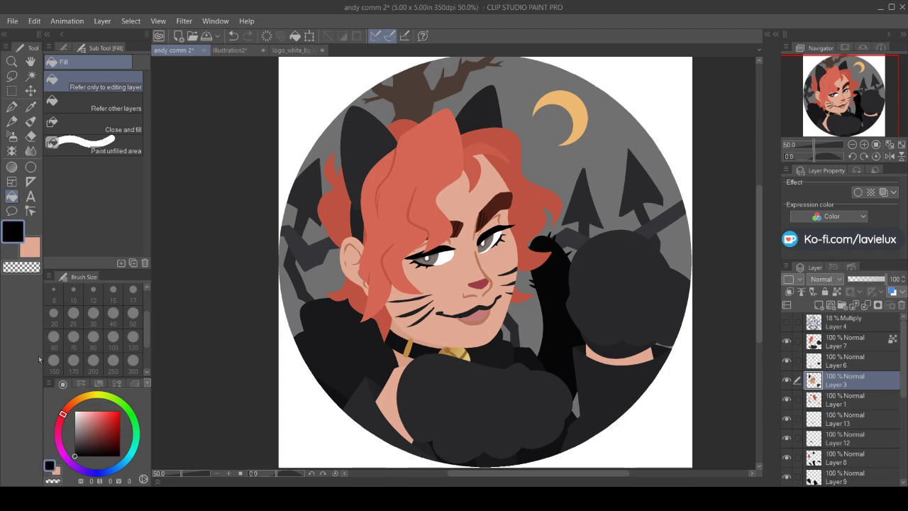
pyautogui.click(11, 107)
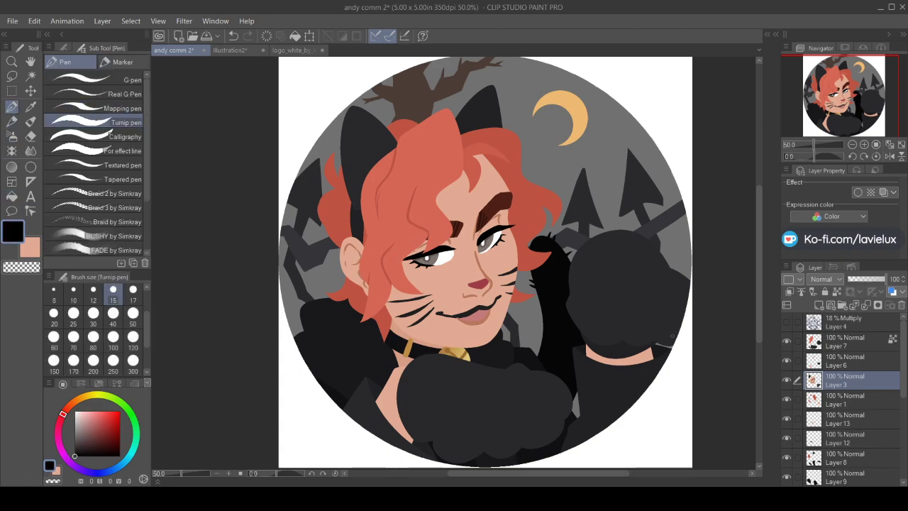
# Sample the back hair's red, darken it to H 8, S 69, V 65, and draw strands over the back hair on transparency-locked Layers 1 and 8
pyautogui.click(837, 362)
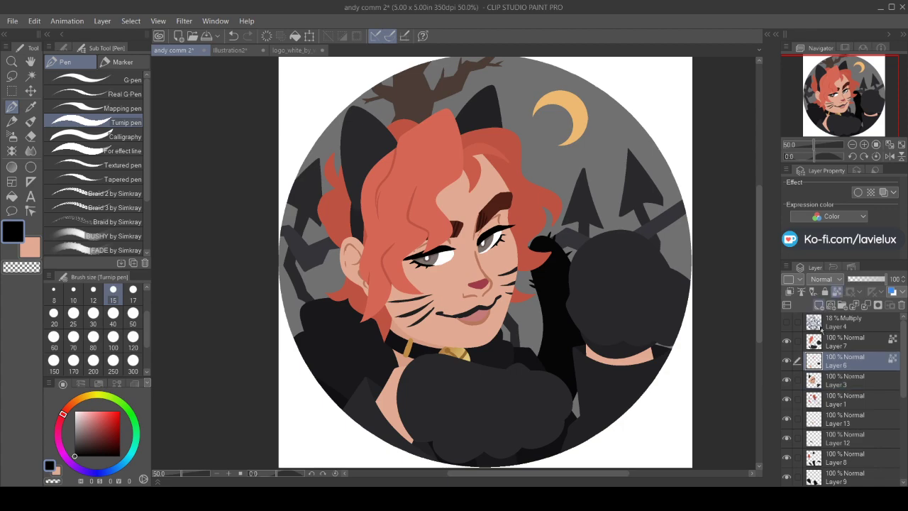
pyautogui.click(31, 107)
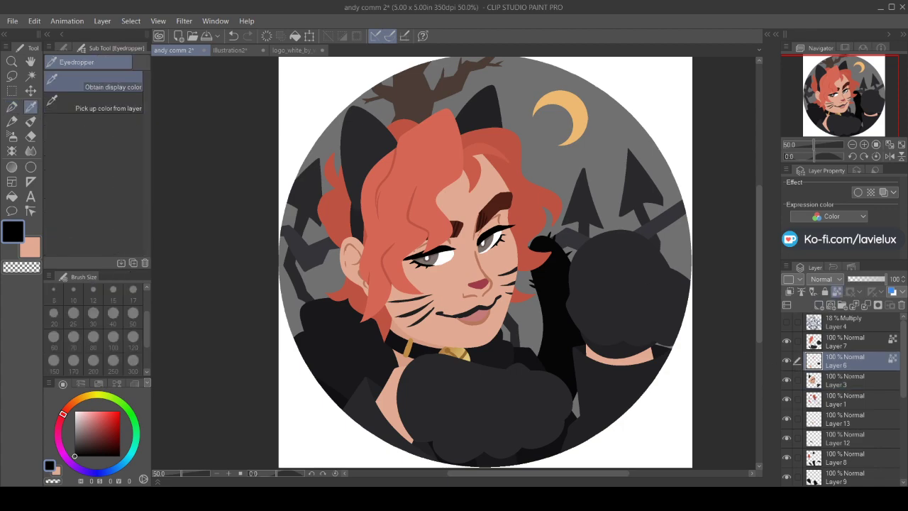
pyautogui.click(498, 142)
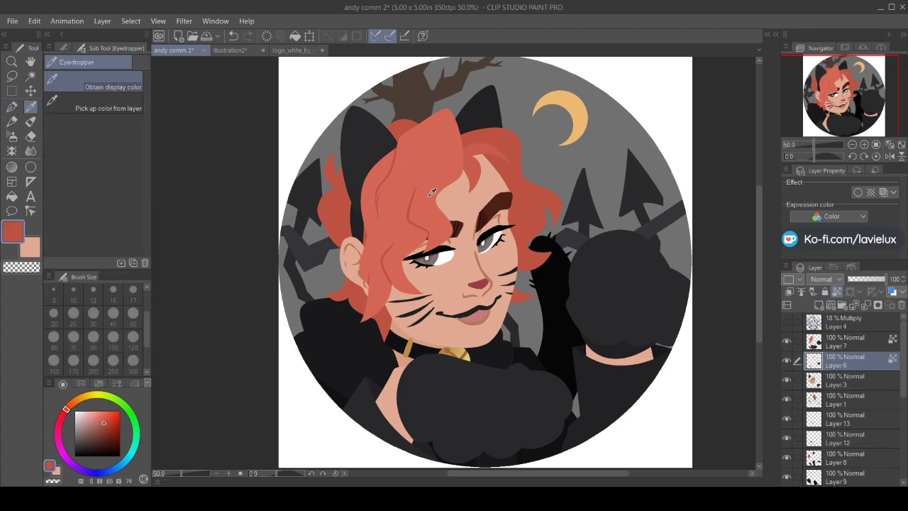
pyautogui.click(11, 107)
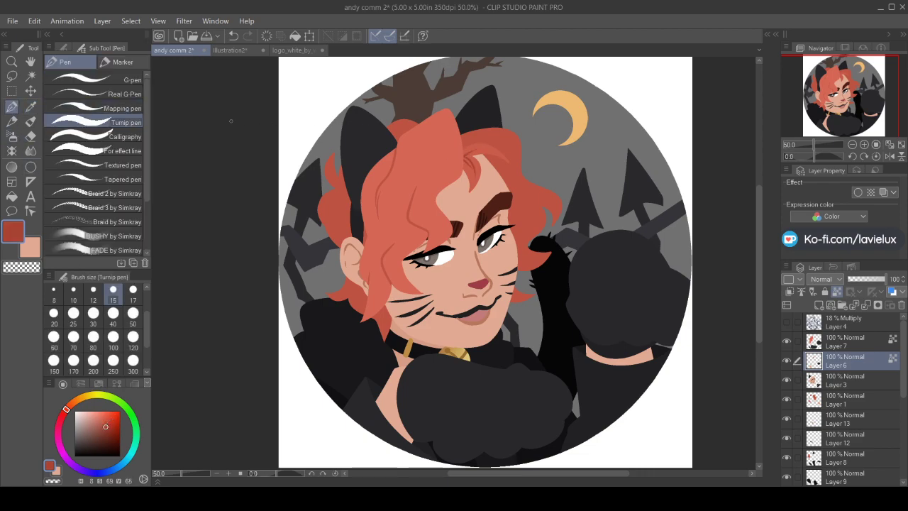
pyautogui.click(848, 403)
pyautogui.click(838, 294)
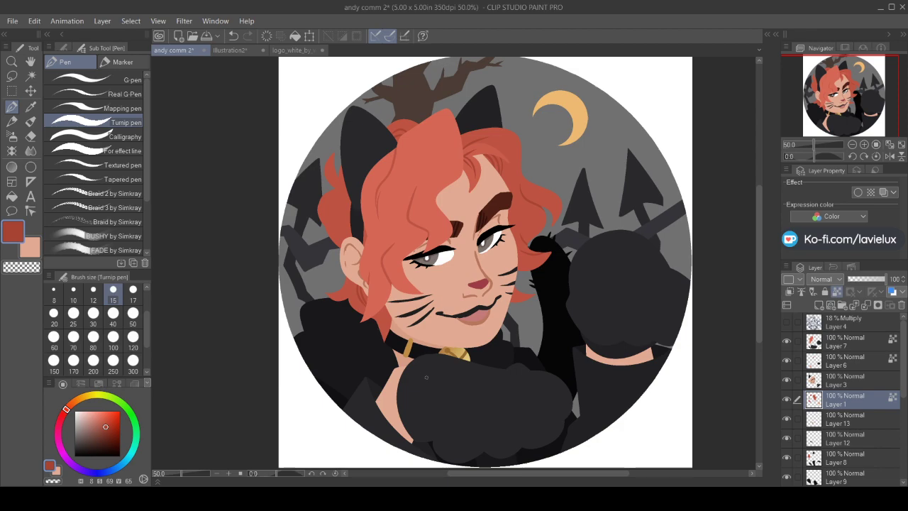
pyautogui.press('c')
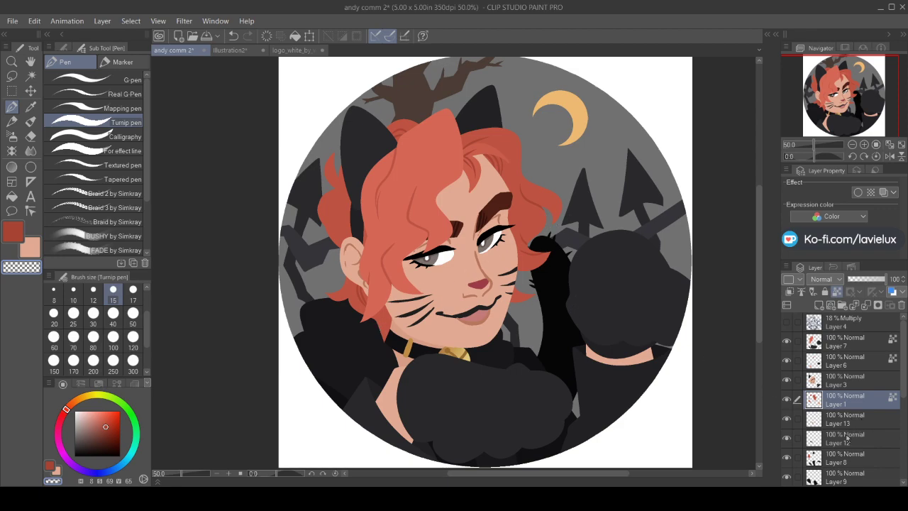
pyautogui.click(843, 459)
pyautogui.press('c')
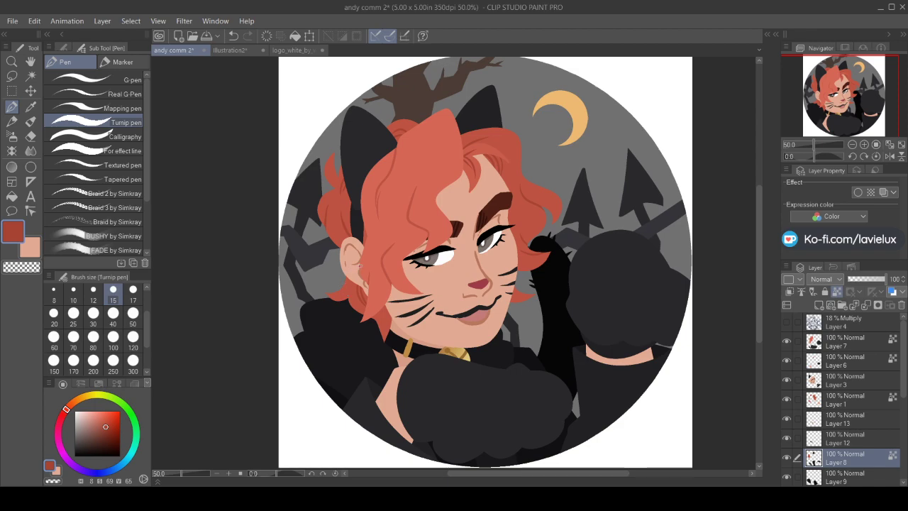
# Lock Layer 3's transparent pixels and draw inner fold lines in both cat ears, sampling near-black shades V 14 and V 10 for Layers 3 and 8
pyautogui.click(31, 107)
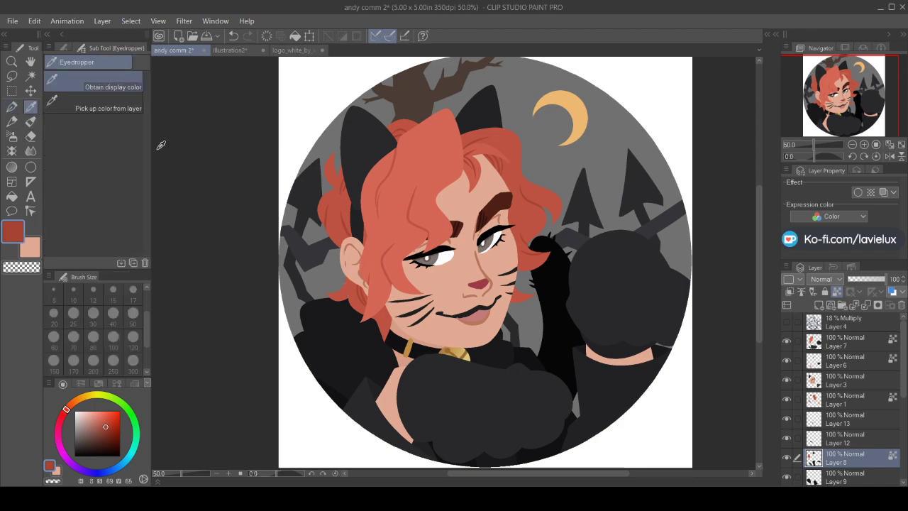
pyautogui.click(356, 225)
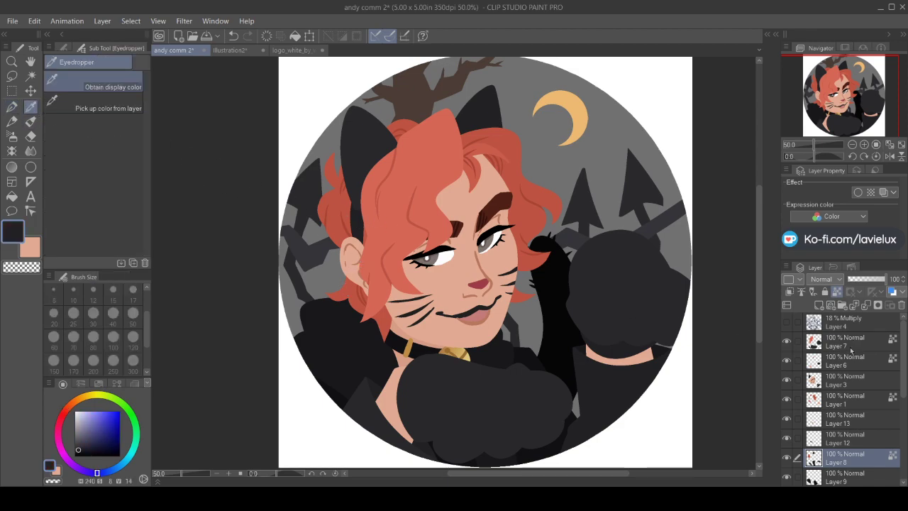
pyautogui.click(844, 381)
pyautogui.press('p')
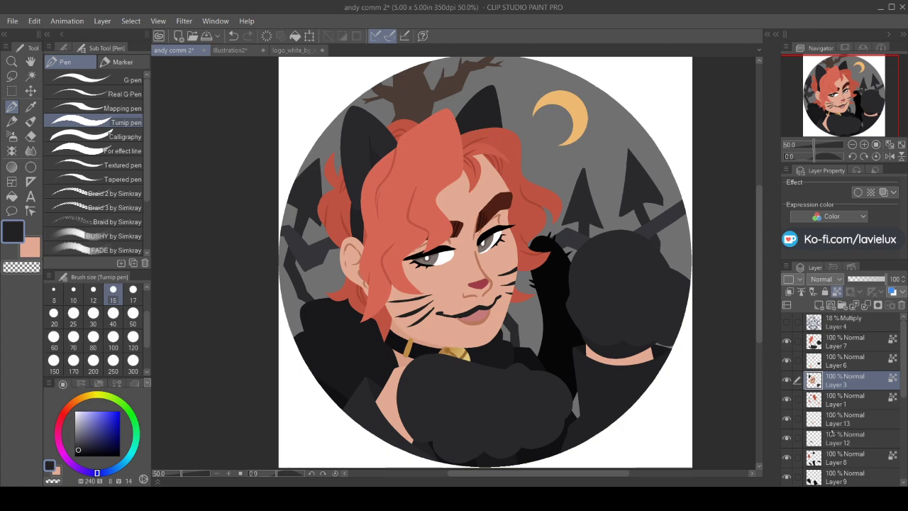
pyautogui.click(841, 463)
pyautogui.press('i')
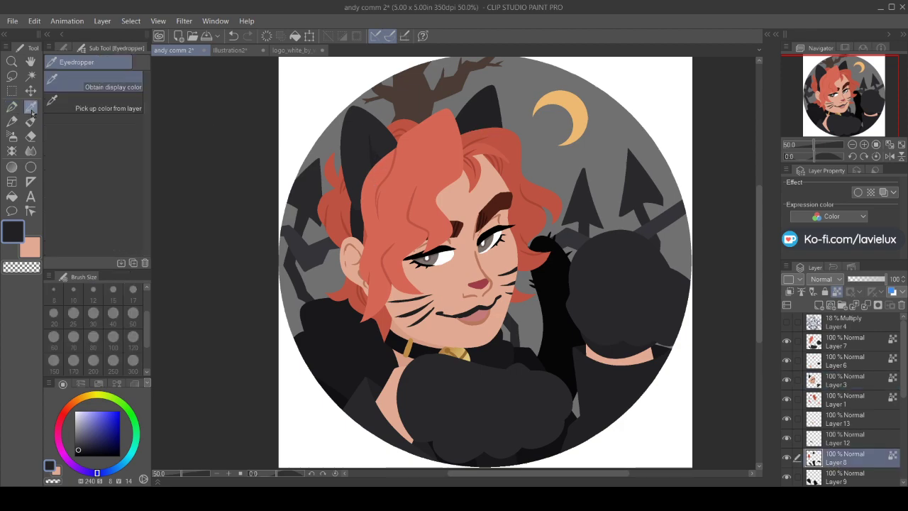
pyautogui.click(361, 356)
pyautogui.press('p')
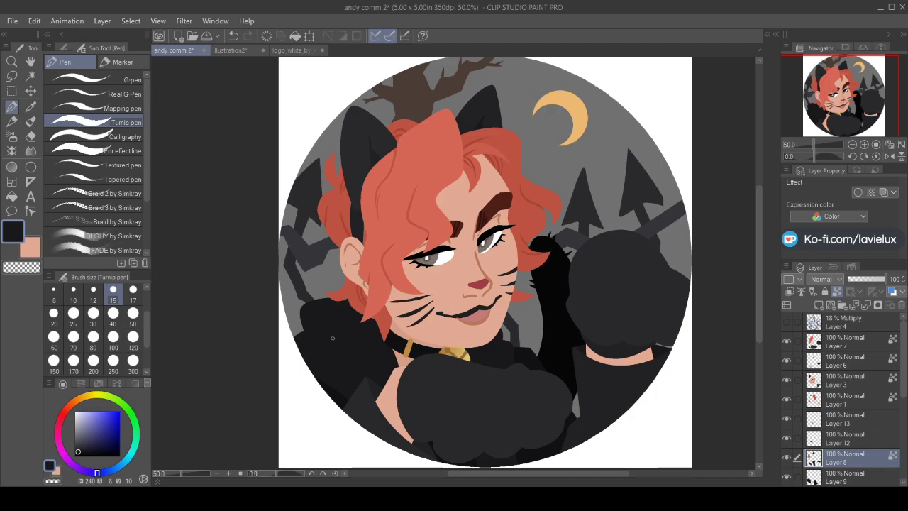
# On Layer 7, sample near-black (V 14) and draw finger fold lines on both gloves with the Turnip pen, using the Layer 4 sketch as a guide
pyautogui.click(30, 107)
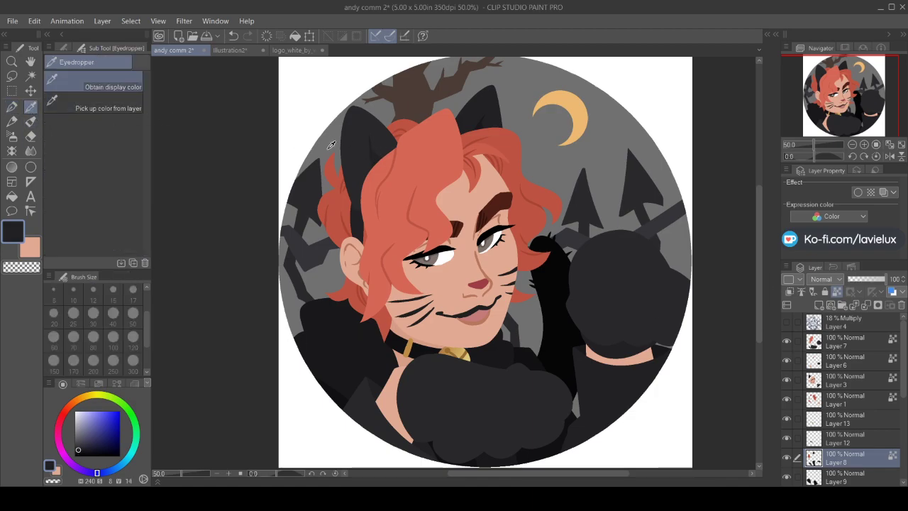
pyautogui.click(11, 106)
pyautogui.click(856, 346)
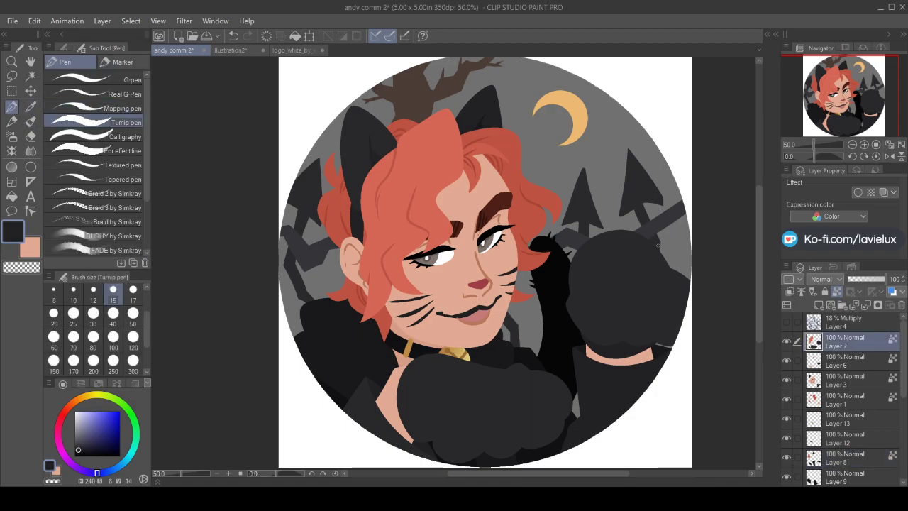
pyautogui.click(786, 322)
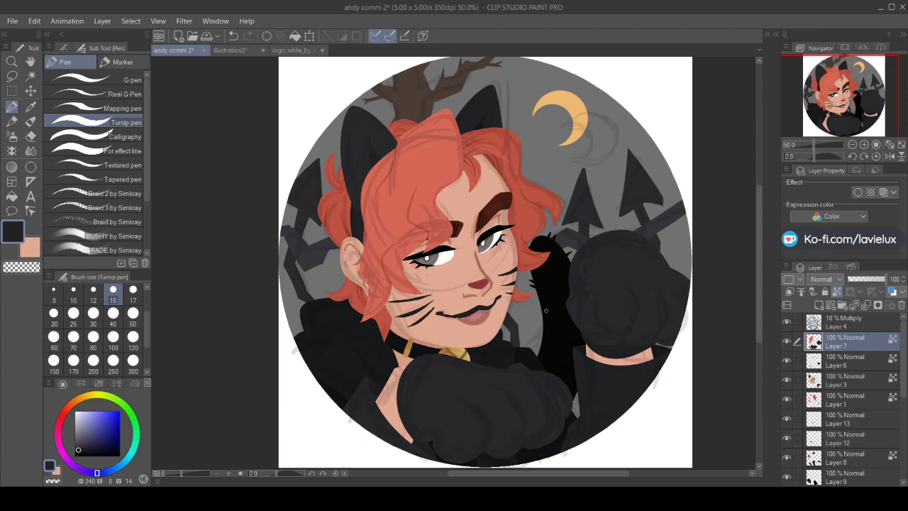
pyautogui.click(787, 322)
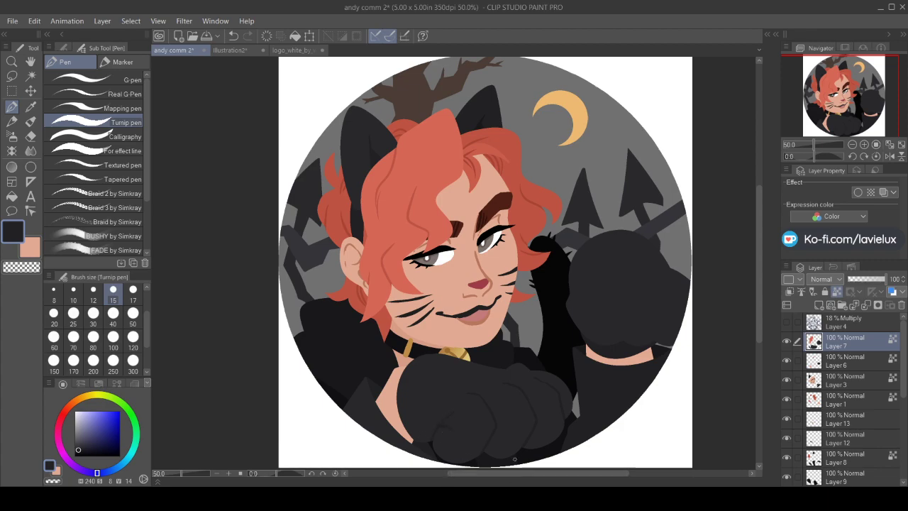
pyautogui.click(786, 321)
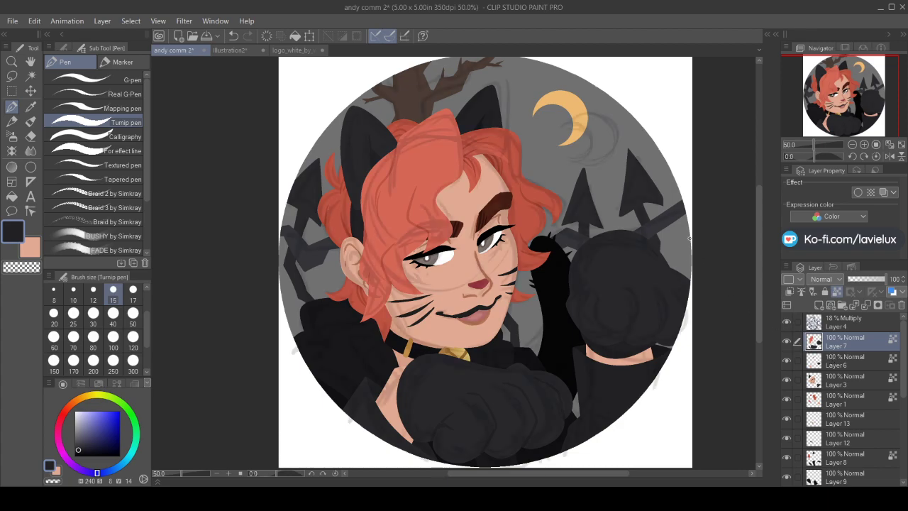
pyautogui.click(786, 321)
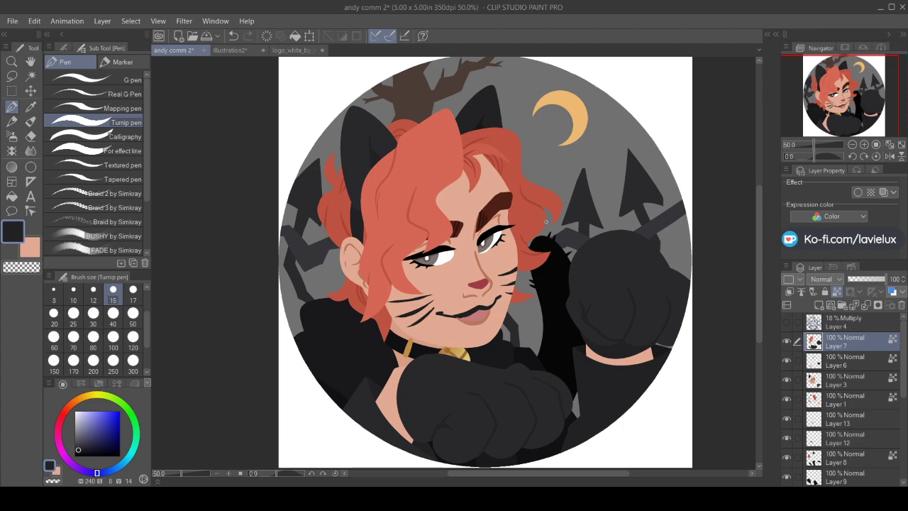
# Sample near-black (V 10) and draw fold lines near the lower end of the raised arm's sleeve on Layer 3
pyautogui.click(31, 106)
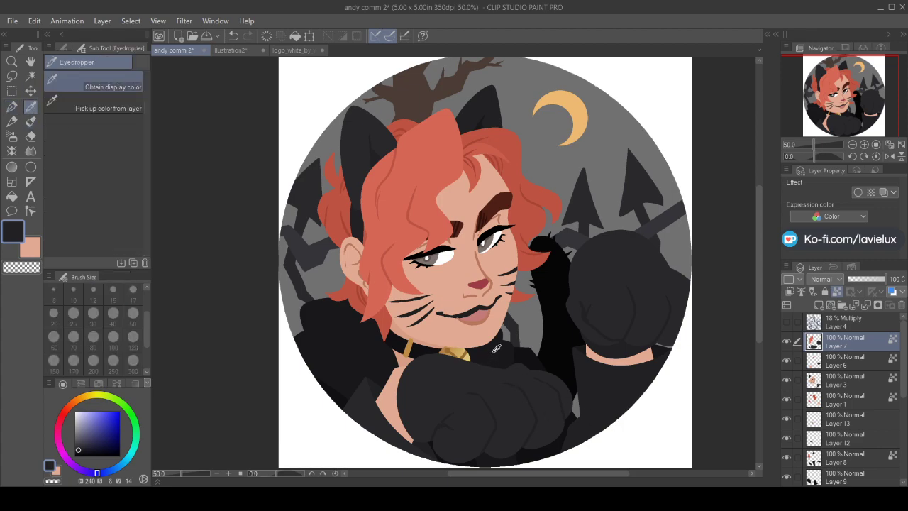
pyautogui.click(11, 107)
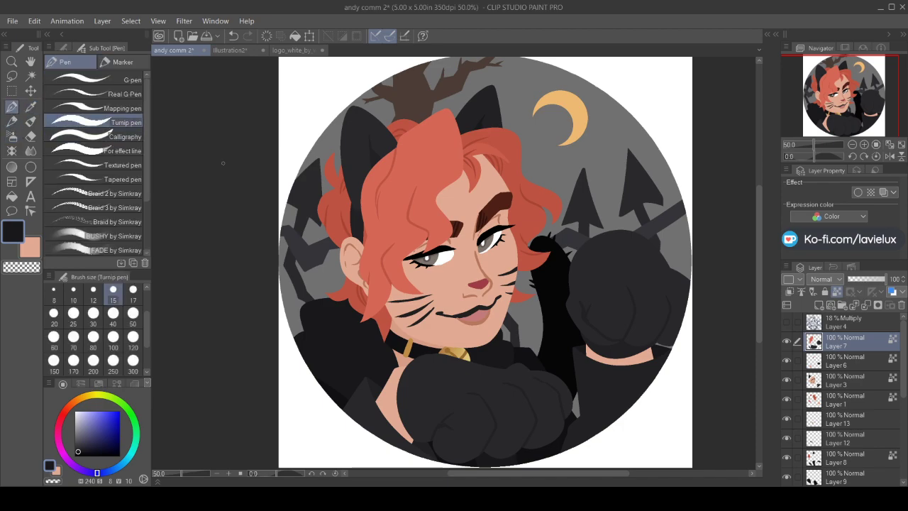
pyautogui.click(838, 460)
pyautogui.click(814, 383)
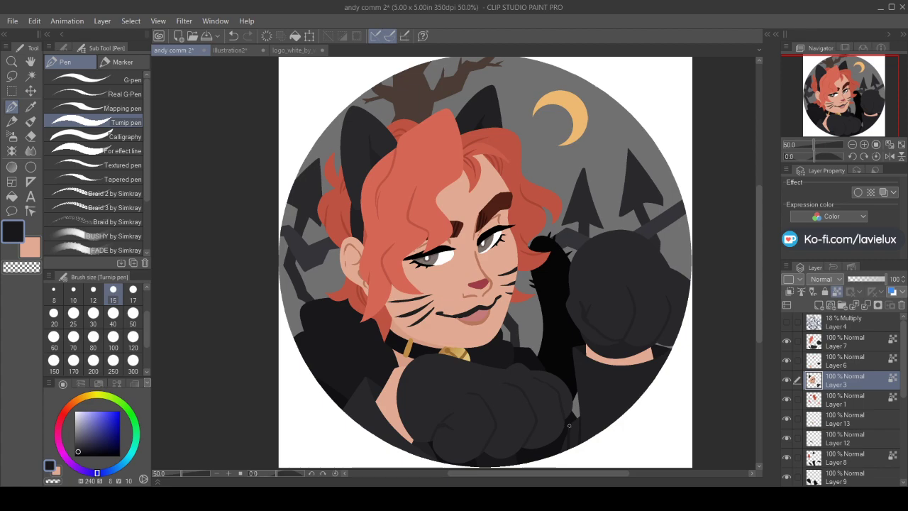
pyautogui.moveTo(760, 291); pyautogui.dragTo(760, 335)
# Auto-select the torso shape on Layer 9, shade its outer edge with a foreground-to-transparent gradient in near-black (V 14), and deselect
pyautogui.click(839, 463)
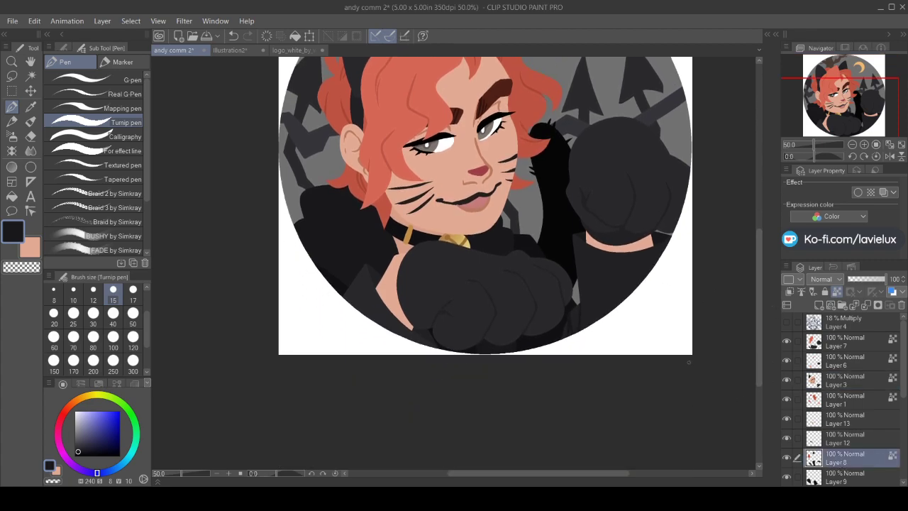
pyautogui.press('i')
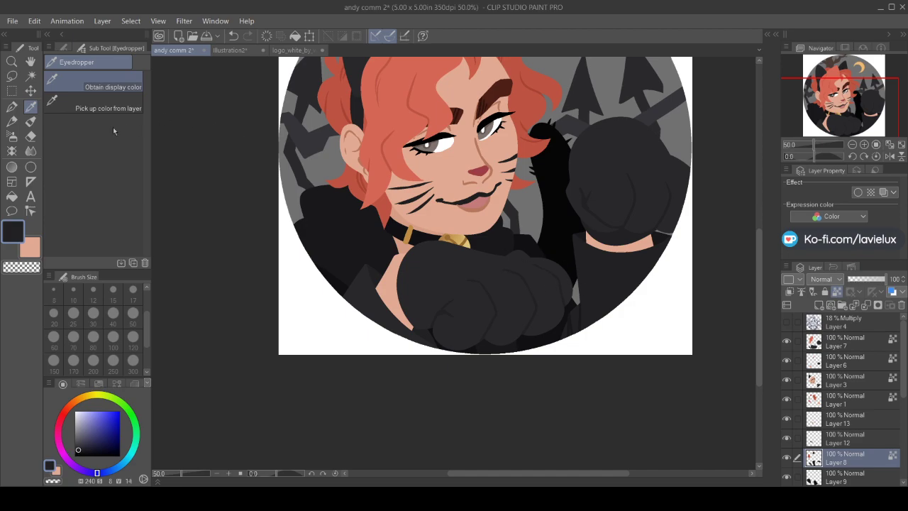
pyautogui.click(30, 76)
pyautogui.click(548, 296)
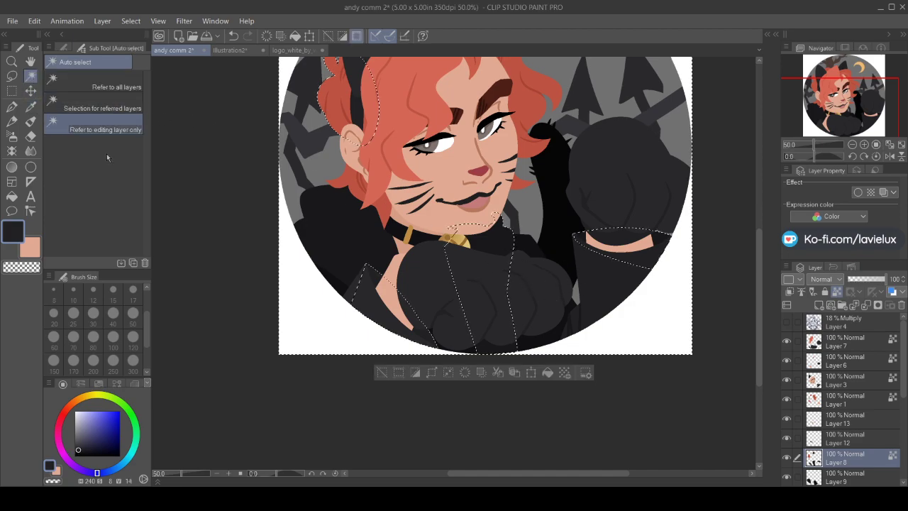
pyautogui.hotkey('ctrl', 'd')
pyautogui.click(858, 479)
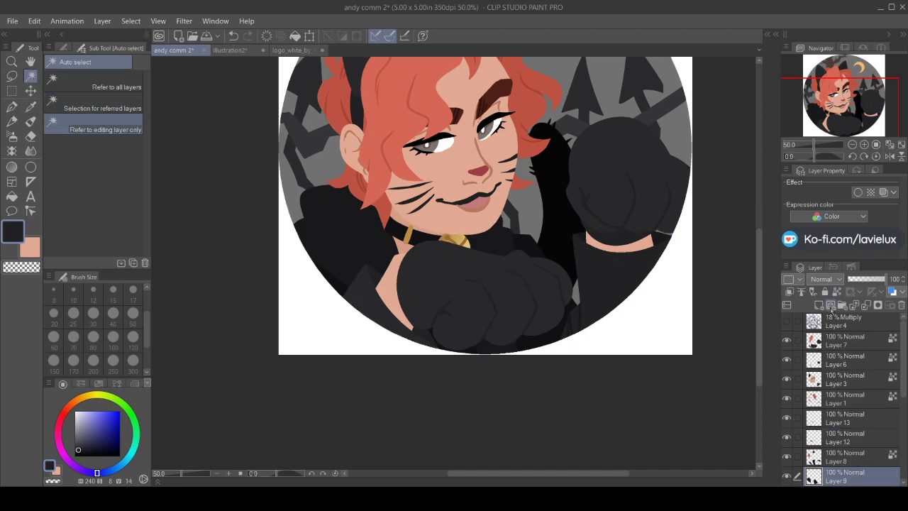
pyautogui.click(552, 326)
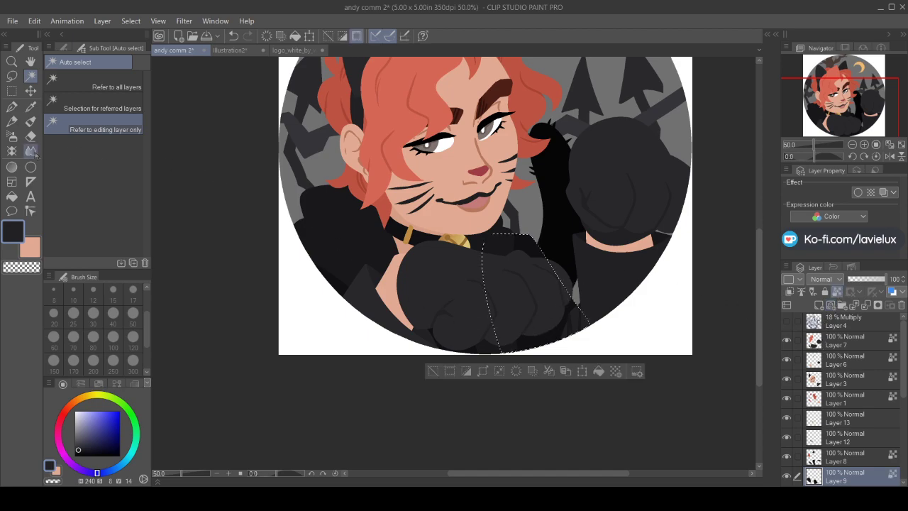
pyautogui.click(12, 169)
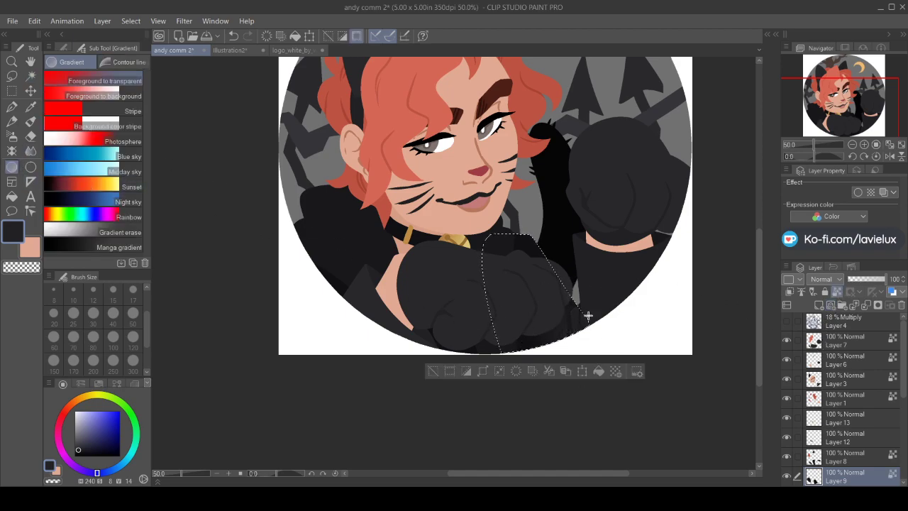
pyautogui.moveTo(590, 304); pyautogui.dragTo(574, 314)
pyautogui.hotkey('ctrl', 'd')
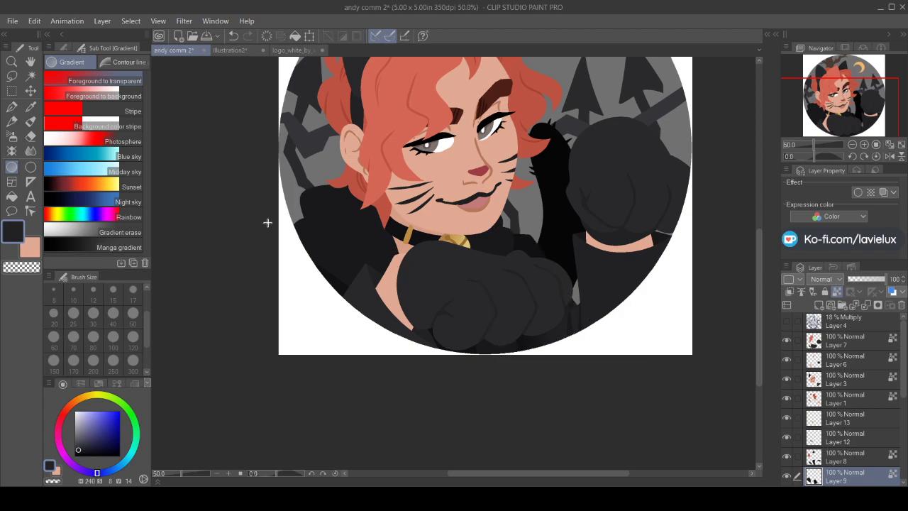
# Sample near-black shades (V 7 and V 3) and draw clothing fold lines on the torso on Layer 9 with the Turnip pen
pyautogui.click(30, 106)
pyautogui.click(508, 241)
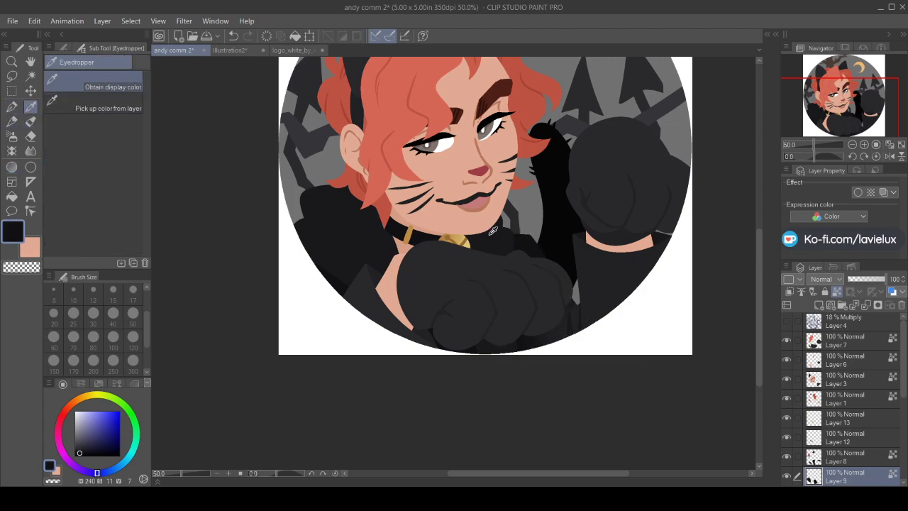
pyautogui.click(11, 107)
pyautogui.moveTo(567, 317); pyautogui.dragTo(562, 333)
pyautogui.press('i')
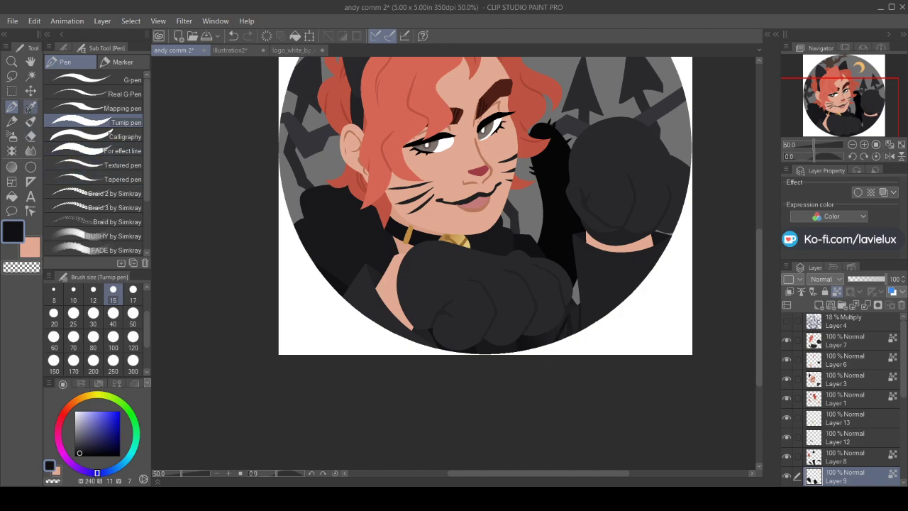
pyautogui.click(11, 107)
pyautogui.click(31, 106)
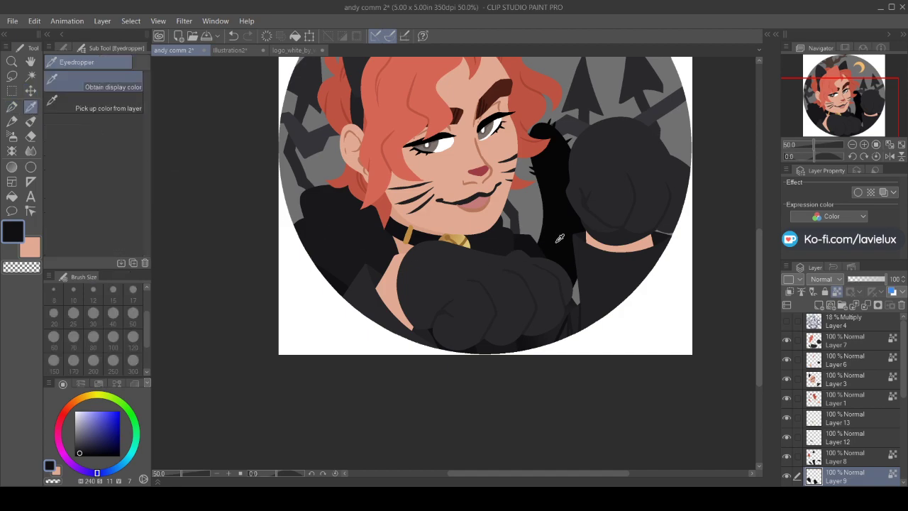
pyautogui.click(12, 107)
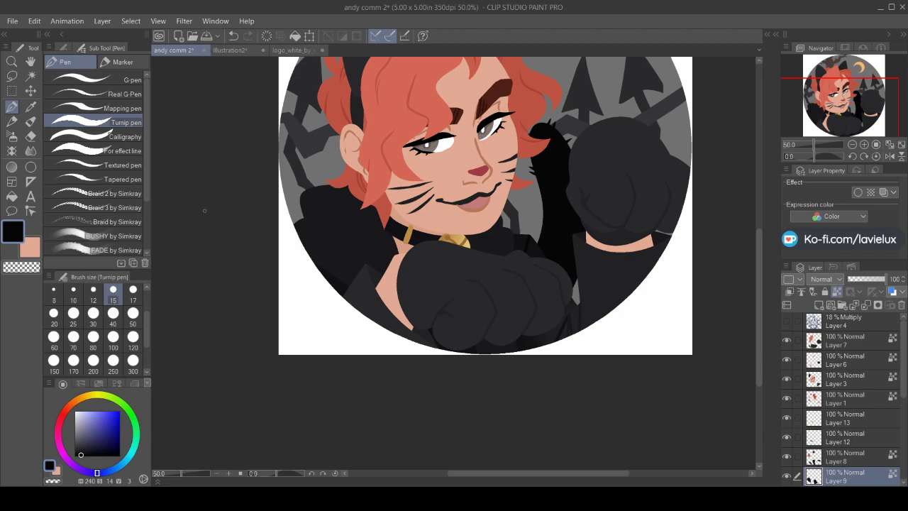
# Sample near-black (V 7) and draw fold lines on the collar on Layer 8 and on the bent arm's sleeve on Layer 9
pyautogui.click(30, 106)
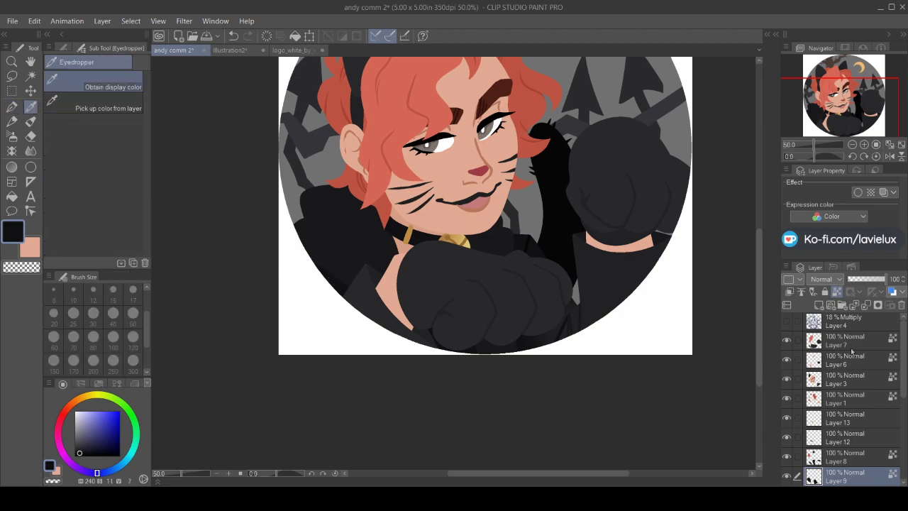
pyautogui.click(857, 346)
pyautogui.click(788, 342)
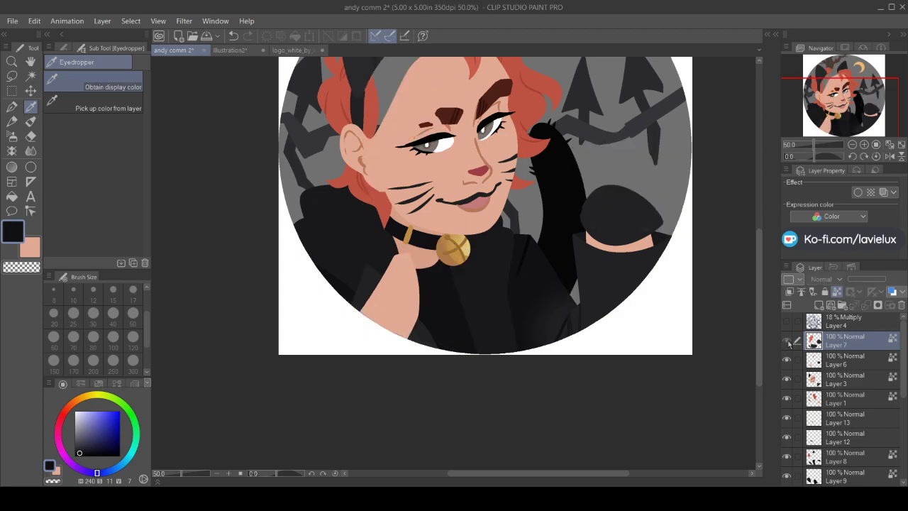
pyautogui.click(787, 342)
pyautogui.click(787, 460)
pyautogui.click(842, 461)
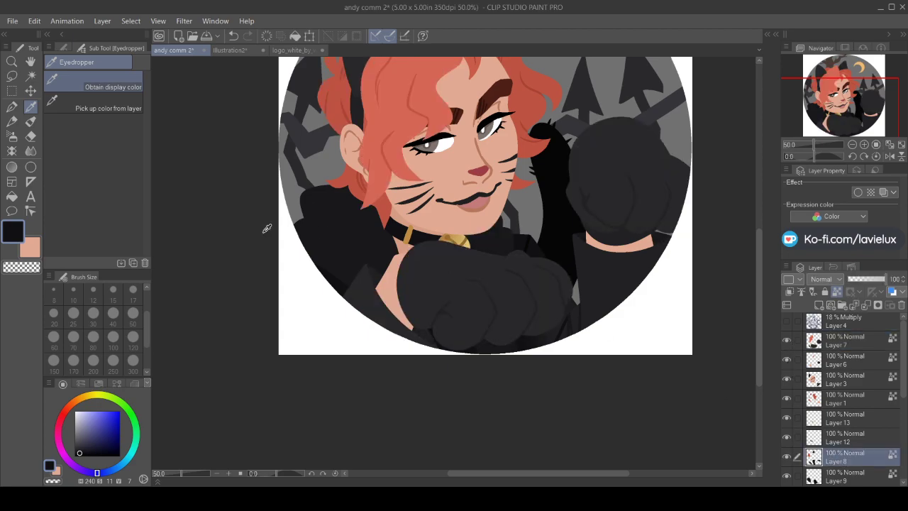
pyautogui.click(12, 107)
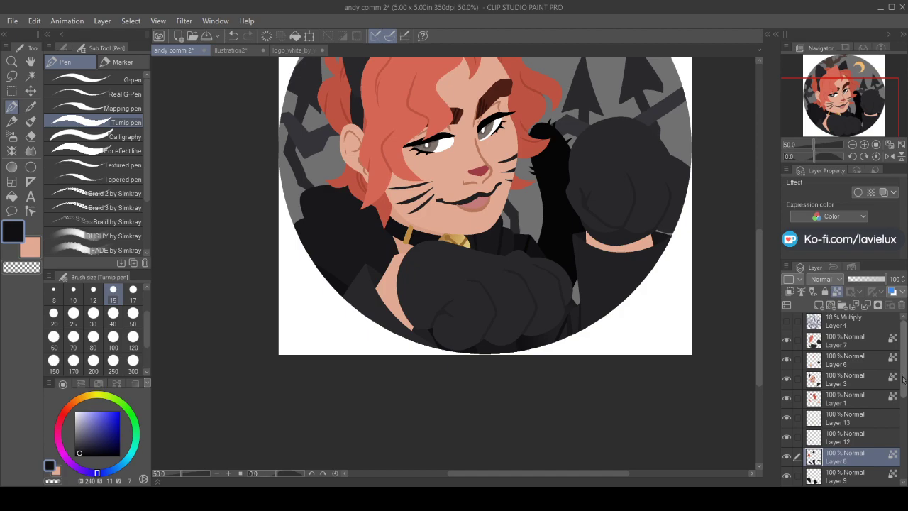
pyautogui.scroll(-3, 903, 379)
pyautogui.click(848, 357)
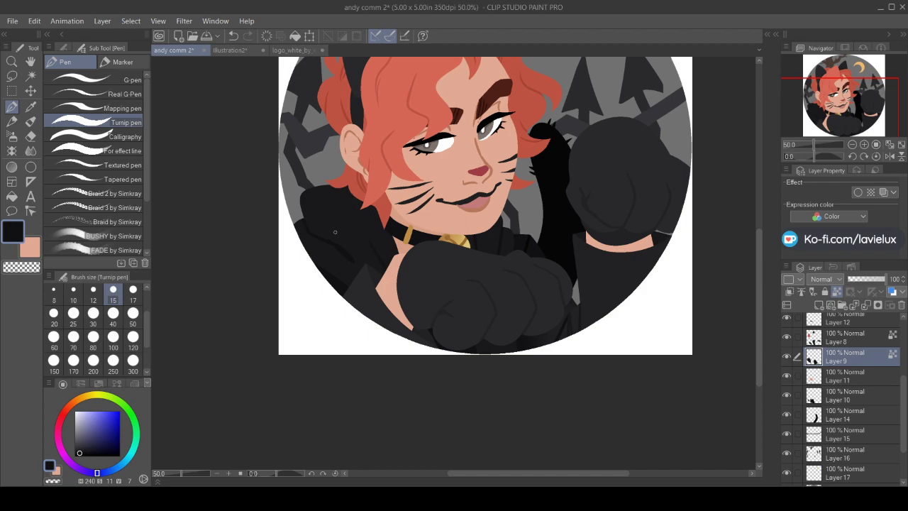
# Pick a brown skin-line shade (H 17, S 49, V 72), lock Layer 11's transparent pixels, and add neck detail with the Turnip pen
pyautogui.click(30, 107)
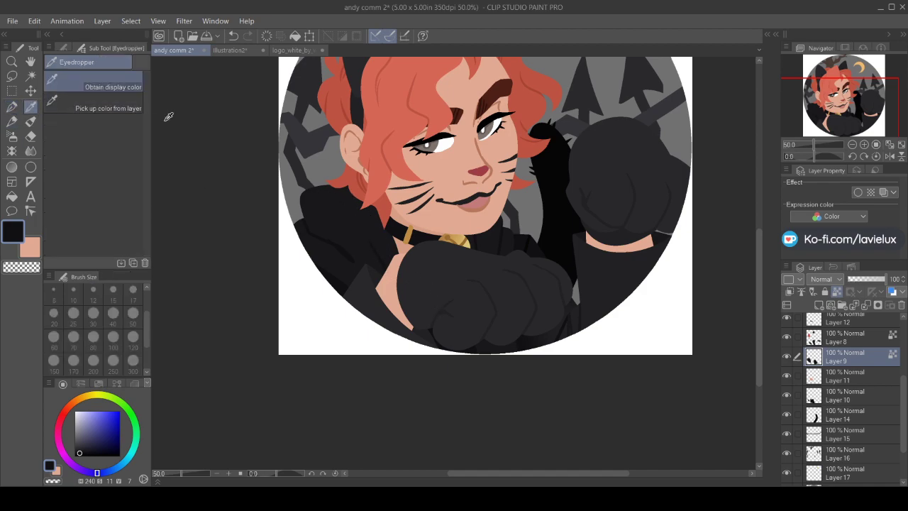
pyautogui.click(473, 206)
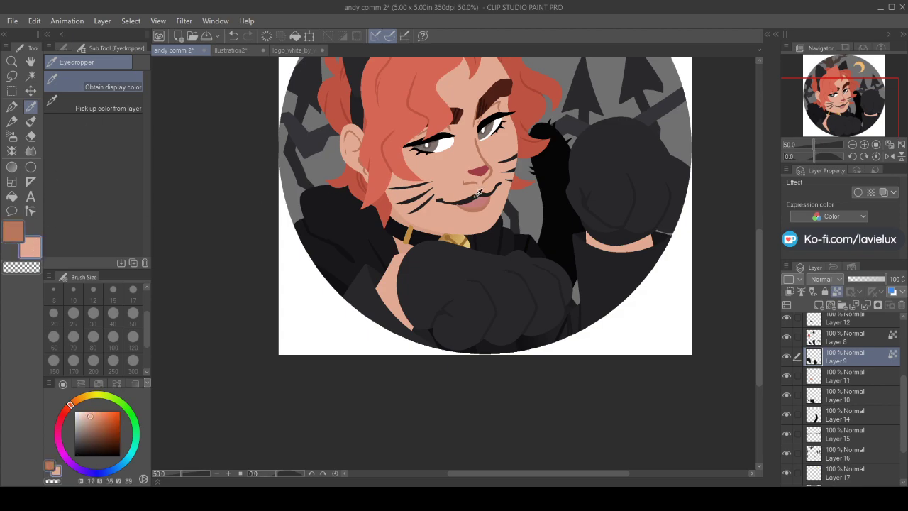
pyautogui.click(548, 229)
pyautogui.scroll(3, 839, 344)
pyautogui.click(841, 365)
pyautogui.press('p')
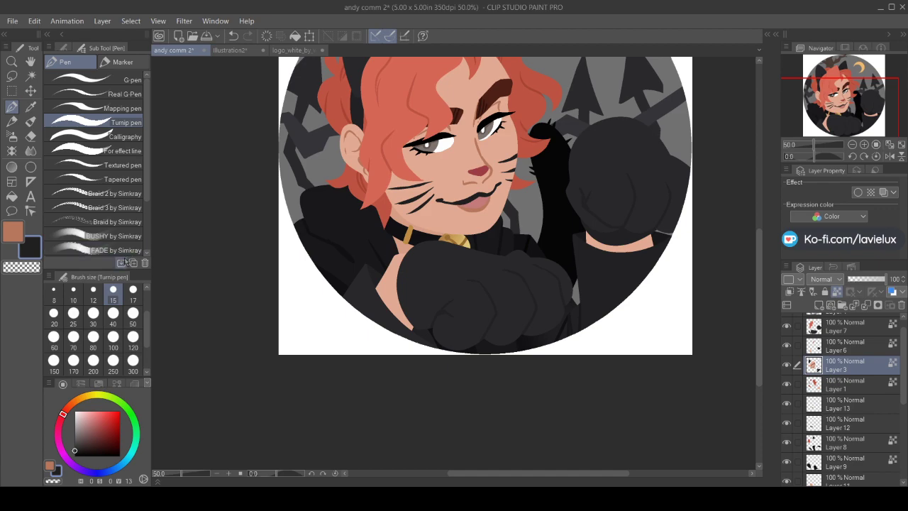
pyautogui.press('x')
pyautogui.click(787, 384)
pyautogui.click(786, 384)
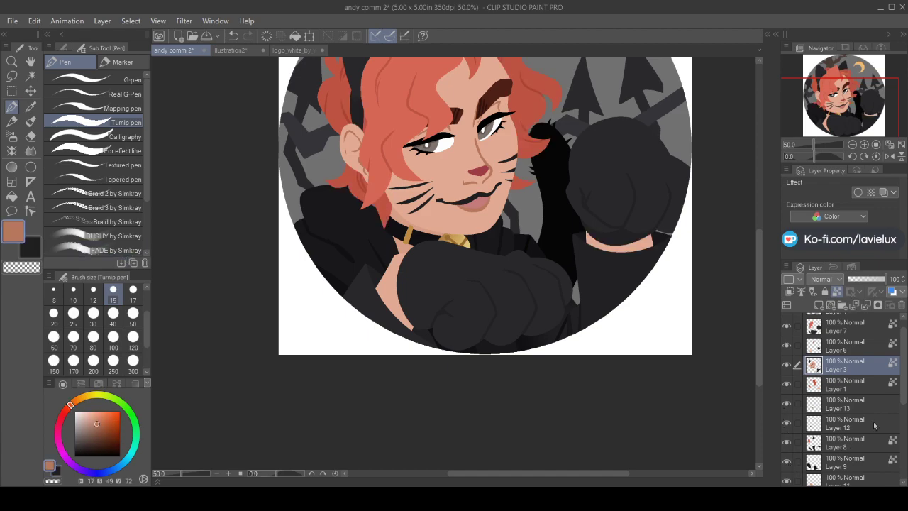
pyautogui.scroll(-3, 871, 430)
pyautogui.click(787, 420)
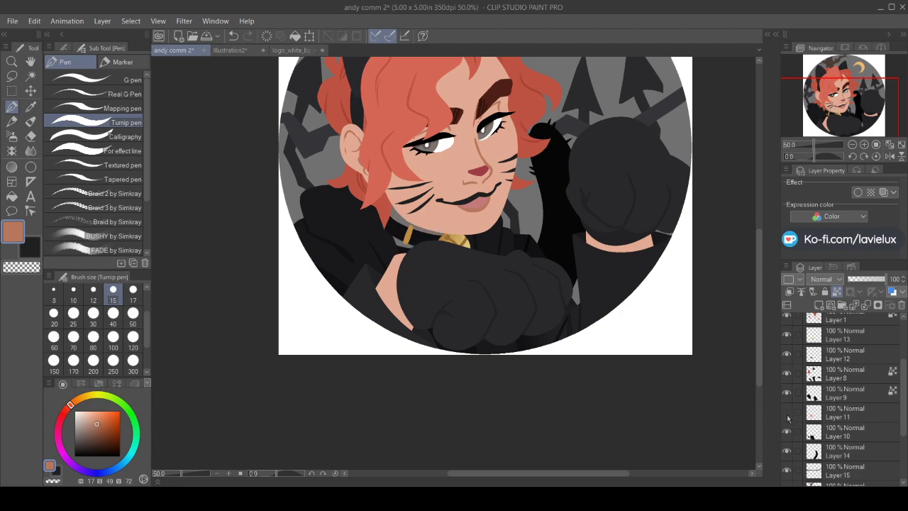
pyautogui.click(786, 420)
pyautogui.click(850, 413)
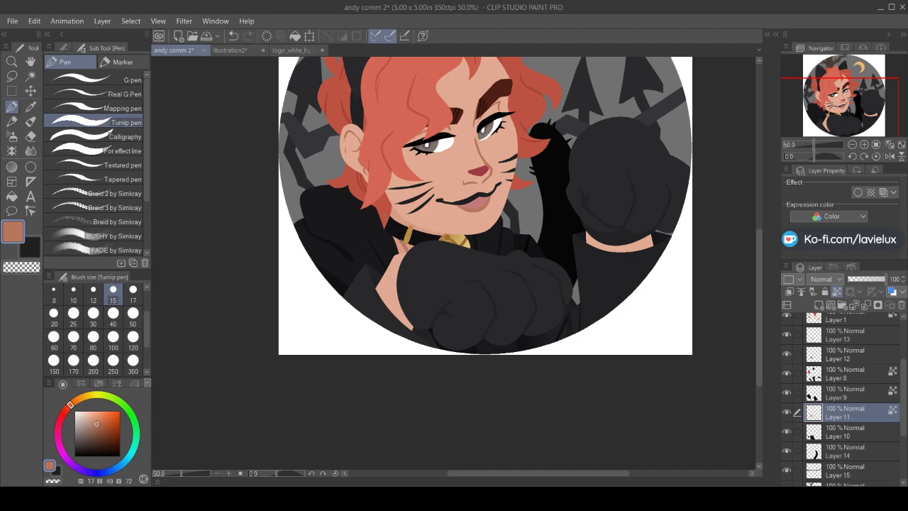
pyautogui.click(12, 197)
pyautogui.press('p')
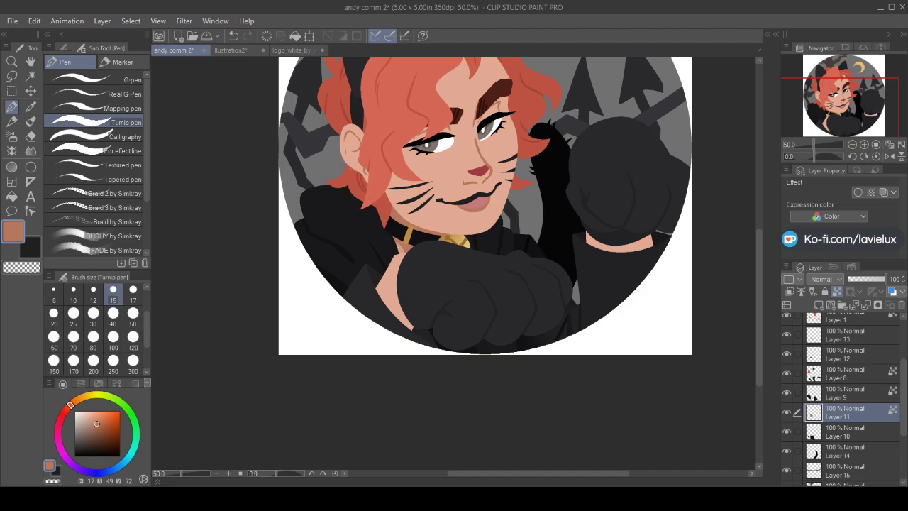
# Lock Layer 16's transparent pixels, auto-select the brown tree, and shade it with a foreground-to-transparent gradient in dark brown (H 7, S 36, V 19)
pyautogui.moveTo(760, 383); pyautogui.dragTo(769, 355)
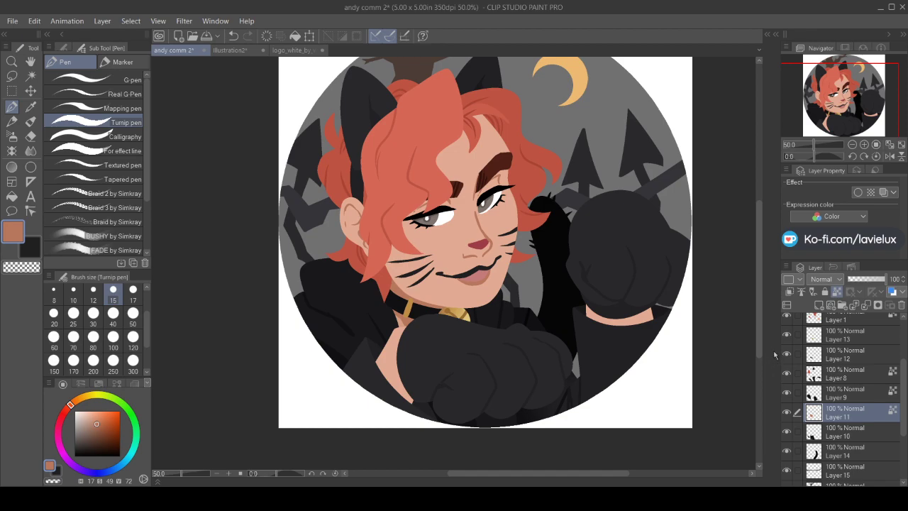
pyautogui.scroll(-3, 906, 419)
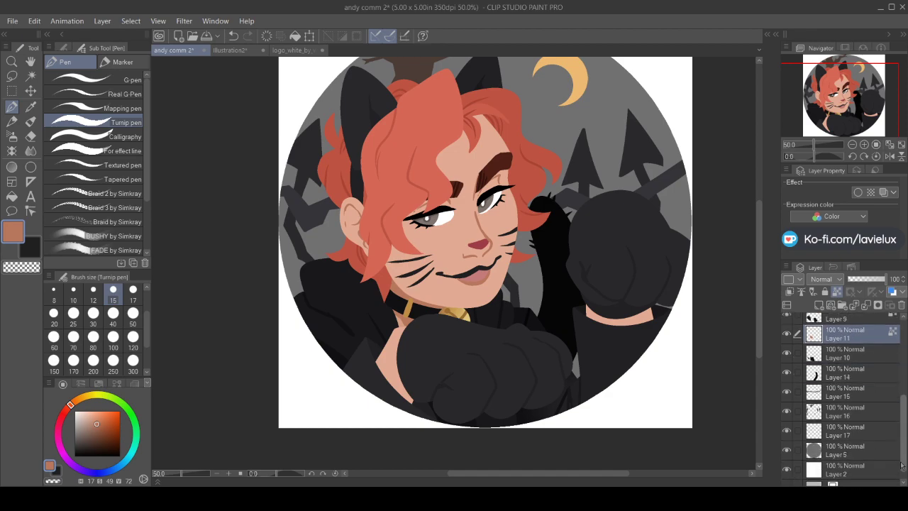
pyautogui.click(838, 399)
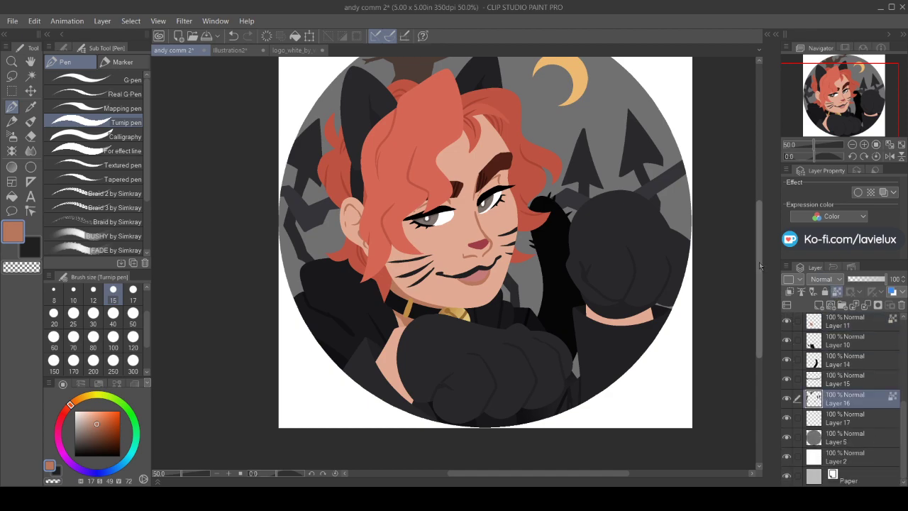
pyautogui.scroll(2, 763, 266)
pyautogui.press('i')
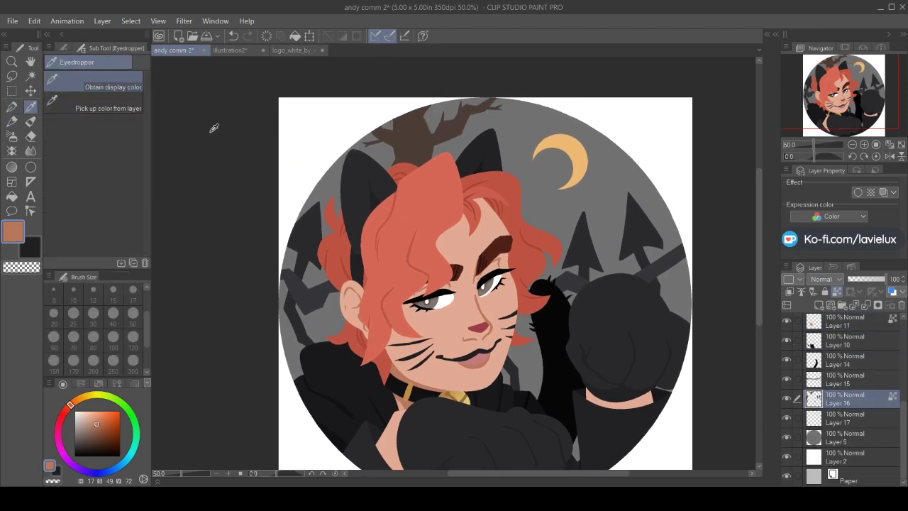
pyautogui.click(403, 137)
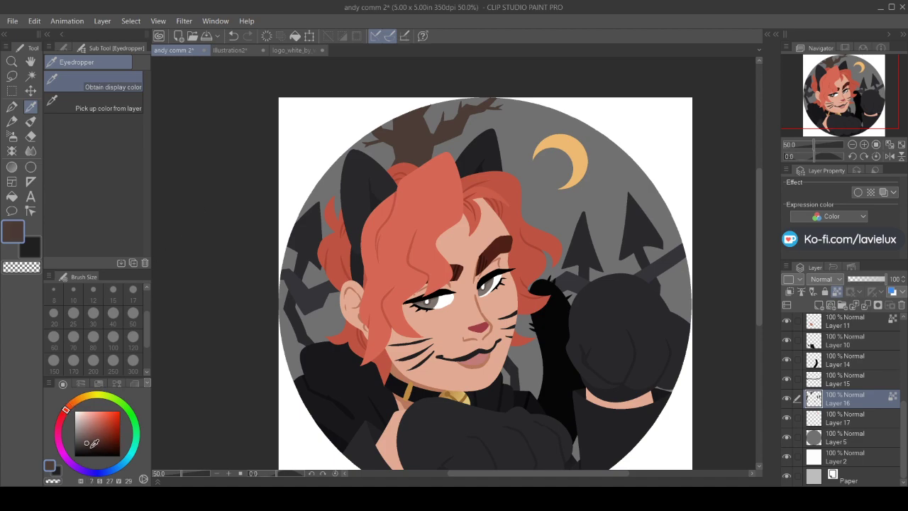
pyautogui.click(90, 447)
pyautogui.click(30, 76)
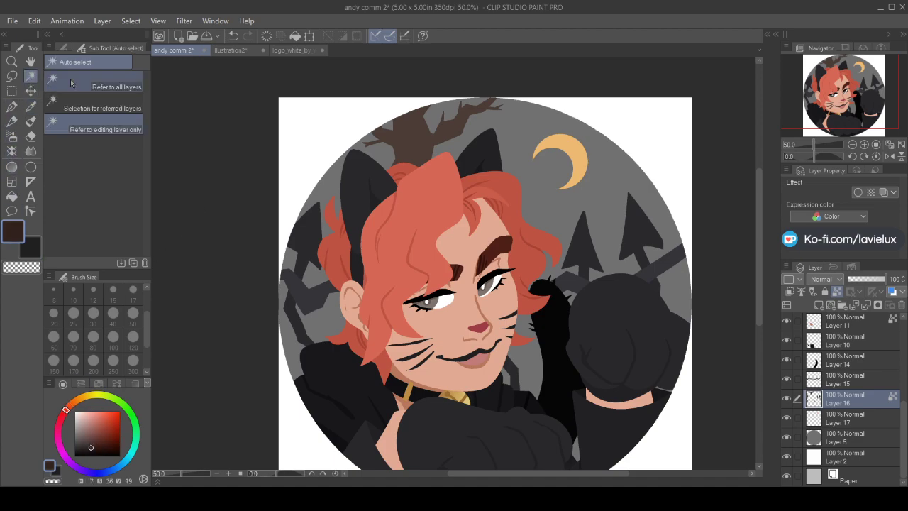
pyautogui.click(422, 150)
pyautogui.click(12, 167)
pyautogui.moveTo(405, 113); pyautogui.dragTo(331, 231)
# Draw dark brown bark grain lines along the tree trunk and branches with the Turnip pen, and deselect
pyautogui.press('p')
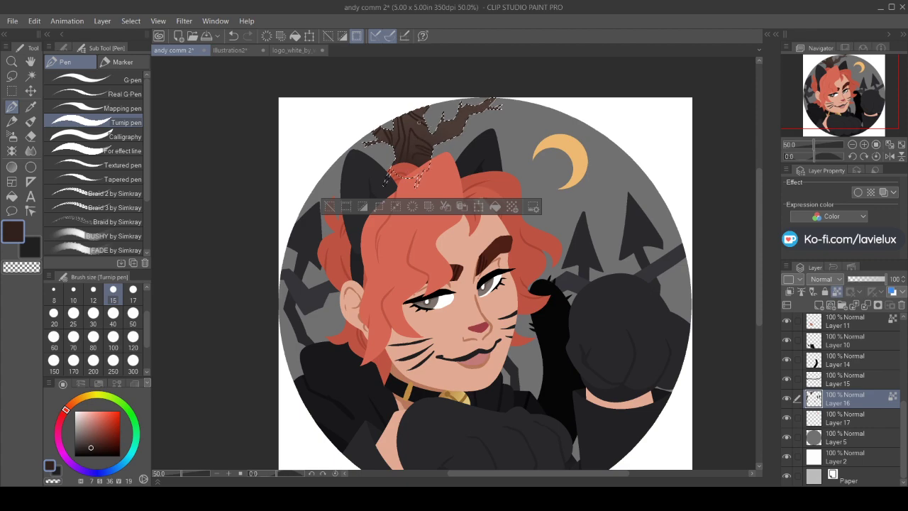
pyautogui.moveTo(440, 125)
pyautogui.mouseDown()
pyautogui.moveTo(473, 126)
pyautogui.moveTo(475, 102)
pyautogui.mouseUp()
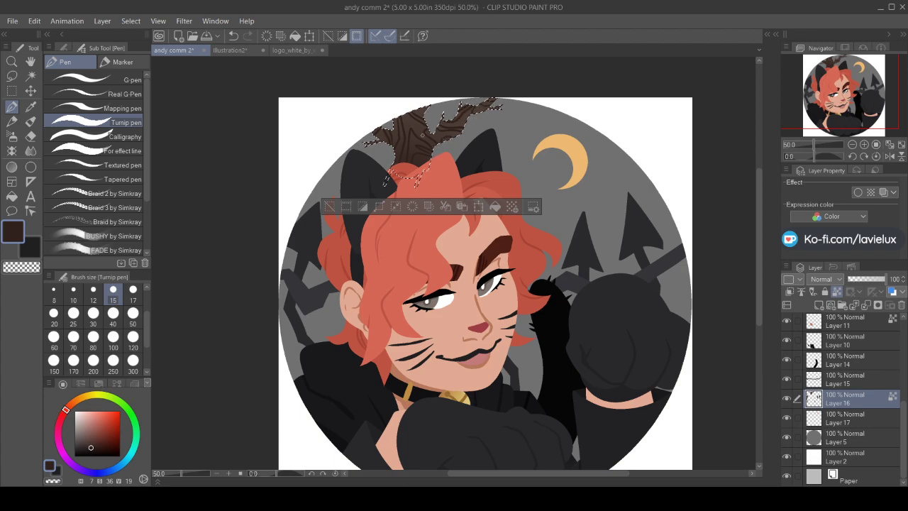
pyautogui.hotkey('ctrl', 'd')
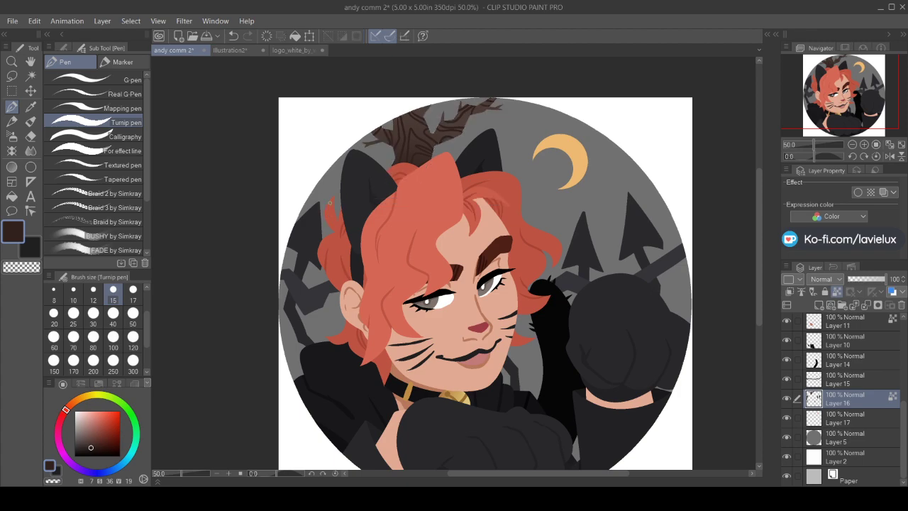
# Lock Layer 5's transparent pixels and fill the circular background with muted purple (H 263, S 29, V 35)
pyautogui.press('/')
pyautogui.click(495, 335)
pyautogui.scroll(-2, 751, 256)
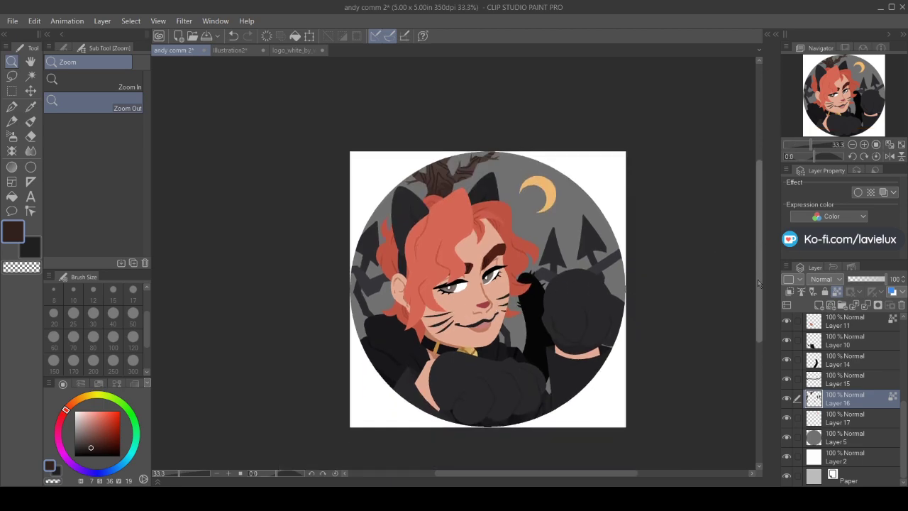
pyautogui.click(864, 438)
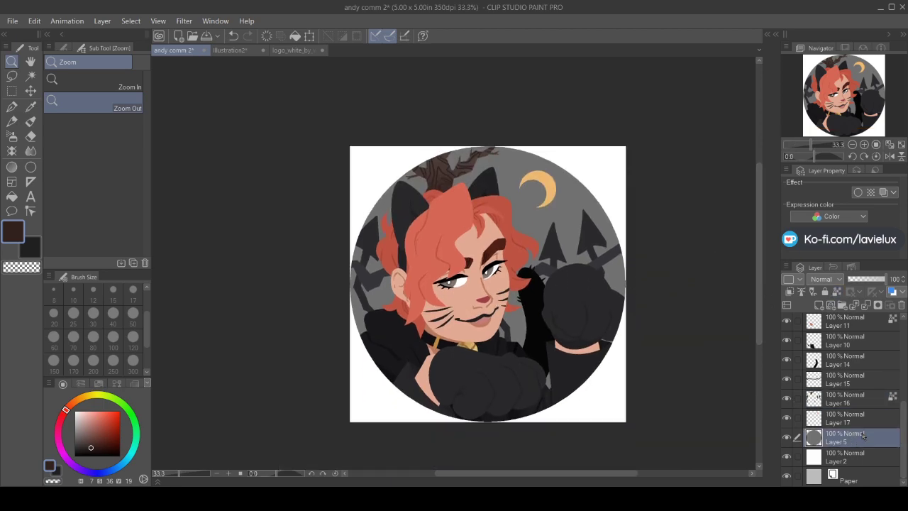
pyautogui.click(838, 292)
pyautogui.click(81, 470)
pyautogui.click(86, 441)
pyautogui.click(88, 441)
pyautogui.click(11, 196)
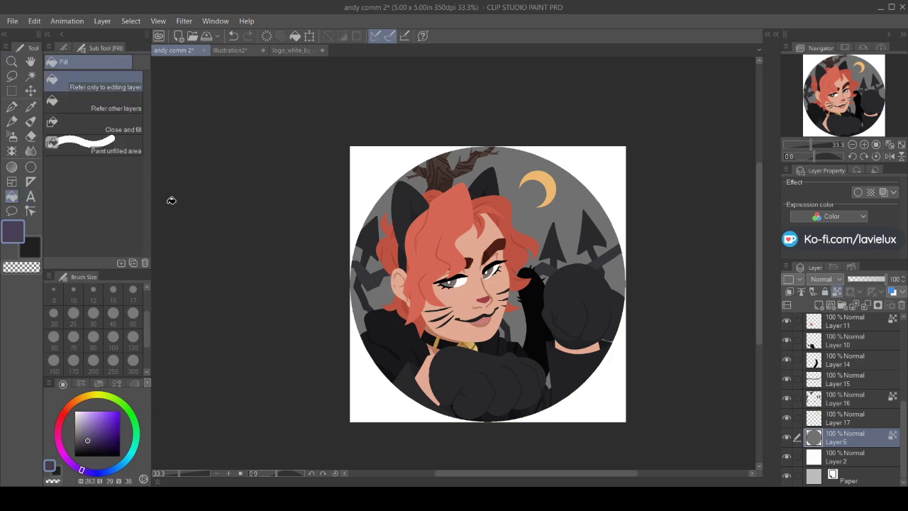
pyautogui.click(544, 281)
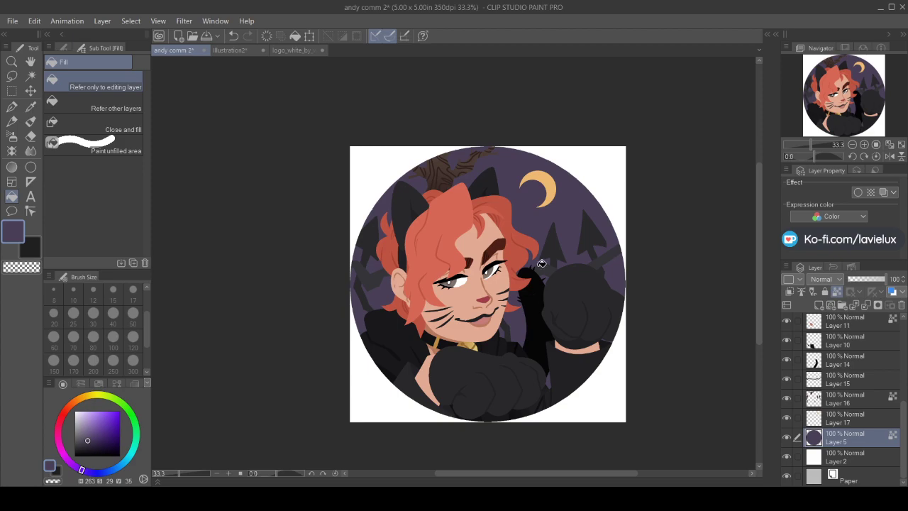
# Darken the lower part of the circular background with a foreground-to-transparent gradient in dark indigo (H 252, S 45, V 20)
pyautogui.click(90, 472)
pyautogui.click(94, 447)
pyautogui.click(11, 166)
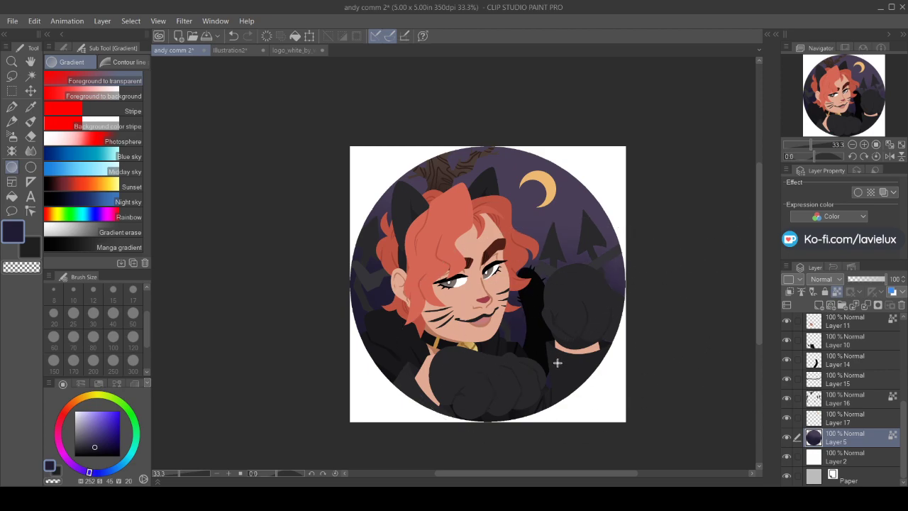
pyautogui.hscroll(4, 649, 278)
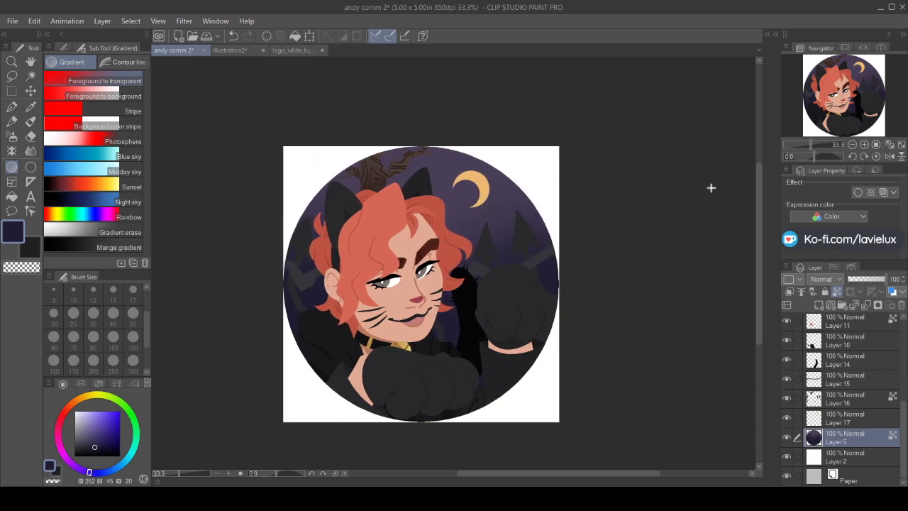
pyautogui.moveTo(490, 474); pyautogui.dragTo(457, 473)
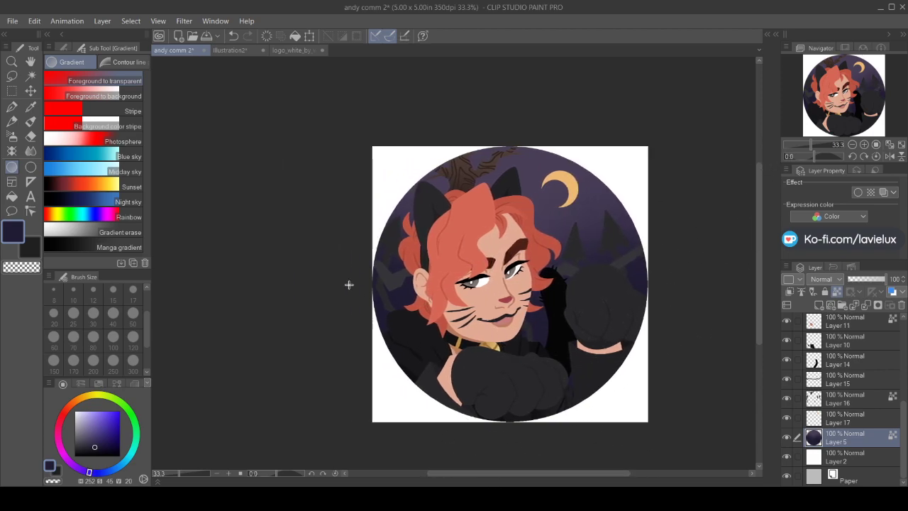
# Lighten the upper part of the circular background with a foreground-to-transparent gradient in lighter purple (H 272, S 24, V 44)
pyautogui.click(31, 107)
pyautogui.click(430, 178)
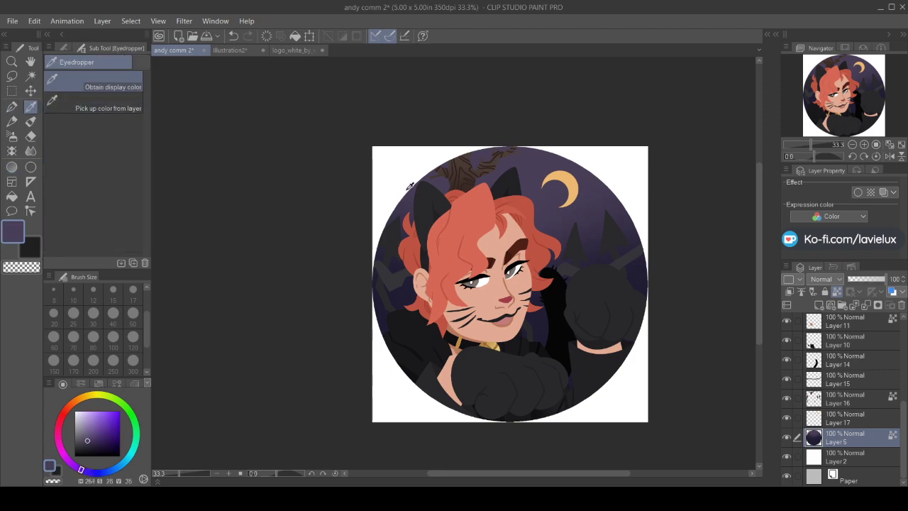
pyautogui.moveTo(80, 470); pyautogui.dragTo(76, 466)
pyautogui.click(85, 436)
pyautogui.click(11, 167)
pyautogui.moveTo(502, 141); pyautogui.dragTo(691, 342)
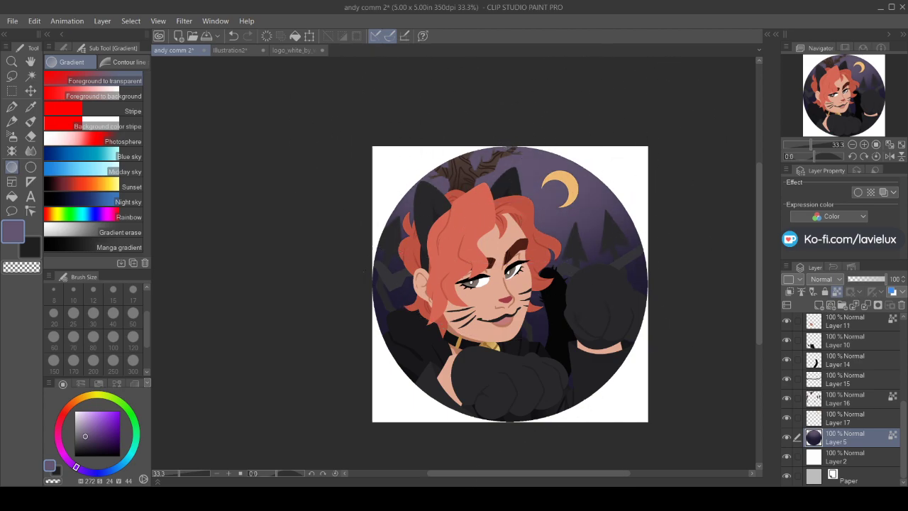
# Select the circular background area on Layer 5 and add a new layer above it
pyautogui.press('w')
pyautogui.click(438, 416)
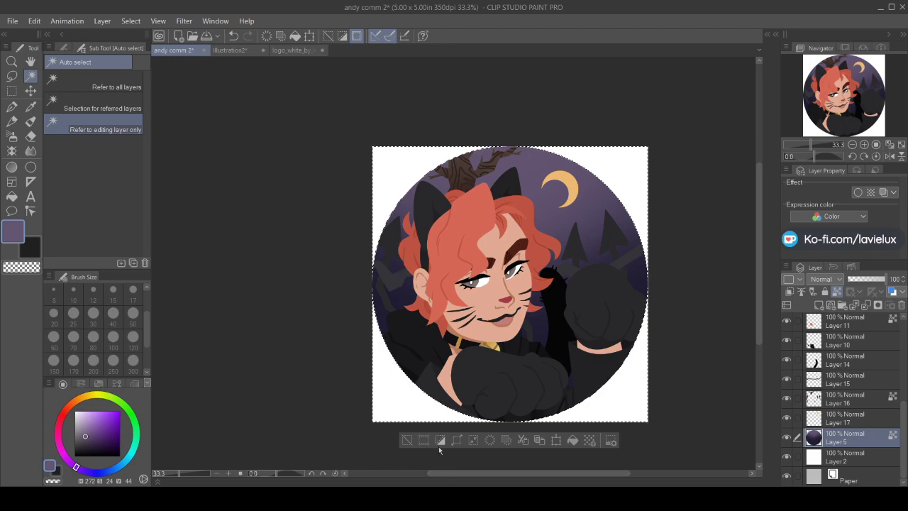
pyautogui.click(819, 306)
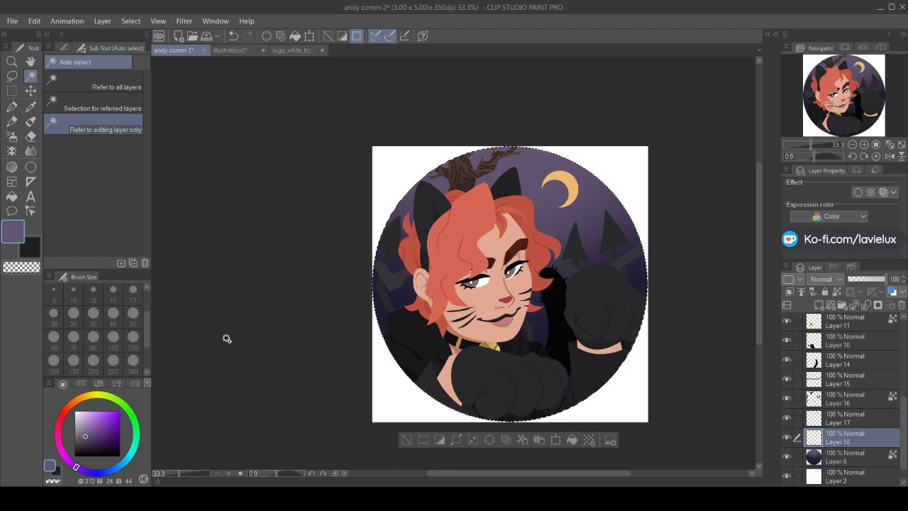
# Outline a ground shape across the lower background with the Turnip pen and fill it dark teal (H 183, S 27, V 20)
pyautogui.click(134, 447)
pyautogui.click(87, 437)
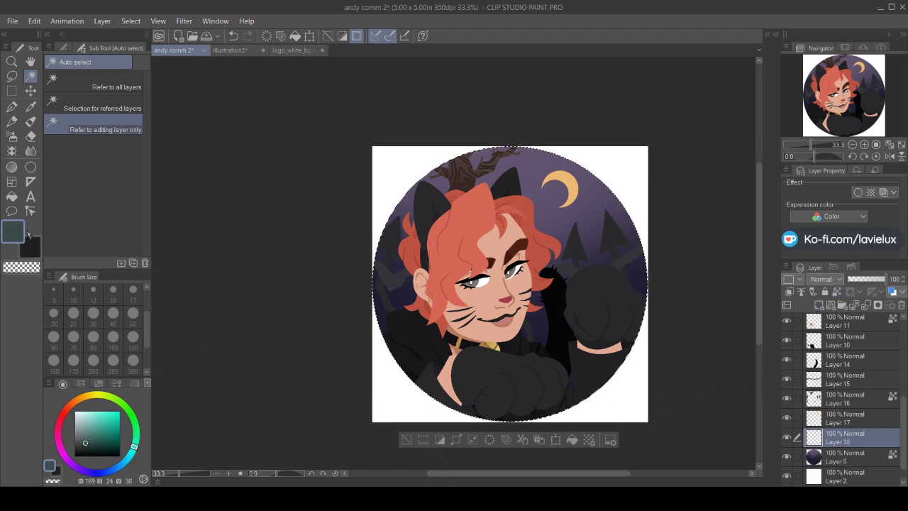
pyautogui.click(11, 105)
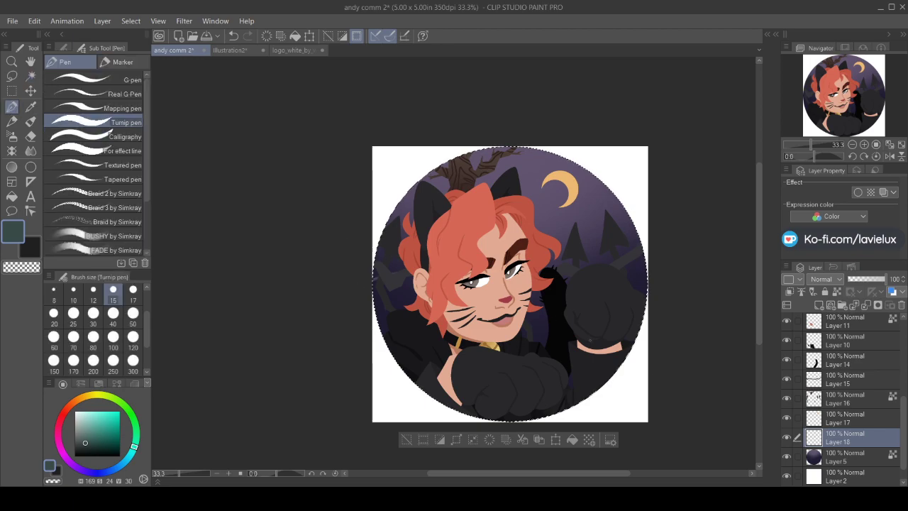
pyautogui.click(11, 197)
pyautogui.click(420, 371)
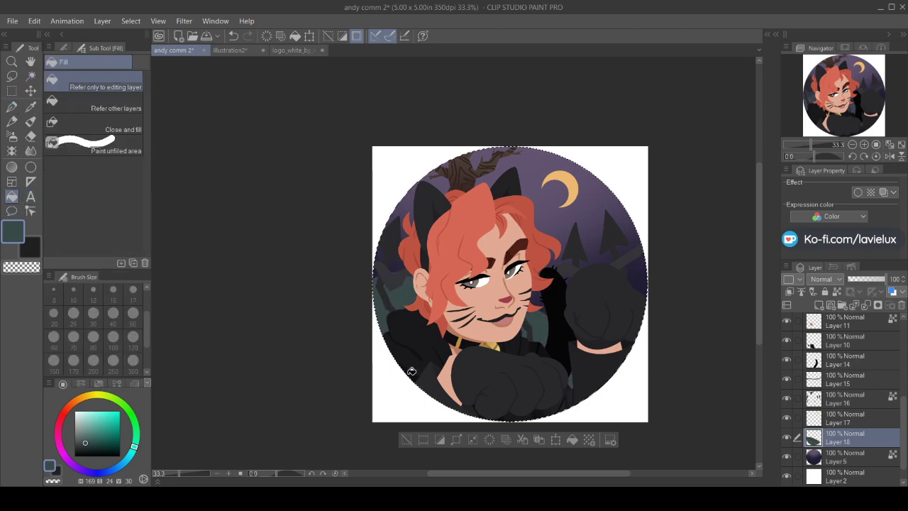
pyautogui.click(133, 455)
pyautogui.click(87, 448)
pyautogui.click(455, 352)
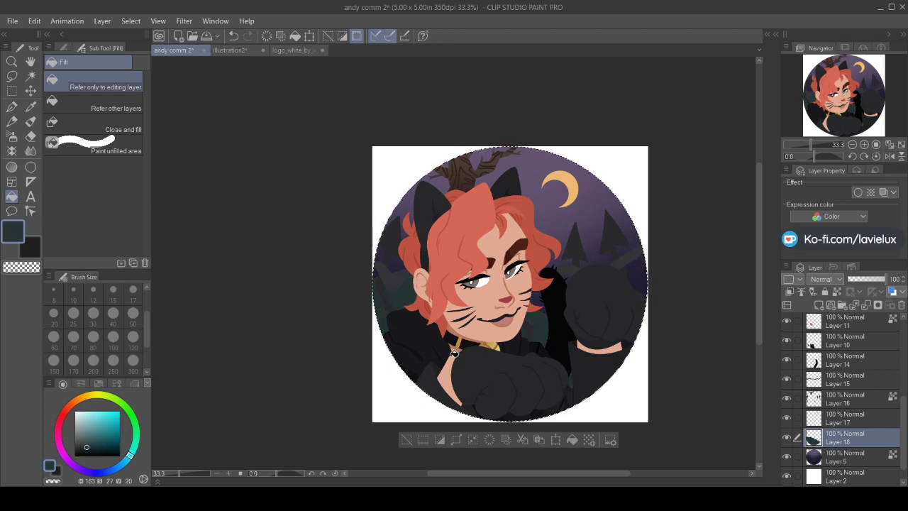
# On a new layer beneath the ground, draw clouds behind the right-hand trees with the Turnip pen and fill them muted blue (H 217, S 34, V 45)
pyautogui.click(11, 106)
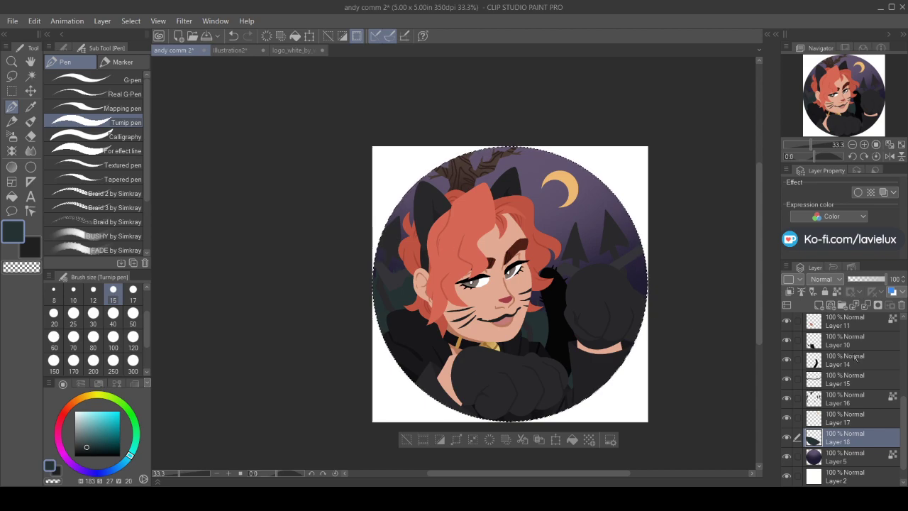
pyautogui.click(819, 305)
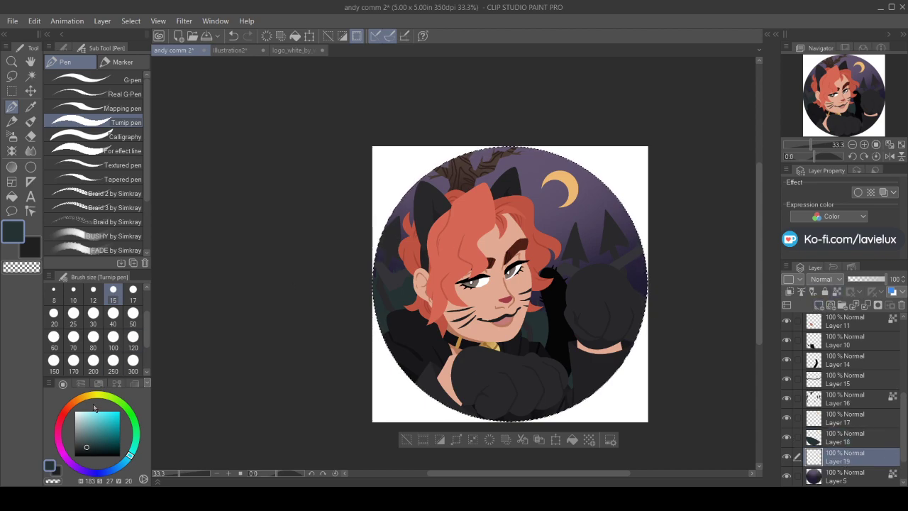
pyautogui.moveTo(119, 465); pyautogui.dragTo(112, 470)
pyautogui.click(90, 435)
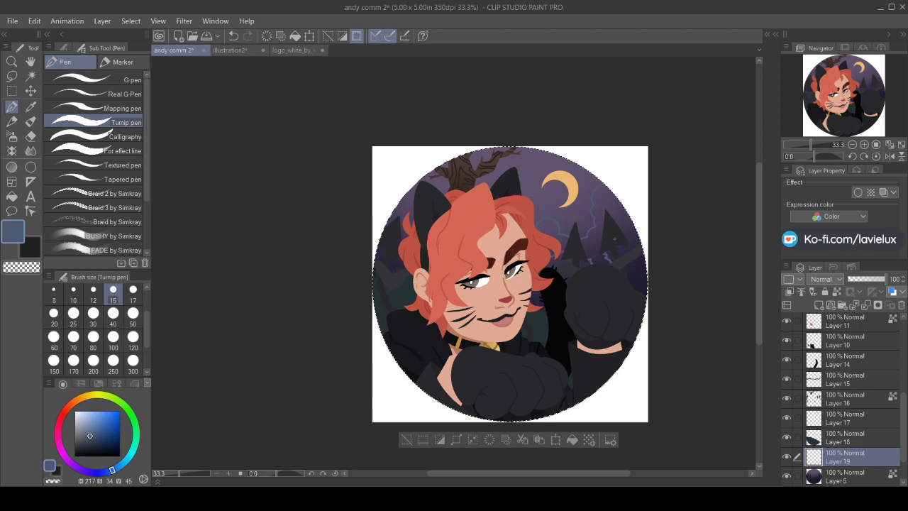
pyautogui.click(11, 196)
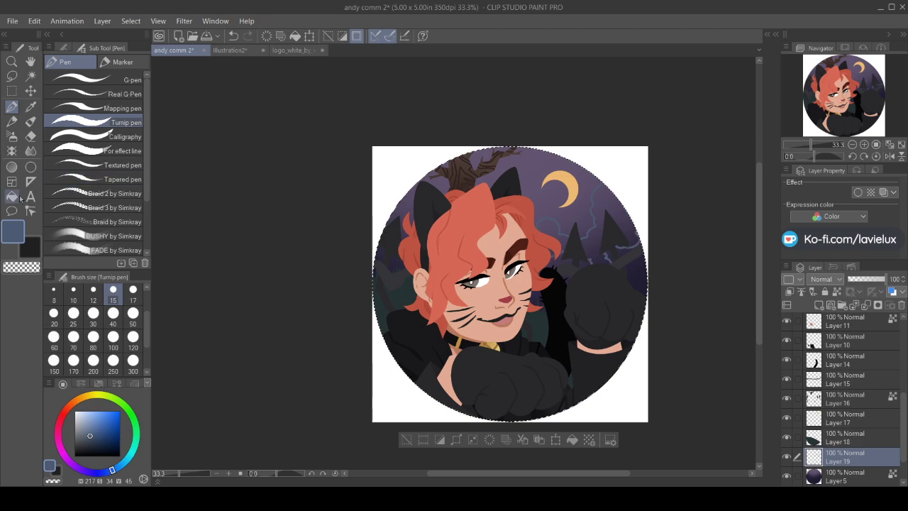
# Add small cloud puffs and a filled cloud bank at the circle's left edge, then lock the layer's transparent pixels and deselect
pyautogui.click(12, 106)
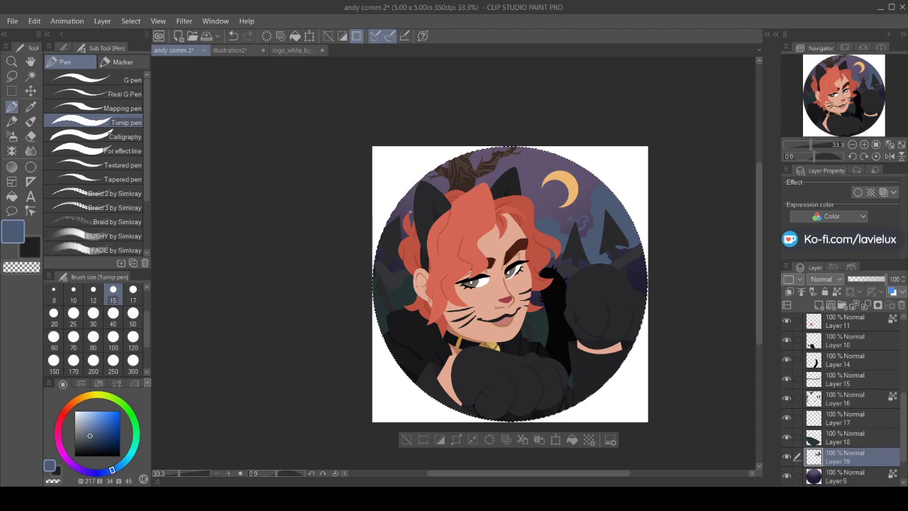
pyautogui.press('g')
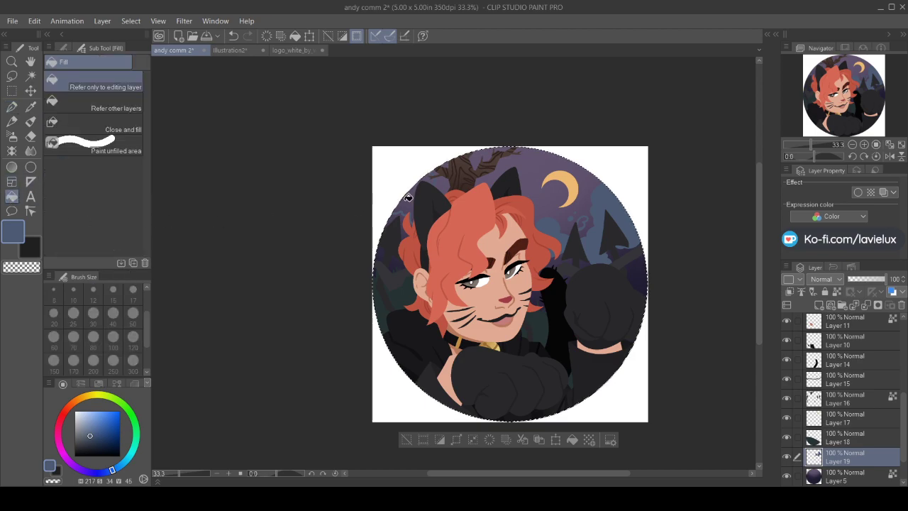
pyautogui.click(11, 107)
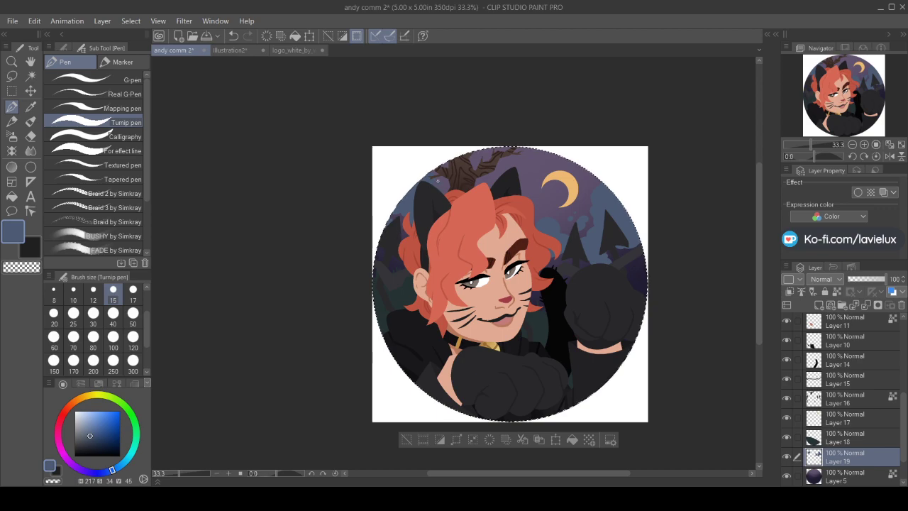
pyautogui.hotkey('ctrl', 'd')
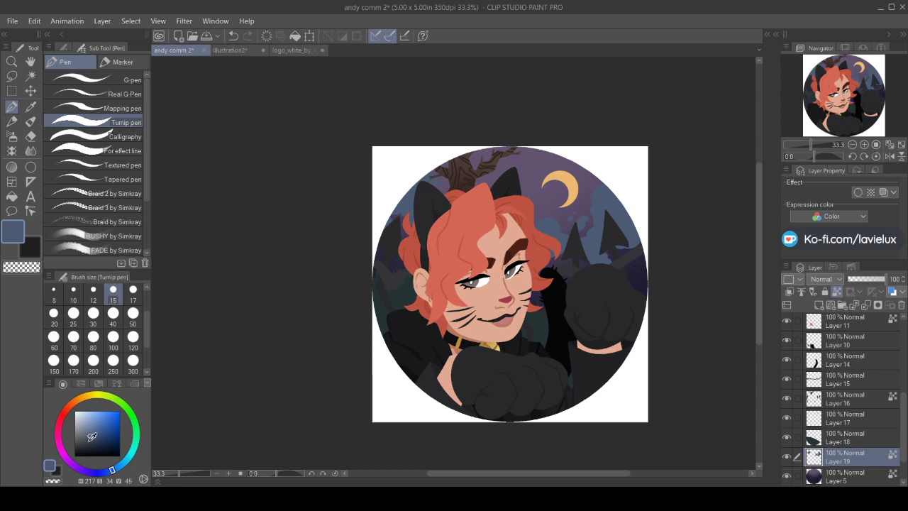
# Shade the clouds with foreground-to-transparent gradients in dark blue (H 217, S 30, V 26) and lighter blue (H 217, S 22, V 60)
pyautogui.click(88, 445)
pyautogui.click(12, 166)
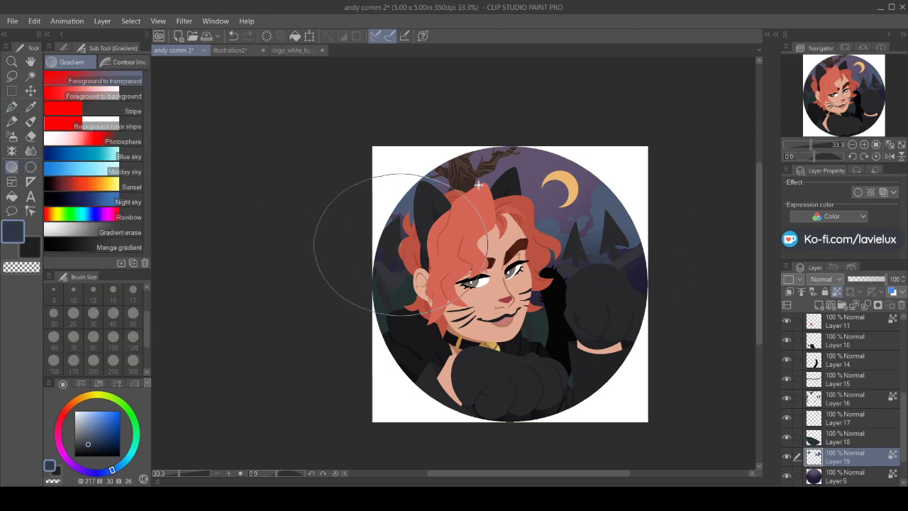
pyautogui.click(84, 429)
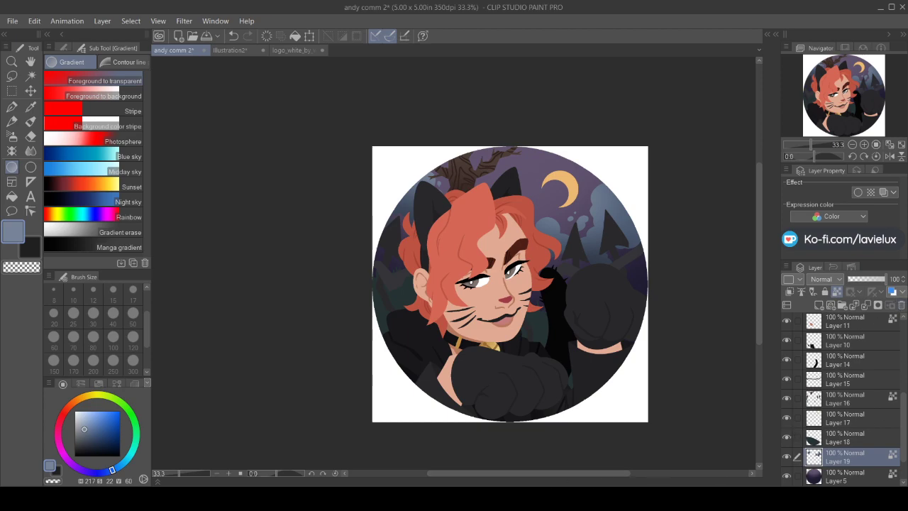
# On a new layer above Layer 5, dot small stars across the sky with the Turnip pen in pale yellow (H 35, S 29, V 98)
pyautogui.scroll(-2, 850, 440)
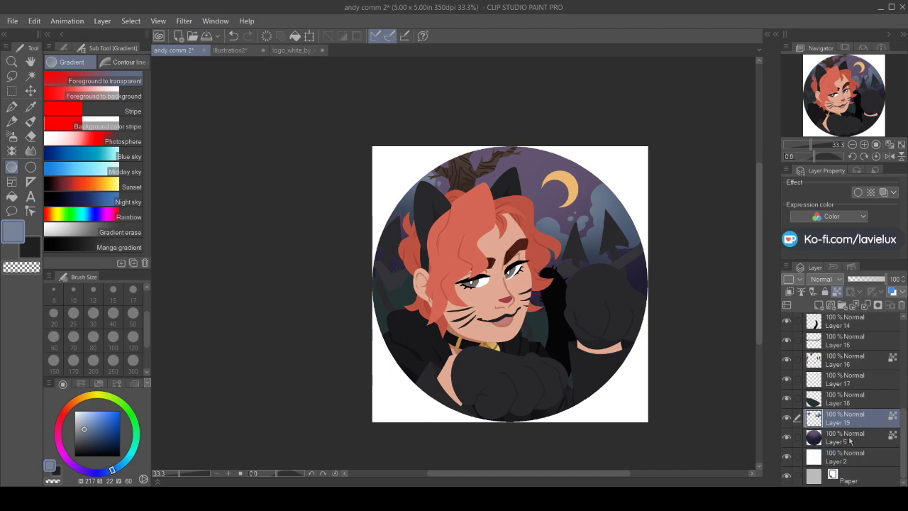
pyautogui.click(850, 438)
pyautogui.click(30, 107)
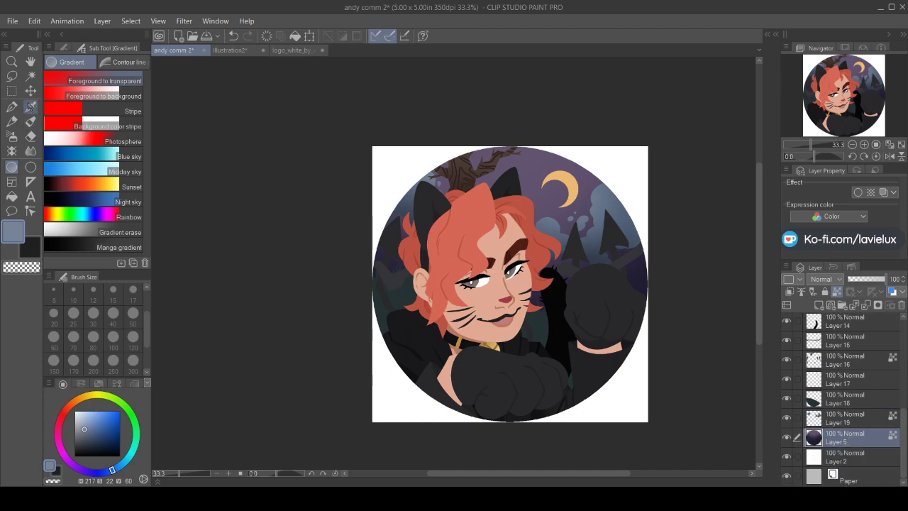
pyautogui.click(575, 179)
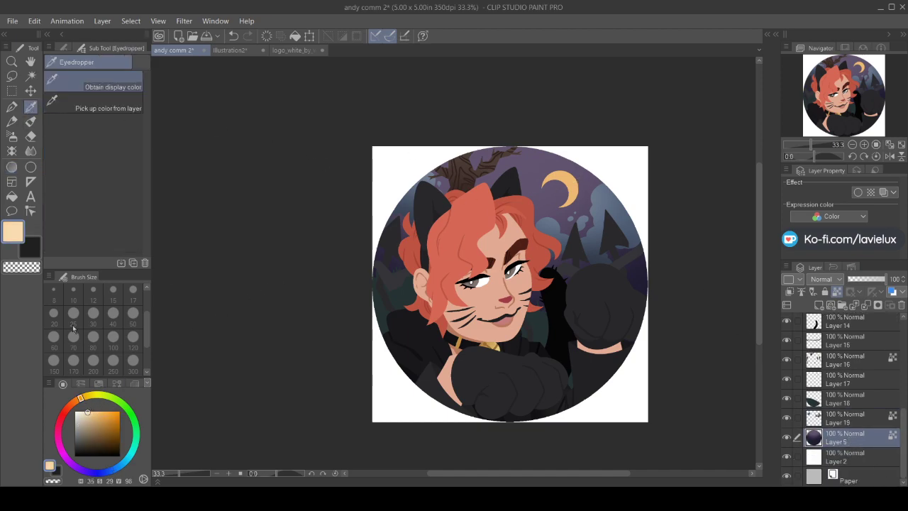
pyautogui.click(819, 305)
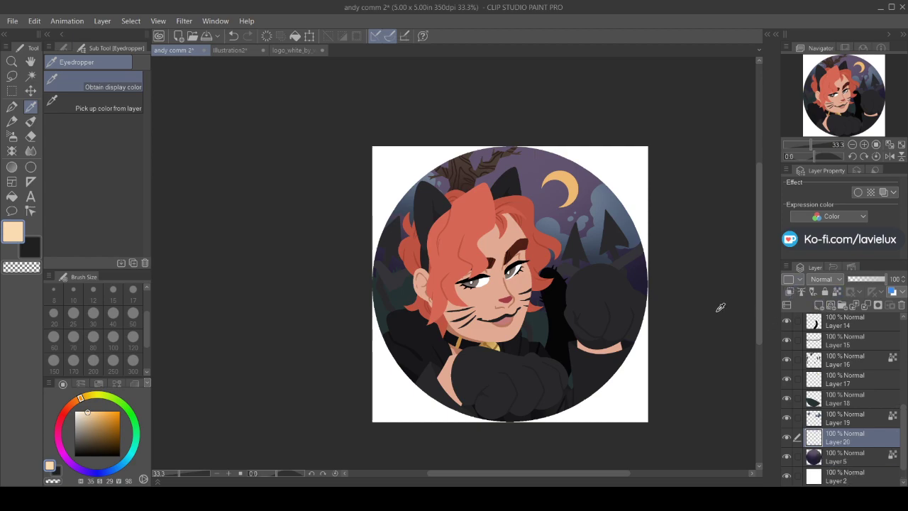
pyautogui.click(12, 107)
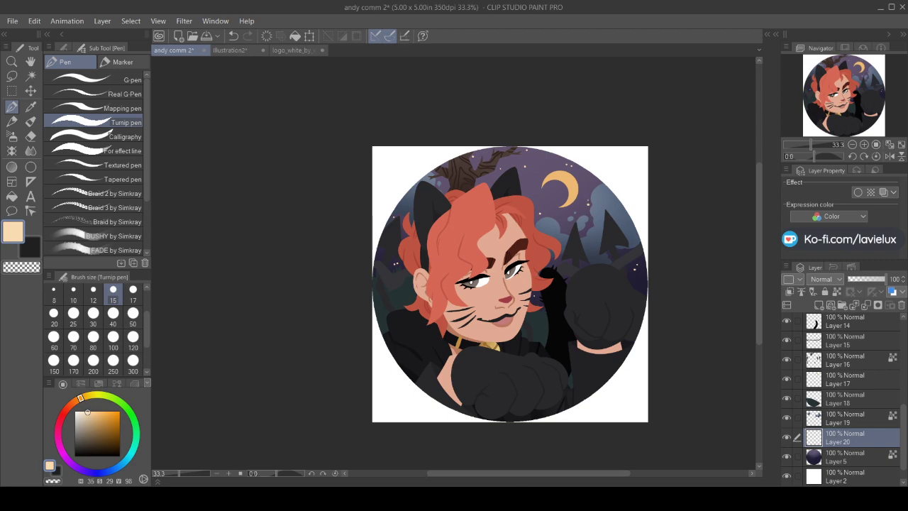
# Select the painted area of Layer 3 and spray brown freckles (H 20, S 49, V 44) over the face on a new layer with the Droplet airbrush
pyautogui.scroll(5, 852, 390)
pyautogui.click(855, 386)
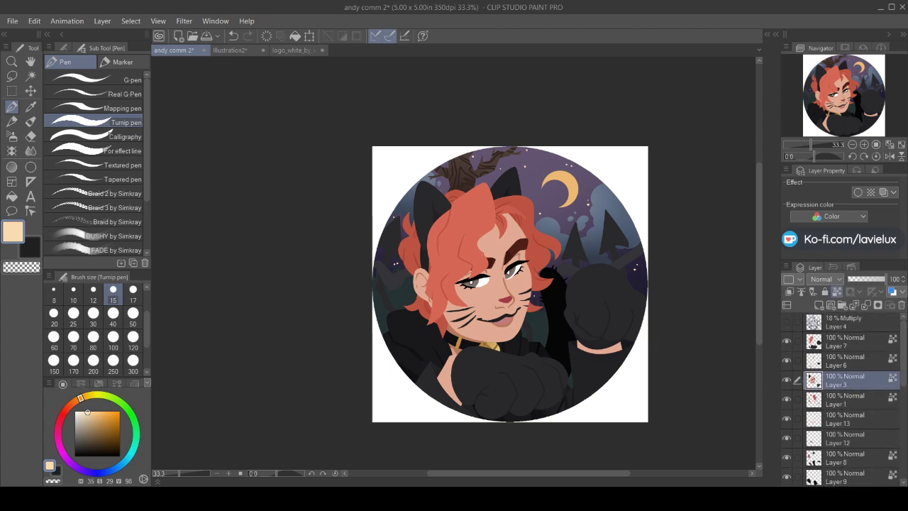
pyautogui.click(31, 76)
pyautogui.click(551, 358)
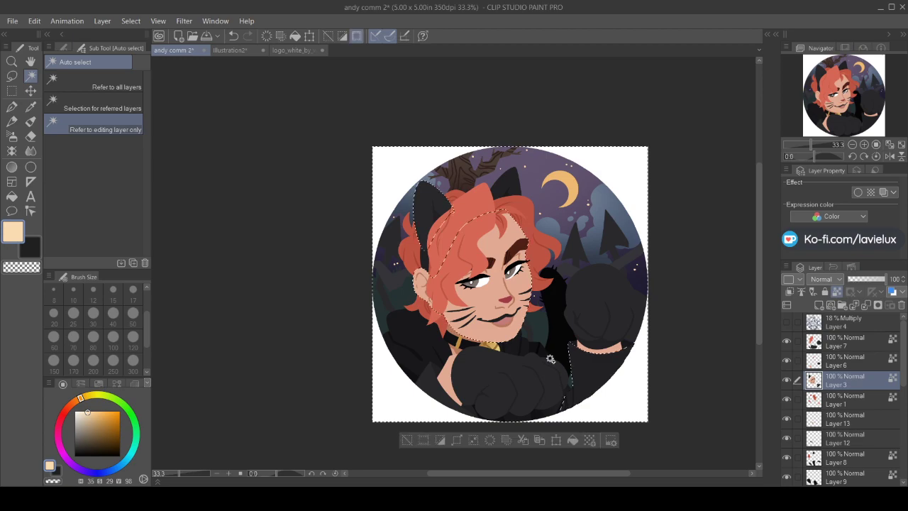
pyautogui.click(440, 440)
pyautogui.click(819, 306)
pyautogui.click(72, 406)
pyautogui.moveTo(92, 419); pyautogui.dragTo(96, 436)
pyautogui.click(12, 136)
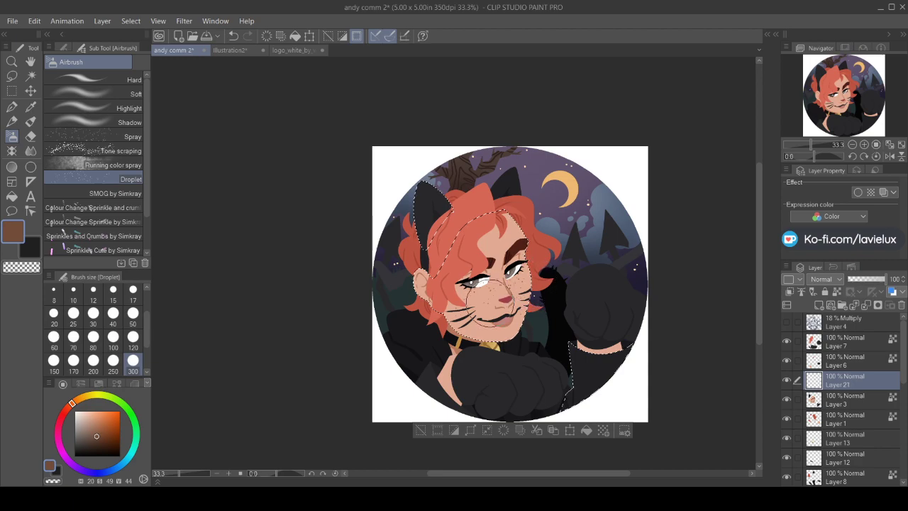
# Erase stray freckles and thin out the rest with the Soft eraser, then set the freckle layer to Multiply at 50% opacity
pyautogui.press('e')
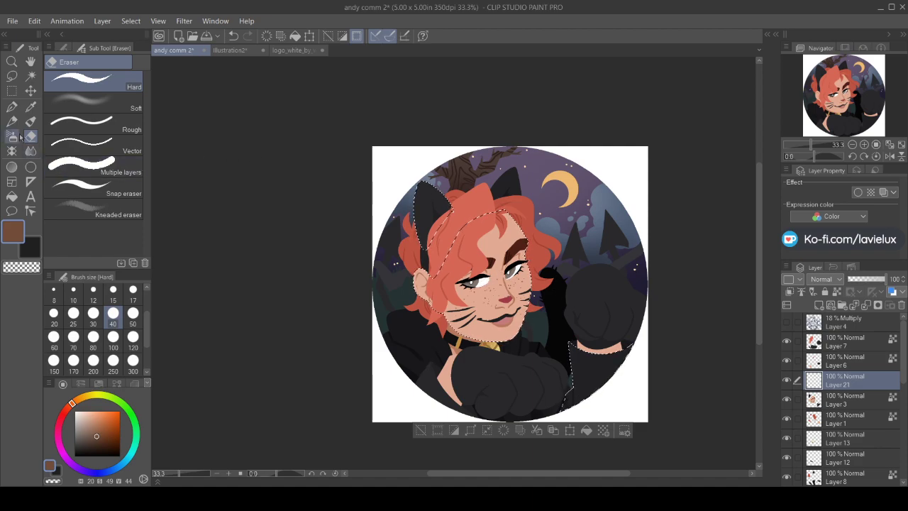
pyautogui.click(79, 108)
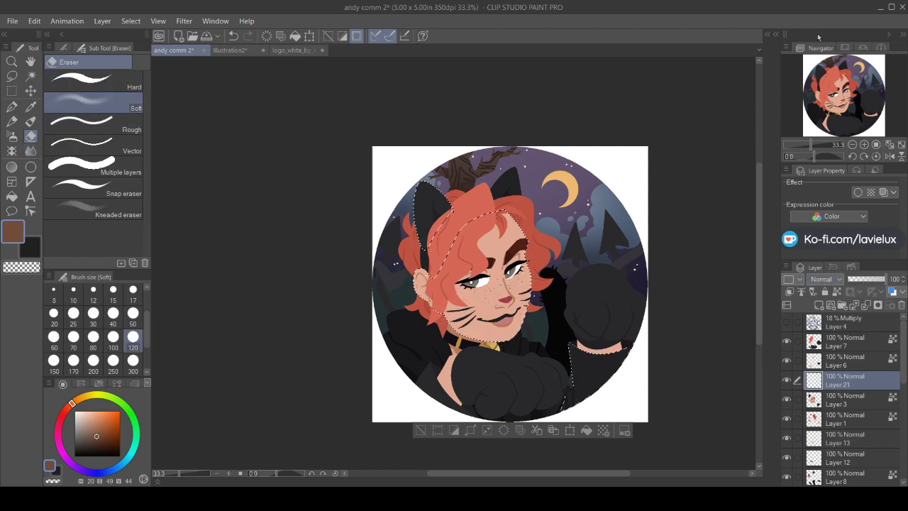
pyautogui.scroll(-2, 823, 279)
pyautogui.click(866, 282)
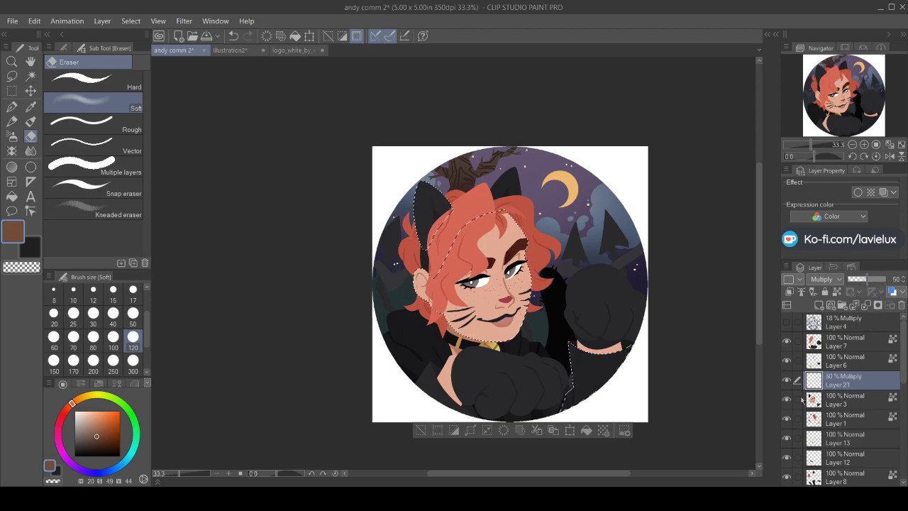
# On a new layer, paint red blush (H 359, S 78, V 68) across the cheeks and nose with the Dry Gouache brush at size 250
pyautogui.click(820, 307)
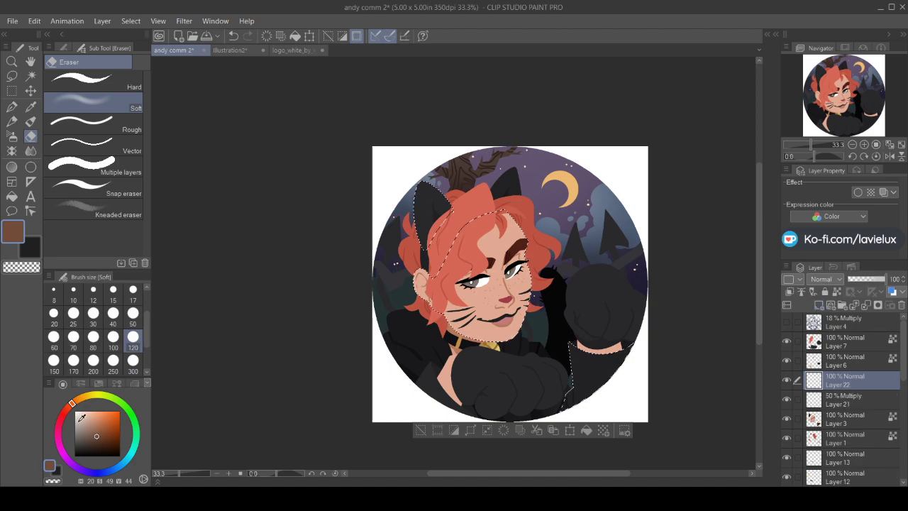
pyautogui.click(62, 414)
pyautogui.click(110, 423)
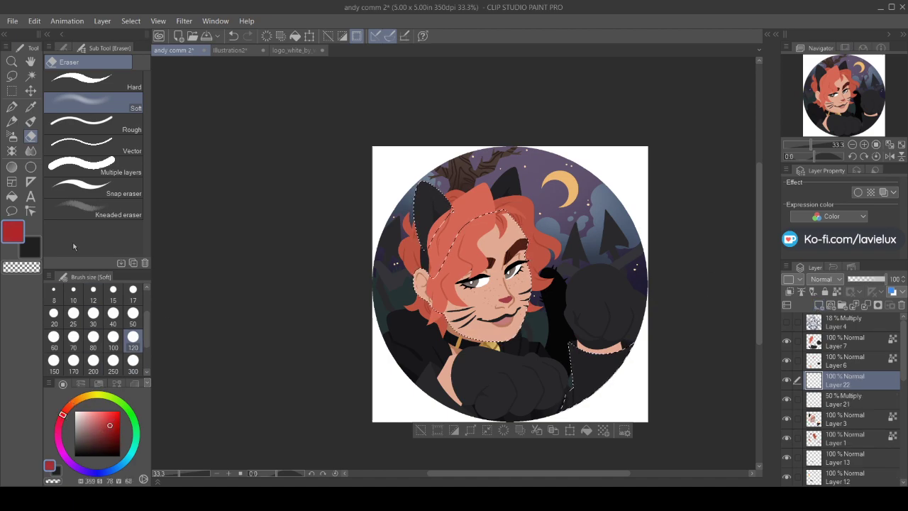
pyautogui.click(30, 121)
pyautogui.click(105, 186)
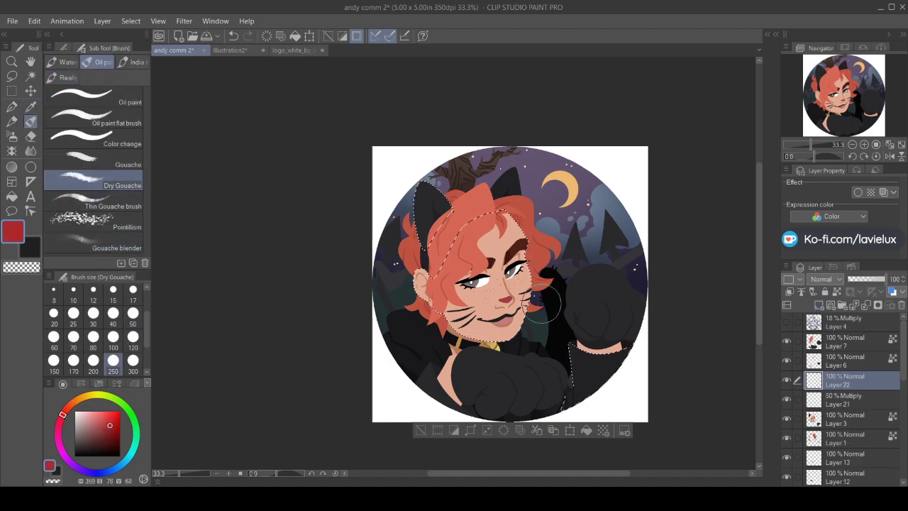
pyautogui.moveTo(465, 288)
pyautogui.mouseDown()
pyautogui.moveTo(497, 294)
pyautogui.moveTo(531, 286)
pyautogui.mouseUp()
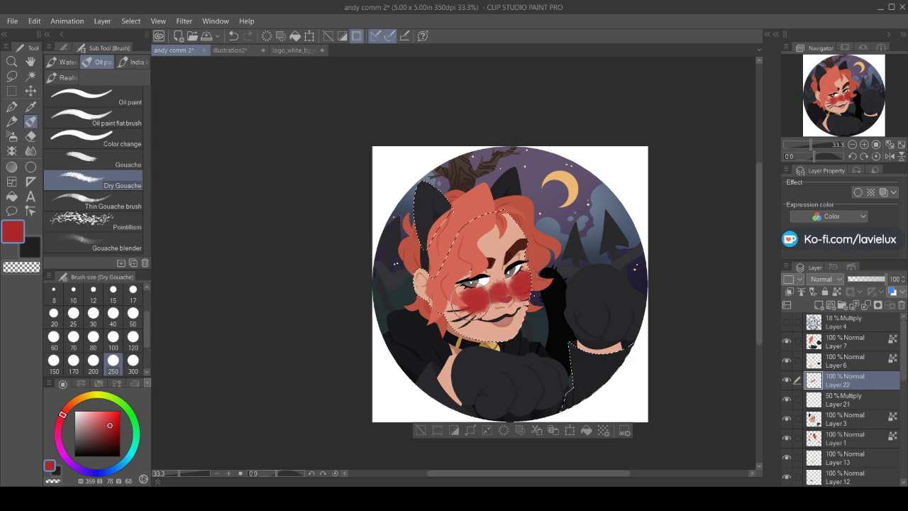
# Set the blush layer to Multiply at 26% opacity and soften the blush edges with the Gouache blender at size 100
pyautogui.click(823, 42)
pyautogui.click(858, 279)
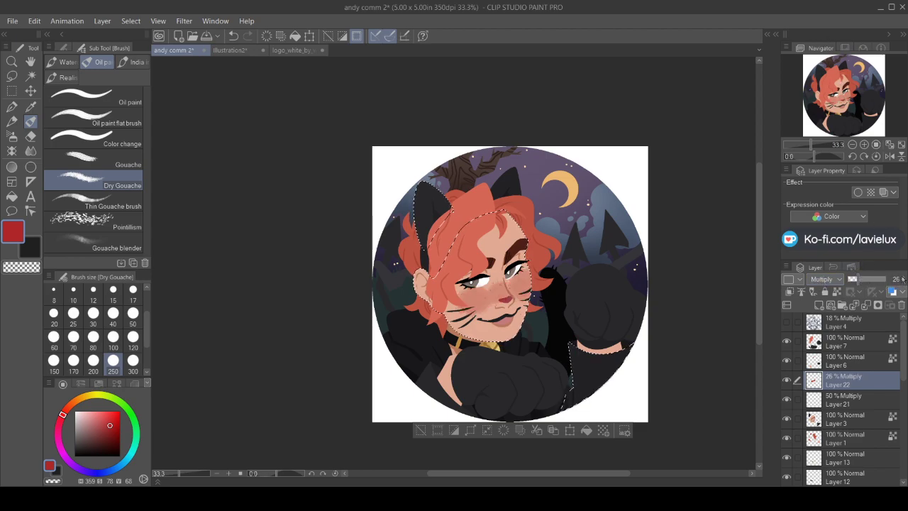
pyautogui.click(114, 245)
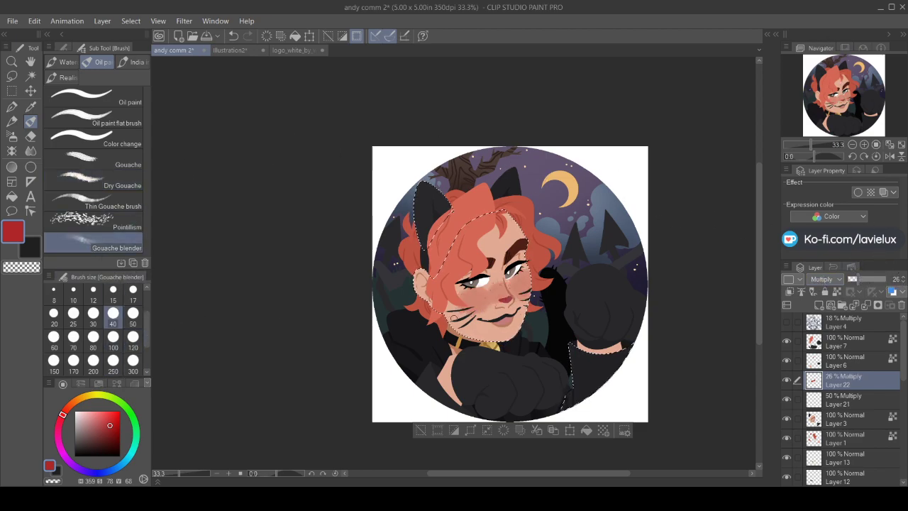
pyautogui.click(113, 337)
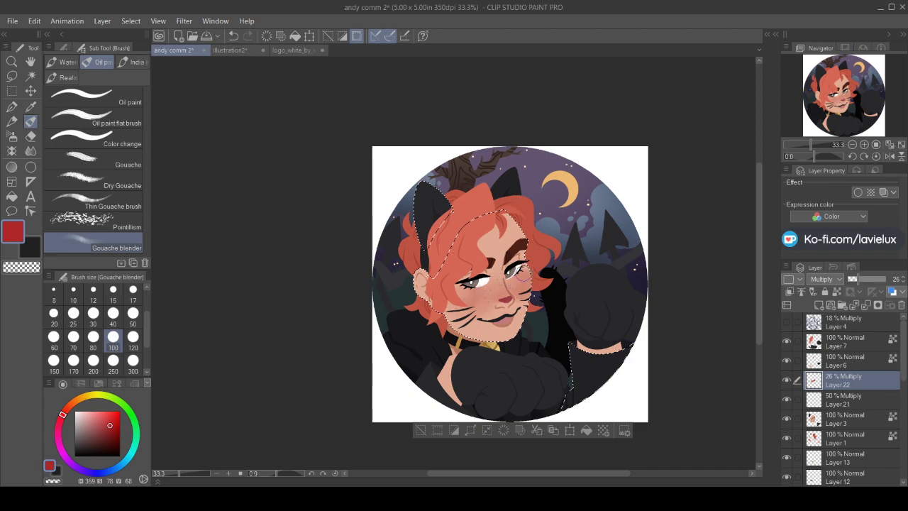
pyautogui.moveTo(532, 297)
pyautogui.mouseDown()
pyautogui.moveTo(496, 277)
pyautogui.moveTo(474, 303)
pyautogui.moveTo(456, 304)
pyautogui.moveTo(482, 298)
pyautogui.mouseUp()
pyautogui.click(30, 135)
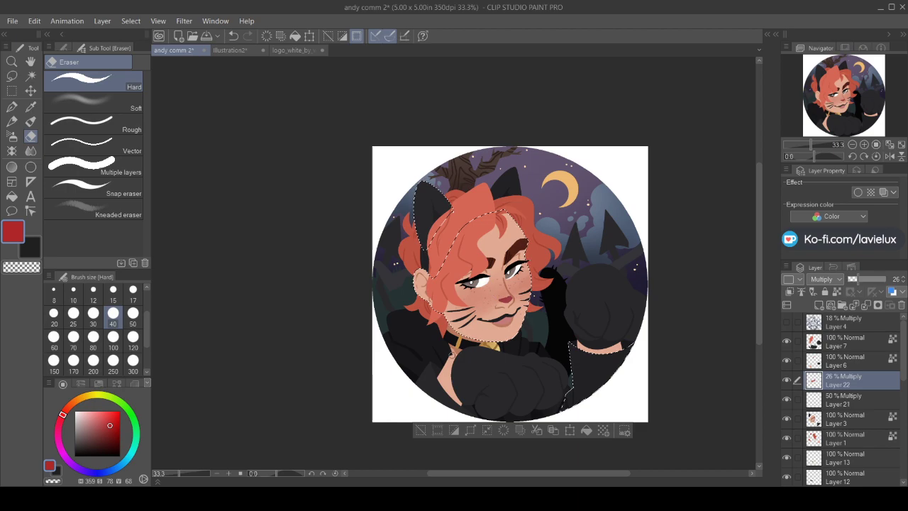
# Select the lower lip on Layer 3, shade it with darker pink (H 0, S 46, V 66) using the Turnip pen at size 15, and deselect
pyautogui.click(420, 431)
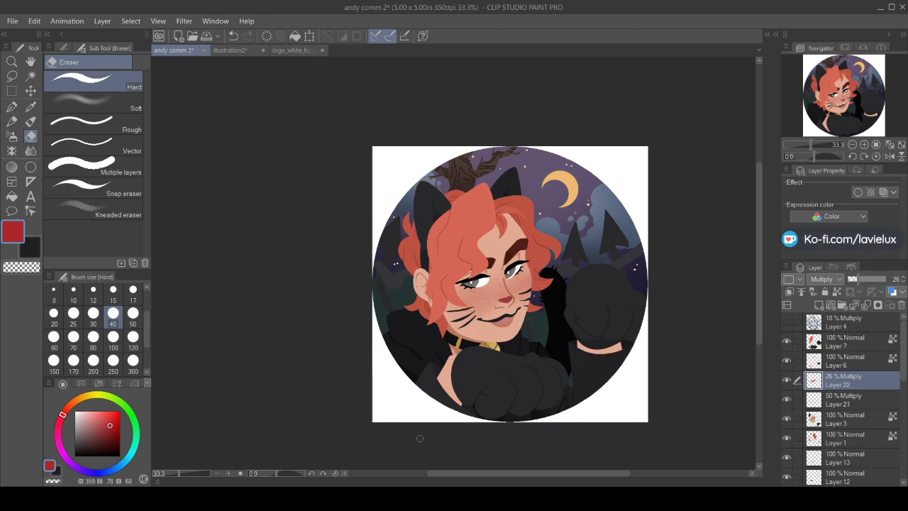
pyautogui.click(845, 418)
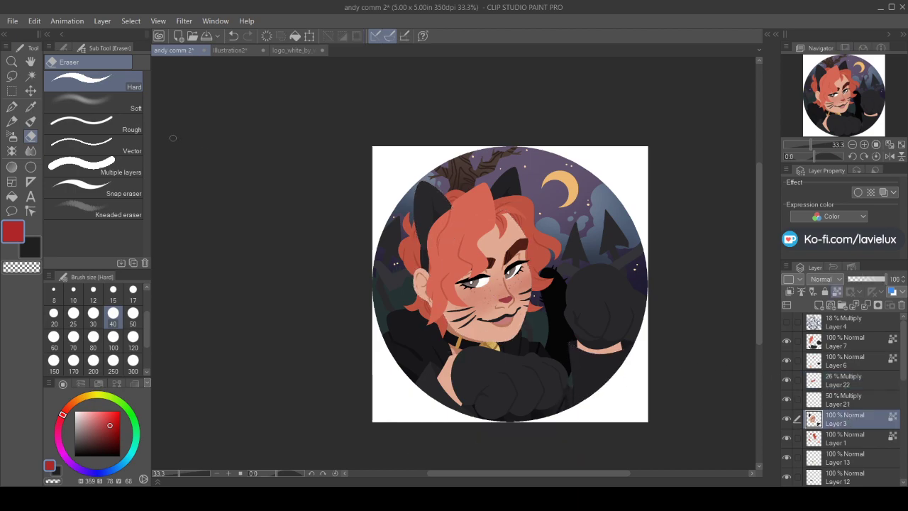
pyautogui.hotkey('ctrl', 'alt', '0')
pyautogui.click(31, 76)
pyautogui.click(92, 124)
pyautogui.click(591, 434)
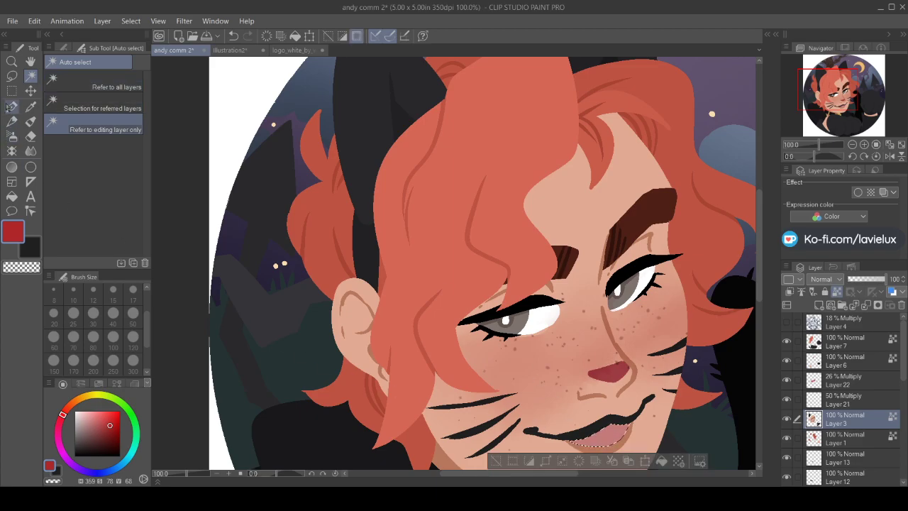
pyautogui.click(30, 106)
pyautogui.click(615, 432)
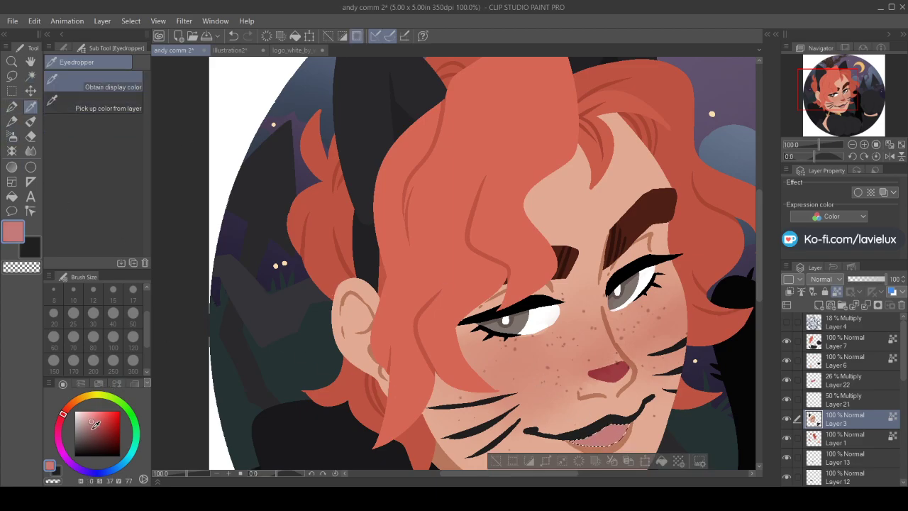
pyautogui.click(593, 442)
pyautogui.click(11, 106)
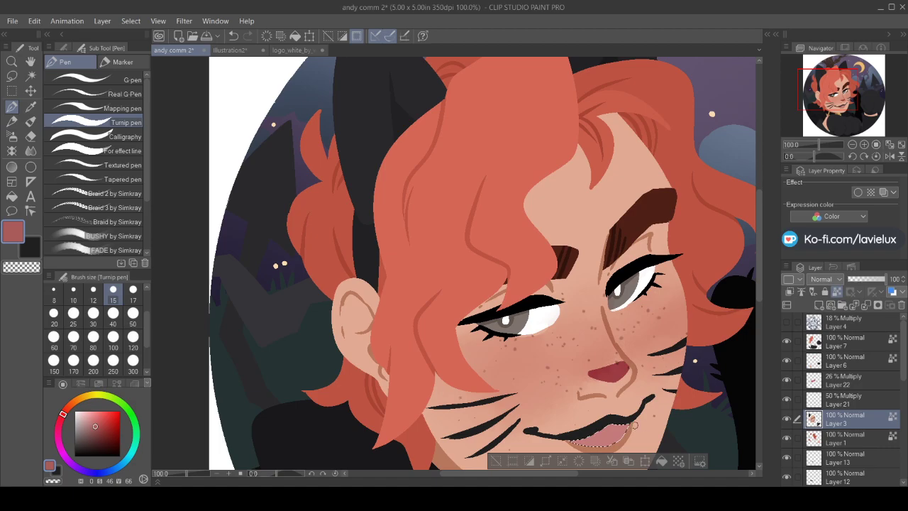
pyautogui.click(496, 461)
# Copy the white LavenderArts logo from its image file and close that file to return to the portrait
pyautogui.click(11, 61)
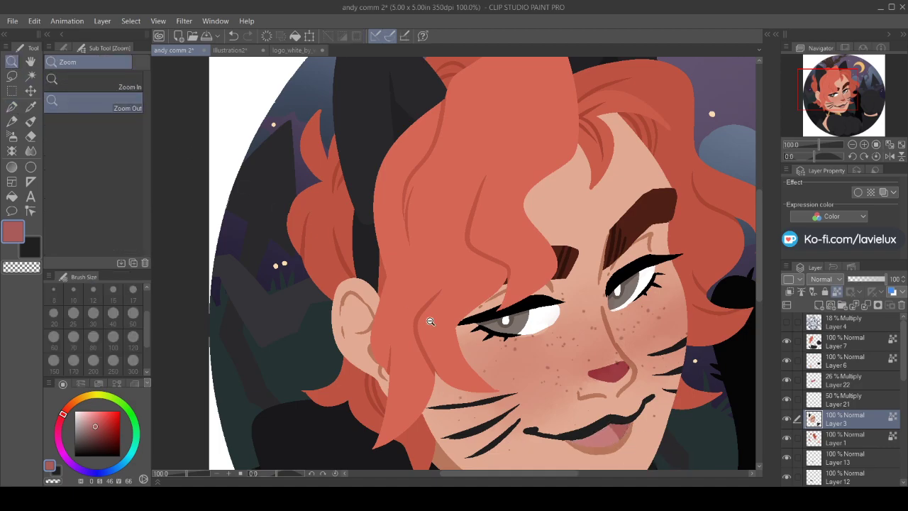
pyautogui.keyDown('alt'); pyautogui.click(541, 452); pyautogui.keyUp('alt')
pyautogui.keyDown('alt'); pyautogui.click(543, 448); pyautogui.keyUp('alt')
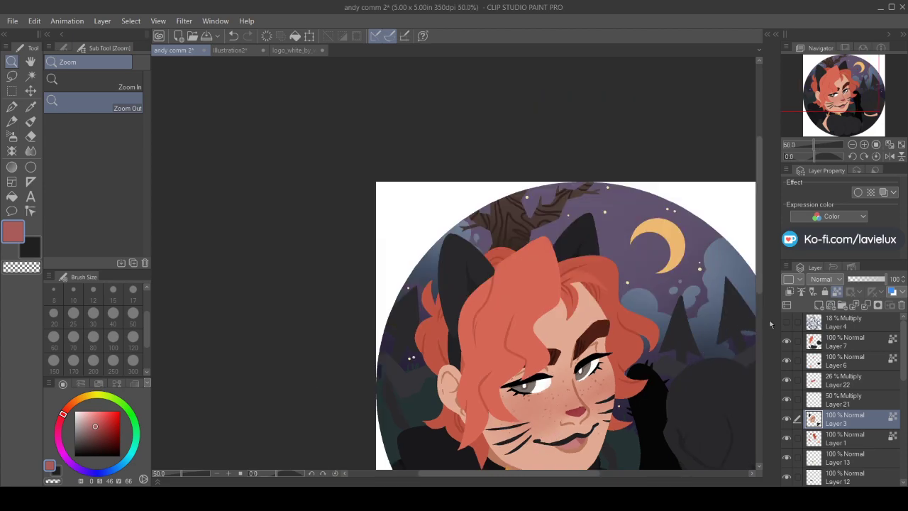
pyautogui.scroll(-5, 554, 454)
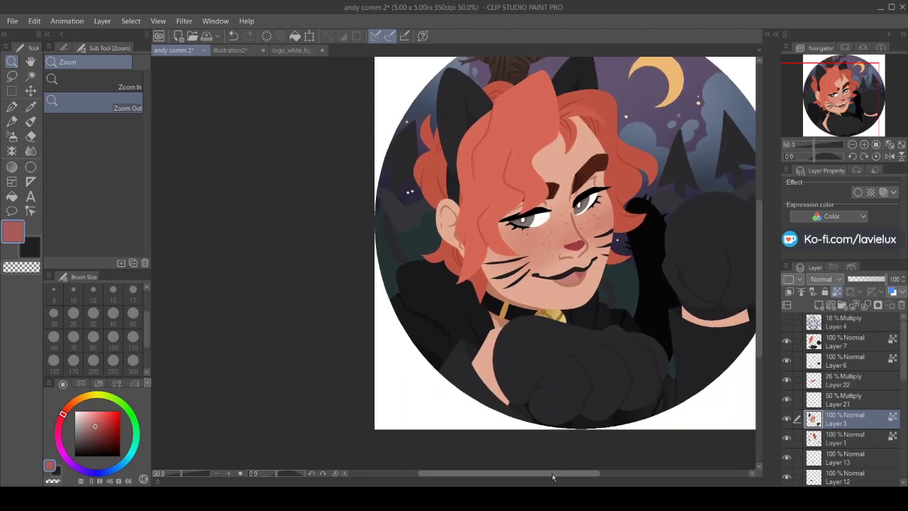
pyautogui.moveTo(552, 474); pyautogui.dragTo(581, 473)
pyautogui.keyDown('alt'); pyautogui.click(609, 460); pyautogui.keyUp('alt')
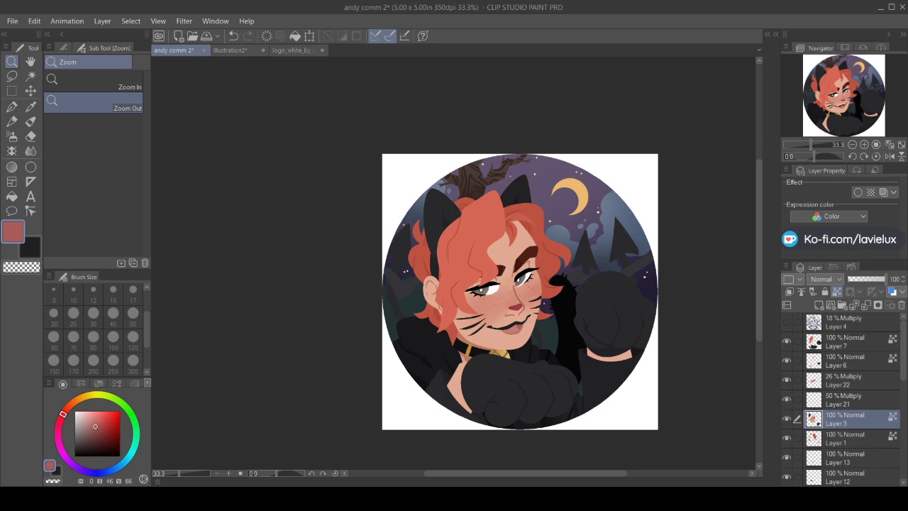
pyautogui.moveTo(466, 472); pyautogui.dragTo(491, 473)
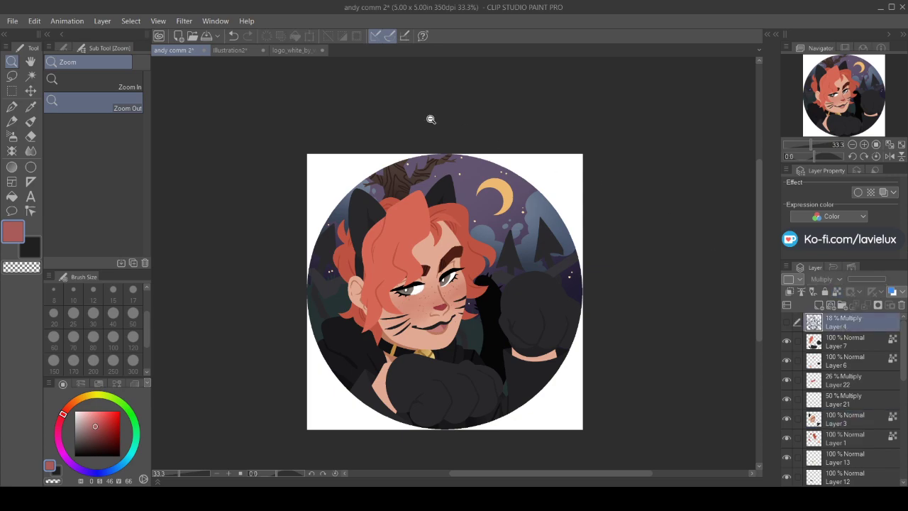
pyautogui.click(282, 51)
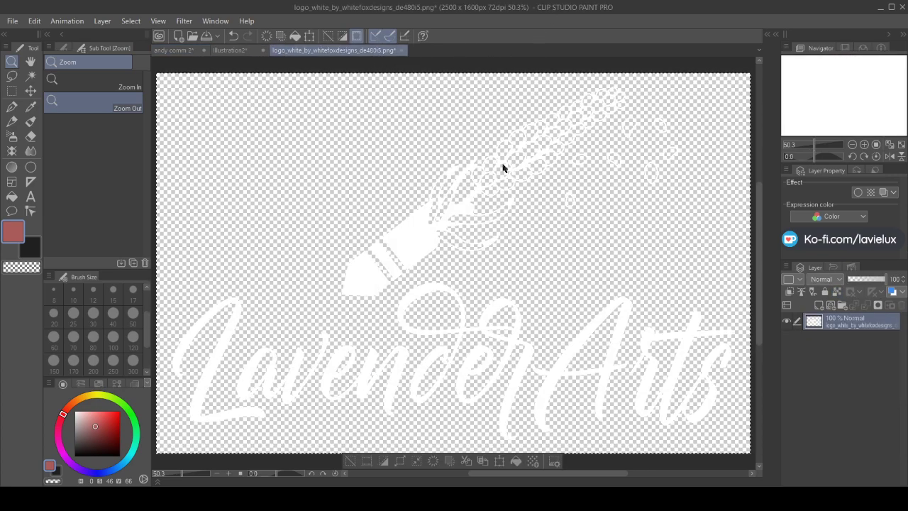
pyautogui.hotkey('ctrl', 'w')
pyautogui.click(151, 49)
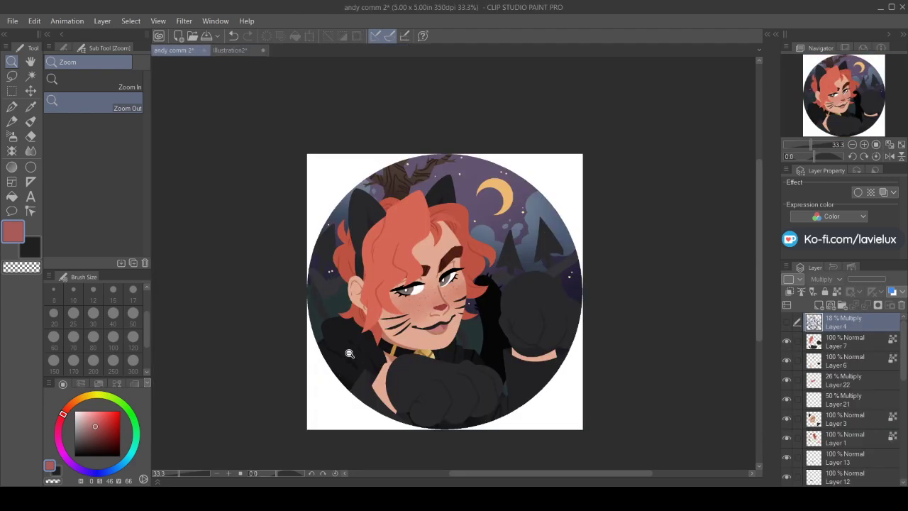
# Paste the logo into the portrait and scale it down to fit on the front paw at the bottom centre of the circle
pyautogui.hotkey('ctrl', 'v')
pyautogui.hotkey('ctrl', 't')
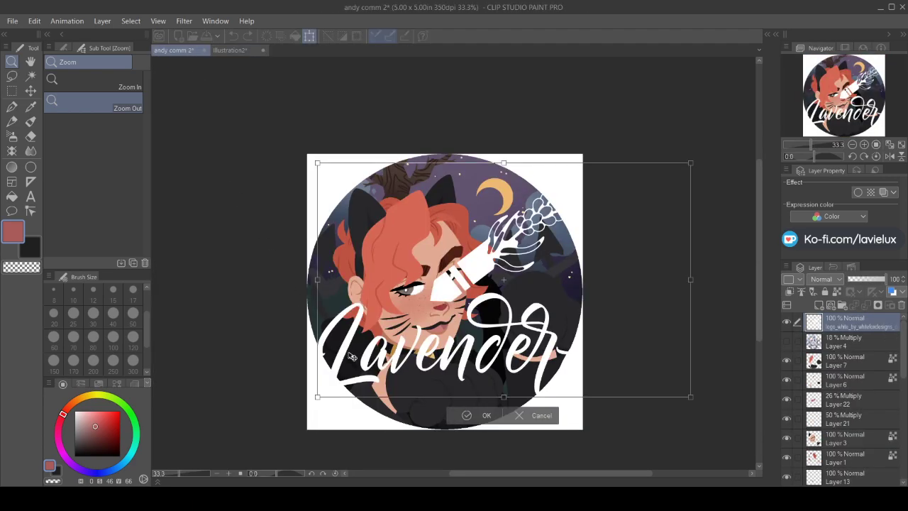
pyautogui.moveTo(318, 163); pyautogui.dragTo(461, 387)
pyautogui.moveTo(447, 356); pyautogui.dragTo(460, 365)
pyautogui.moveTo(476, 396); pyautogui.dragTo(431, 417)
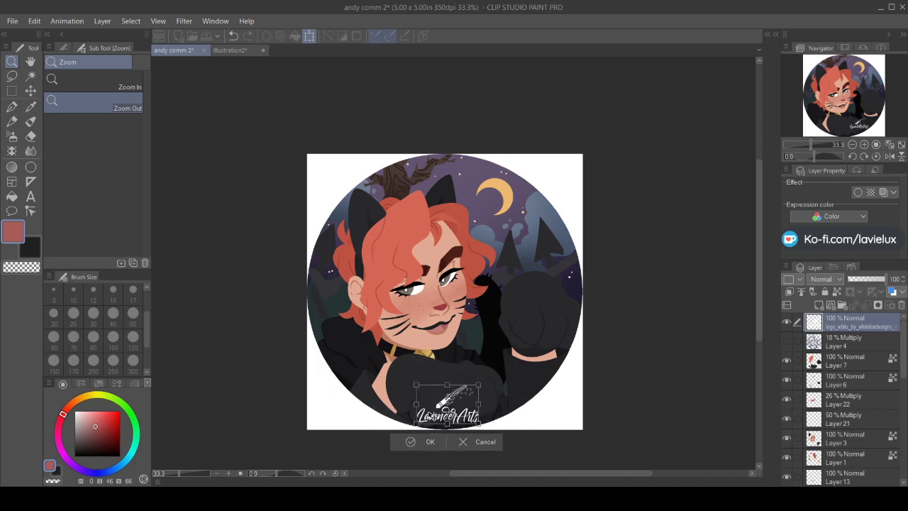
pyautogui.click(412, 441)
# Set the logo layer's opacity to 20% and add a Hue/Saturation/Luminosity correction layer above it
pyautogui.click(860, 279)
pyautogui.click(903, 282)
pyautogui.click(904, 283)
pyautogui.click(904, 283)
pyautogui.click(904, 283)
pyautogui.click(904, 283)
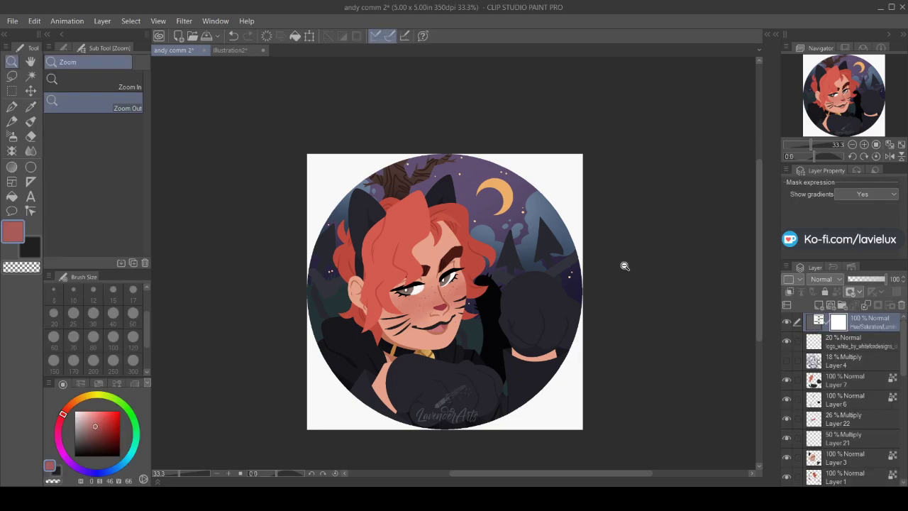
# Select the area outside the circle on Layer 5 and mask it out of the Hue/Saturation/Luminosity correction layer, then deselect
pyautogui.scroll(-5, 905, 370)
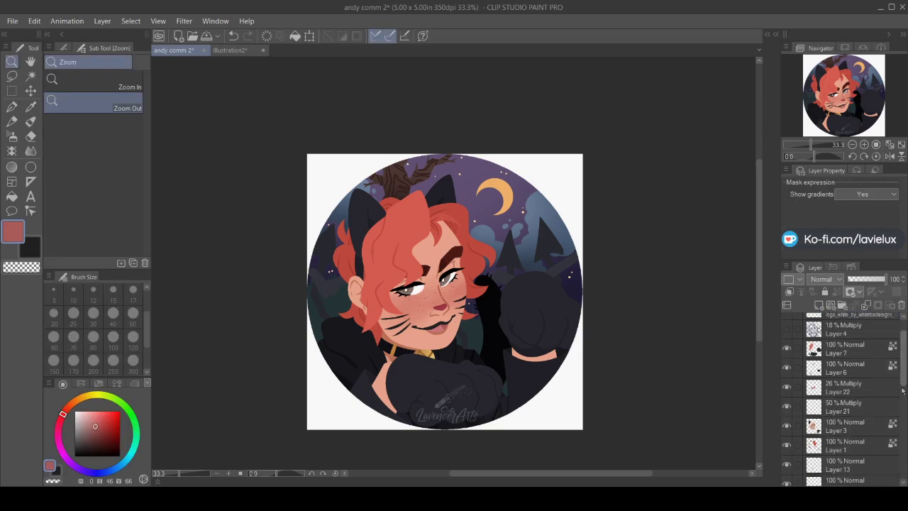
pyautogui.click(845, 437)
pyautogui.click(31, 76)
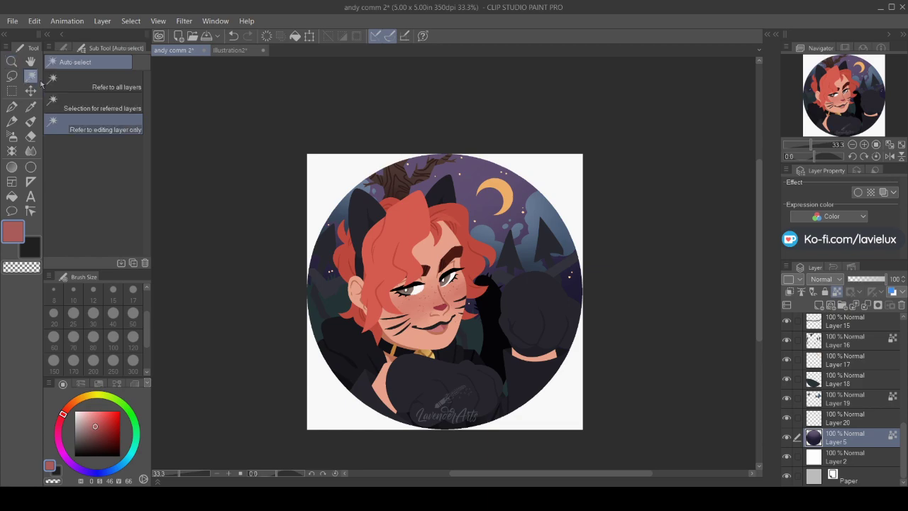
pyautogui.click(311, 174)
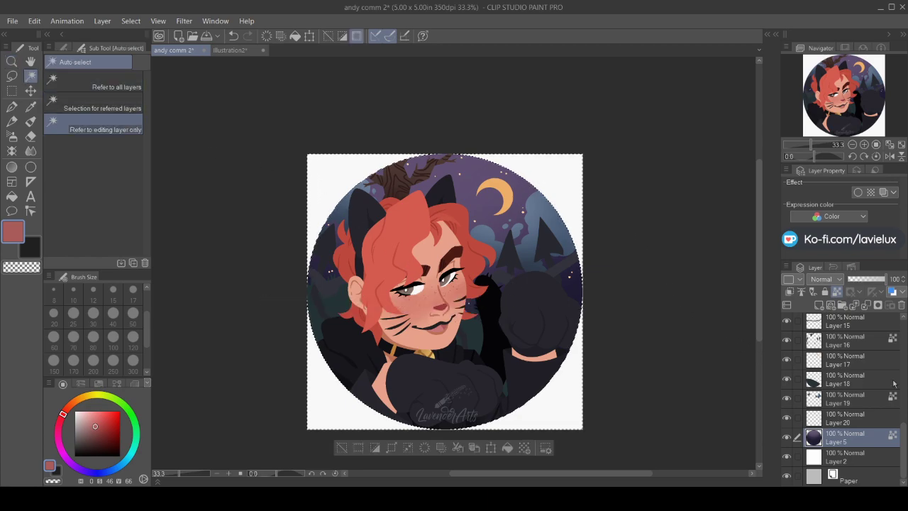
pyautogui.scroll(5, 880, 369)
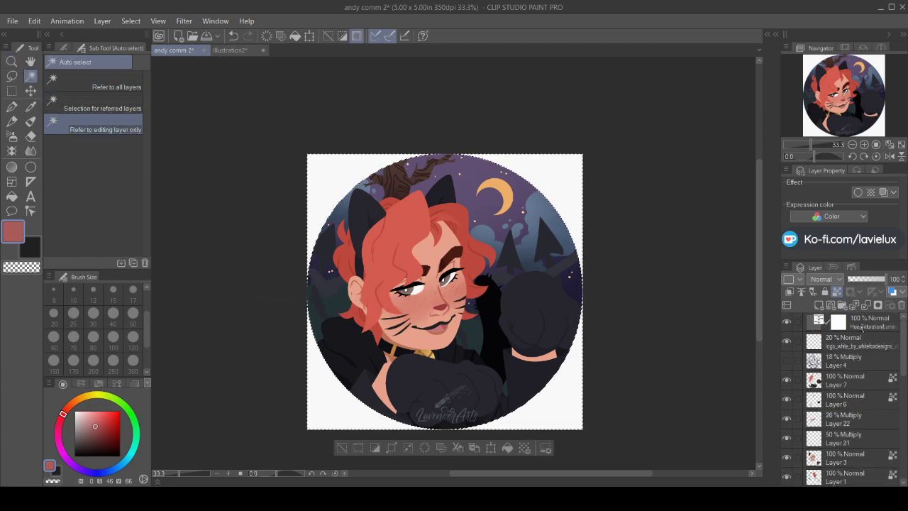
pyautogui.click(880, 316)
pyautogui.click(879, 305)
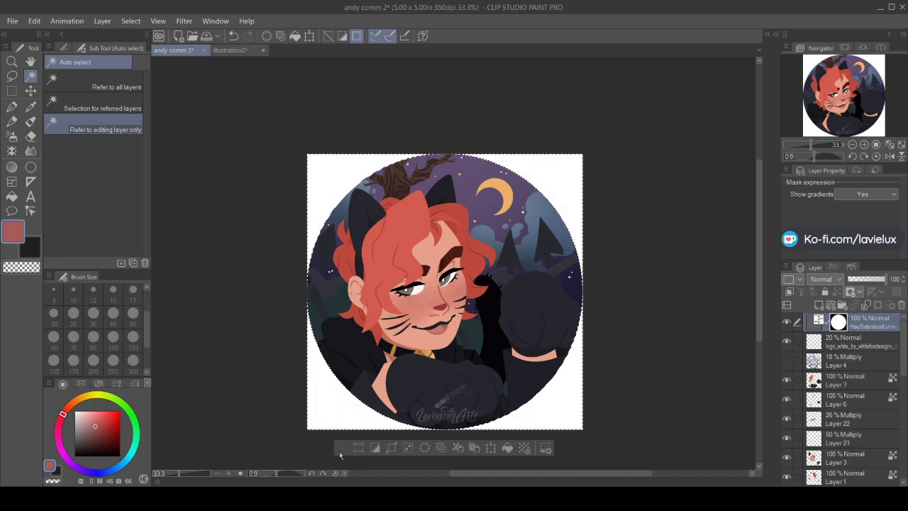
pyautogui.hotkey('ctrl', 'd')
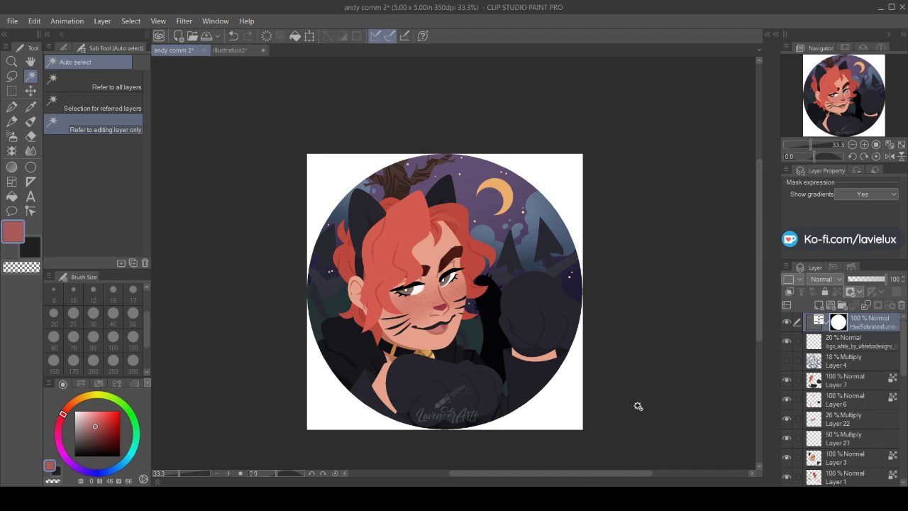
# Save the portrait as a PNG file, close the other open illustration, and check the finished companion portrait
pyautogui.hotkey('ctrl', 's')
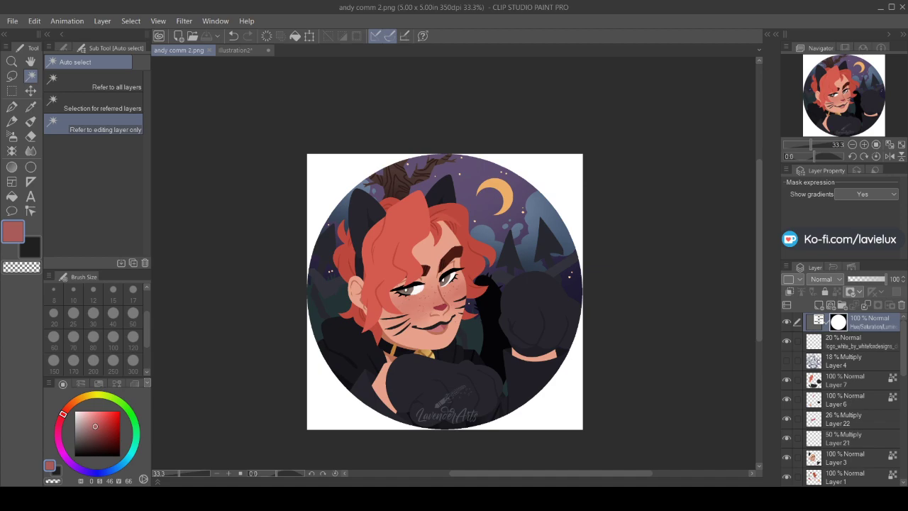
pyautogui.click(265, 54)
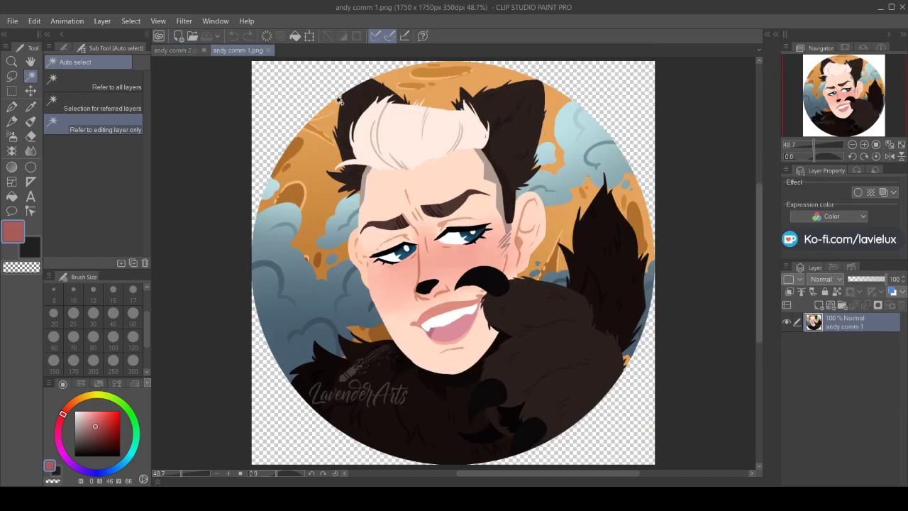
pyautogui.click(165, 51)
# Hide the white Layer 2 and the Paper layer to make the background transparent, and save the portrait again
pyautogui.scroll(1, 847, 378)
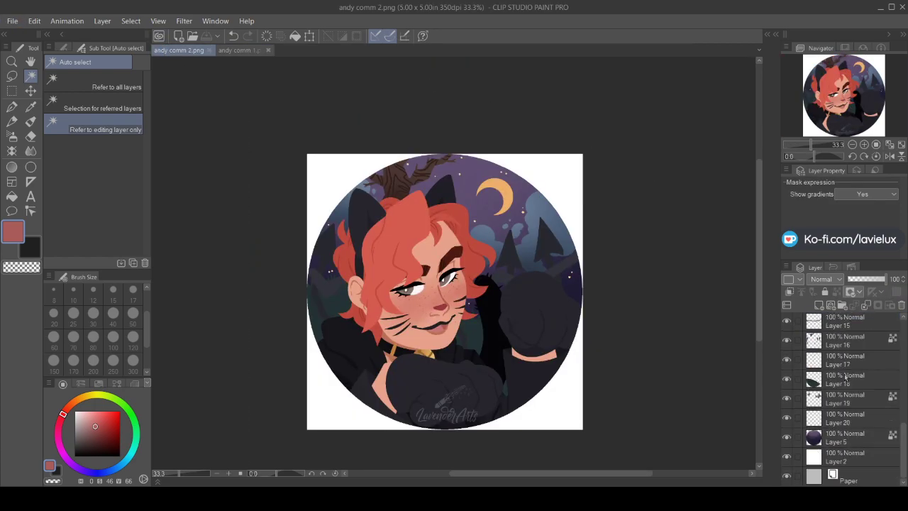
pyautogui.click(787, 456)
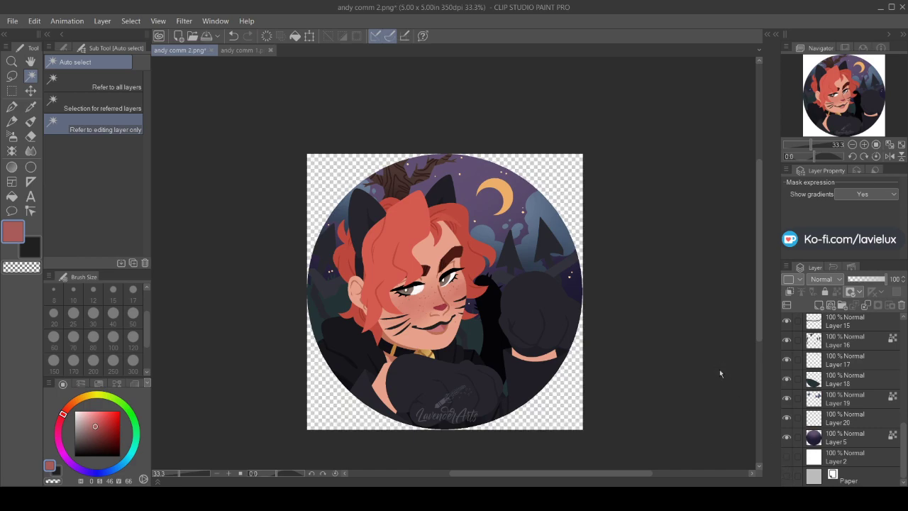
pyautogui.hotkey('ctrl', 's')
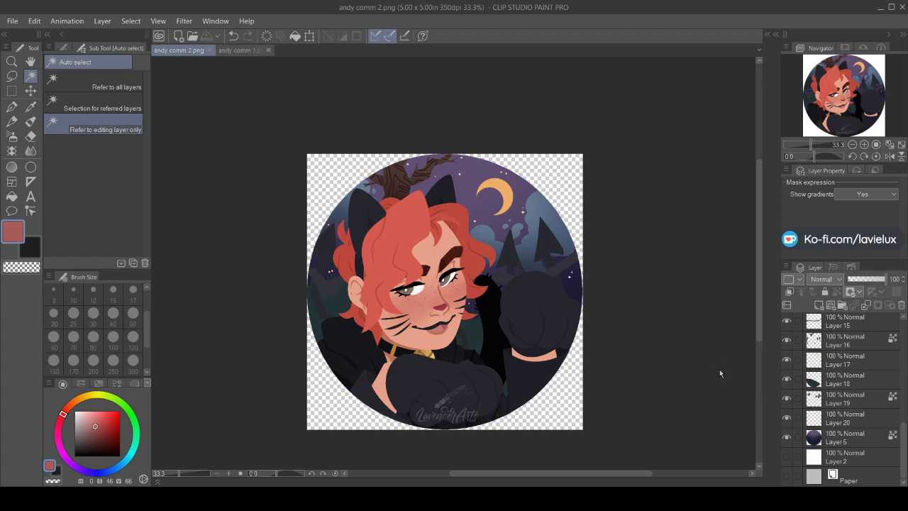
pyautogui.hotkey('ctrl', 's')
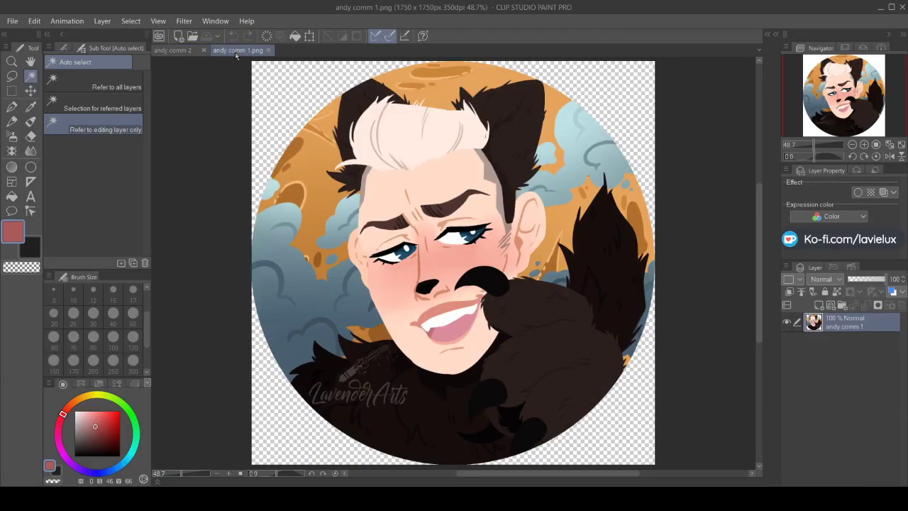
# Close both finished portraits and create a new Comic canvas of 5.00 x 7.00 in at 350 dpi
pyautogui.click(235, 50)
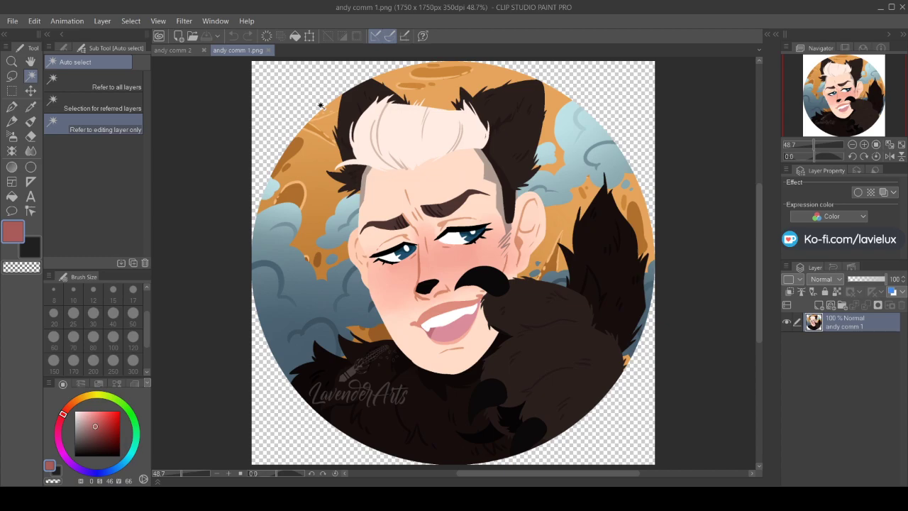
pyautogui.click(204, 52)
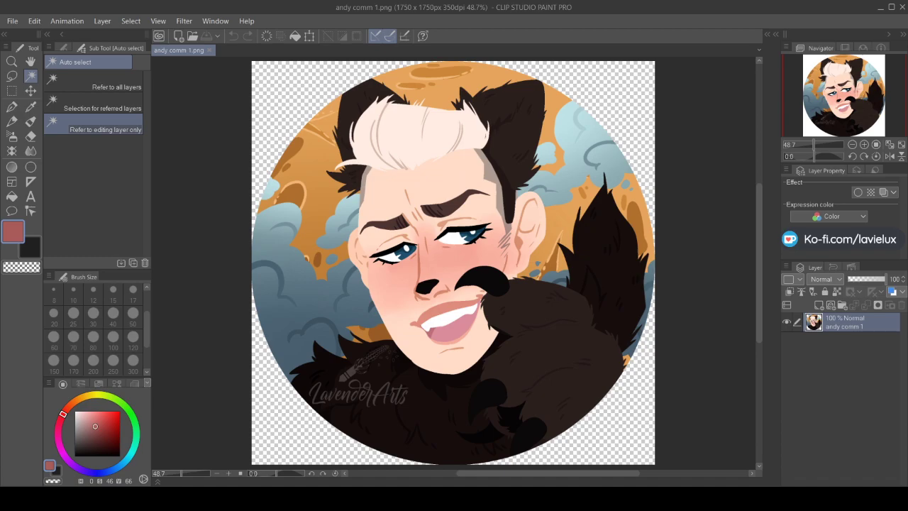
pyautogui.click(210, 50)
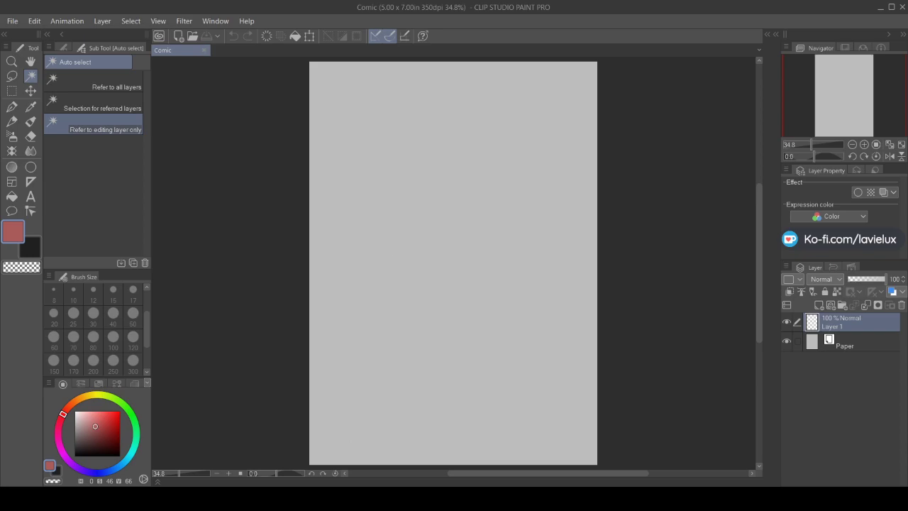
# Set the drawing colour to a dark red (H 348, S 71, V 43) and choose the Thin Gouache brush
pyautogui.click(77, 467)
pyautogui.click(61, 423)
pyautogui.click(106, 437)
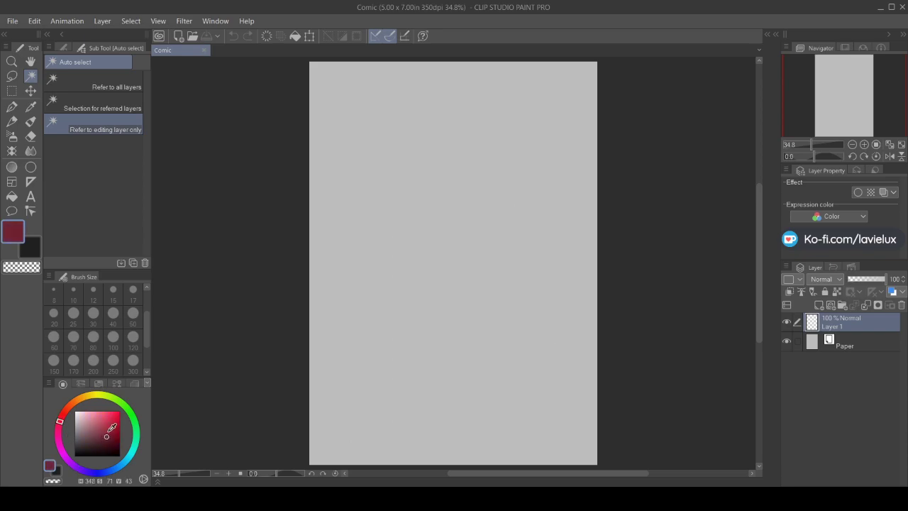
pyautogui.click(30, 121)
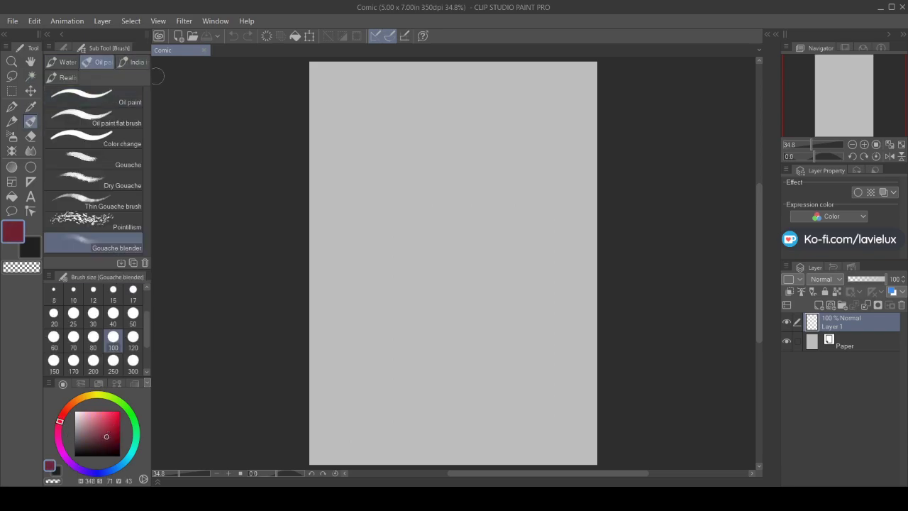
pyautogui.click(106, 202)
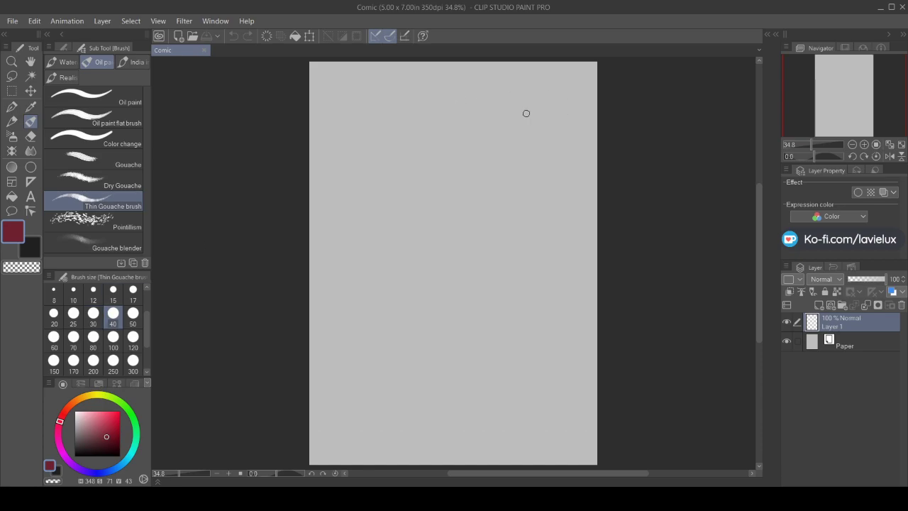
# Sketch a small head with facial guidelines, pointed ears, neck and the start of a shoulder near the canvas's upper edge
pyautogui.moveTo(458, 101)
pyautogui.mouseDown()
pyautogui.moveTo(434, 104)
pyautogui.moveTo(433, 125)
pyautogui.moveTo(430, 115)
pyautogui.moveTo(435, 128)
pyautogui.moveTo(461, 127)
pyautogui.moveTo(456, 99)
pyautogui.moveTo(466, 118)
pyautogui.moveTo(452, 127)
pyautogui.moveTo(452, 100)
pyautogui.moveTo(453, 131)
pyautogui.moveTo(464, 118)
pyautogui.moveTo(463, 144)
pyautogui.moveTo(465, 116)
pyautogui.moveTo(457, 151)
pyautogui.moveTo(407, 121)
pyautogui.moveTo(453, 150)
pyautogui.moveTo(455, 119)
pyautogui.moveTo(470, 121)
pyautogui.moveTo(436, 112)
pyautogui.moveTo(467, 112)
pyautogui.moveTo(443, 120)
pyautogui.moveTo(465, 122)
pyautogui.moveTo(435, 121)
pyautogui.moveTo(454, 111)
pyautogui.moveTo(433, 113)
pyautogui.moveTo(450, 140)
pyautogui.mouseUp()
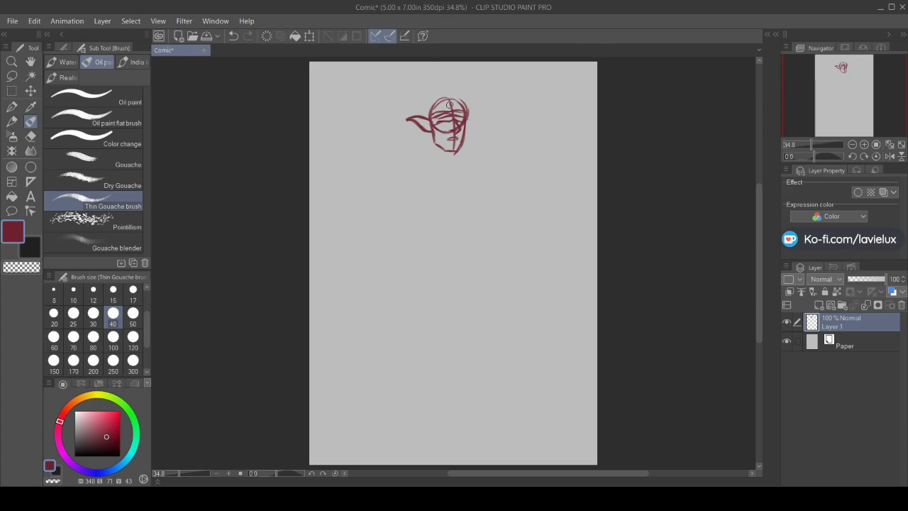
pyautogui.moveTo(465, 121)
pyautogui.mouseDown()
pyautogui.moveTo(482, 115)
pyautogui.moveTo(471, 125)
pyautogui.mouseUp()
pyautogui.moveTo(448, 151)
pyautogui.mouseDown()
pyautogui.moveTo(427, 166)
pyautogui.moveTo(454, 162)
pyautogui.moveTo(461, 176)
pyautogui.moveTo(464, 158)
pyautogui.moveTo(551, 148)
pyautogui.moveTo(528, 147)
pyautogui.mouseUp()
pyautogui.hotkey('ctrl', 'z')
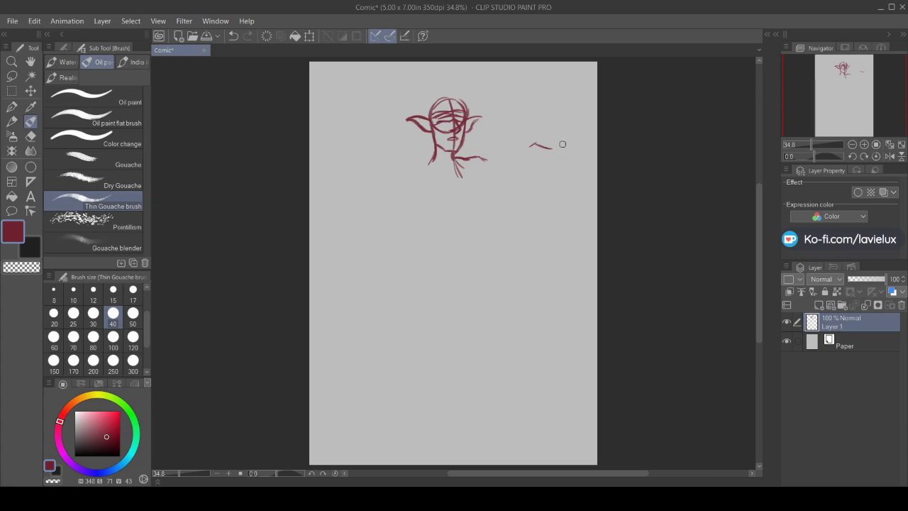
# Sketch the outstretched hand and arm joined to the shoulder, and reinforce the jaw and skull outline
pyautogui.moveTo(558, 151); pyautogui.dragTo(537, 156)
pyautogui.moveTo(528, 147)
pyautogui.mouseDown()
pyautogui.moveTo(525, 166)
pyautogui.moveTo(535, 160)
pyautogui.mouseUp()
pyautogui.moveTo(541, 151)
pyautogui.mouseDown()
pyautogui.moveTo(558, 161)
pyautogui.moveTo(542, 159)
pyautogui.moveTo(552, 147)
pyautogui.mouseUp()
pyautogui.moveTo(558, 153)
pyautogui.mouseDown()
pyautogui.moveTo(570, 165)
pyautogui.moveTo(558, 163)
pyautogui.mouseUp()
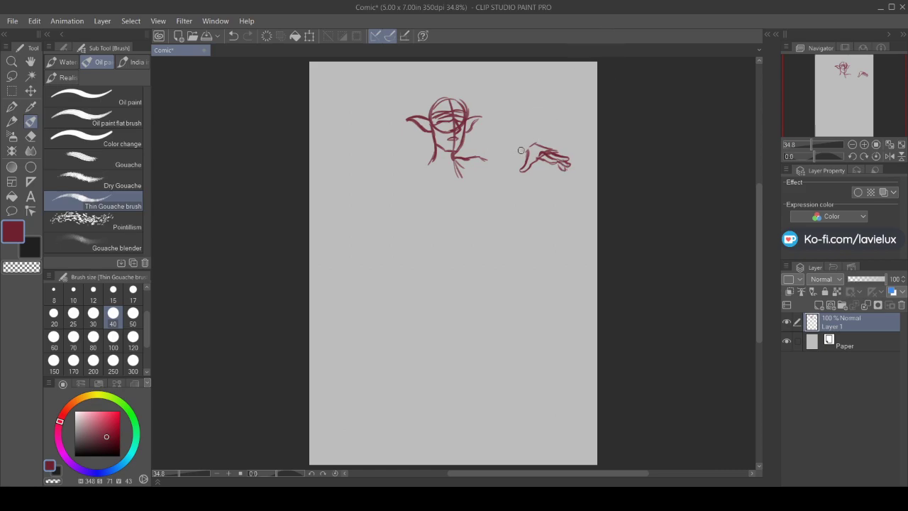
pyautogui.moveTo(530, 147)
pyautogui.mouseDown()
pyautogui.moveTo(498, 185)
pyautogui.moveTo(537, 165)
pyautogui.moveTo(507, 193)
pyautogui.mouseUp()
pyautogui.moveTo(467, 156)
pyautogui.mouseDown()
pyautogui.moveTo(501, 171)
pyautogui.moveTo(515, 190)
pyautogui.moveTo(477, 180)
pyautogui.mouseUp()
pyautogui.moveTo(429, 141); pyautogui.dragTo(454, 151)
pyautogui.moveTo(450, 92)
pyautogui.mouseDown()
pyautogui.moveTo(464, 116)
pyautogui.moveTo(442, 98)
pyautogui.moveTo(431, 112)
pyautogui.mouseUp()
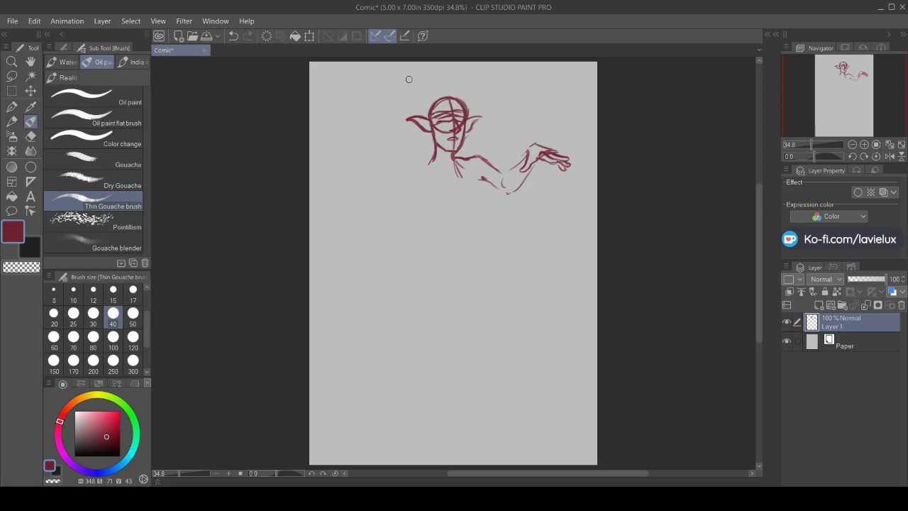
# Sketch the torso's centre line and chest contour, and add the opposite shoulder with its lowered upper arm
pyautogui.moveTo(446, 161); pyautogui.dragTo(459, 245)
pyautogui.moveTo(467, 166)
pyautogui.mouseDown()
pyautogui.moveTo(484, 207)
pyautogui.moveTo(488, 195)
pyautogui.moveTo(482, 213)
pyautogui.moveTo(466, 219)
pyautogui.moveTo(484, 222)
pyautogui.moveTo(436, 217)
pyautogui.mouseUp()
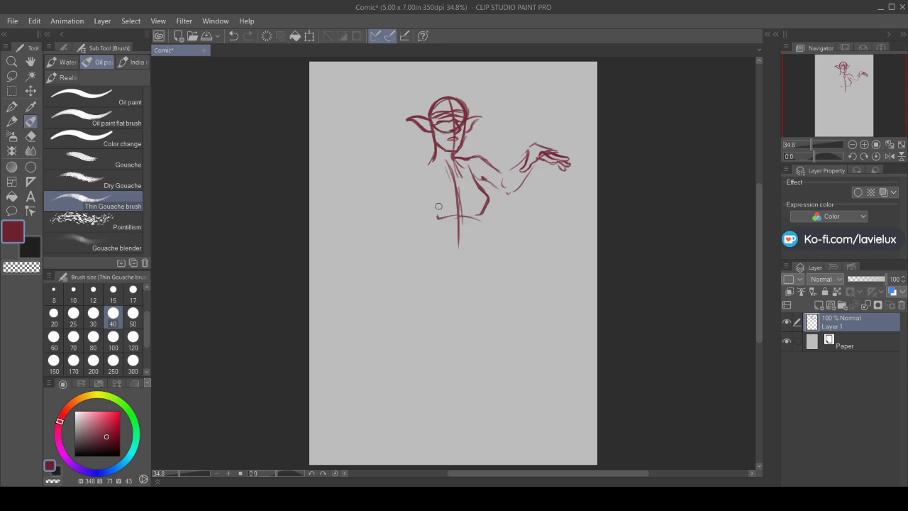
pyautogui.moveTo(425, 164)
pyautogui.mouseDown()
pyautogui.moveTo(403, 181)
pyautogui.moveTo(409, 171)
pyautogui.moveTo(381, 235)
pyautogui.mouseUp()
pyautogui.moveTo(427, 191); pyautogui.dragTo(383, 228)
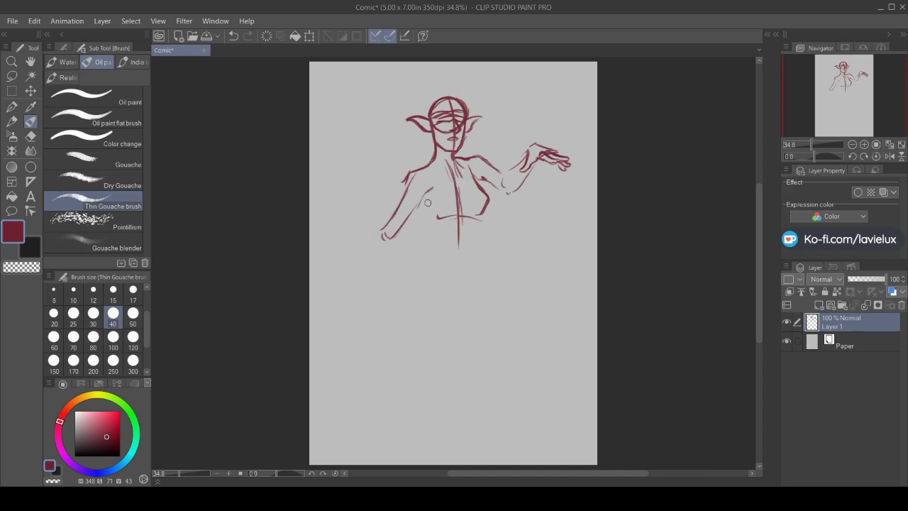
# Outline the waist and hips on both sides of the torso and close the hip line
pyautogui.moveTo(422, 196)
pyautogui.mouseDown()
pyautogui.moveTo(436, 232)
pyautogui.moveTo(426, 257)
pyautogui.mouseUp()
pyautogui.moveTo(479, 215); pyautogui.dragTo(488, 288)
pyautogui.moveTo(487, 257); pyautogui.dragTo(489, 289)
pyautogui.moveTo(479, 236); pyautogui.dragTo(488, 264)
pyautogui.moveTo(479, 215)
pyautogui.mouseDown()
pyautogui.moveTo(490, 271)
pyautogui.moveTo(492, 264)
pyautogui.moveTo(455, 277)
pyautogui.moveTo(435, 274)
pyautogui.moveTo(422, 204)
pyautogui.mouseUp()
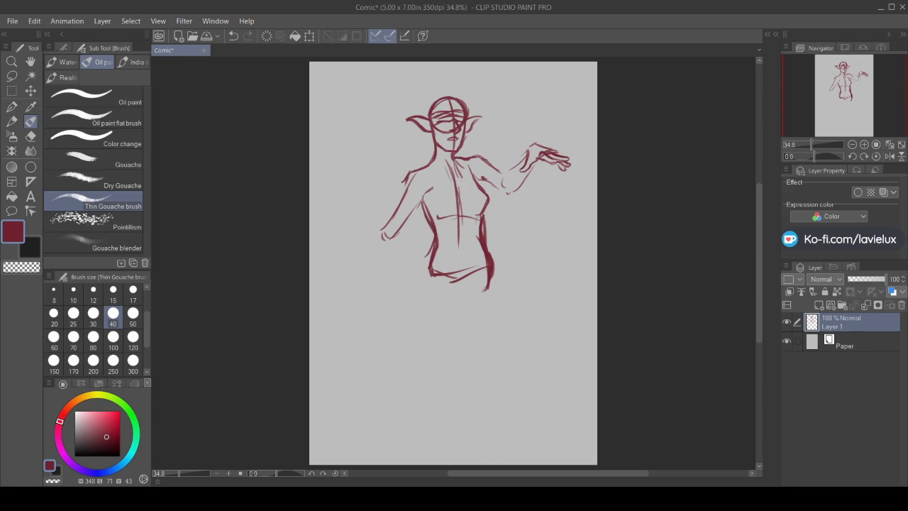
# Draw long guide strokes from both hips downward for a slanted leg and a straight leg
pyautogui.moveTo(430, 255); pyautogui.dragTo(427, 274)
pyautogui.moveTo(428, 267); pyautogui.dragTo(383, 436)
pyautogui.moveTo(491, 264); pyautogui.dragTo(488, 427)
pyautogui.moveTo(485, 329); pyautogui.dragTo(487, 428)
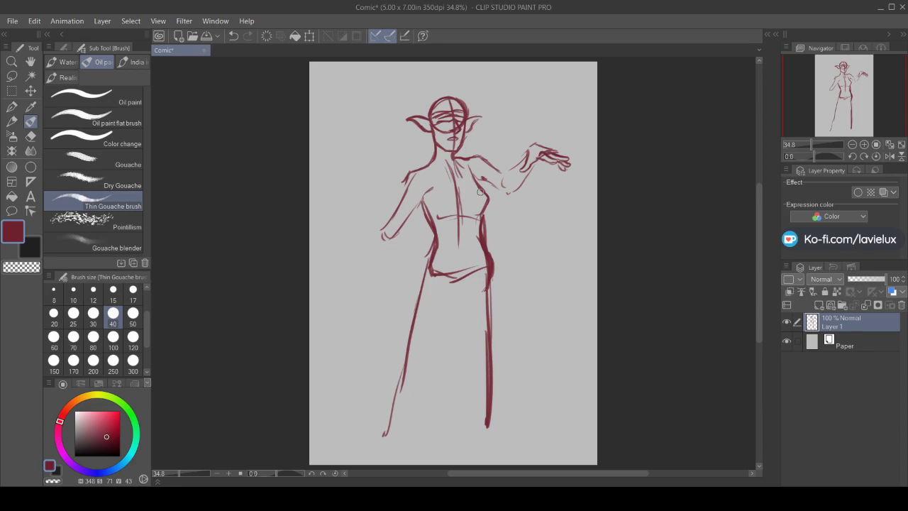
# Define the chest line, and sketch cloth hanging from the raised forearm and draped over its shoulder
pyautogui.moveTo(474, 179)
pyautogui.mouseDown()
pyautogui.moveTo(492, 204)
pyautogui.moveTo(485, 193)
pyautogui.moveTo(482, 217)
pyautogui.moveTo(486, 211)
pyautogui.moveTo(431, 215)
pyautogui.mouseUp()
pyautogui.moveTo(512, 167); pyautogui.dragTo(525, 259)
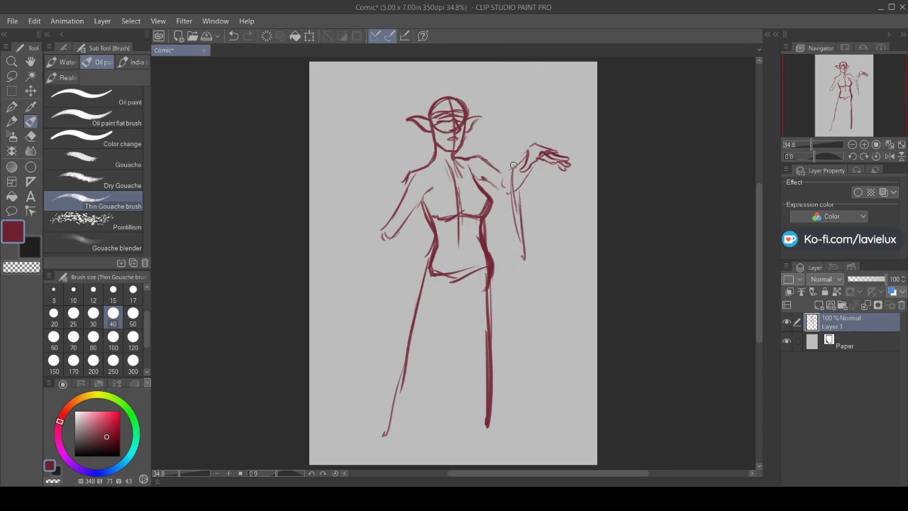
pyautogui.moveTo(489, 160); pyautogui.dragTo(486, 196)
pyautogui.moveTo(479, 157)
pyautogui.mouseDown()
pyautogui.moveTo(465, 149)
pyautogui.moveTo(479, 186)
pyautogui.mouseUp()
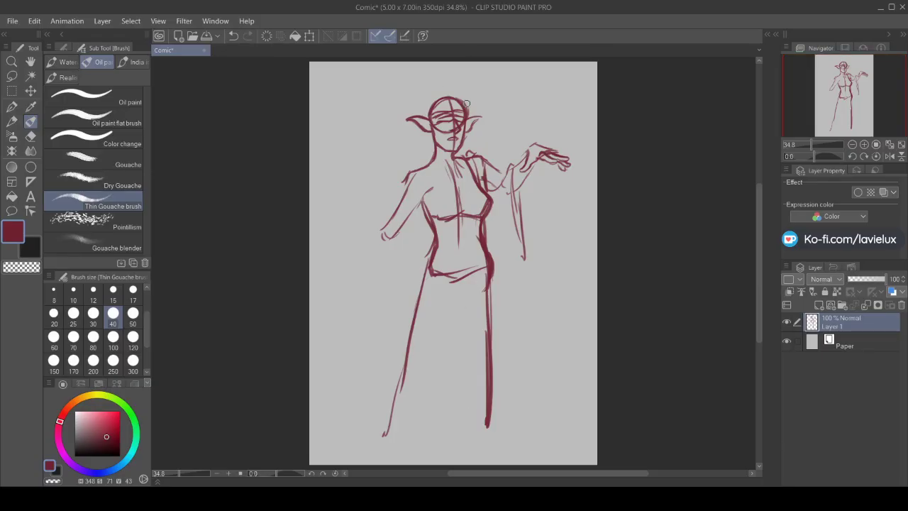
# Sketch curly hair over the head, and add hanging cloth folds around both arms
pyautogui.moveTo(473, 97)
pyautogui.mouseDown()
pyautogui.moveTo(466, 87)
pyautogui.moveTo(452, 90)
pyautogui.moveTo(427, 118)
pyautogui.mouseUp()
pyautogui.moveTo(466, 104)
pyautogui.mouseDown()
pyautogui.moveTo(467, 93)
pyautogui.moveTo(449, 89)
pyautogui.moveTo(437, 94)
pyautogui.moveTo(450, 99)
pyautogui.moveTo(433, 103)
pyautogui.mouseUp()
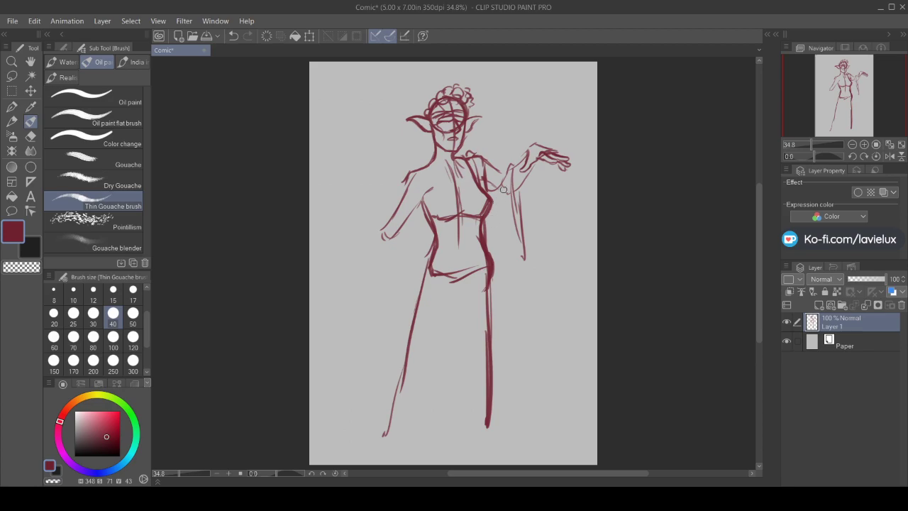
pyautogui.moveTo(505, 196); pyautogui.dragTo(510, 273)
pyautogui.moveTo(511, 237); pyautogui.dragTo(519, 284)
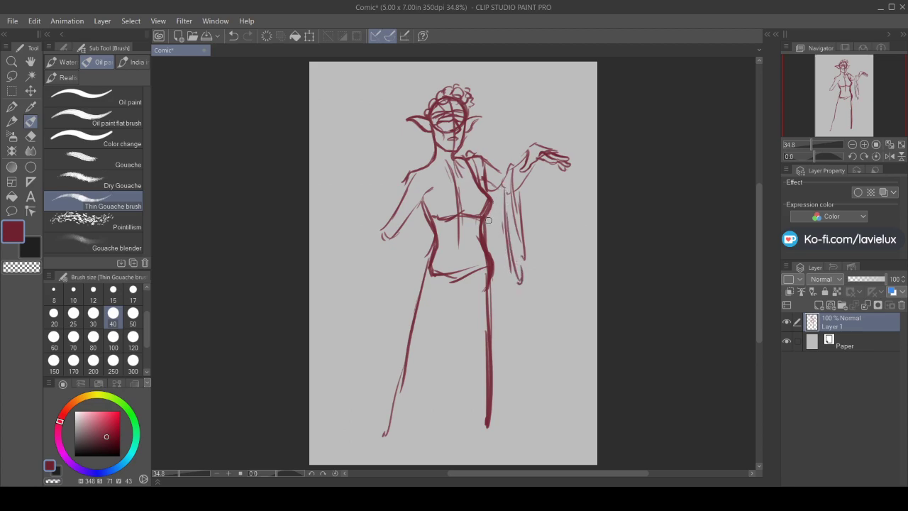
pyautogui.moveTo(482, 233)
pyautogui.mouseDown()
pyautogui.moveTo(505, 246)
pyautogui.moveTo(504, 226)
pyautogui.moveTo(506, 243)
pyautogui.mouseUp()
pyautogui.moveTo(416, 212)
pyautogui.mouseDown()
pyautogui.moveTo(429, 240)
pyautogui.moveTo(407, 224)
pyautogui.moveTo(416, 243)
pyautogui.moveTo(396, 189)
pyautogui.moveTo(415, 212)
pyautogui.moveTo(394, 206)
pyautogui.moveTo(410, 232)
pyautogui.moveTo(398, 207)
pyautogui.moveTo(390, 247)
pyautogui.mouseUp()
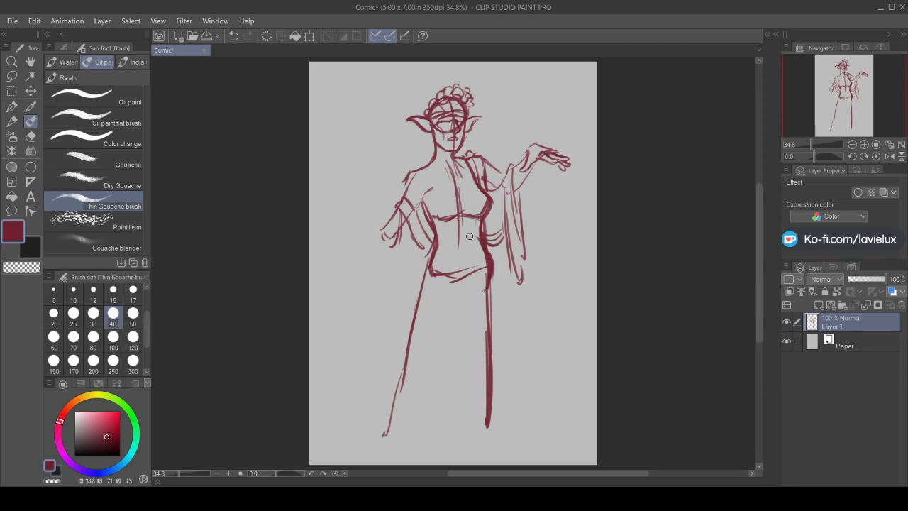
# Sketch both thighs down to the knees, with the hip crease lines and kneecaps
pyautogui.moveTo(493, 261); pyautogui.dragTo(492, 353)
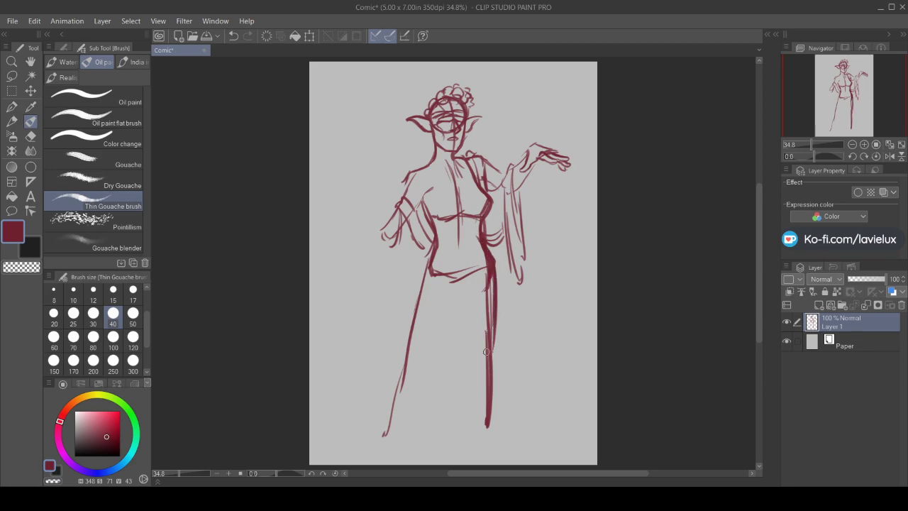
pyautogui.moveTo(428, 272)
pyautogui.mouseDown()
pyautogui.moveTo(455, 291)
pyautogui.moveTo(434, 262)
pyautogui.moveTo(461, 278)
pyautogui.moveTo(489, 261)
pyautogui.moveTo(437, 261)
pyautogui.moveTo(463, 275)
pyautogui.moveTo(429, 252)
pyautogui.moveTo(466, 280)
pyautogui.moveTo(468, 348)
pyautogui.mouseUp()
pyautogui.moveTo(466, 307)
pyautogui.mouseDown()
pyautogui.moveTo(472, 352)
pyautogui.moveTo(485, 358)
pyautogui.mouseUp()
pyautogui.moveTo(491, 323); pyautogui.dragTo(488, 353)
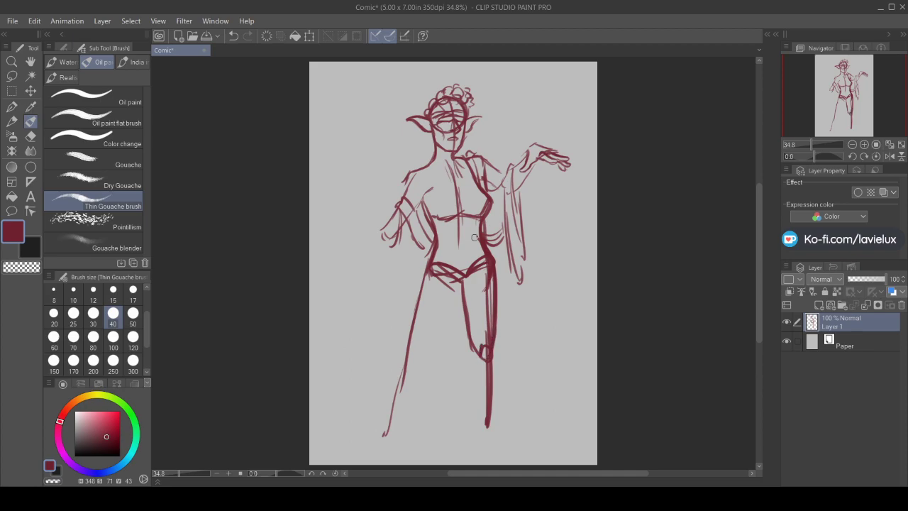
pyautogui.moveTo(458, 279); pyautogui.dragTo(437, 344)
pyautogui.moveTo(452, 301)
pyautogui.mouseDown()
pyautogui.moveTo(413, 366)
pyautogui.moveTo(423, 355)
pyautogui.mouseUp()
pyautogui.moveTo(462, 276)
pyautogui.mouseDown()
pyautogui.moveTo(422, 357)
pyautogui.moveTo(405, 353)
pyautogui.moveTo(402, 374)
pyautogui.mouseUp()
pyautogui.moveTo(416, 348); pyautogui.dragTo(405, 369)
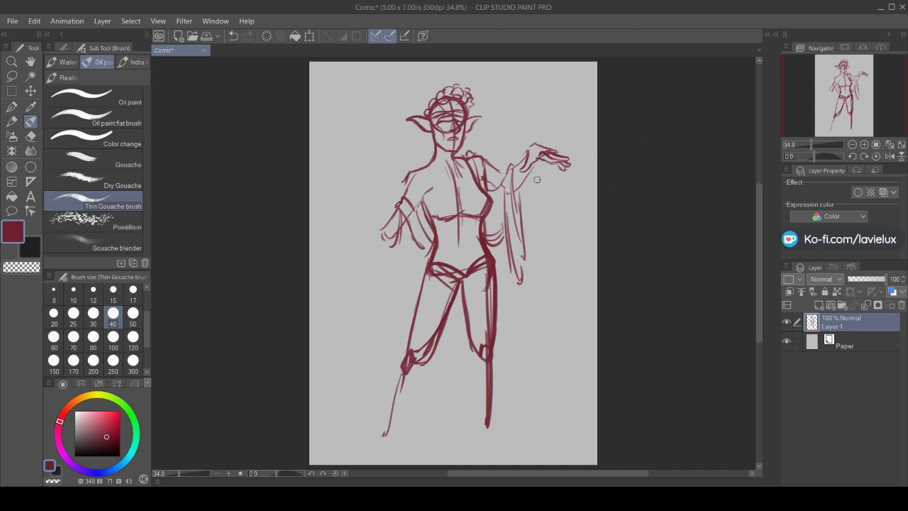
# Draw a round orb below the outstretched hand, and add more curls to the side of the hair
pyautogui.moveTo(558, 187)
pyautogui.mouseDown()
pyautogui.moveTo(551, 210)
pyautogui.moveTo(550, 179)
pyautogui.moveTo(563, 210)
pyautogui.moveTo(538, 197)
pyautogui.moveTo(569, 189)
pyautogui.moveTo(556, 211)
pyautogui.moveTo(540, 185)
pyautogui.mouseUp()
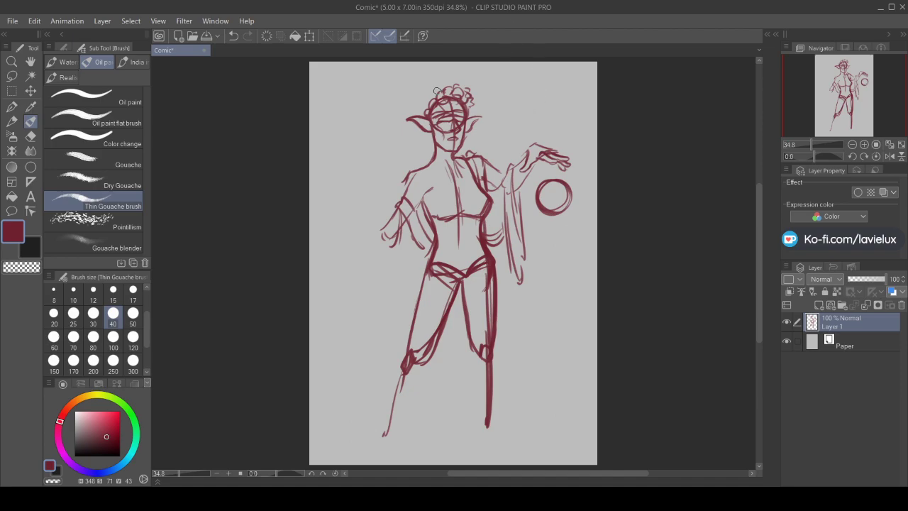
pyautogui.moveTo(450, 88); pyautogui.dragTo(420, 110)
# Lasso the lowered arm, rotate it inward closer to the torso, and deselect it
pyautogui.click(12, 75)
pyautogui.moveTo(429, 197)
pyautogui.mouseDown()
pyautogui.moveTo(401, 162)
pyautogui.moveTo(355, 253)
pyautogui.moveTo(396, 244)
pyautogui.moveTo(427, 193)
pyautogui.mouseUp()
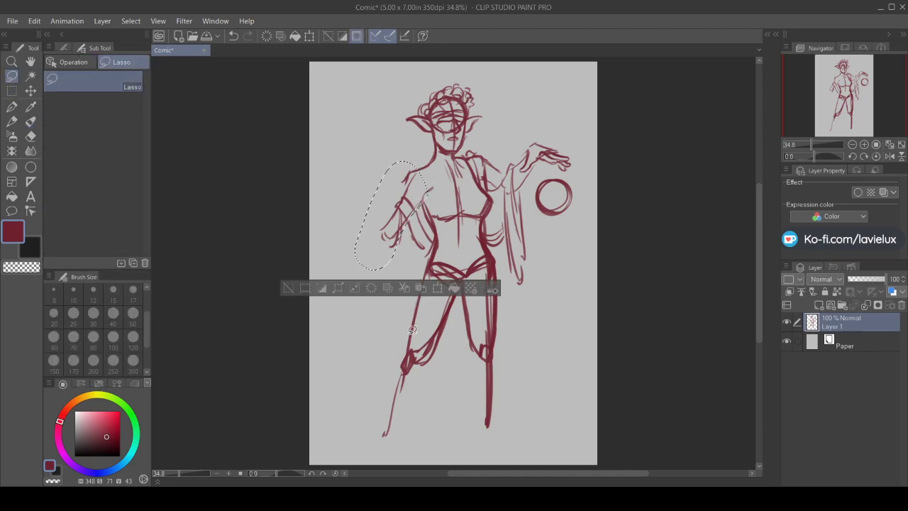
pyautogui.click(438, 293)
pyautogui.moveTo(341, 213)
pyautogui.mouseDown()
pyautogui.moveTo(334, 228)
pyautogui.moveTo(390, 167)
pyautogui.moveTo(417, 199)
pyautogui.moveTo(384, 186)
pyautogui.moveTo(339, 199)
pyautogui.moveTo(407, 223)
pyautogui.moveTo(395, 218)
pyautogui.mouseUp()
pyautogui.click(358, 304)
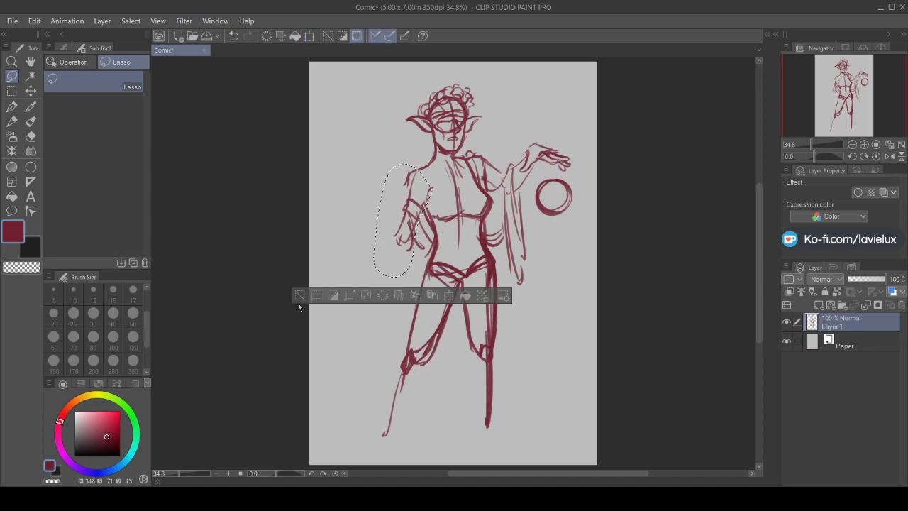
pyautogui.click(303, 300)
# Redraw the lowered arm with its forearm using the Thin Gouache brush, and thicken the adjacent hip and thigh contour
pyautogui.click(31, 120)
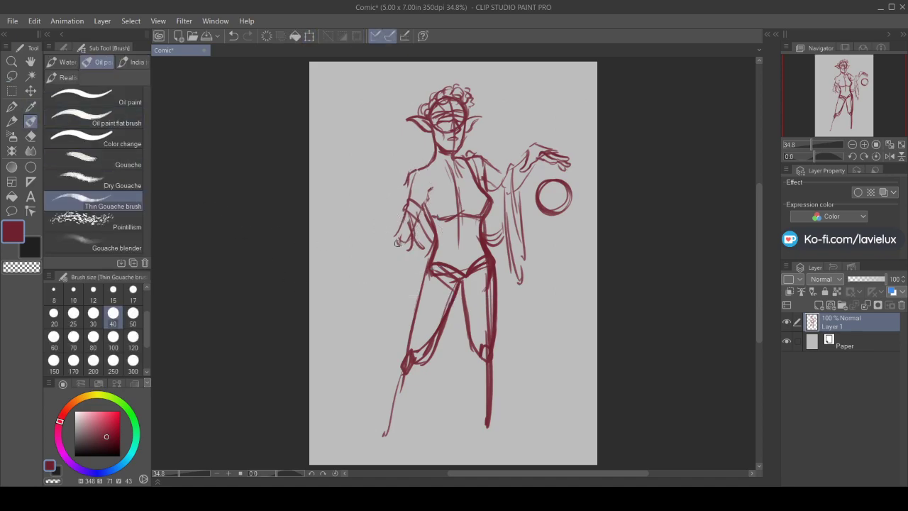
pyautogui.moveTo(409, 177); pyautogui.dragTo(391, 237)
pyautogui.moveTo(406, 203)
pyautogui.mouseDown()
pyautogui.moveTo(386, 260)
pyautogui.moveTo(394, 233)
pyautogui.moveTo(397, 264)
pyautogui.moveTo(406, 246)
pyautogui.moveTo(392, 240)
pyautogui.moveTo(401, 237)
pyautogui.moveTo(386, 291)
pyautogui.mouseUp()
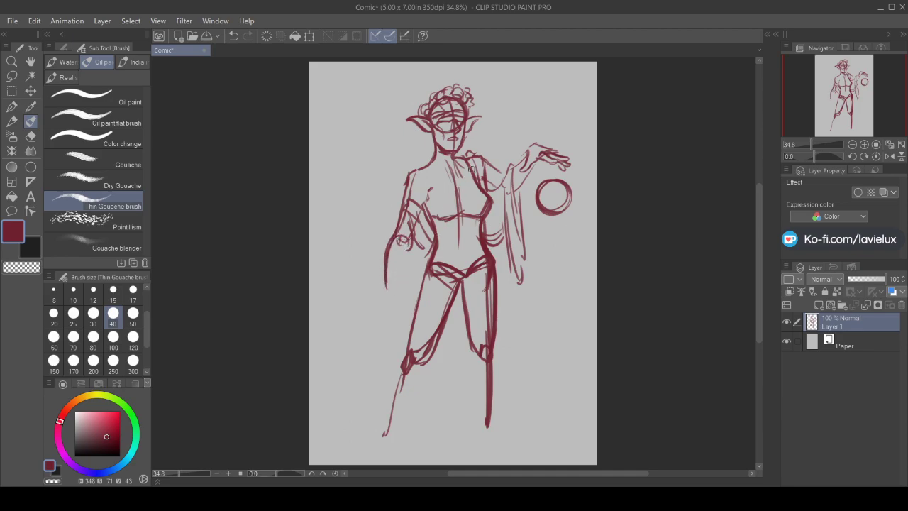
pyautogui.moveTo(437, 243); pyautogui.dragTo(408, 319)
pyautogui.moveTo(425, 272); pyautogui.dragTo(406, 347)
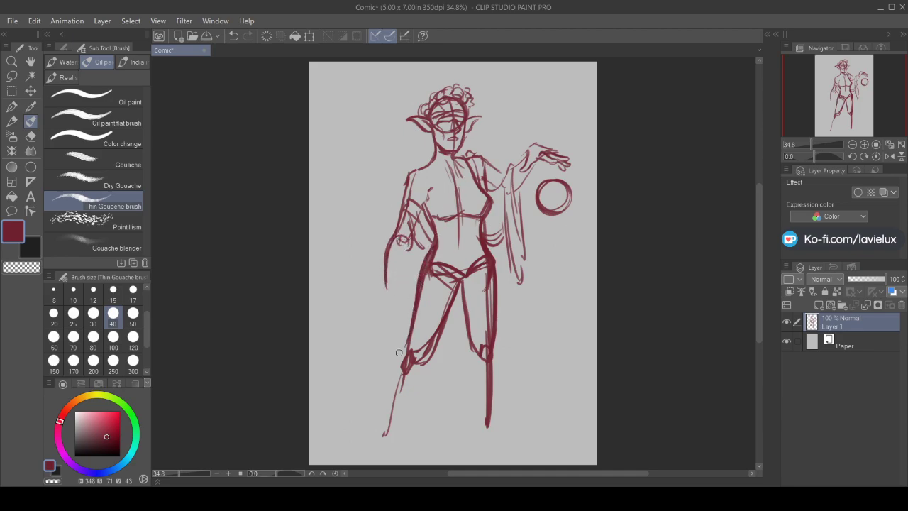
pyautogui.moveTo(436, 187)
pyautogui.mouseDown()
pyautogui.moveTo(418, 213)
pyautogui.moveTo(426, 190)
pyautogui.moveTo(422, 217)
pyautogui.mouseUp()
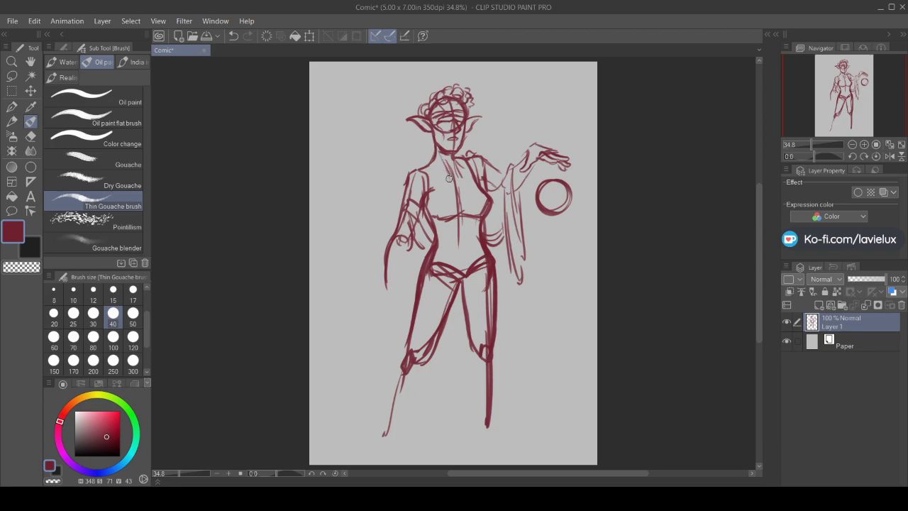
# Add a loose curl beside the neck, and sketch the calves and ankles of both legs
pyautogui.moveTo(425, 130); pyautogui.dragTo(397, 169)
pyautogui.moveTo(491, 323); pyautogui.dragTo(473, 426)
pyautogui.moveTo(470, 343)
pyautogui.mouseDown()
pyautogui.moveTo(461, 379)
pyautogui.moveTo(461, 371)
pyautogui.moveTo(483, 373)
pyautogui.moveTo(467, 415)
pyautogui.mouseUp()
pyautogui.moveTo(485, 362); pyautogui.dragTo(478, 430)
pyautogui.moveTo(462, 390); pyautogui.dragTo(462, 431)
pyautogui.moveTo(434, 334); pyautogui.dragTo(424, 396)
pyautogui.moveTo(404, 356); pyautogui.dragTo(383, 434)
pyautogui.moveTo(426, 380); pyautogui.dragTo(396, 440)
pyautogui.moveTo(406, 408)
pyautogui.mouseDown()
pyautogui.moveTo(396, 442)
pyautogui.moveTo(354, 460)
pyautogui.mouseUp()
# Move the whole sketch layer upward to make room below, and draw both feet with toes
pyautogui.click(31, 91)
pyautogui.moveTo(452, 197); pyautogui.dragTo(452, 179)
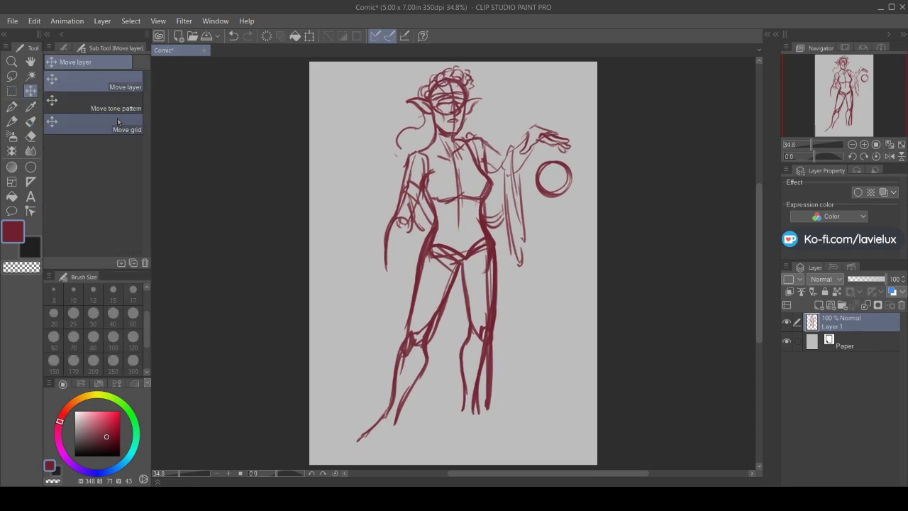
pyautogui.click(31, 120)
pyautogui.moveTo(396, 431)
pyautogui.mouseDown()
pyautogui.moveTo(398, 420)
pyautogui.moveTo(359, 437)
pyautogui.moveTo(354, 446)
pyautogui.moveTo(382, 447)
pyautogui.moveTo(397, 425)
pyautogui.moveTo(360, 439)
pyautogui.moveTo(365, 449)
pyautogui.mouseUp()
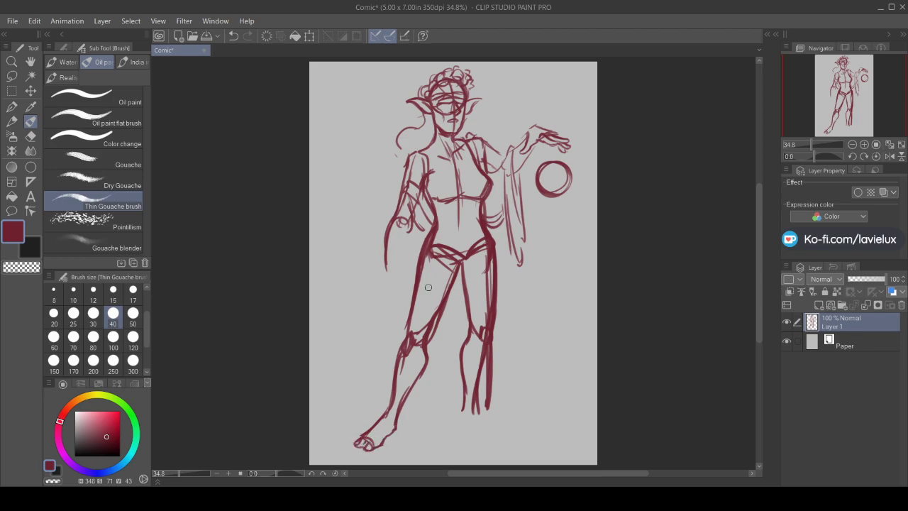
pyautogui.moveTo(474, 393)
pyautogui.mouseDown()
pyautogui.moveTo(481, 423)
pyautogui.moveTo(462, 406)
pyautogui.moveTo(460, 426)
pyautogui.moveTo(460, 418)
pyautogui.moveTo(487, 442)
pyautogui.mouseUp()
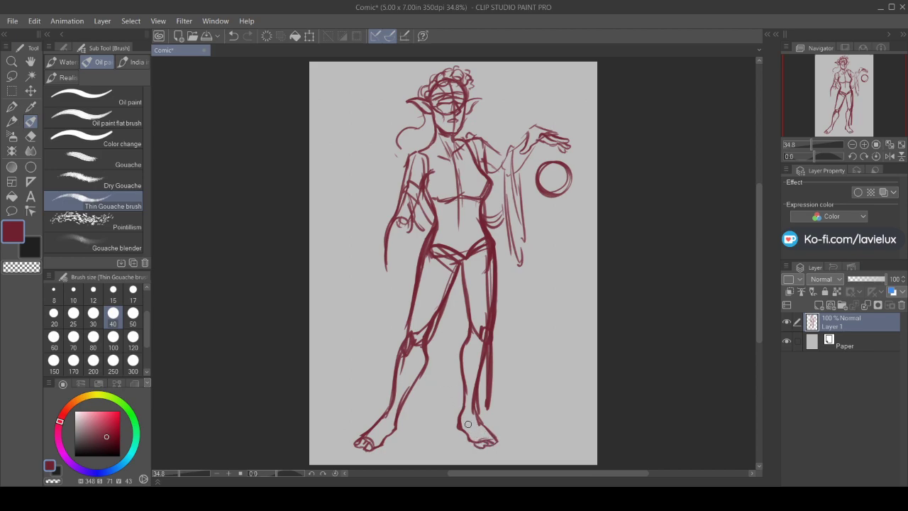
# Lasso the straight leg's thigh, shift it slightly inward toward the other leg, and deselect it
pyautogui.click(11, 75)
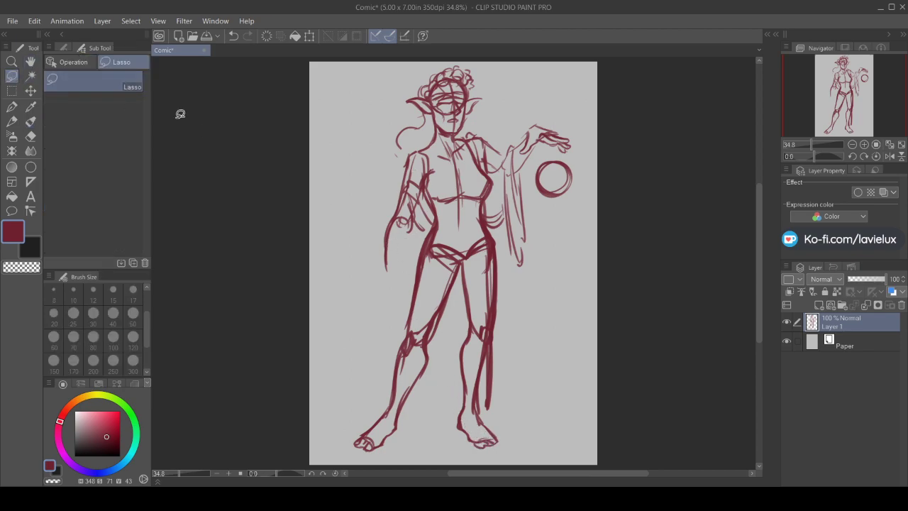
pyautogui.moveTo(489, 238)
pyautogui.mouseDown()
pyautogui.moveTo(464, 313)
pyautogui.moveTo(504, 328)
pyautogui.moveTo(499, 245)
pyautogui.mouseUp()
pyautogui.click(526, 372)
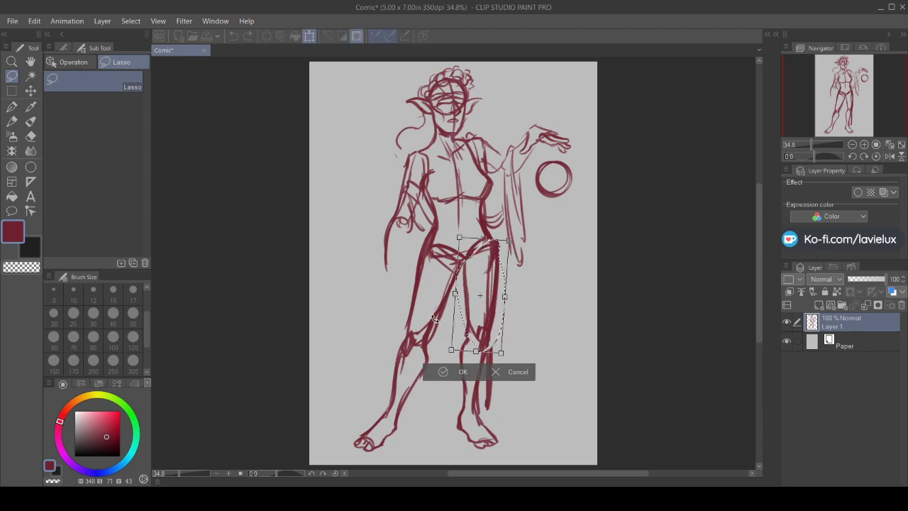
pyautogui.moveTo(467, 303); pyautogui.dragTo(460, 306)
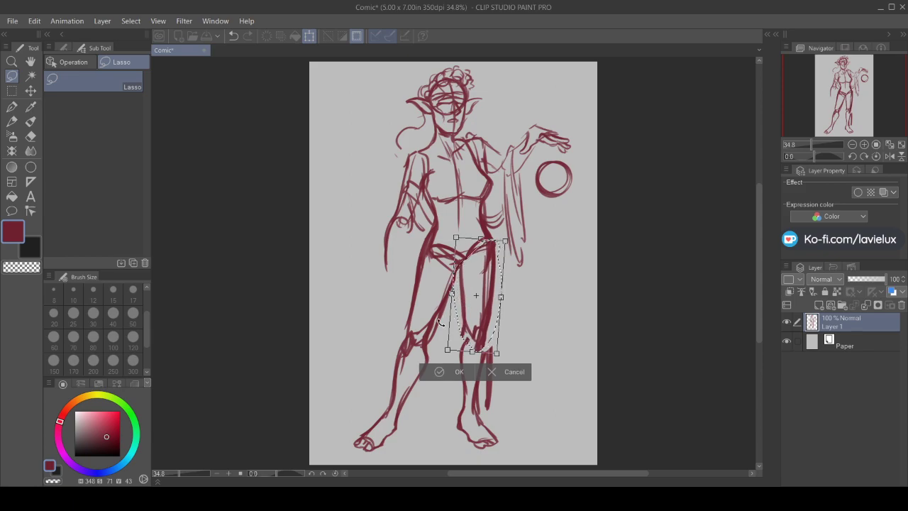
pyautogui.click(439, 370)
pyautogui.click(372, 369)
# Lasso the straight leg's lower part with its foot, and shift it slightly inward to line up with the thigh
pyautogui.moveTo(490, 342)
pyautogui.mouseDown()
pyautogui.moveTo(453, 355)
pyautogui.moveTo(447, 443)
pyautogui.moveTo(516, 442)
pyautogui.moveTo(509, 340)
pyautogui.mouseUp()
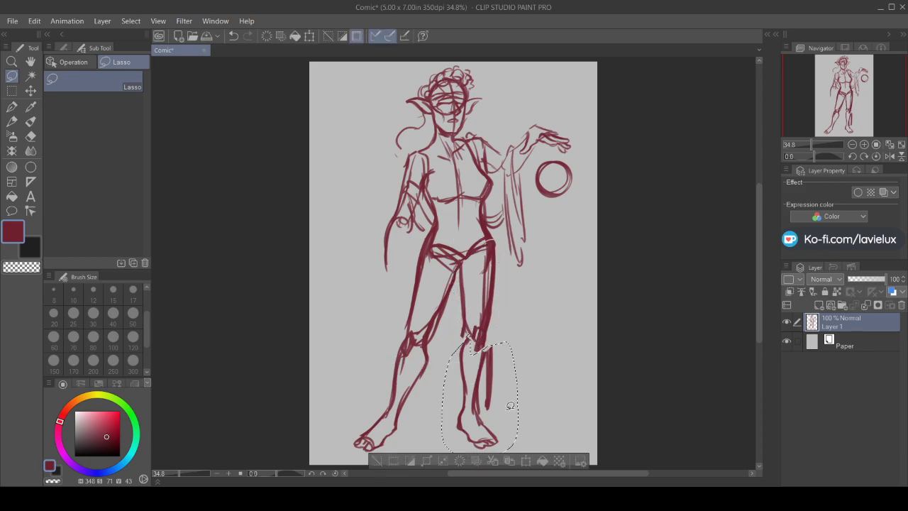
pyautogui.click(526, 462)
pyautogui.moveTo(478, 412); pyautogui.dragTo(472, 412)
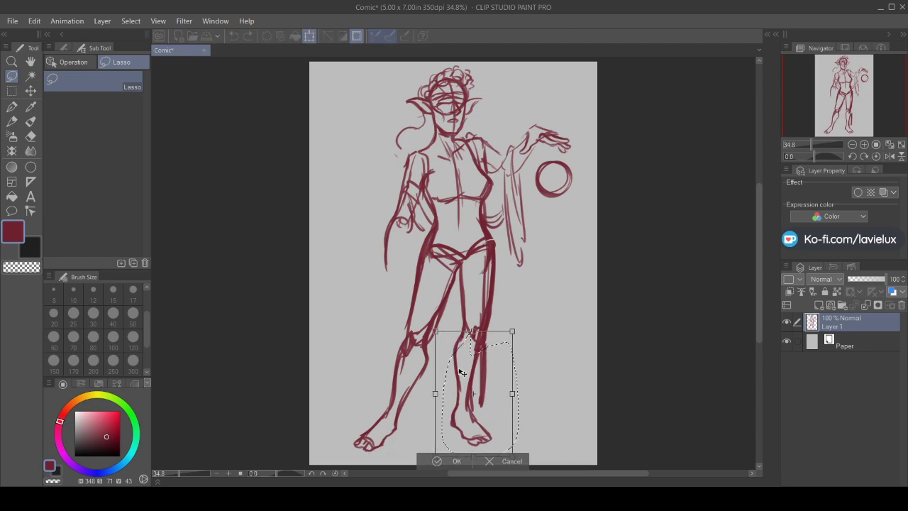
pyautogui.click(435, 463)
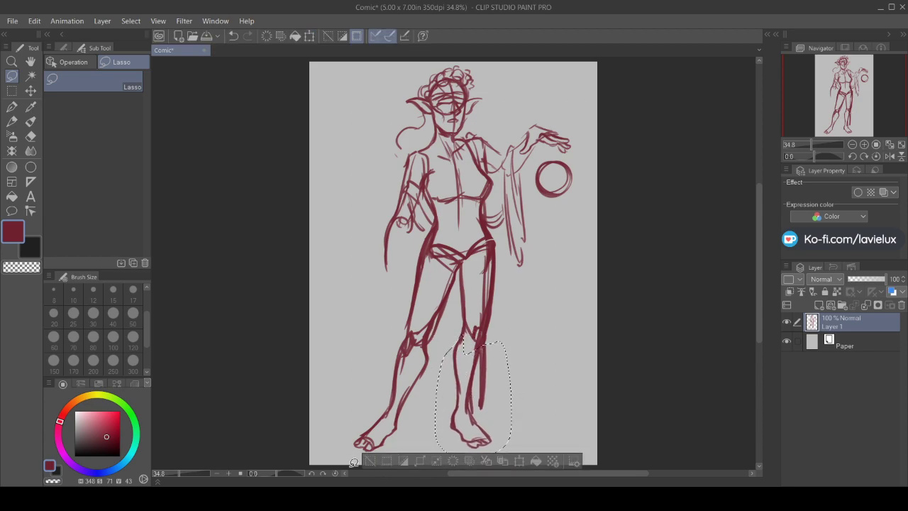
# Deselect the straight leg's lower part and erase the stray guide line beside its calf
pyautogui.click(369, 467)
pyautogui.click(30, 136)
pyautogui.moveTo(486, 370)
pyautogui.mouseDown()
pyautogui.moveTo(488, 342)
pyautogui.moveTo(478, 391)
pyautogui.moveTo(487, 342)
pyautogui.moveTo(482, 408)
pyautogui.moveTo(486, 354)
pyautogui.mouseUp()
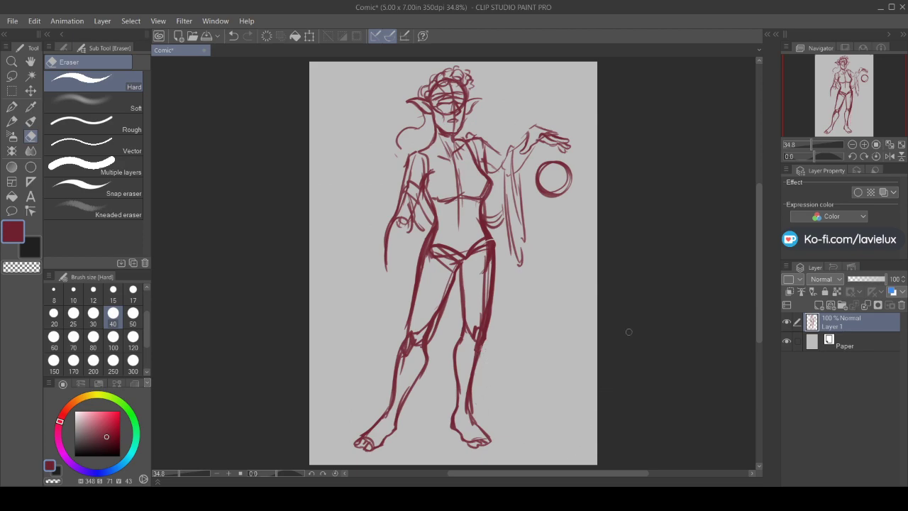
# Sketch the lowered arm's forearm, wrist and relaxed hand with spread fingers using the Thin Gouache brush
pyautogui.press('b')
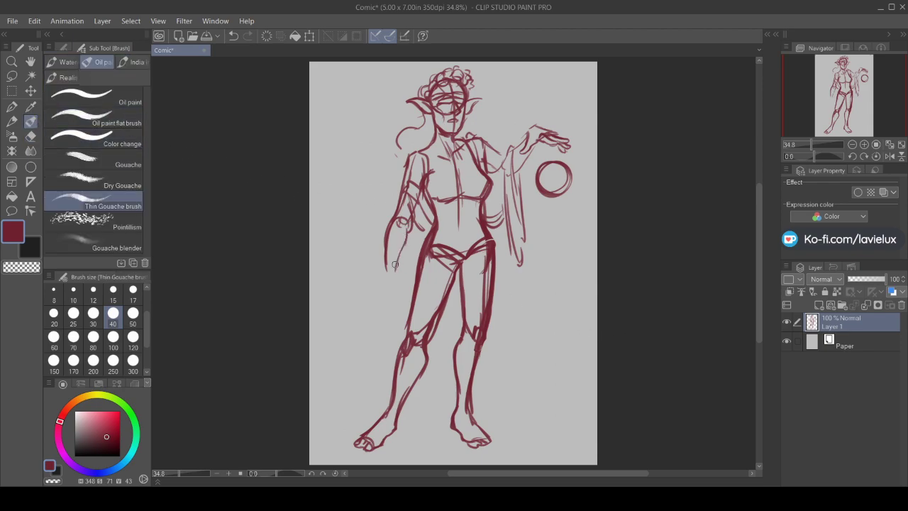
pyautogui.moveTo(392, 269)
pyautogui.mouseDown()
pyautogui.moveTo(405, 290)
pyautogui.moveTo(392, 283)
pyautogui.mouseUp()
pyautogui.moveTo(388, 265)
pyautogui.mouseDown()
pyautogui.moveTo(369, 310)
pyautogui.moveTo(386, 290)
pyautogui.moveTo(377, 320)
pyautogui.moveTo(385, 314)
pyautogui.mouseUp()
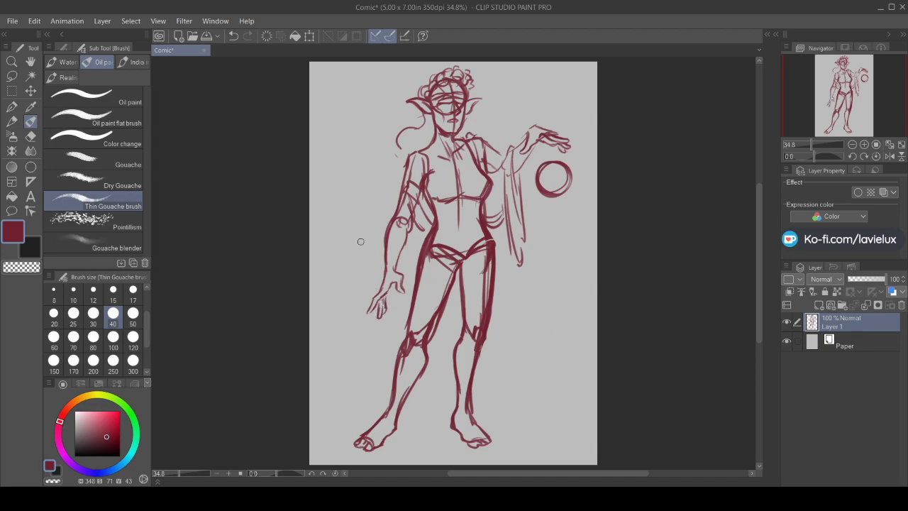
# Lasso the outstretched leg, add its foot area to the selection, shift it slightly inward with a transform, and deselect
pyautogui.press('m')
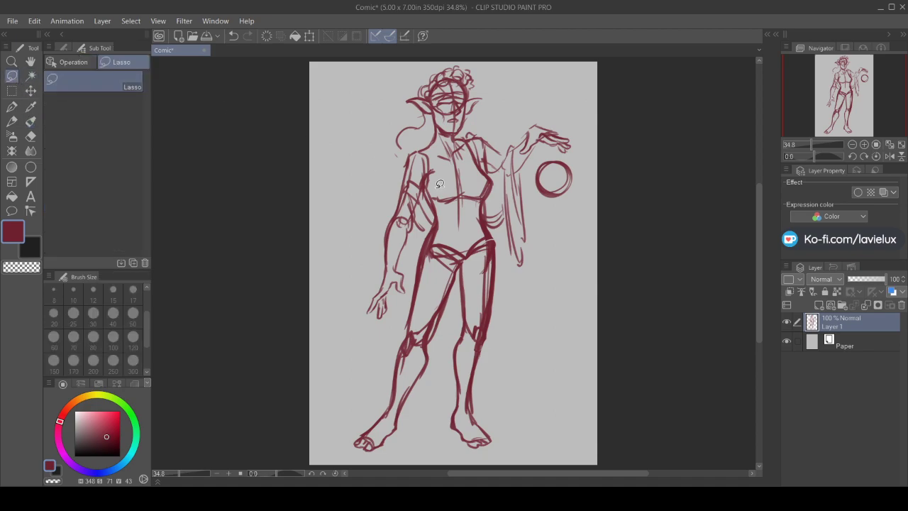
pyautogui.moveTo(460, 242)
pyautogui.mouseDown()
pyautogui.moveTo(417, 271)
pyautogui.moveTo(361, 396)
pyautogui.moveTo(409, 440)
pyautogui.moveTo(460, 259)
pyautogui.mouseUp()
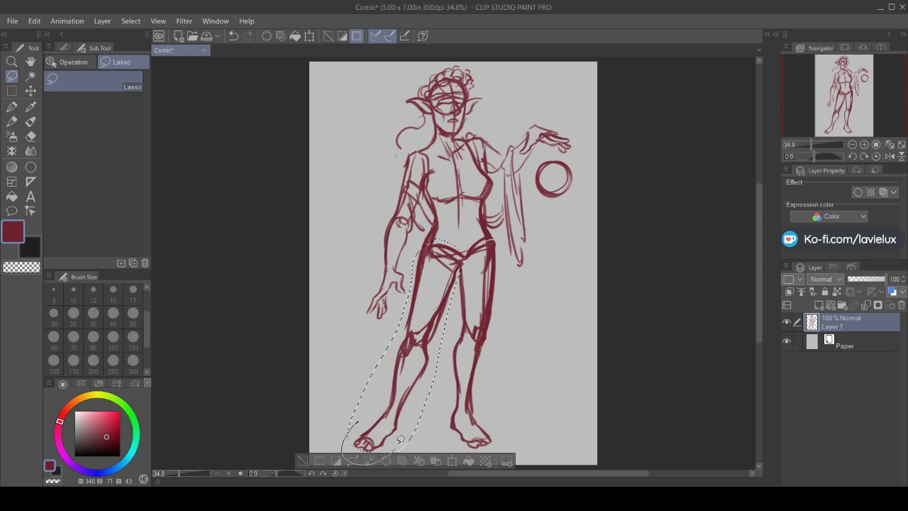
pyautogui.click(71, 62)
pyautogui.click(63, 47)
pyautogui.click(142, 47)
pyautogui.click(78, 61)
pyautogui.click(63, 49)
pyautogui.click(105, 86)
pyautogui.moveTo(387, 425)
pyautogui.mouseDown()
pyautogui.moveTo(355, 424)
pyautogui.moveTo(334, 401)
pyautogui.moveTo(366, 383)
pyautogui.mouseUp()
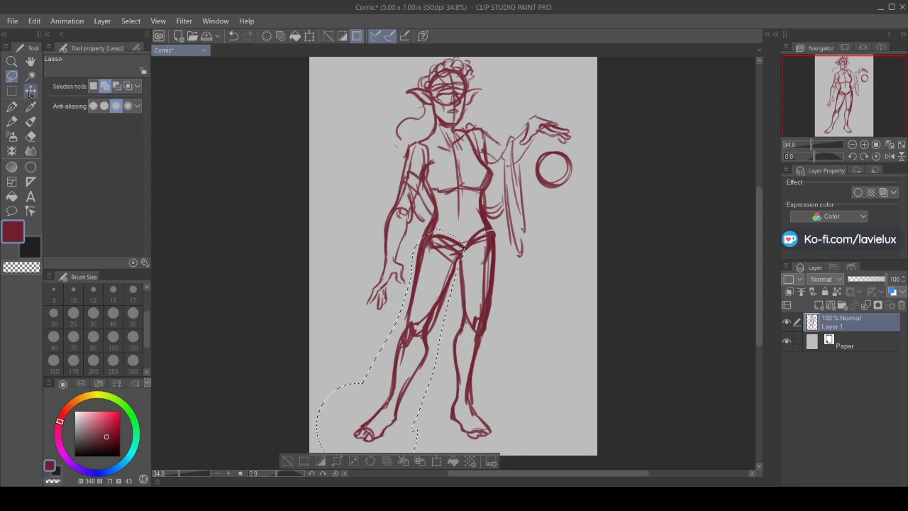
pyautogui.click(436, 462)
pyautogui.moveTo(437, 277); pyautogui.dragTo(439, 275)
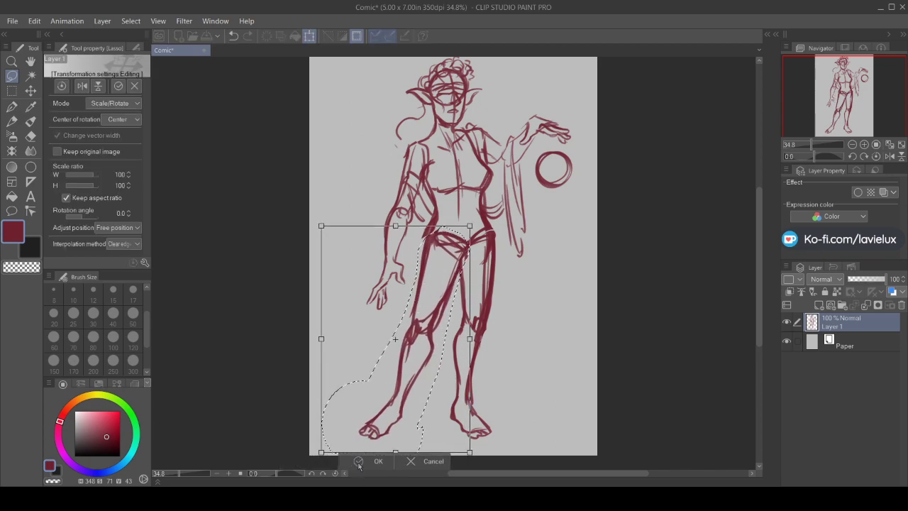
pyautogui.moveTo(387, 370); pyautogui.dragTo(385, 370)
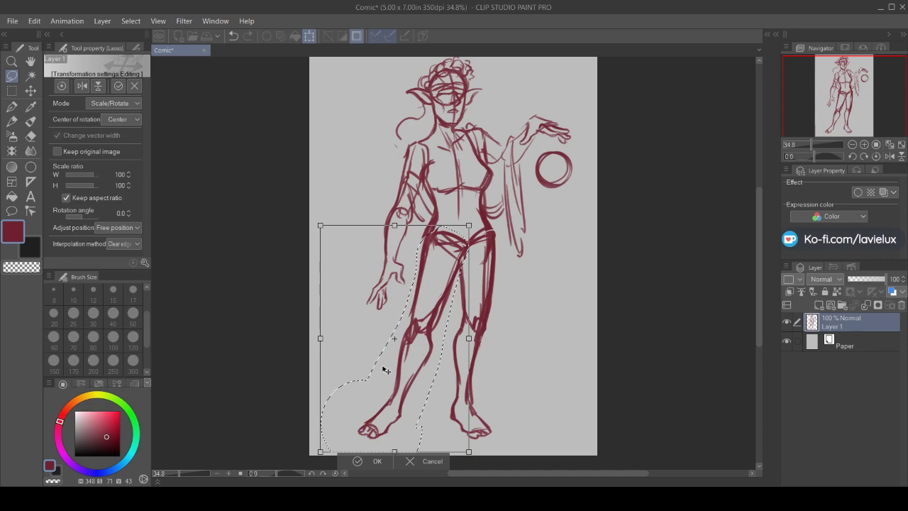
pyautogui.click(357, 461)
pyautogui.click(292, 463)
# Touch up the torso's side contour, and erase the short curls around the head and the loose curl beside the neck
pyautogui.click(30, 121)
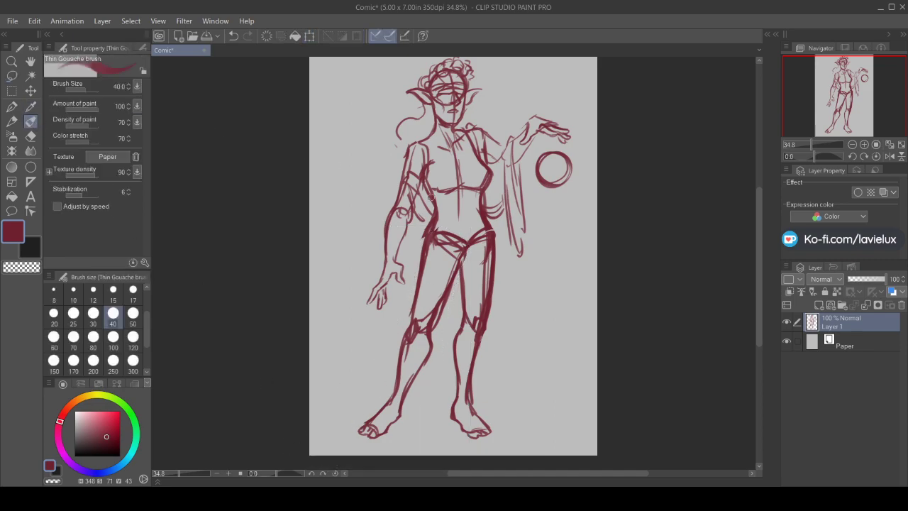
pyautogui.moveTo(422, 172)
pyautogui.mouseDown()
pyautogui.moveTo(431, 220)
pyautogui.moveTo(434, 209)
pyautogui.moveTo(422, 262)
pyautogui.moveTo(435, 214)
pyautogui.moveTo(416, 281)
pyautogui.mouseUp()
pyautogui.scroll(2, 751, 238)
pyautogui.press('e')
pyautogui.moveTo(465, 122)
pyautogui.mouseDown()
pyautogui.moveTo(429, 106)
pyautogui.moveTo(447, 109)
pyautogui.moveTo(425, 127)
pyautogui.moveTo(441, 131)
pyautogui.moveTo(438, 122)
pyautogui.moveTo(398, 171)
pyautogui.moveTo(395, 196)
pyautogui.mouseUp()
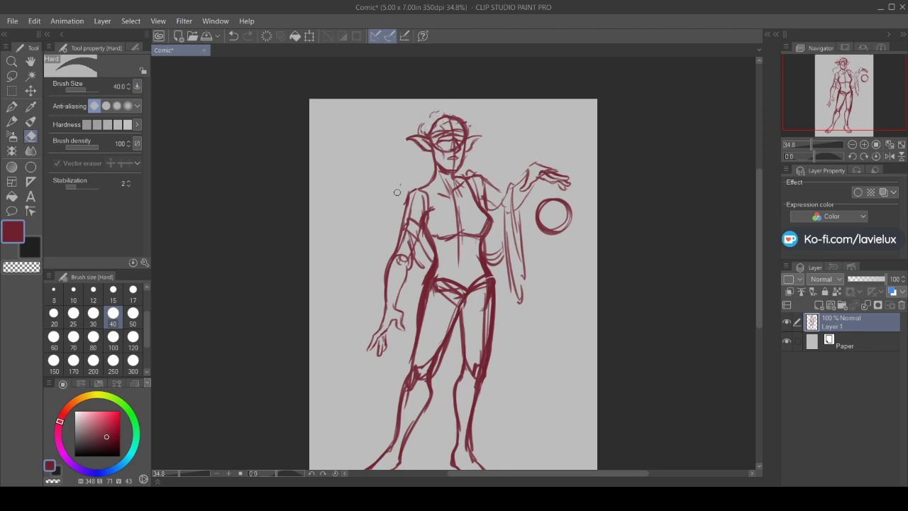
pyautogui.moveTo(416, 130); pyautogui.dragTo(422, 123)
# Draw long wavy hair falling over the chest and both shoulders down past the elbow, and outline the crown of the head
pyautogui.click(31, 121)
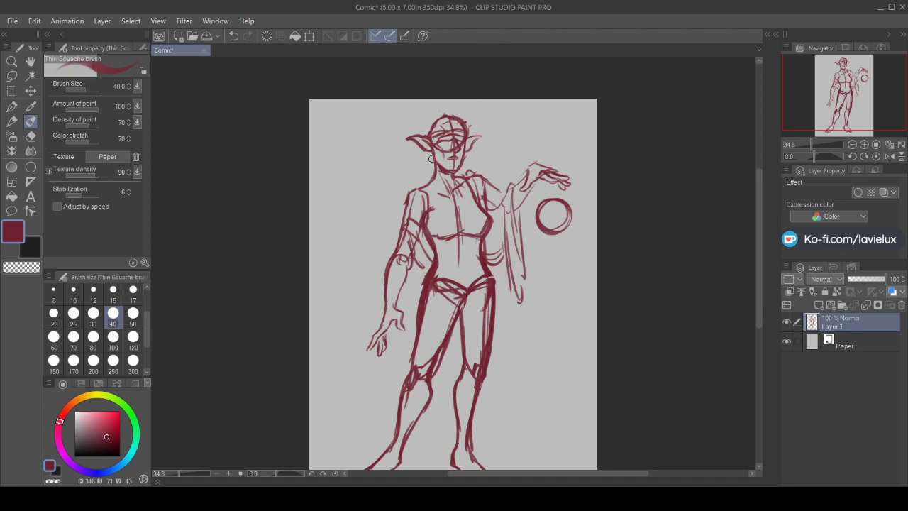
pyautogui.moveTo(431, 159); pyautogui.dragTo(452, 231)
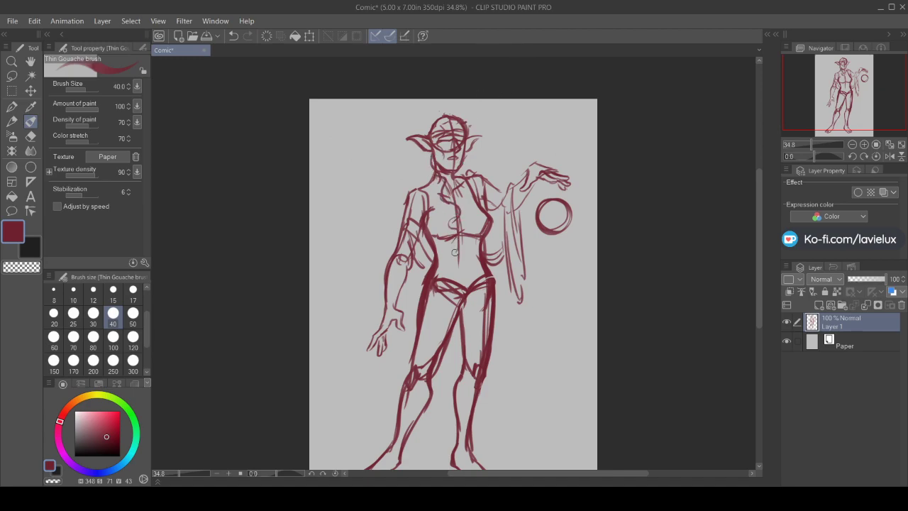
pyautogui.moveTo(424, 157)
pyautogui.mouseDown()
pyautogui.moveTo(422, 191)
pyautogui.moveTo(444, 216)
pyautogui.moveTo(454, 265)
pyautogui.mouseUp()
pyautogui.moveTo(421, 124)
pyautogui.mouseDown()
pyautogui.moveTo(403, 188)
pyautogui.moveTo(396, 184)
pyautogui.moveTo(385, 206)
pyautogui.moveTo(394, 223)
pyautogui.moveTo(361, 251)
pyautogui.moveTo(372, 234)
pyautogui.moveTo(359, 244)
pyautogui.moveTo(382, 233)
pyautogui.moveTo(373, 249)
pyautogui.moveTo(381, 283)
pyautogui.moveTo(403, 292)
pyautogui.mouseUp()
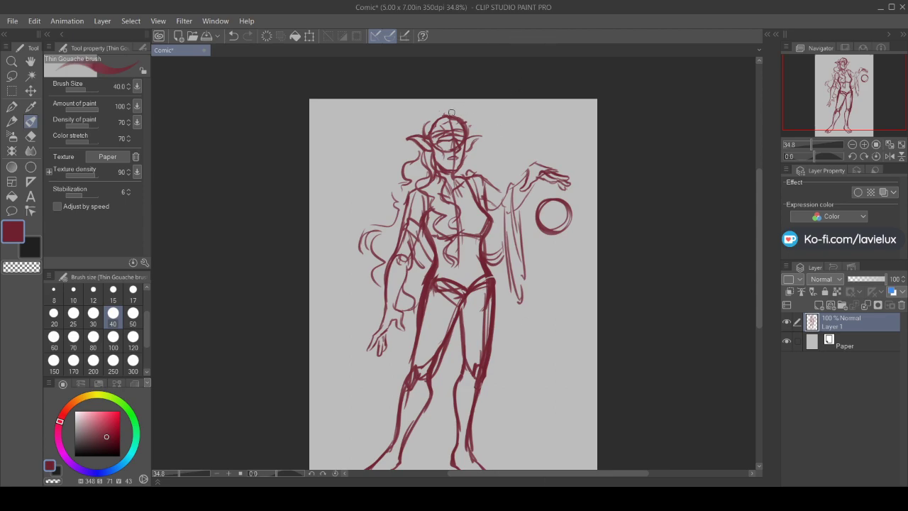
pyautogui.moveTo(458, 116)
pyautogui.mouseDown()
pyautogui.moveTo(473, 134)
pyautogui.moveTo(478, 167)
pyautogui.moveTo(479, 158)
pyautogui.moveTo(469, 176)
pyautogui.moveTo(497, 228)
pyautogui.moveTo(471, 266)
pyautogui.moveTo(471, 205)
pyautogui.moveTo(483, 229)
pyautogui.mouseUp()
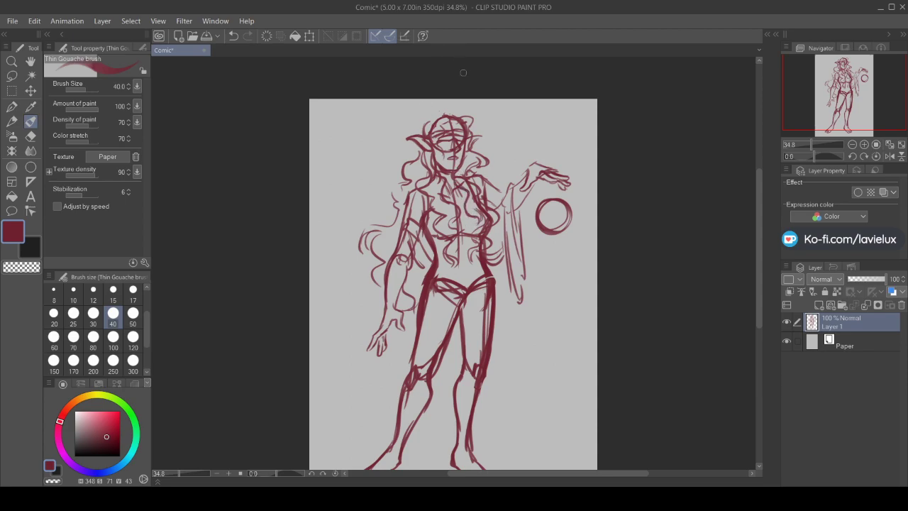
pyautogui.moveTo(447, 116)
pyautogui.mouseDown()
pyautogui.moveTo(469, 113)
pyautogui.moveTo(434, 112)
pyautogui.moveTo(422, 133)
pyautogui.moveTo(456, 127)
pyautogui.moveTo(432, 133)
pyautogui.mouseUp()
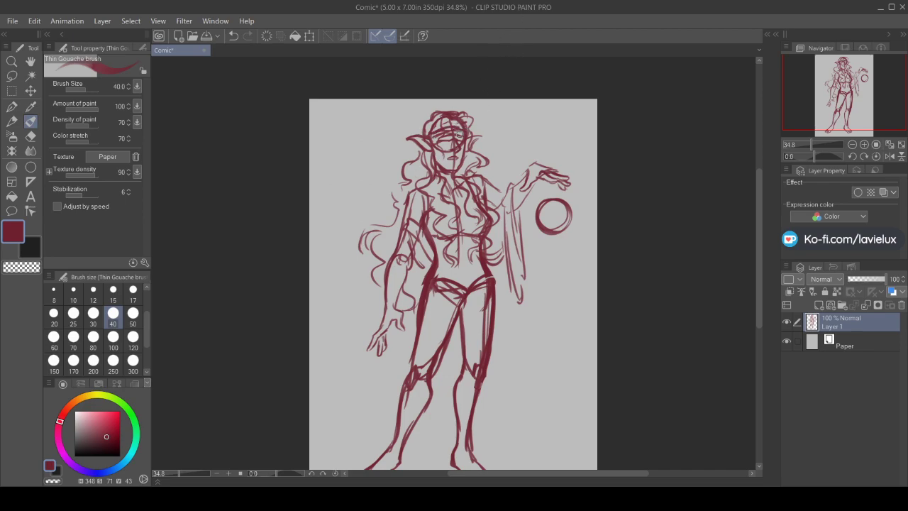
# Draw the cloth hanging from the raised arm, and a long matching drape falling from the lowered arm to knee height
pyautogui.moveTo(517, 213)
pyautogui.mouseDown()
pyautogui.moveTo(518, 303)
pyautogui.moveTo(505, 189)
pyautogui.moveTo(513, 320)
pyautogui.moveTo(519, 269)
pyautogui.moveTo(506, 325)
pyautogui.moveTo(499, 267)
pyautogui.moveTo(495, 295)
pyautogui.mouseUp()
pyautogui.moveTo(414, 248); pyautogui.dragTo(417, 291)
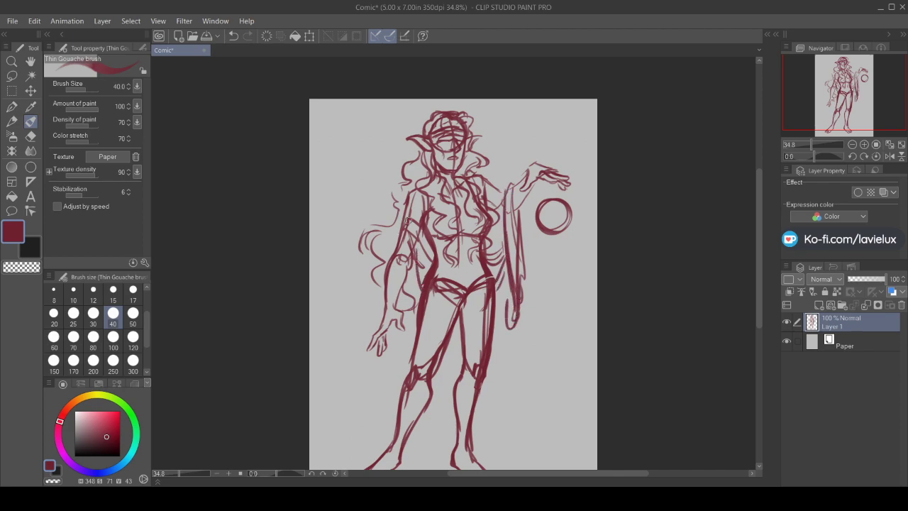
pyautogui.moveTo(405, 227); pyautogui.dragTo(402, 293)
pyautogui.moveTo(415, 250); pyautogui.dragTo(404, 363)
pyautogui.moveTo(413, 279); pyautogui.dragTo(403, 376)
pyautogui.moveTo(396, 328); pyautogui.dragTo(396, 392)
pyautogui.moveTo(396, 260); pyautogui.dragTo(399, 309)
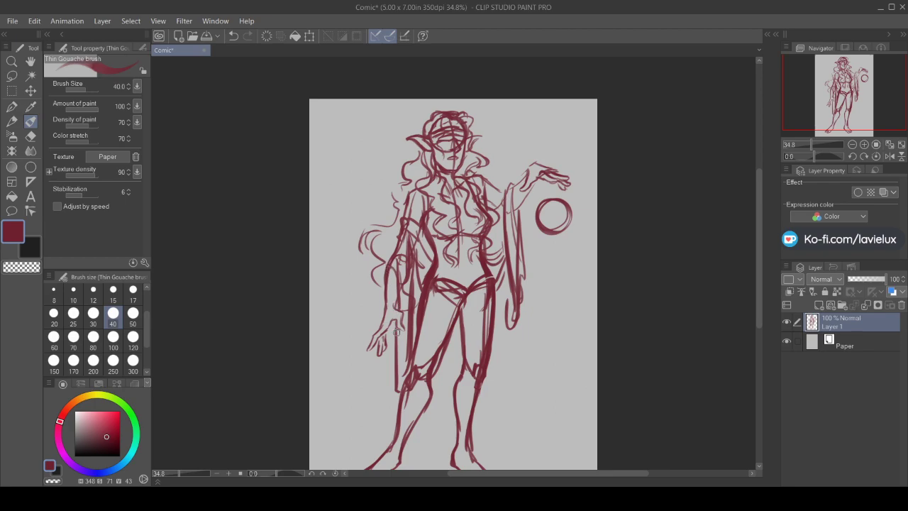
pyautogui.moveTo(411, 233); pyautogui.dragTo(415, 270)
# Draw open sandals on both feet, with soles and straps across the insteps
pyautogui.scroll(-2, 405, 380)
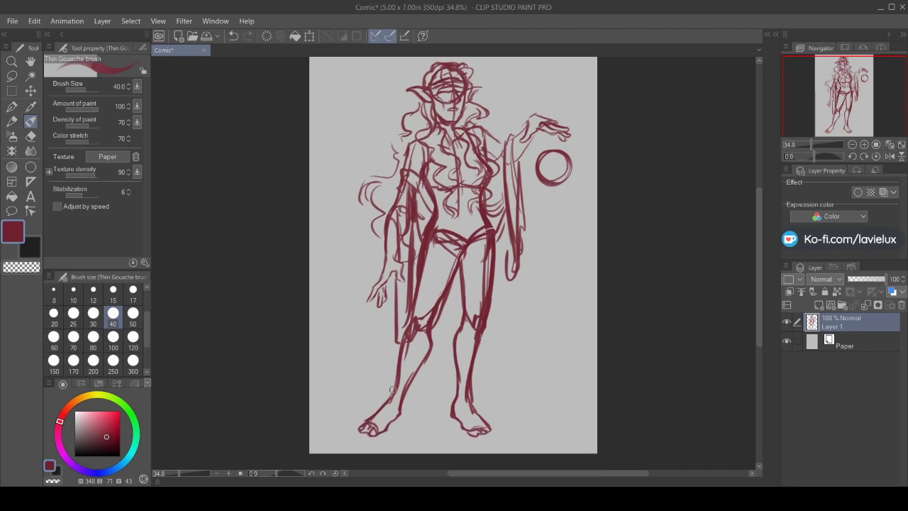
pyautogui.moveTo(362, 433); pyautogui.dragTo(398, 420)
pyautogui.moveTo(455, 420)
pyautogui.mouseDown()
pyautogui.moveTo(449, 412)
pyautogui.moveTo(478, 435)
pyautogui.mouseUp()
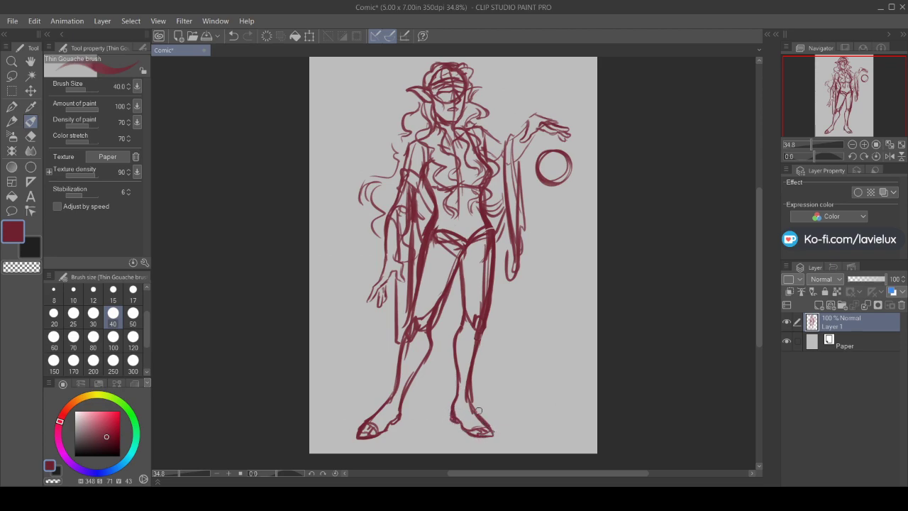
pyautogui.moveTo(476, 418)
pyautogui.mouseDown()
pyautogui.moveTo(487, 425)
pyautogui.moveTo(480, 418)
pyautogui.mouseUp()
pyautogui.moveTo(374, 418)
pyautogui.mouseDown()
pyautogui.moveTo(364, 425)
pyautogui.moveTo(381, 433)
pyautogui.mouseUp()
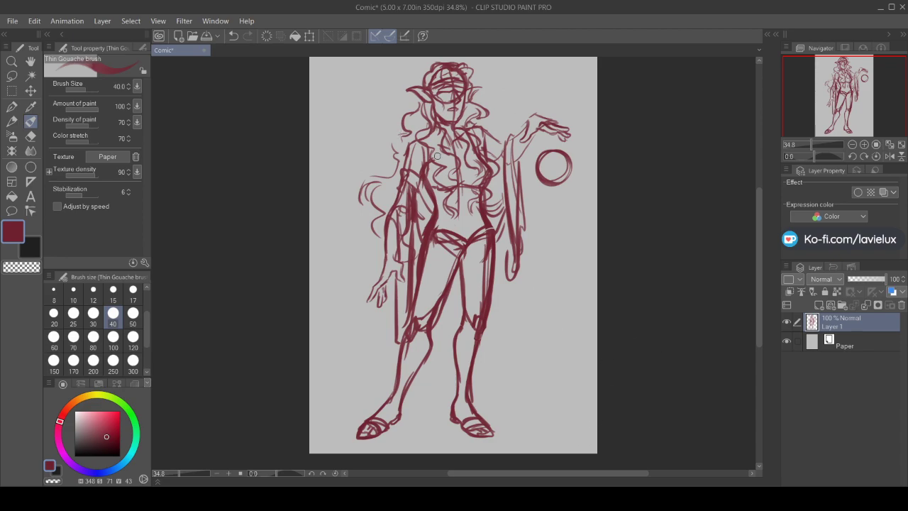
# Sketch a wrapped top across the chest with folds, and a sash around the waist
pyautogui.moveTo(472, 172)
pyautogui.mouseDown()
pyautogui.moveTo(452, 162)
pyautogui.moveTo(447, 182)
pyautogui.moveTo(444, 174)
pyautogui.moveTo(482, 174)
pyautogui.moveTo(465, 186)
pyautogui.moveTo(487, 170)
pyautogui.mouseUp()
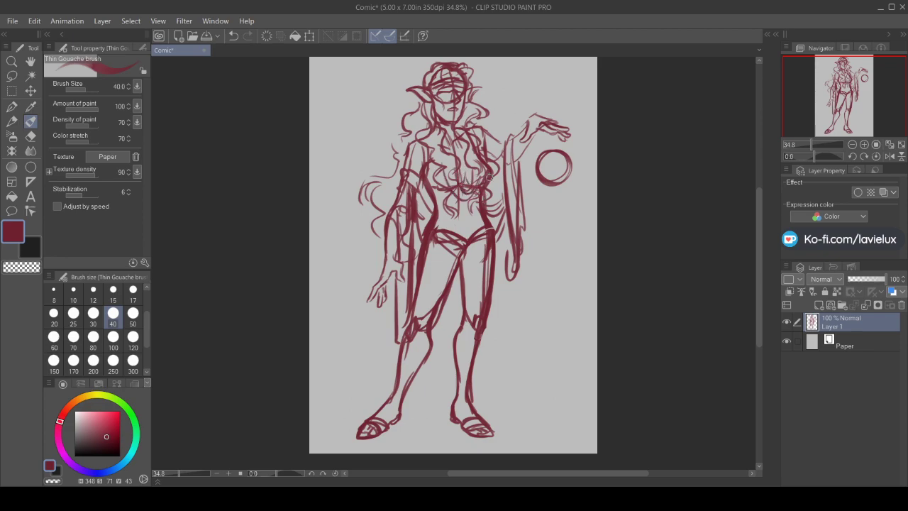
pyautogui.moveTo(428, 170); pyautogui.dragTo(464, 192)
pyautogui.moveTo(479, 210)
pyautogui.mouseDown()
pyautogui.moveTo(435, 217)
pyautogui.moveTo(437, 228)
pyautogui.moveTo(465, 216)
pyautogui.moveTo(452, 222)
pyautogui.mouseUp()
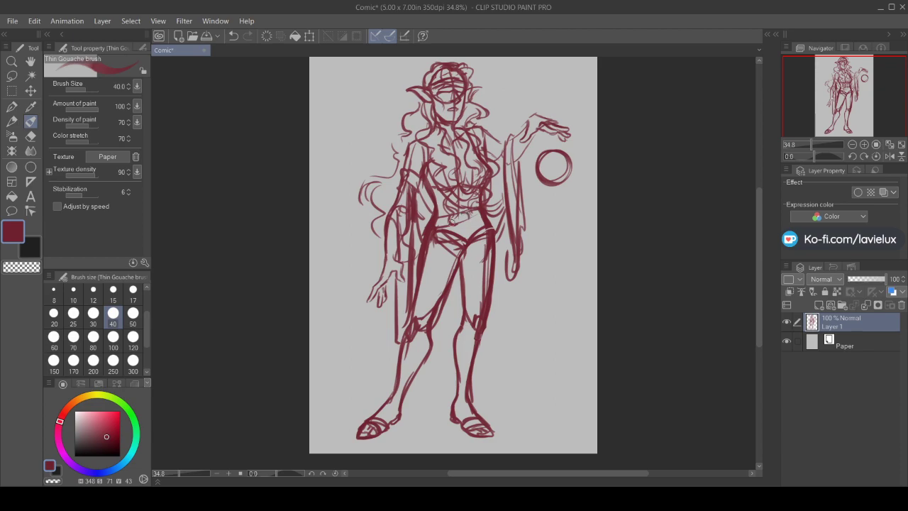
pyautogui.moveTo(423, 179); pyautogui.dragTo(434, 213)
# Draw a long skirt from the hips to the ankles, with a wavy hem and vertical fold lines between the legs
pyautogui.moveTo(488, 182)
pyautogui.mouseDown()
pyautogui.moveTo(479, 210)
pyautogui.moveTo(497, 281)
pyautogui.moveTo(493, 348)
pyautogui.mouseUp()
pyautogui.moveTo(494, 260)
pyautogui.mouseDown()
pyautogui.moveTo(491, 379)
pyautogui.moveTo(381, 405)
pyautogui.mouseUp()
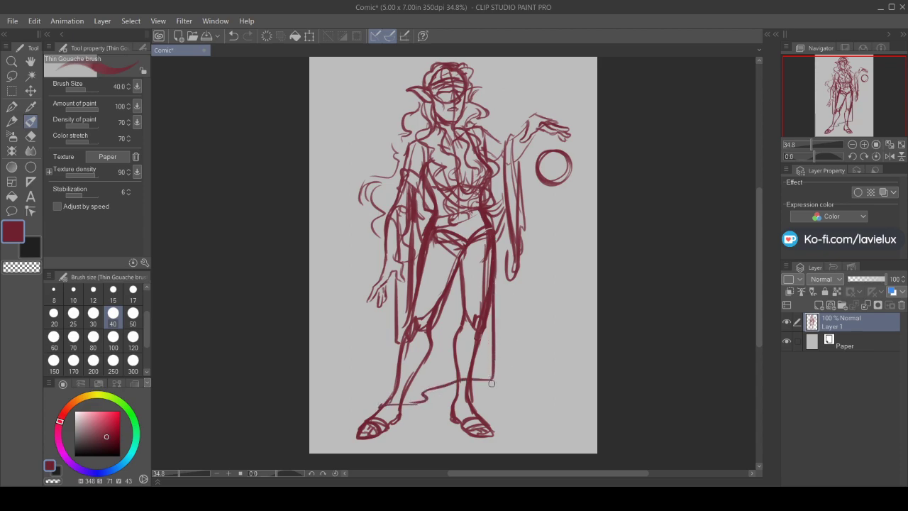
pyautogui.moveTo(494, 374)
pyautogui.mouseDown()
pyautogui.moveTo(493, 386)
pyautogui.moveTo(403, 410)
pyautogui.mouseUp()
pyautogui.moveTo(424, 394); pyautogui.dragTo(427, 295)
pyautogui.moveTo(453, 241); pyautogui.dragTo(462, 379)
pyautogui.moveTo(423, 227); pyautogui.dragTo(417, 261)
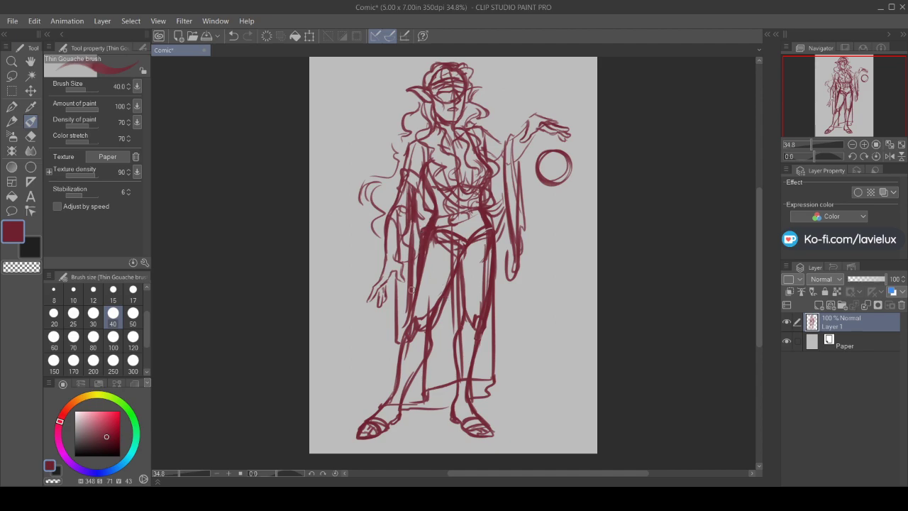
# Extend the drape below the lowered hand, add folds to the raised arm's cloth, and add a curl beside the lowered arm
pyautogui.moveTo(384, 305); pyautogui.dragTo(390, 350)
pyautogui.scroll(2, 760, 286)
pyautogui.scroll(-1, 760, 286)
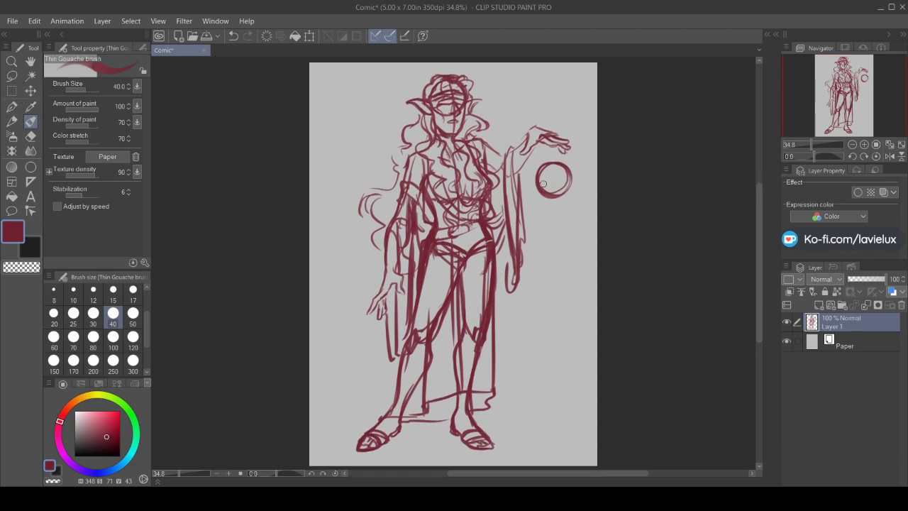
pyautogui.moveTo(500, 152)
pyautogui.mouseDown()
pyautogui.moveTo(498, 207)
pyautogui.moveTo(485, 201)
pyautogui.mouseUp()
pyautogui.moveTo(365, 225)
pyautogui.mouseDown()
pyautogui.moveTo(374, 230)
pyautogui.moveTo(370, 250)
pyautogui.moveTo(380, 250)
pyautogui.mouseUp()
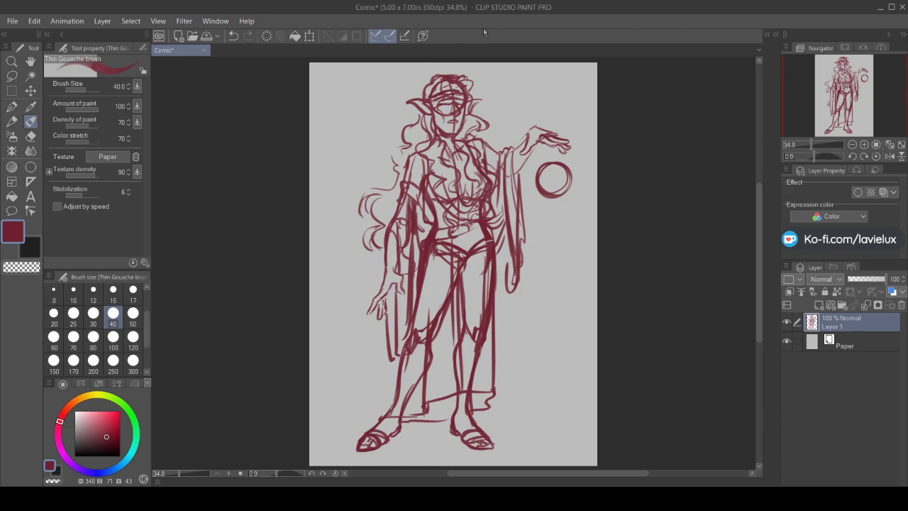
# Add curling wisps and small dots around the top of the head
pyautogui.moveTo(430, 85); pyautogui.dragTo(418, 100)
pyautogui.moveTo(485, 65)
pyautogui.mouseDown()
pyautogui.moveTo(488, 92)
pyautogui.moveTo(476, 103)
pyautogui.moveTo(476, 96)
pyautogui.mouseUp()
pyautogui.moveTo(433, 67); pyautogui.dragTo(438, 98)
# Draw a small bird perched on the raised arm's shoulder, with a dark tail hanging over the chest
pyautogui.moveTo(489, 111); pyautogui.dragTo(496, 110)
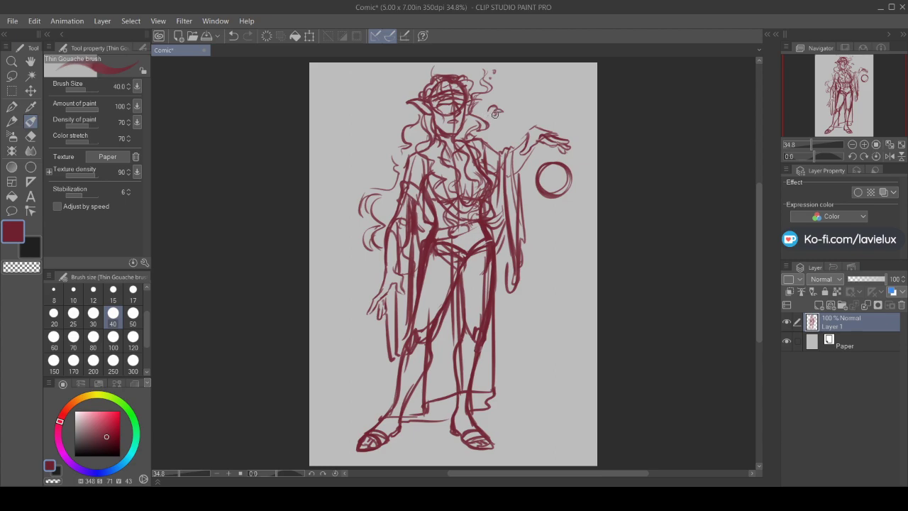
pyautogui.moveTo(485, 113); pyautogui.dragTo(486, 114)
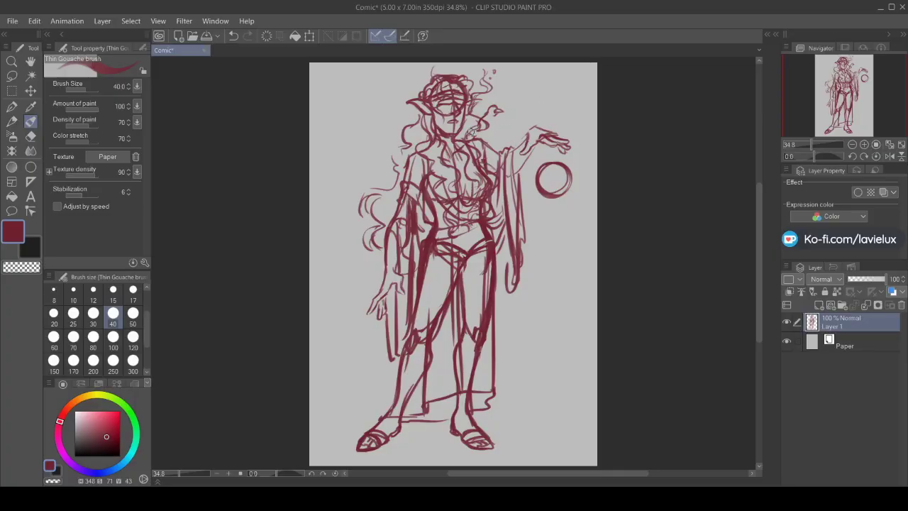
pyautogui.moveTo(471, 127)
pyautogui.mouseDown()
pyautogui.moveTo(479, 183)
pyautogui.moveTo(491, 171)
pyautogui.mouseUp()
pyautogui.moveTo(498, 116)
pyautogui.mouseDown()
pyautogui.moveTo(485, 143)
pyautogui.moveTo(496, 134)
pyautogui.moveTo(481, 141)
pyautogui.mouseUp()
pyautogui.moveTo(499, 103)
pyautogui.mouseDown()
pyautogui.moveTo(493, 114)
pyautogui.moveTo(501, 111)
pyautogui.moveTo(461, 137)
pyautogui.moveTo(467, 173)
pyautogui.mouseUp()
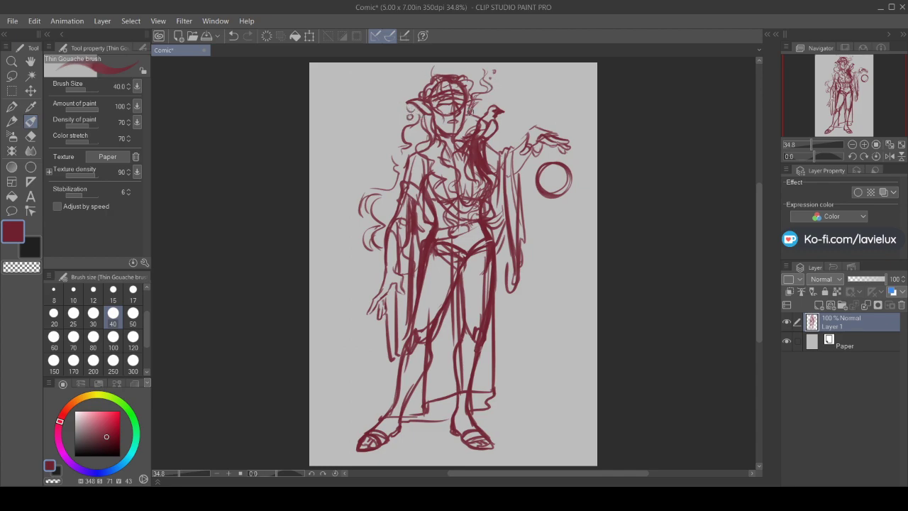
# Add bracelets to the lowered arm, and draw long wavy flowing shapes from behind the head down past that arm
pyautogui.moveTo(380, 294)
pyautogui.mouseDown()
pyautogui.moveTo(382, 261)
pyautogui.moveTo(383, 271)
pyautogui.moveTo(398, 268)
pyautogui.moveTo(382, 254)
pyautogui.moveTo(399, 261)
pyautogui.mouseUp()
pyautogui.moveTo(417, 84)
pyautogui.mouseDown()
pyautogui.moveTo(384, 82)
pyautogui.moveTo(357, 172)
pyautogui.moveTo(365, 163)
pyautogui.moveTo(344, 178)
pyautogui.moveTo(338, 254)
pyautogui.mouseUp()
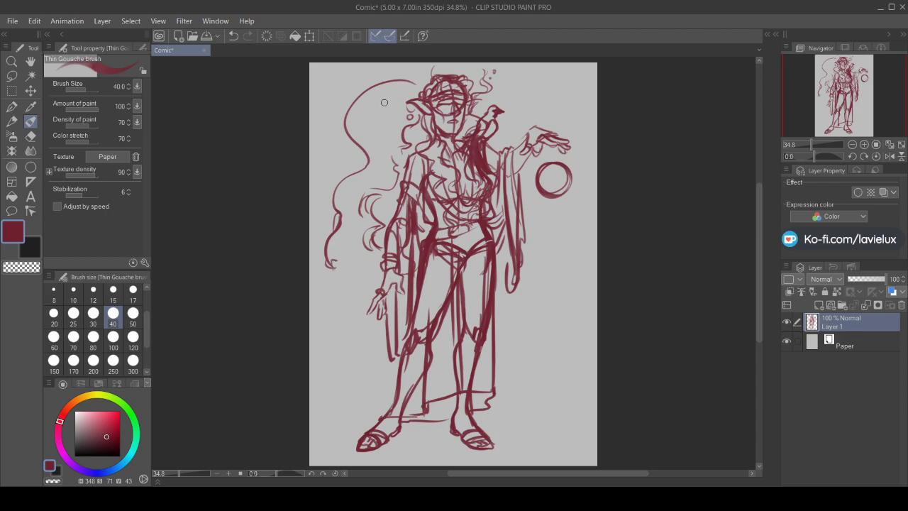
pyautogui.moveTo(415, 86)
pyautogui.mouseDown()
pyautogui.moveTo(371, 98)
pyautogui.moveTo(387, 112)
pyautogui.moveTo(373, 132)
pyautogui.moveTo(355, 134)
pyautogui.moveTo(373, 183)
pyautogui.mouseUp()
pyautogui.moveTo(390, 149)
pyautogui.mouseDown()
pyautogui.moveTo(342, 214)
pyautogui.moveTo(345, 198)
pyautogui.moveTo(335, 250)
pyautogui.moveTo(342, 238)
pyautogui.moveTo(346, 273)
pyautogui.mouseUp()
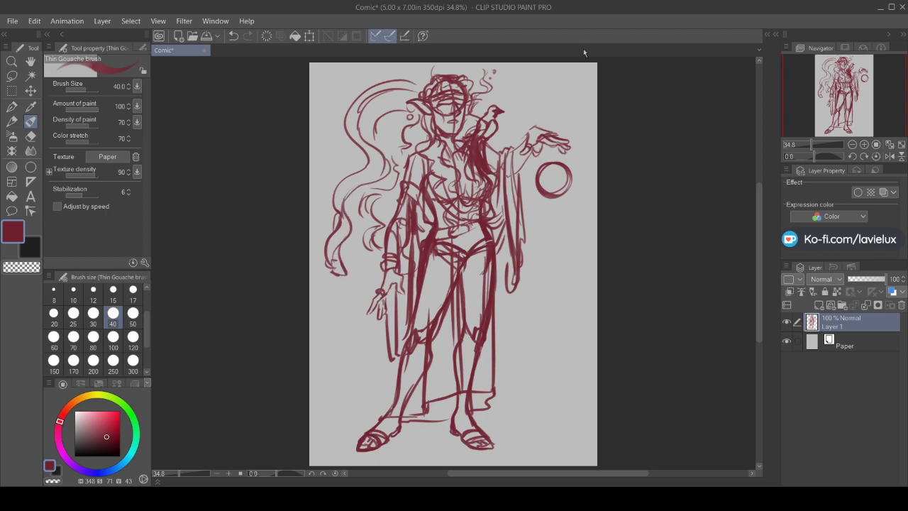
# Draw the matching flow behind the bird, and continue it below the orb as a wavy tail ending near the knee
pyautogui.moveTo(500, 90)
pyautogui.mouseDown()
pyautogui.moveTo(523, 142)
pyautogui.moveTo(505, 147)
pyautogui.moveTo(505, 110)
pyautogui.moveTo(496, 149)
pyautogui.mouseUp()
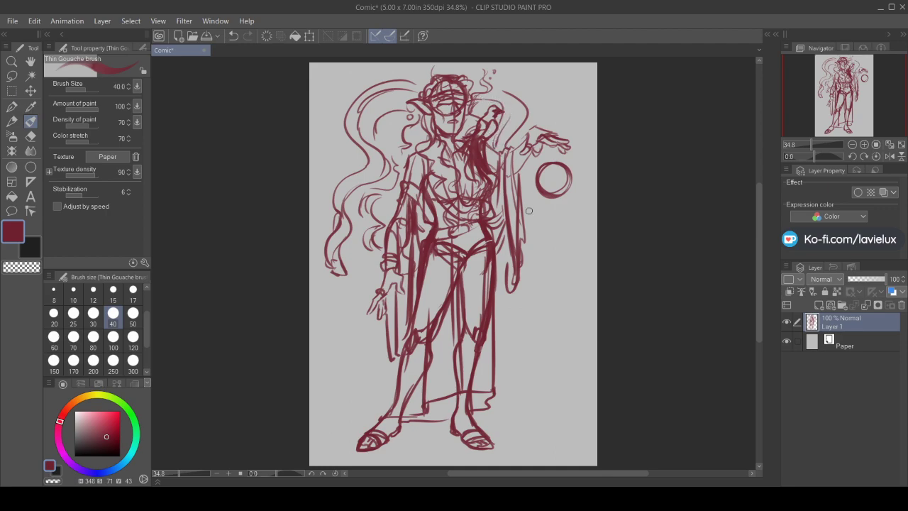
pyautogui.moveTo(531, 216)
pyautogui.mouseDown()
pyautogui.moveTo(553, 290)
pyautogui.moveTo(532, 320)
pyautogui.moveTo(529, 354)
pyautogui.mouseUp()
pyautogui.moveTo(532, 240)
pyautogui.mouseDown()
pyautogui.moveTo(542, 281)
pyautogui.moveTo(551, 267)
pyautogui.moveTo(509, 326)
pyautogui.moveTo(520, 310)
pyautogui.moveTo(531, 356)
pyautogui.mouseUp()
pyautogui.moveTo(518, 325); pyautogui.dragTo(528, 345)
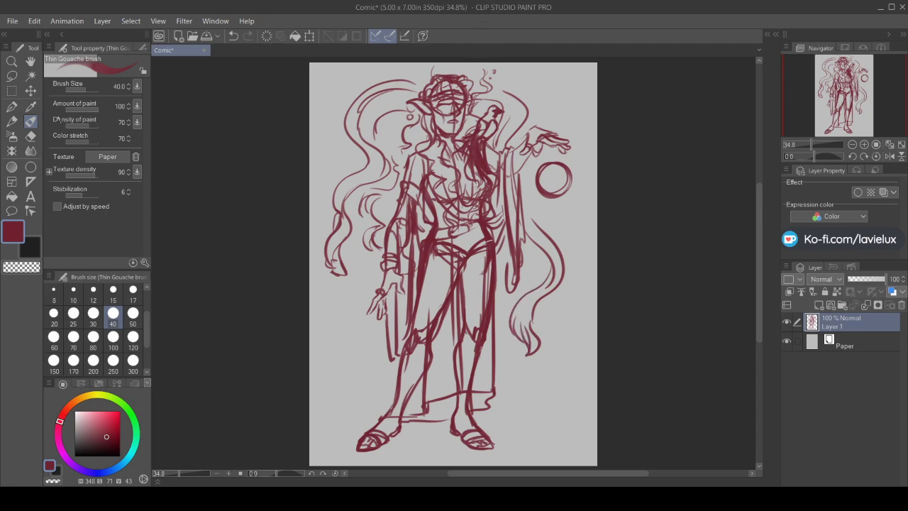
# Shift the whole sketch layer slightly down and to the right, and add a short wisp stroke beside the head
pyautogui.click(30, 90)
pyautogui.moveTo(440, 288)
pyautogui.mouseDown()
pyautogui.moveTo(447, 300)
pyautogui.moveTo(436, 298)
pyautogui.mouseUp()
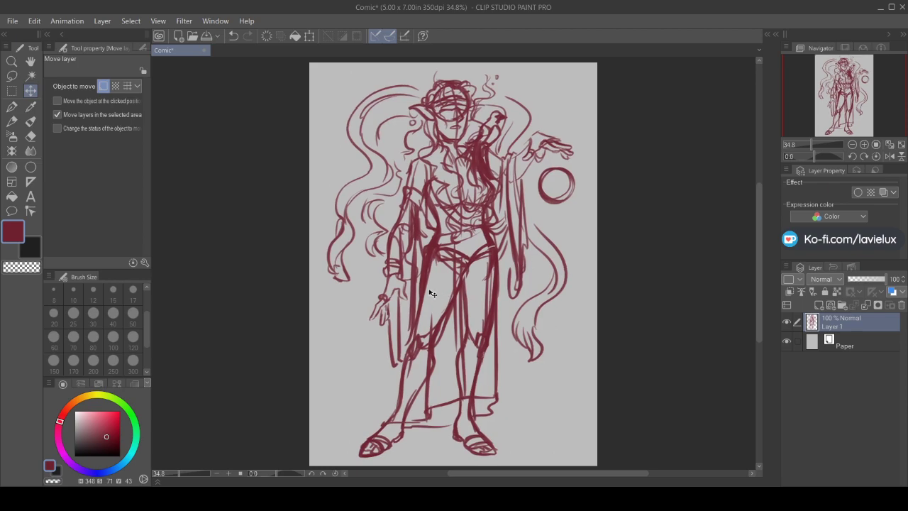
pyautogui.click(30, 121)
pyautogui.moveTo(495, 85); pyautogui.dragTo(488, 95)
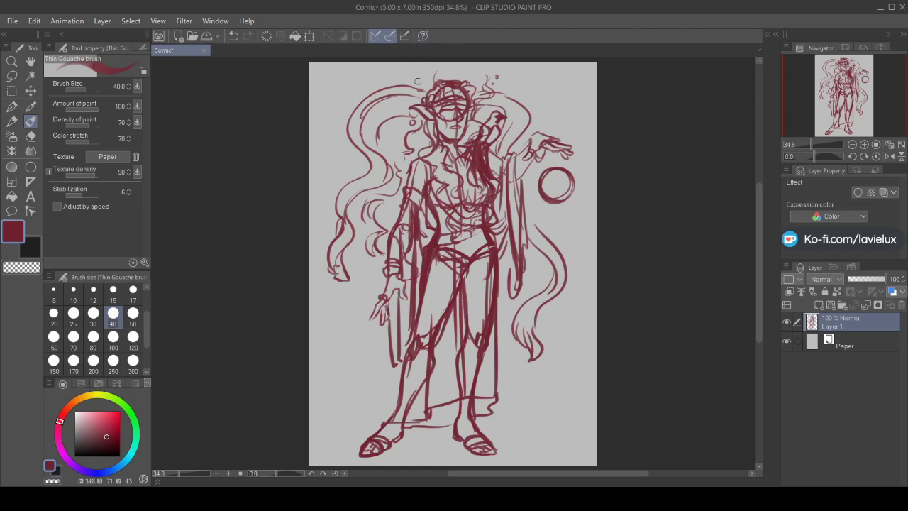
# Scatter small circles around the head and flowing hair on both sides, and close off the lower hair tip above the lowered hand
pyautogui.moveTo(349, 169); pyautogui.dragTo(352, 165)
pyautogui.moveTo(365, 78); pyautogui.dragTo(419, 77)
pyautogui.moveTo(482, 77); pyautogui.dragTo(481, 80)
pyautogui.moveTo(575, 268); pyautogui.dragTo(575, 266)
pyautogui.moveTo(544, 314); pyautogui.dragTo(544, 316)
pyautogui.moveTo(332, 218); pyautogui.dragTo(333, 215)
pyautogui.moveTo(320, 258); pyautogui.dragTo(352, 293)
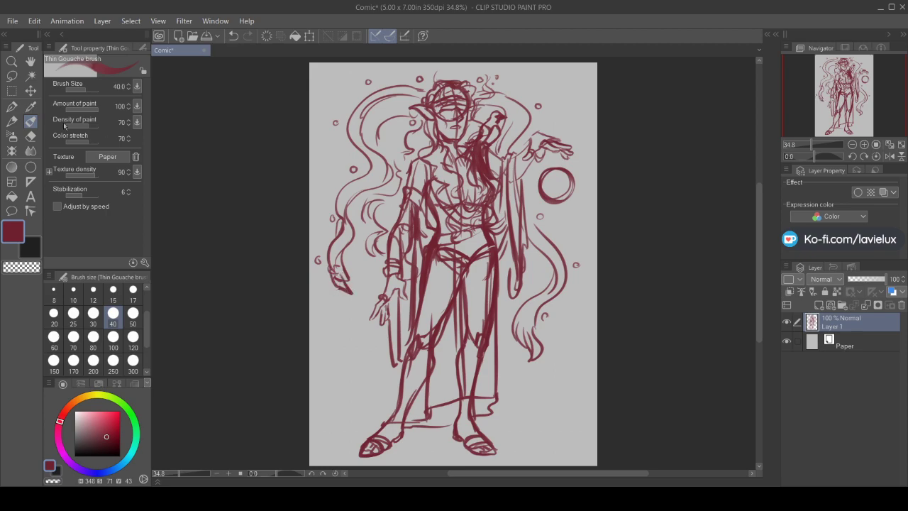
# Shift the whole sketch layer slightly to the right, and return to the Thin Gouache brush
pyautogui.press('k')
pyautogui.moveTo(438, 255); pyautogui.dragTo(443, 254)
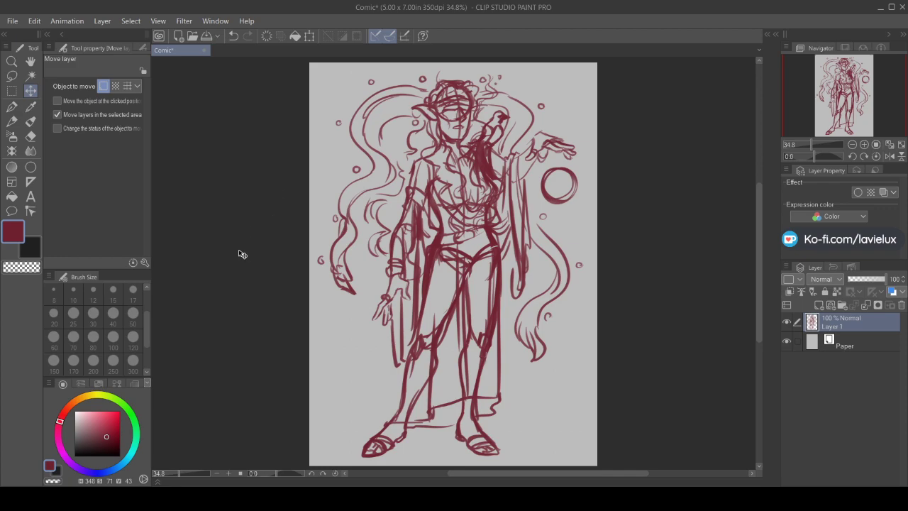
pyautogui.click(30, 121)
# Sketch a small bust thumbnail with a draped neckline below the orb-side hair tail, adding the head's outline and an arrow above it
pyautogui.moveTo(390, 419); pyautogui.dragTo(405, 364)
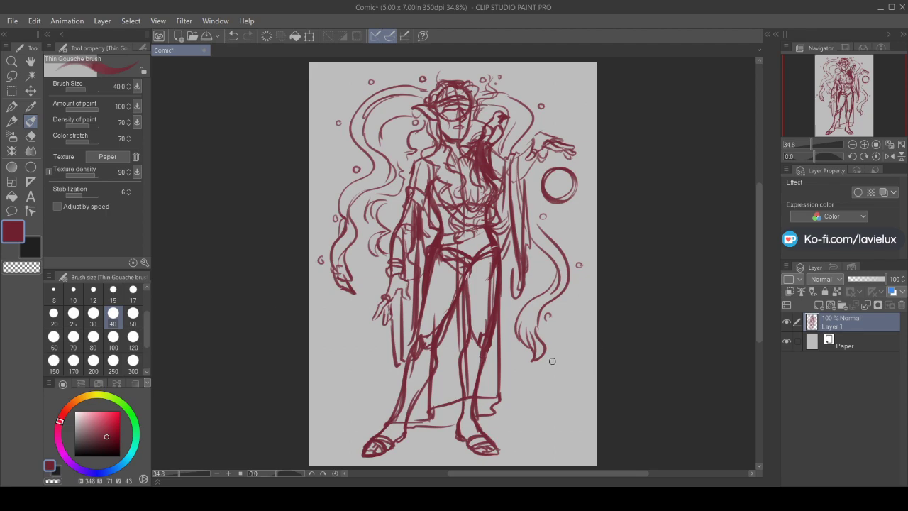
pyautogui.moveTo(554, 364)
pyautogui.mouseDown()
pyautogui.moveTo(570, 377)
pyautogui.moveTo(570, 359)
pyautogui.moveTo(565, 389)
pyautogui.moveTo(578, 382)
pyautogui.moveTo(560, 385)
pyautogui.moveTo(574, 380)
pyautogui.moveTo(564, 369)
pyautogui.moveTo(548, 378)
pyautogui.moveTo(544, 366)
pyautogui.moveTo(544, 393)
pyautogui.moveTo(573, 397)
pyautogui.moveTo(547, 398)
pyautogui.moveTo(572, 401)
pyautogui.moveTo(573, 390)
pyautogui.moveTo(544, 429)
pyautogui.mouseUp()
pyautogui.moveTo(574, 399); pyautogui.dragTo(580, 424)
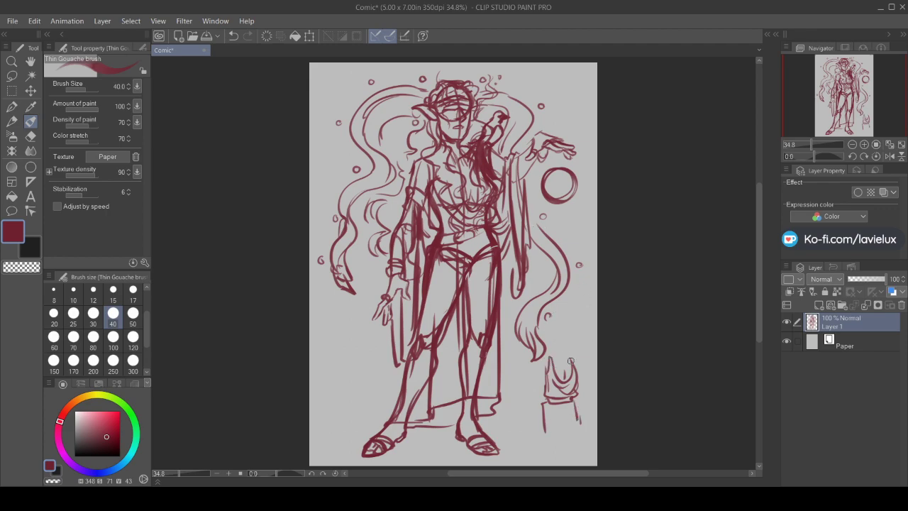
pyautogui.moveTo(560, 347); pyautogui.dragTo(582, 362)
pyautogui.moveTo(552, 359)
pyautogui.mouseDown()
pyautogui.moveTo(567, 362)
pyautogui.moveTo(556, 376)
pyautogui.moveTo(570, 376)
pyautogui.mouseUp()
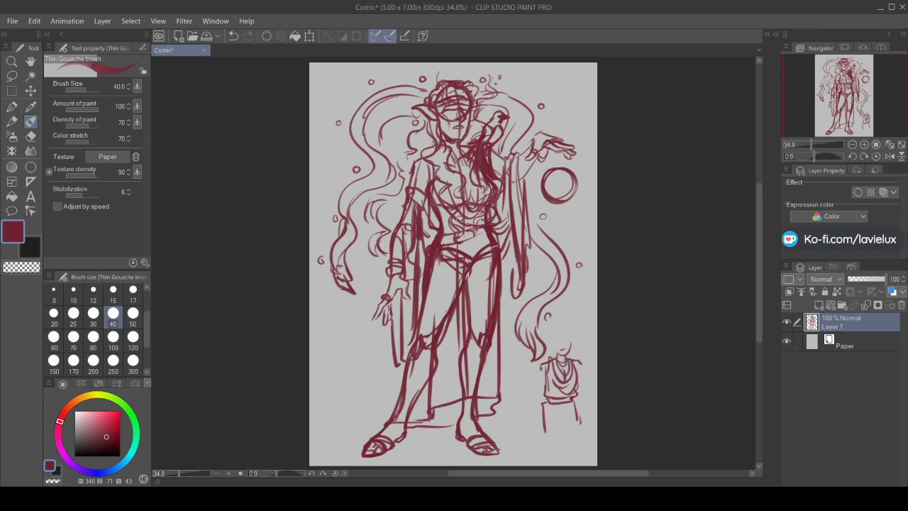
pyautogui.moveTo(583, 343)
pyautogui.mouseDown()
pyautogui.moveTo(565, 320)
pyautogui.moveTo(574, 323)
pyautogui.mouseUp()
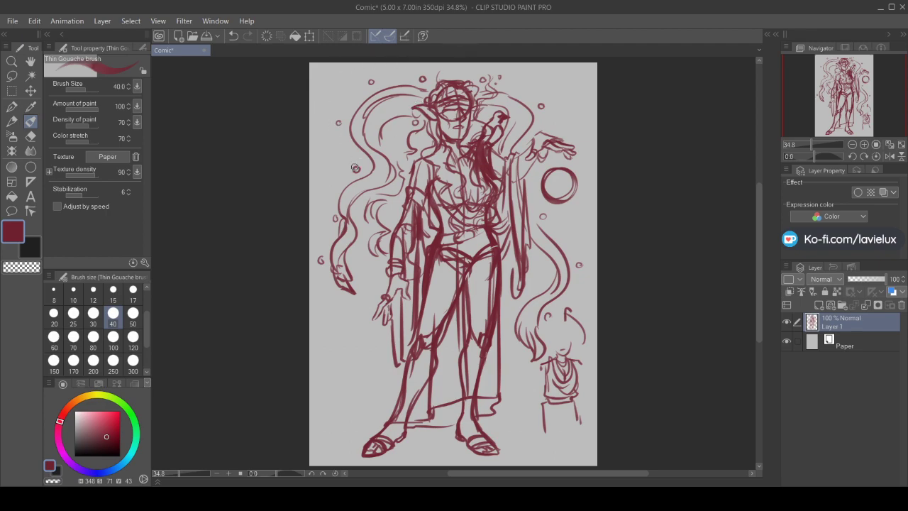
# Add short radiating teeth to several of the small circles around the hair, leaving the others plain
pyautogui.moveTo(357, 166); pyautogui.dragTo(361, 171)
pyautogui.moveTo(365, 85); pyautogui.dragTo(373, 77)
pyautogui.moveTo(479, 78); pyautogui.dragTo(483, 82)
pyautogui.moveTo(576, 261); pyautogui.dragTo(583, 271)
pyautogui.moveTo(583, 261); pyautogui.dragTo(580, 271)
pyautogui.moveTo(575, 265); pyautogui.dragTo(585, 266)
pyautogui.moveTo(316, 254)
pyautogui.mouseDown()
pyautogui.moveTo(316, 263)
pyautogui.moveTo(325, 258)
pyautogui.moveTo(318, 264)
pyautogui.mouseUp()
# Write the note "gears" with an arrow to a toothed circle, and "stars" with an arrow to a plain circle
pyautogui.moveTo(322, 81)
pyautogui.mouseDown()
pyautogui.moveTo(328, 86)
pyautogui.moveTo(345, 73)
pyautogui.moveTo(361, 89)
pyautogui.mouseUp()
pyautogui.moveTo(362, 89); pyautogui.dragTo(357, 95)
pyautogui.moveTo(323, 152)
pyautogui.mouseDown()
pyautogui.moveTo(321, 162)
pyautogui.moveTo(328, 152)
pyautogui.moveTo(342, 155)
pyautogui.mouseUp()
pyautogui.moveTo(326, 146); pyautogui.dragTo(335, 127)
pyautogui.moveTo(335, 128); pyautogui.dragTo(336, 135)
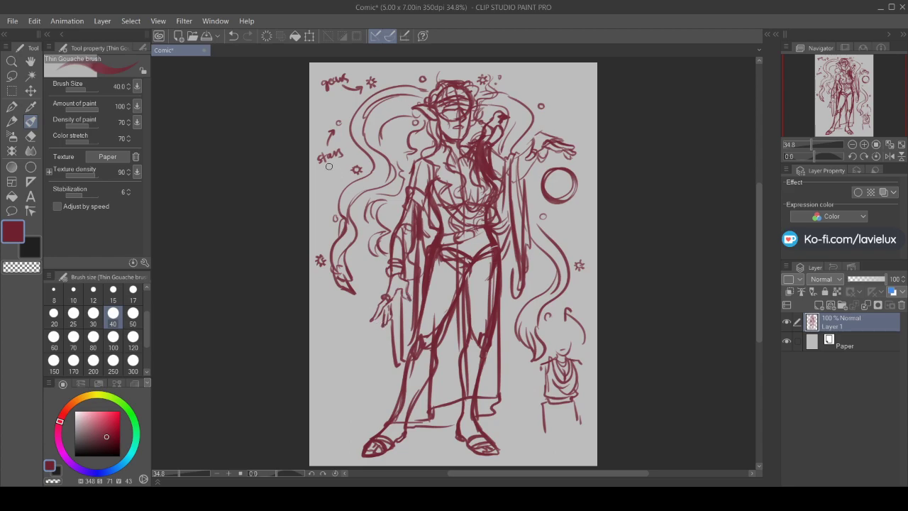
# Fill in a small dark case at the character's hip, and draw an enlarged box labelled "Tarot" beside the lower leg
pyautogui.moveTo(438, 231)
pyautogui.mouseDown()
pyautogui.moveTo(427, 230)
pyautogui.moveTo(438, 258)
pyautogui.moveTo(440, 232)
pyautogui.moveTo(428, 262)
pyautogui.moveTo(431, 234)
pyautogui.mouseUp()
pyautogui.moveTo(359, 341)
pyautogui.mouseDown()
pyautogui.moveTo(336, 344)
pyautogui.moveTo(338, 381)
pyautogui.moveTo(365, 368)
pyautogui.moveTo(338, 392)
pyautogui.moveTo(332, 347)
pyautogui.moveTo(335, 369)
pyautogui.moveTo(324, 347)
pyautogui.moveTo(336, 389)
pyautogui.mouseUp()
pyautogui.moveTo(325, 342)
pyautogui.mouseDown()
pyautogui.moveTo(354, 333)
pyautogui.moveTo(342, 345)
pyautogui.moveTo(361, 338)
pyautogui.moveTo(338, 368)
pyautogui.moveTo(344, 354)
pyautogui.moveTo(363, 376)
pyautogui.mouseUp()
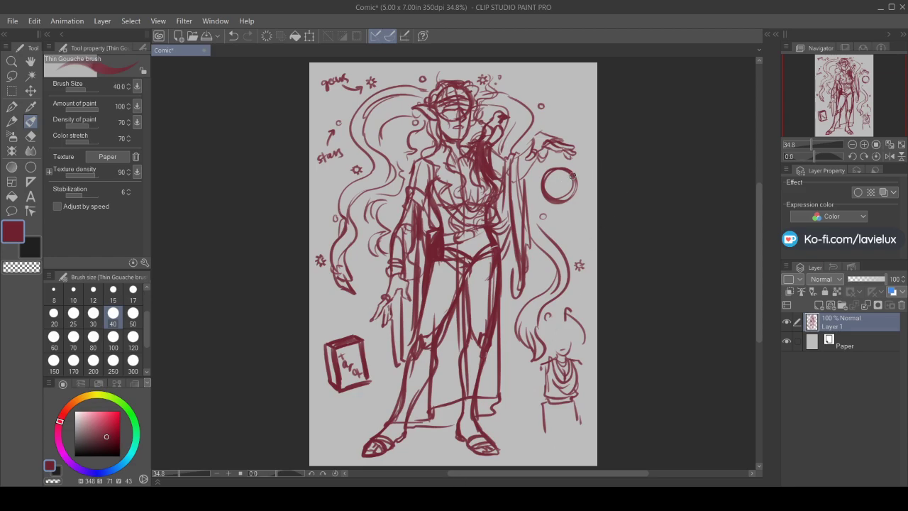
# Draw cloudy curls inside the floating orb and small bubbles around its rim
pyautogui.moveTo(573, 173)
pyautogui.mouseDown()
pyautogui.moveTo(583, 187)
pyautogui.moveTo(546, 203)
pyautogui.moveTo(545, 192)
pyautogui.moveTo(568, 183)
pyautogui.moveTo(535, 184)
pyautogui.moveTo(586, 190)
pyautogui.mouseUp()
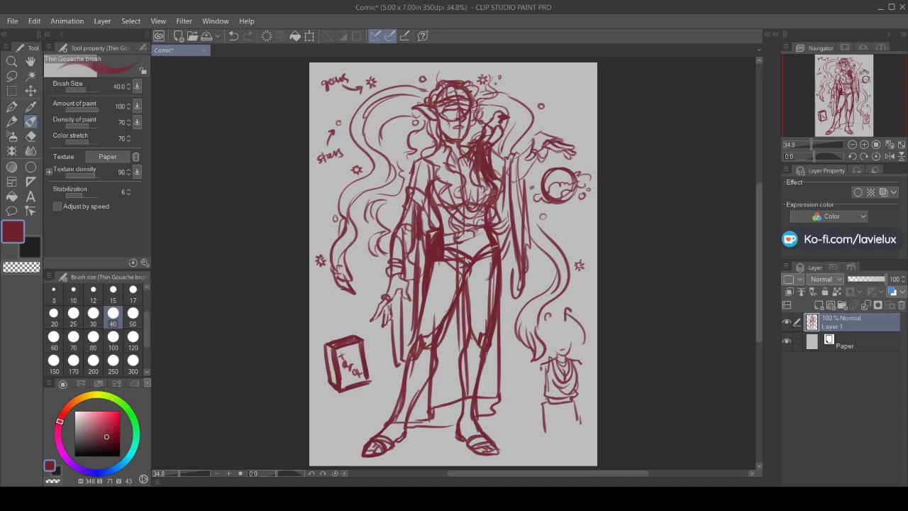